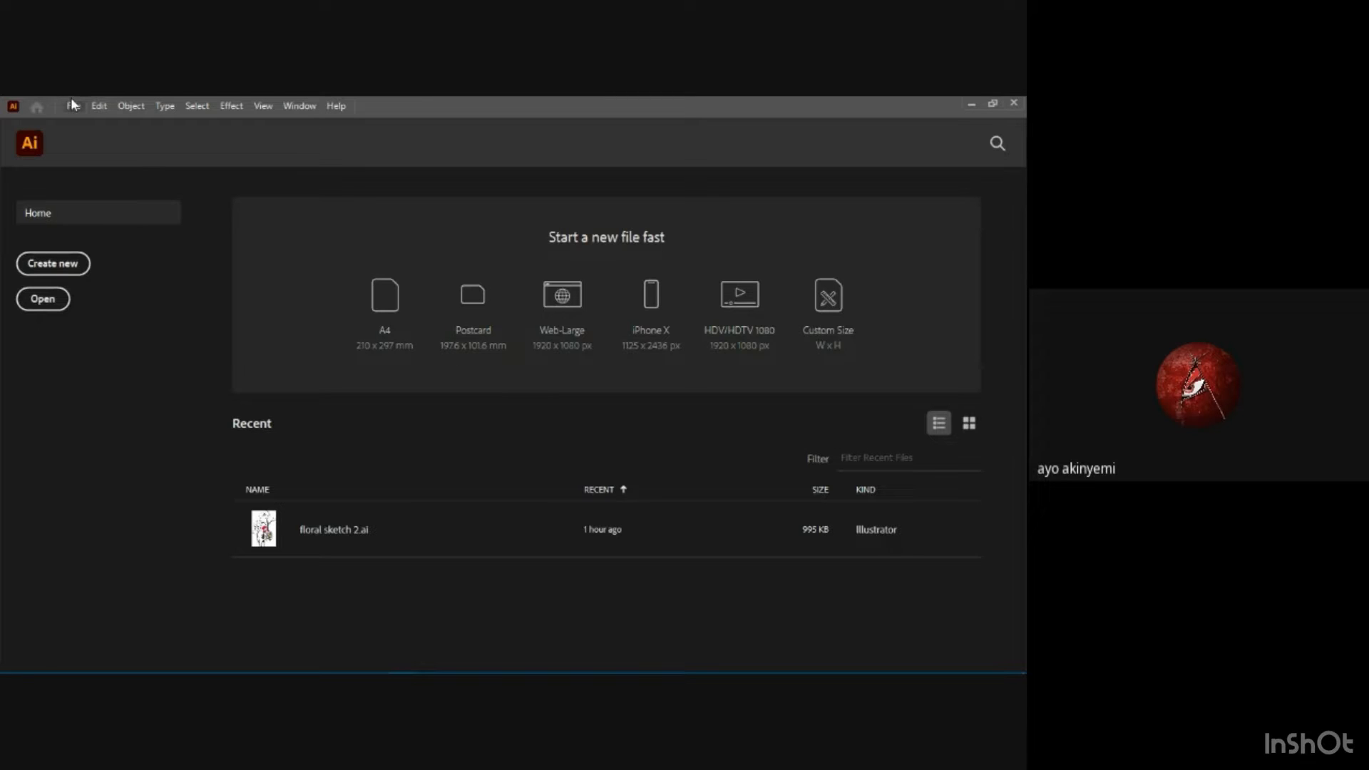
Create a new landscape A4 document named "surface design 001".
left_click(36, 265)
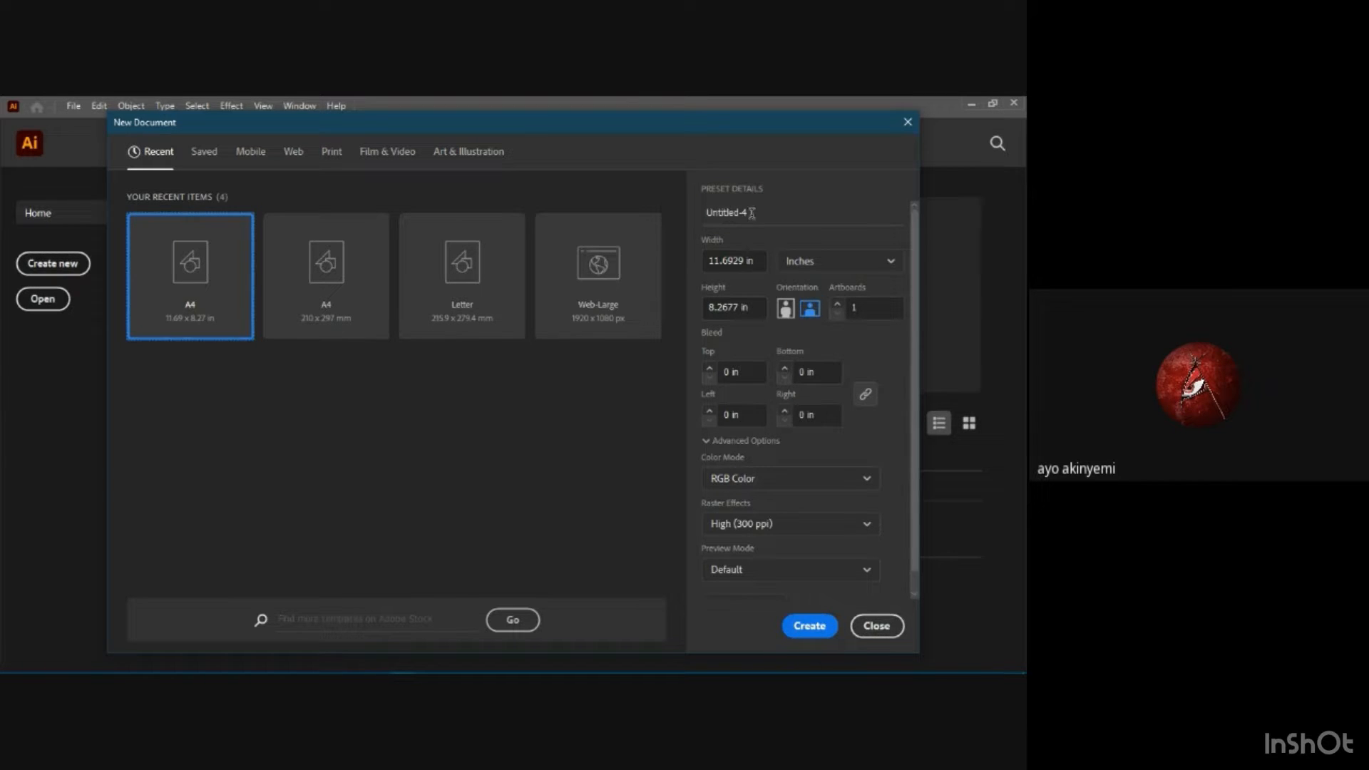
left_click(729, 213)
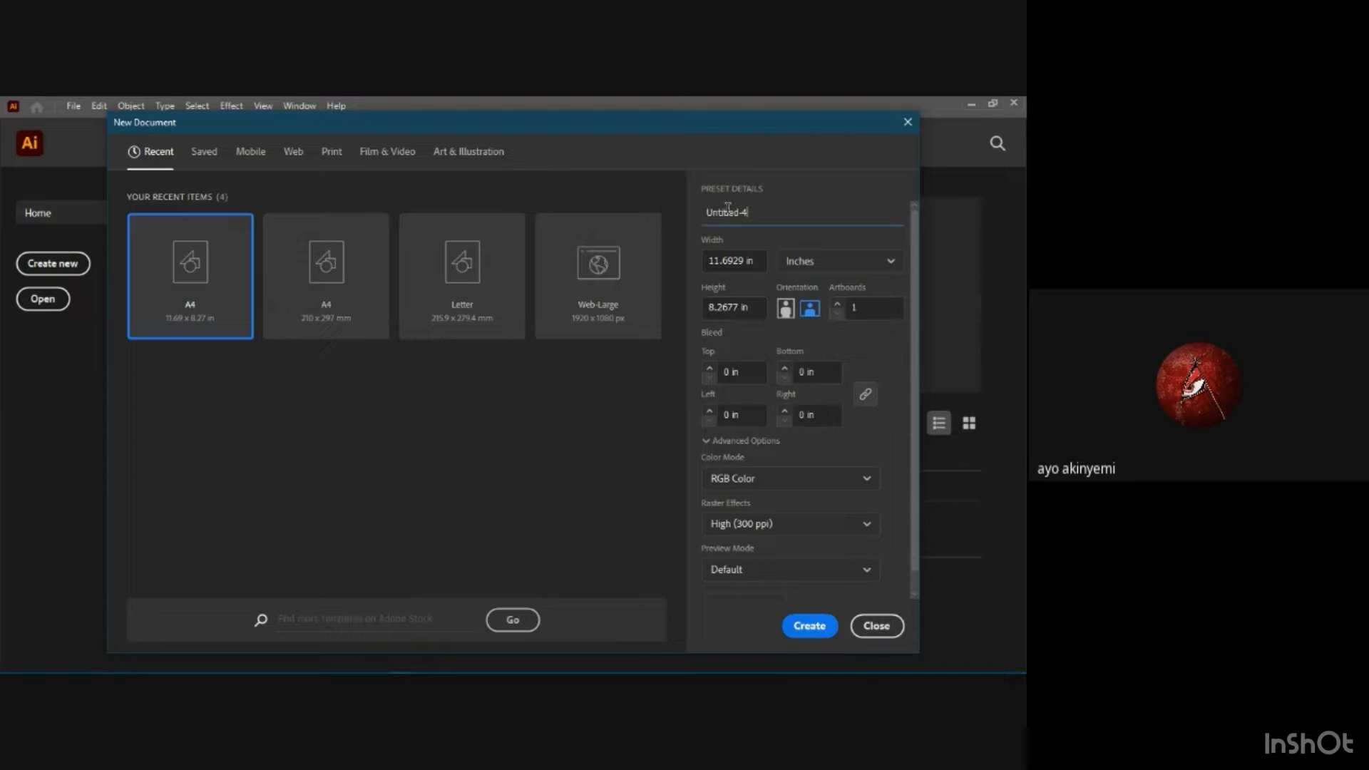
key("BackSpace")
key("BackSpace")
key("BackSpace")
key("BackSpace")
key("BackSpace")
key("BackSpace")
key("BackSpace")
key("BackSpace")
key("BackSpace")
type("001")
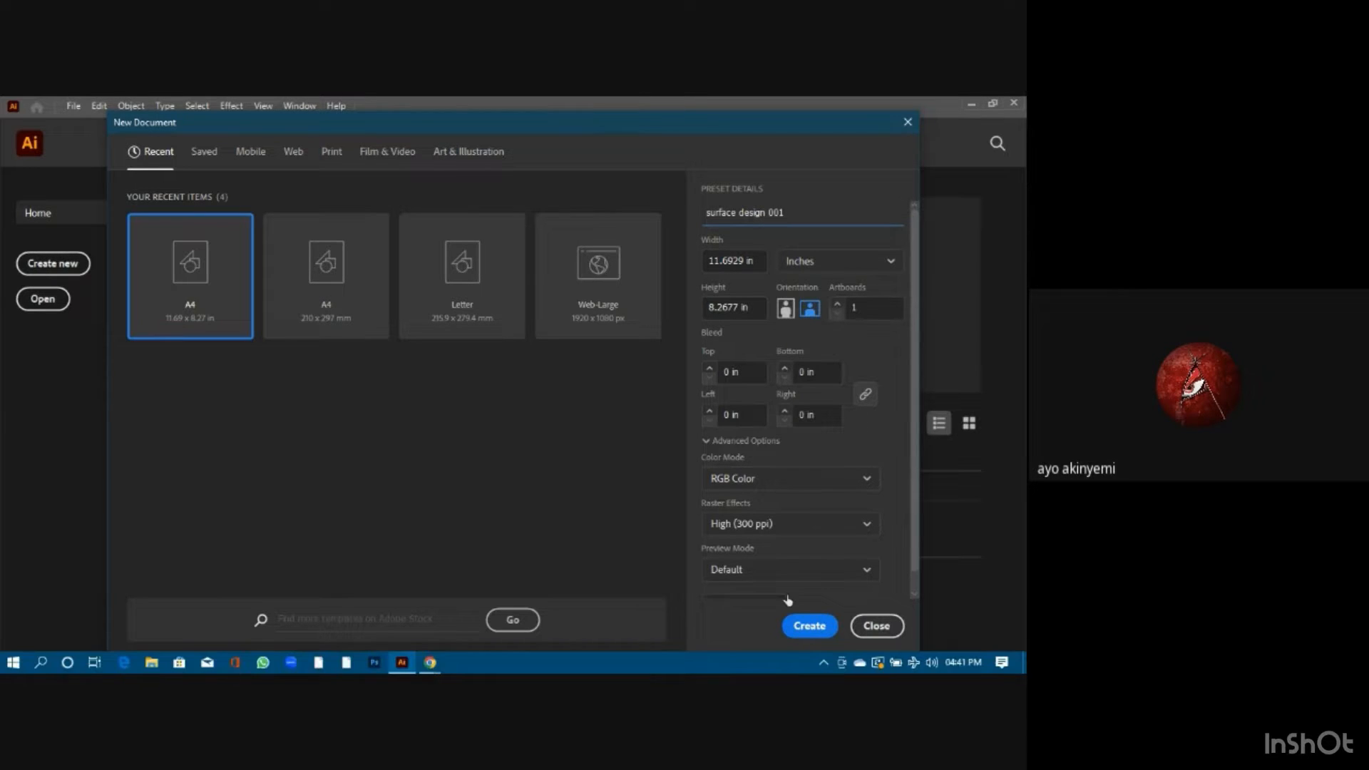
left_click(806, 626)
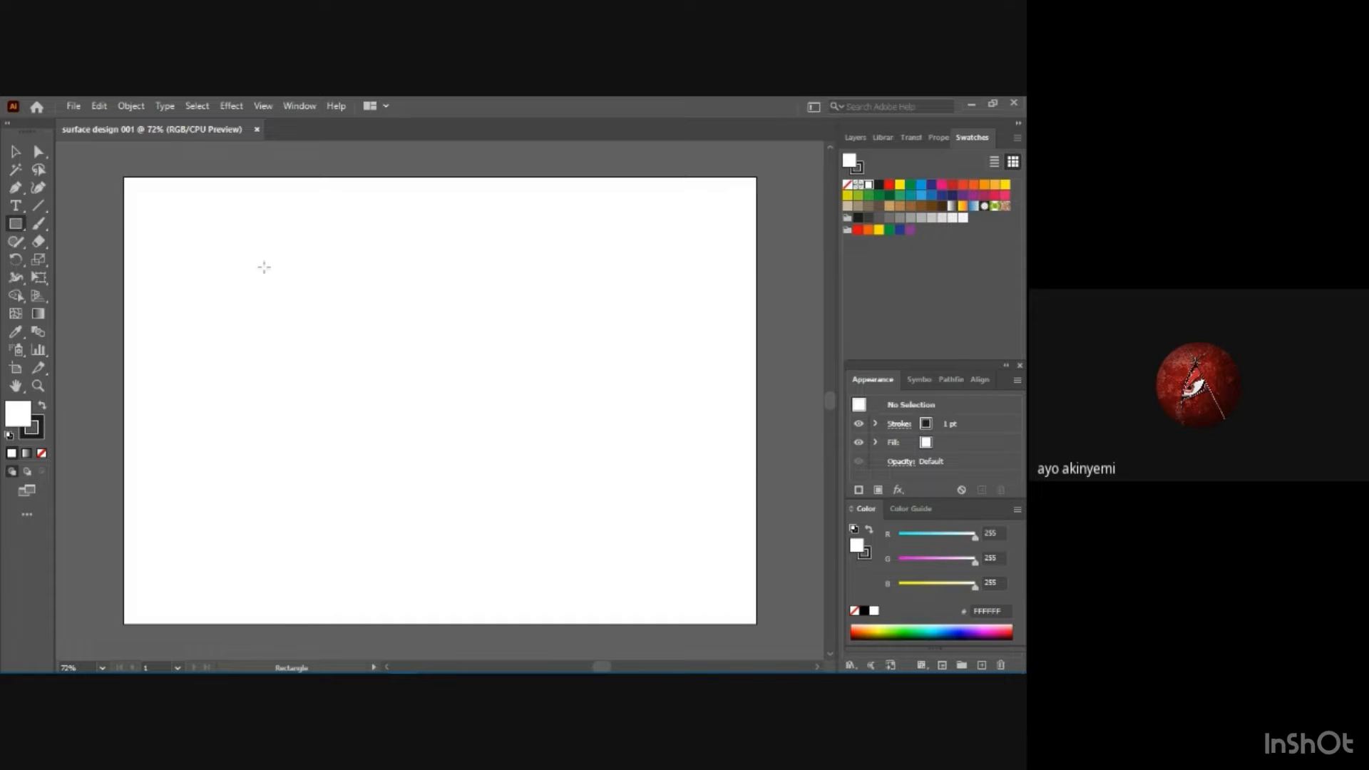
Draw an upright rectangle in the upper-left part of the artboard and set its stroke weight to 3 pt.
left_click_drag(248, 266, 388, 429)
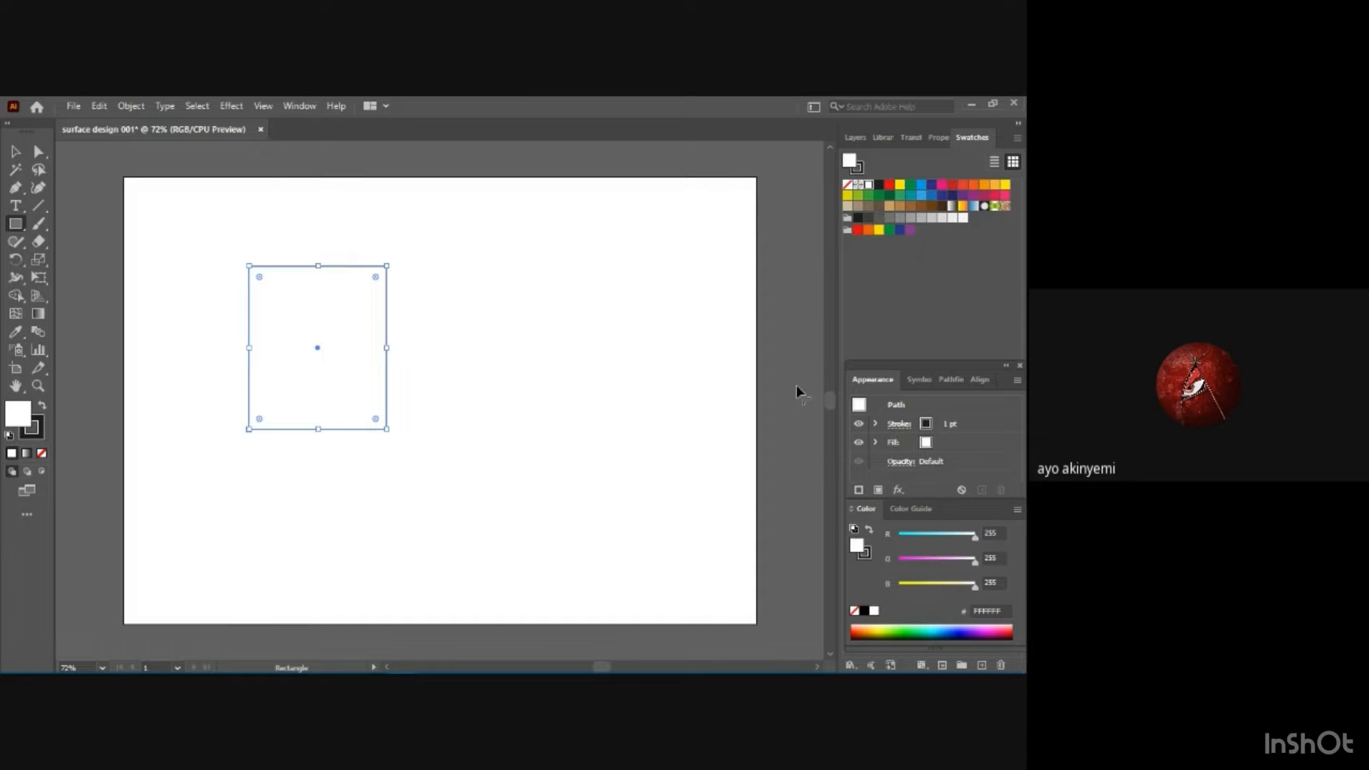
left_click(927, 426)
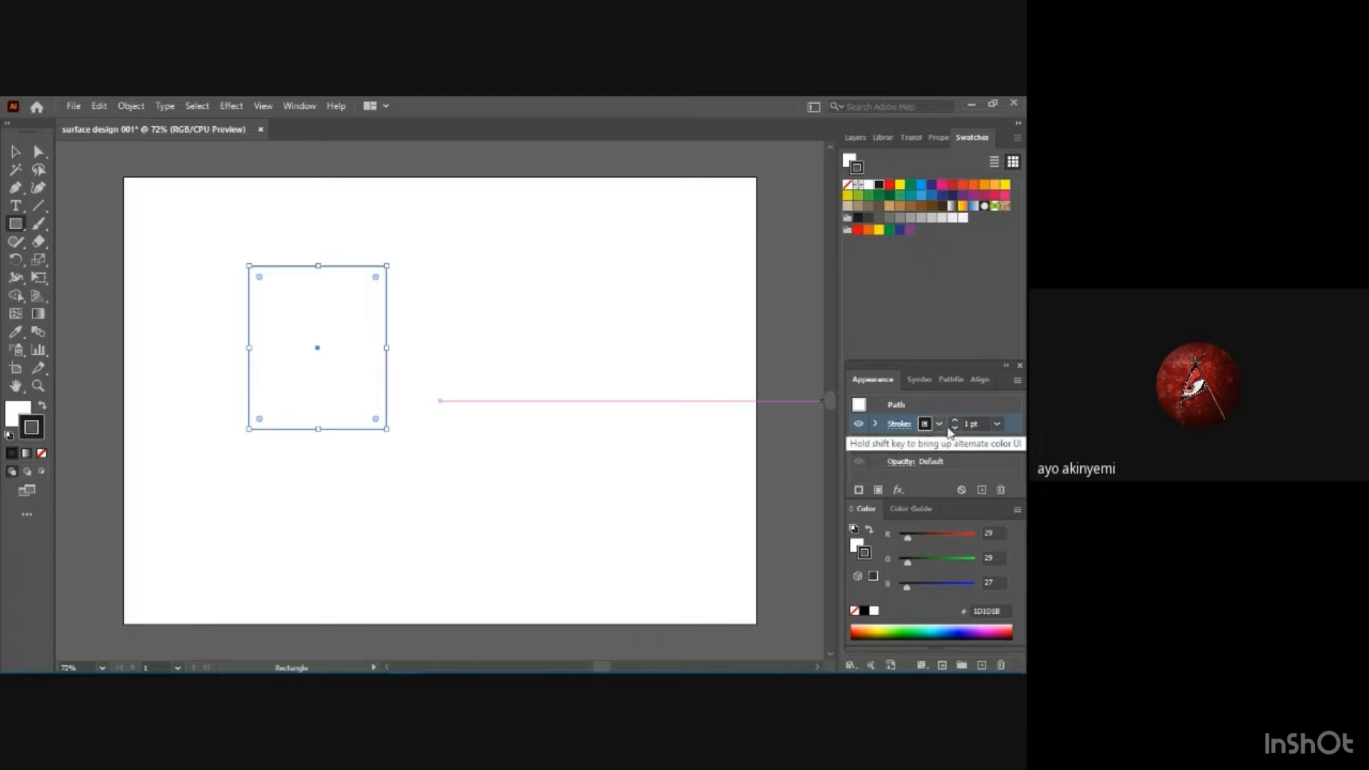
left_click(998, 427)
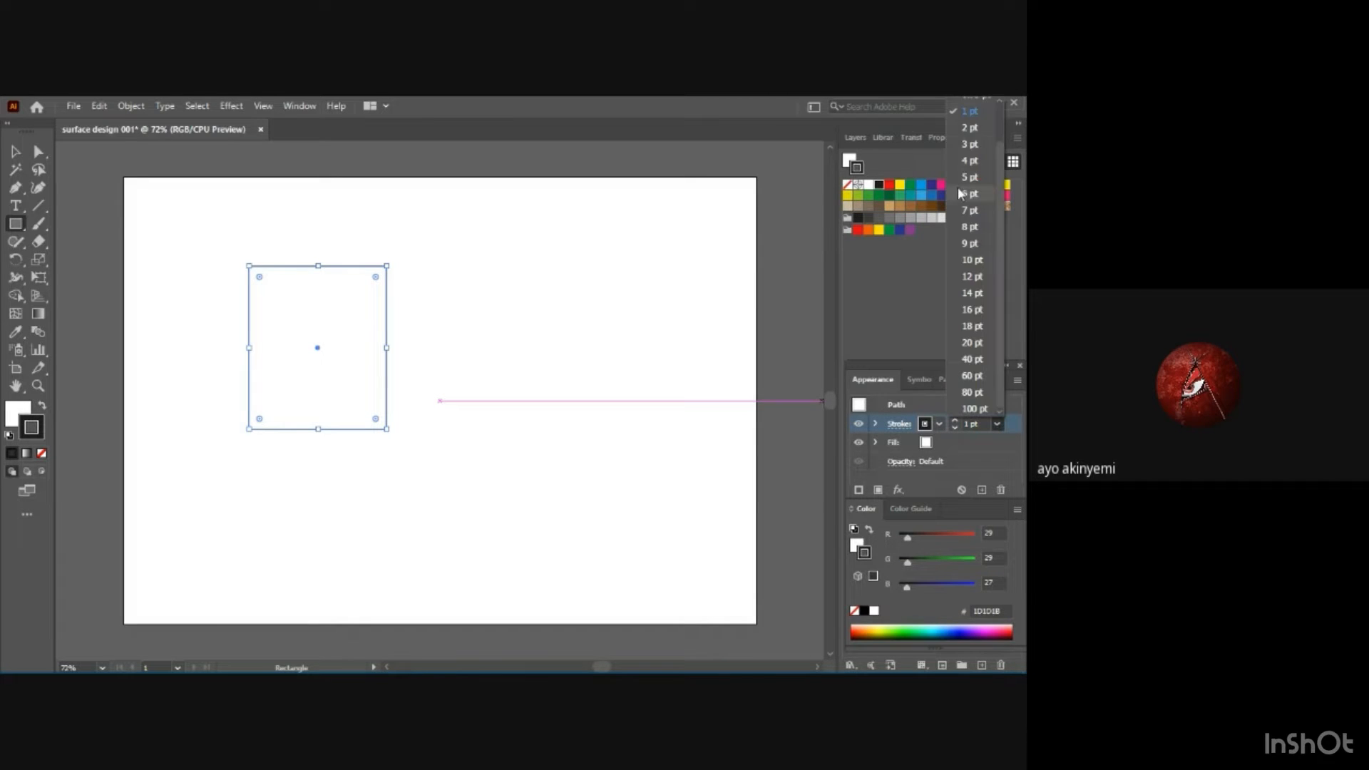
left_click(972, 145)
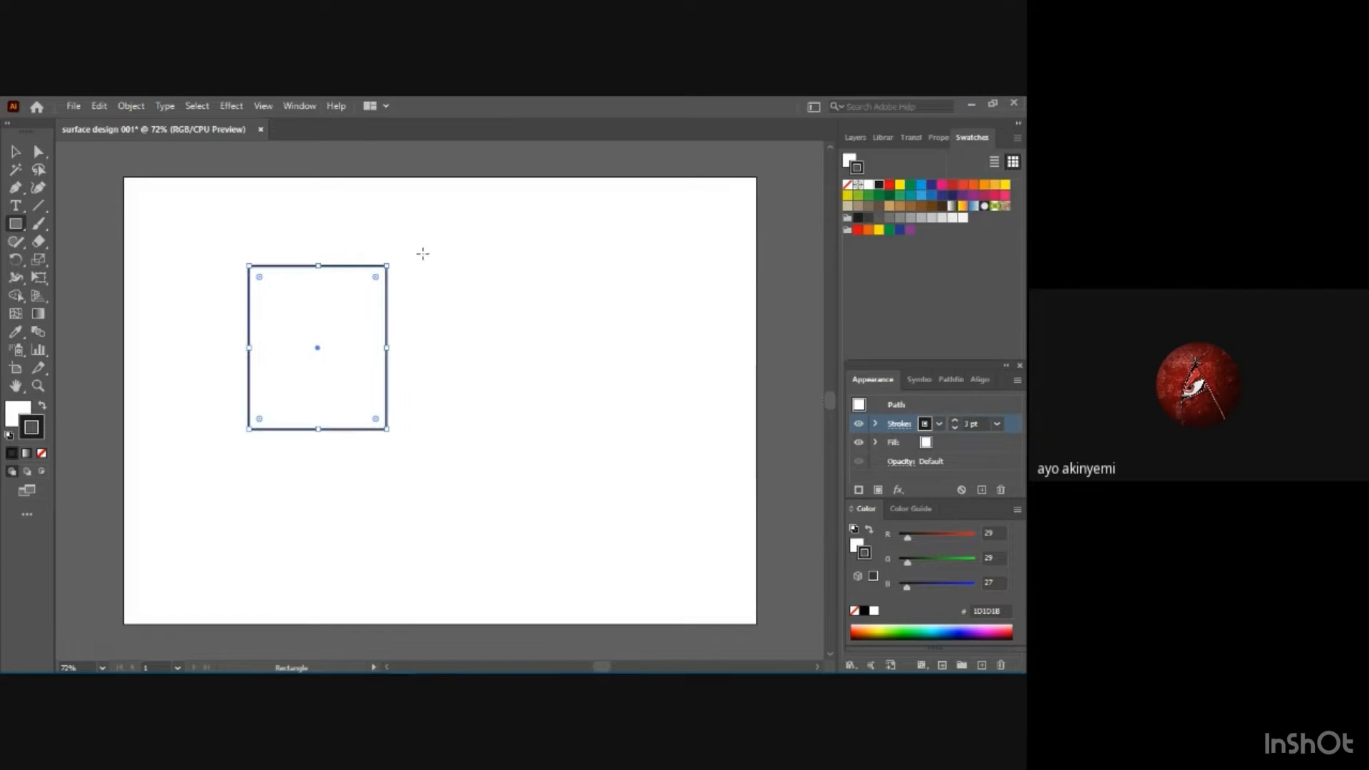
Fill the rectangle with the light blue swatch (36A9E1).
left_click(929, 442)
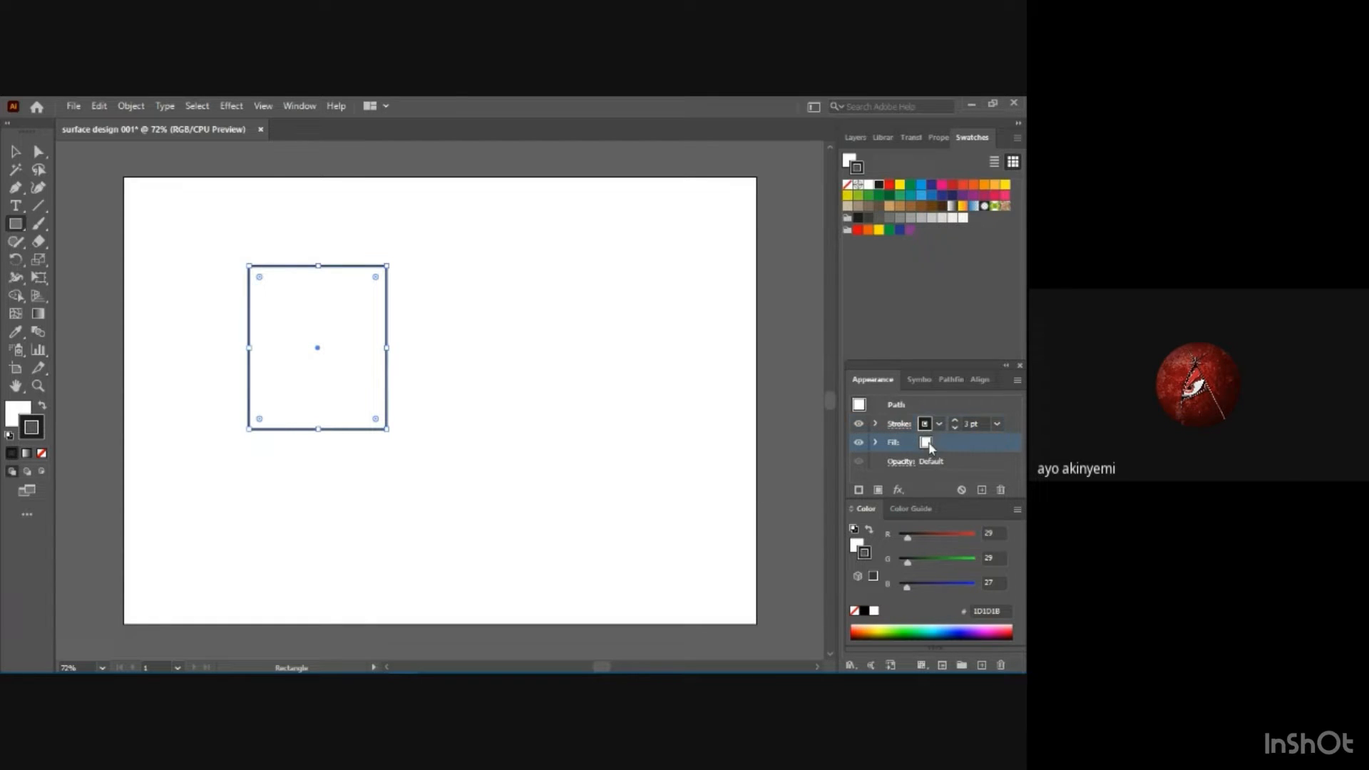
left_click(940, 444)
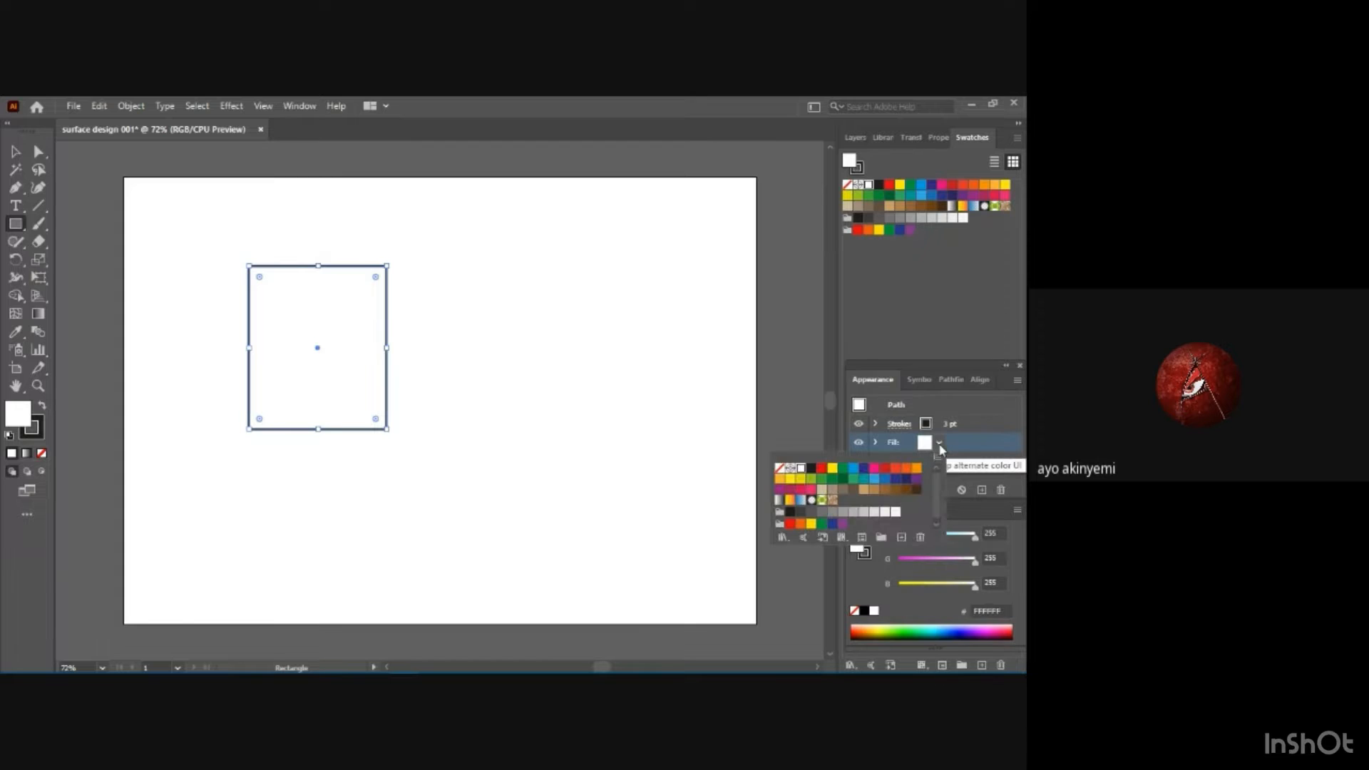
left_click(875, 480)
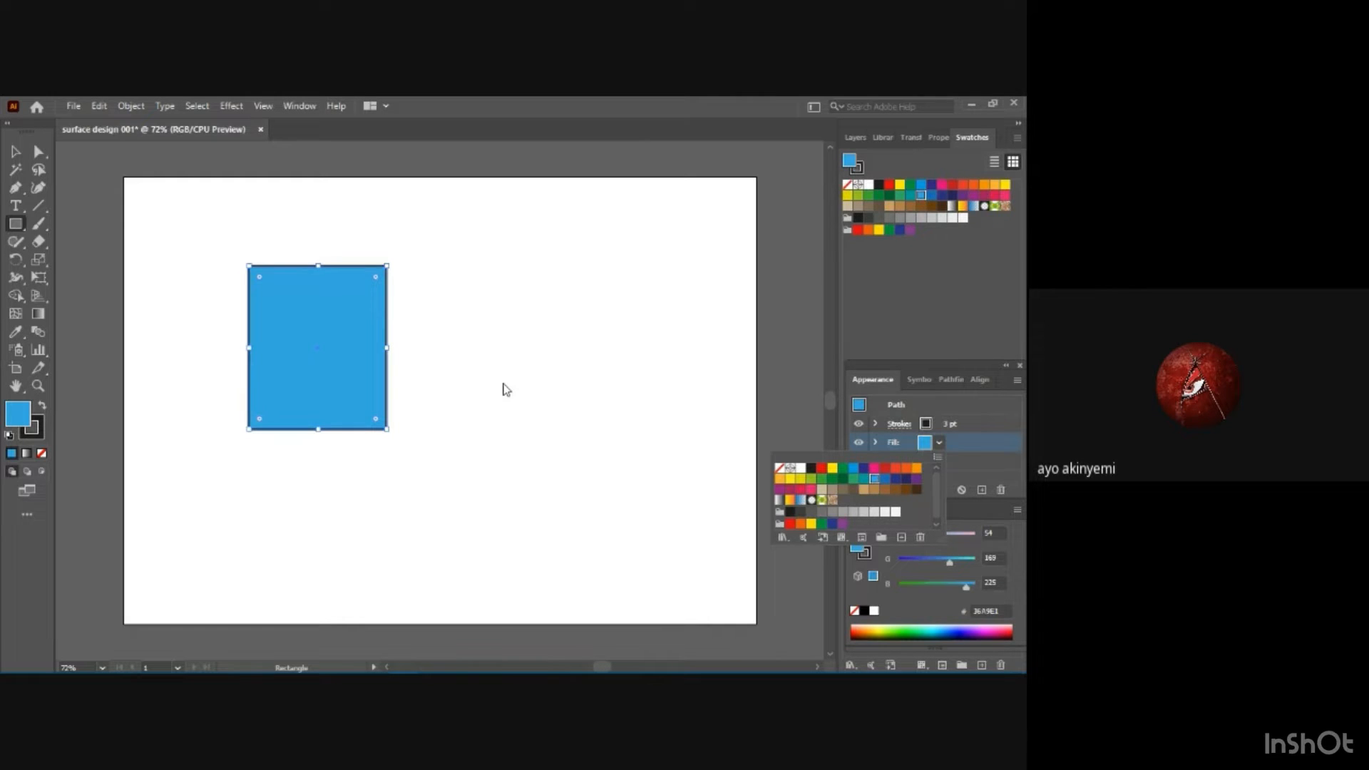
Draw an ellipse overlapping the rectangle's upper-right corner.
left_click(17, 224)
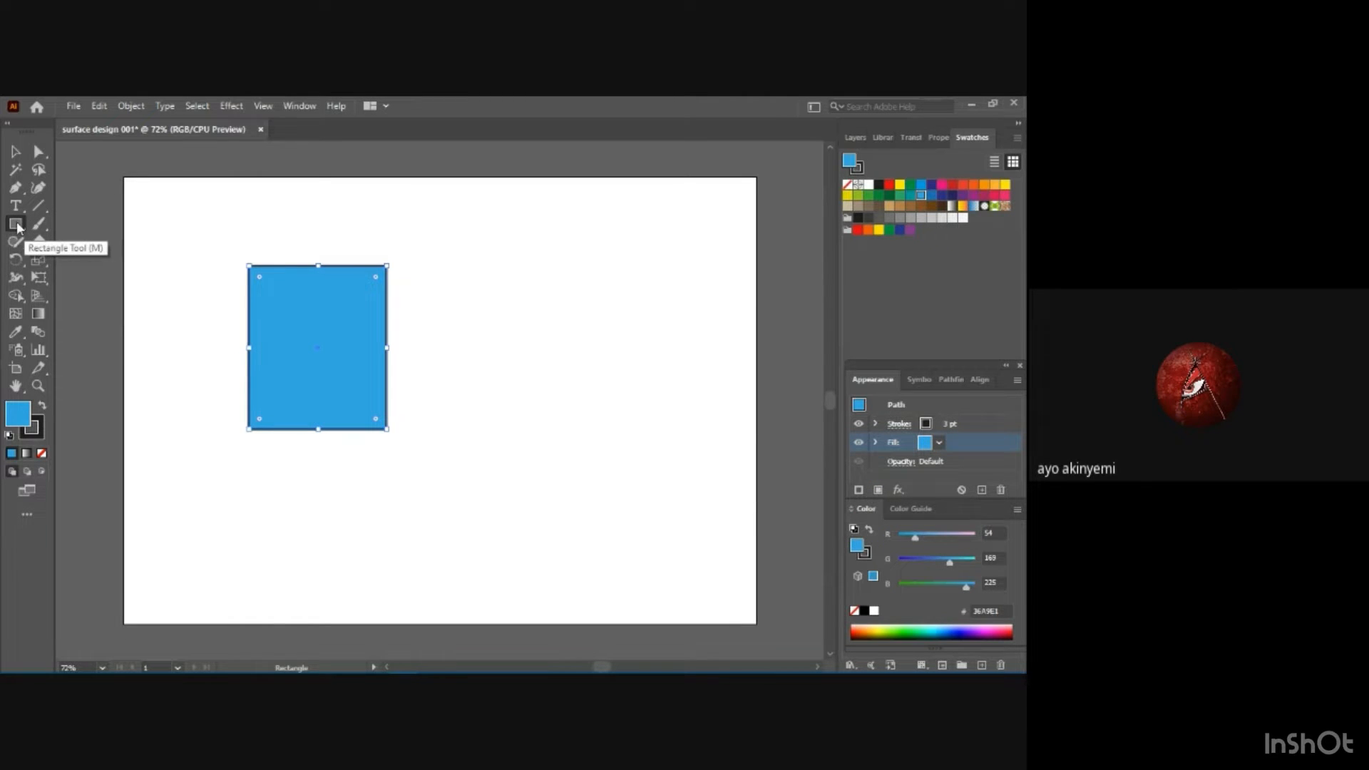
left_click(17, 225)
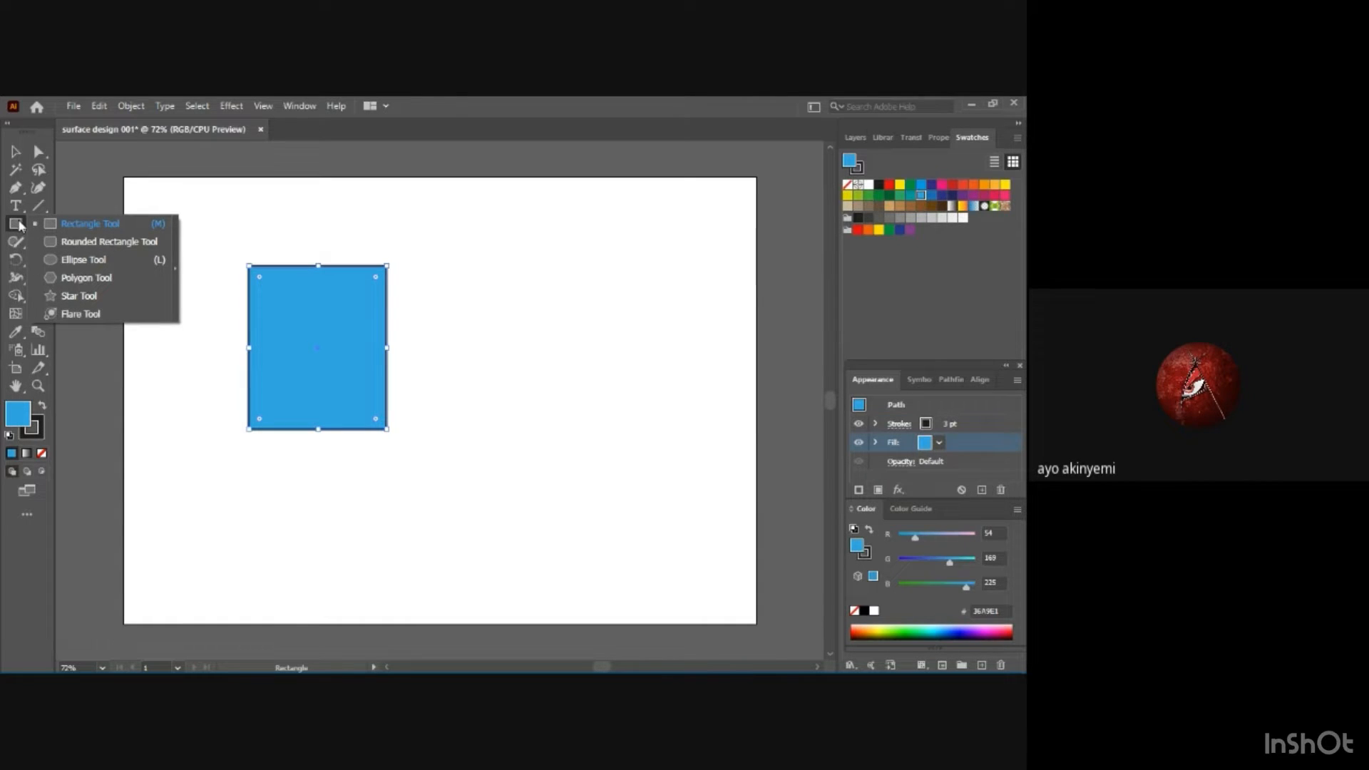
left_click(66, 261)
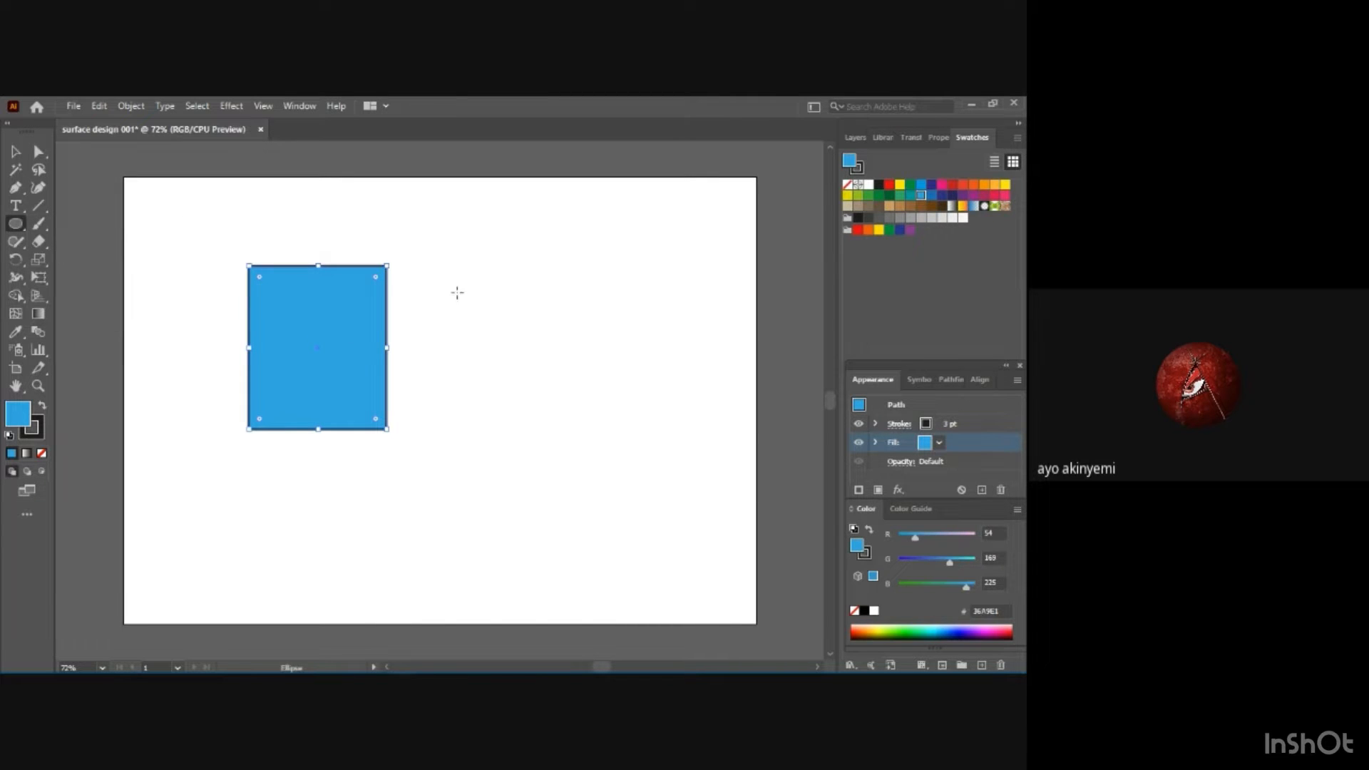
mouse_move(414, 229)
left_mouse_down()
mouse_move(430, 223)
mouse_move(464, 397)
mouse_move(304, 355)
mouse_move(294, 334)
left_mouse_up()
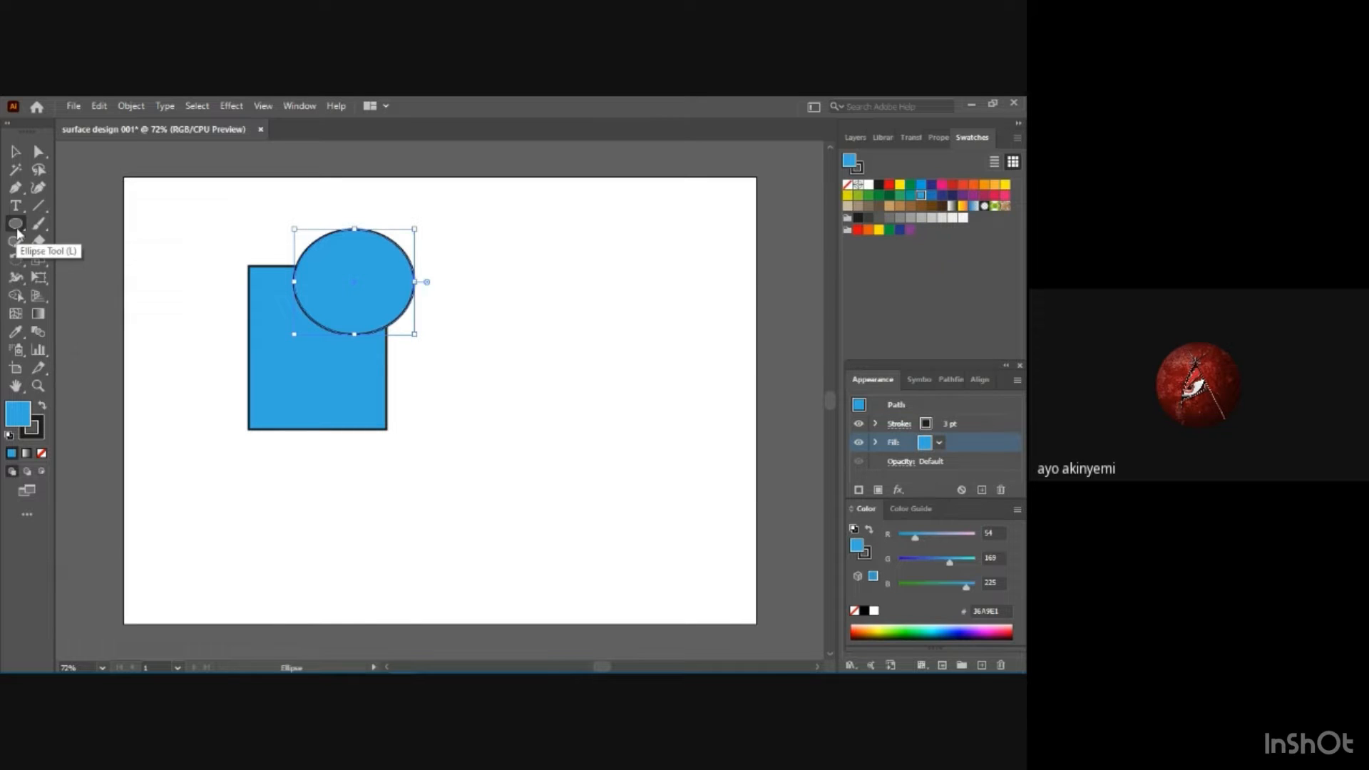
Draw a hexagon overlapping the ellipse's right edge and rotate it slightly so its top and bottom sides are horizontal.
left_click_drag(17, 226, 78, 261)
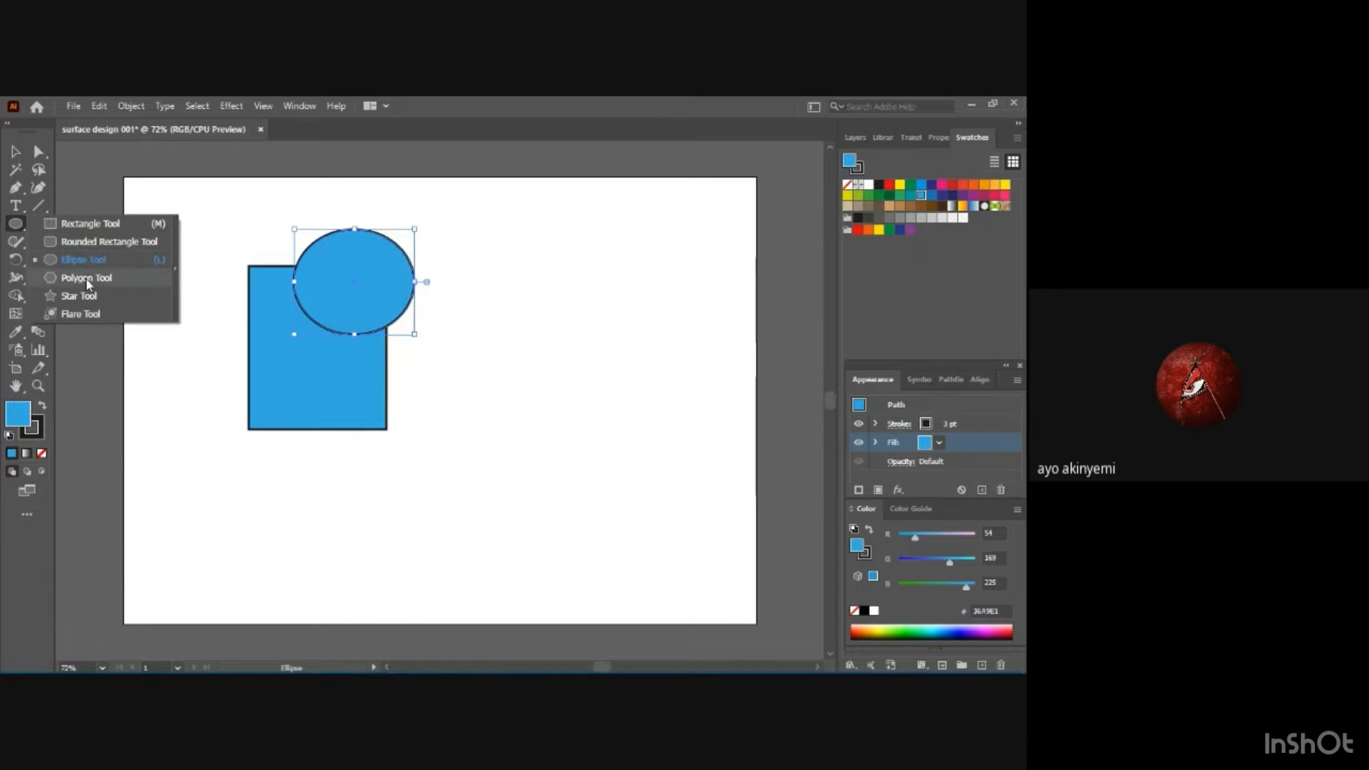
left_click(89, 282)
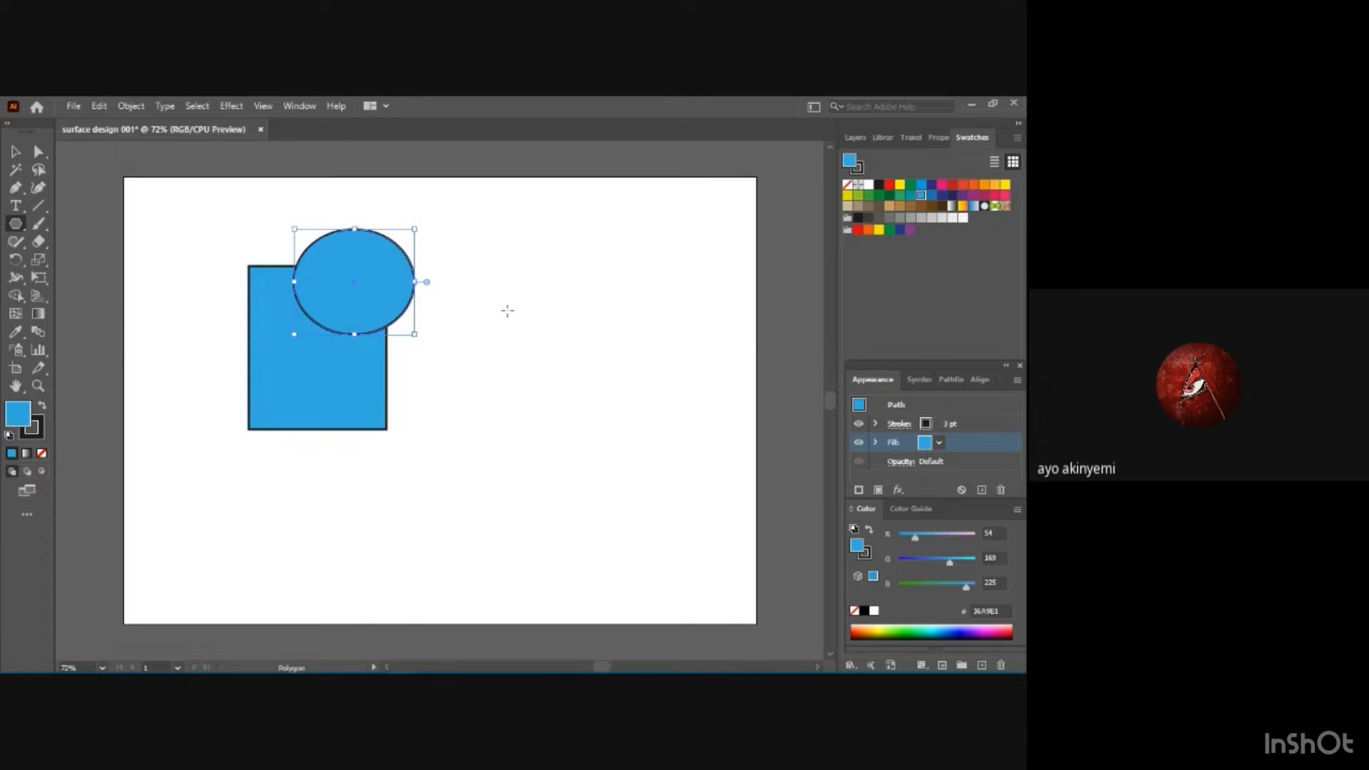
mouse_move(485, 299)
left_mouse_down()
mouse_move(373, 418)
mouse_move(439, 389)
left_mouse_up()
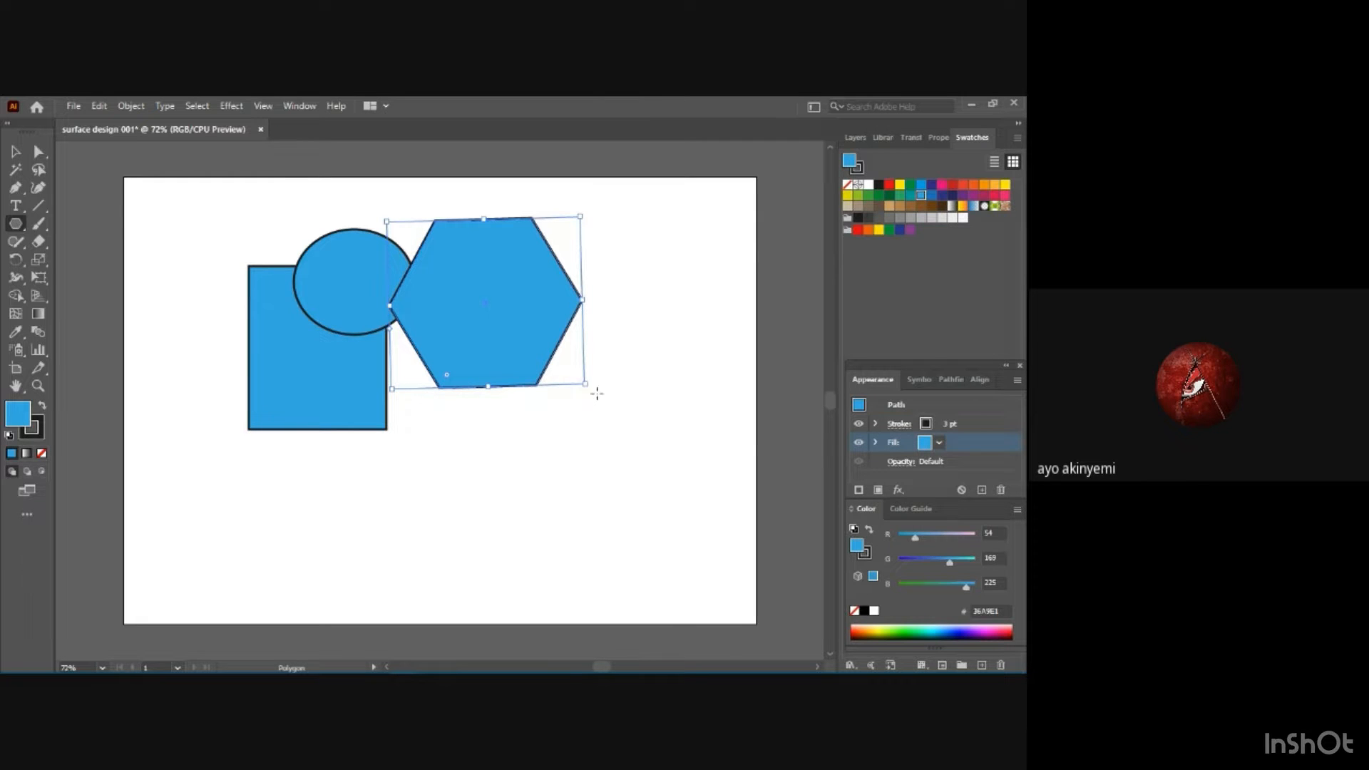
left_click_drag(590, 388, 582, 386)
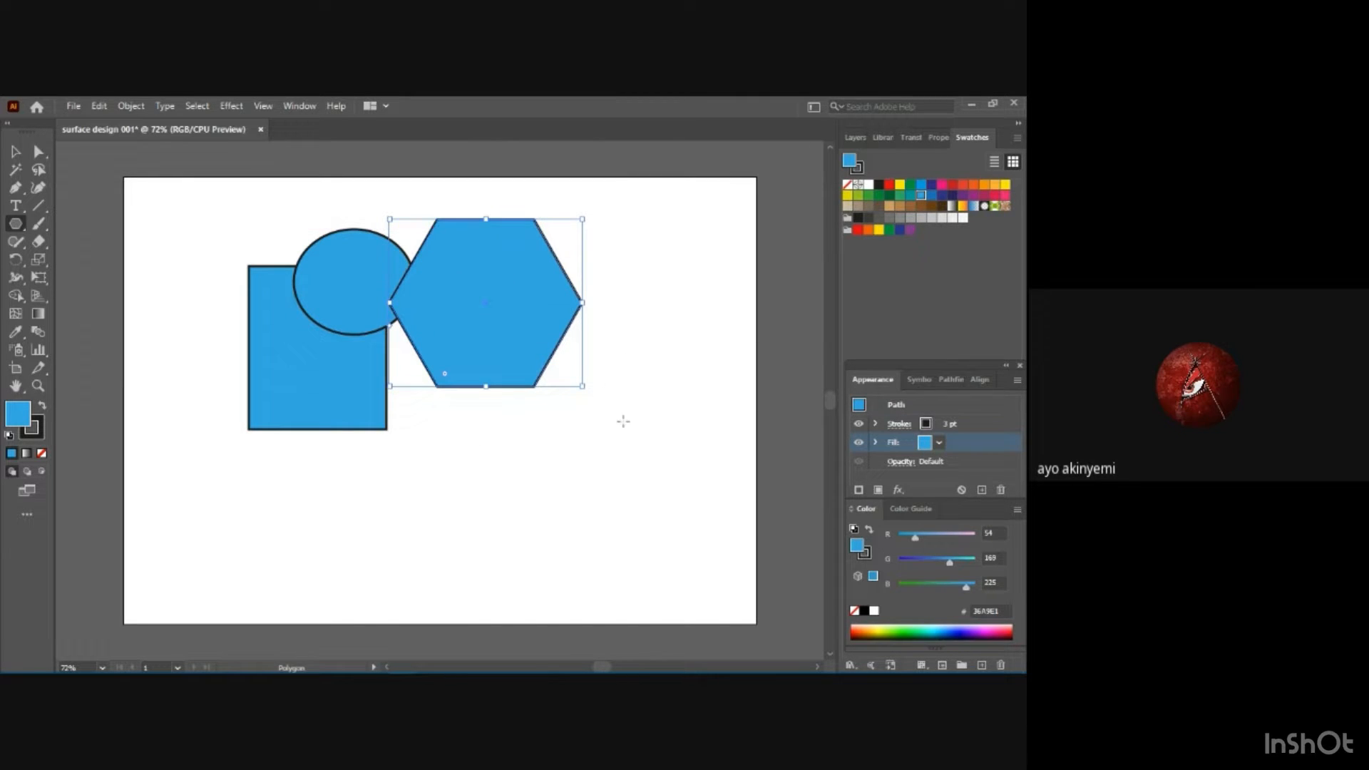
Create a 3-sided polygon with a 1.7839 in radius and move it to overlap the hexagon's lower edge.
left_click(681, 359)
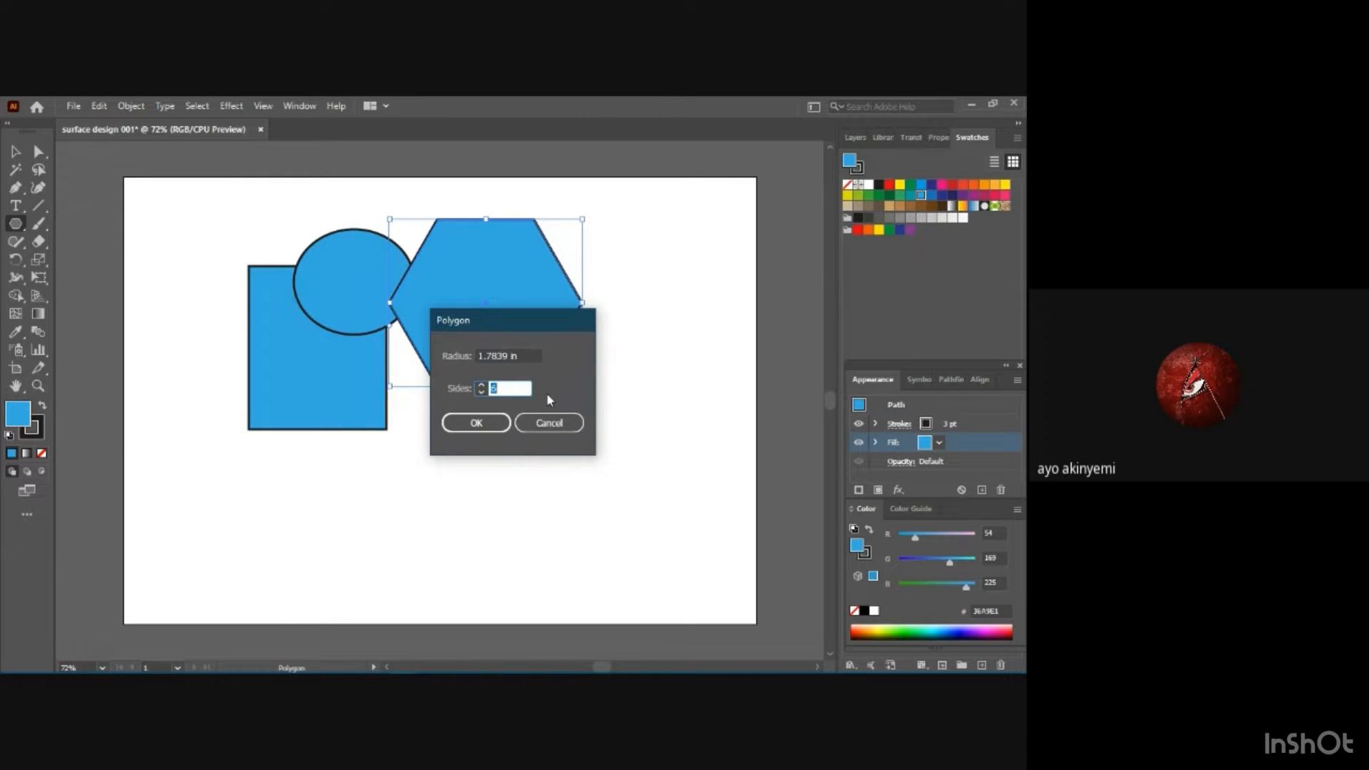
type("3")
left_click(458, 428)
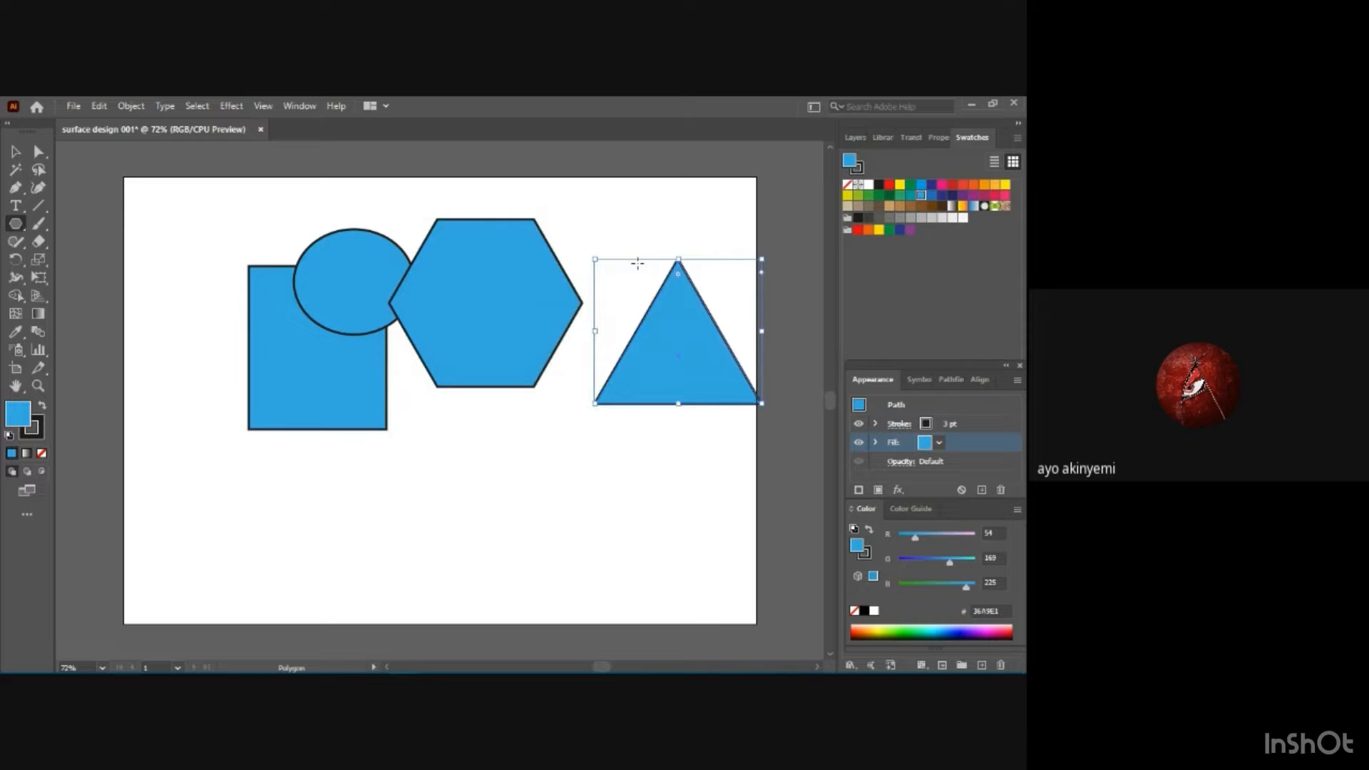
left_click(19, 155)
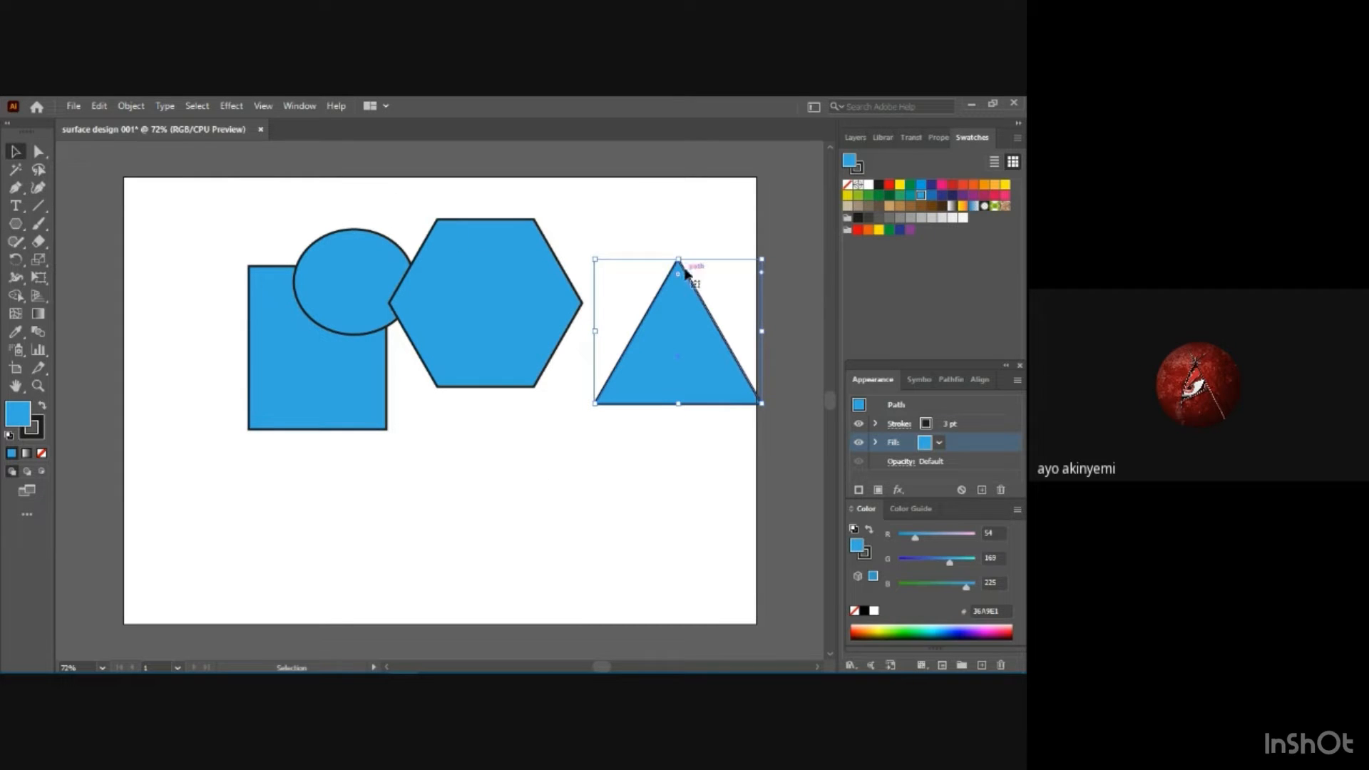
left_click_drag(684, 270, 506, 339)
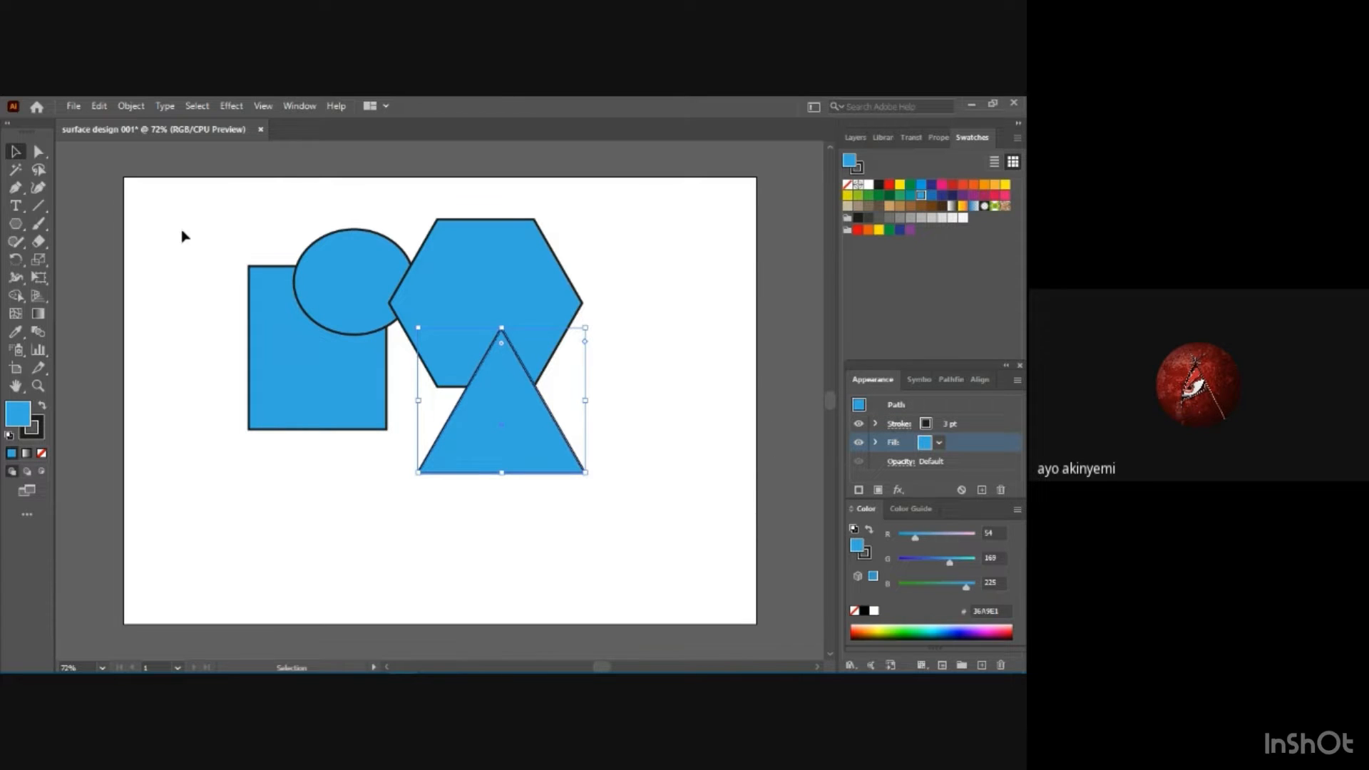
Select all four shapes and merge the rectangle with the part of the ellipse overlapping it using the Shape Builder tool.
left_click_drag(162, 213, 663, 512)
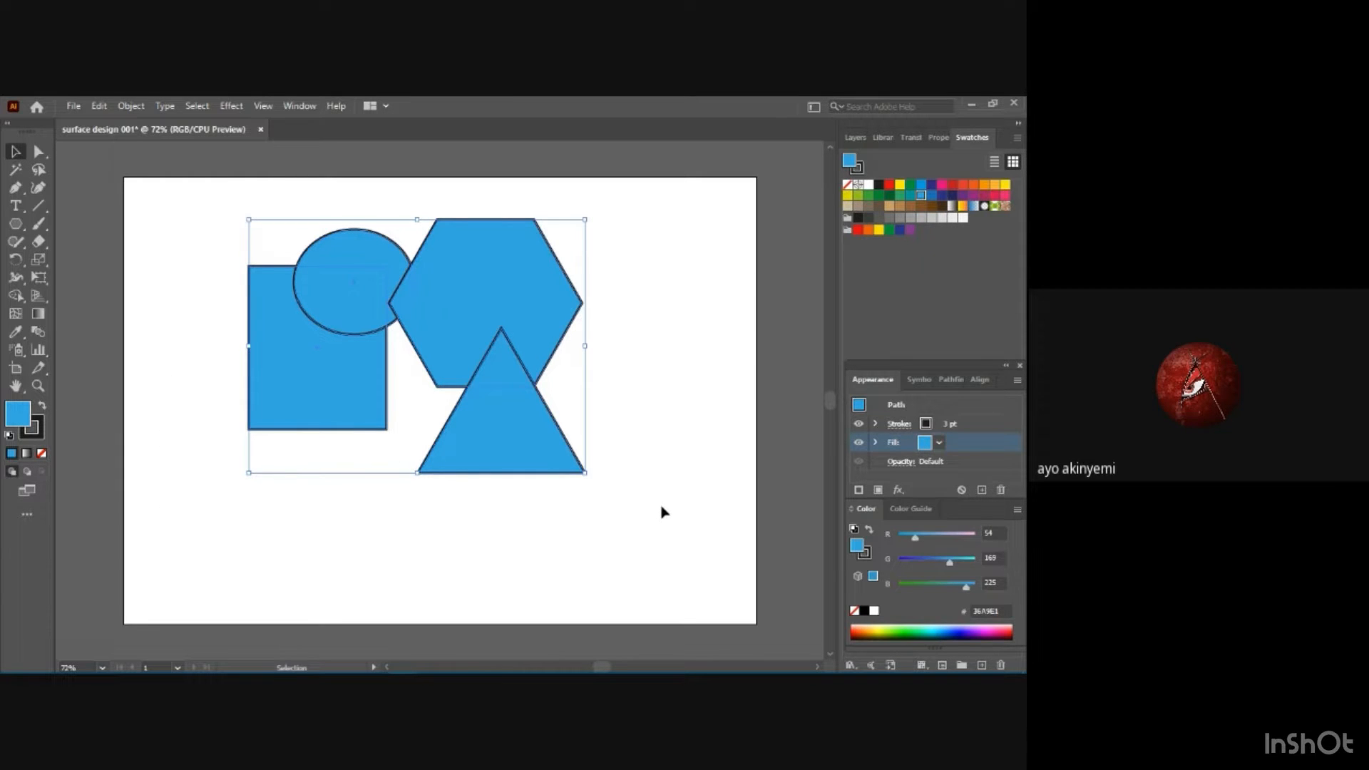
left_click(197, 308)
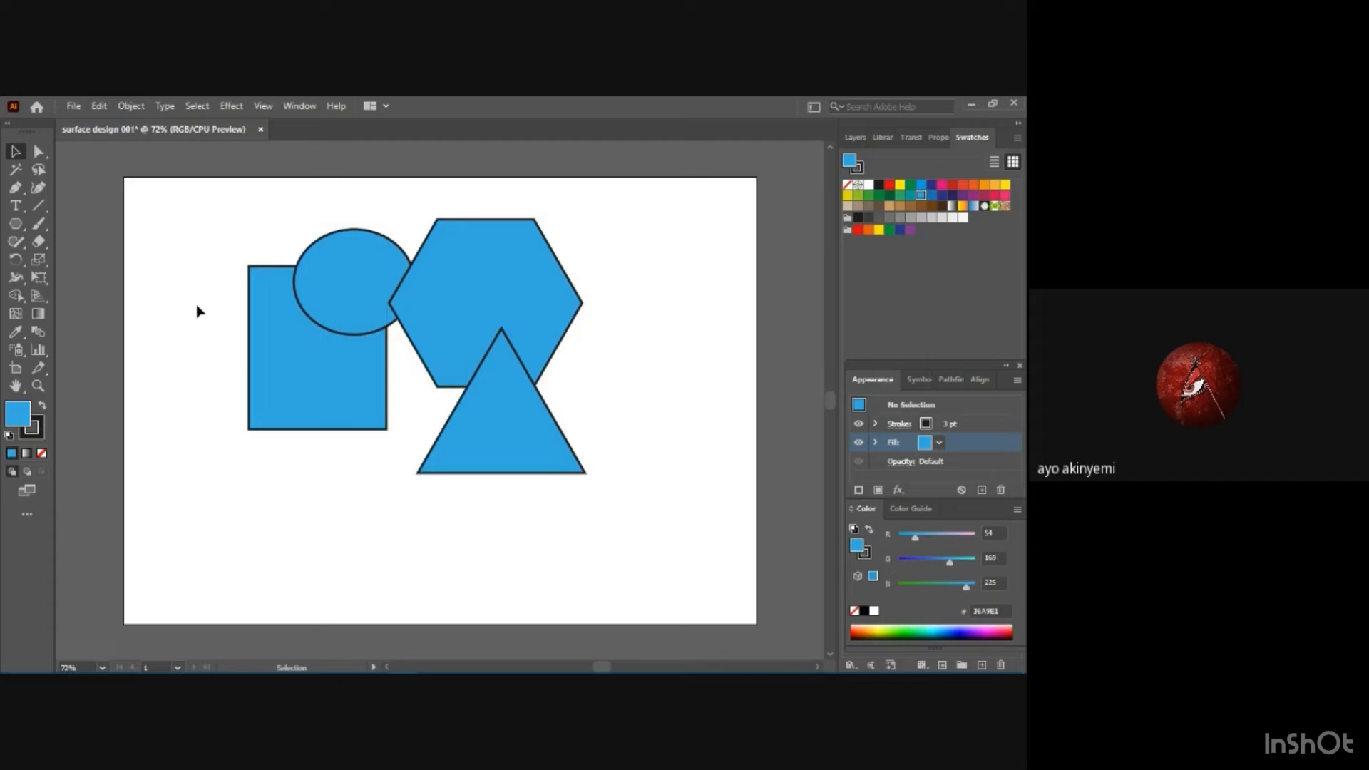
left_click(255, 363, "shift")
left_click(335, 251, "shift")
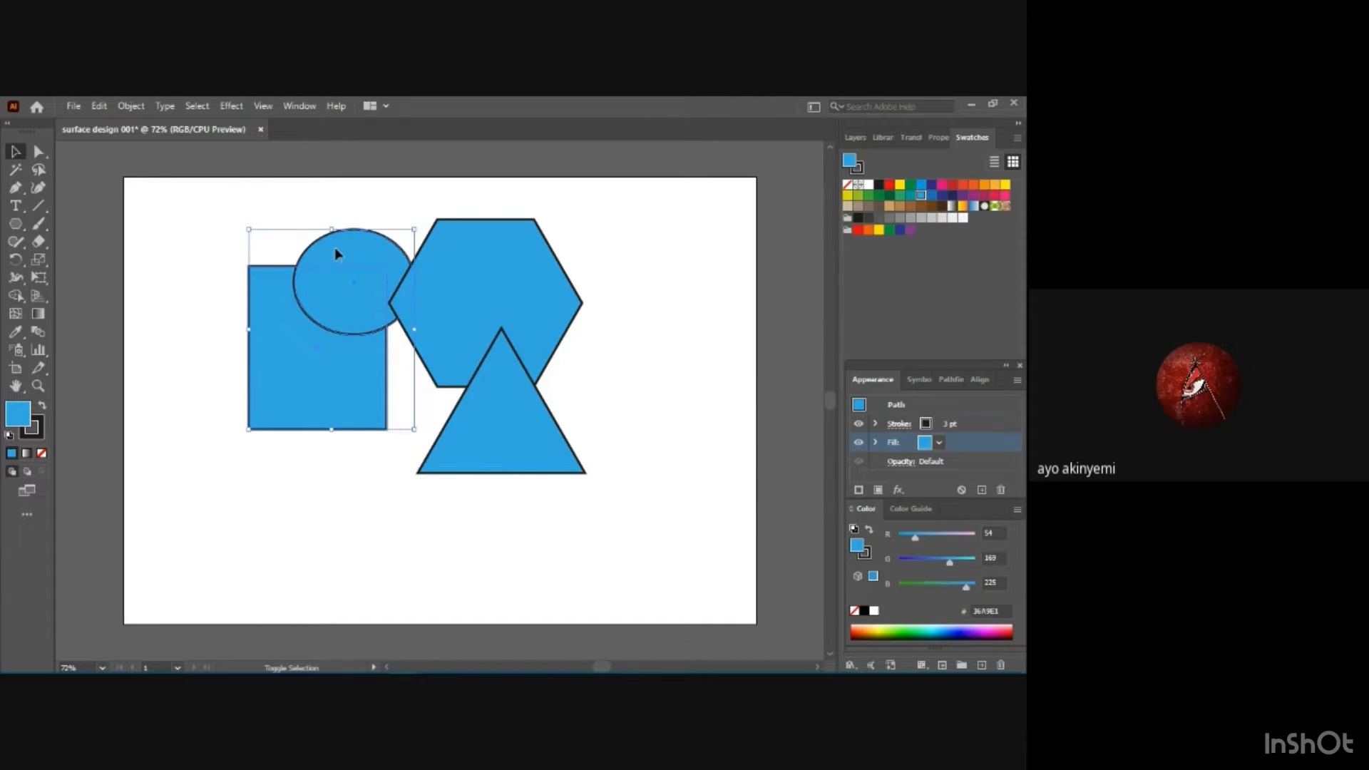
left_click(465, 273, "shift")
left_click(507, 450, "shift")
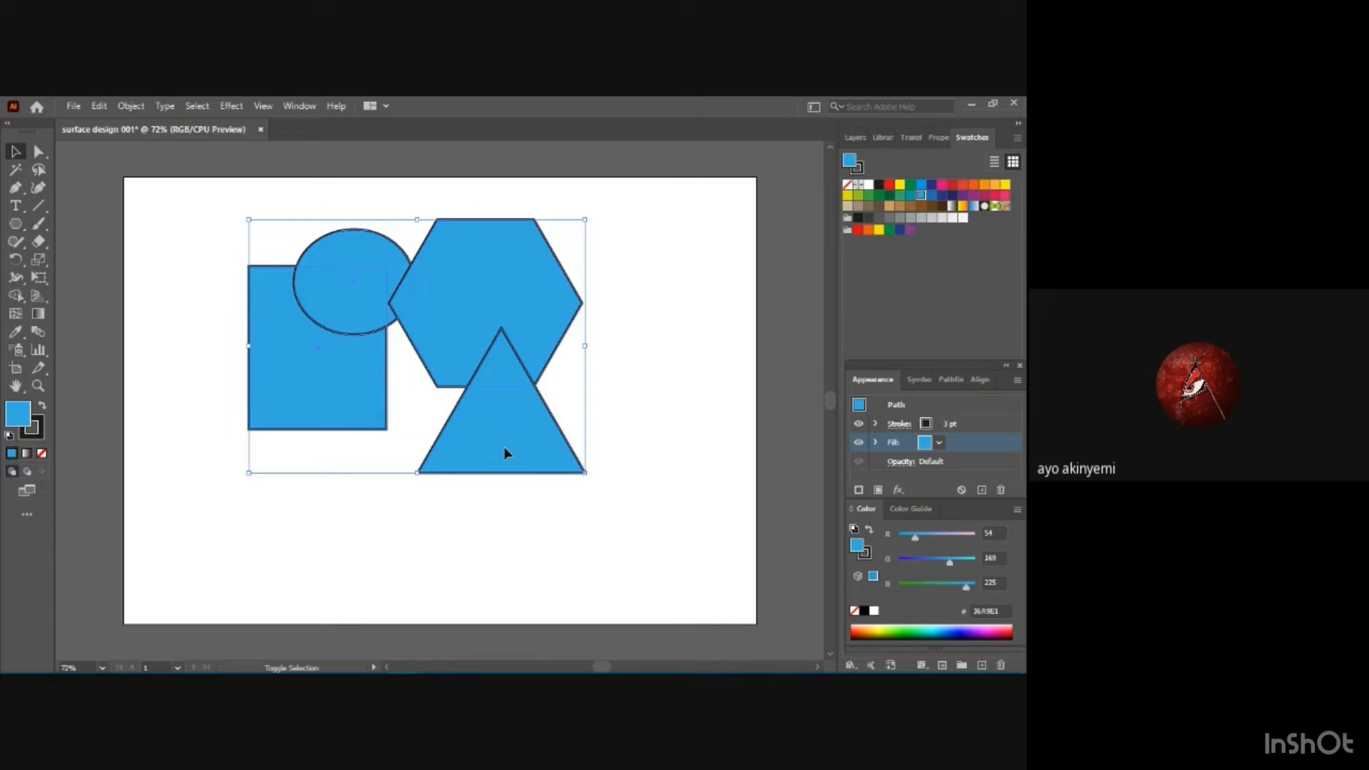
left_click(15, 295)
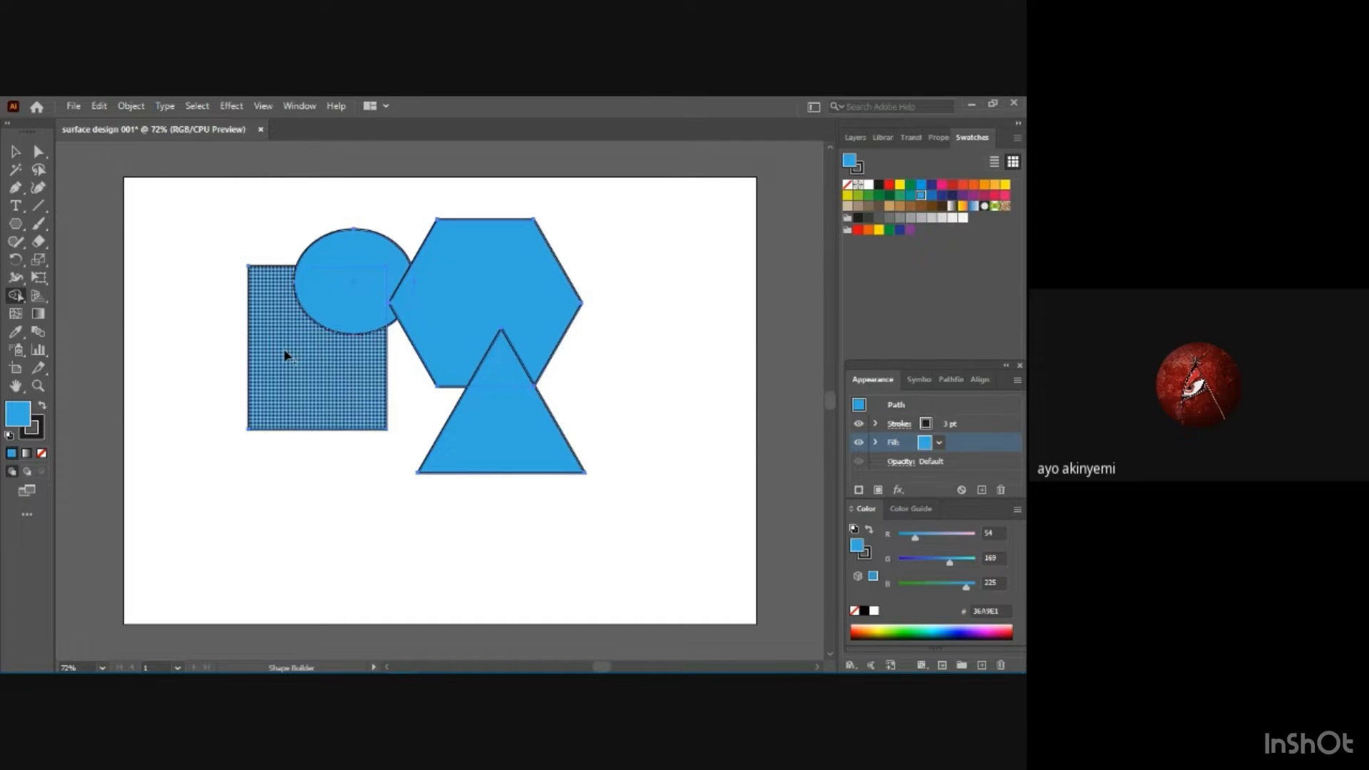
left_click_drag(285, 355, 329, 313)
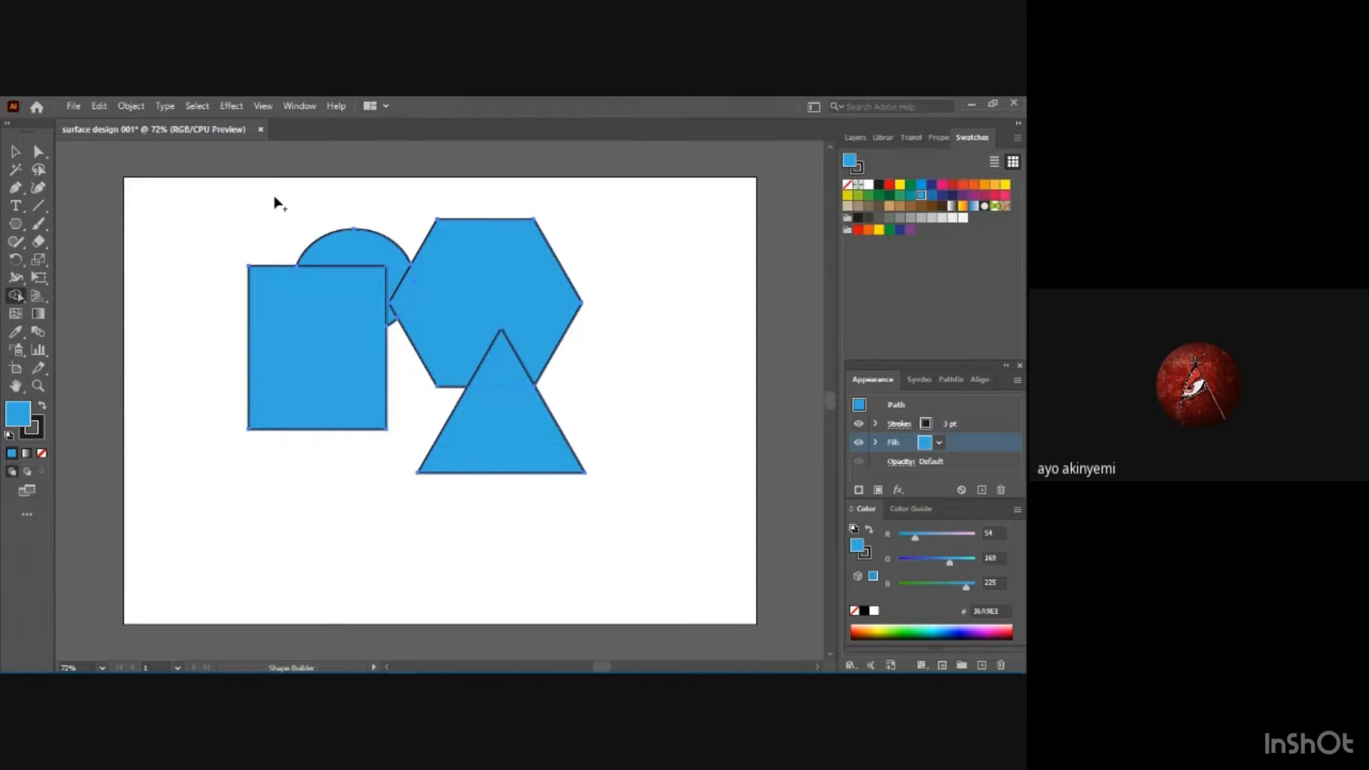
Move the merged rectangle down and left, away from the cut ellipse, and undo the move.
left_click(16, 151)
left_click(648, 383)
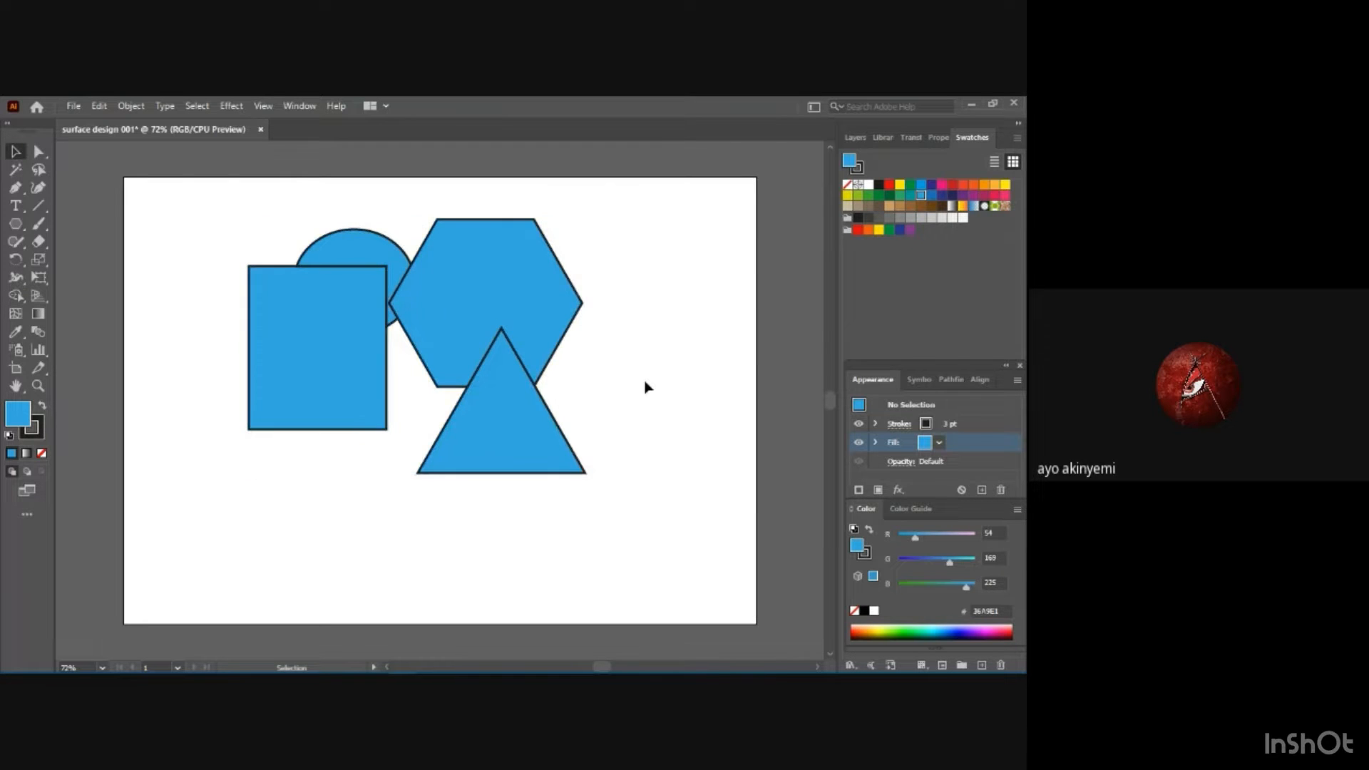
left_click_drag(280, 314, 244, 358)
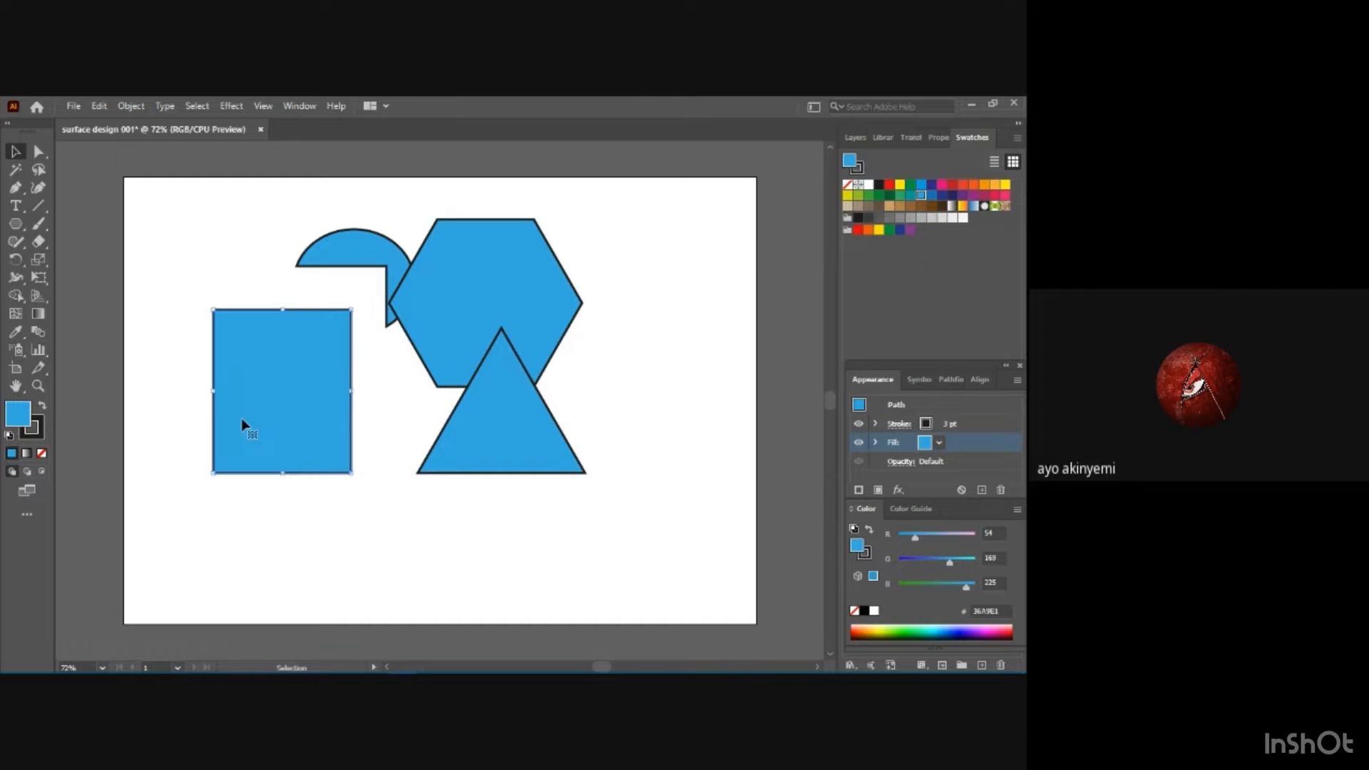
key("ctrl+z")
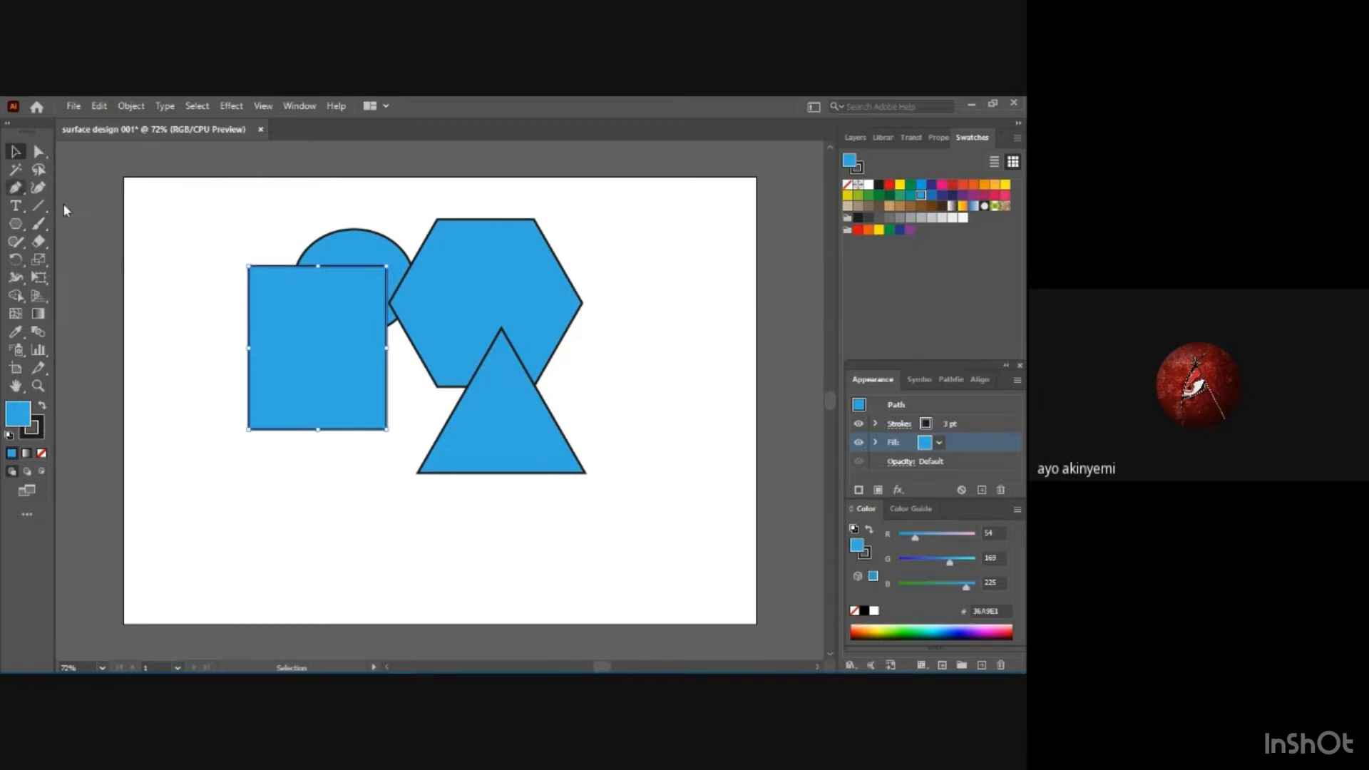
Select all the shapes and delete the leftover ellipse piece beside the rectangle with the Shape Builder tool.
left_click_drag(204, 238, 621, 472)
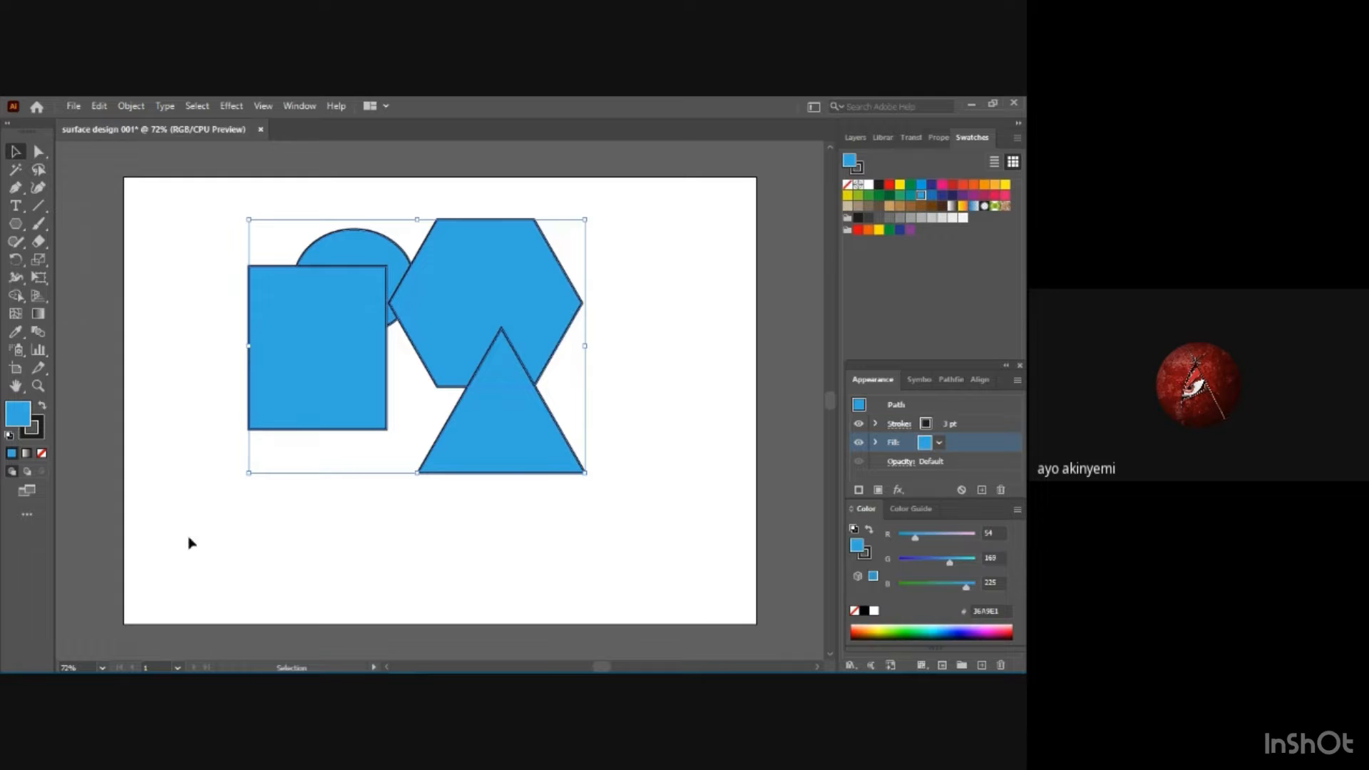
left_click(16, 295)
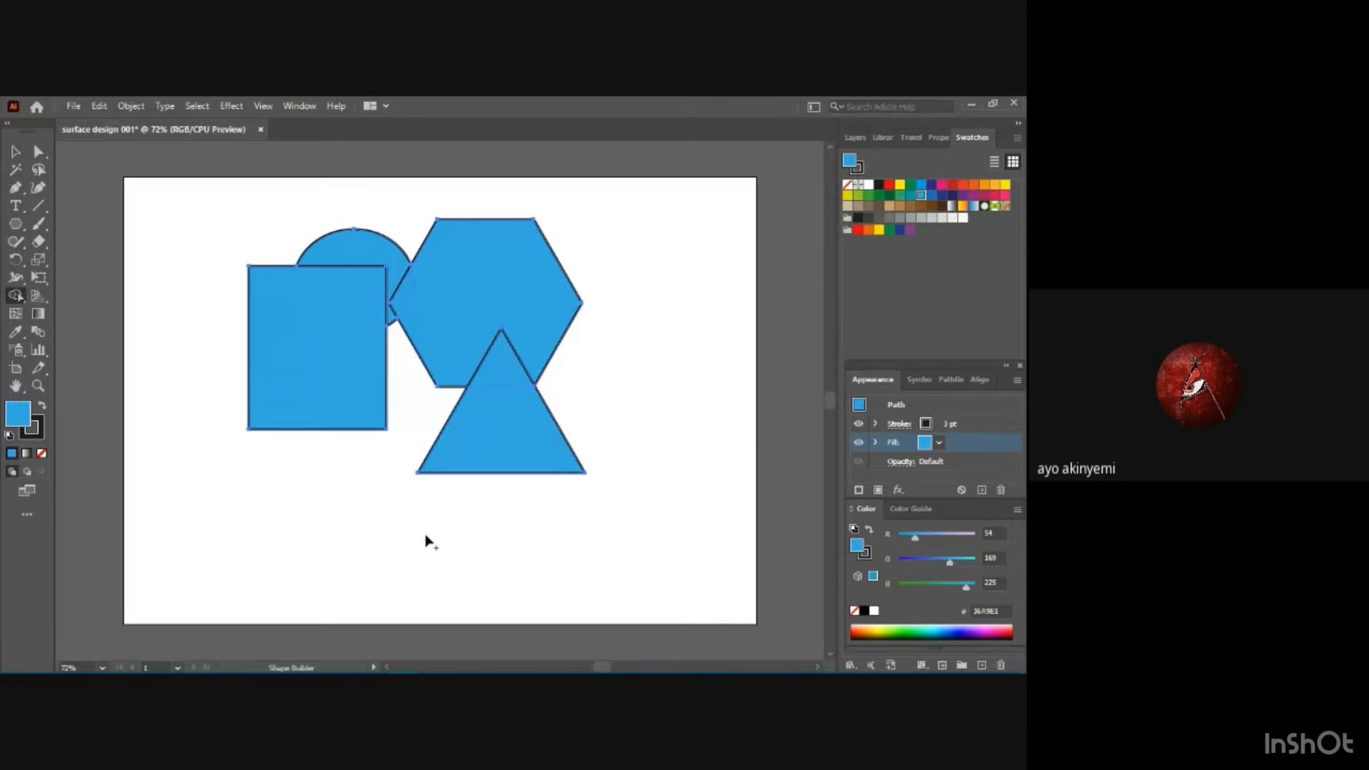
left_click(370, 257, "alt")
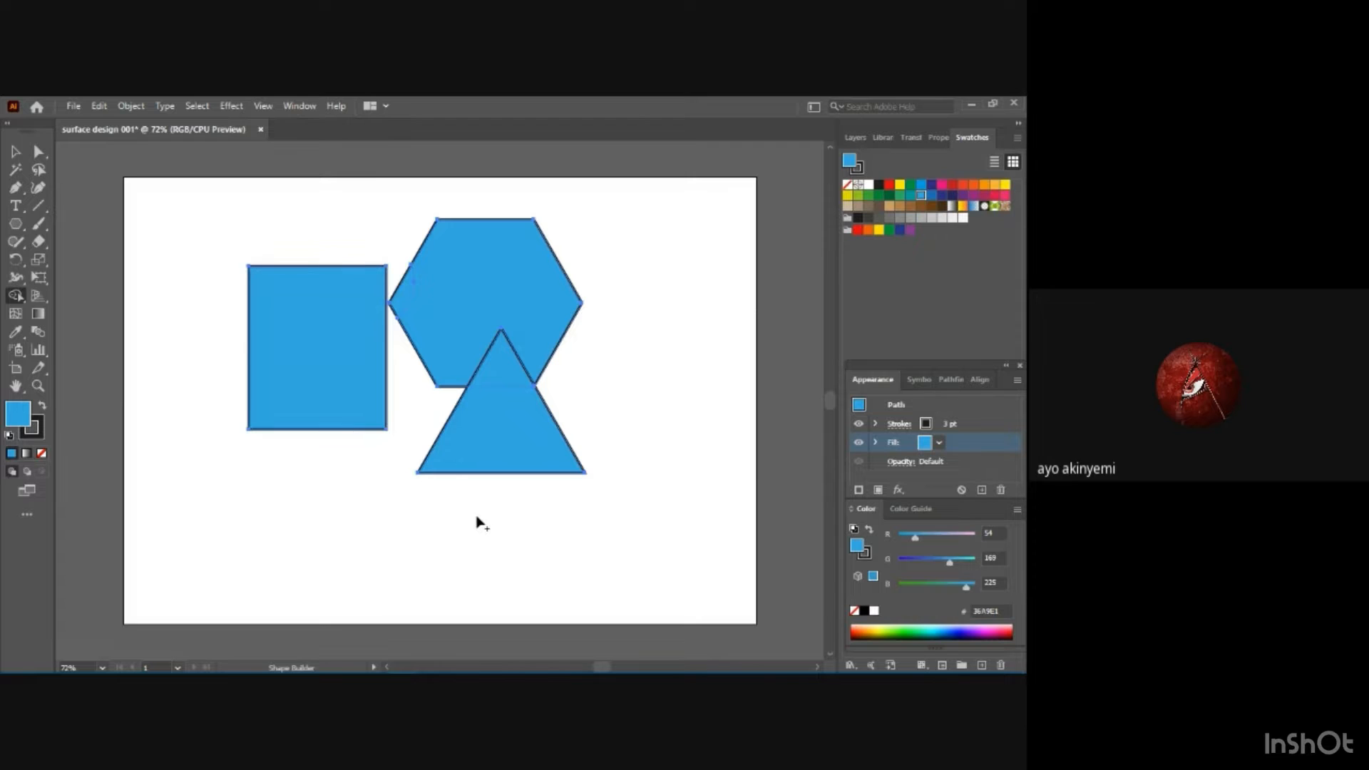
Undo the last Shape Builder deletion and clear all the shapes from the artboard.
key("ctrl+z")
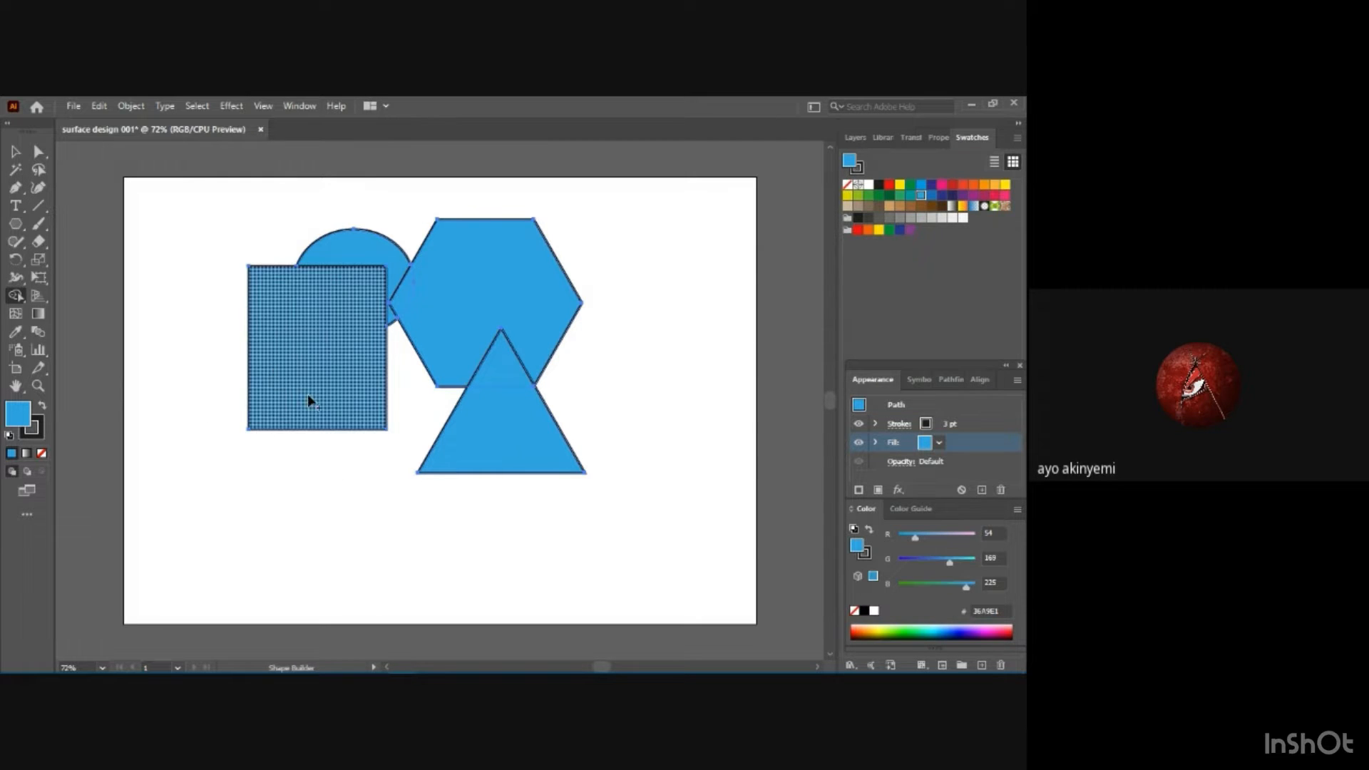
left_click(15, 151)
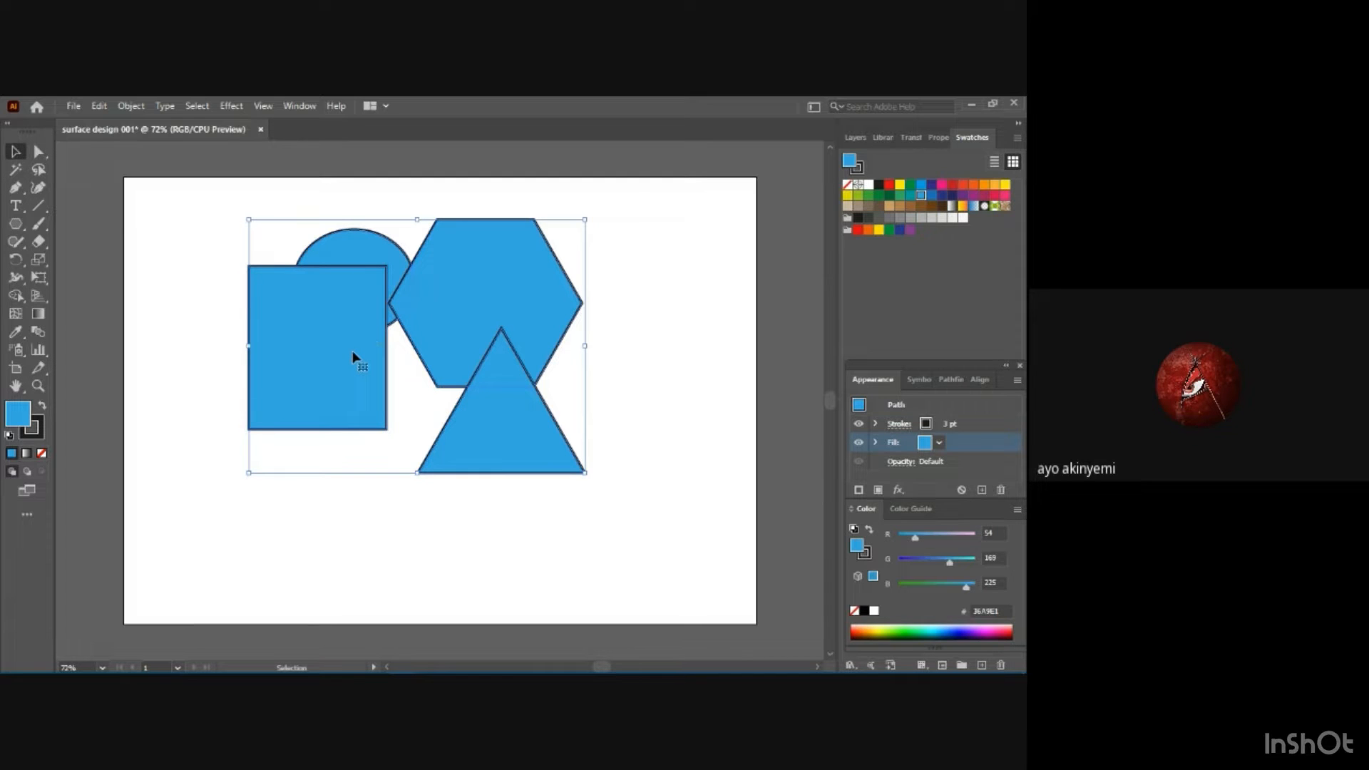
key("Delete")
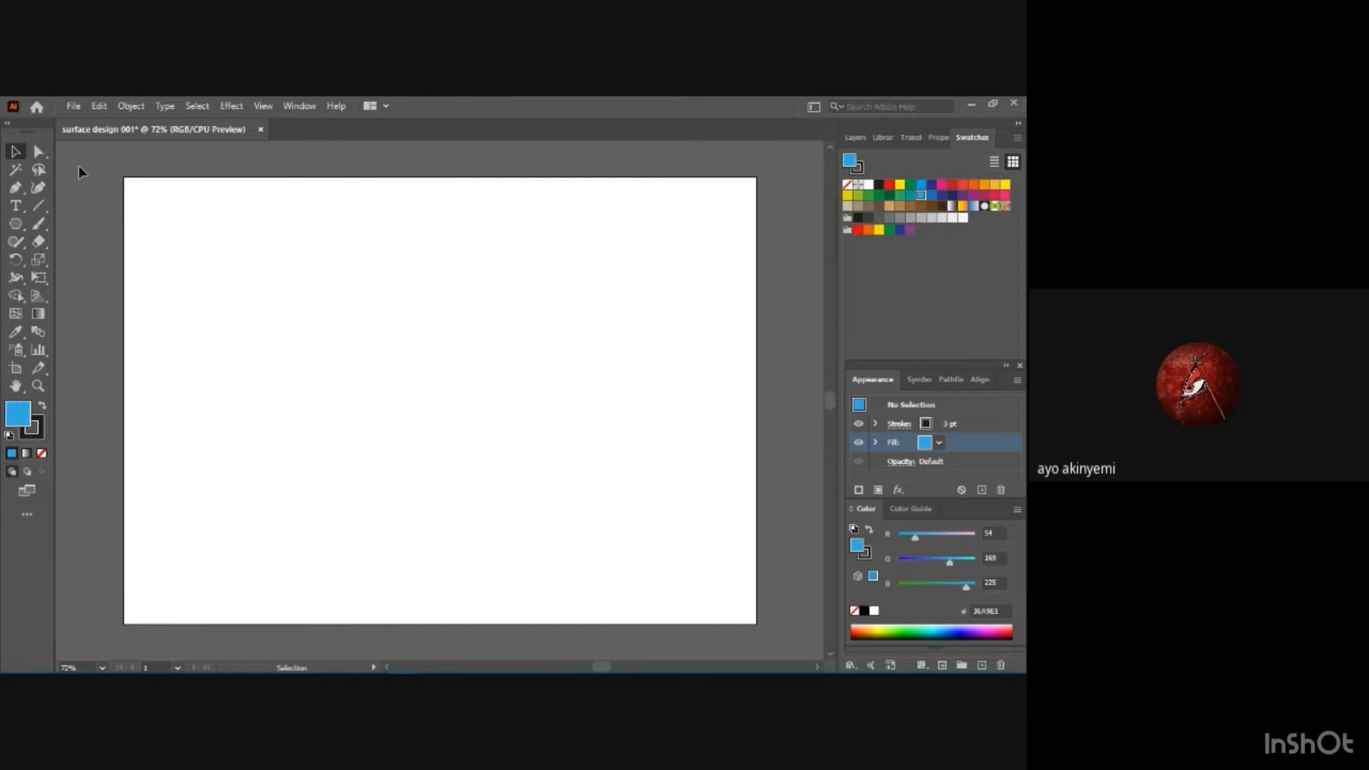
left_click(75, 106)
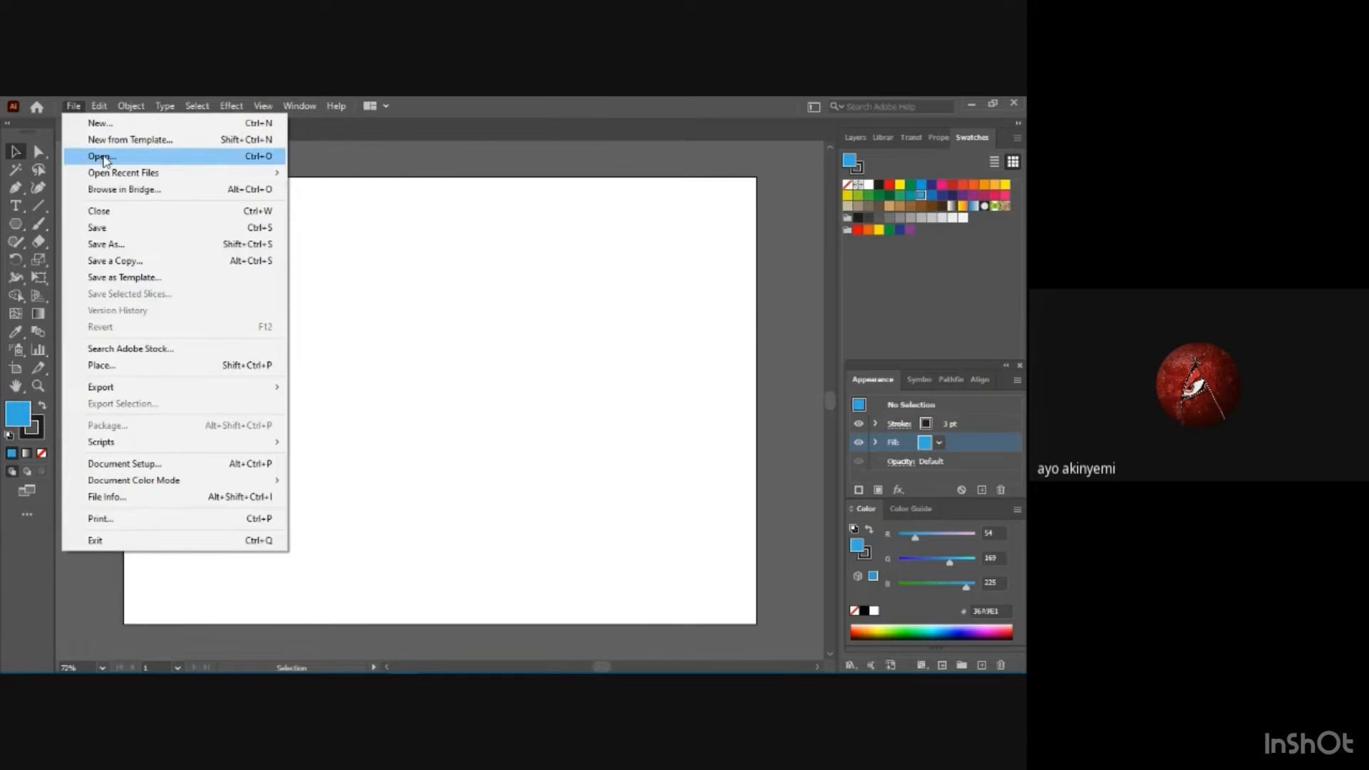
left_click(102, 156)
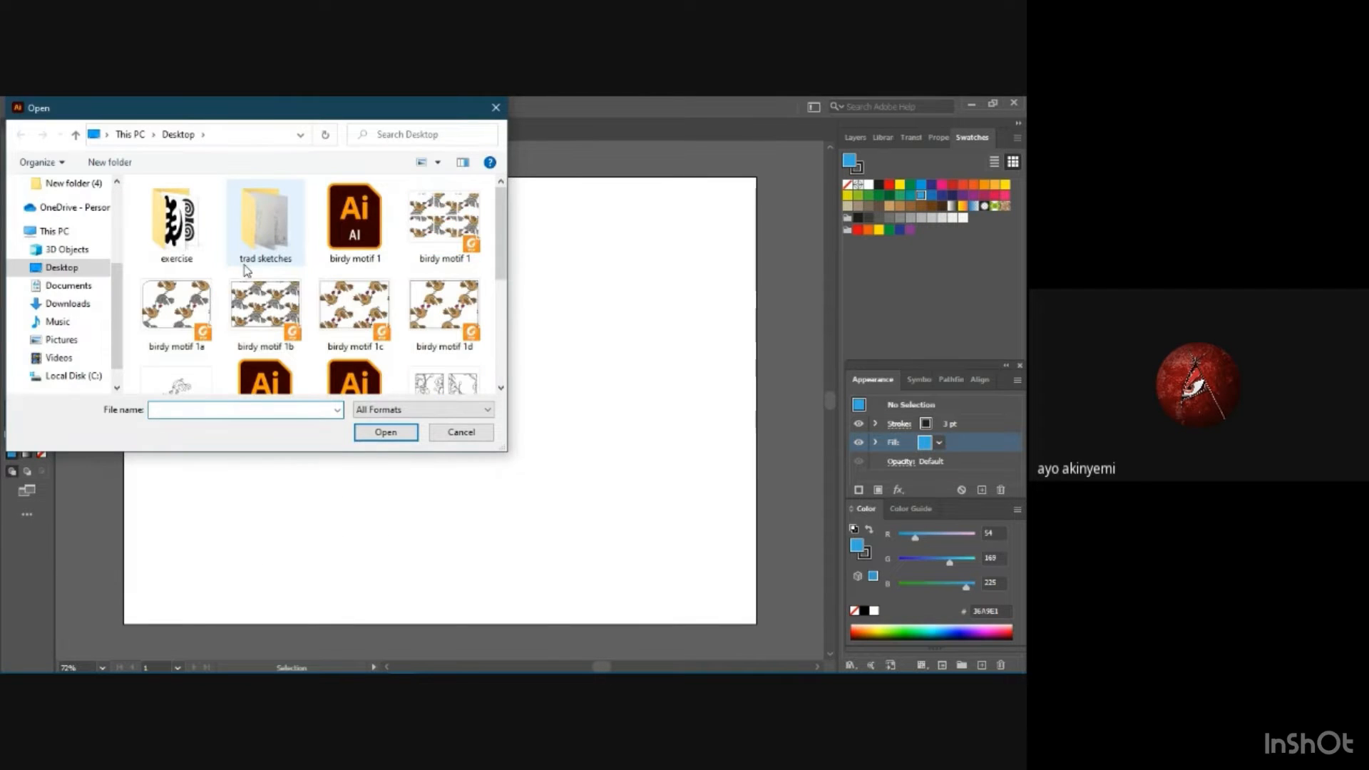
double_click(190, 226)
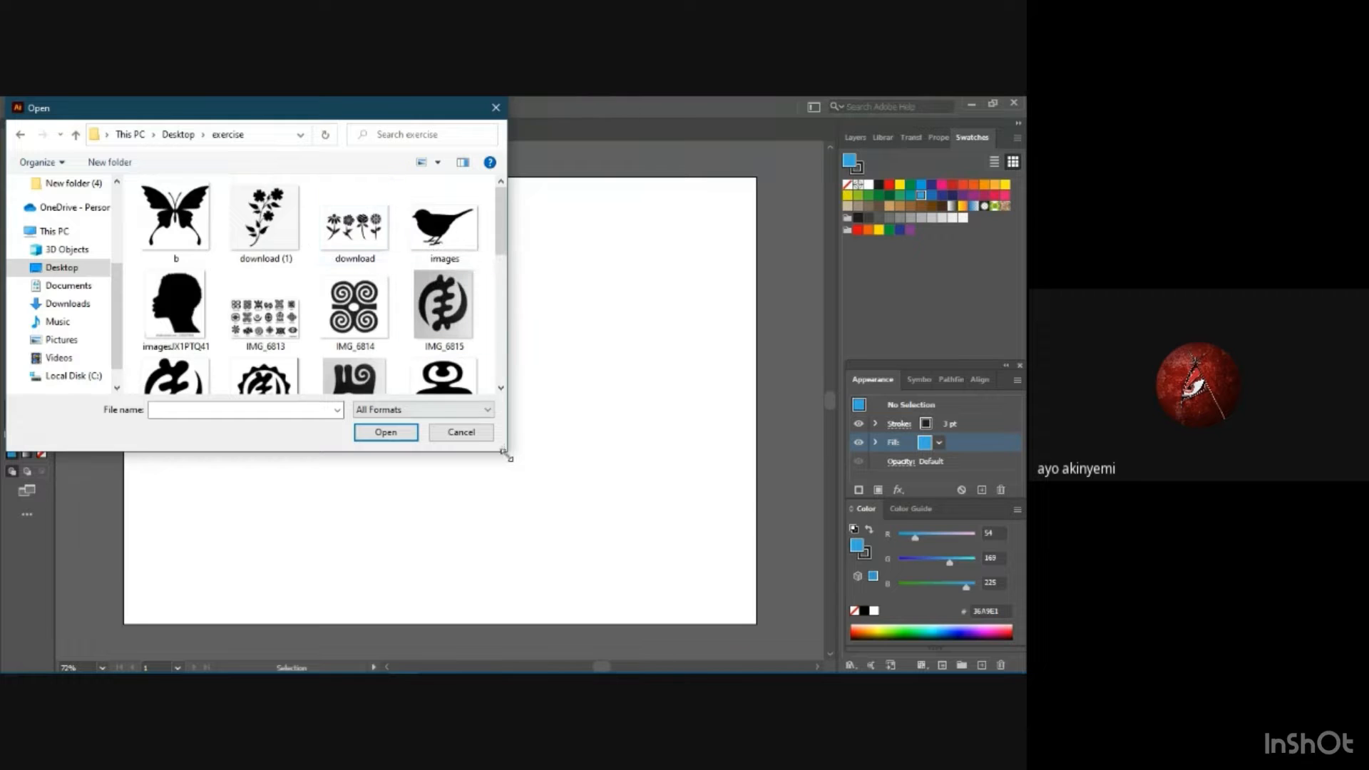
left_click_drag(503, 450, 724, 551)
scroll(399, 385, "down", 1)
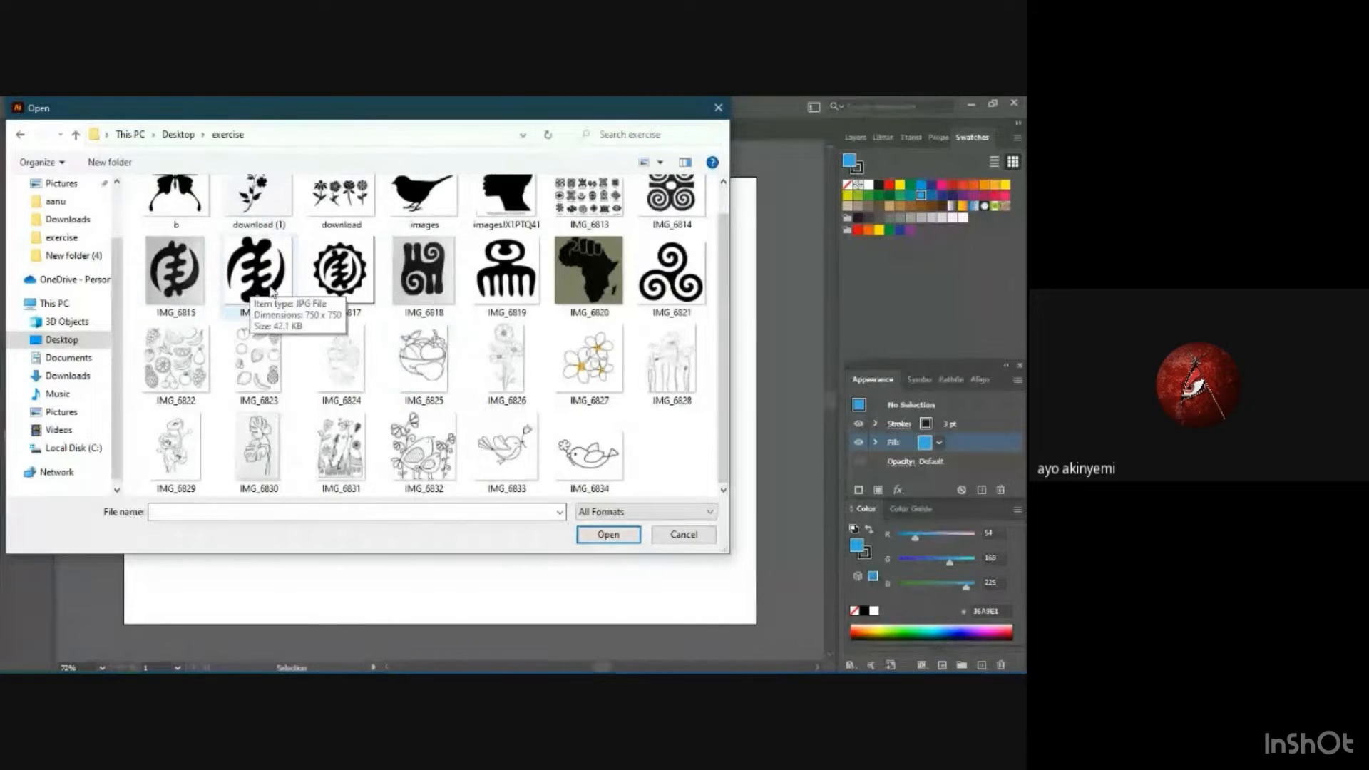
scroll(333, 312, "up", 1)
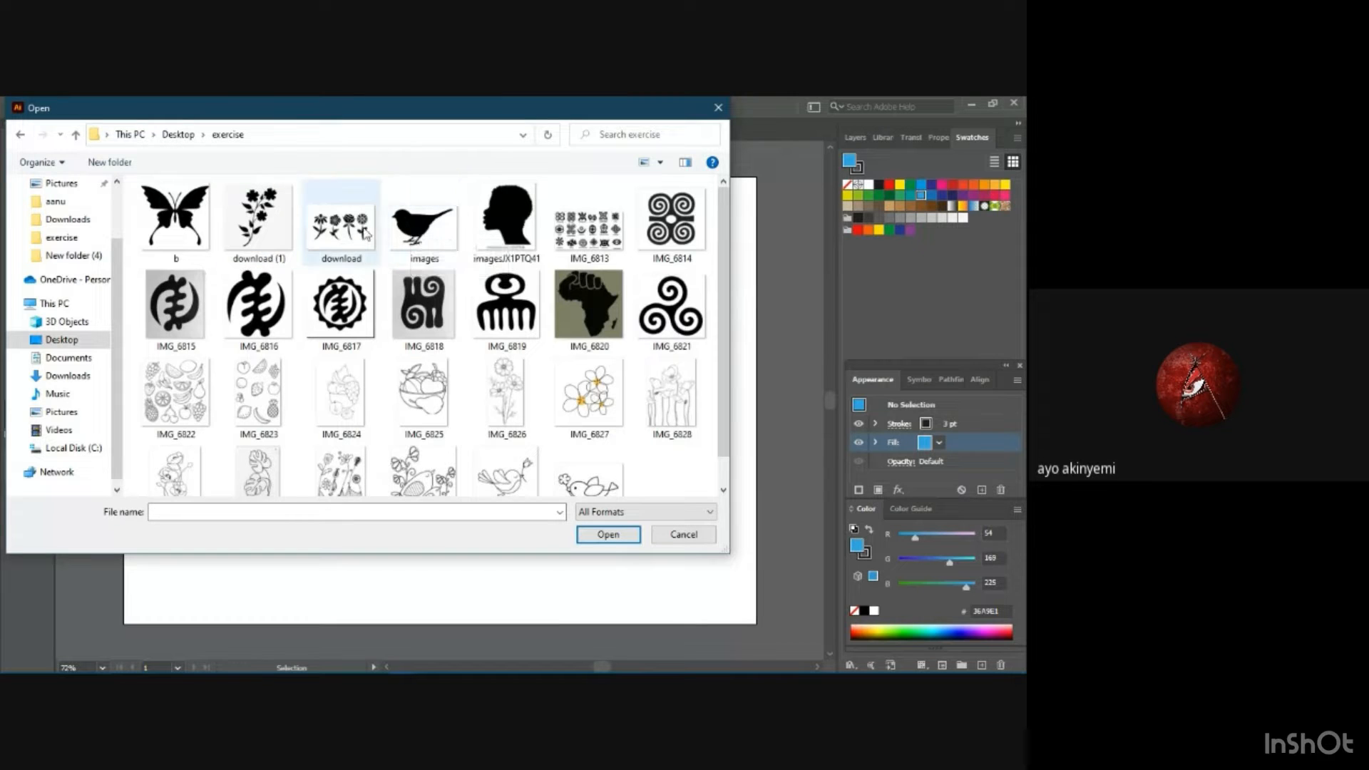
left_click(416, 214)
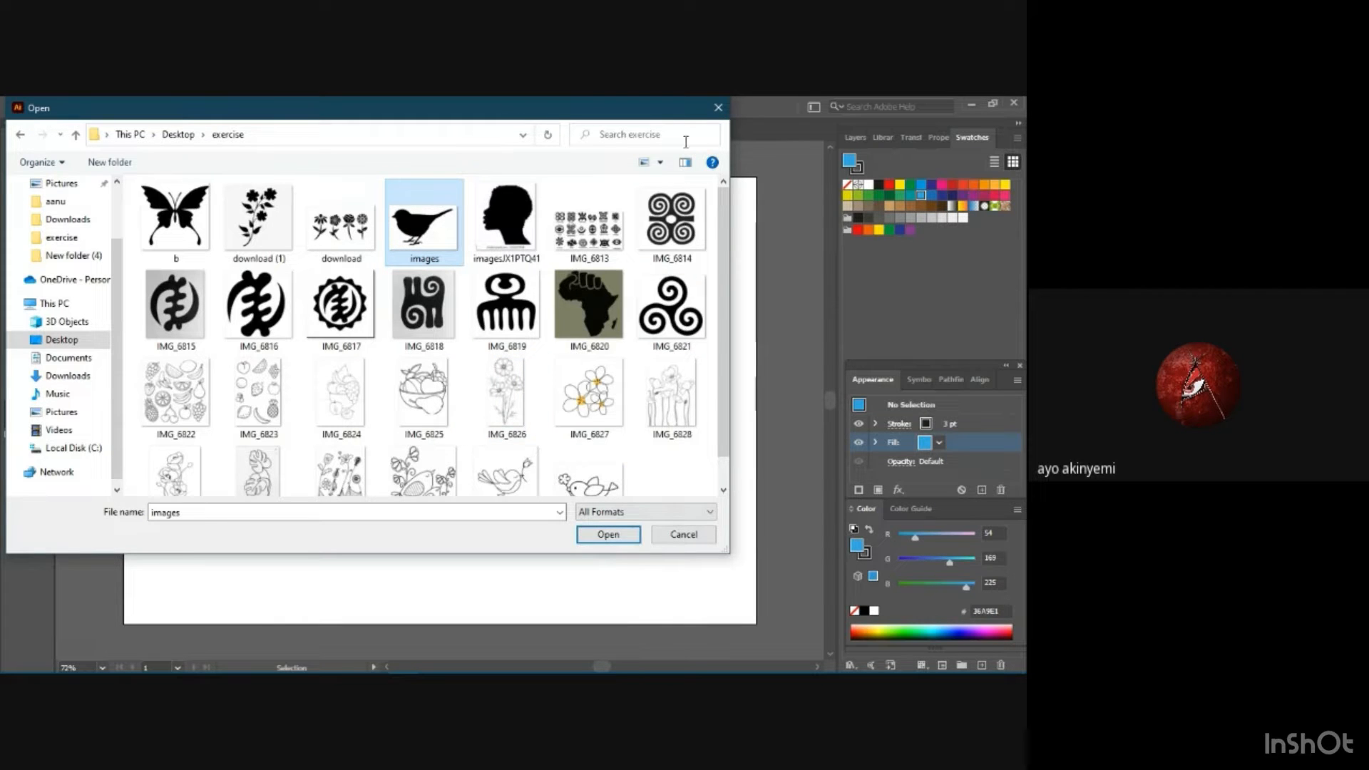
left_click(718, 107)
Place the bird picture "images" from the Desktop exercise folder into the document as a template.
left_click(75, 106)
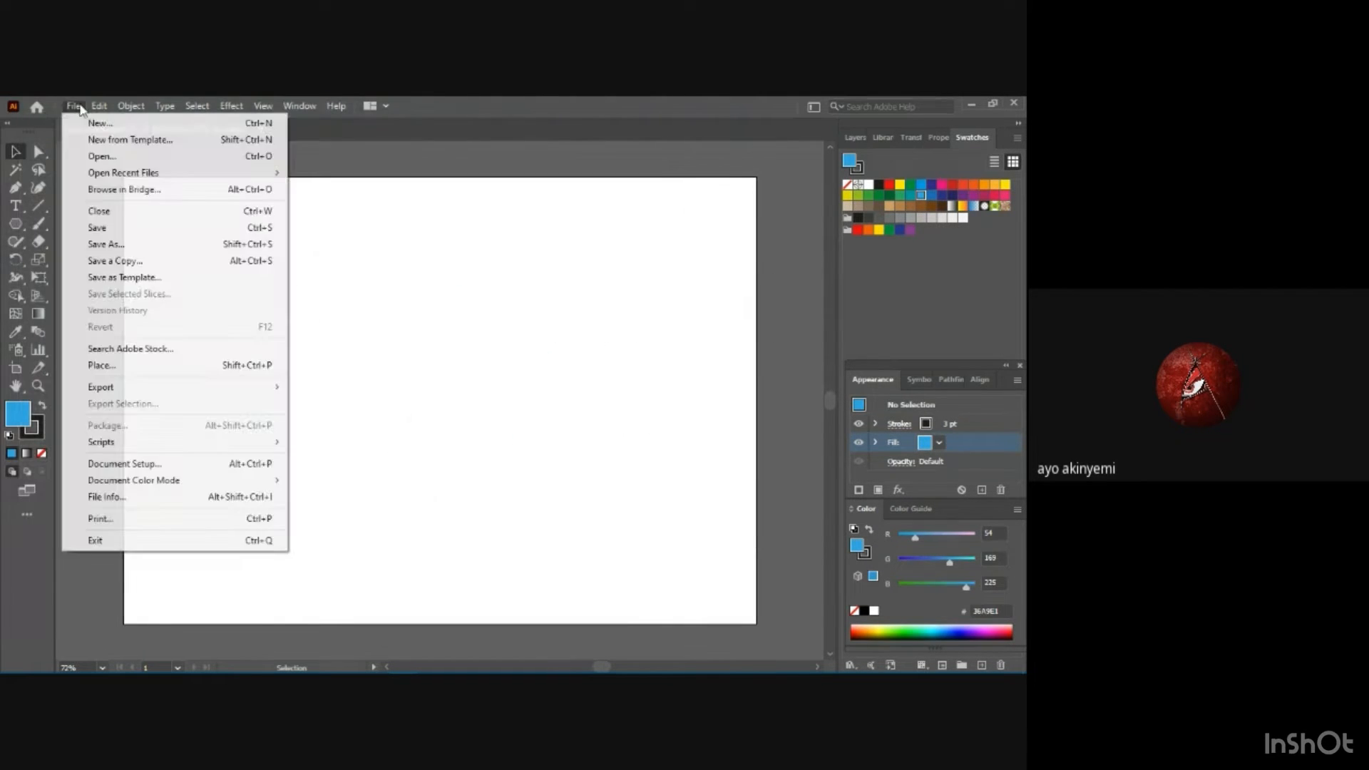
left_click(139, 368)
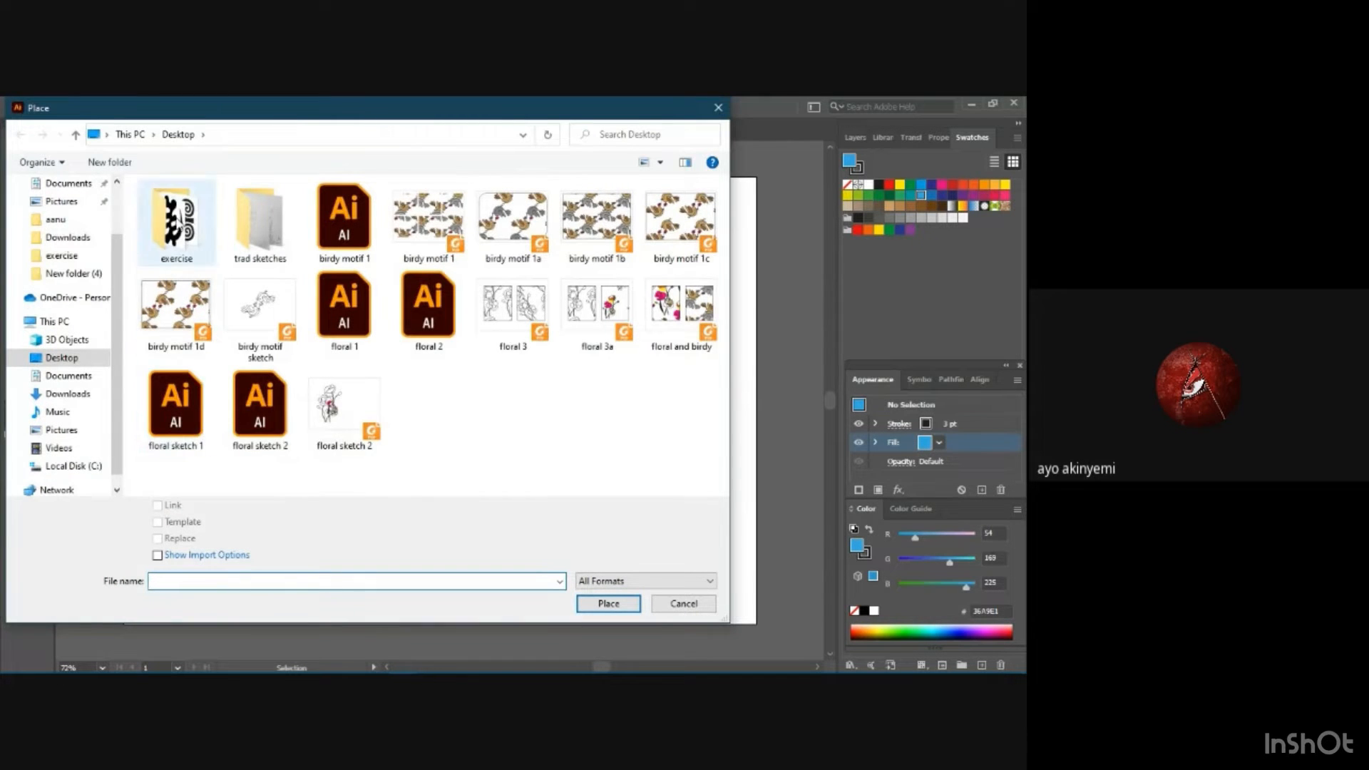
double_click(176, 220)
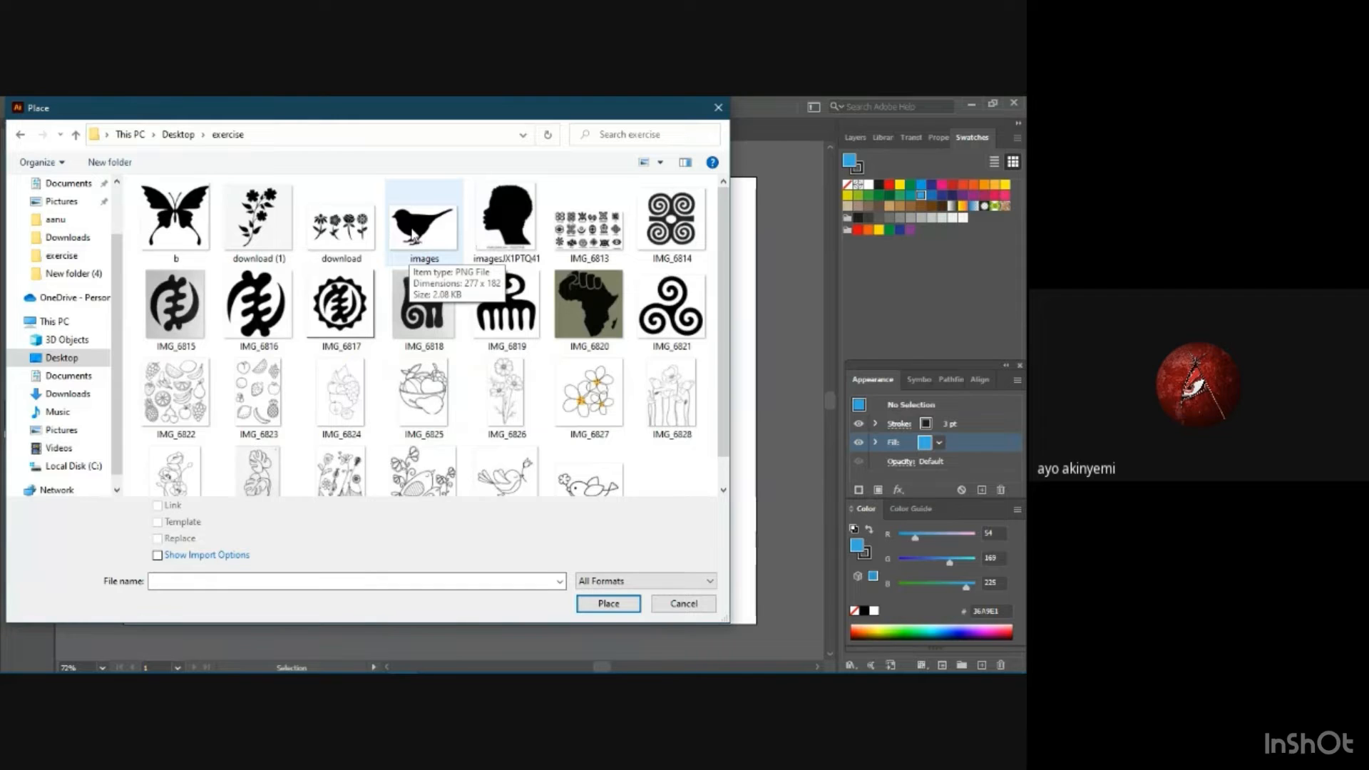
left_click(414, 238)
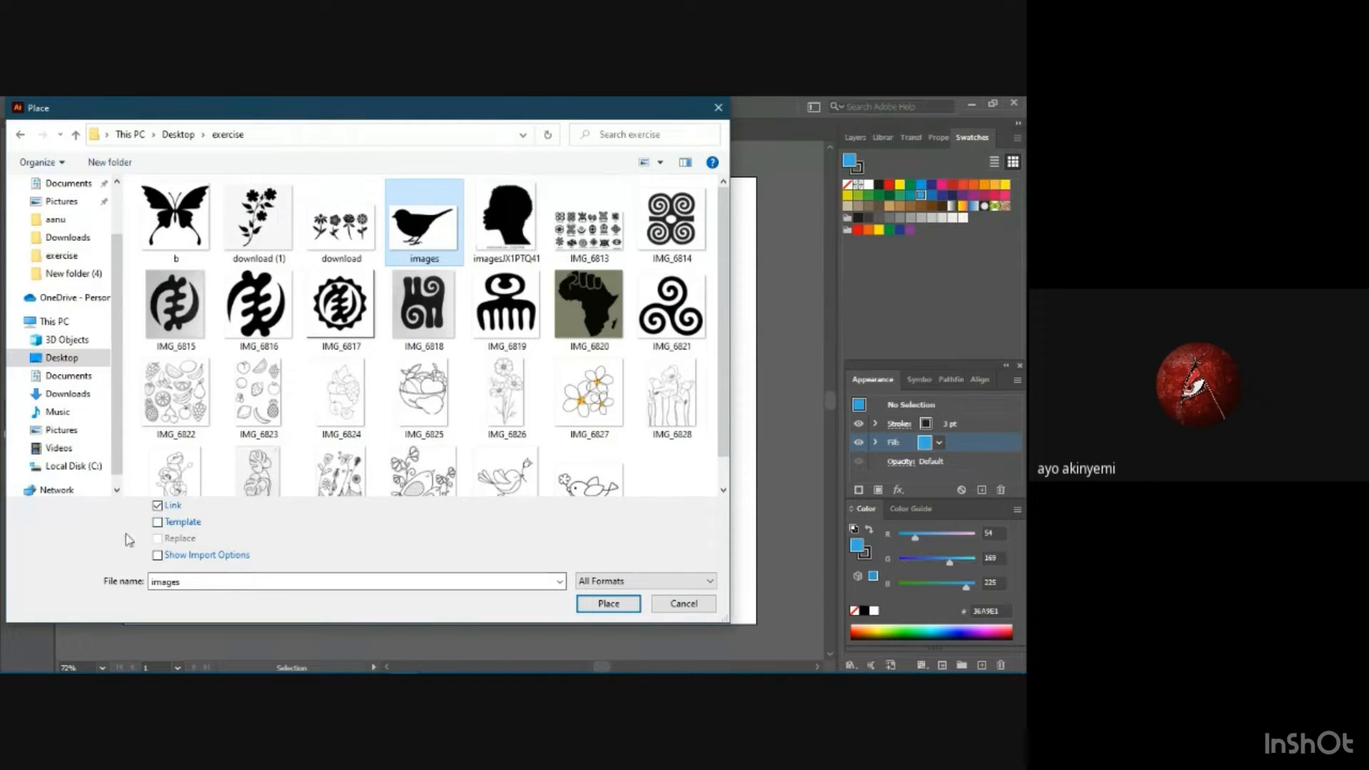
left_click(157, 523)
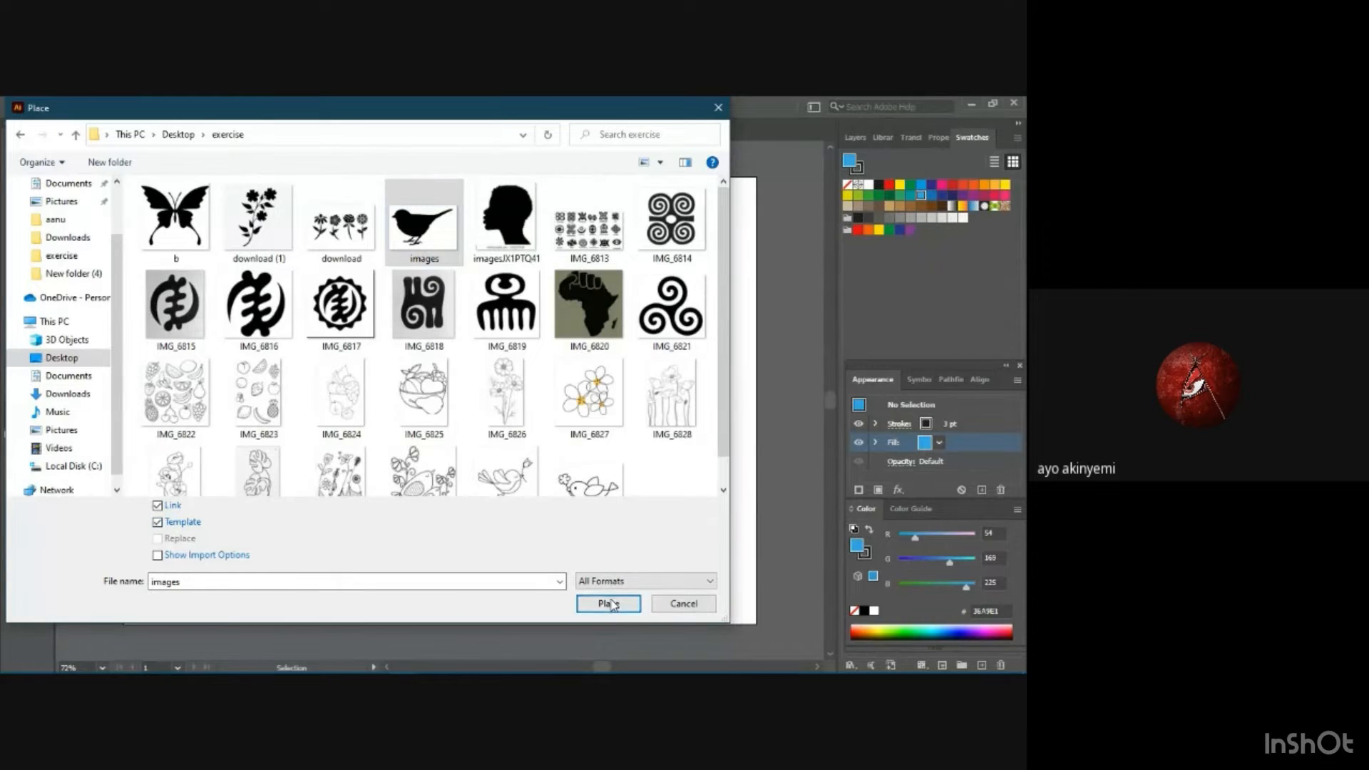
left_click(610, 604)
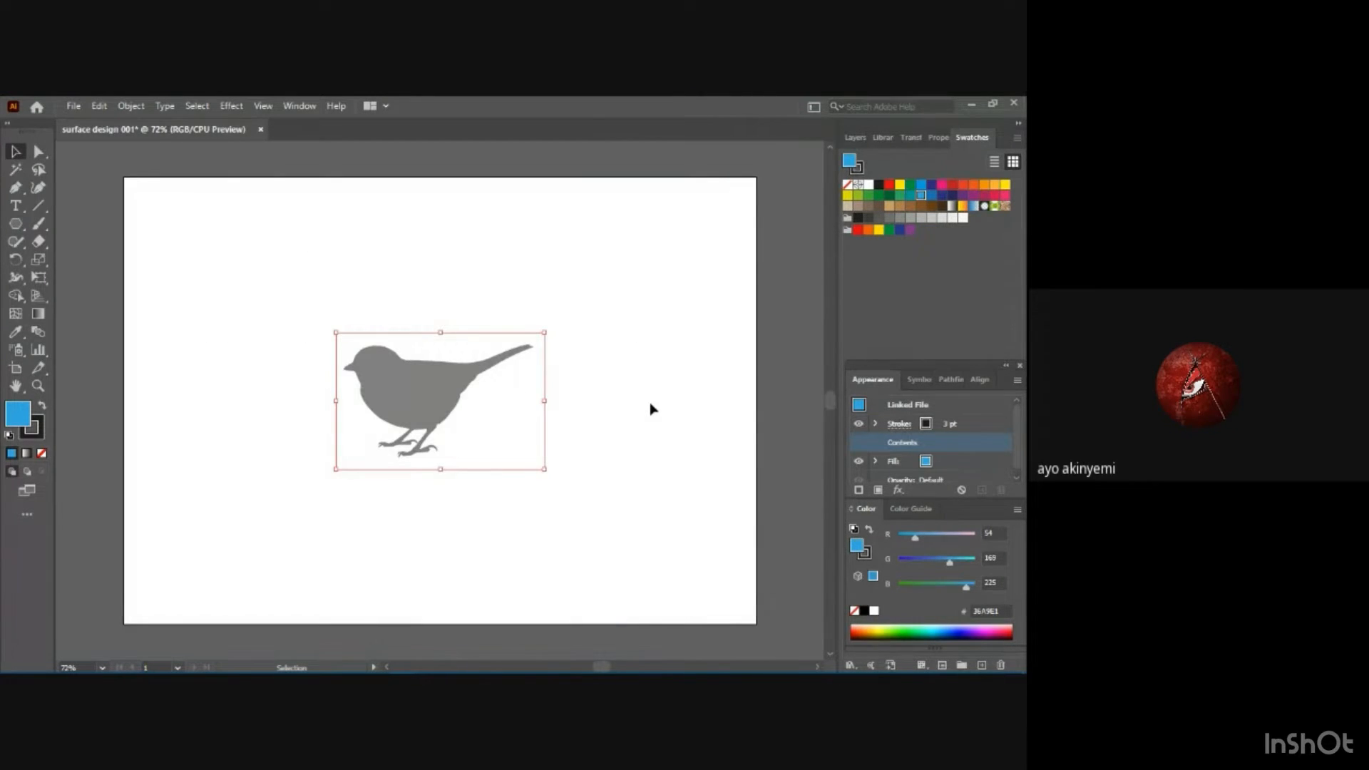
Unlock the template layer to enlarge the bird image across the artboard, and lock the layer again.
left_click(854, 139)
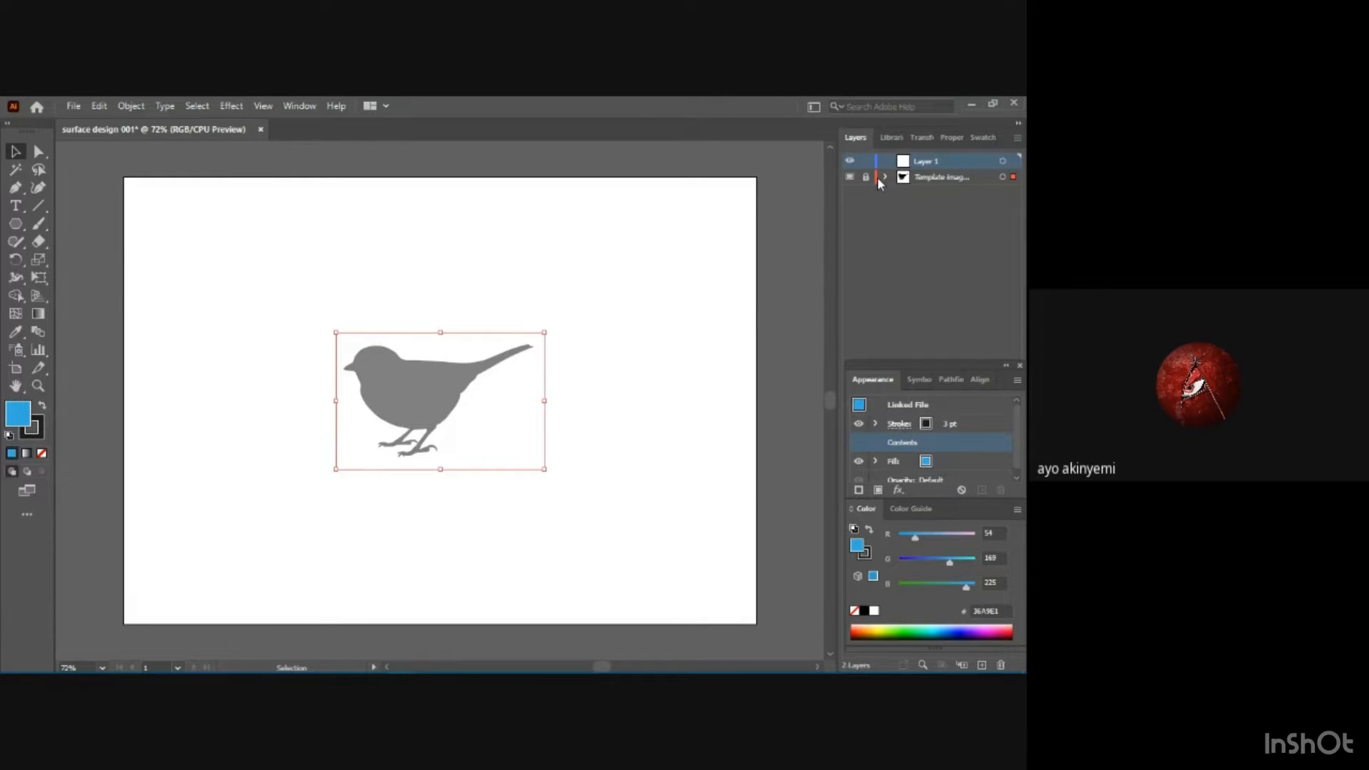
left_click(937, 179)
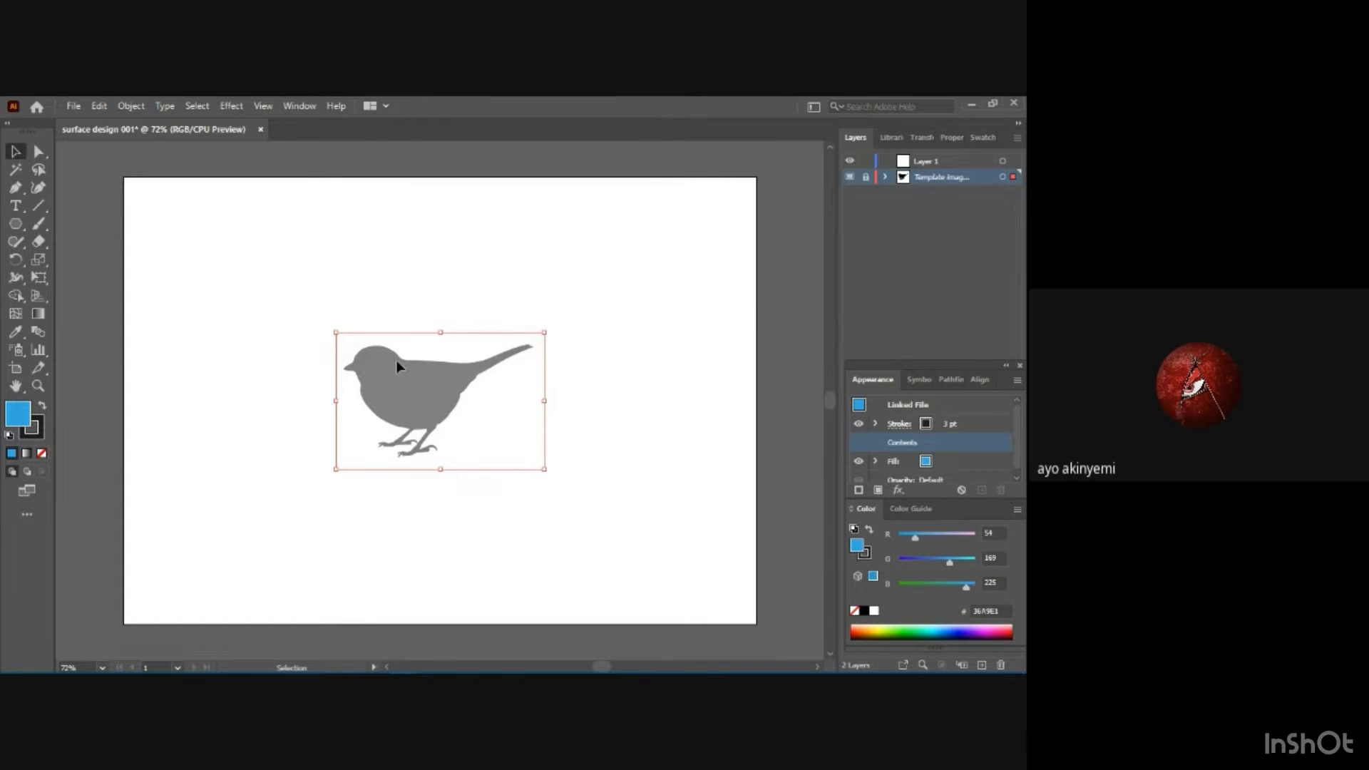
left_click(866, 178)
left_click_drag(560, 313, 644, 243)
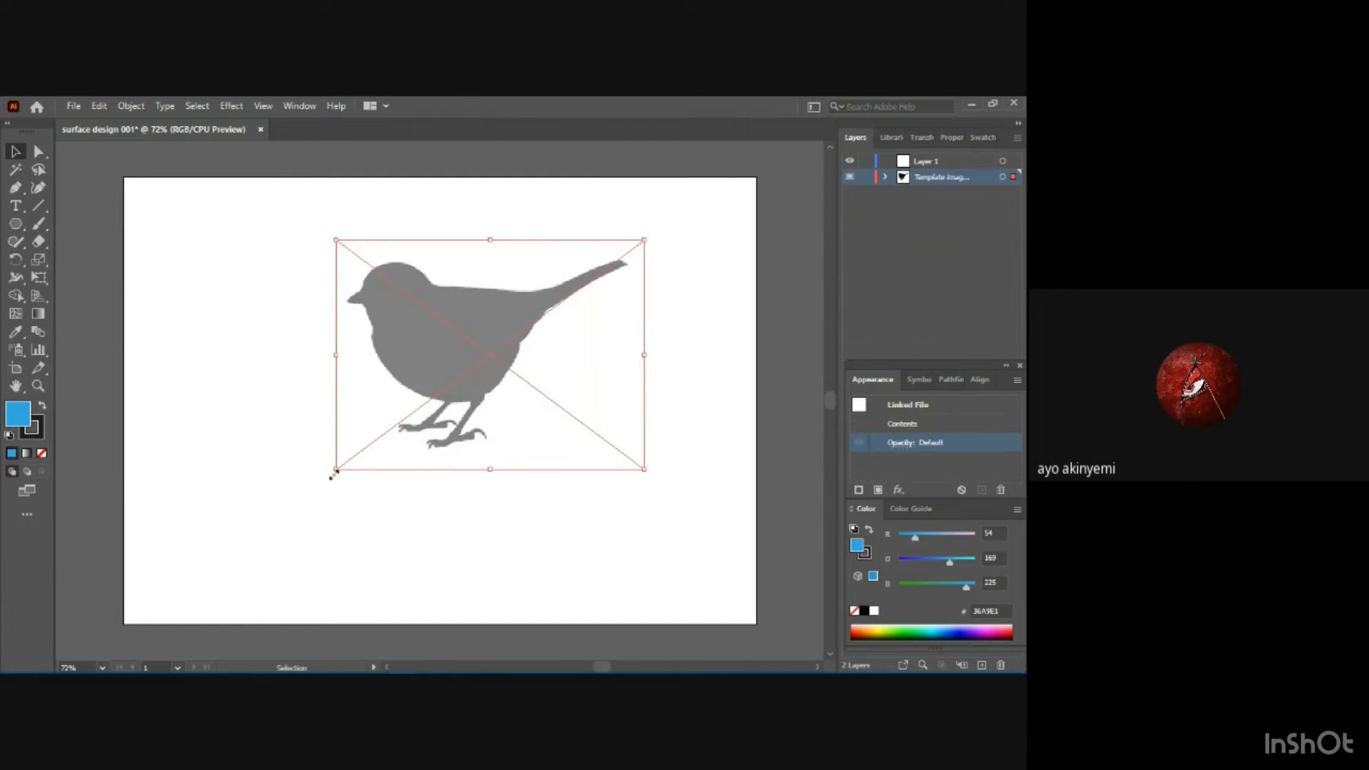
left_click_drag(334, 472, 292, 492)
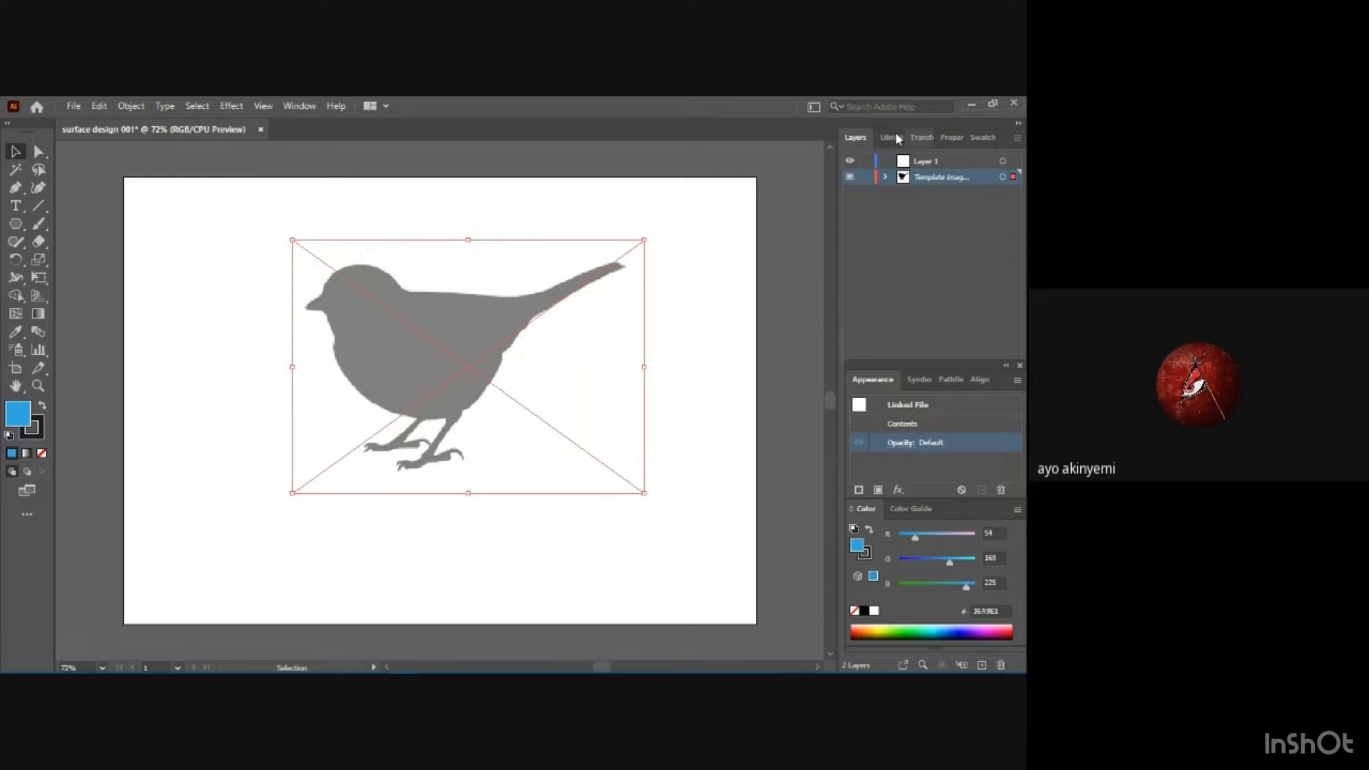
left_click(866, 177)
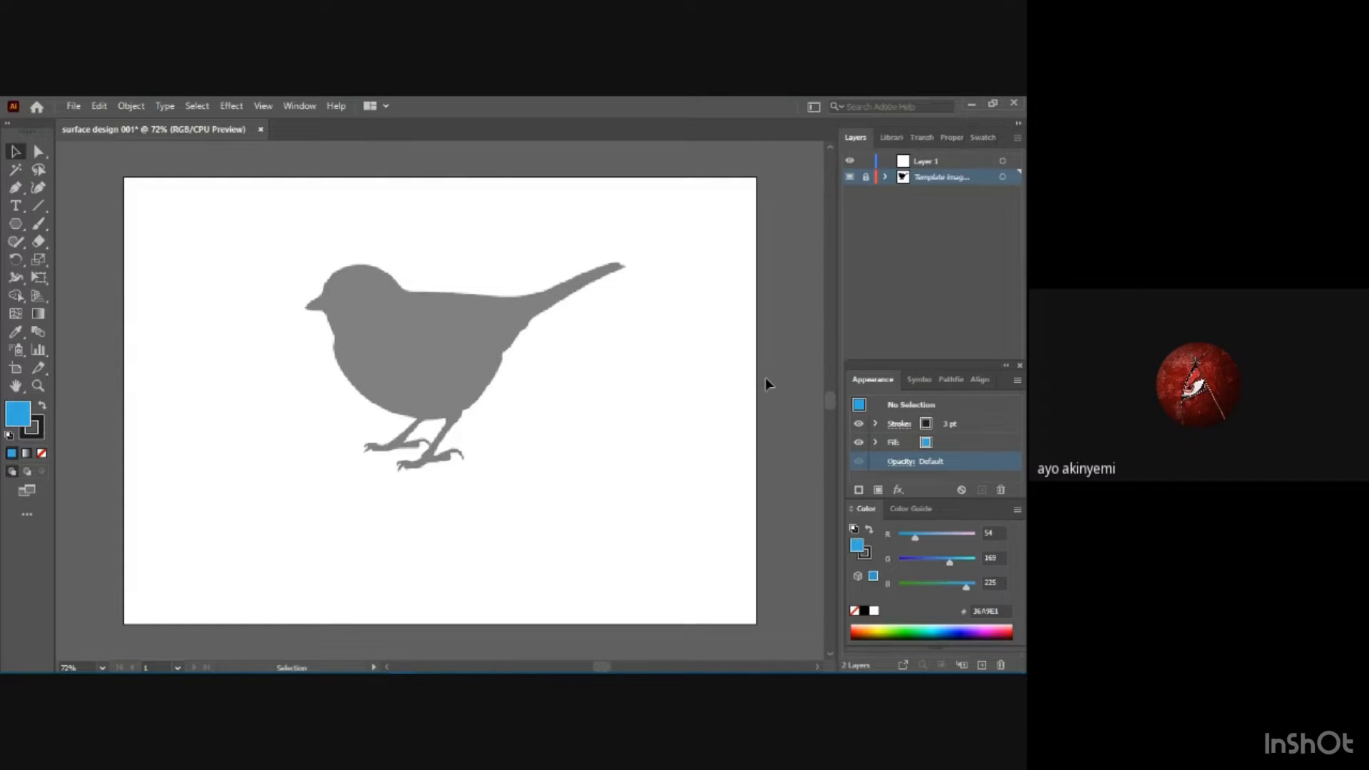
Make Layer 1 the active layer, and hide and show the template layer again.
key("a")
key("ctrl+minus")
key("ctrl+minus")
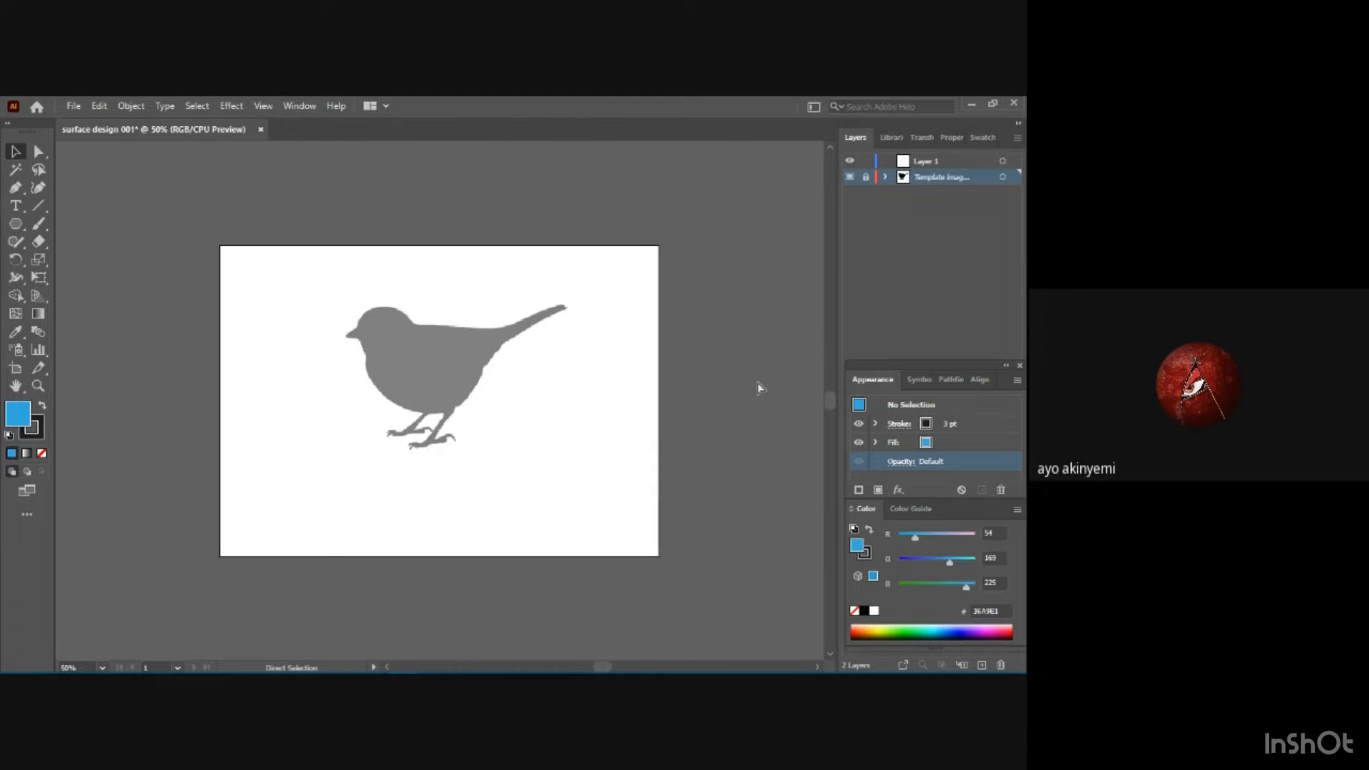
key("ctrl+plus")
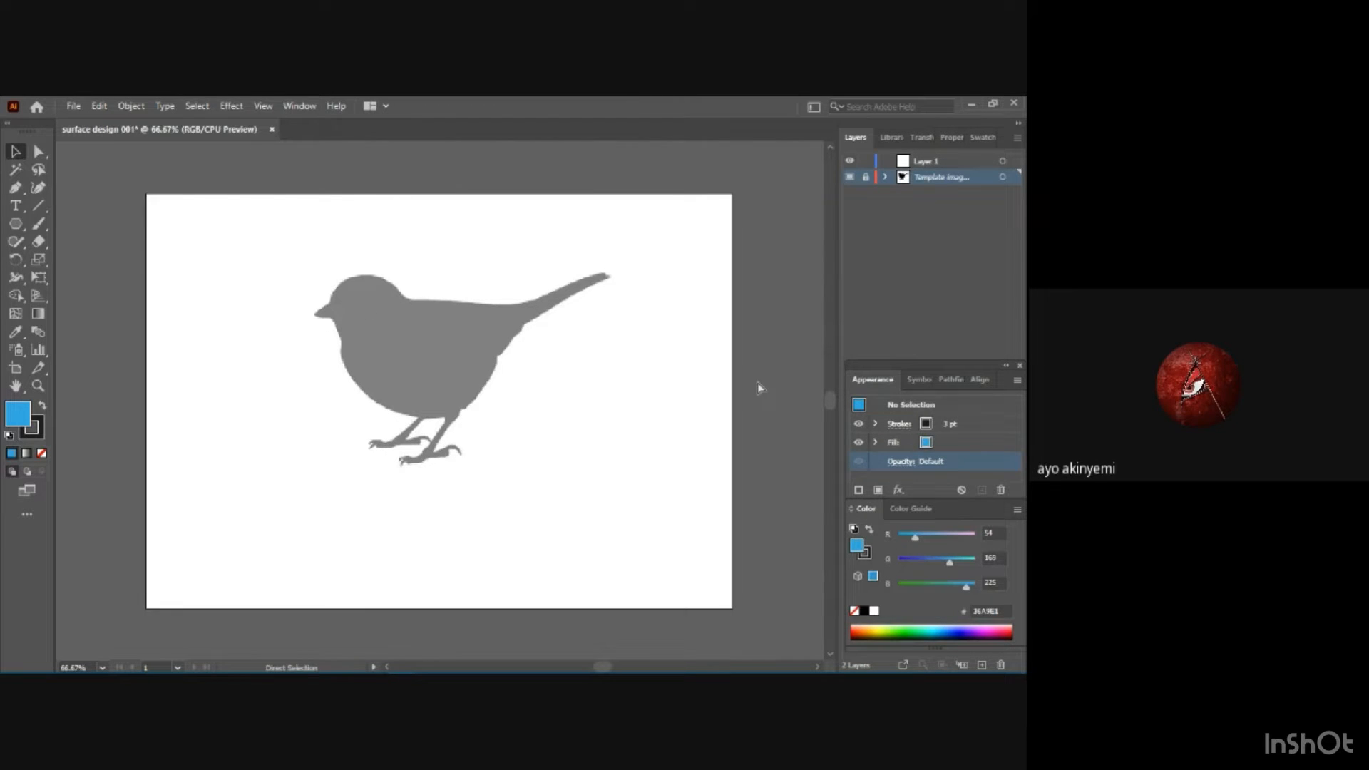
key("v")
left_click(923, 164)
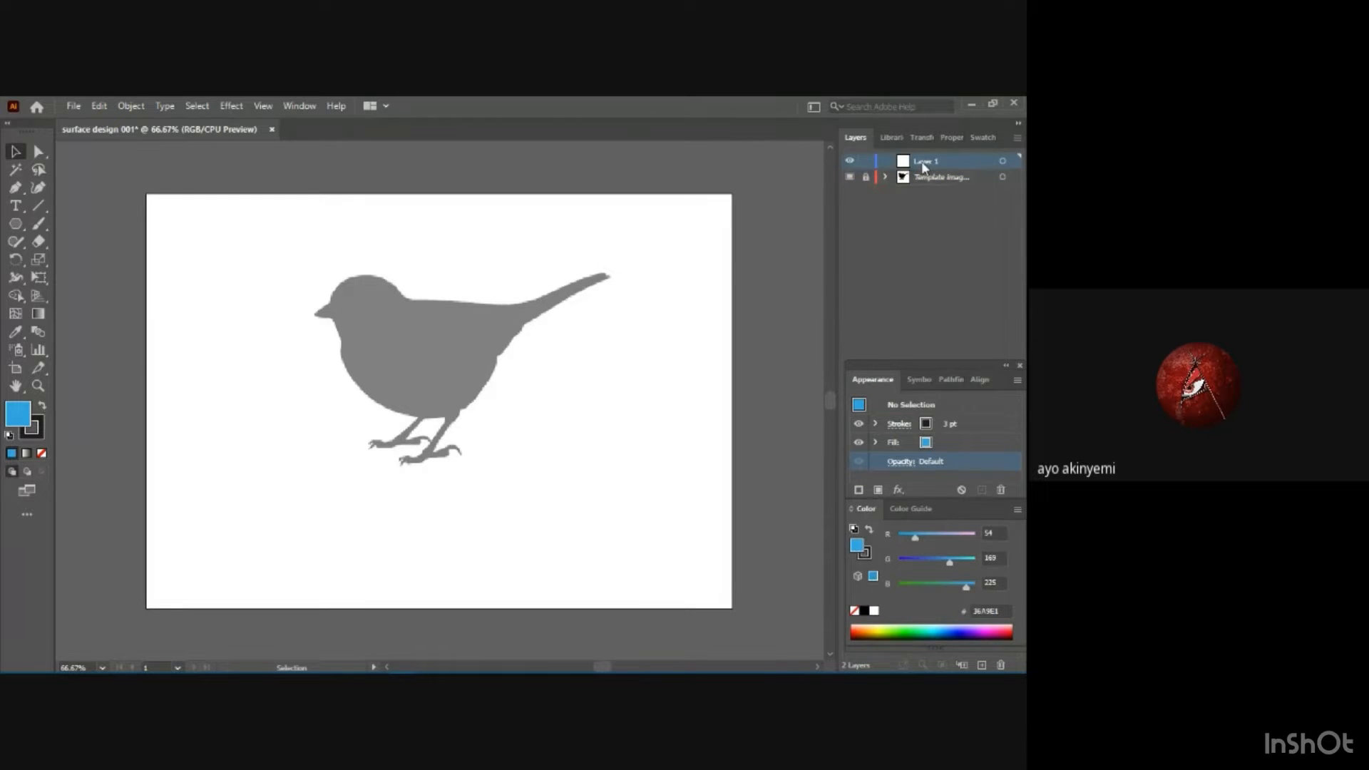
left_click(850, 177)
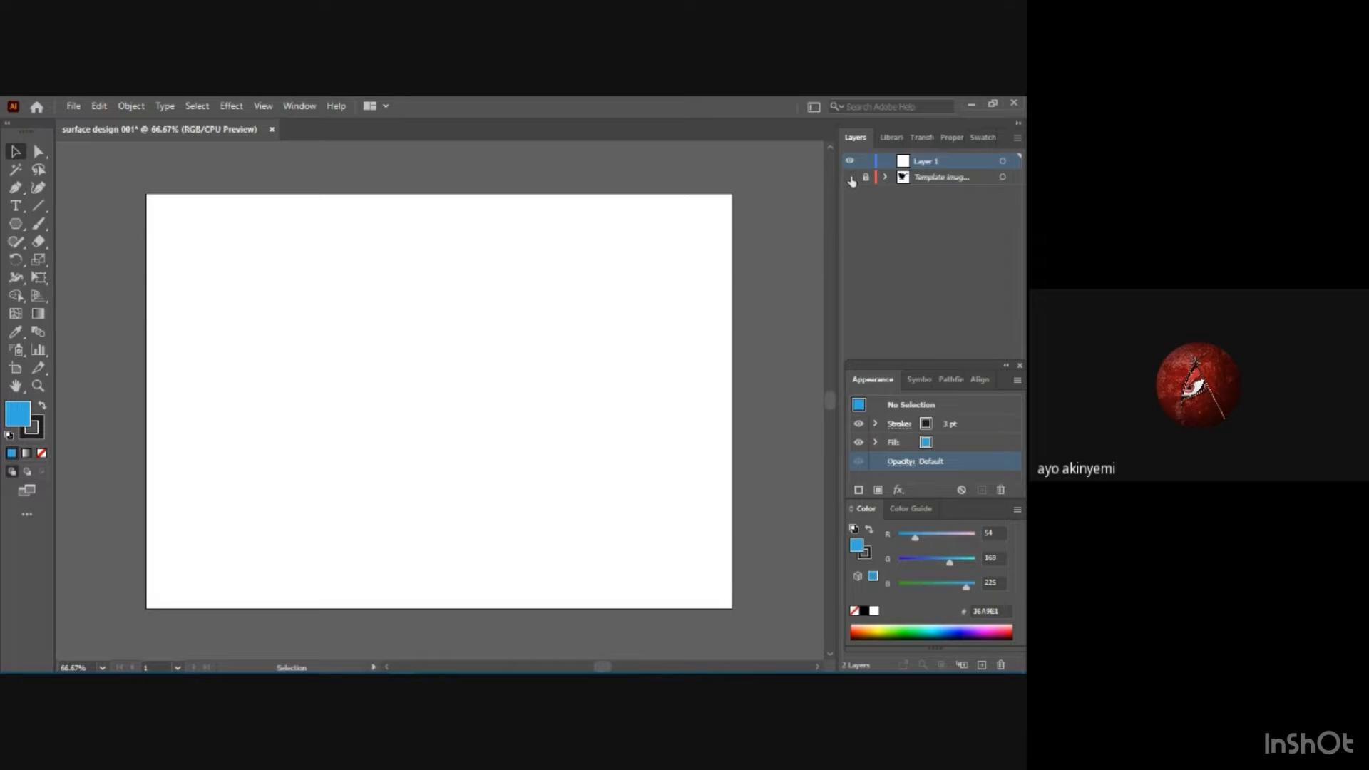
left_click(850, 179)
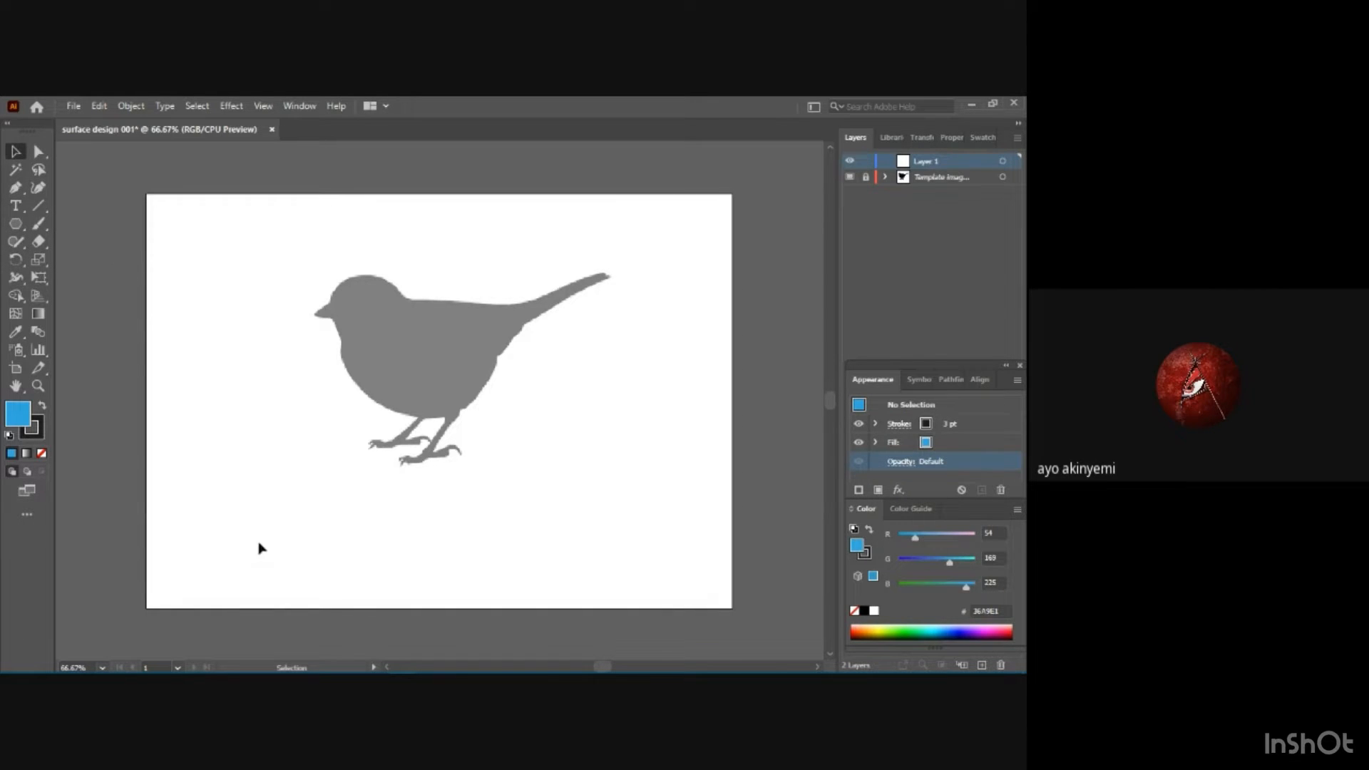
Find Notepad through the Windows search and open it.
mouse_move(306, 648)
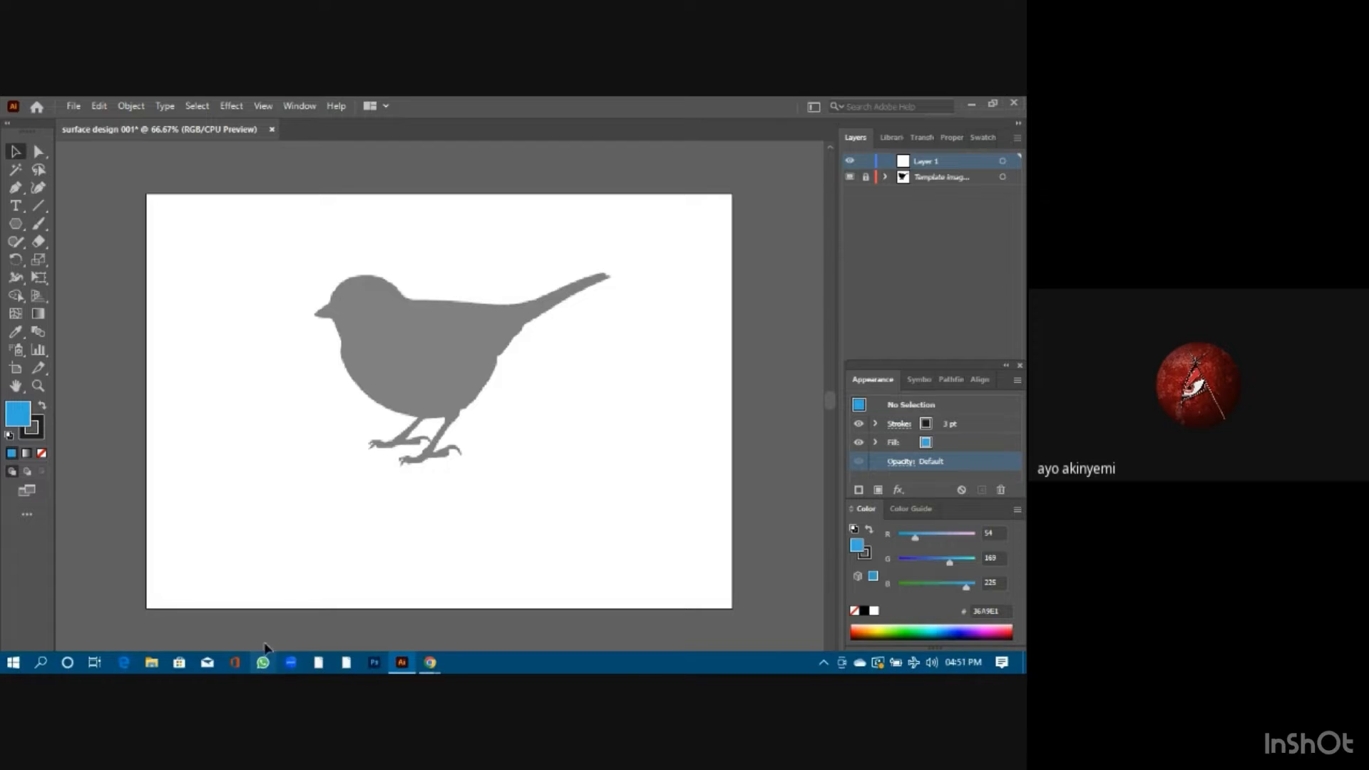
left_click(41, 662)
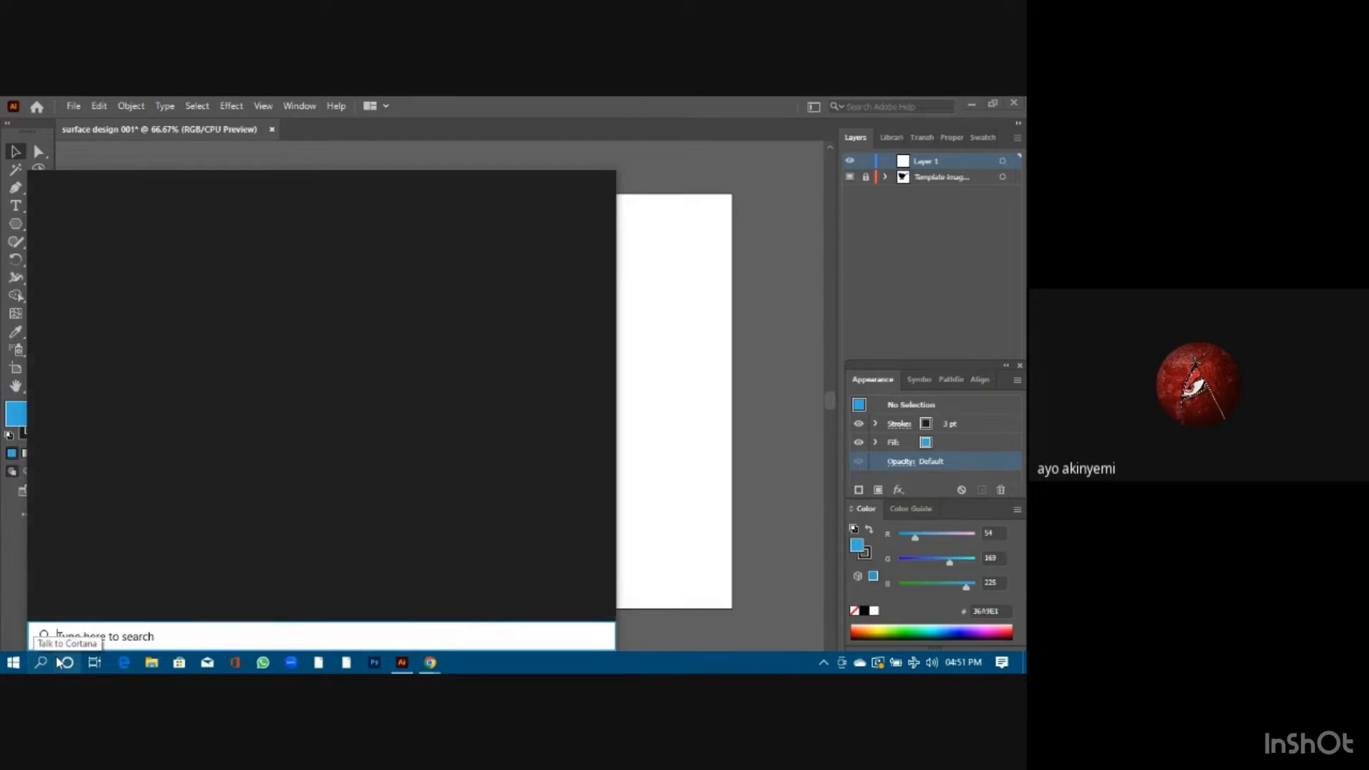
type("pdtepad")
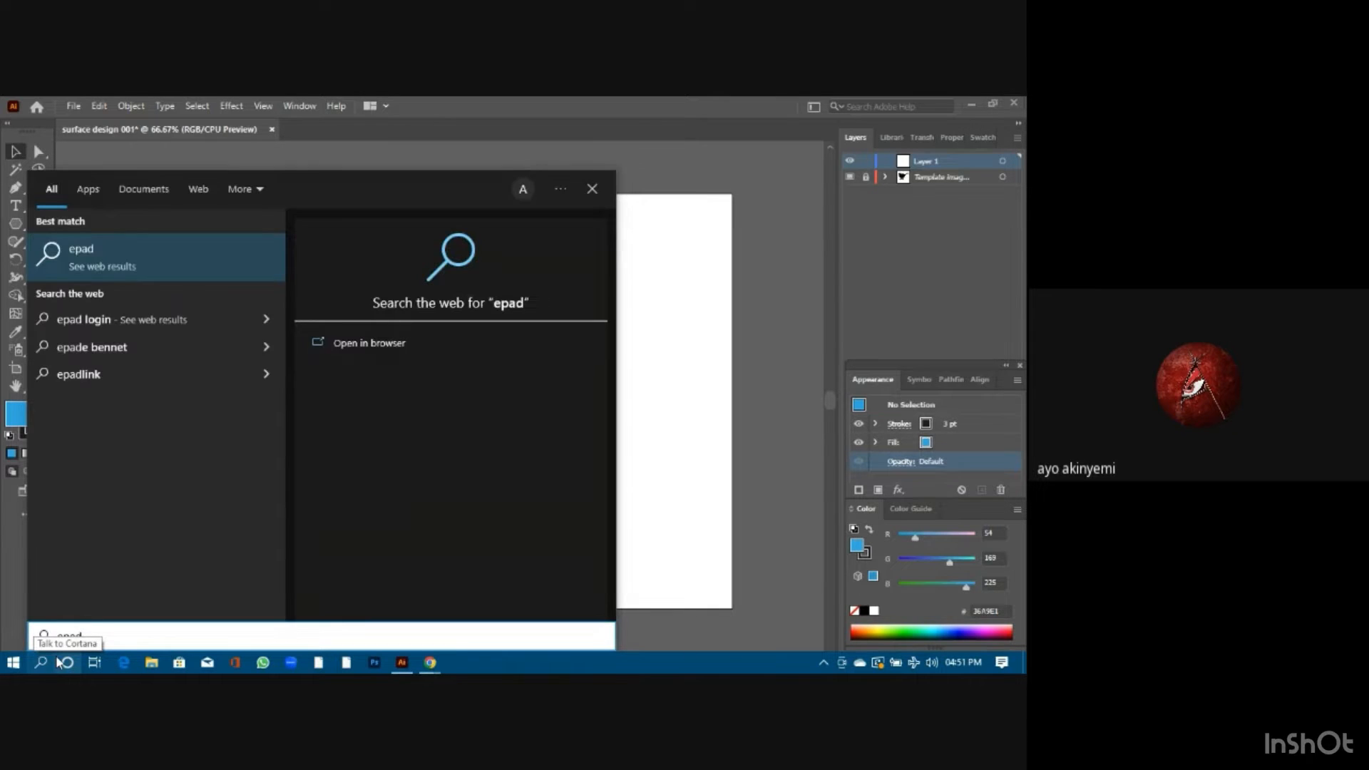
key("BackSpace")
key("BackSpace")
key("BackSpace")
key("BackSpace")
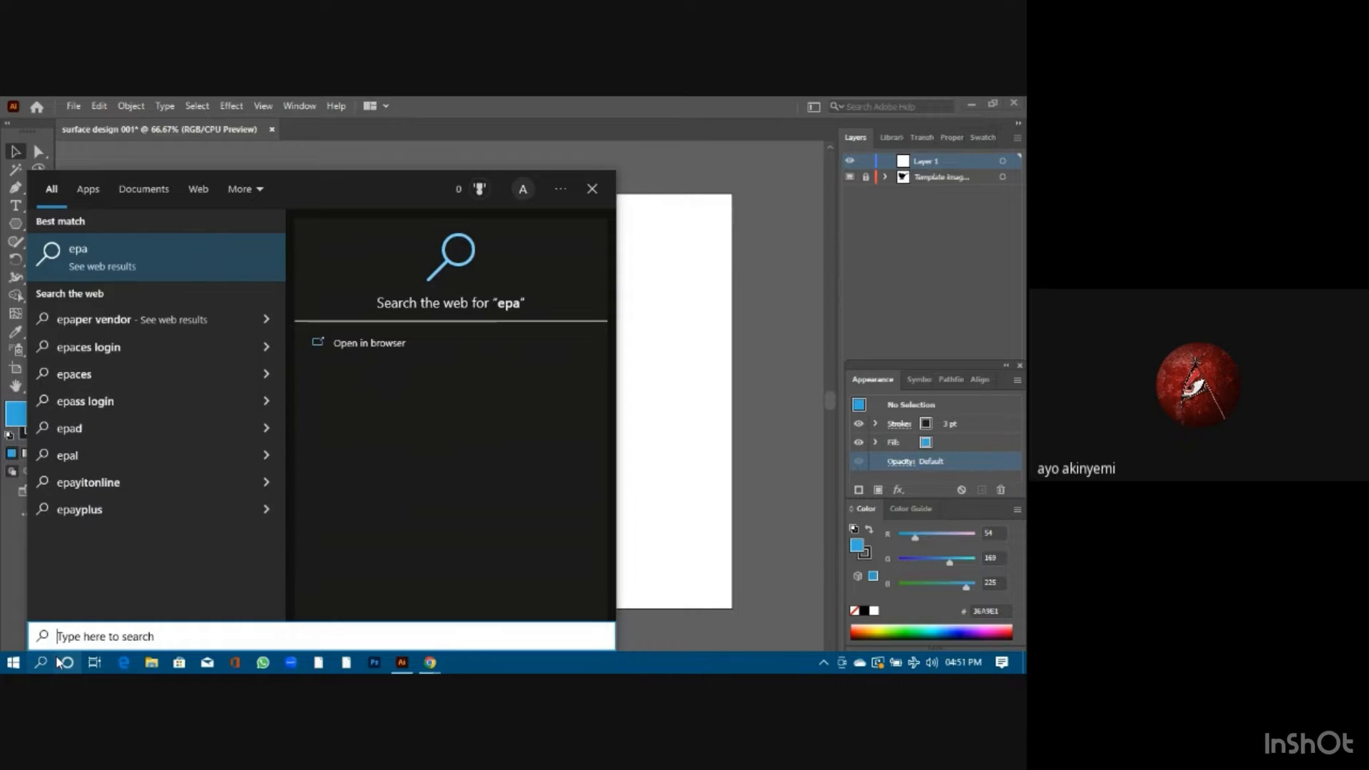
type("note")
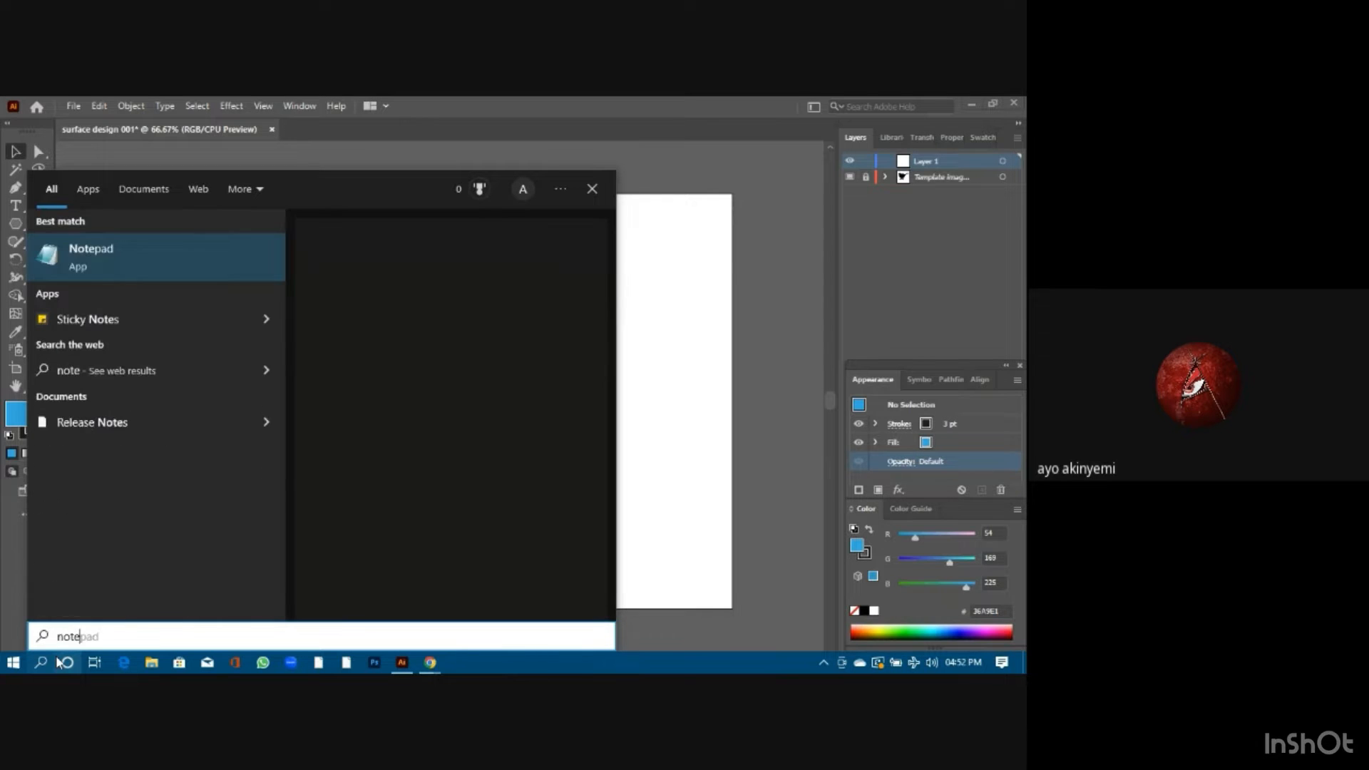
type("pad")
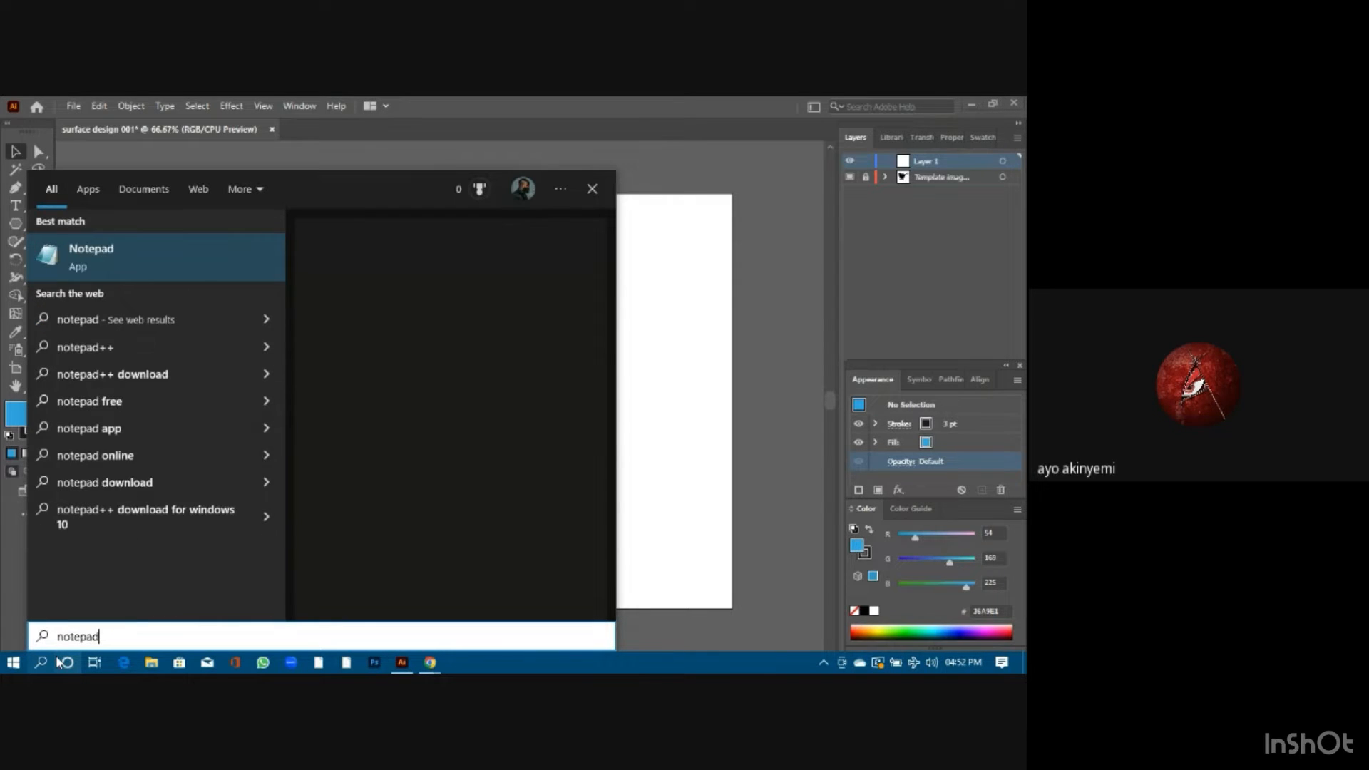
key("Return")
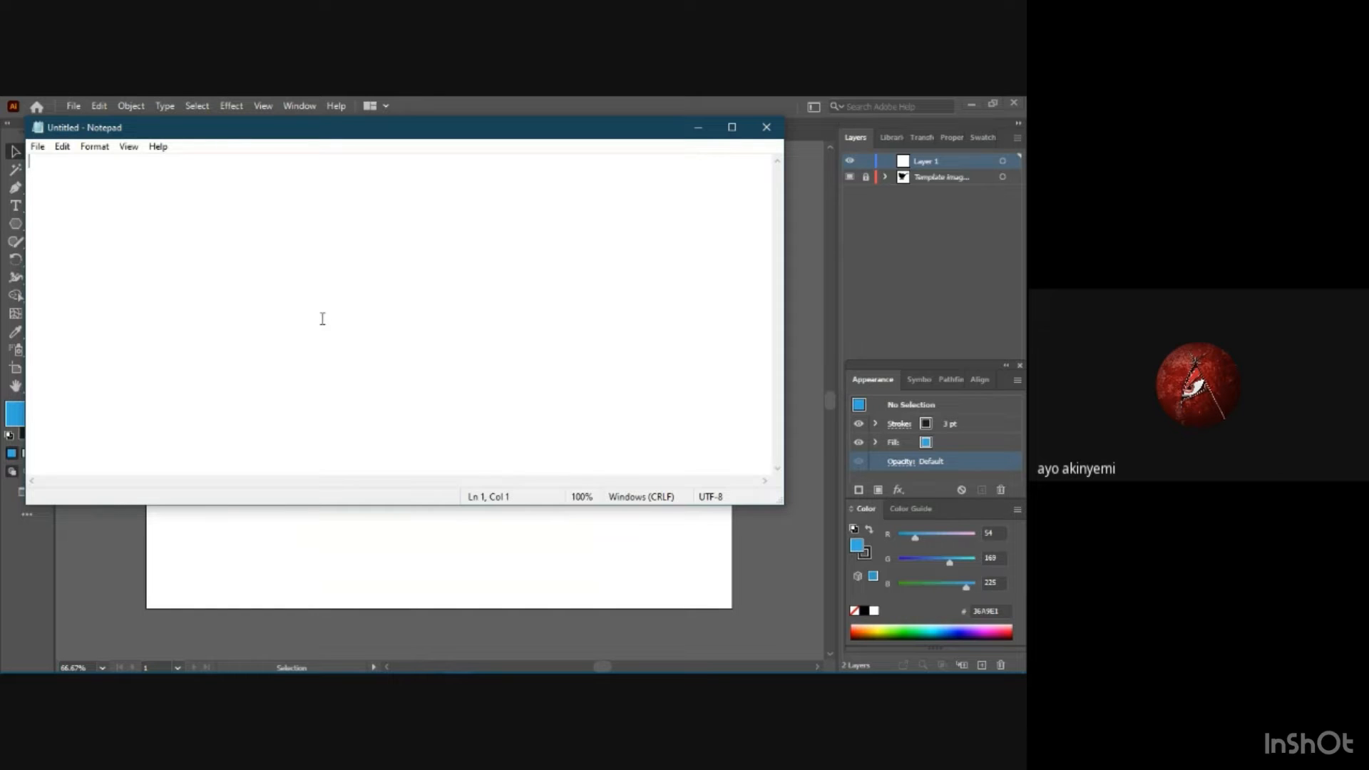
Write "there is elegance in simplicity" in the empty note and minimize Notepad to return to Illustrator.
type("there is elegance i")
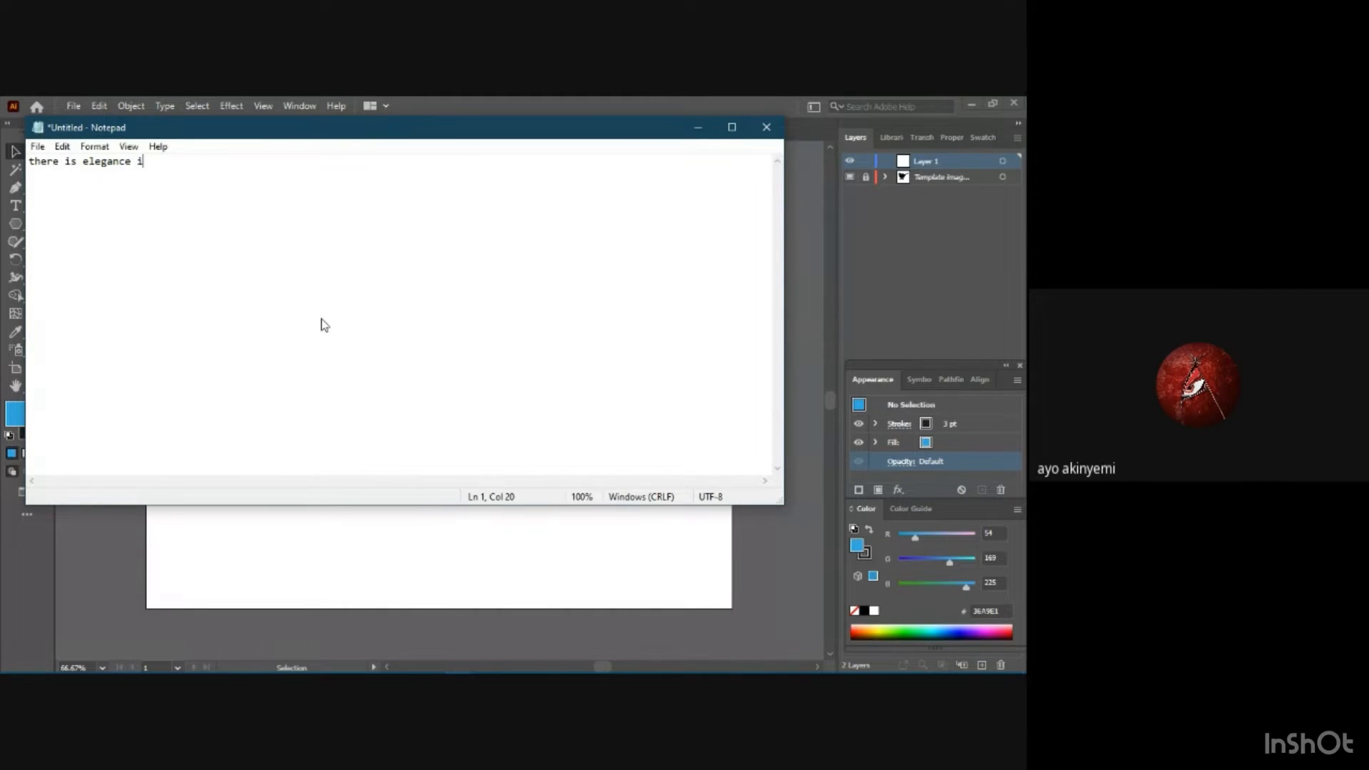
type("n simplicut")
key("BackSpace")
key("BackSpace")
type("ity")
left_click(698, 127)
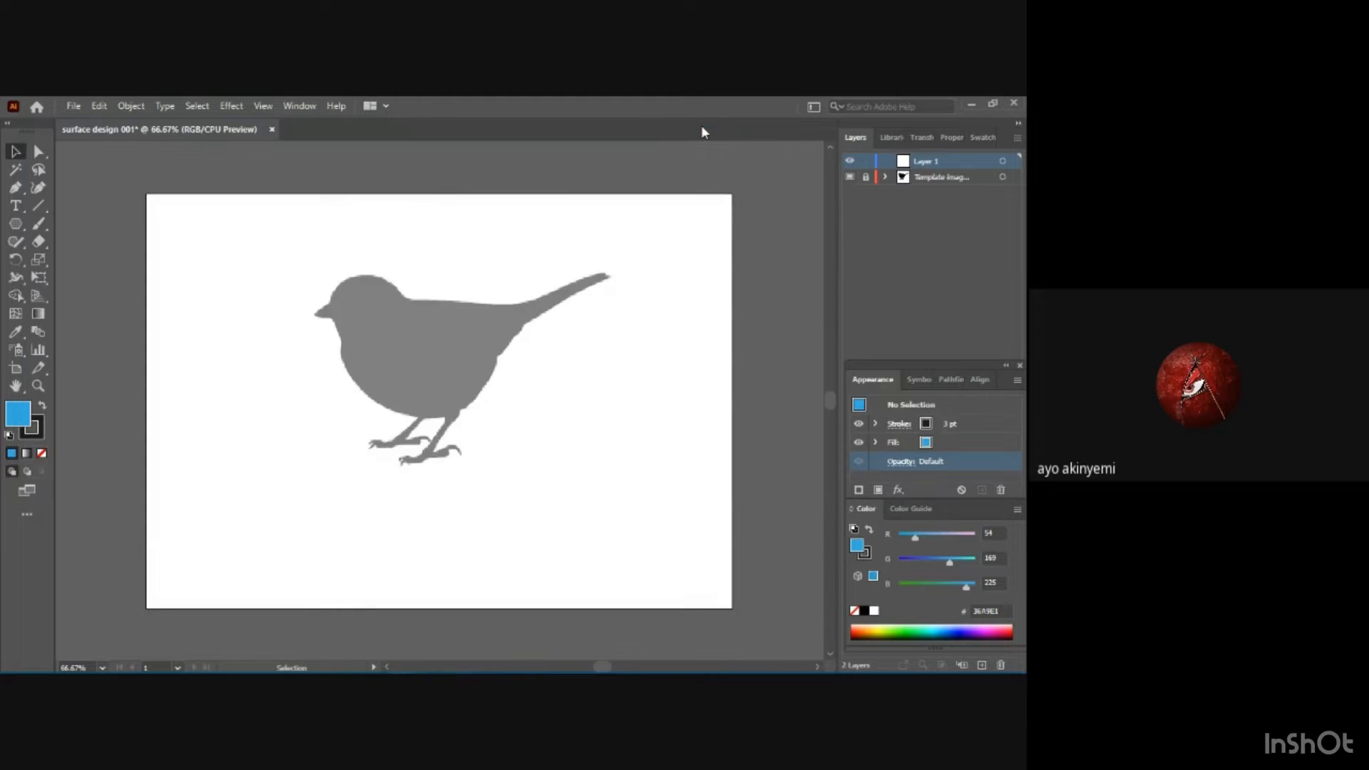
mouse_move(93, 668)
left_click_drag(513, 462, 566, 330)
left_click(42, 201)
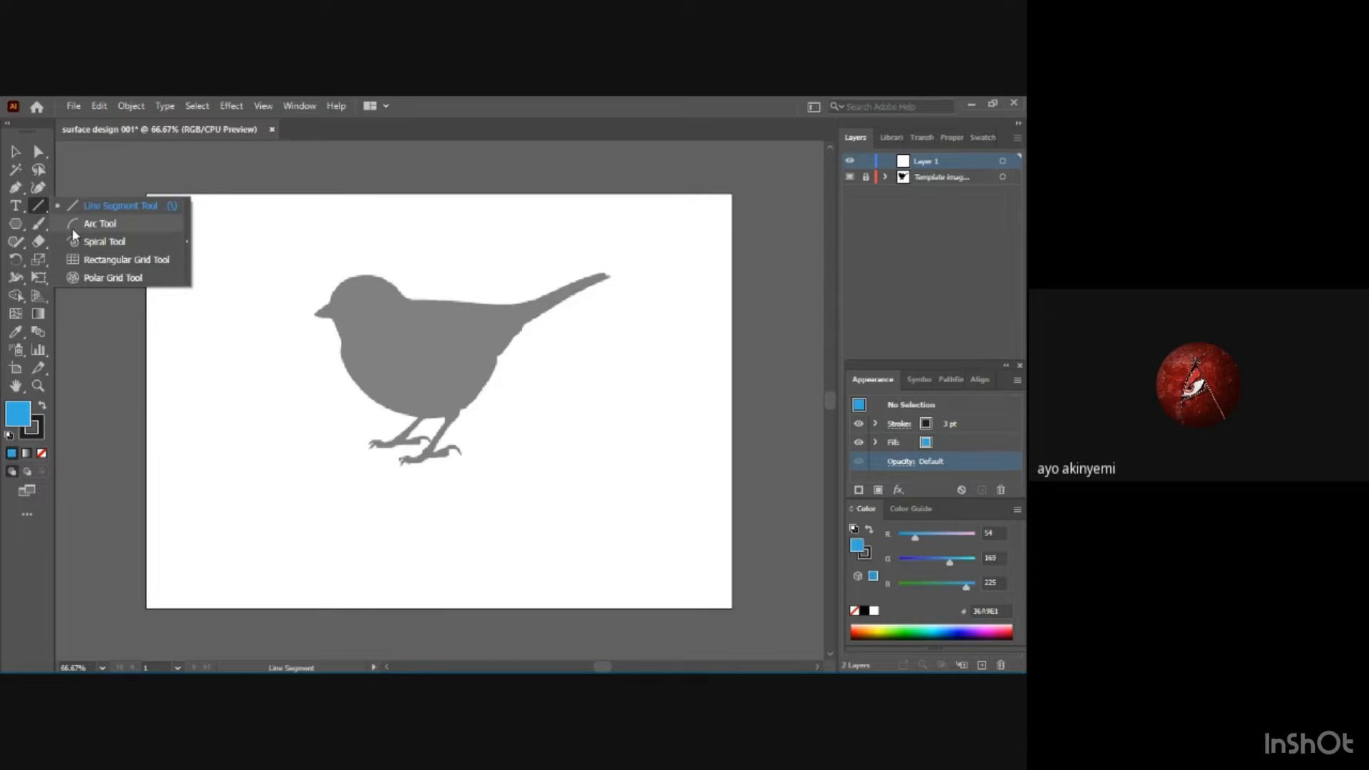
left_click(16, 189)
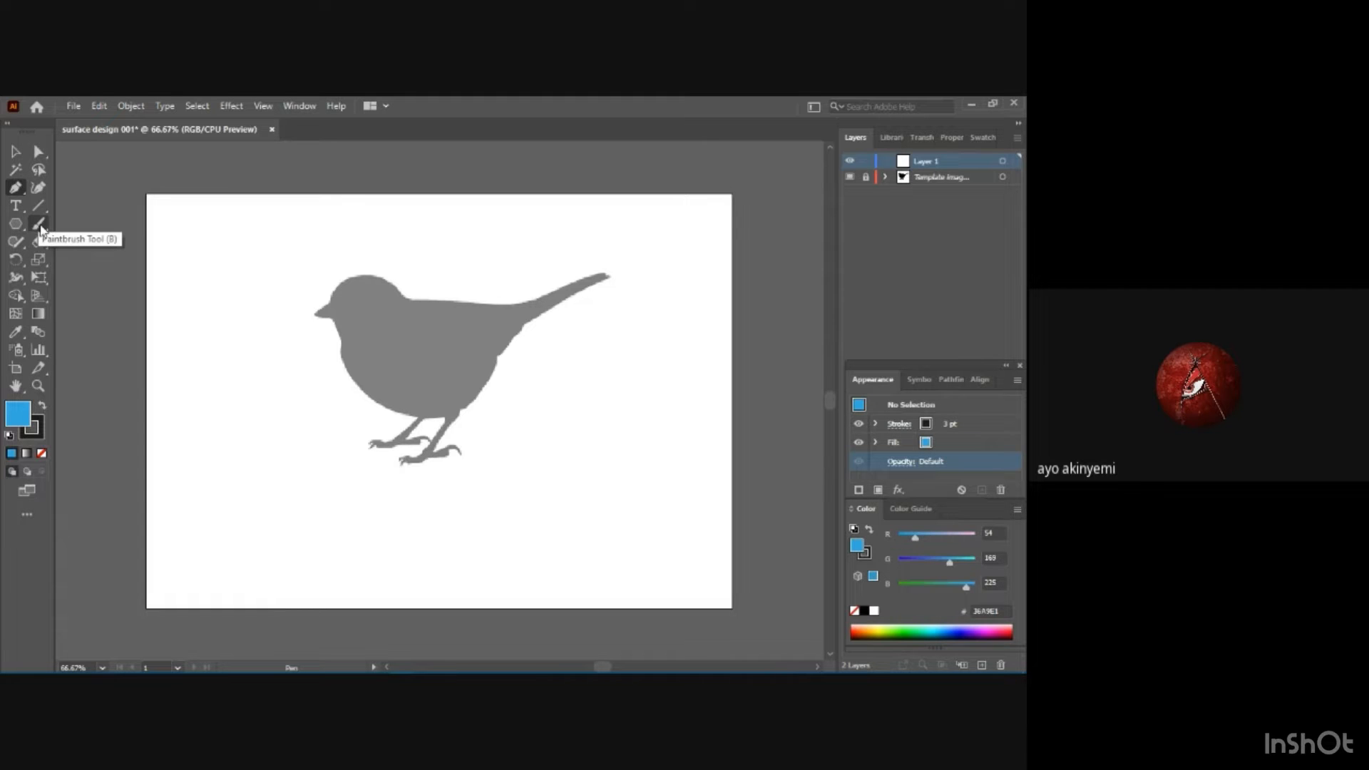
Trace the top of the bird's head with the Curvature tool, bending the path from forehead to nape along the silhouette.
left_click(36, 189)
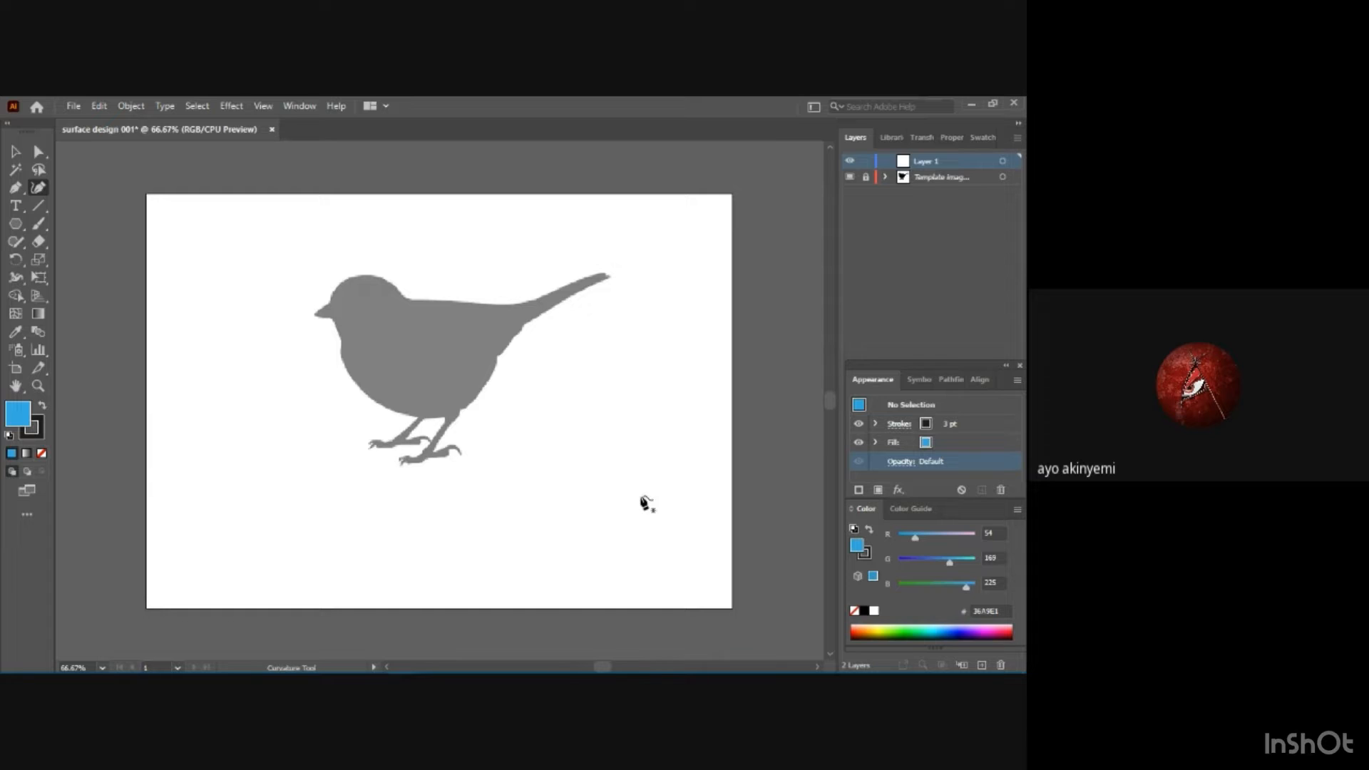
key("ctrl")
key("ctrl+1")
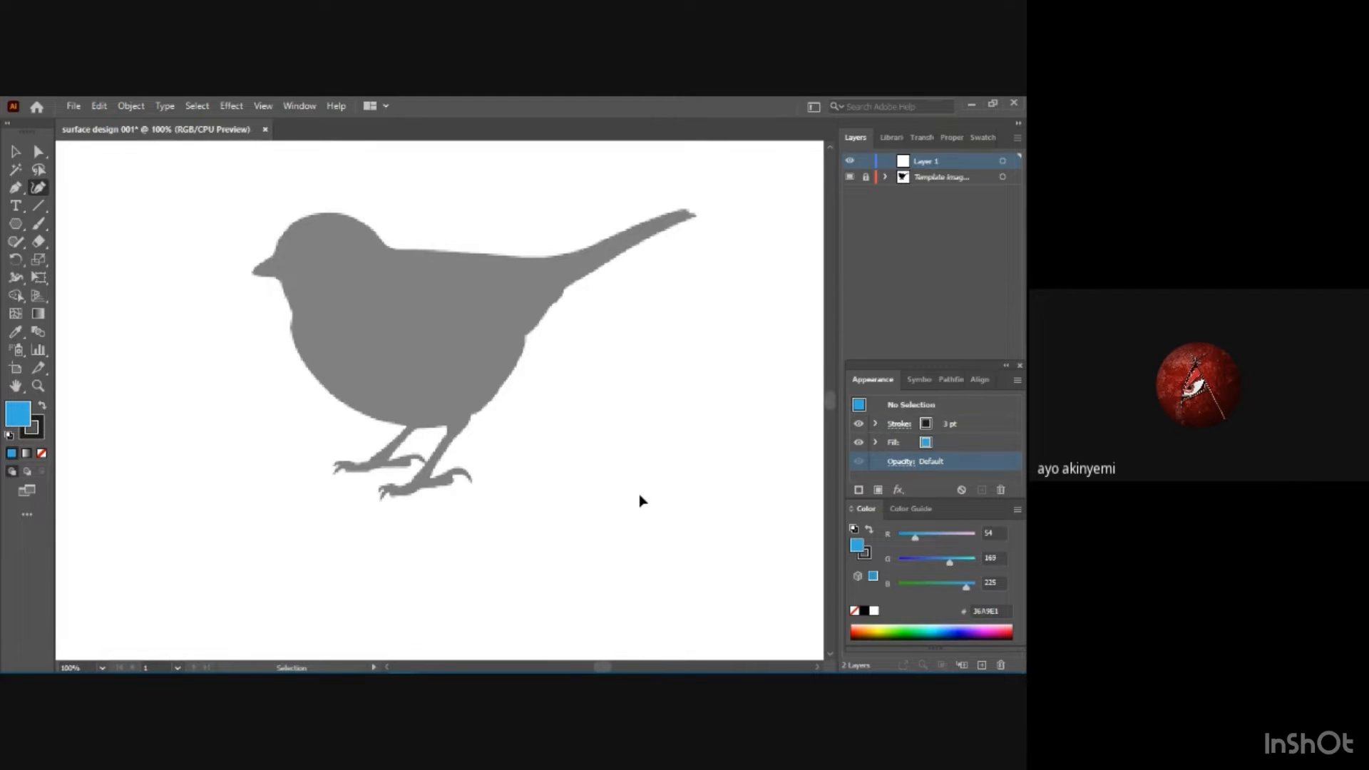
key("ctrl+equal")
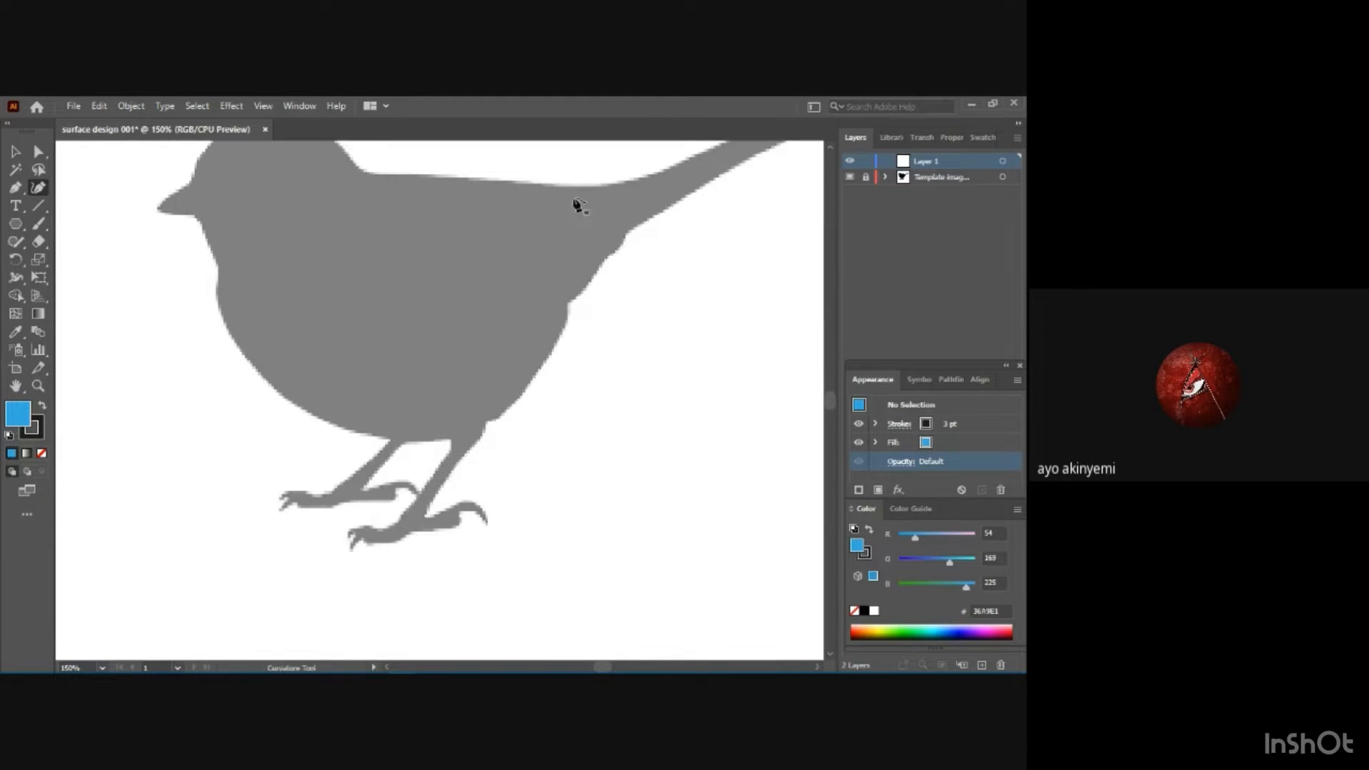
key("ctrl+minus")
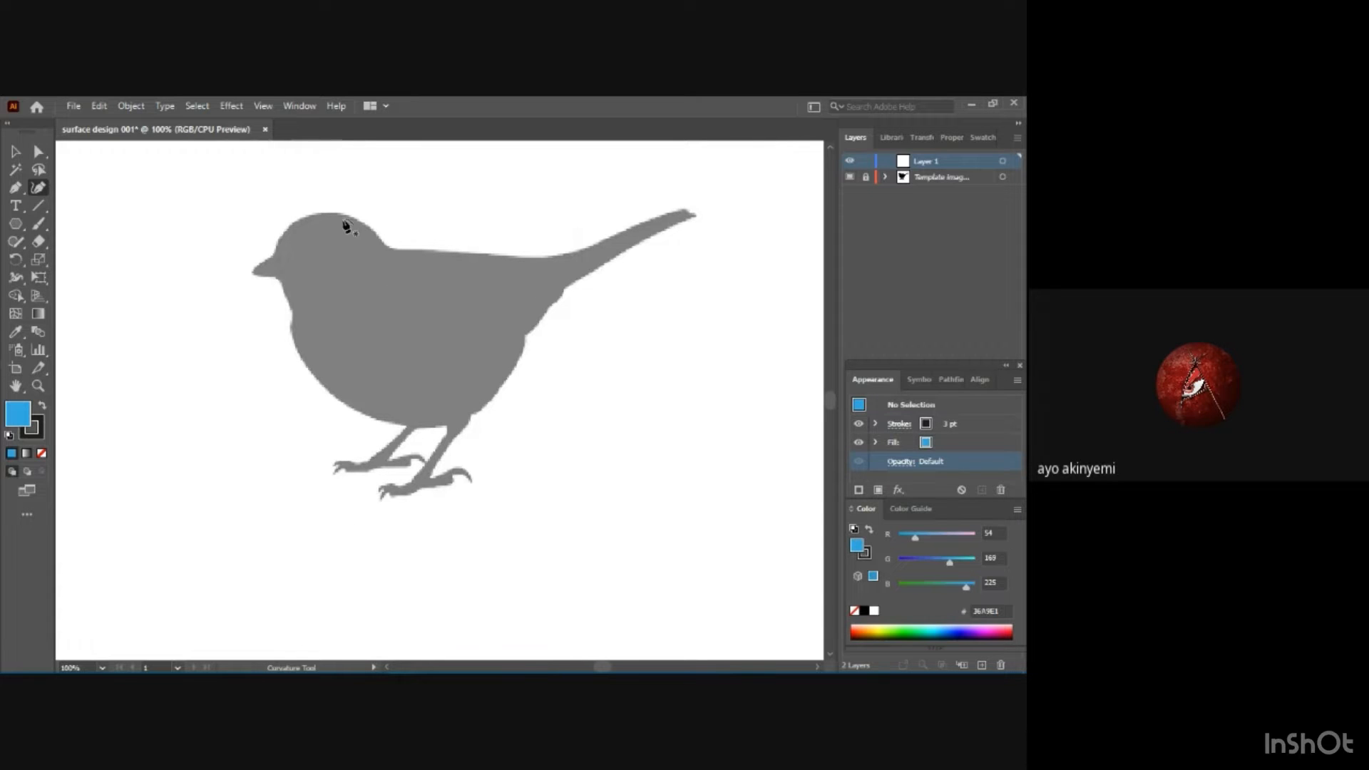
left_click(298, 219)
left_click_drag(301, 219, 281, 239)
left_click(384, 247)
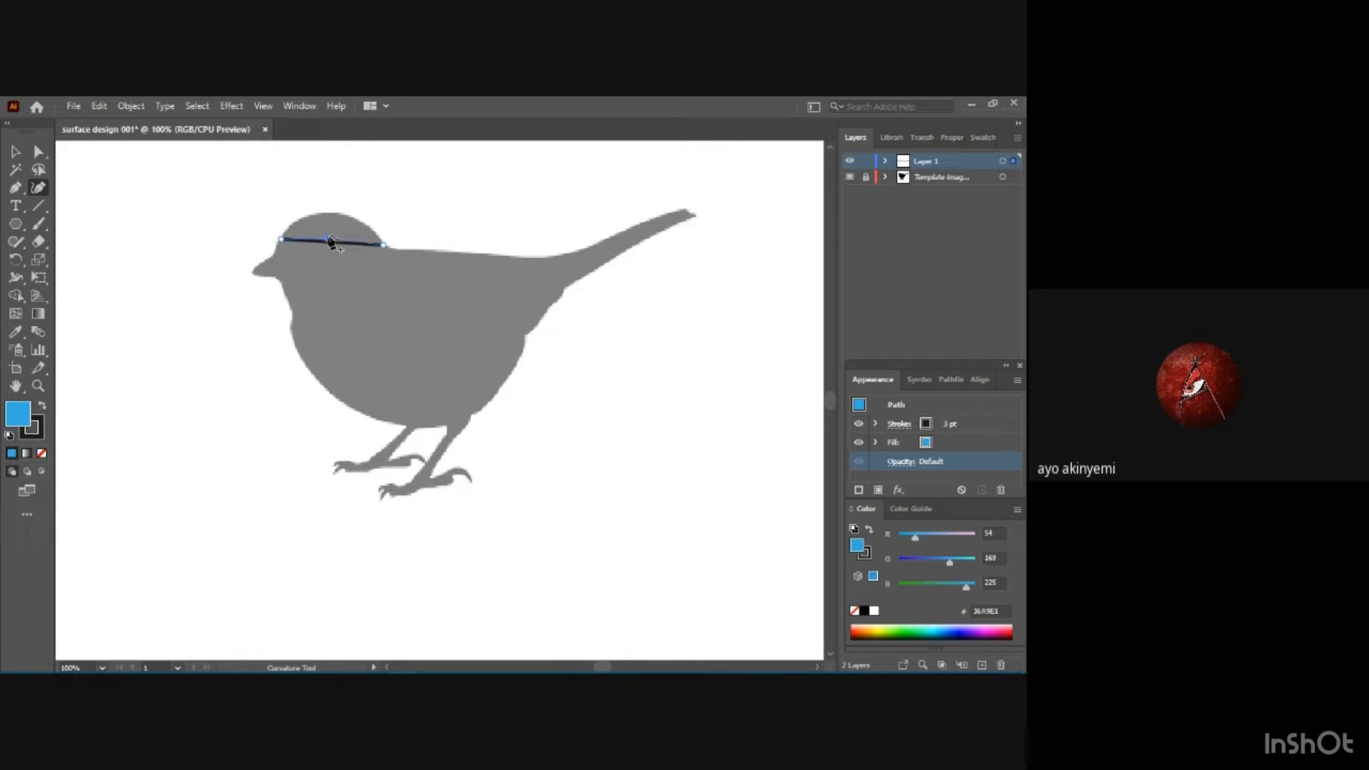
left_click_drag(331, 242, 331, 219)
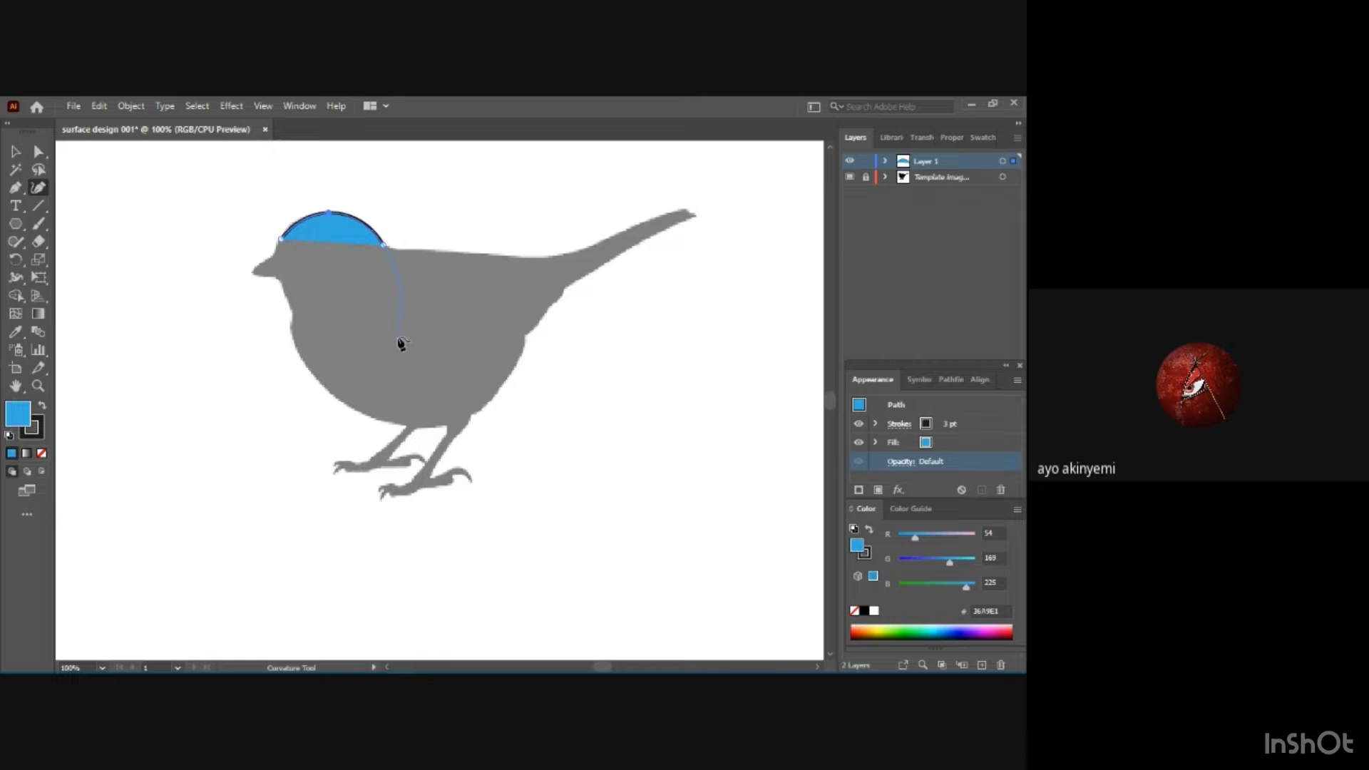
Set the head curve's fill to none so only its stroke covers the template.
key("Escape")
left_click(929, 443)
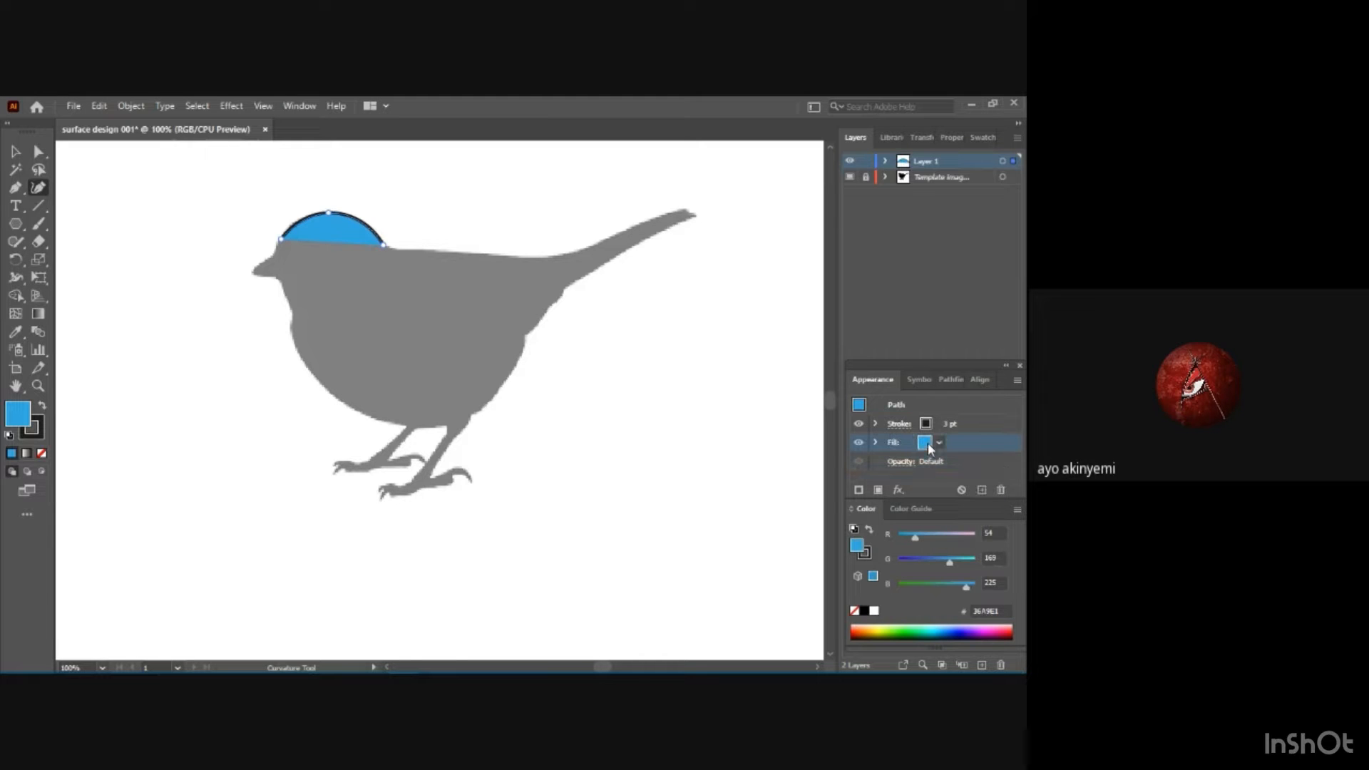
left_click(939, 442)
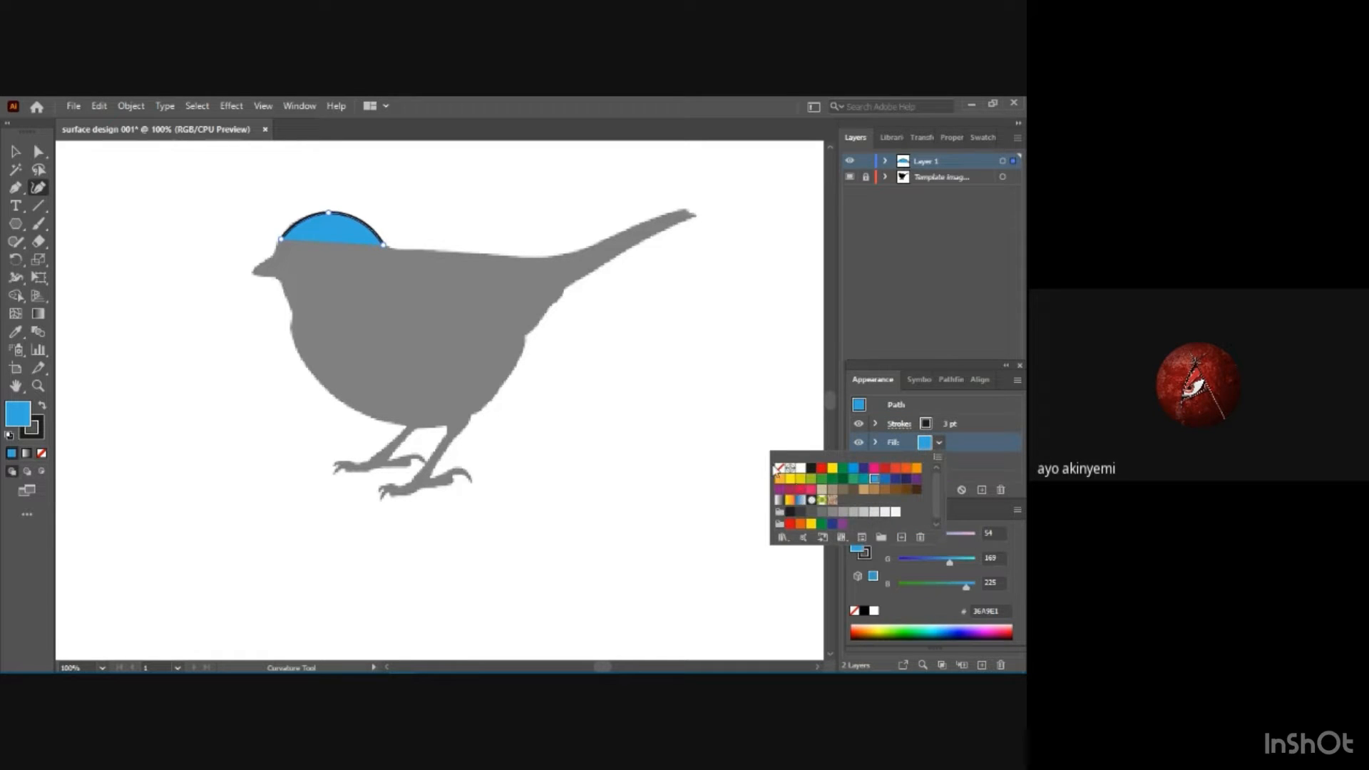
left_click(781, 469)
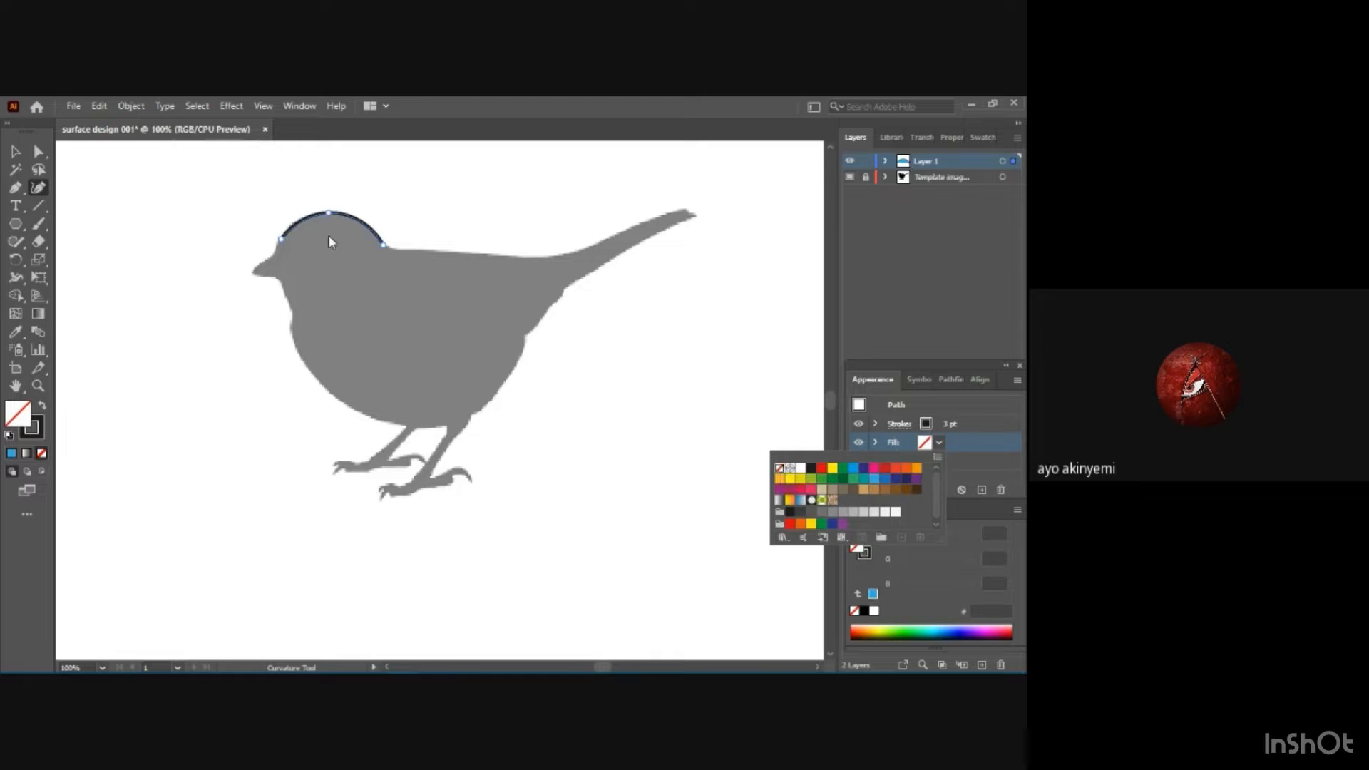
left_click(383, 245)
left_click(940, 443)
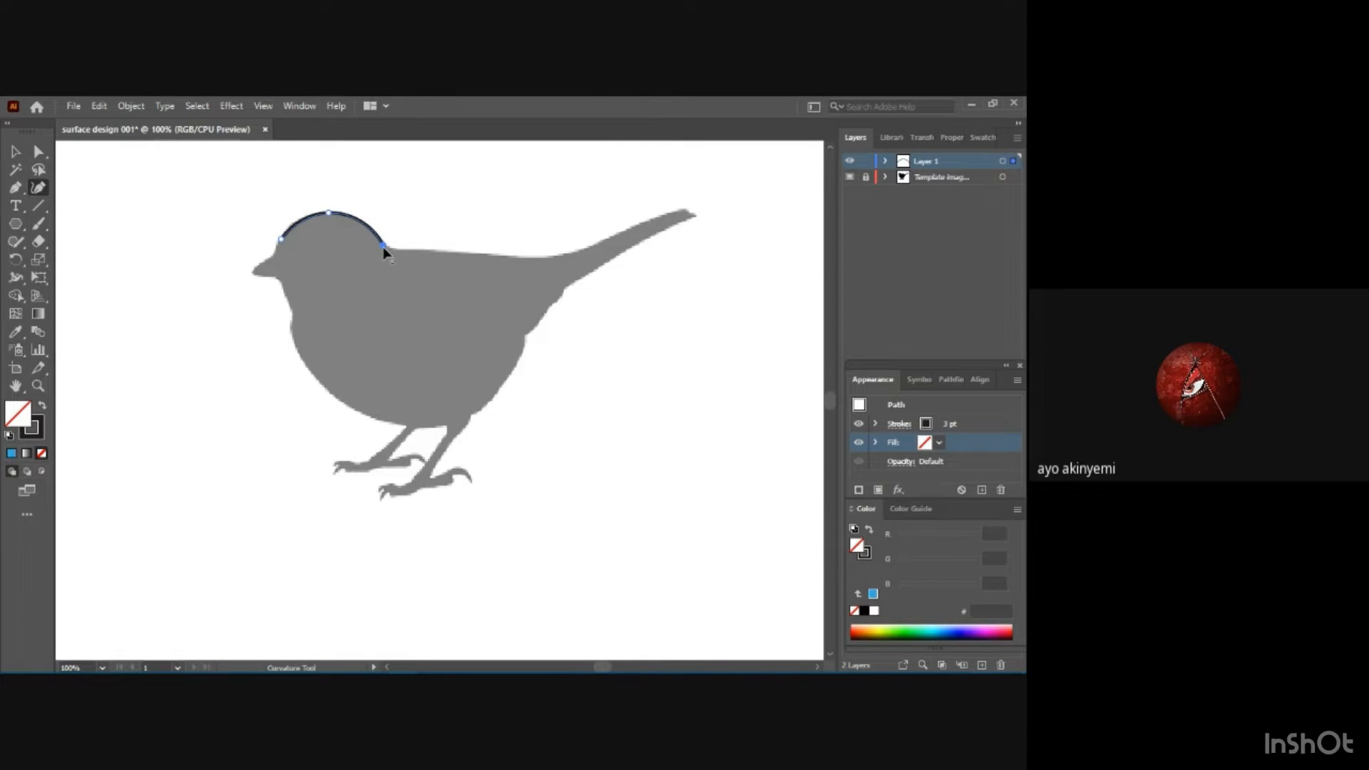
Extend the path from the nape along the bird's back and add a point to refit the back of the head.
left_click(515, 257)
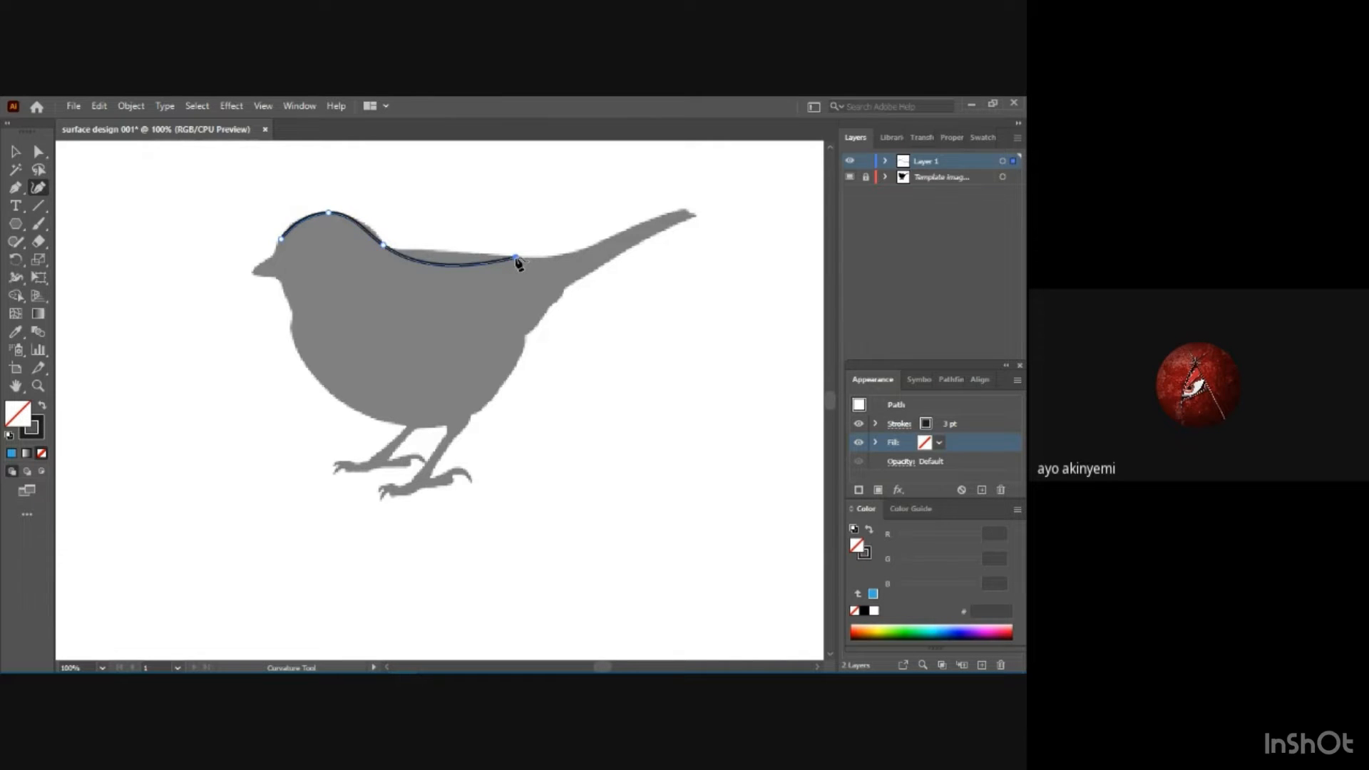
left_click(448, 265)
left_click_drag(446, 264, 449, 254)
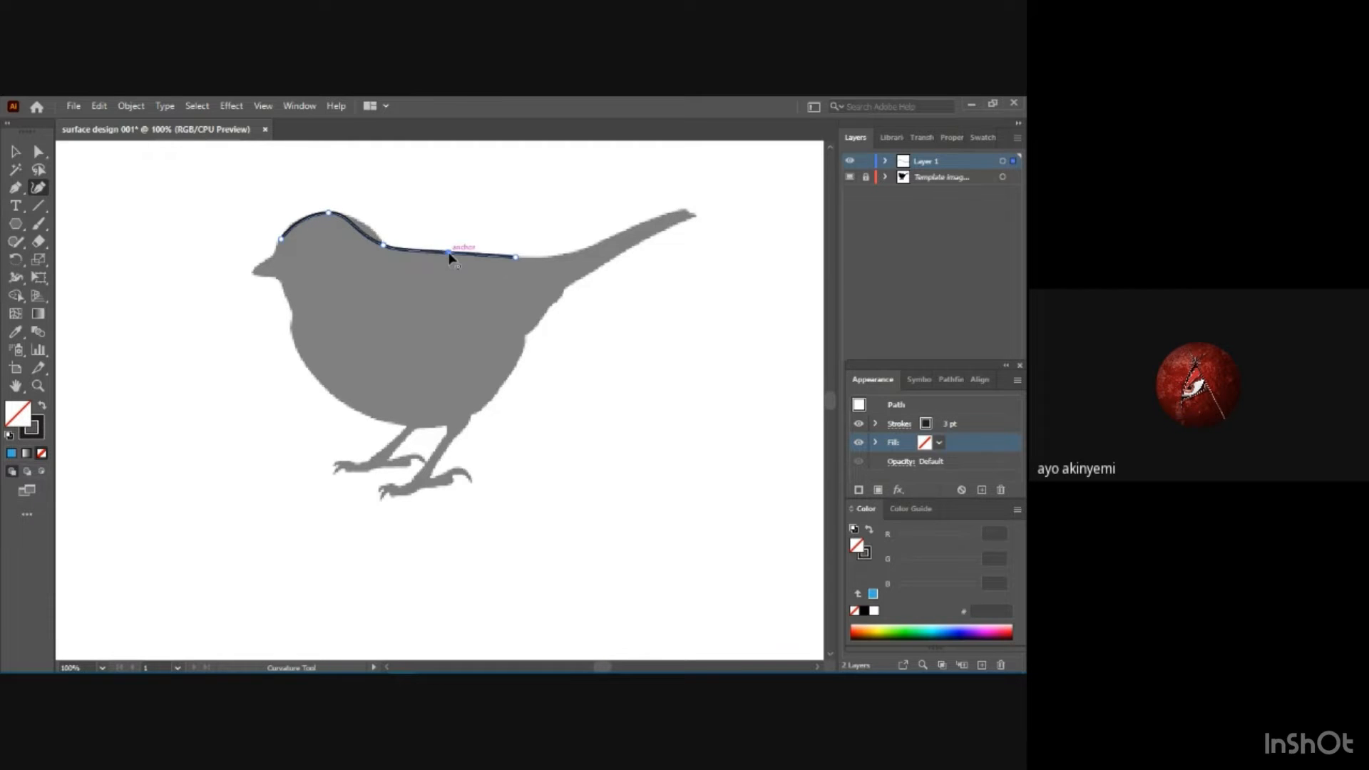
left_click(359, 224)
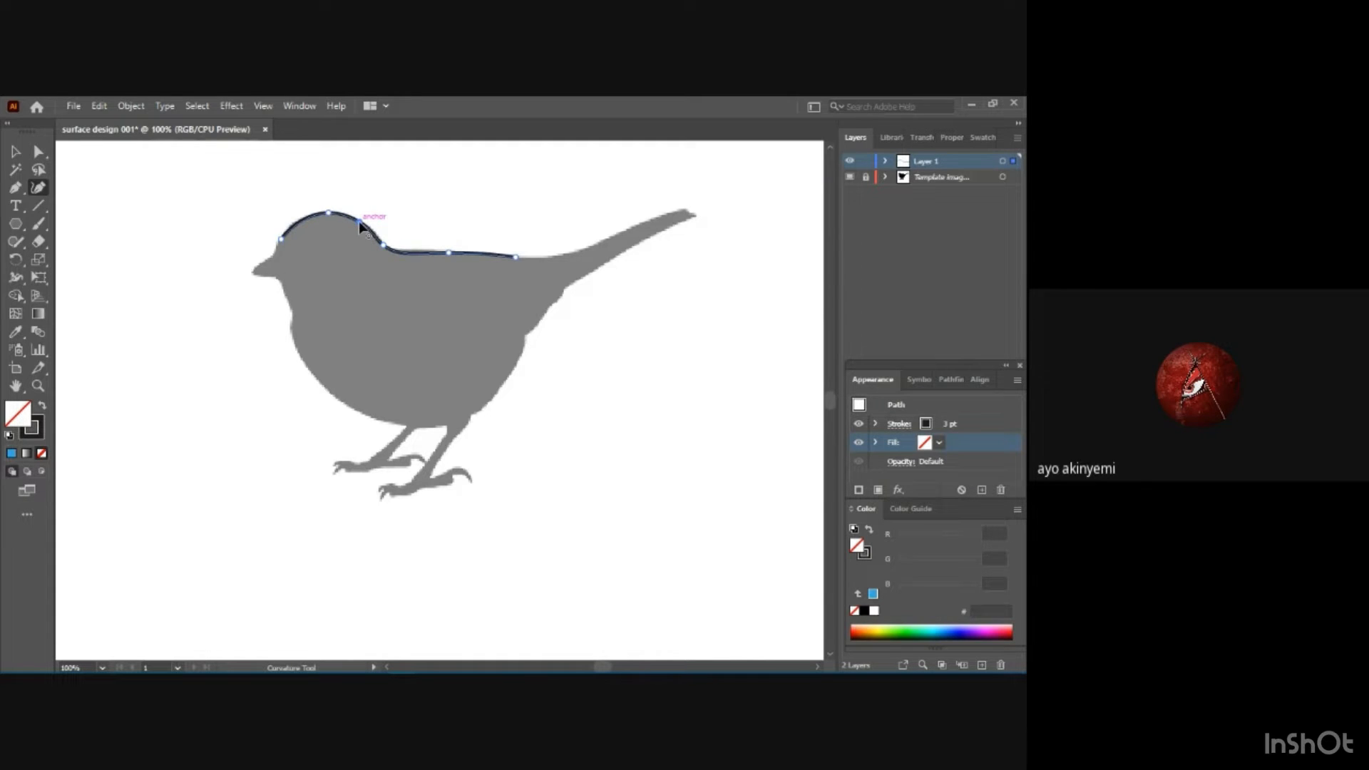
Continue the outline along the tail's upper edge and fit the curve where the tail meets the back.
left_click(610, 236)
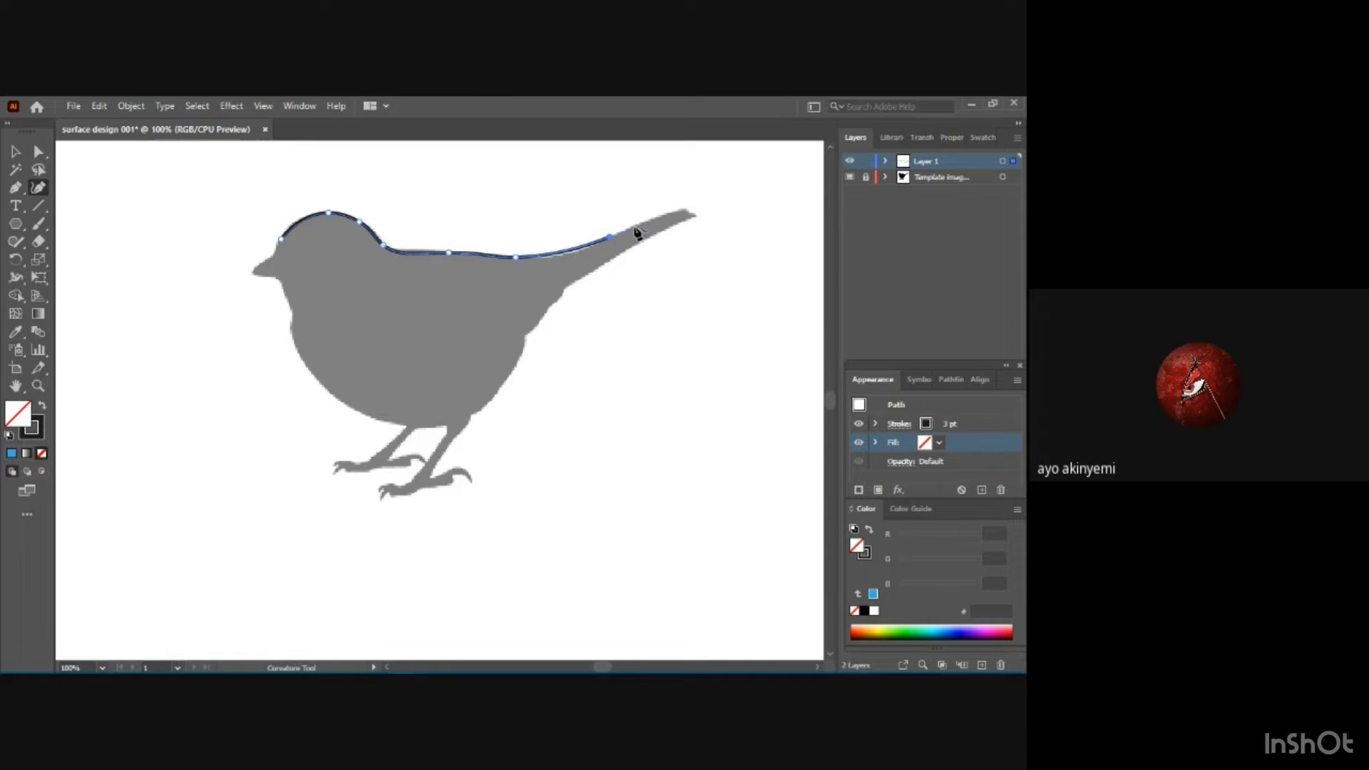
left_click(675, 211)
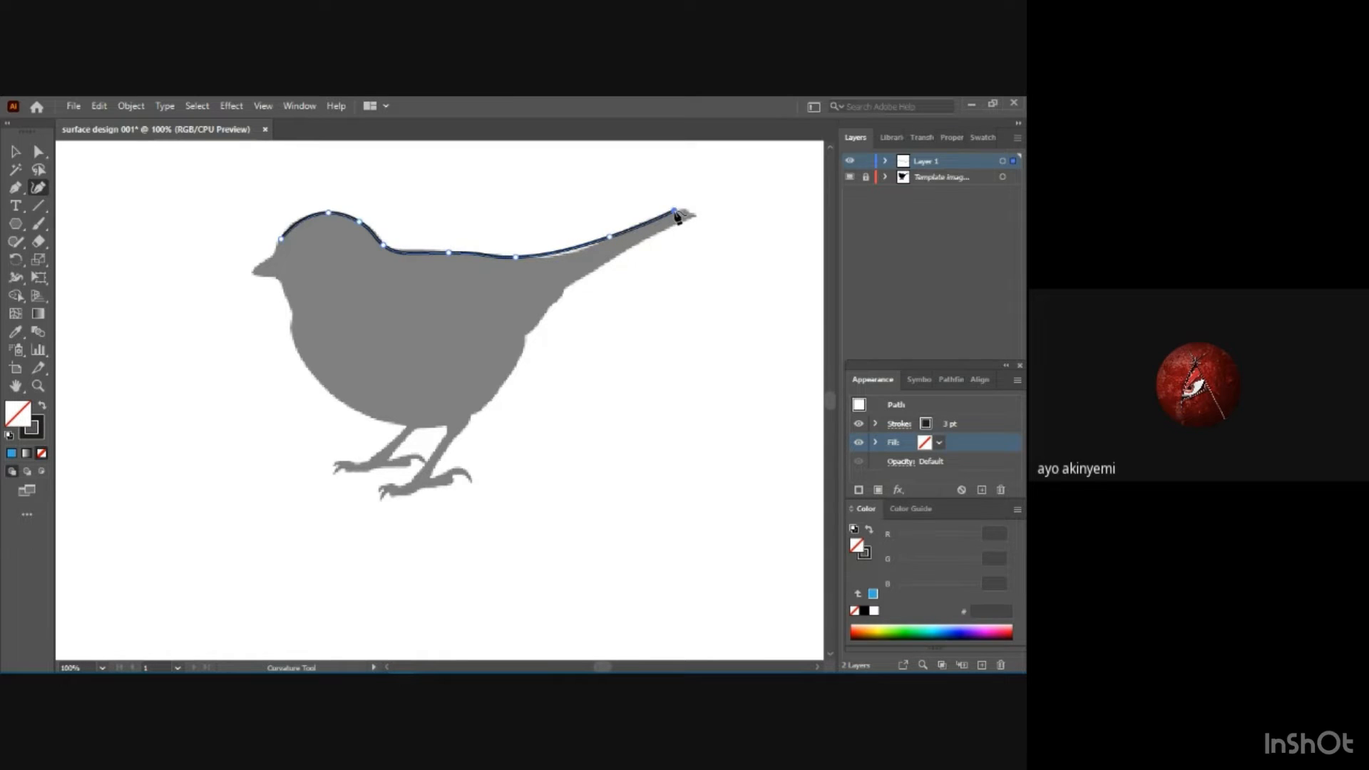
left_click(564, 250)
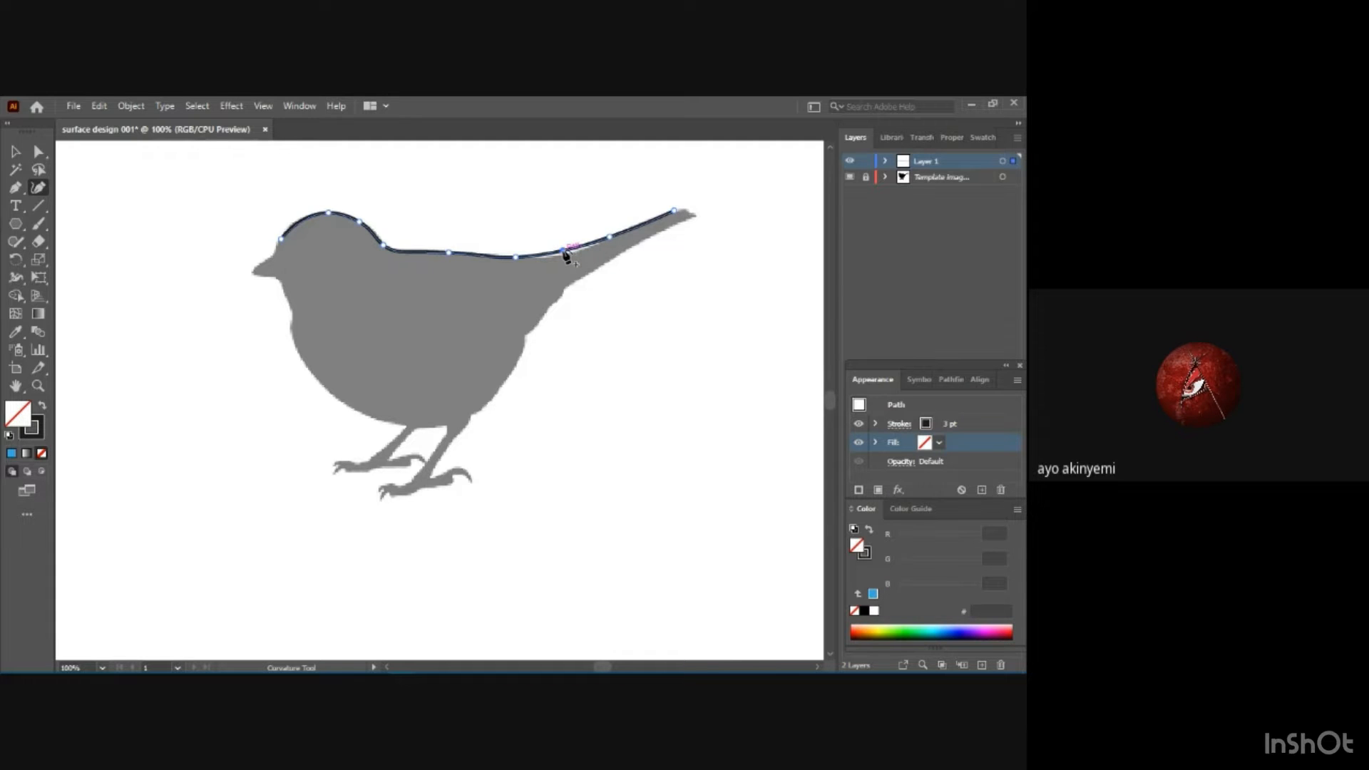
left_click_drag(563, 254, 564, 259)
left_click_drag(563, 255, 563, 255)
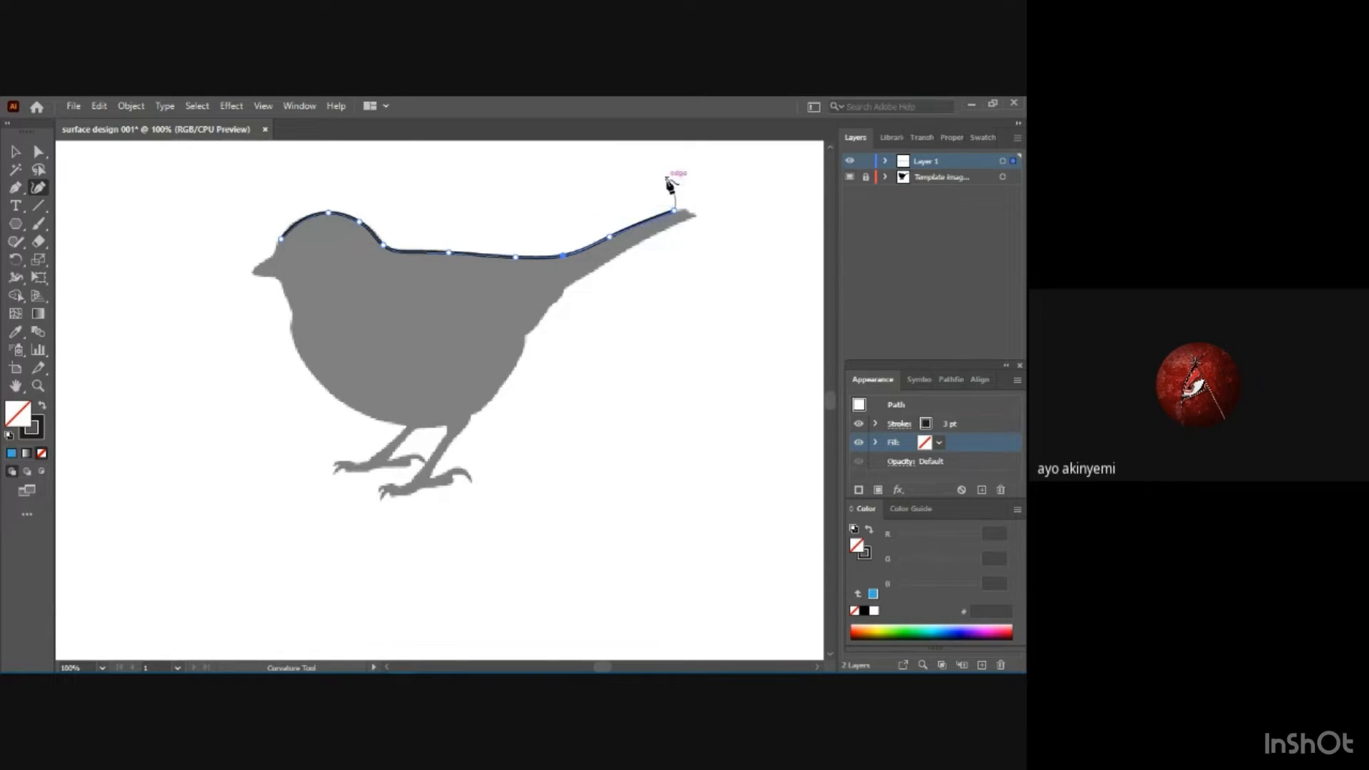
Carry the outline around the tail tip and back along its underside, adjusting points to follow the silhouette.
left_click(692, 215)
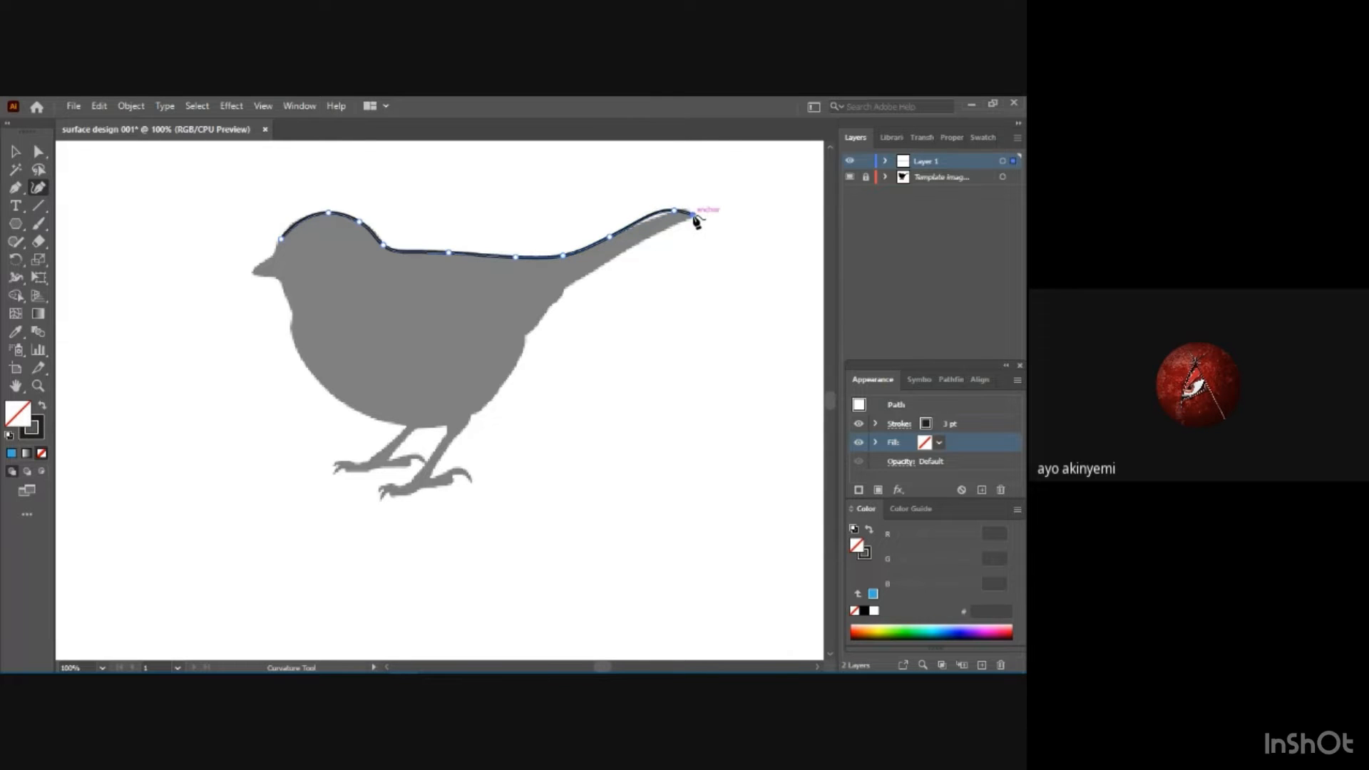
left_click(595, 270)
left_click_drag(656, 242, 649, 237)
left_click(647, 217)
key("Delete")
left_click_drag(651, 220, 652, 220)
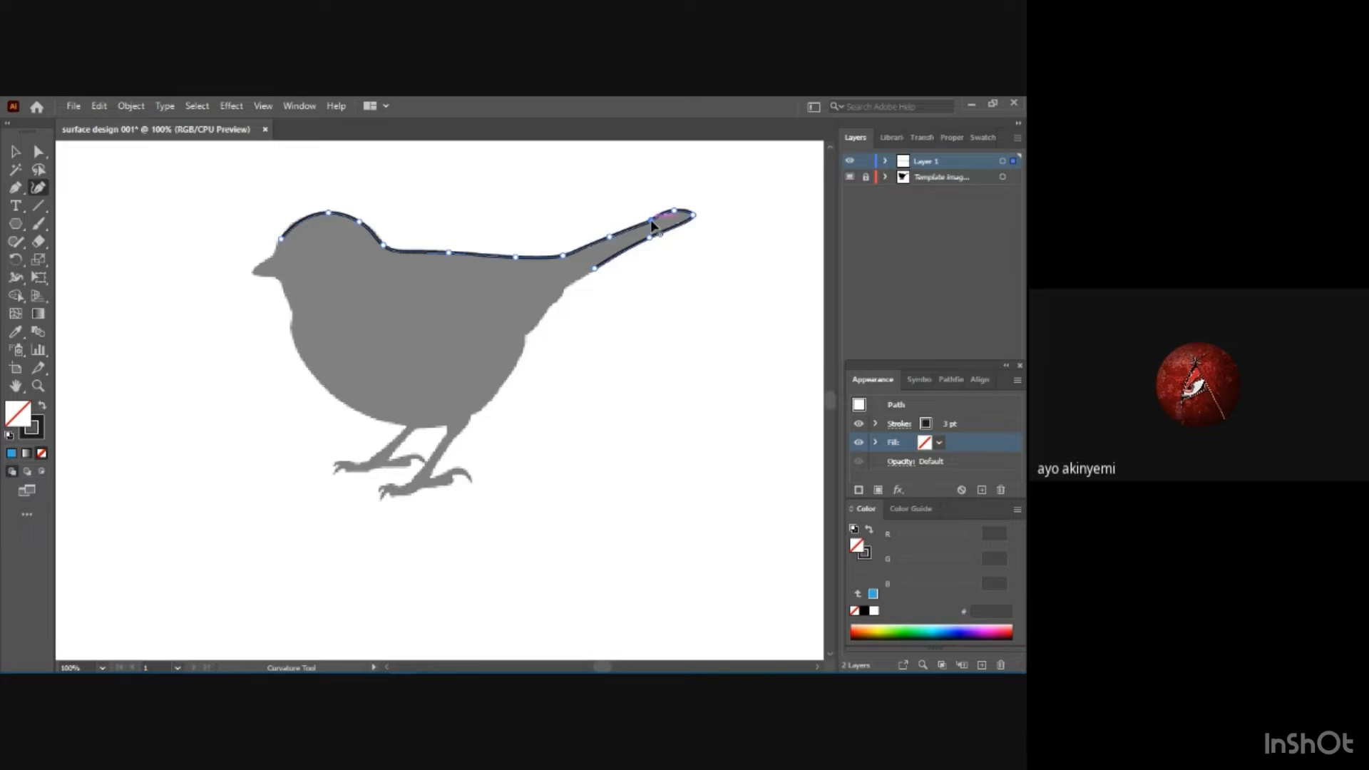
Trace the notched contour beneath the tail base with closely spaced curve points.
left_click(569, 287)
left_click(553, 307)
left_click(565, 299)
left_click(527, 336)
left_click(539, 322)
left_click_drag(541, 324, 542, 322)
left_click(526, 335)
Trace the rear of the body down to the top of the near leg, bending the curve outward to match the silhouette.
left_click(475, 414)
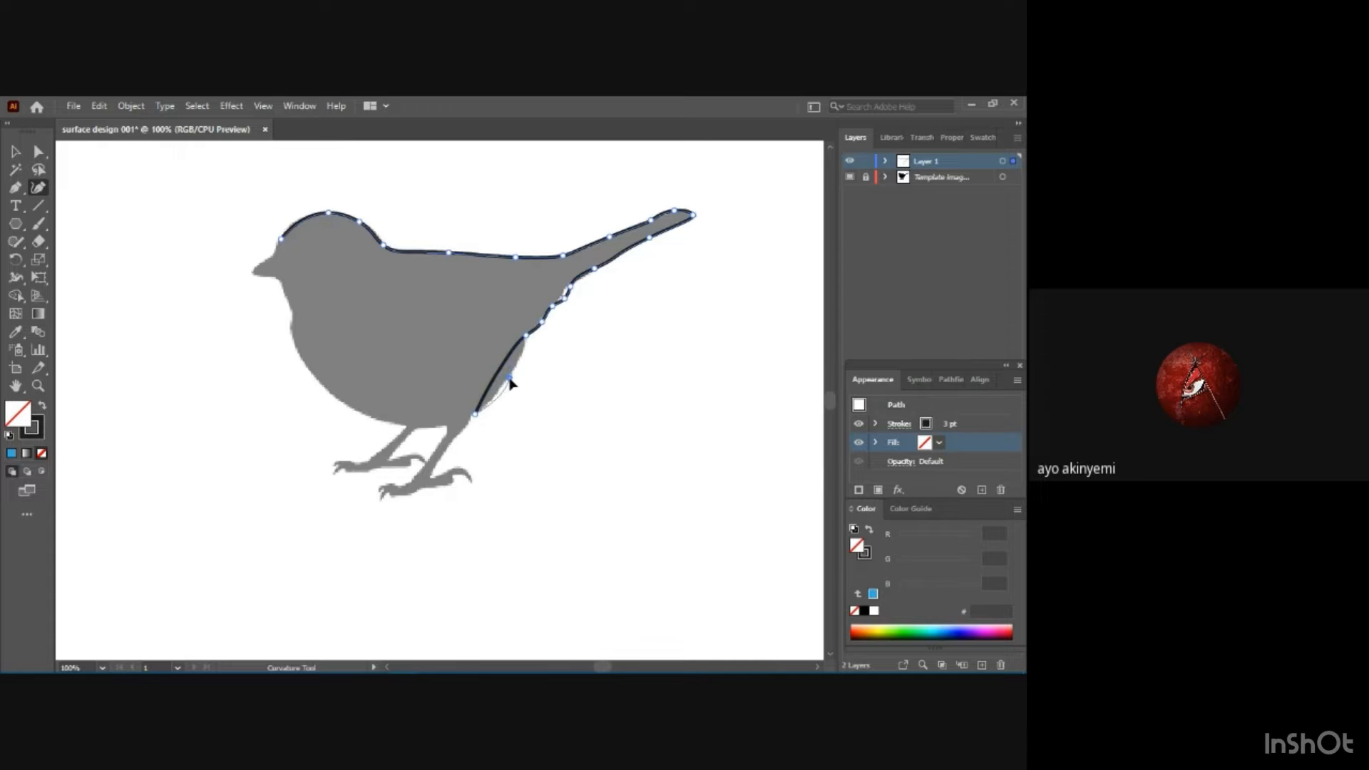
left_click(509, 369)
left_click(517, 349)
left_click_drag(516, 349, 525, 352)
left_click_drag(508, 371, 504, 388)
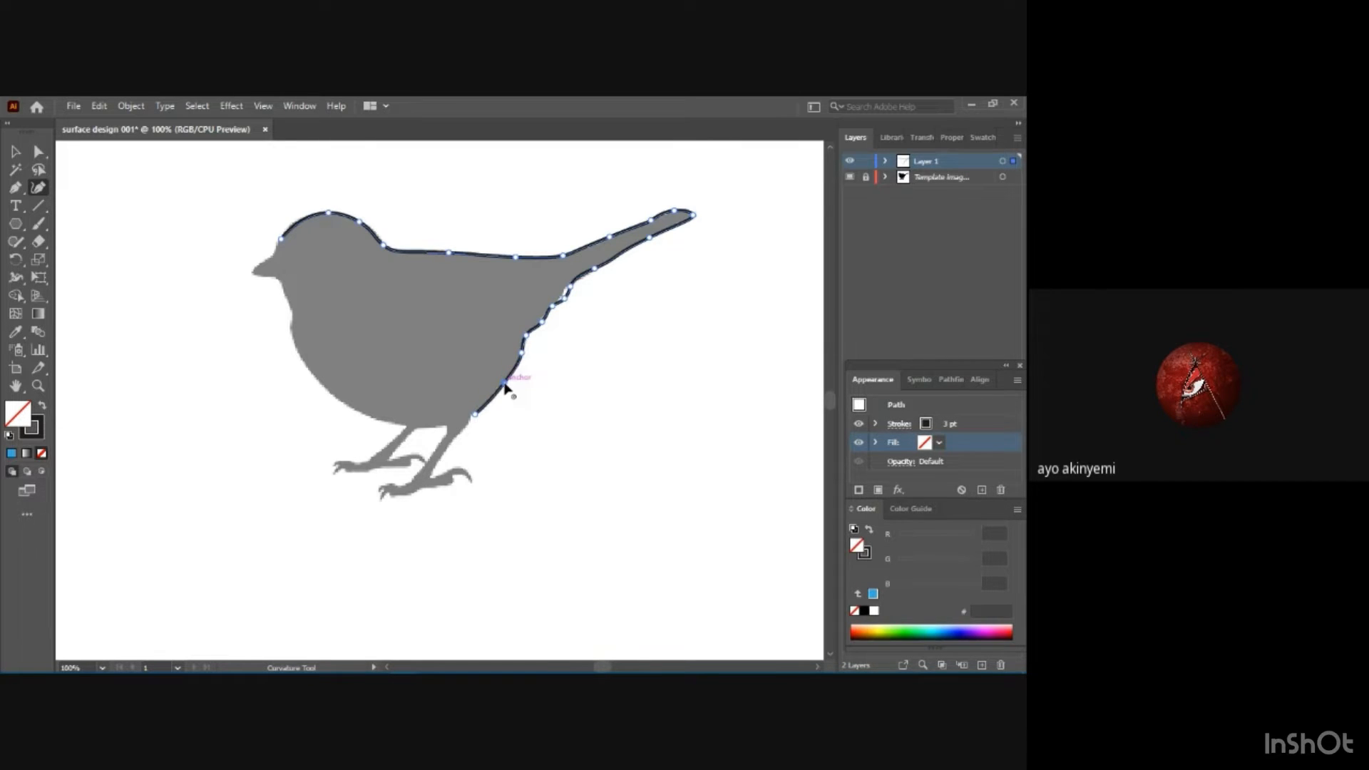
left_click(474, 415)
Continue the outline down the rear edge of the near leg to the ankle.
left_click(438, 464)
key("ctrl")
key("ctrl+plus")
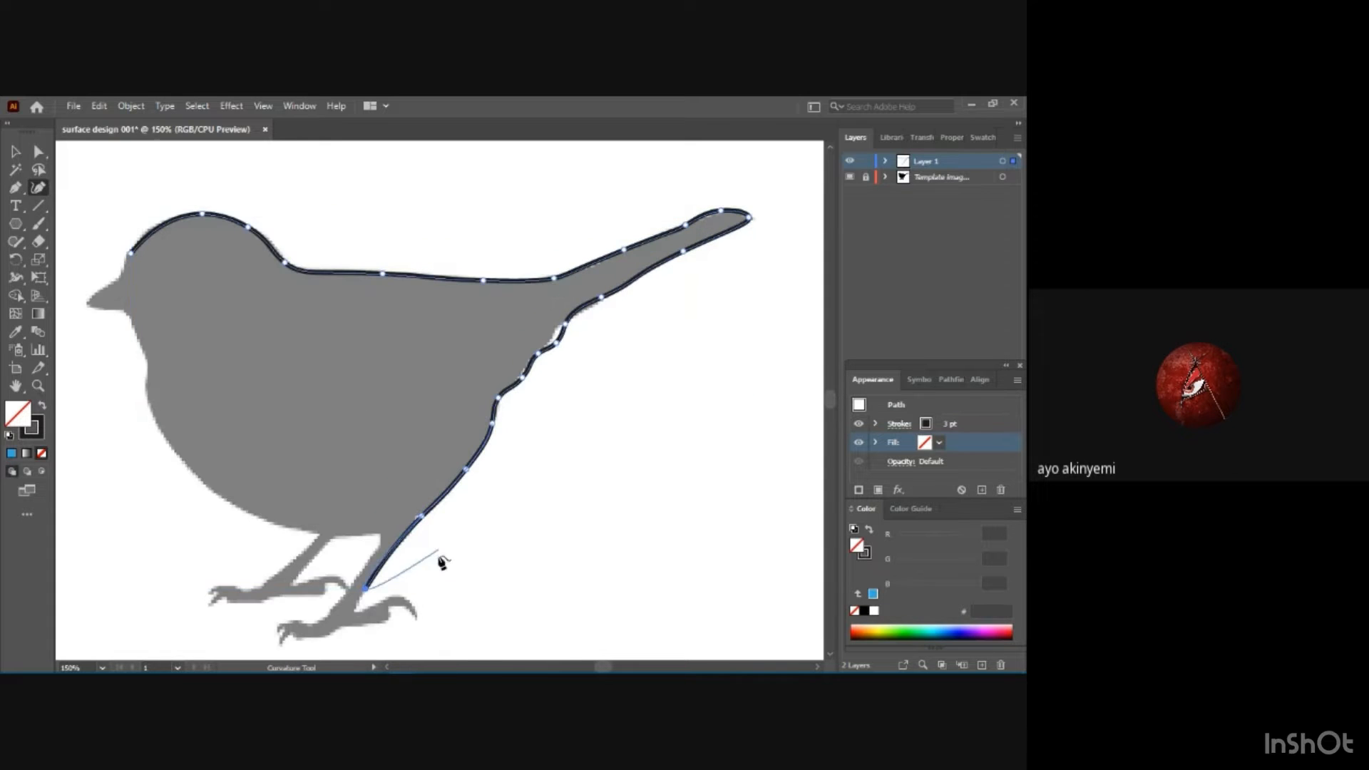
left_click(356, 610)
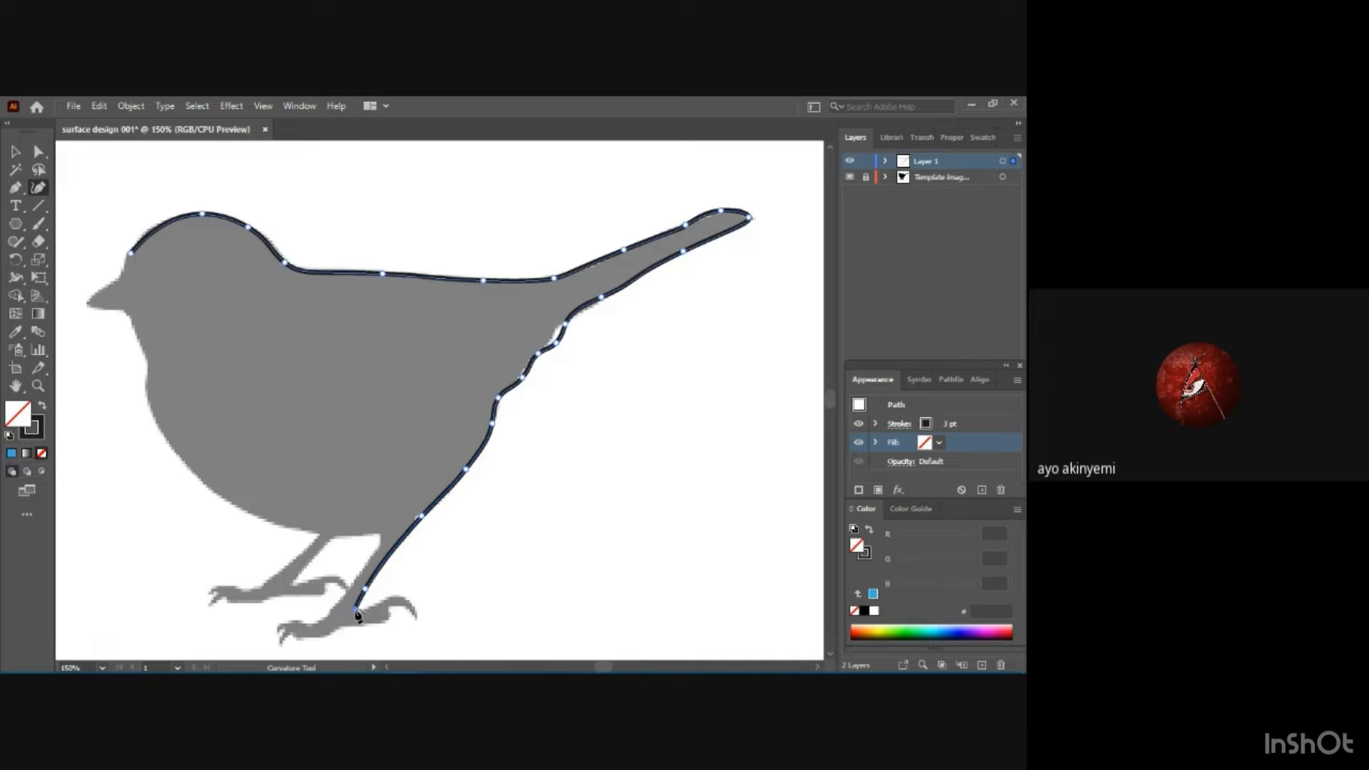
Trace the hind toe of the near foot and reposition the point at its claw tip.
left_click(389, 596)
left_click(416, 615)
left_click(390, 608)
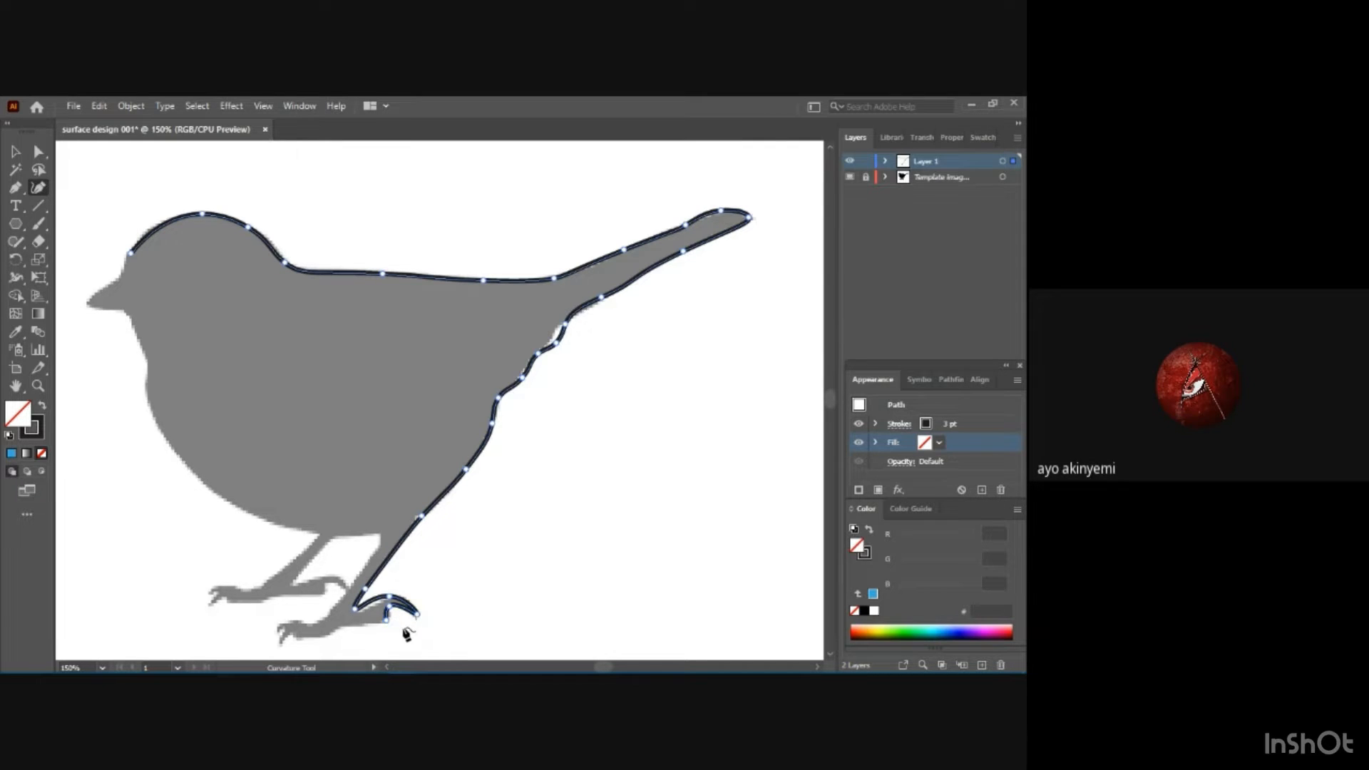
scroll(408, 611, "up", 3)
scroll(407, 600, "down", 4)
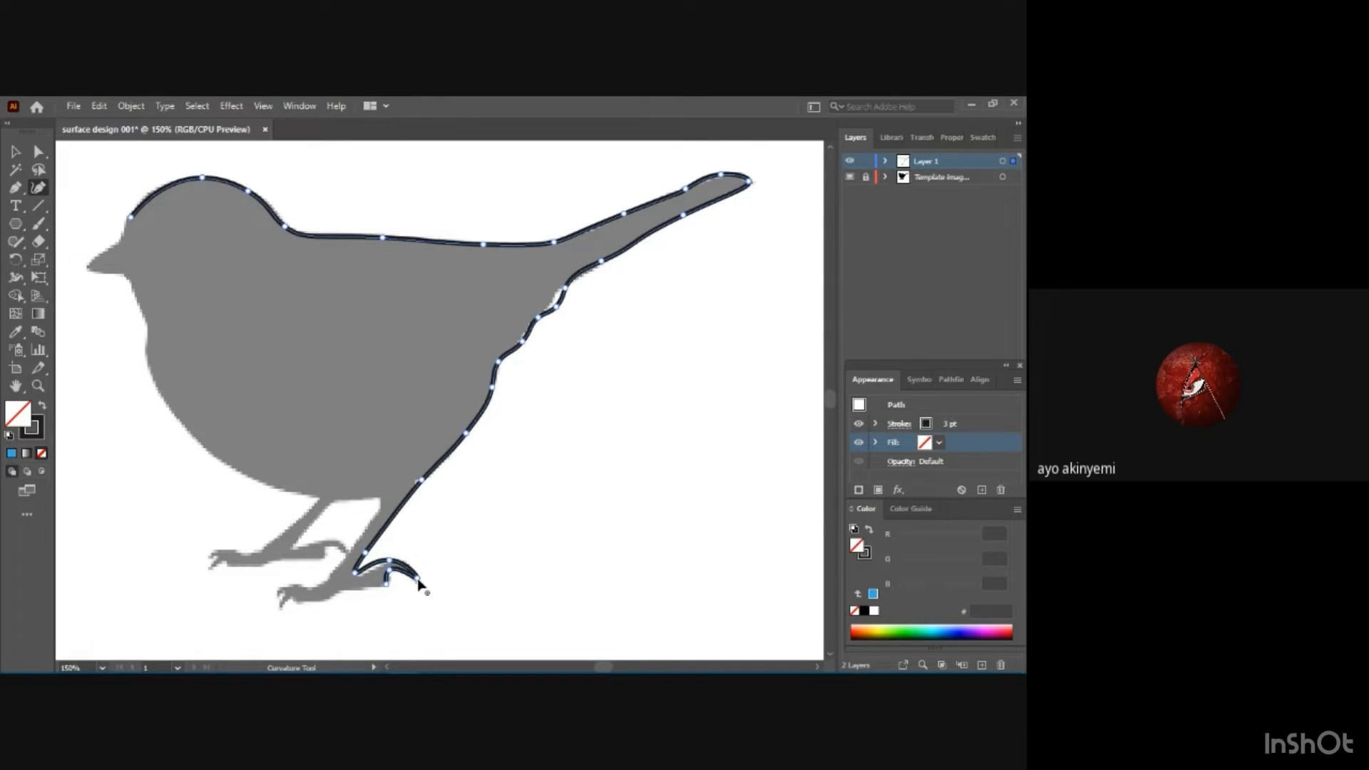
left_click_drag(418, 579, 421, 585)
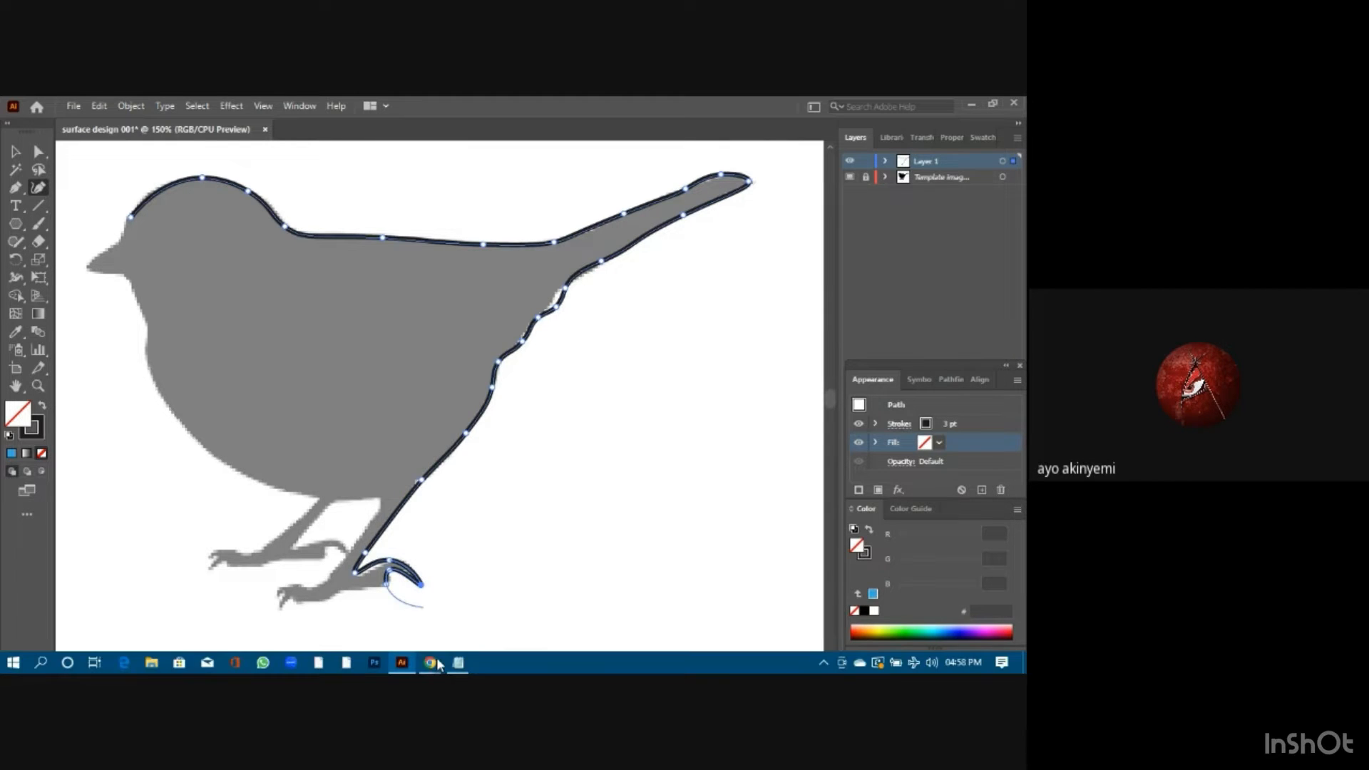
Outline the near foot's sole and front toes, and adjust the curve along the top of the toes.
left_click(360, 591)
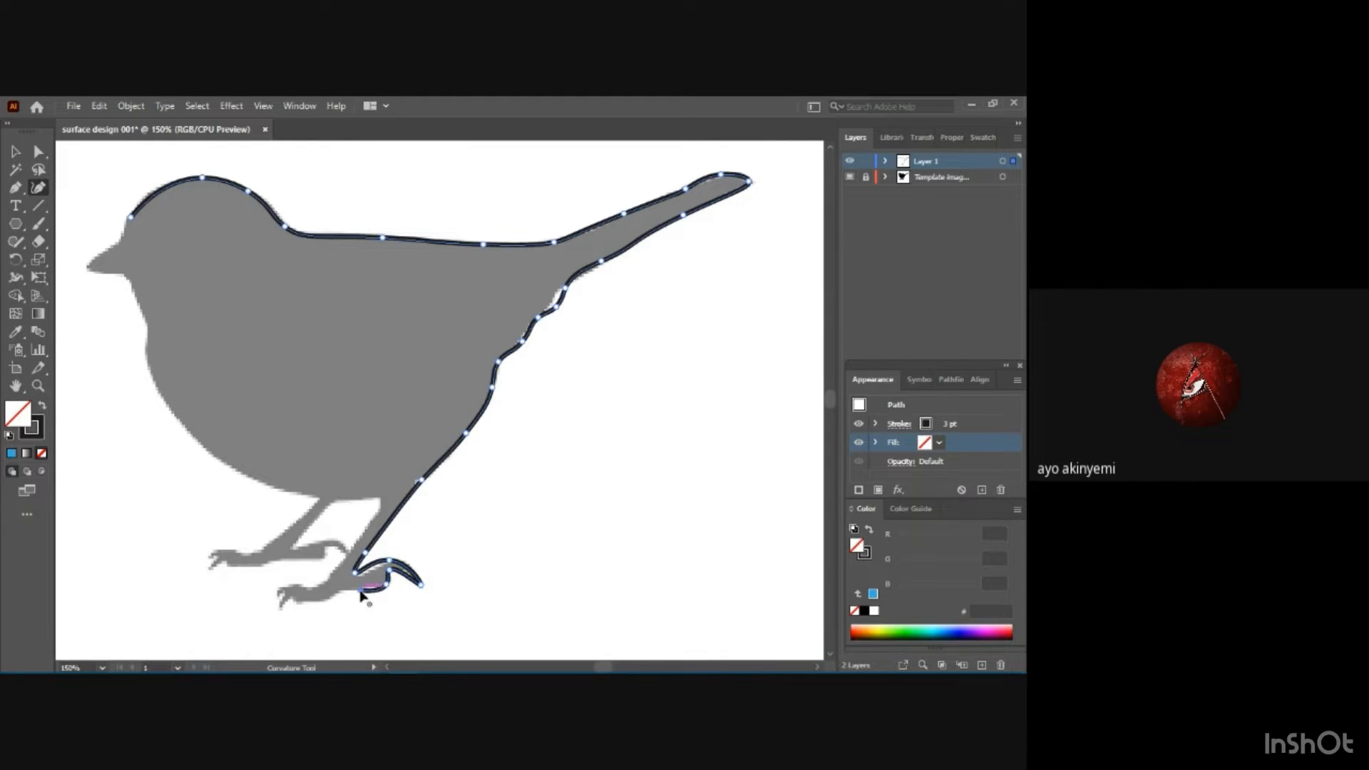
left_click(333, 592)
left_click(279, 605)
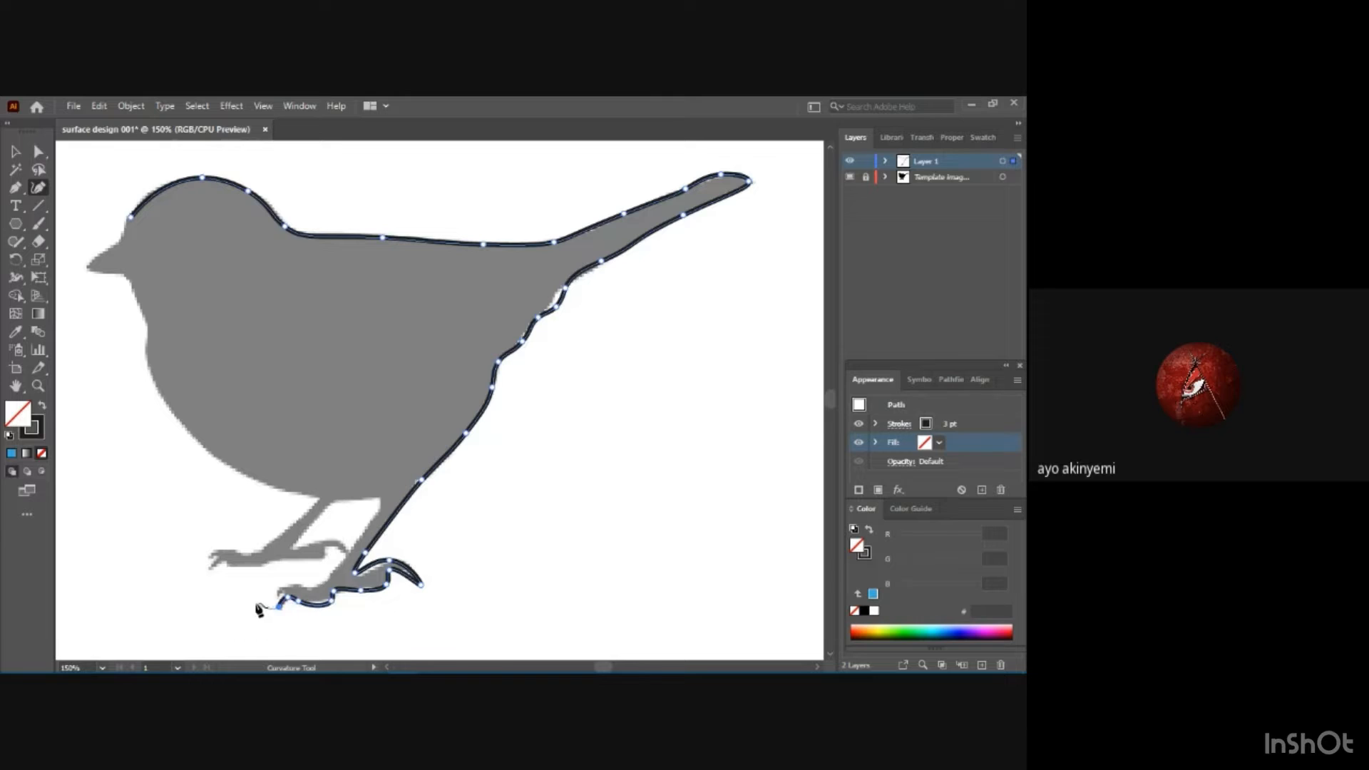
left_click(282, 583)
left_click(324, 589)
left_click_drag(297, 578, 301, 588)
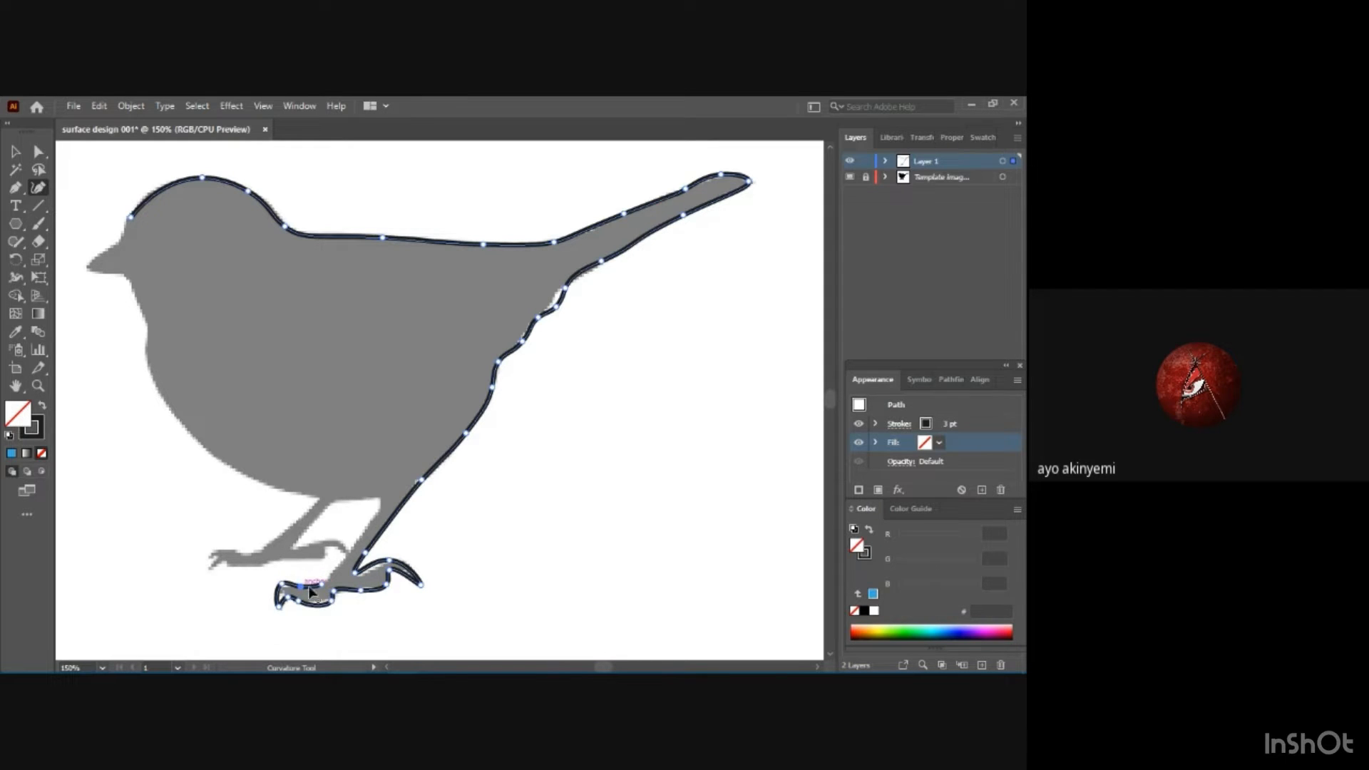
Trace the near leg's front edge up to the body and the short stretch of belly between the legs.
left_click(377, 511)
left_click(354, 556)
left_click_drag(355, 557, 378, 507)
left_click(380, 501)
left_click(336, 502)
left_click_drag(365, 496, 366, 503)
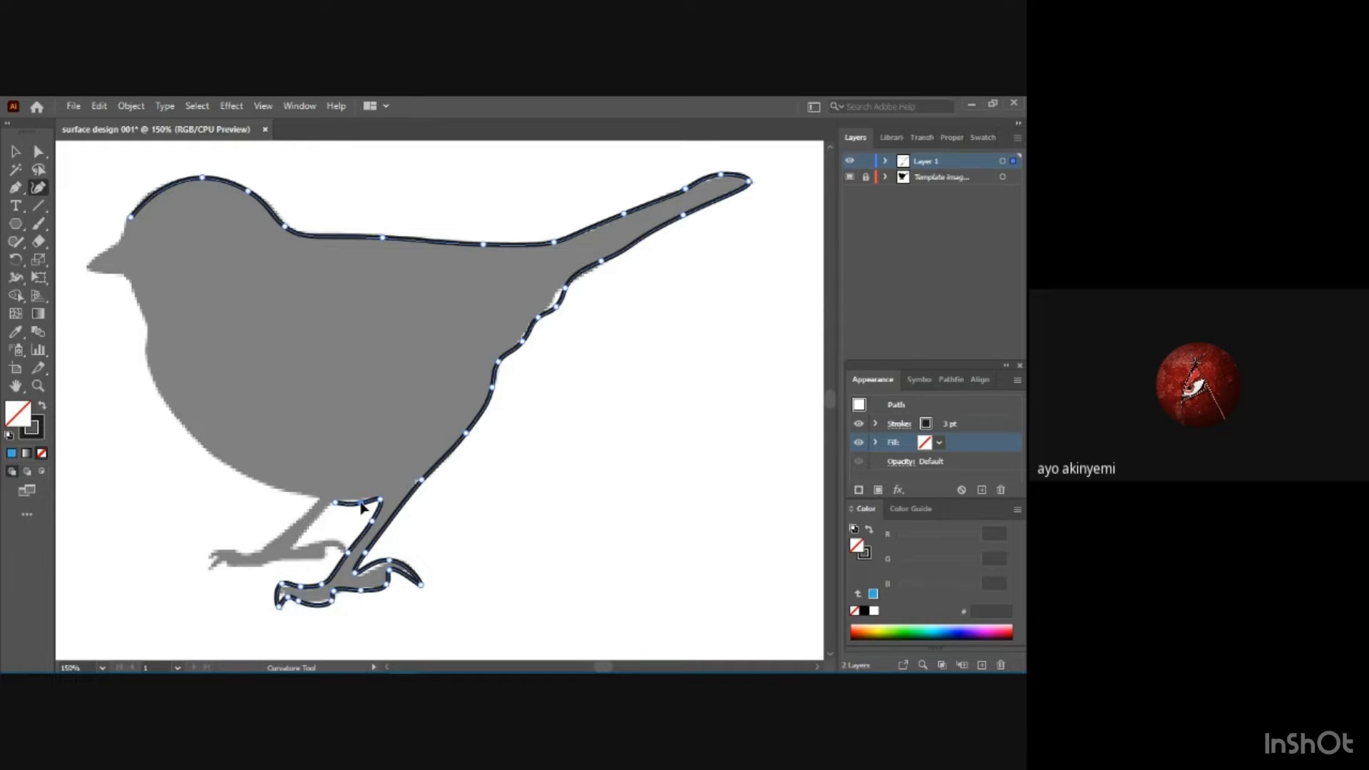
left_click(353, 503)
Trace the rear edge of the far leg down to its ankle and fit the curve to the silhouette.
left_click(294, 545)
left_click(318, 516)
left_click(320, 522)
left_click_drag(318, 518, 318, 517)
Outline the hind toe of the far foot around to its underside.
left_click(330, 536)
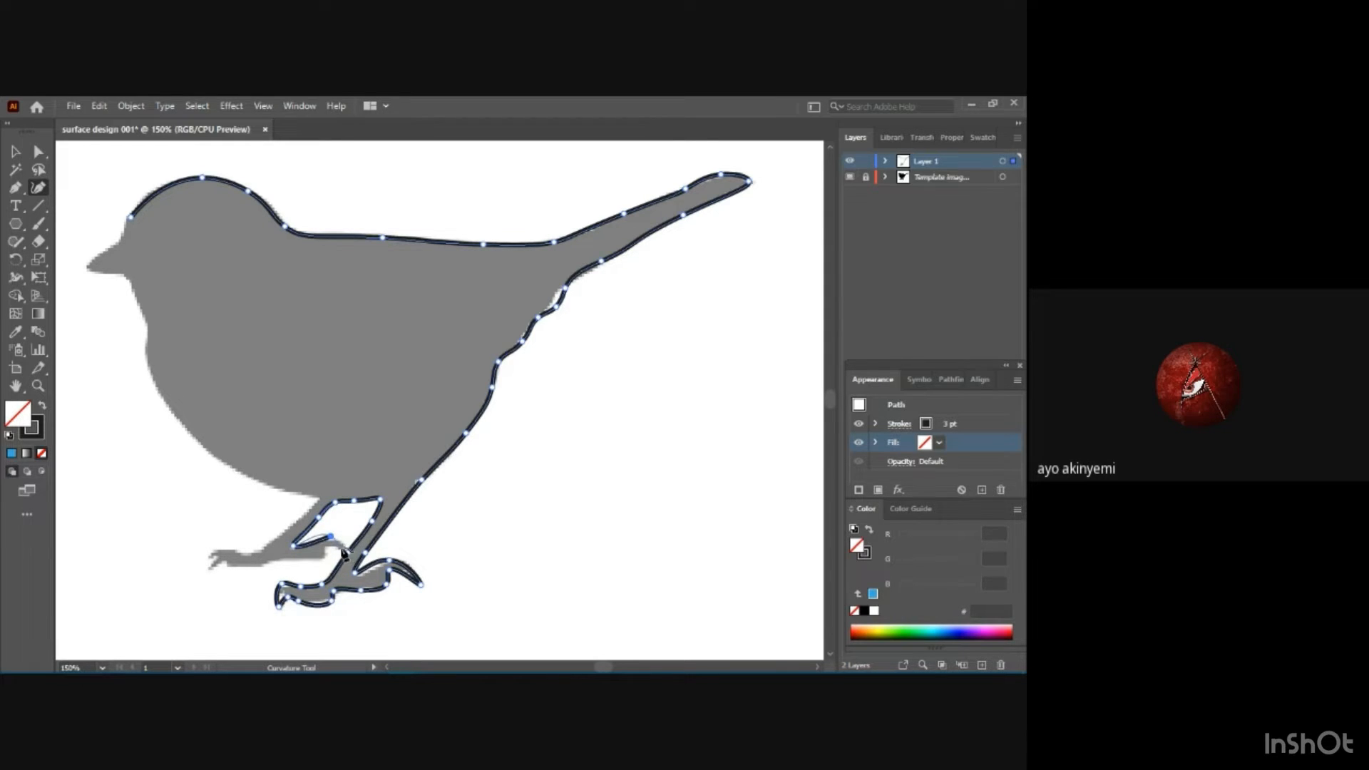
left_click(342, 548)
left_click(328, 545)
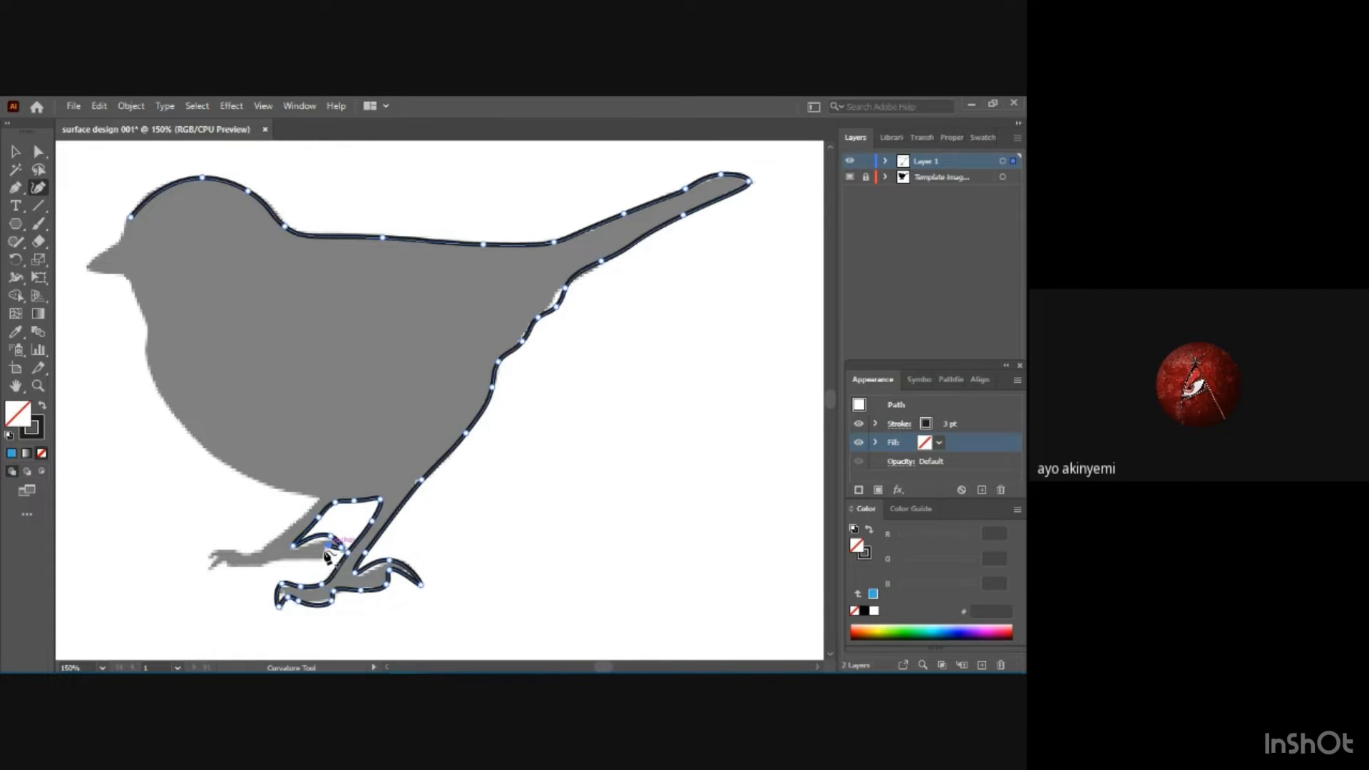
left_click(324, 558)
Trace the sole of the far foot forward to the front toes, adjusting points along the underside.
left_click(275, 561)
left_click(305, 561)
left_click(233, 566)
left_click_drag(226, 561, 228, 570)
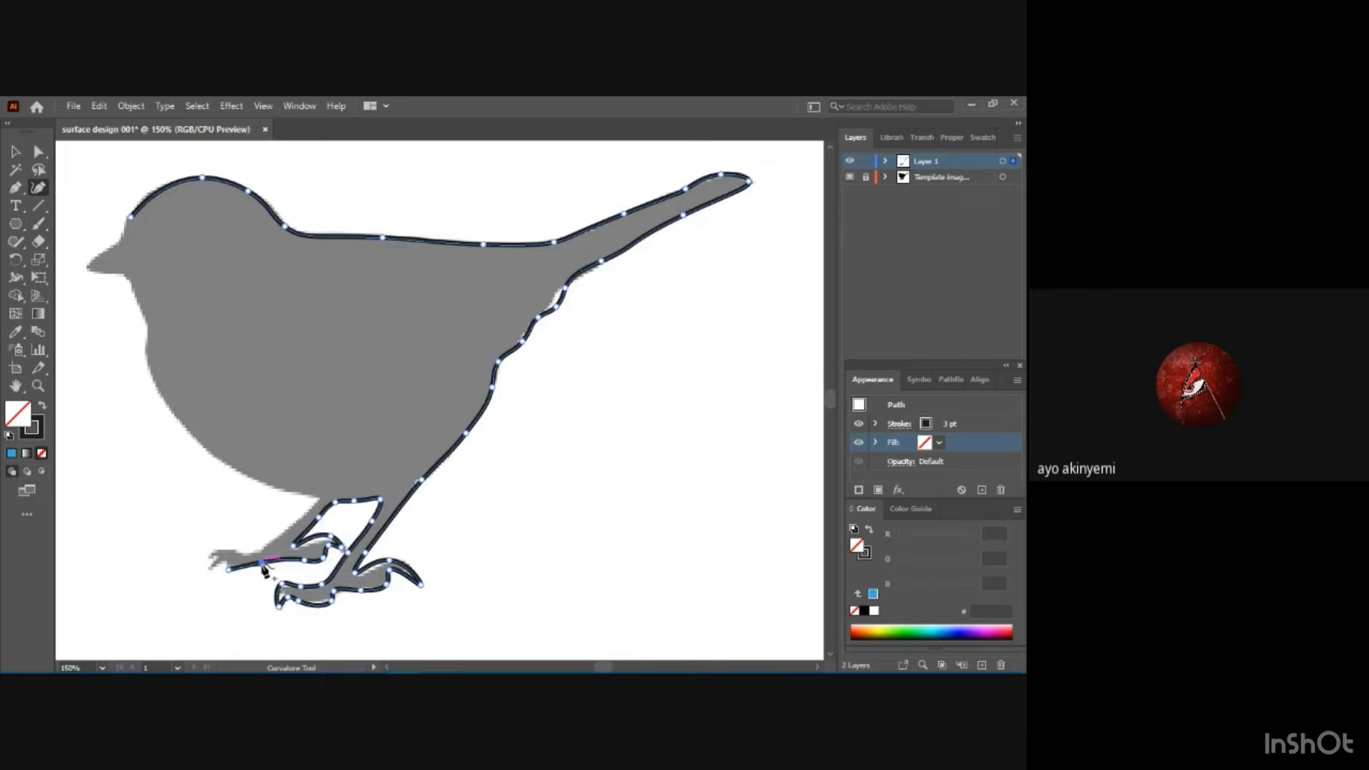
left_click(262, 563)
left_click_drag(261, 563, 261, 561)
Trace the front toe and top of the far foot and the front edge of the far leg up to the belly.
left_click(210, 575)
key("ctrl")
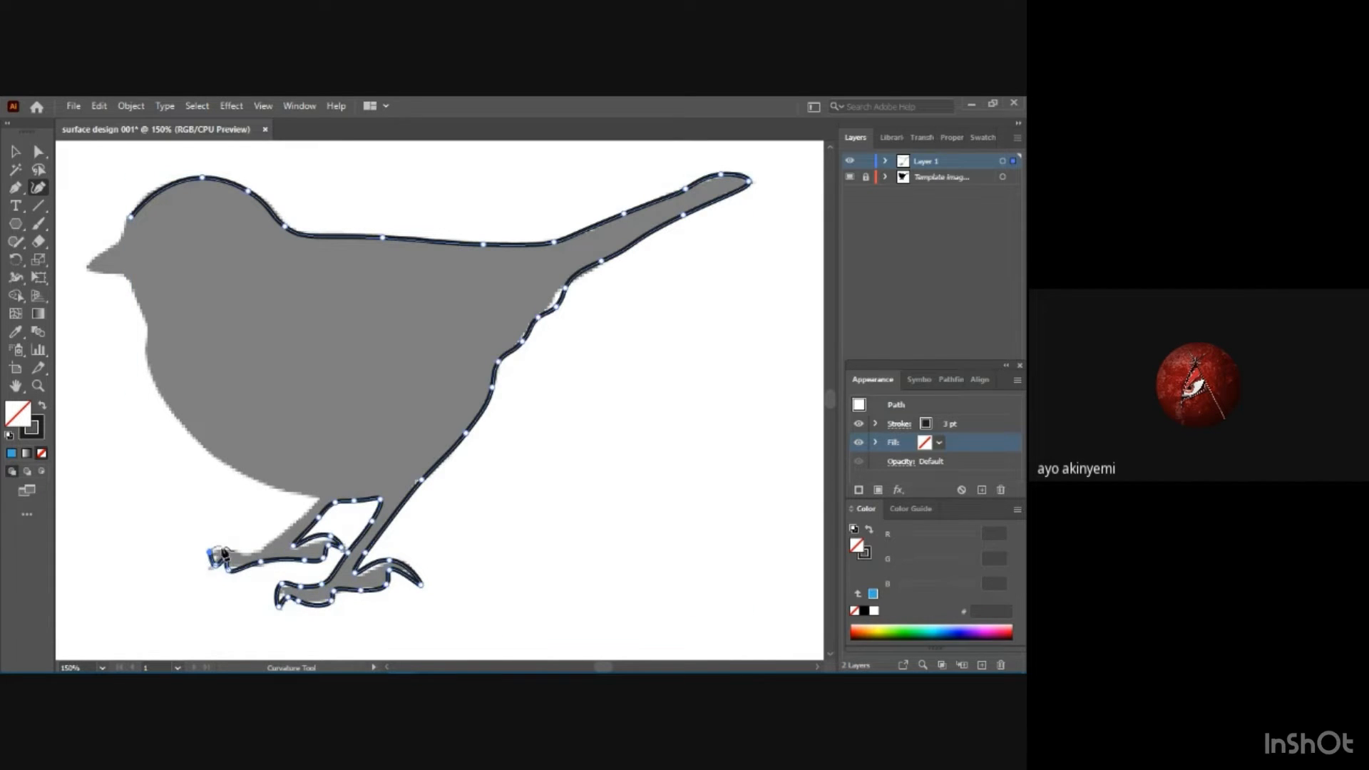
left_click(247, 550)
left_click(319, 496)
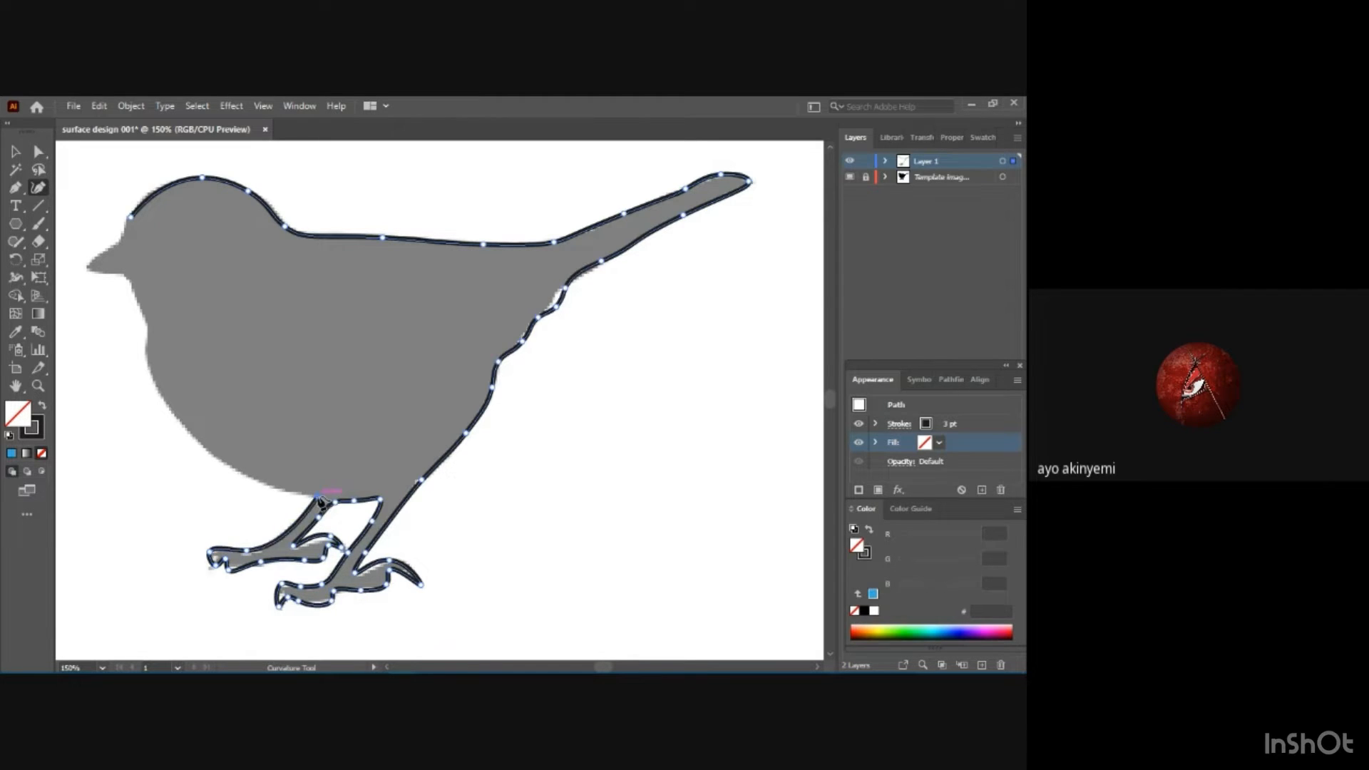
Trace the belly from the far leg up to the breast, adding a mid-curve point and moving it onto the silhouette.
left_click(255, 480)
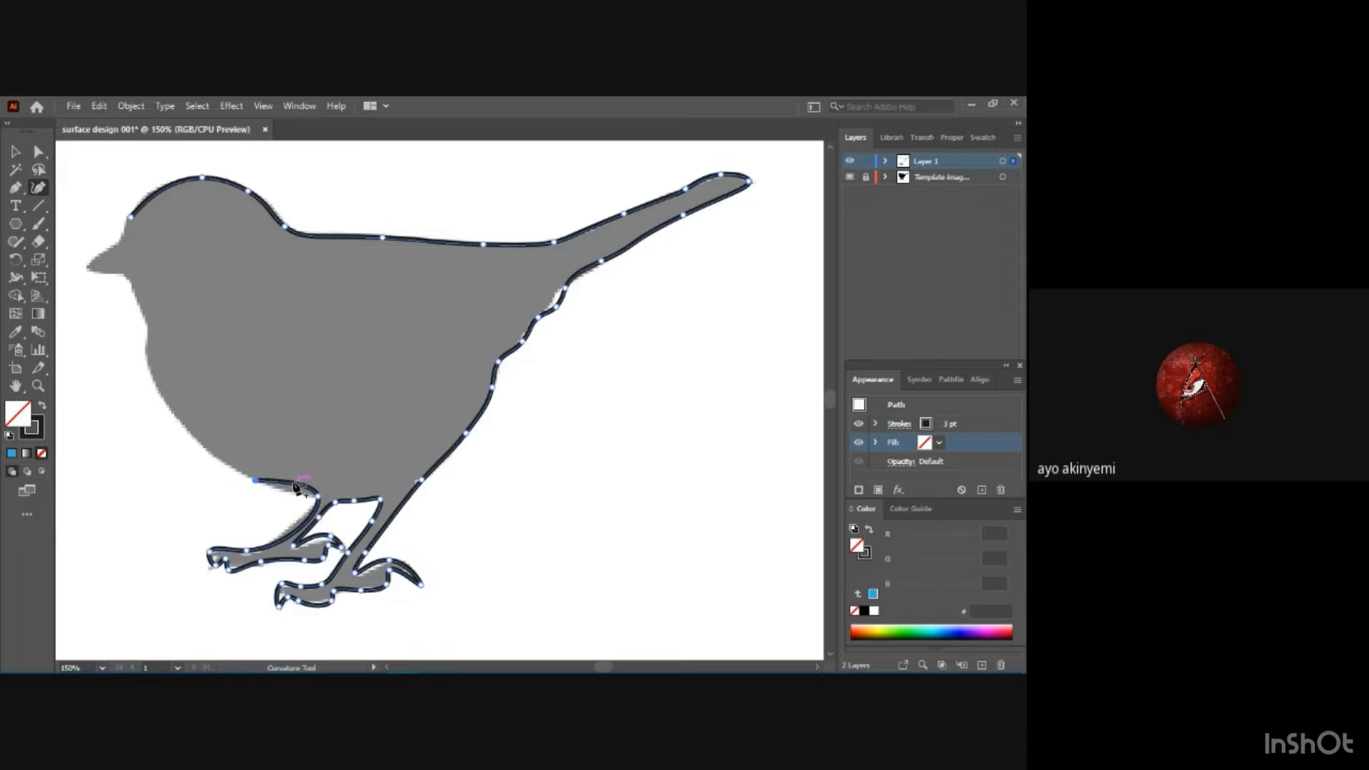
left_click(295, 487)
left_click(292, 495)
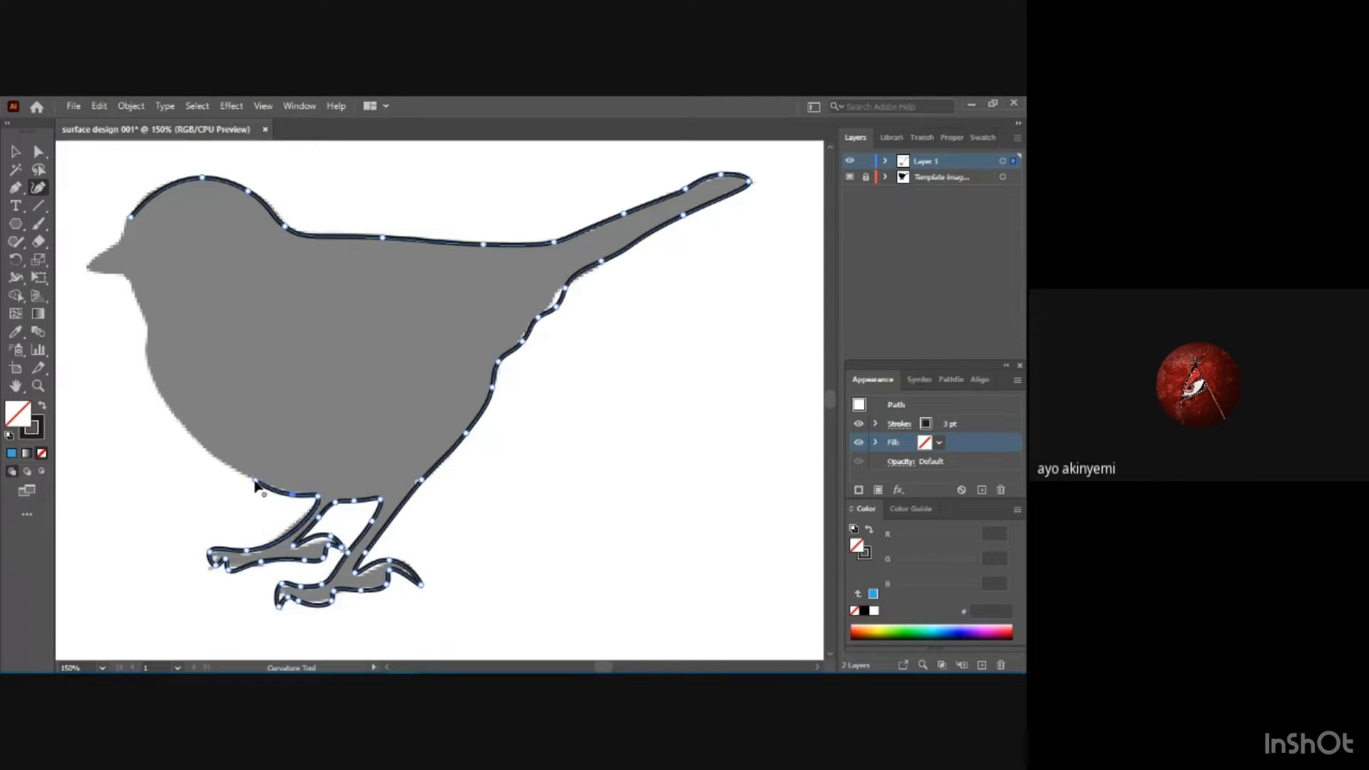
left_click_drag(256, 480, 198, 444)
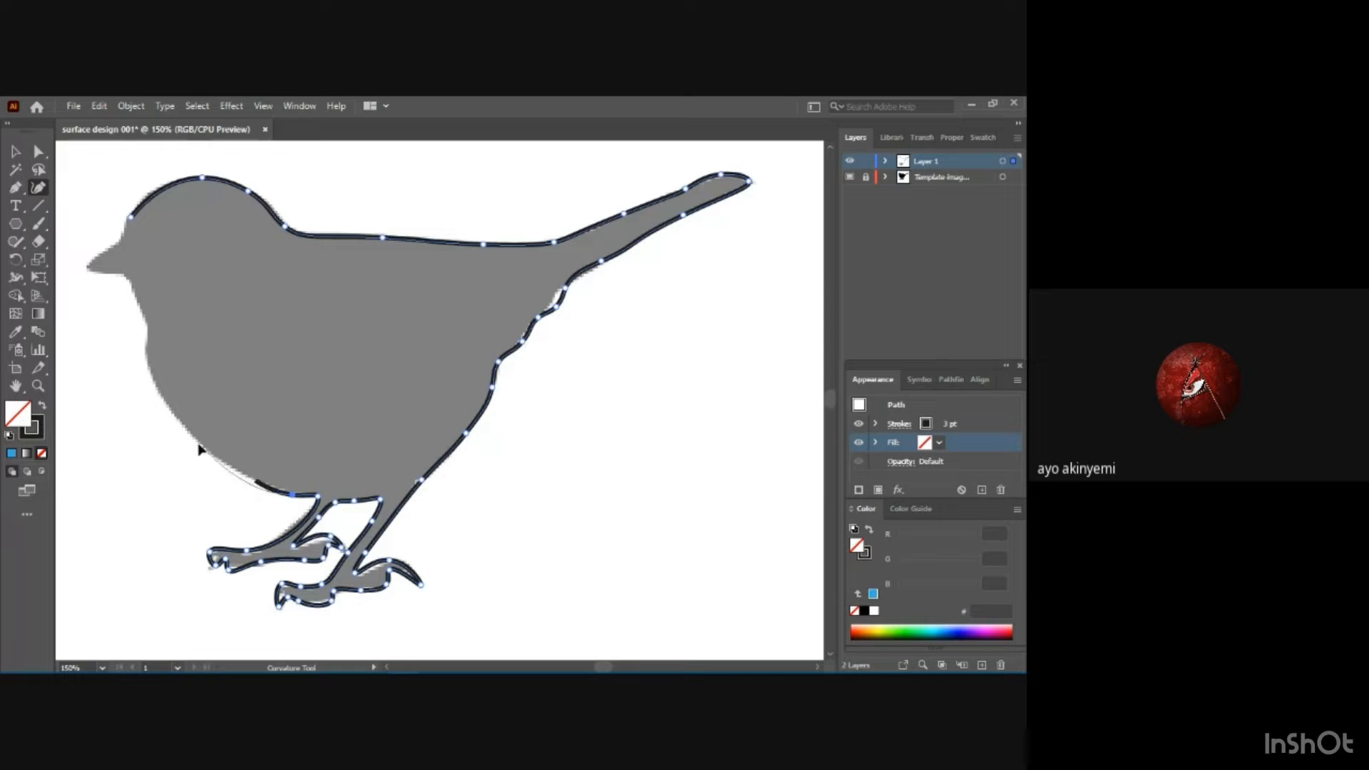
left_click(147, 348)
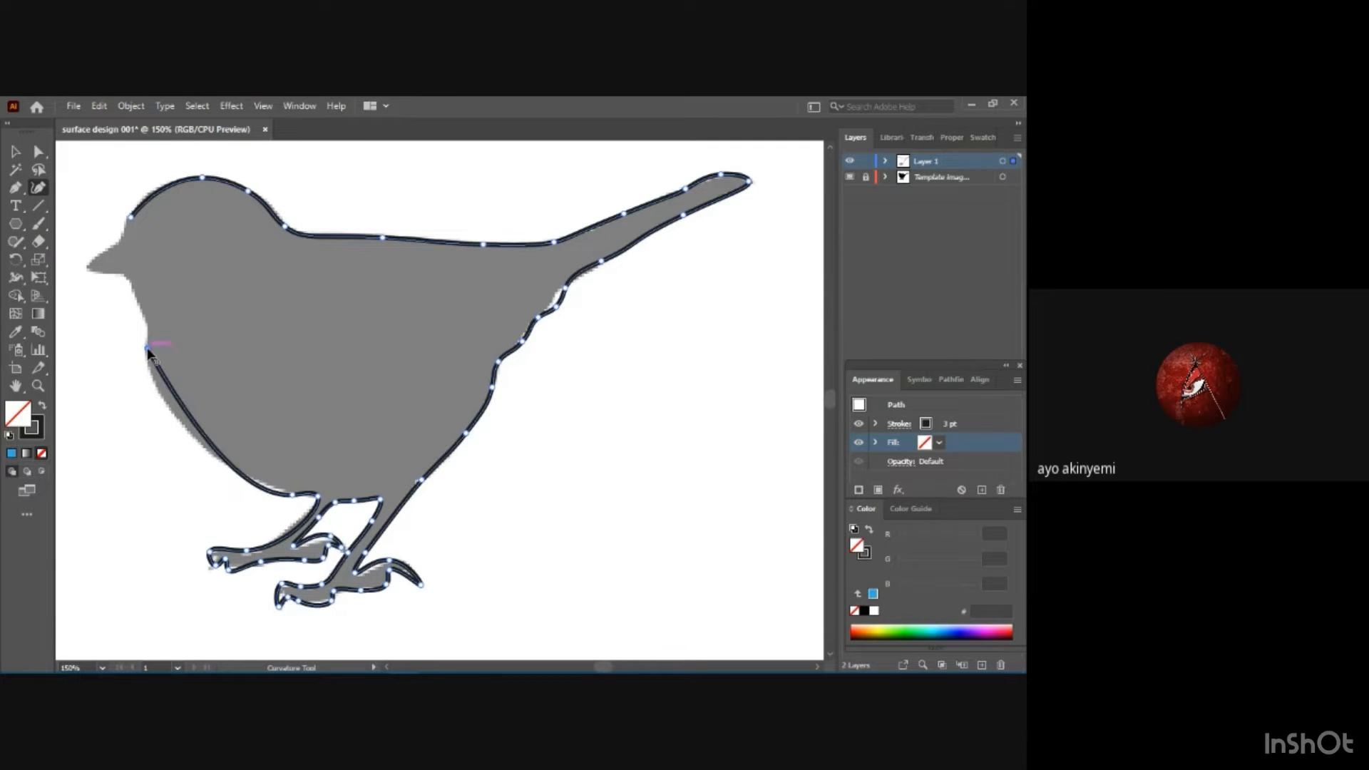
left_click(190, 416)
left_click_drag(191, 418, 176, 424)
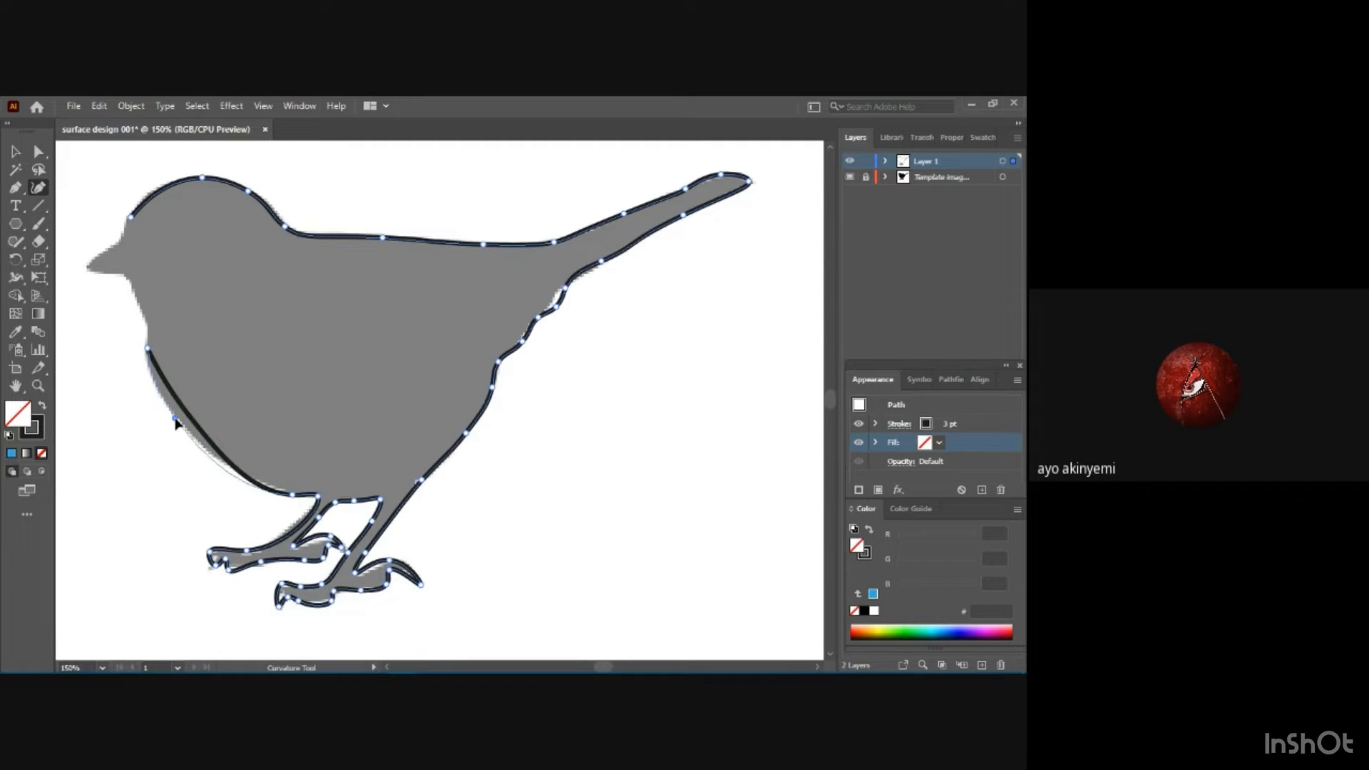
Add points along the lower belly and adjust them until the curve fits the silhouette.
left_click(237, 474)
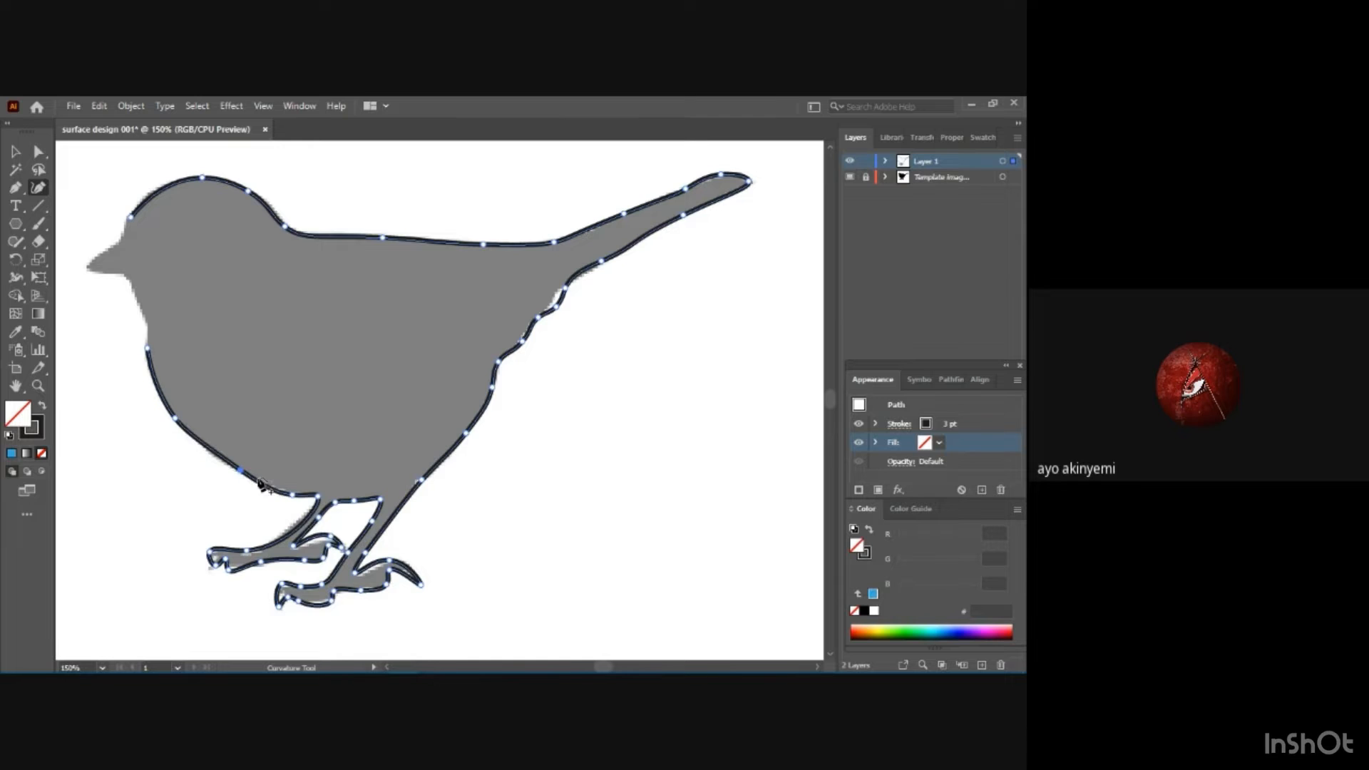
left_click(207, 445)
left_click_drag(207, 446, 204, 449)
left_click_drag(248, 483, 248, 479)
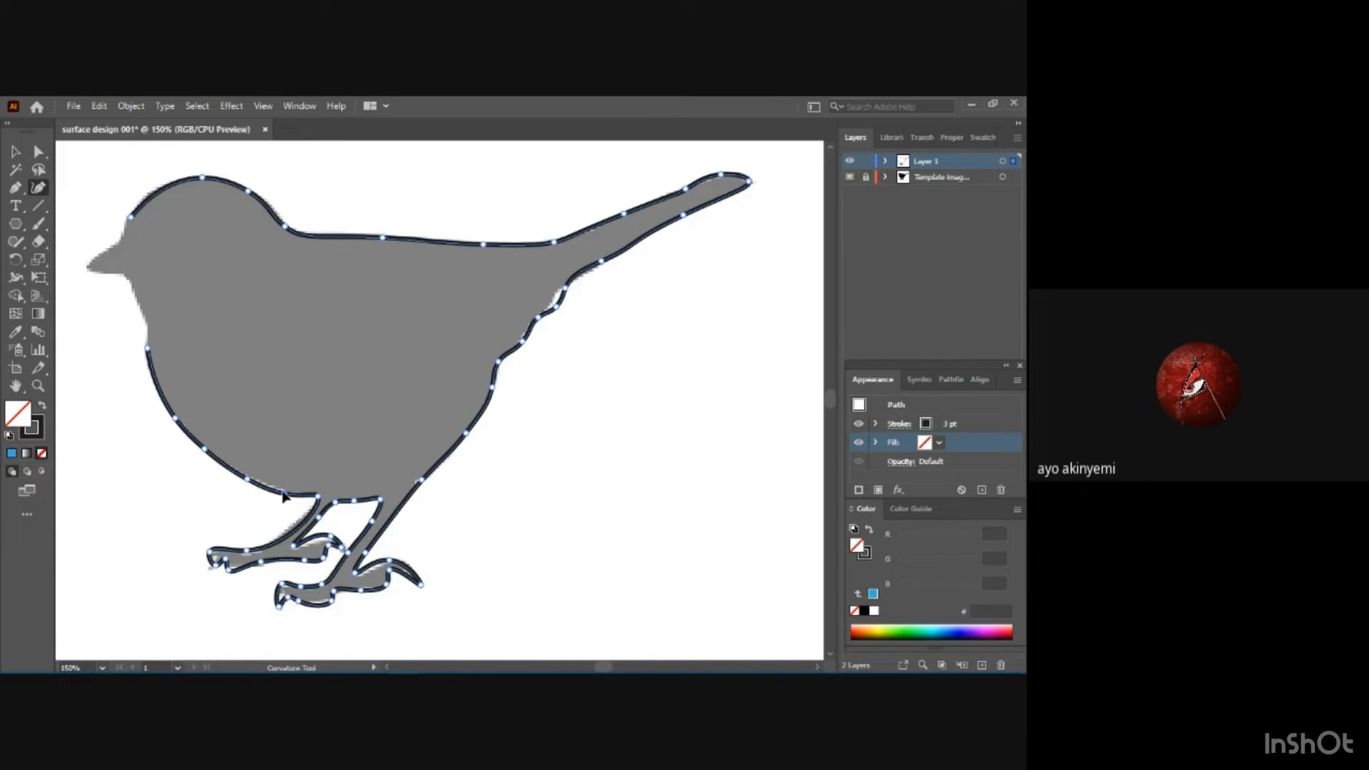
left_click_drag(283, 492, 283, 490)
left_click_drag(205, 450, 200, 450)
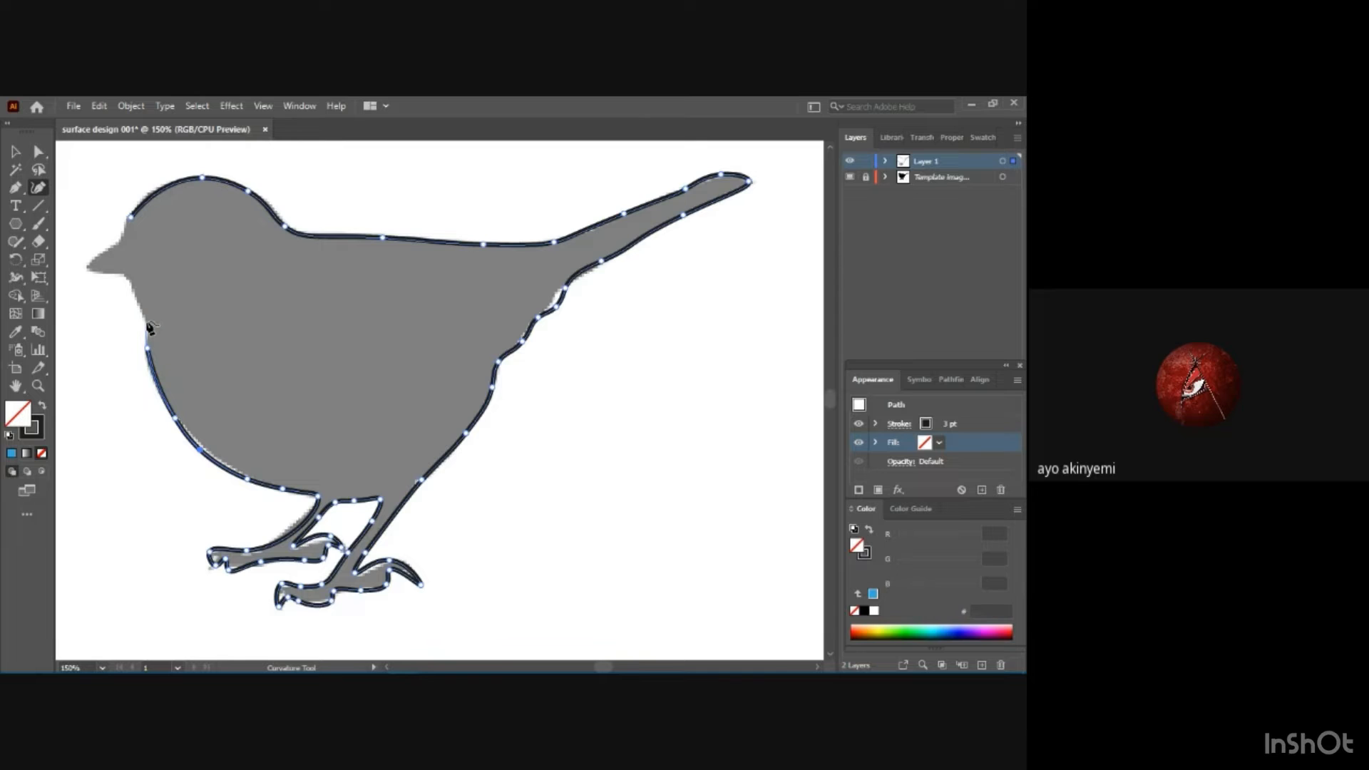
Trace the throat and both edges of the beak, and close the path at the forehead's starting point.
left_click(124, 275)
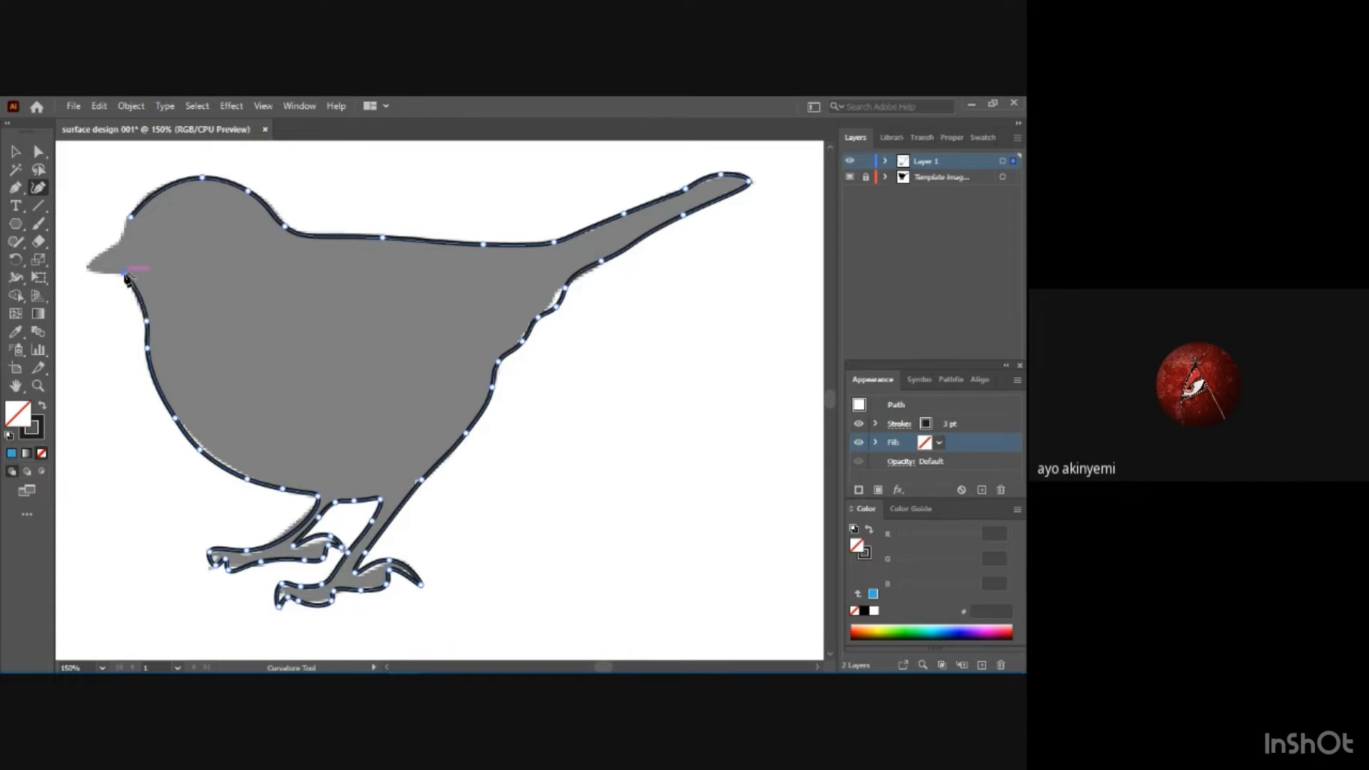
left_click(89, 270)
left_click(90, 270)
left_click(106, 271)
left_click(121, 238)
left_click(131, 219)
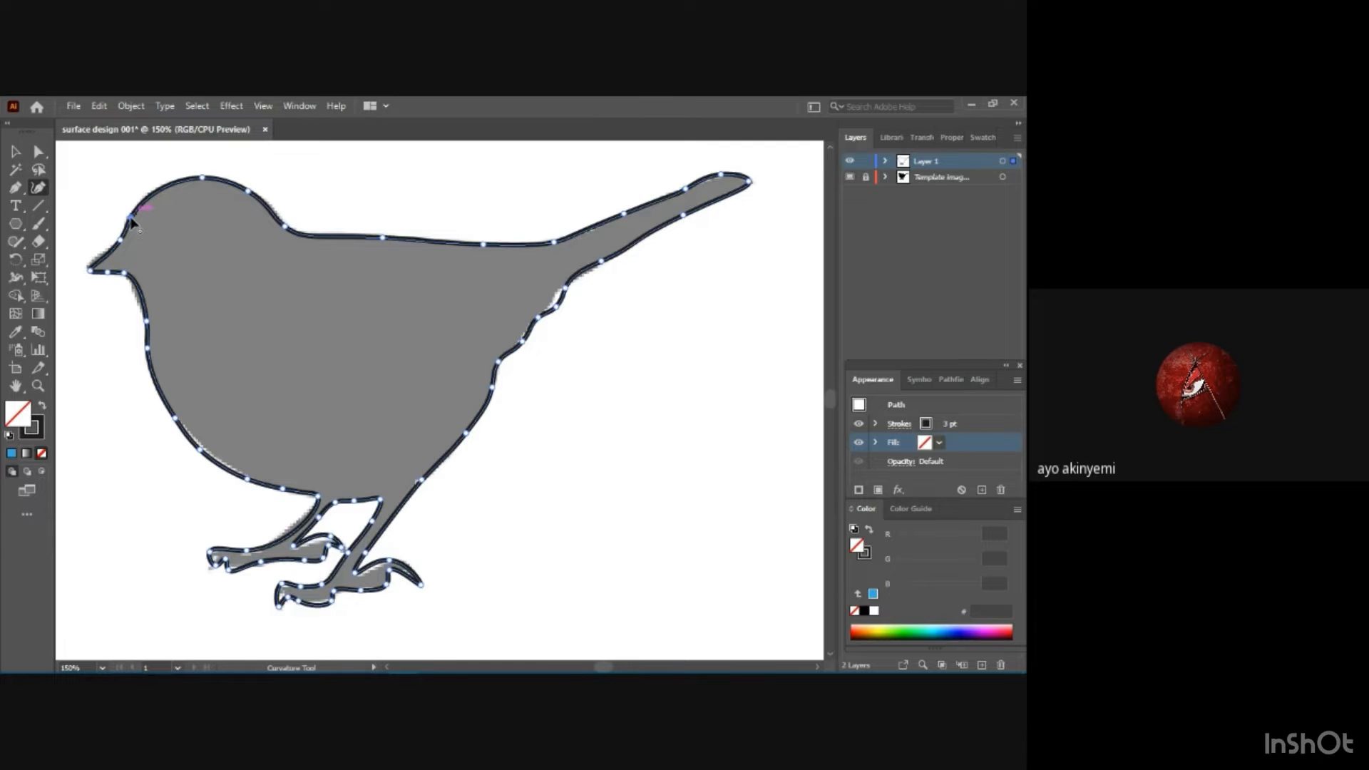
Hide the template image layer and deselect the finished bird outline on the full artboard.
left_click(15, 151)
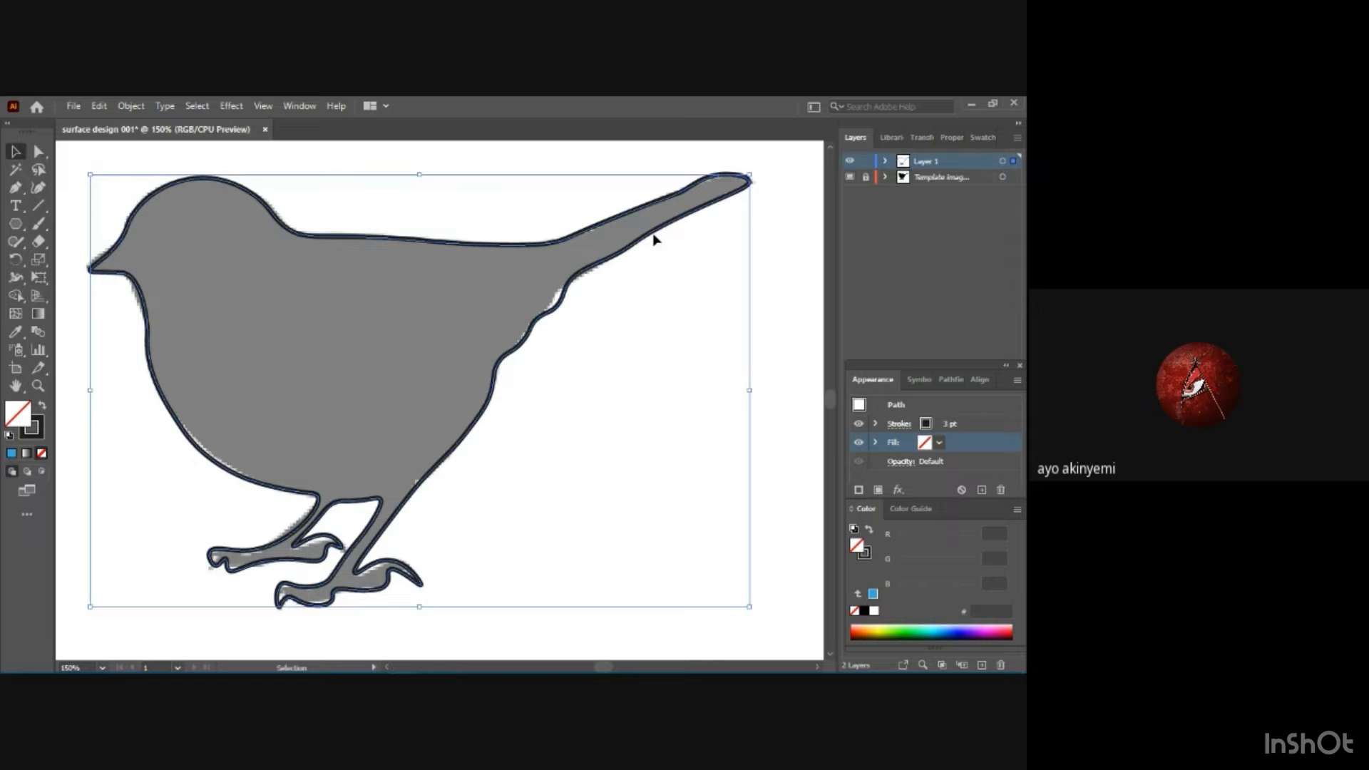
left_click(851, 177)
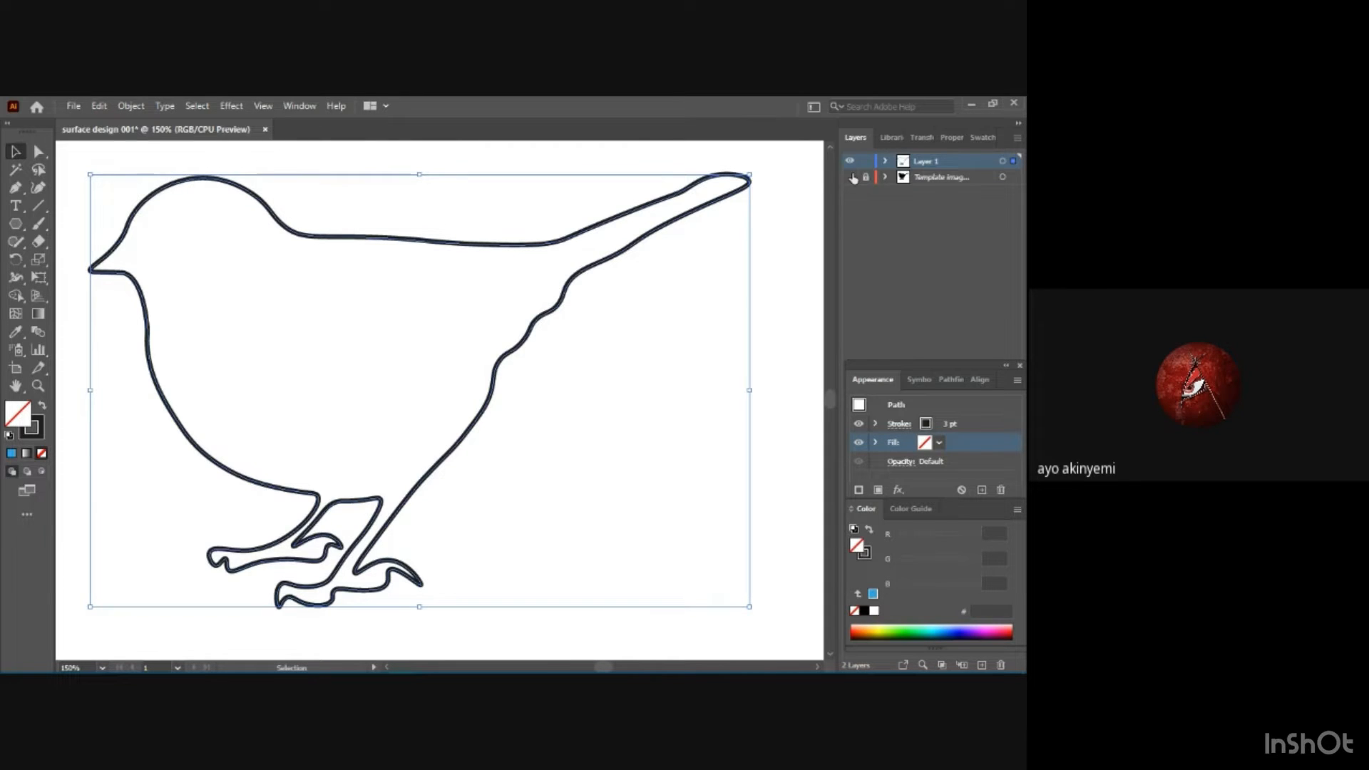
key("ctrl+minus")
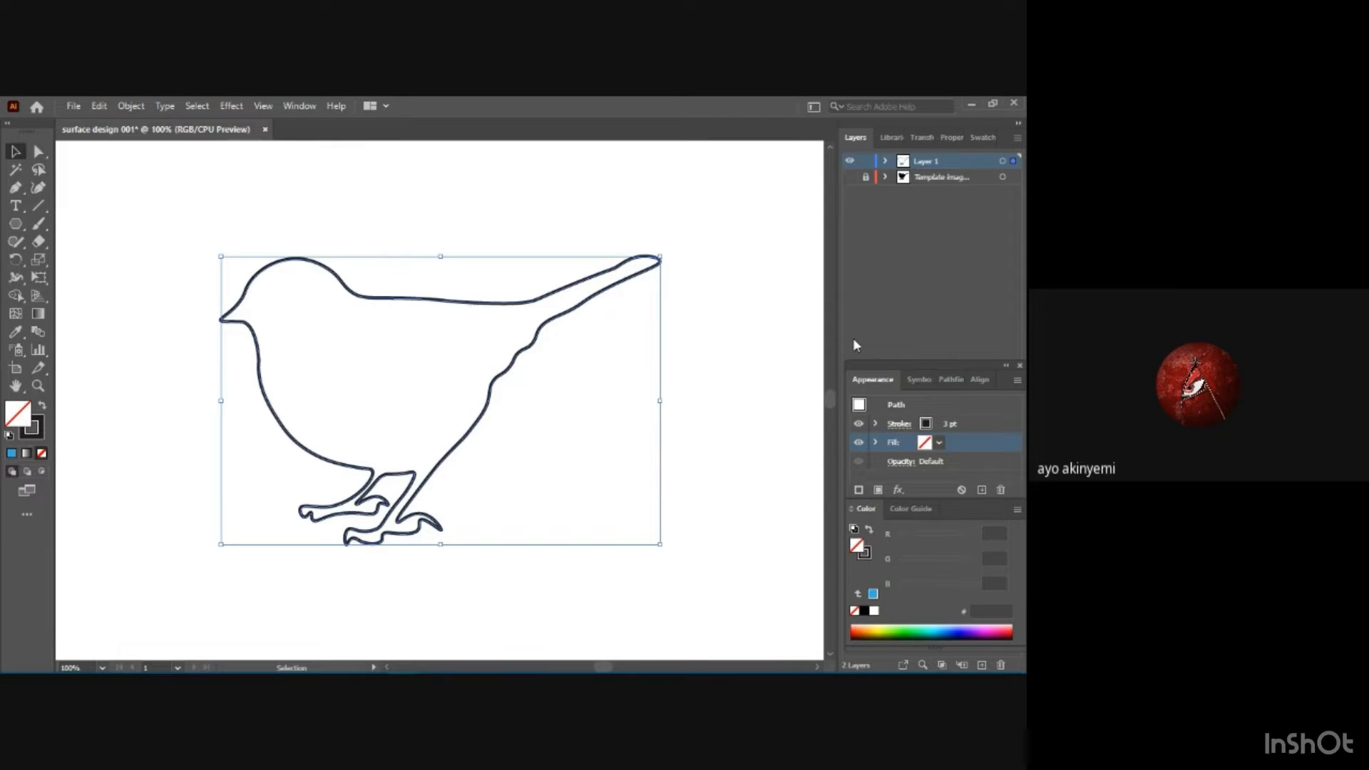
key("ctrl+minus")
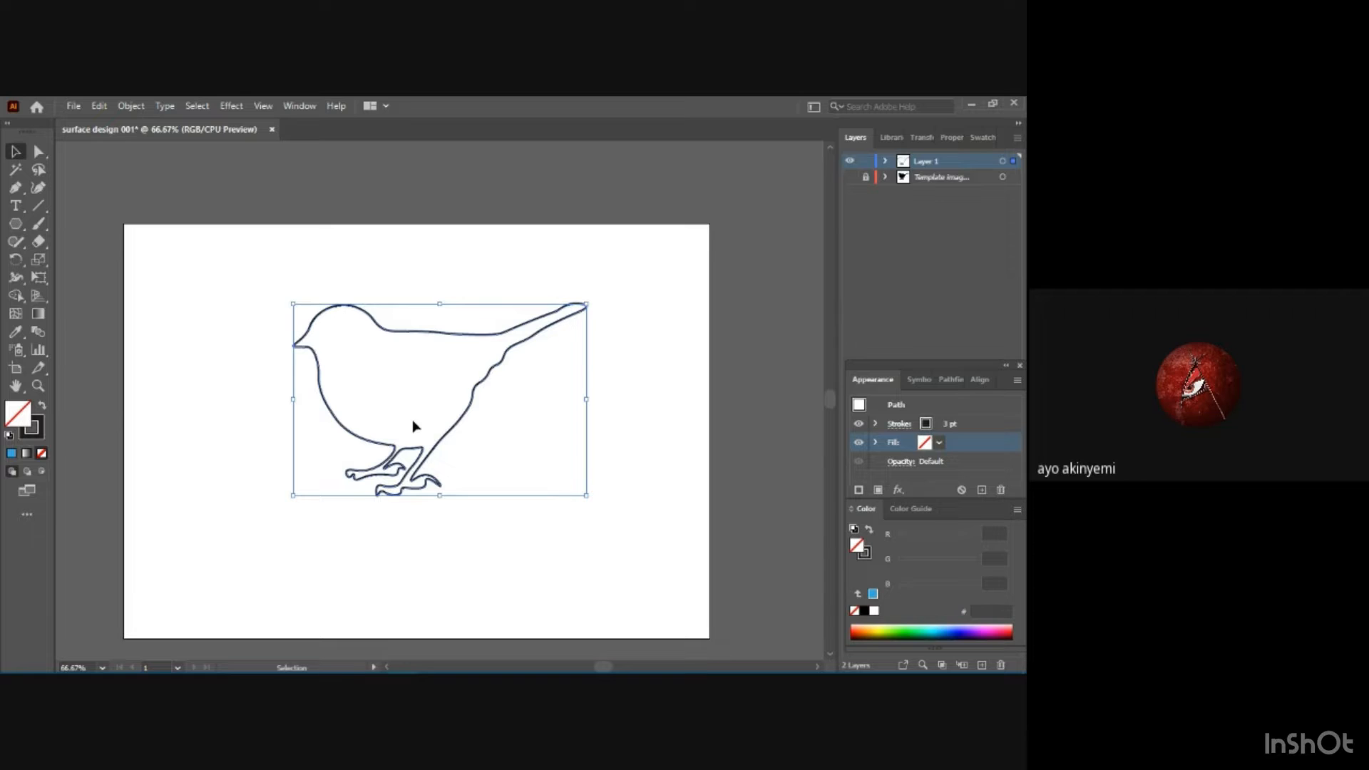
left_click(311, 614)
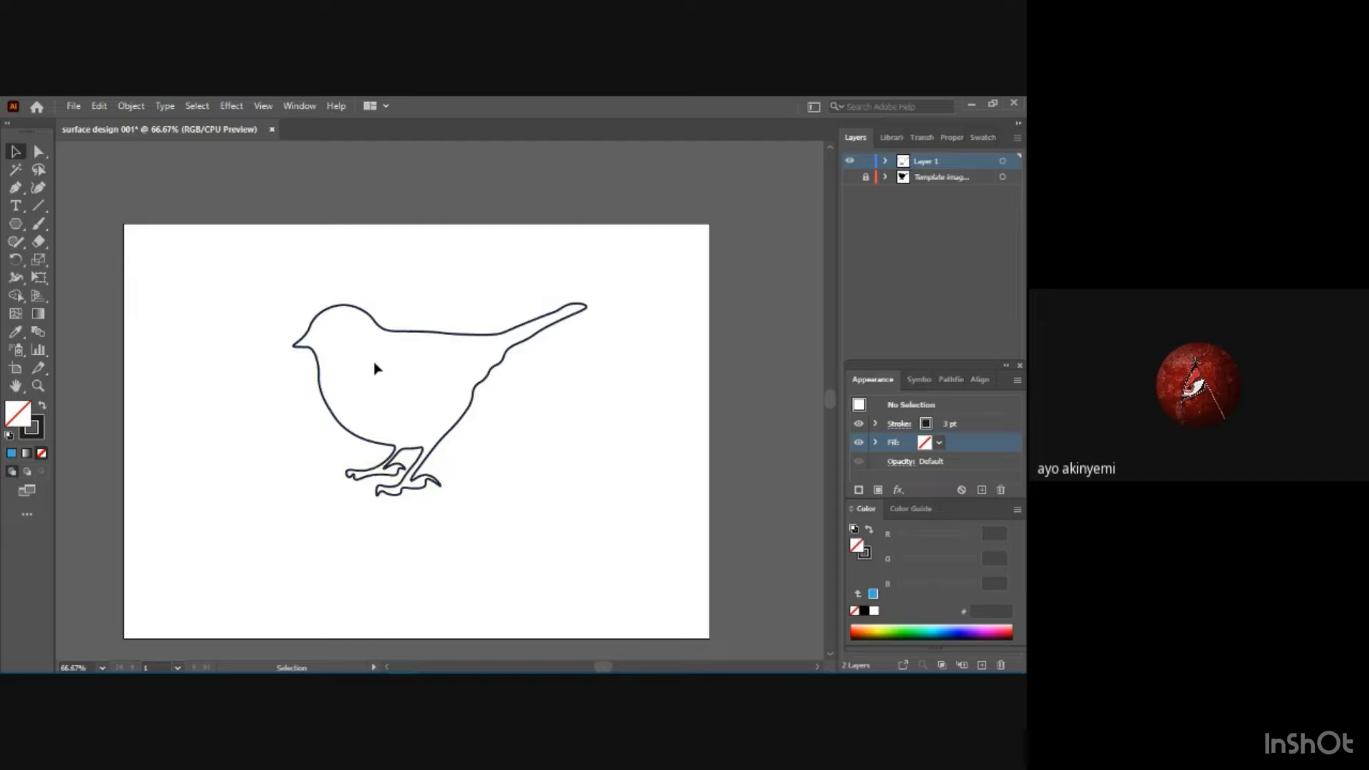
Compare the outline with the silhouette by showing the template layer briefly and hiding it again.
left_click(978, 139)
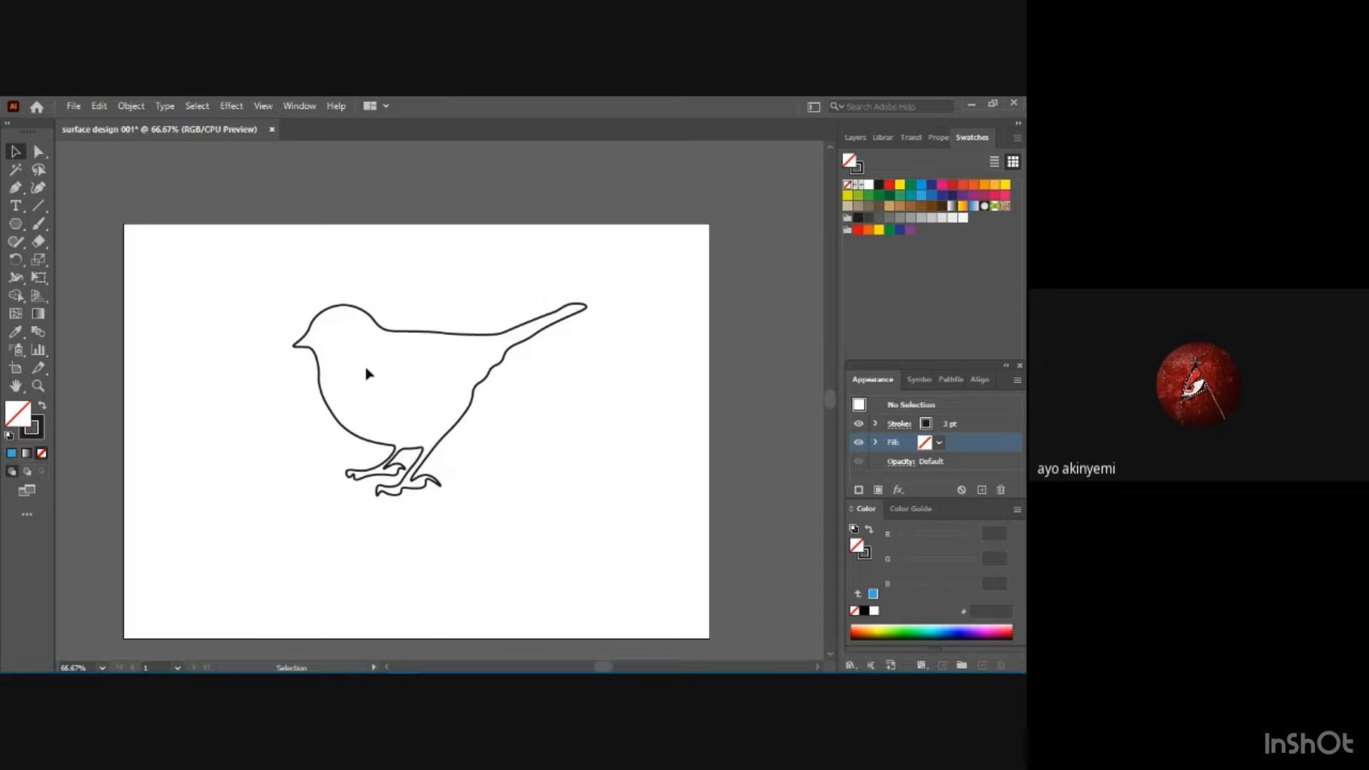
left_click(851, 137)
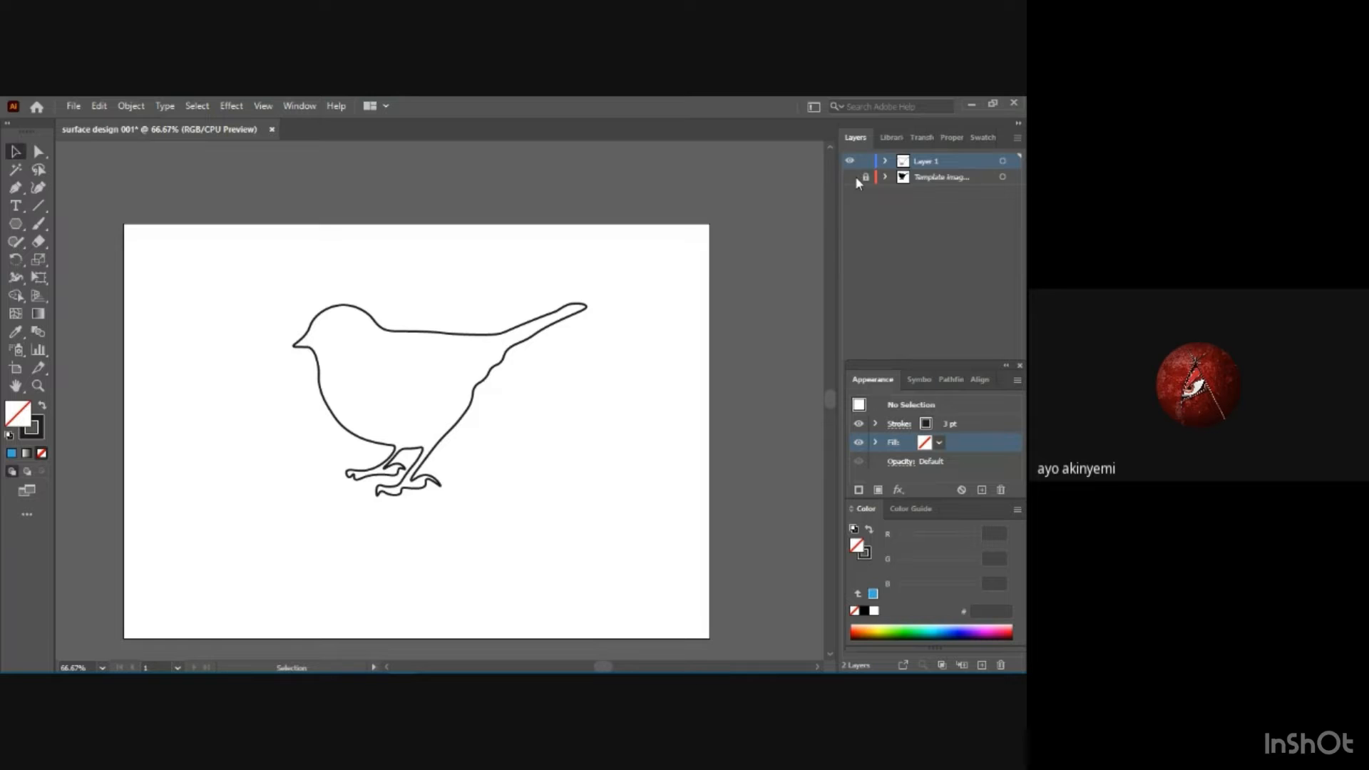
left_click(850, 178)
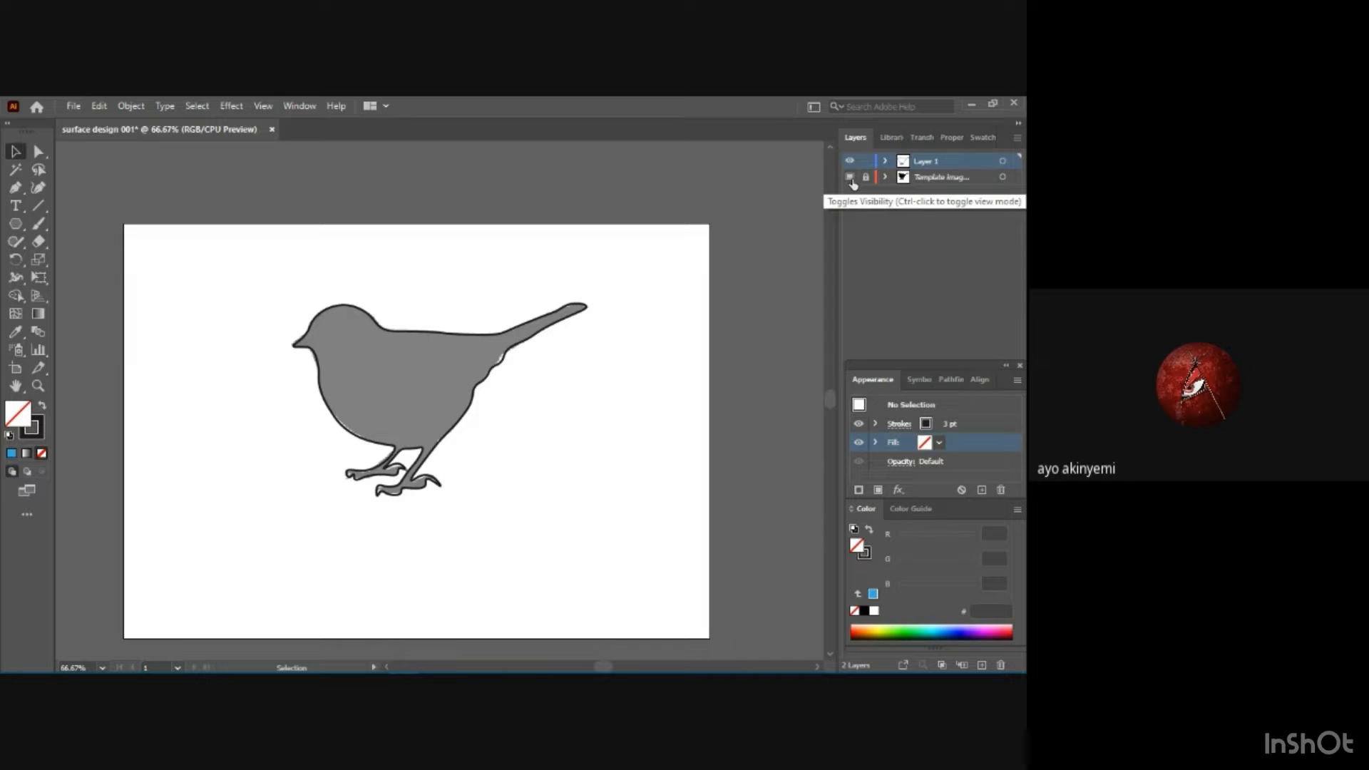
left_click(850, 178)
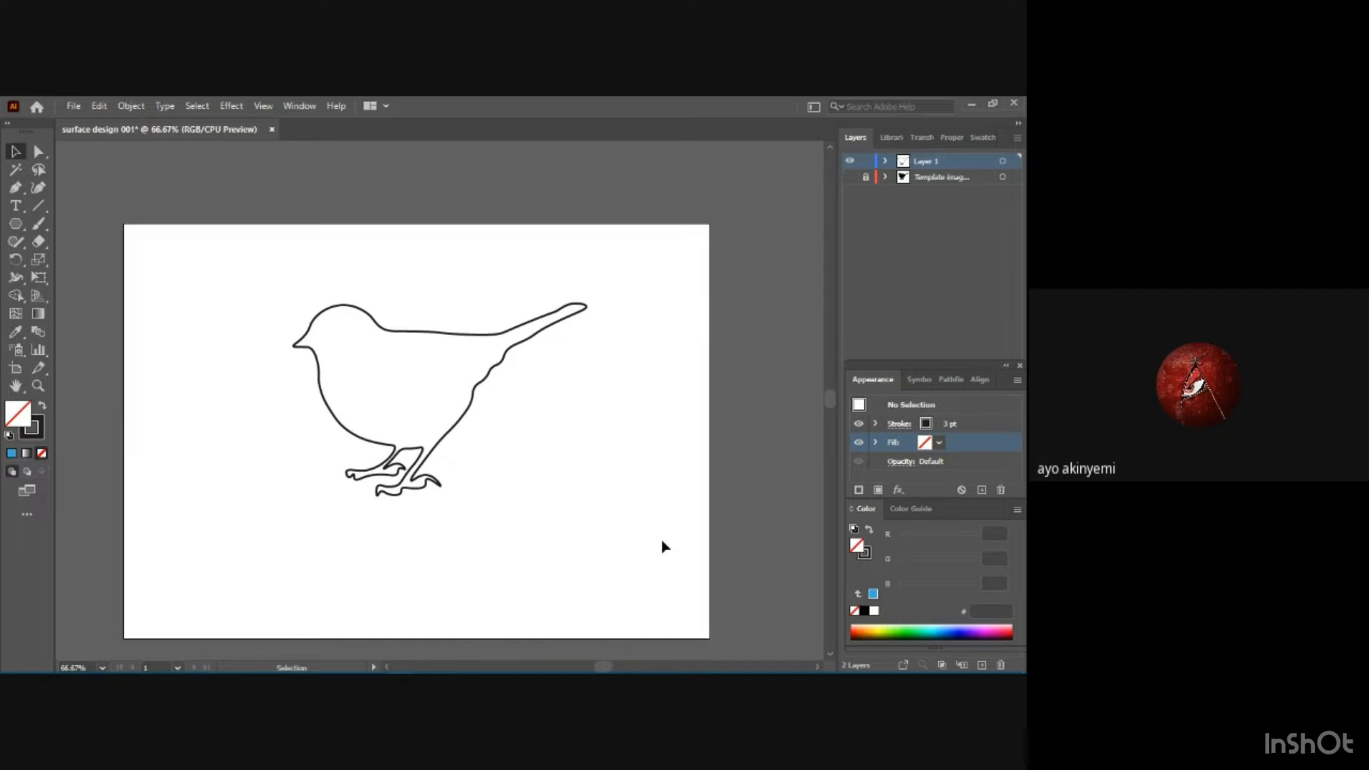
key("ctrl+minus")
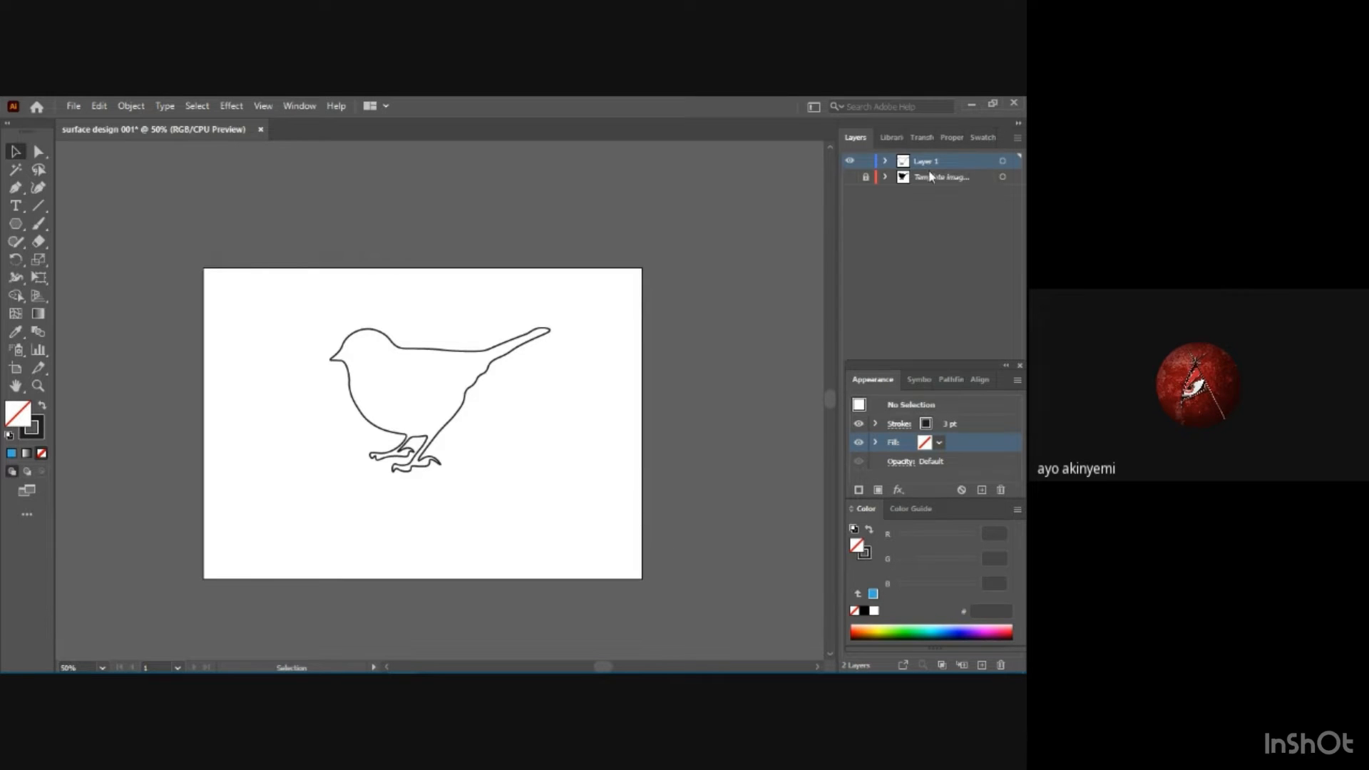
Try to move the bird outline into the swatches by grabbing its unfilled interior with the Selection and Direct Selection tools.
left_click(984, 137)
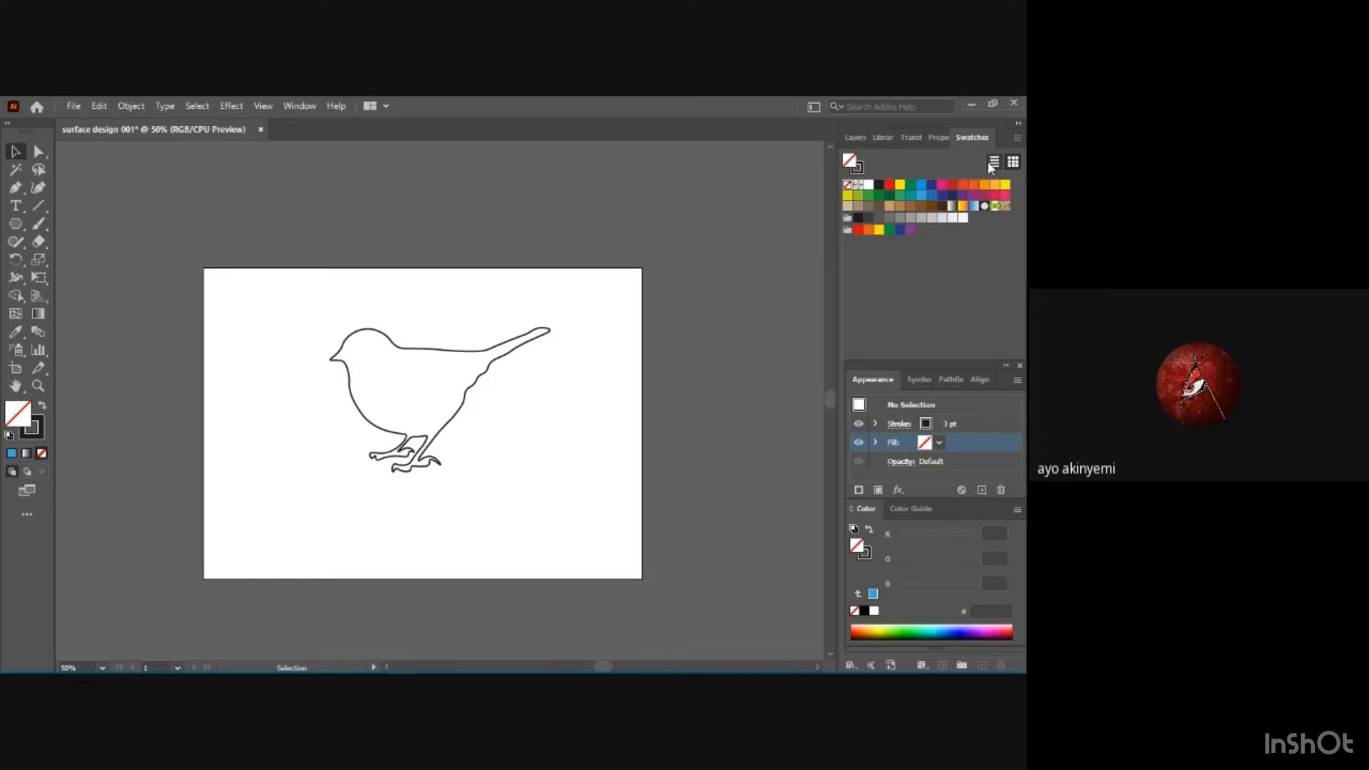
left_click_drag(437, 362, 449, 406)
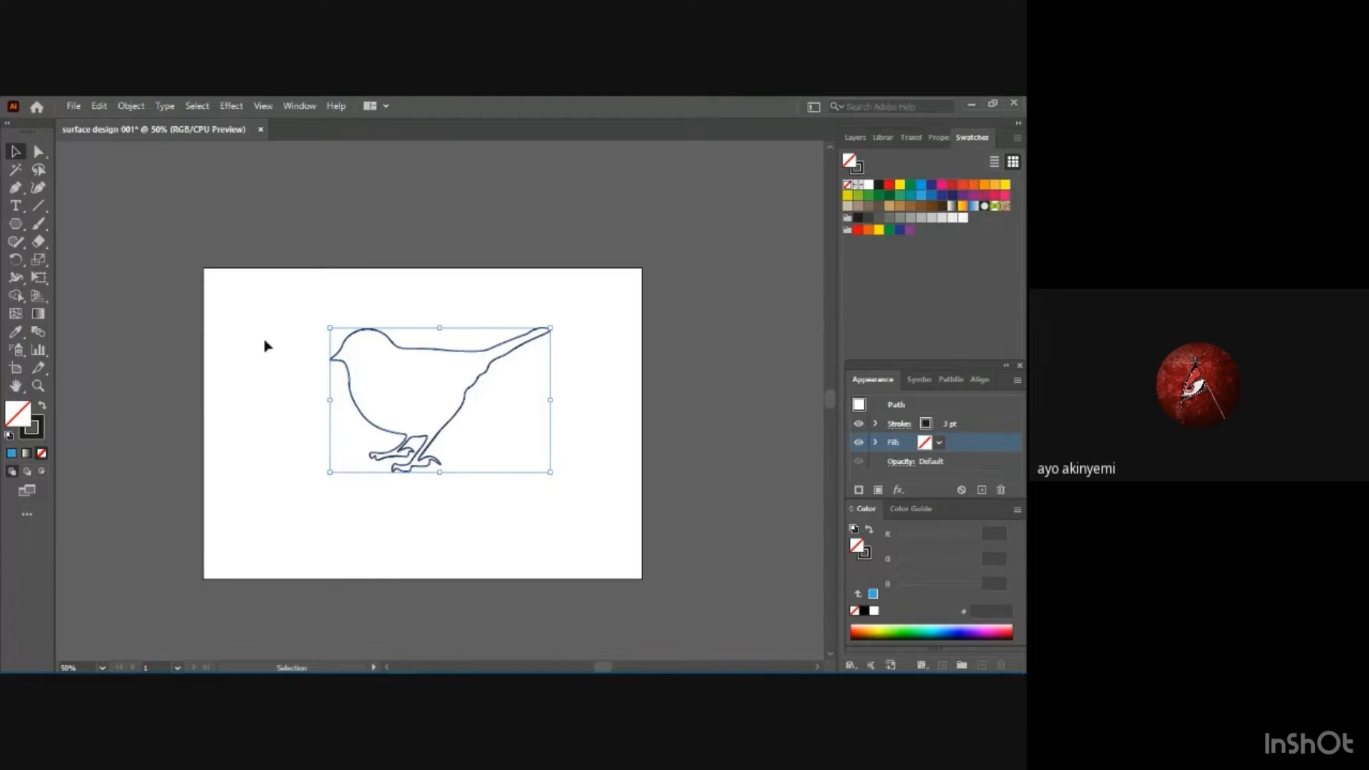
left_click_drag(373, 362, 477, 403)
left_click_drag(279, 306, 580, 490)
left_click_drag(377, 341, 777, 333)
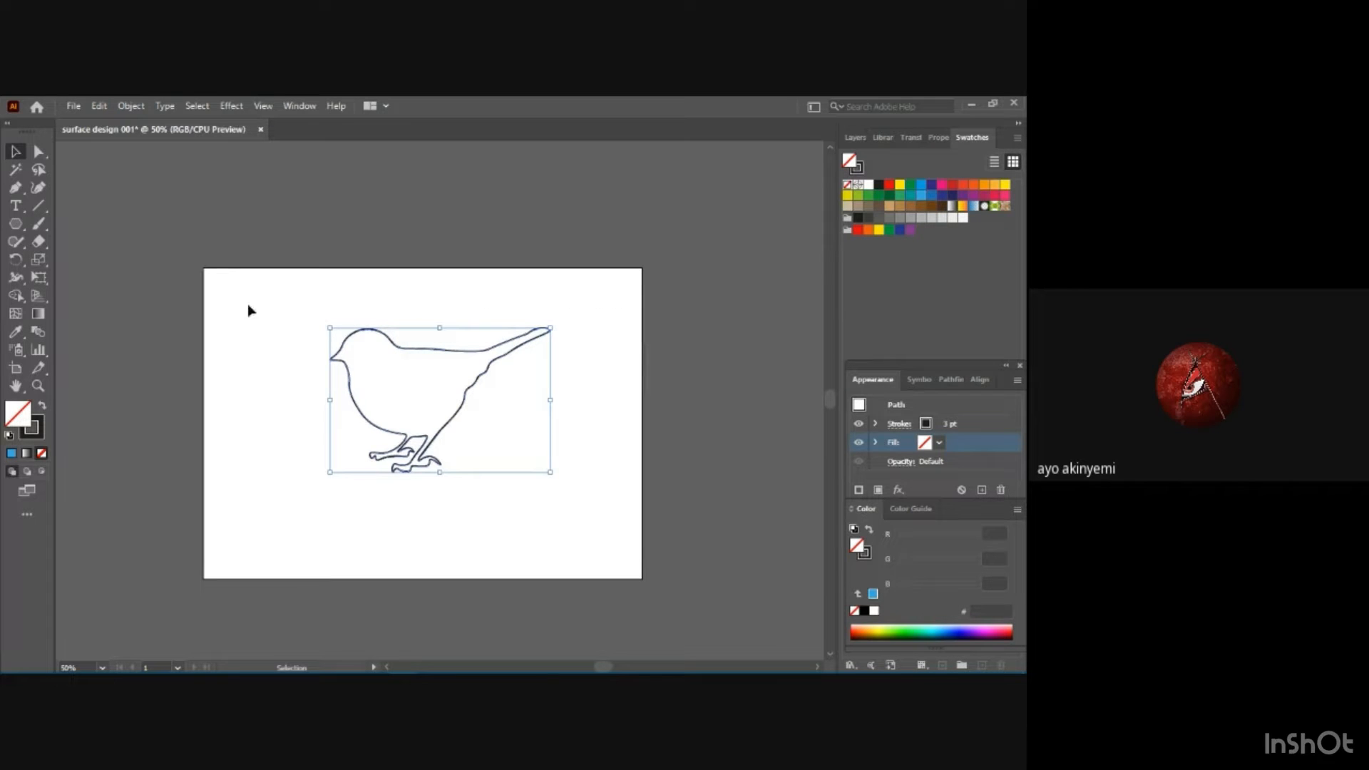
left_click(38, 188)
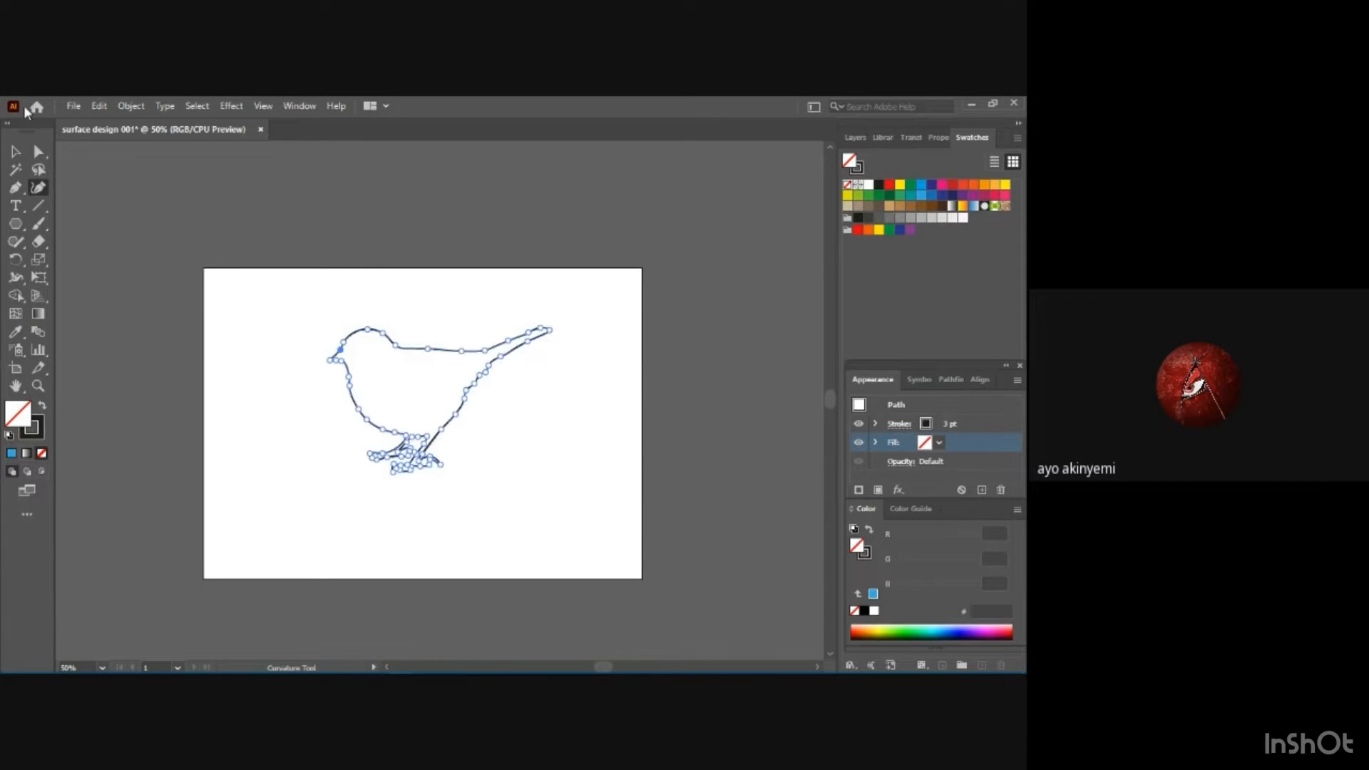
left_click(15, 152)
left_click(39, 152)
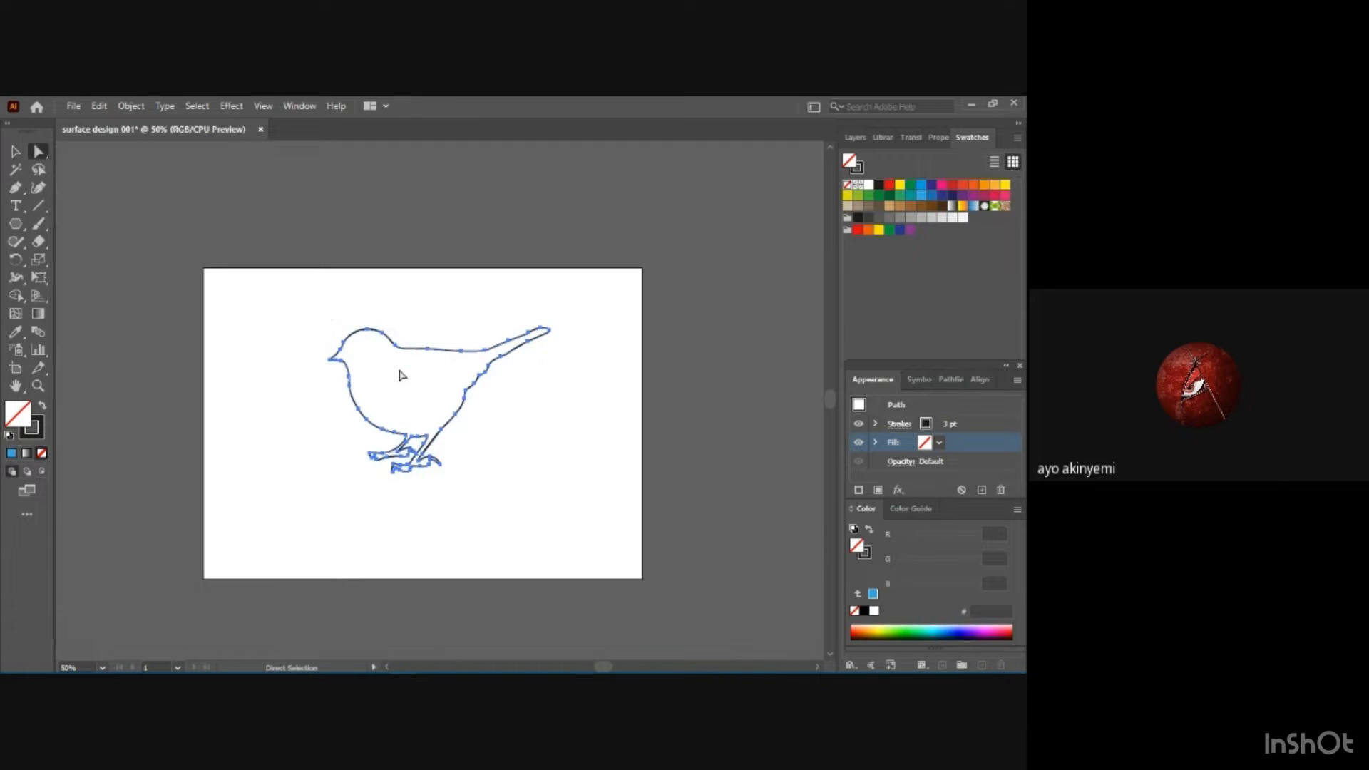
left_click_drag(398, 370, 625, 322)
left_click(856, 138)
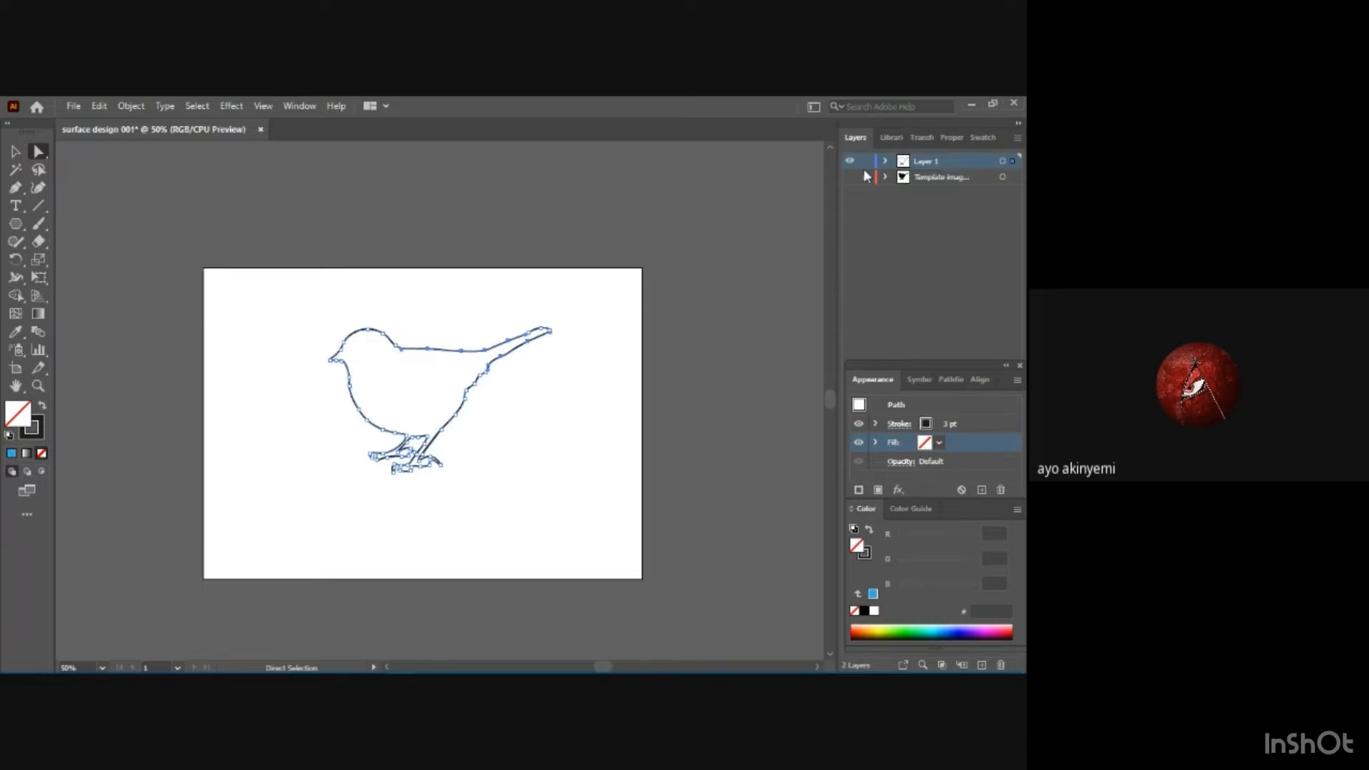
Select the whole bird outline by its path, shift it slightly left on the artboard, and add it to the swatches as a pattern.
left_click(15, 152)
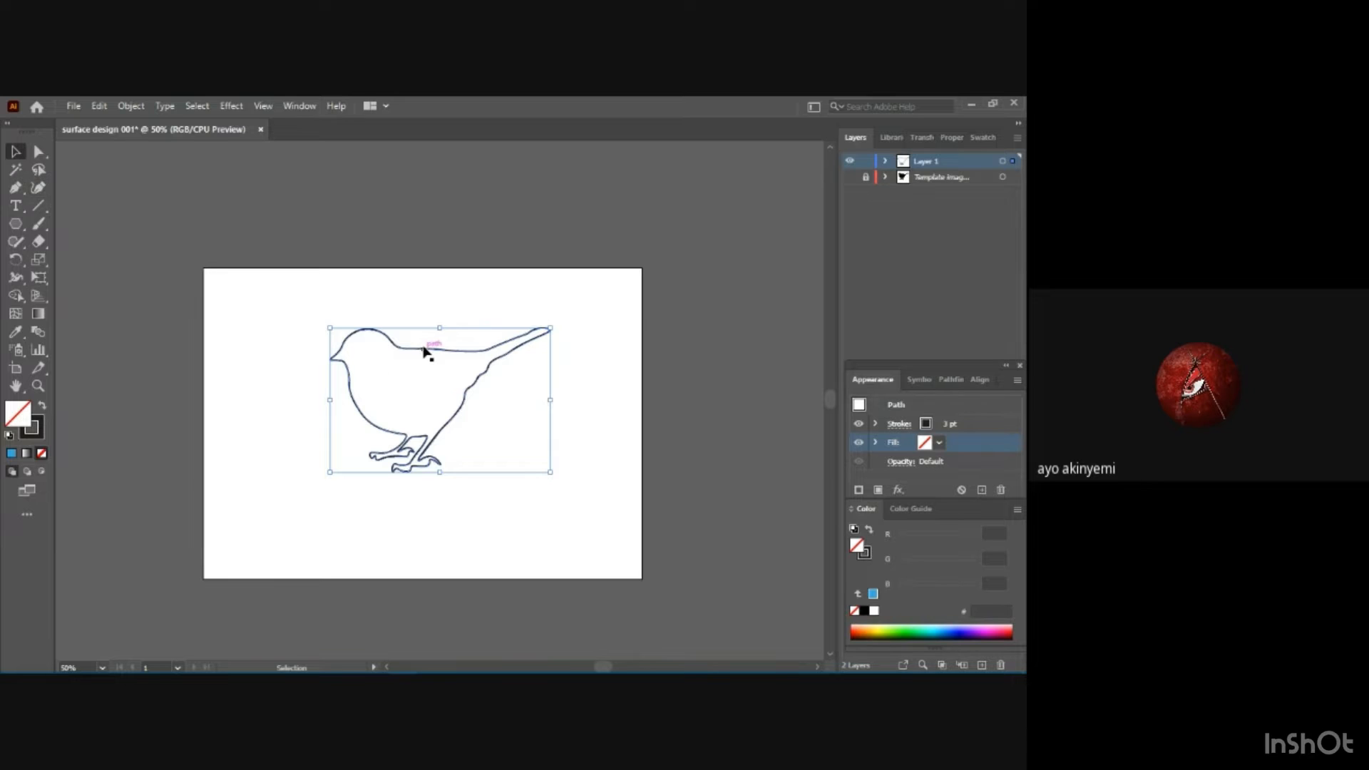
mouse_move(423, 355)
left_mouse_down()
mouse_move(742, 303)
mouse_move(820, 236)
mouse_move(774, 275)
mouse_move(230, 452)
mouse_move(388, 373)
mouse_move(345, 498)
mouse_move(266, 373)
mouse_move(383, 297)
mouse_move(437, 364)
mouse_move(407, 370)
mouse_move(426, 346)
mouse_move(435, 372)
mouse_move(413, 354)
left_mouse_up()
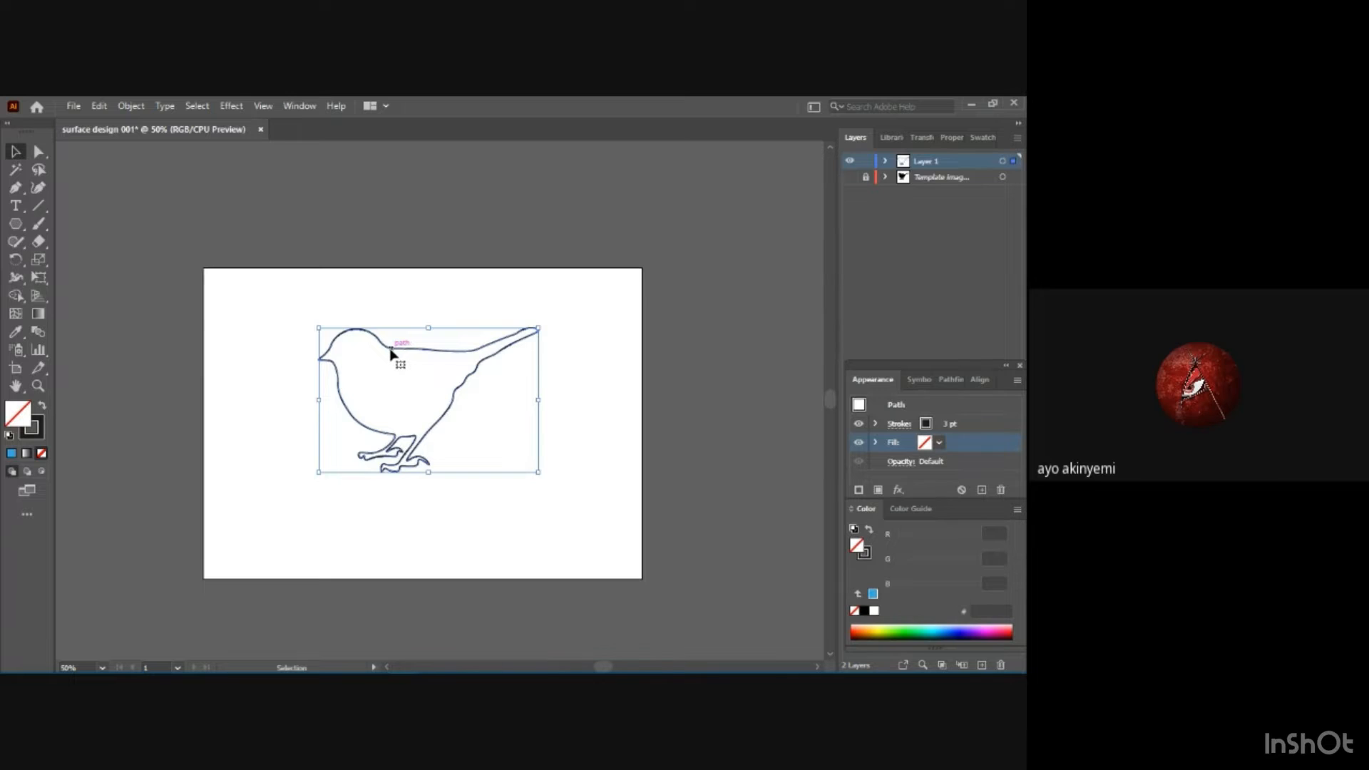
left_click(984, 138)
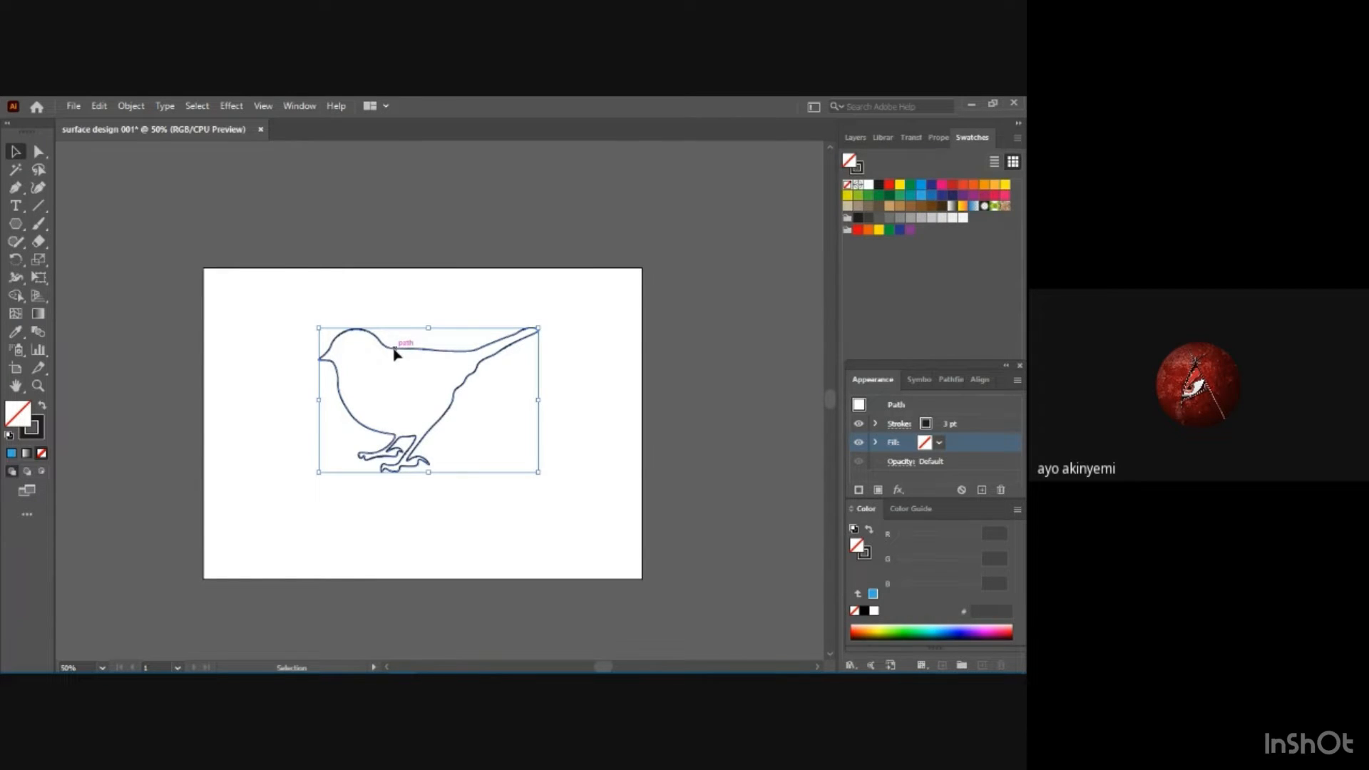
left_click_drag(395, 354, 974, 217)
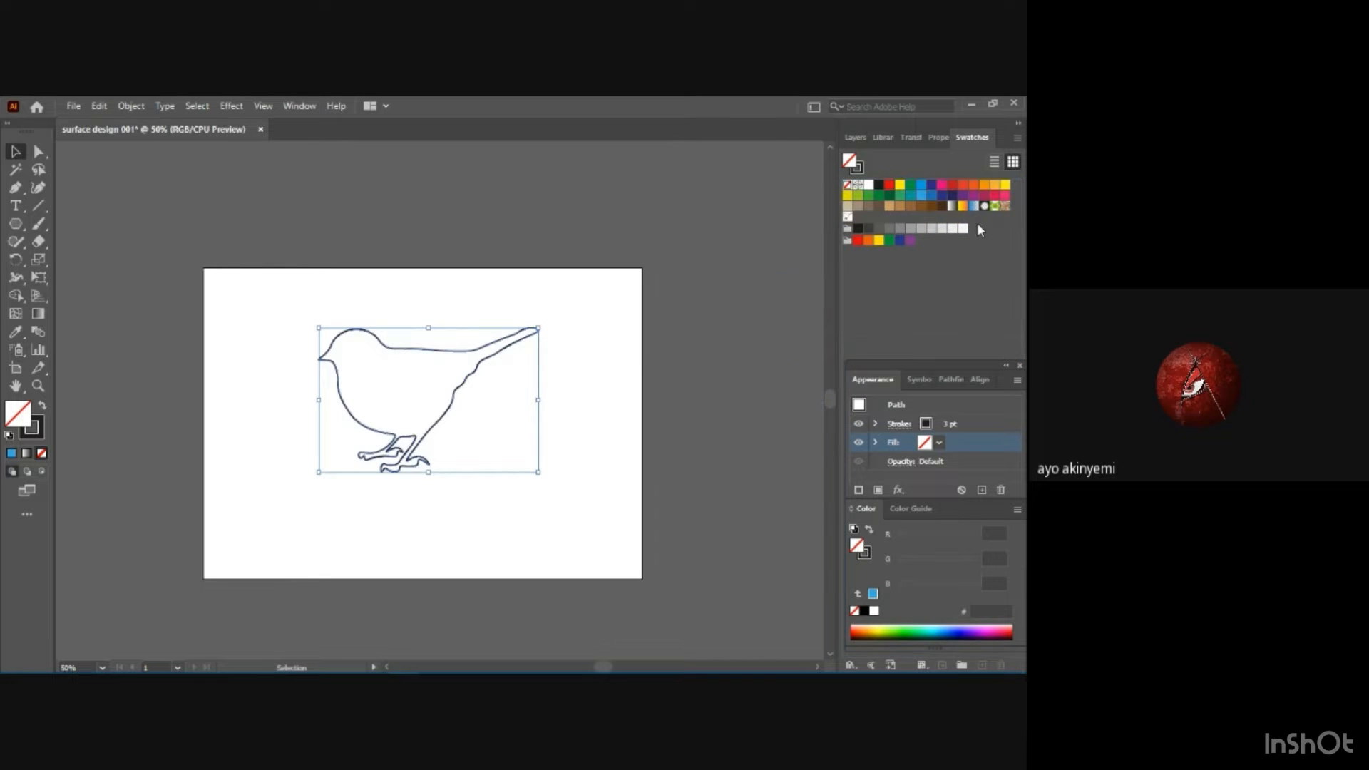
Open the new bird pattern swatch for editing and place the Pattern Options clear of the artwork.
double_click(848, 219)
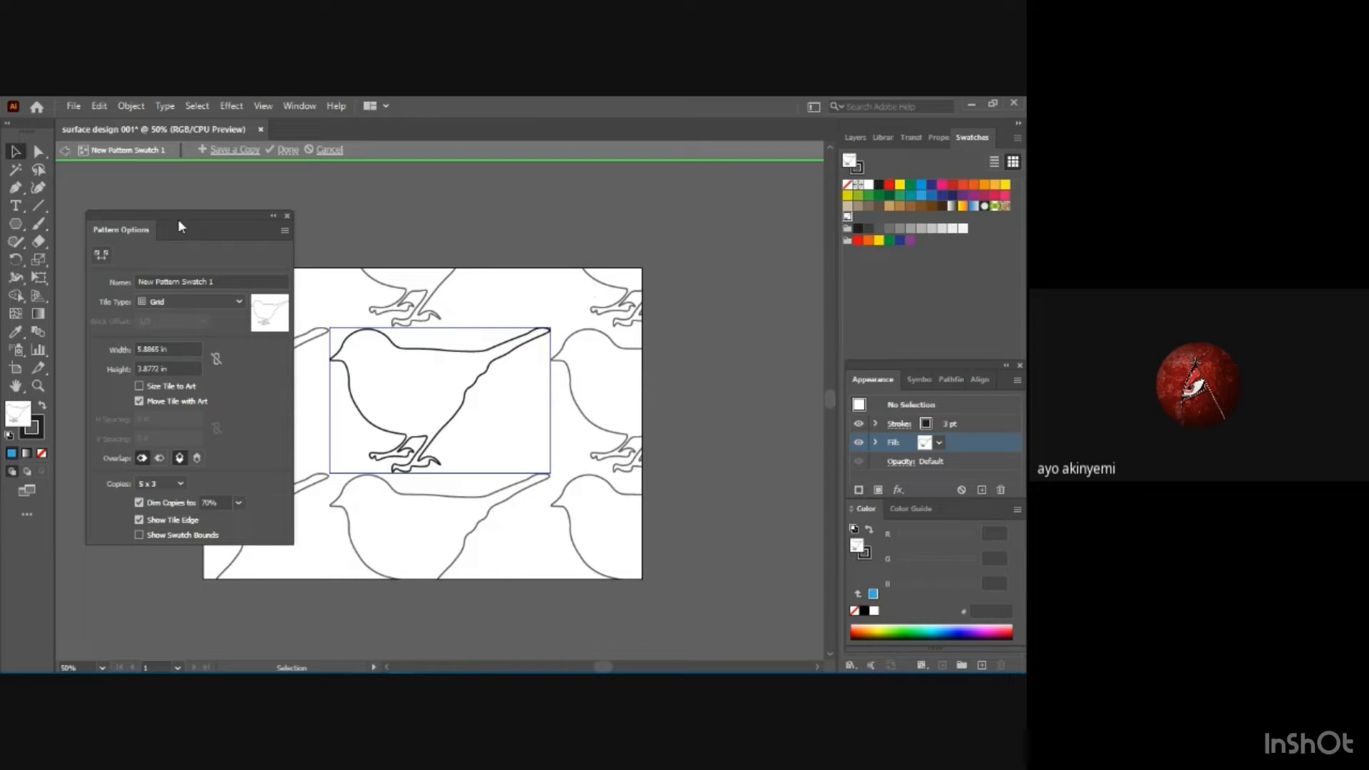
left_click_drag(180, 227, 804, 275)
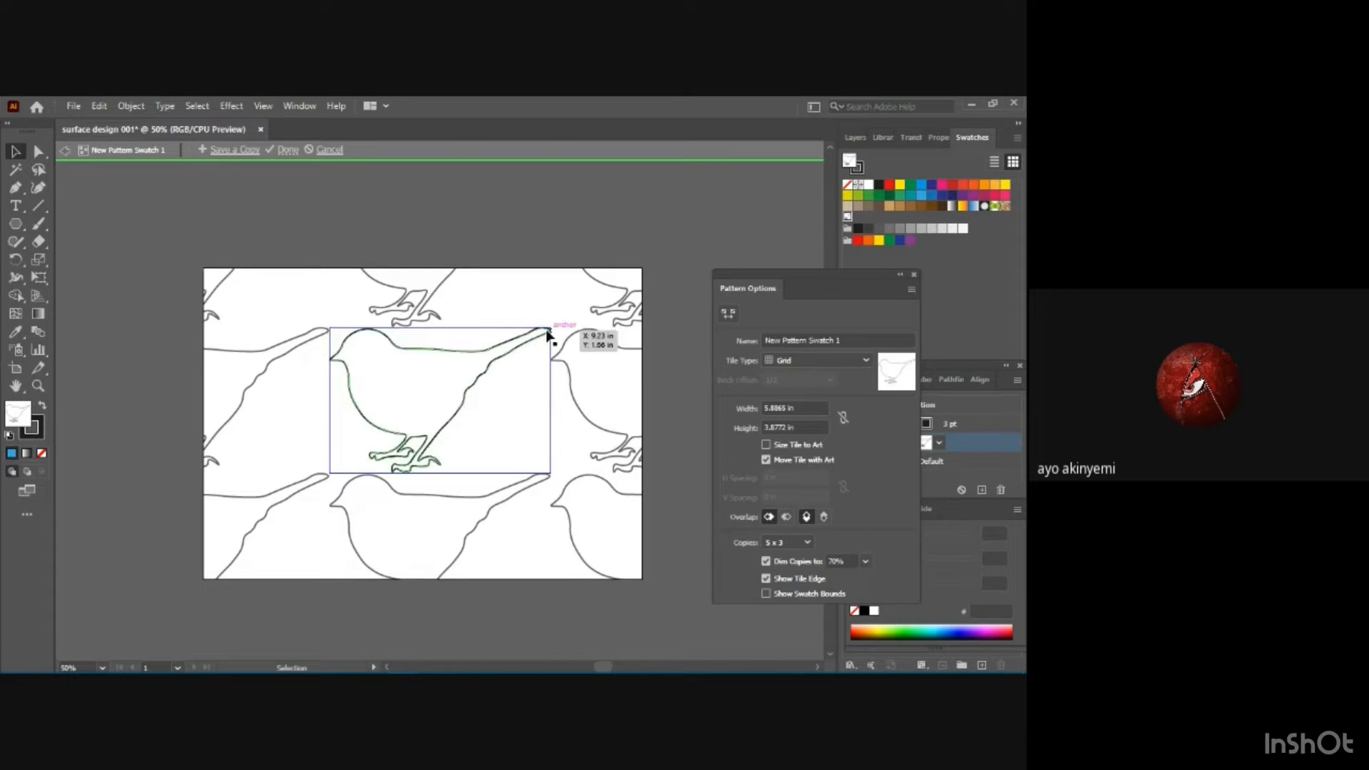
Try the Brick by Row, Brick by Column, Hex by Column and Hex by Row tile types, and return to Grid.
left_click(864, 361)
left_click(833, 394)
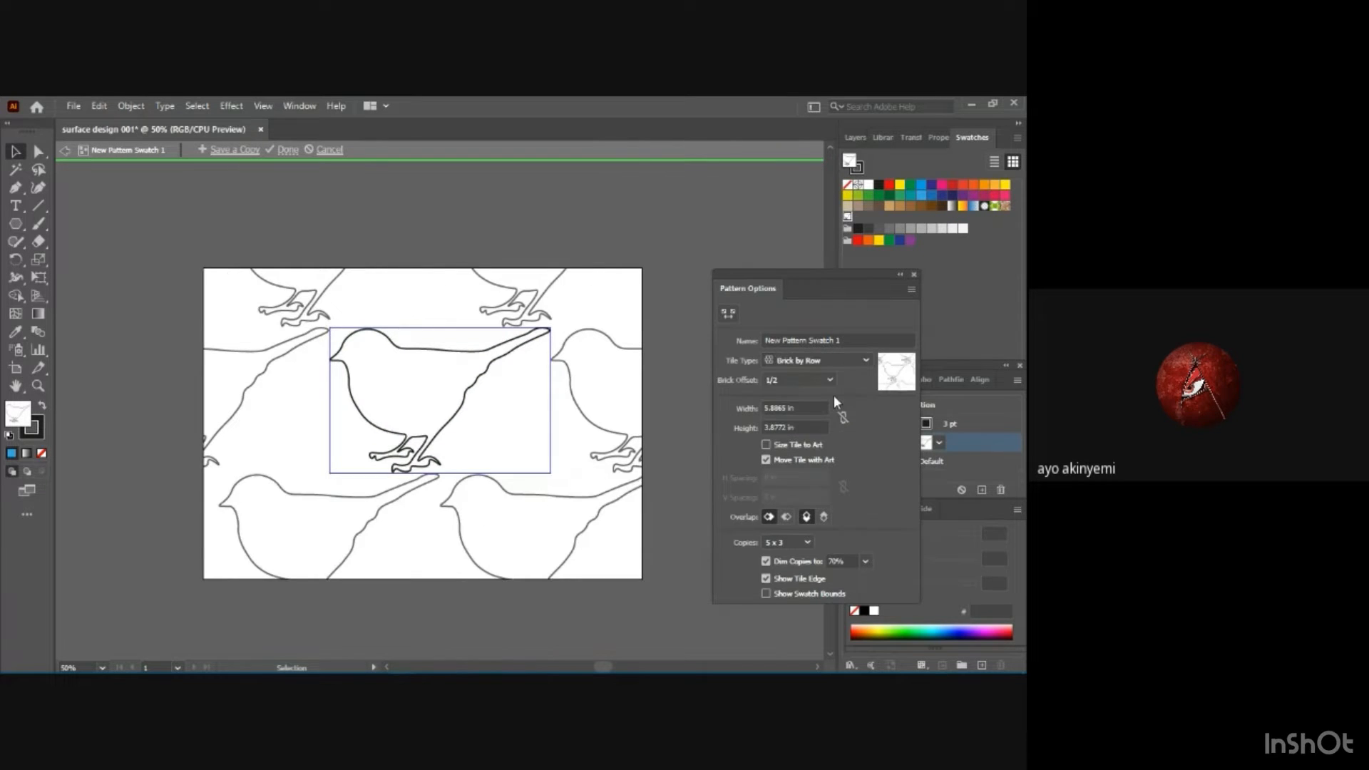
left_click(866, 361)
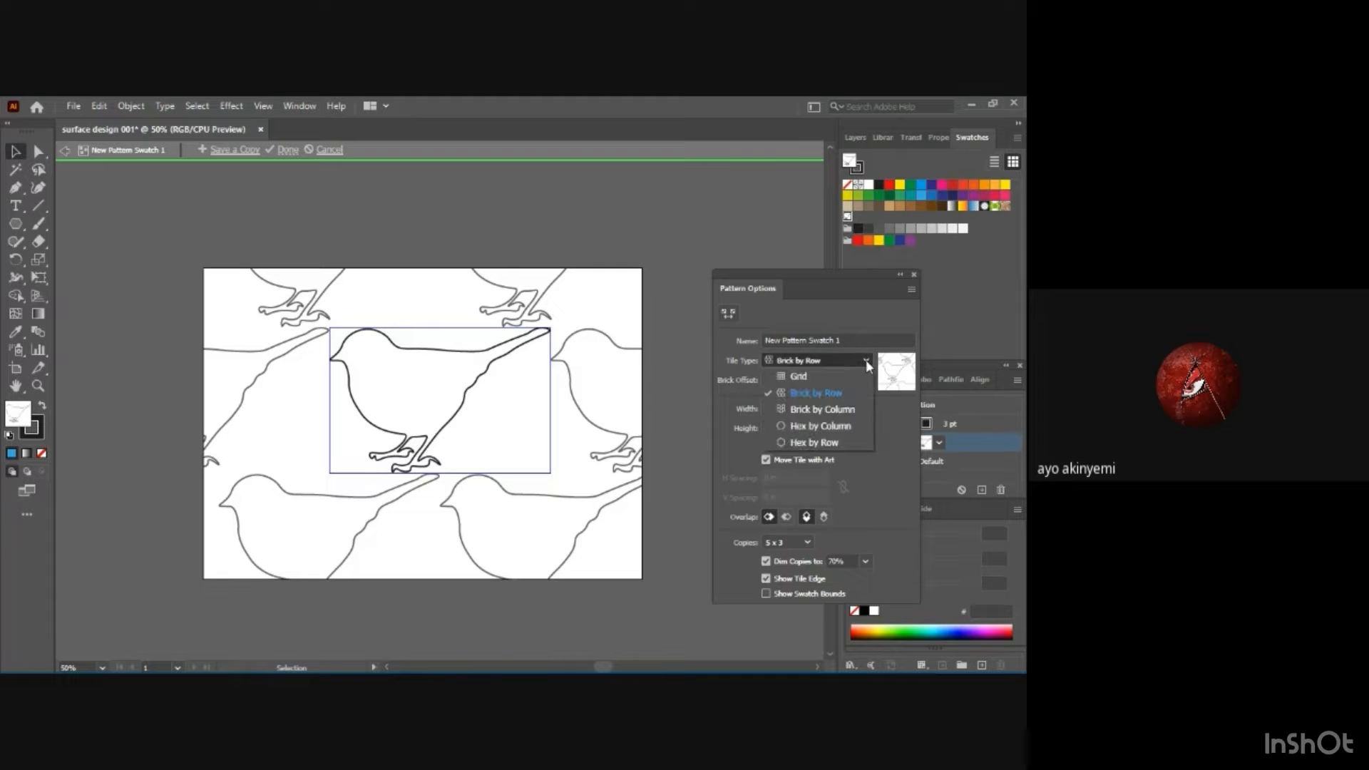
left_click(845, 409)
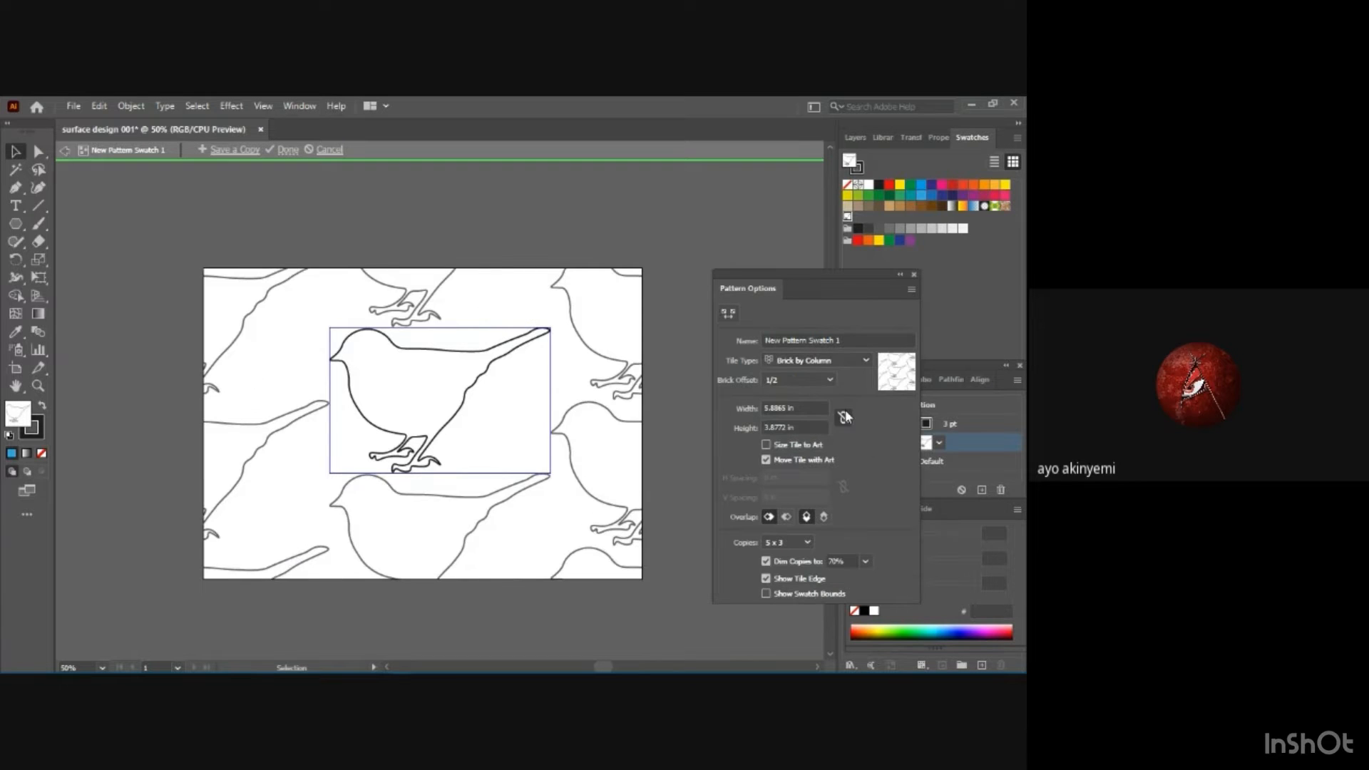
left_click(863, 360)
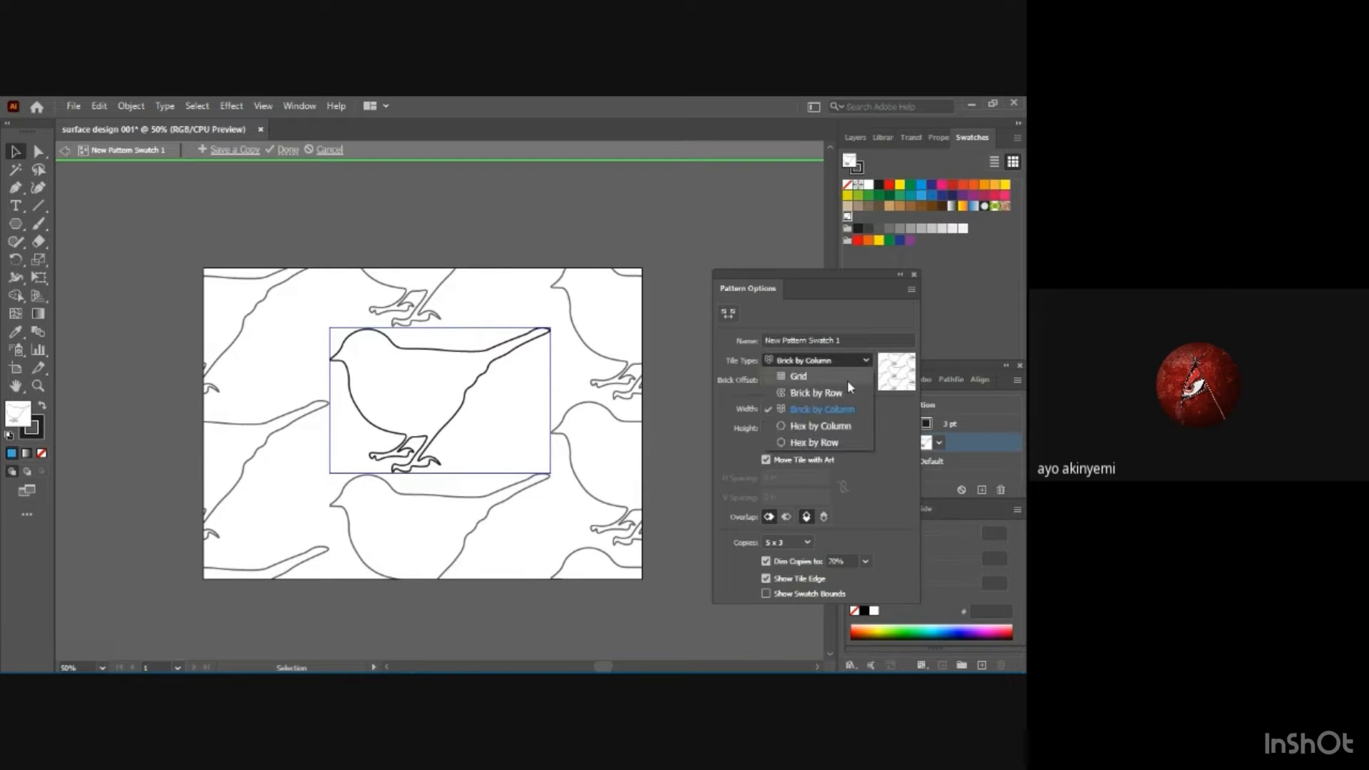
left_click(828, 426)
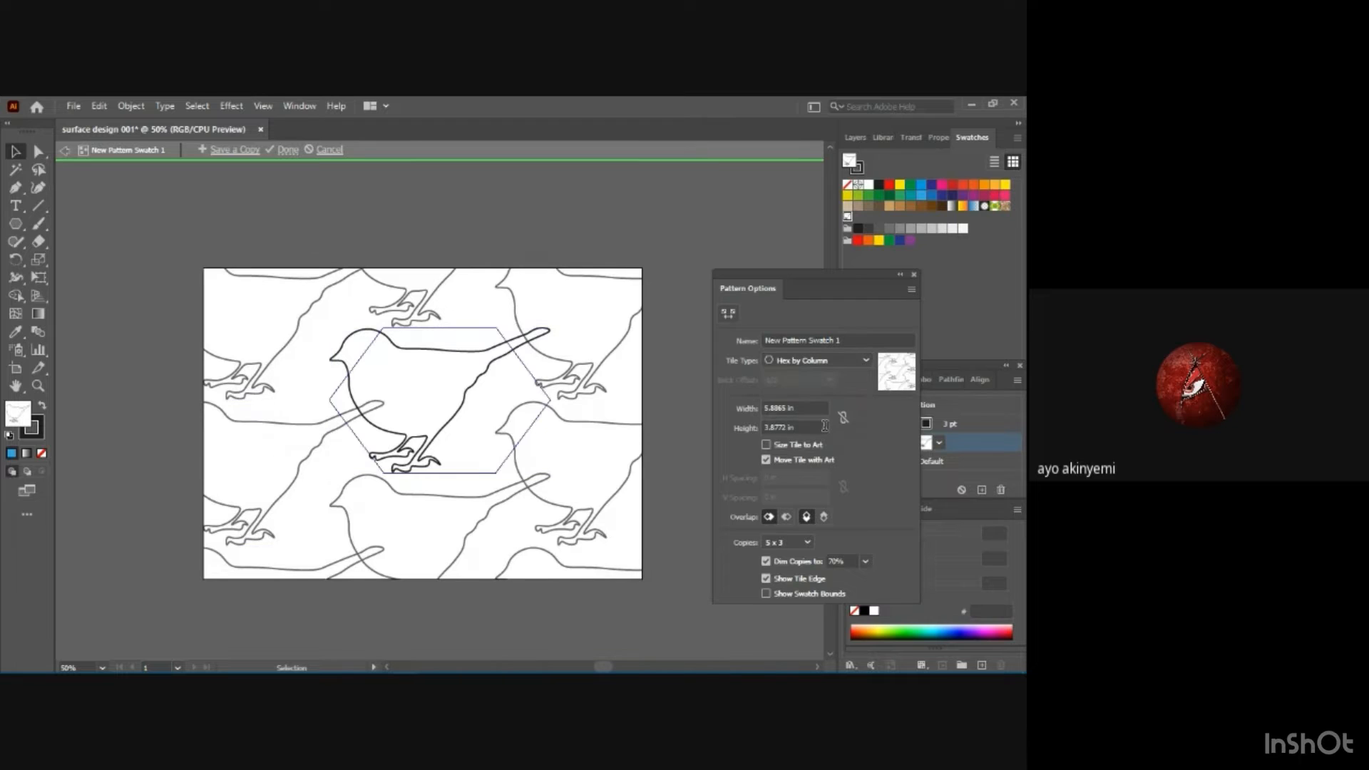
left_click(862, 359)
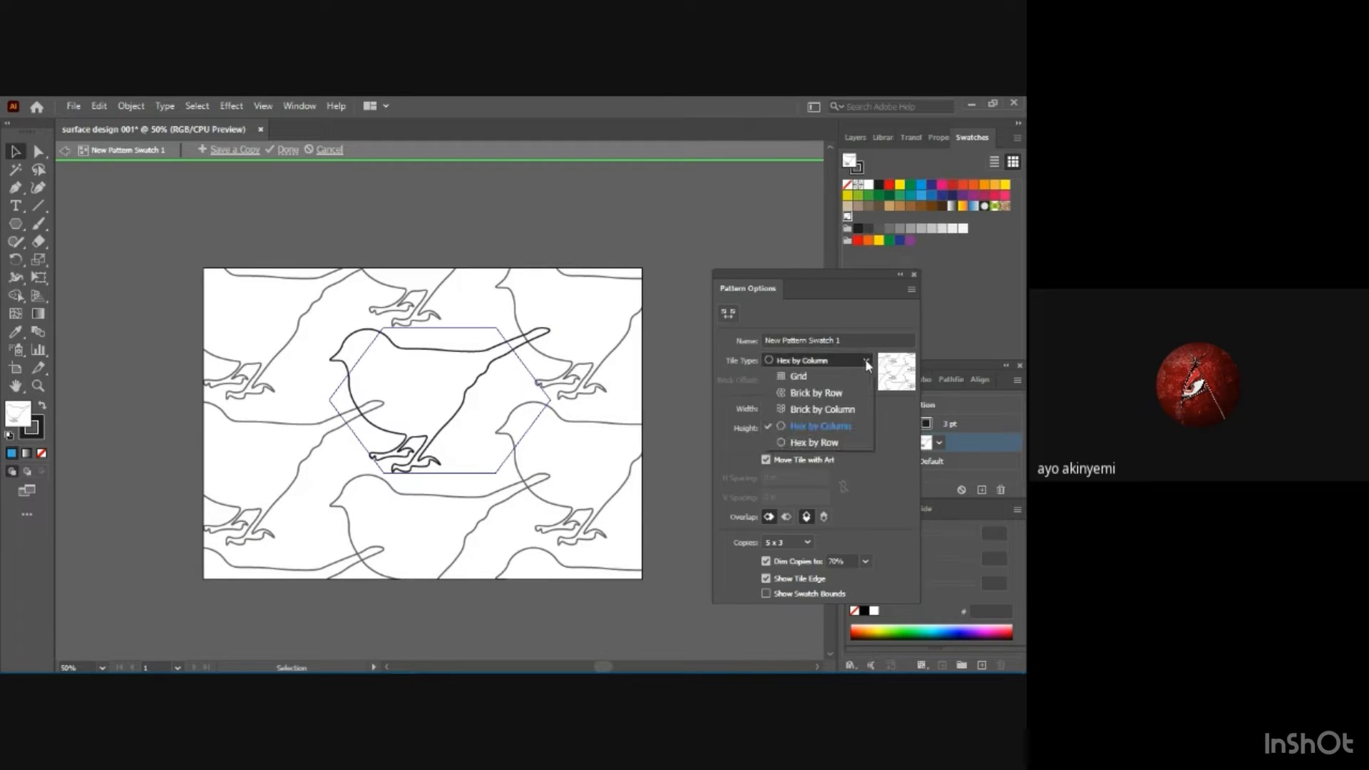
left_click(839, 443)
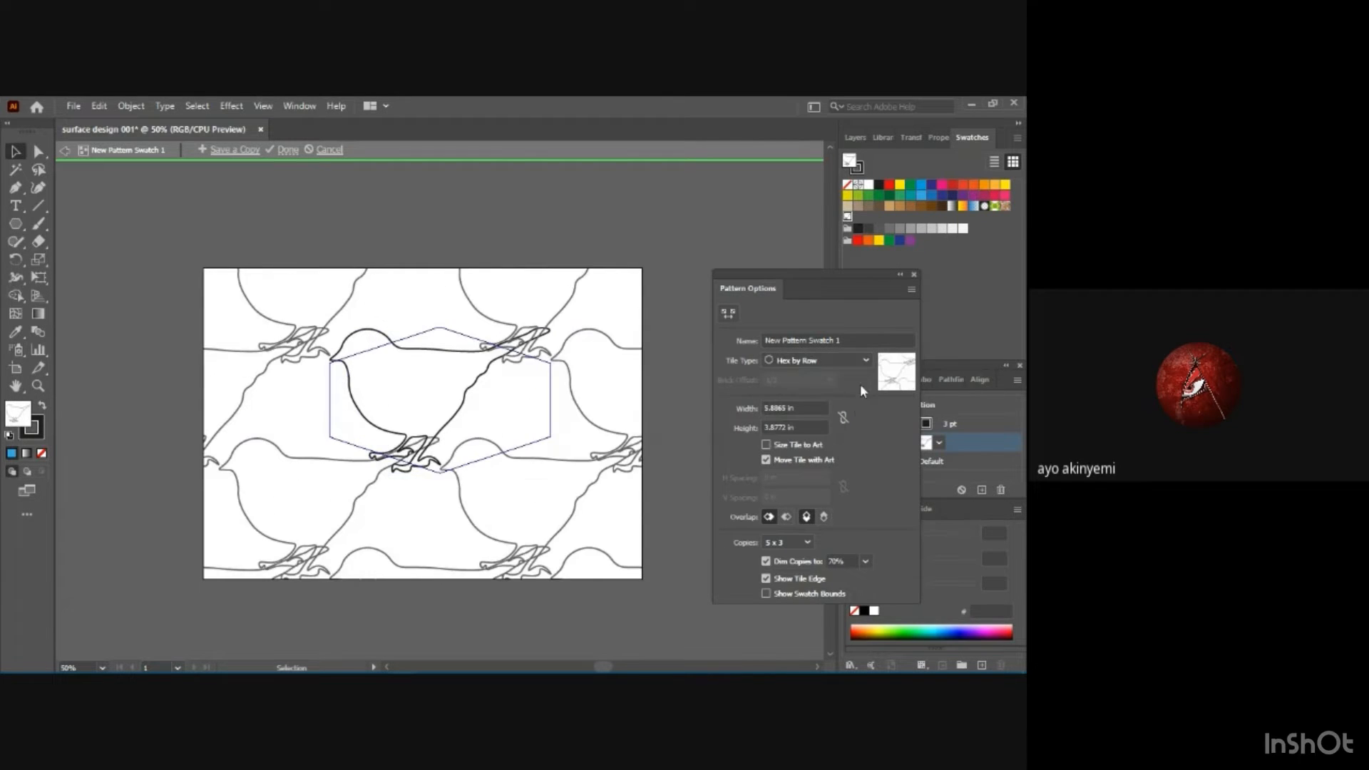
left_click(867, 358)
left_click(840, 377)
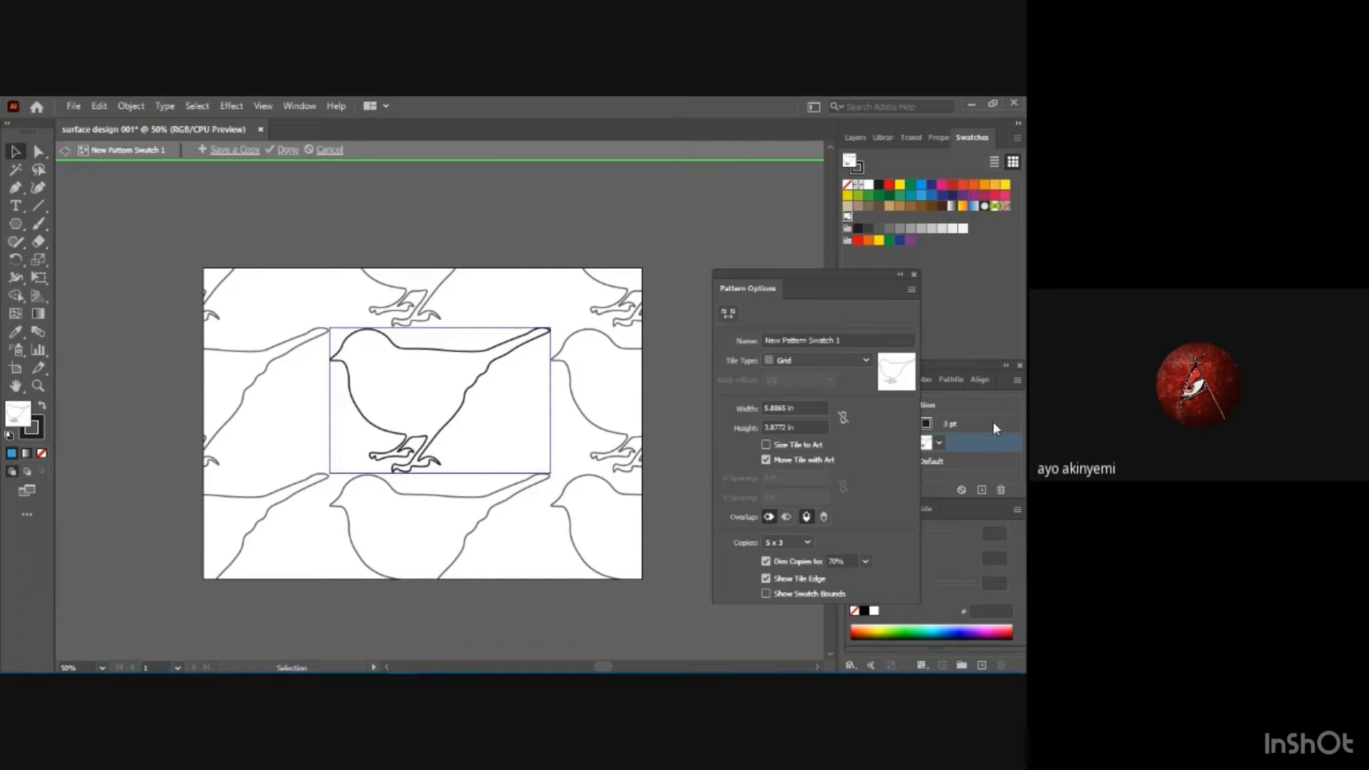
Move the Pattern Options aside and set the fill colour to green 3AAA35 with no artwork selected.
left_click_drag(849, 272, 817, 246)
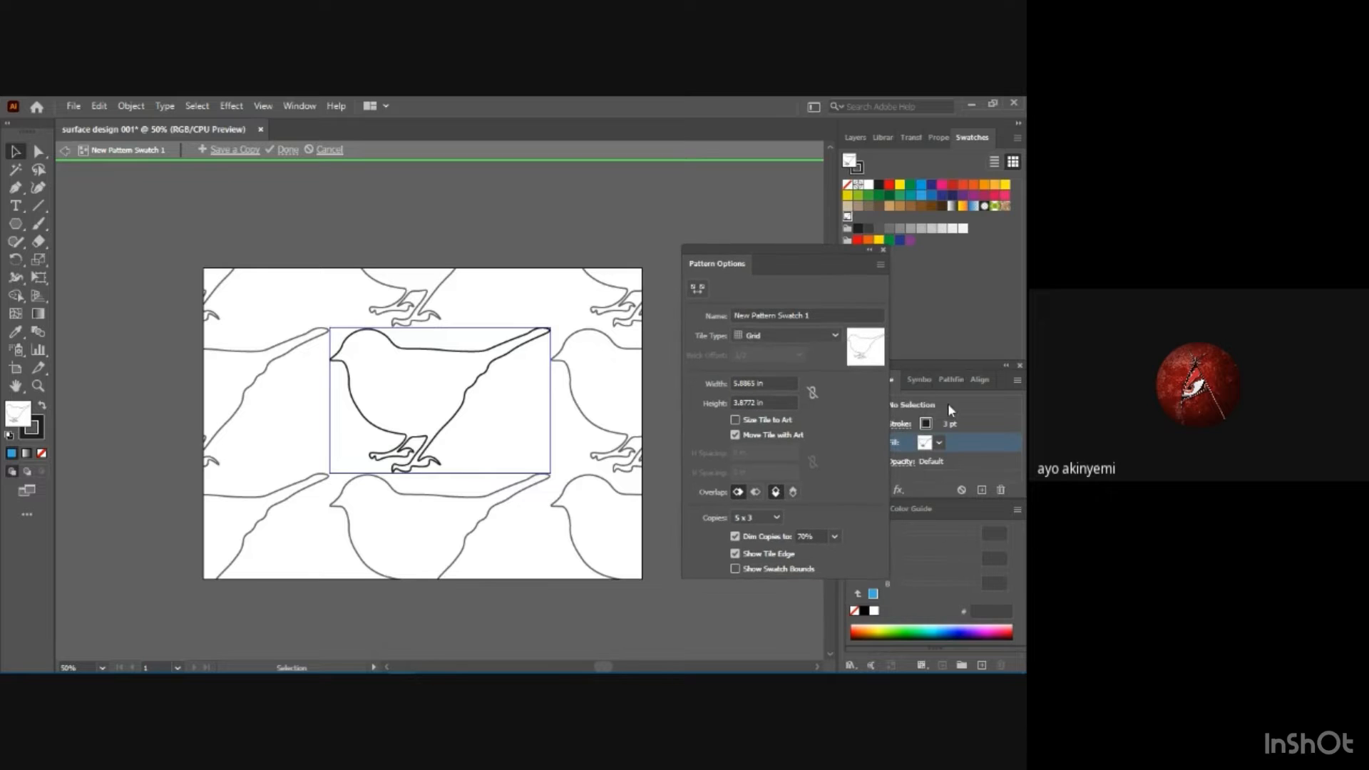
left_click(940, 443)
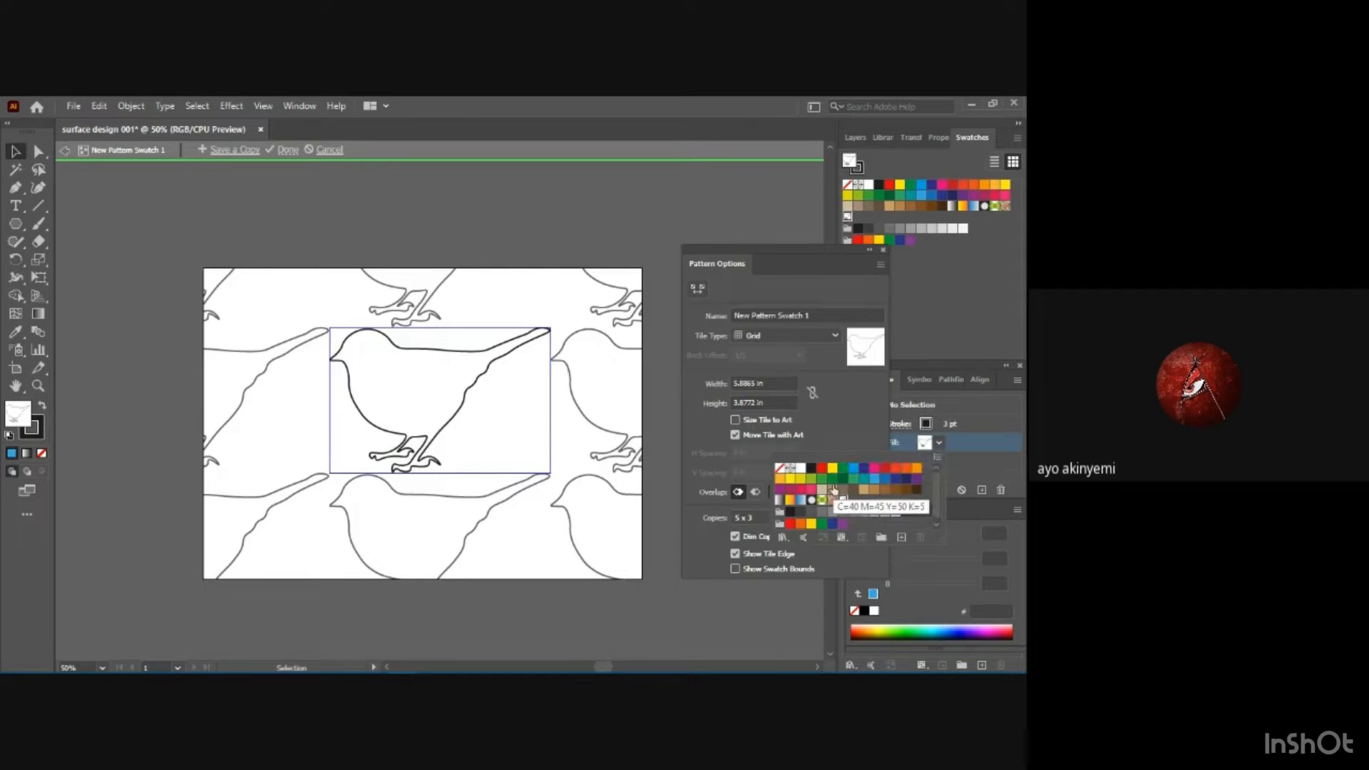
left_click(824, 482)
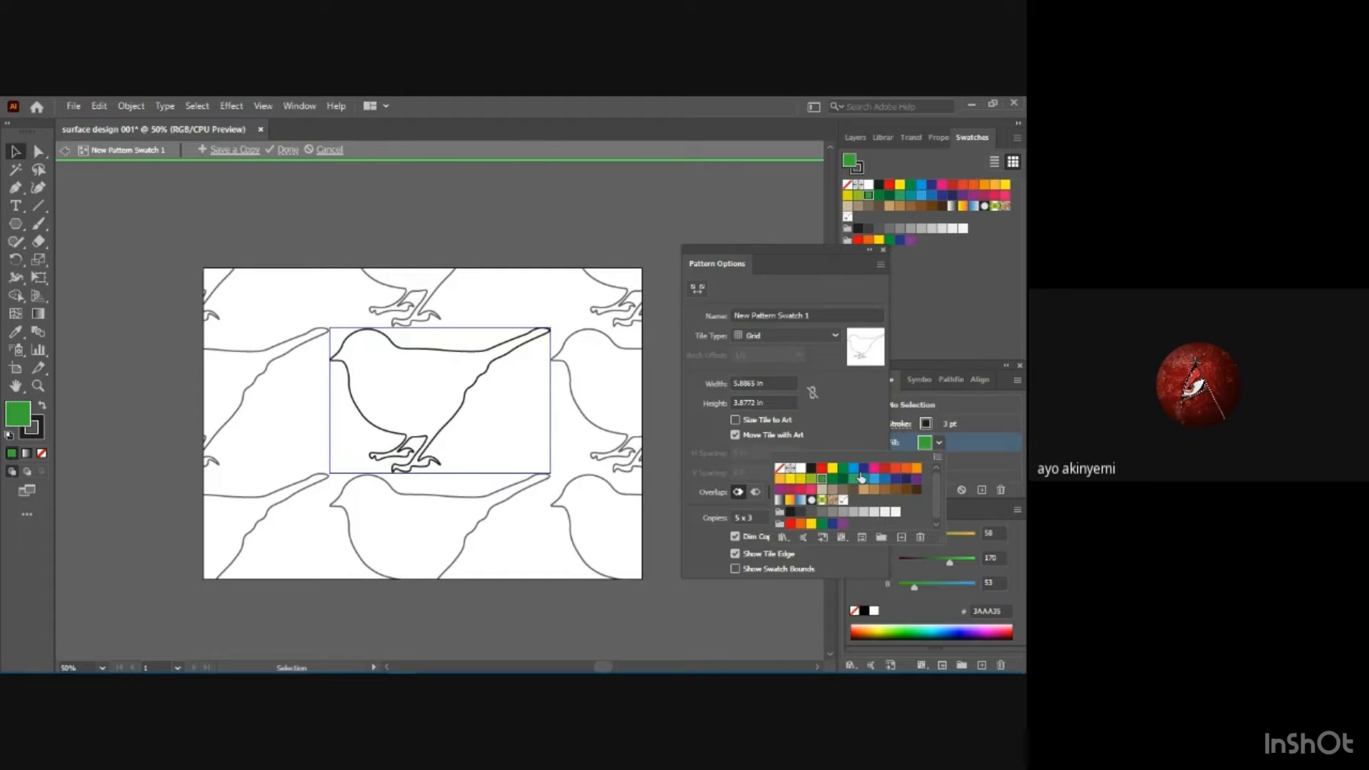
Rename the bird pattern as "bird motif" in the Pattern Options.
left_click(819, 315)
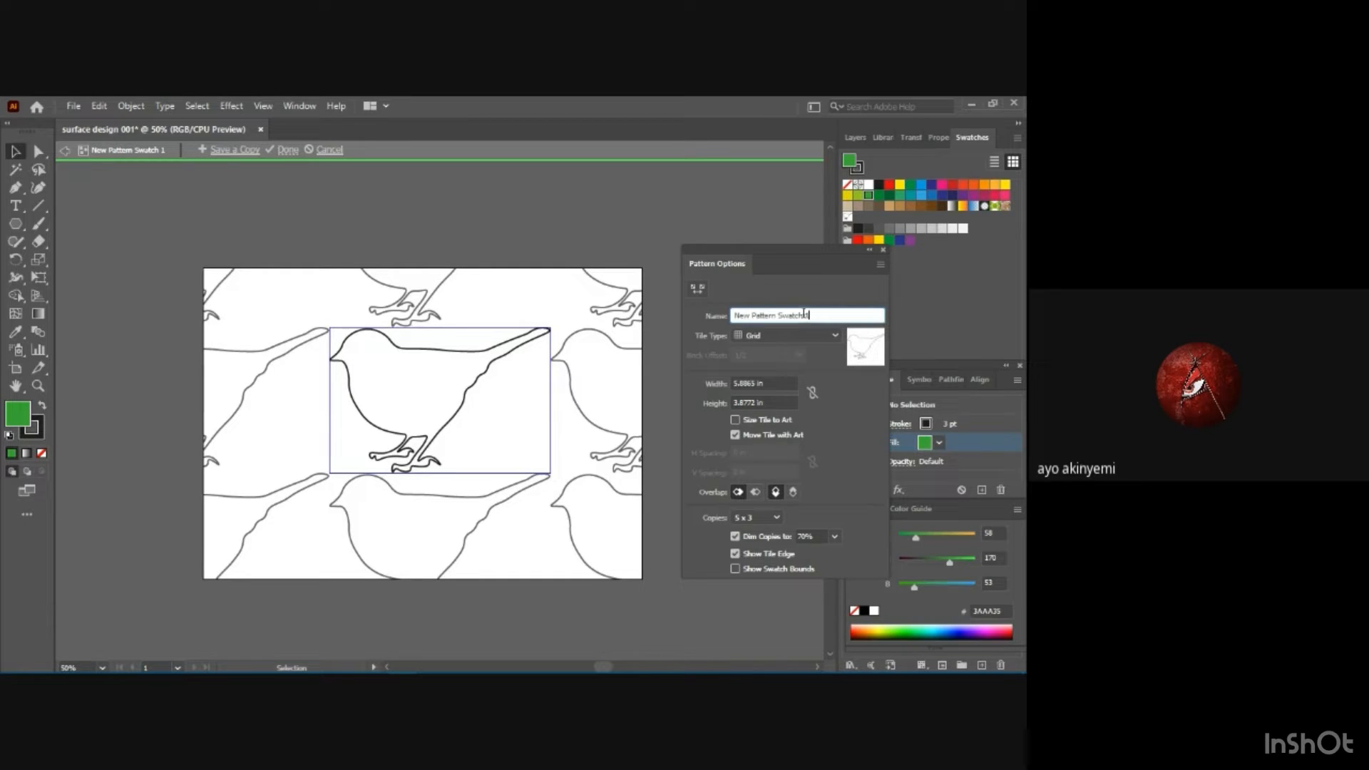
left_click_drag(819, 315, 708, 320)
type("b")
type("irdie")
key("BackSpace")
key("BackSpace")
type("moti")
key("Return")
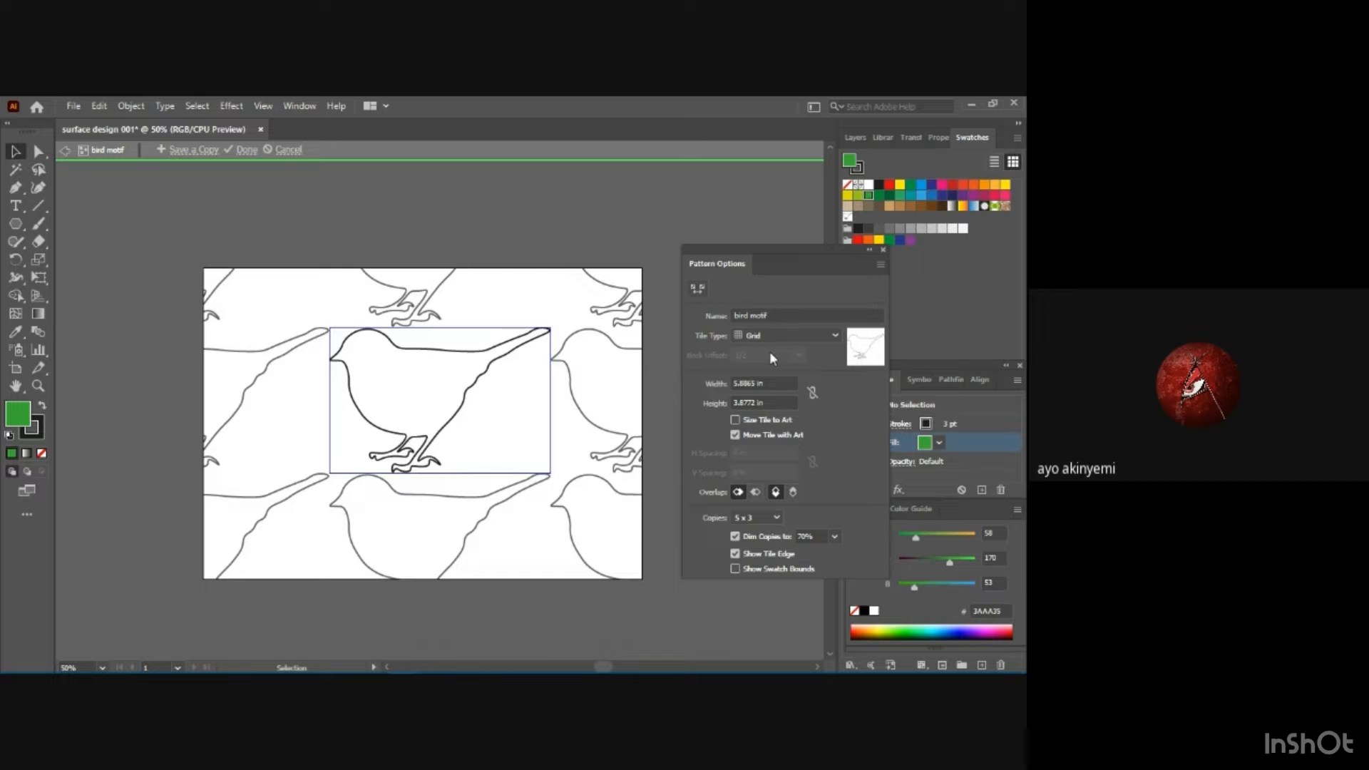
Save a copy of the pattern to the swatches under the name "bird motif 1a".
left_click(203, 152)
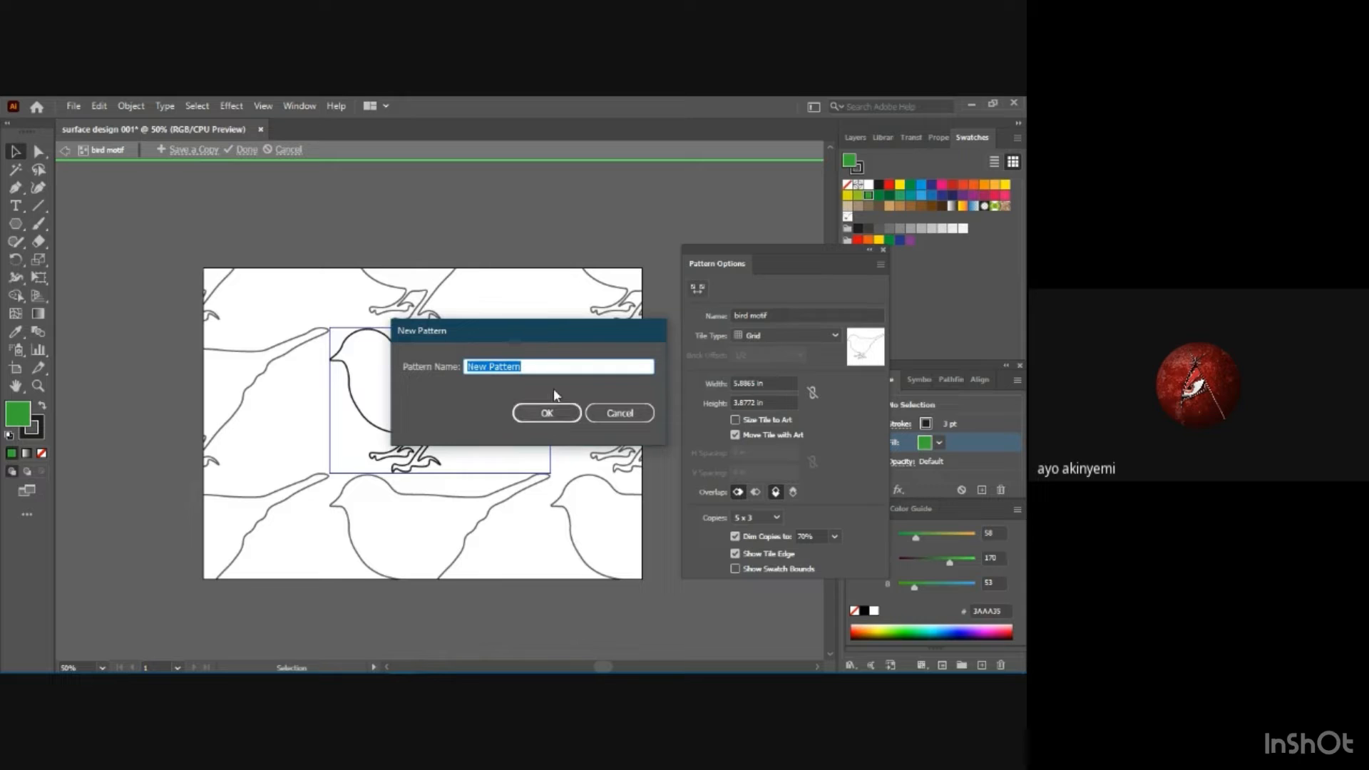
type("bird motif")
left_click(546, 414)
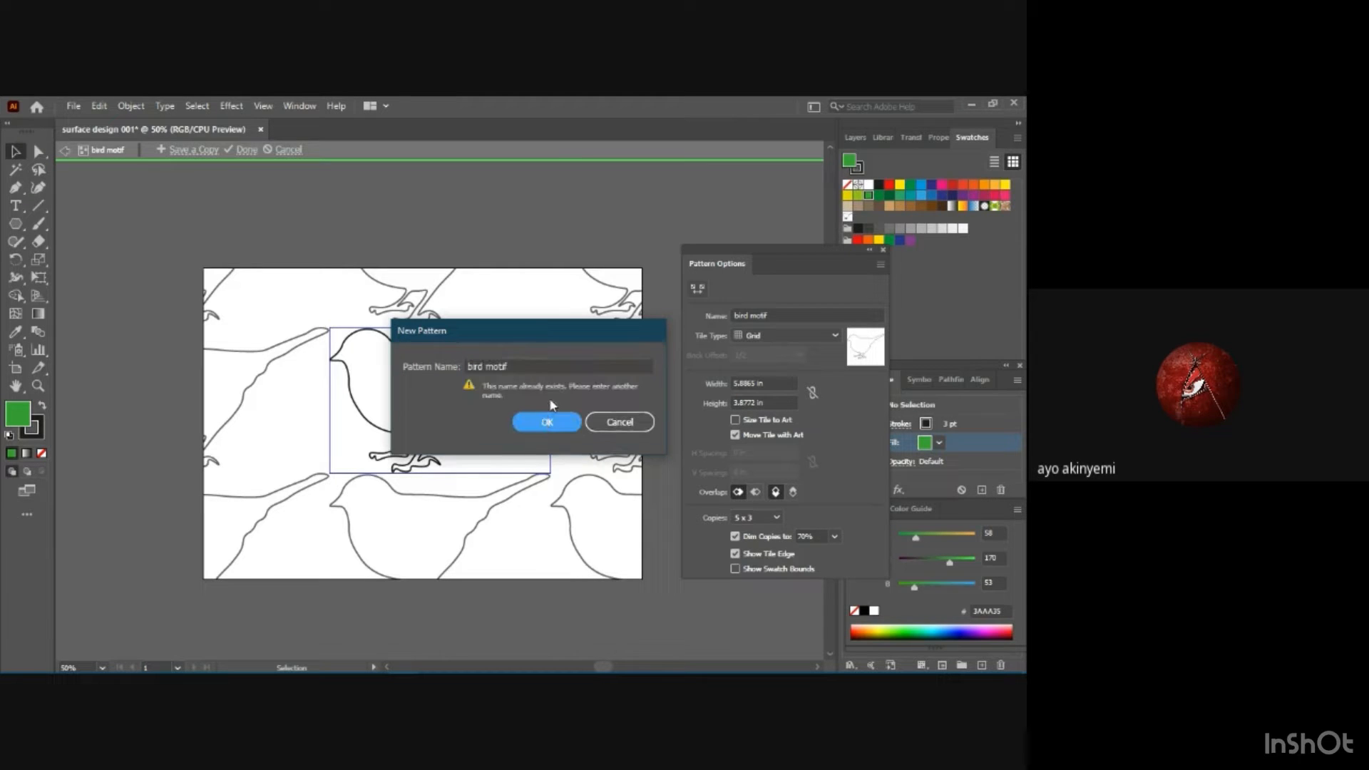
left_click(510, 367)
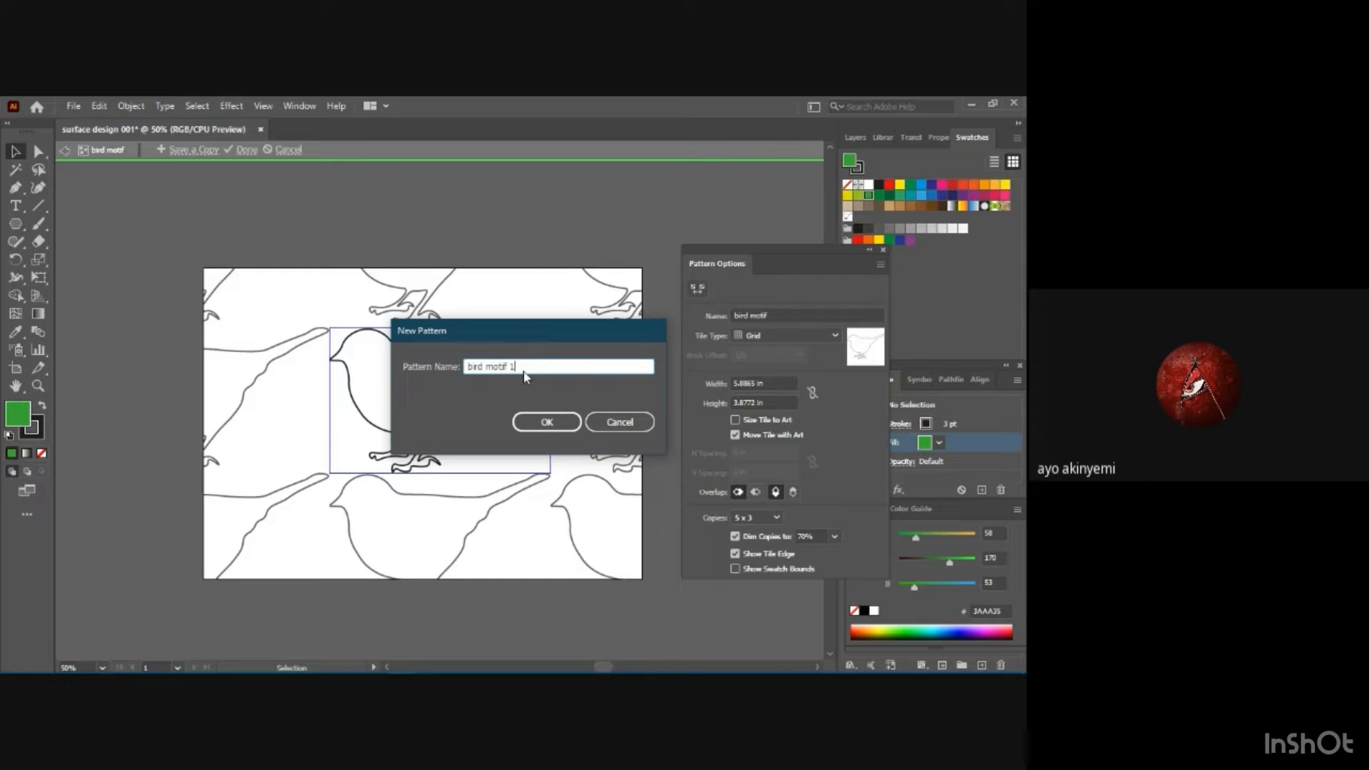
type("1a")
left_click(540, 423)
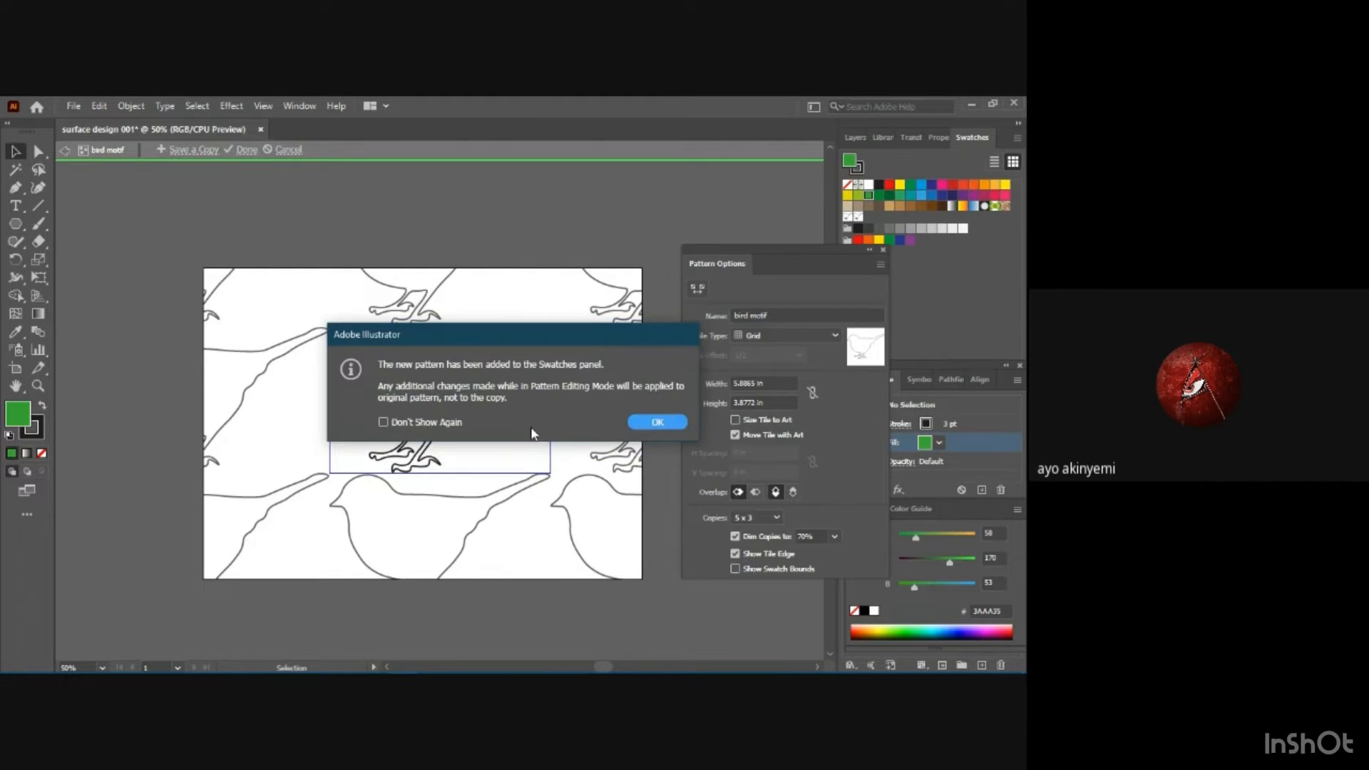
left_click(656, 424)
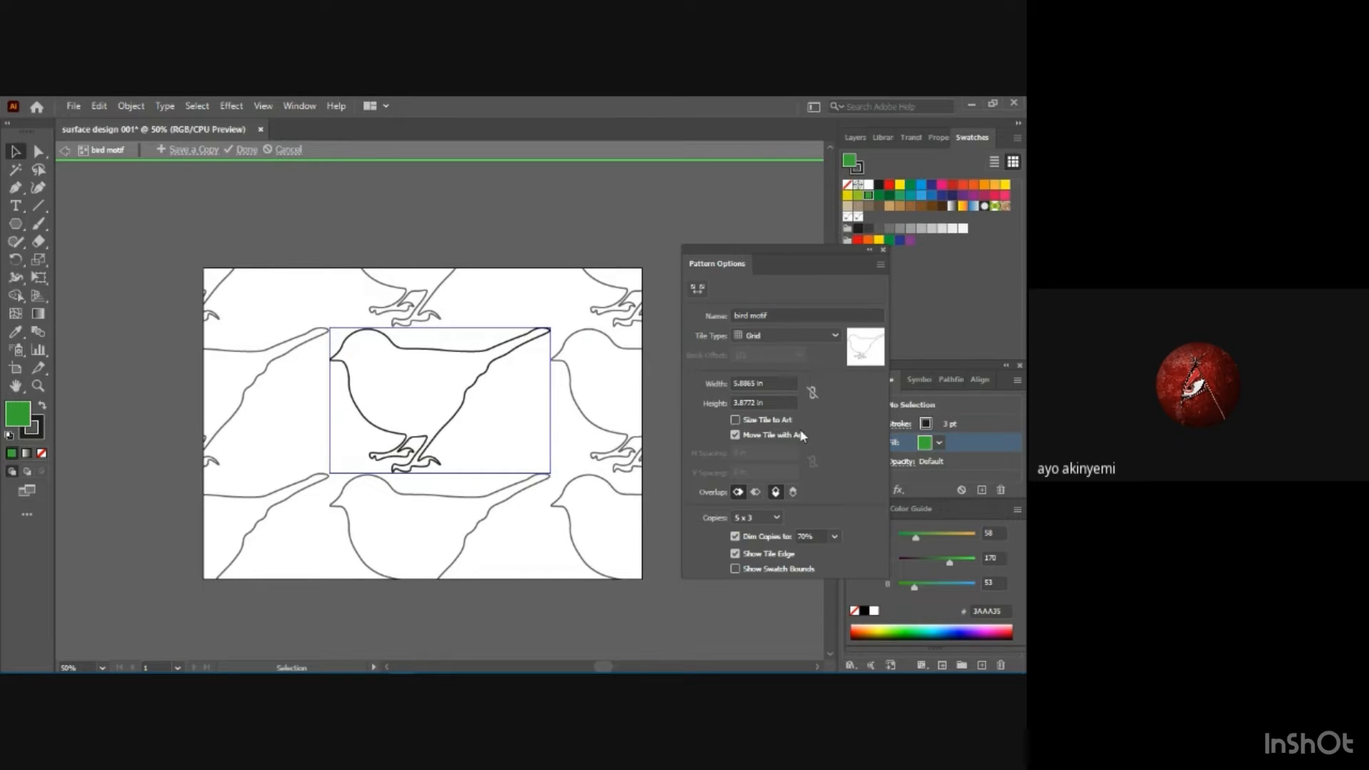
Change the pattern's tile type from Grid to Brick by Row.
left_click(833, 336)
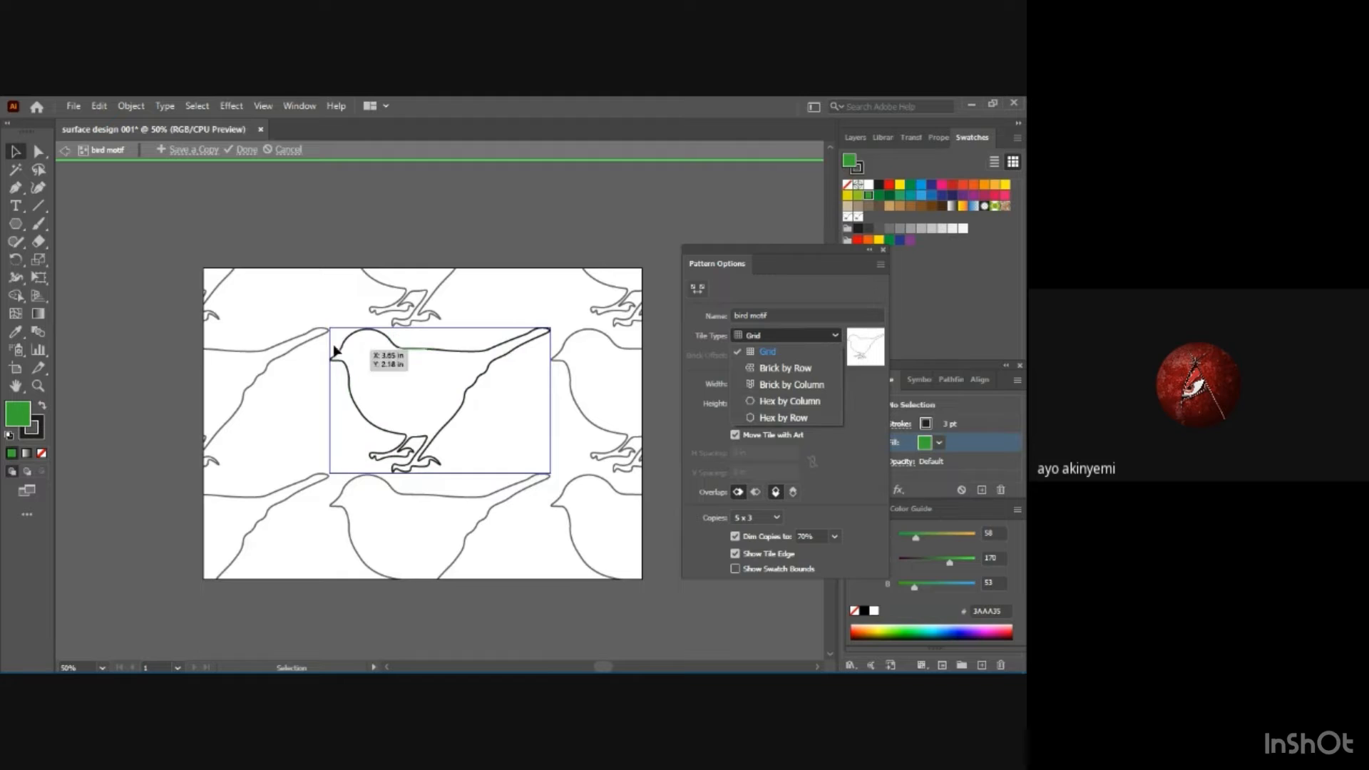
left_click(358, 350)
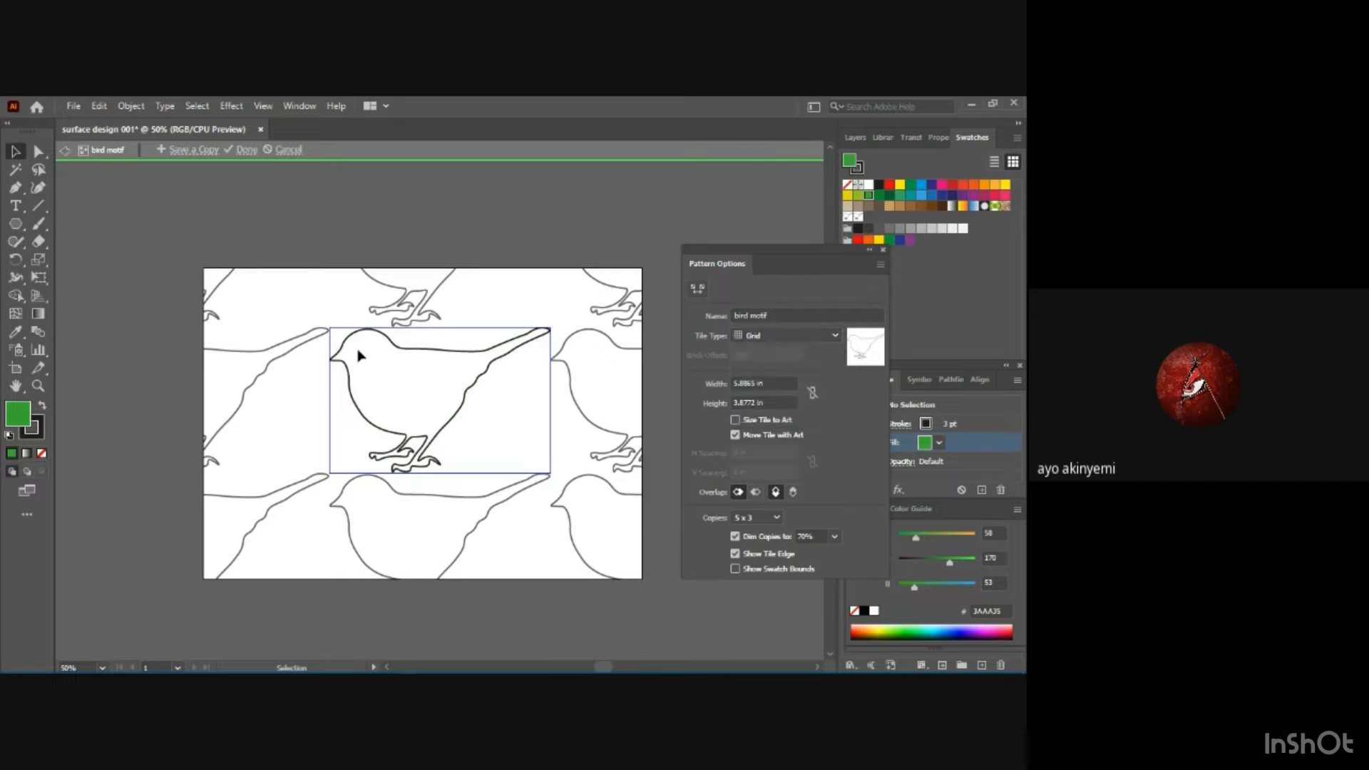
left_click(940, 443)
left_click(929, 429)
left_click(806, 336)
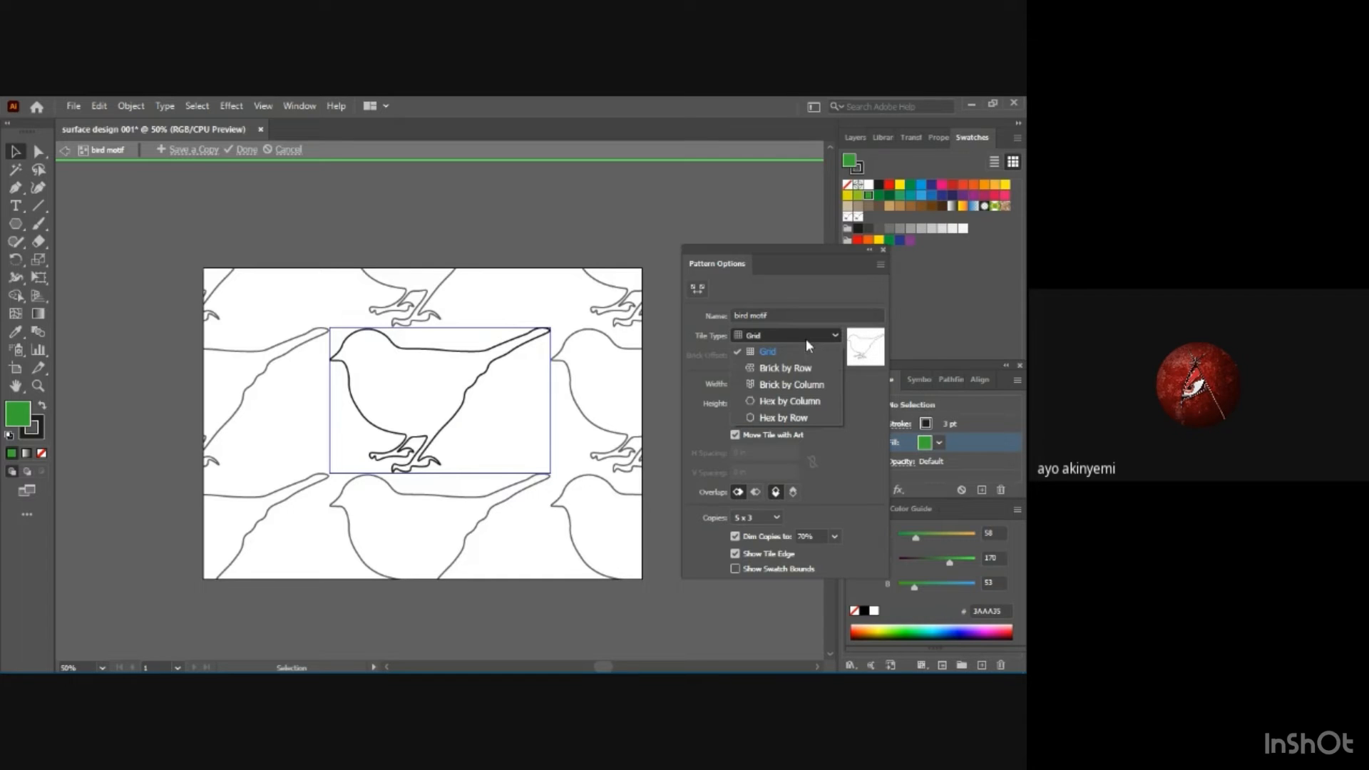
left_click(784, 370)
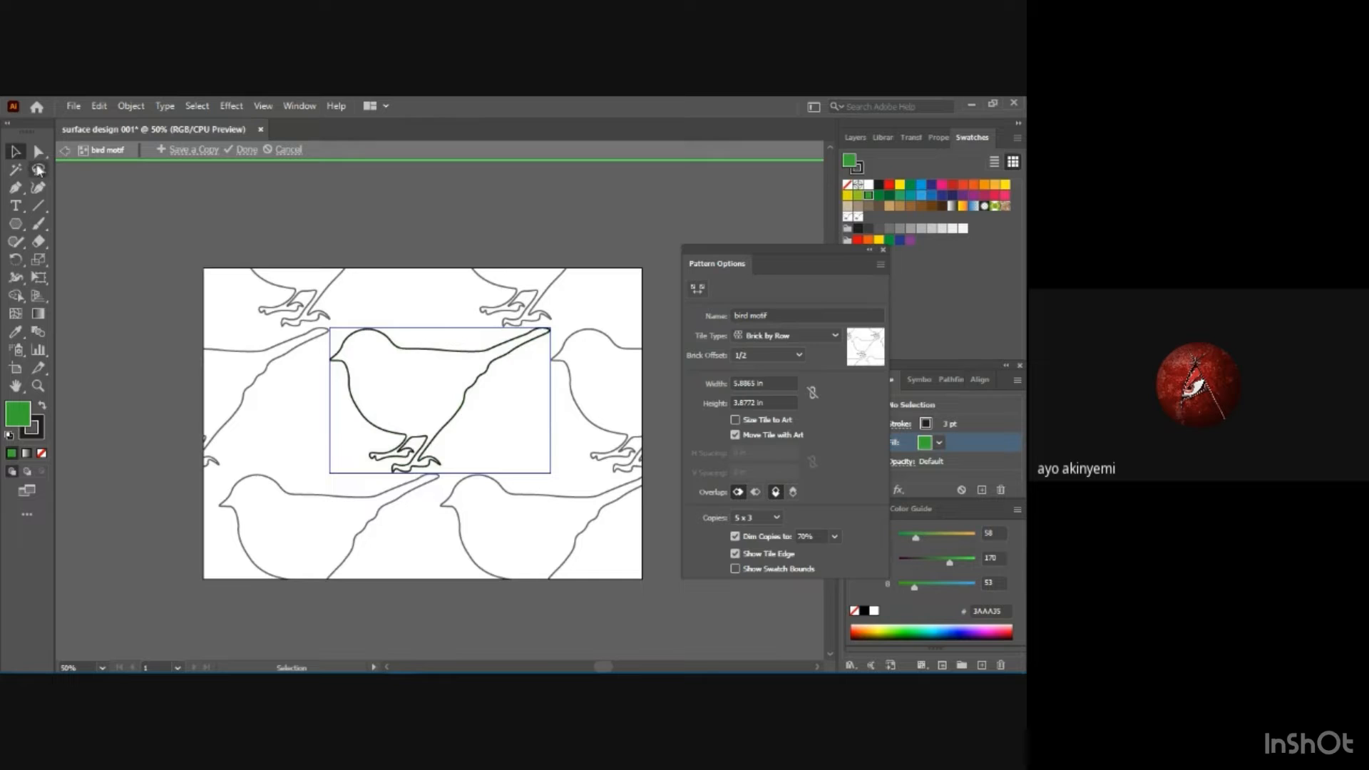
Remove the fill from the bird path in the tile, close the Pattern Options, and cancel pattern editing.
left_click(360, 334)
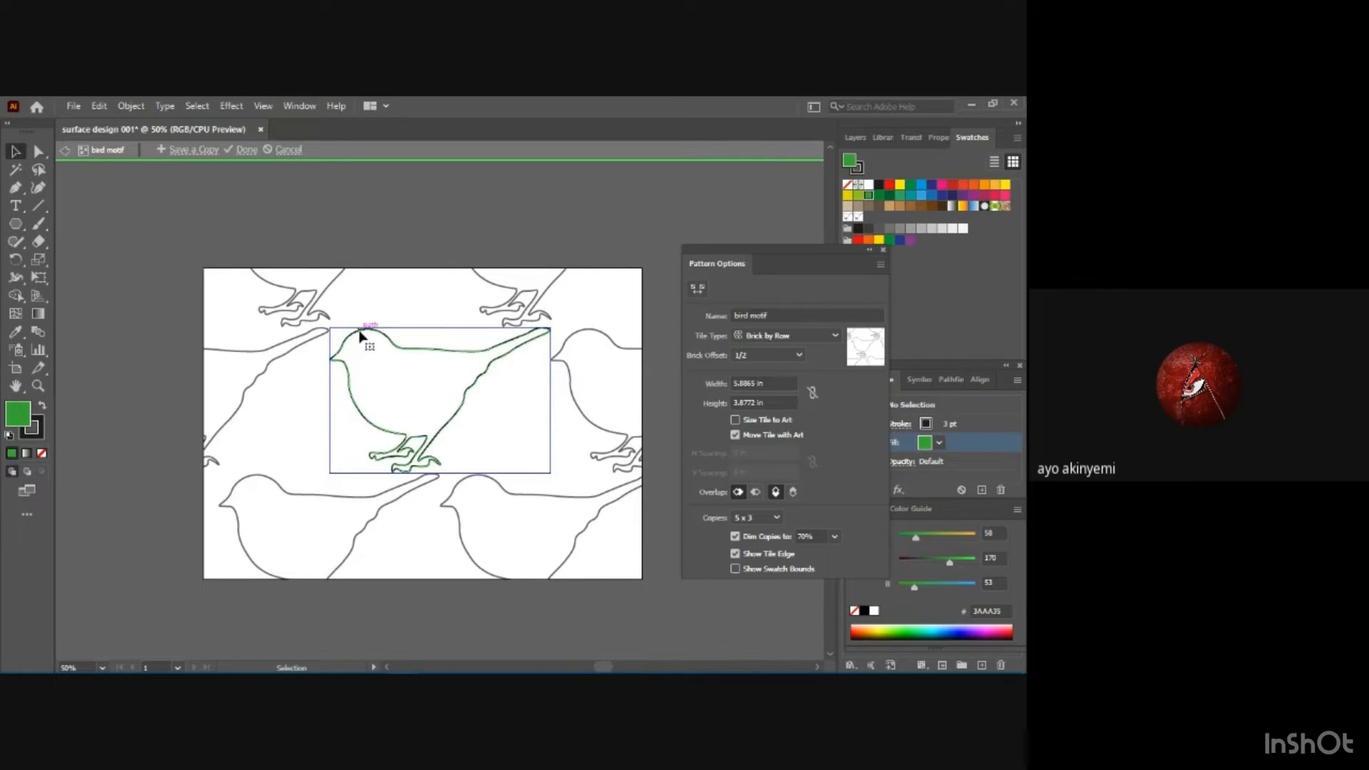
key("slash")
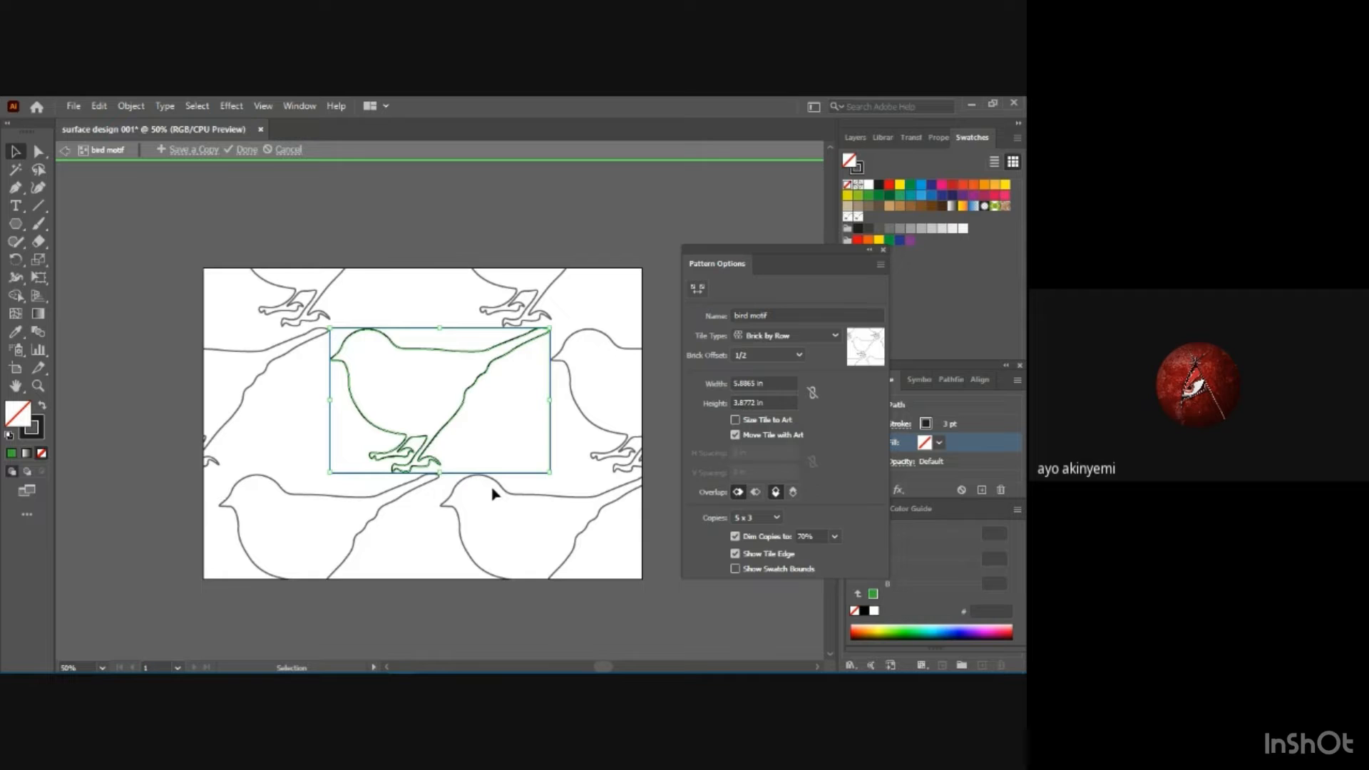
left_click(884, 251)
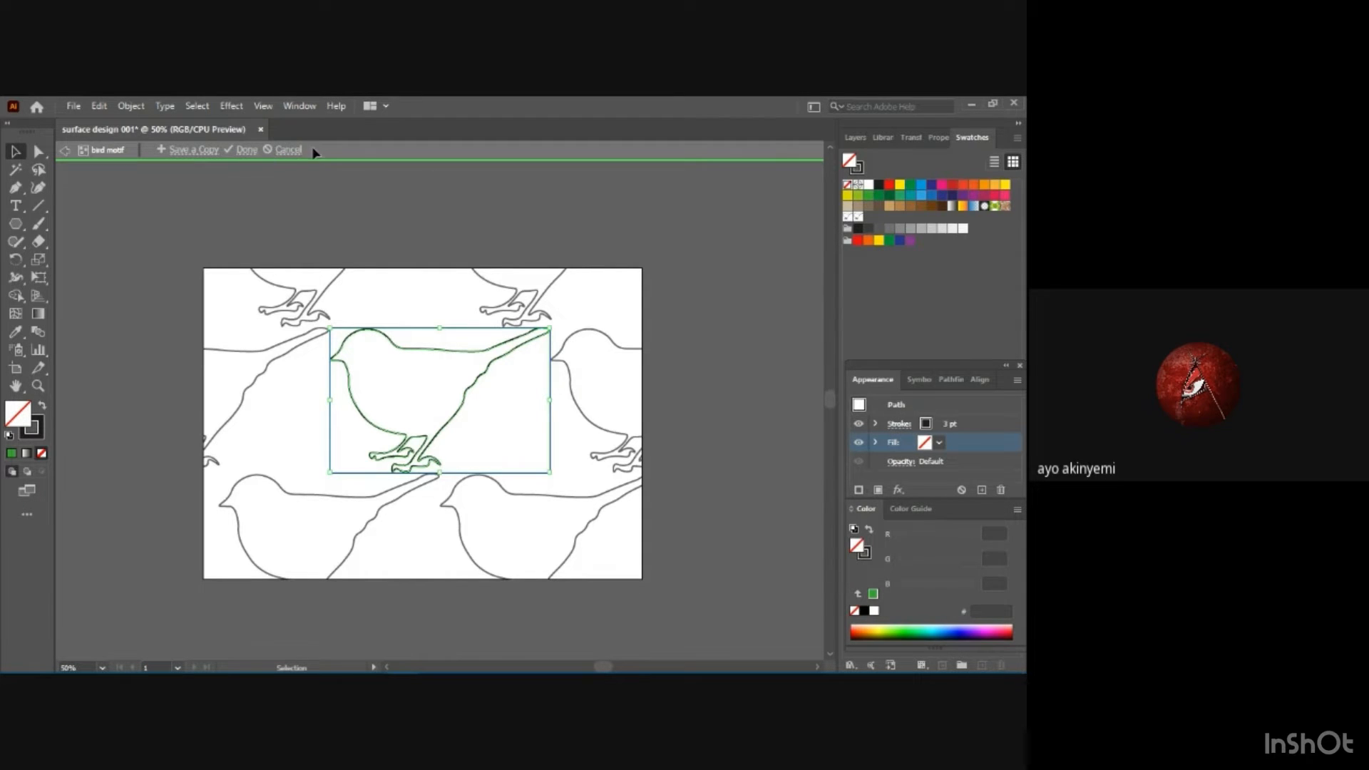
left_click(291, 150)
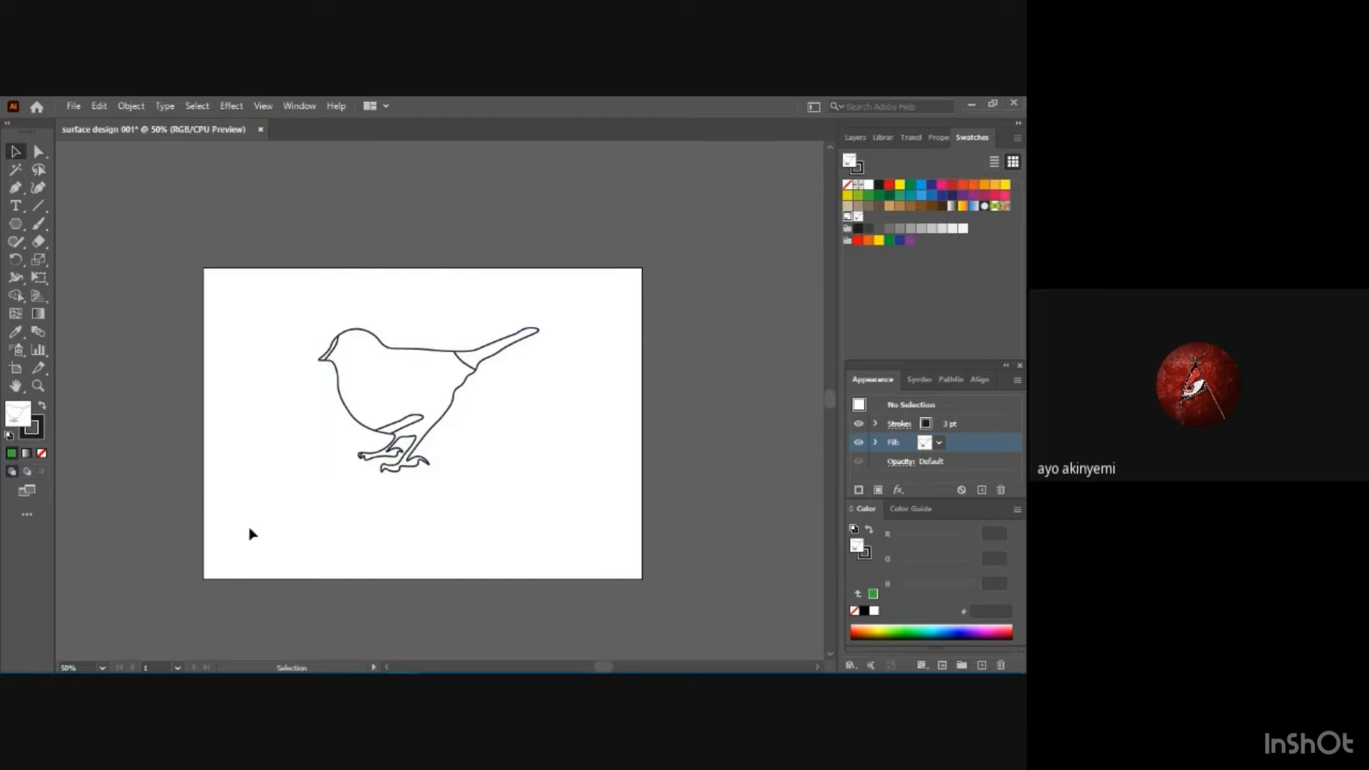
Undo the pattern changes back to the plain unfilled bird outline on the artboard, and deselect it.
key("a")
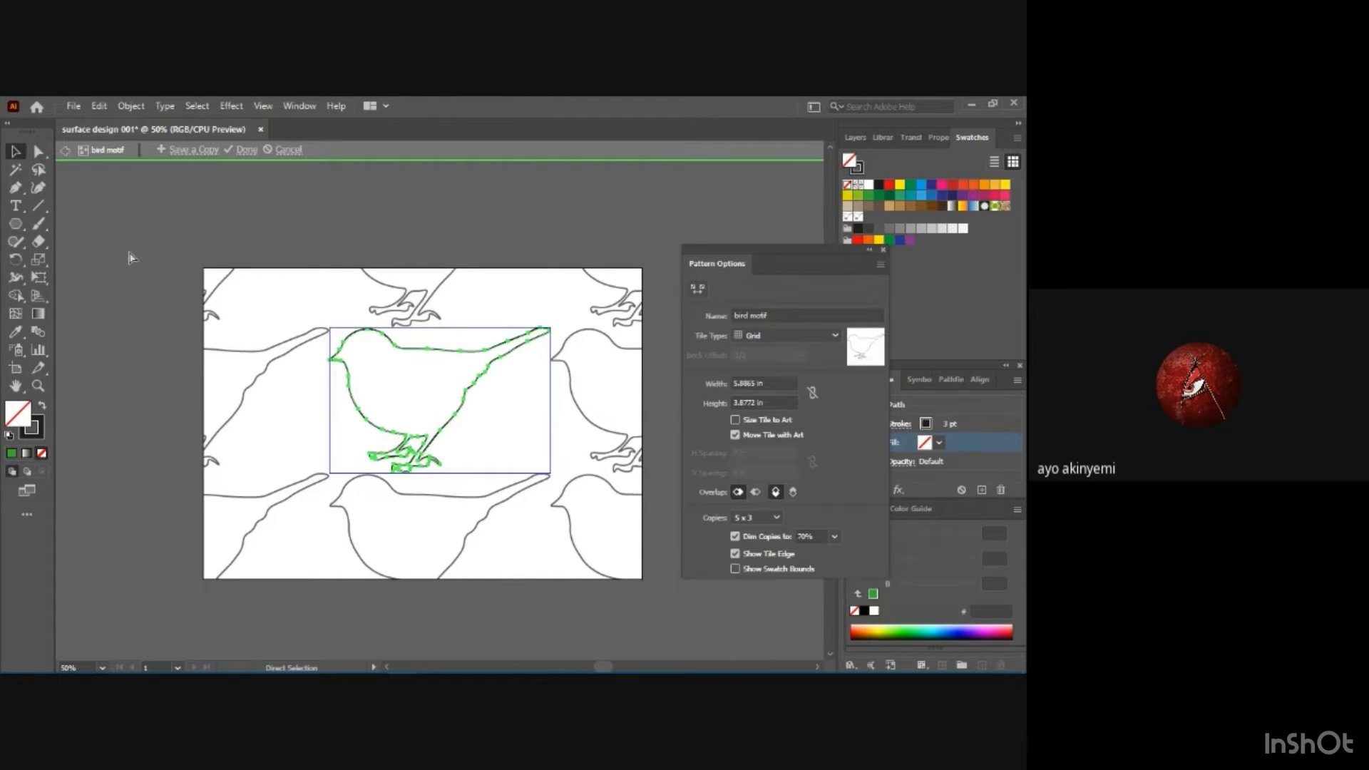
key("ctrl+z")
key("ctrl+z")
key("ctrl+z")
key("ctrl+z")
key("ctrl+z")
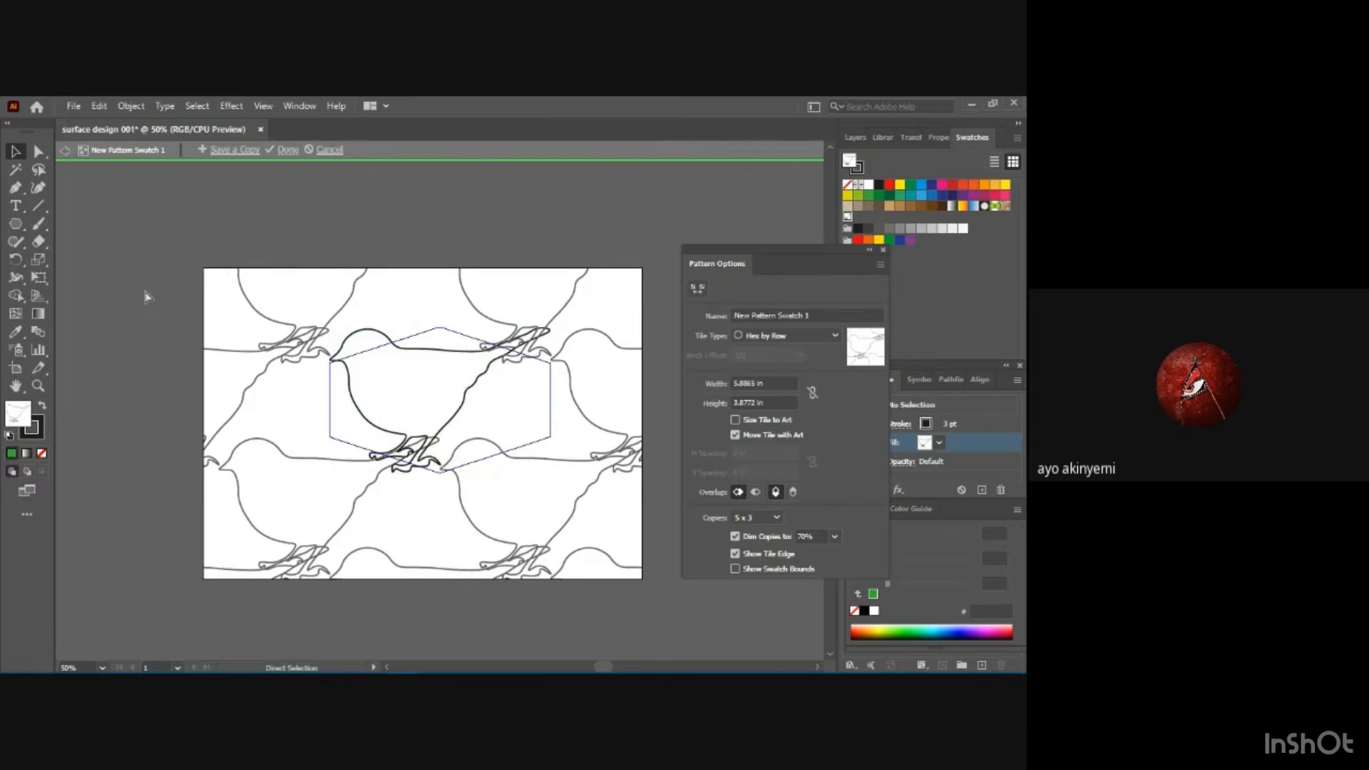
key("ctrl+z")
key("ctrl+z")
key("ctrl+z")
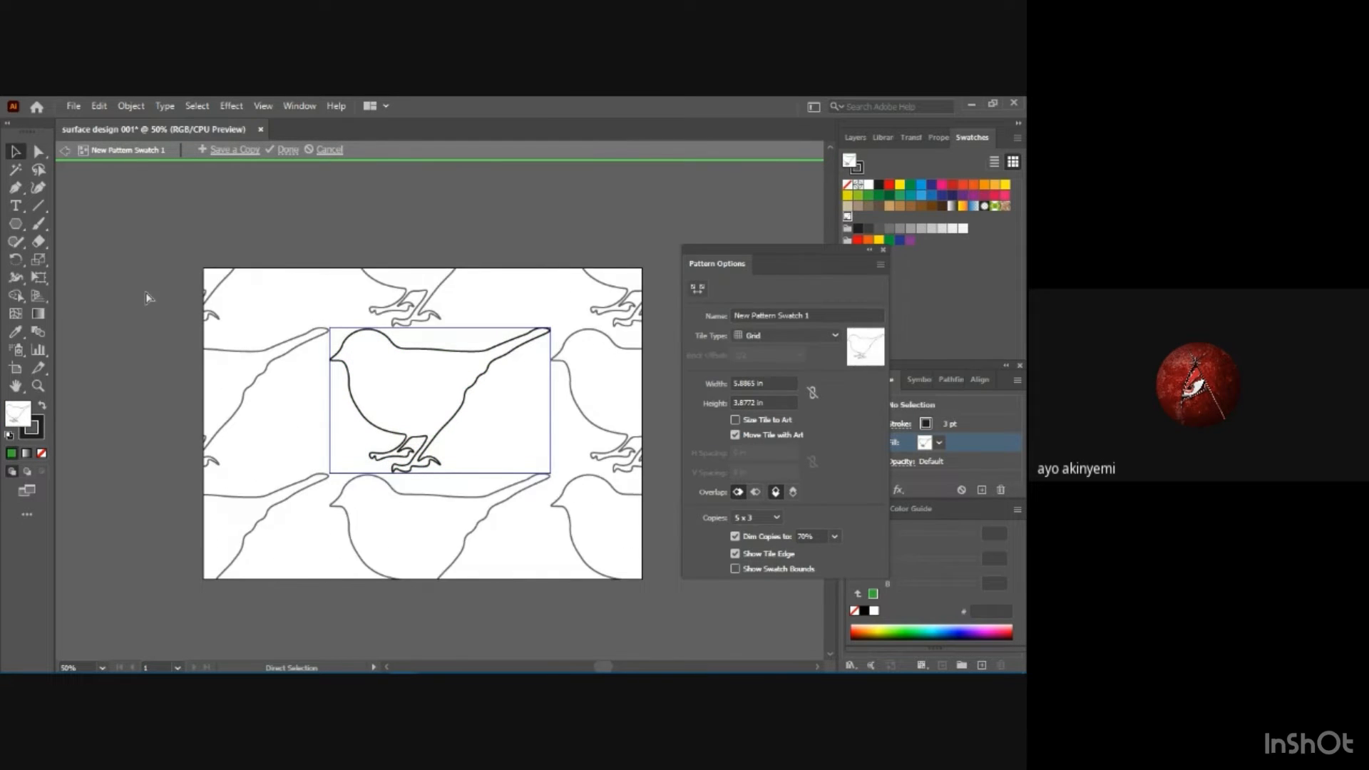
key("v")
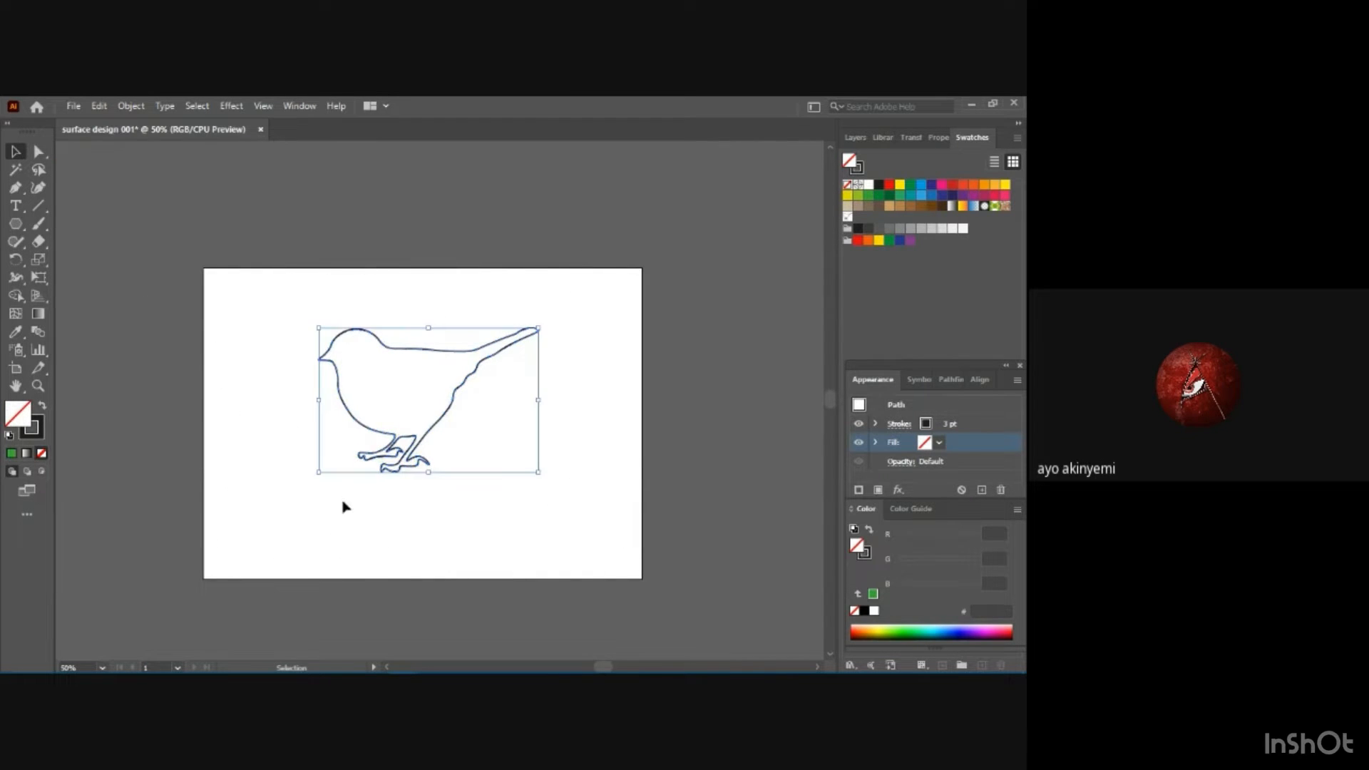
left_click(283, 412)
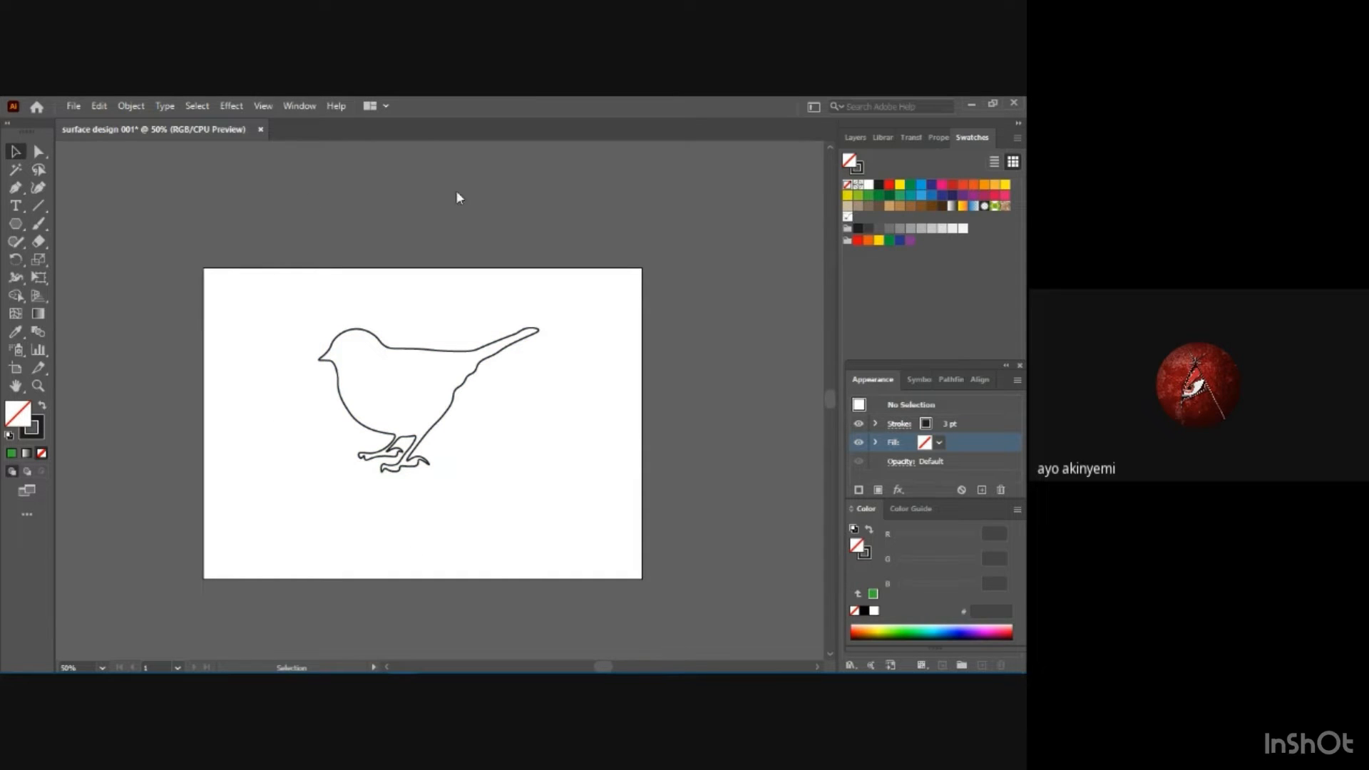
Select the bird outline by its path and fill it with dark brown 683C11.
left_click(940, 444)
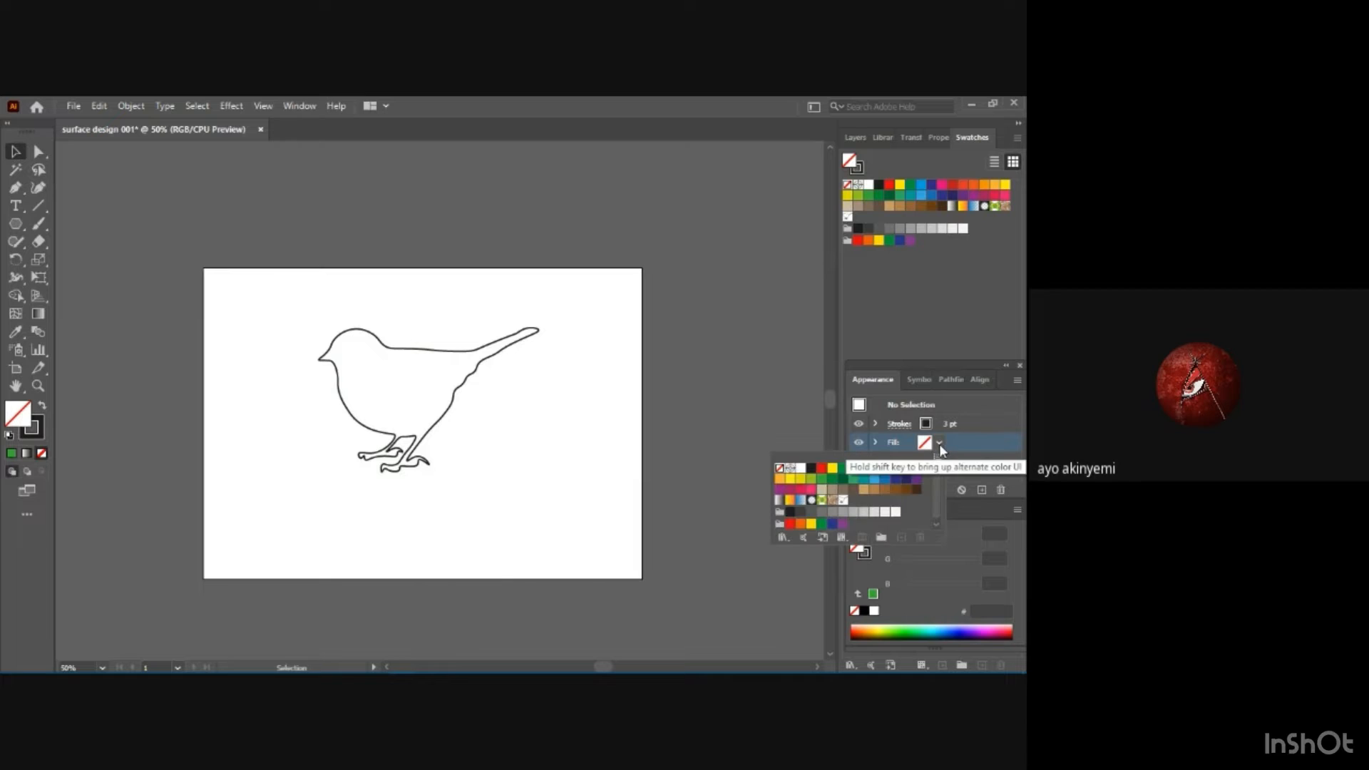
left_click(378, 347)
left_click(378, 347)
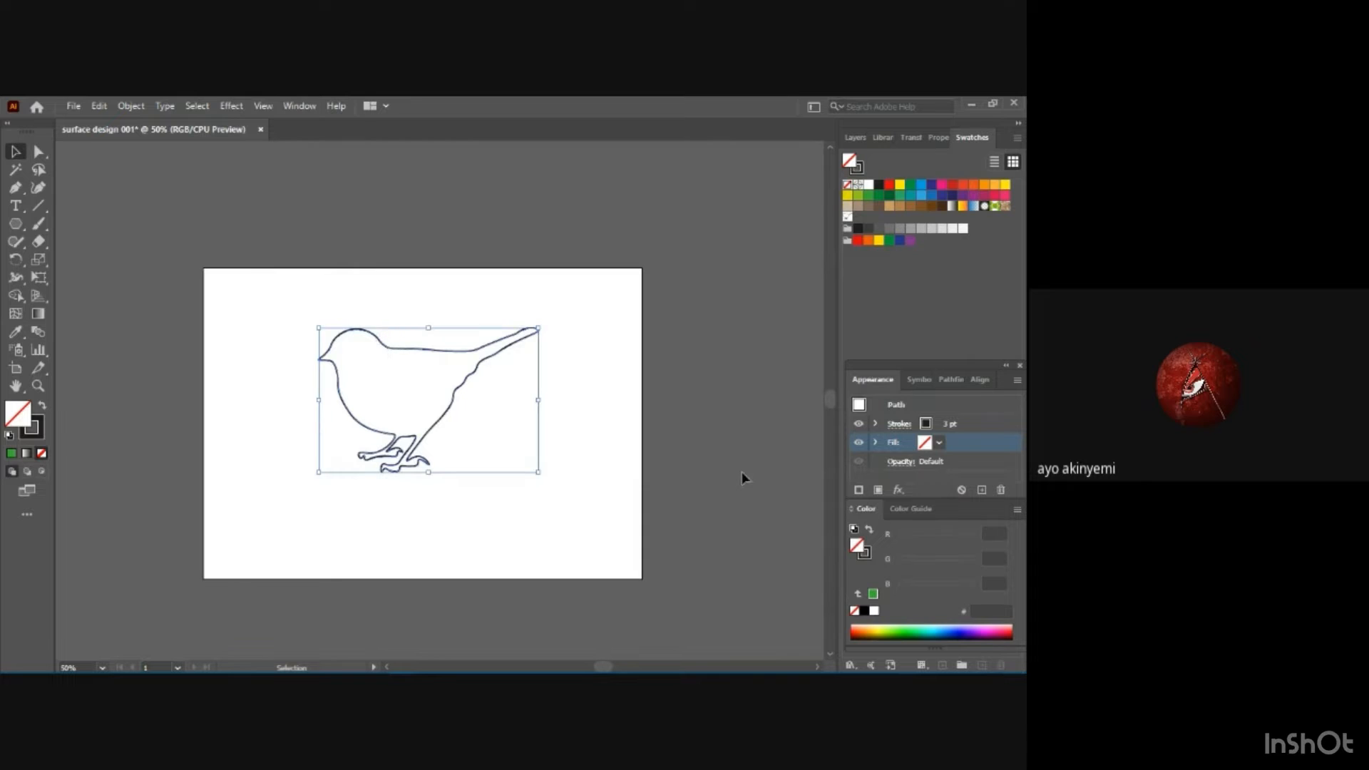
left_click(940, 443)
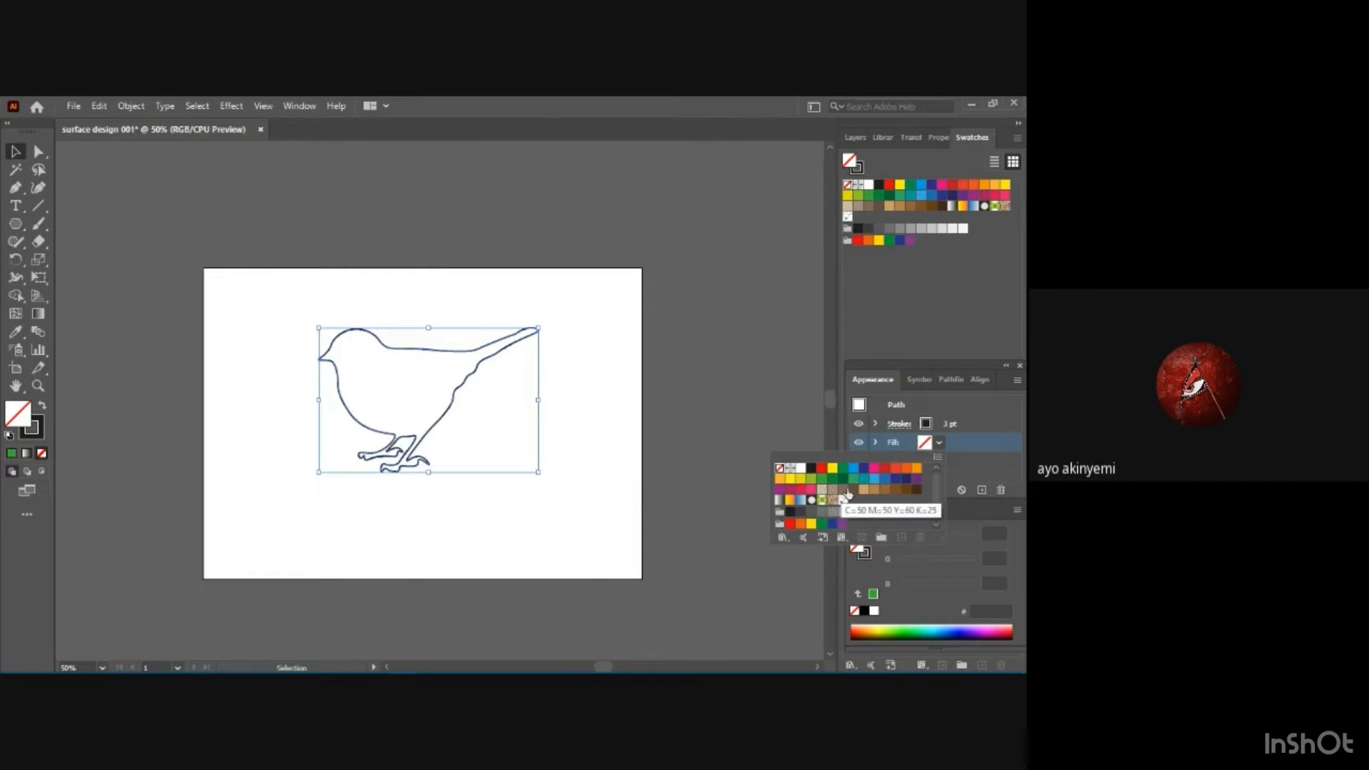
left_click(907, 491)
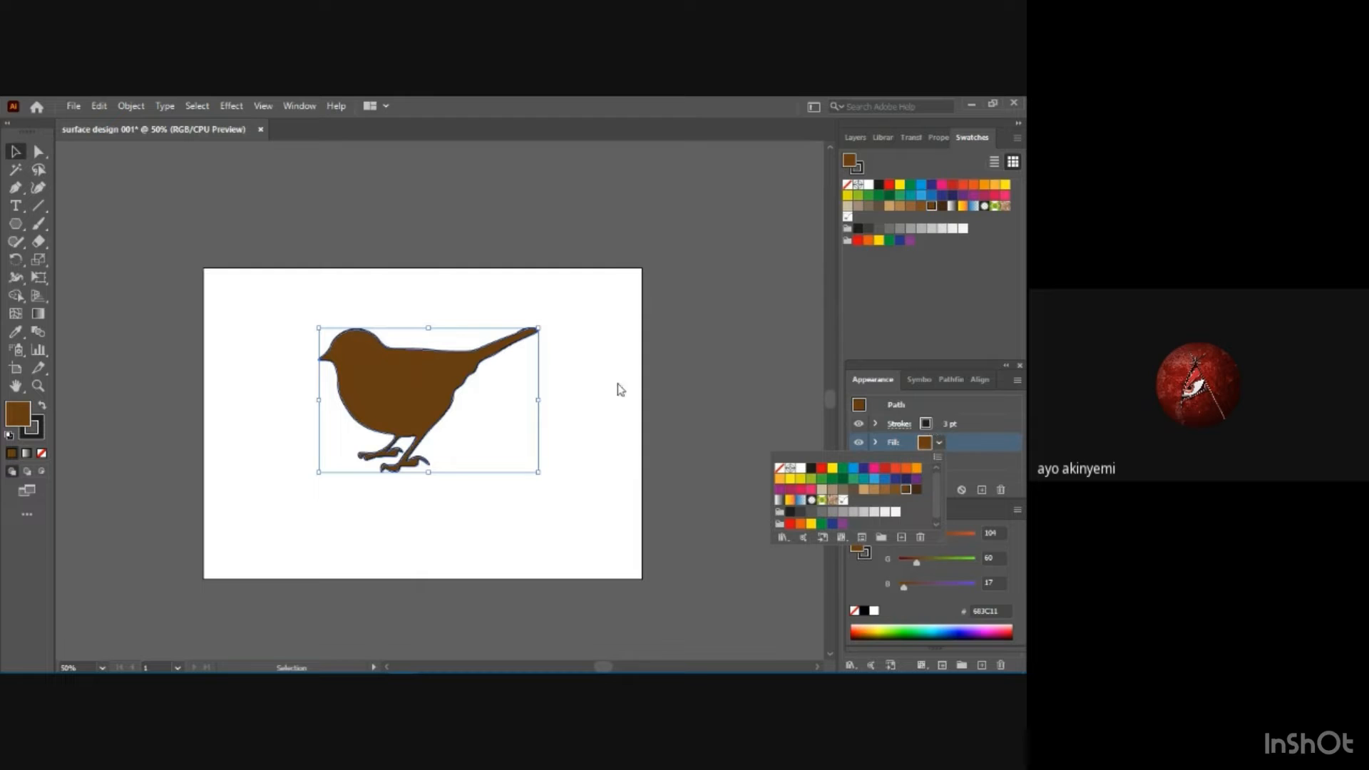
Increase the bird's stroke weight to 4 pt and deselect it.
left_click(927, 426)
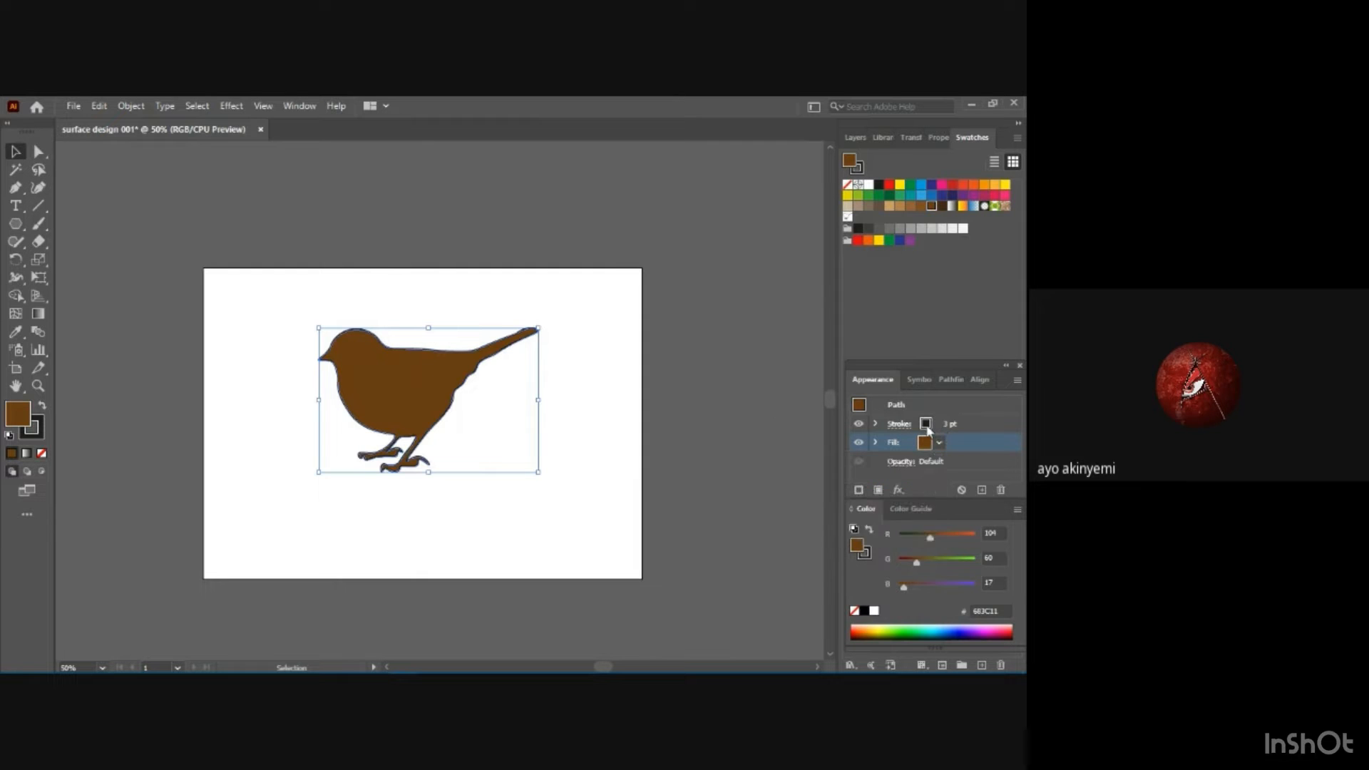
left_click(928, 425)
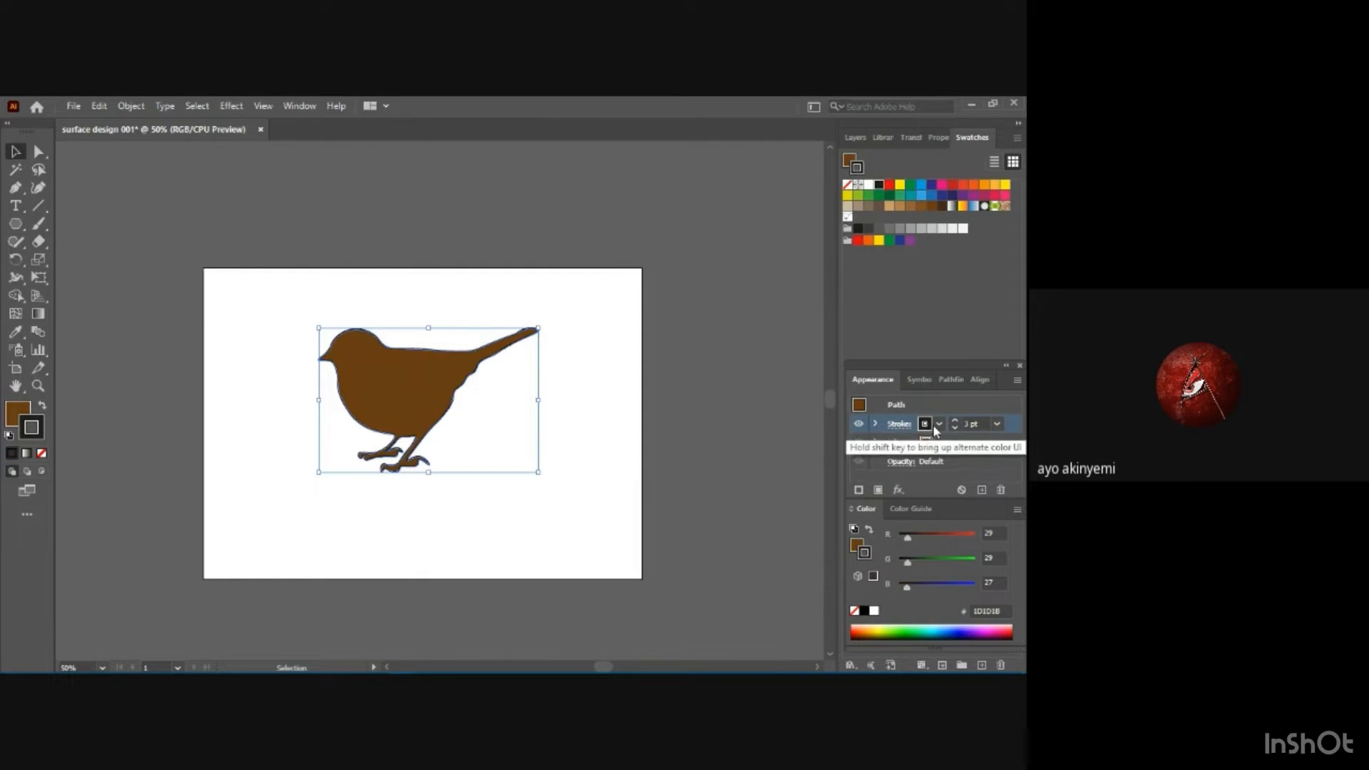
left_click(997, 424)
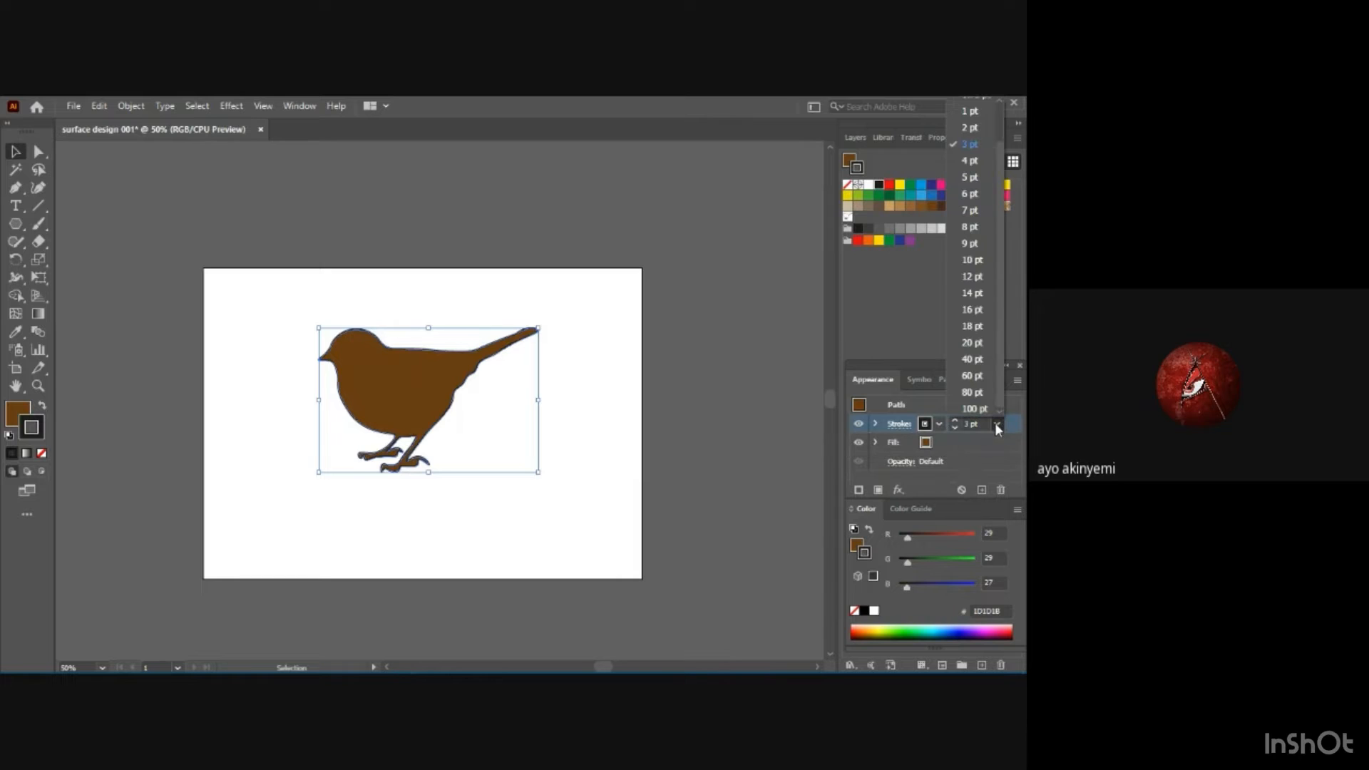
left_click(969, 160)
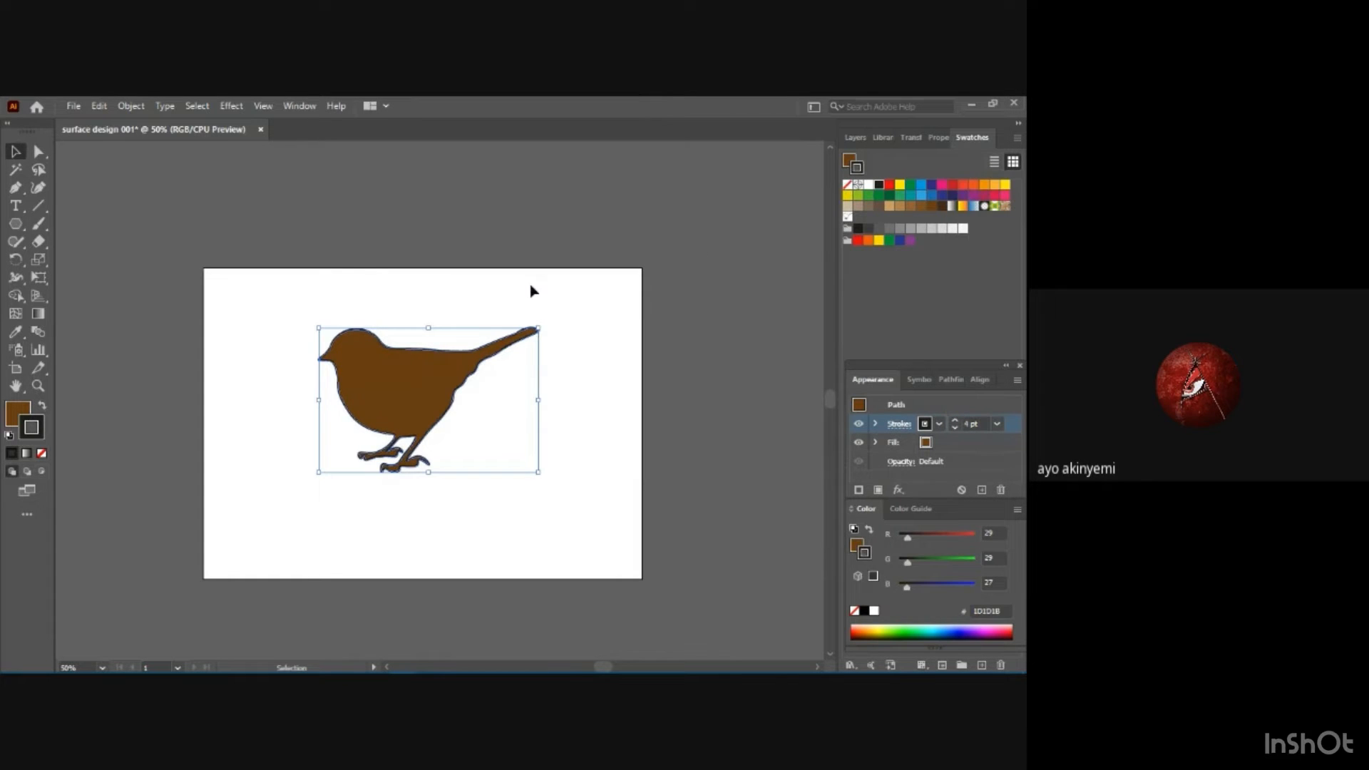
left_click(589, 339)
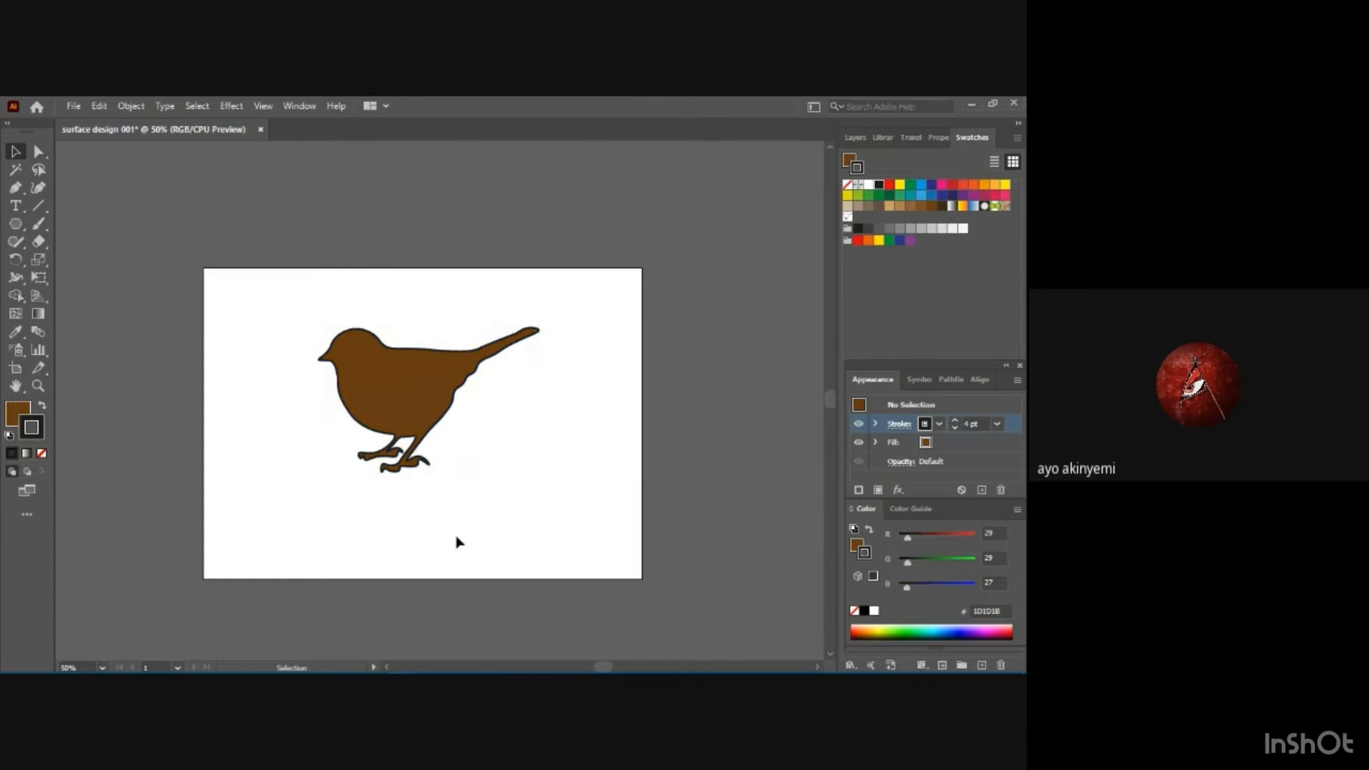
left_click(940, 425)
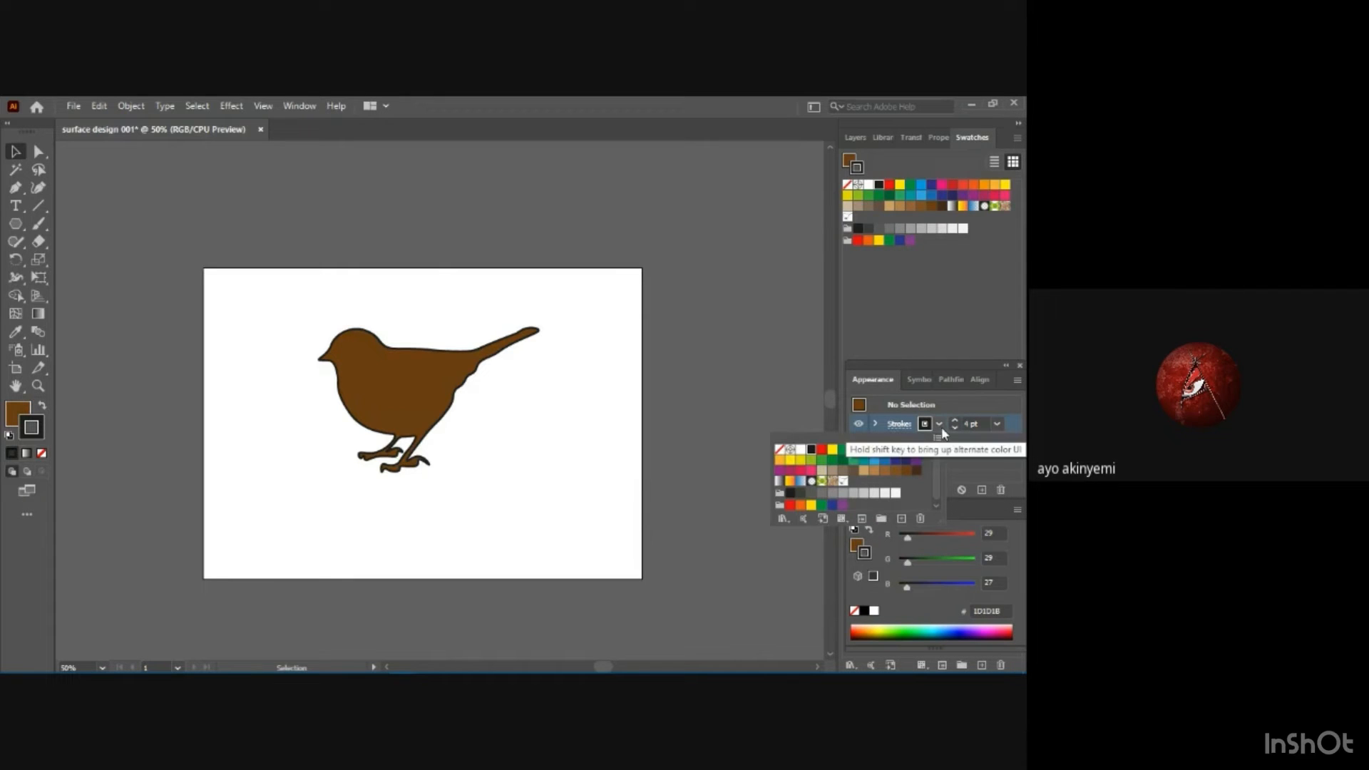
left_click(780, 450)
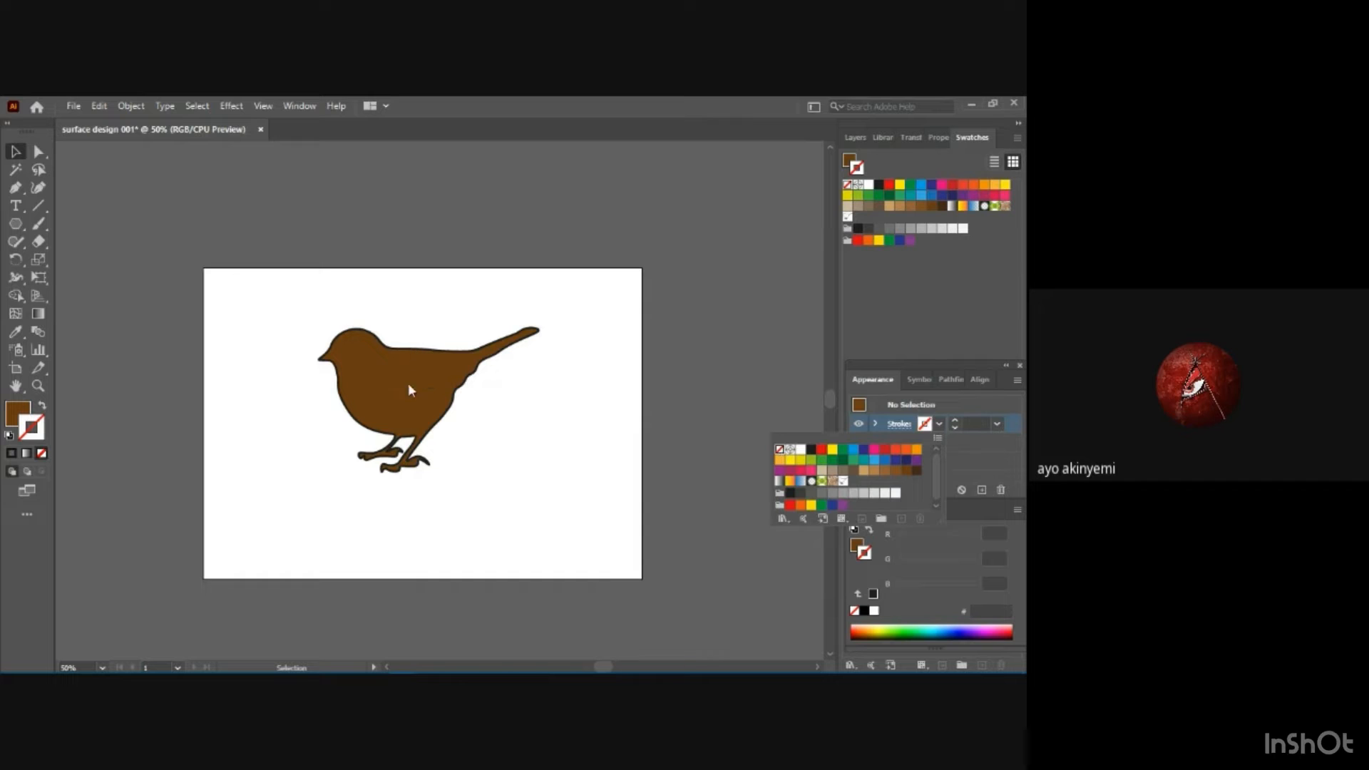
left_click(400, 349)
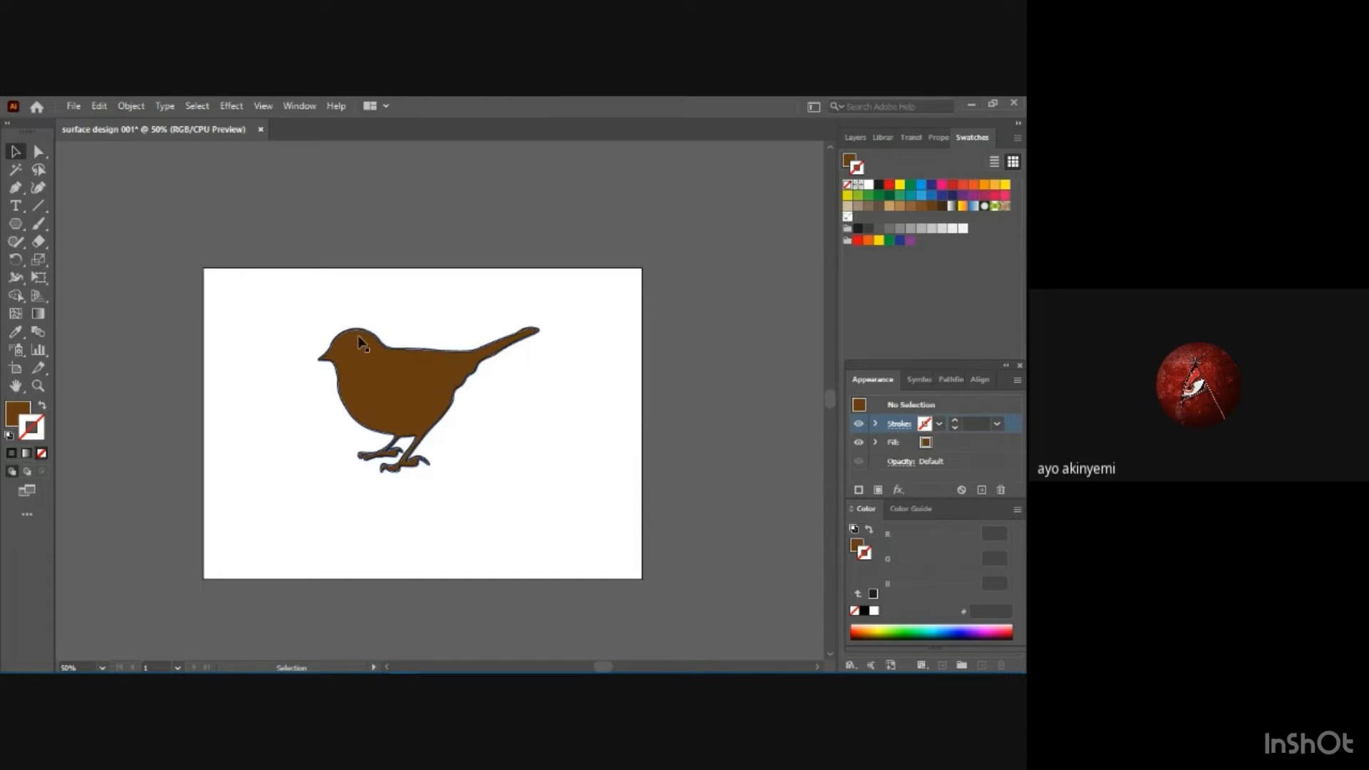
Select the brown bird, set its stroke to None, and deselect it.
left_click(416, 355)
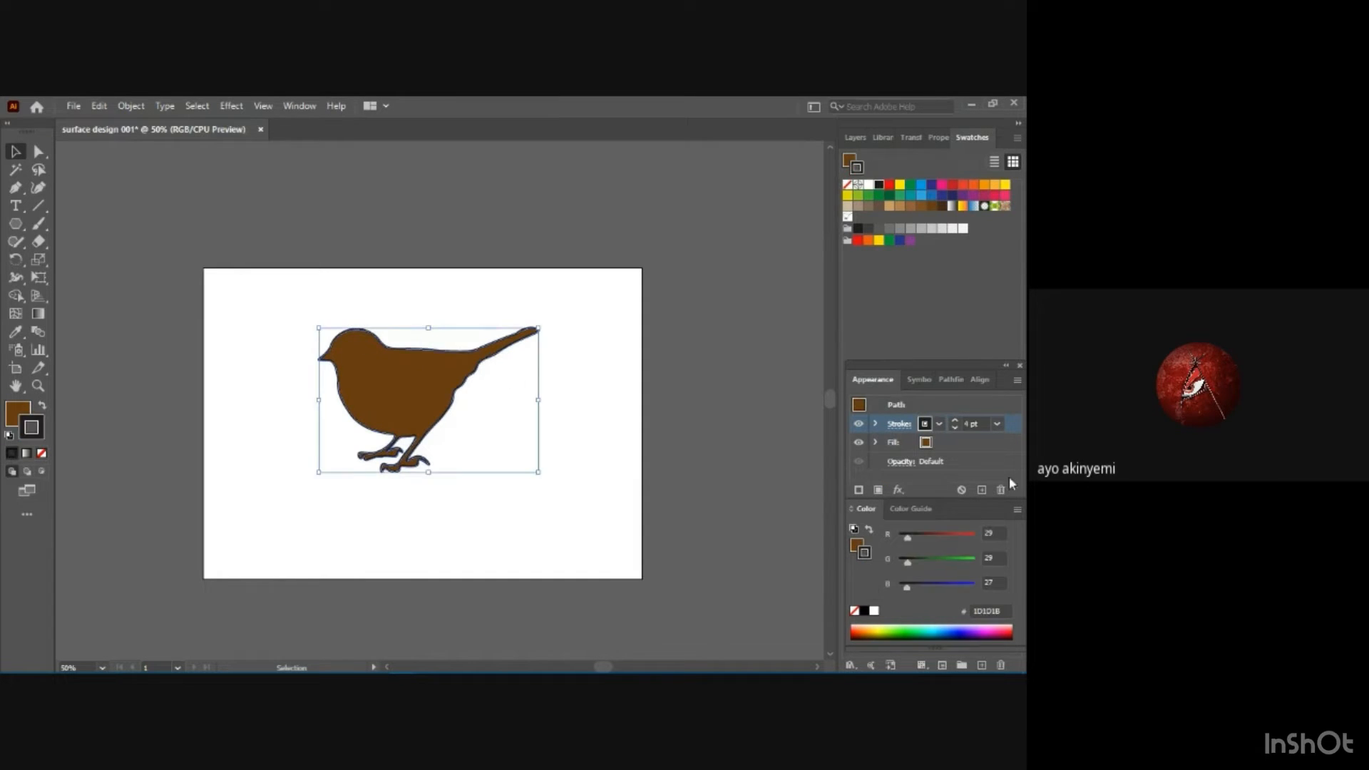
left_click(939, 424)
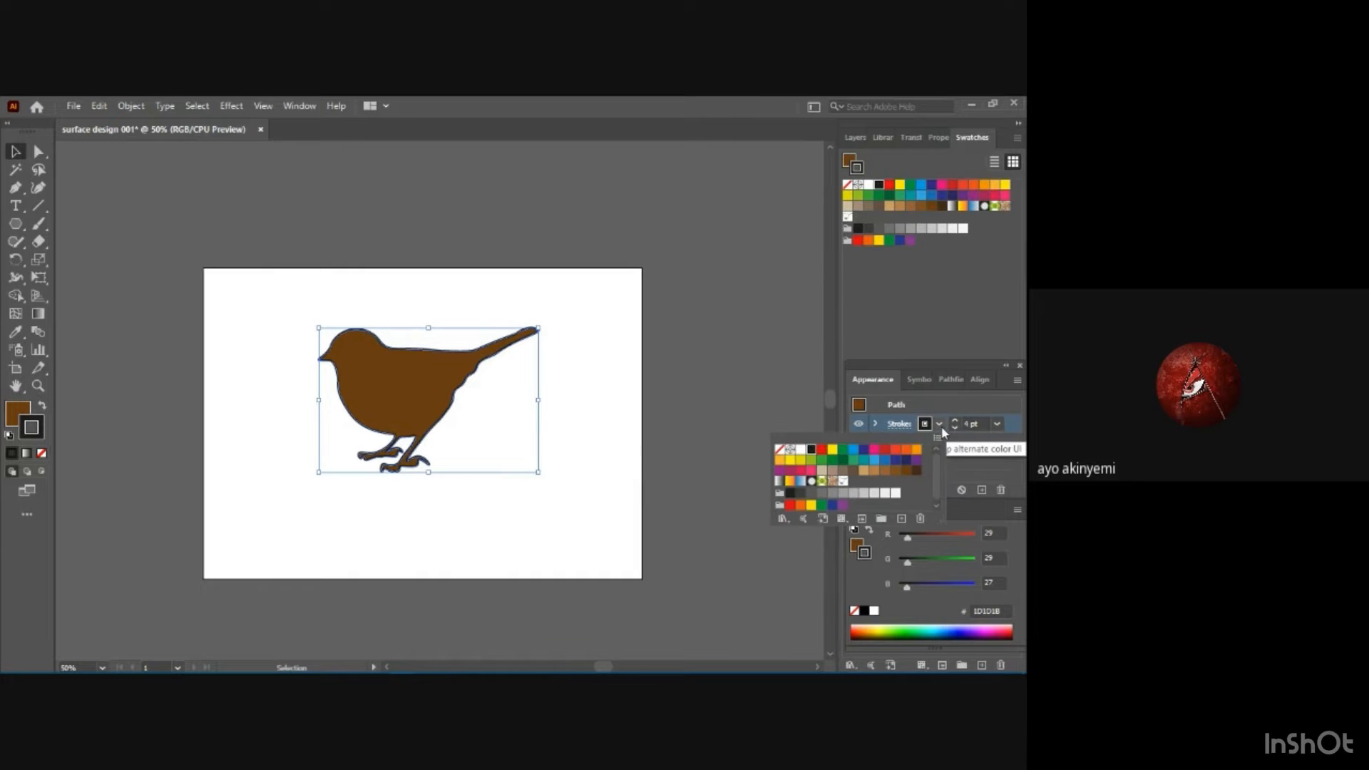
left_click(784, 451)
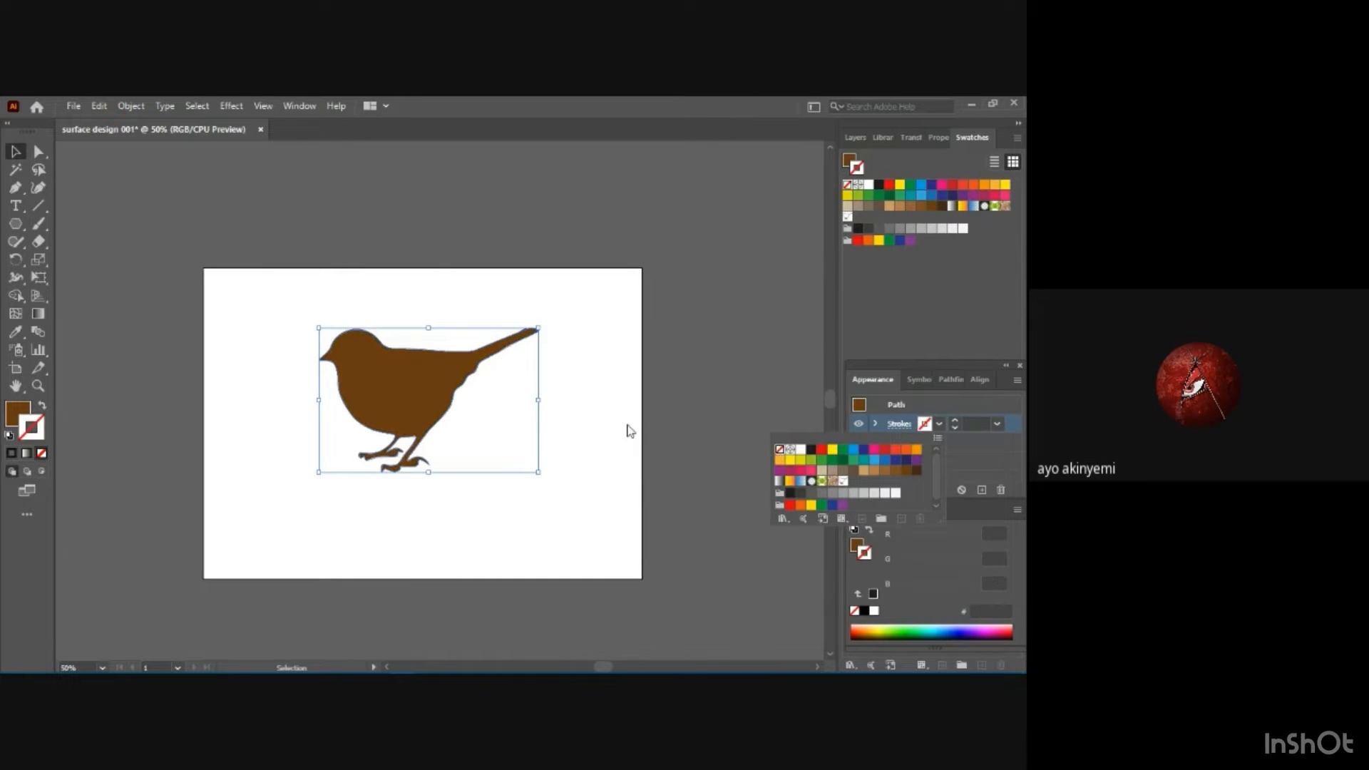
left_click(626, 429)
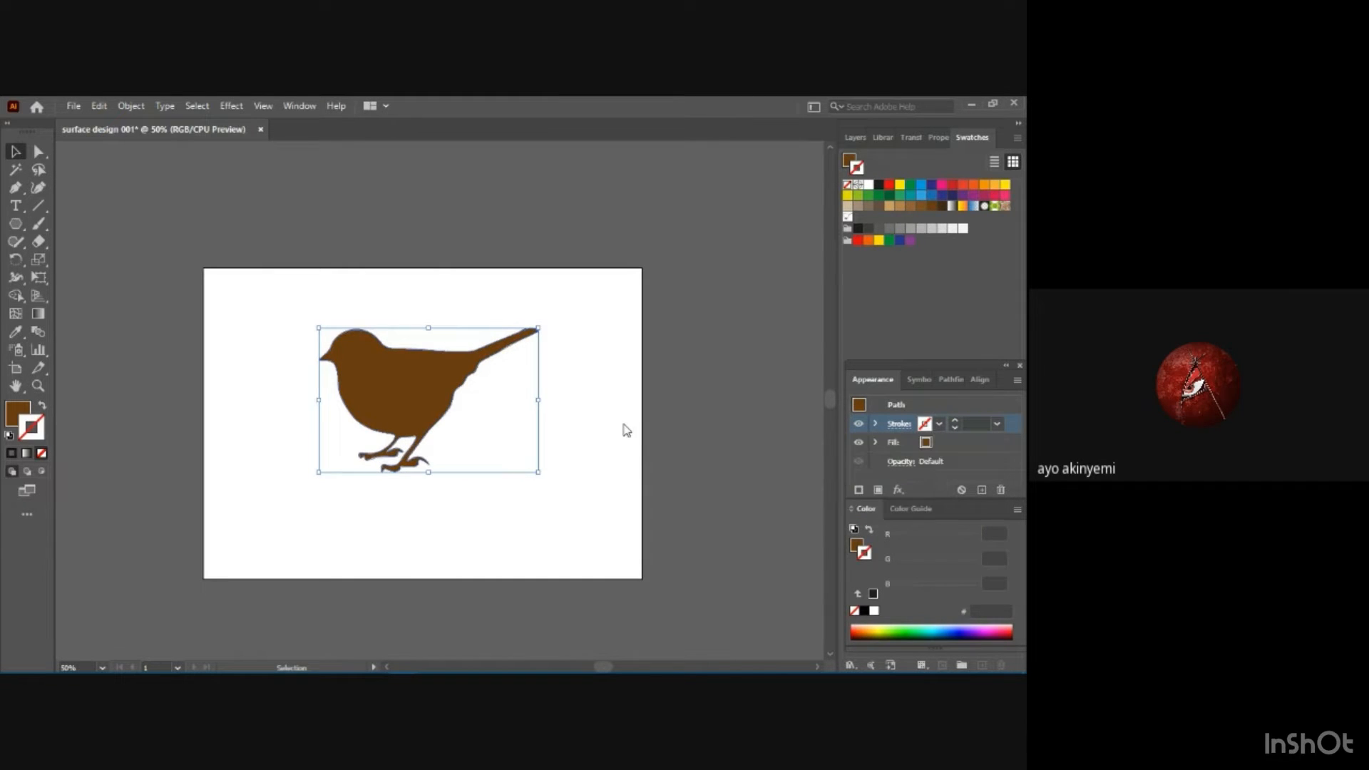
left_click(611, 309)
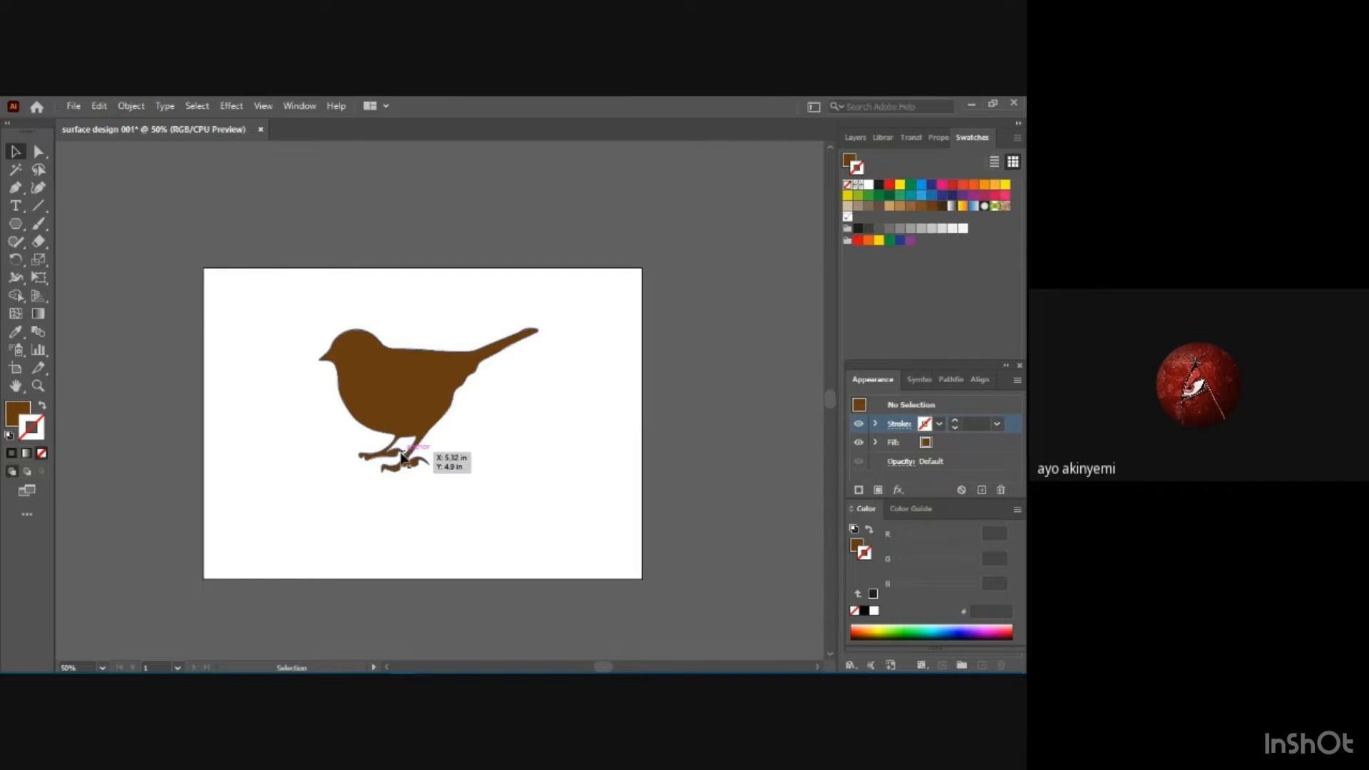
Select the whole bird silhouette and check its anchor points before returning to its bounding box.
left_click(379, 388)
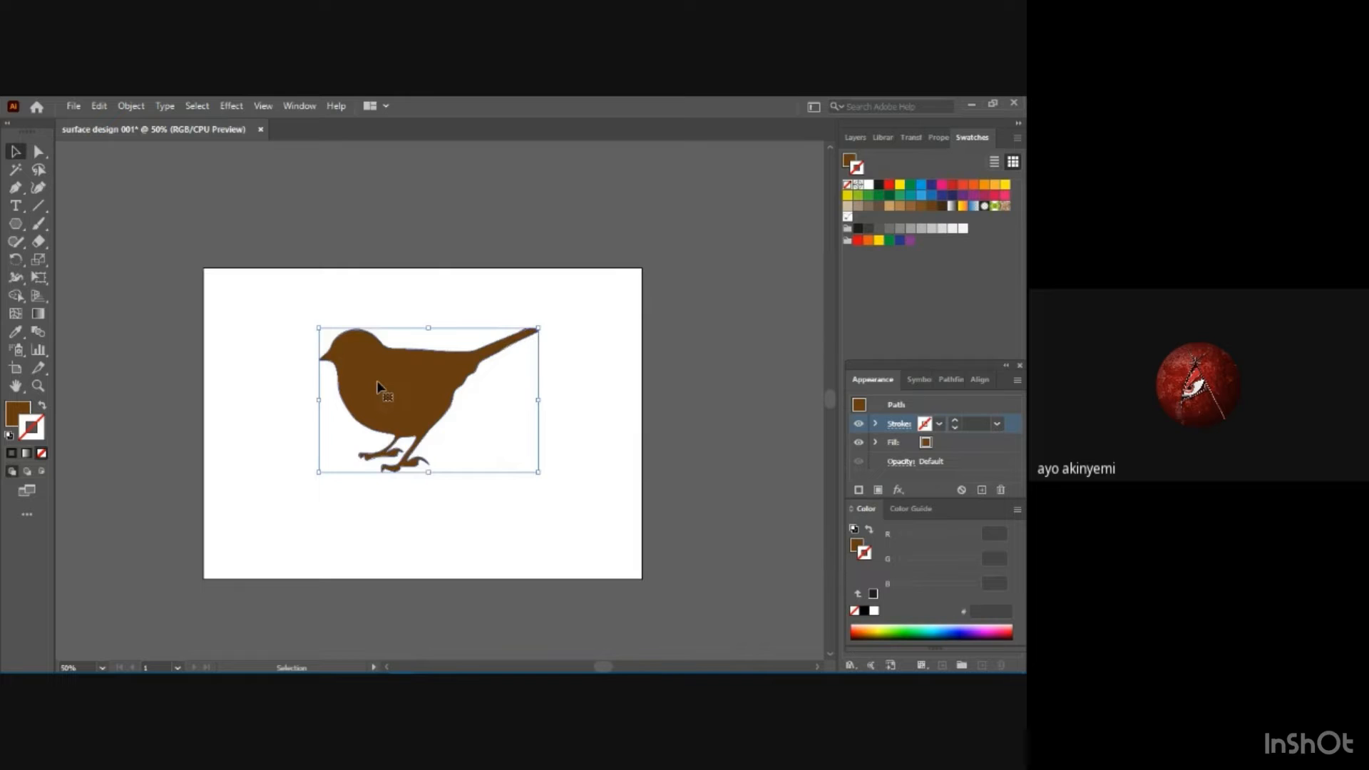
key("a")
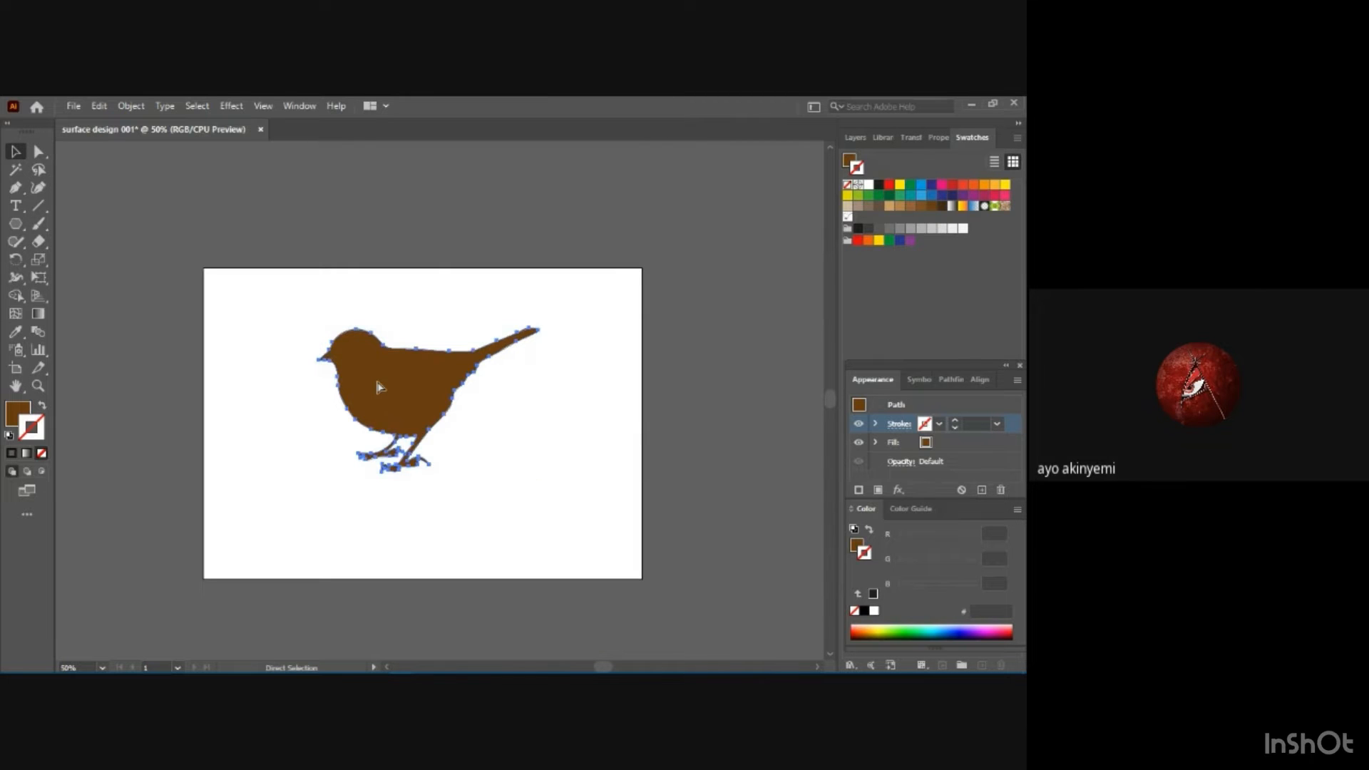
key("v")
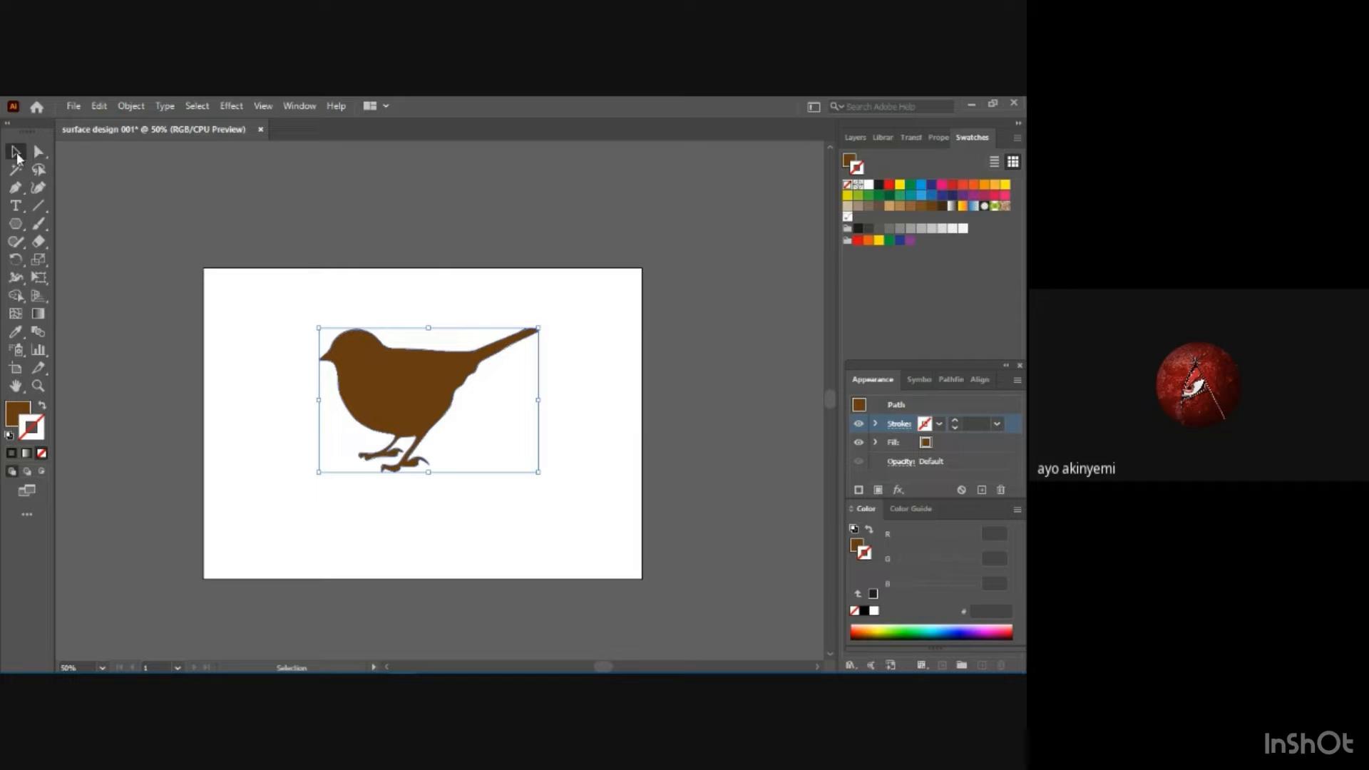
mouse_move(539, 328)
left_mouse_down()
mouse_move(482, 352)
mouse_move(544, 325)
left_mouse_up()
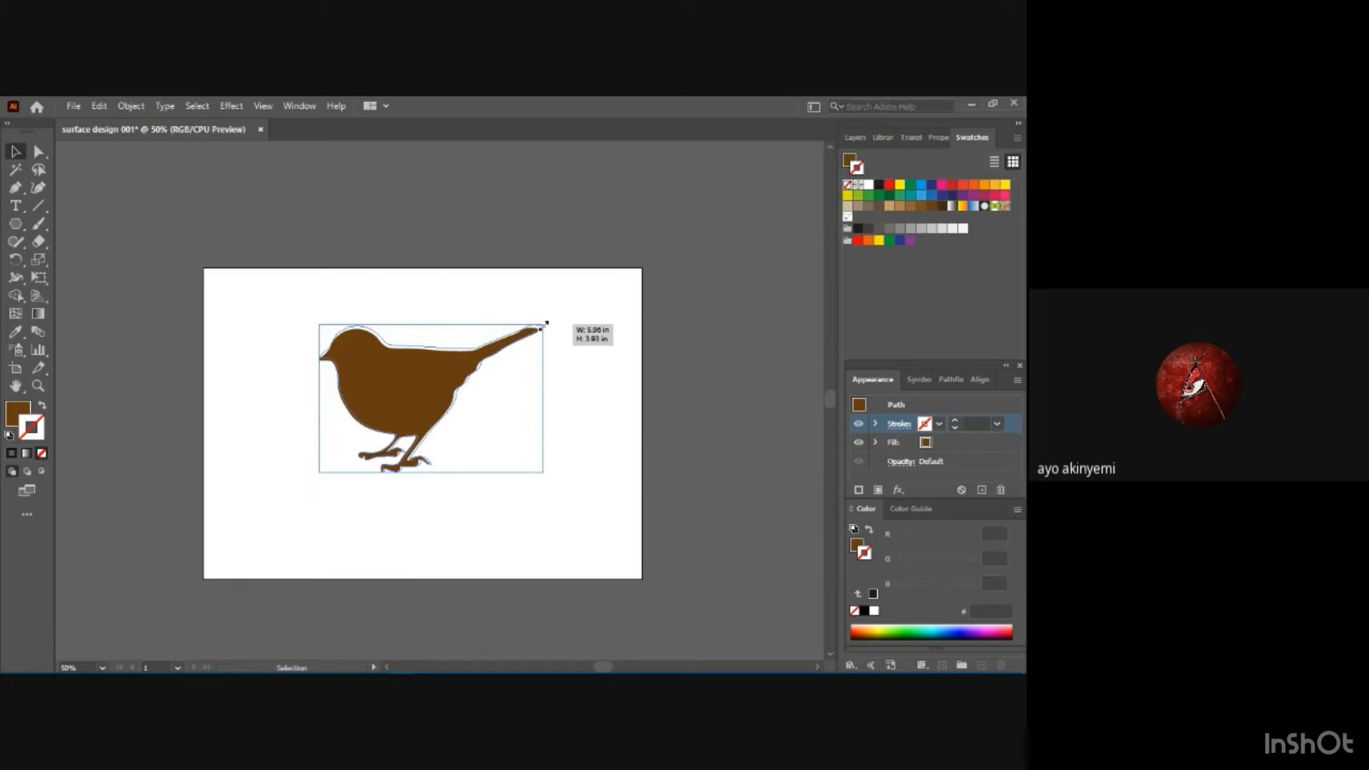
left_click_drag(546, 324, 544, 324)
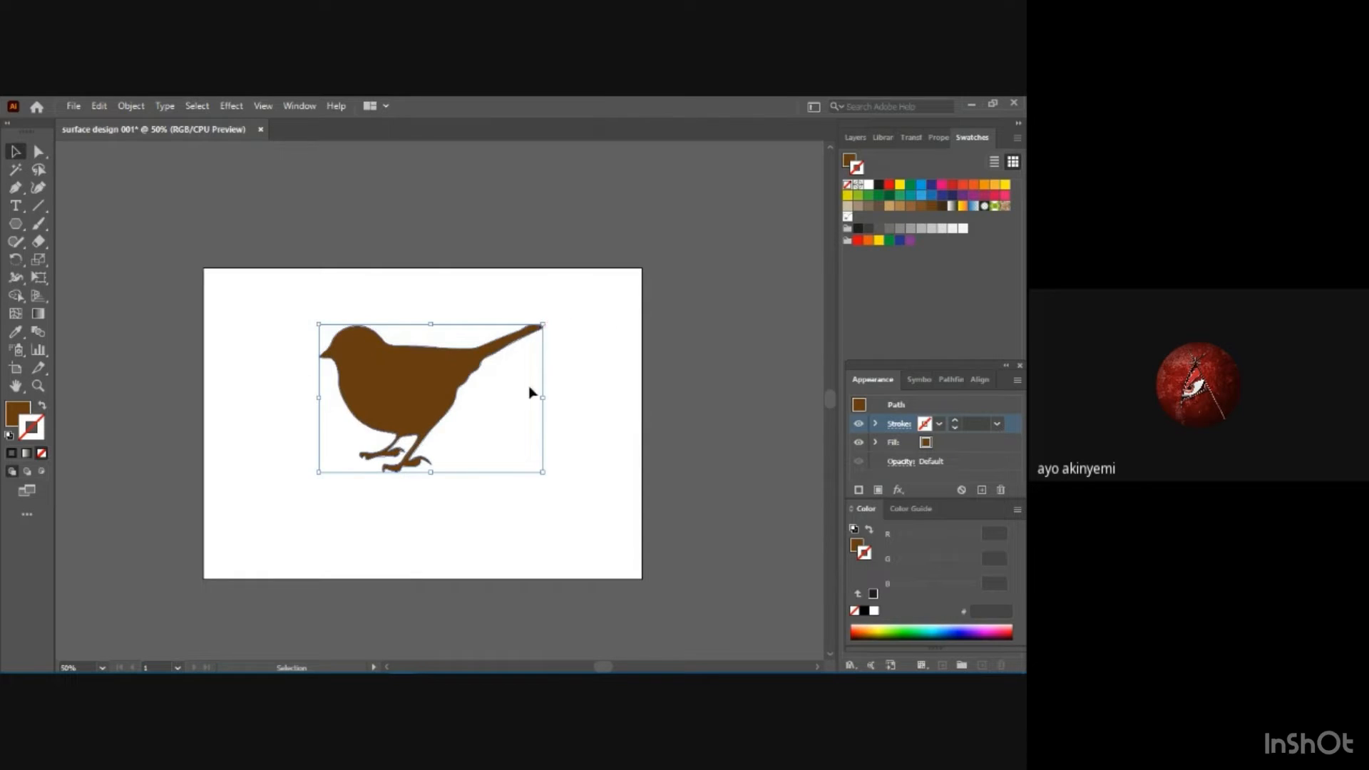
key("ctrl+z")
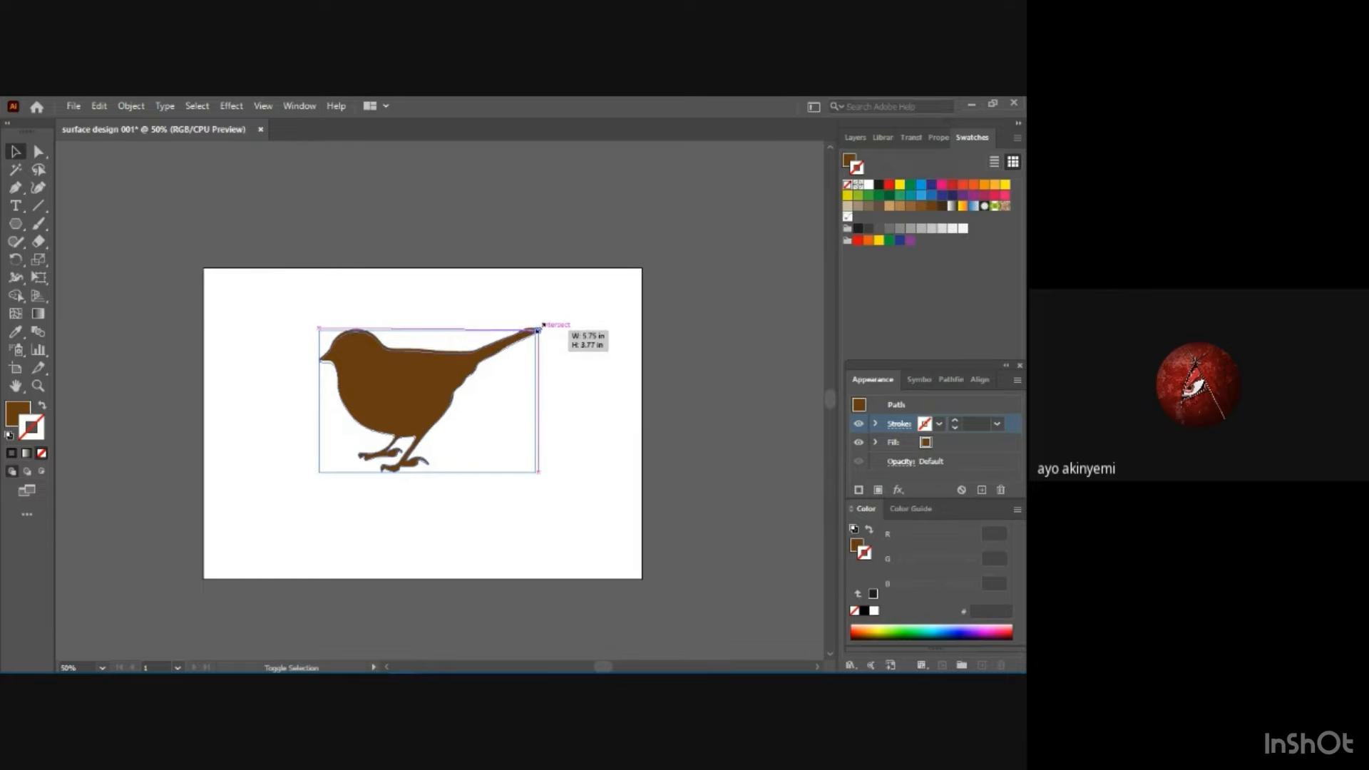
Scale the bird down proportionally towards its lower-left corner to about two-thirds of its size, keeping it selected.
left_click_drag(540, 328, 482, 370)
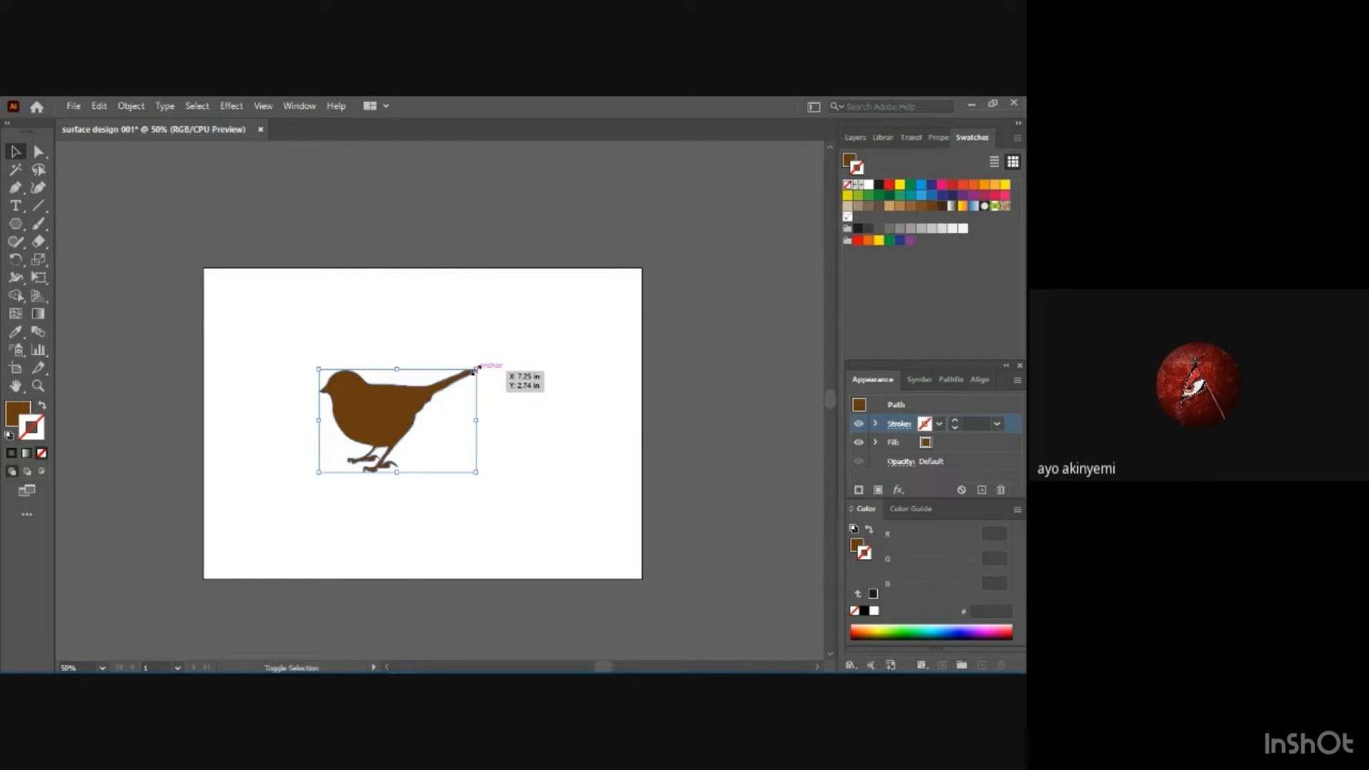
left_click_drag(475, 370, 460, 379)
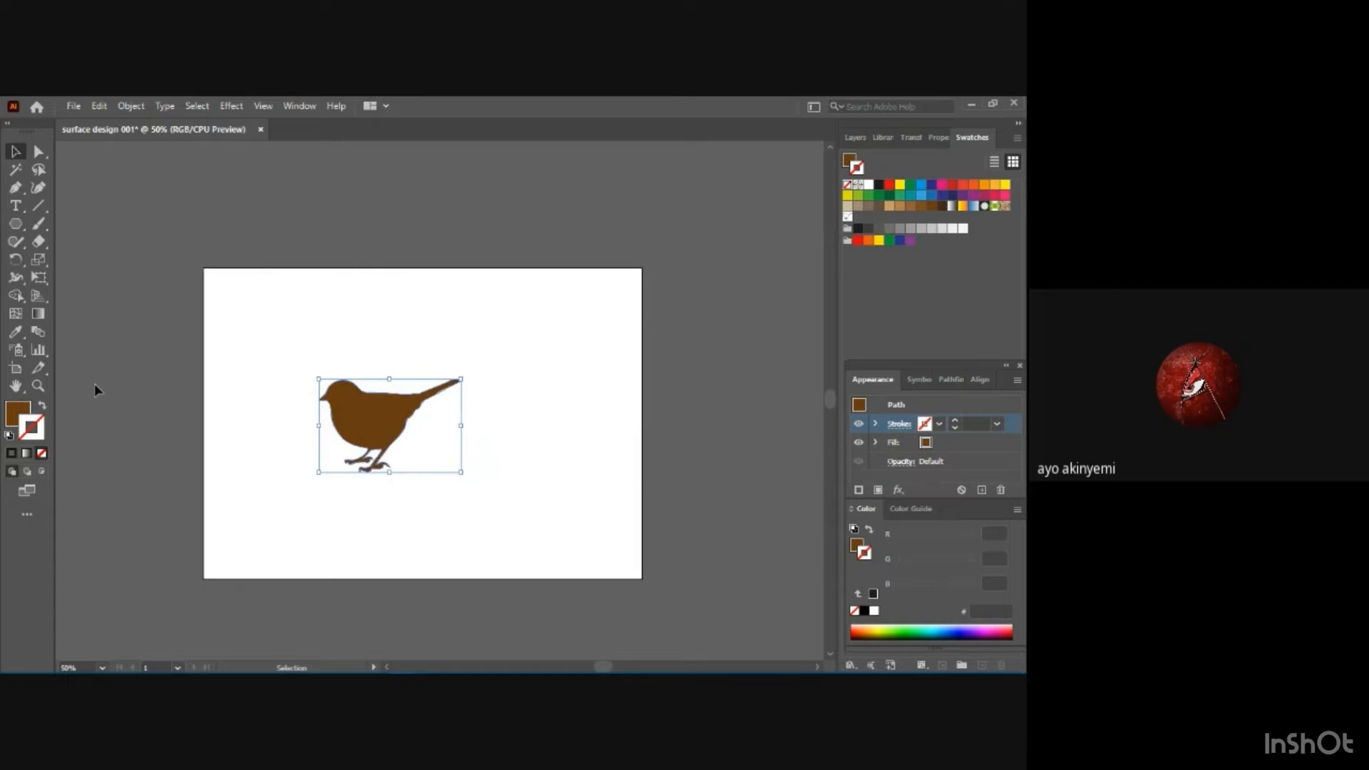
key("a")
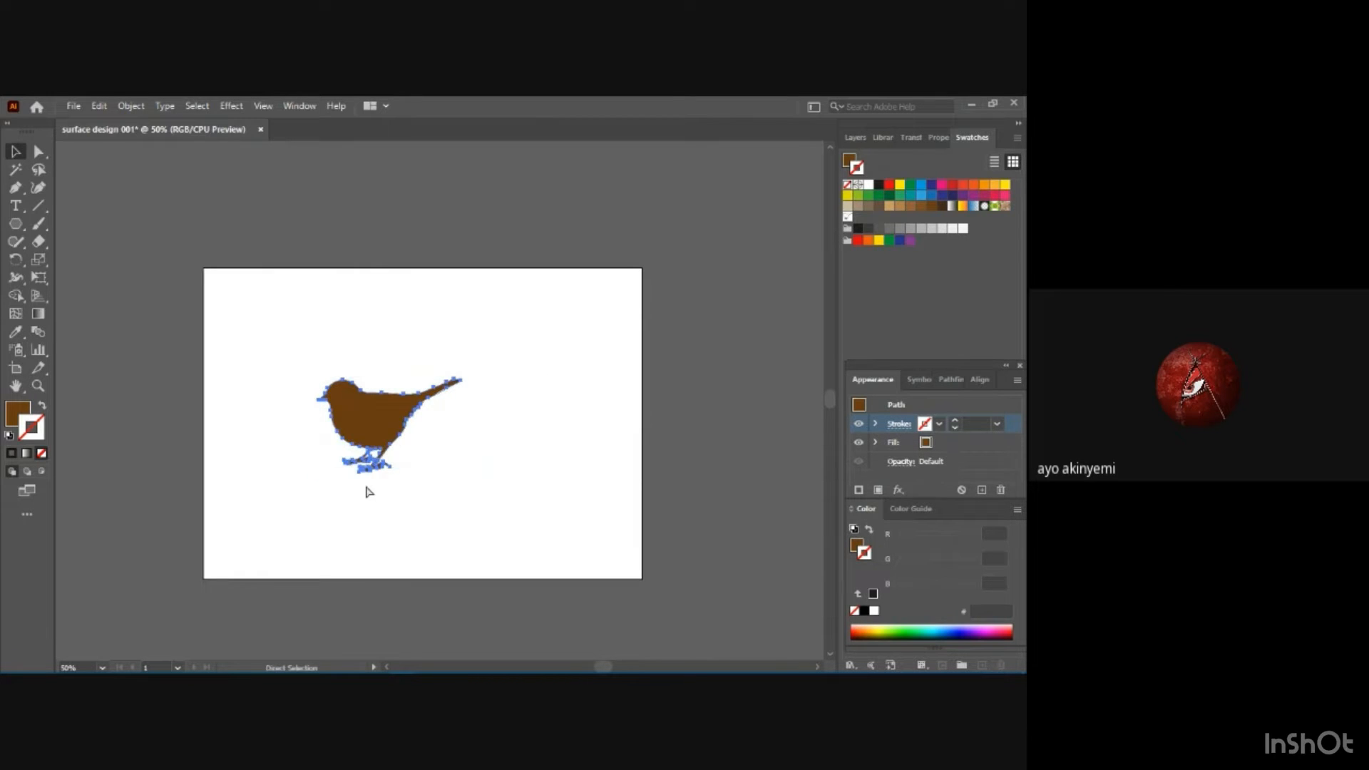
key("v")
key("a")
key("v")
Duplicate the bird and place the copy below and to the left of the original.
key("ctrl+c")
key("ctrl+v")
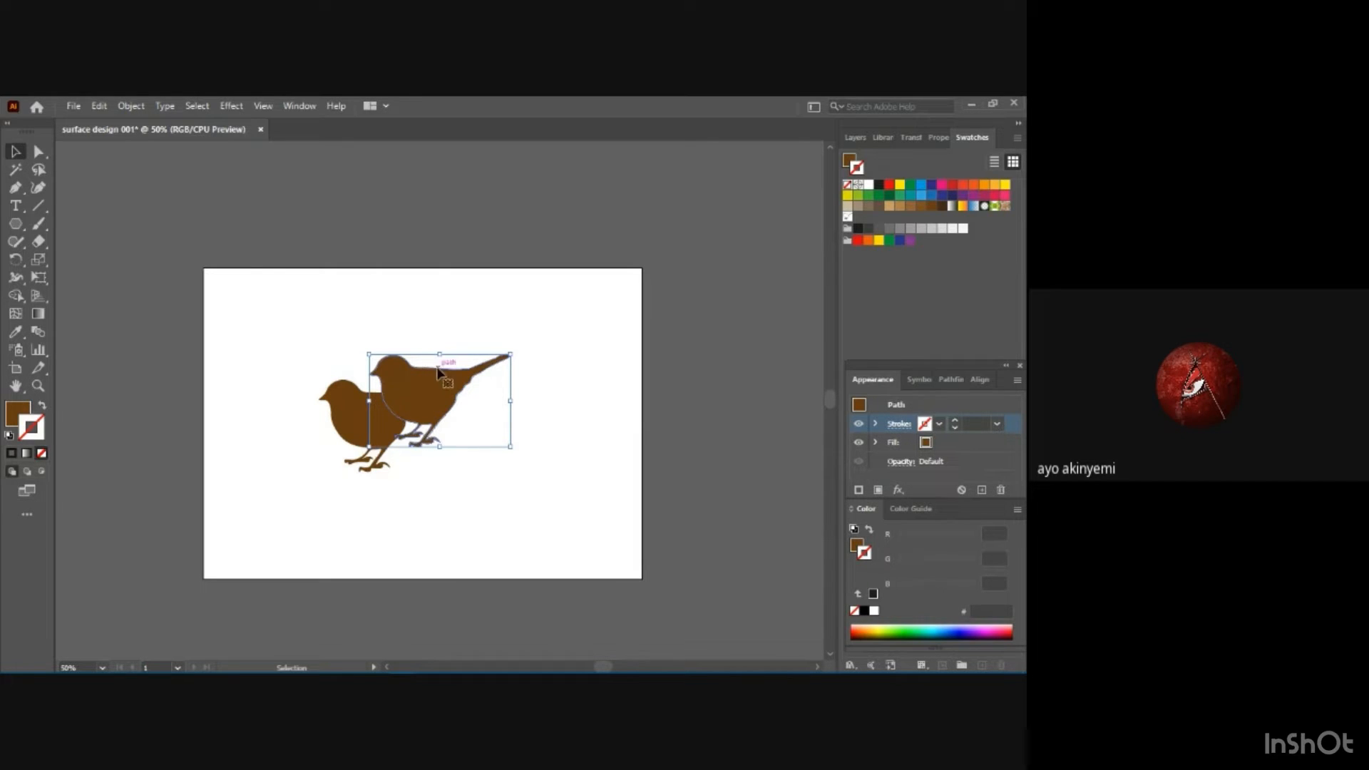
left_click_drag(436, 371, 328, 469)
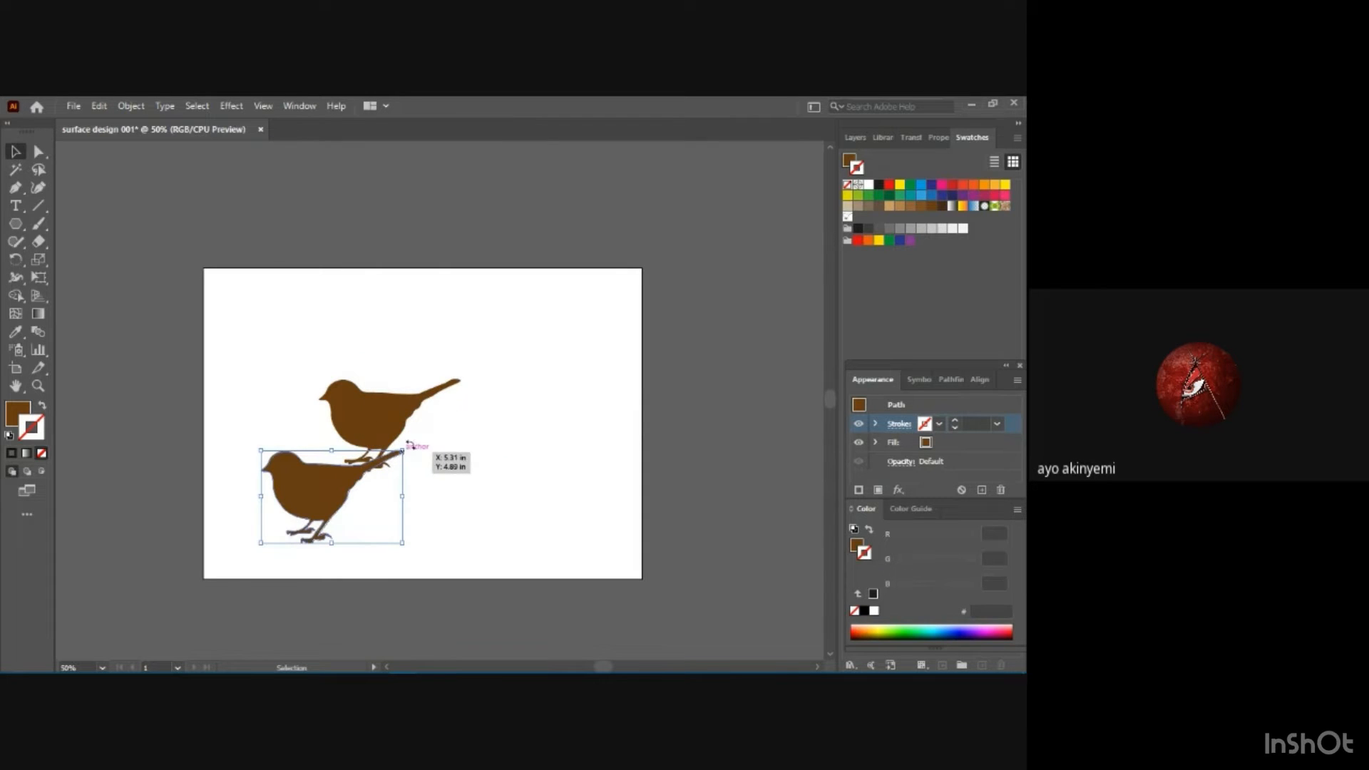
Rotate the copy counter-clockwise so its tail points up, place it at the artboard's upper left, and move the original to its right.
left_click_drag(412, 445, 468, 392)
left_click(387, 419)
left_click_drag(327, 490, 321, 380)
left_click_drag(528, 389, 486, 365)
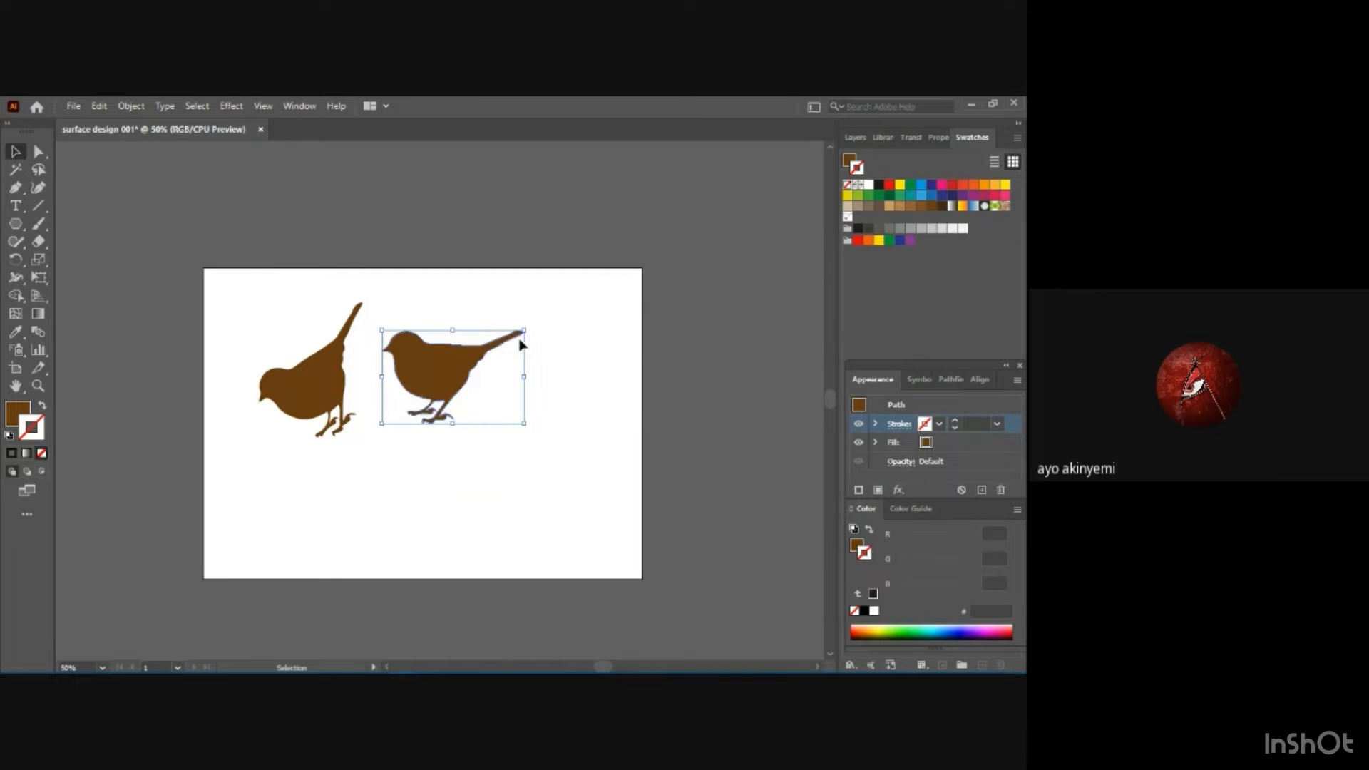
Rotate the original bird about 30° clockwise and place it directly below the rotated copy.
mouse_move(526, 380)
left_mouse_down()
mouse_move(419, 383)
mouse_move(525, 381)
left_mouse_up()
left_click_drag(532, 427, 504, 494)
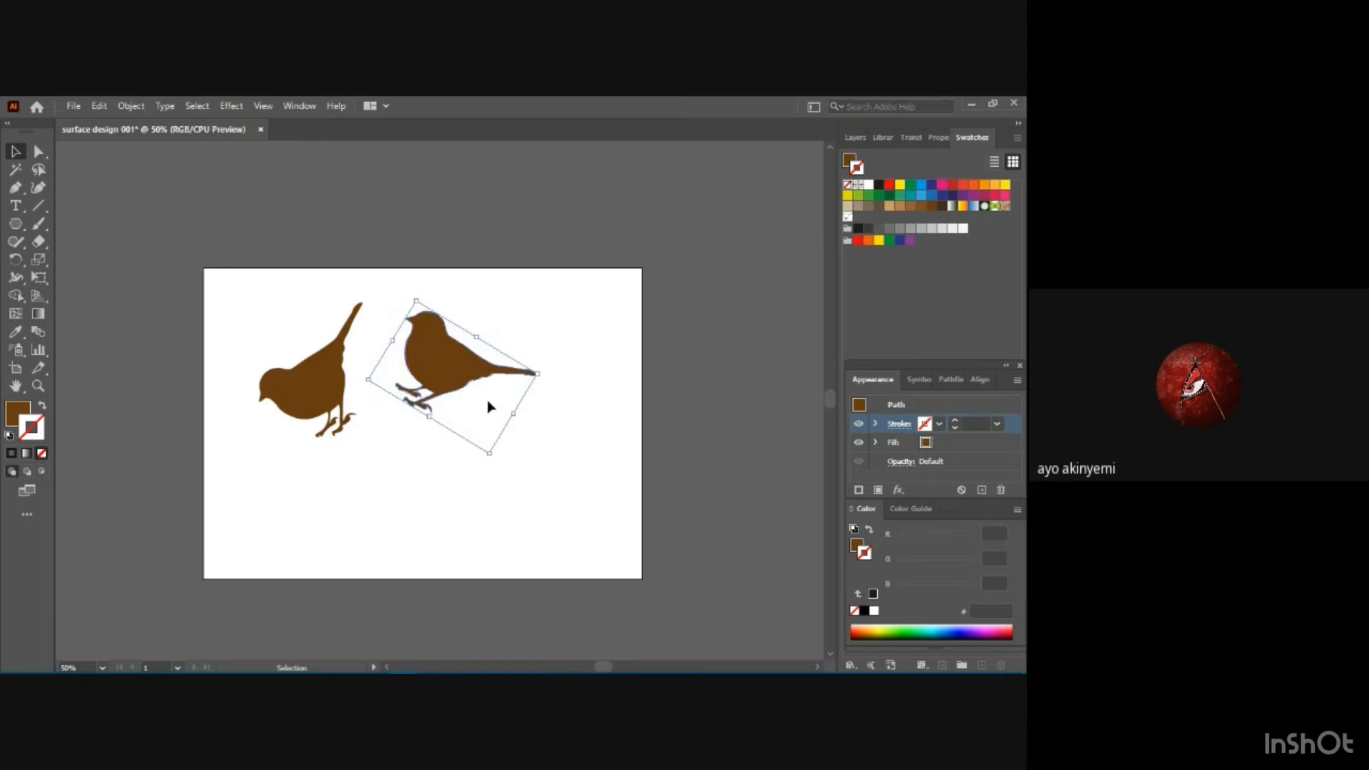
left_click_drag(432, 371, 304, 491)
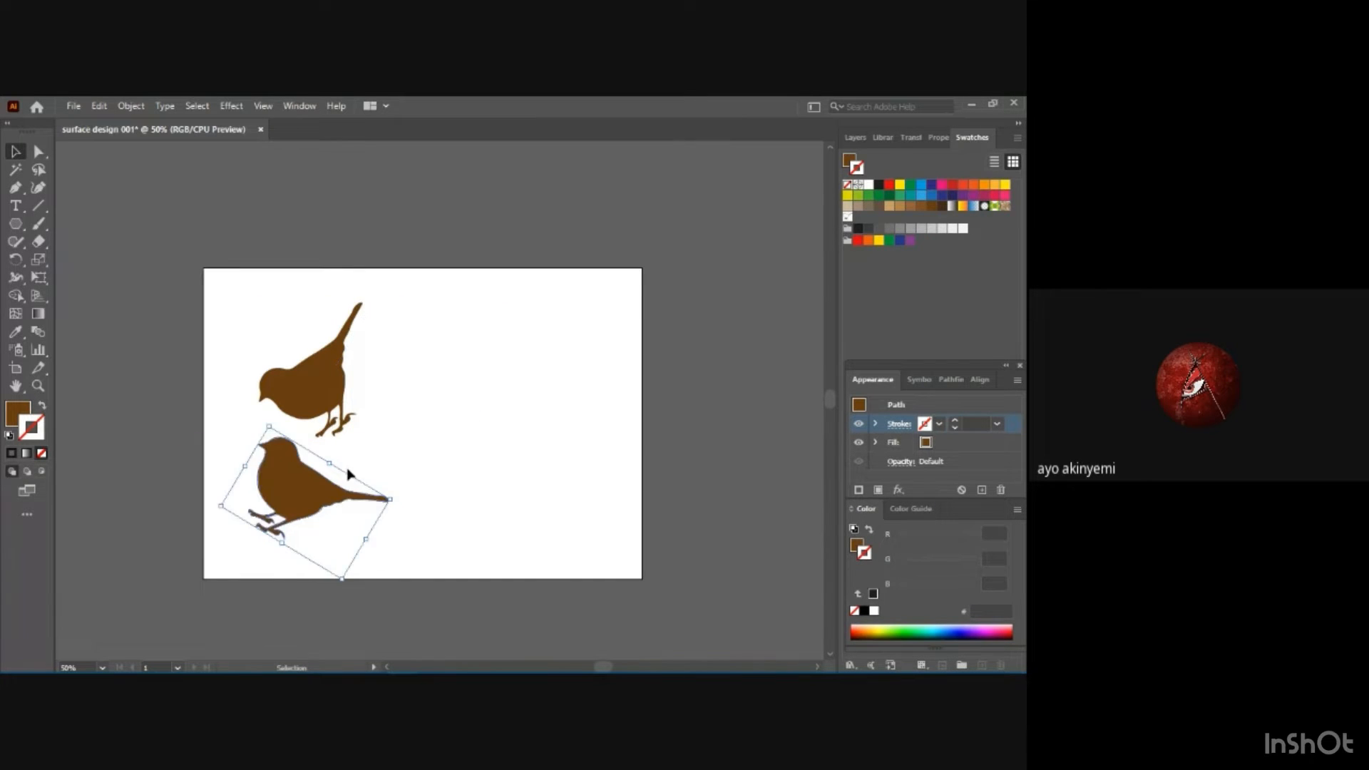
Tilt both birds slightly more counter-clockwise and move the lower one closer beneath the upper one.
left_click(322, 365)
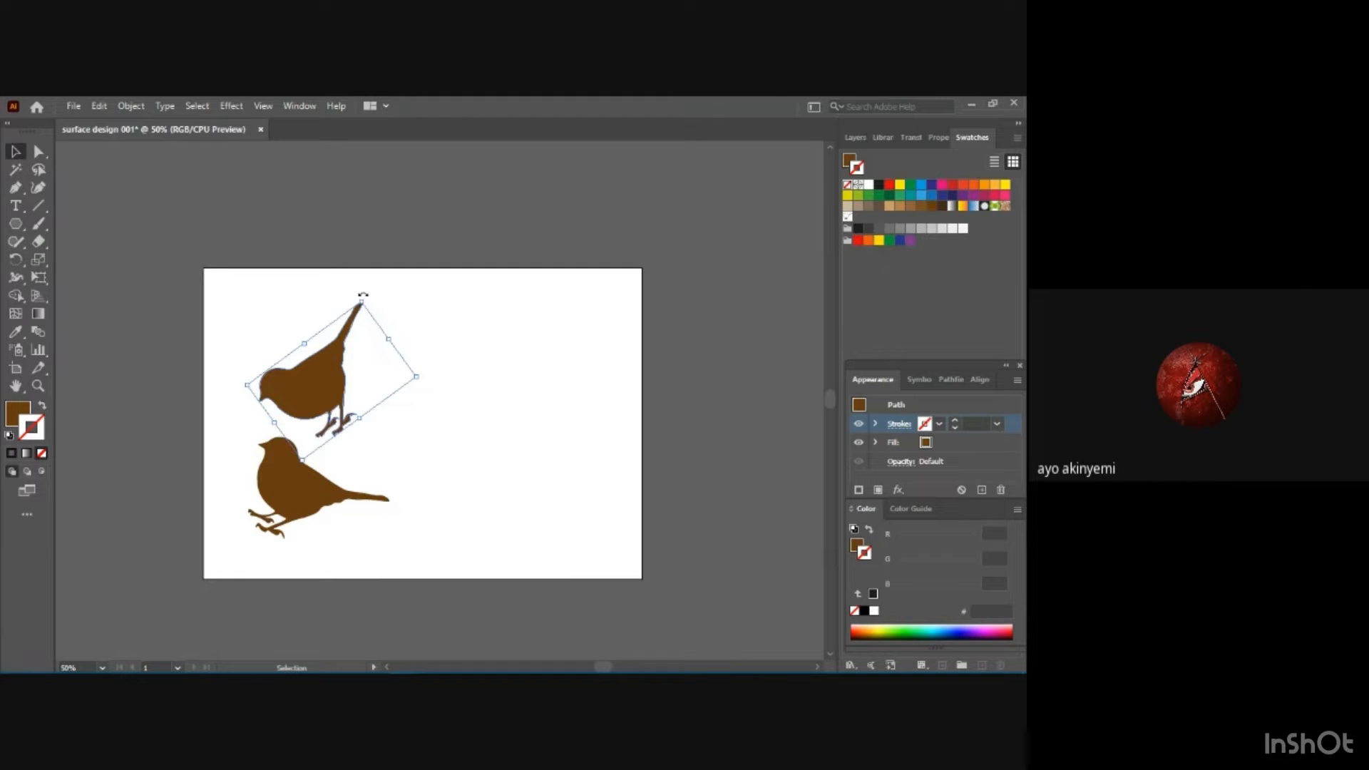
left_click_drag(363, 293, 340, 287)
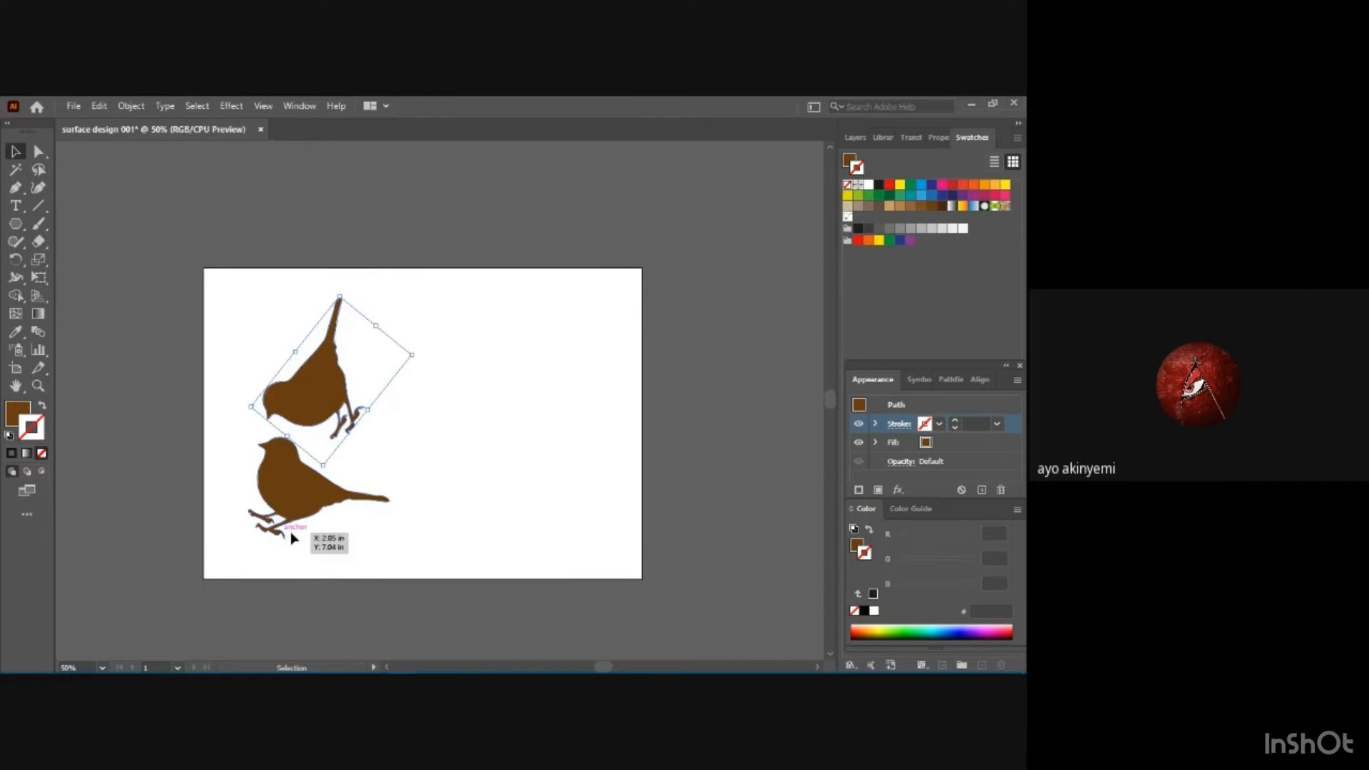
left_click(369, 504)
left_click_drag(401, 492, 402, 461)
left_click_drag(313, 500, 330, 478)
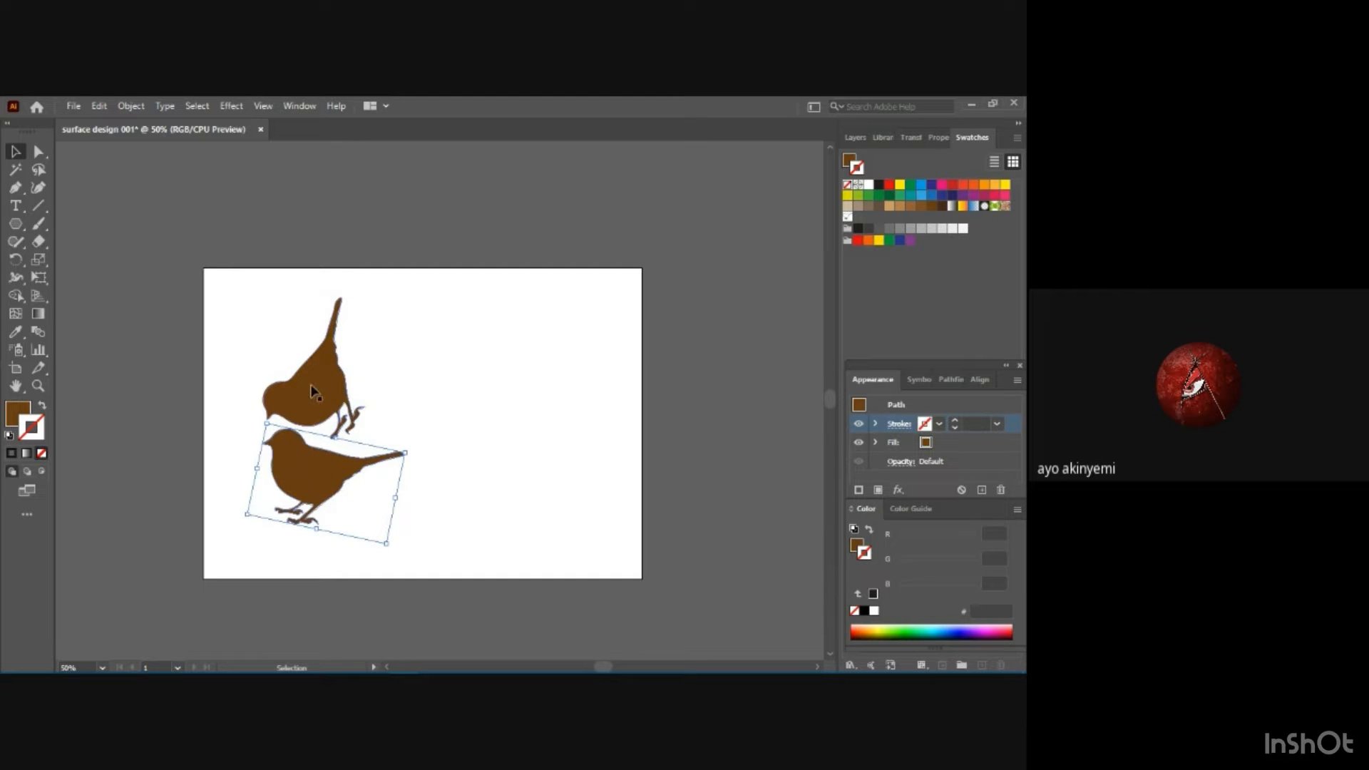
Move the upper bird right and rotate it clockwise, and place the lower bird to its left, tail towards its beak.
left_click_drag(311, 387, 426, 372)
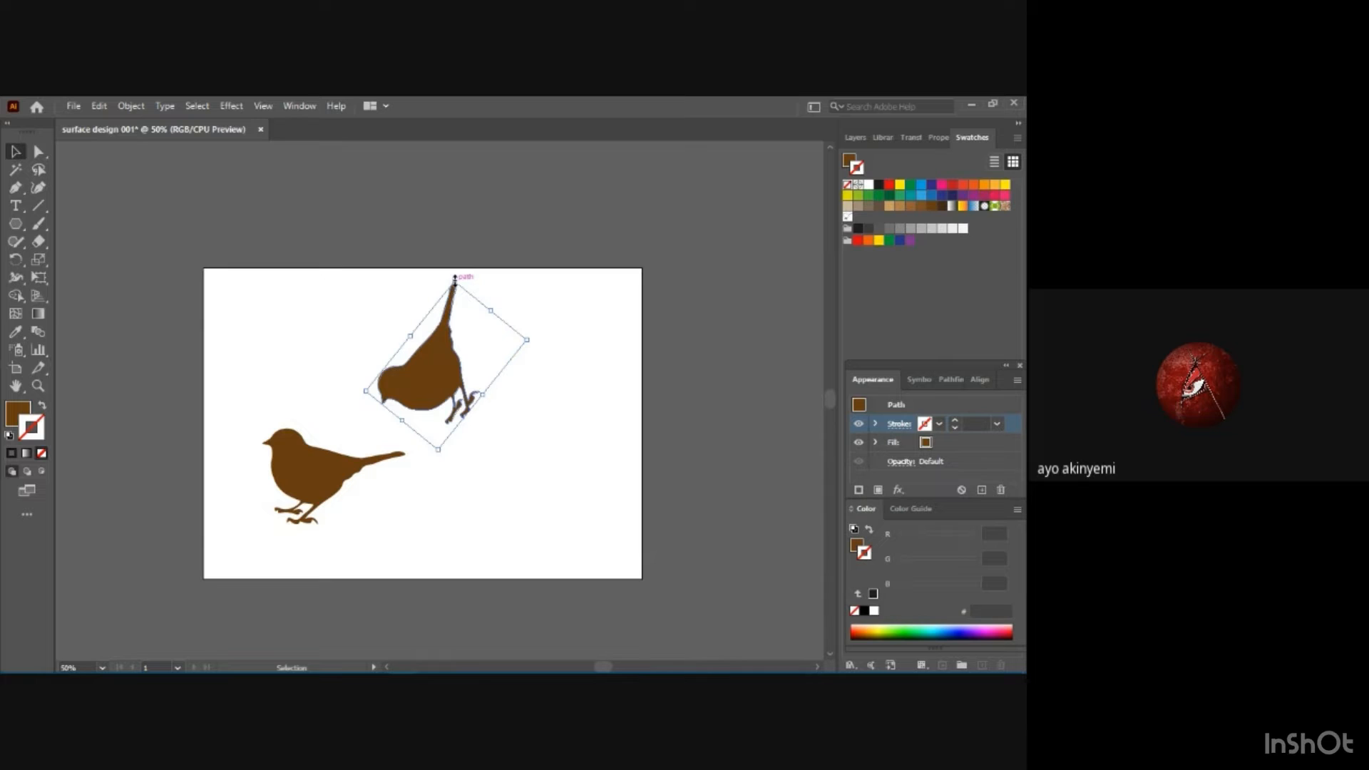
left_click_drag(453, 278, 498, 297)
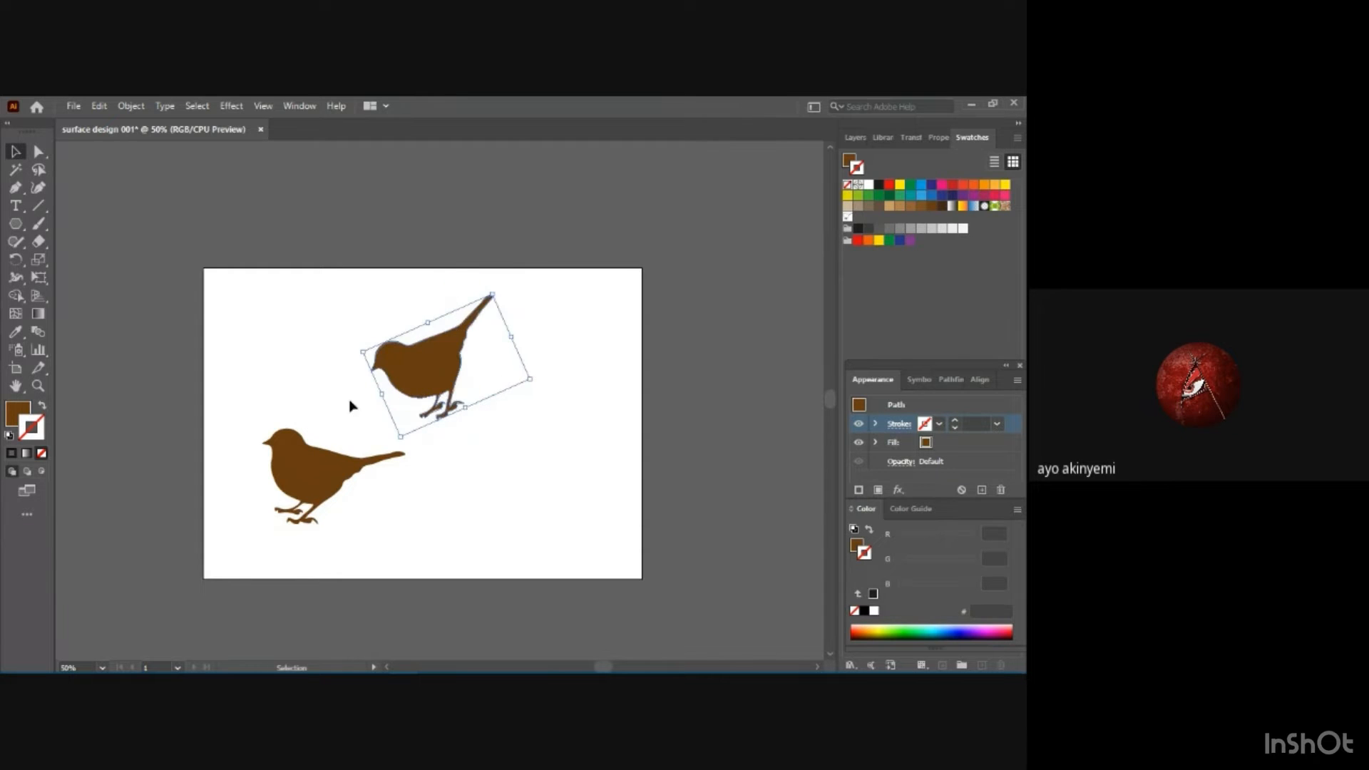
left_click(291, 456)
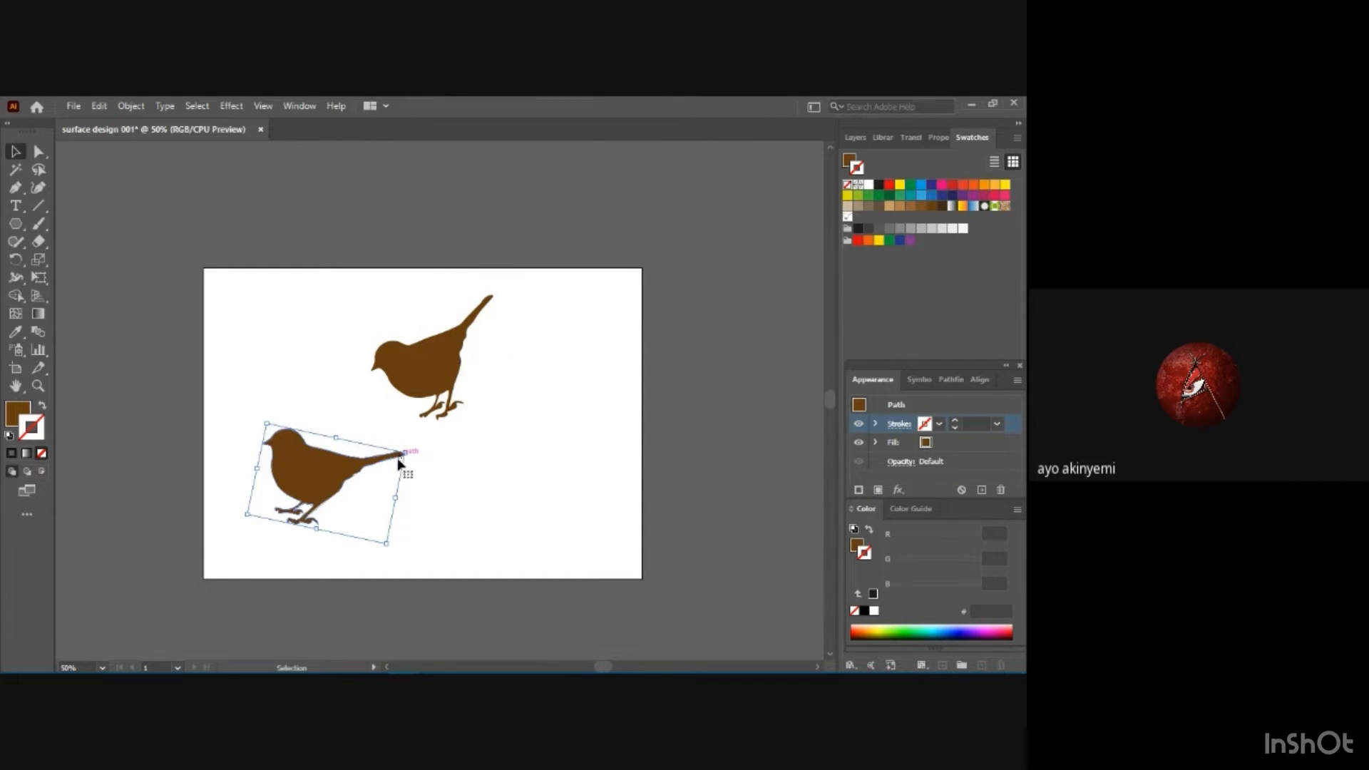
left_click_drag(318, 469, 278, 388)
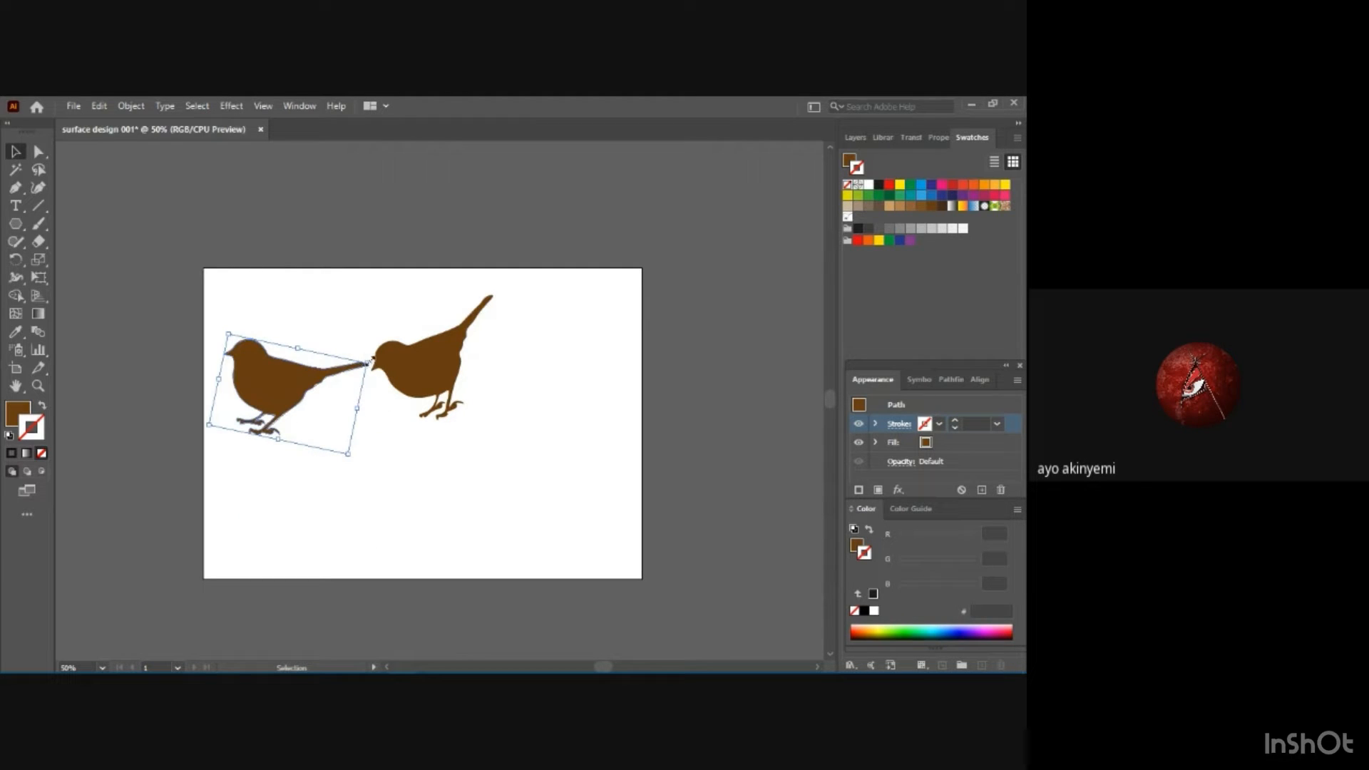
Rotate the left bird clockwise until it stands vertically with its tail pointing down, and shift it slightly right.
left_click_drag(368, 357, 373, 417)
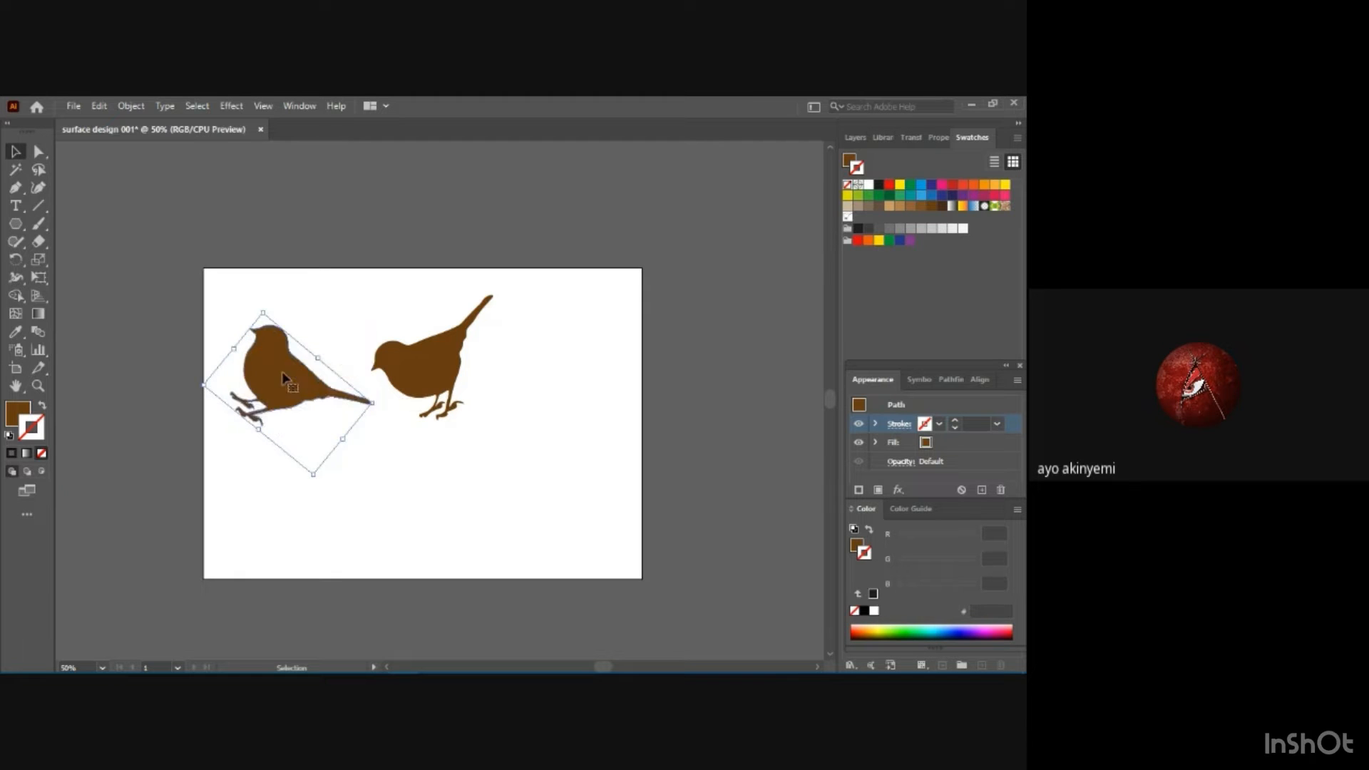
left_click_drag(280, 368, 307, 380)
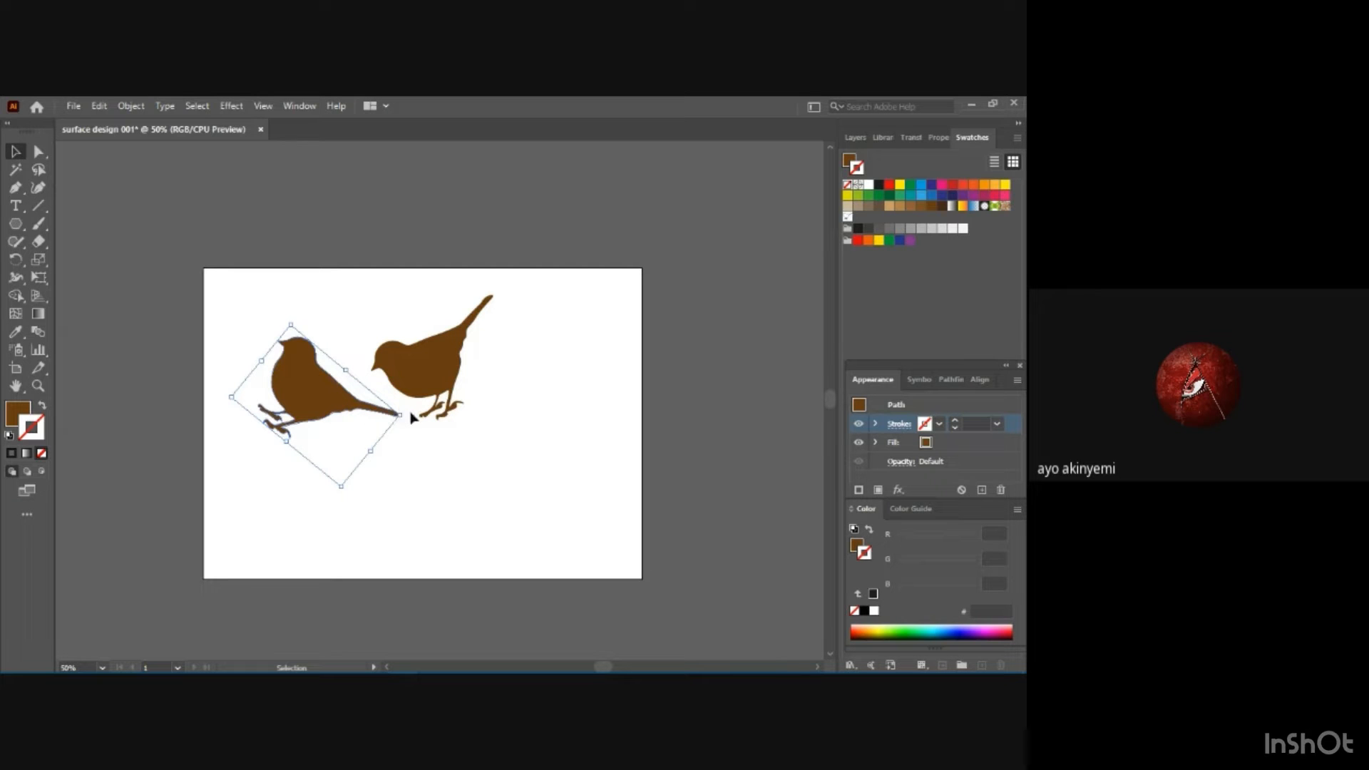
left_click_drag(404, 416, 363, 470)
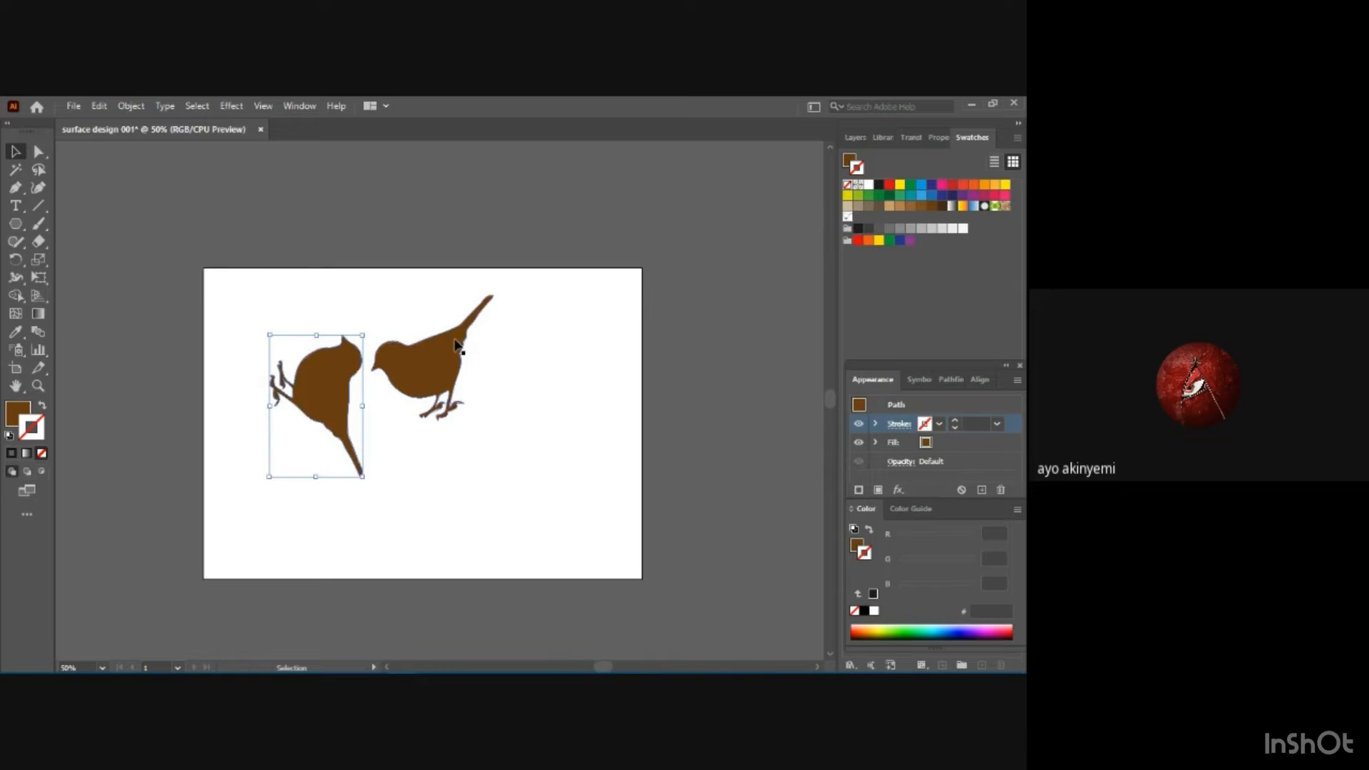
Rotate the right bird counter-clockwise until its tail points up, and fit it against the left bird in a head-to-tail pair.
left_click(488, 305)
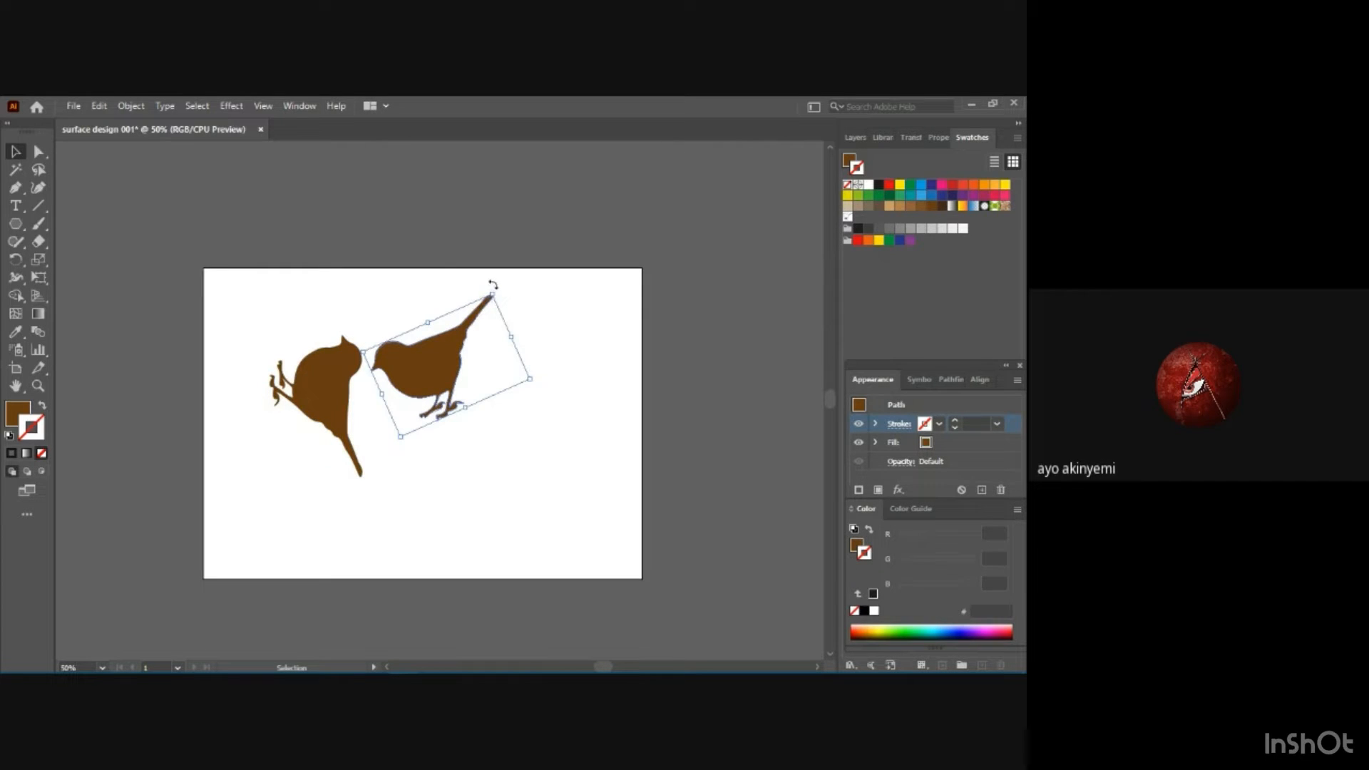
left_click_drag(493, 285, 398, 298)
left_click_drag(442, 372, 360, 467)
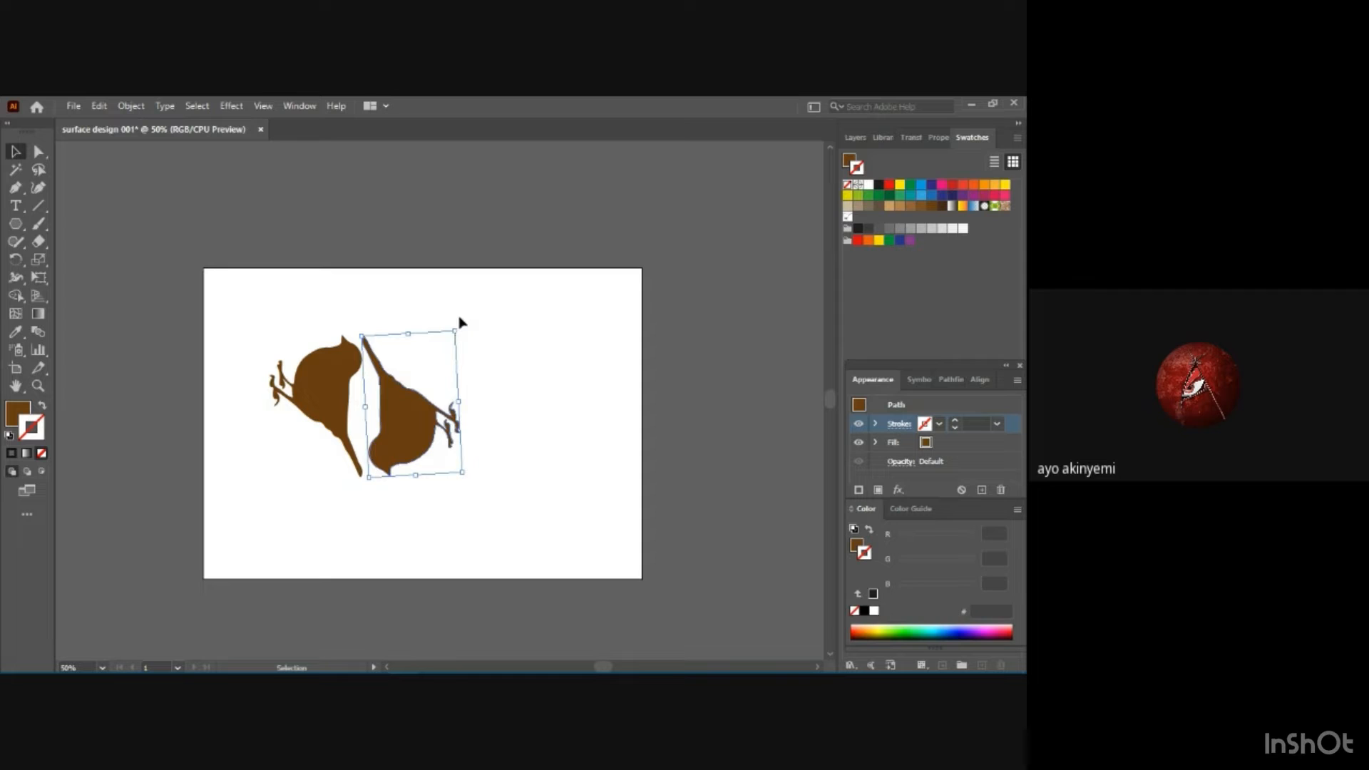
left_click_drag(462, 327, 464, 330)
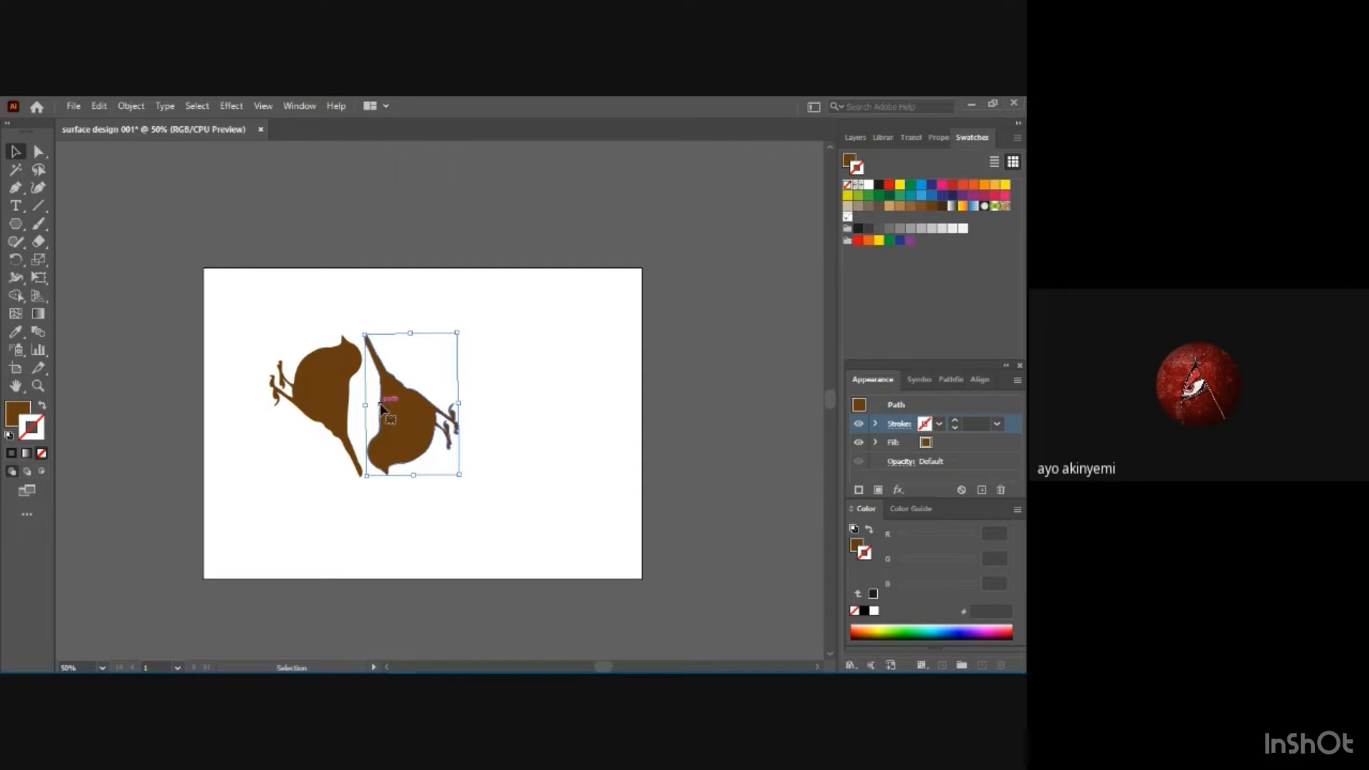
Move the right bird slightly left so its tail tip meets the left bird's head.
left_click_drag(382, 406, 376, 407)
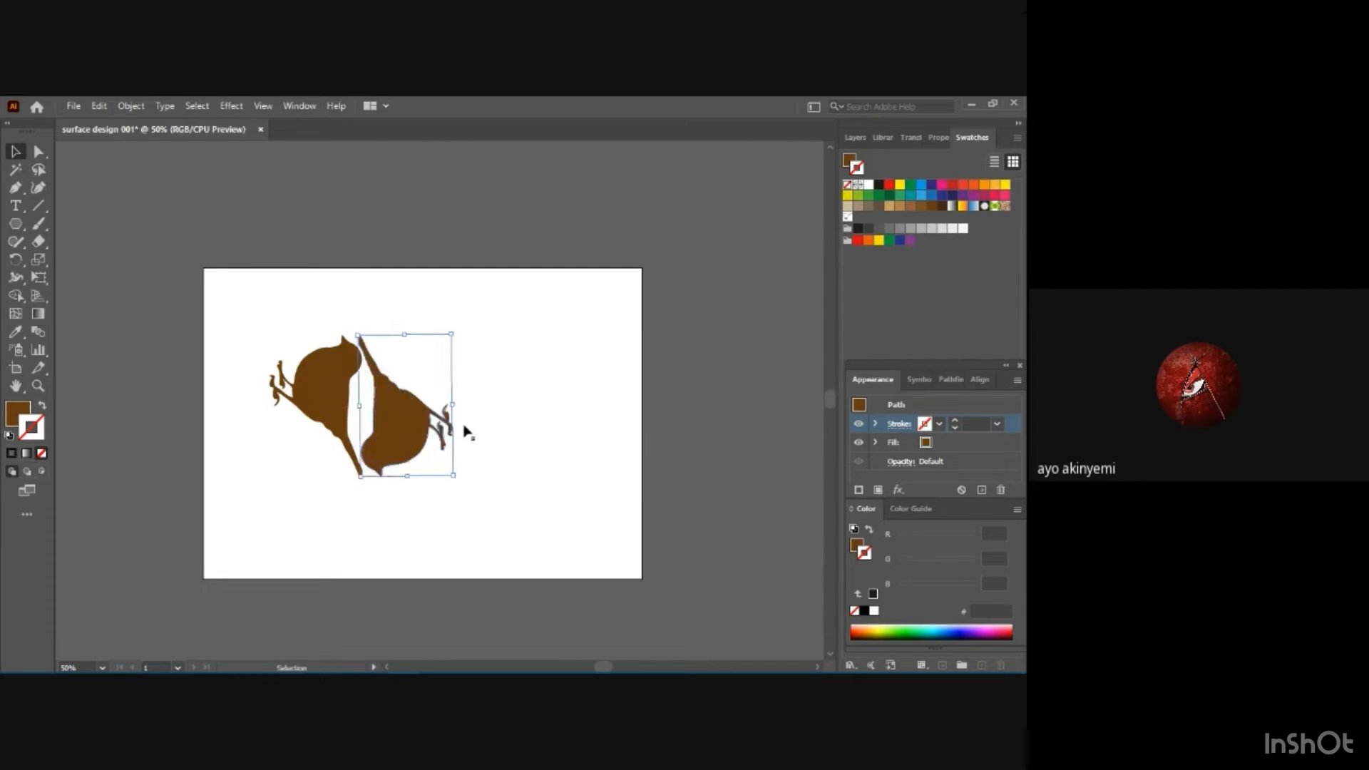
left_click(499, 500)
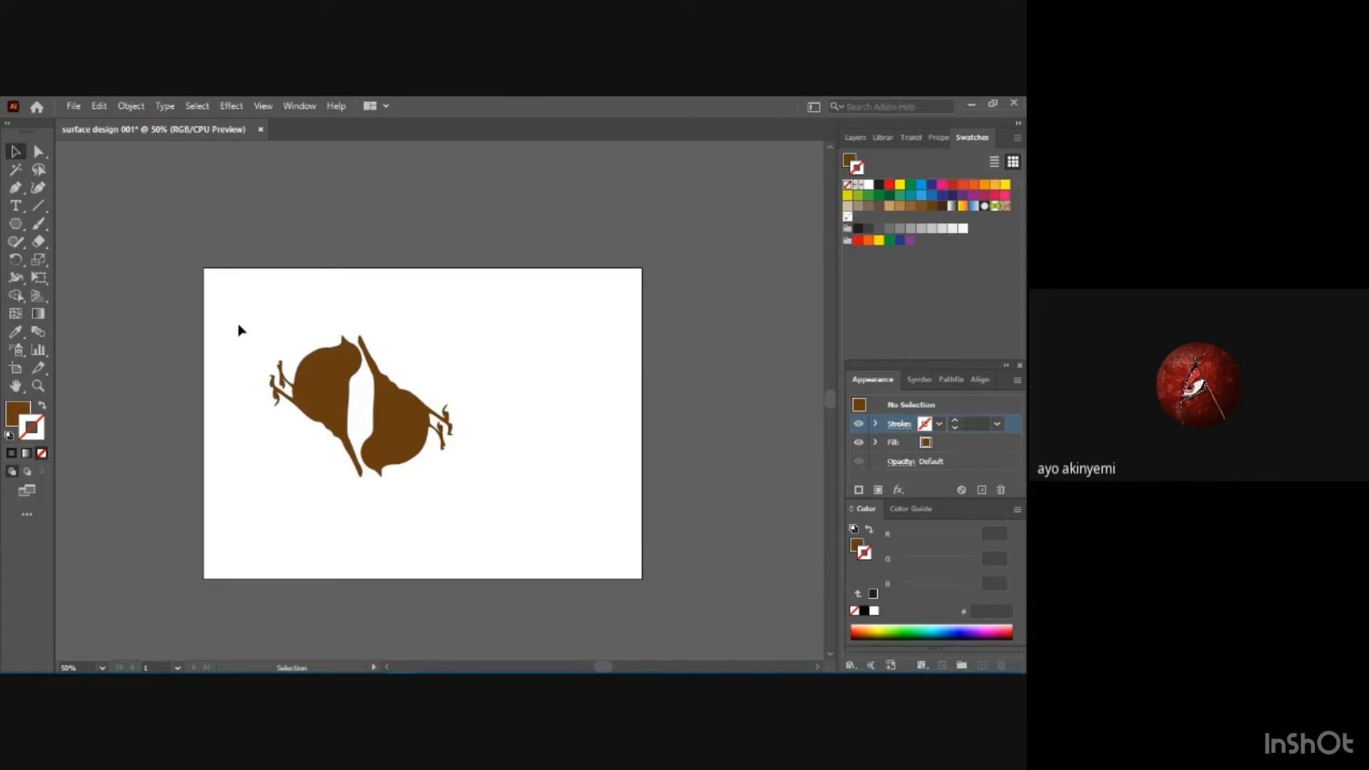
Add the bird pair to the swatches as a new pattern and open it for editing with its Pattern Options.
left_click_drag(239, 330, 504, 504)
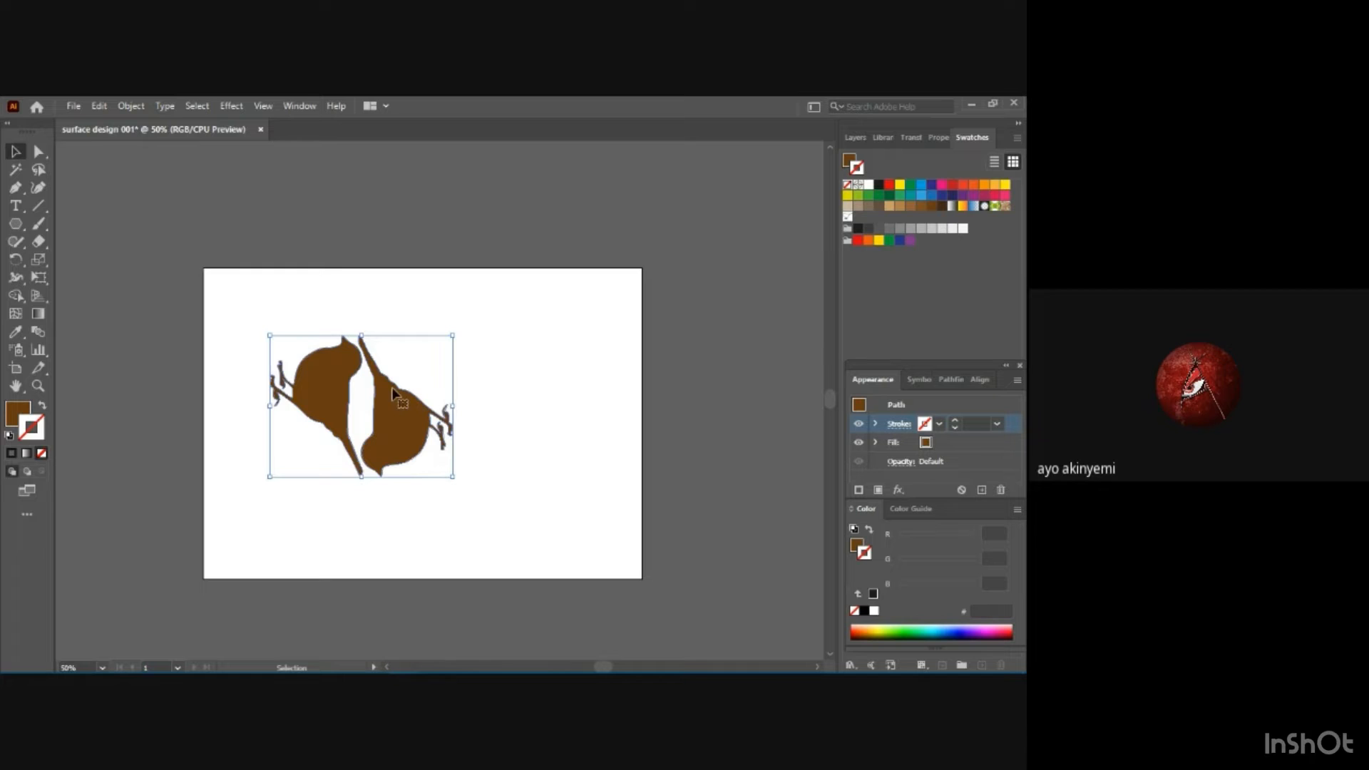
left_click_drag(391, 386, 883, 216)
double_click(859, 216)
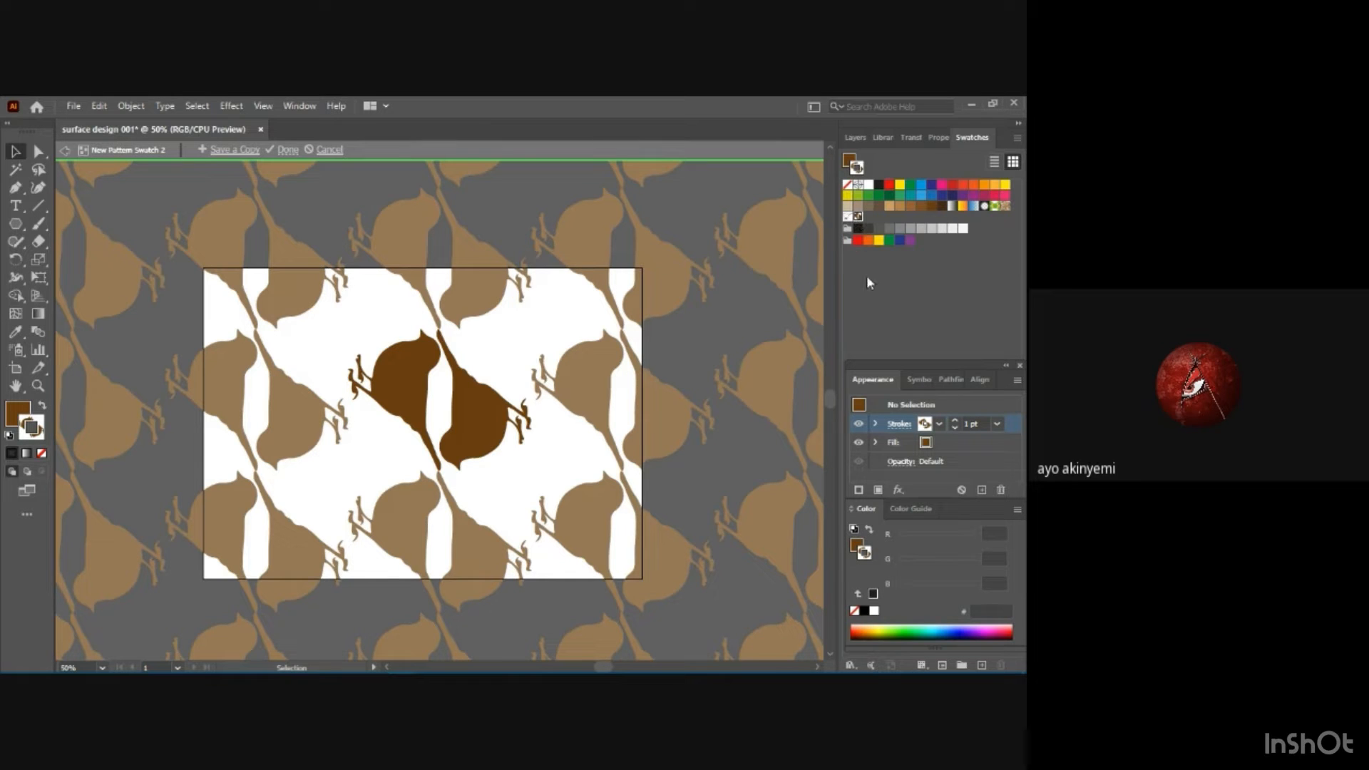
key("a")
key("ctrl+minus")
key("ctrl+minus")
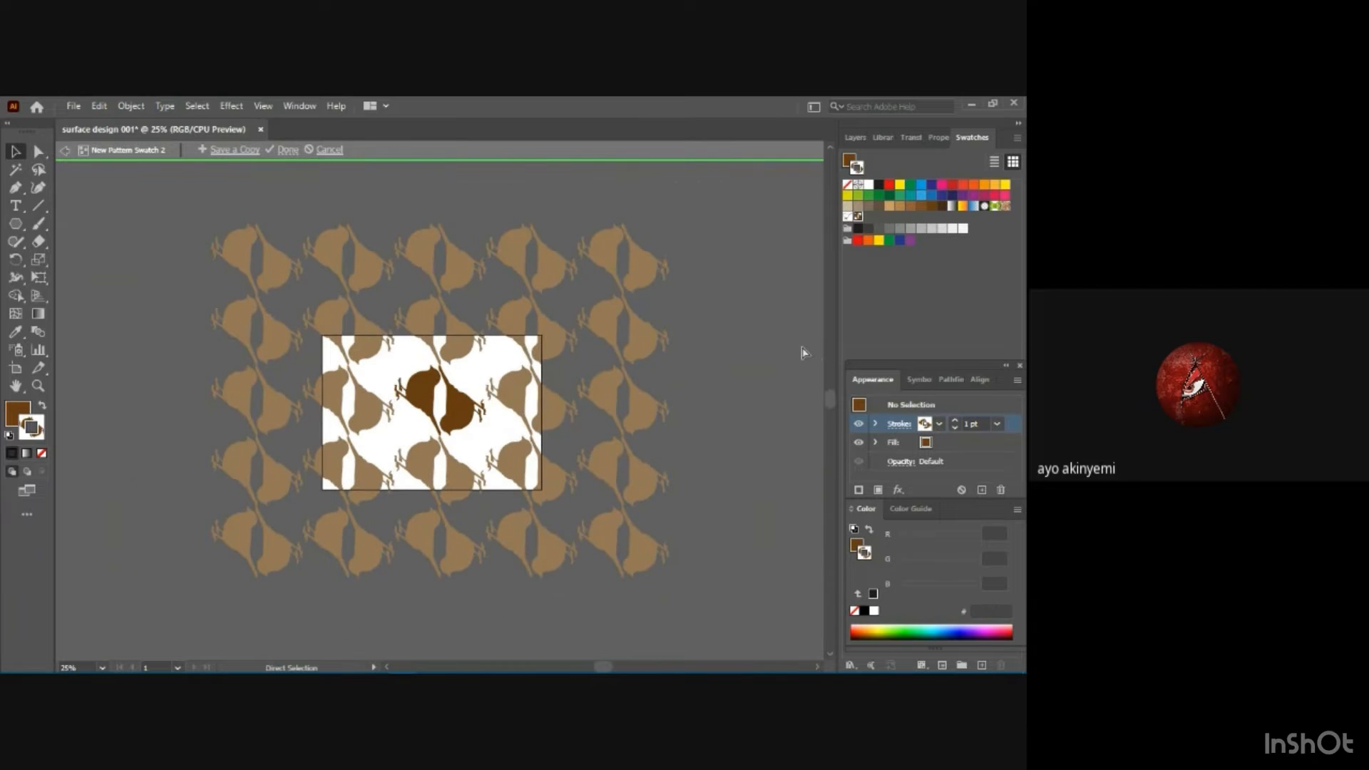
key("v")
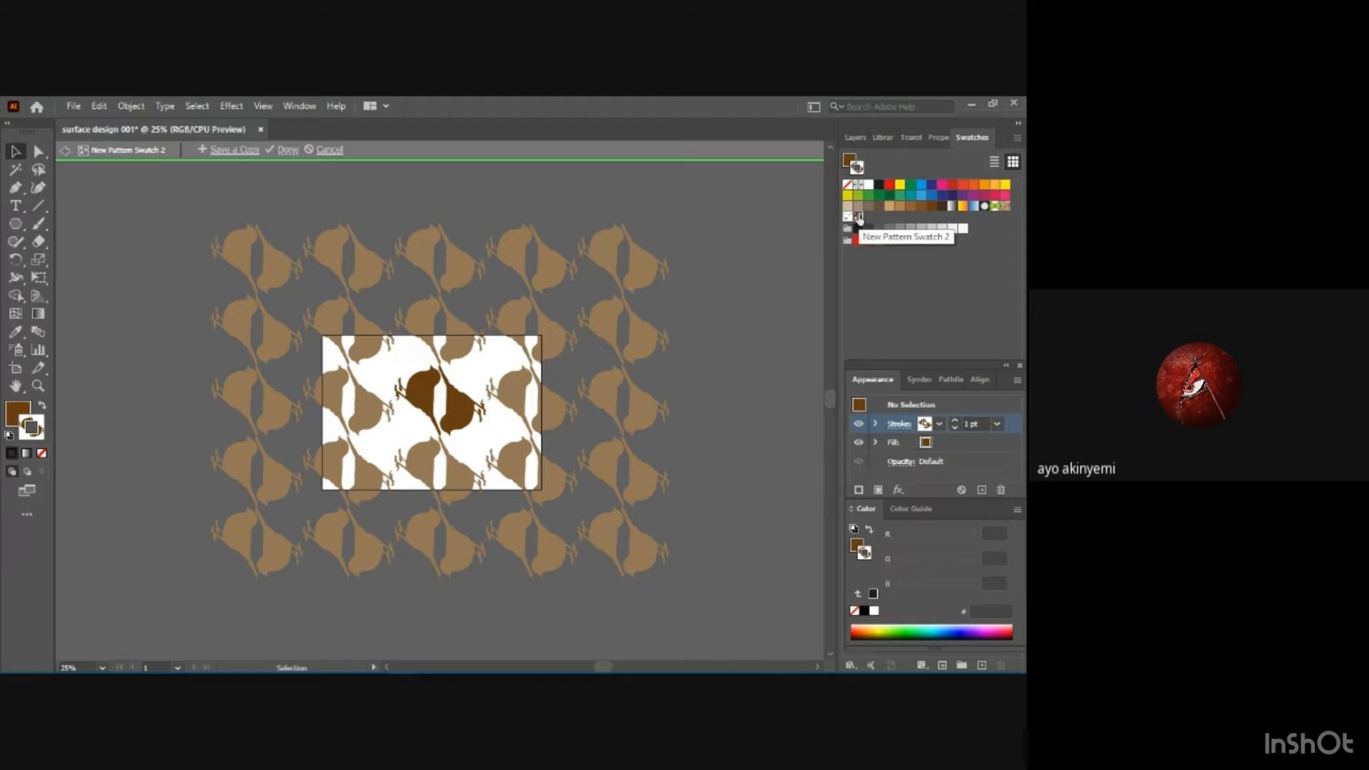
double_click(860, 218)
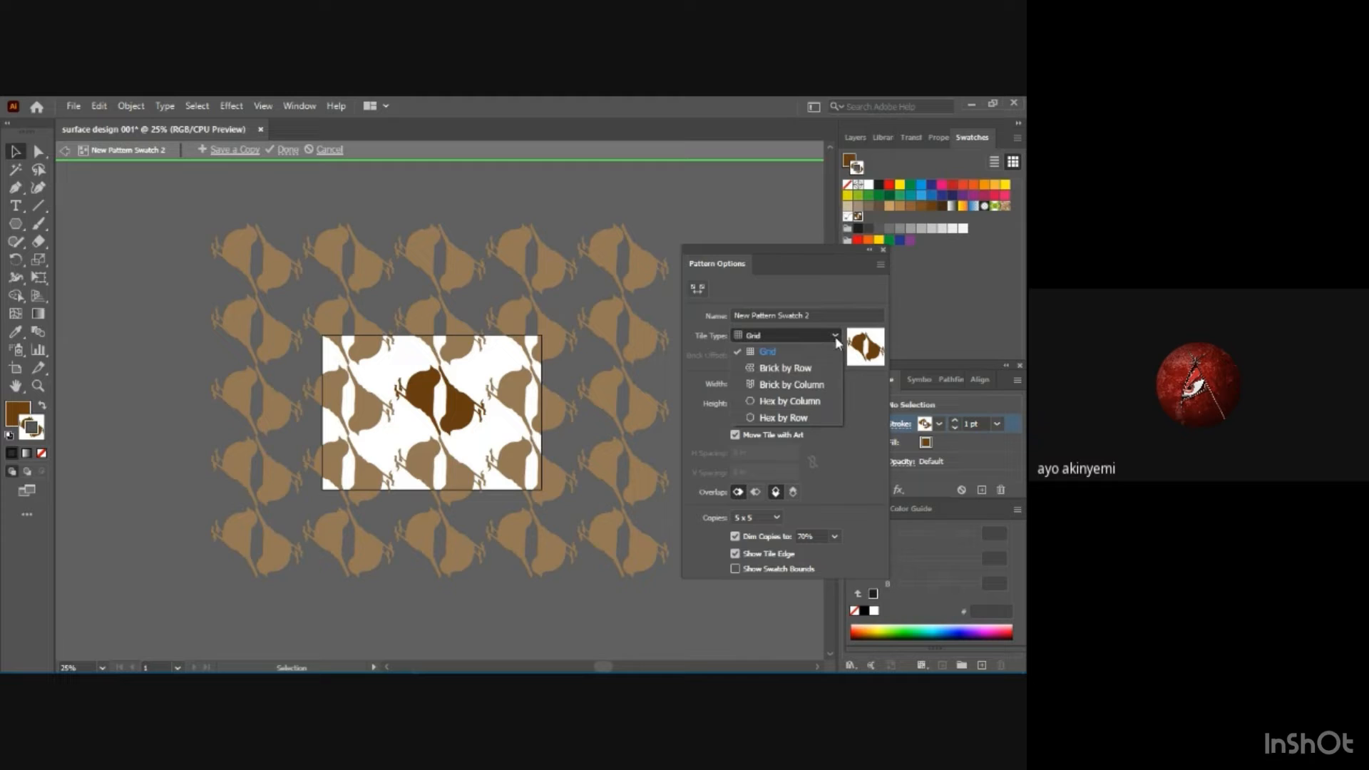
Try the Brick by Row, Brick by Column, Hex by Column and Hex by Row tile types, and return the pattern to Grid.
left_click(806, 366)
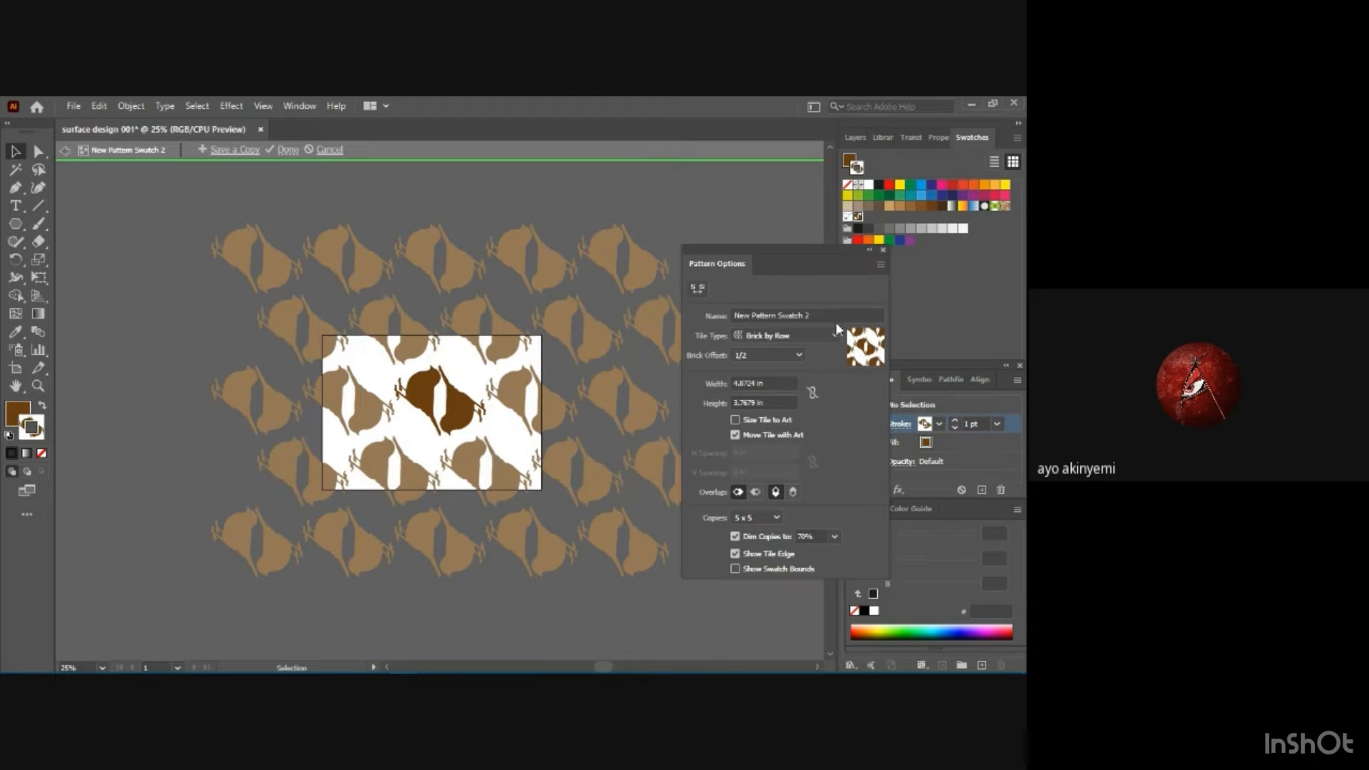
left_click(838, 339)
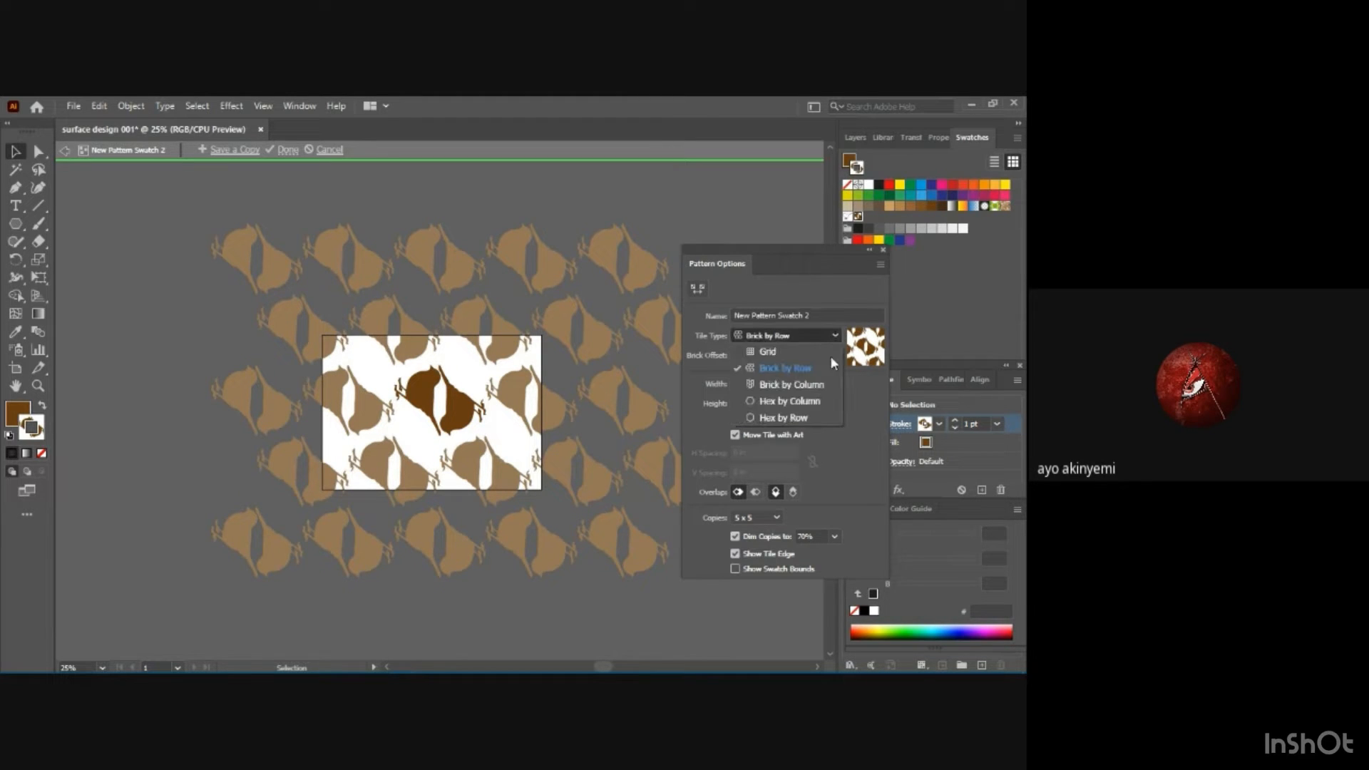
left_click(816, 390)
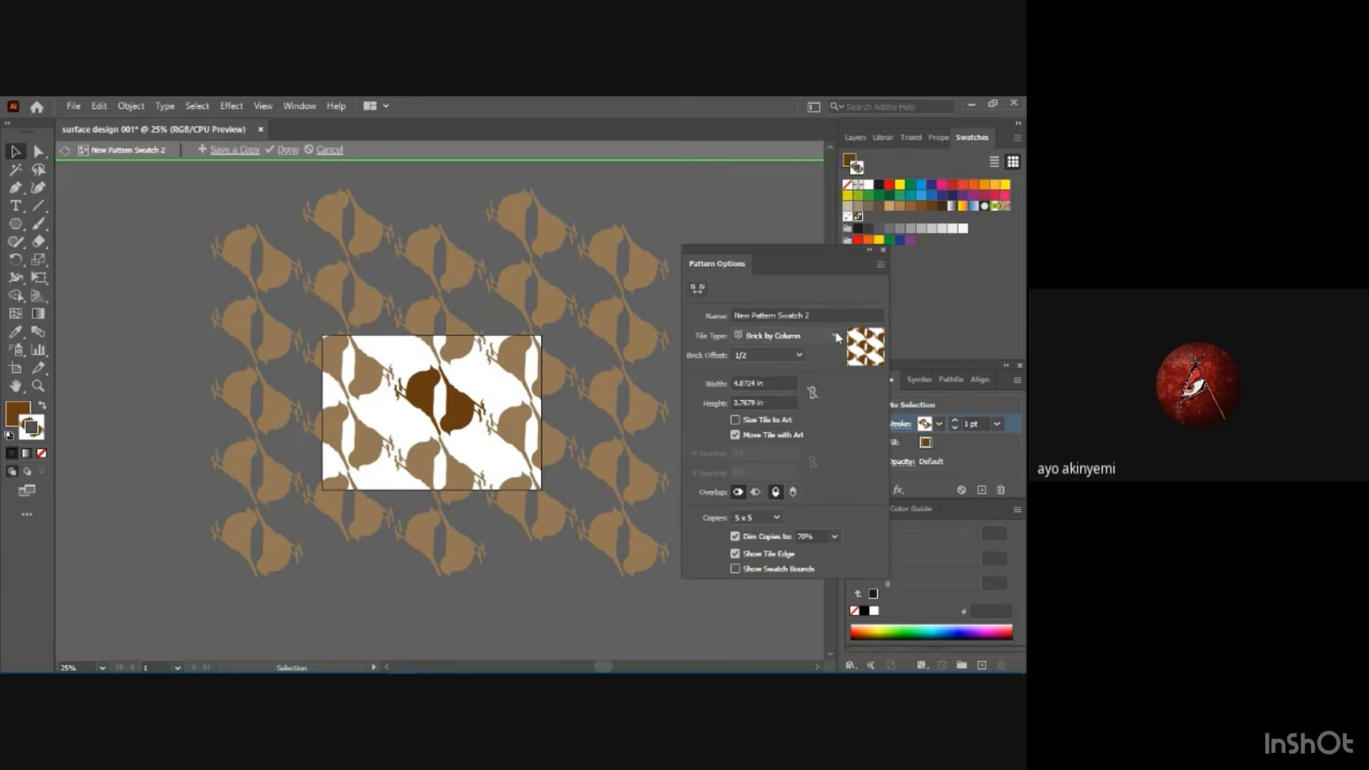
left_click(836, 332)
left_click(819, 403)
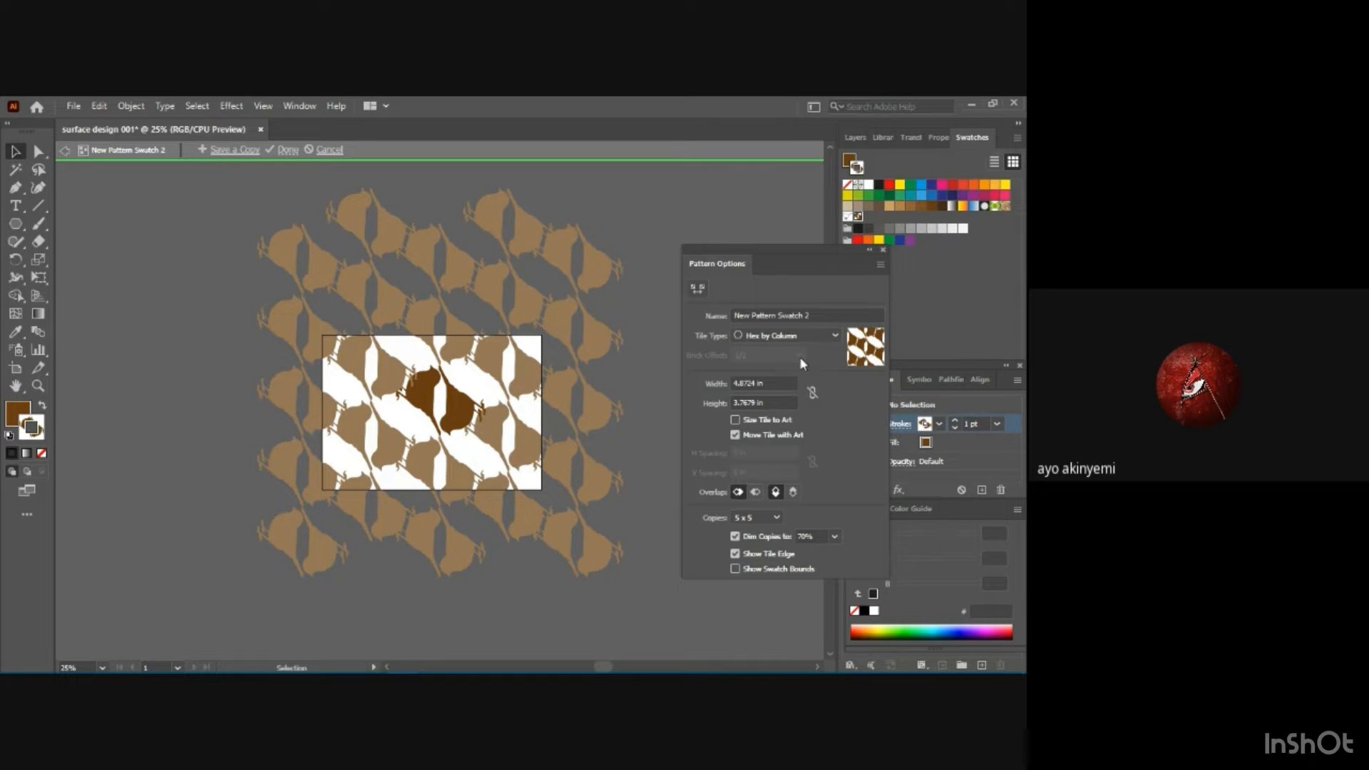
left_click(821, 335)
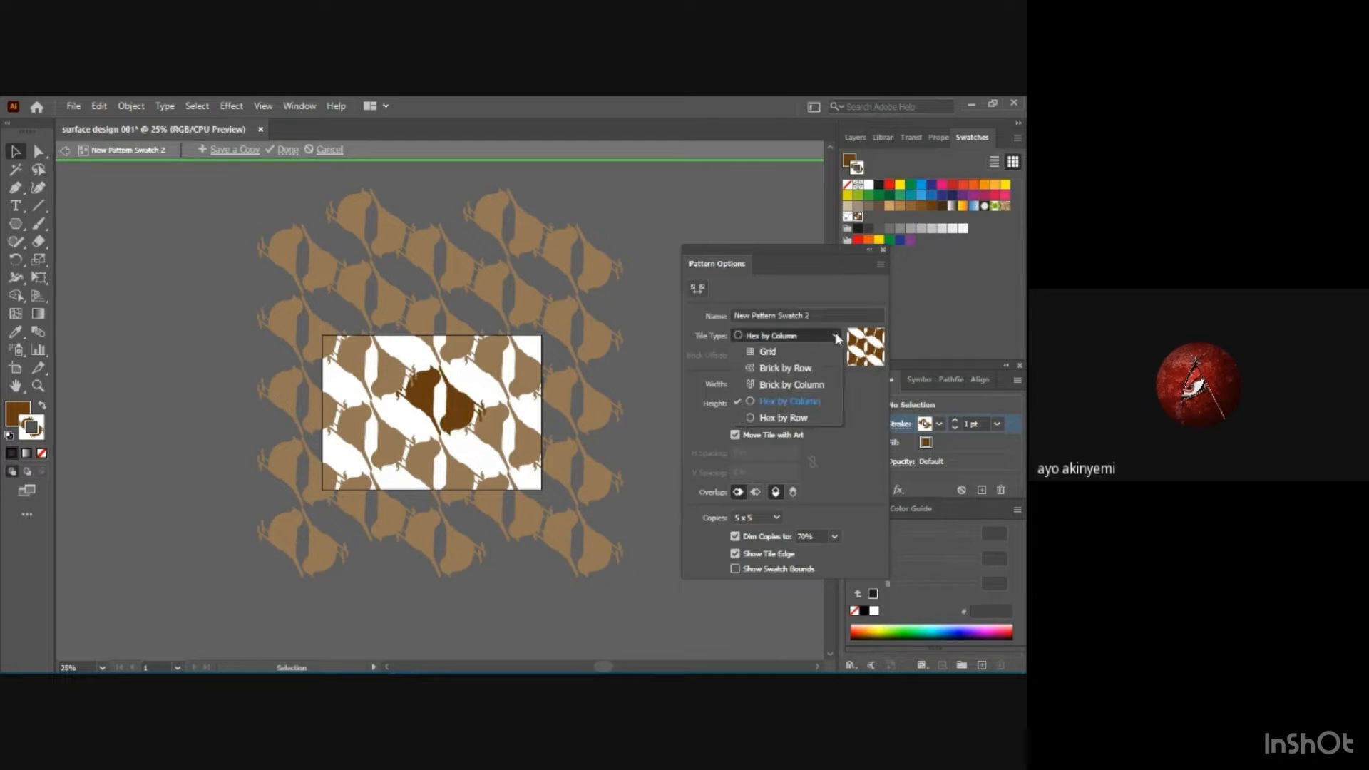
left_click(797, 418)
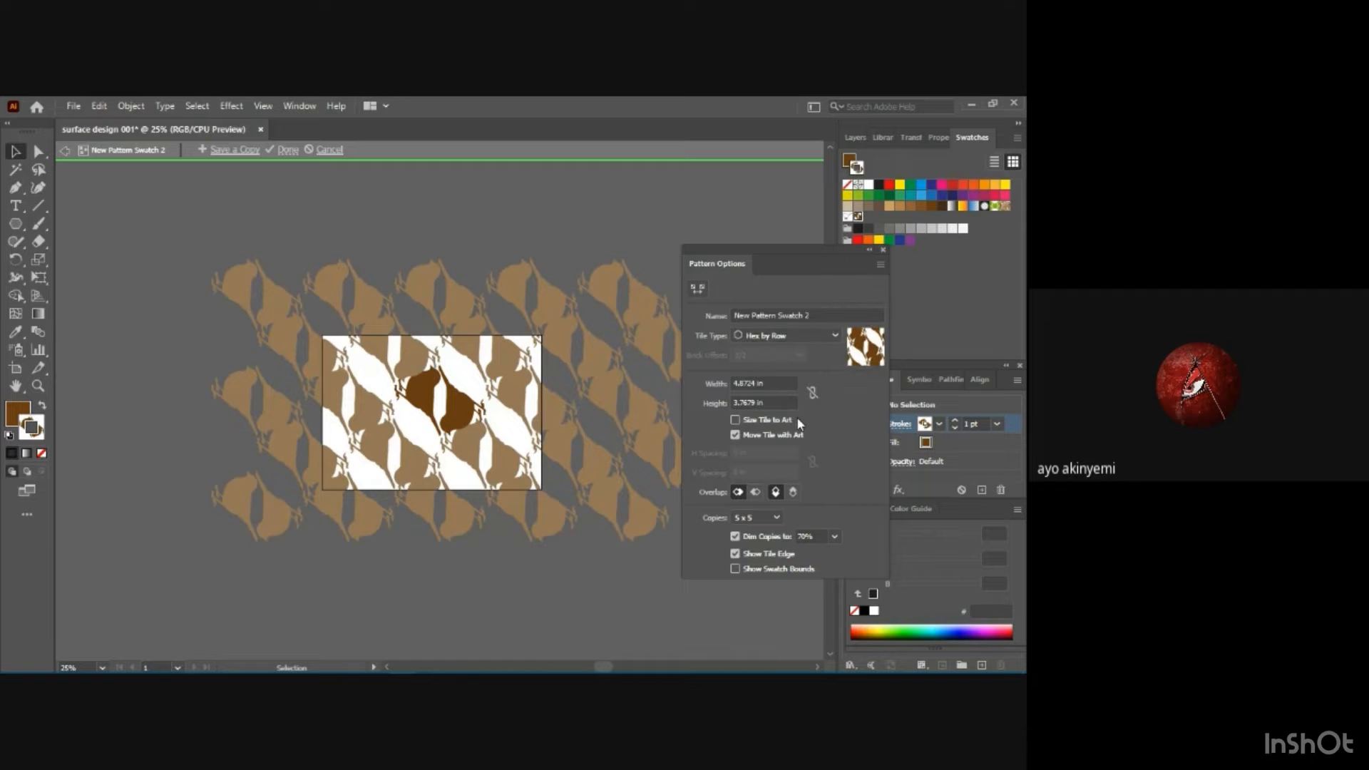
left_click(833, 333)
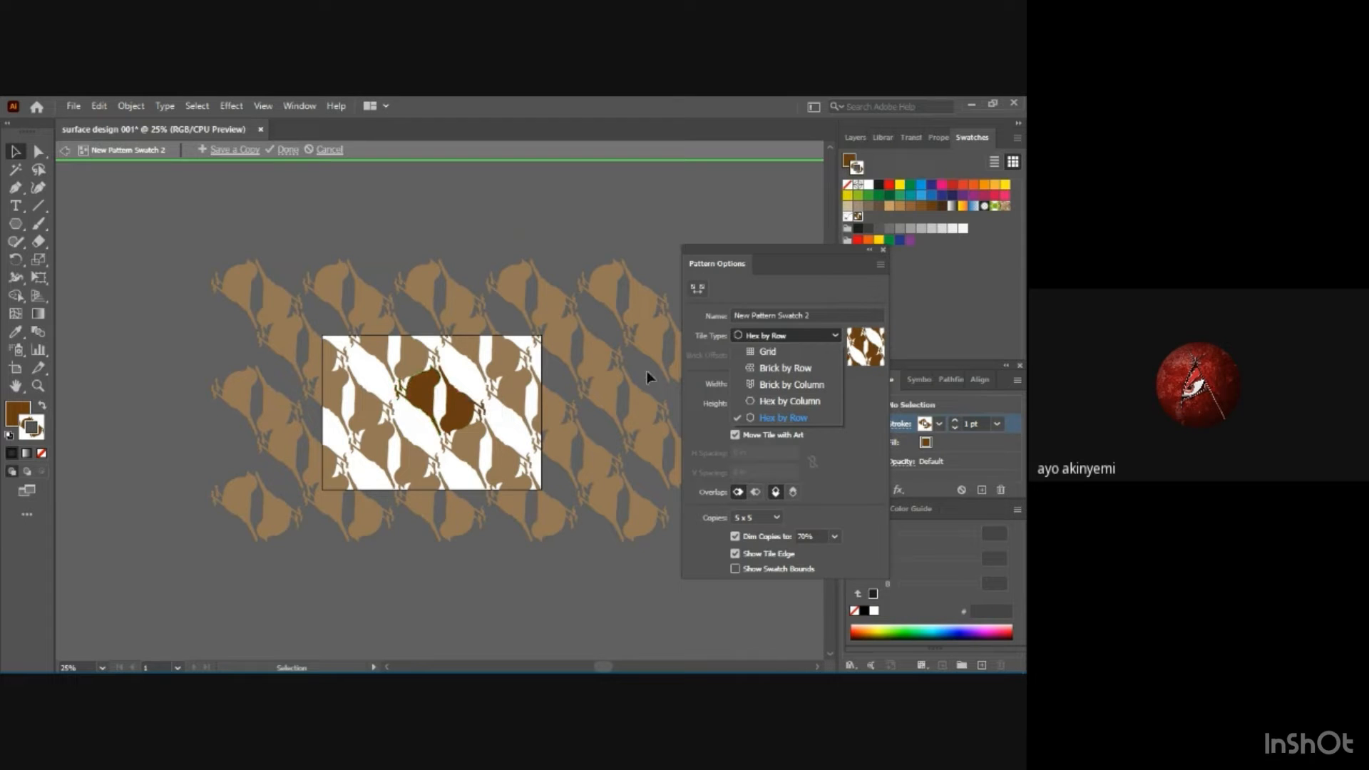
left_click(765, 353)
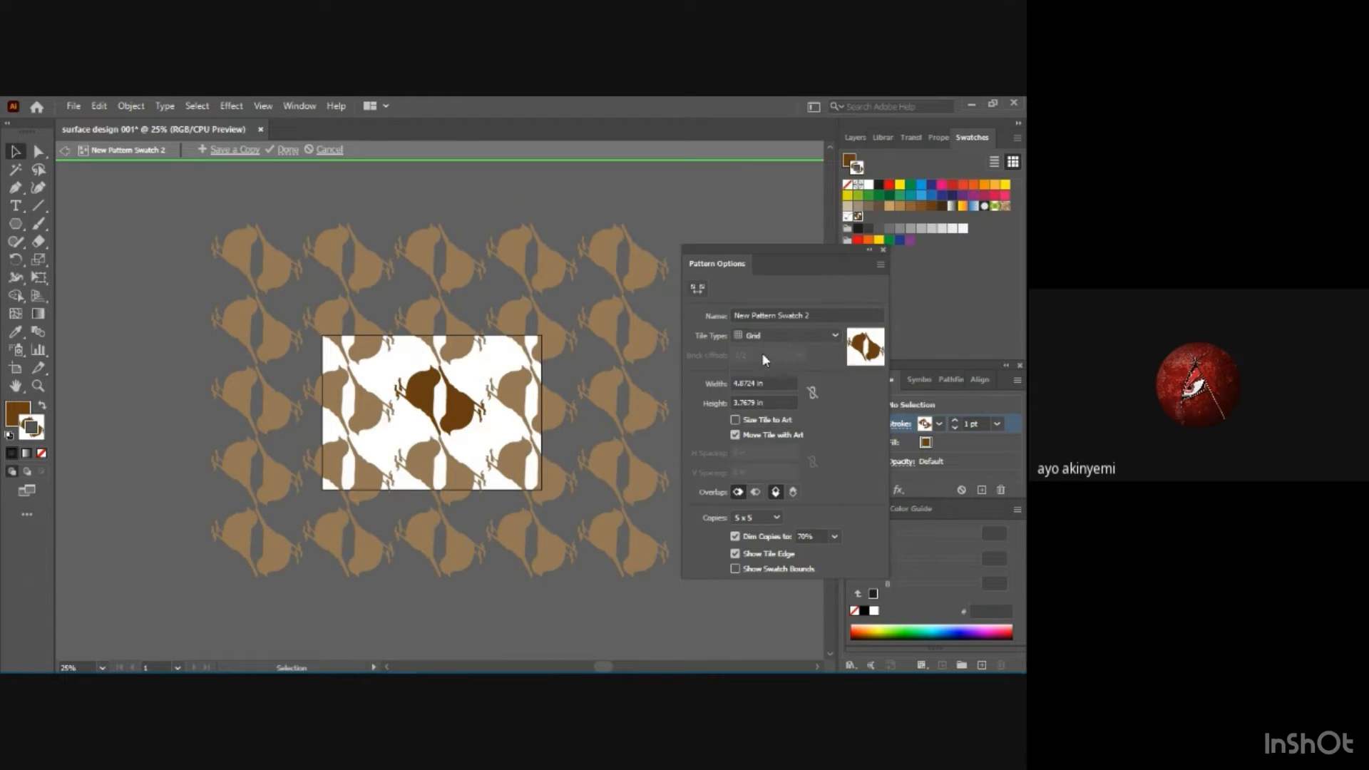
Try green and lime fills on the left bird of the pattern tile, and settle on CMYK Yellow.
left_click(425, 389)
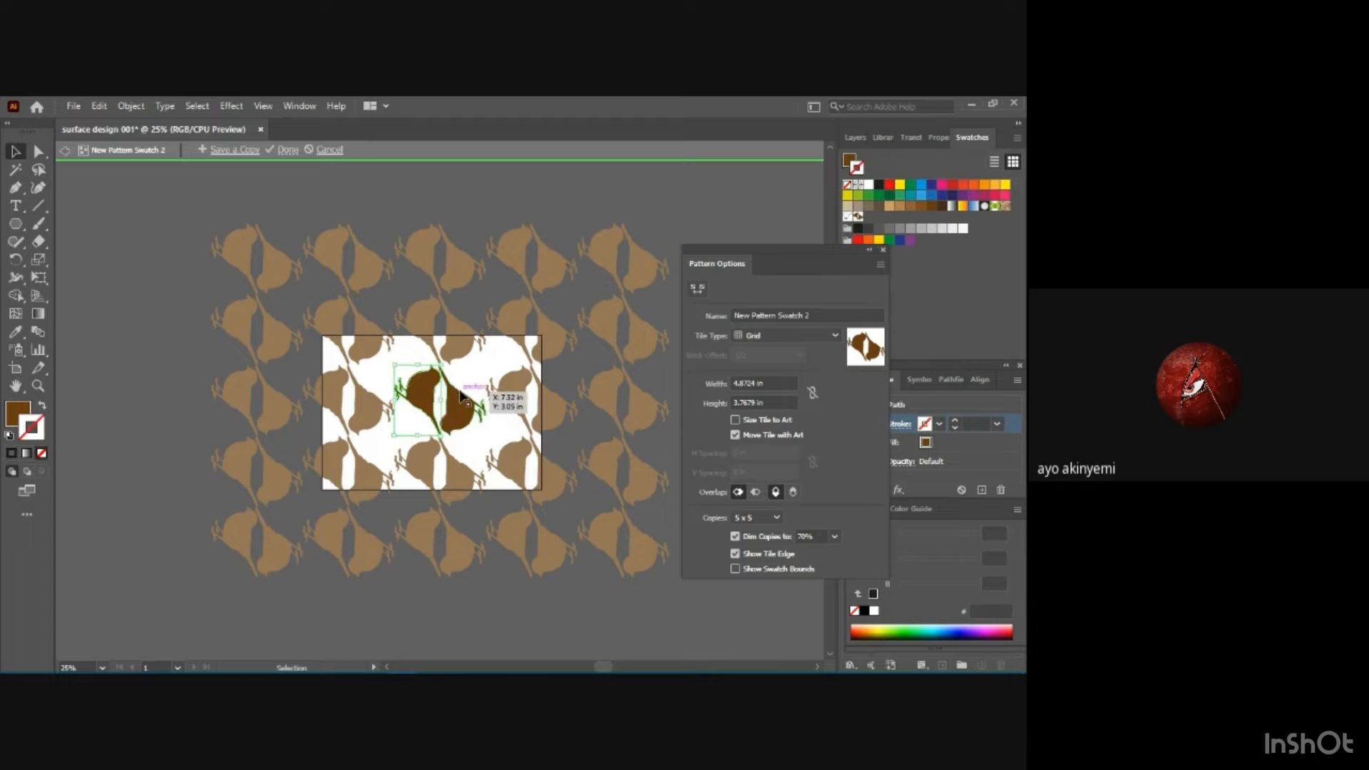
left_click(927, 441)
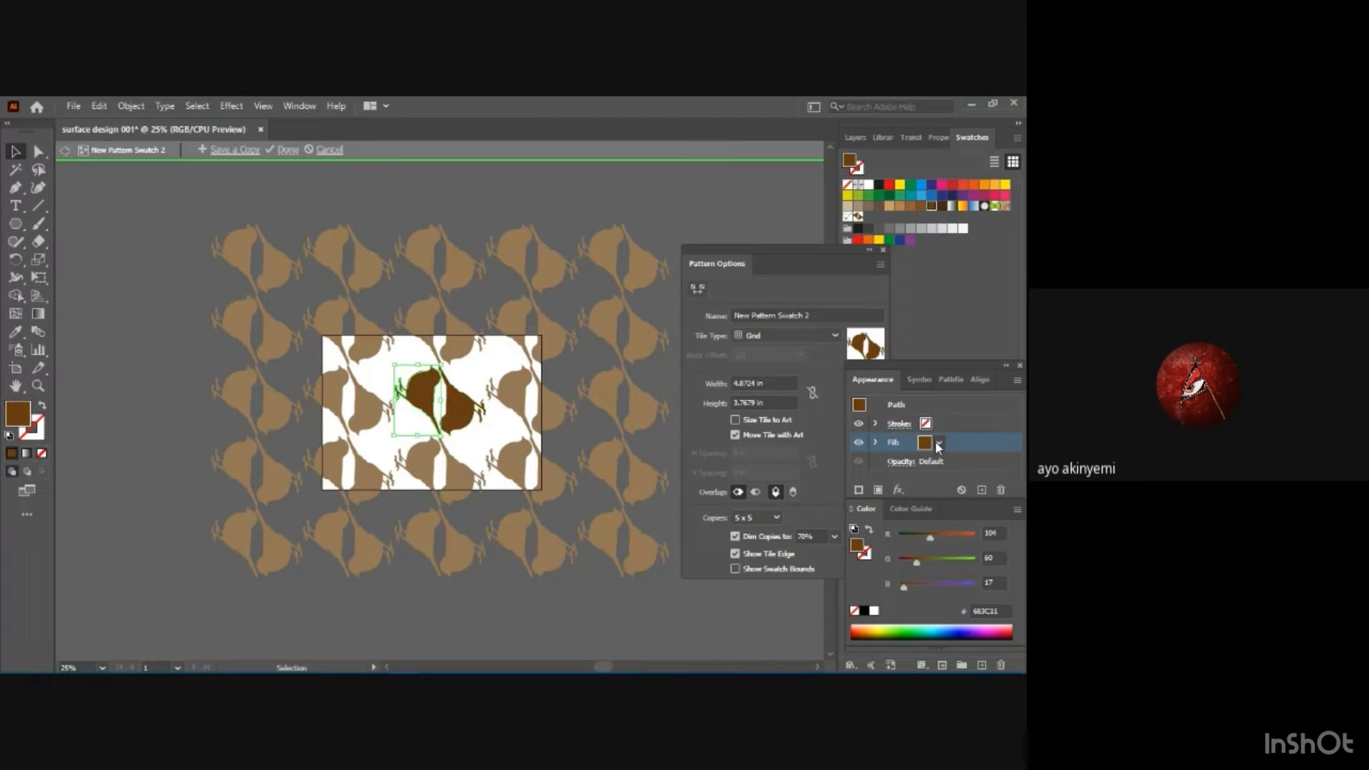
left_click(939, 443)
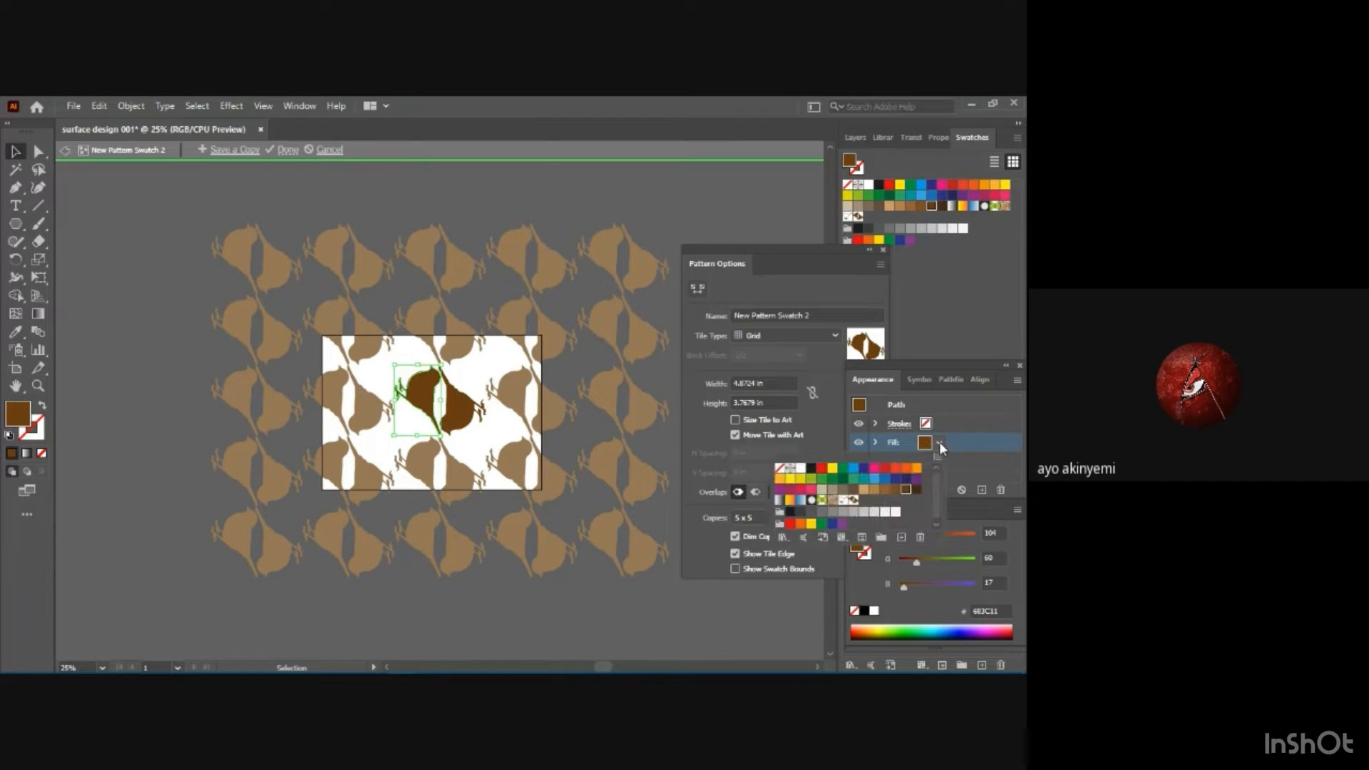
left_click(854, 480)
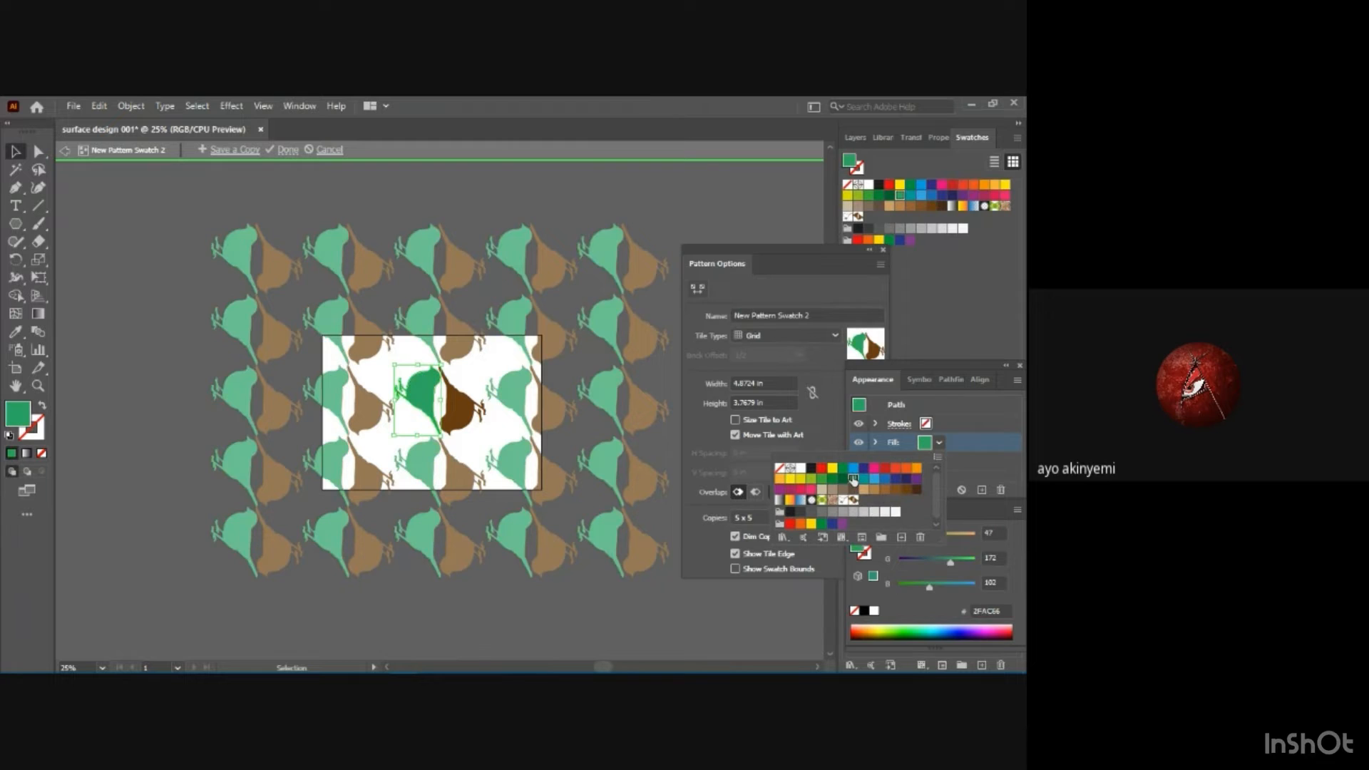
left_click(808, 483)
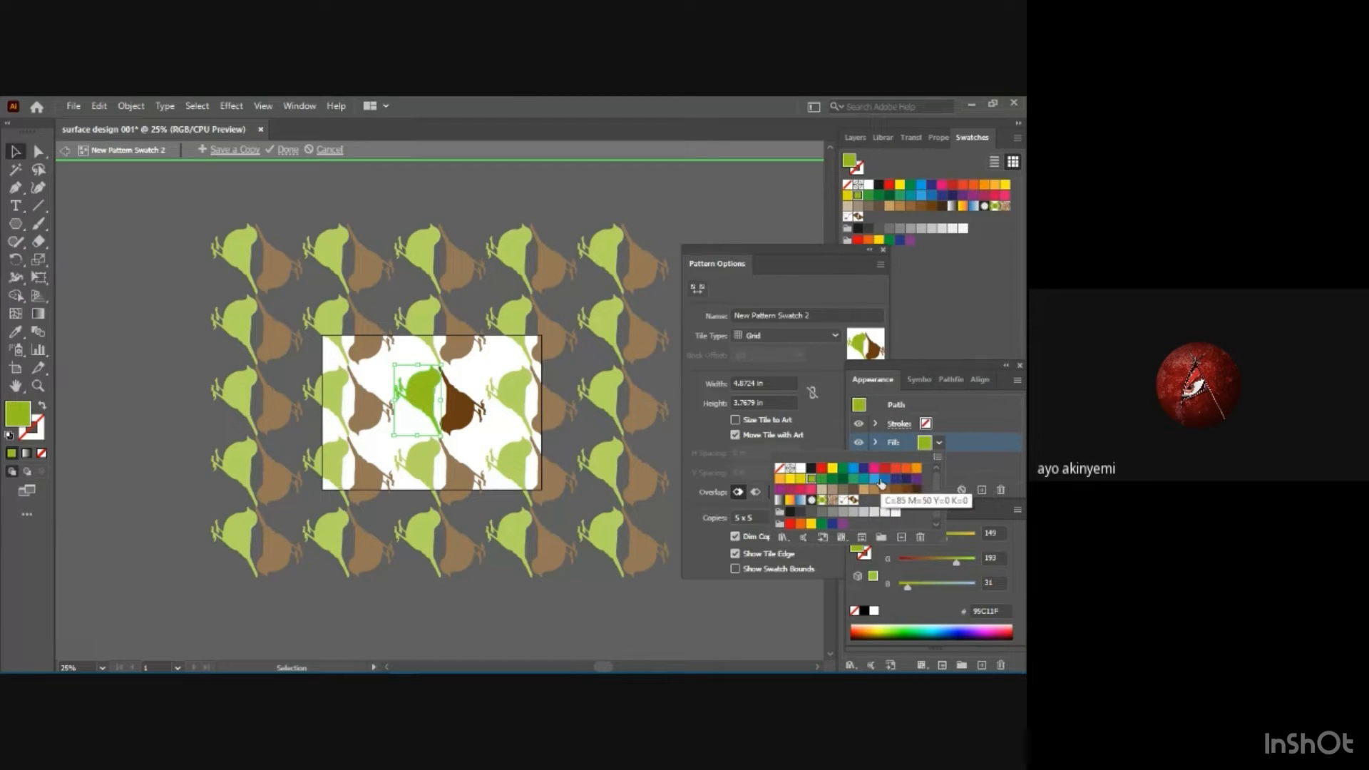
left_click(832, 475)
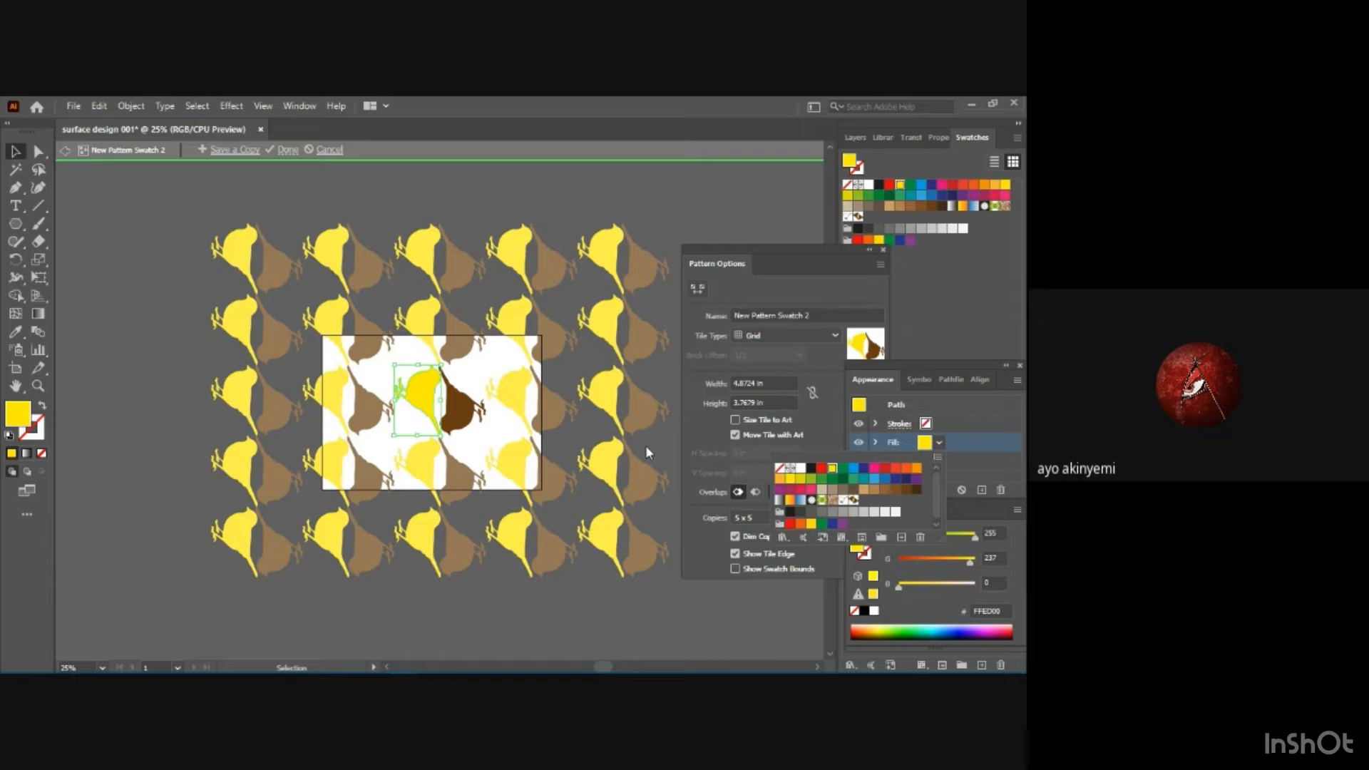
Try a purple fill on the right bird, and settle on the medium brown swatch with RGB 125, 78, 36.
left_click(452, 404)
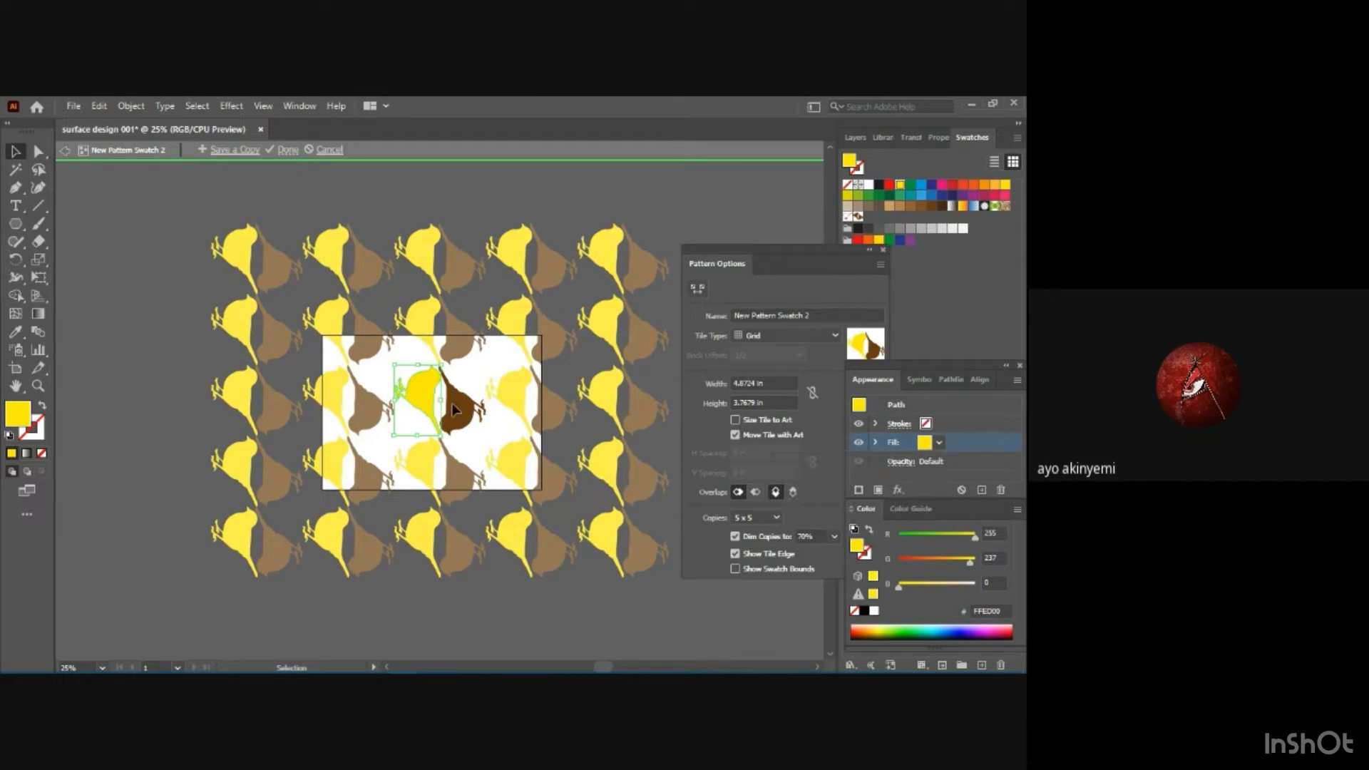
left_click(452, 404)
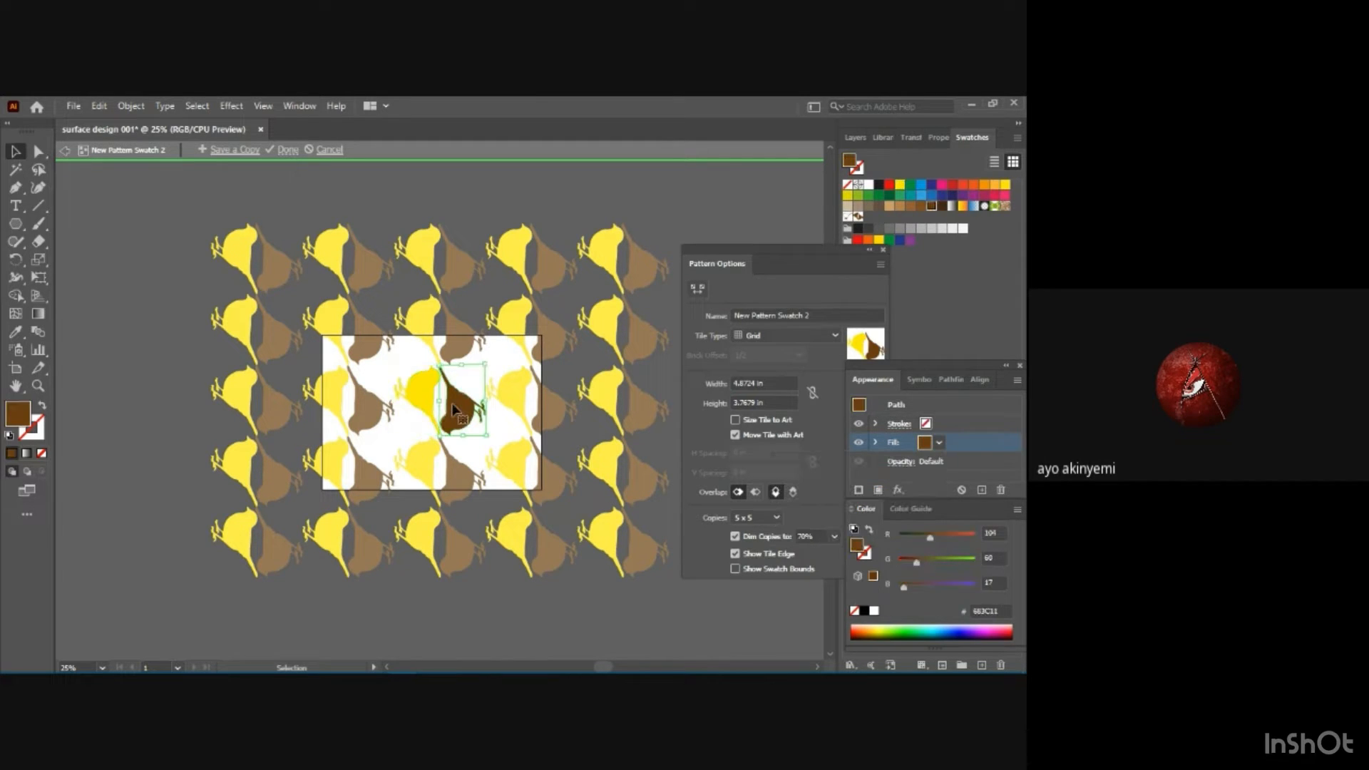
left_click(939, 443)
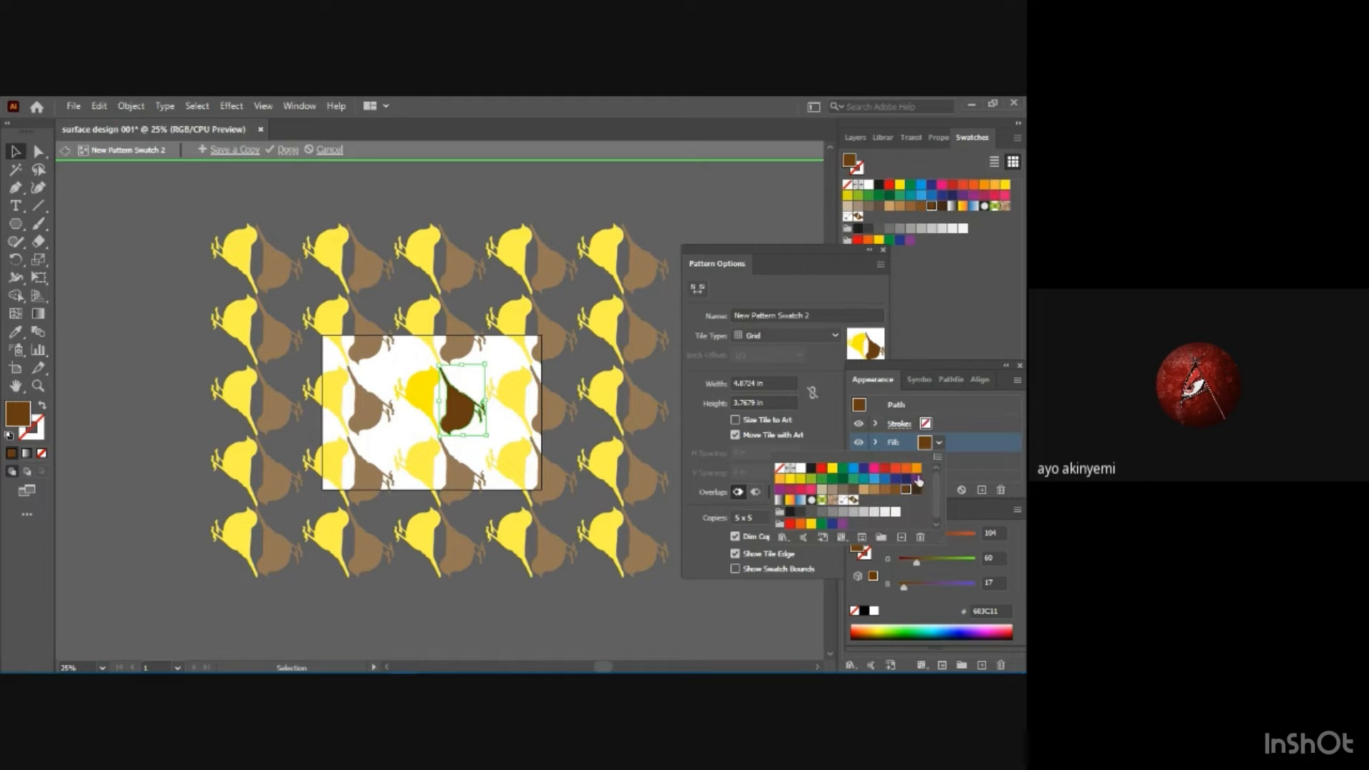
left_click(780, 490)
left_click(898, 491)
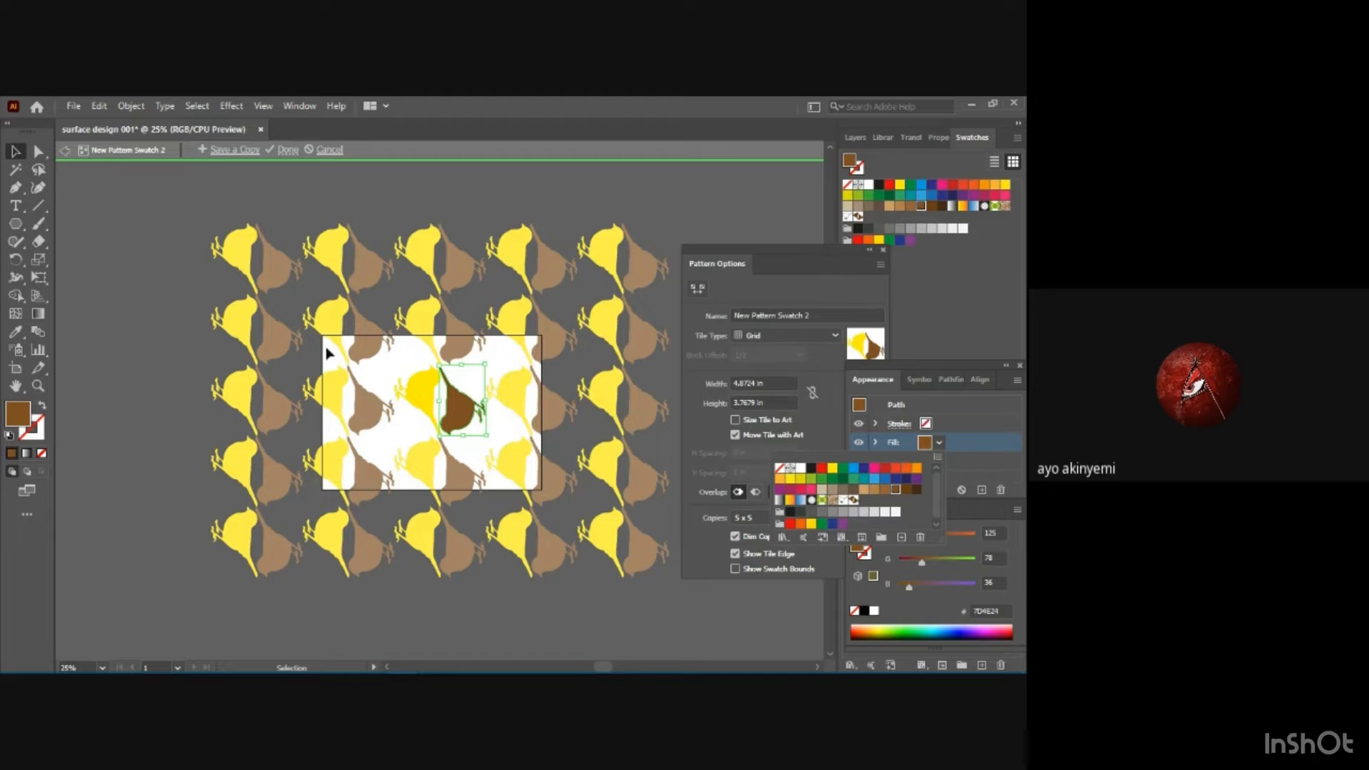
left_click(391, 361)
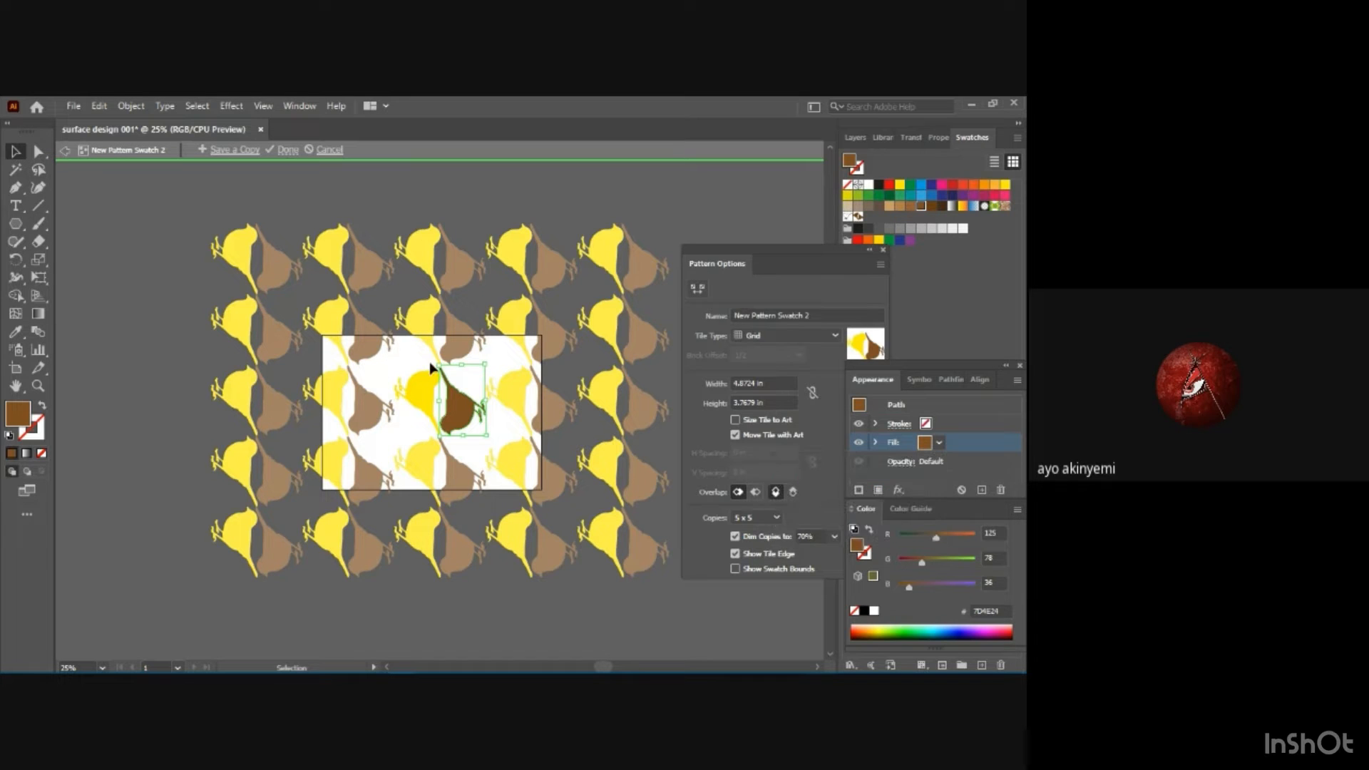
left_click(392, 367)
Select both birds in the pattern tile and scale them down slightly to open gaps between the repeats.
left_click_drag(401, 366, 480, 442)
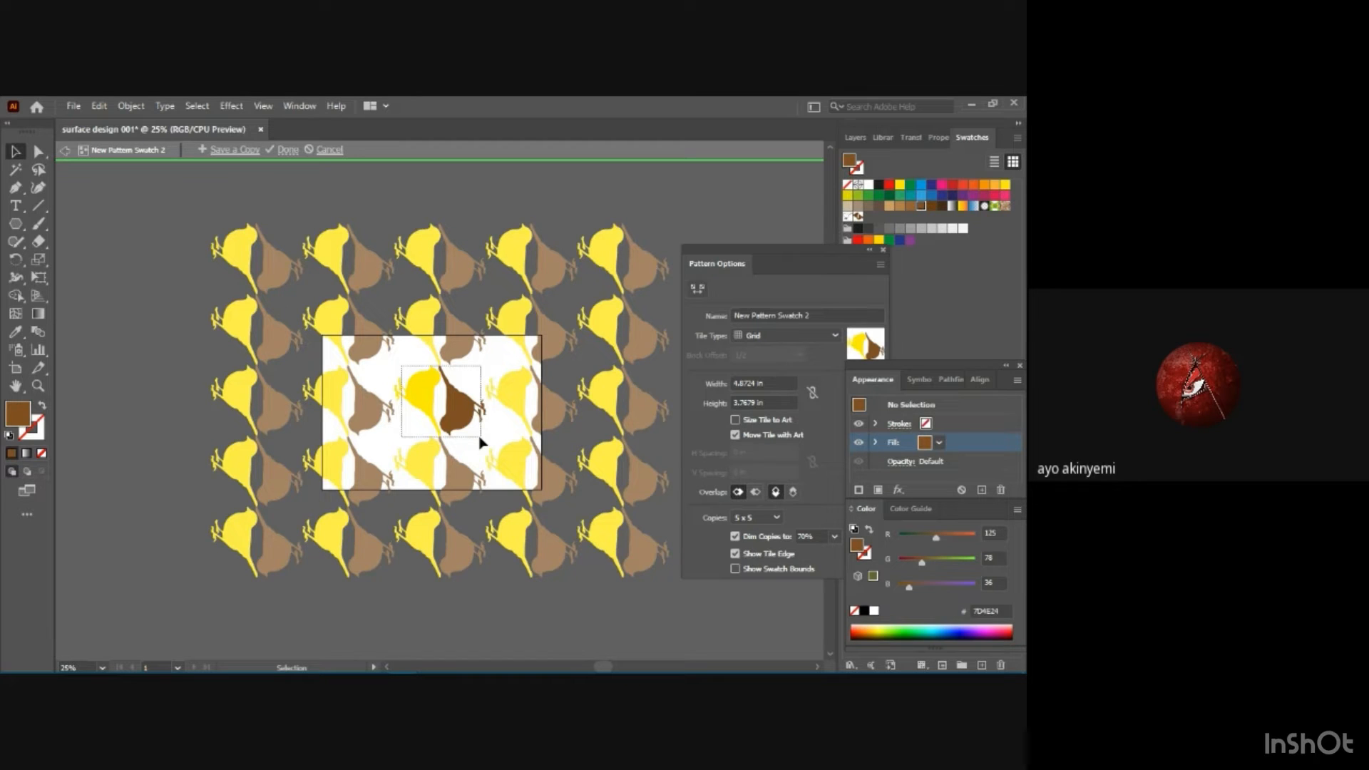
left_click_drag(480, 443, 481, 443)
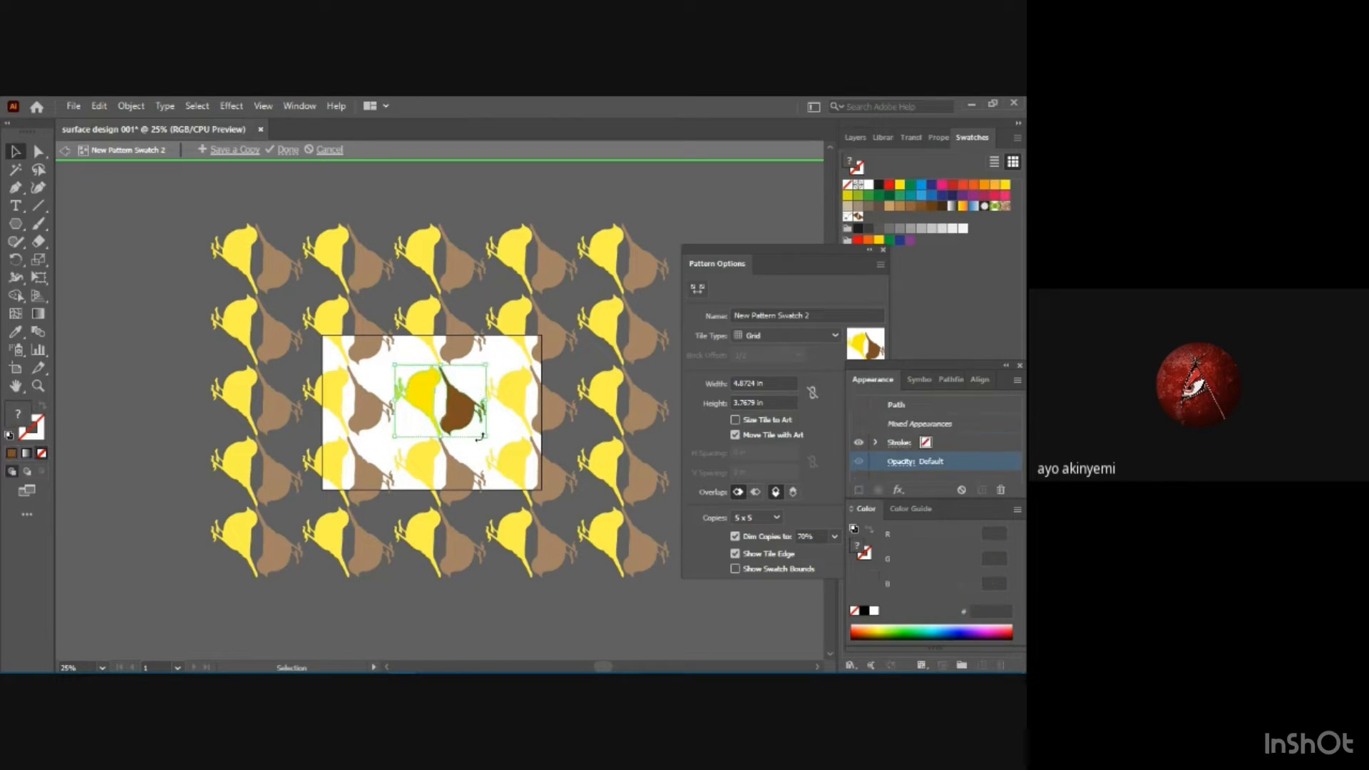
mouse_move(485, 363)
left_mouse_down()
mouse_move(497, 365)
mouse_move(476, 376)
left_mouse_up()
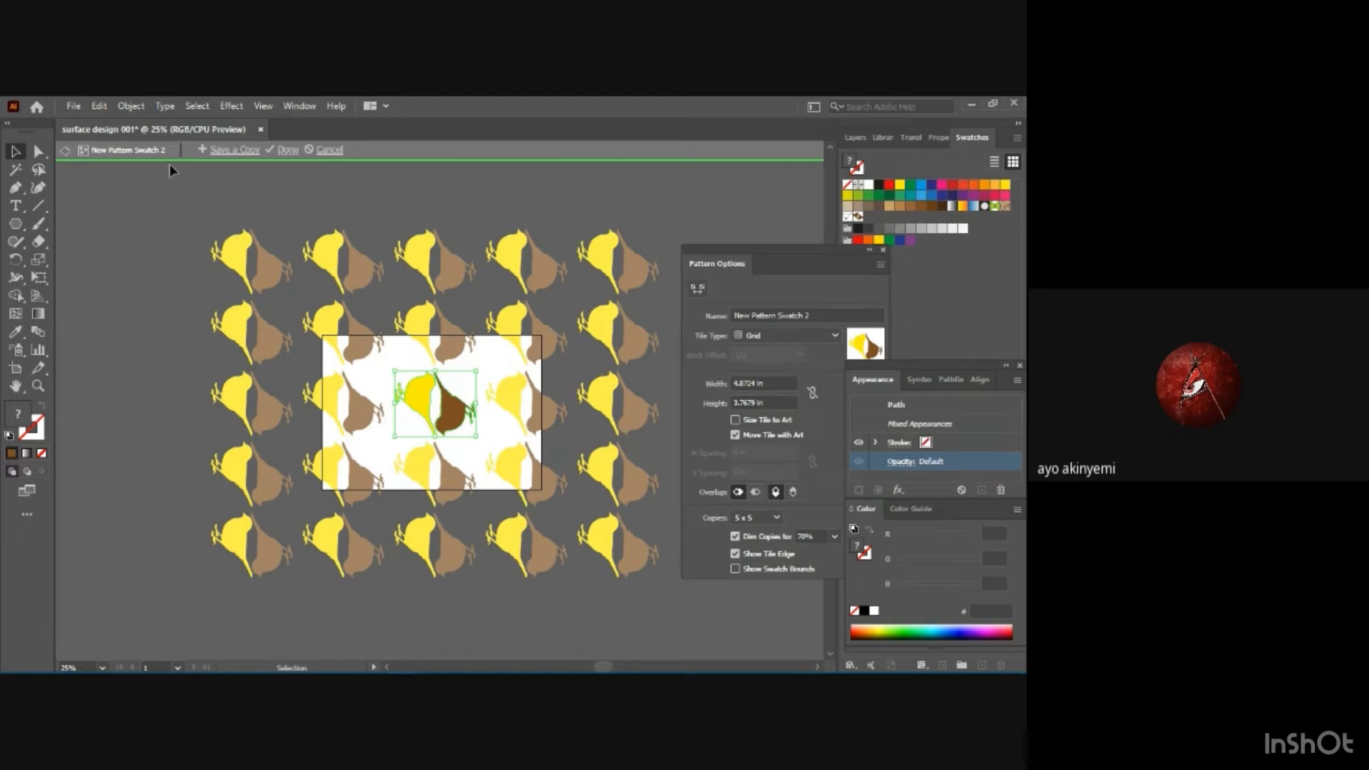
Save a copy of the pattern under the name "bird motif 1b".
left_click(239, 151)
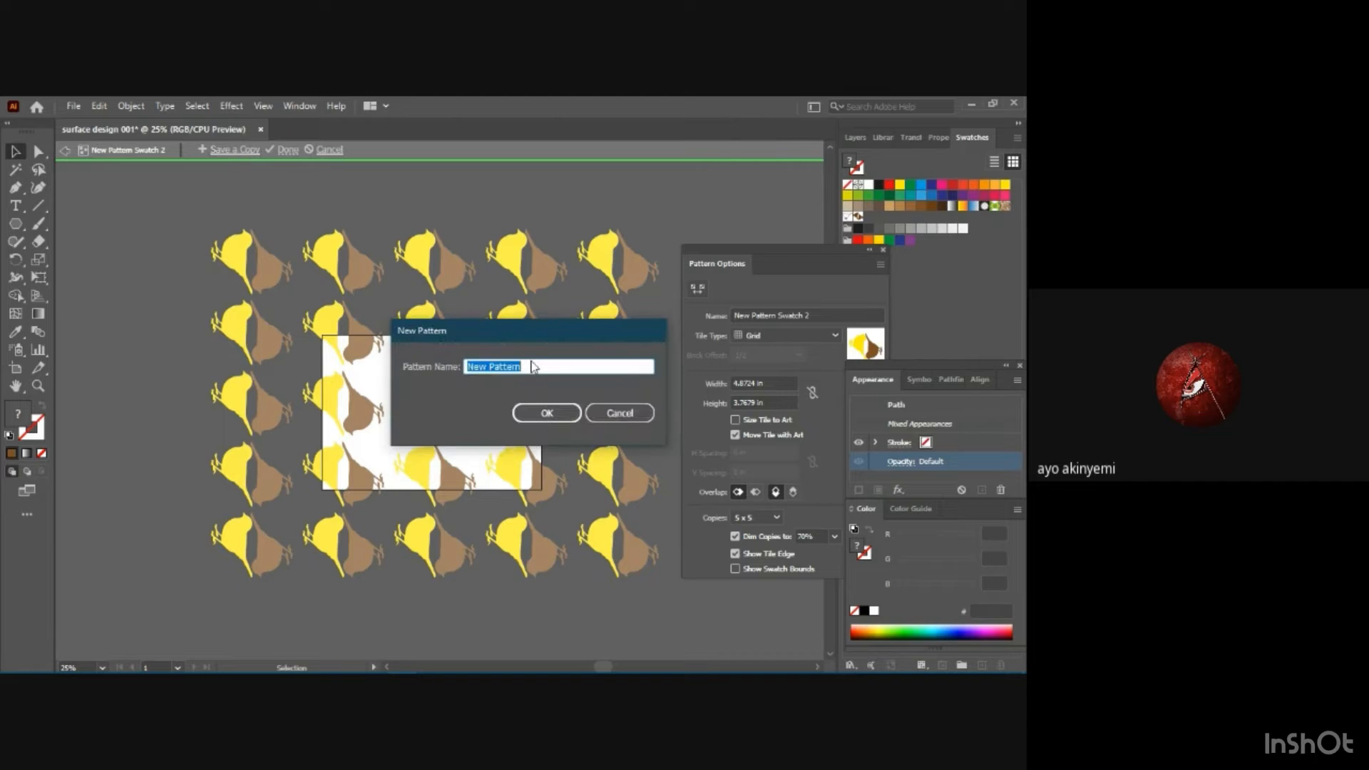
type("bird motif 1b")
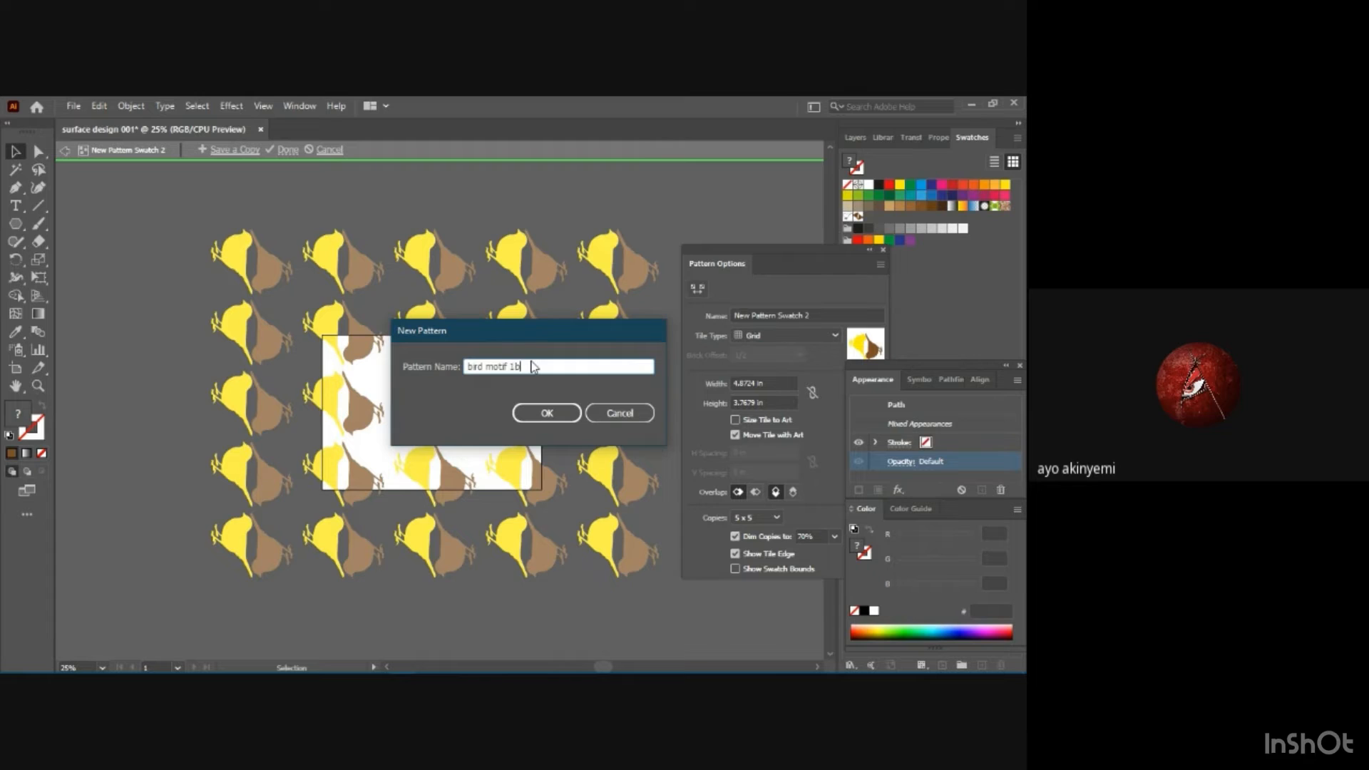
left_click(548, 413)
left_click(671, 424)
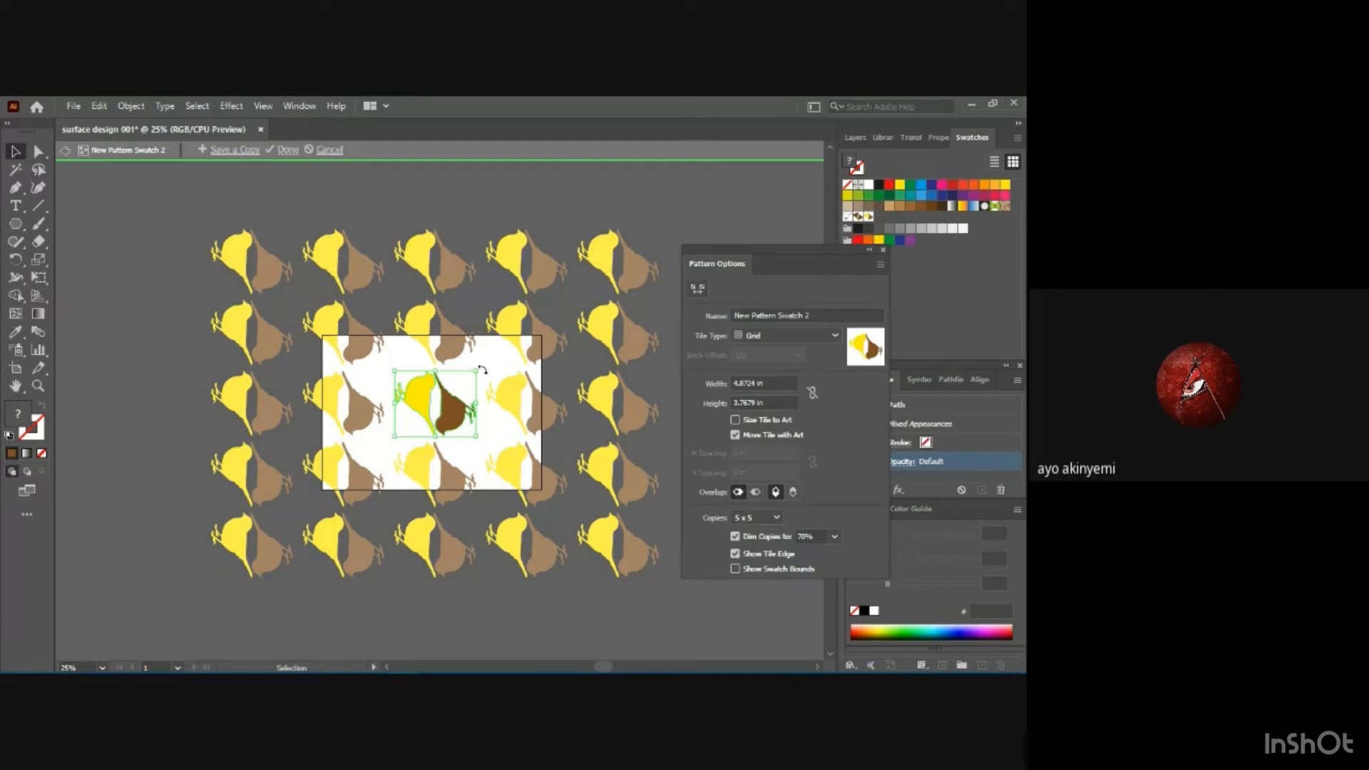
Scale up both birds slightly in the pattern tile, try the Brick by Column tile type, and settle on Hex by Column.
mouse_move(482, 371)
left_mouse_down()
mouse_move(453, 360)
mouse_move(492, 394)
mouse_move(473, 405)
mouse_move(496, 352)
mouse_move(482, 358)
left_mouse_up()
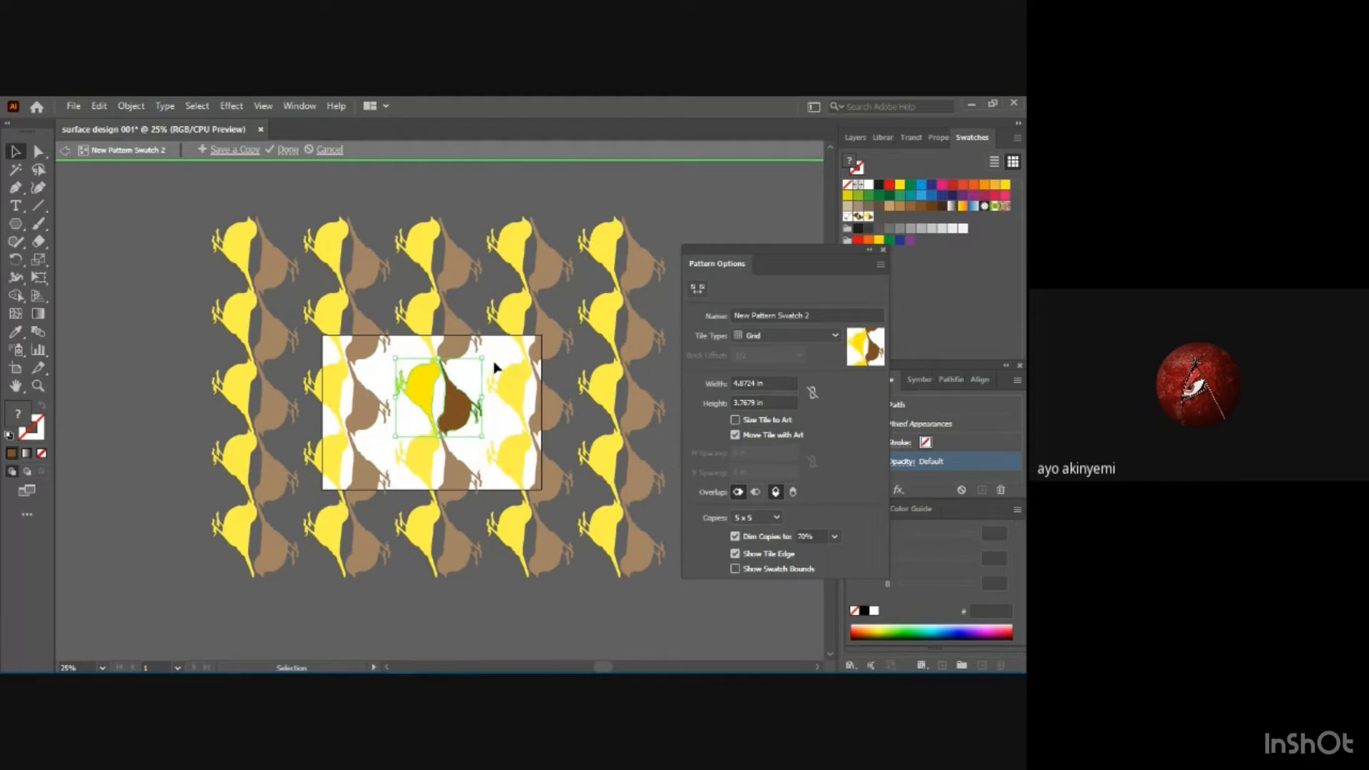
left_click(834, 335)
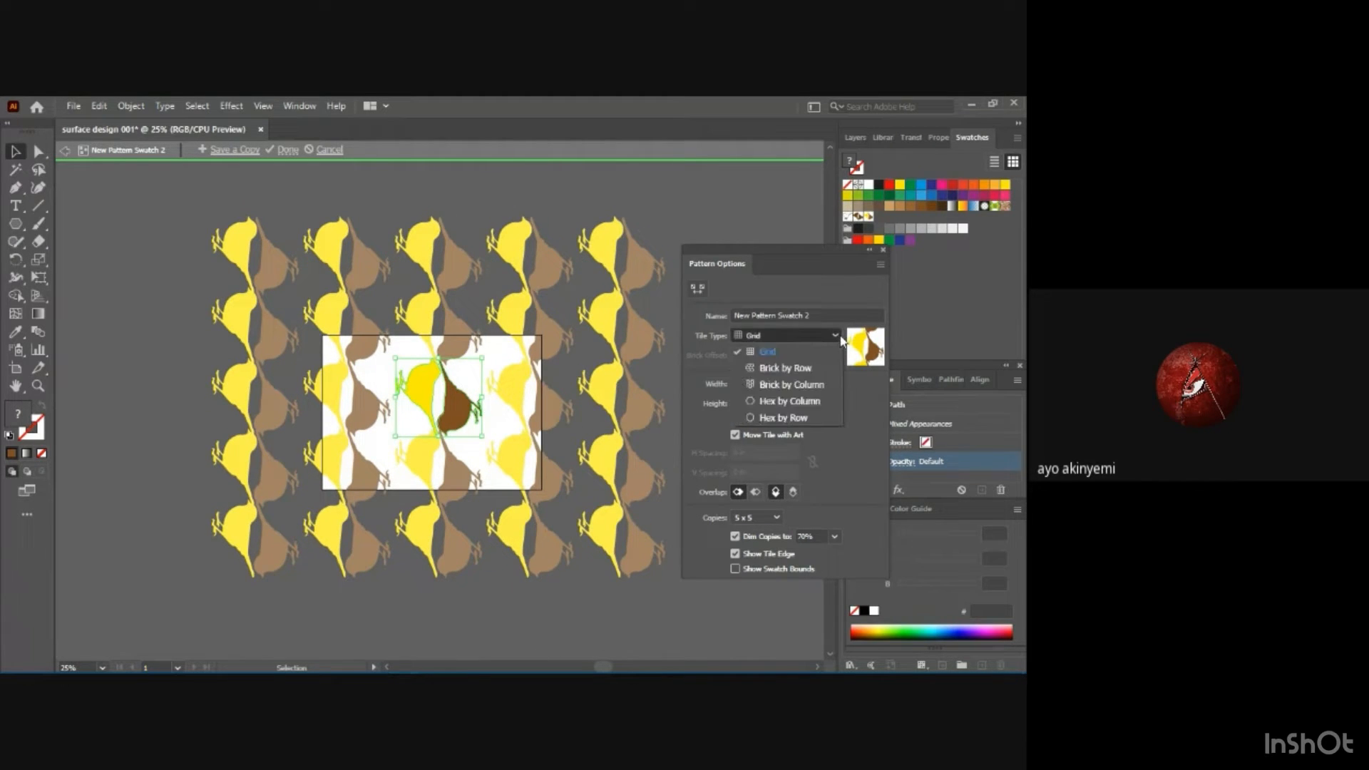
left_click(780, 384)
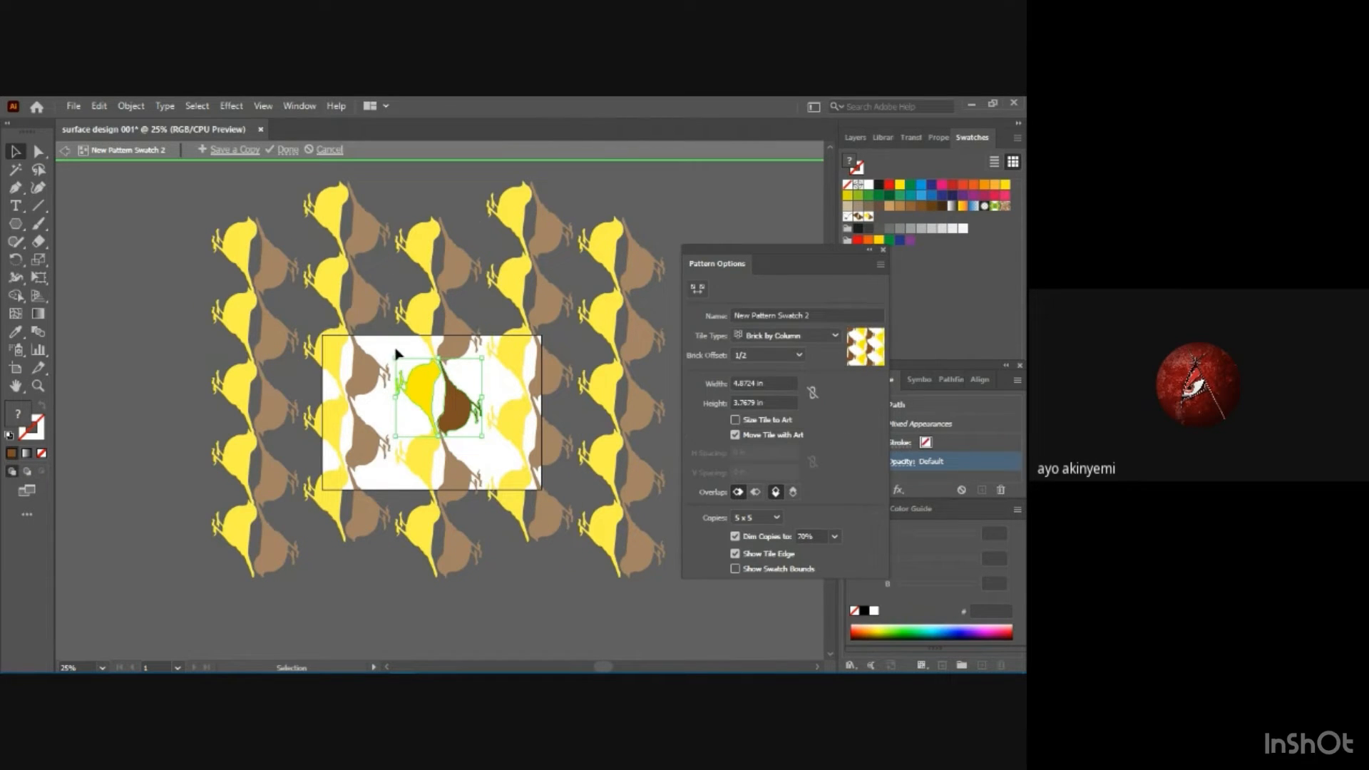
left_click(835, 333)
left_click(806, 402)
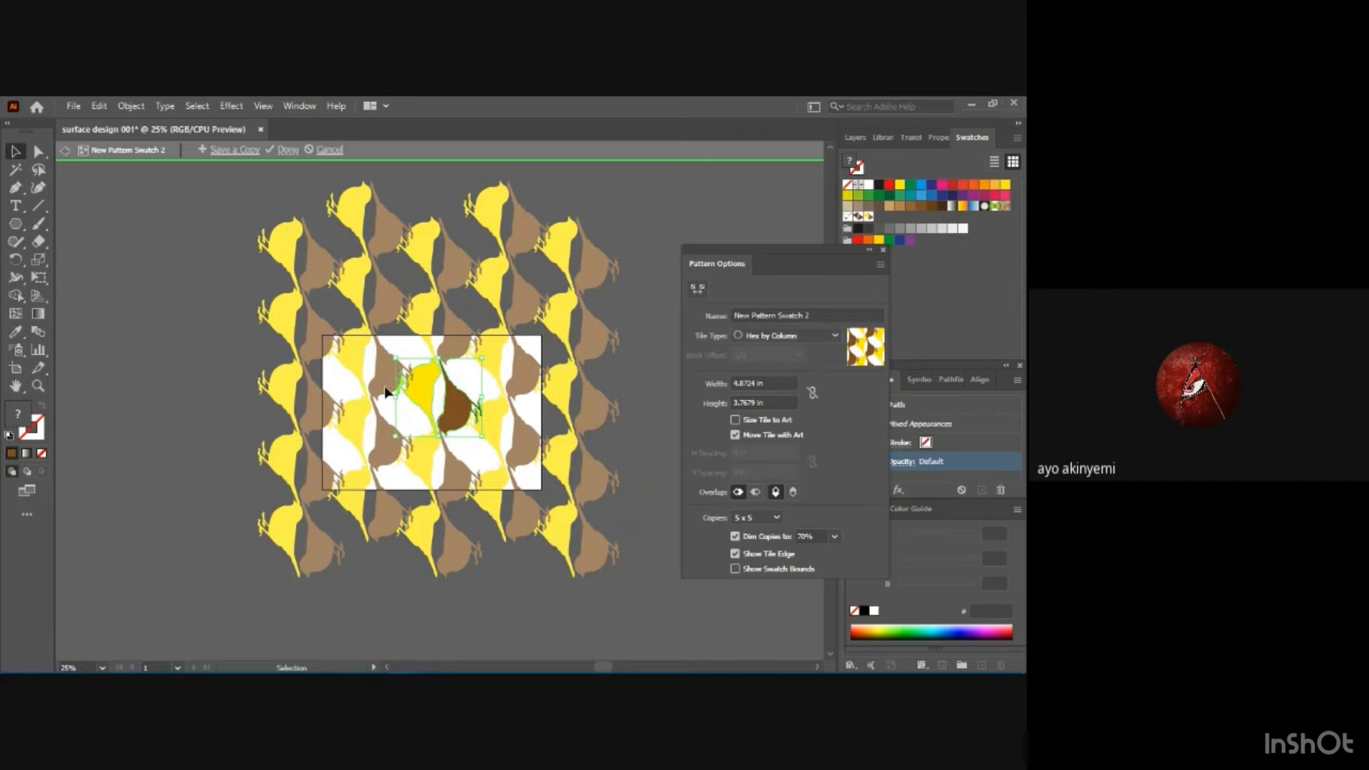
Save a copy of the Hex by Column pattern under the name "bird motif lc".
left_click(224, 156)
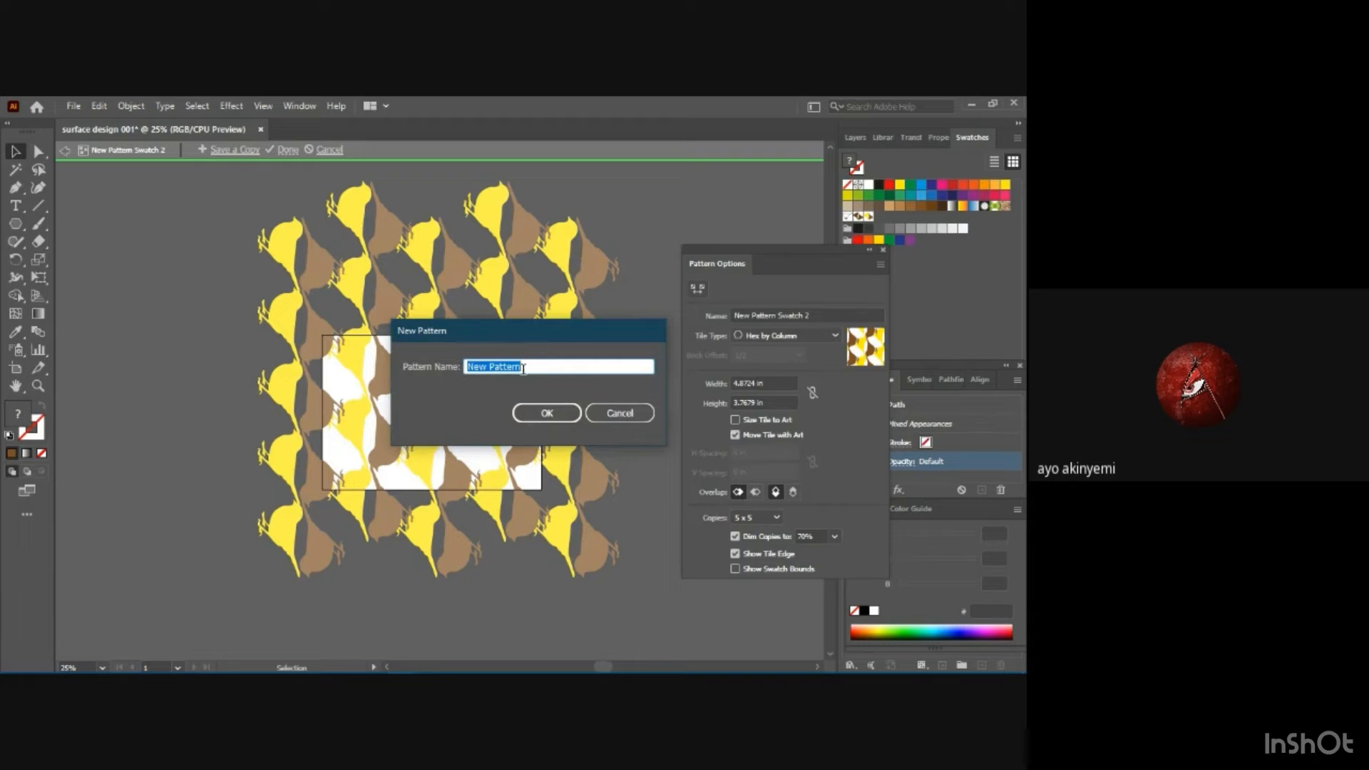
type("bird motif lc")
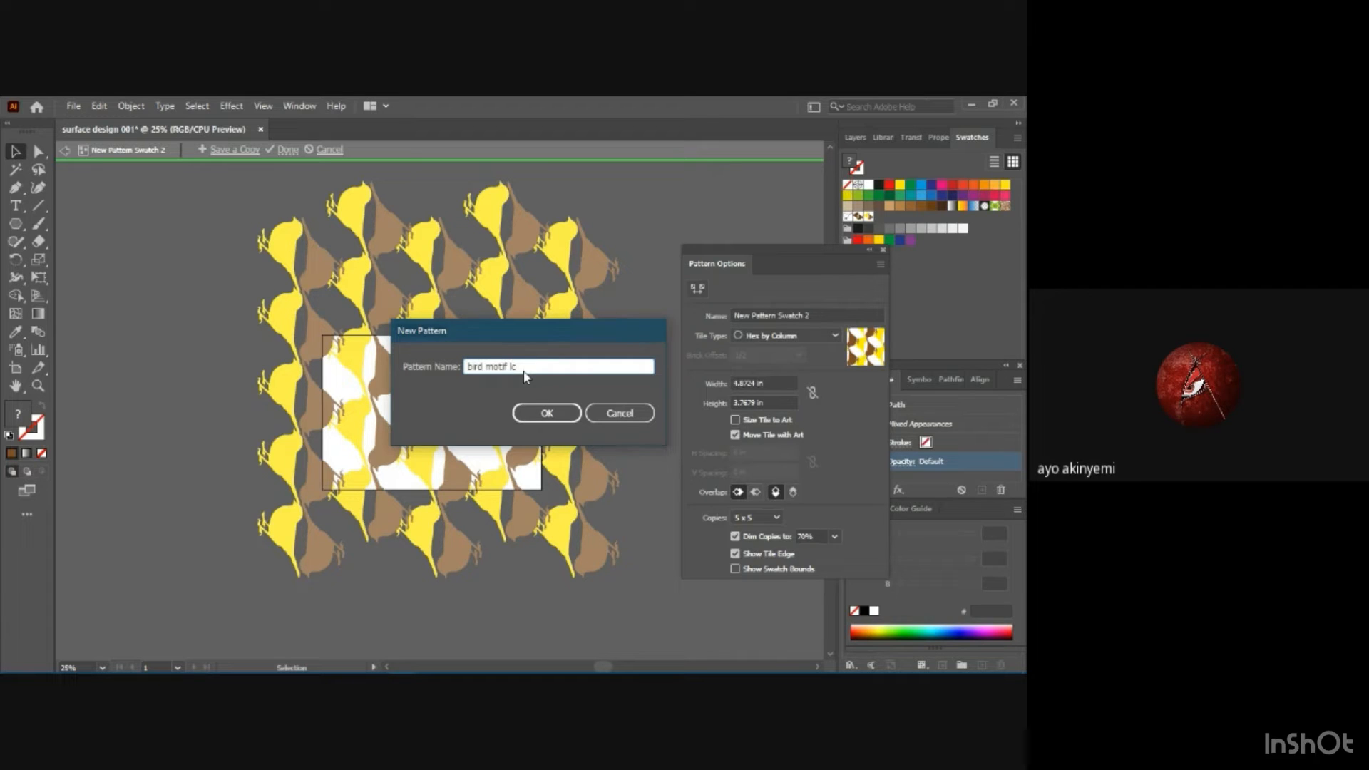
key("Return")
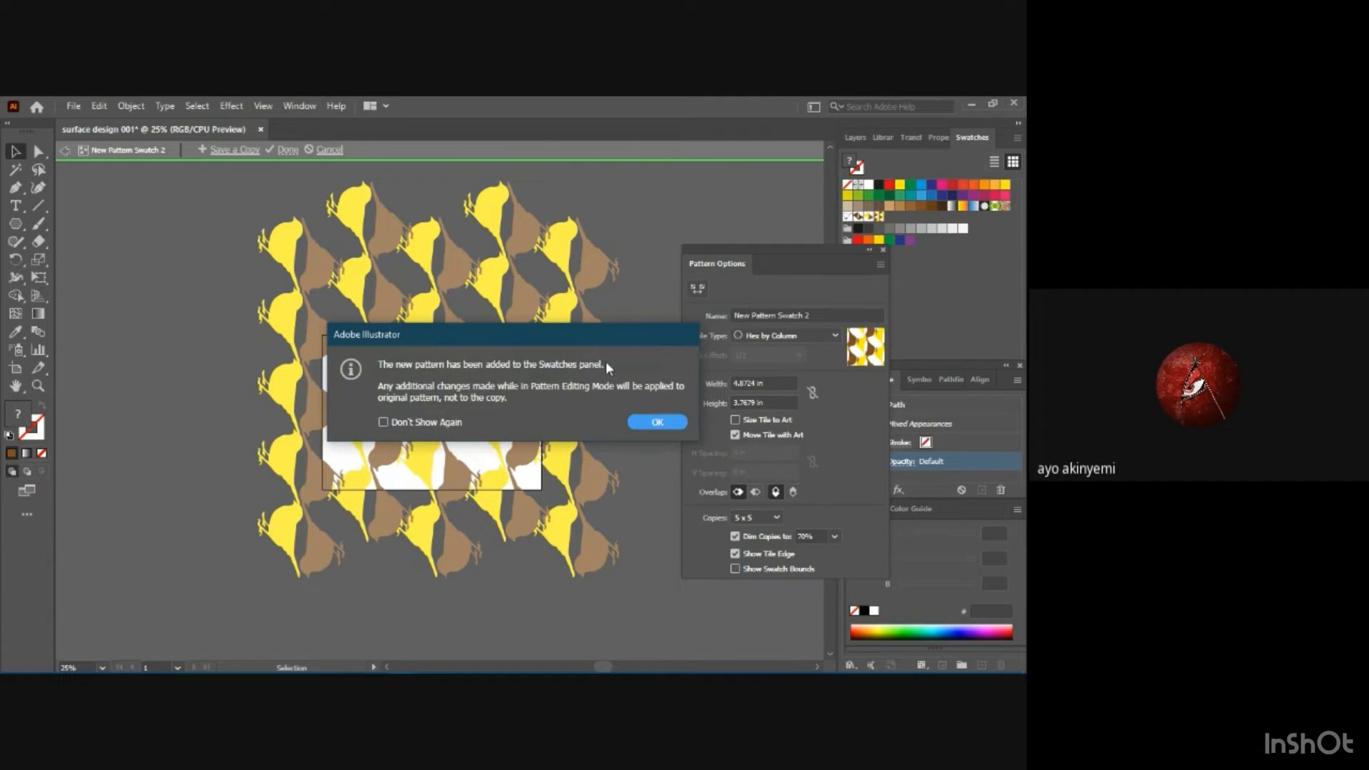
left_click(664, 425)
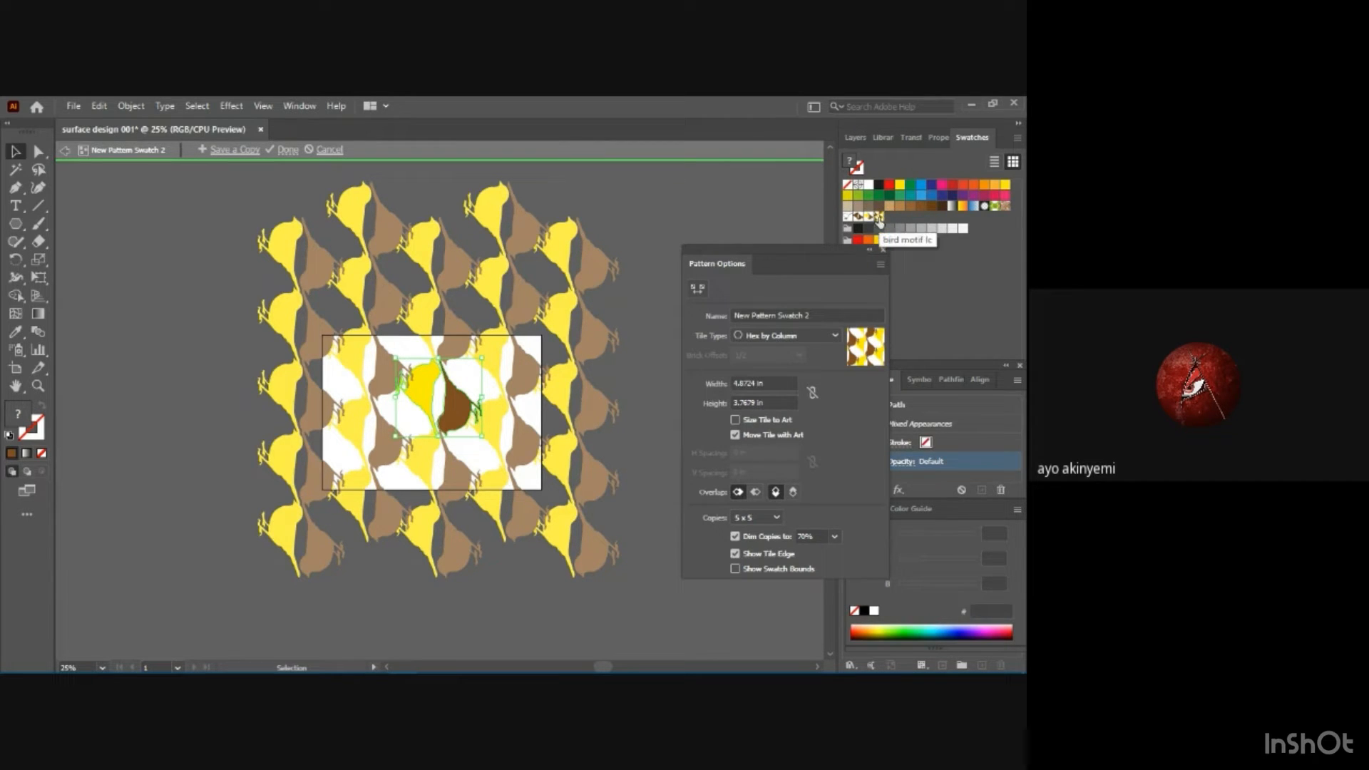
Change the tile type to Hex by Row and save a copy of the pattern as "bird motif 1d".
left_click(822, 337)
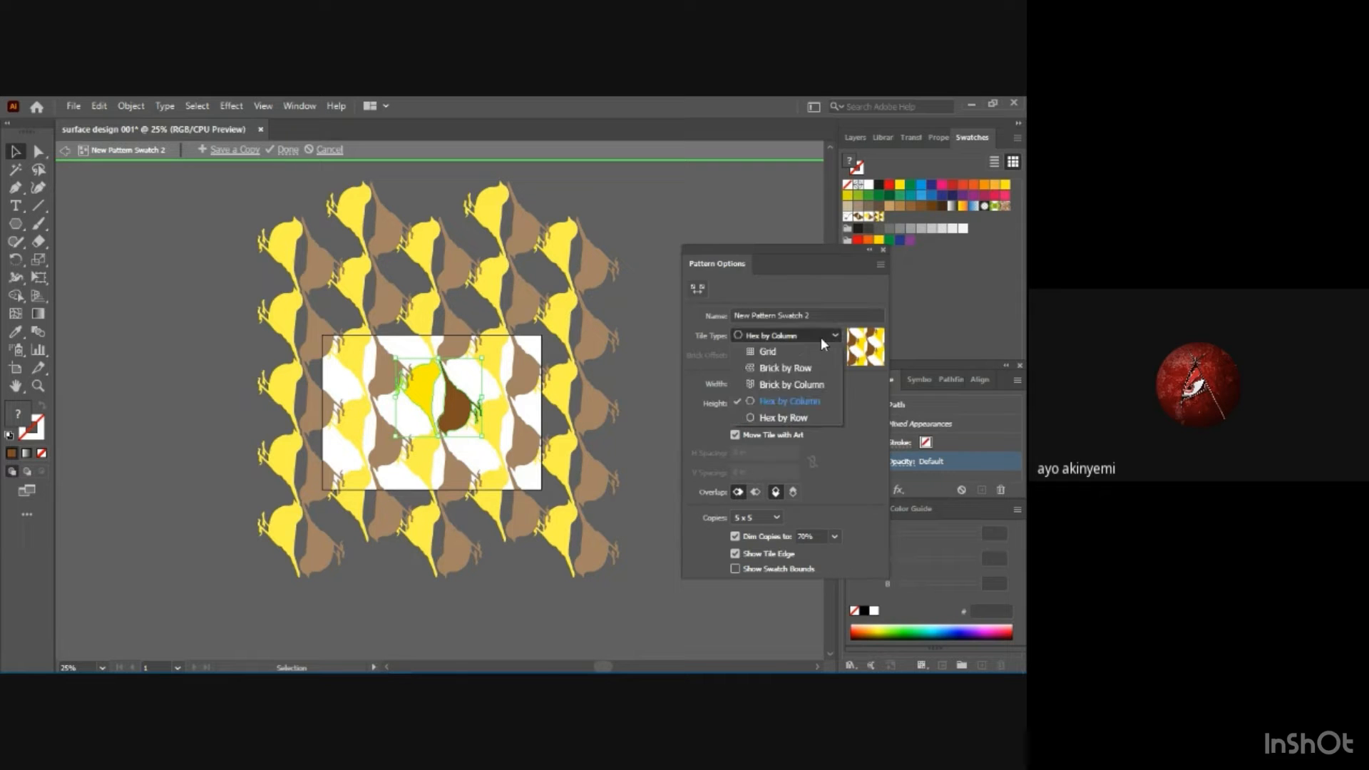
left_click(801, 419)
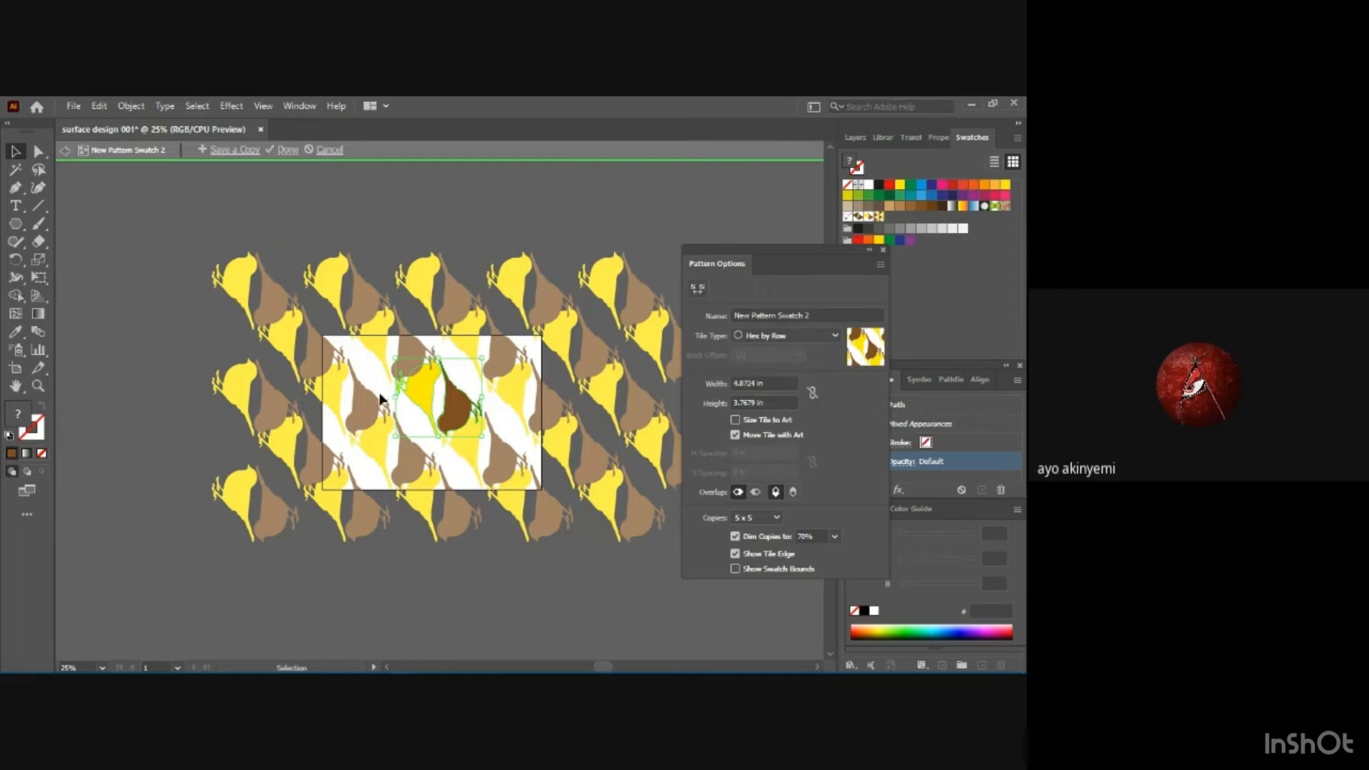
left_click(232, 150)
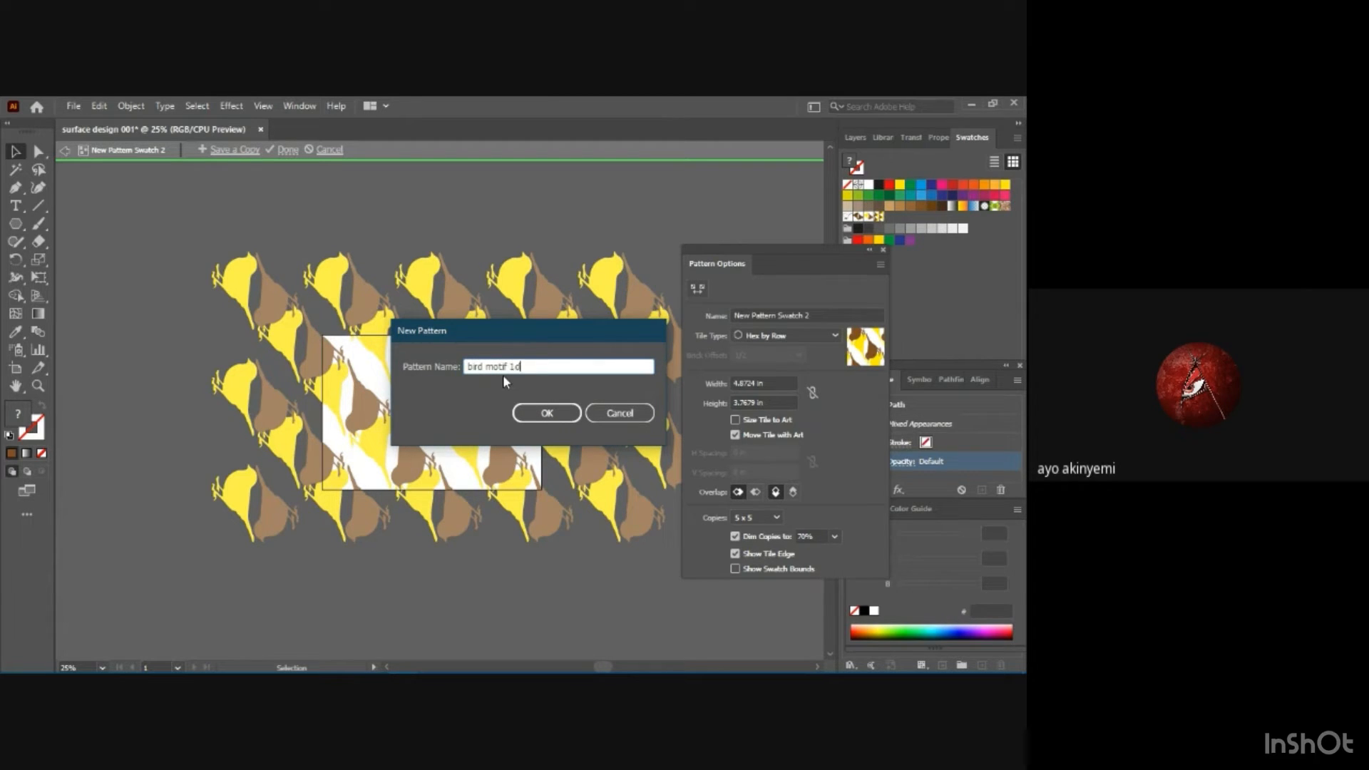
key("Return")
key("Return")
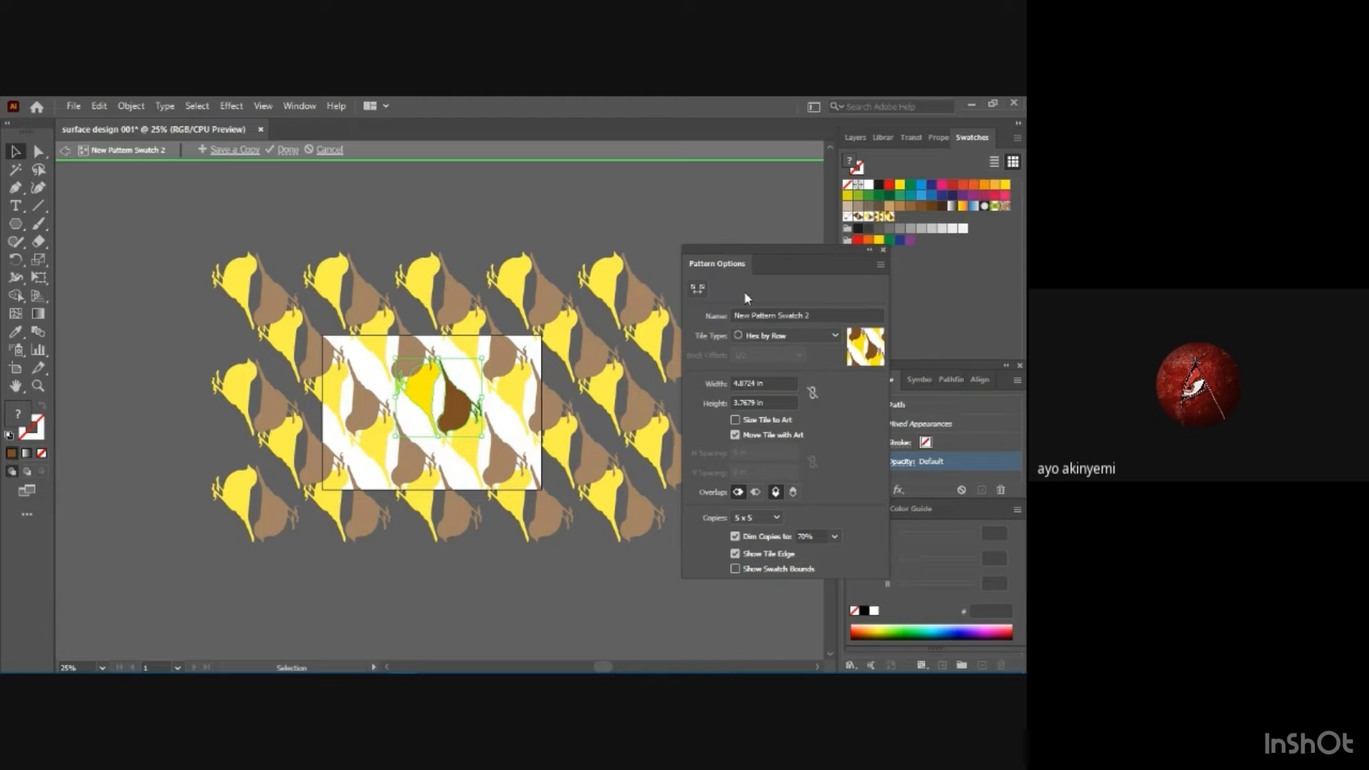
Size the tile to the art and save a copy of the pattern as "bird motif 1e".
left_click(735, 421)
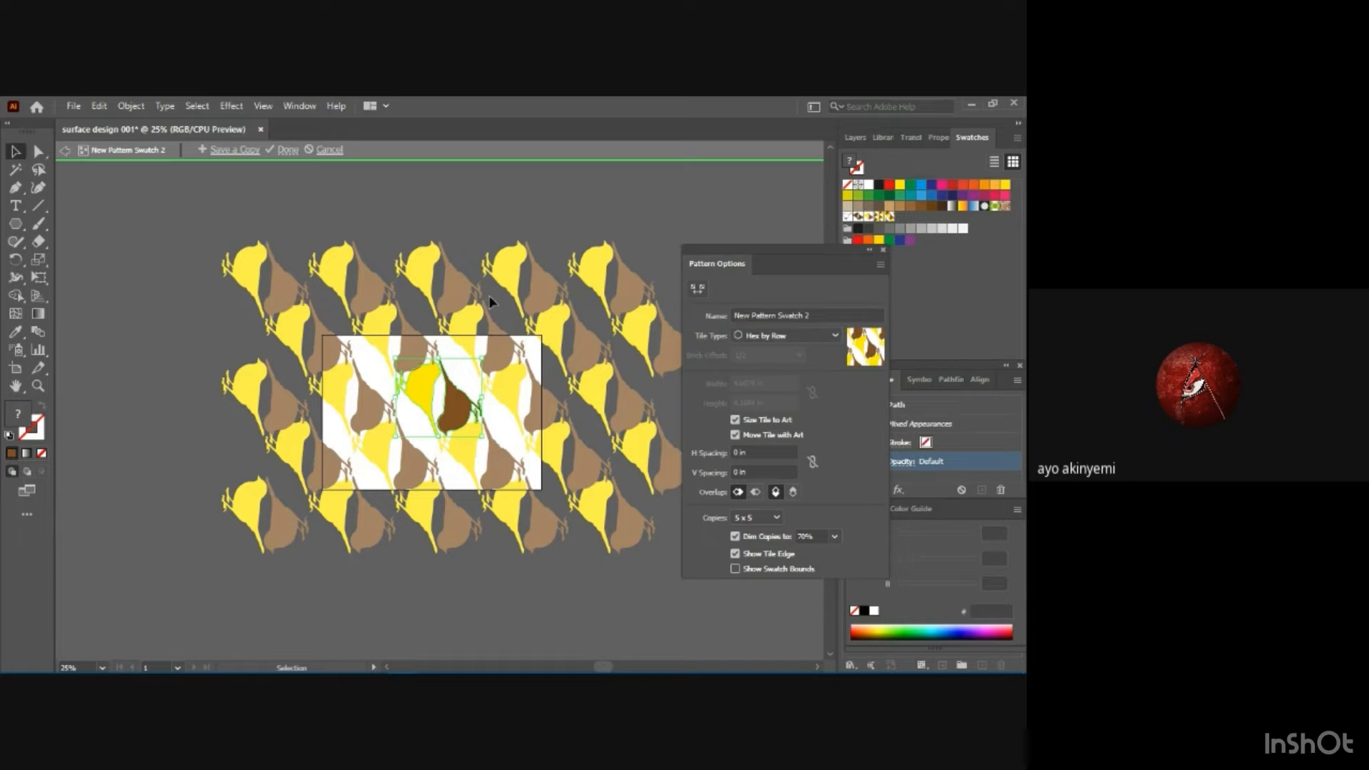
left_click(246, 150)
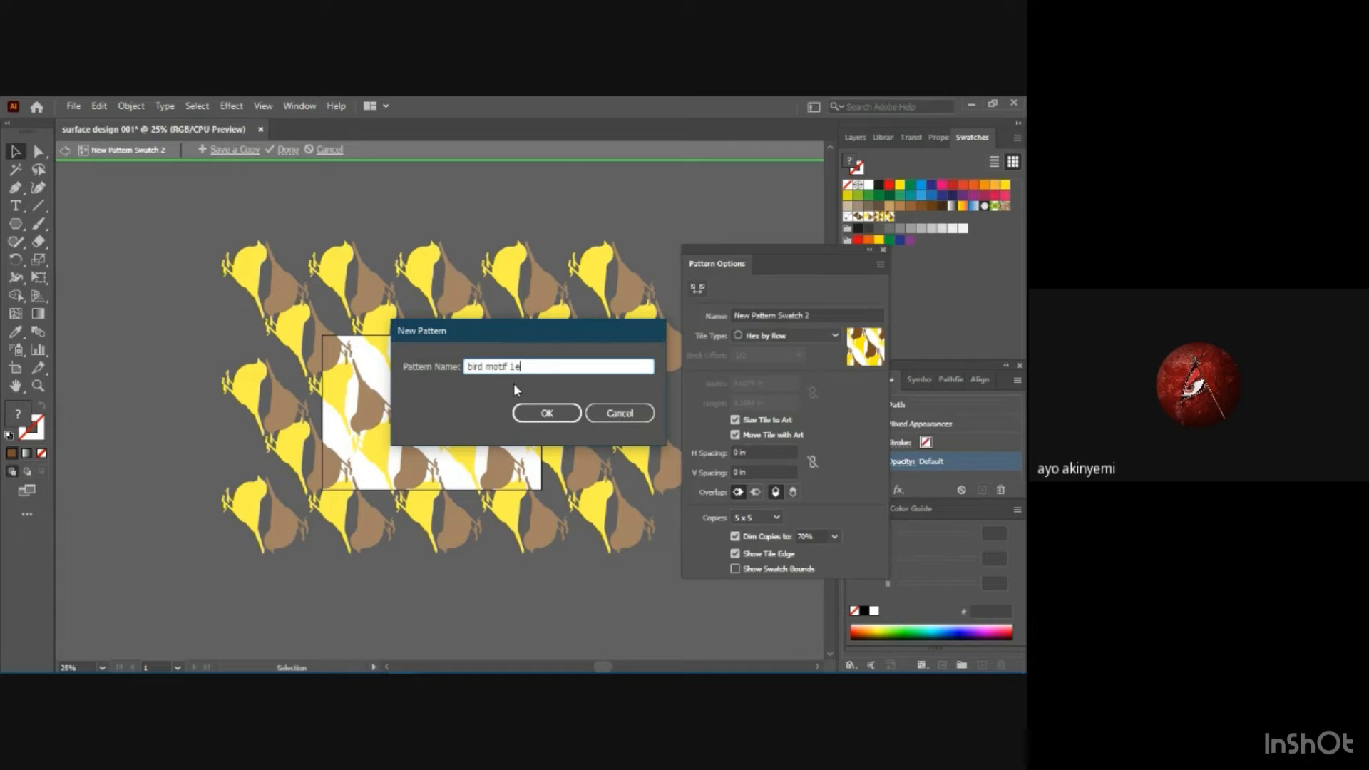
key("Return")
key("Return")
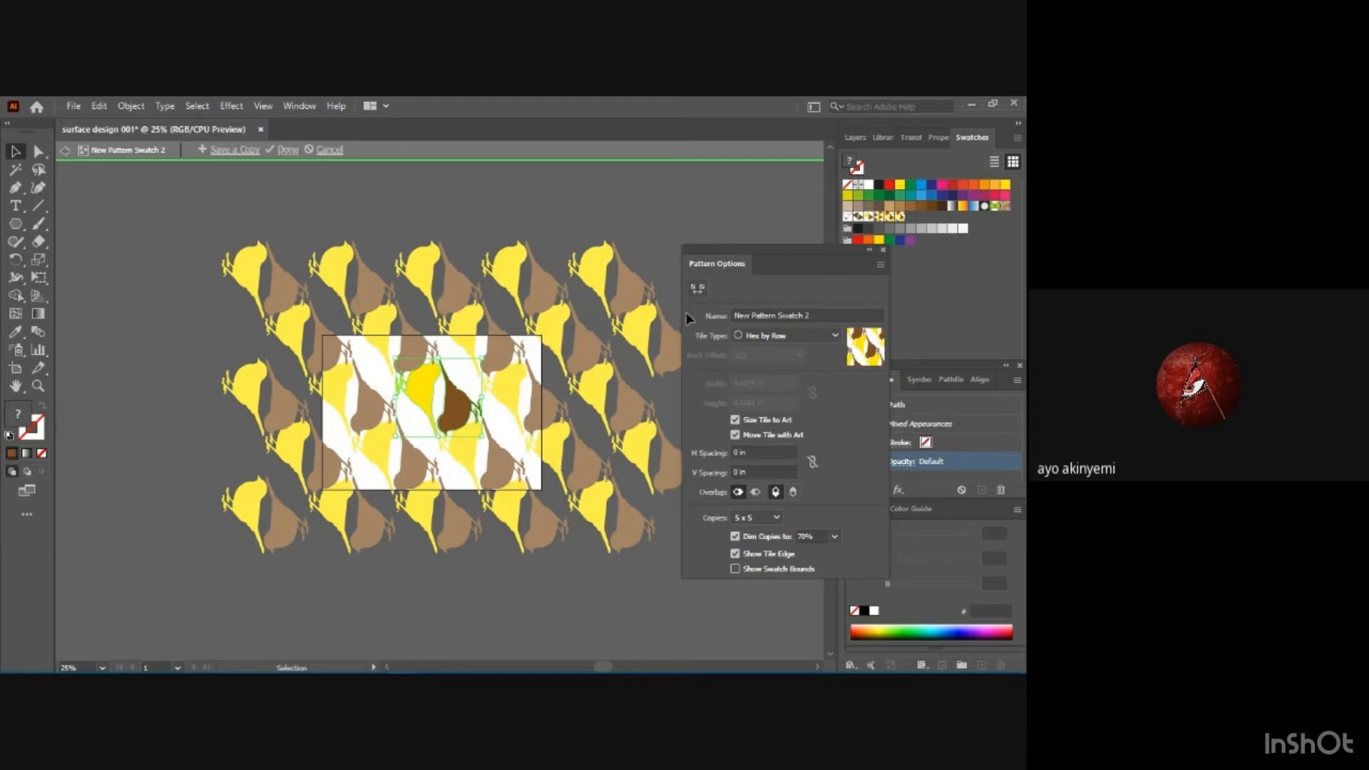
Close the pattern options and exit pattern editing without applying the changes to the original pattern.
left_click(884, 250)
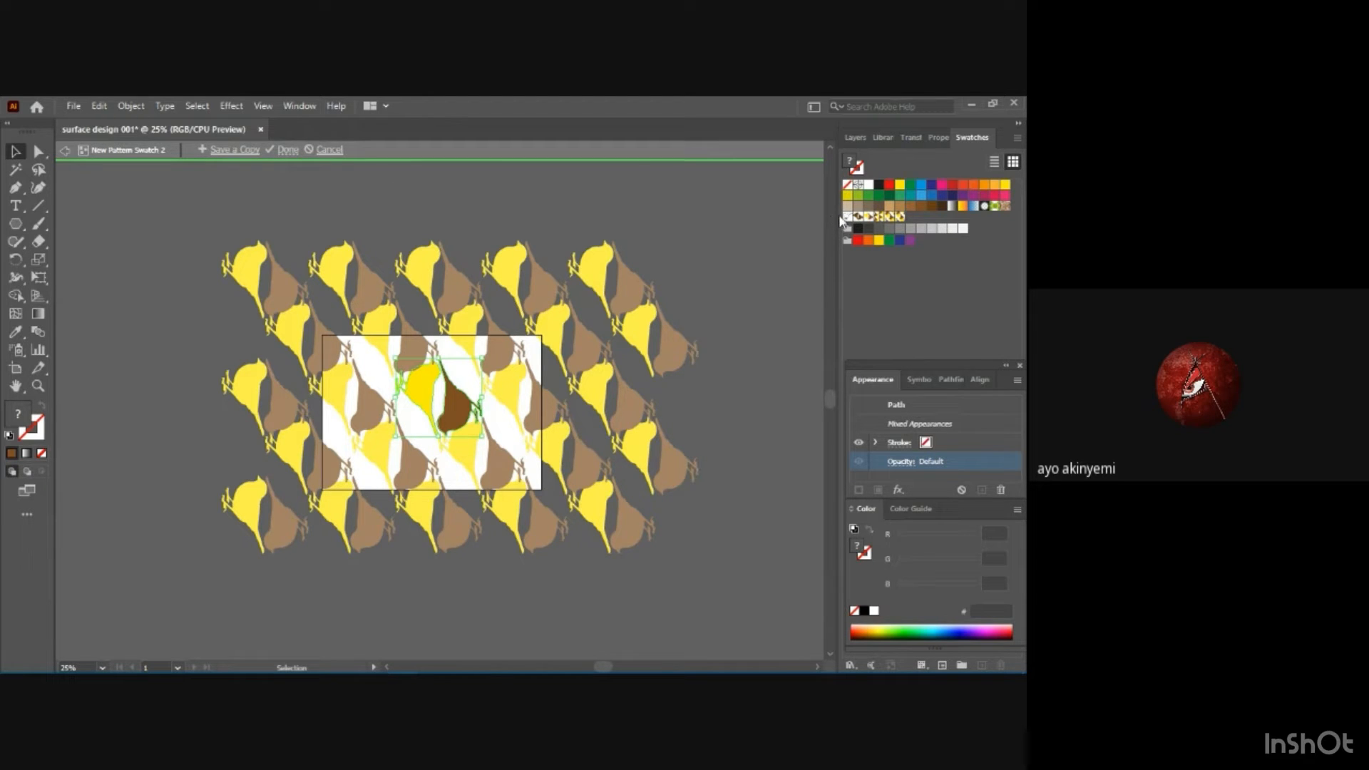
left_click(334, 153)
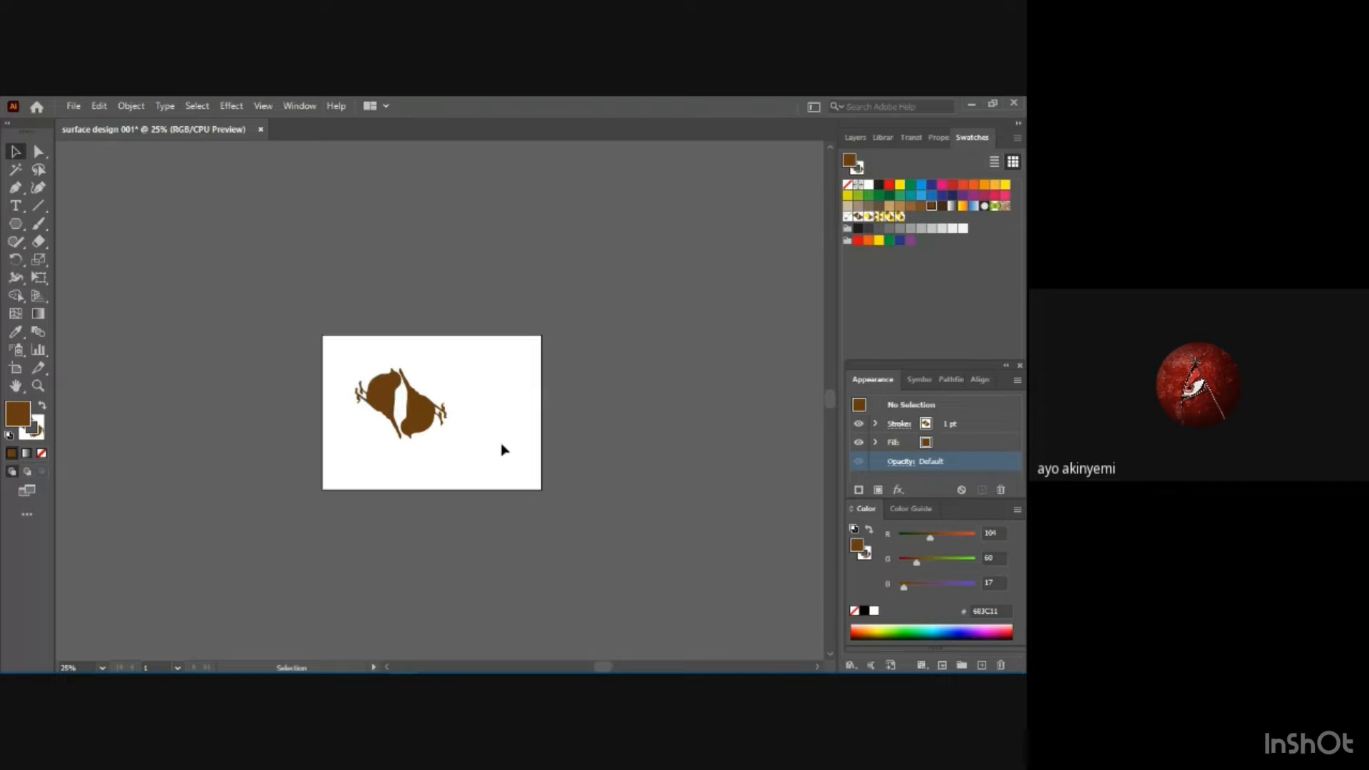
left_click_drag(360, 362, 443, 440)
left_click_drag(408, 391, 217, 366)
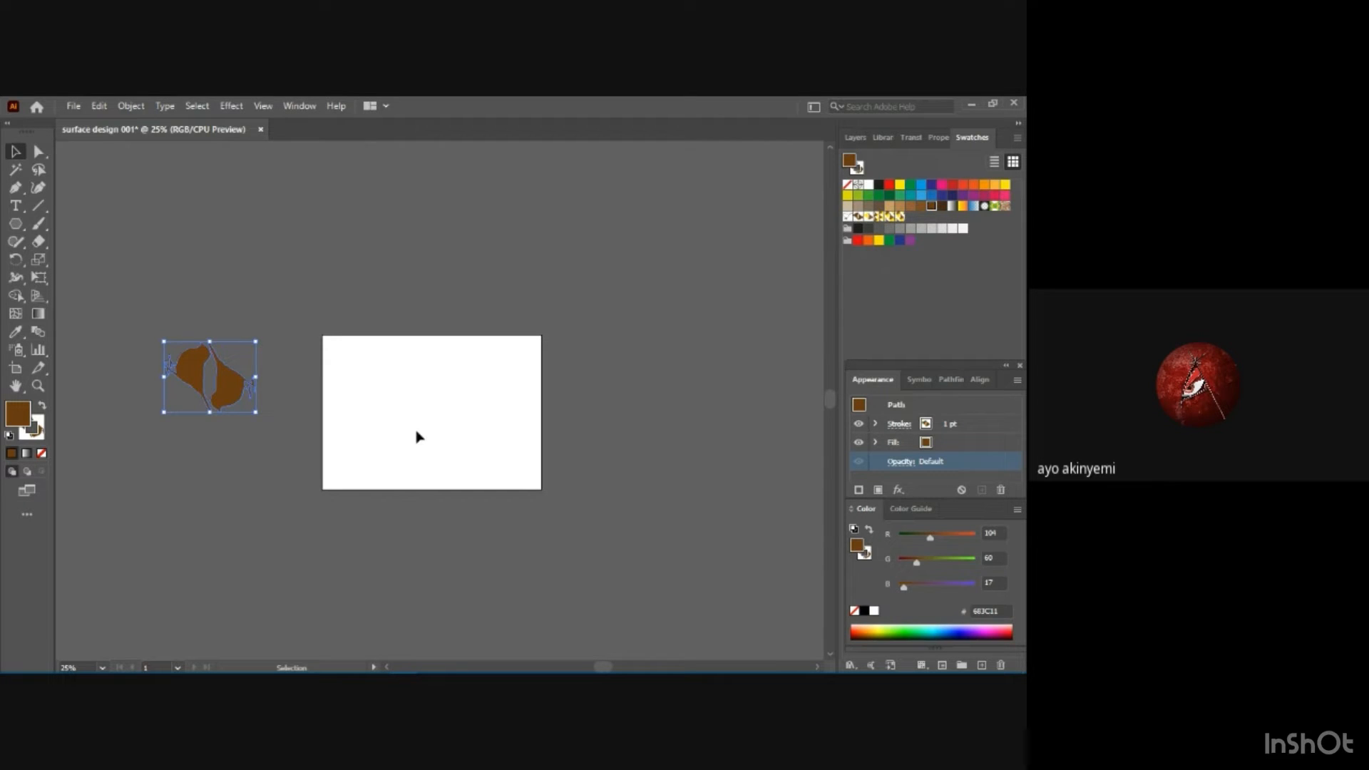
key("a")
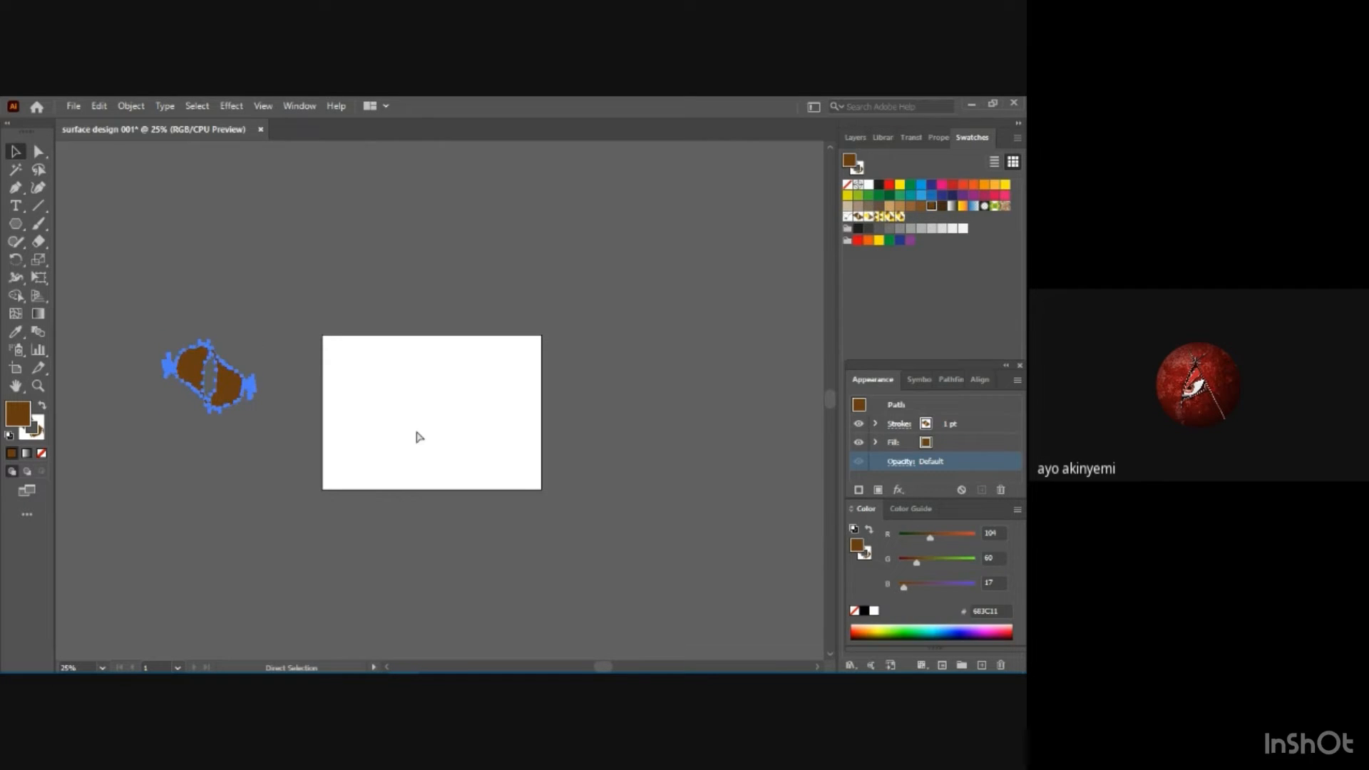
key("ctrl+equal")
key("v")
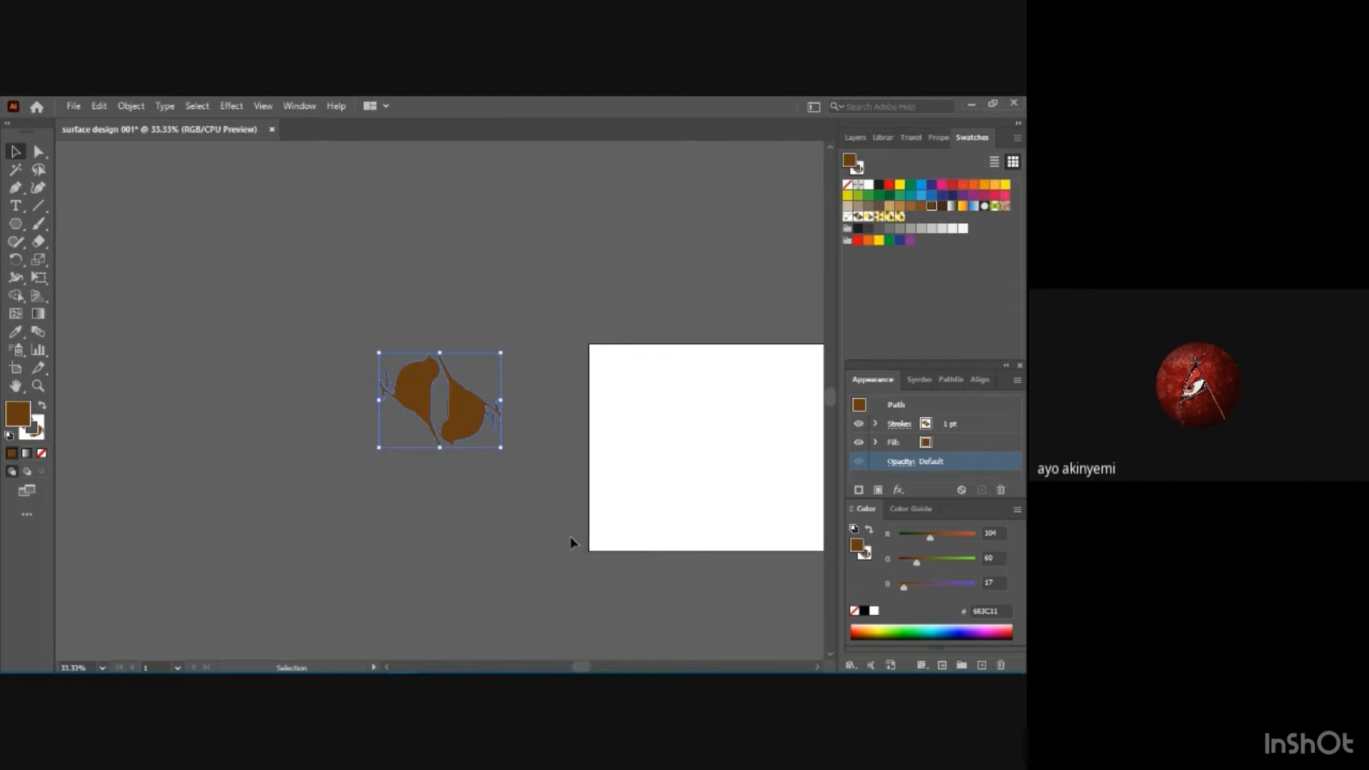
mouse_move(606, 670)
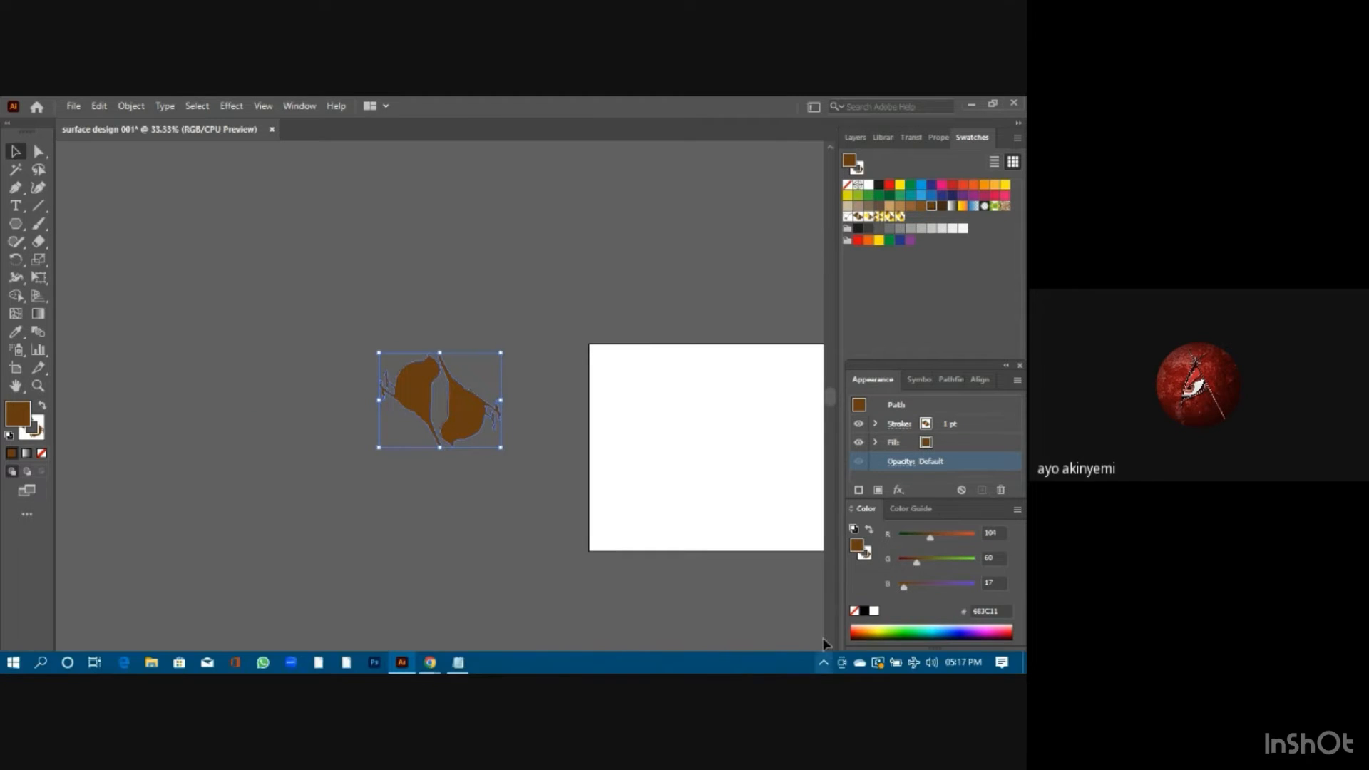
left_click(819, 666)
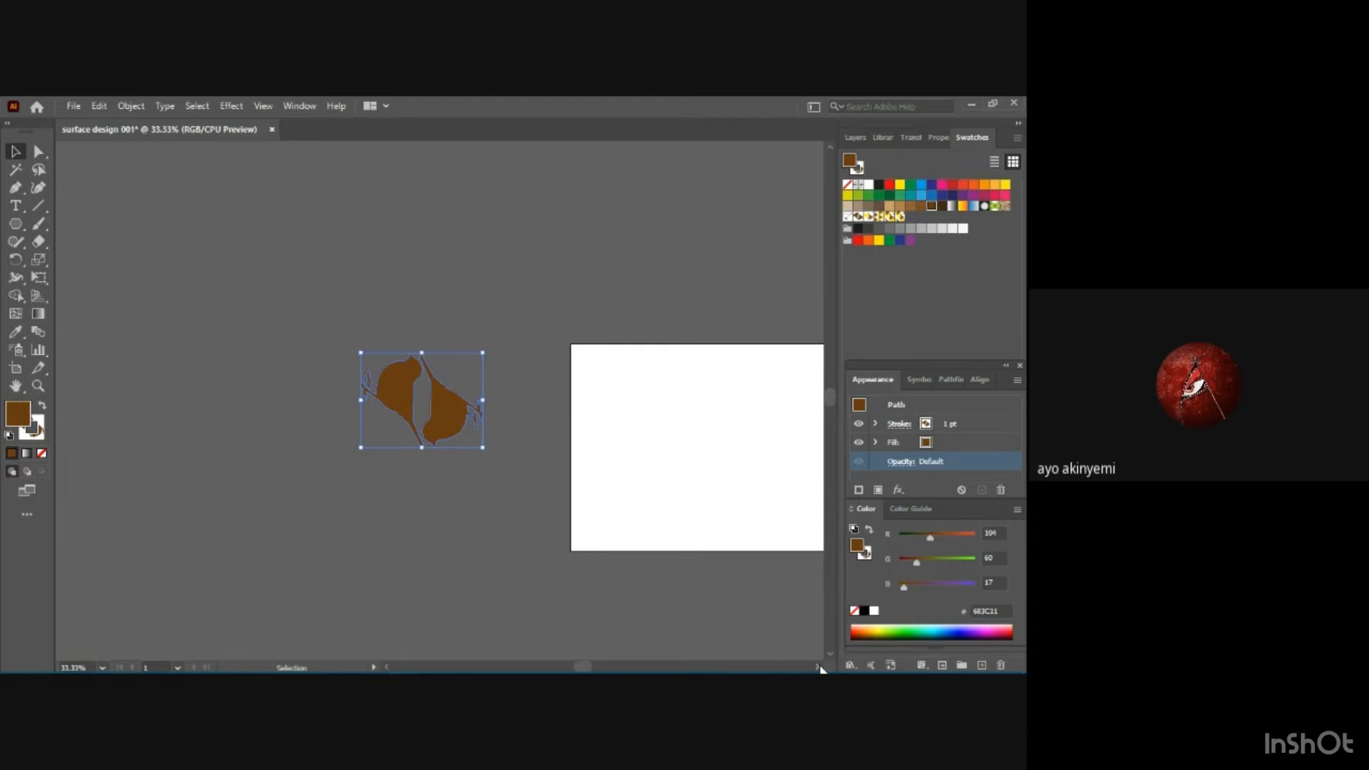
left_click(818, 667)
left_click(818, 667)
left_click(818, 667)
left_click(818, 668)
left_click(818, 668)
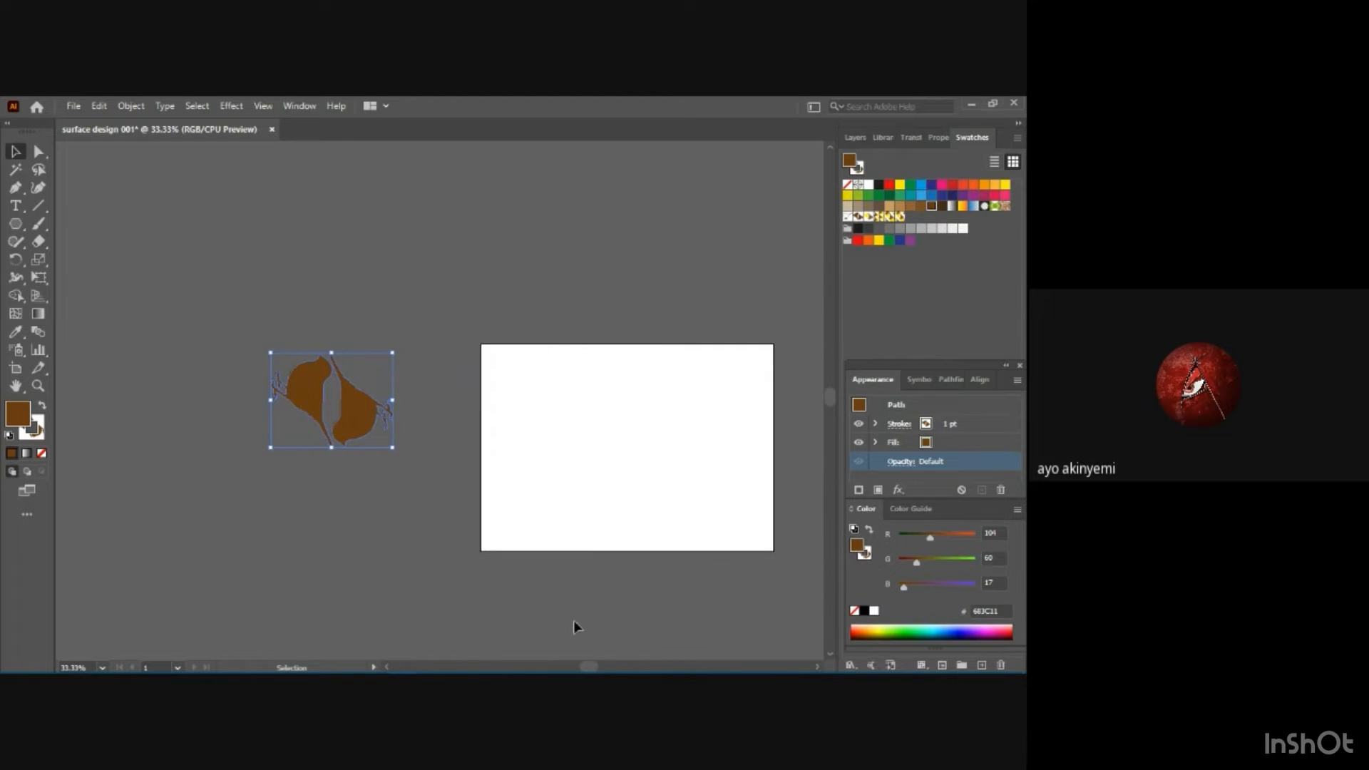
key("a")
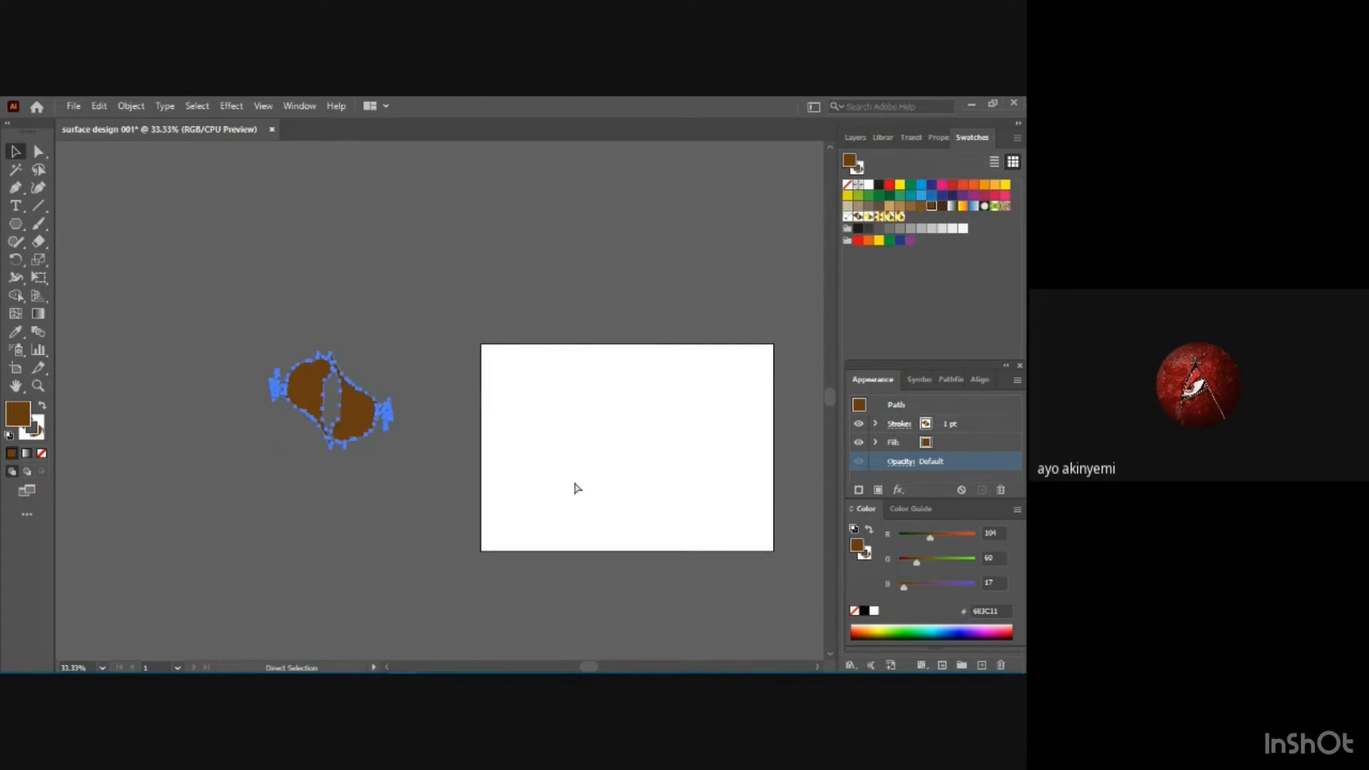
key("ctrl+plus")
key("v")
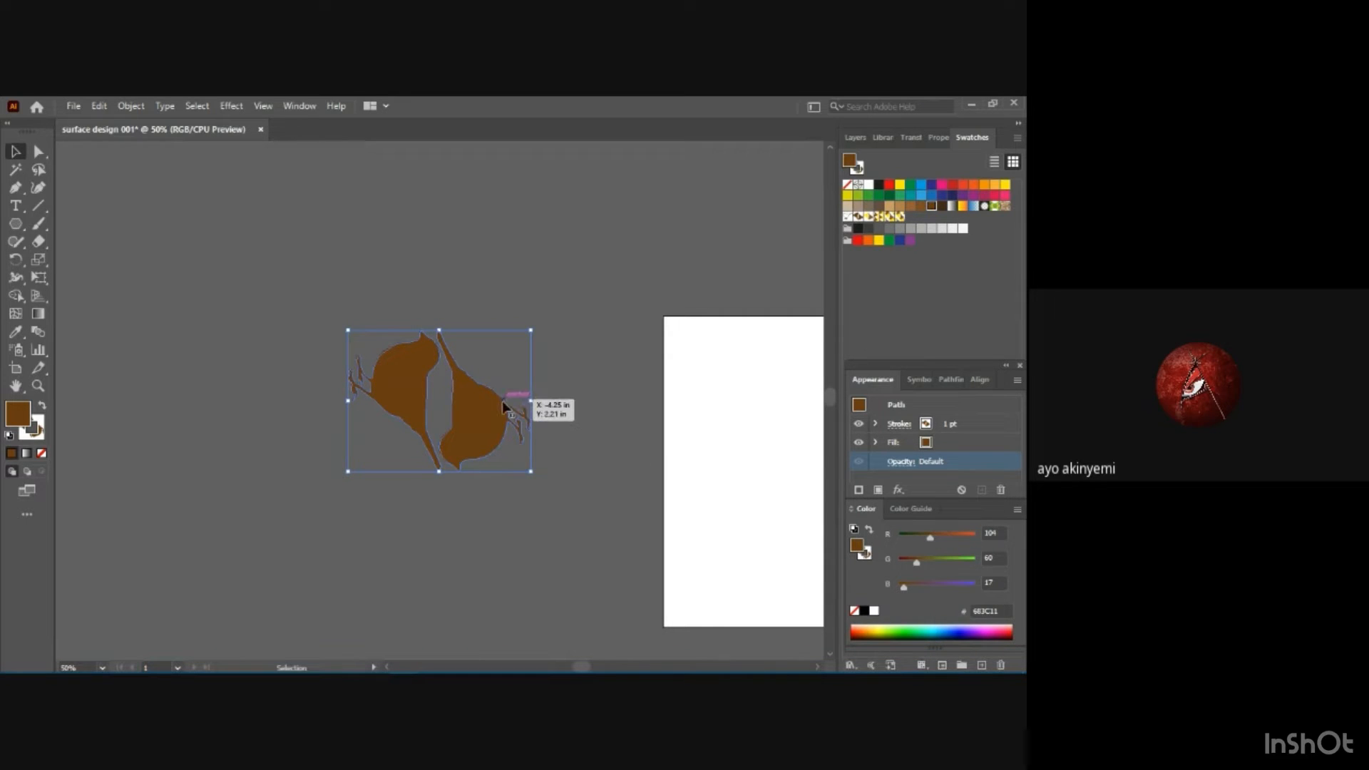
key("a")
key("ctrl+z")
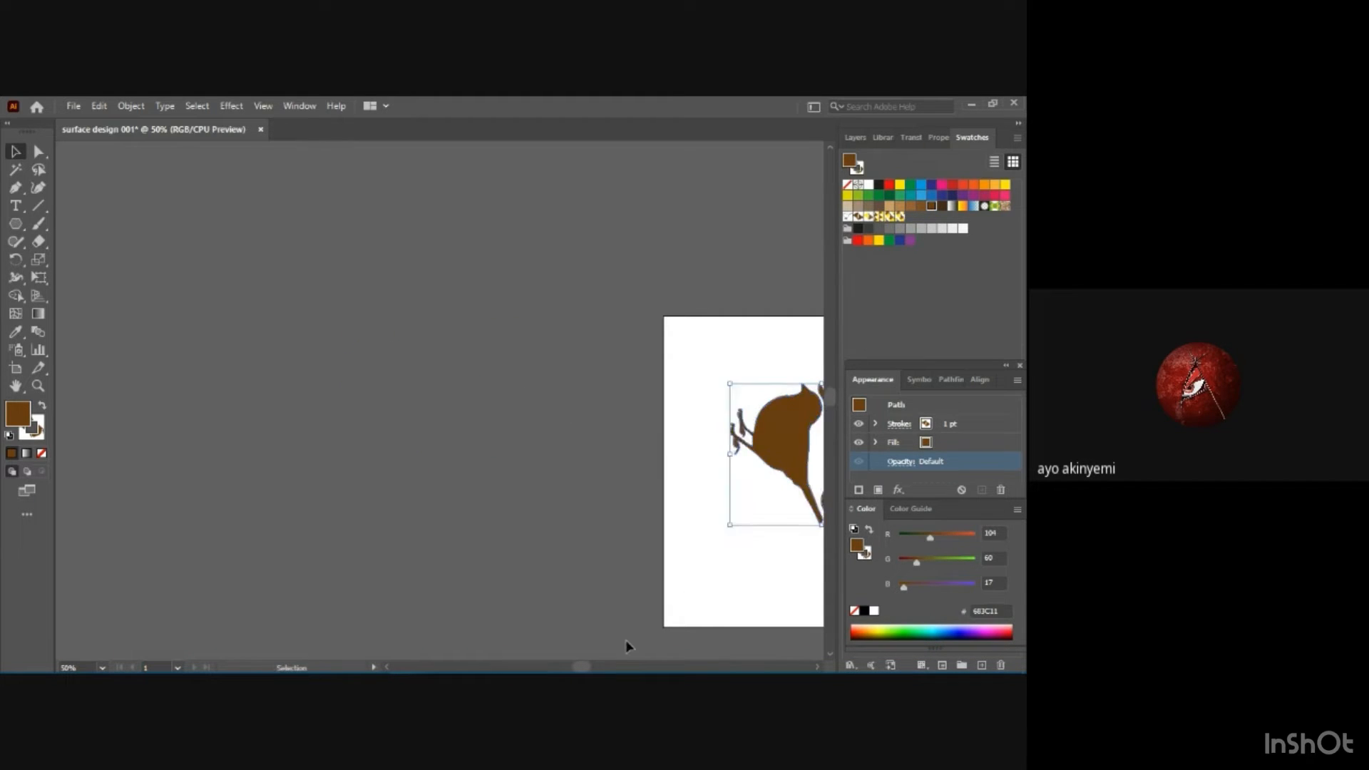
Move the brown bird pair off the artboard to its left side, clearing the whole artboard.
left_click_drag(590, 667, 608, 668)
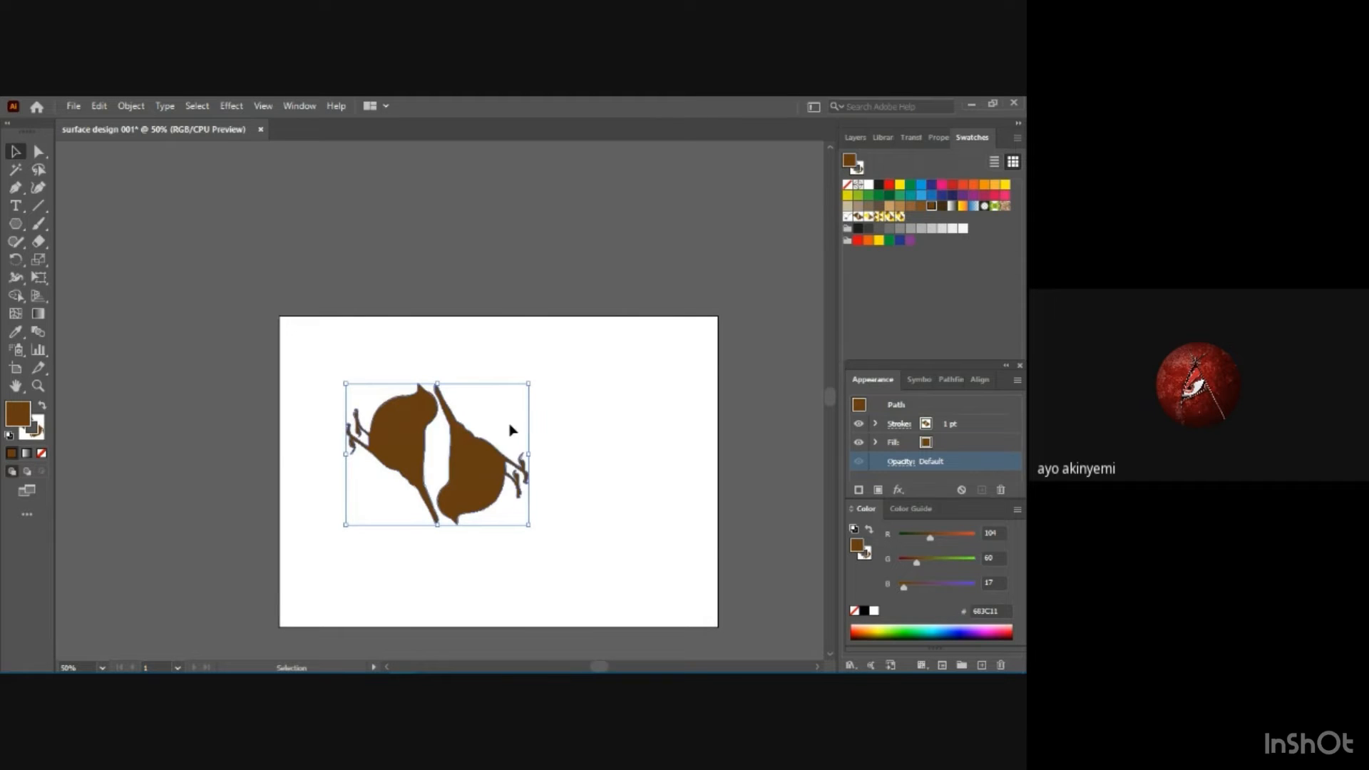
key("ctrl+=")
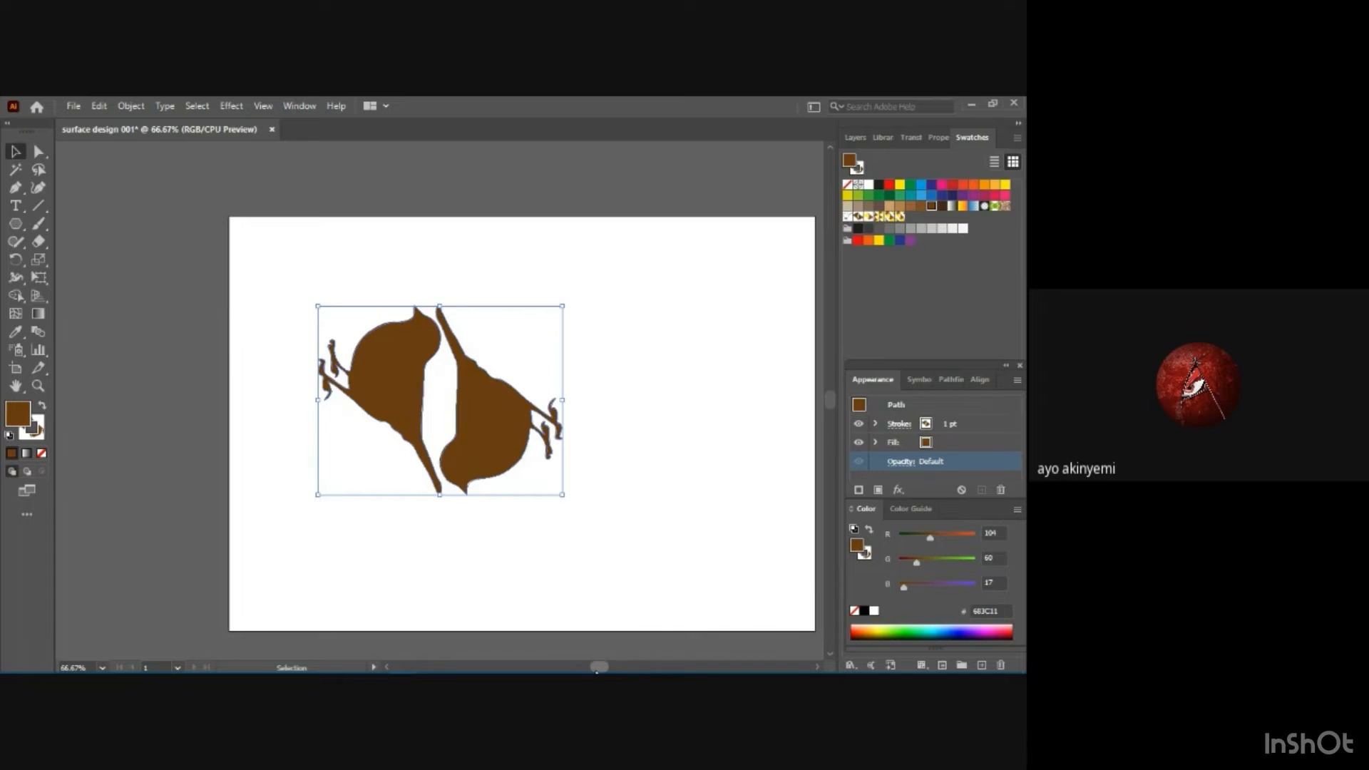
mouse_move(597, 668)
left_mouse_down()
mouse_move(613, 668)
mouse_move(600, 668)
left_mouse_up()
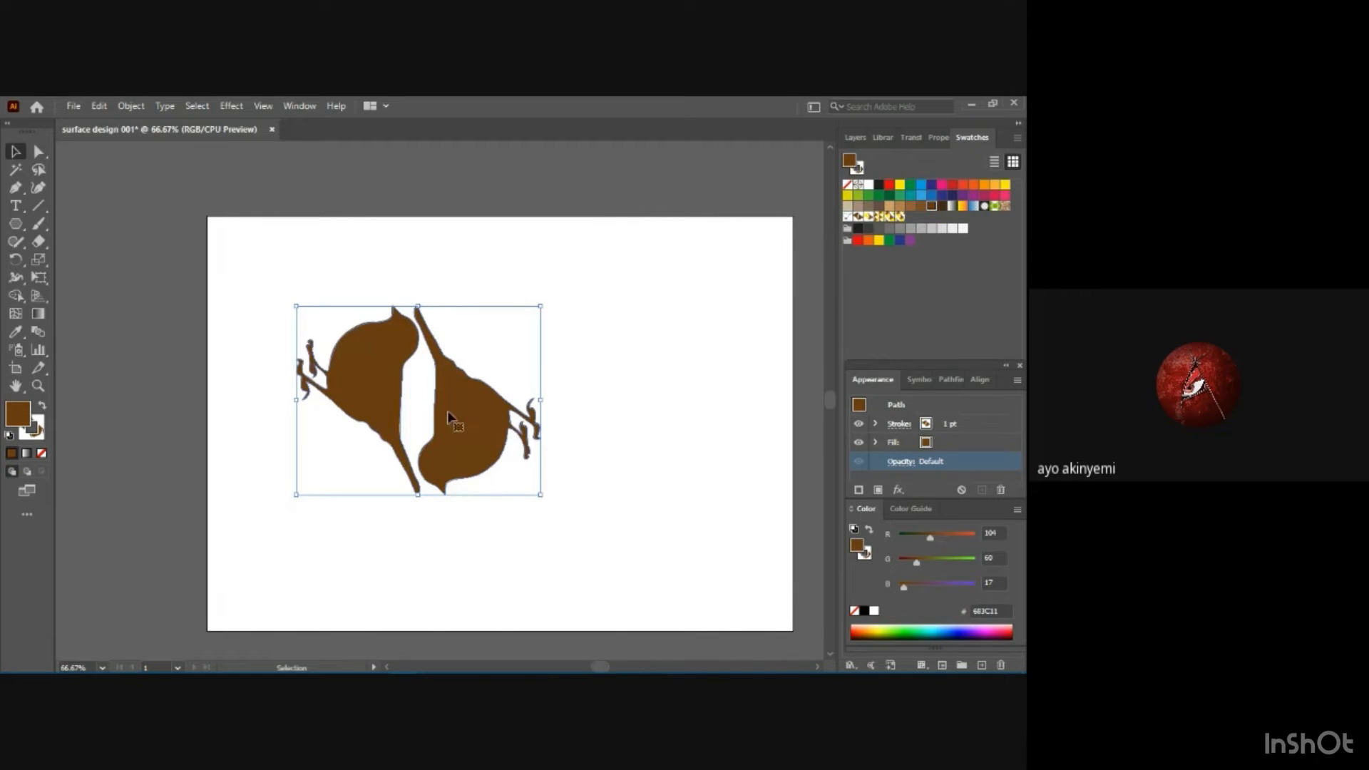
left_click_drag(451, 385, 101, 322)
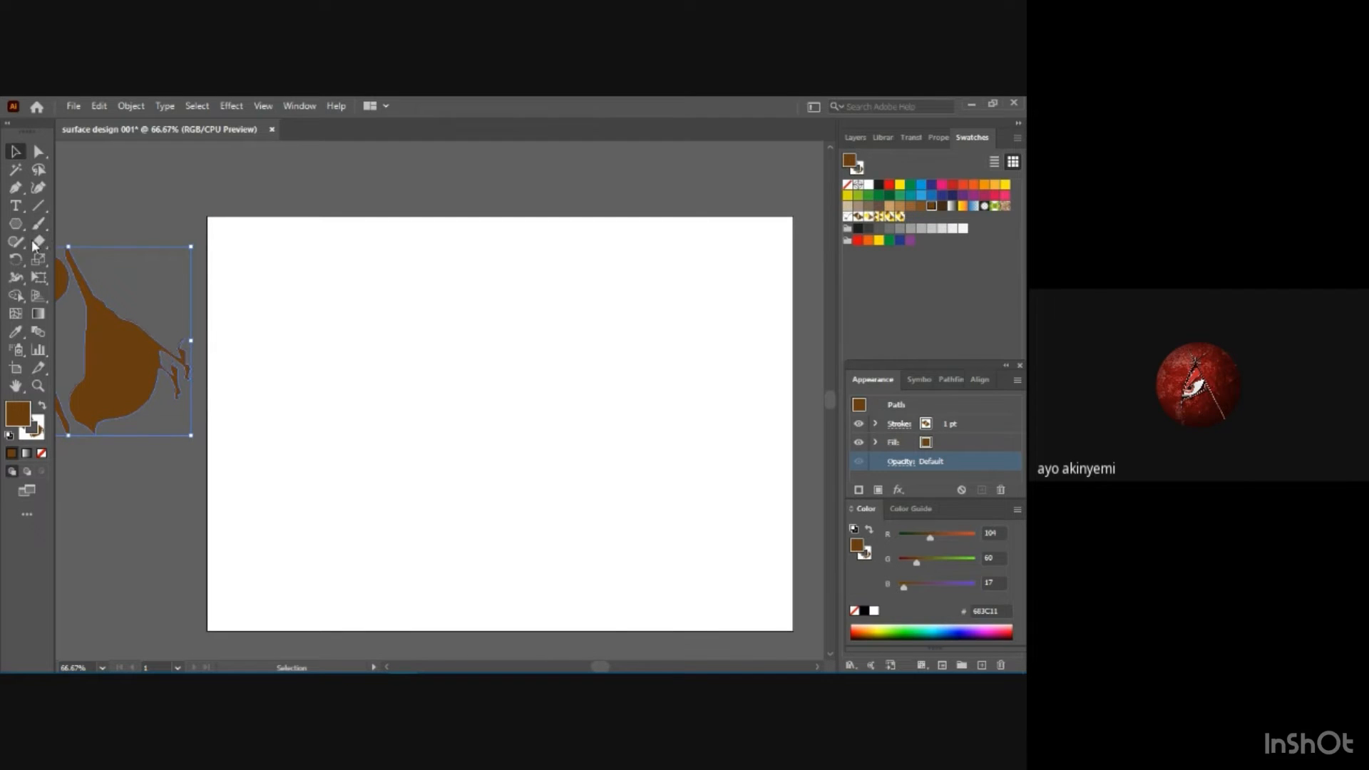
Draw a nearly square rectangle in the upper-left corner of the empty artboard with the Rectangle tool.
left_click(17, 226)
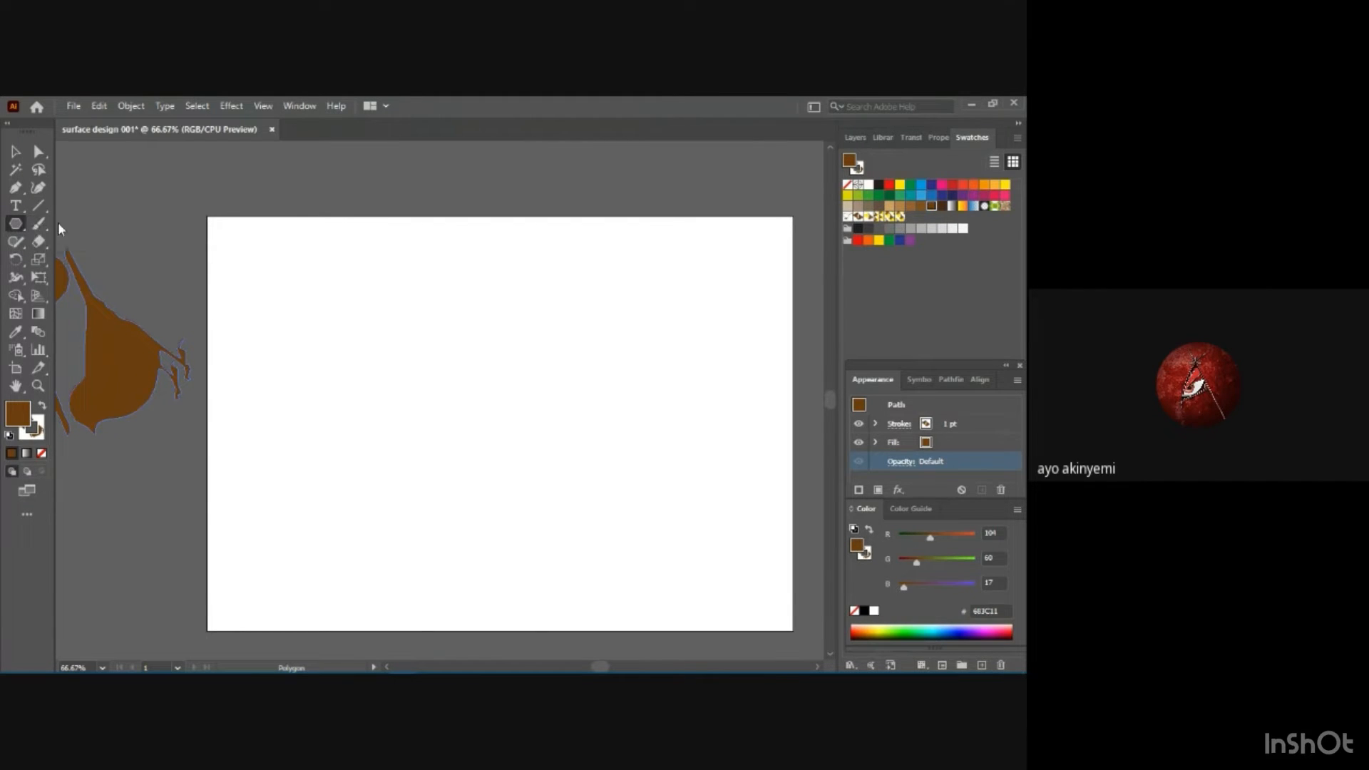
left_click(26, 225)
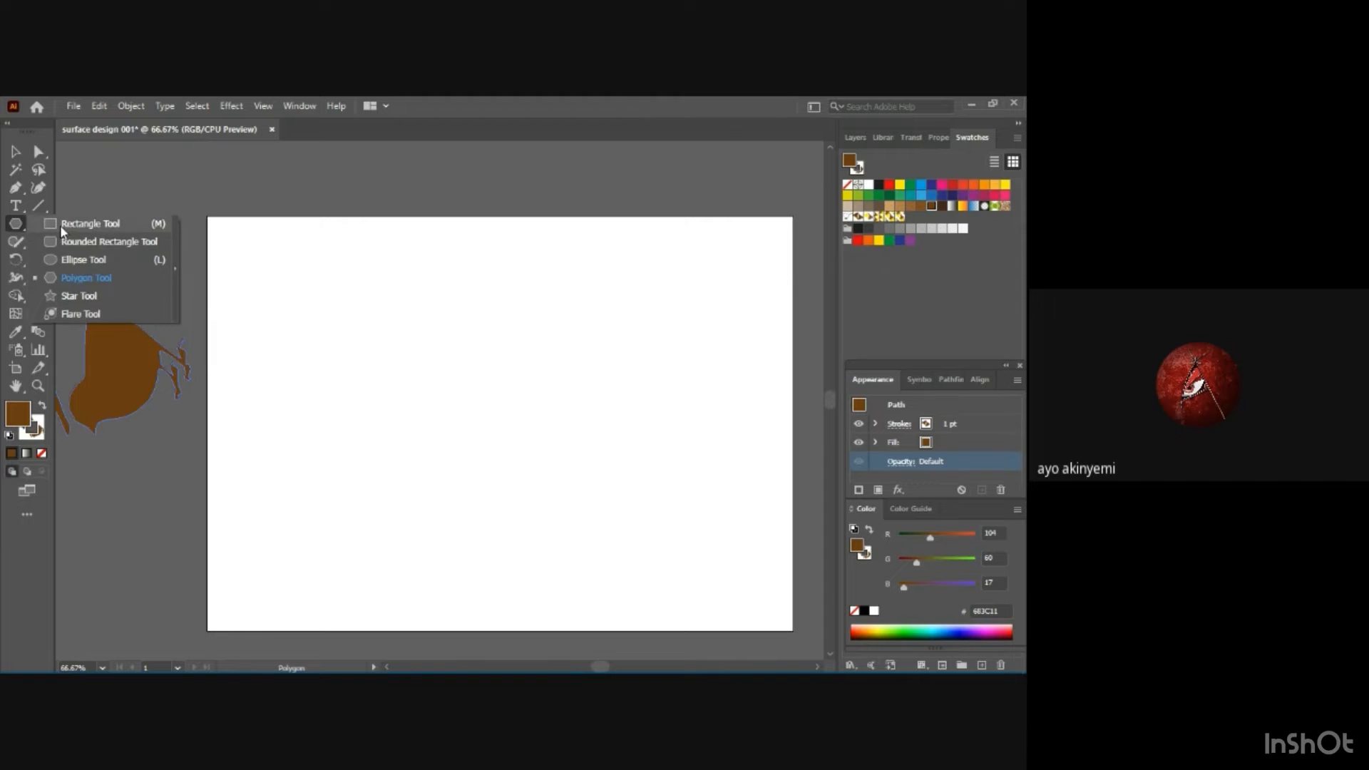
left_click(54, 224)
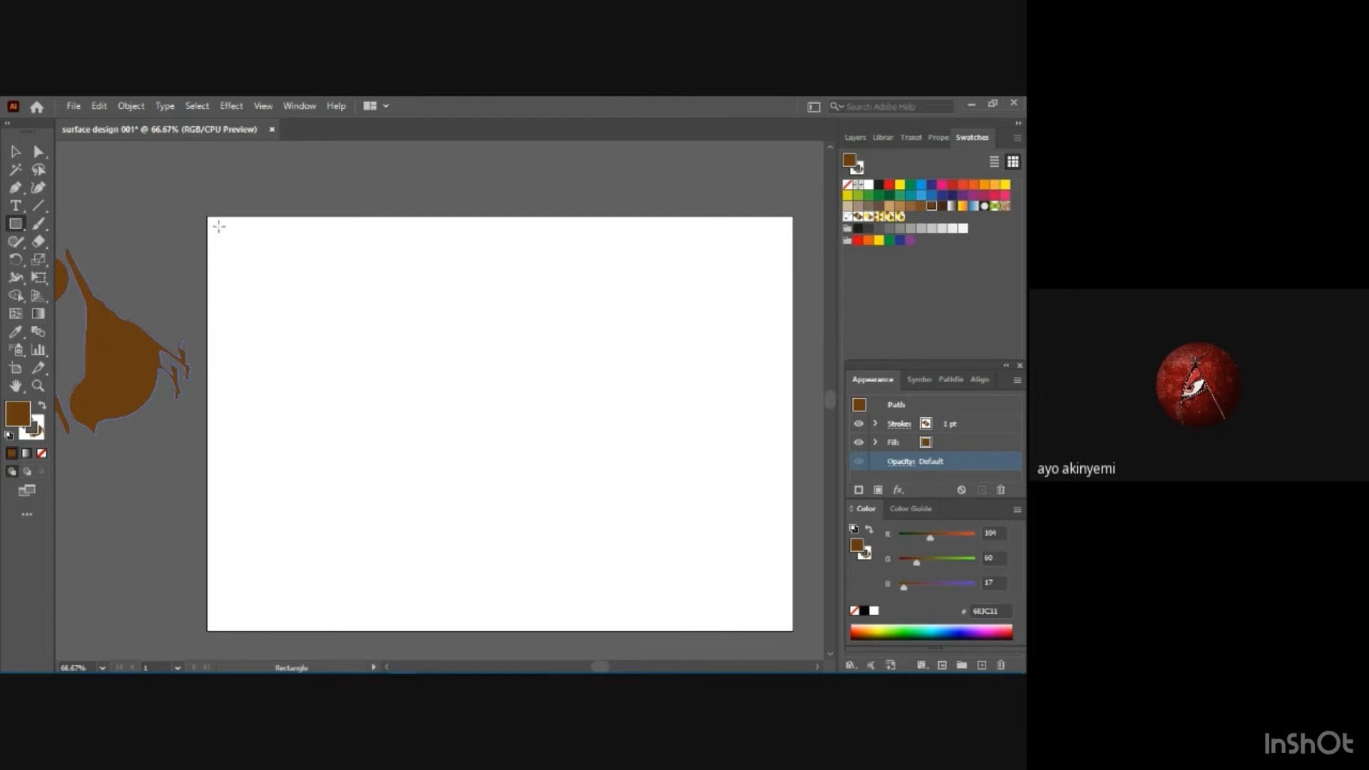
left_click_drag(222, 235, 386, 387)
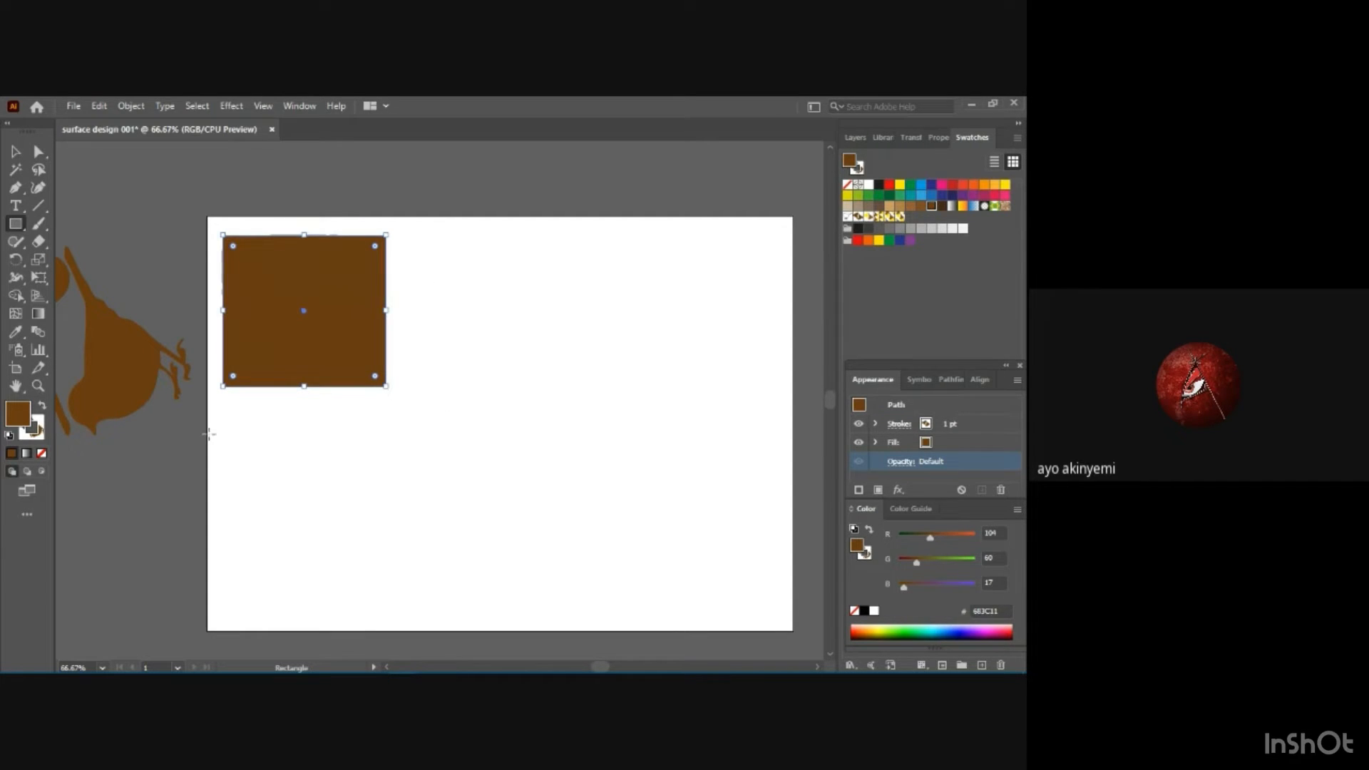
Remove both the pattern stroke and the brown fill from the rectangle in the artboard's upper-left corner.
left_click(936, 426)
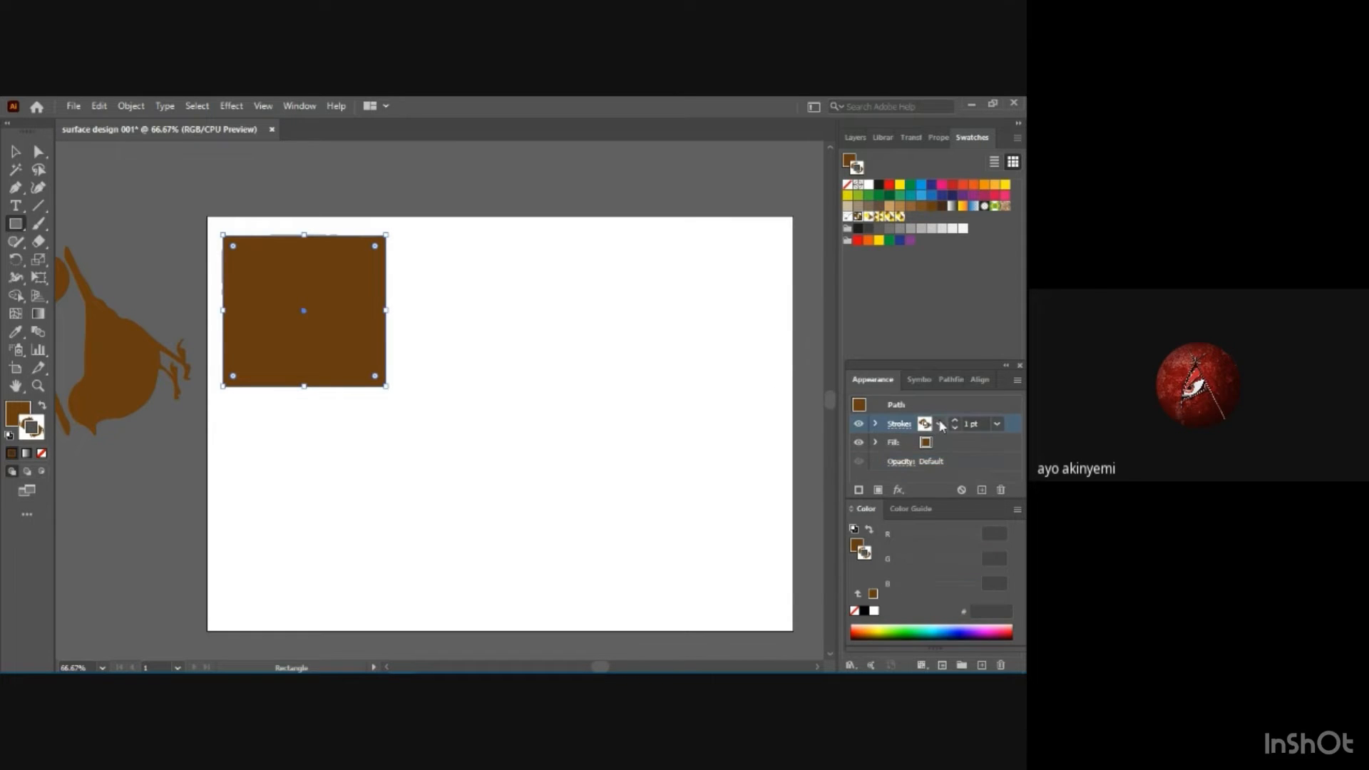
left_click(939, 424)
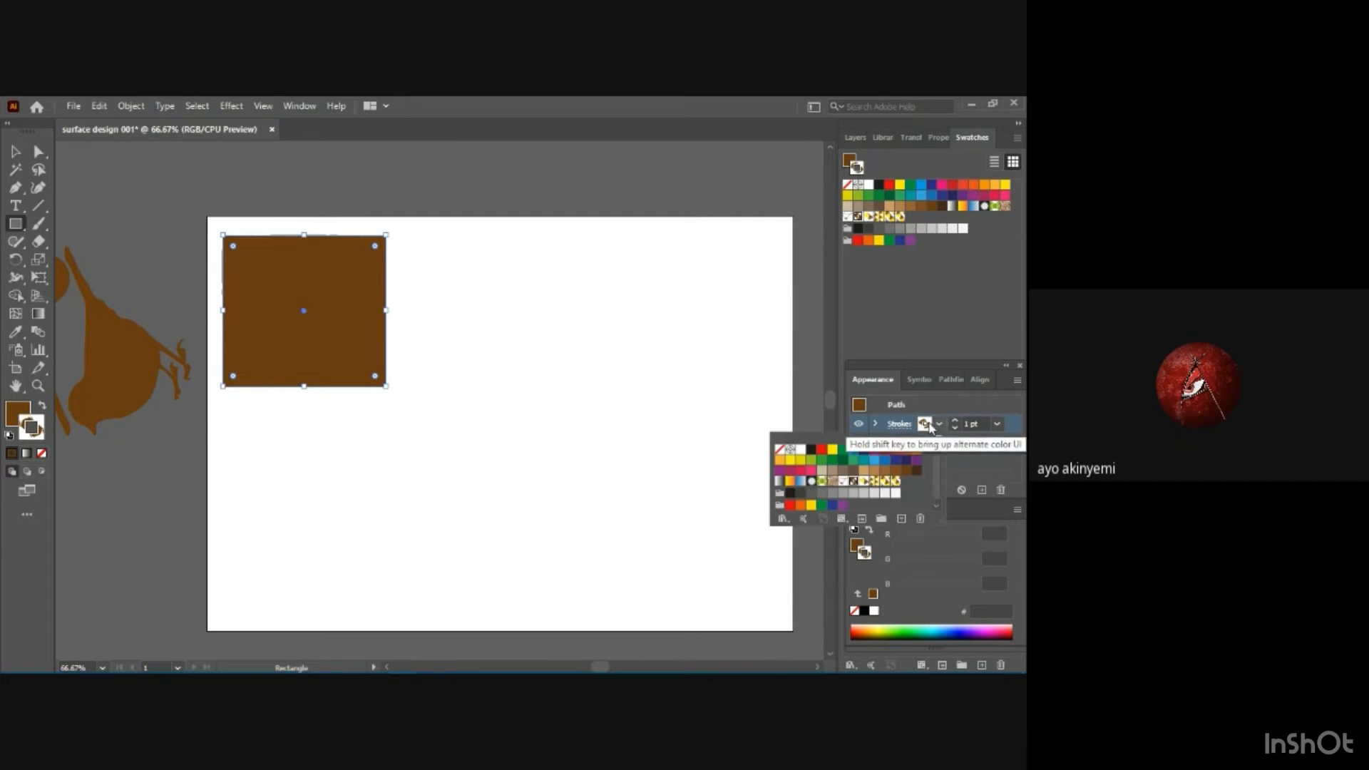
left_click(780, 449)
left_click(978, 447)
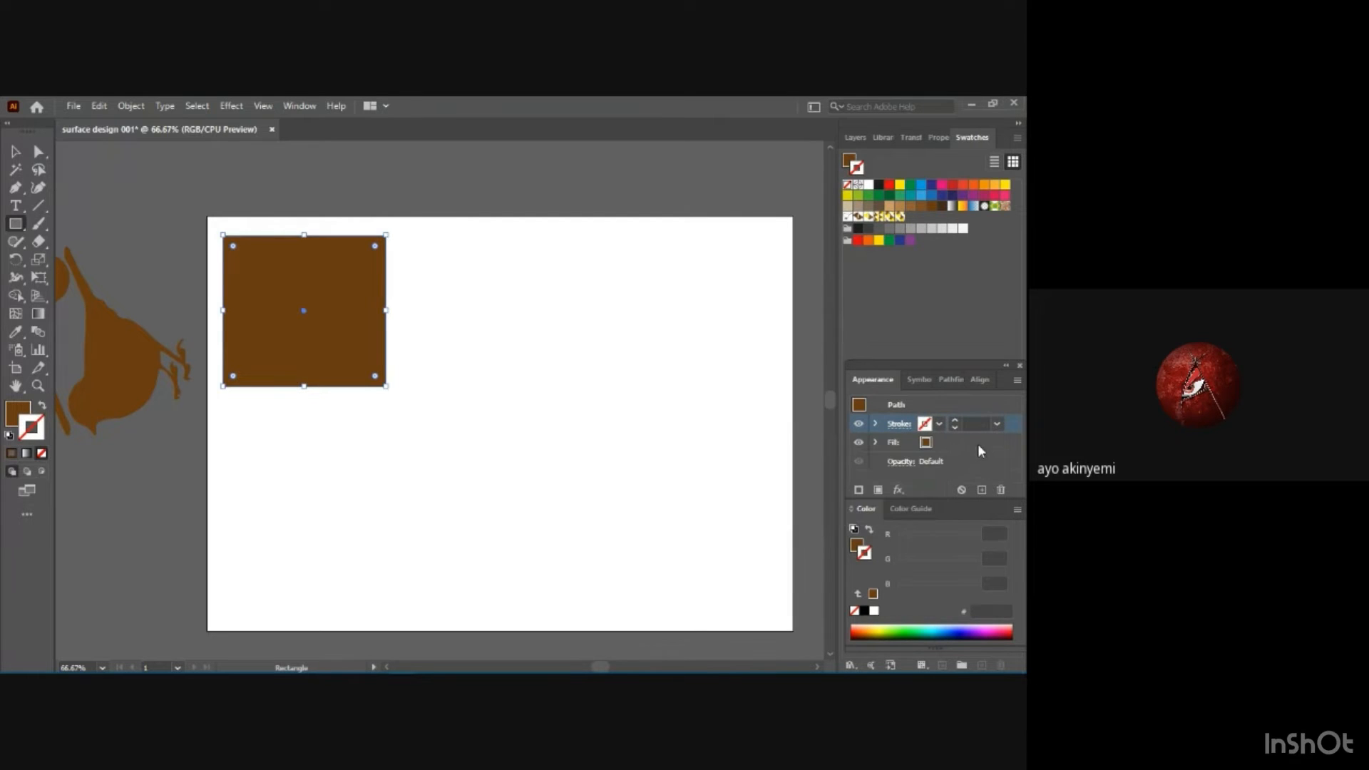
left_click(926, 443)
left_click(939, 443)
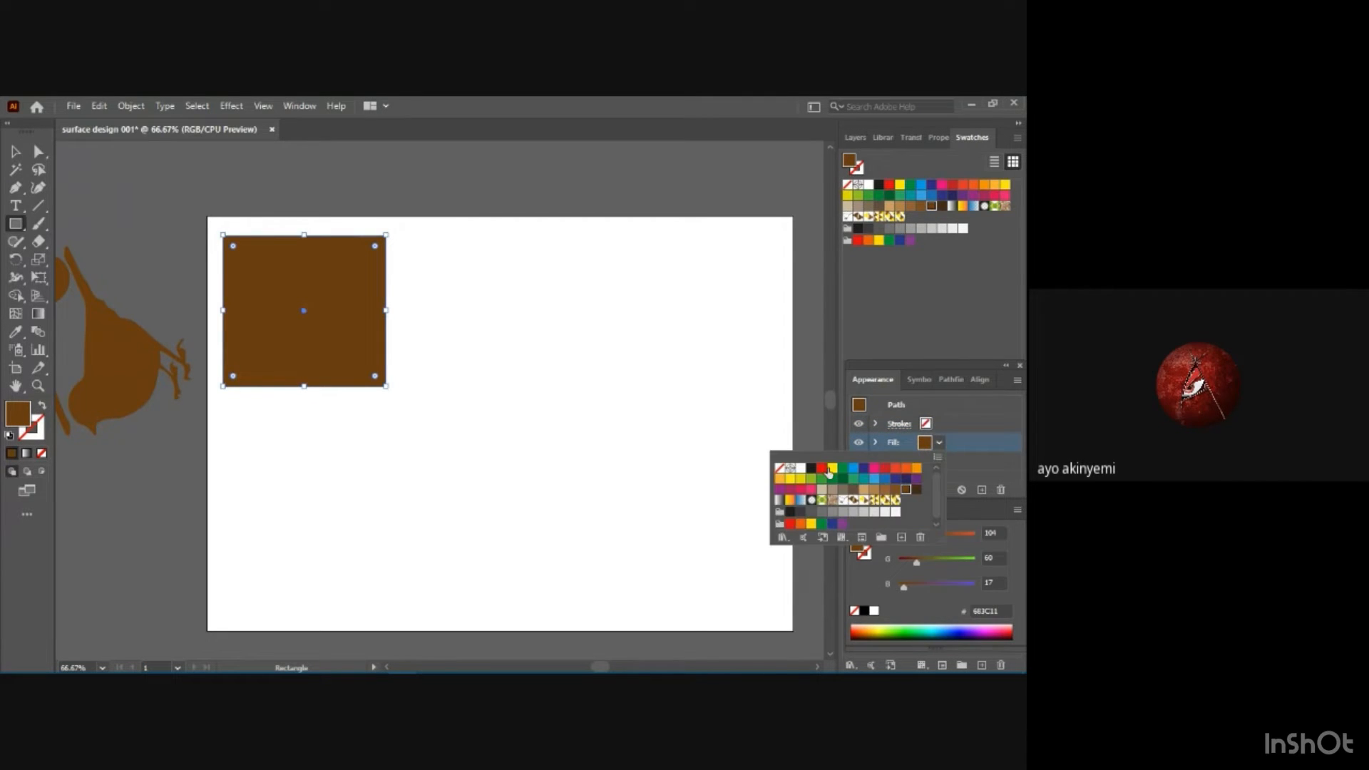
left_click(780, 469)
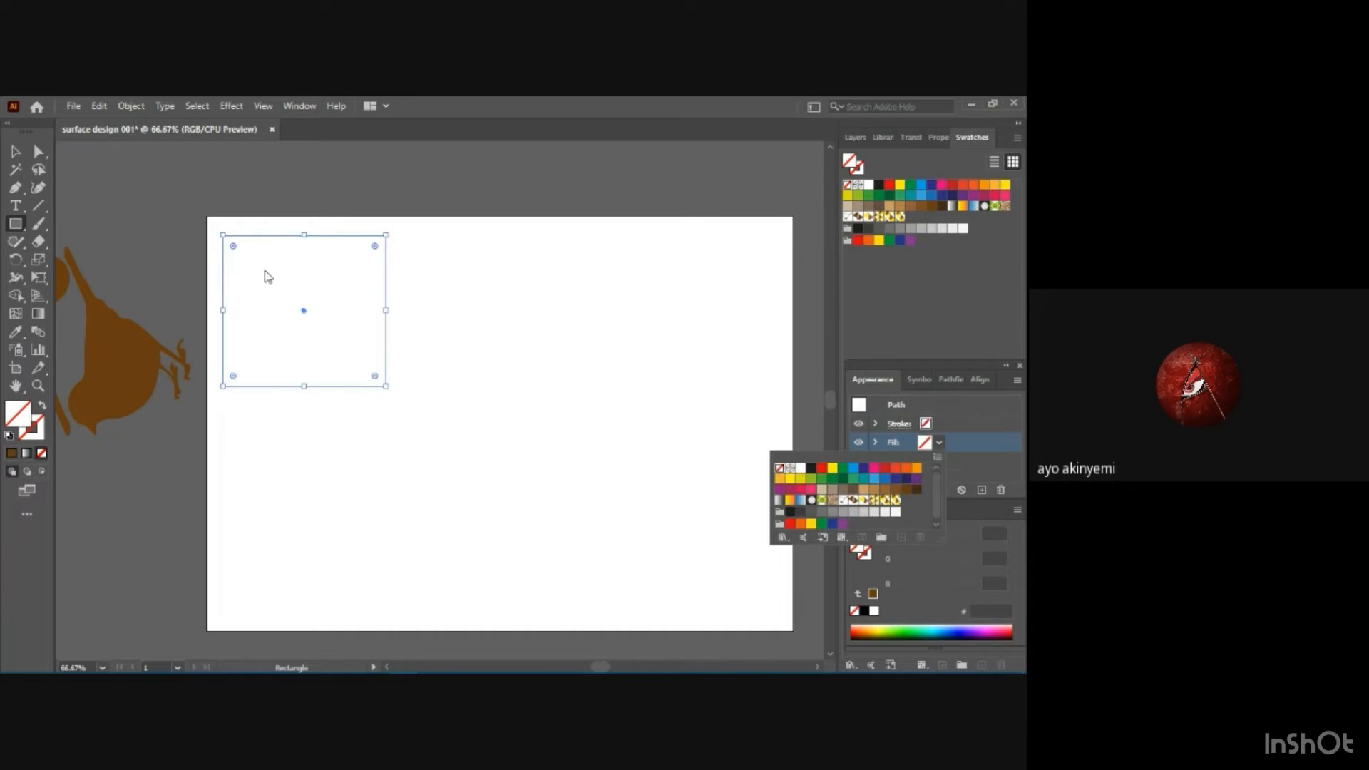
left_click(302, 432)
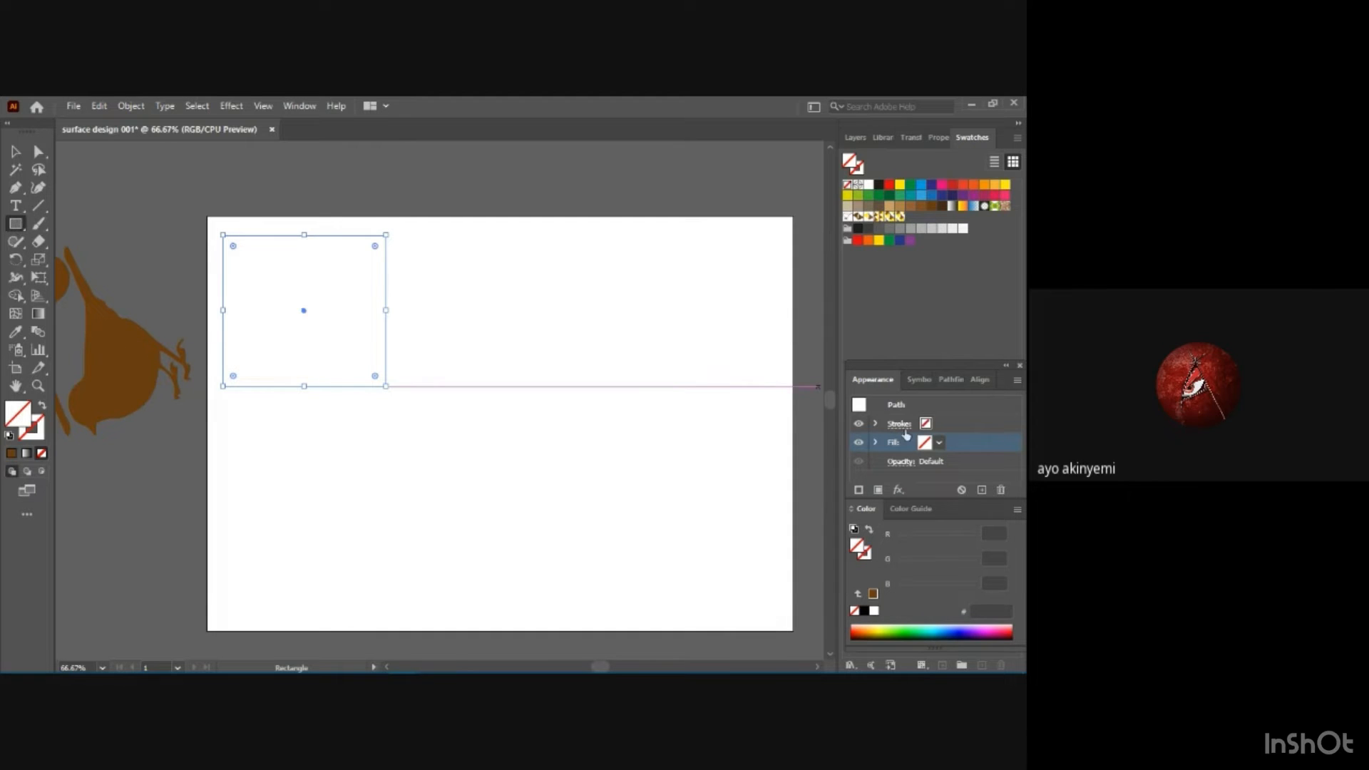
Give the unfilled rectangle a black 1 pt stroke.
left_click(927, 425)
left_click(938, 425)
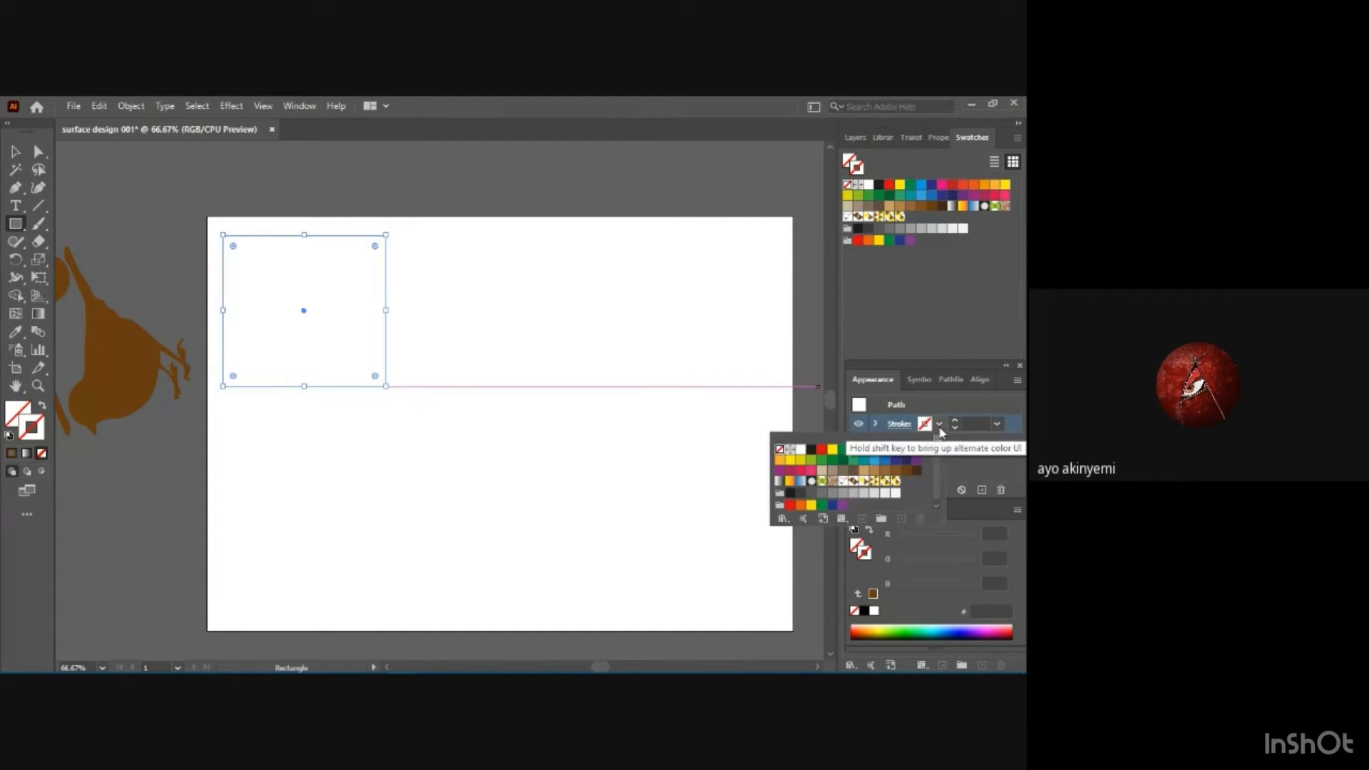
left_click(812, 450)
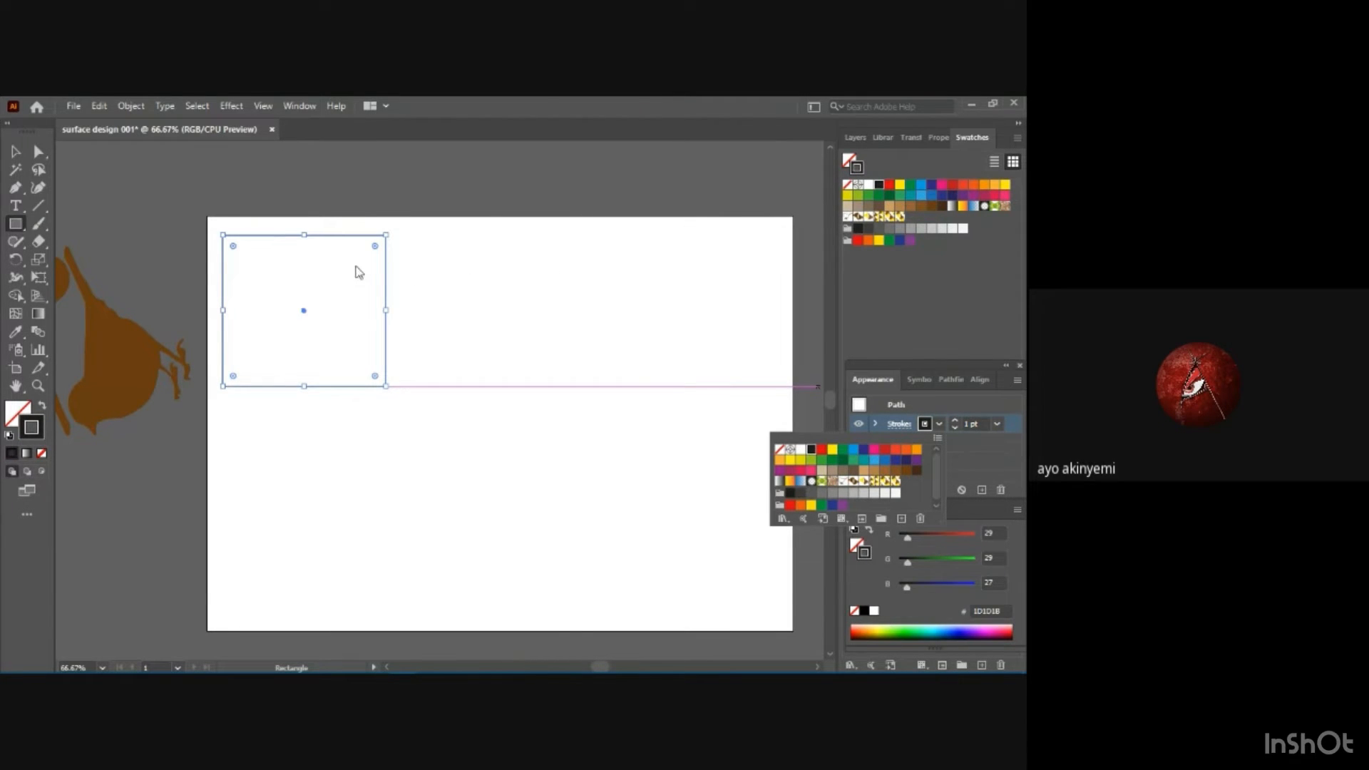
left_click(363, 321)
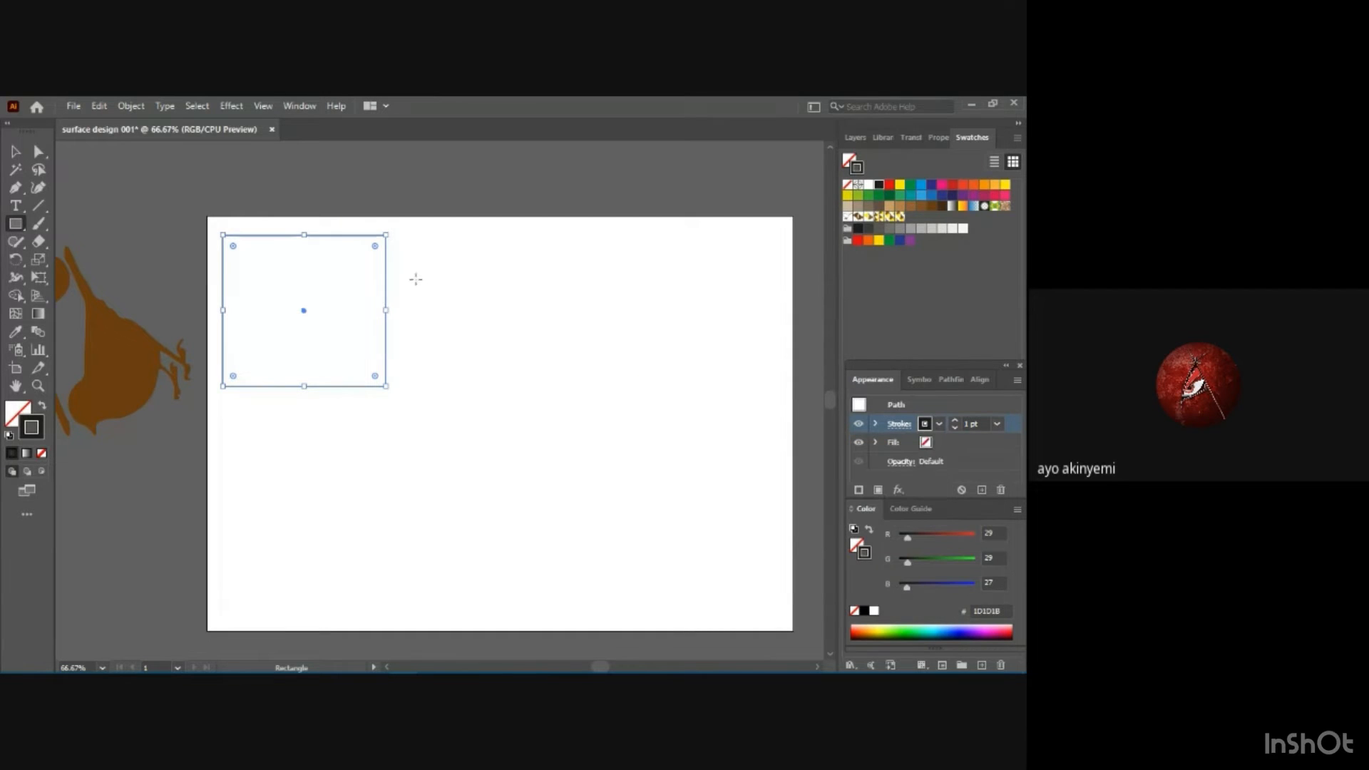
key("v")
key("ctrl+v")
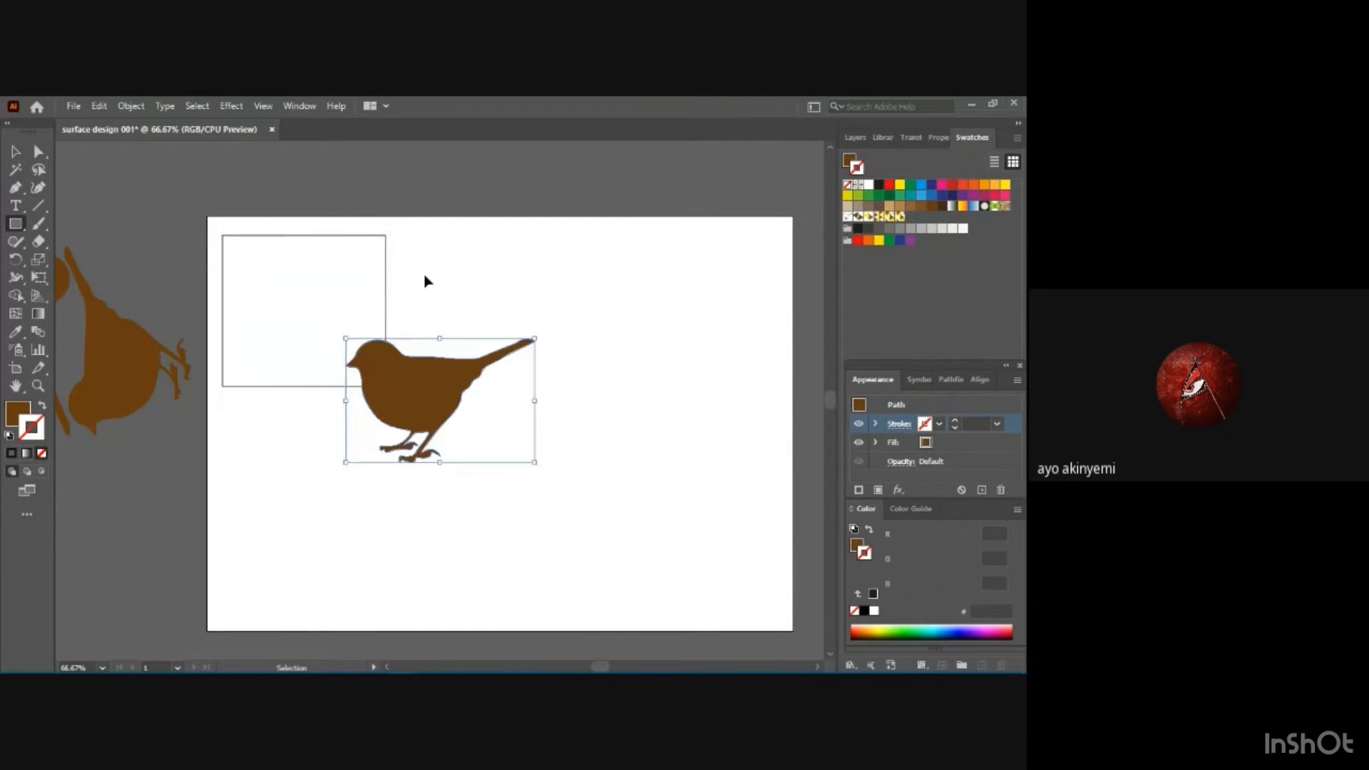
key("m")
key("ctrl+z")
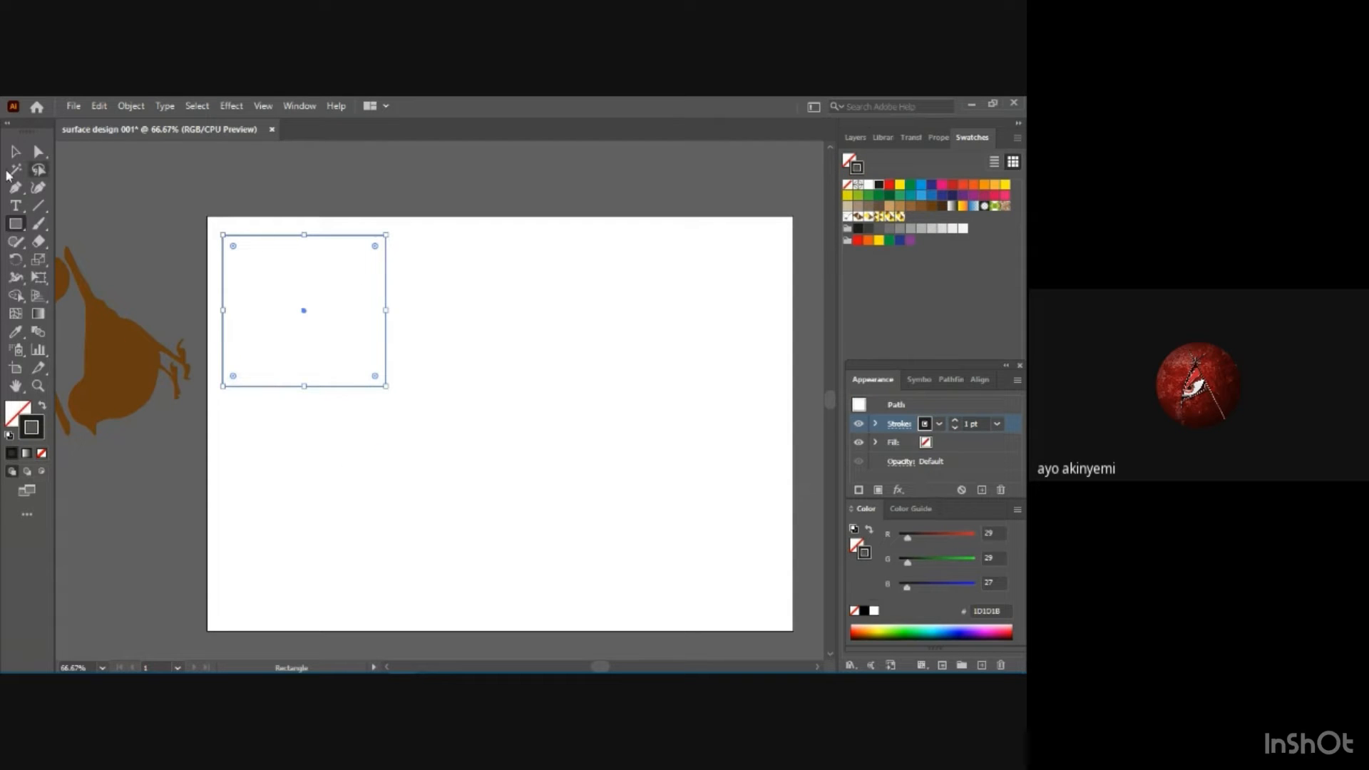
Make two copies of the outlined rectangle and line them up in a row to its right with small gaps.
key("v")
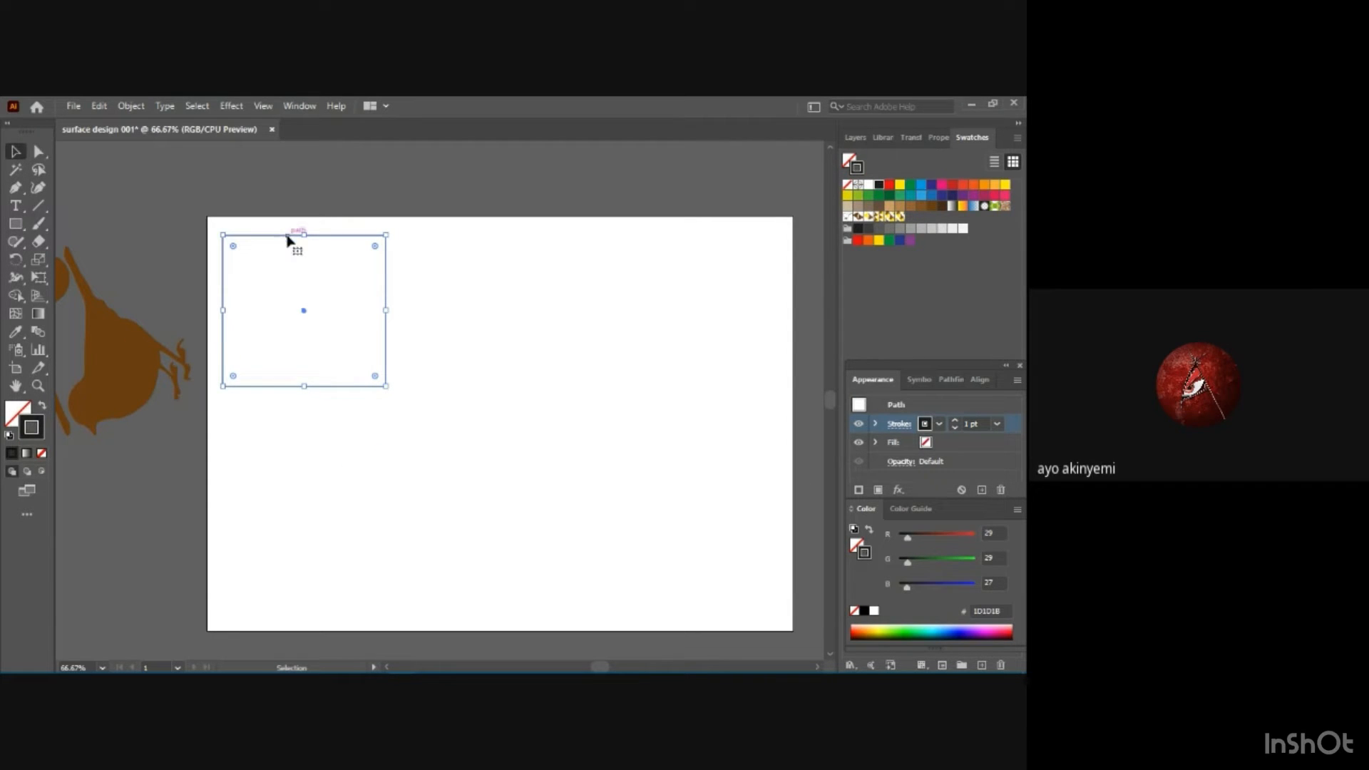
key("a")
key("ctrl+c")
key("ctrl+v")
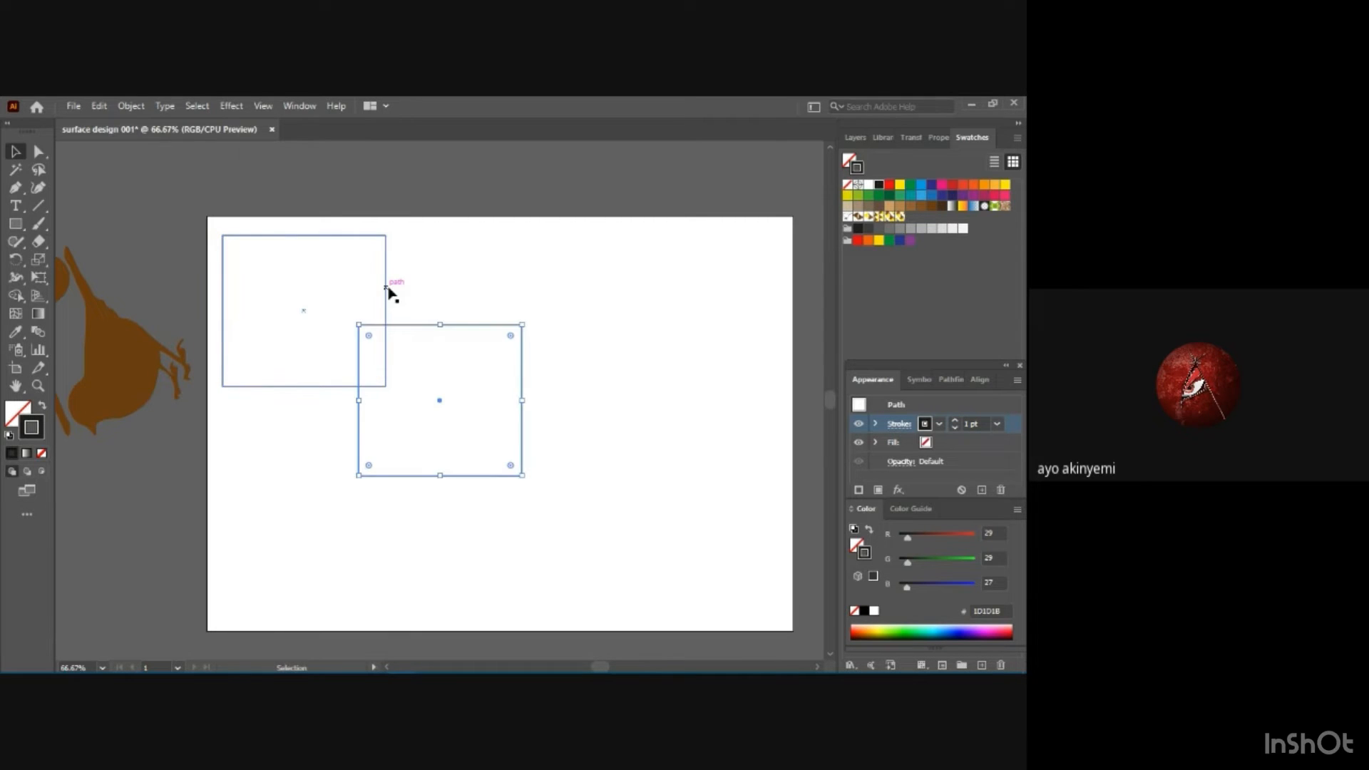
left_click_drag(407, 326, 444, 242)
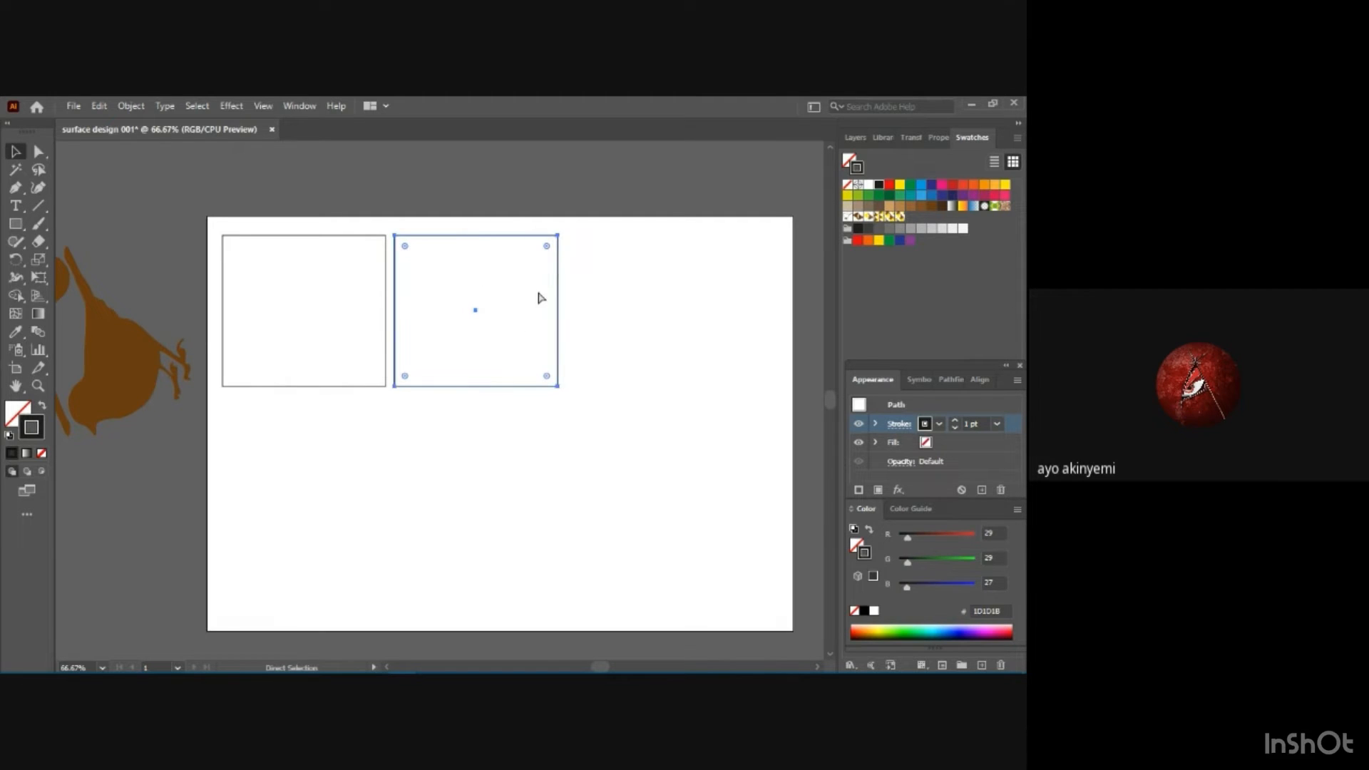
key("ctrl+v")
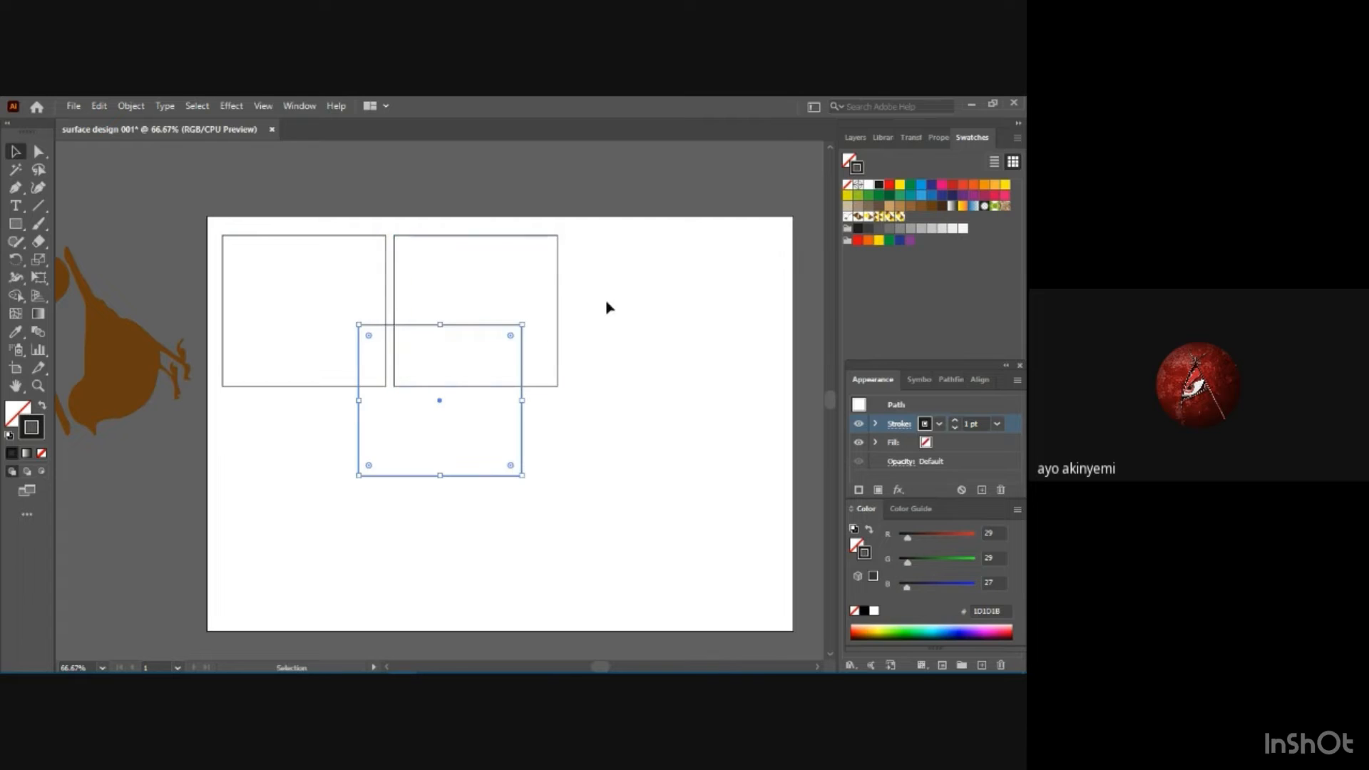
left_click_drag(472, 326, 681, 240)
left_click(758, 348)
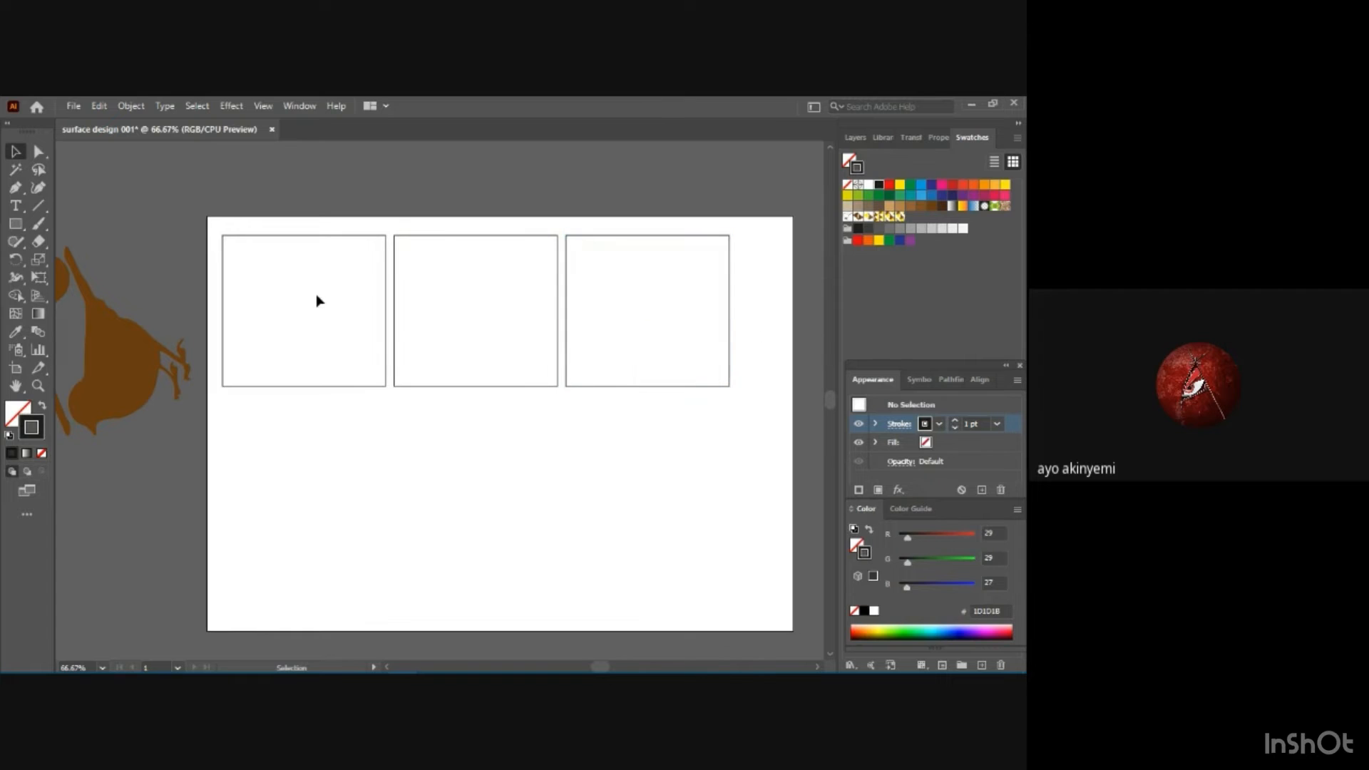
Try applying the bird motif 1e swatch to the first rectangle's stroke and undo it.
left_click(320, 237)
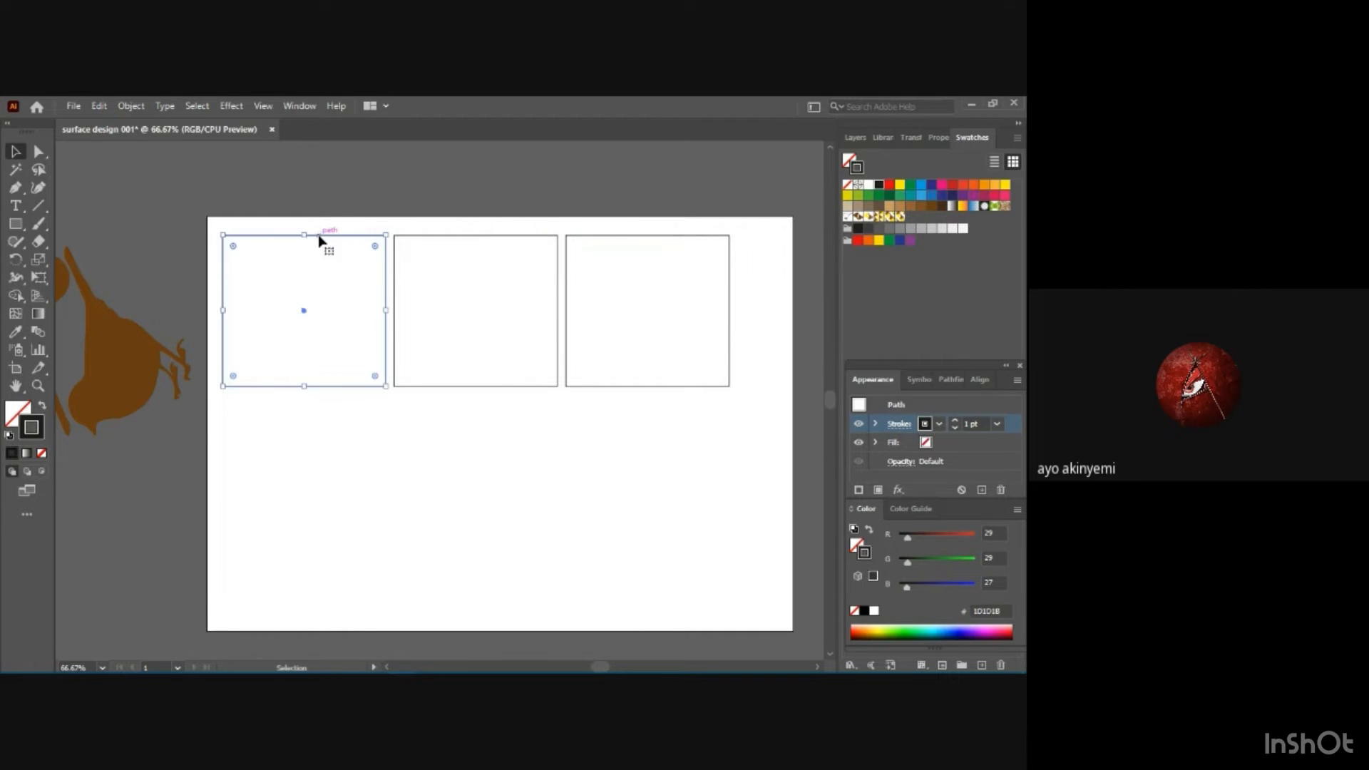
left_click(900, 217)
left_click(339, 312)
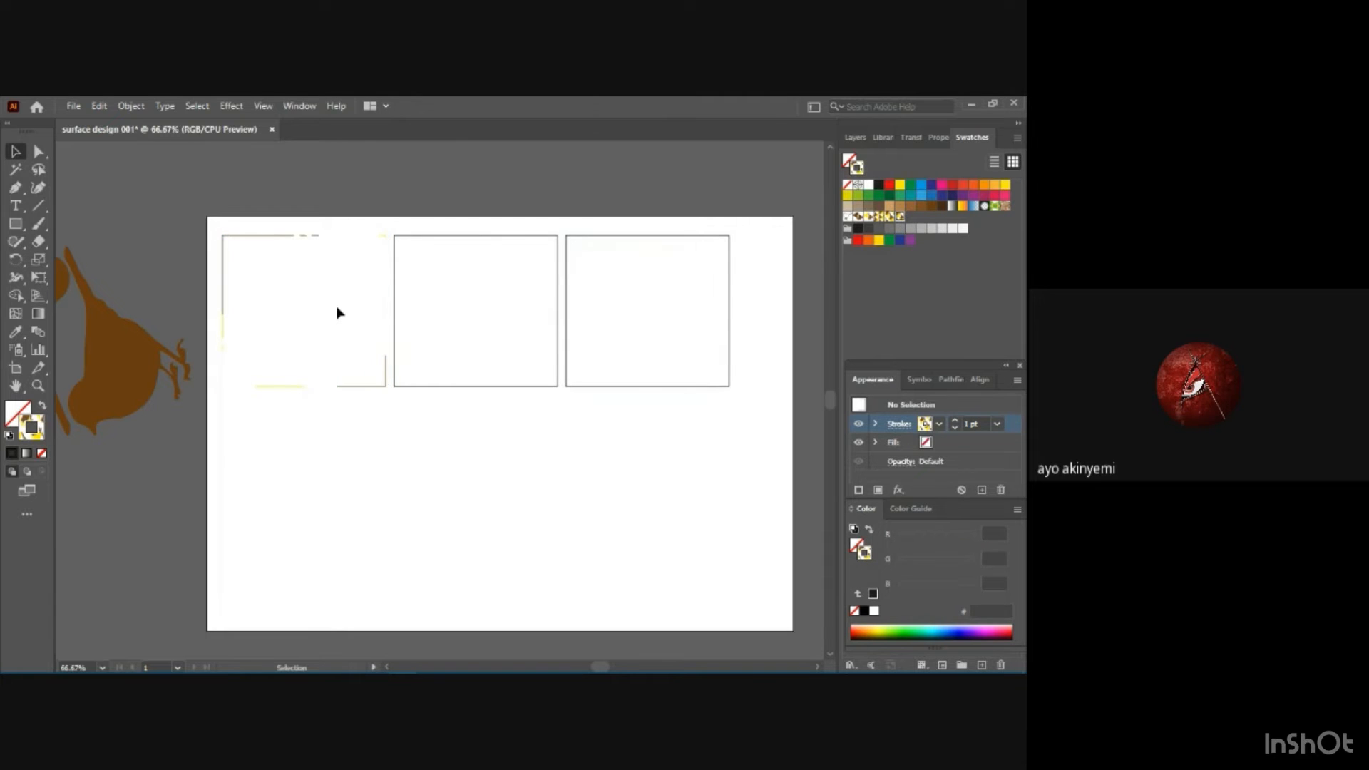
key("ctrl+z")
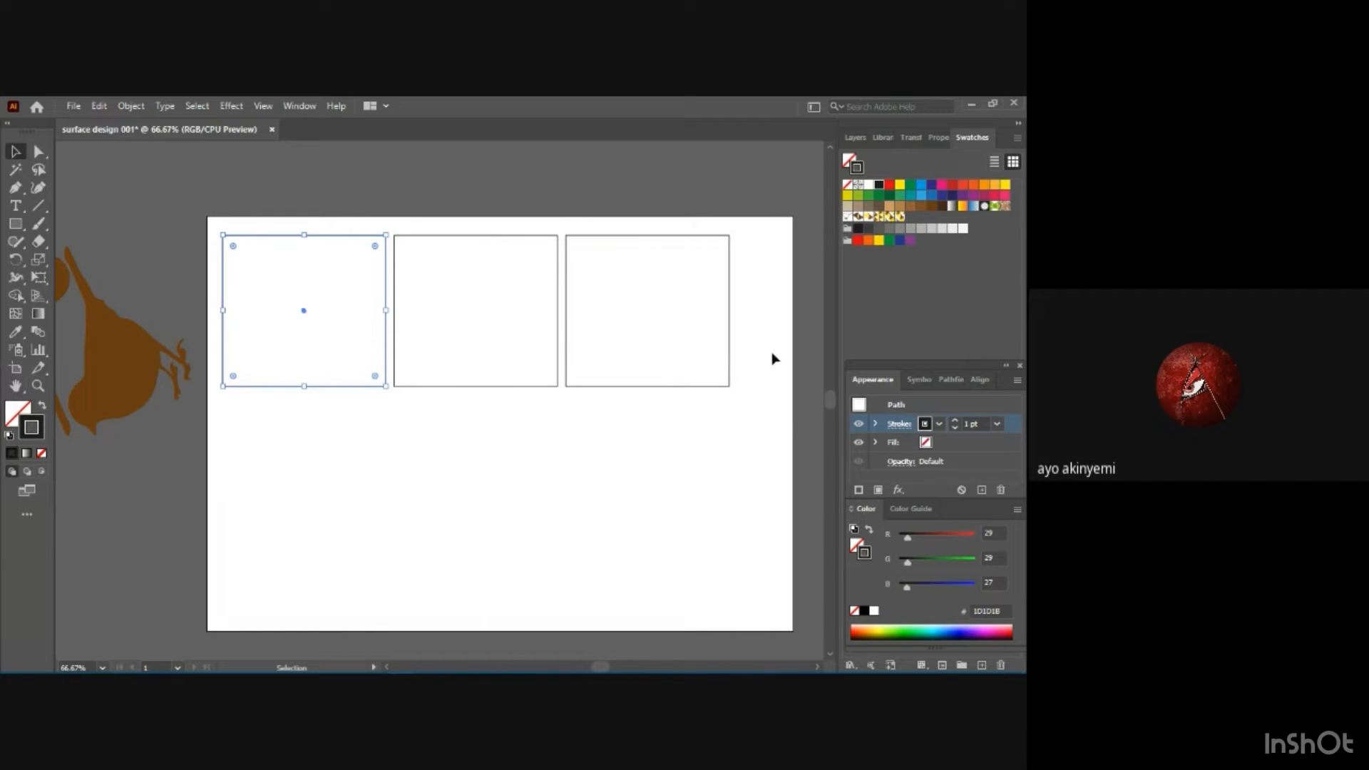
Fill the first rectangle with the bird motif 1e pattern swatch.
left_click(924, 442)
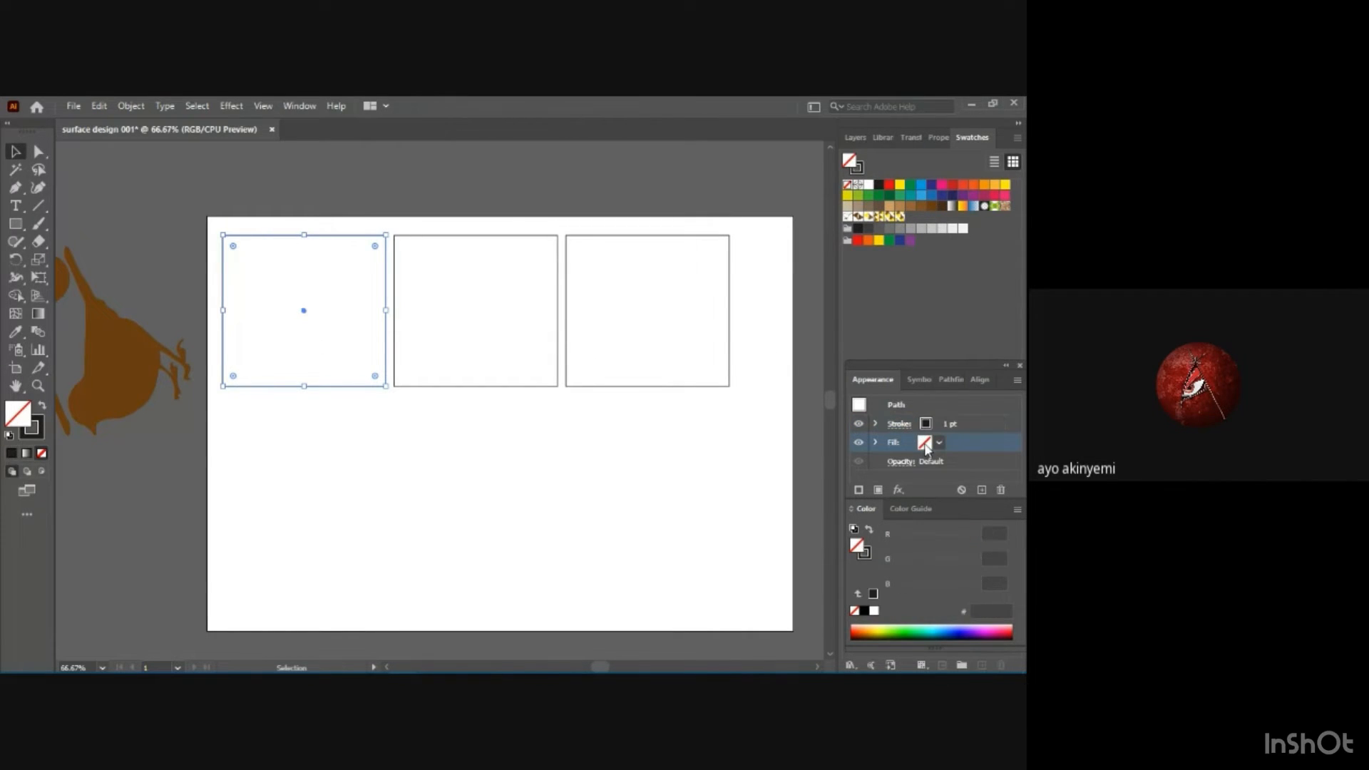
left_click(940, 443)
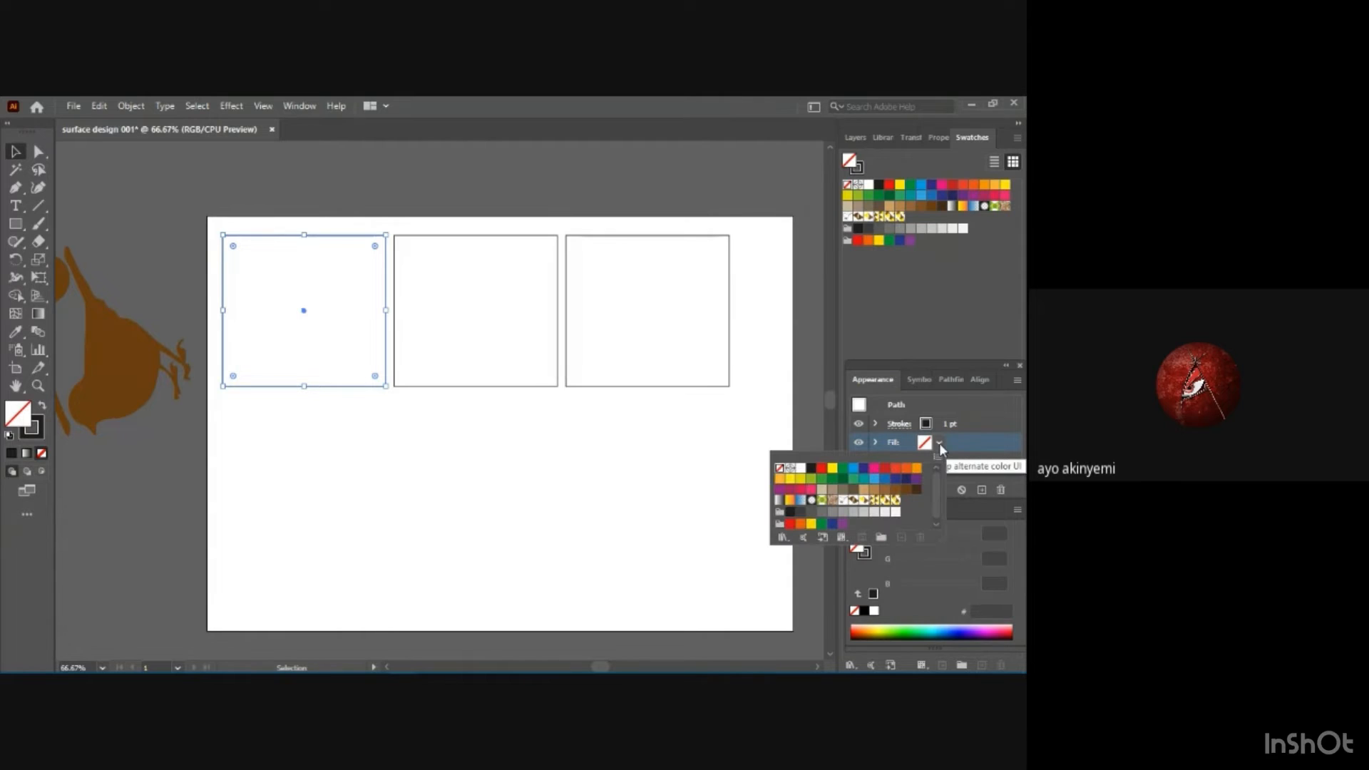
left_click(896, 500)
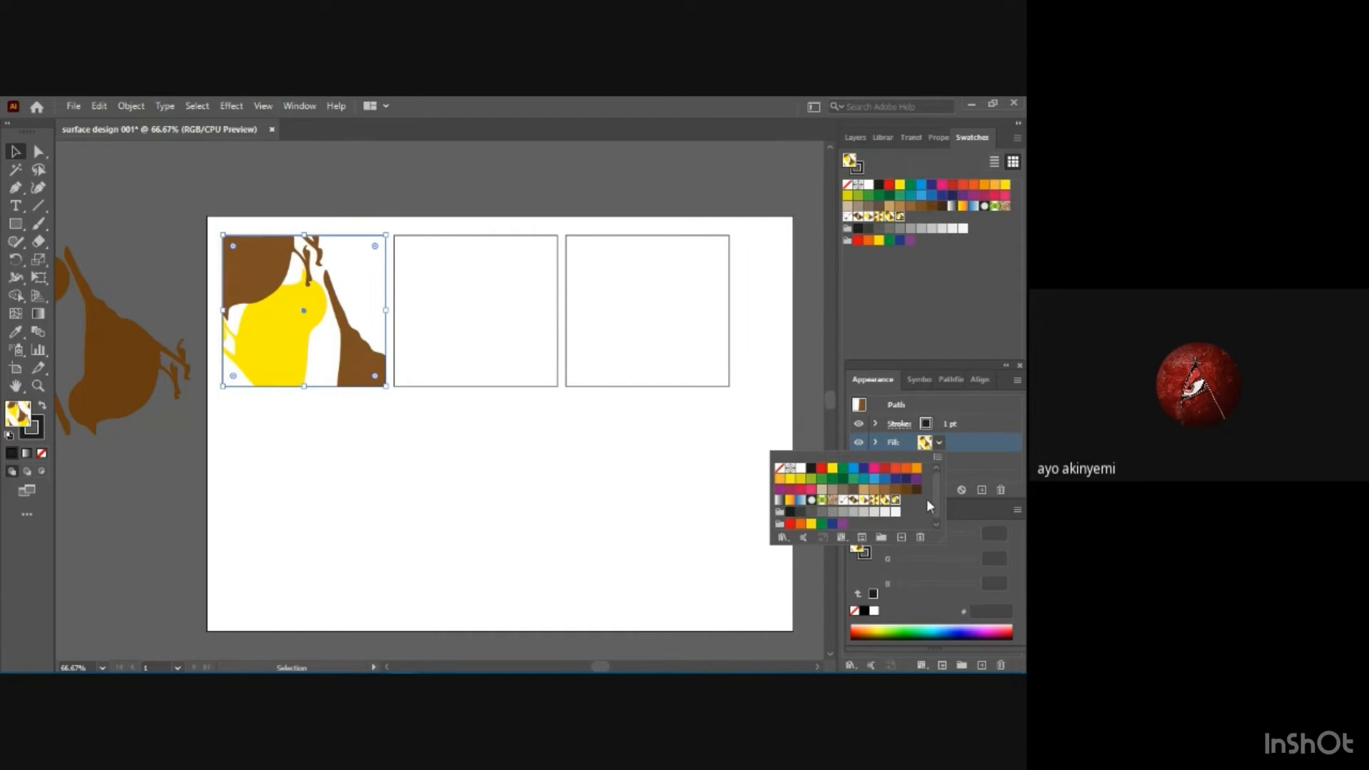
Try to fill the second rectangle with other bird pattern swatches, including bird motif 1d.
left_click(479, 320)
left_click(479, 320)
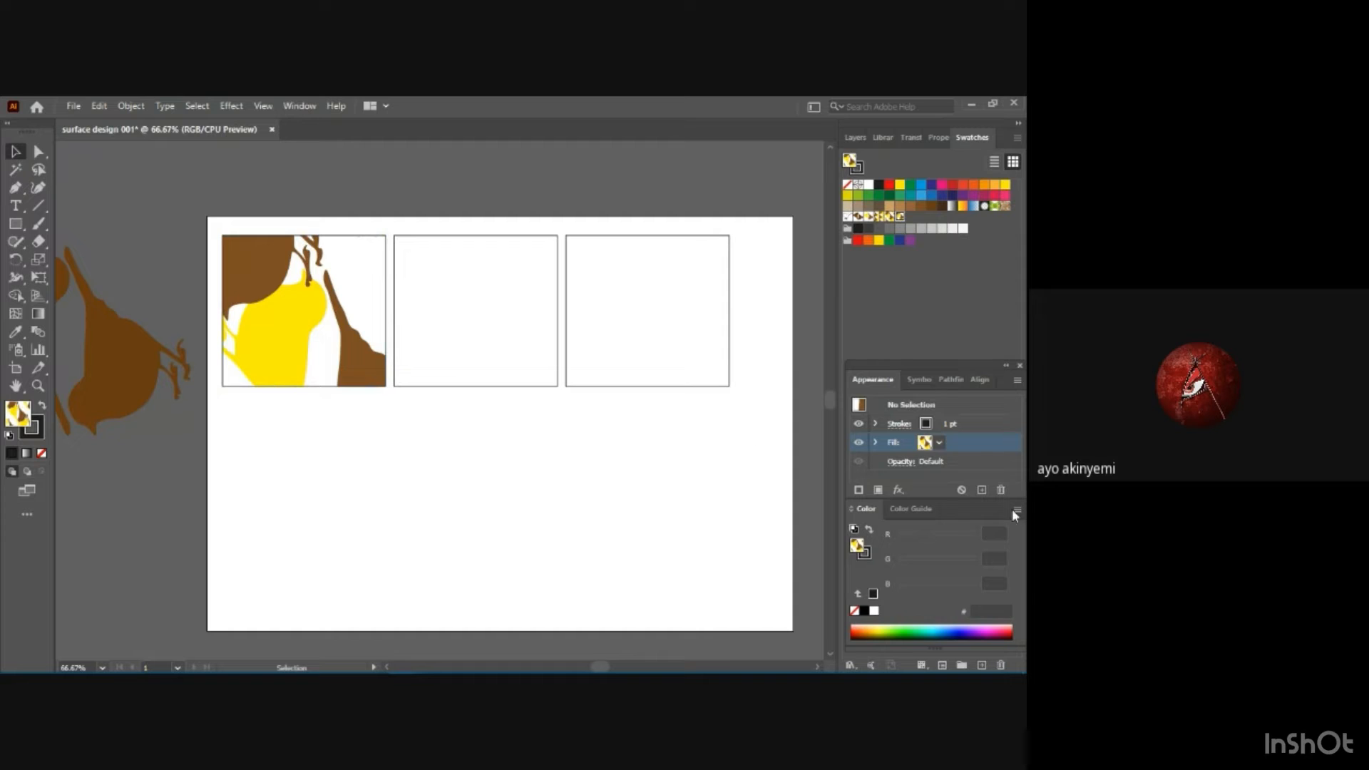
left_click(939, 443)
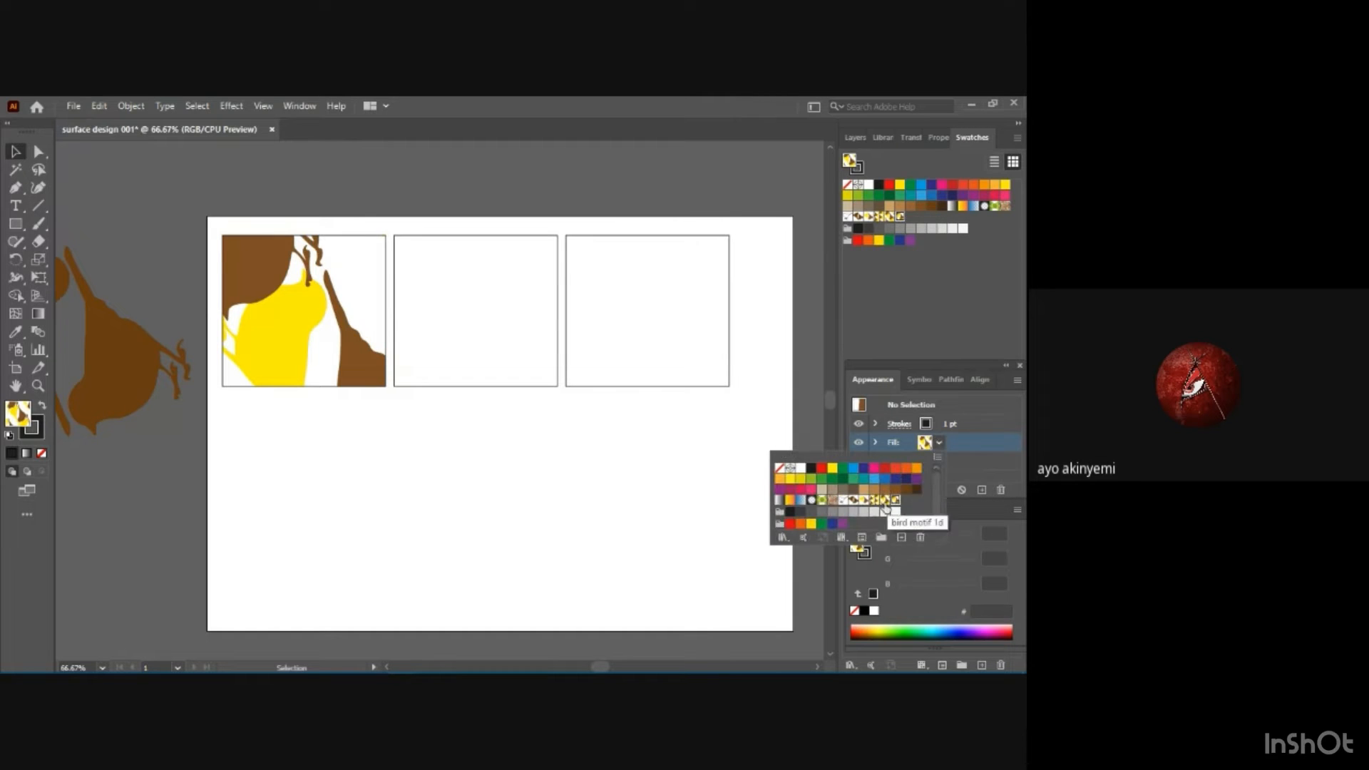
left_click(876, 501)
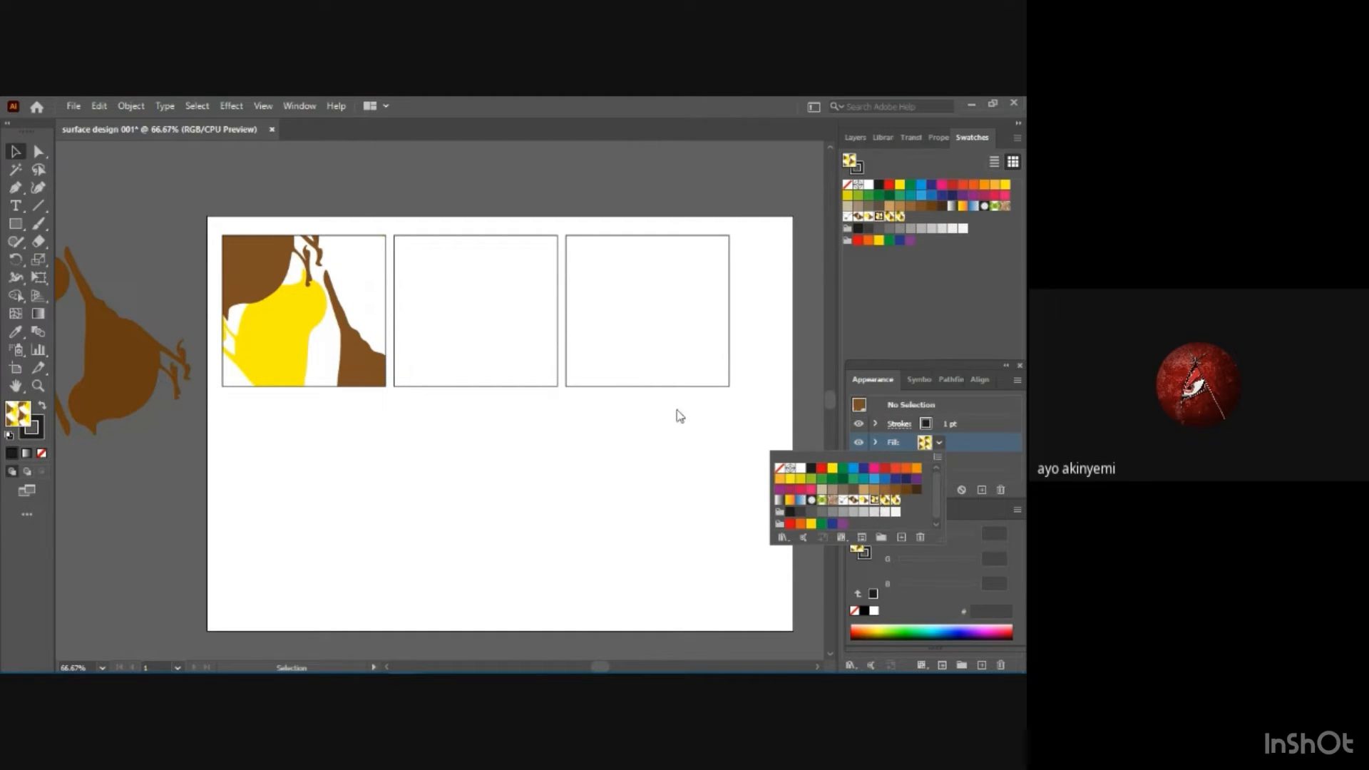
left_click(529, 326)
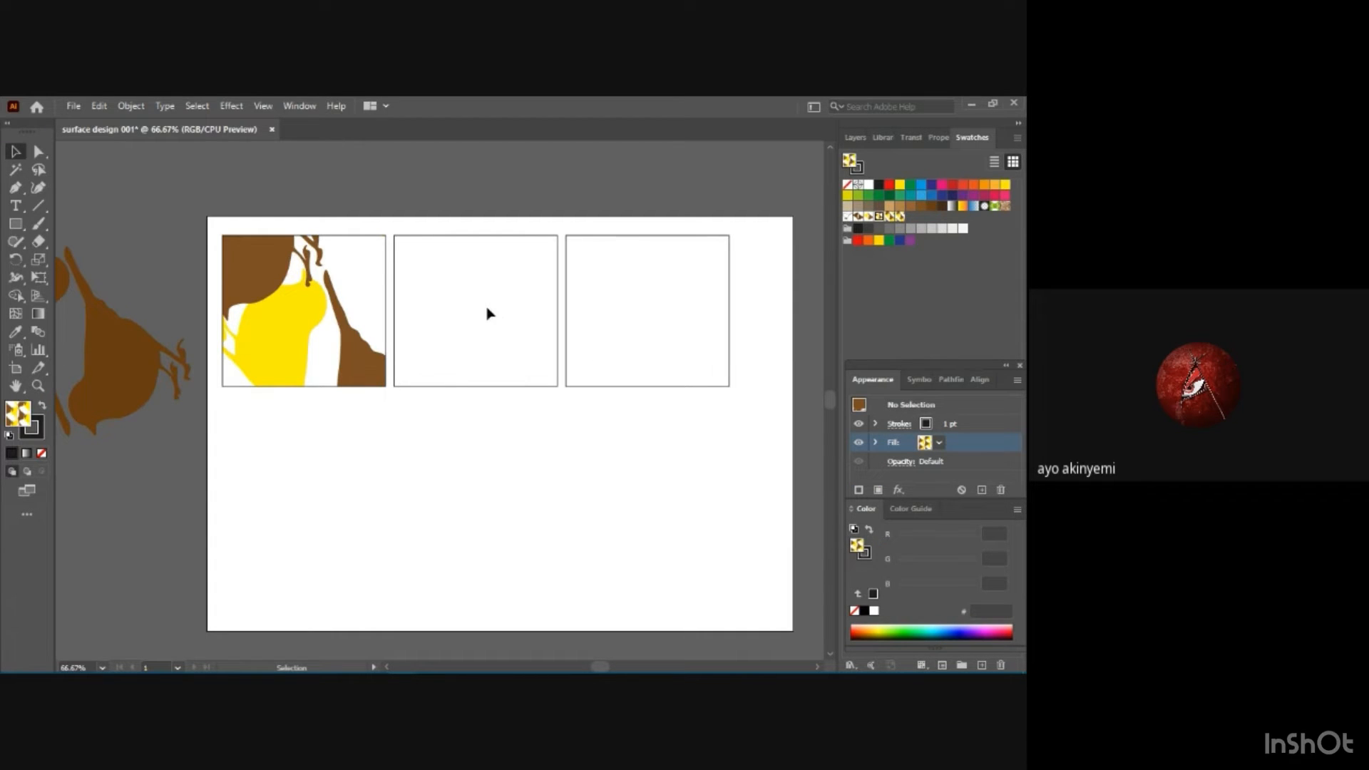
left_click(940, 443)
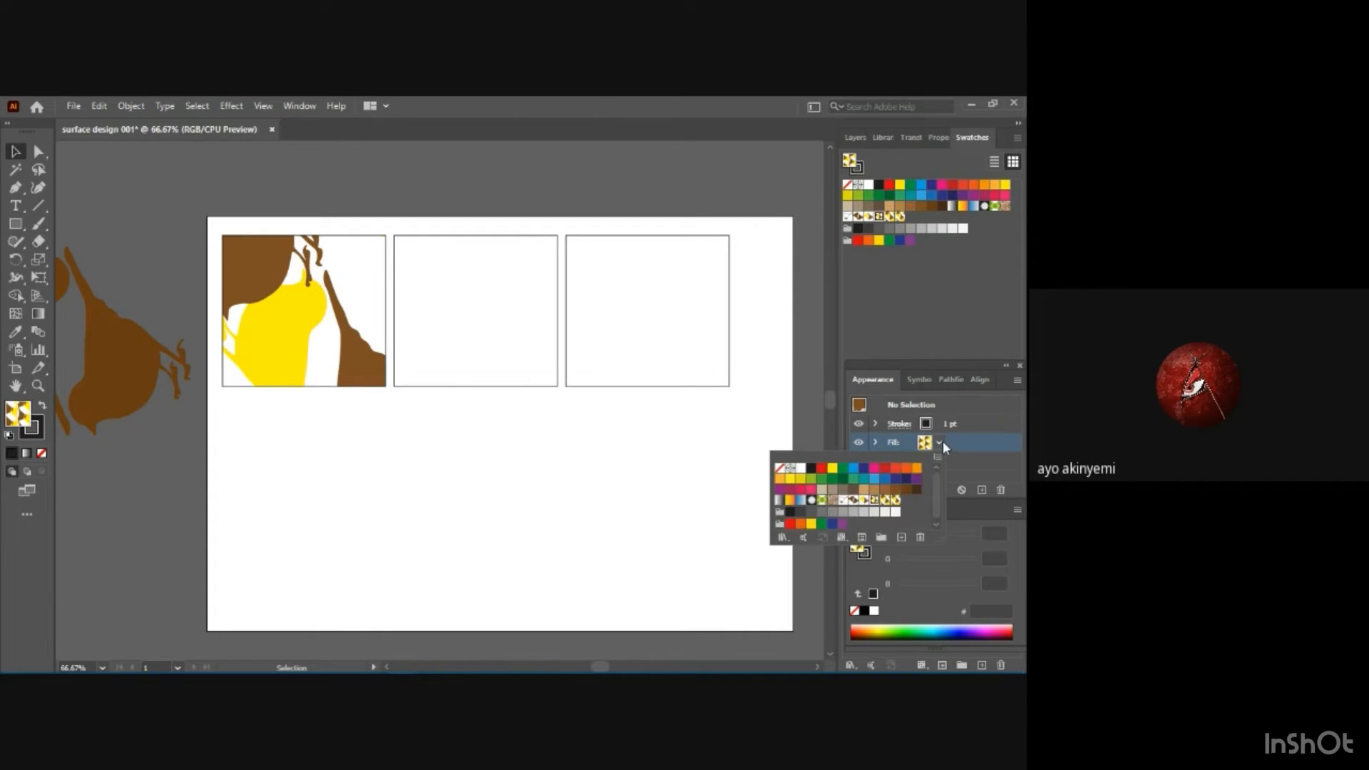
left_click(885, 501)
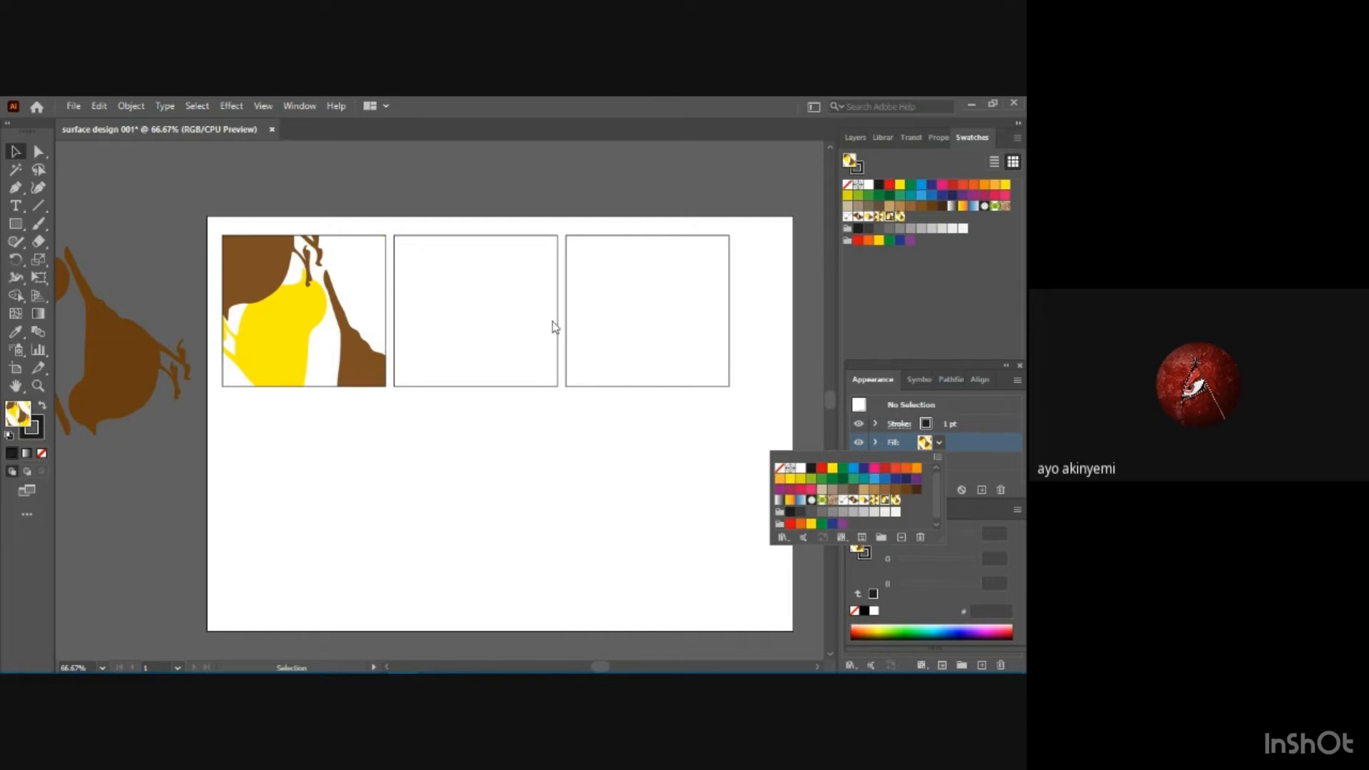
left_click(452, 238)
left_click(452, 237)
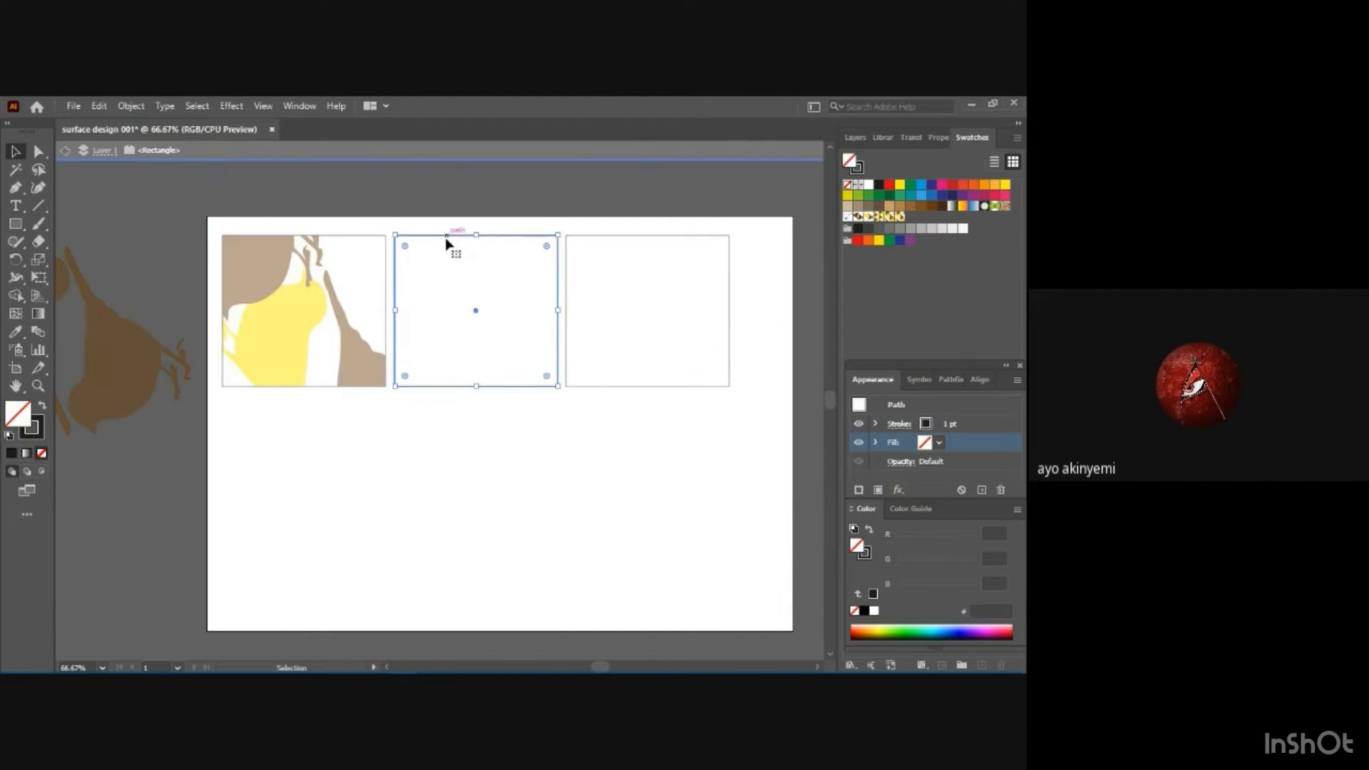
left_click(523, 307)
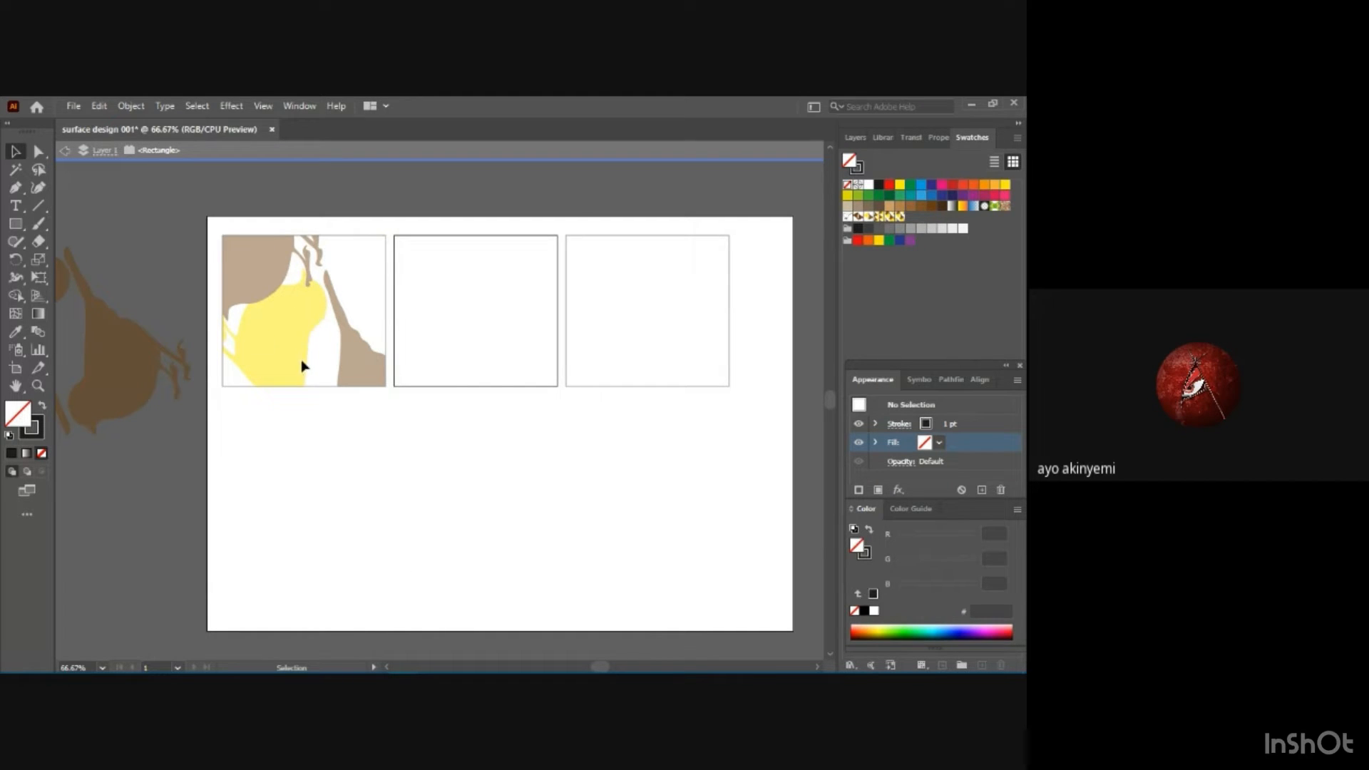
double_click(330, 429)
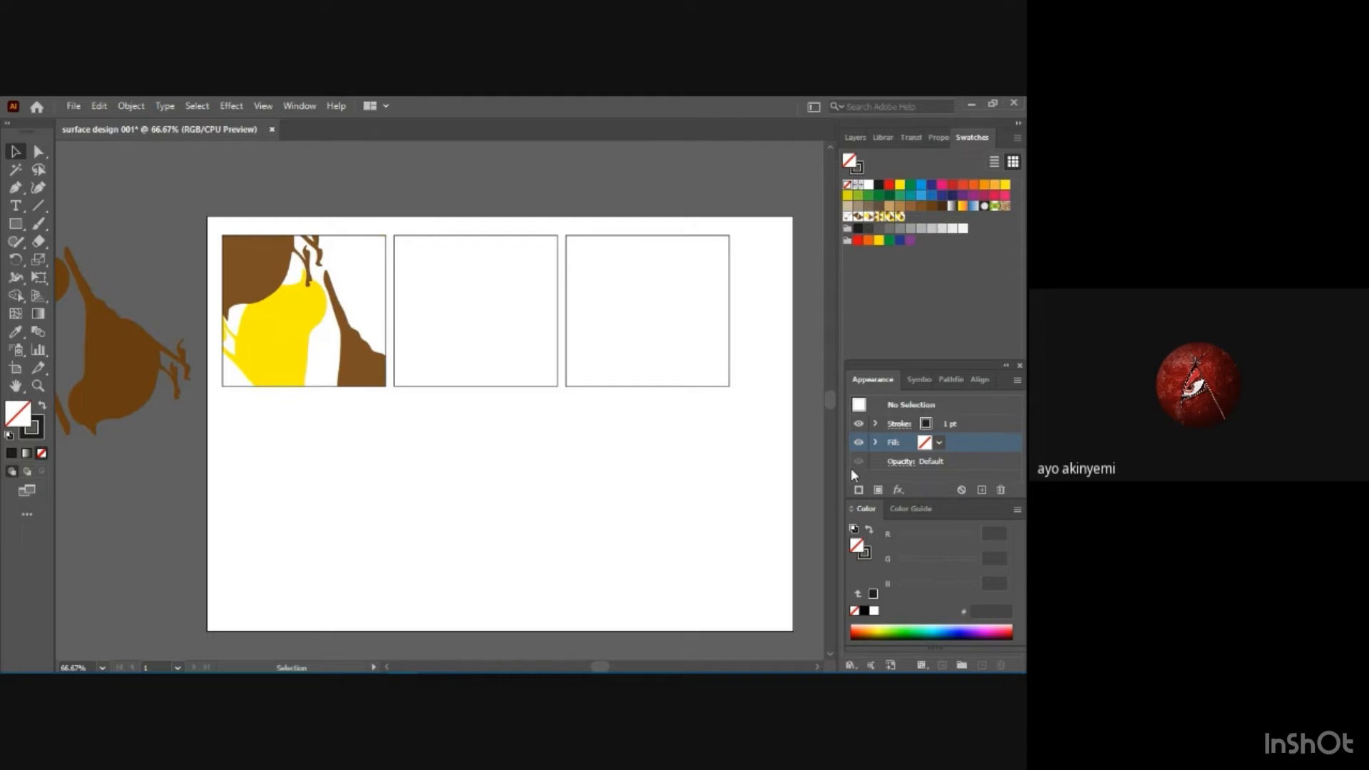
Fill the middle rectangle with a different brown and yellow bird pattern swatch.
left_click(940, 442)
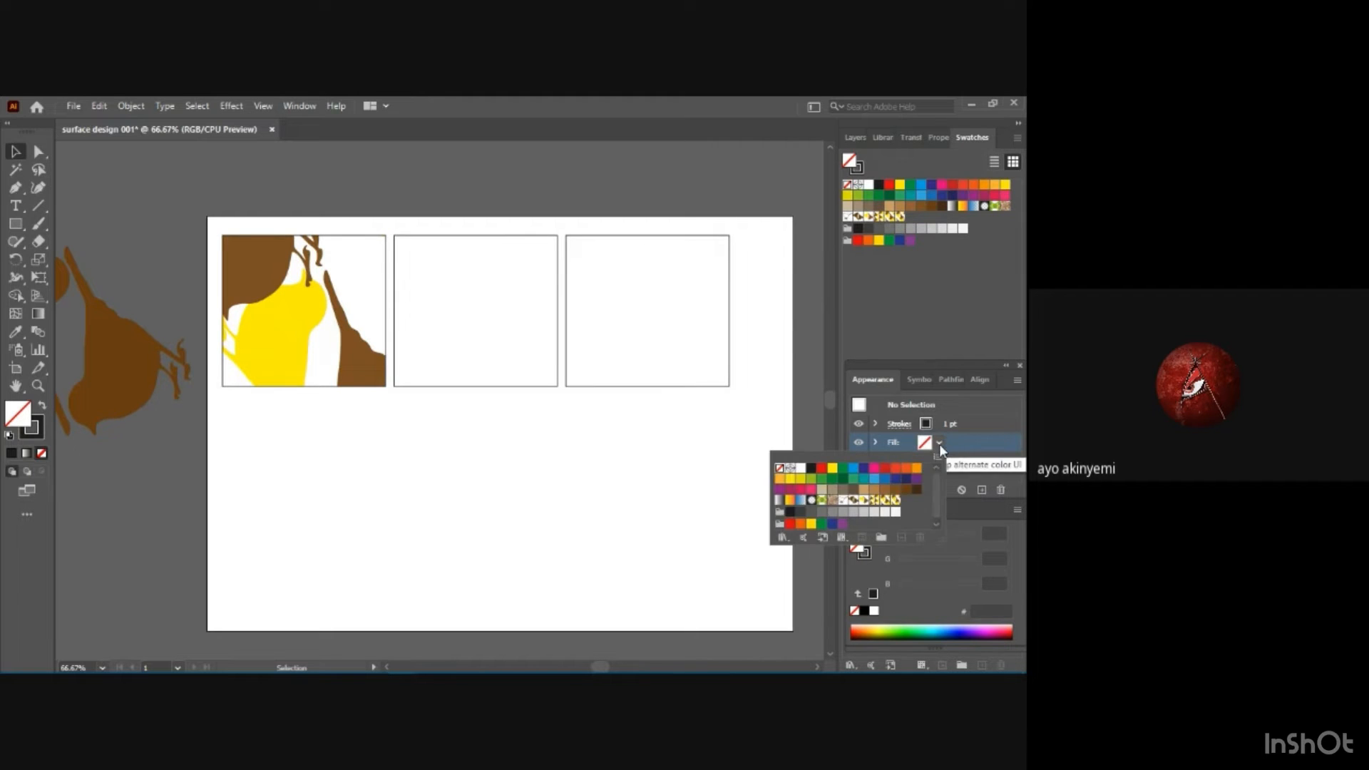
left_click(494, 242)
left_click(491, 240)
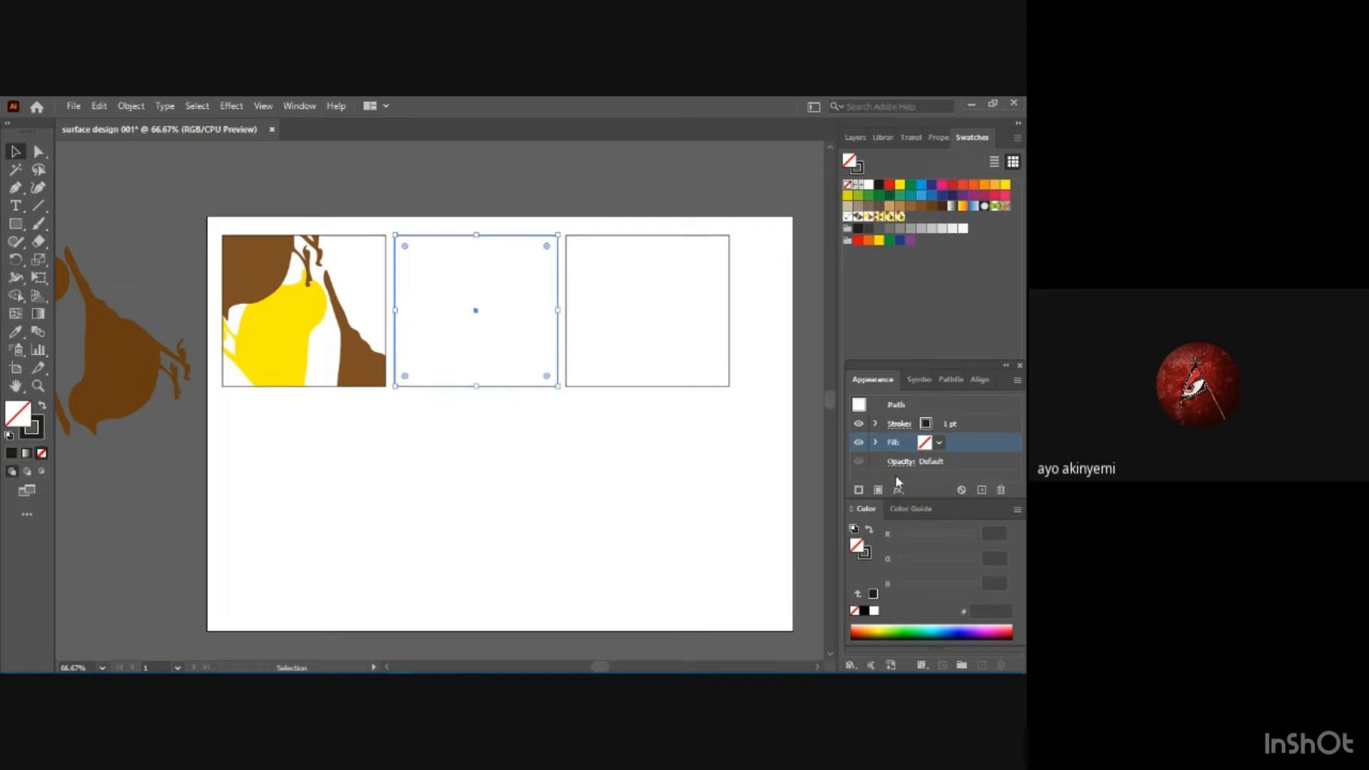
left_click(937, 445)
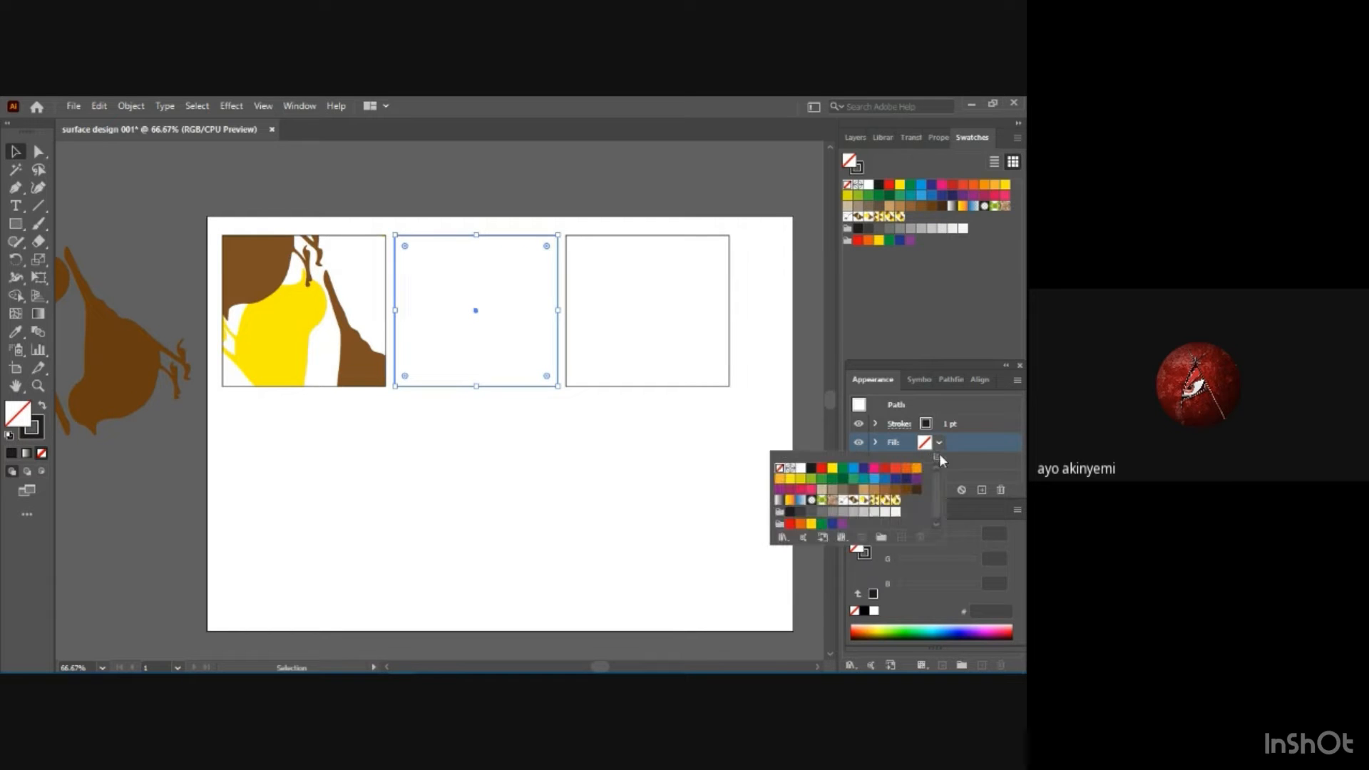
left_click(865, 502)
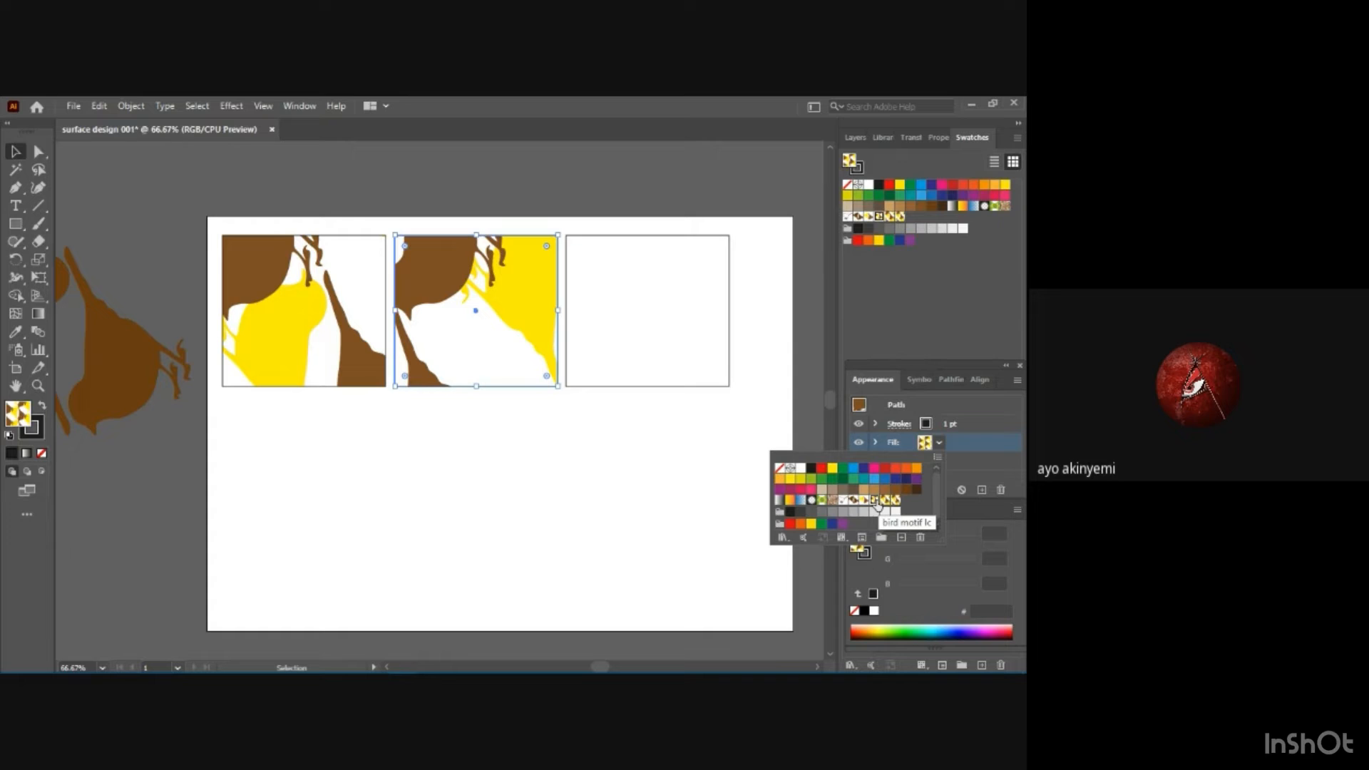
Fill the third rectangle in the top row with the bird motif 1b pattern swatch.
left_click(660, 238)
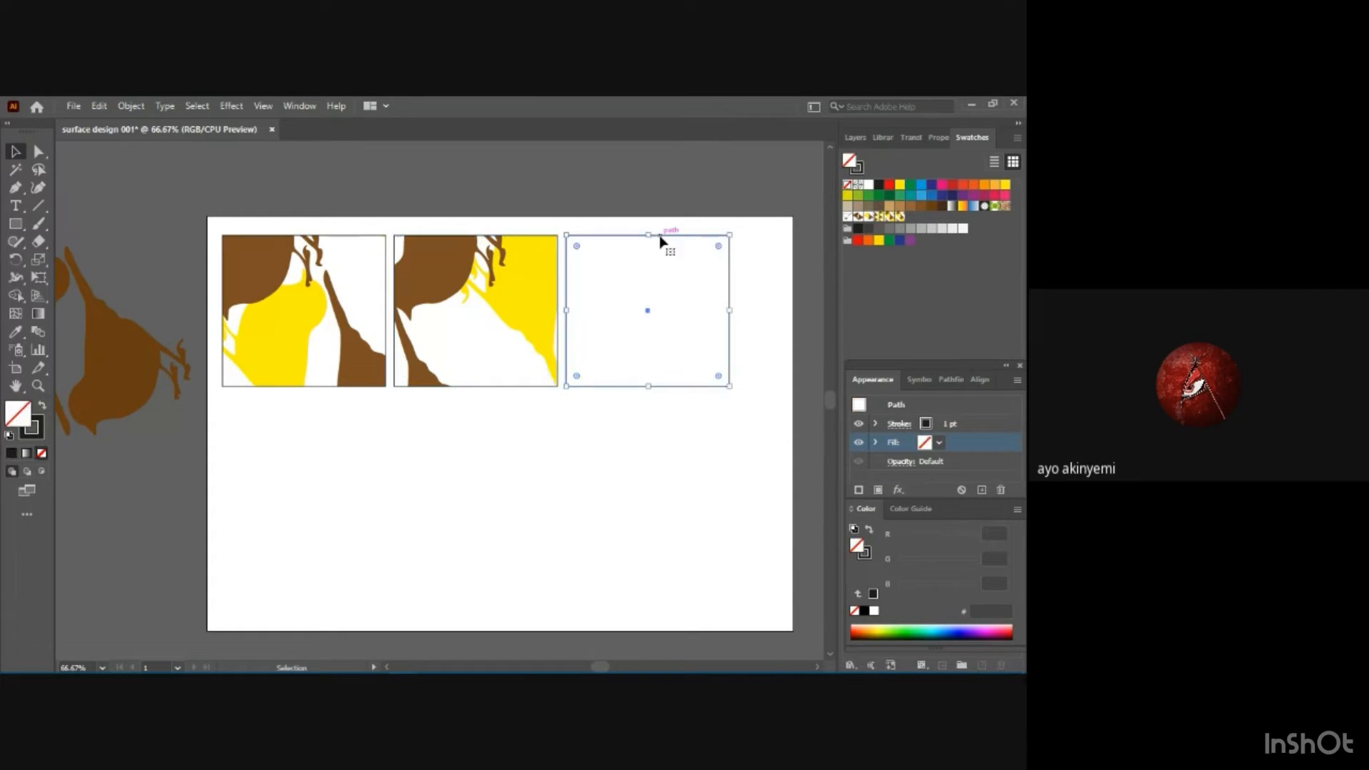
left_click(937, 443)
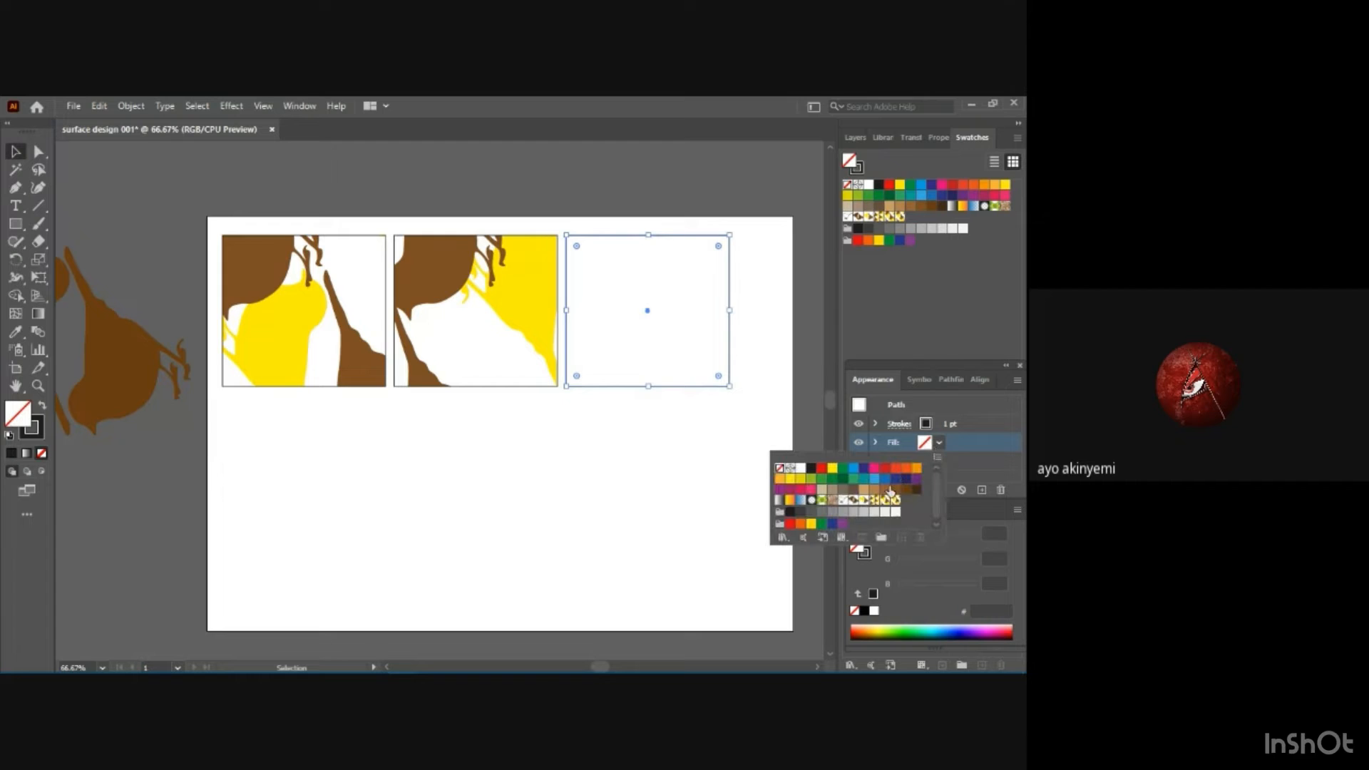
left_click(873, 502)
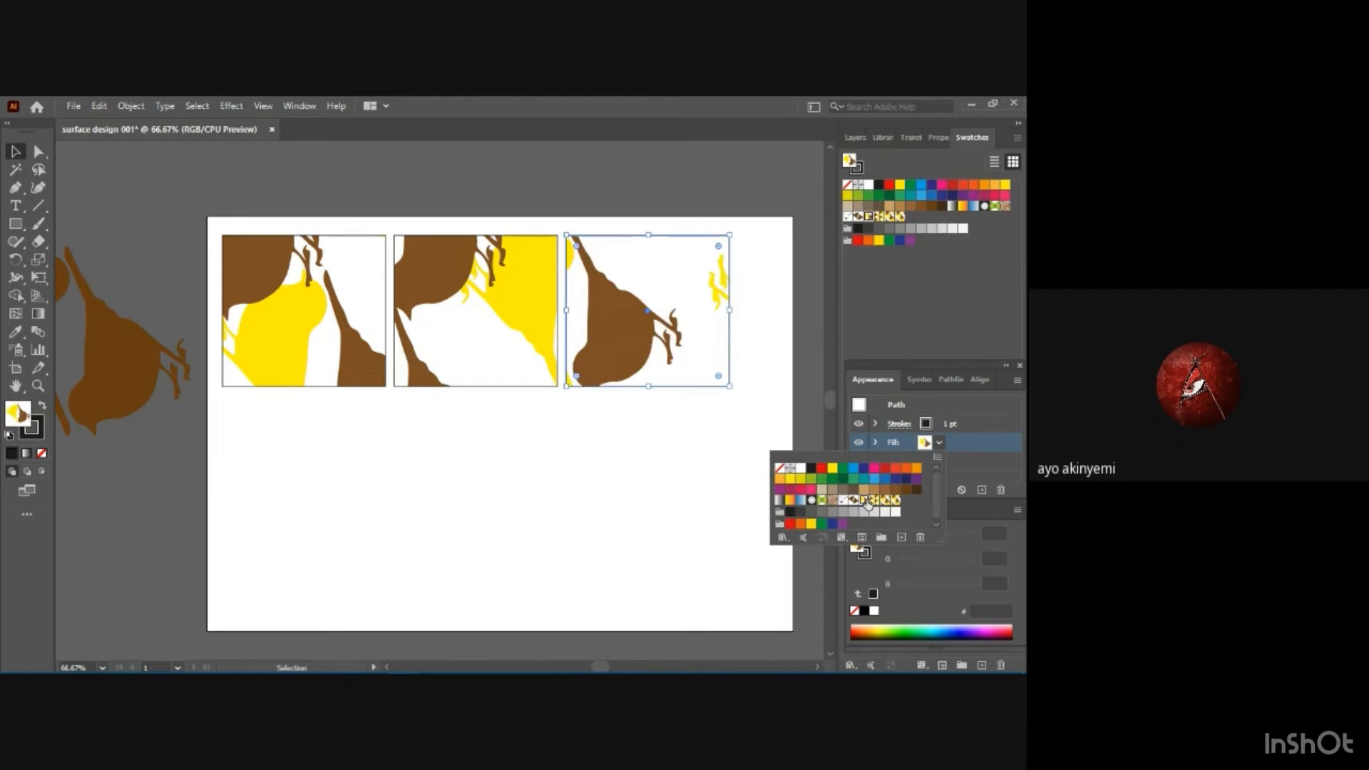
left_click(475, 475)
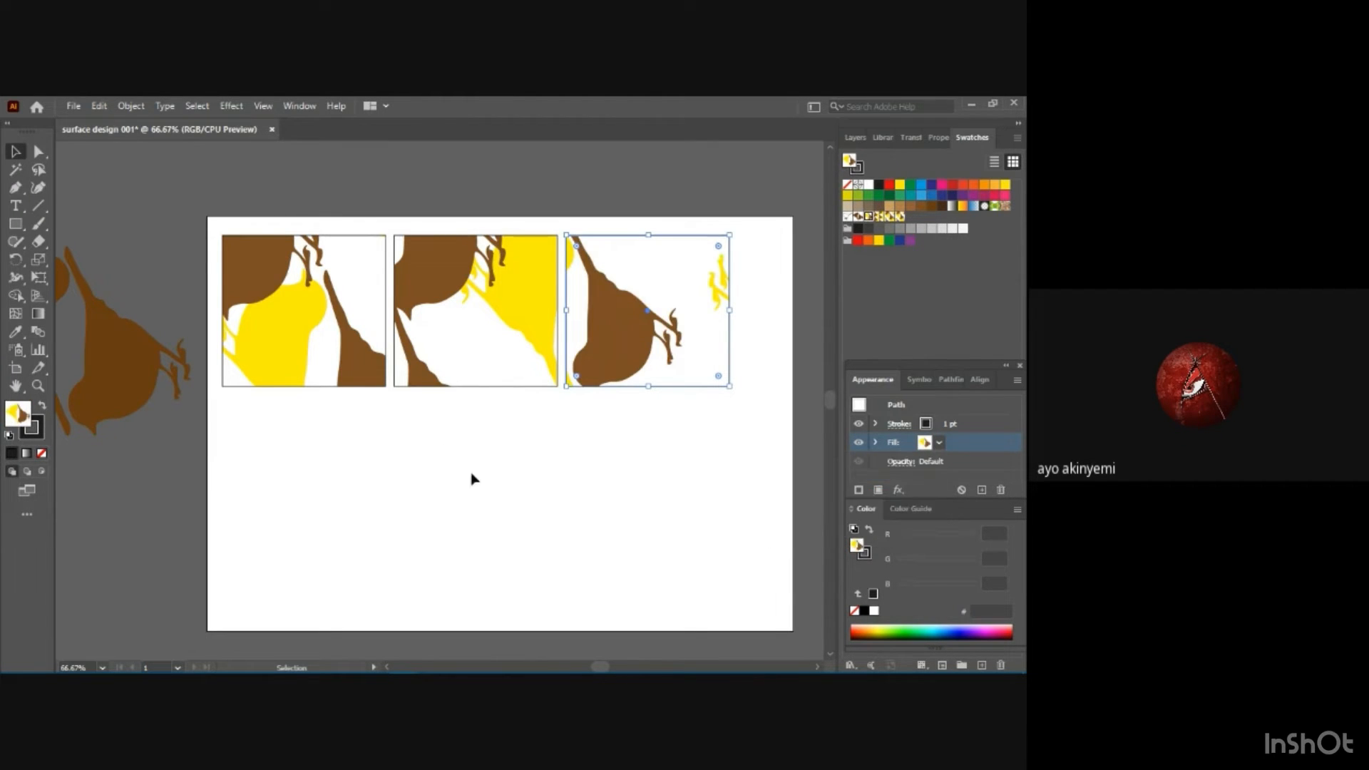
left_click(674, 408)
Draw a larger square below the first rectangle and fill it with a denser brown and yellow bird pattern swatch.
left_click(14, 225)
left_click_drag(15, 225, 75, 225)
left_click_drag(229, 398, 451, 620)
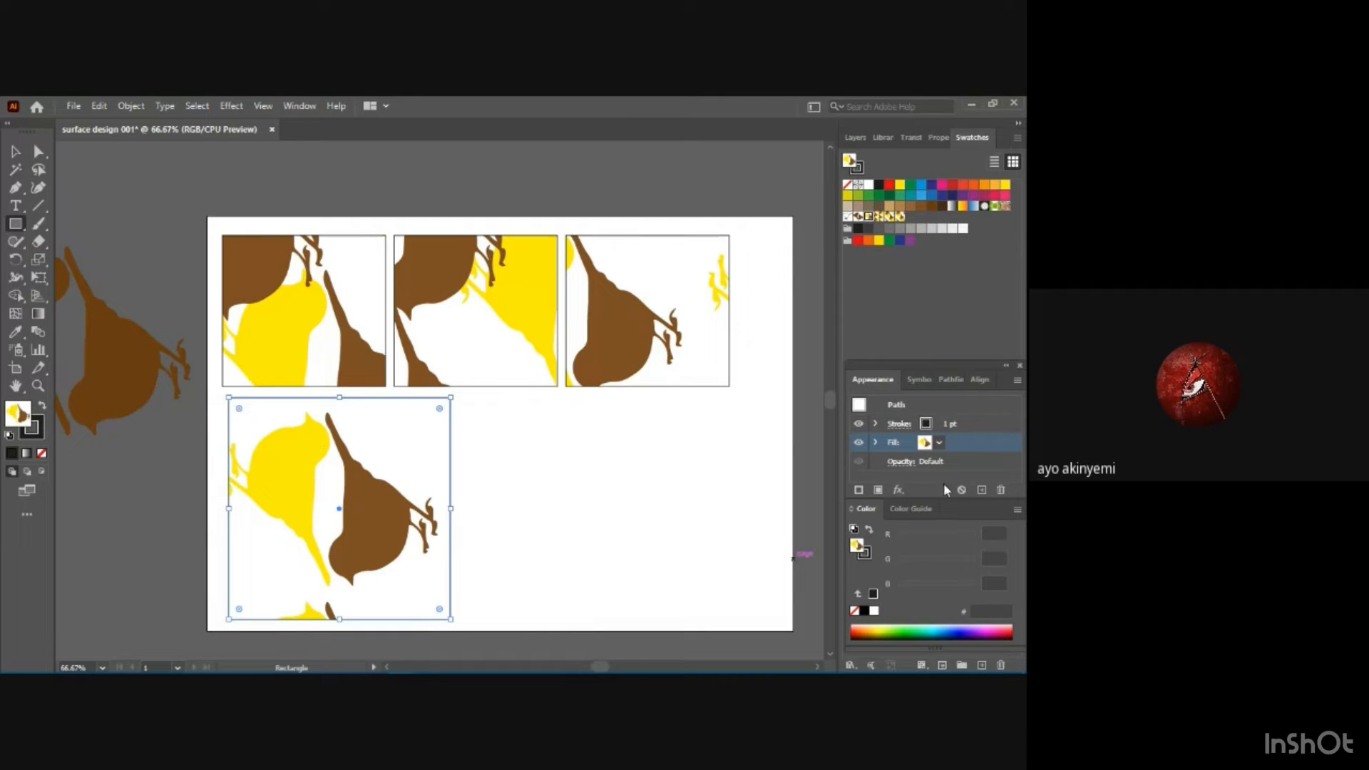
left_click(940, 442)
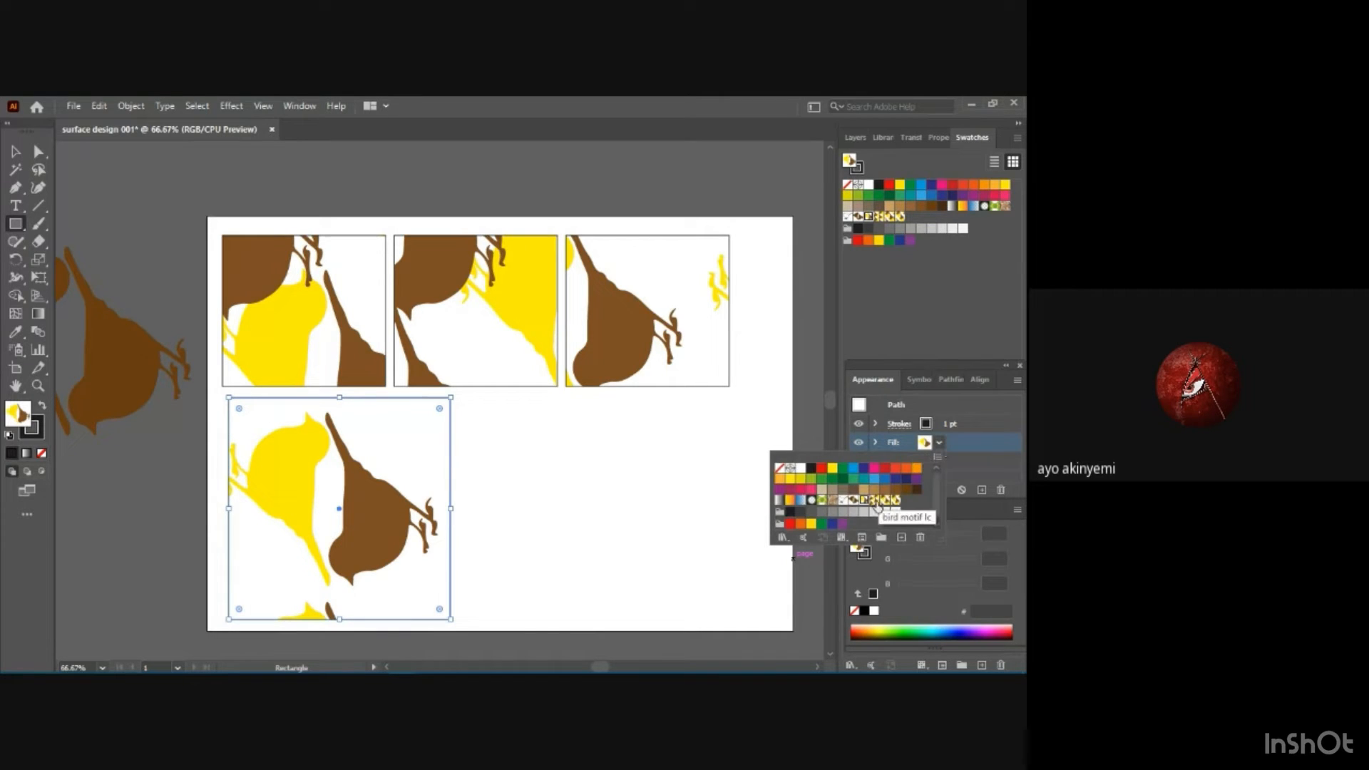
left_click(875, 501)
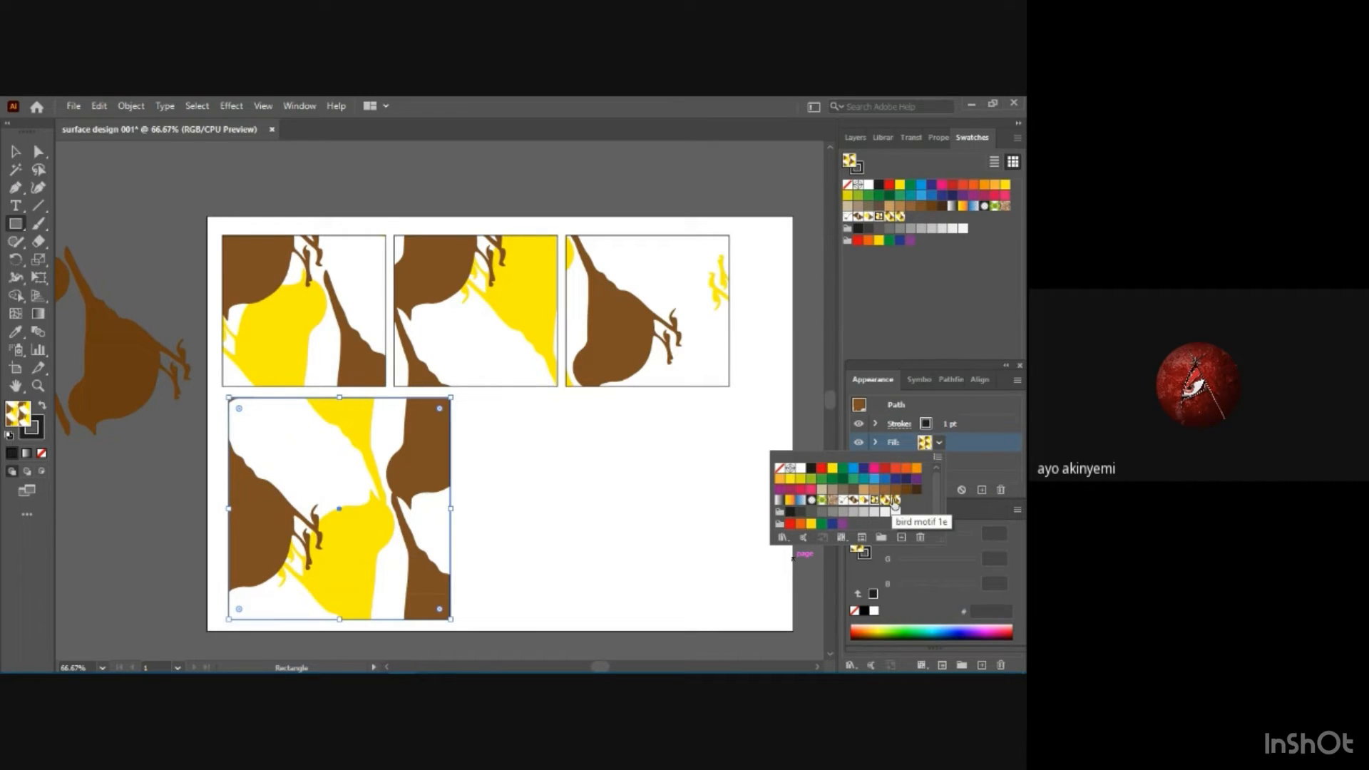
left_click(477, 401)
left_click_drag(452, 397, 603, 400)
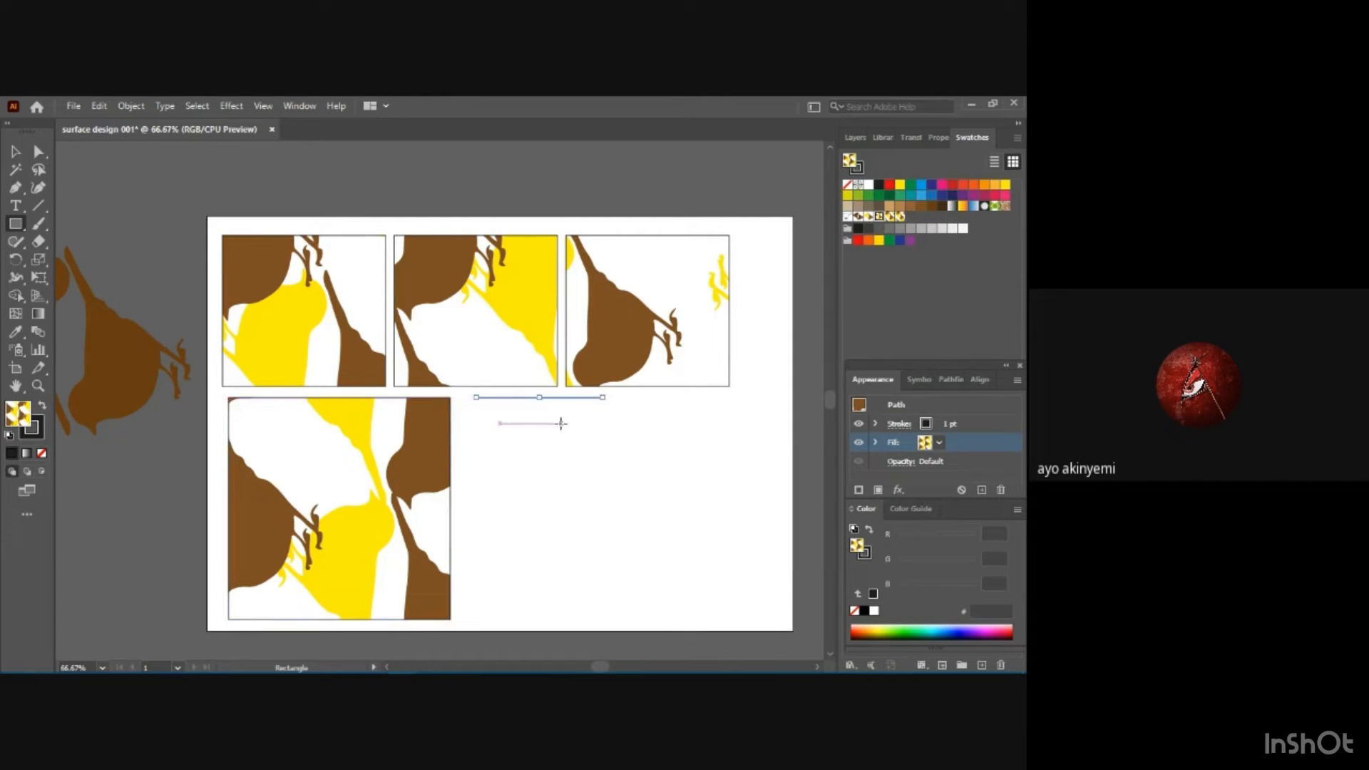
key("ctrl+z")
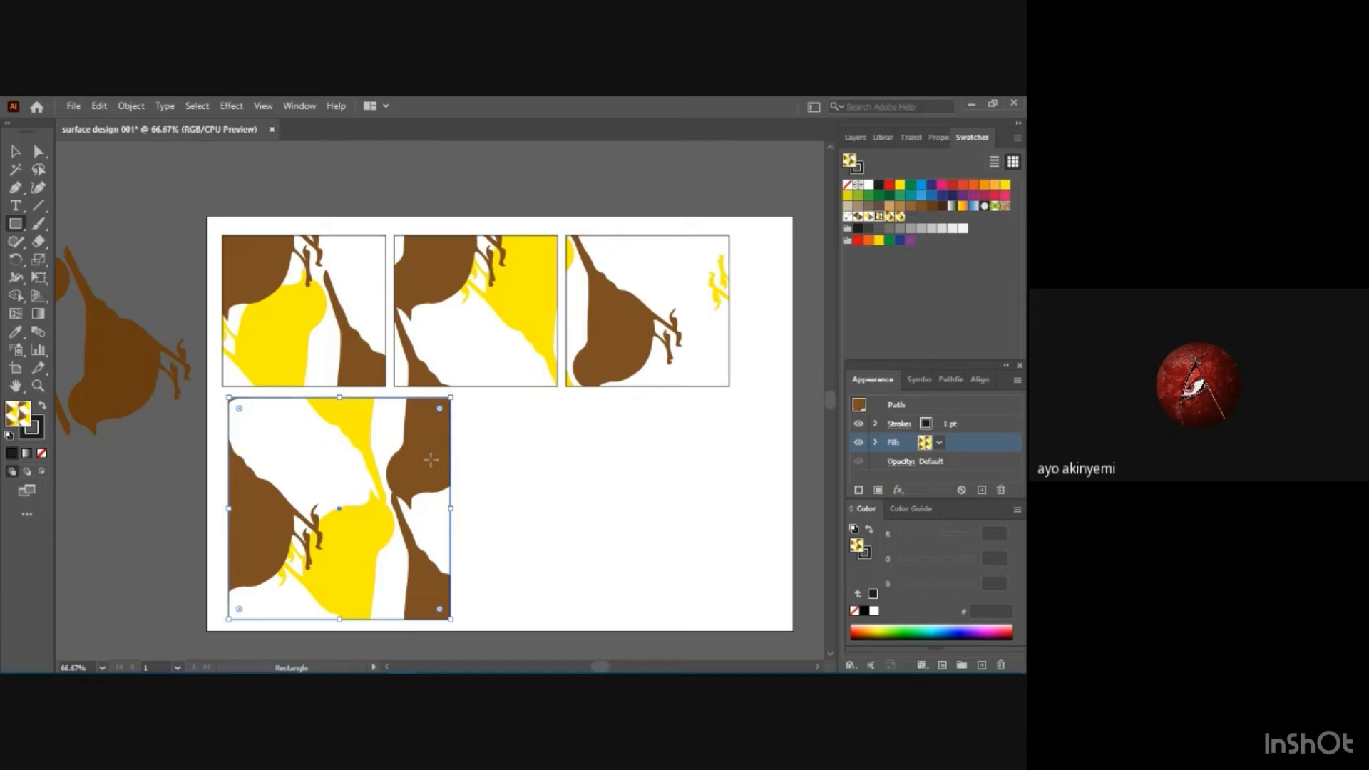
Duplicate the large pattern-filled square and place the copy beside it, below the top row of rectangles.
key("ctrl")
key("ctrl+v")
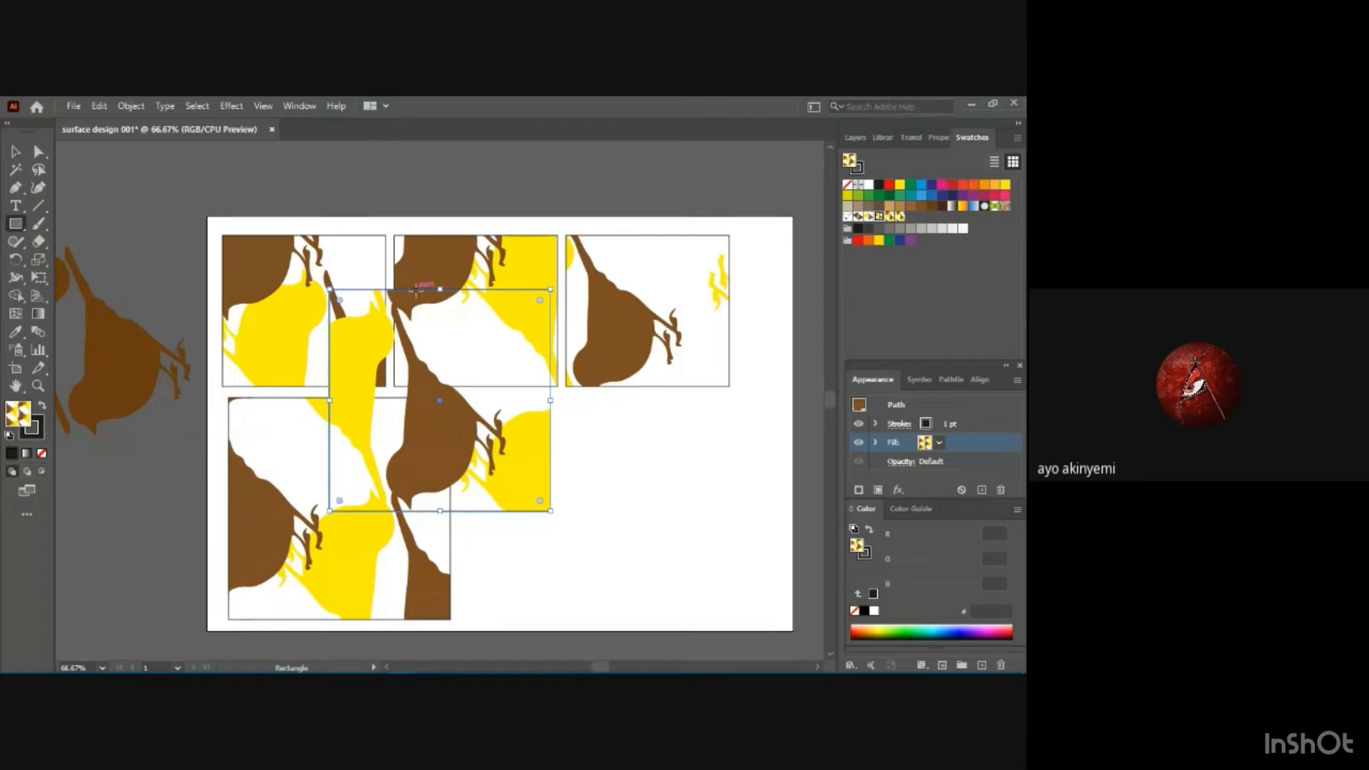
key("v")
left_click_drag(403, 292, 563, 401)
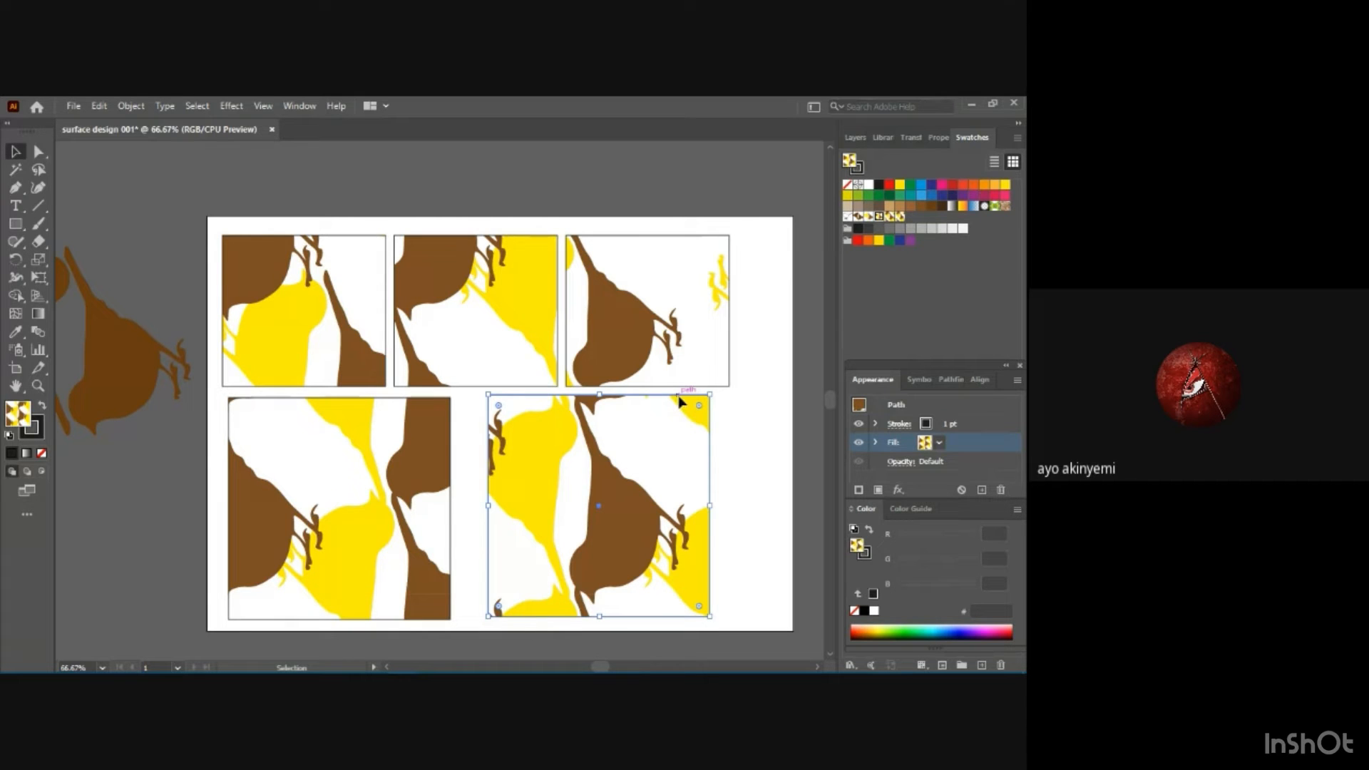
left_click_drag(677, 401, 670, 400)
Fill the duplicated square with the bird motif 1b pattern swatch and deselect it.
left_click(940, 443)
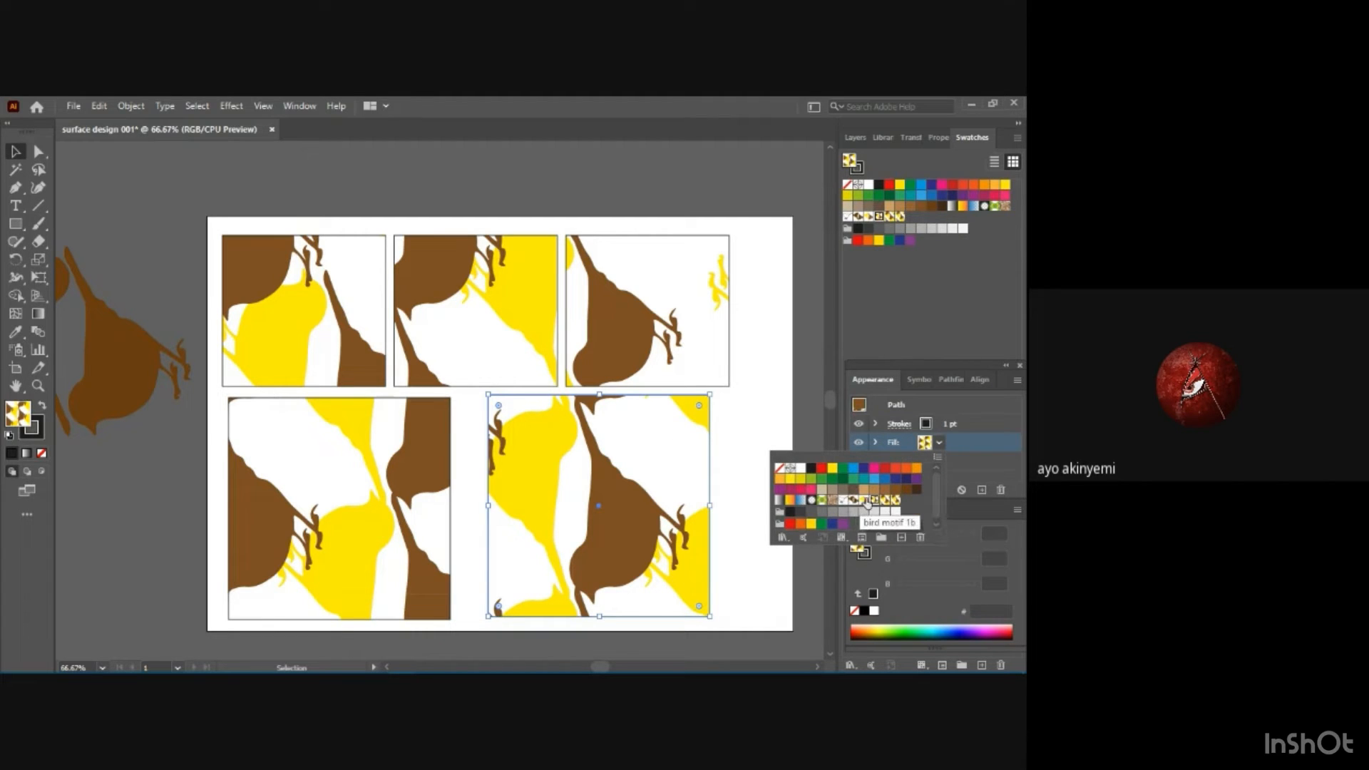
left_click(866, 501)
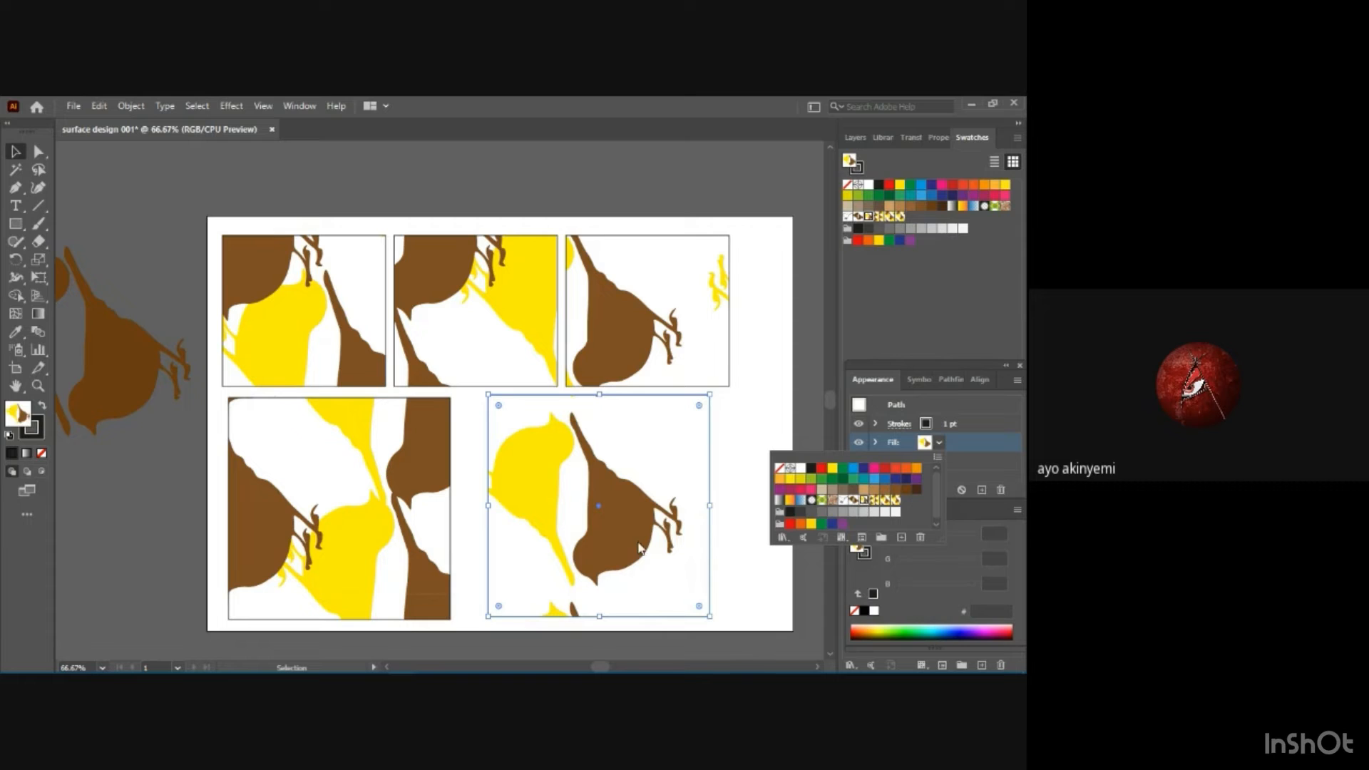
left_click(739, 492)
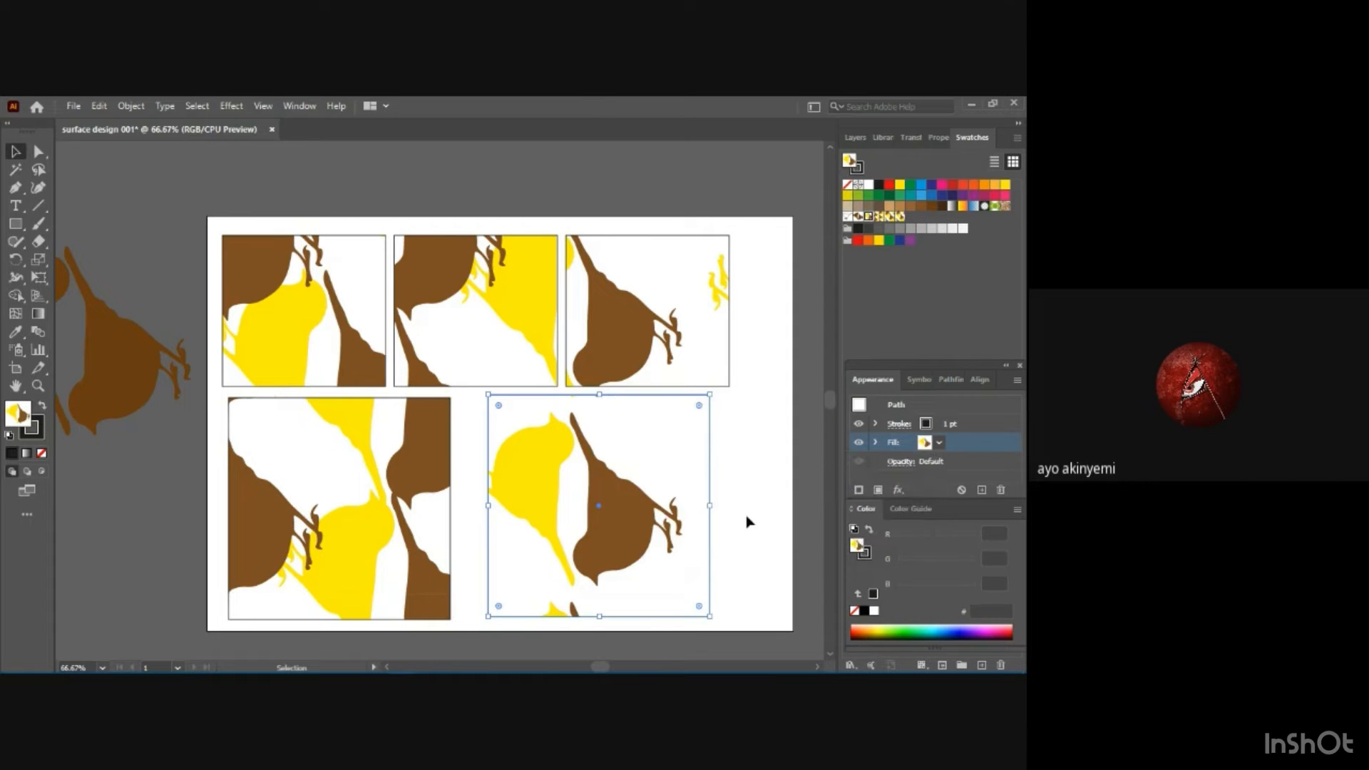
left_click(748, 521)
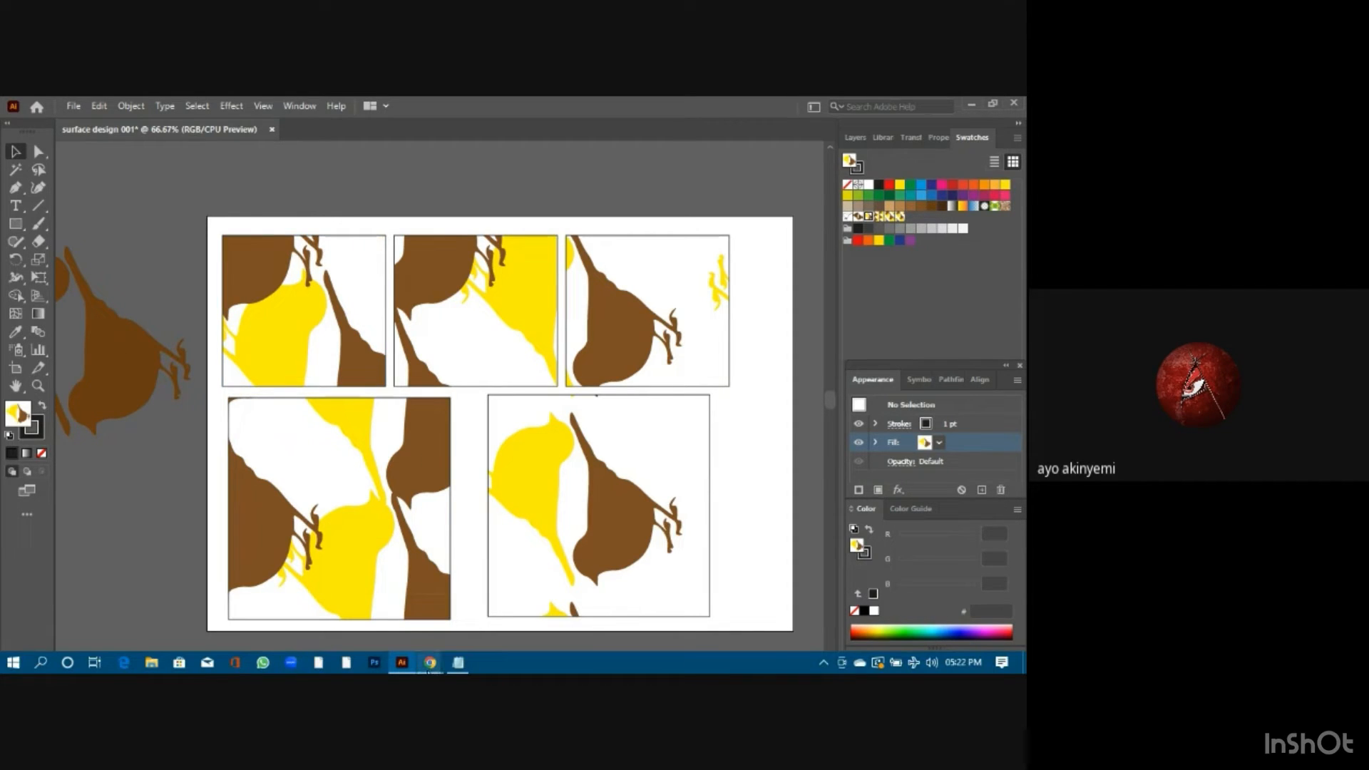
Switch to Chrome to check the Google Meet call, and return to Illustrator.
mouse_move(429, 667)
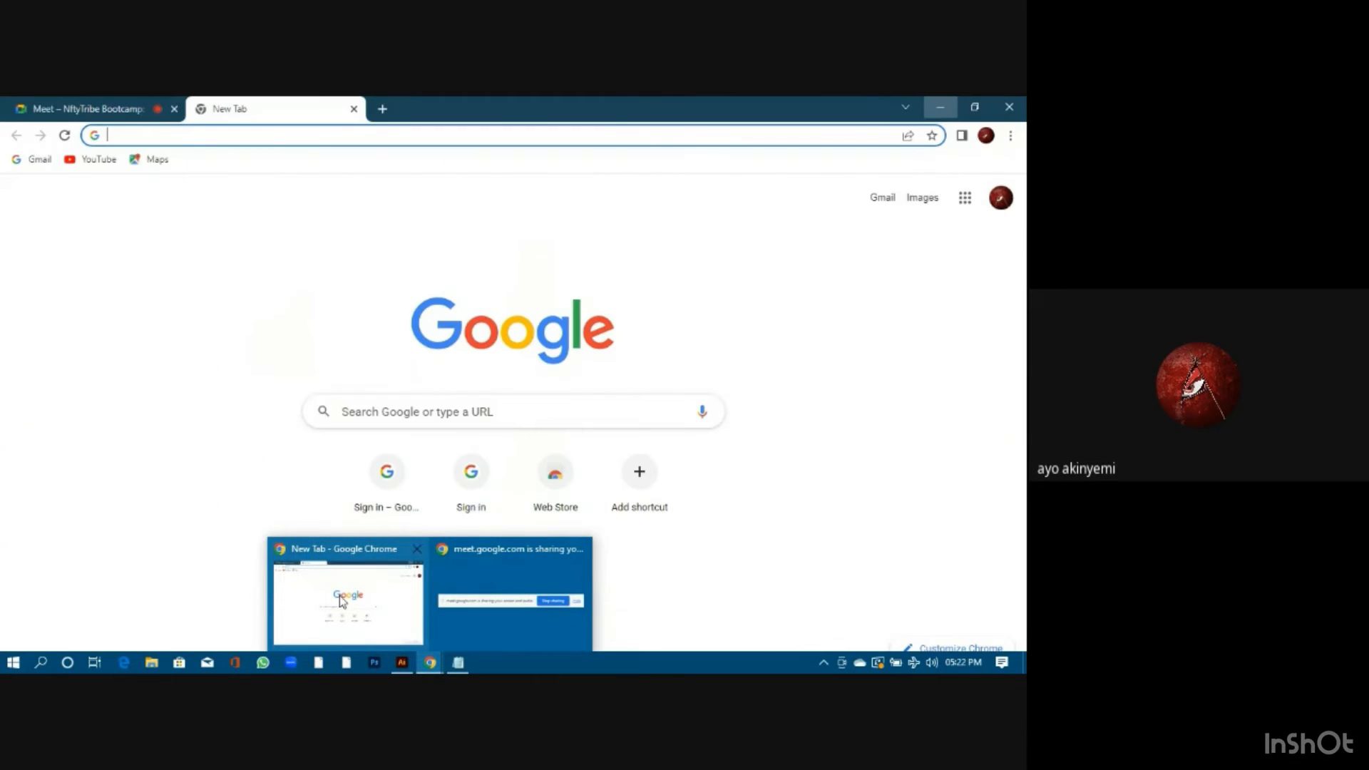
left_click(341, 601)
left_click(140, 108)
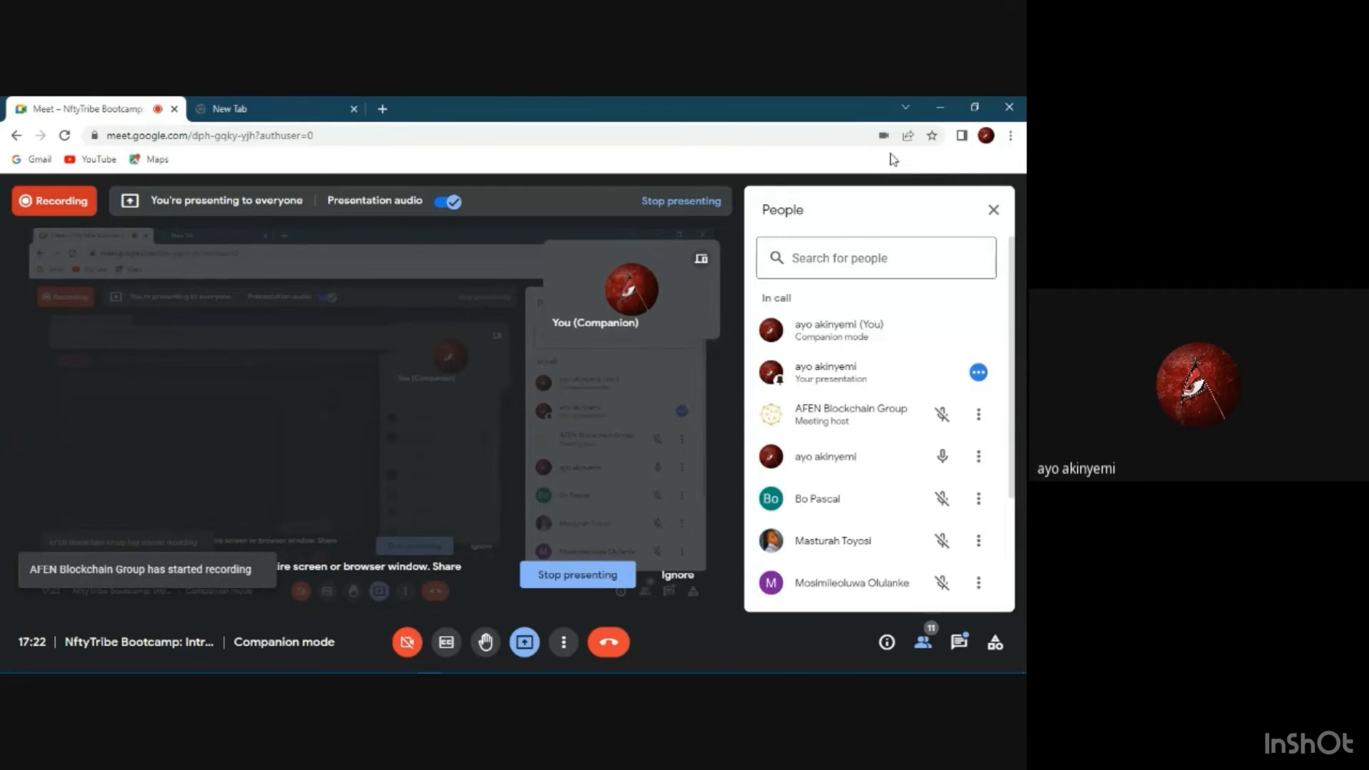
left_click(251, 107)
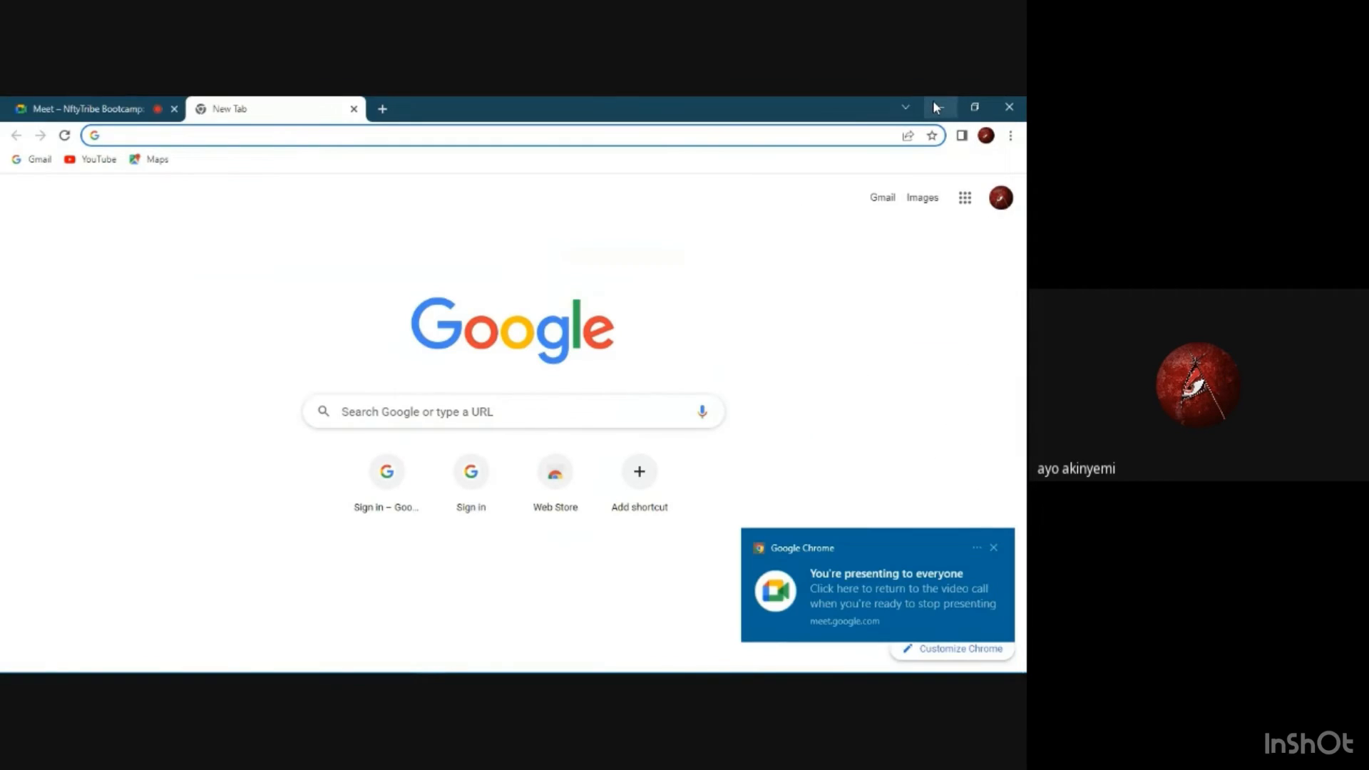
left_click(934, 104)
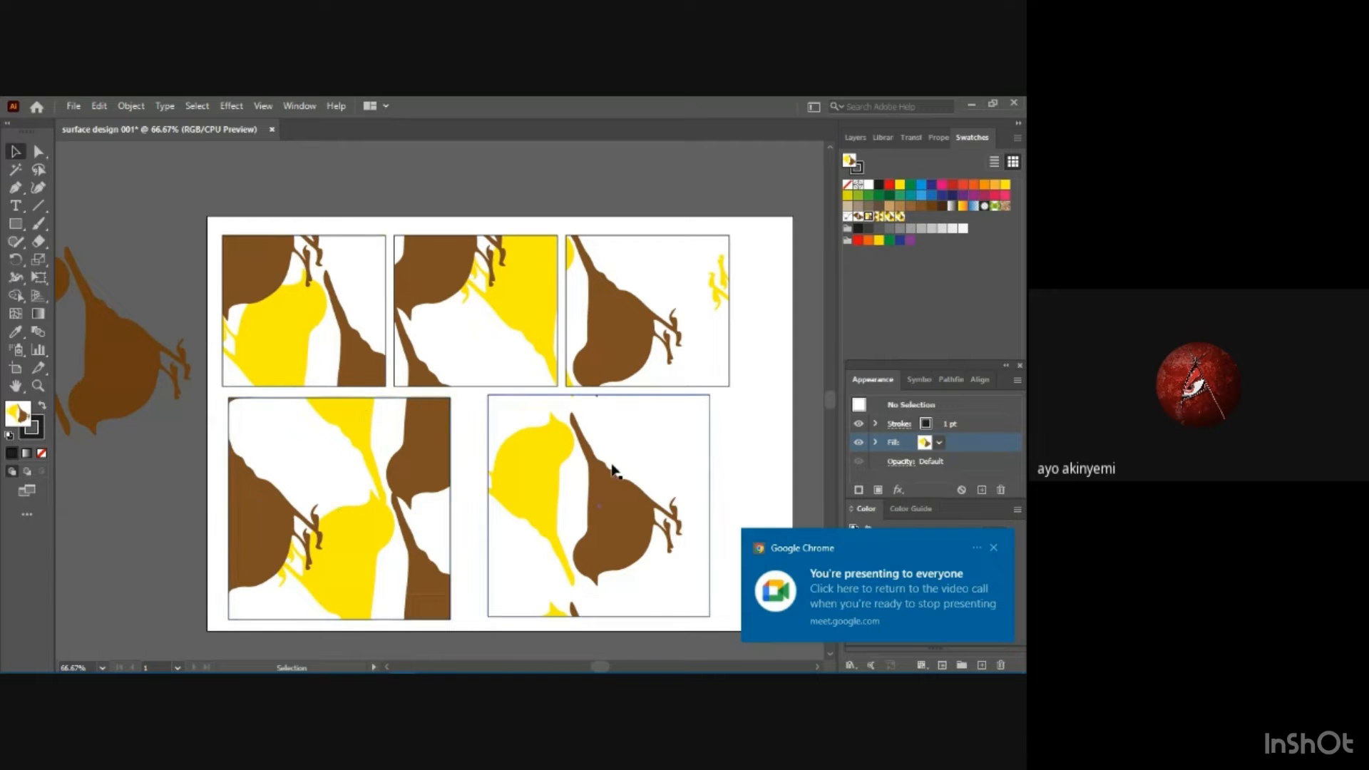
Save the document as an Adobe Illustrator file named bird motif in the exercise folder, keeping the default Illustrator 2020 options.
left_click(74, 106)
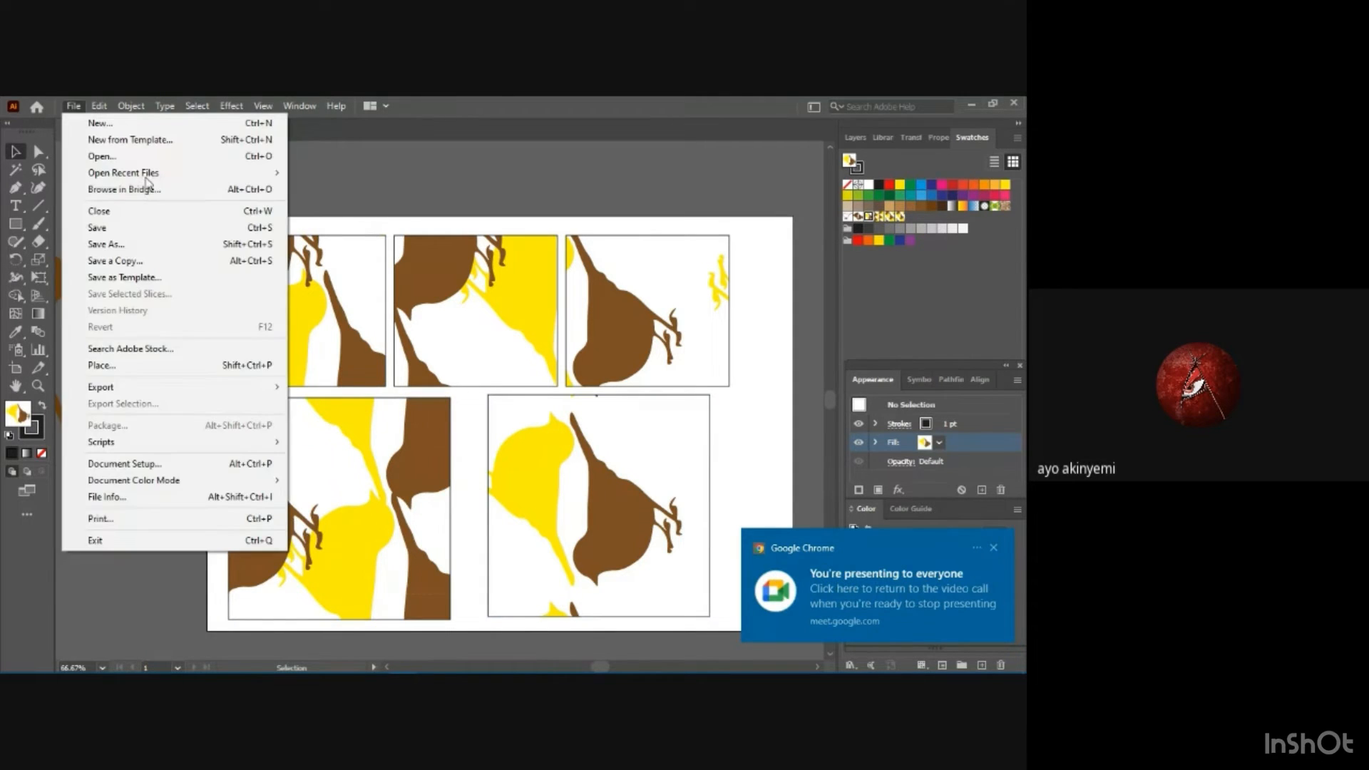
left_click(994, 548)
left_click(74, 105)
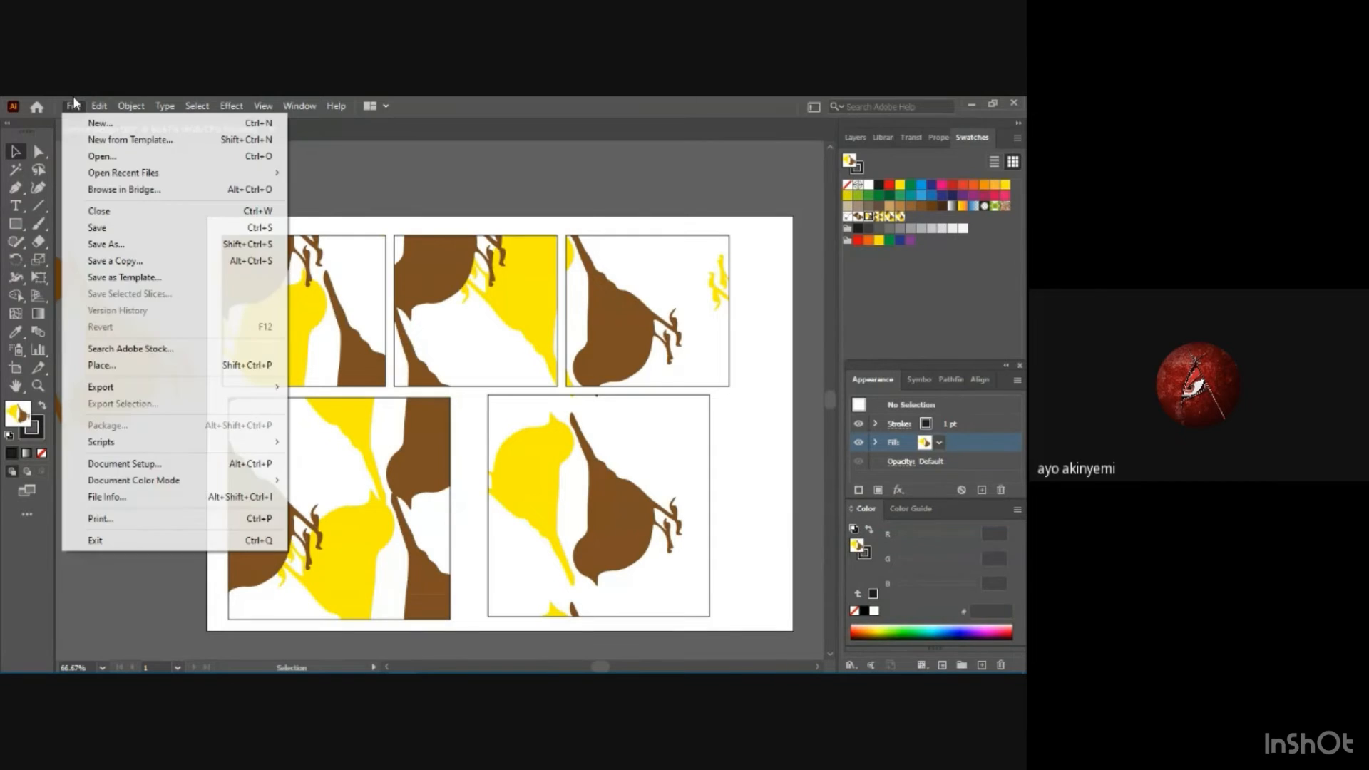
left_click(93, 245)
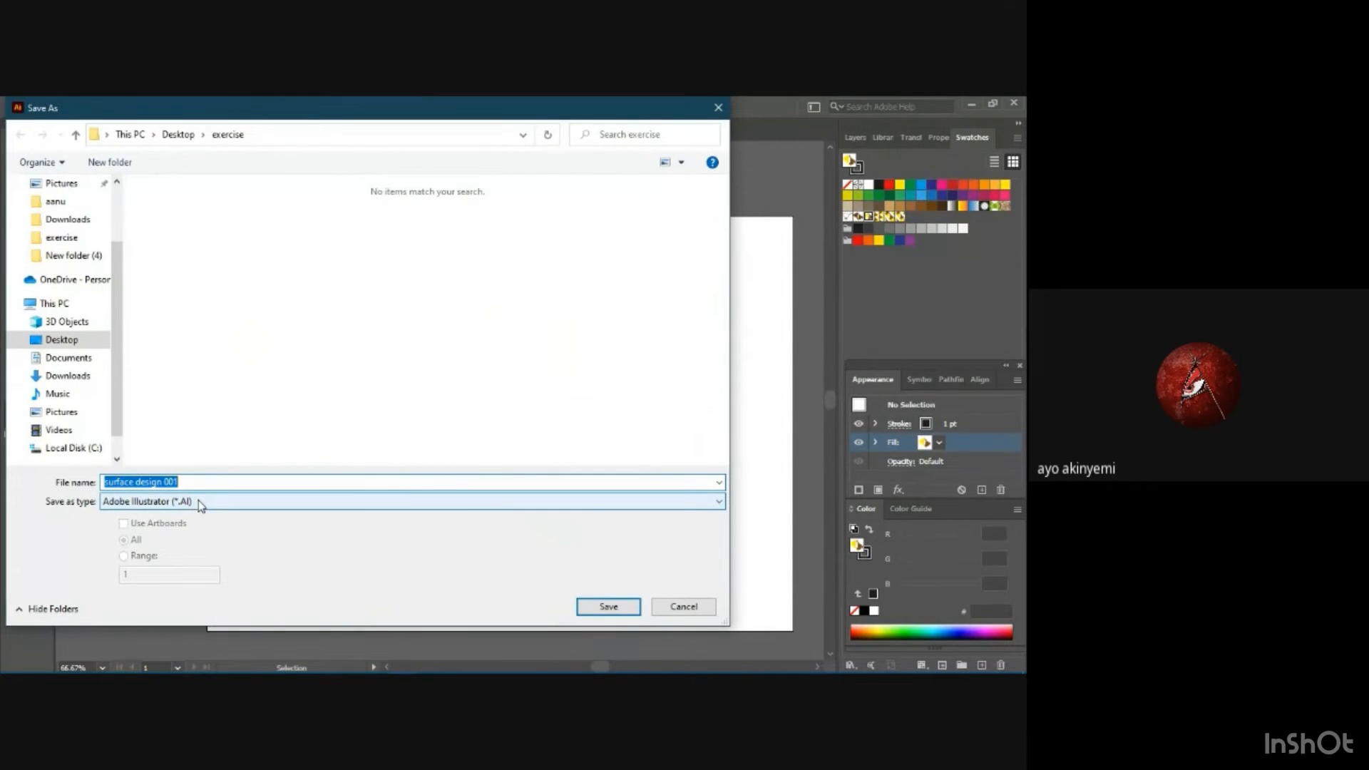
left_click(178, 484)
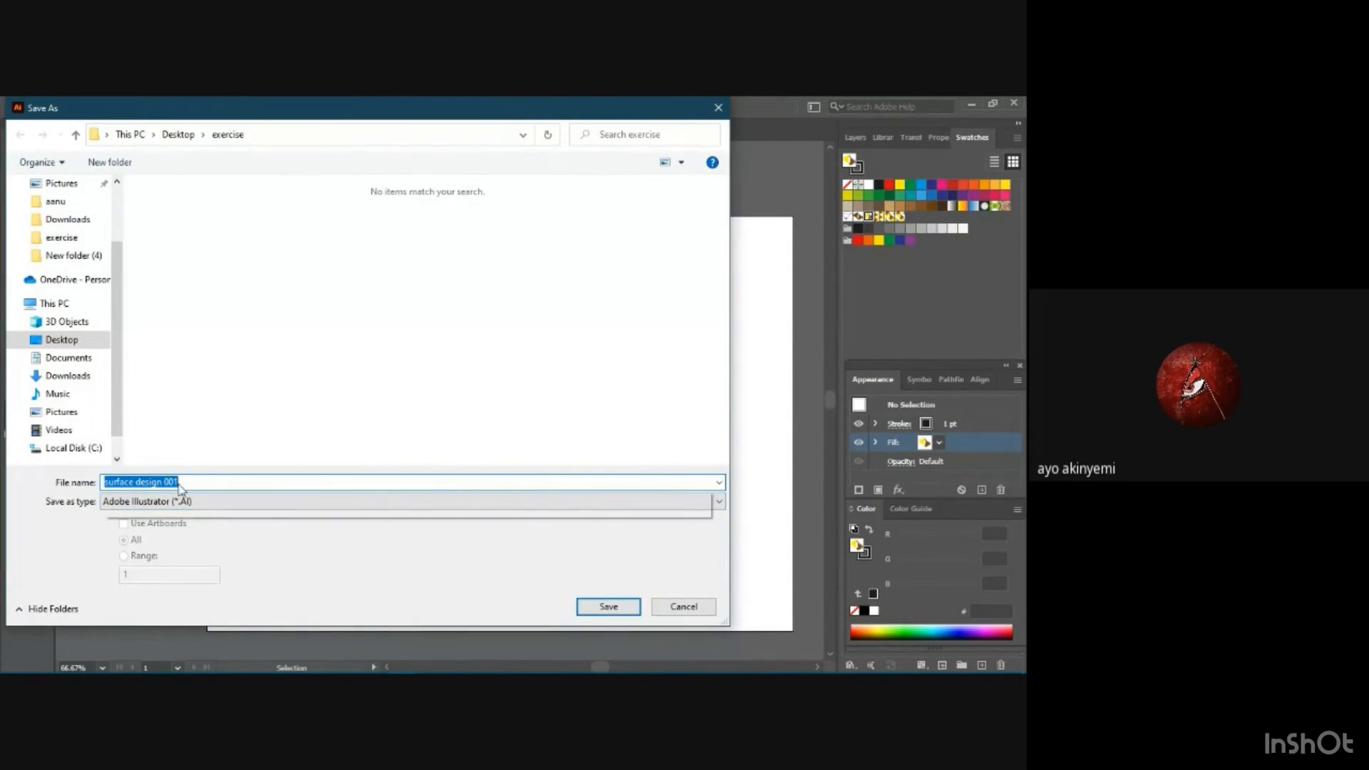
type("bird motif")
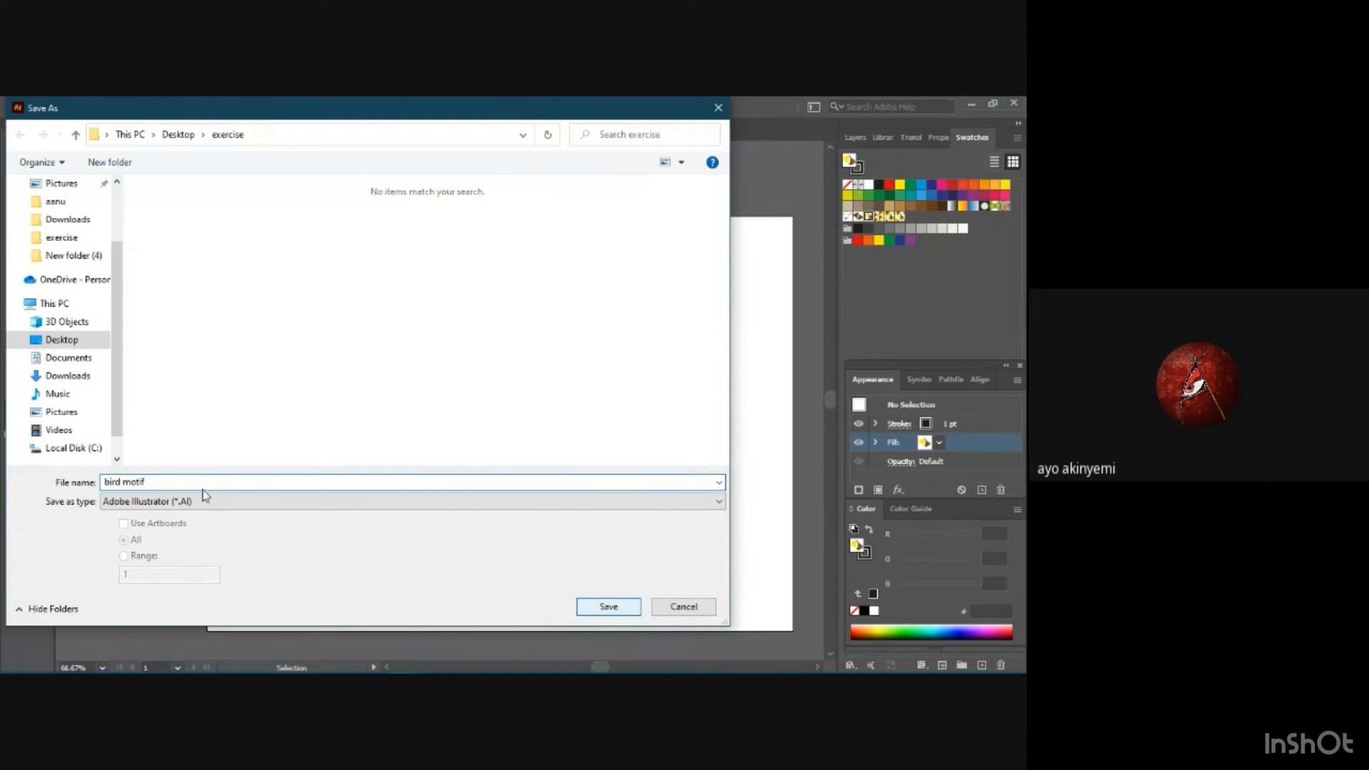
left_click(608, 607)
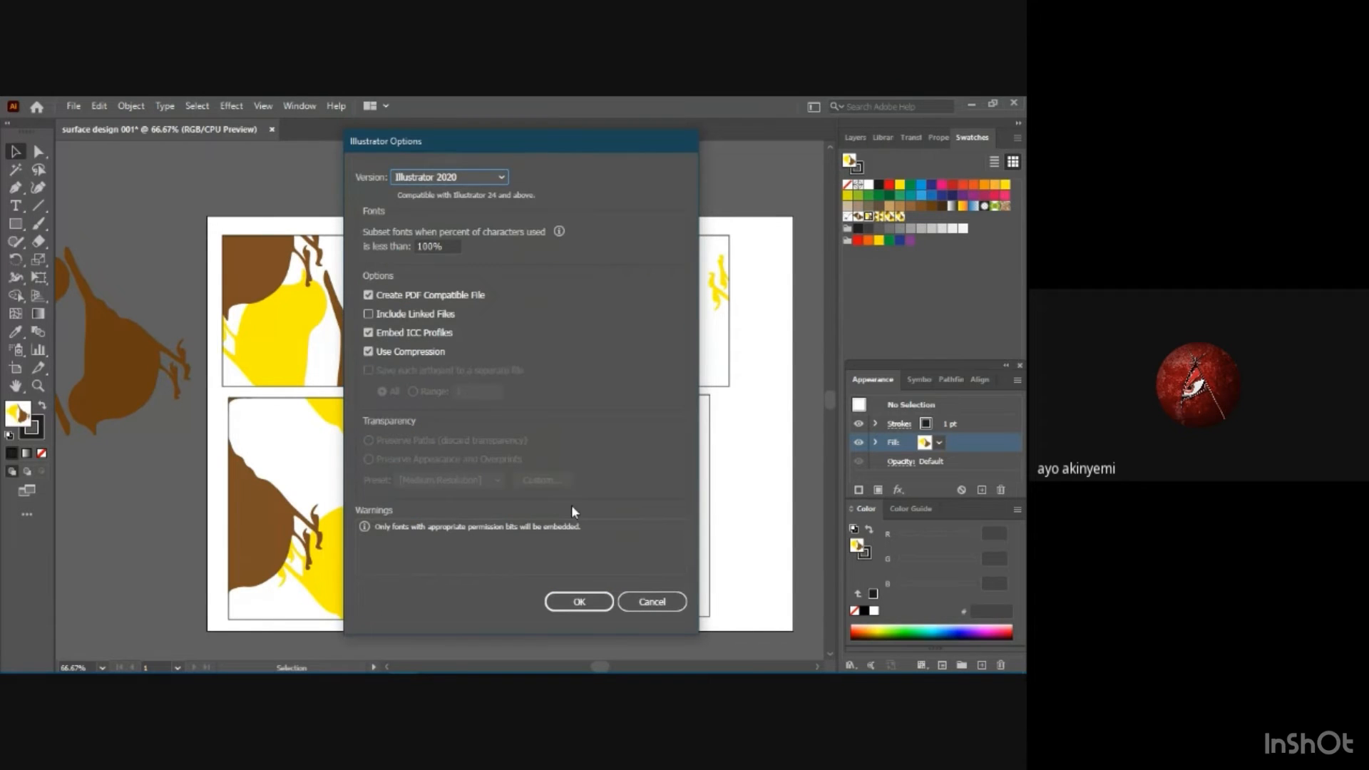
left_click(596, 601)
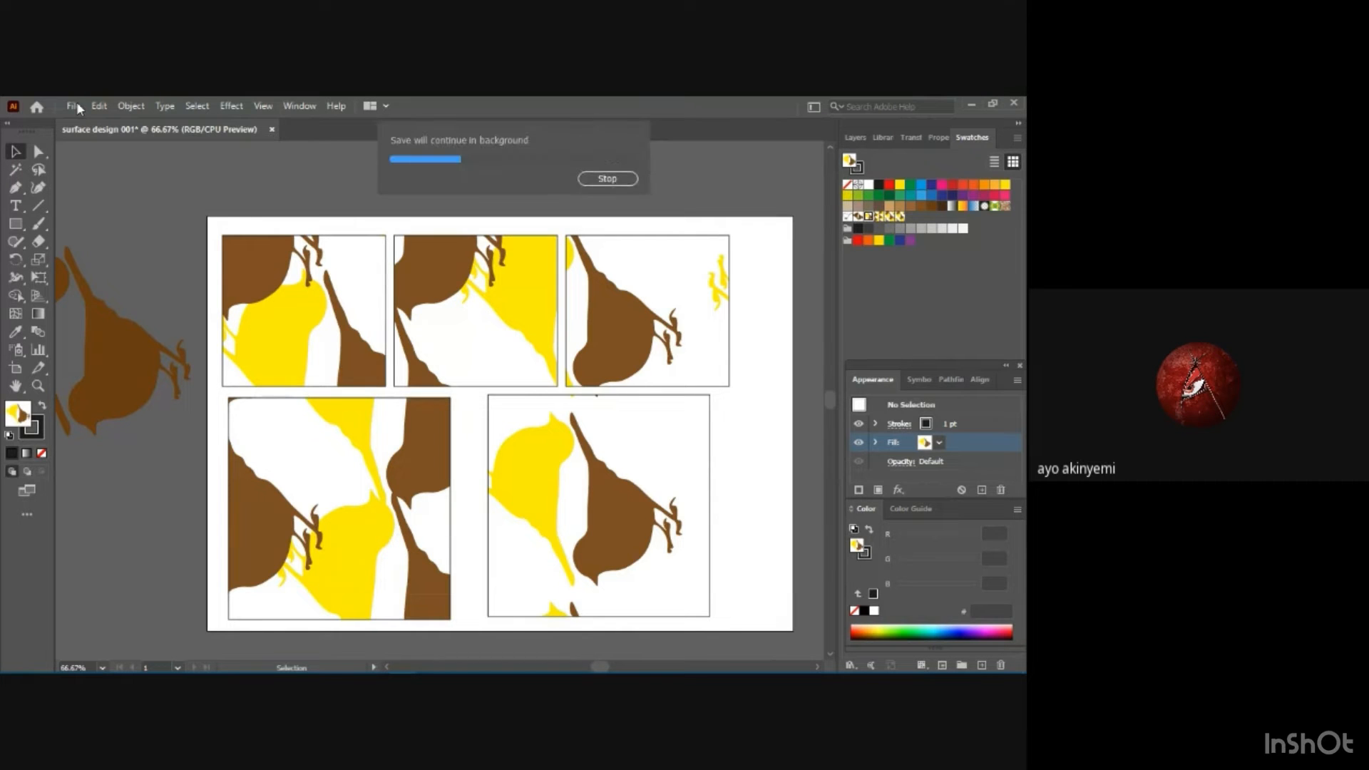
left_click(75, 106)
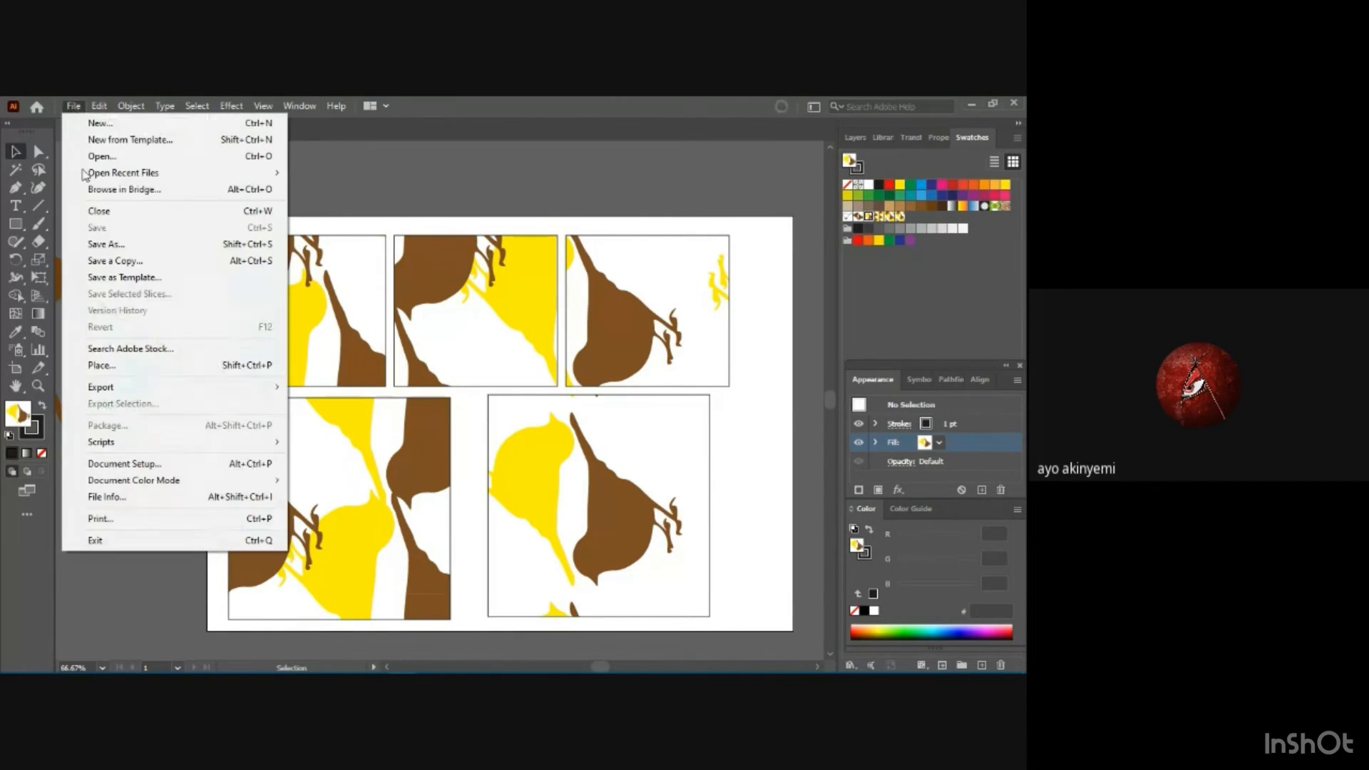
left_click(114, 244)
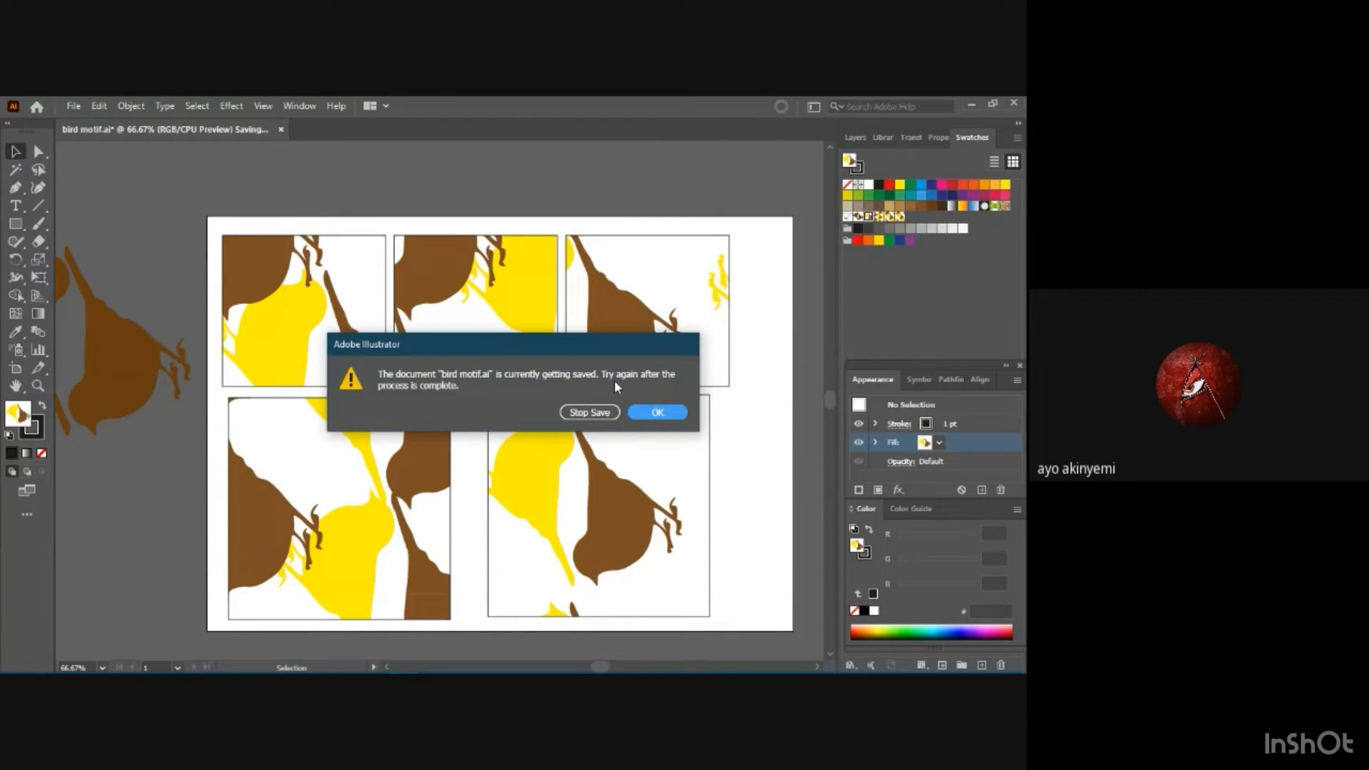
left_click(649, 411)
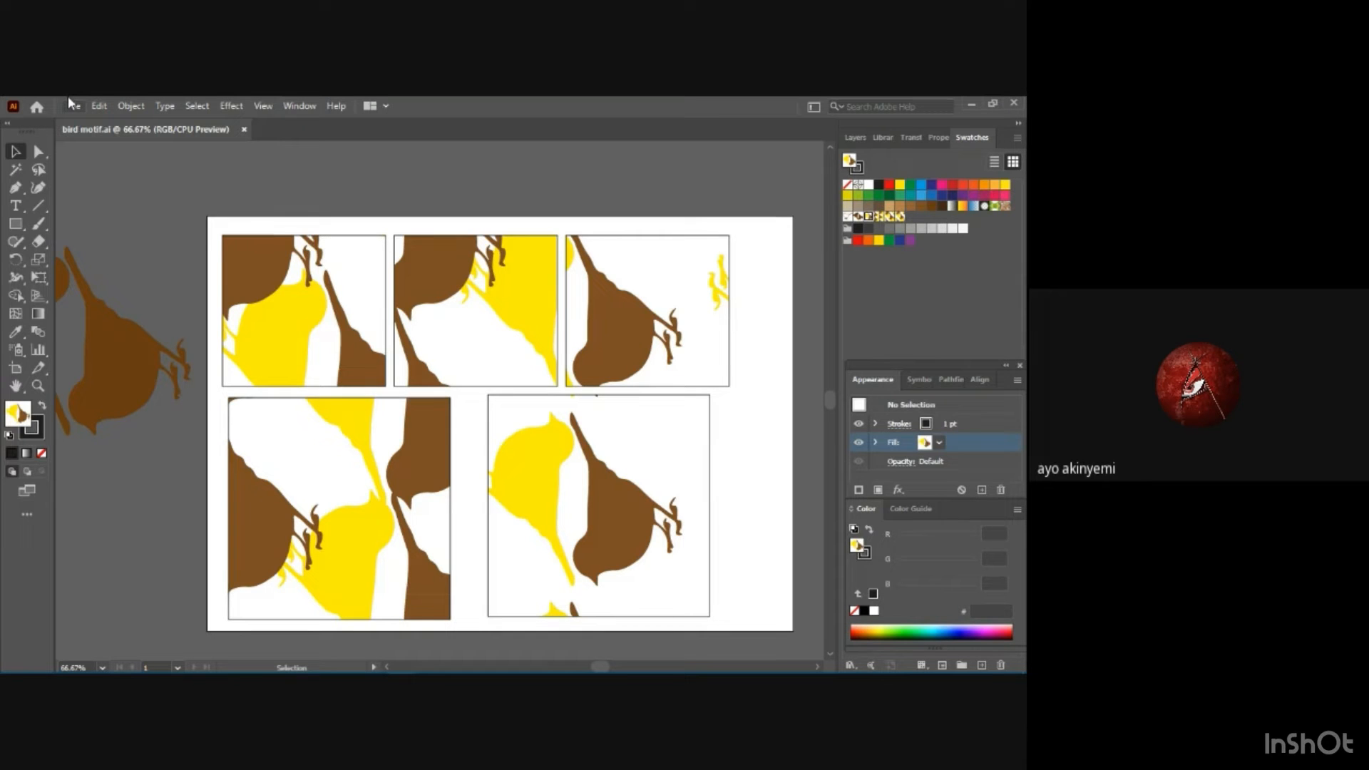
Save the document as an Adobe PDF named bird motif in the exercise folder with the Illustrator Default preset.
left_click(71, 105)
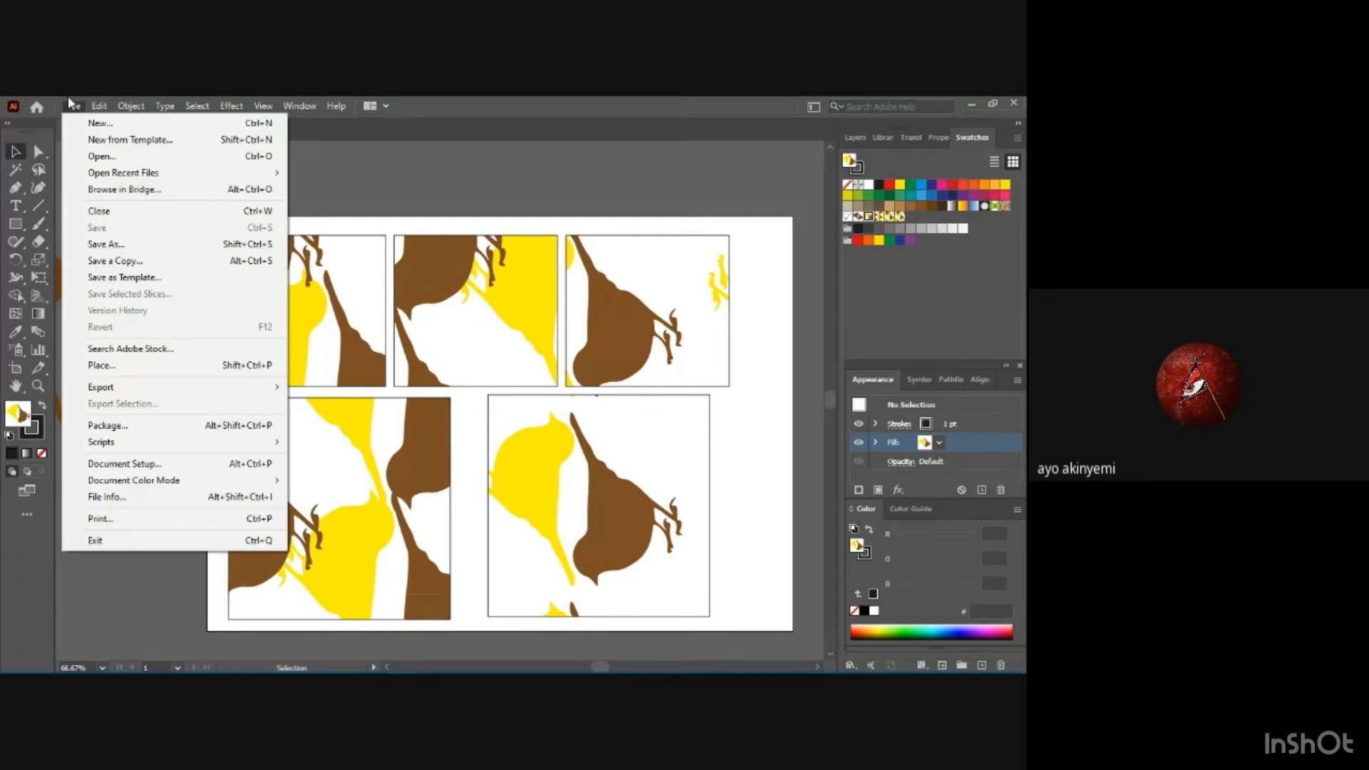
left_click(112, 244)
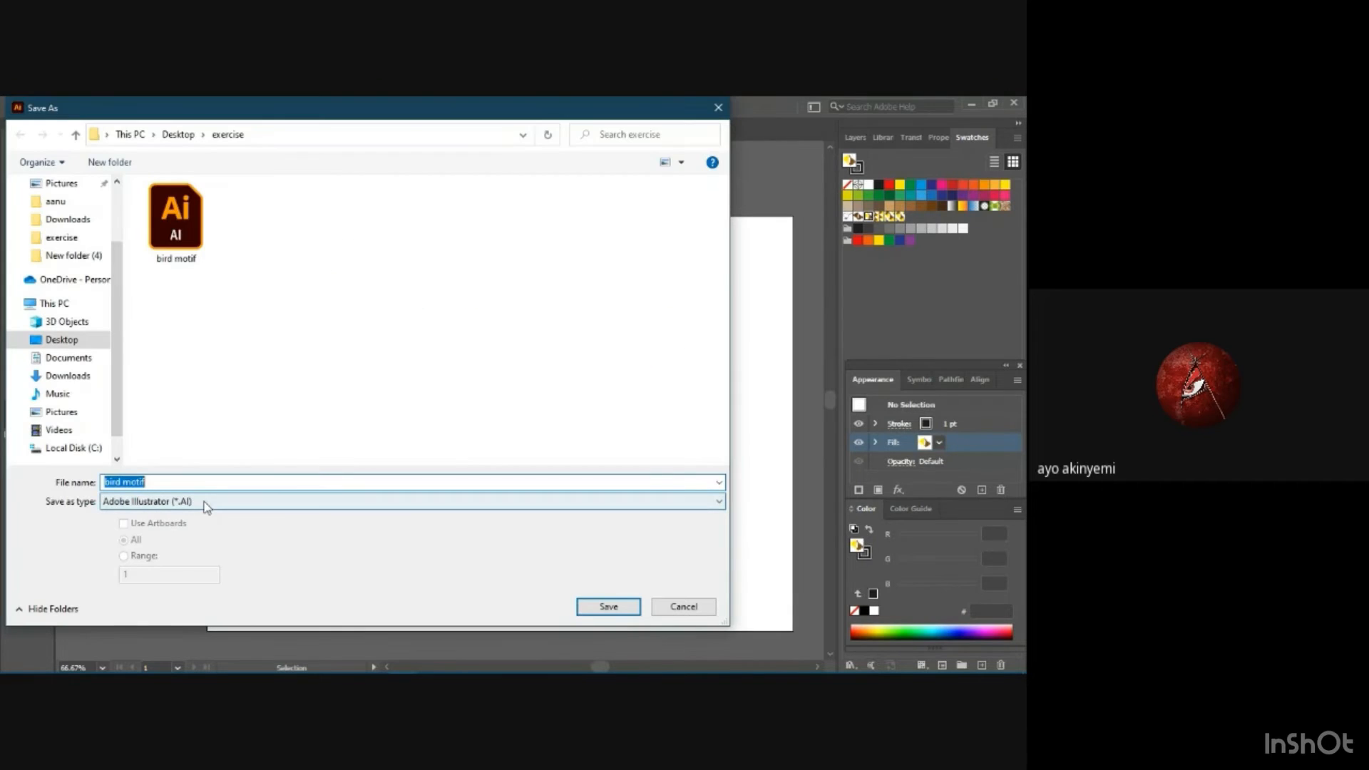
left_click(205, 503)
left_click(201, 527)
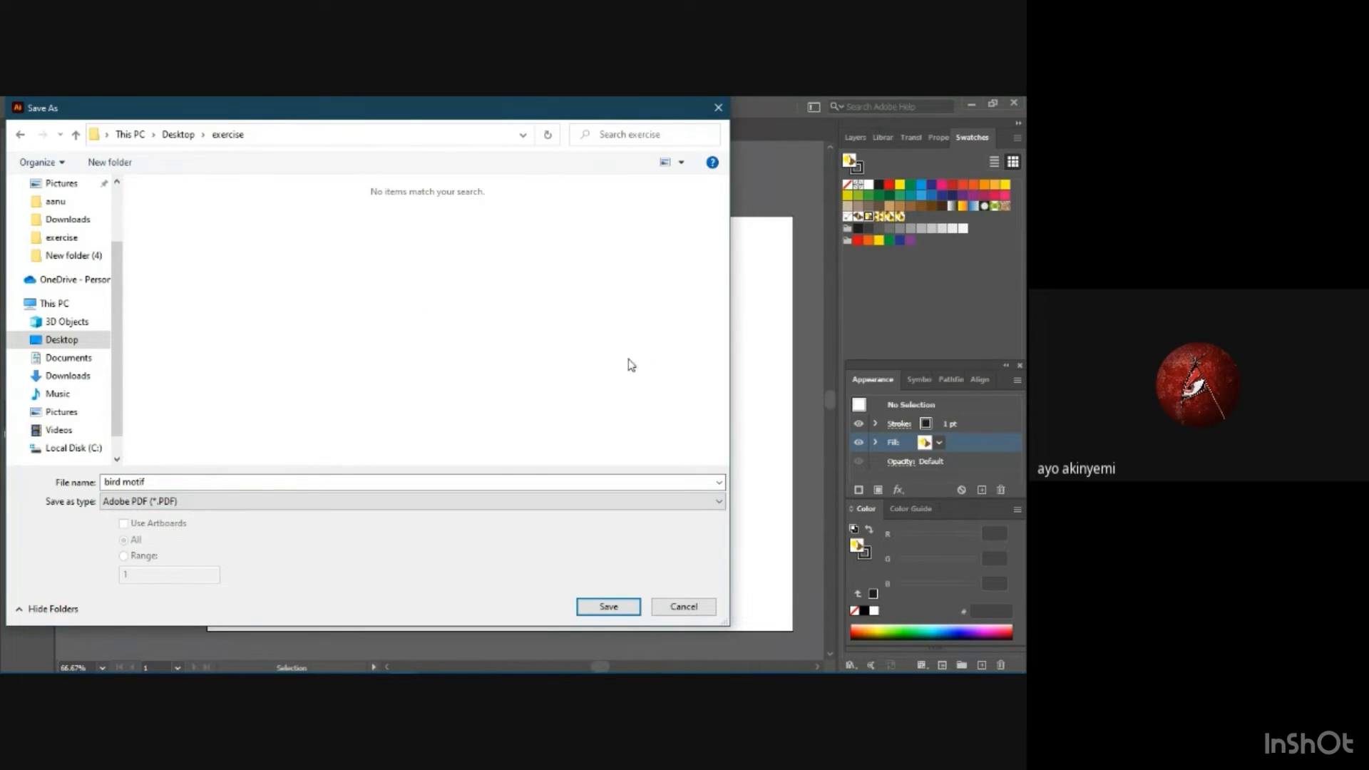
left_click(615, 611)
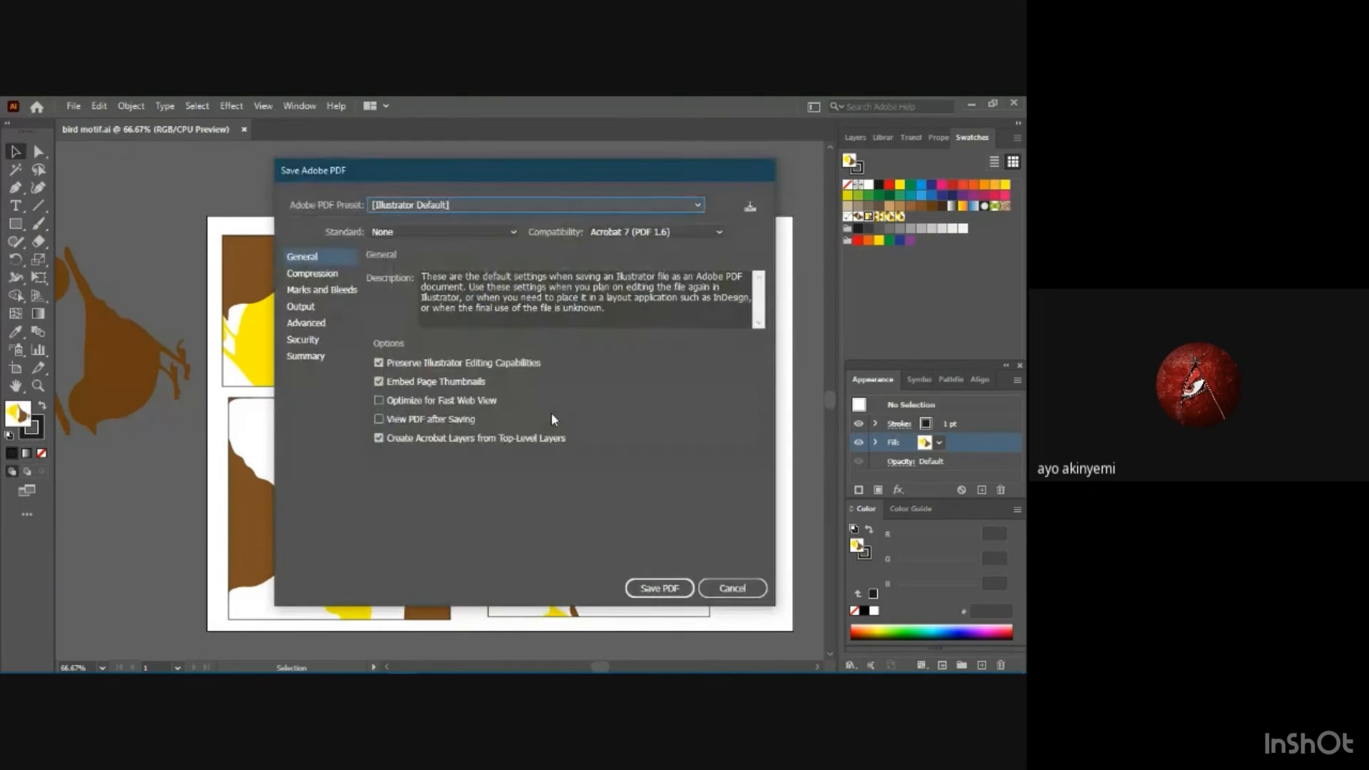
left_click(660, 588)
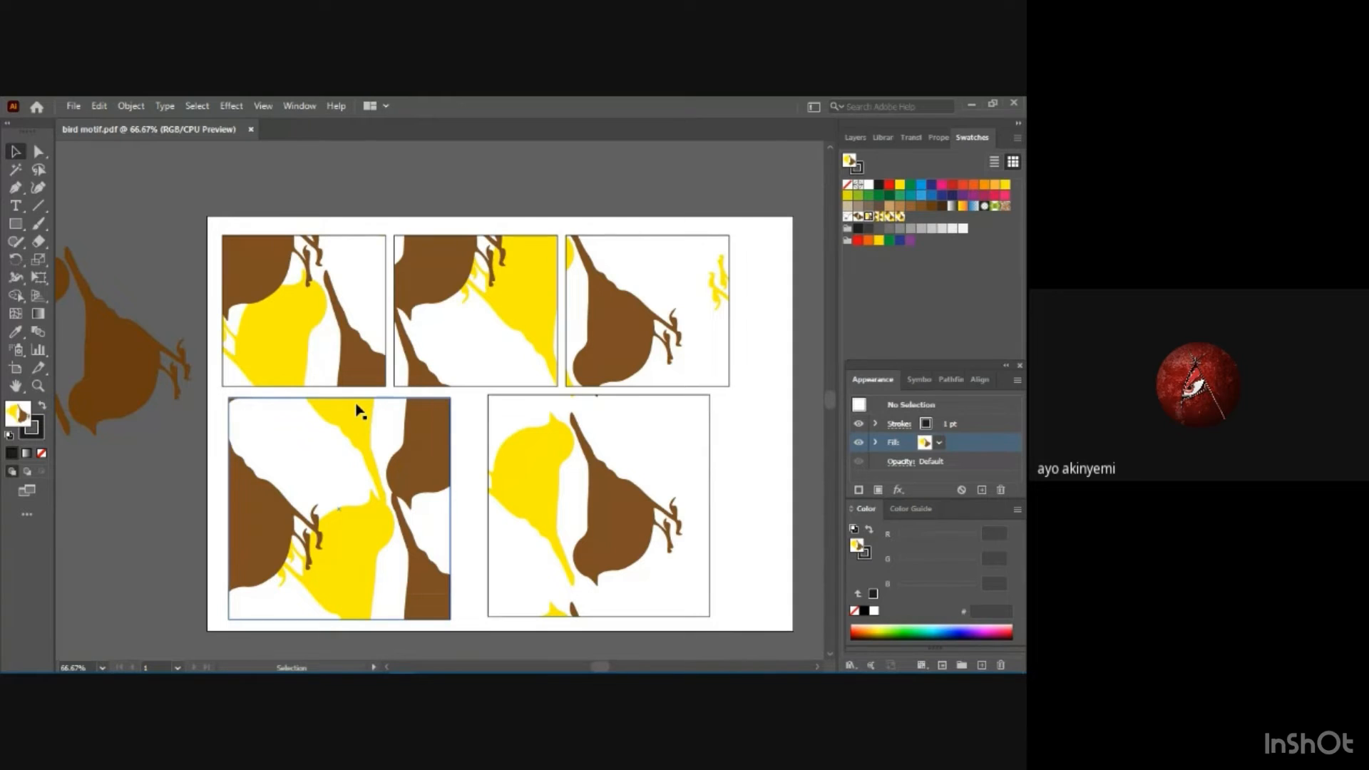
Switch to File Explorer and open the bird motif PDF from the Desktop's exercise folder in a maximized Foxit Reader window.
key("super+e")
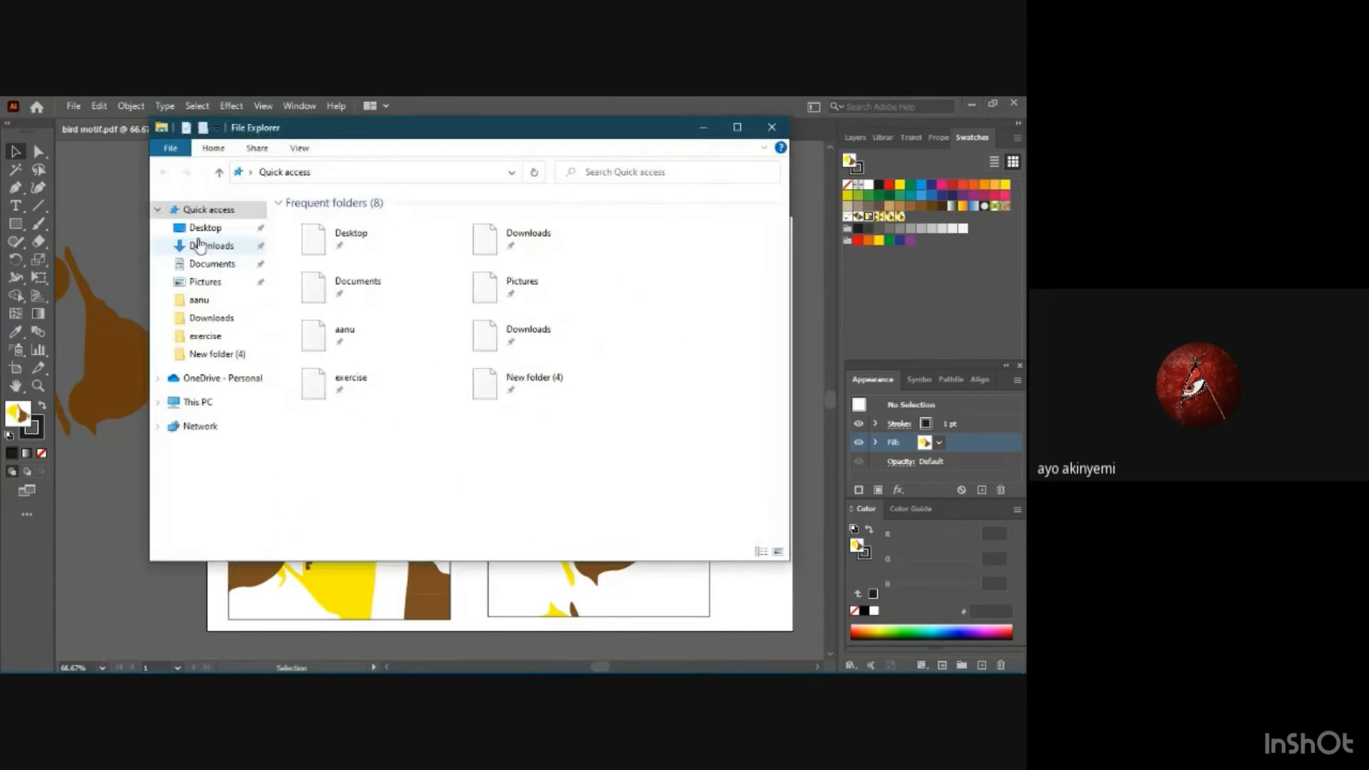
double_click(346, 241)
double_click(337, 235)
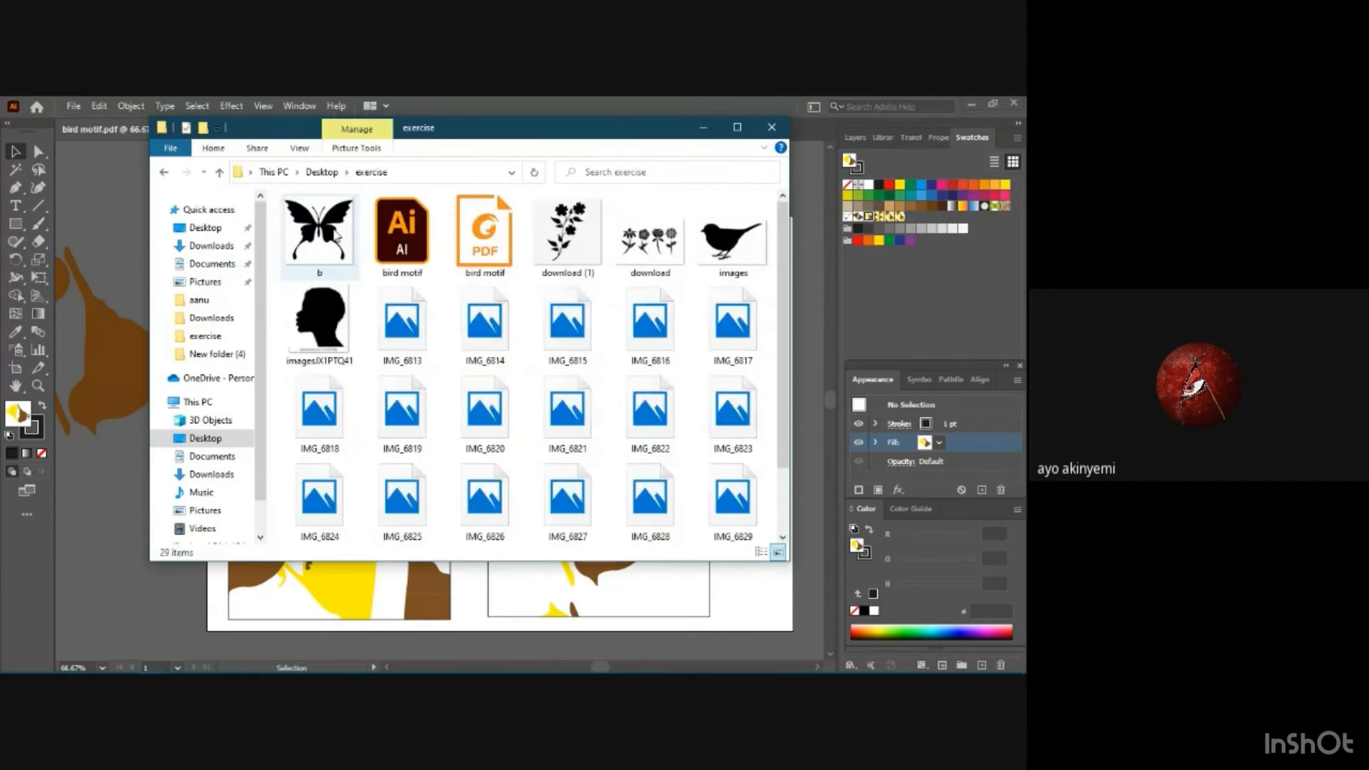
scroll(452, 298, "down", 2)
scroll(454, 301, "up", 2)
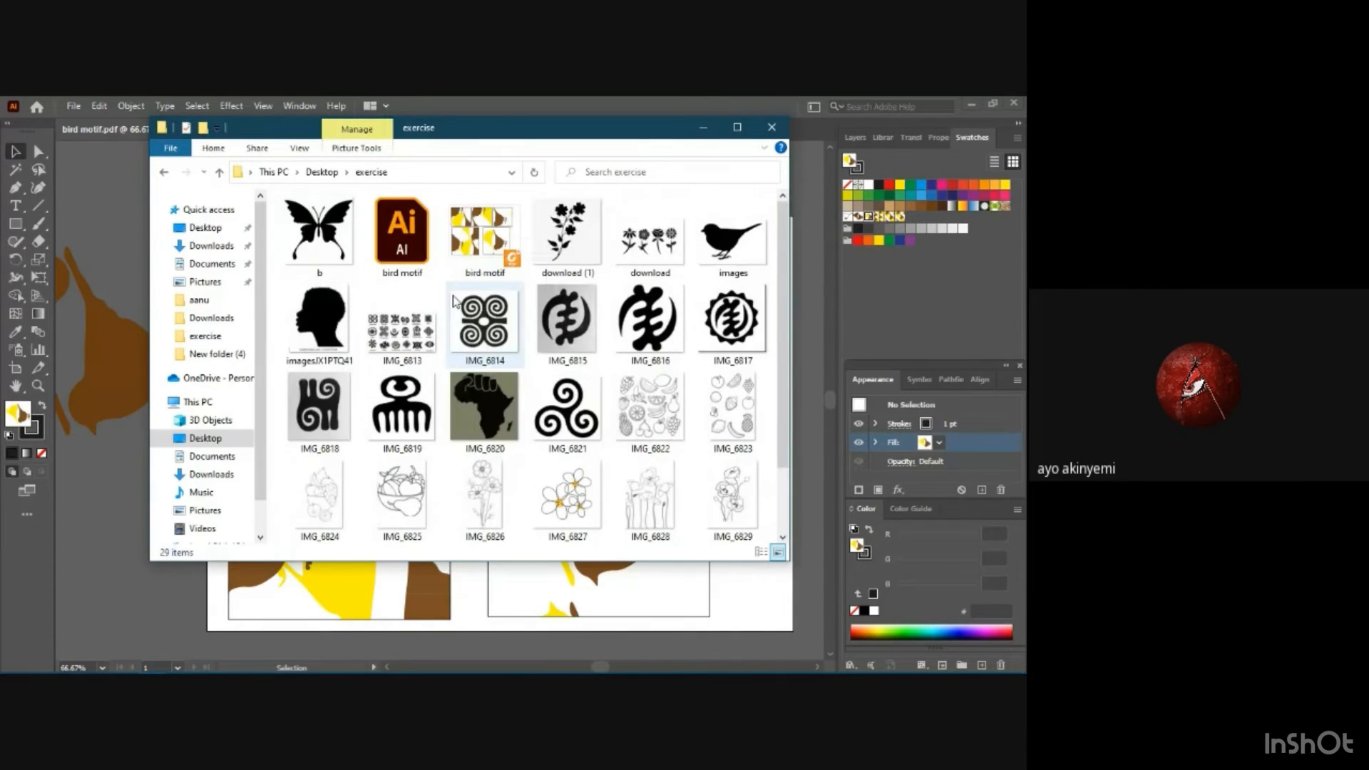
left_click(472, 241)
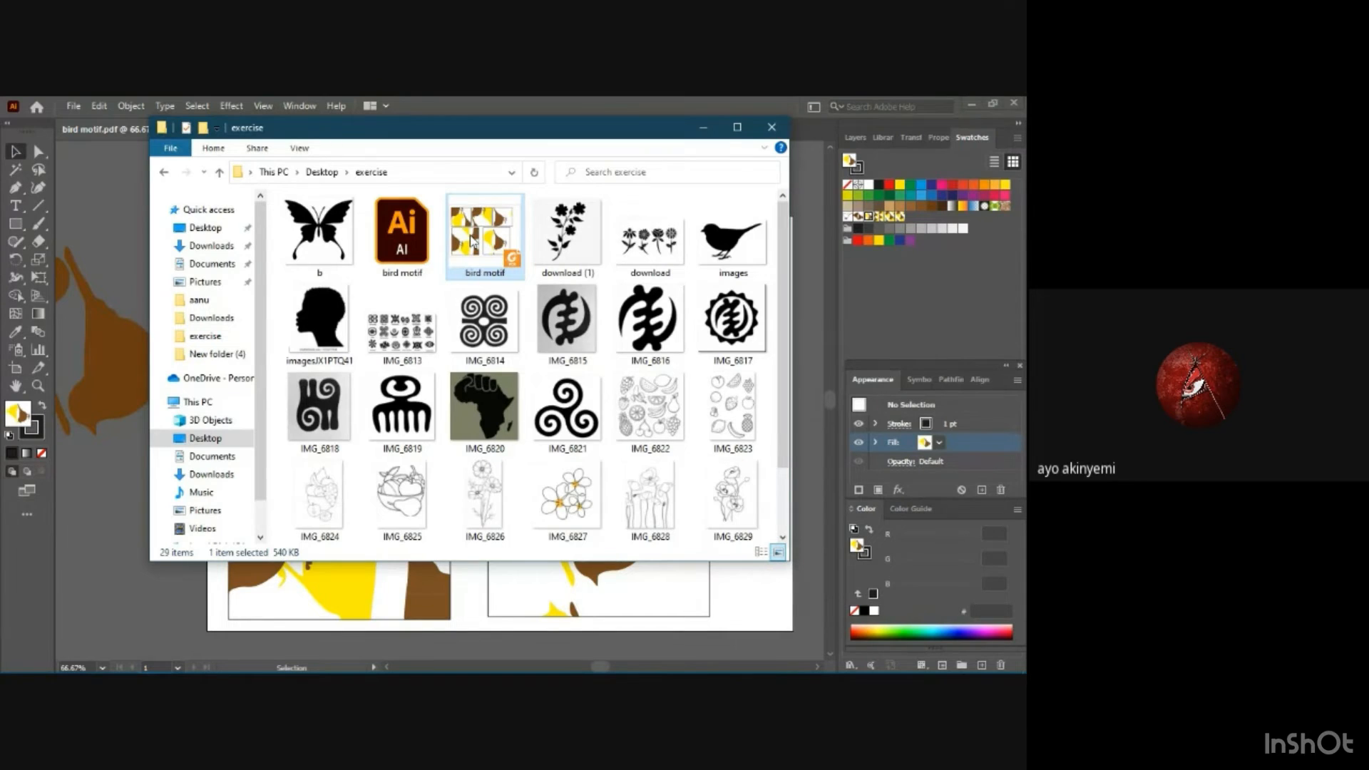
double_click(472, 240)
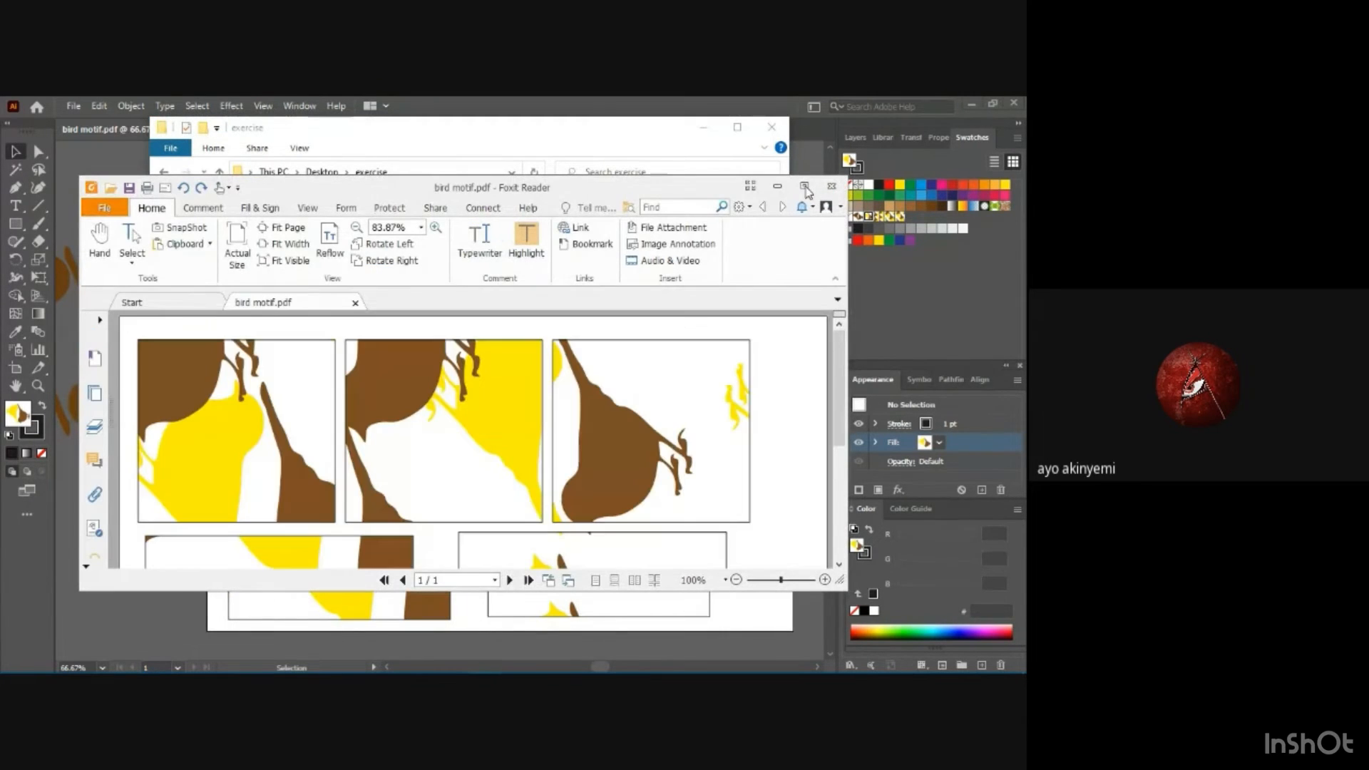
left_click(805, 187)
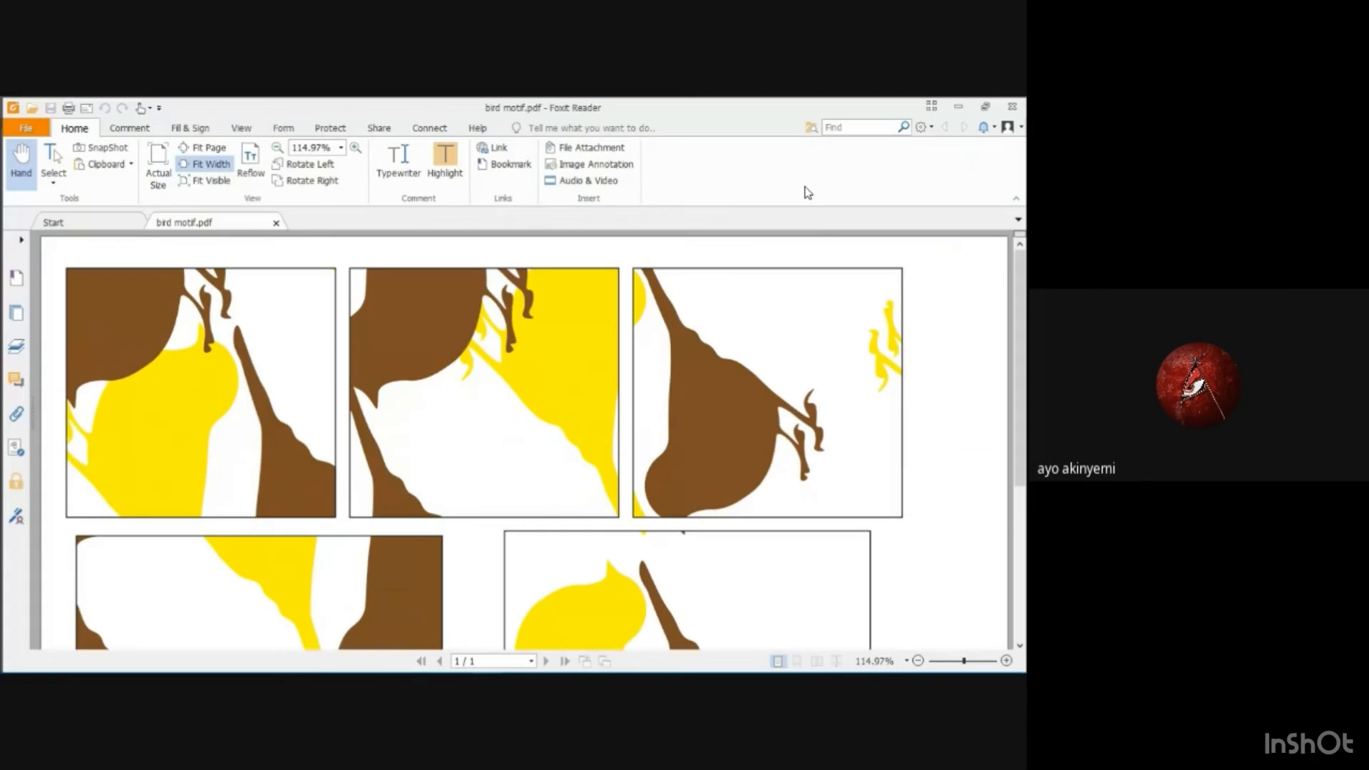
Examine the full page of pattern-filled rectangles in the bird motif PDF, and return to Illustrator.
scroll(883, 306, "down", 1)
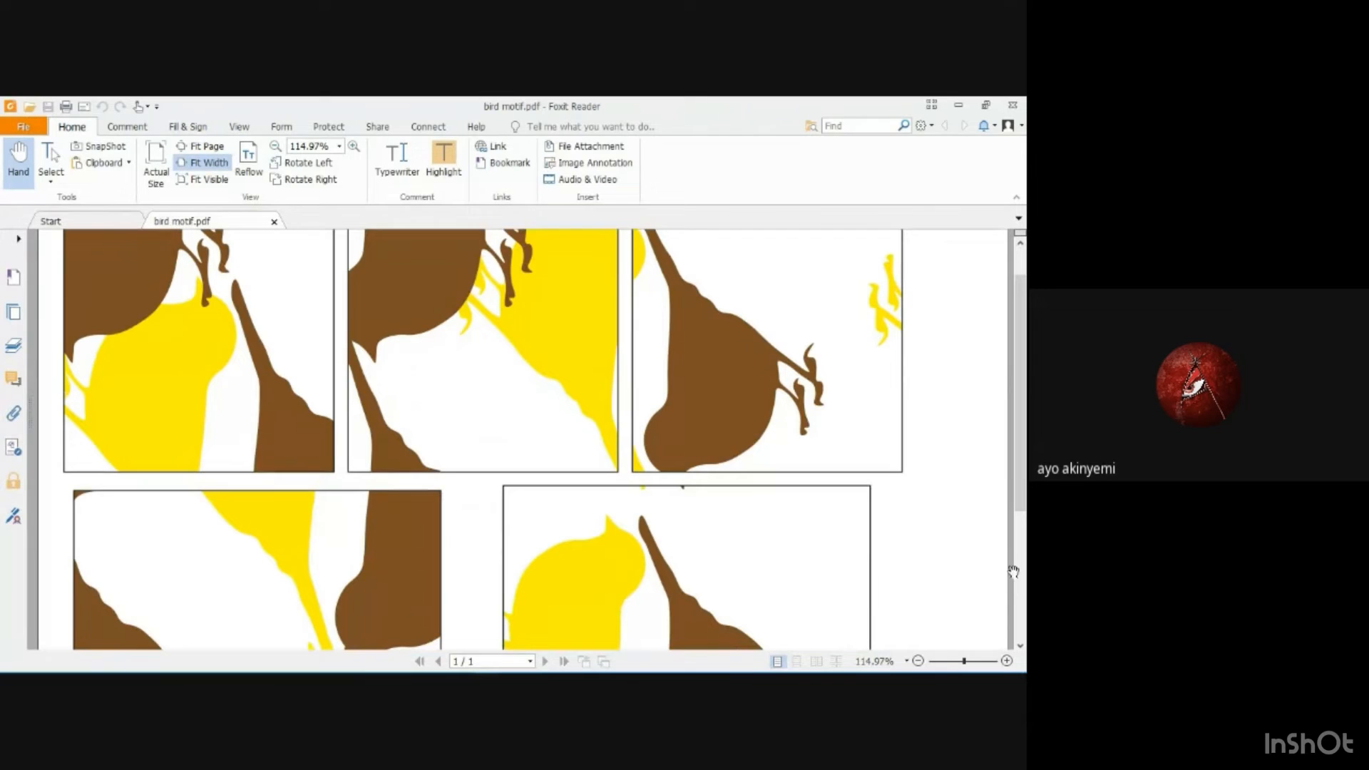
left_click(918, 662)
left_click(919, 661)
left_click(918, 661)
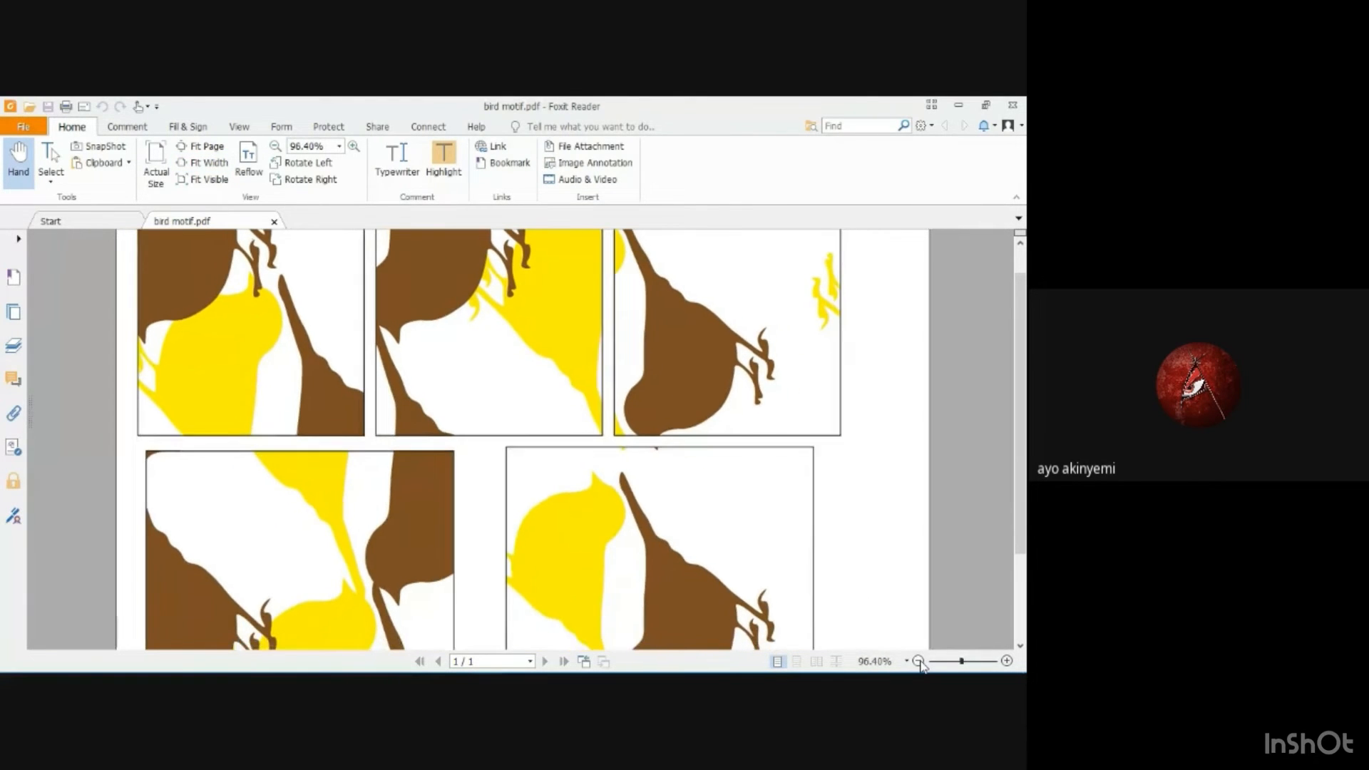
left_click(918, 661)
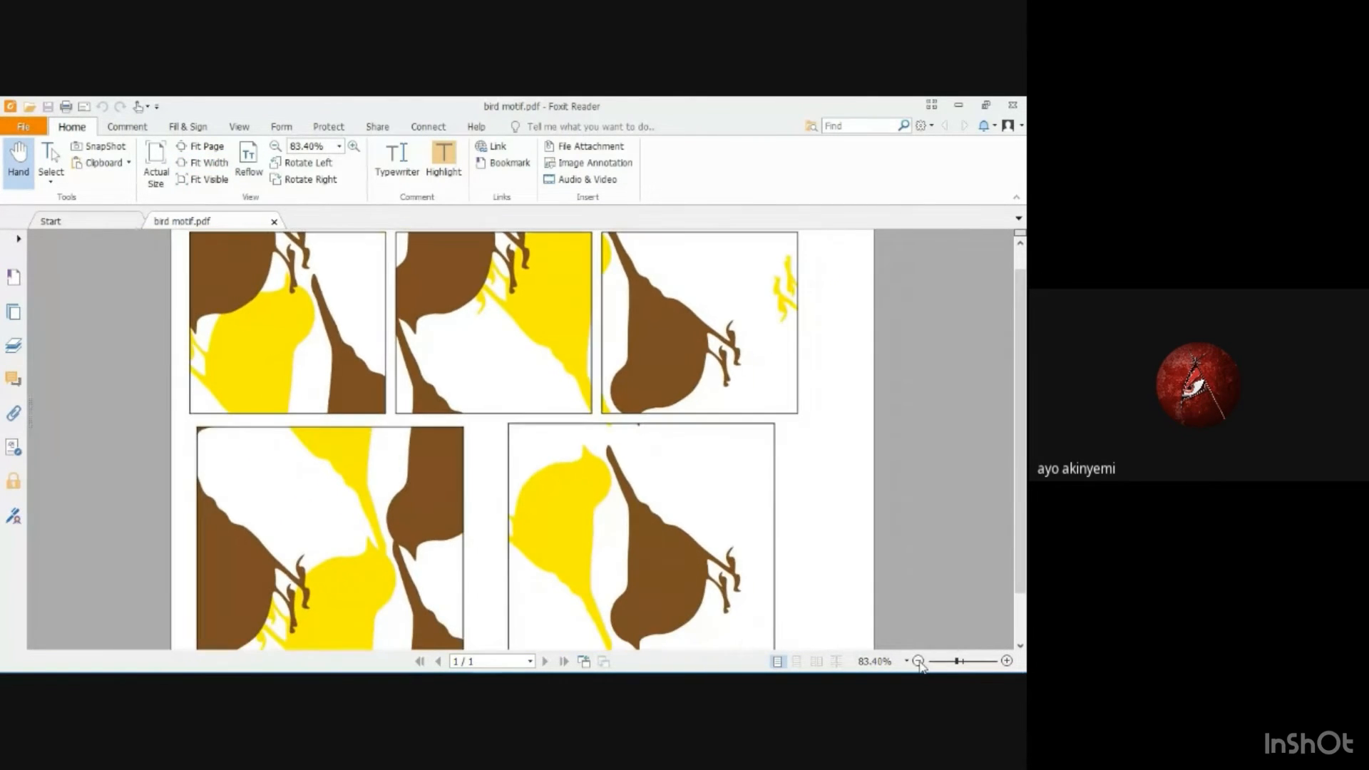
left_click(918, 661)
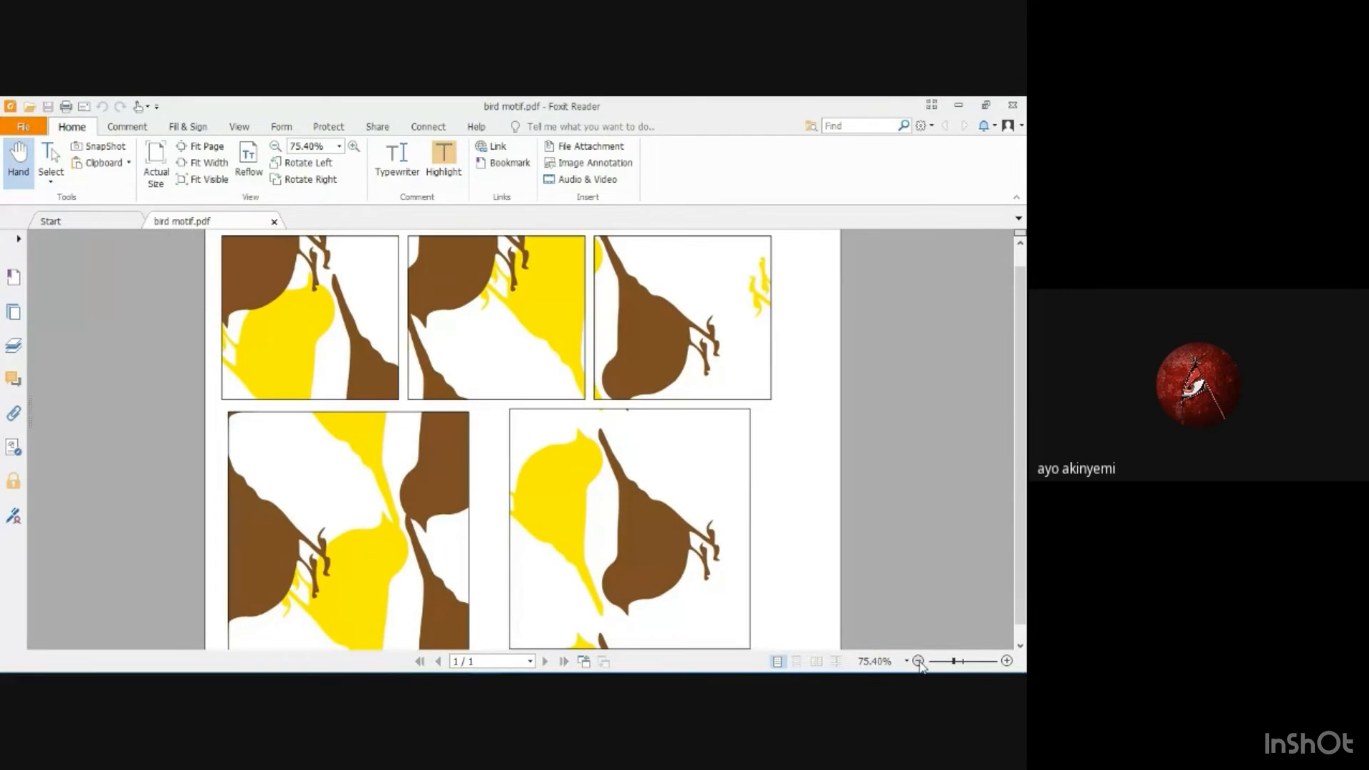
left_click(919, 661)
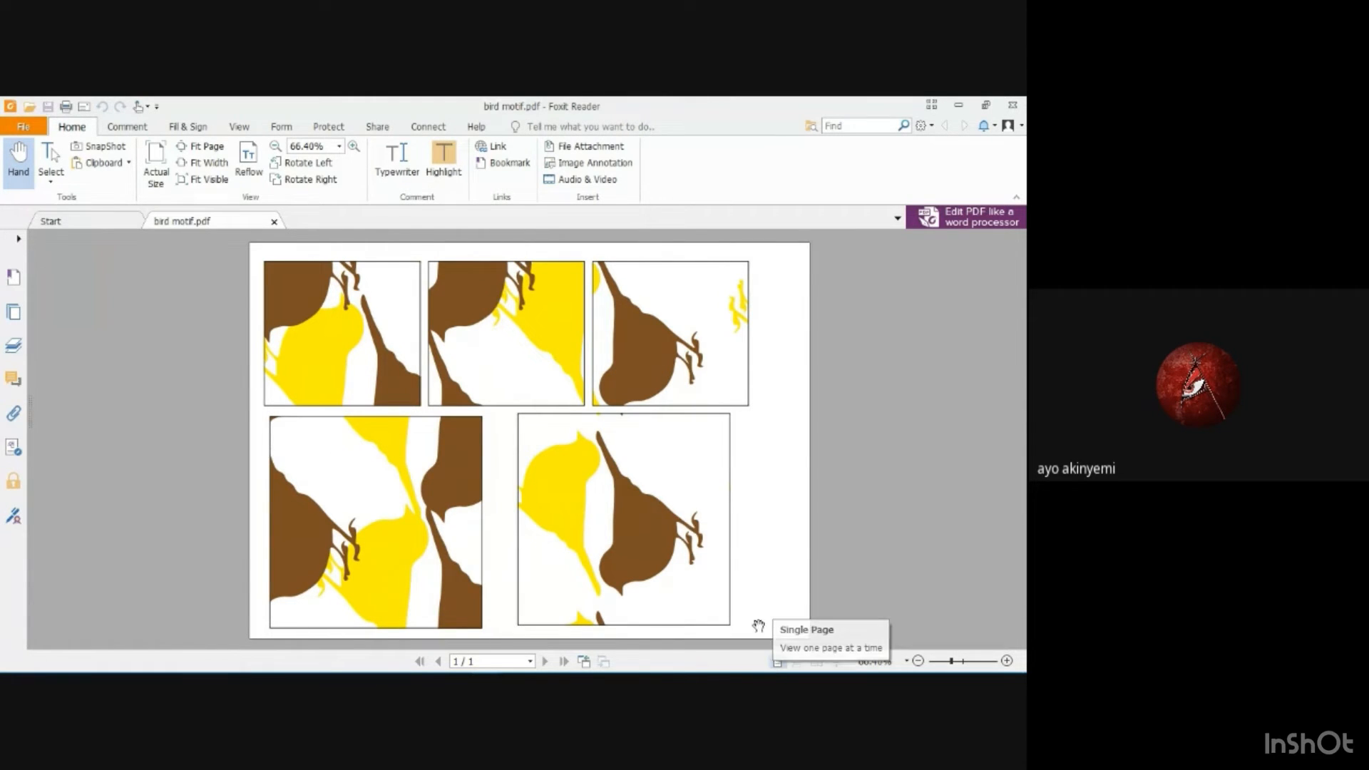
left_click(957, 104)
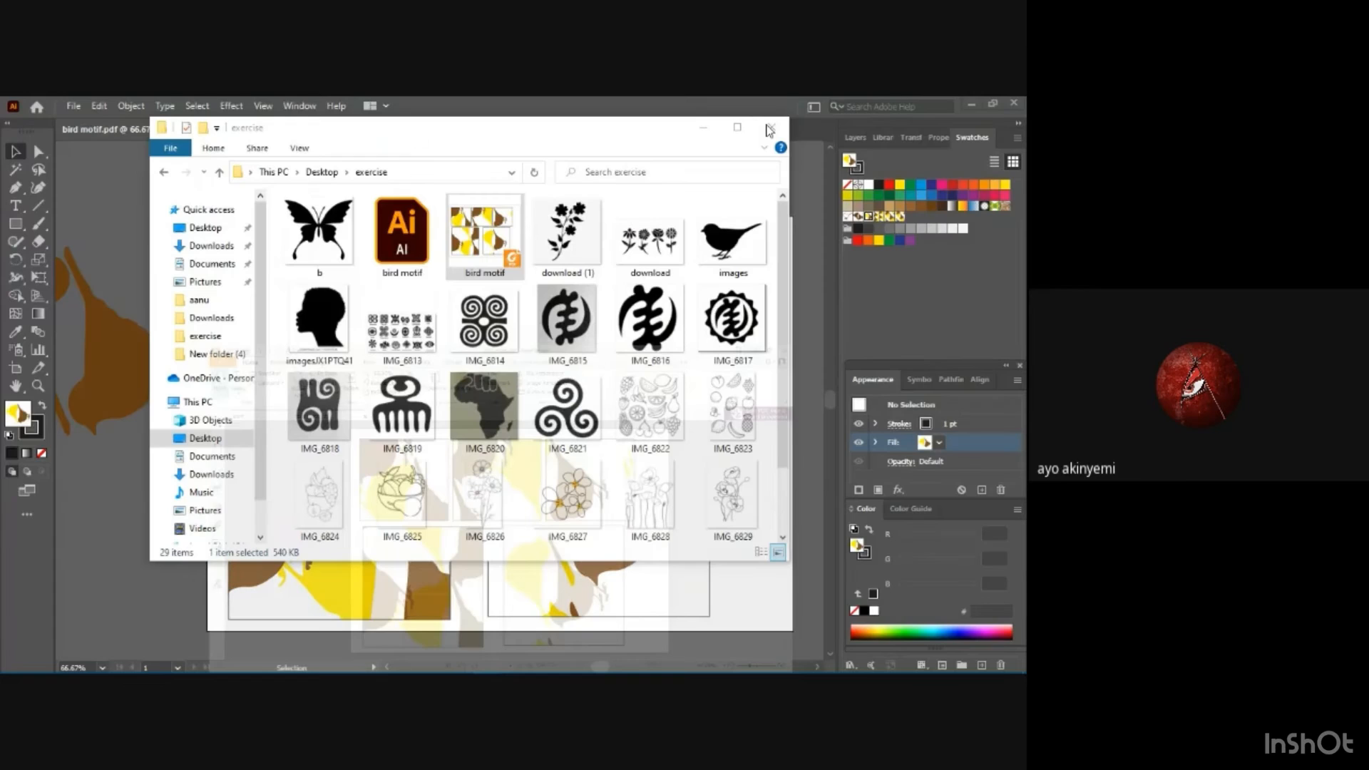
left_click(97, 560)
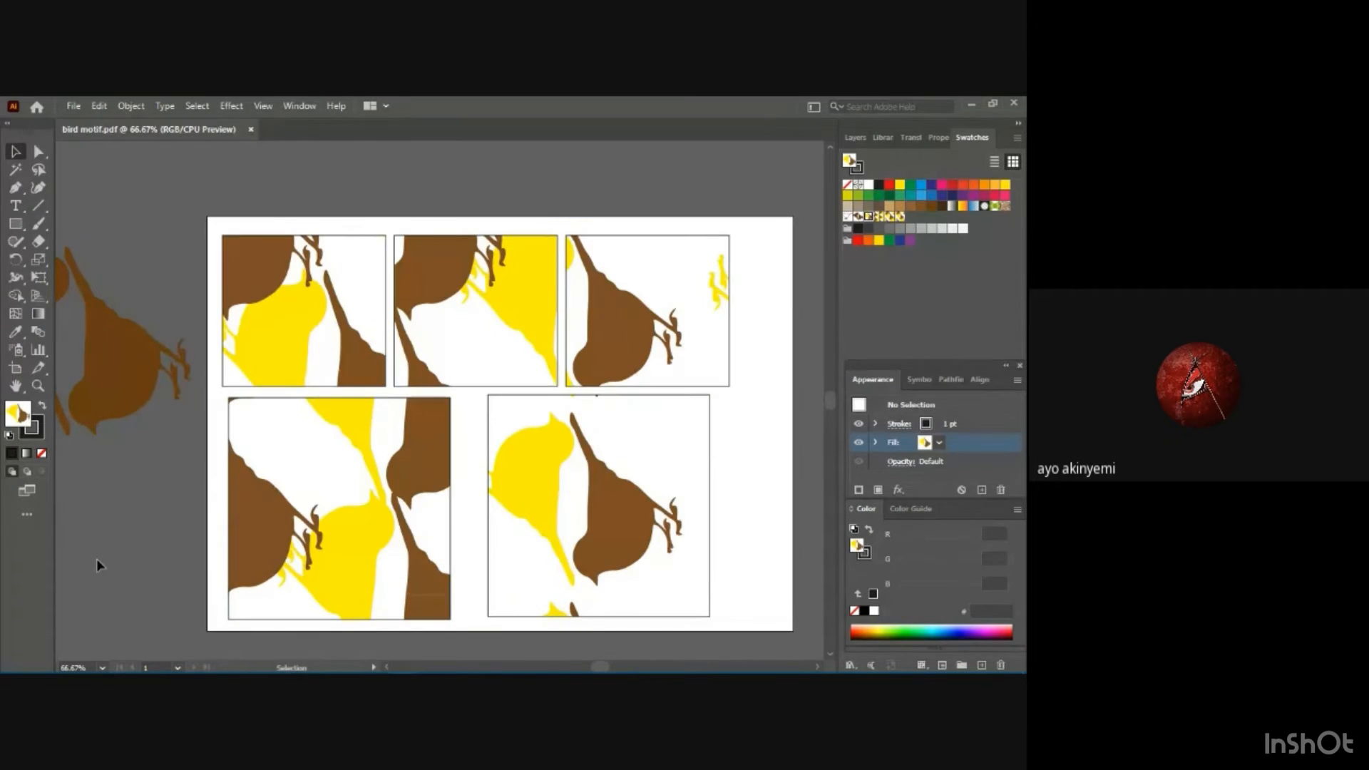
Close the bird motif document and create a new landscape A4 document, 11.69 x 8.27 in, in RGB Color at 300 ppi.
left_click(251, 129)
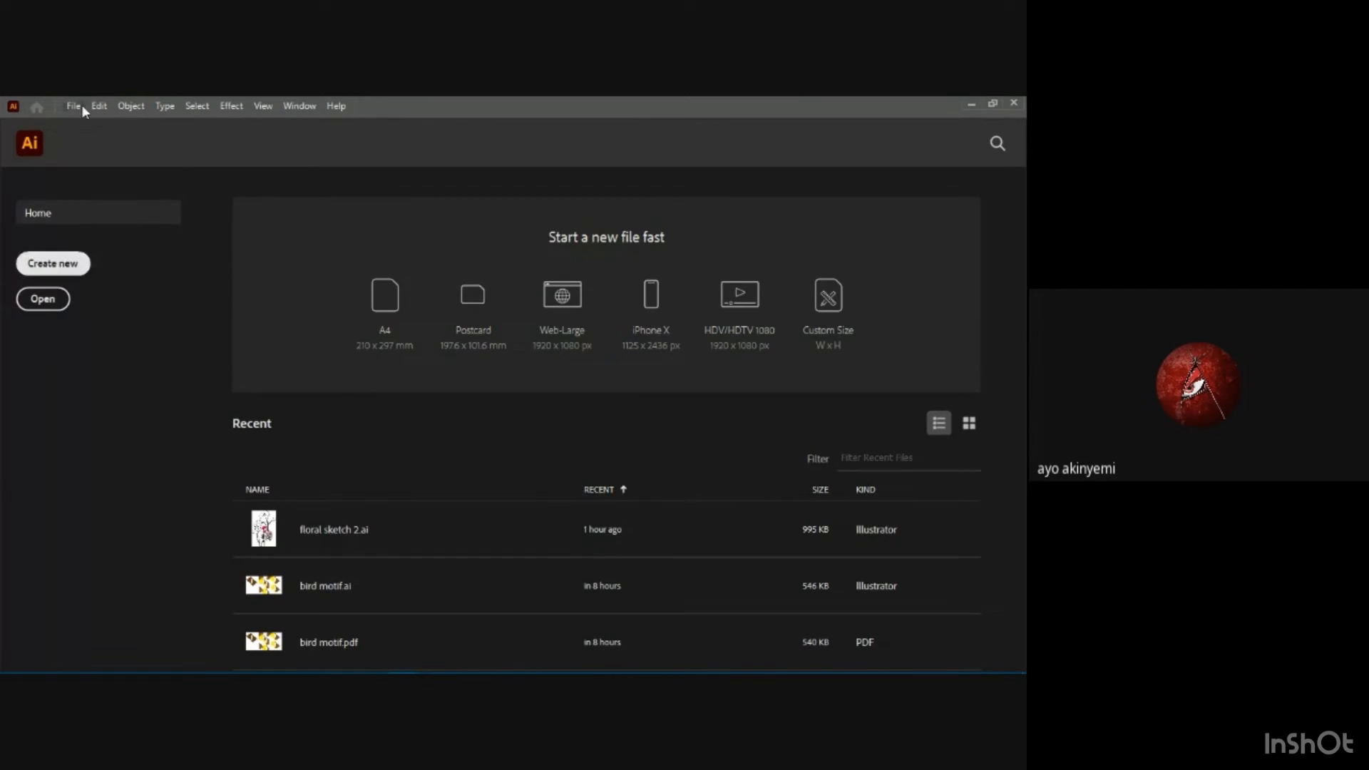
left_click(62, 270)
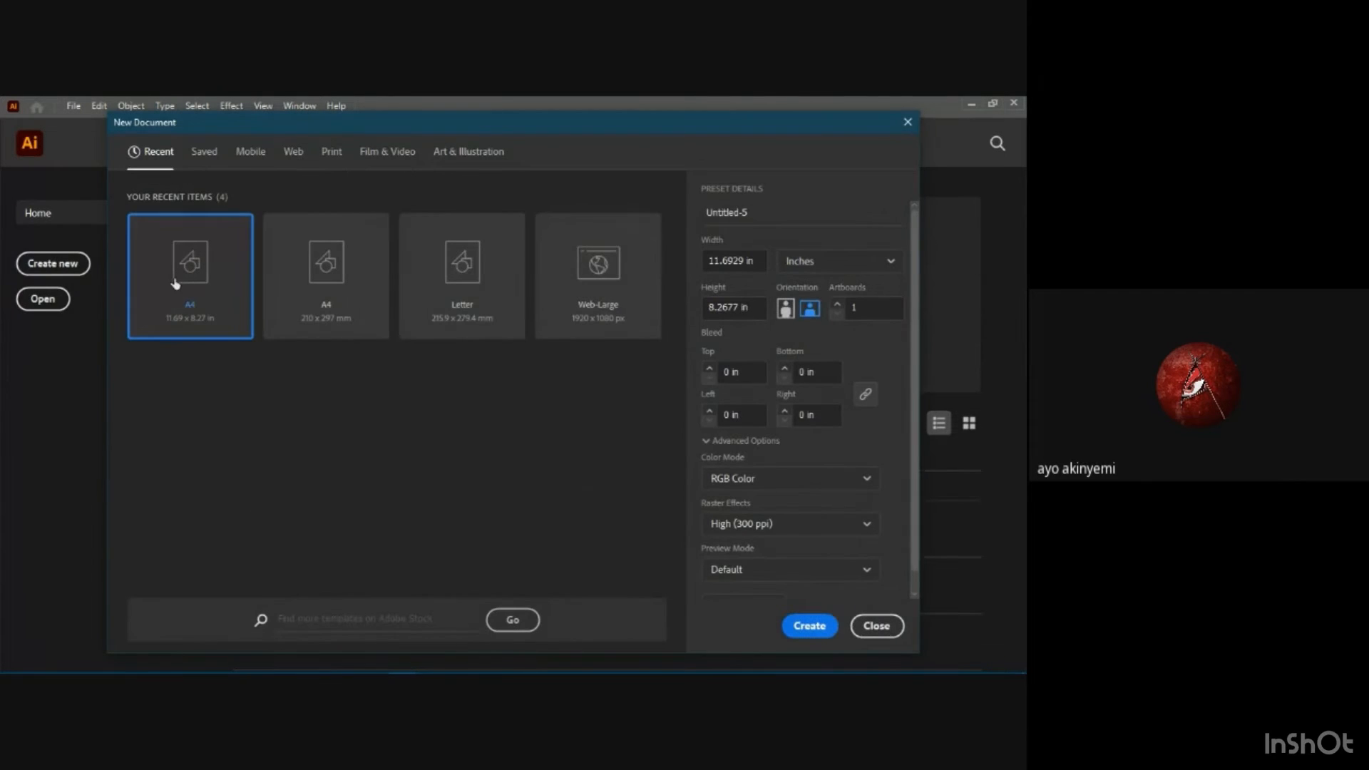
left_click(177, 284)
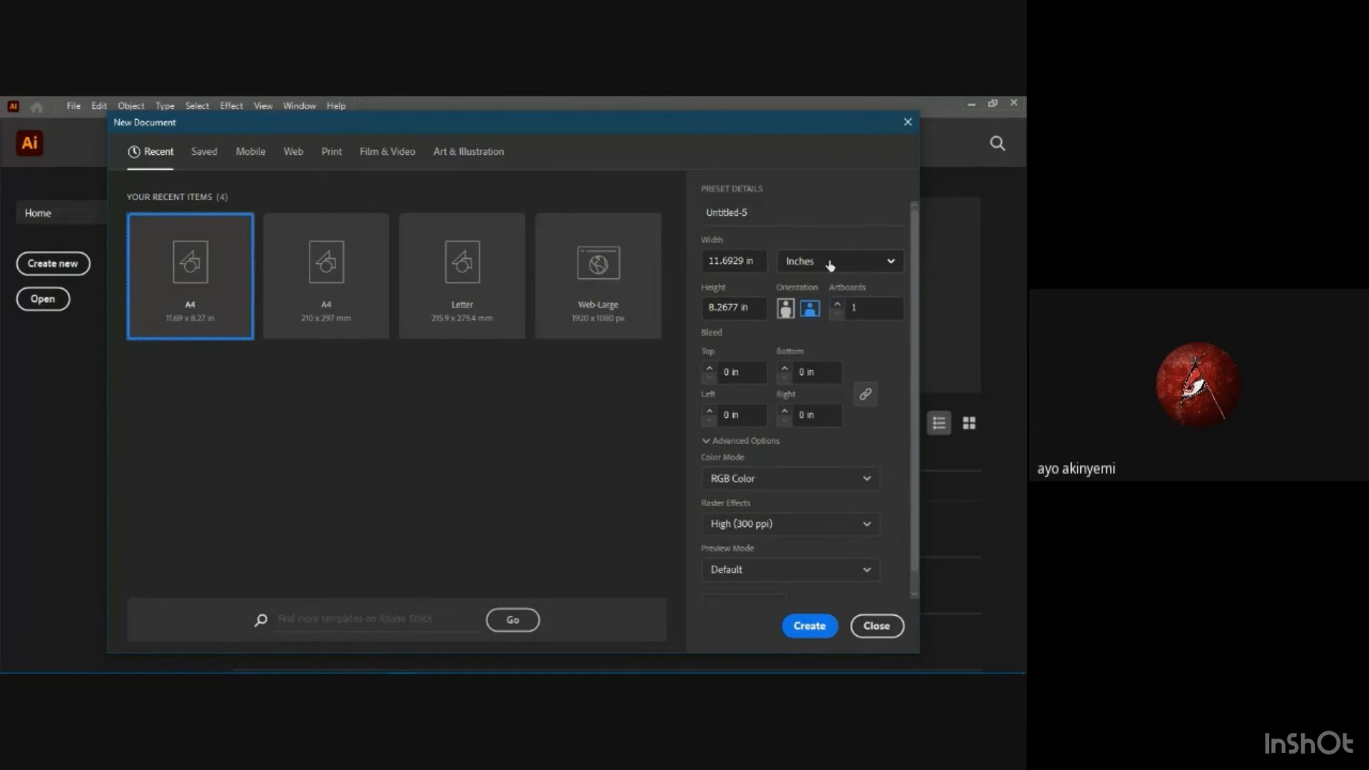
left_click(811, 626)
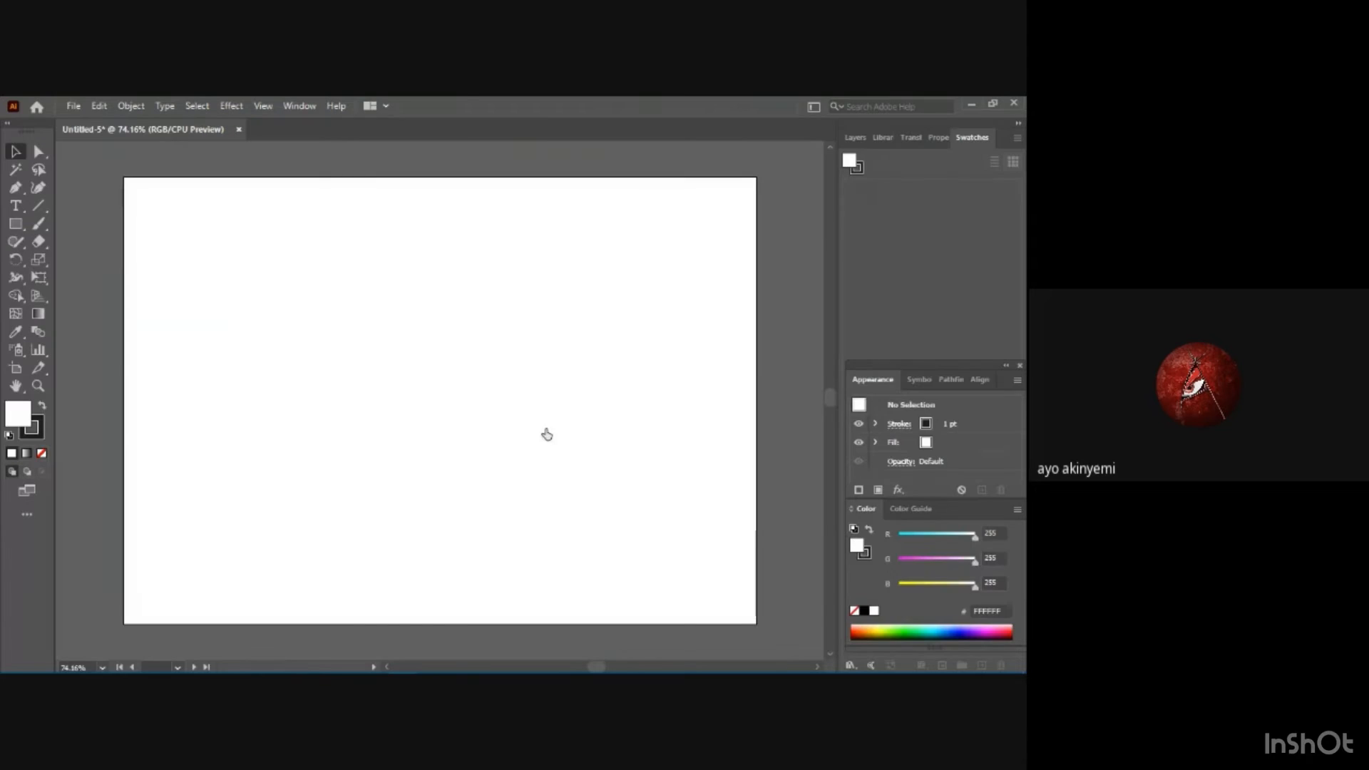
Place IMG_6818 from the exercise folder as a linked template, and display the document's layers.
left_click(72, 106)
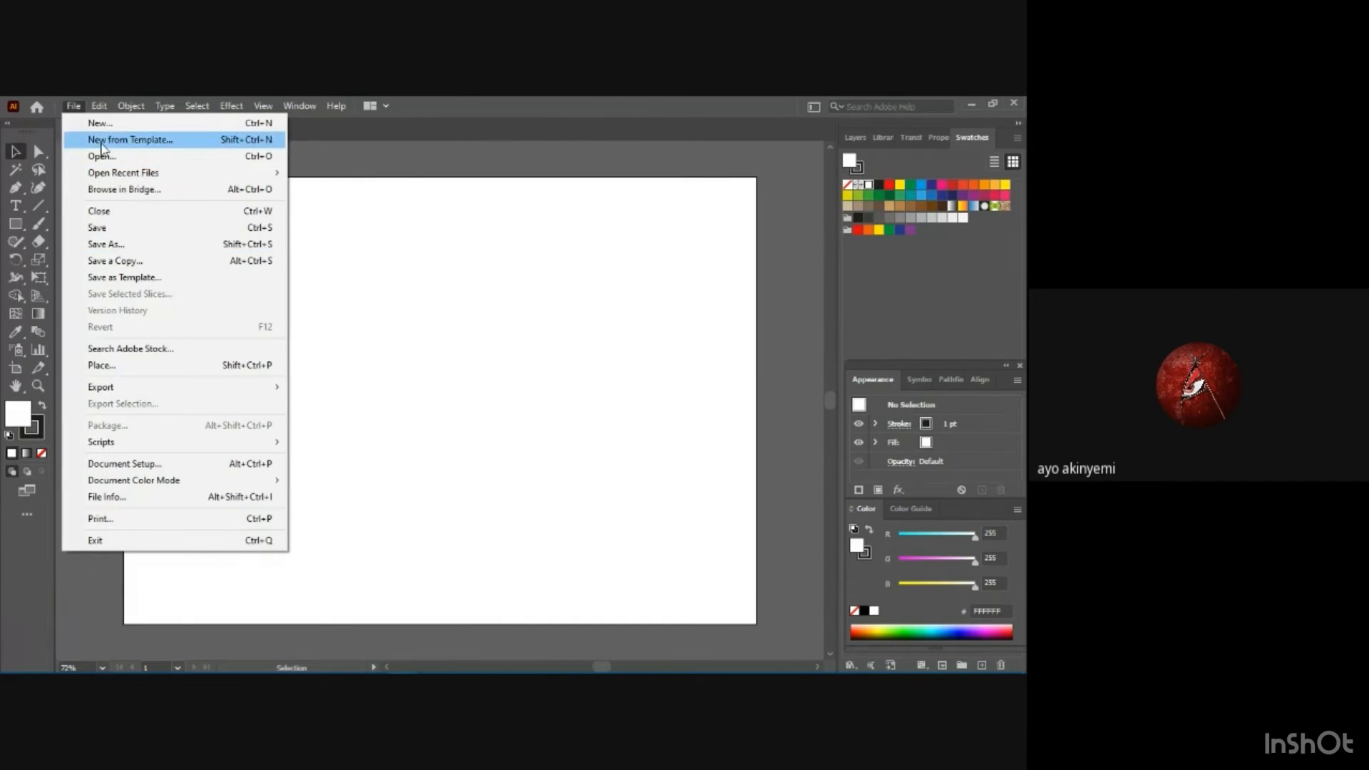
left_click(114, 366)
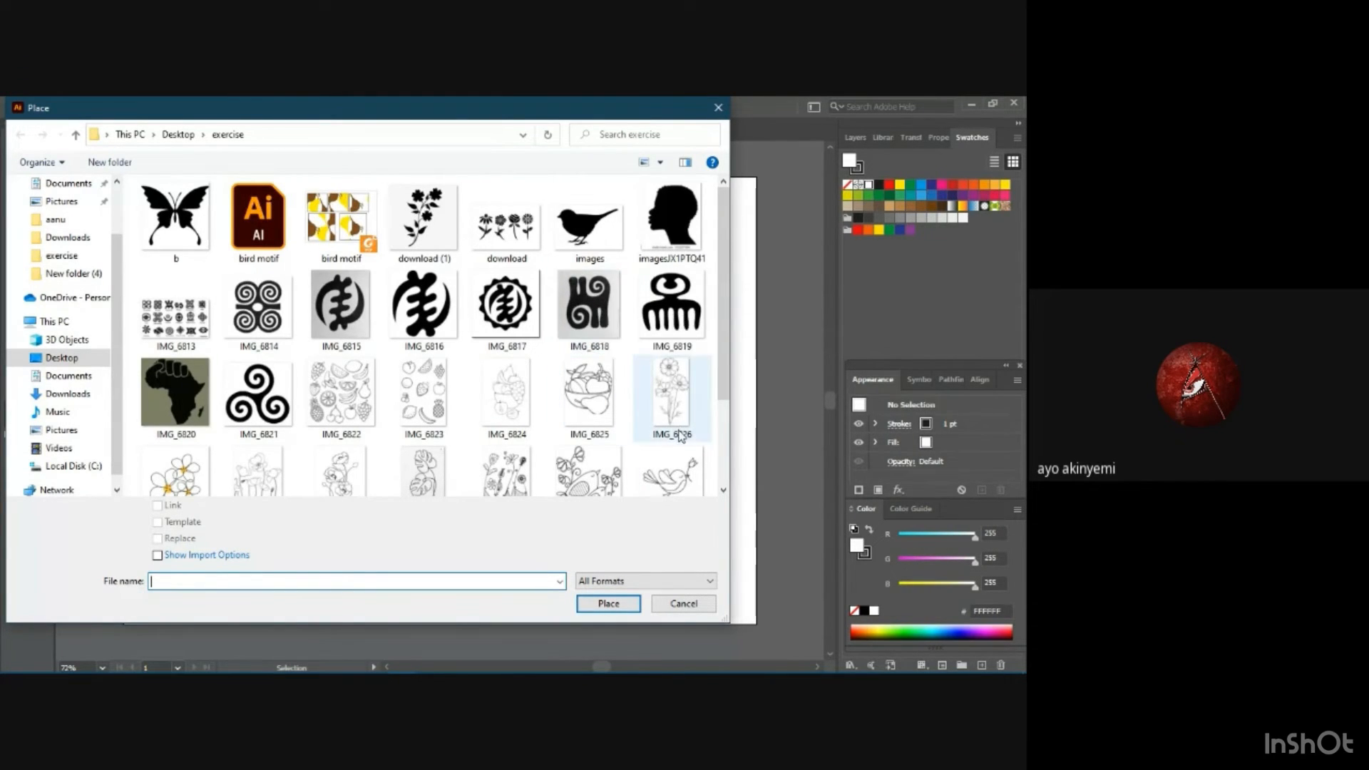
left_click(589, 311)
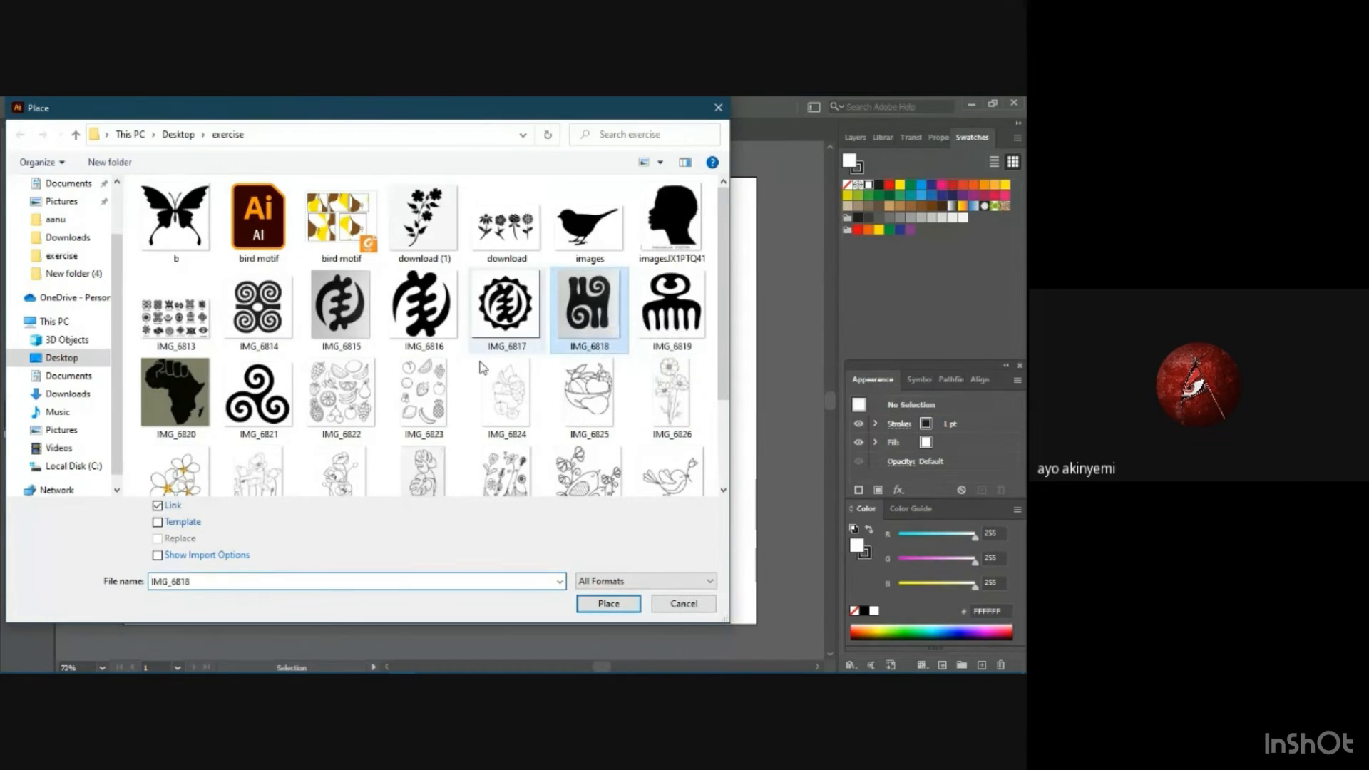
left_click(157, 524)
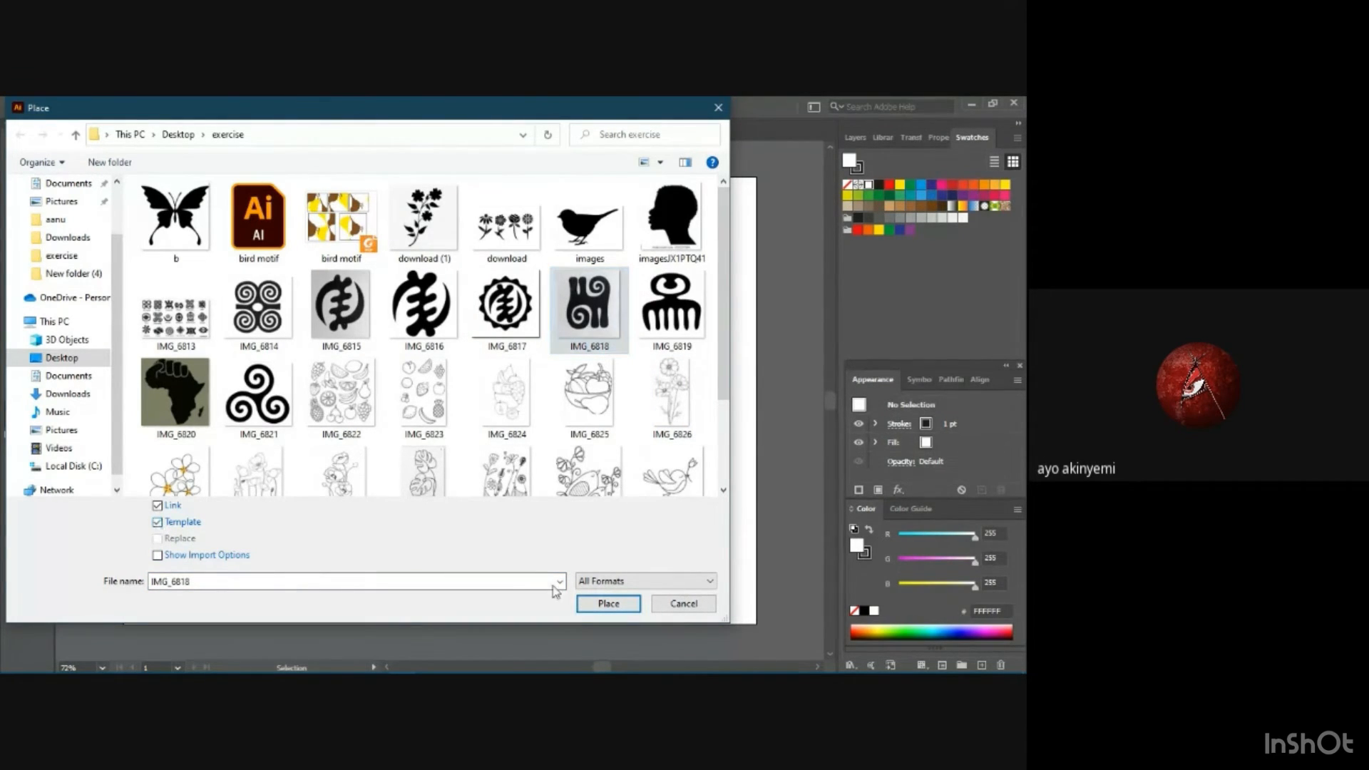
left_click(608, 604)
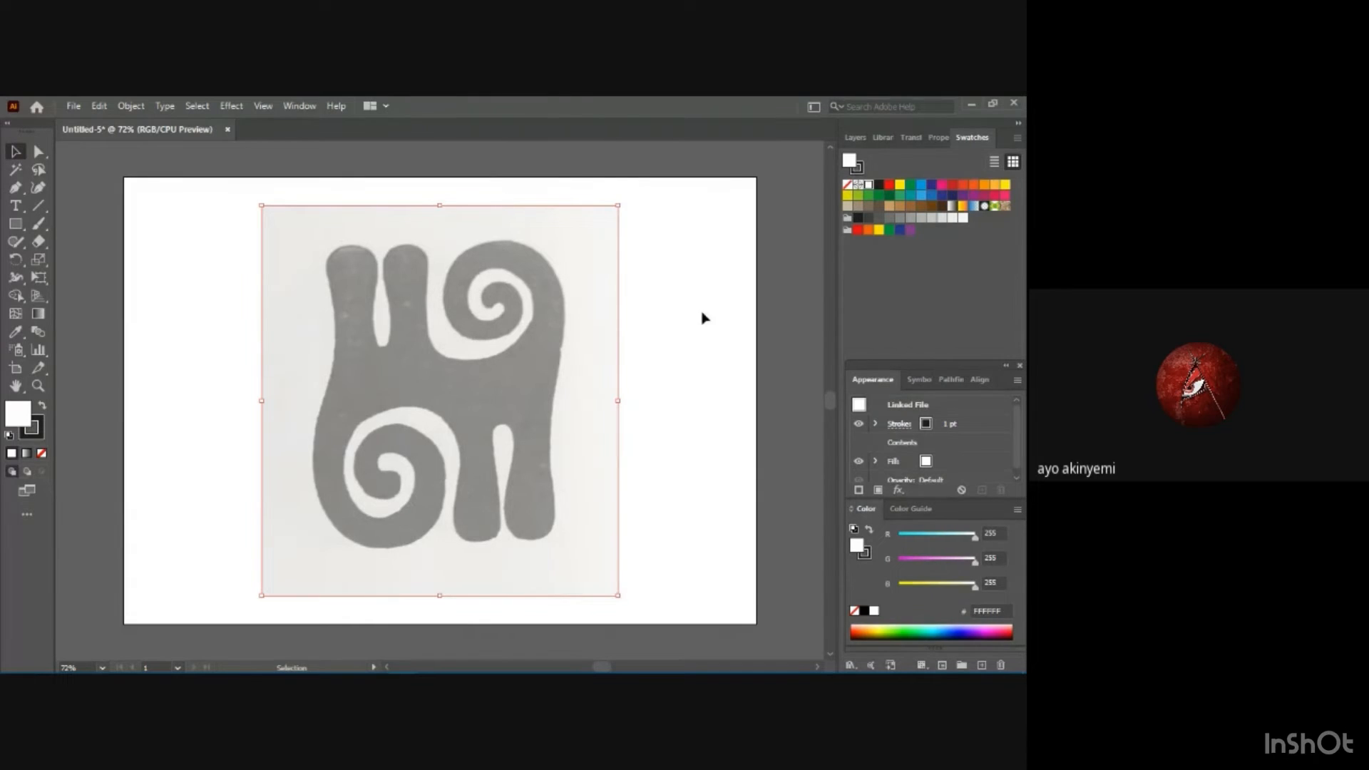
left_click(855, 137)
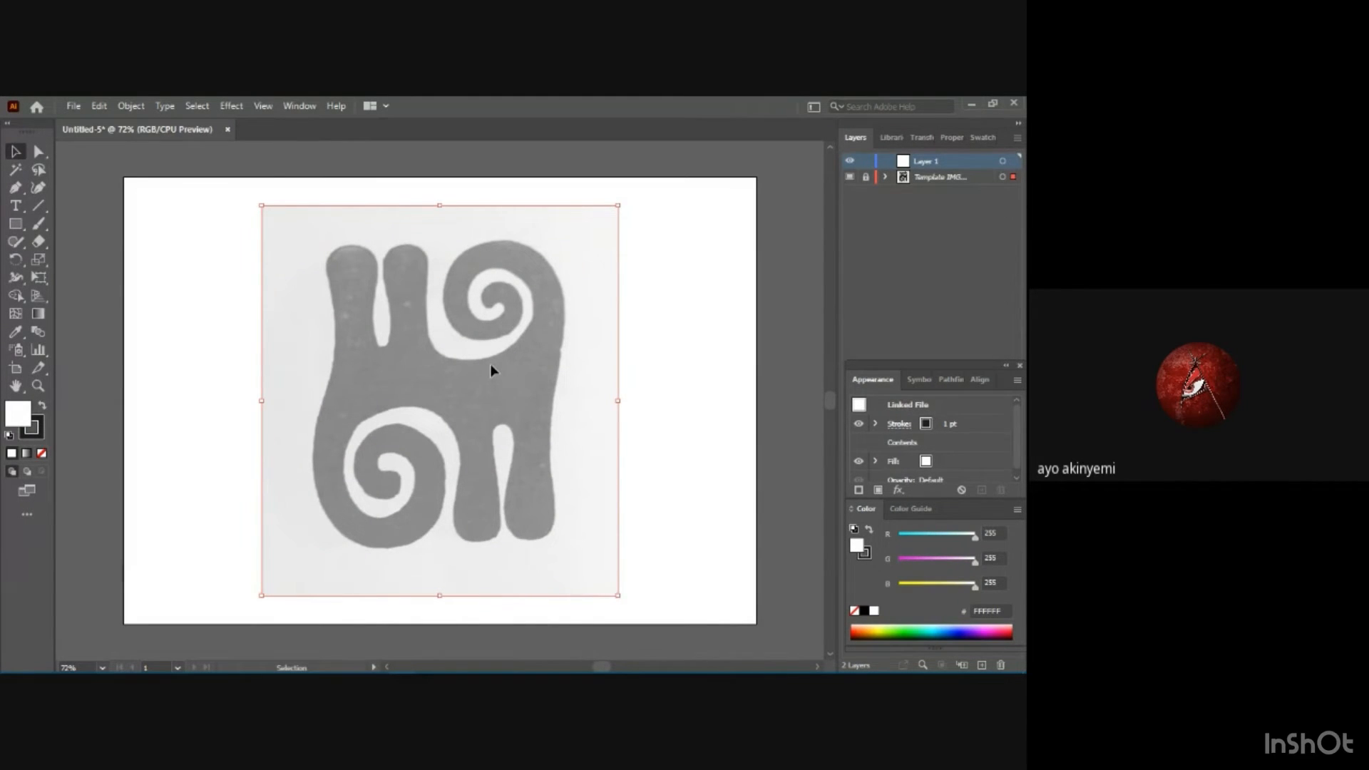
Switch to File Explorer to look over the motif images in the exercise folder, and return to Illustrator.
mouse_move(348, 667)
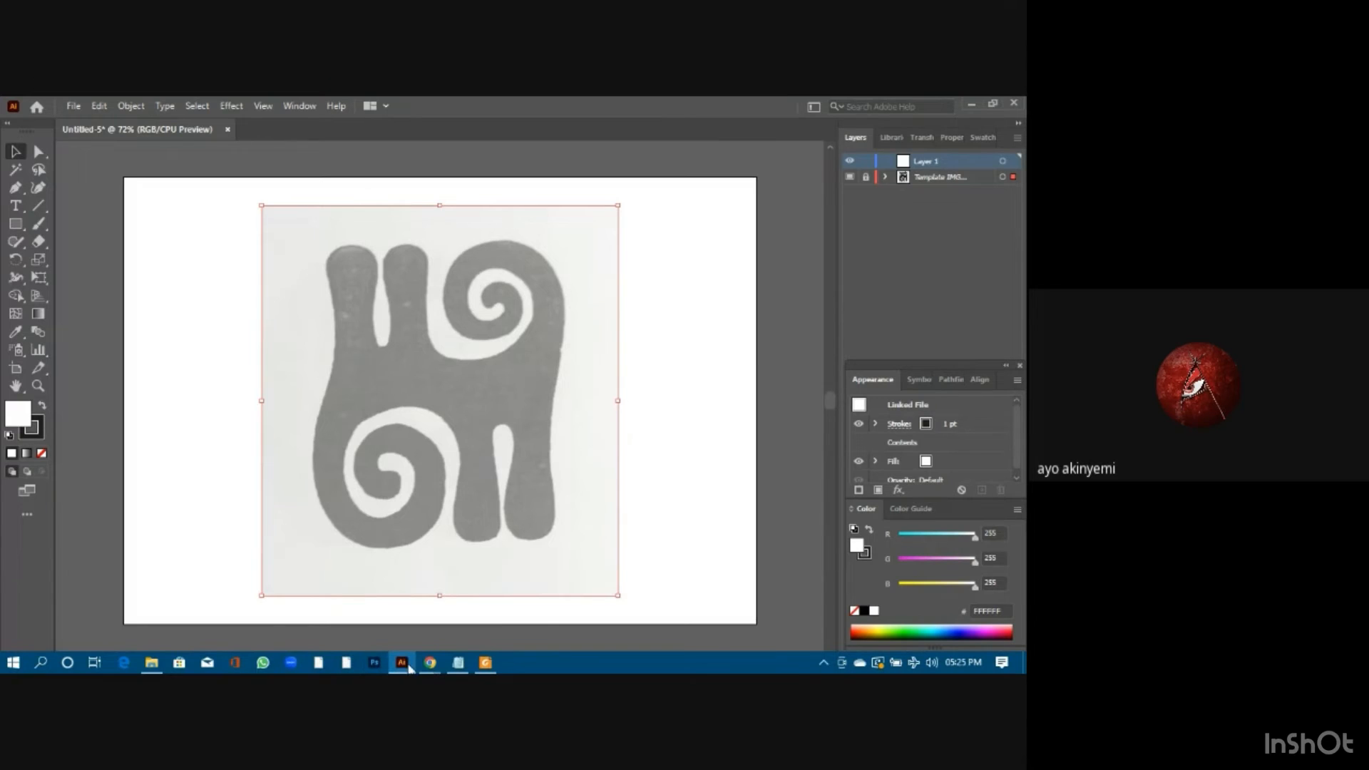
mouse_move(151, 662)
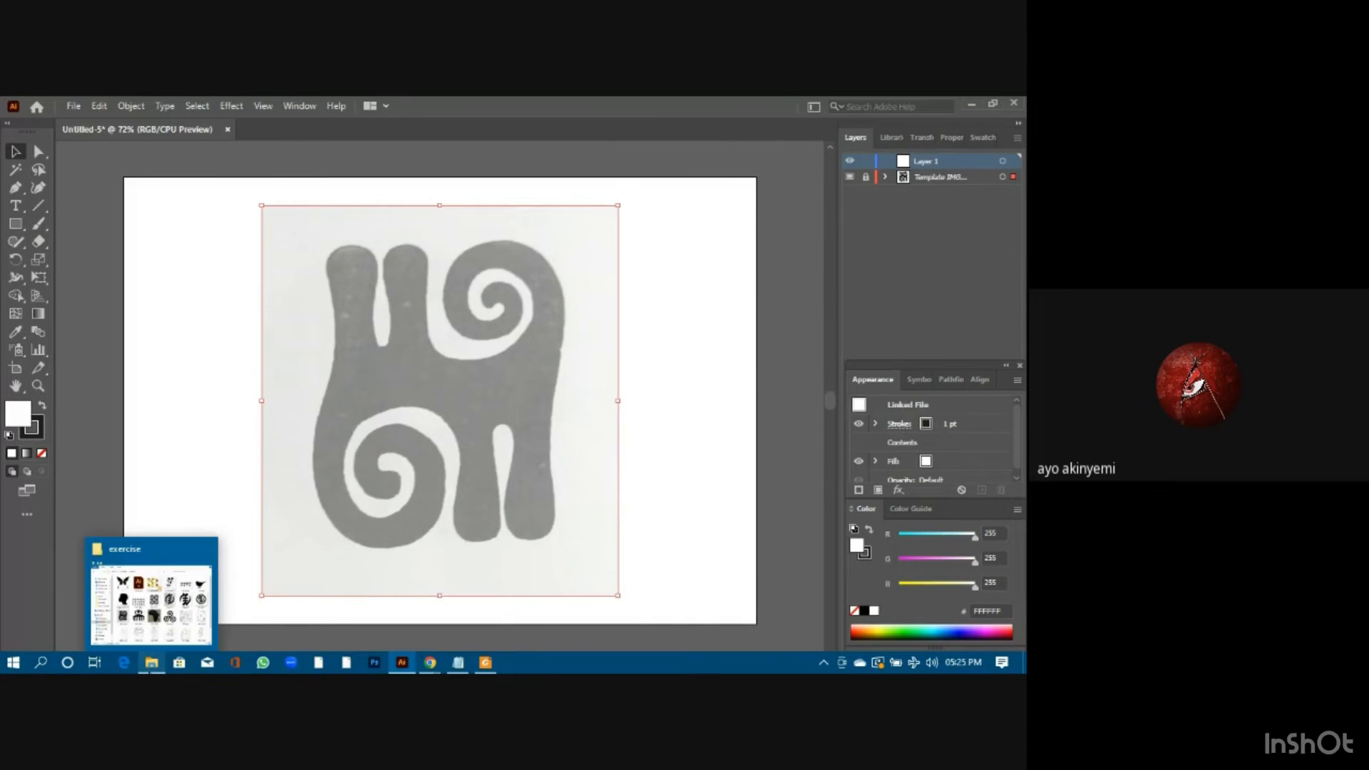
left_click(161, 597)
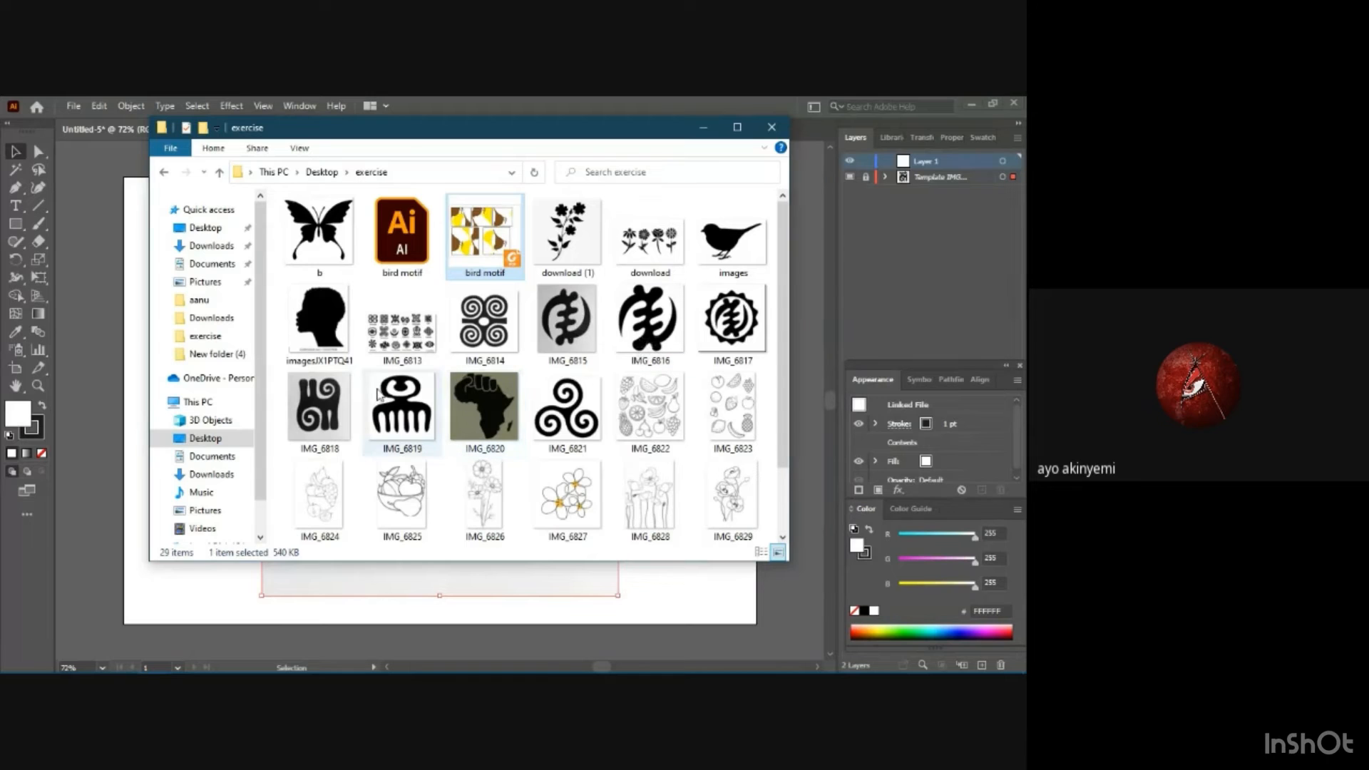
left_click(704, 128)
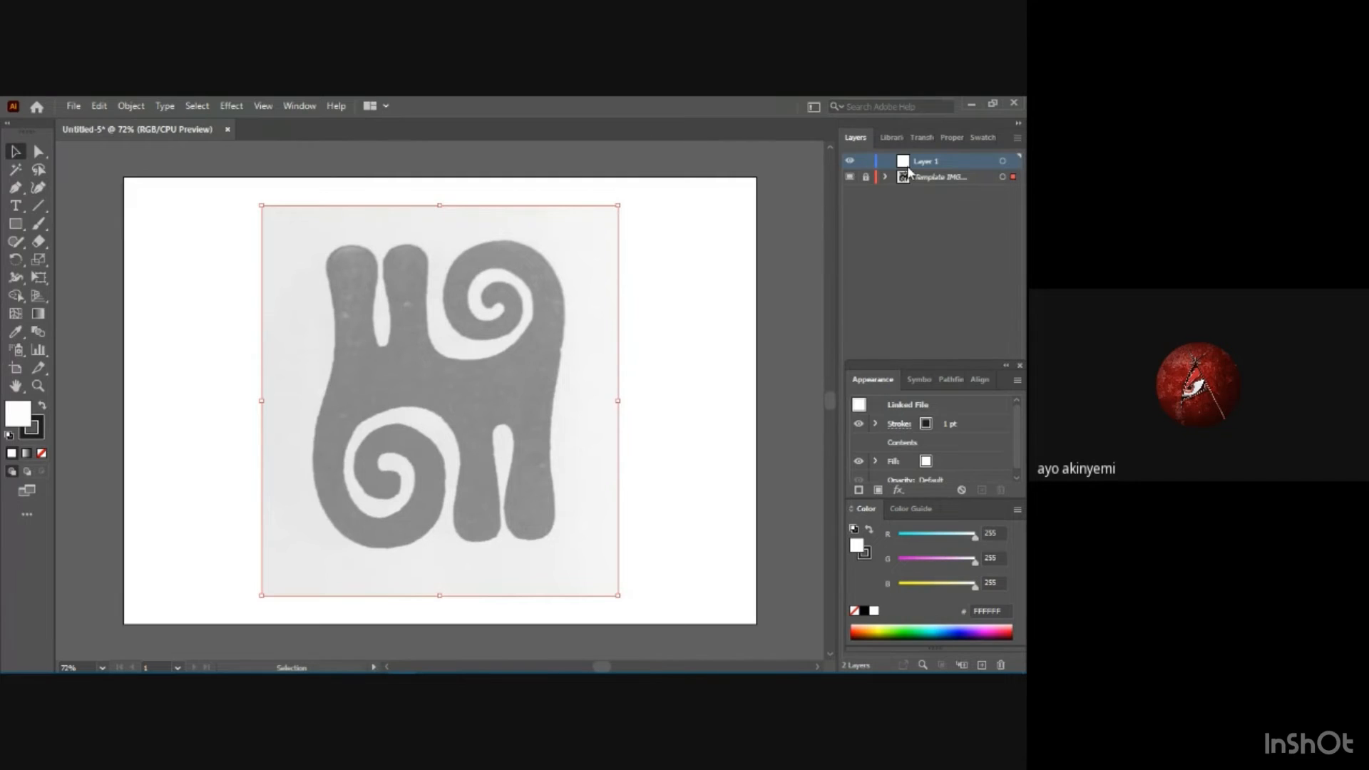
Start tracing the spiral motif template with the Curvature tool.
left_click(39, 188)
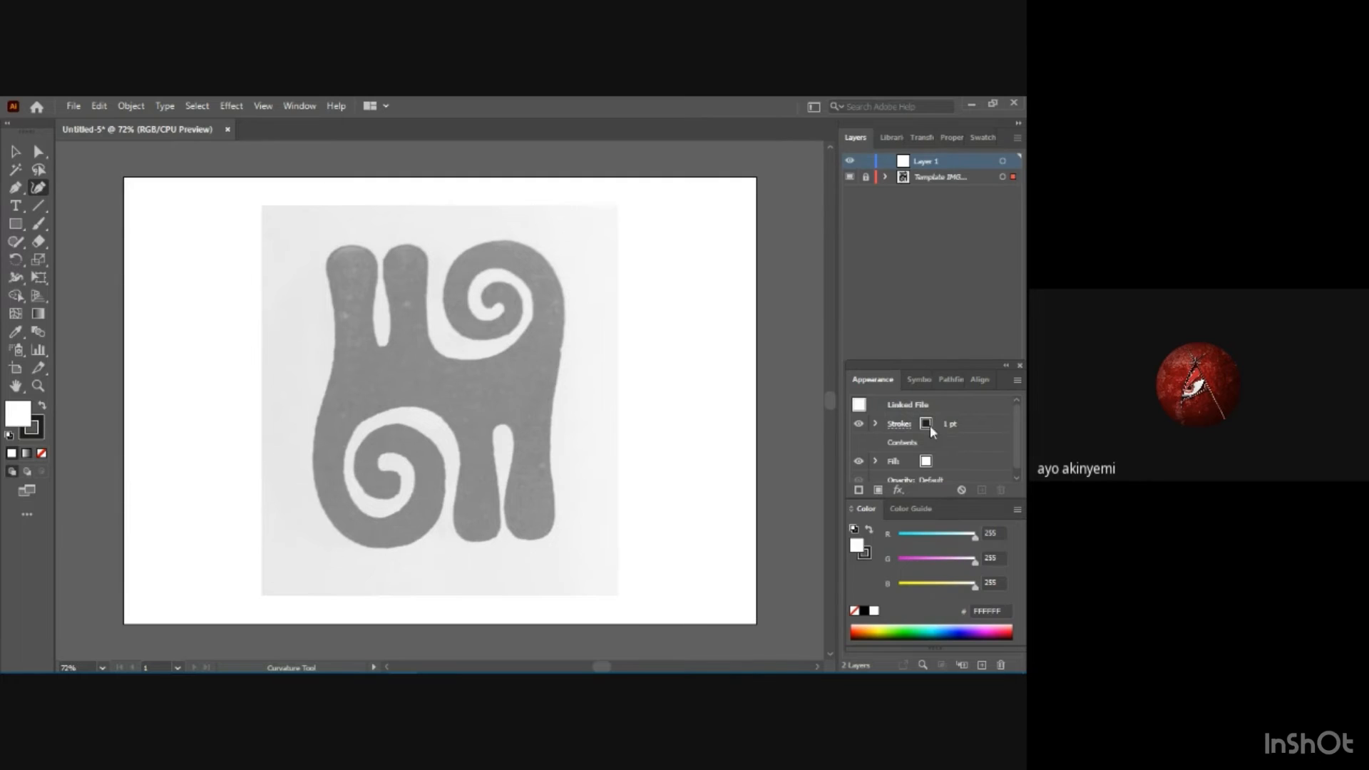
Set the Curvature path's appearance to a 3 pt stroke with no fill.
left_click(904, 425)
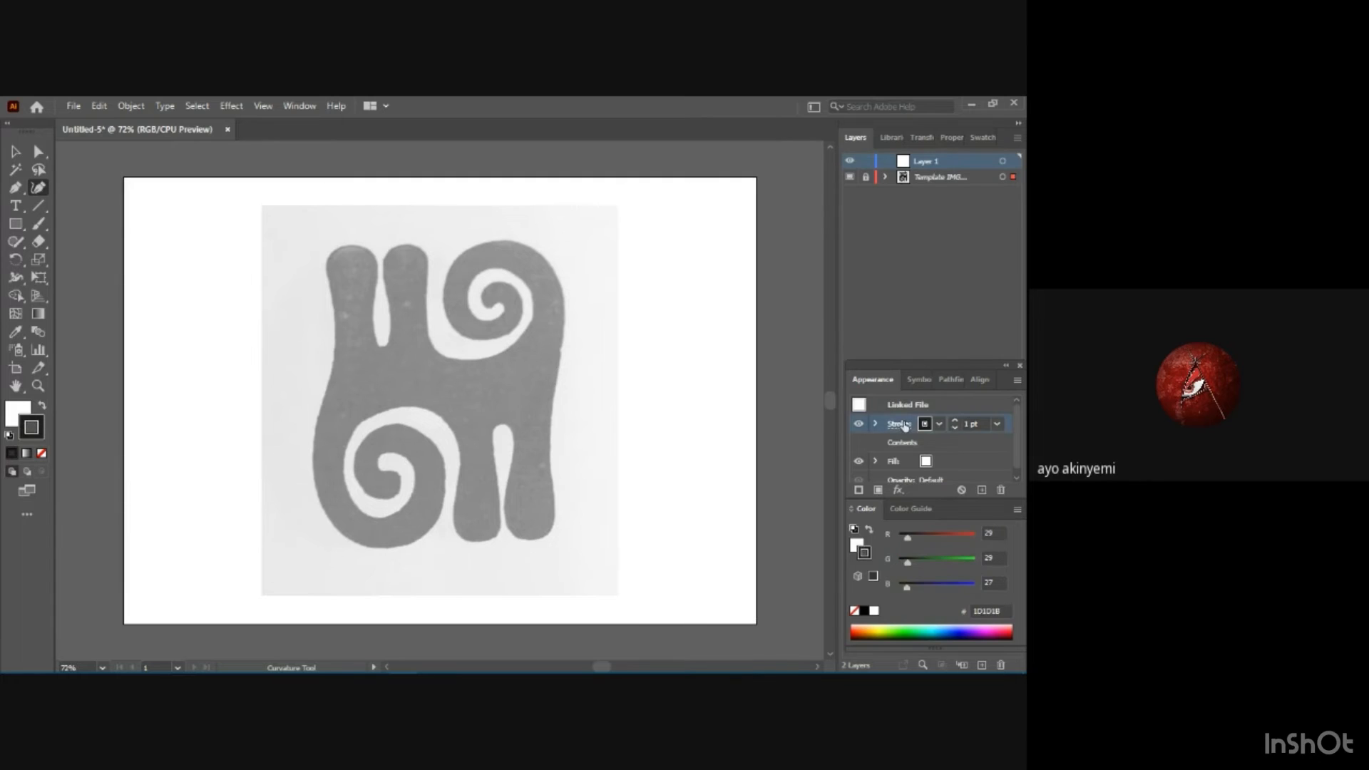
left_click(970, 424)
left_click(998, 424)
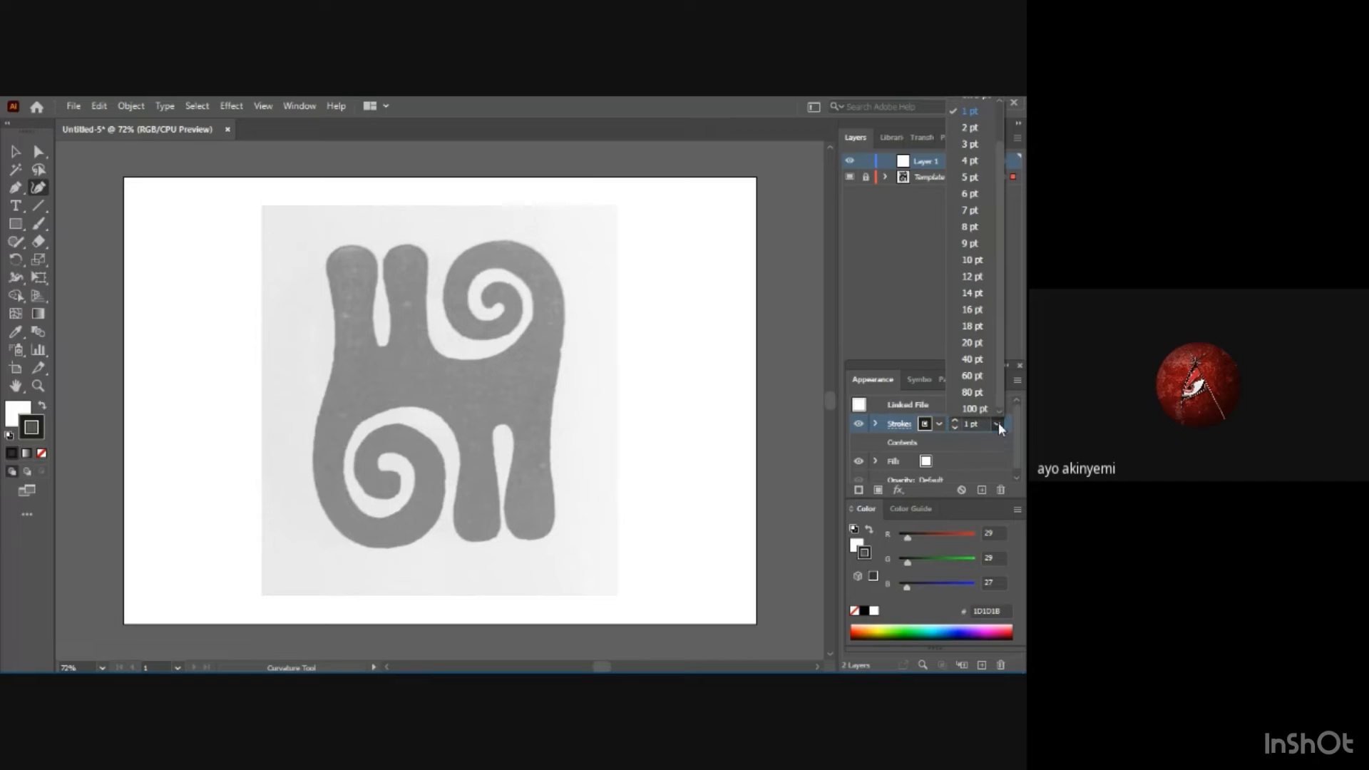
left_click(970, 144)
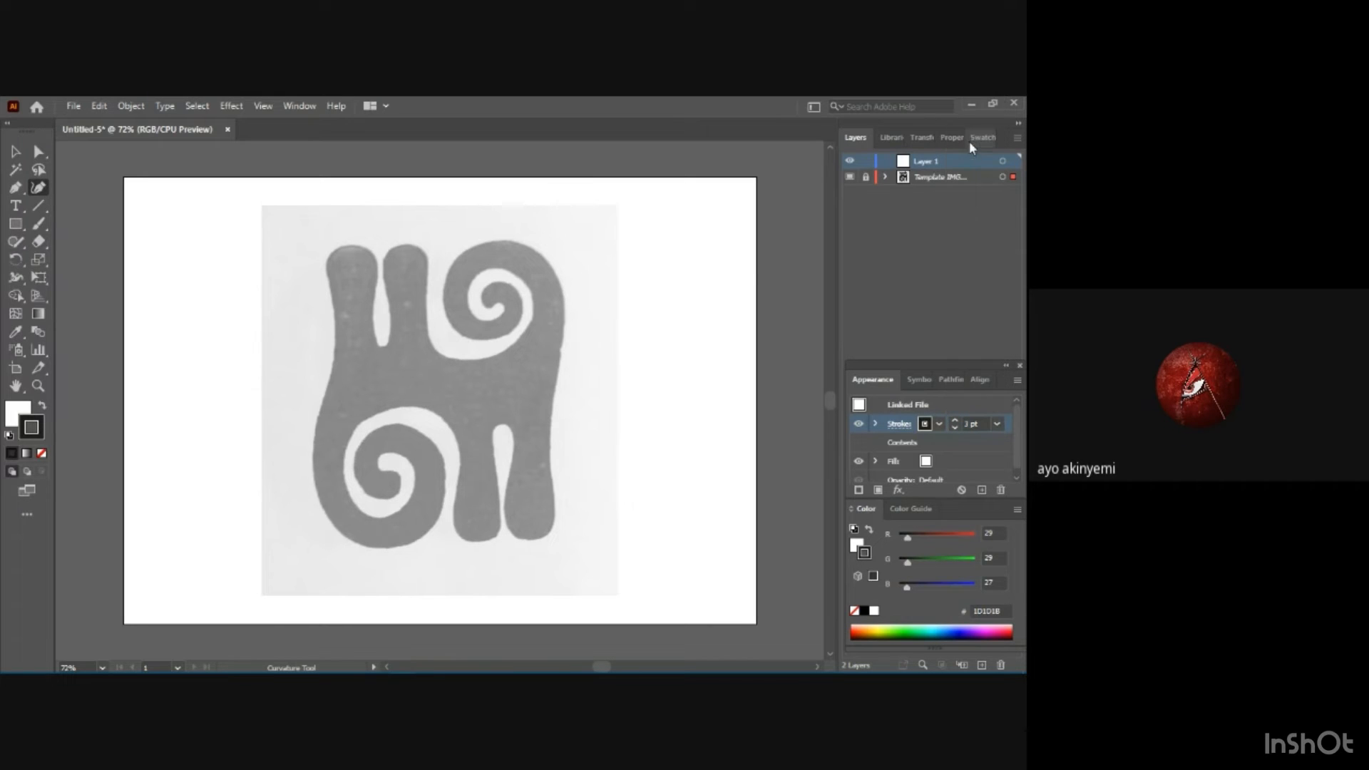
left_click(926, 461)
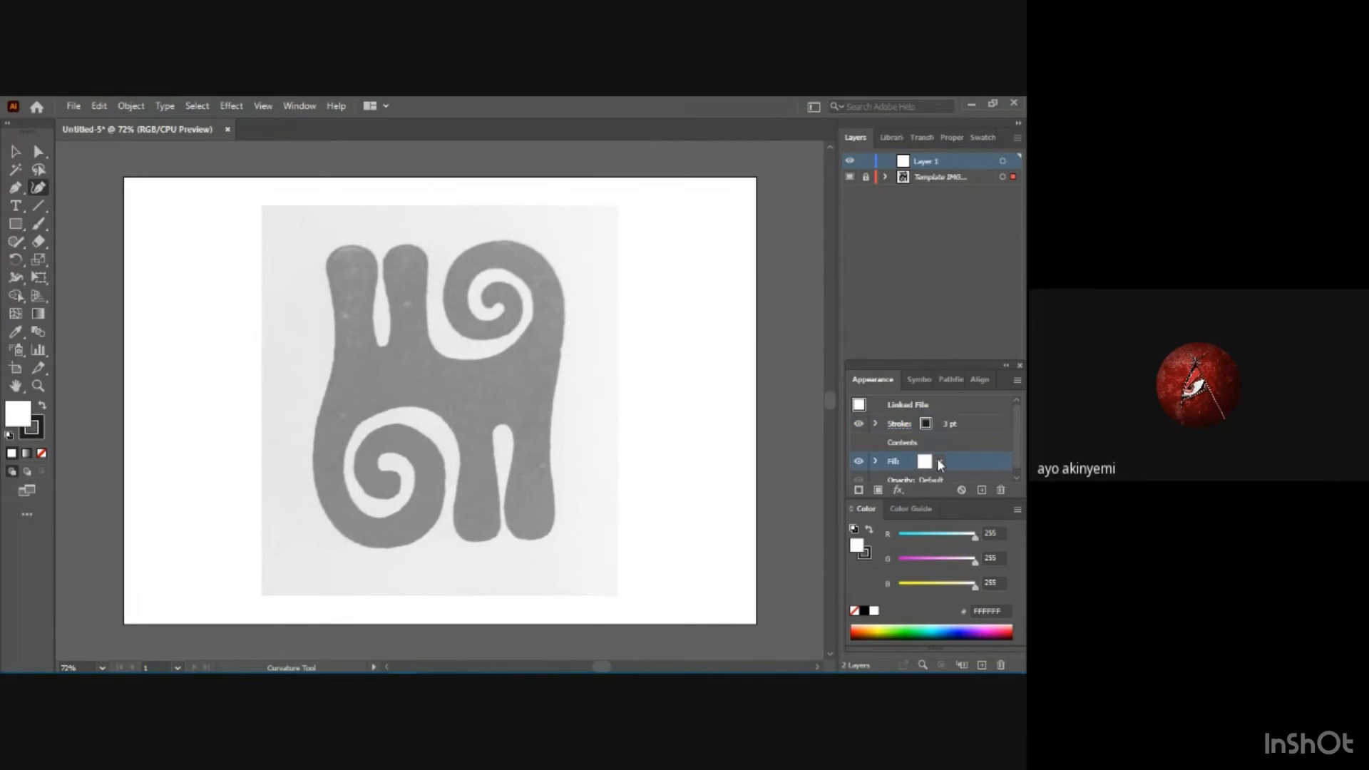
left_click(926, 462)
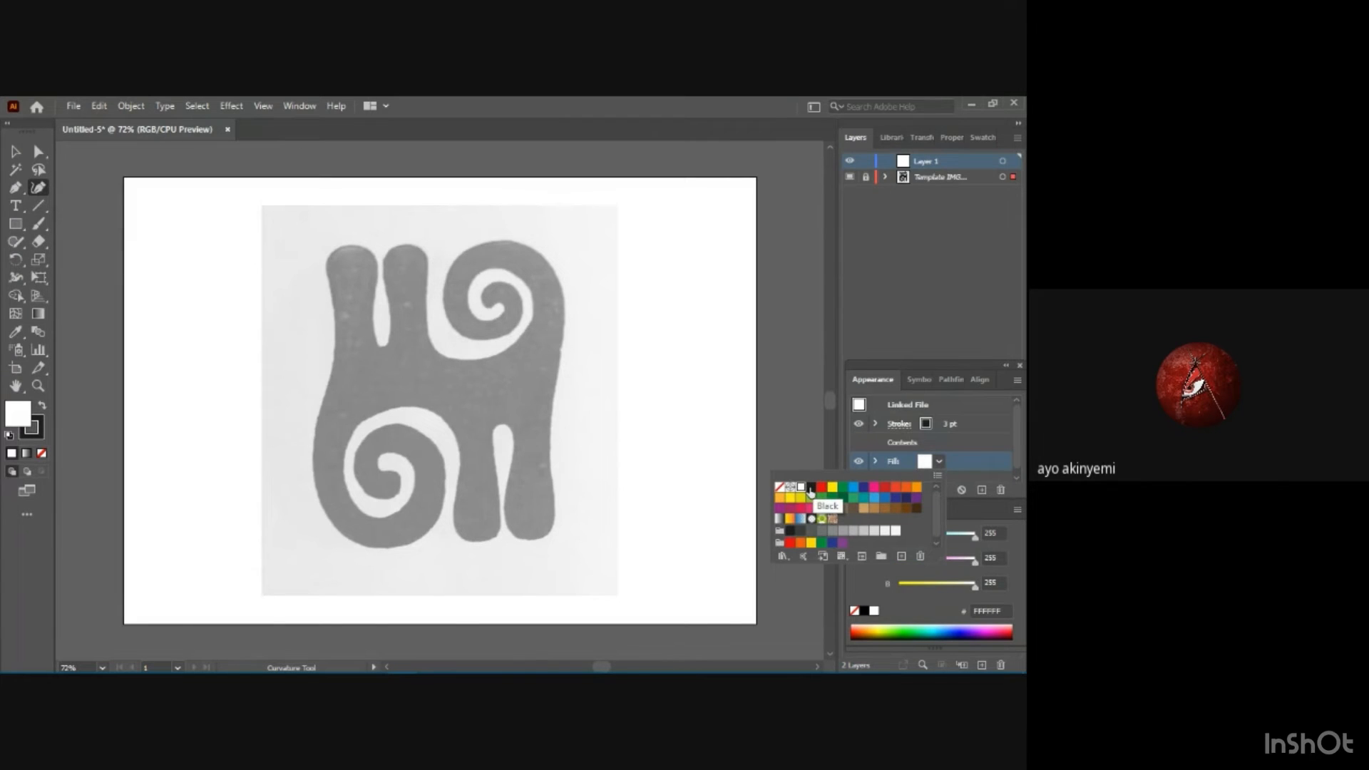
left_click(780, 488)
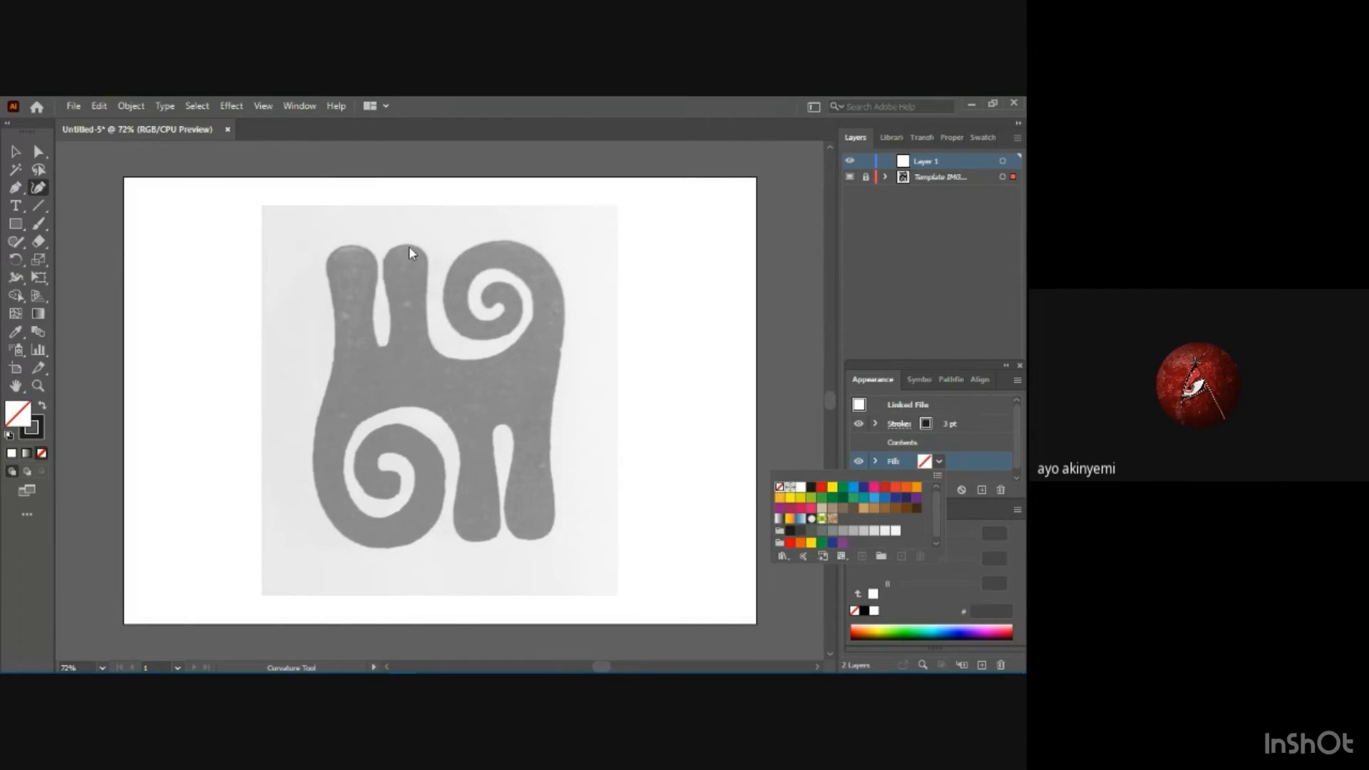
left_click(448, 287)
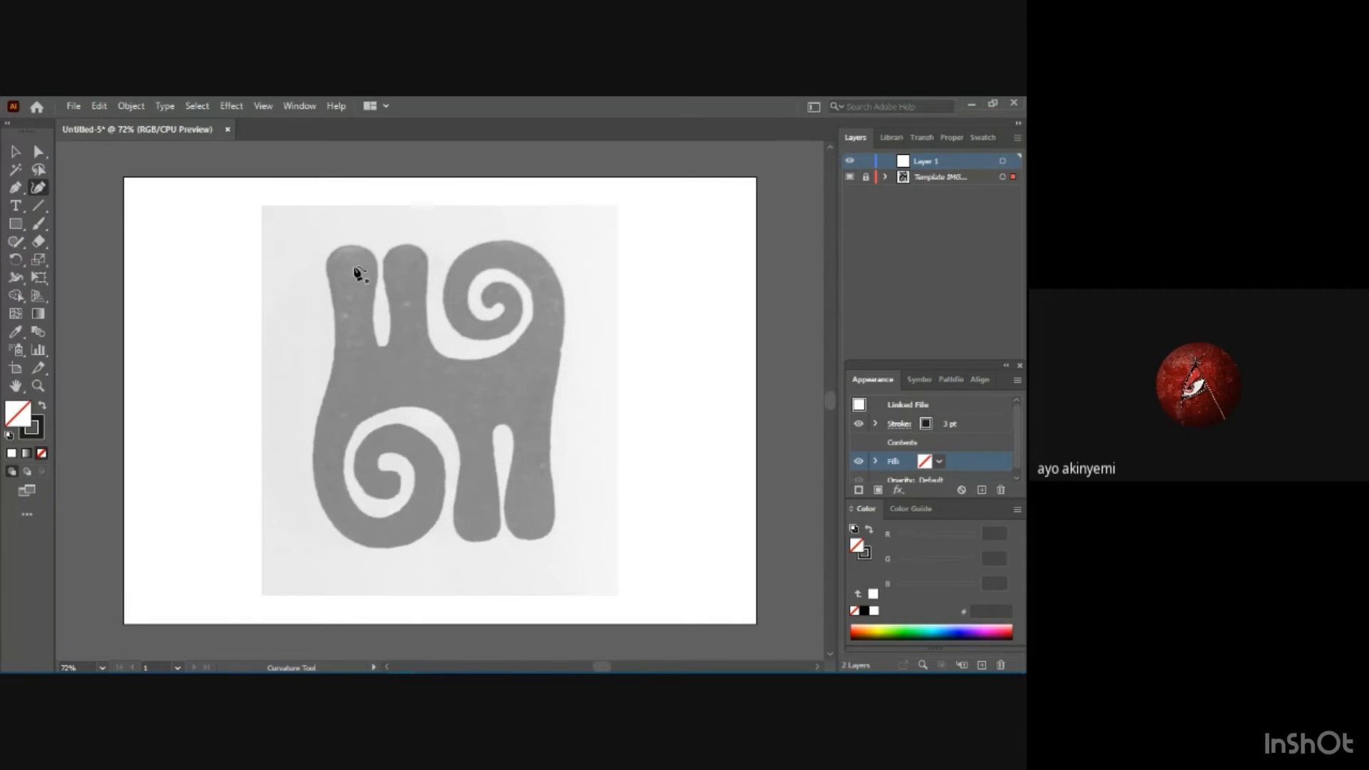
Trace the motif's left edge with the Curvature tool, from the upper-left leg down to the side of the lower spiral.
mouse_move(507, 671)
left_click(326, 268)
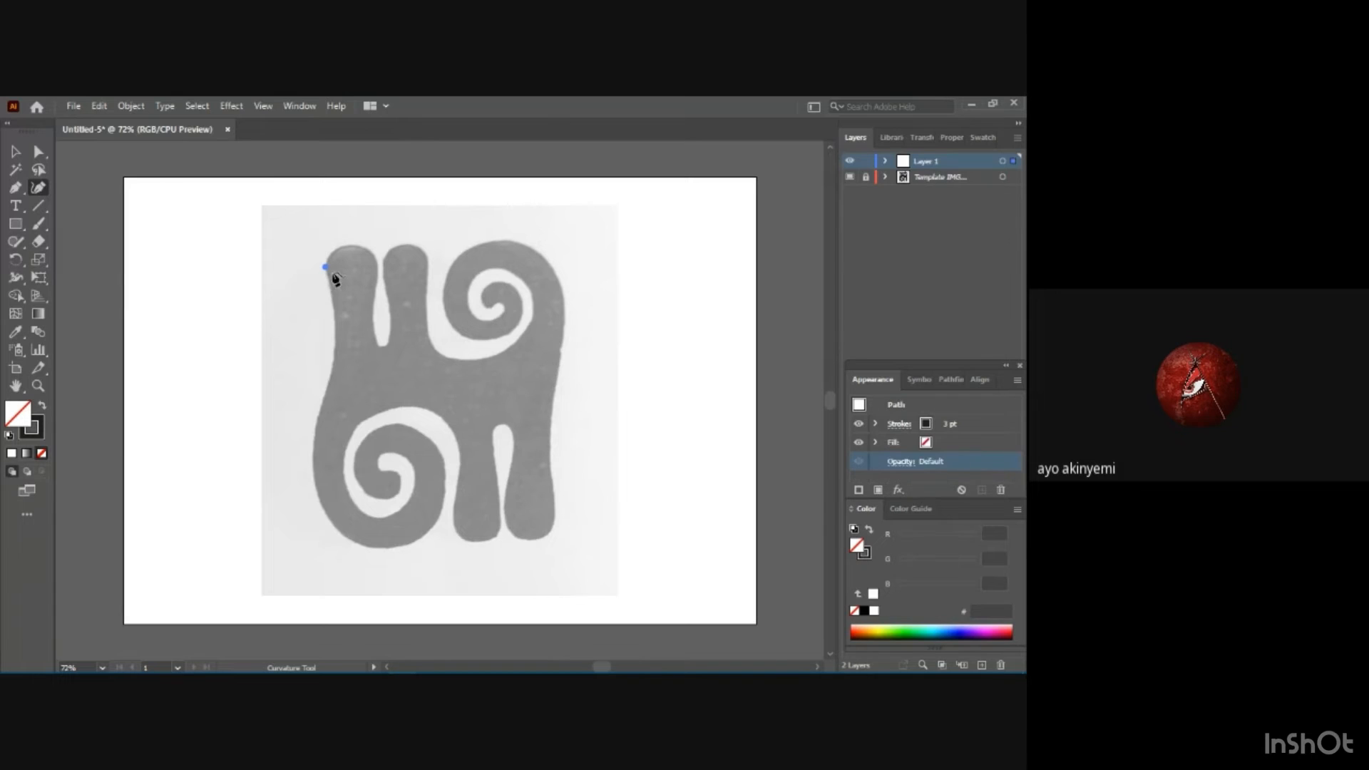
left_click(327, 384)
key("ctrl+z")
left_click(326, 387)
left_click(325, 306)
left_click(325, 328)
left_click_drag(337, 335, 340, 331)
left_click_drag(329, 307, 334, 307)
left_click(314, 481)
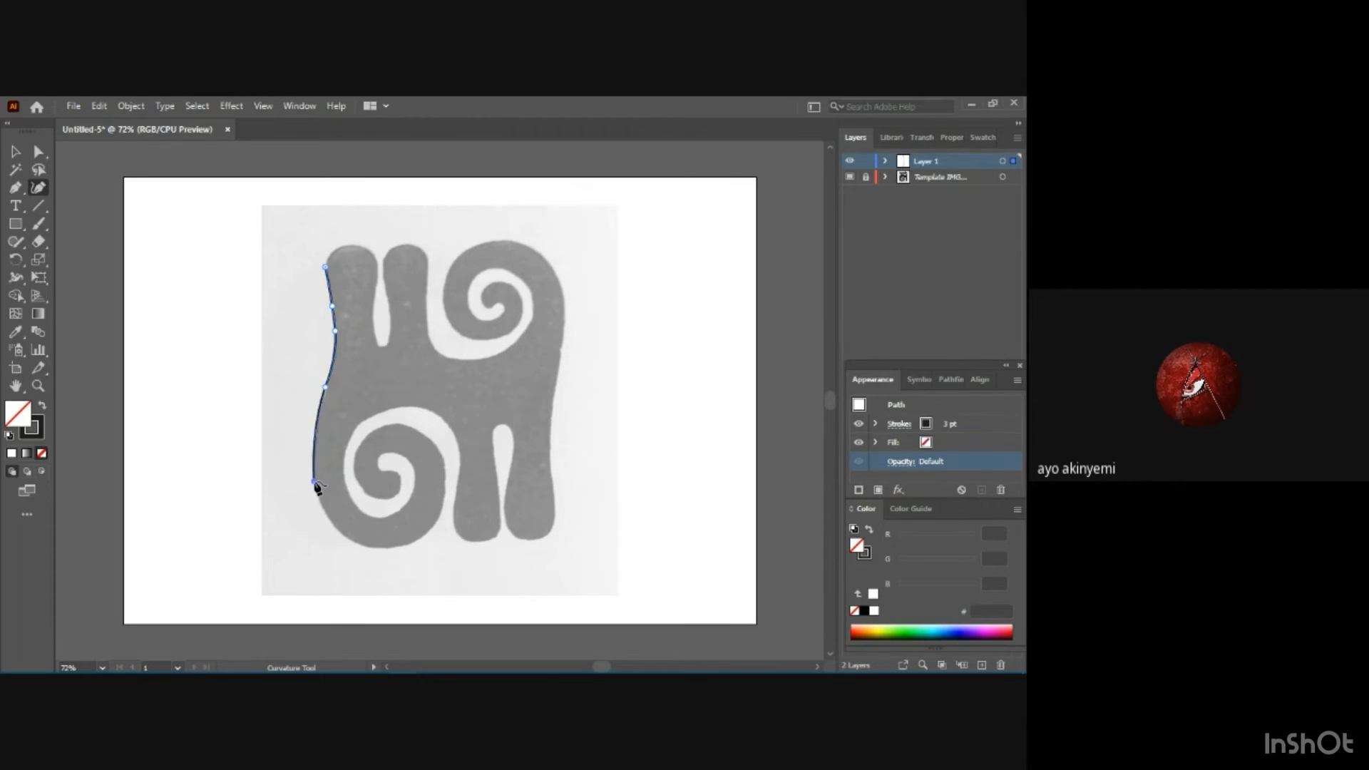
Continue the path around the underside and right side of the lower spiral, up over its inner band.
left_click(356, 543)
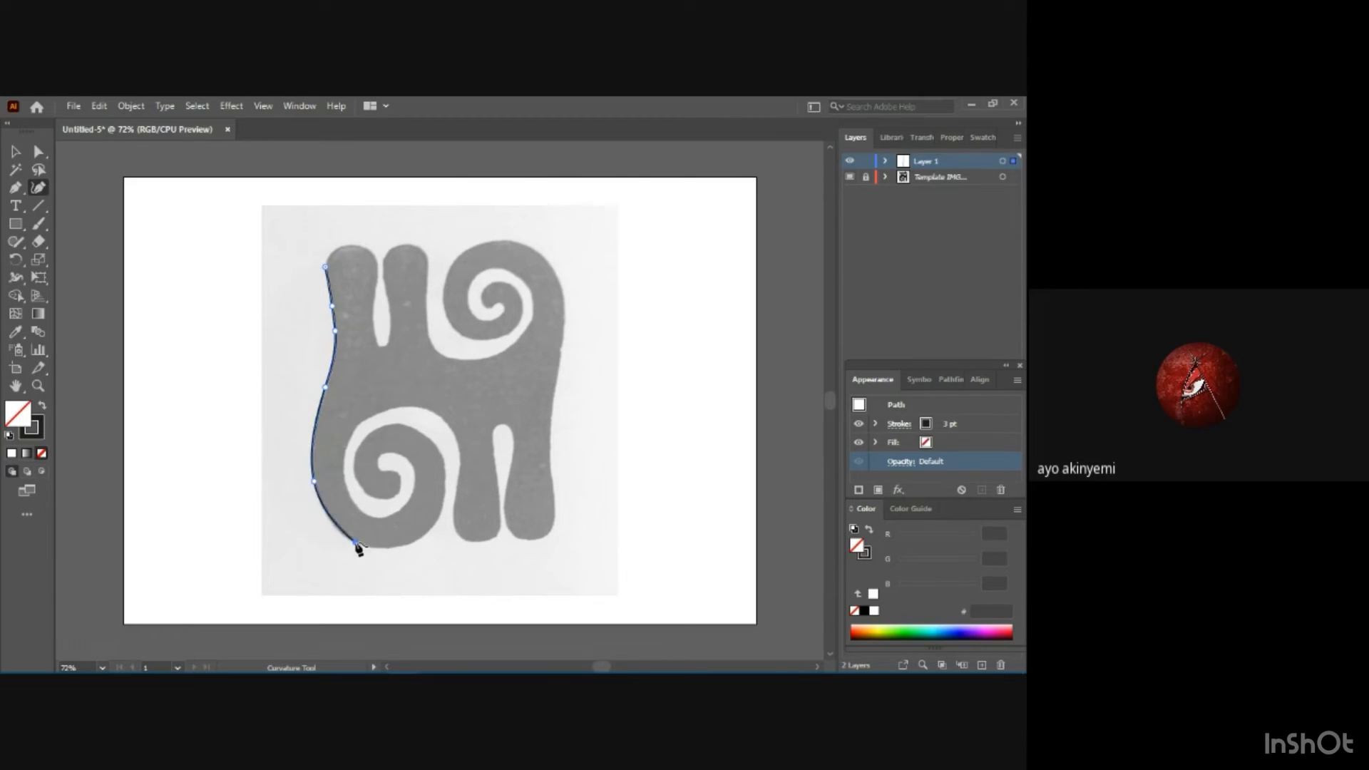
left_click(417, 542)
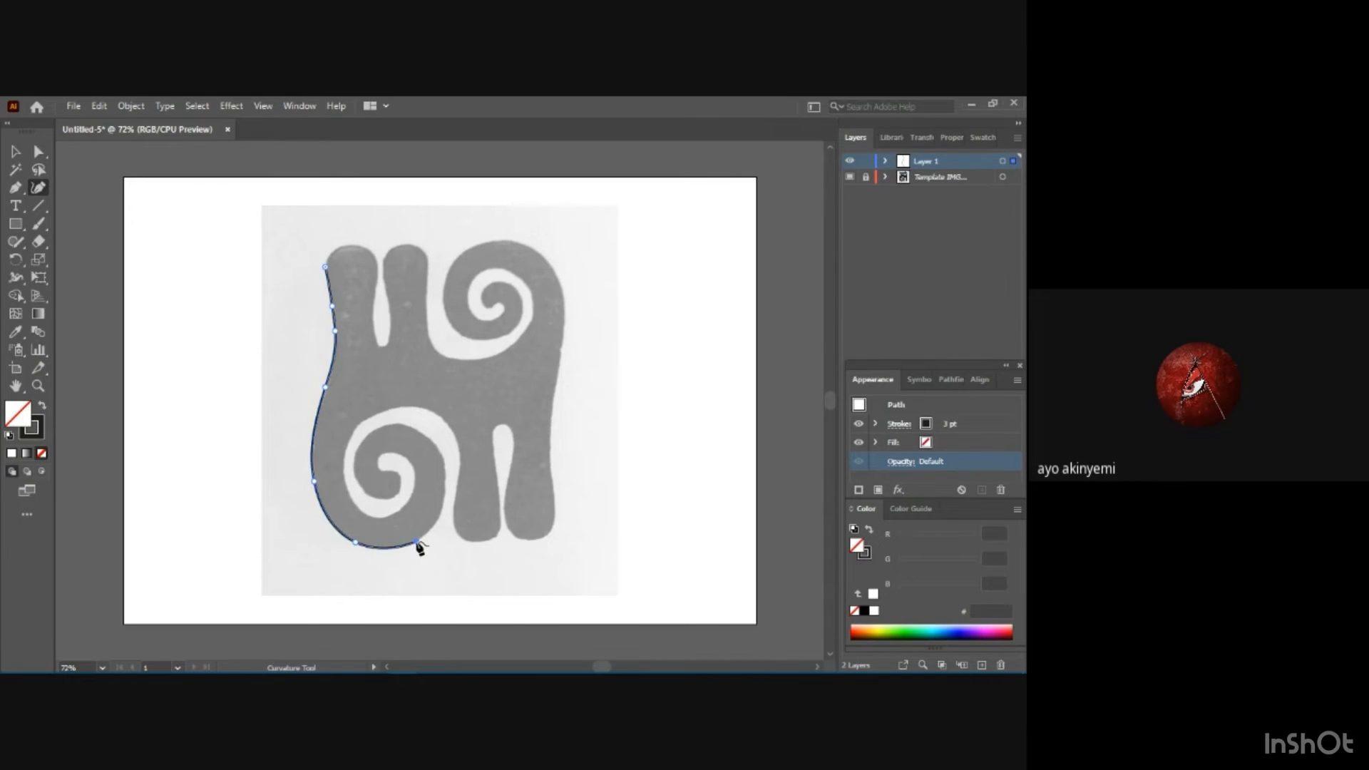
left_click(443, 503)
left_click(441, 455)
left_click(412, 428)
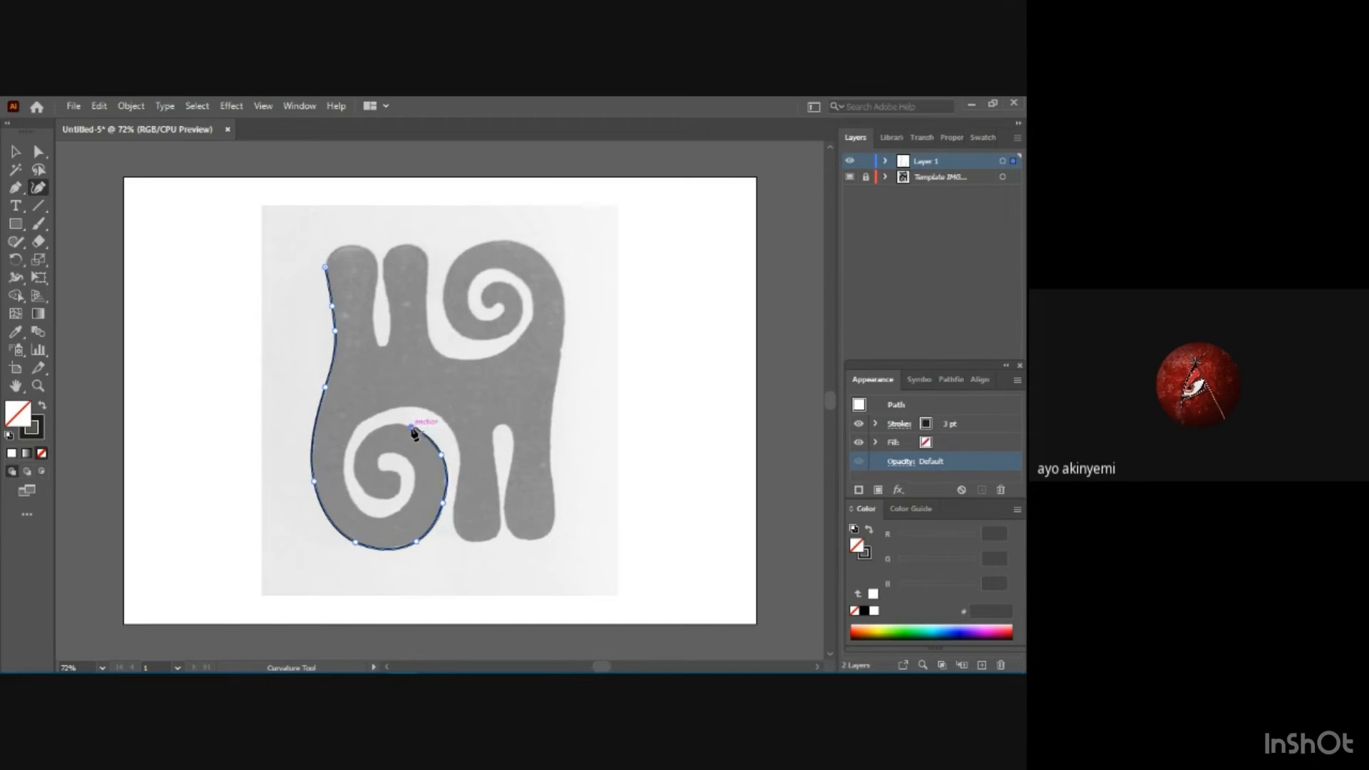
left_click(375, 431)
Curl the path inward along the lower spiral's inner band to the light channel's tip at its centre.
left_click(357, 455)
left_click(360, 486)
left_click(376, 498)
left_click(397, 495)
left_click(395, 473)
left_click(380, 465)
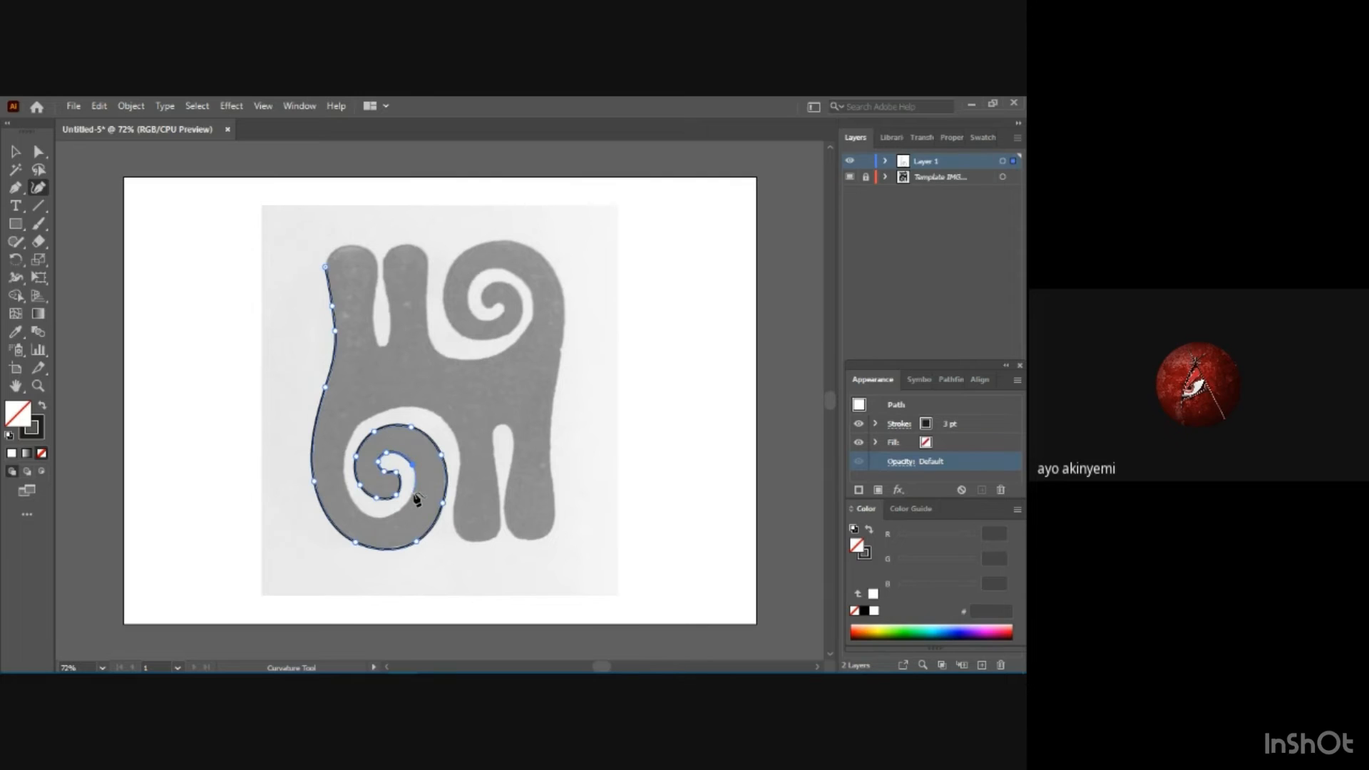
Trace the outer side of the lower spiral's light channel back out from the centre to the first lower leg.
left_click(410, 499)
left_click(378, 517)
left_click(352, 498)
left_click(345, 471)
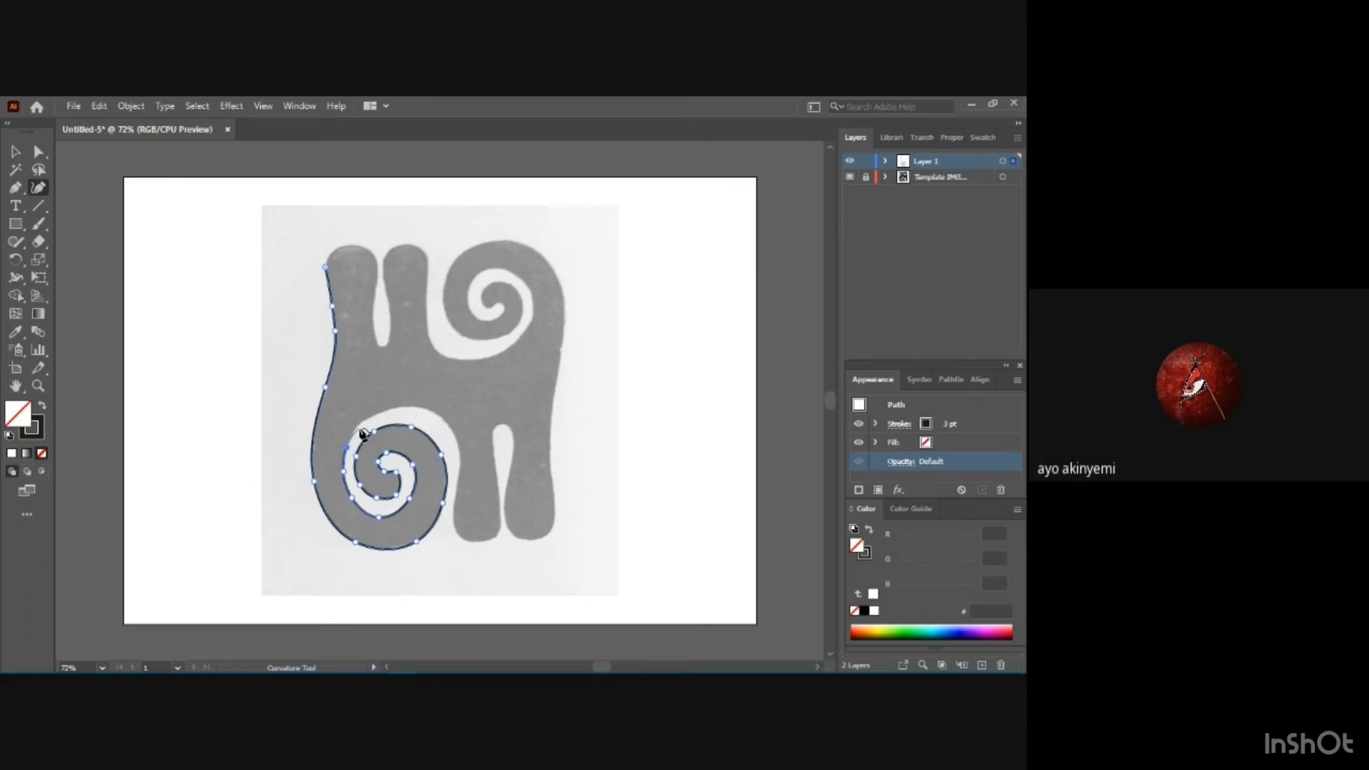
left_click(360, 423)
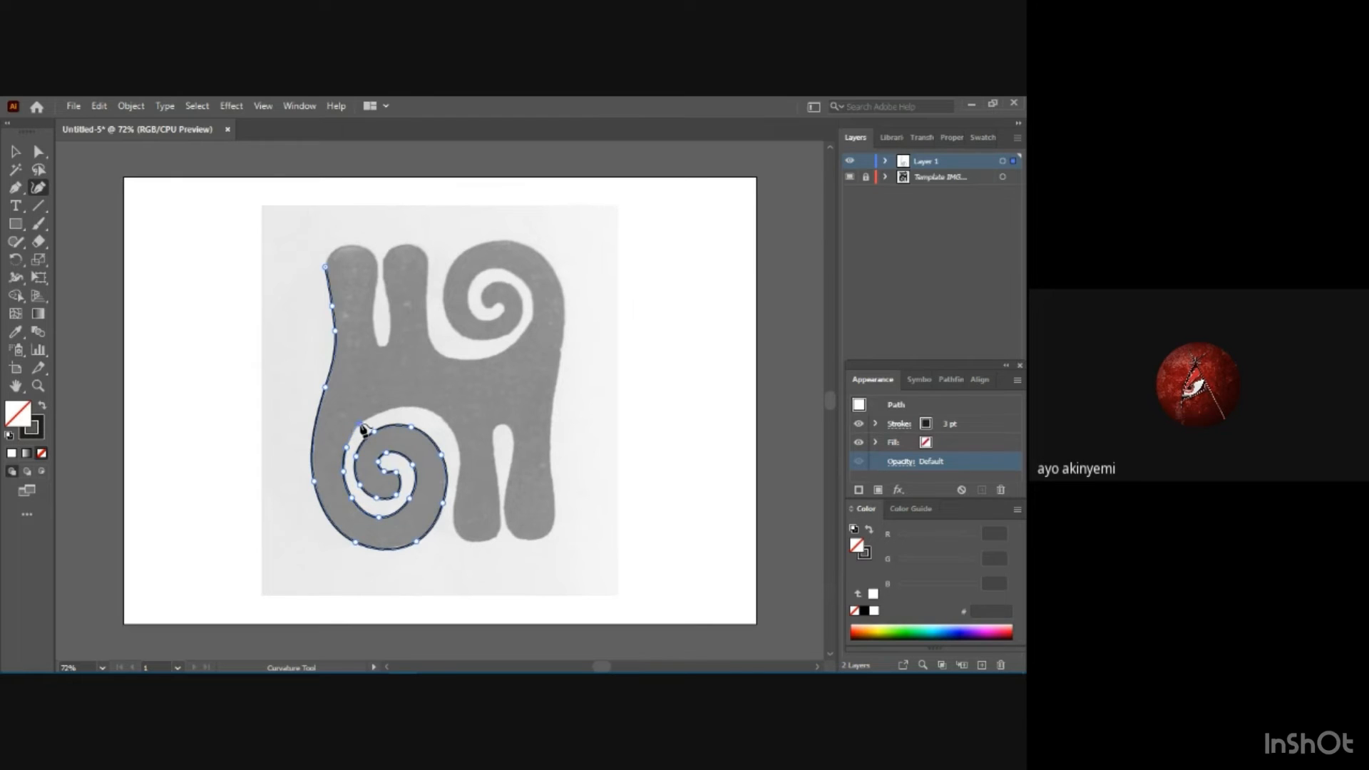
left_click(405, 408)
left_click(441, 416)
left_click(461, 450)
left_click(456, 491)
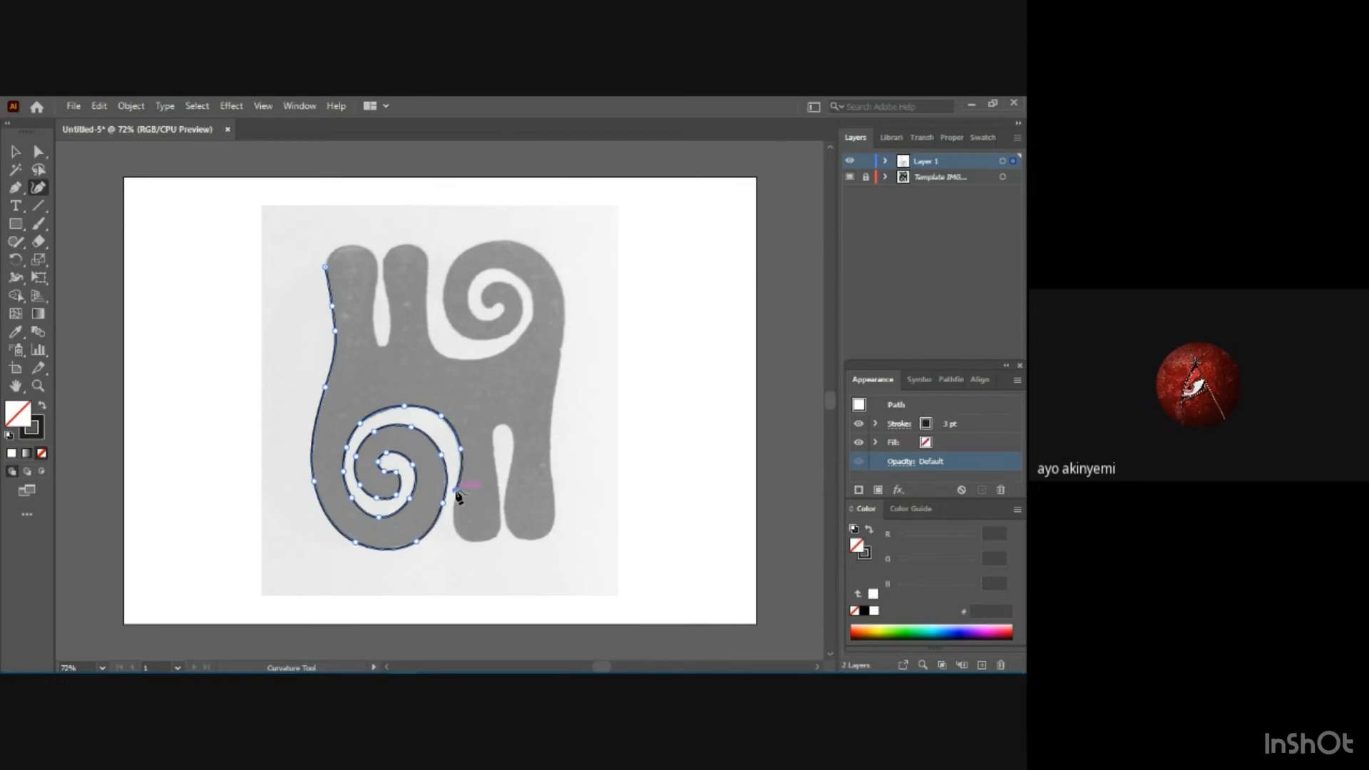
Trace around the rounded end of the first lower leg, adjusting the anchor point at its base.
left_click(454, 521)
left_click(462, 537)
left_click(487, 539)
left_click_drag(486, 539, 482, 540)
left_click(500, 519)
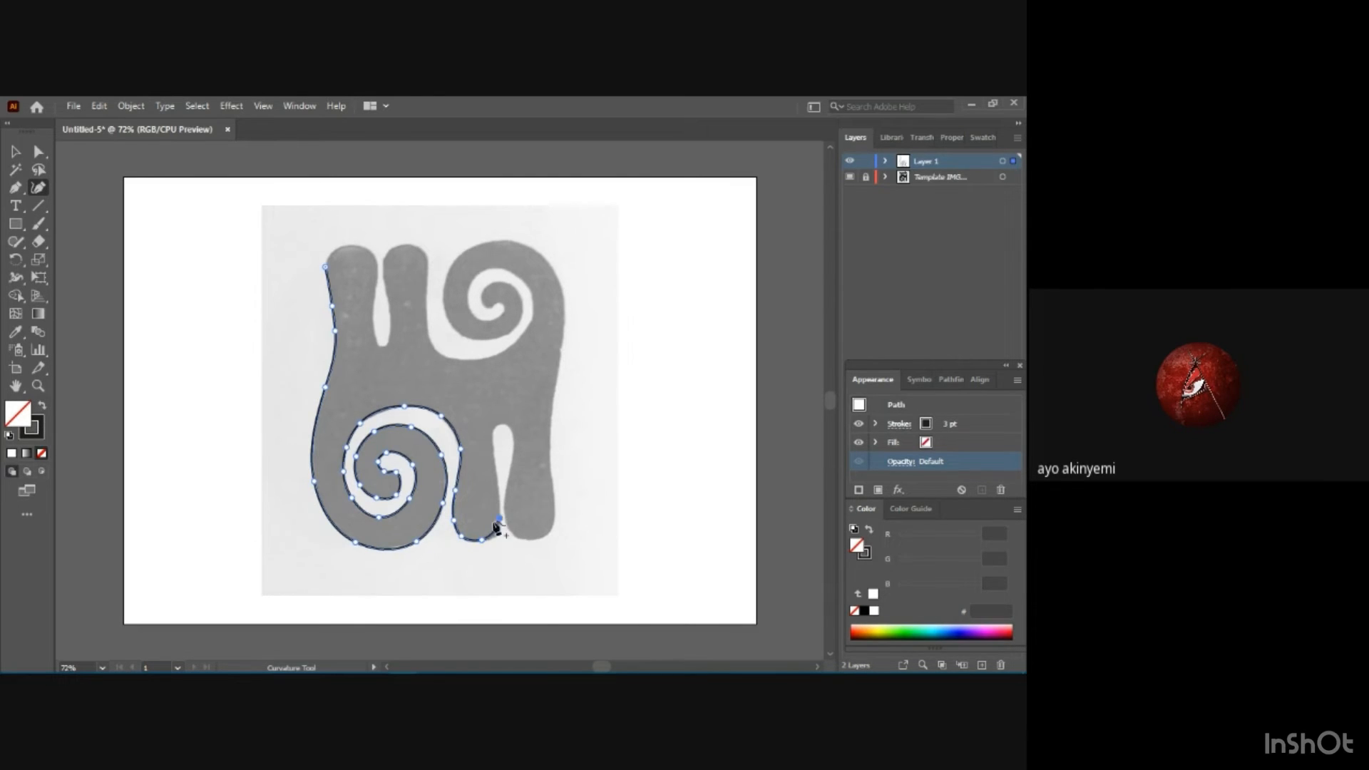
Trace the narrow gap between the two lower legs, up over its rounded top and down its right side.
left_click(497, 472)
left_click(493, 443)
left_click(497, 426)
left_click(508, 426)
left_click(511, 462)
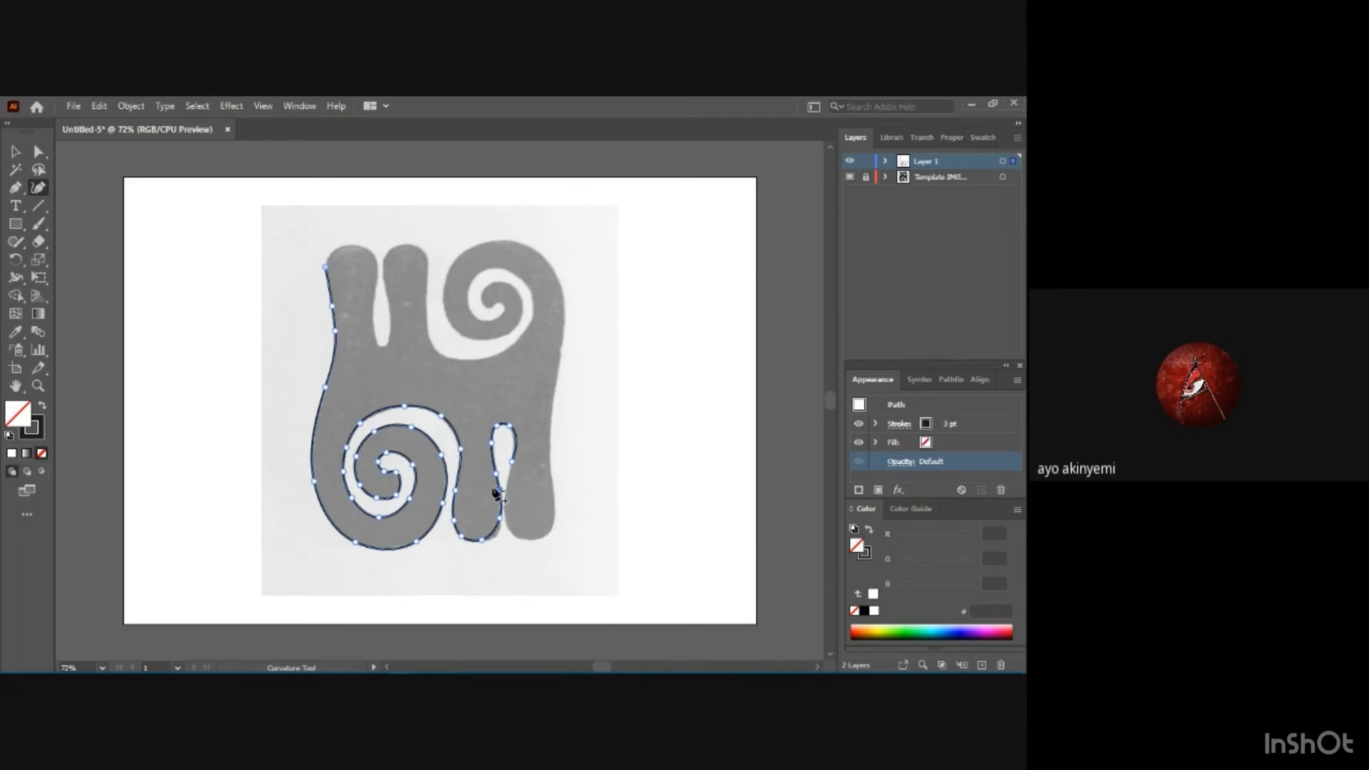
key("ctrl+z")
left_click(508, 479)
left_click(501, 498)
Finish the gap between the lower legs and trace around the rounded end of the second leg.
key("ctrl")
key("ctrl")
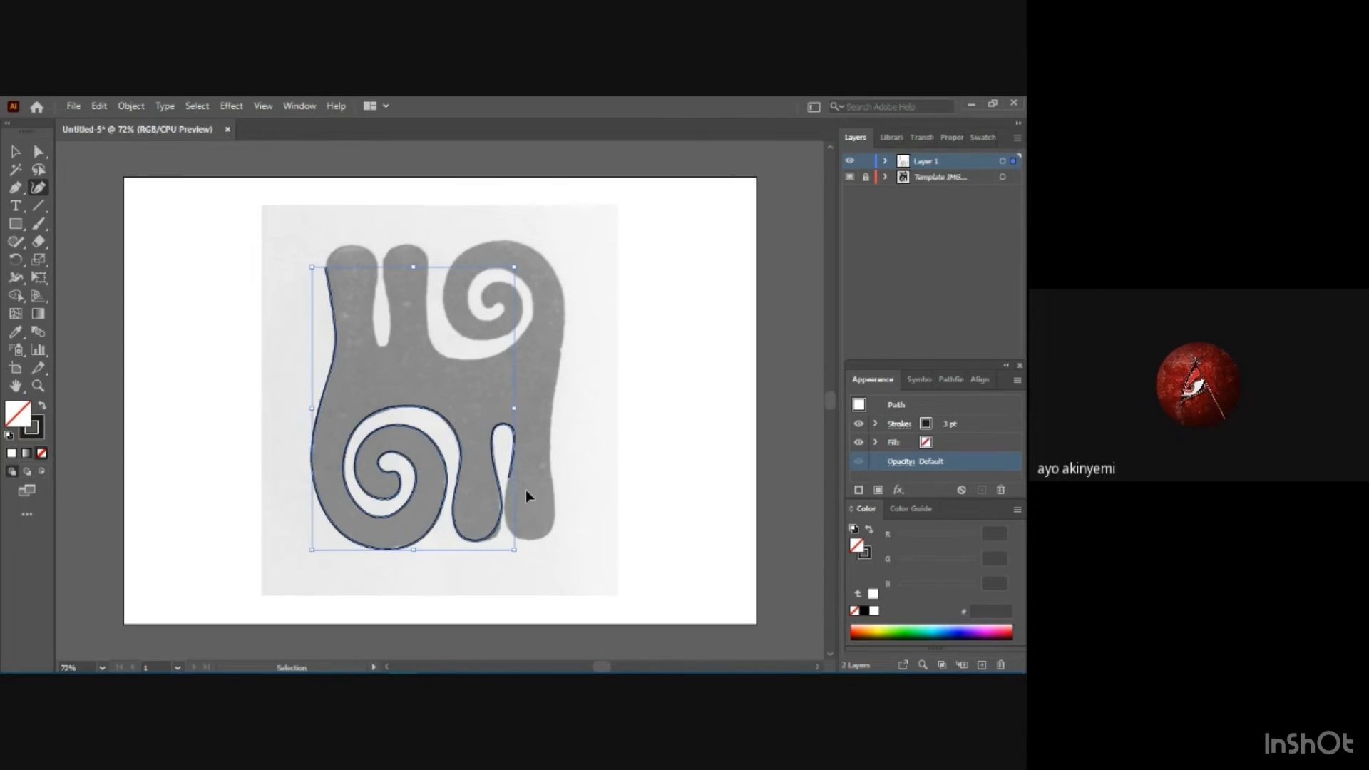
key("ctrl+equal")
key("ctrl+equal")
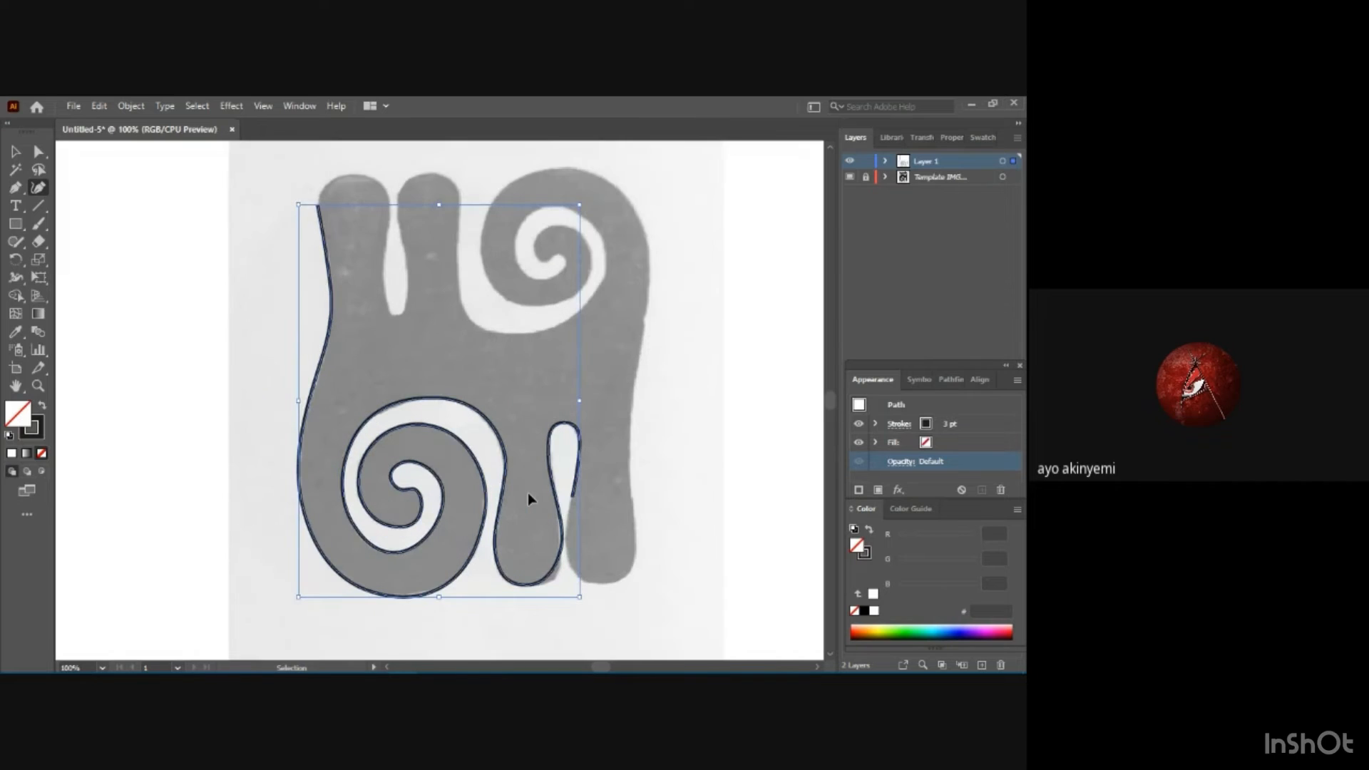
scroll(699, 565, "down", 3)
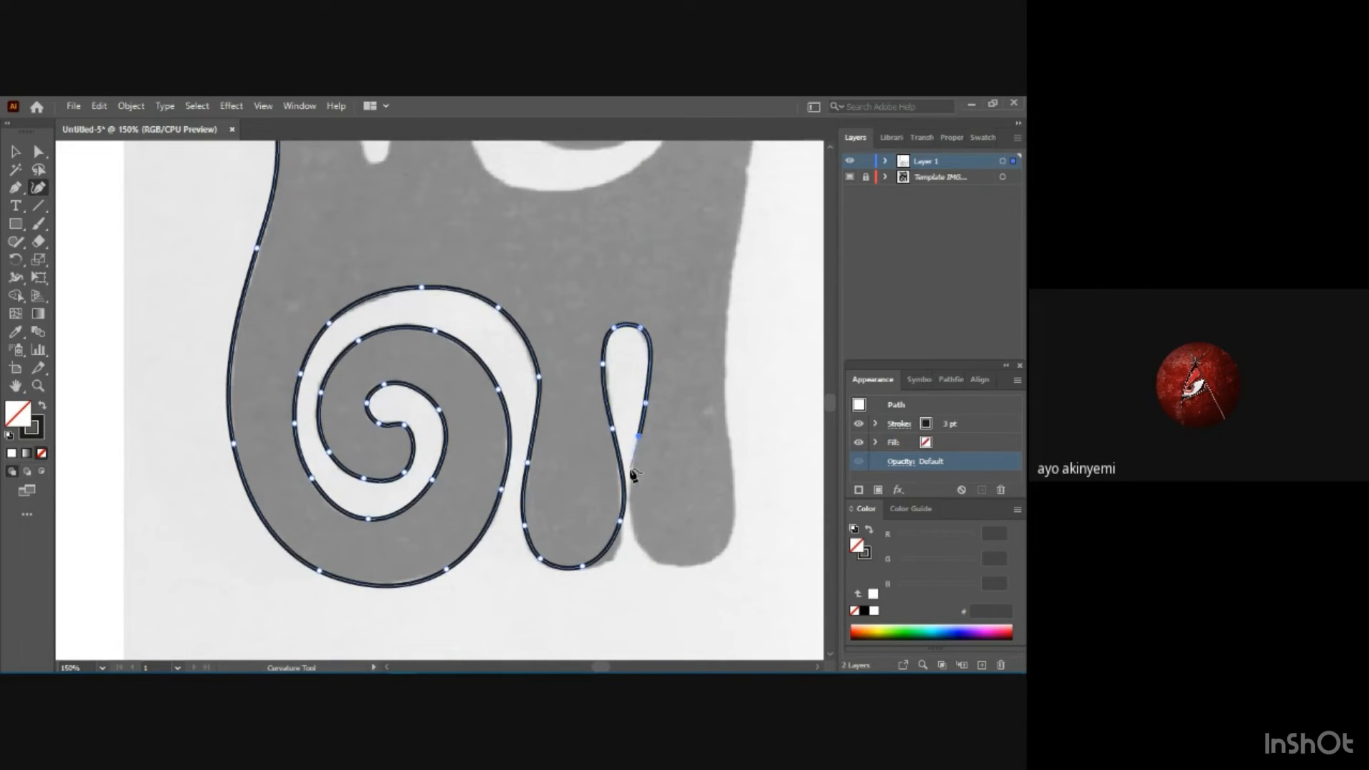
left_click(631, 472)
left_click(631, 490)
left_click(632, 518)
left_click(644, 548)
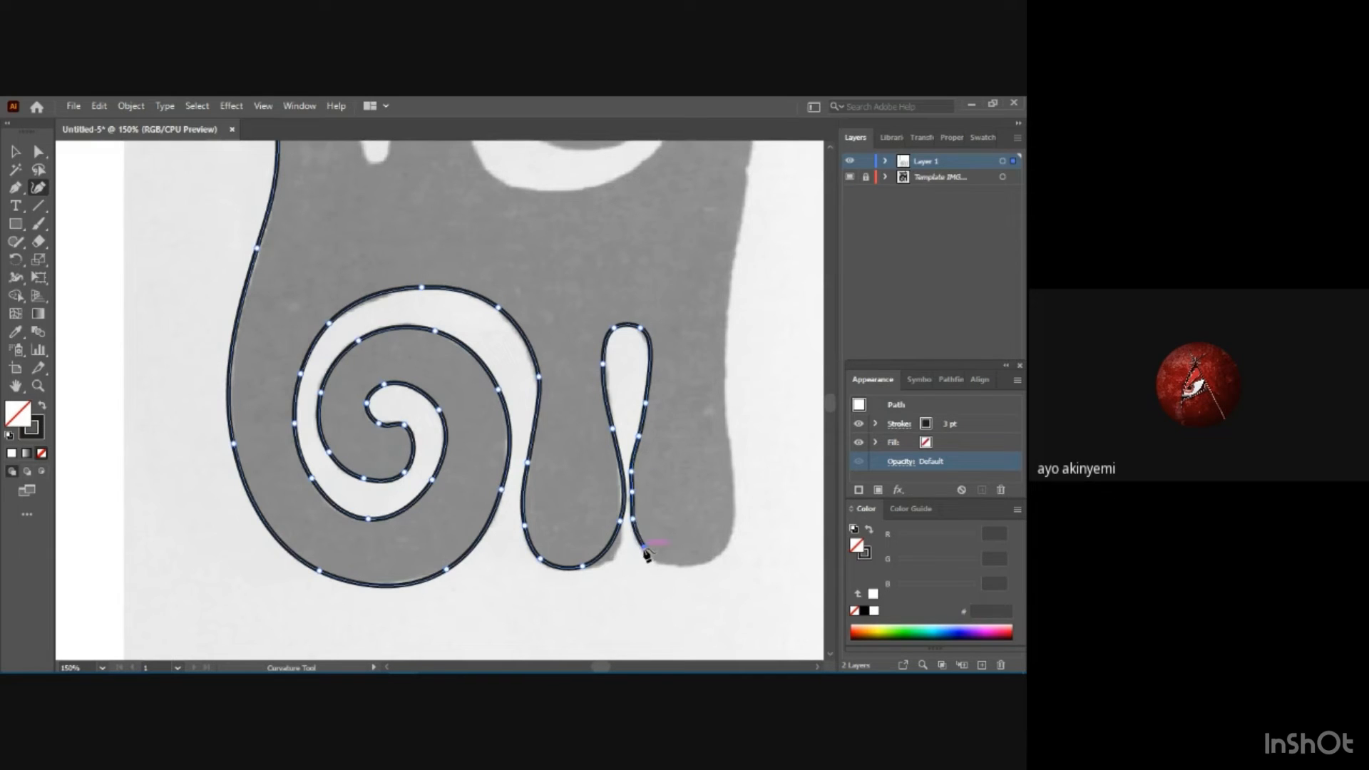
left_click(679, 568)
left_click(729, 540)
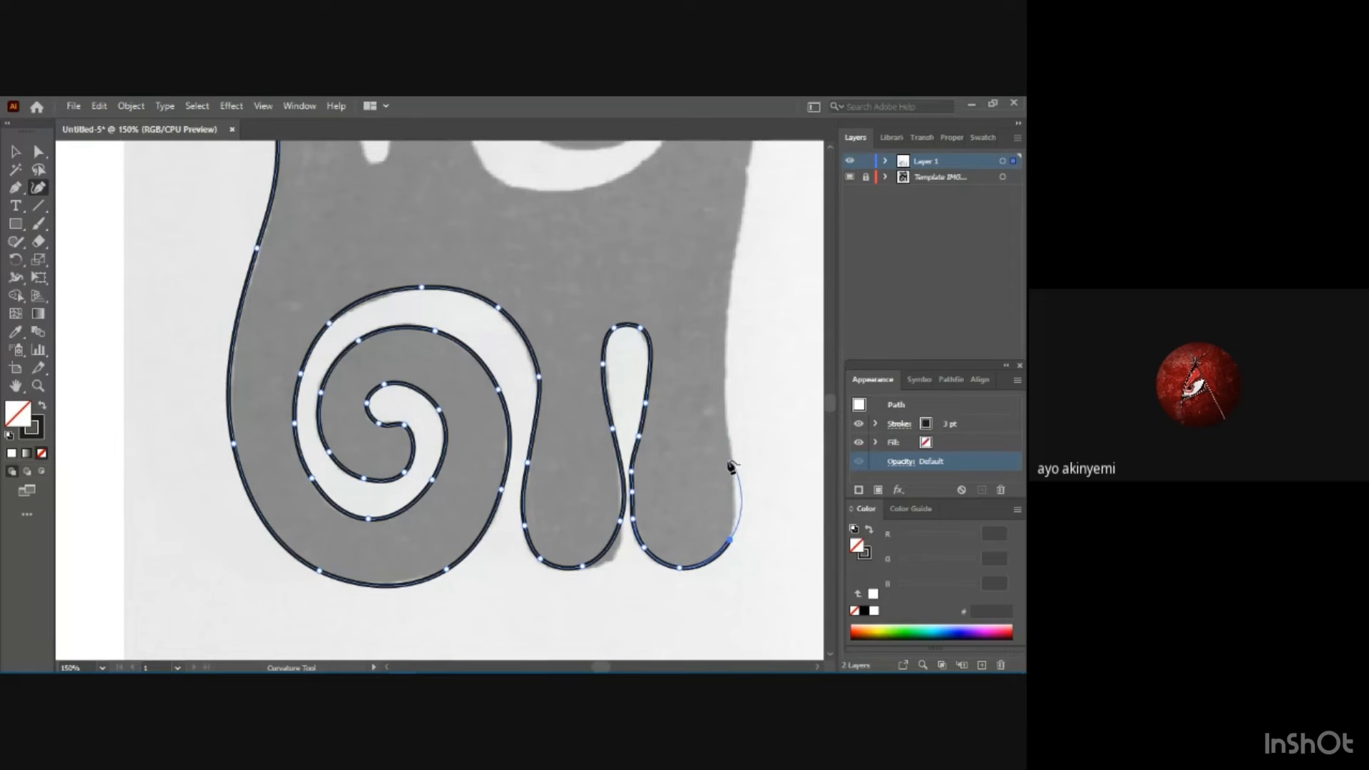
Trace the motif's right edge from the second lower leg up to the outer side of the upper spiral.
left_click(731, 479)
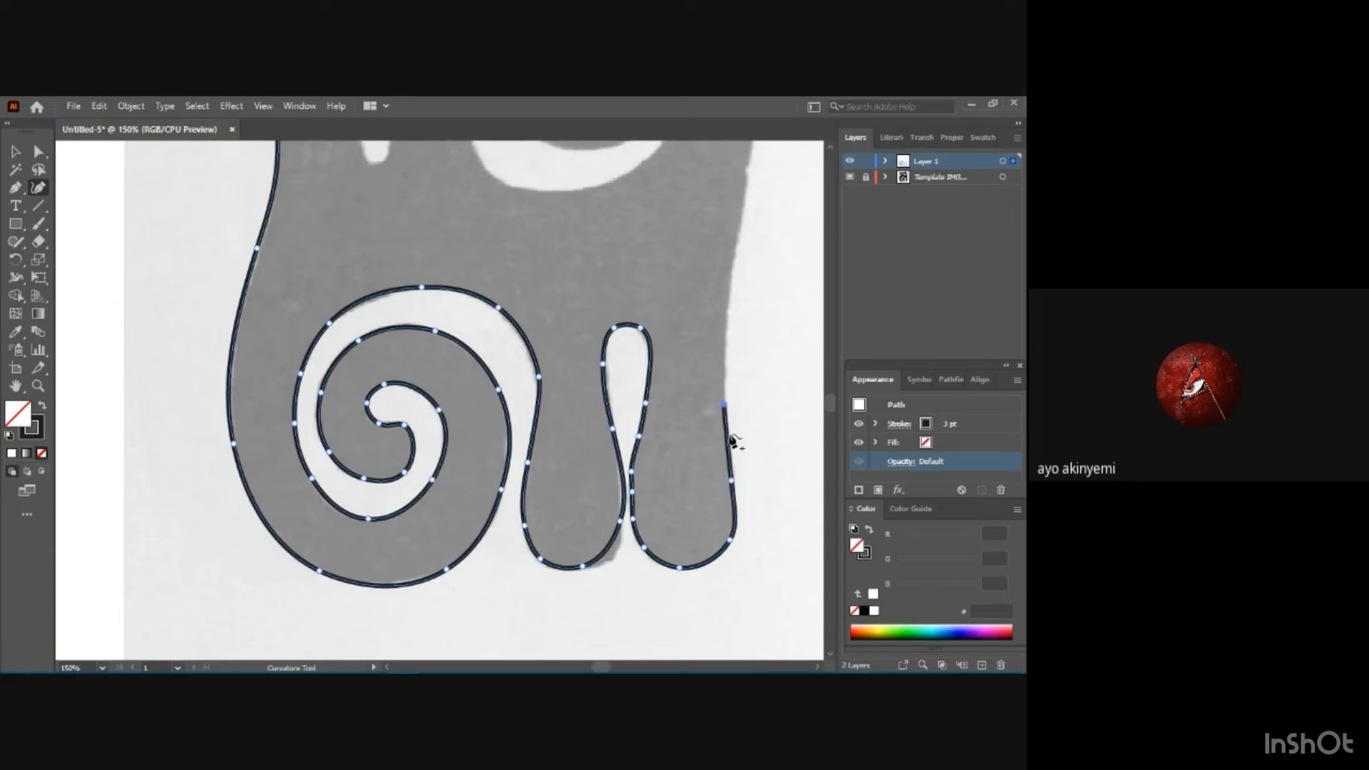
left_click(724, 405)
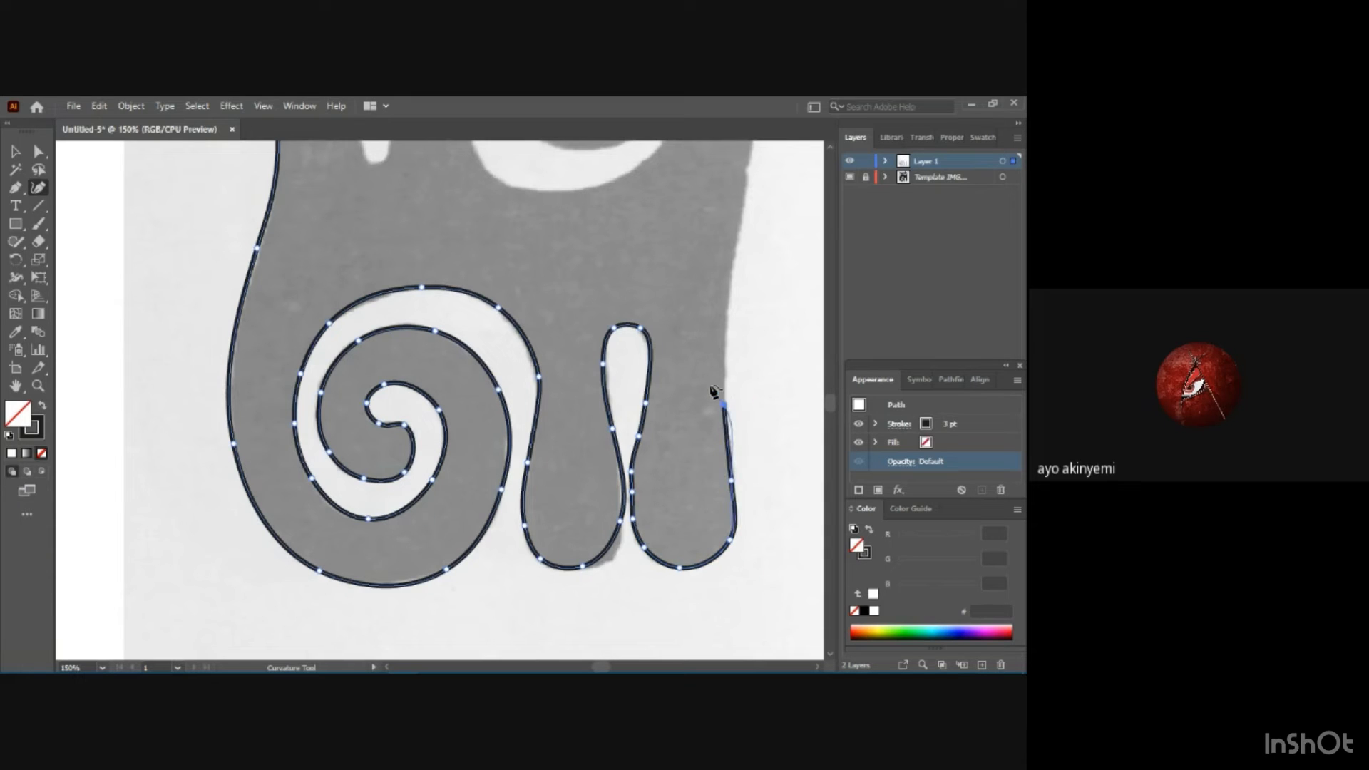
left_click(726, 309)
scroll(709, 282, "up", 6)
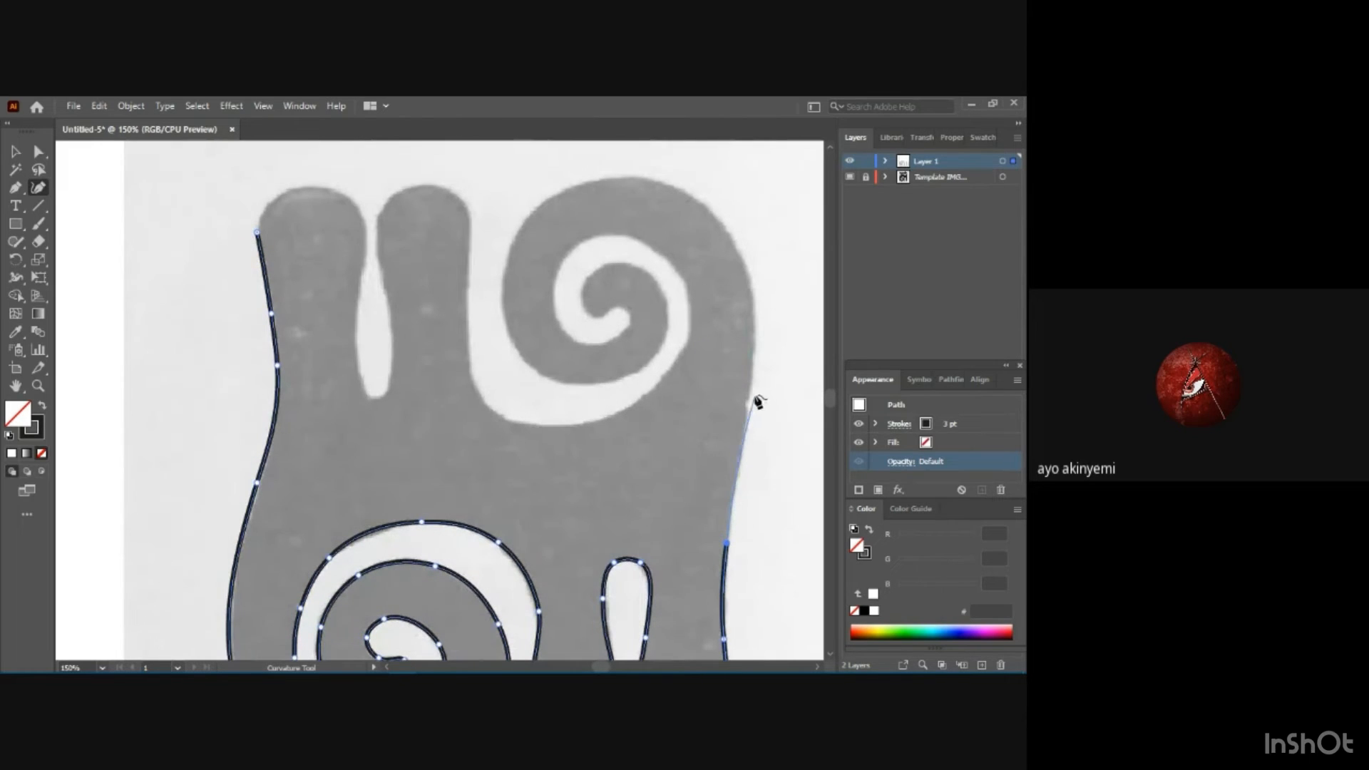
left_click(752, 389)
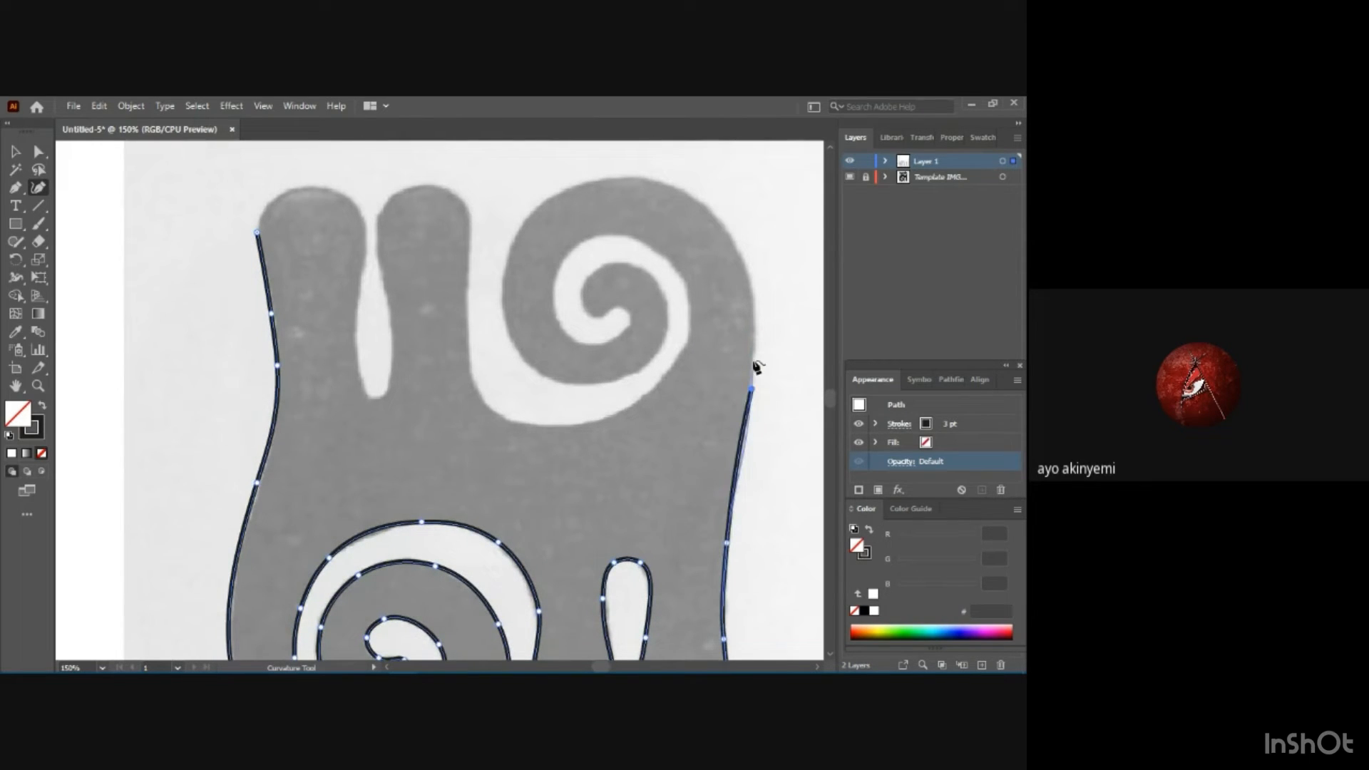
left_click(748, 263)
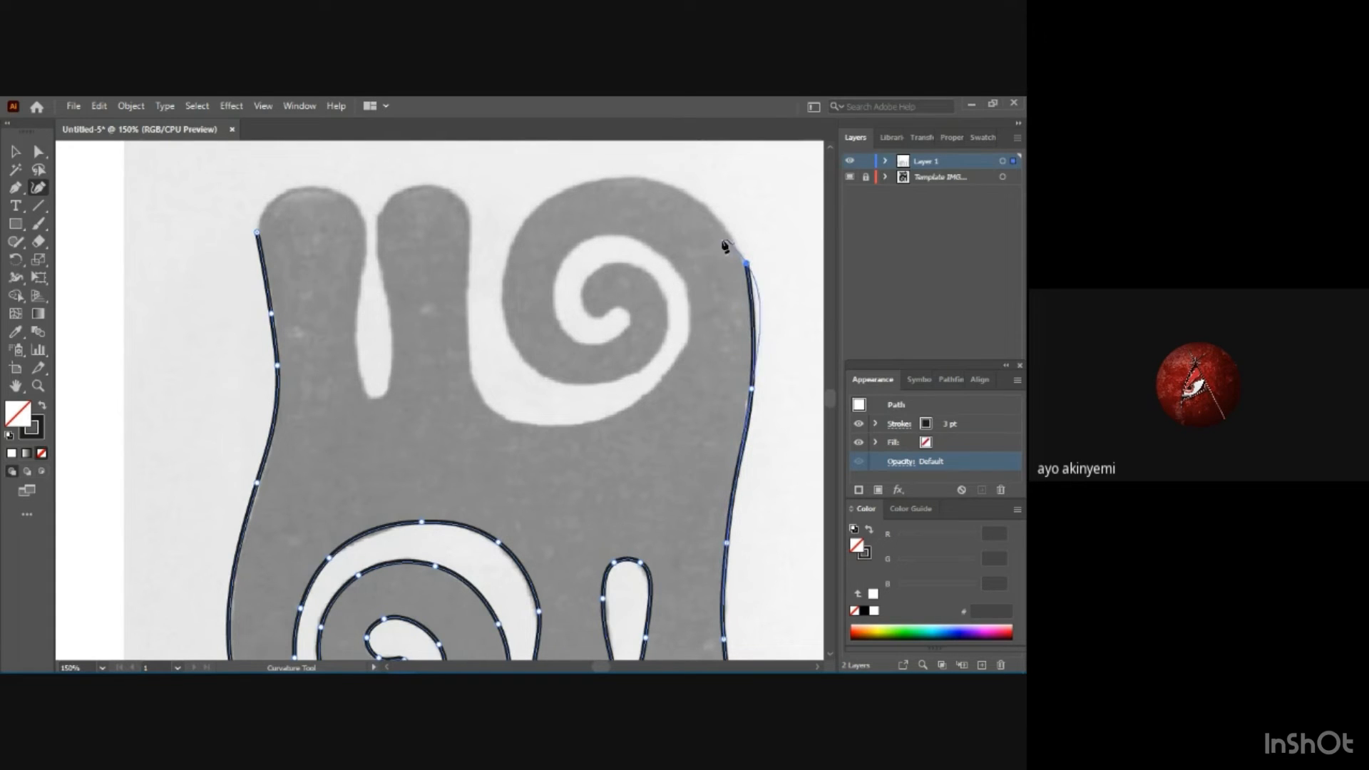
Trace the upper spiral's outer curve over its top, down its left side and around its underside.
left_click(660, 184)
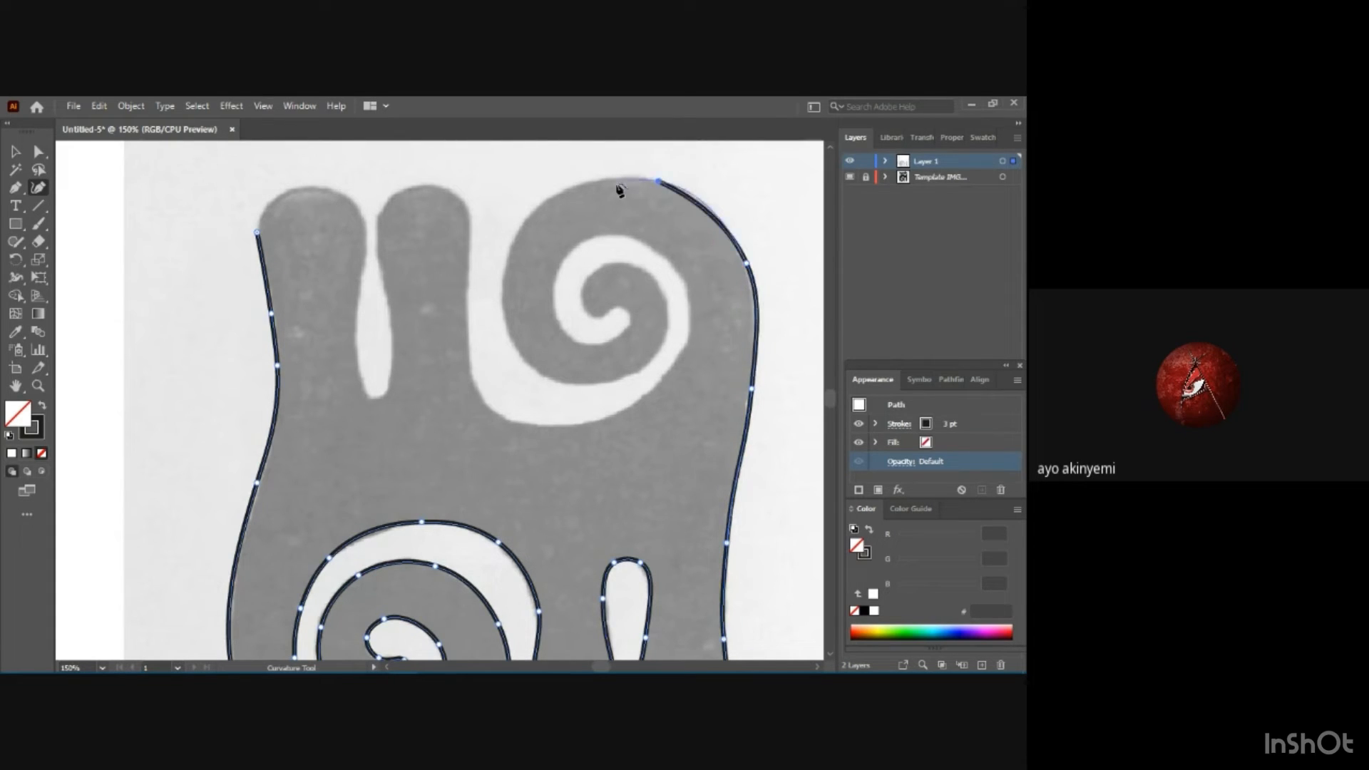
left_click(549, 200)
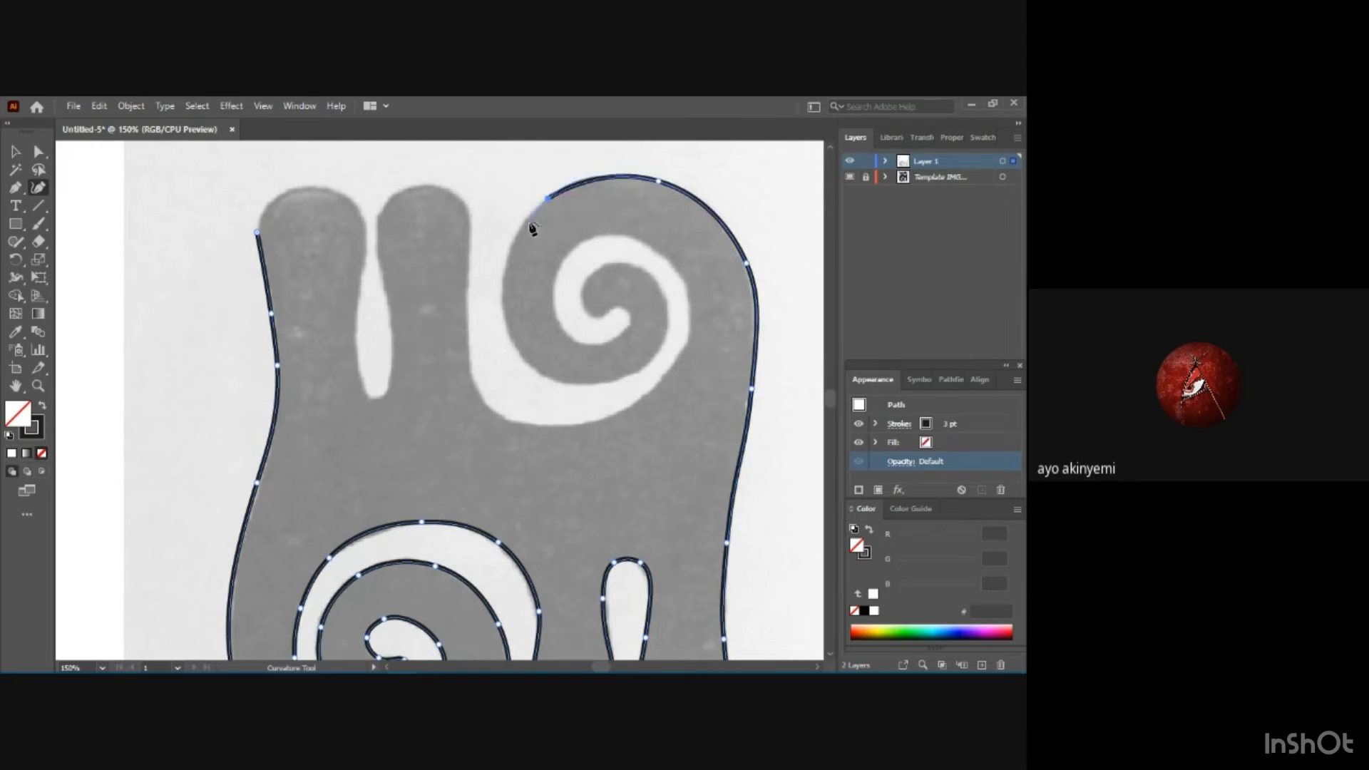
left_click(502, 275)
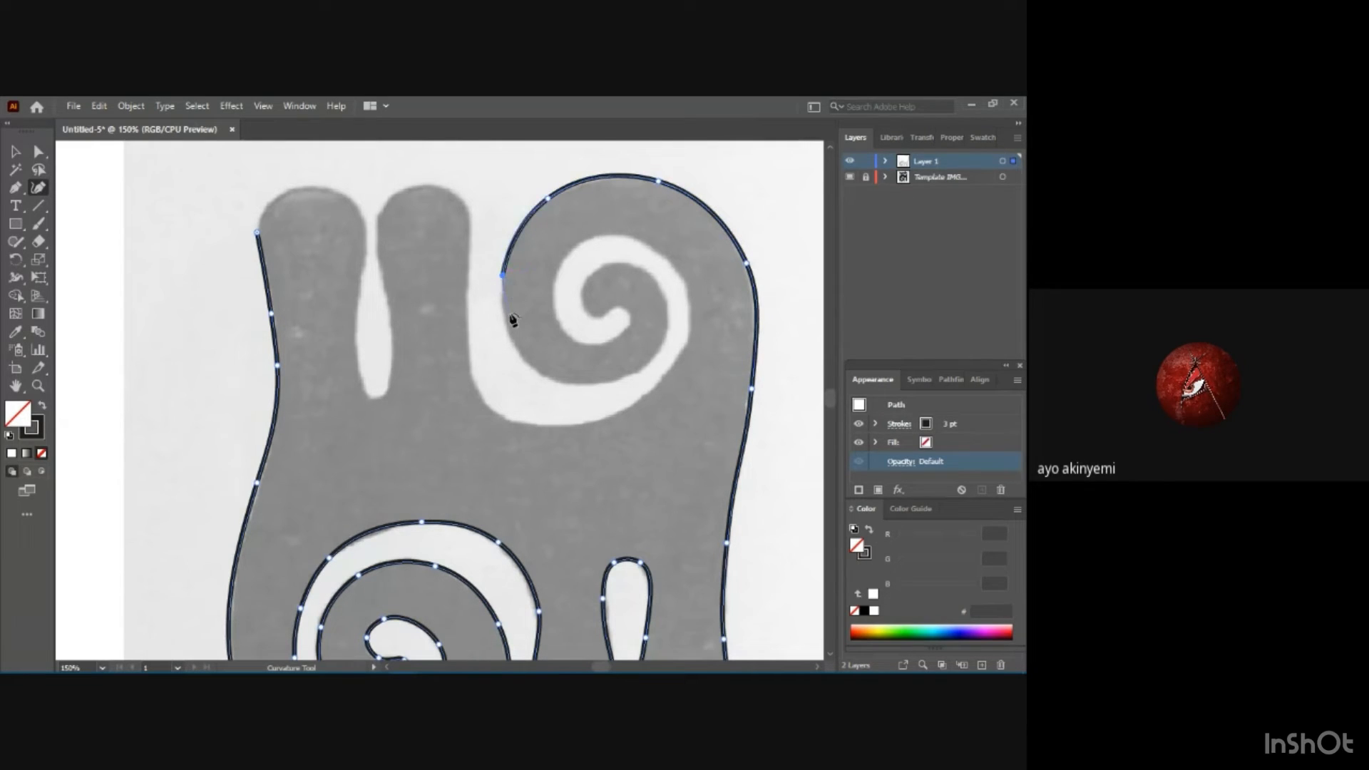
left_click(525, 361)
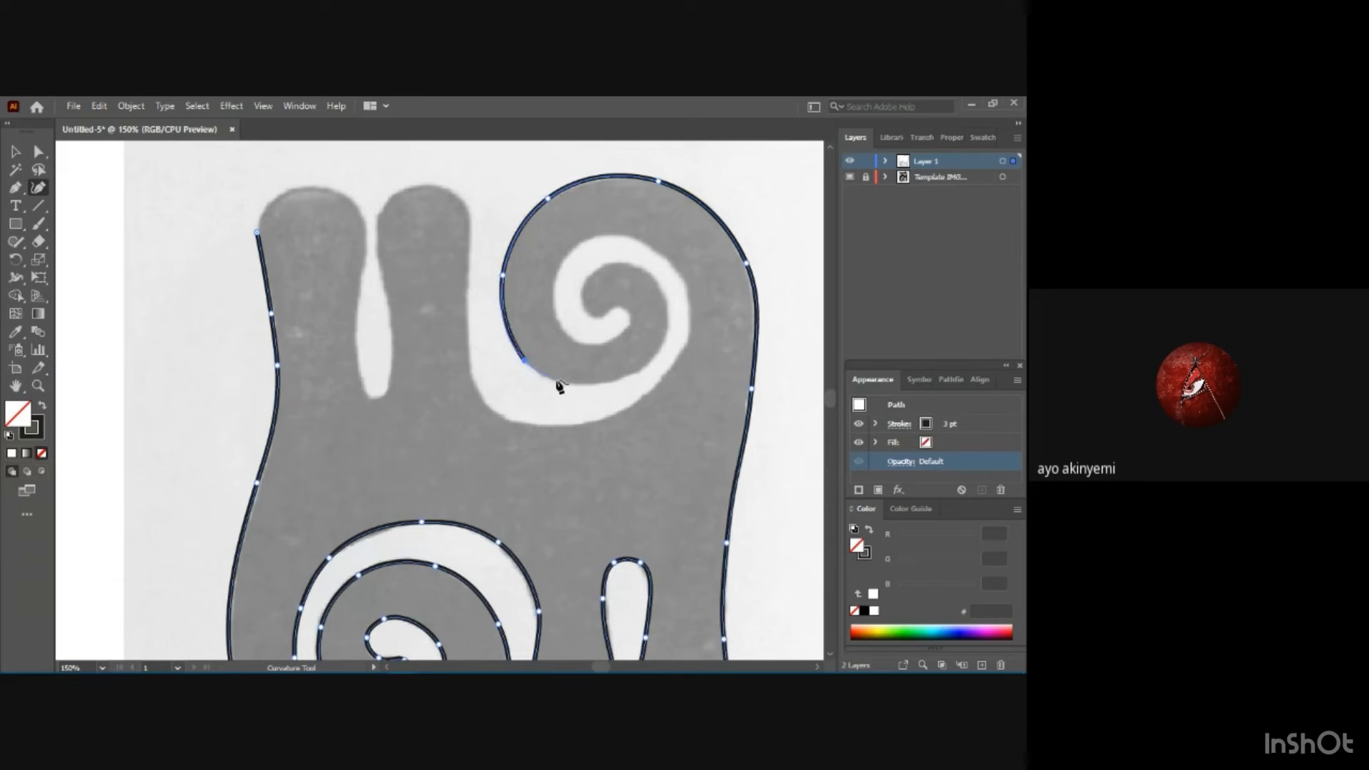
left_click(632, 376)
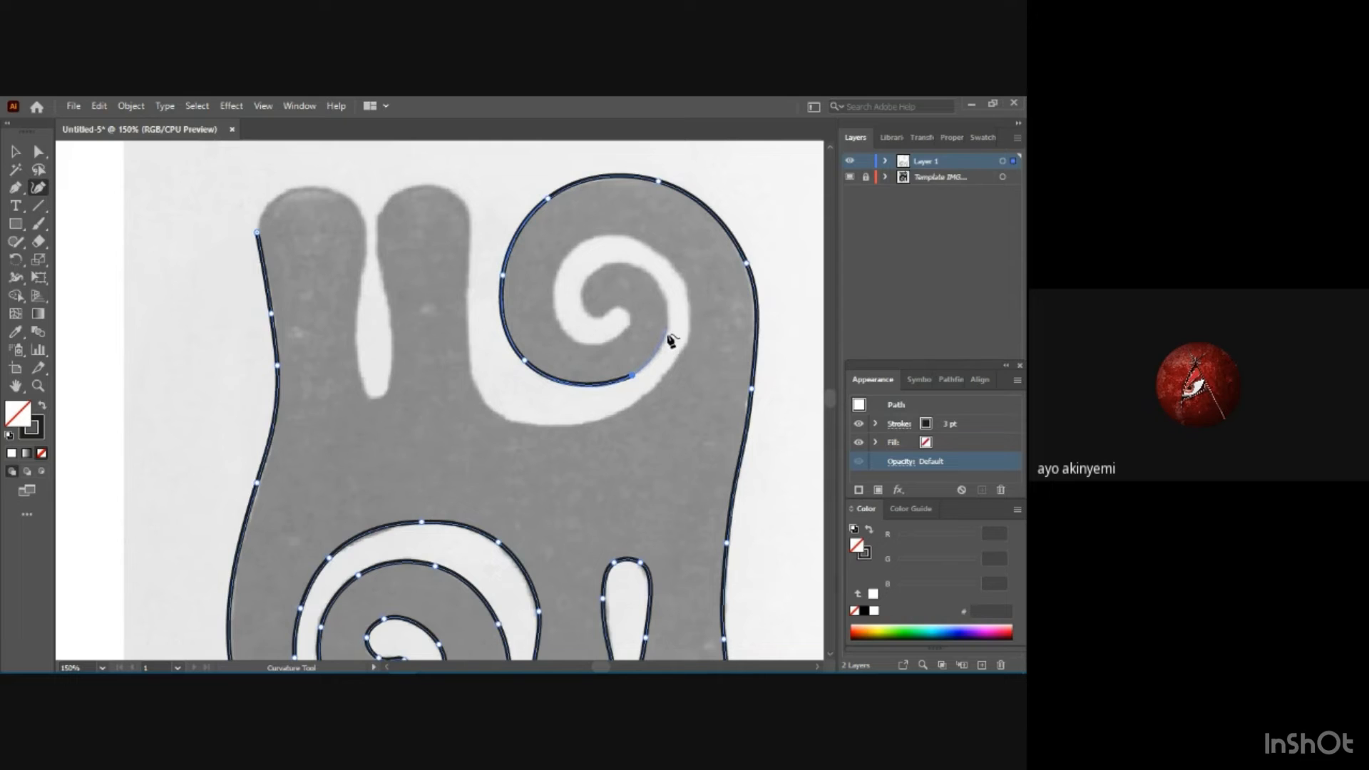
left_click(666, 329)
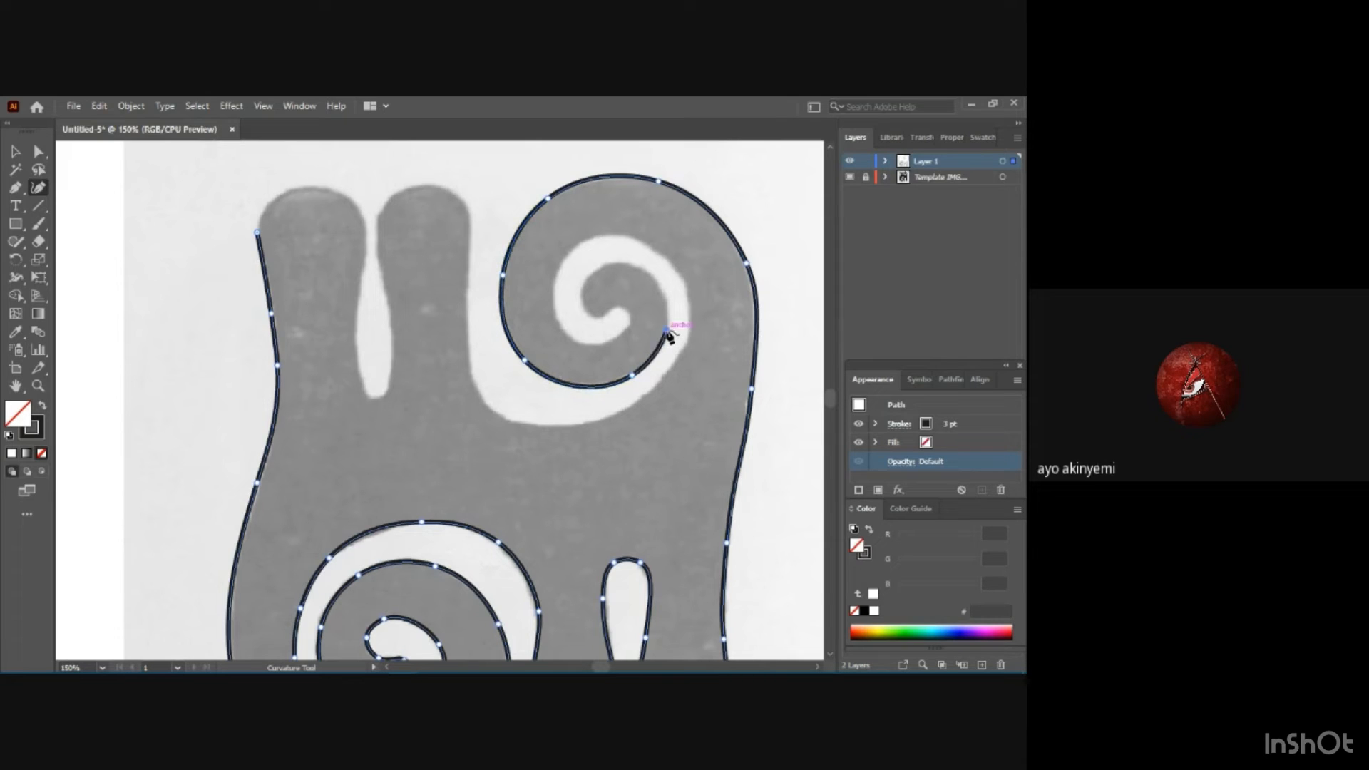
Curl the path into the centre of the upper spiral and around the tip of its light channel.
left_click(650, 273)
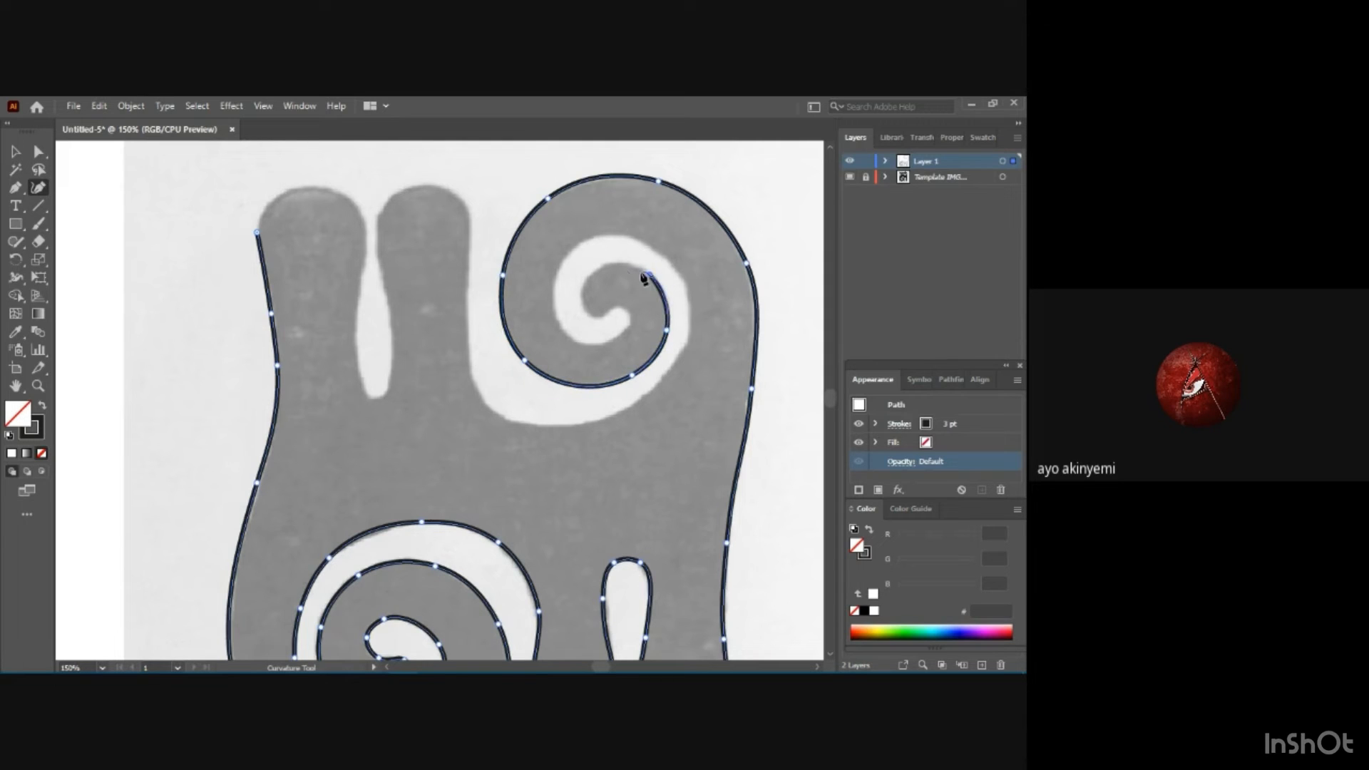
left_click(592, 273)
left_click(581, 297)
left_click(588, 309)
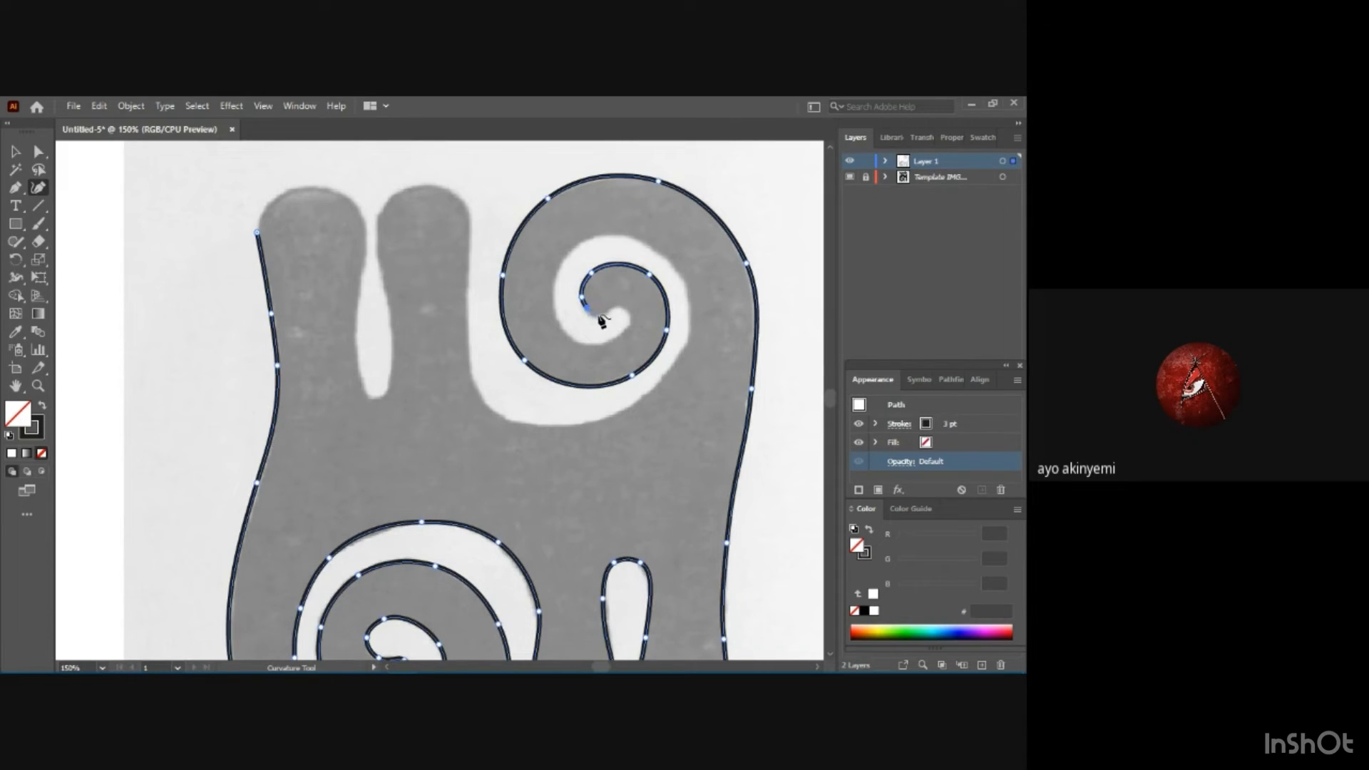
left_click(604, 314)
left_click(616, 307)
left_click(629, 314)
left_click(623, 331)
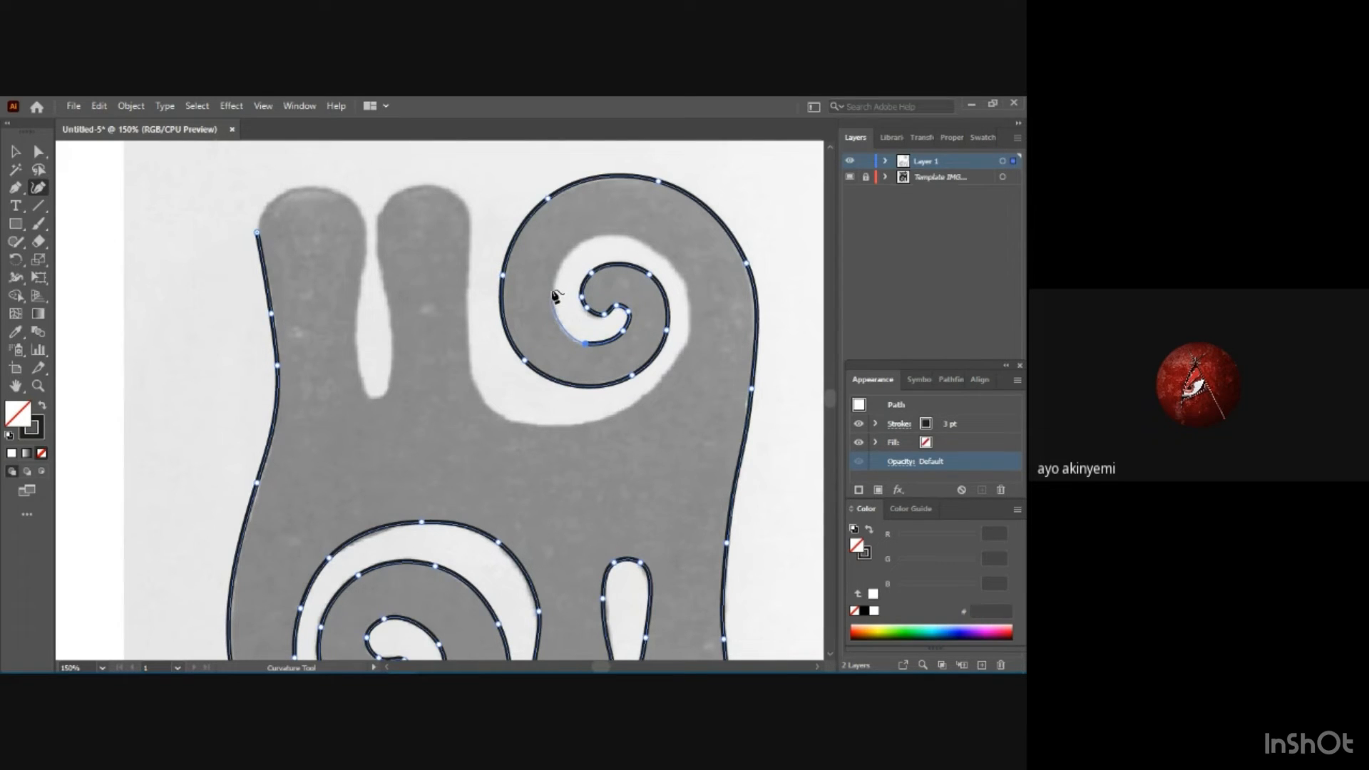
Continue the path around the outer side of the upper spiral's light channel, over its top and down its right side.
left_click(552, 290)
left_click(571, 251)
left_click(600, 234)
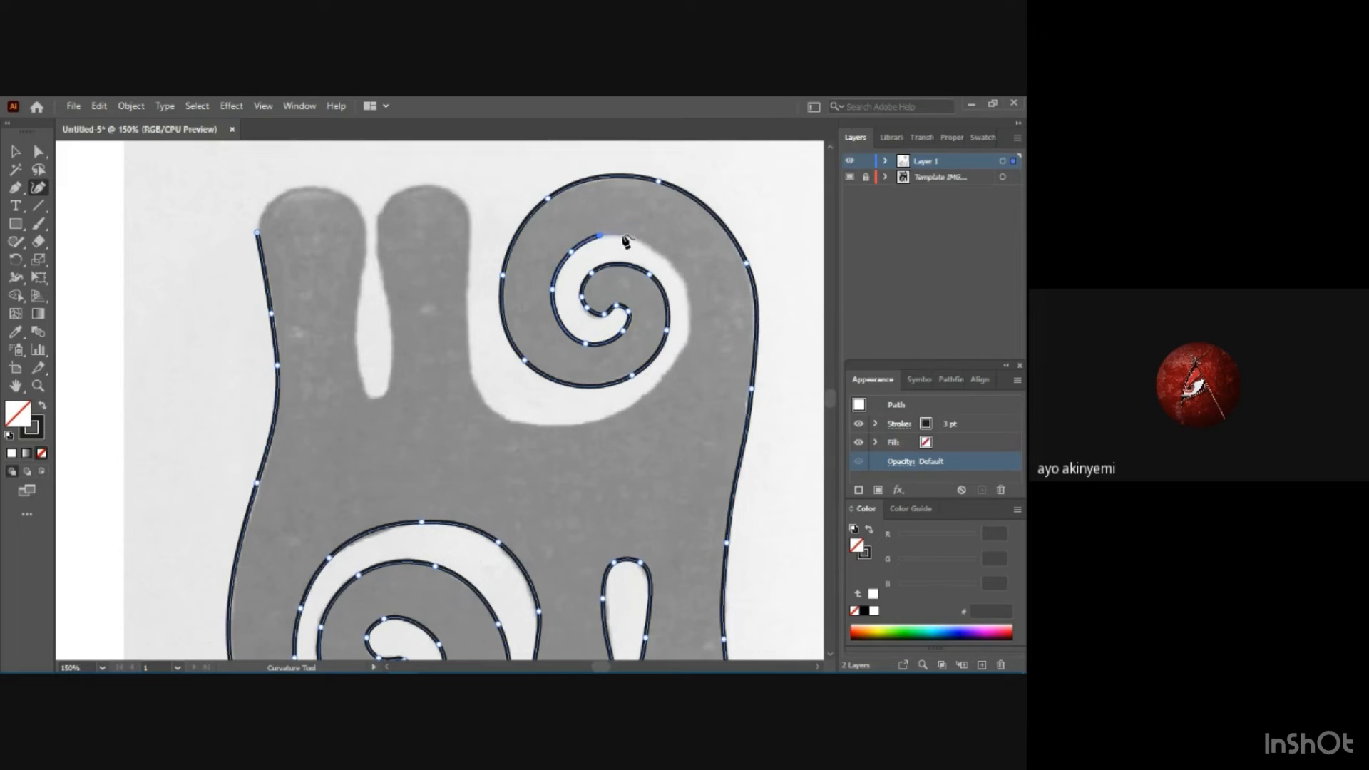
left_click(622, 233)
left_click(651, 249)
left_click(677, 273)
left_click(690, 314)
left_click(673, 364)
Trace the curve beneath the upper spiral and up the outer edge of the neighbouring upper leg.
left_click(624, 413)
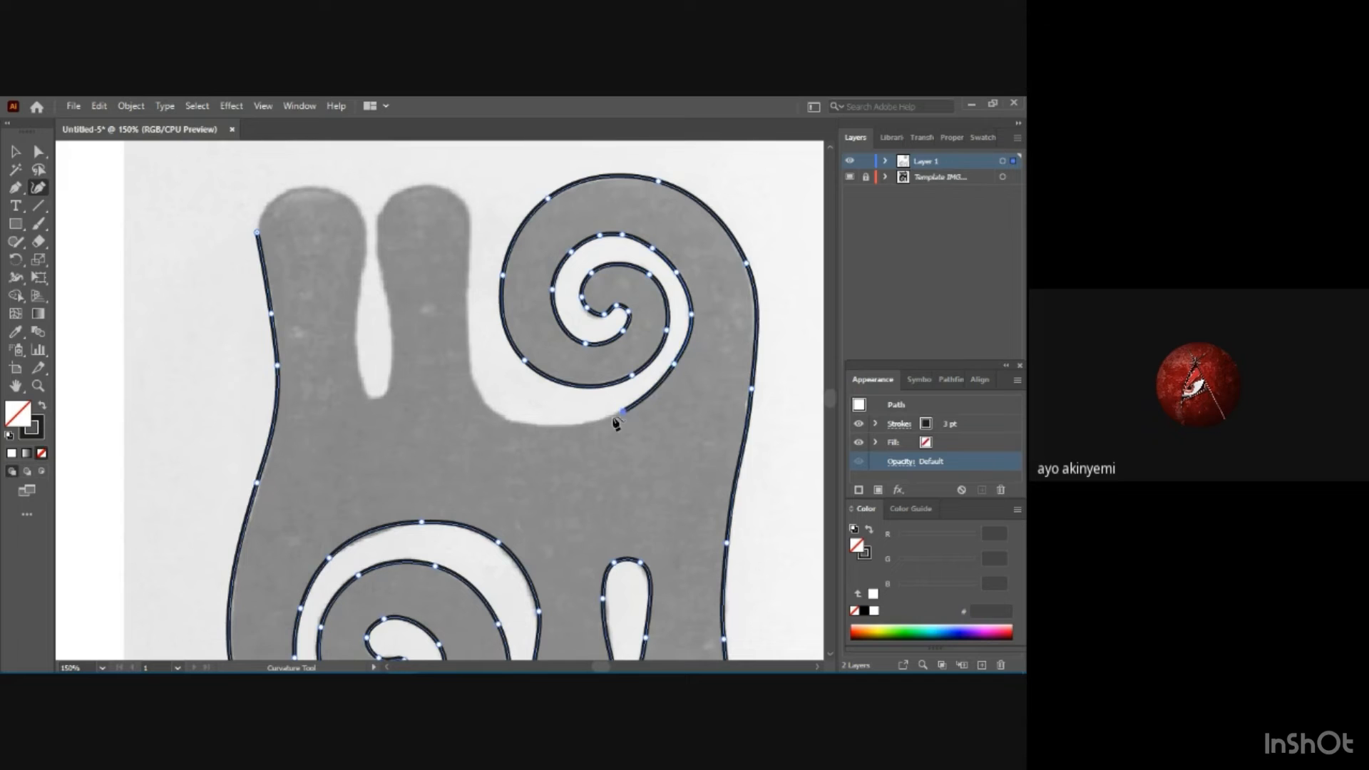
left_click(538, 426)
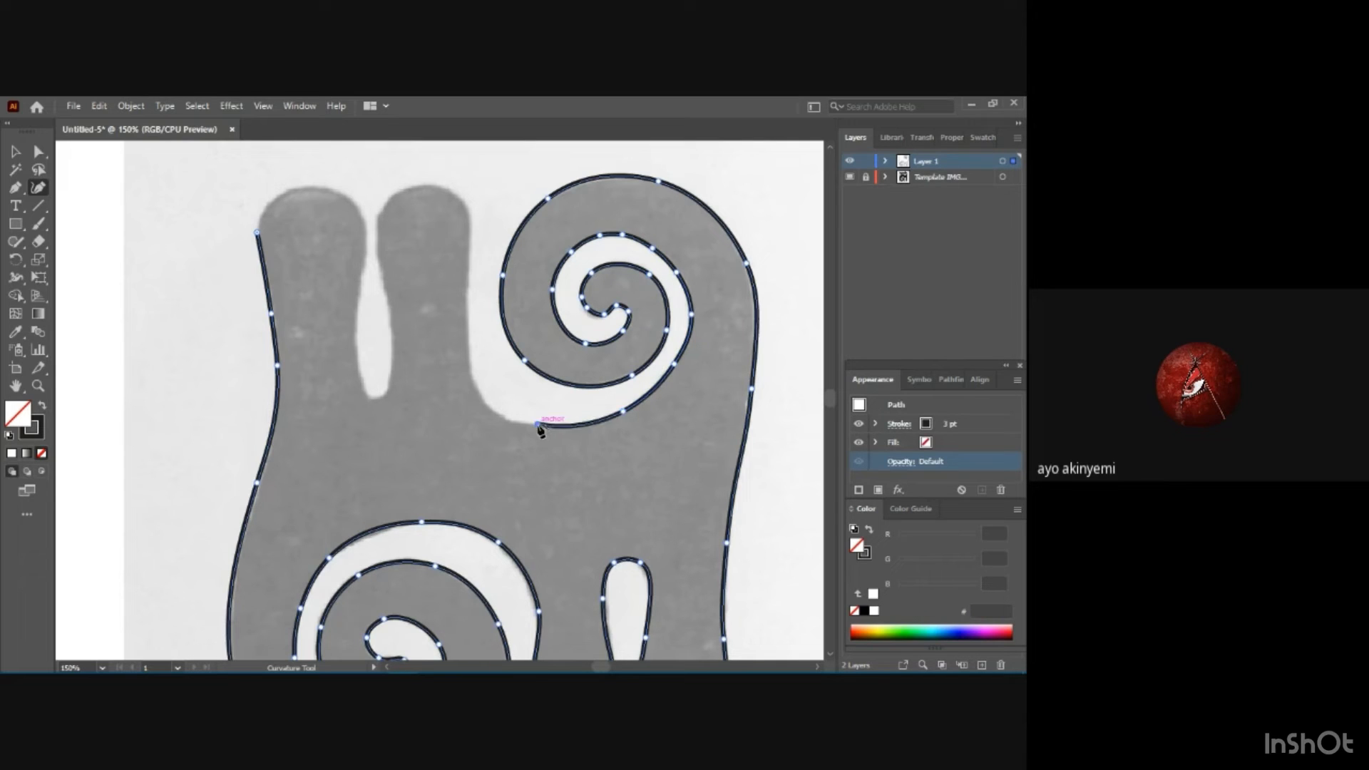
left_click(503, 420)
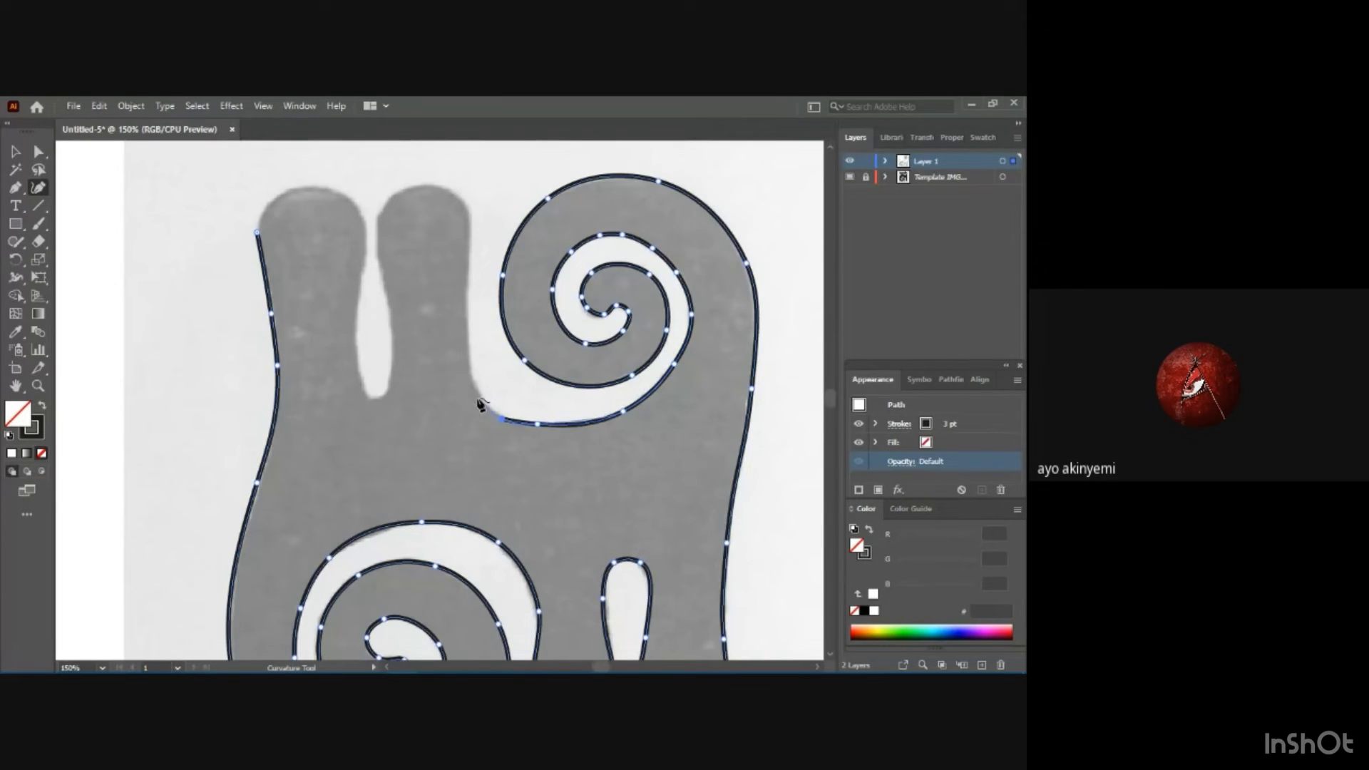
left_click(467, 354)
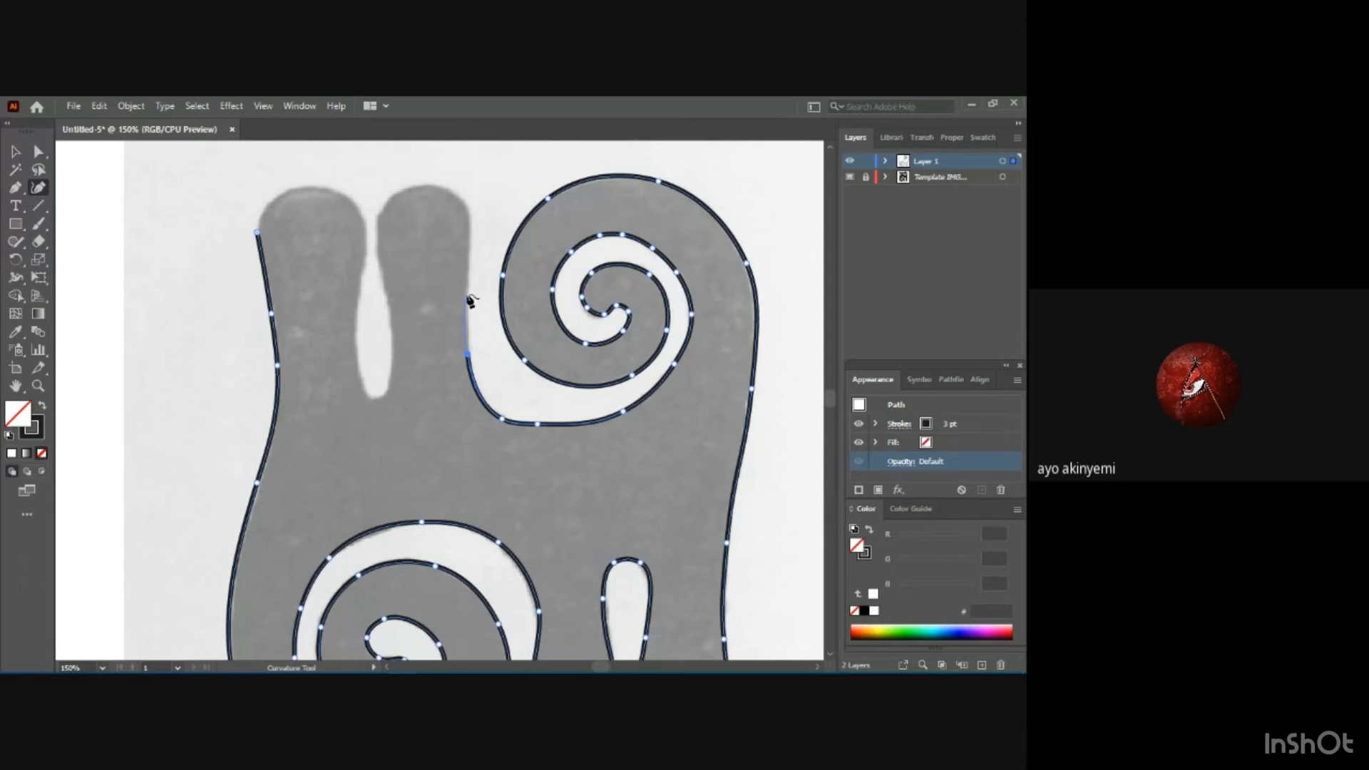
left_click(467, 294)
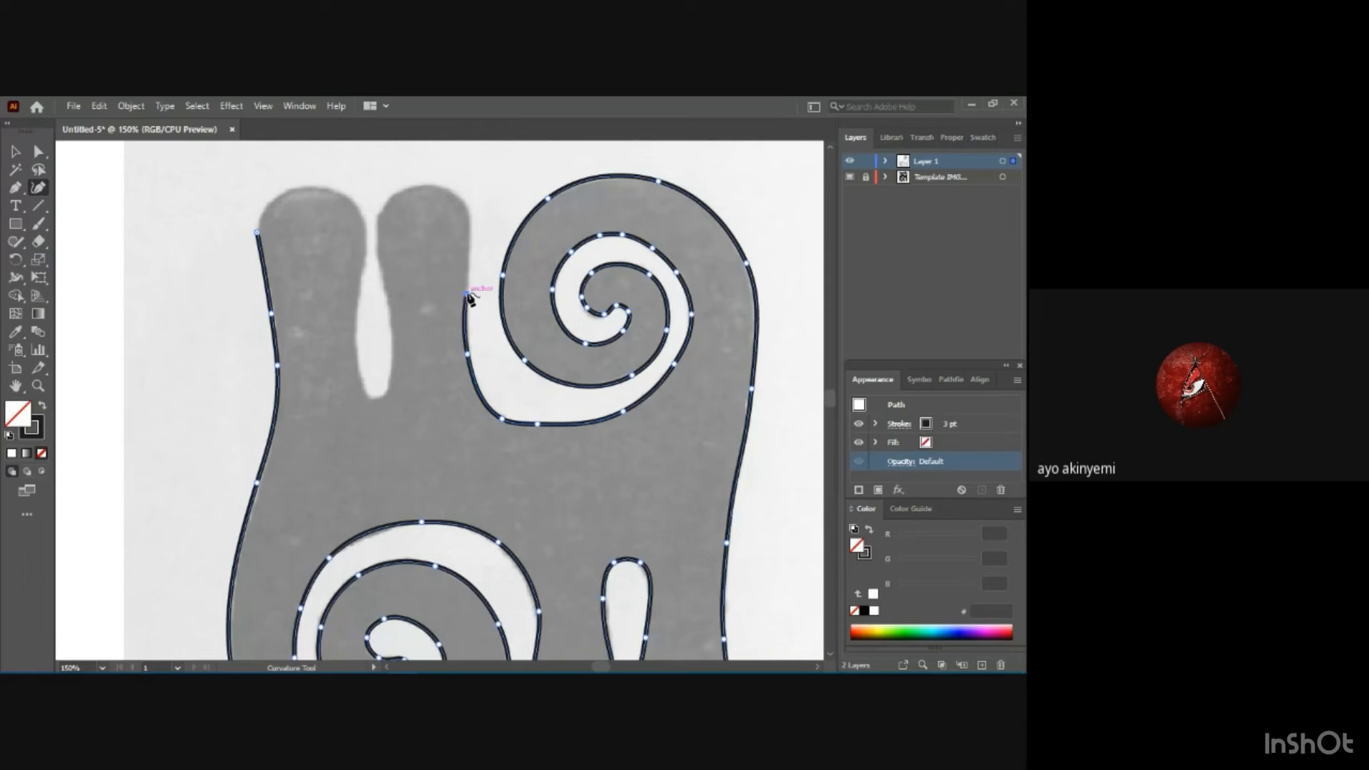
Trace around the rounded top of the upper leg beside the spiral and start down its inner side.
left_click(468, 215)
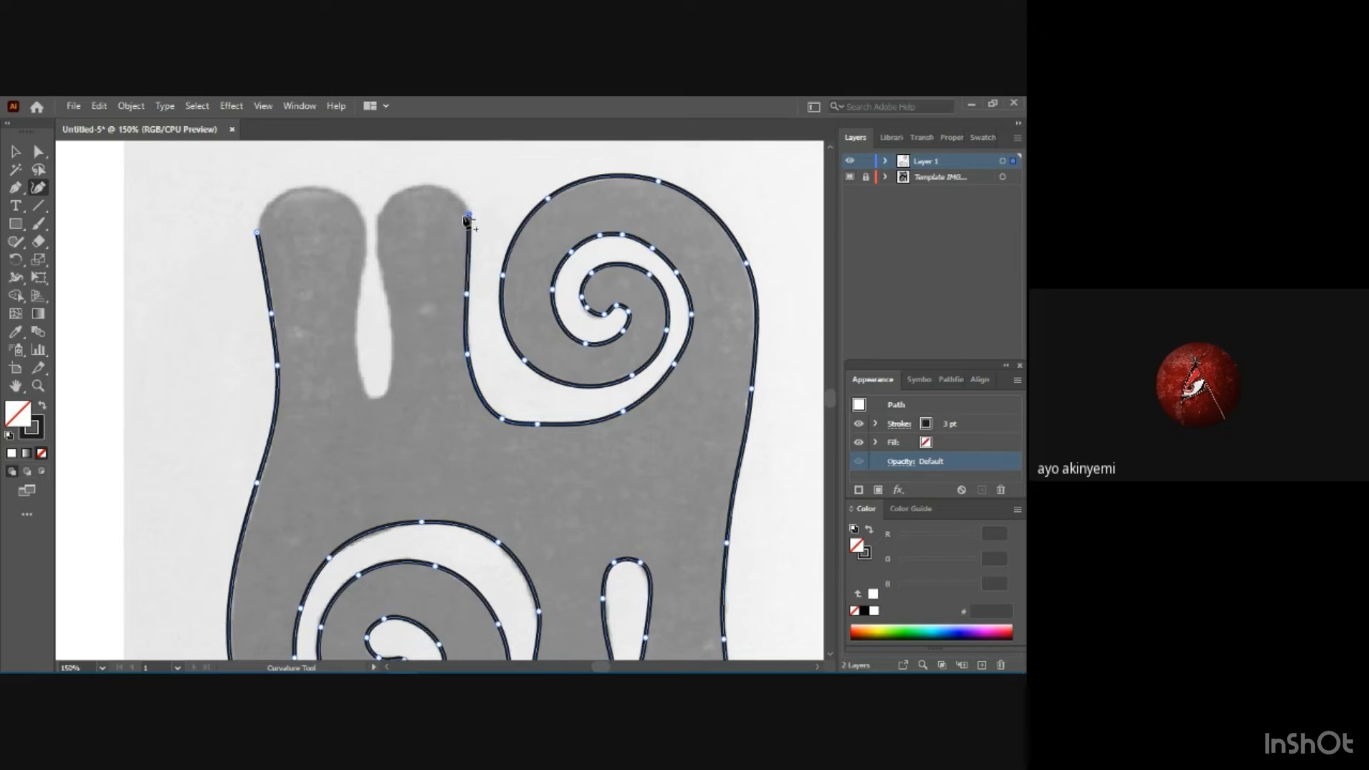
left_click(435, 180)
left_click(391, 193)
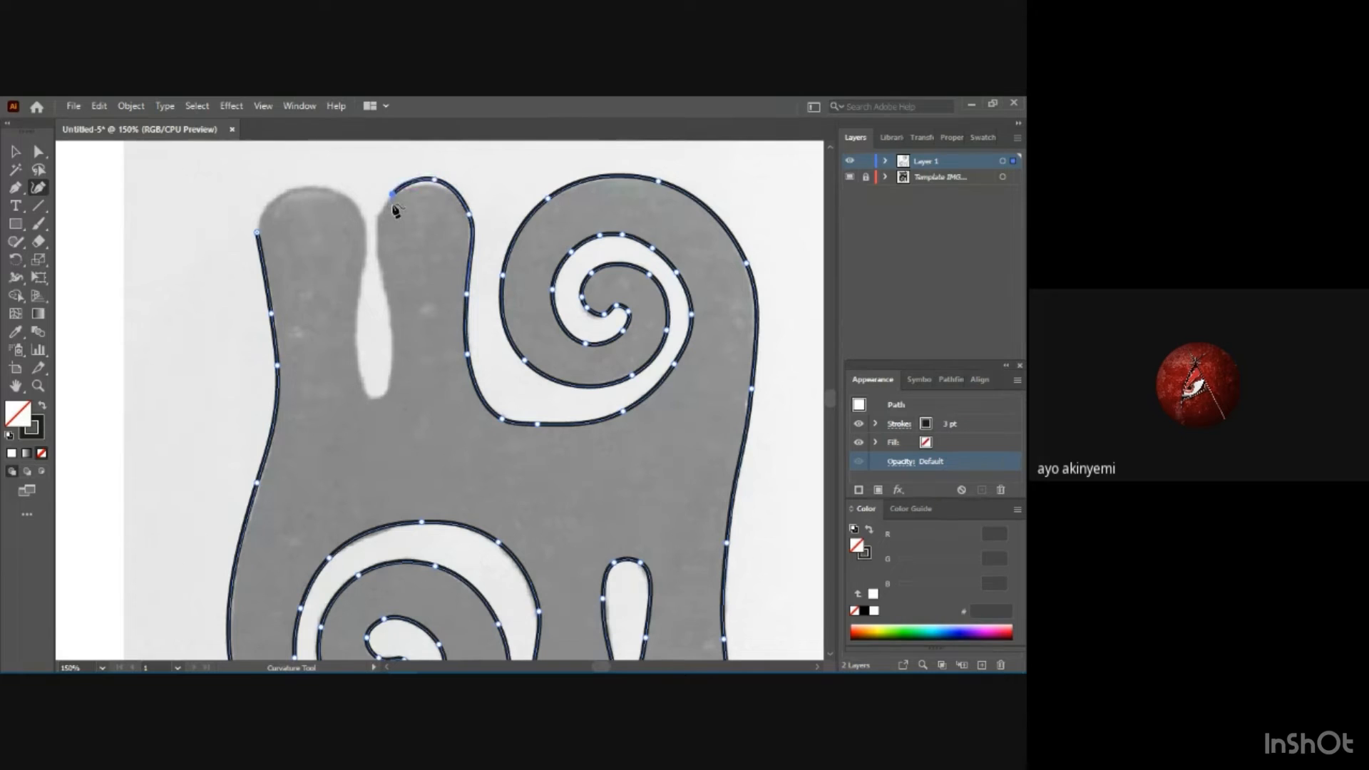
left_click(382, 212)
left_click(379, 259)
Trace the narrow gap between the two upper legs, around its bottom and back up the other side.
left_click(388, 305)
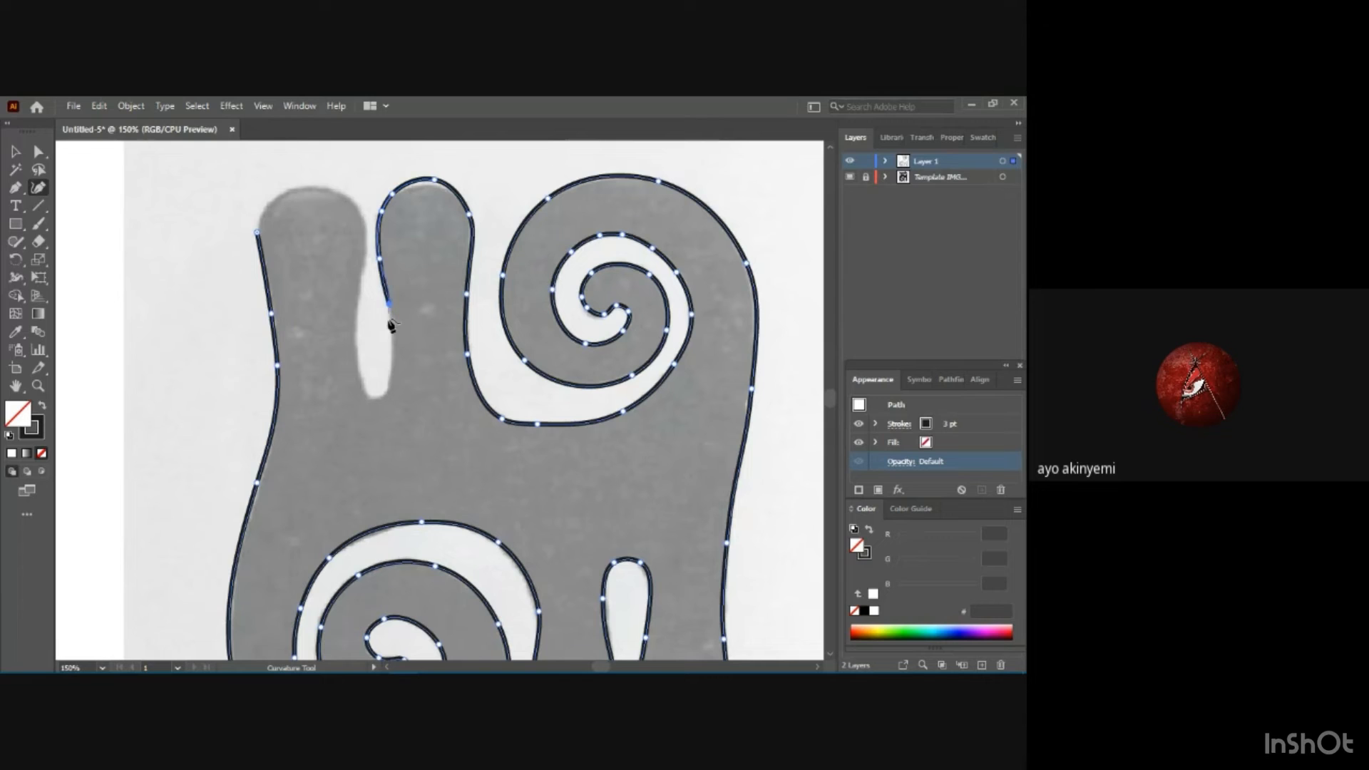
left_click(392, 366)
left_click(388, 394)
left_click(360, 394)
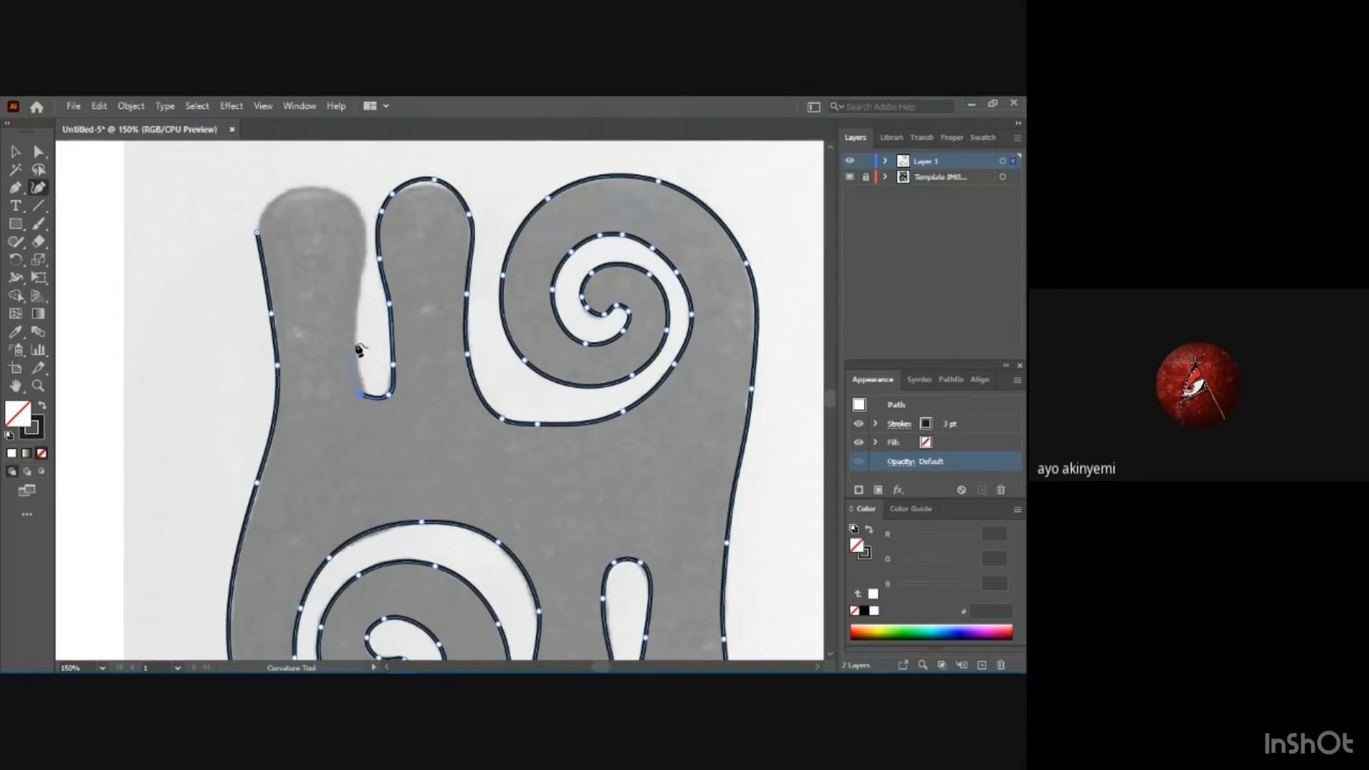
left_click(361, 286)
Trace over the rounded top of the outer upper leg and close the path at its starting anchor.
left_click(365, 256)
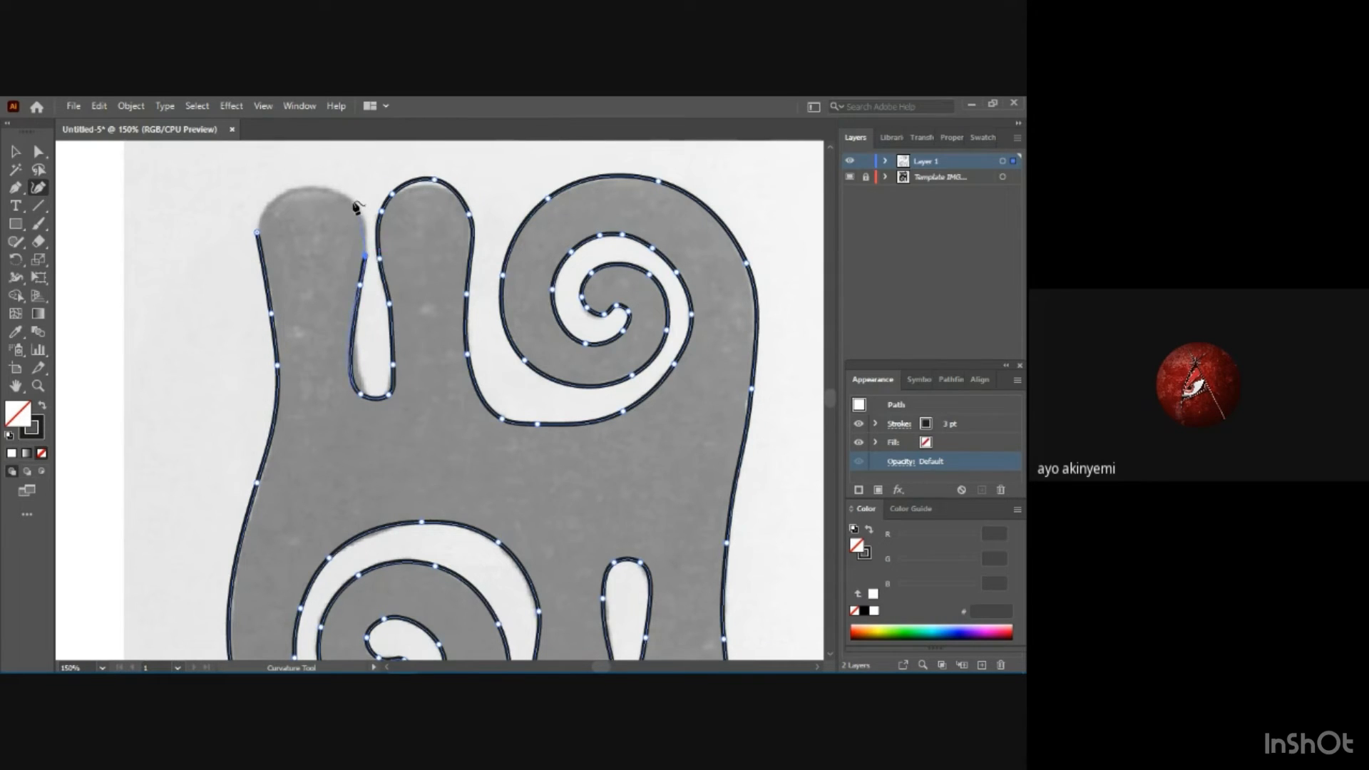
left_click(352, 198)
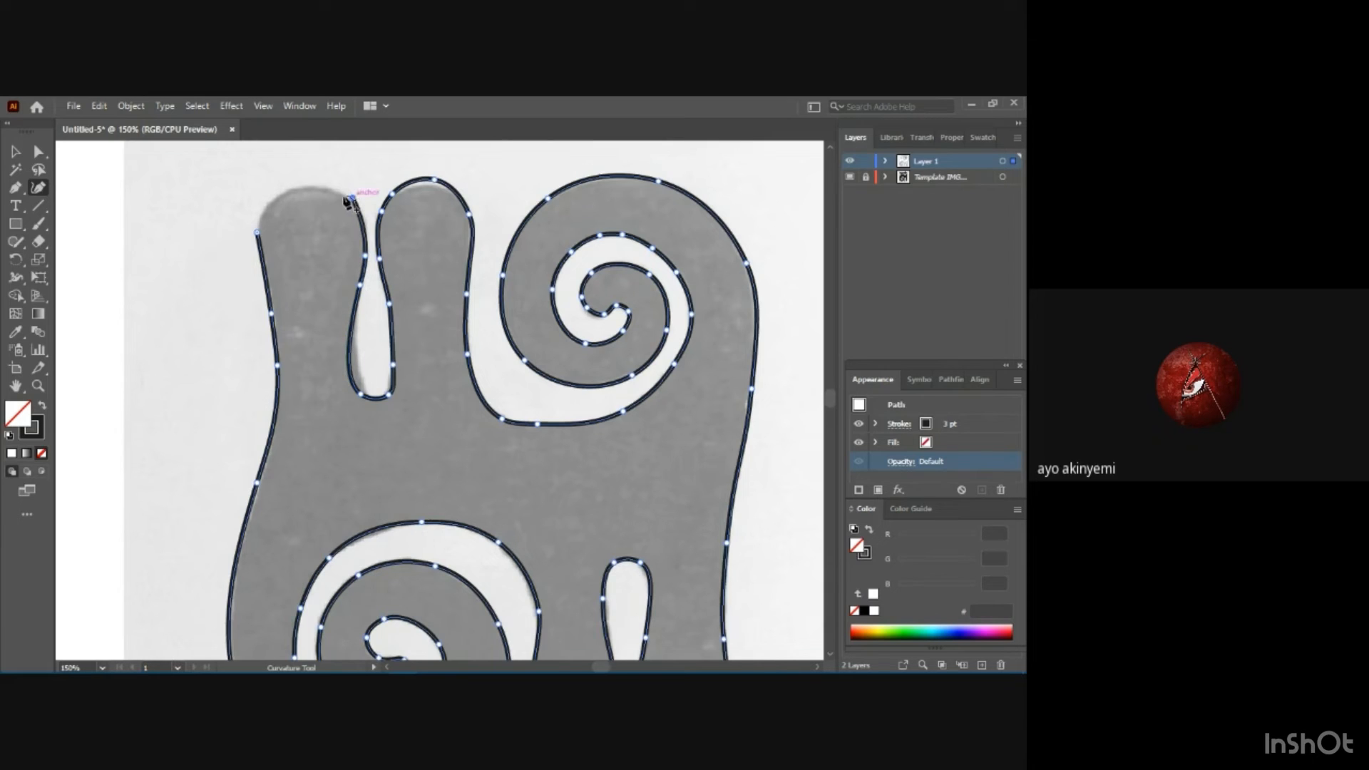
left_click(310, 186)
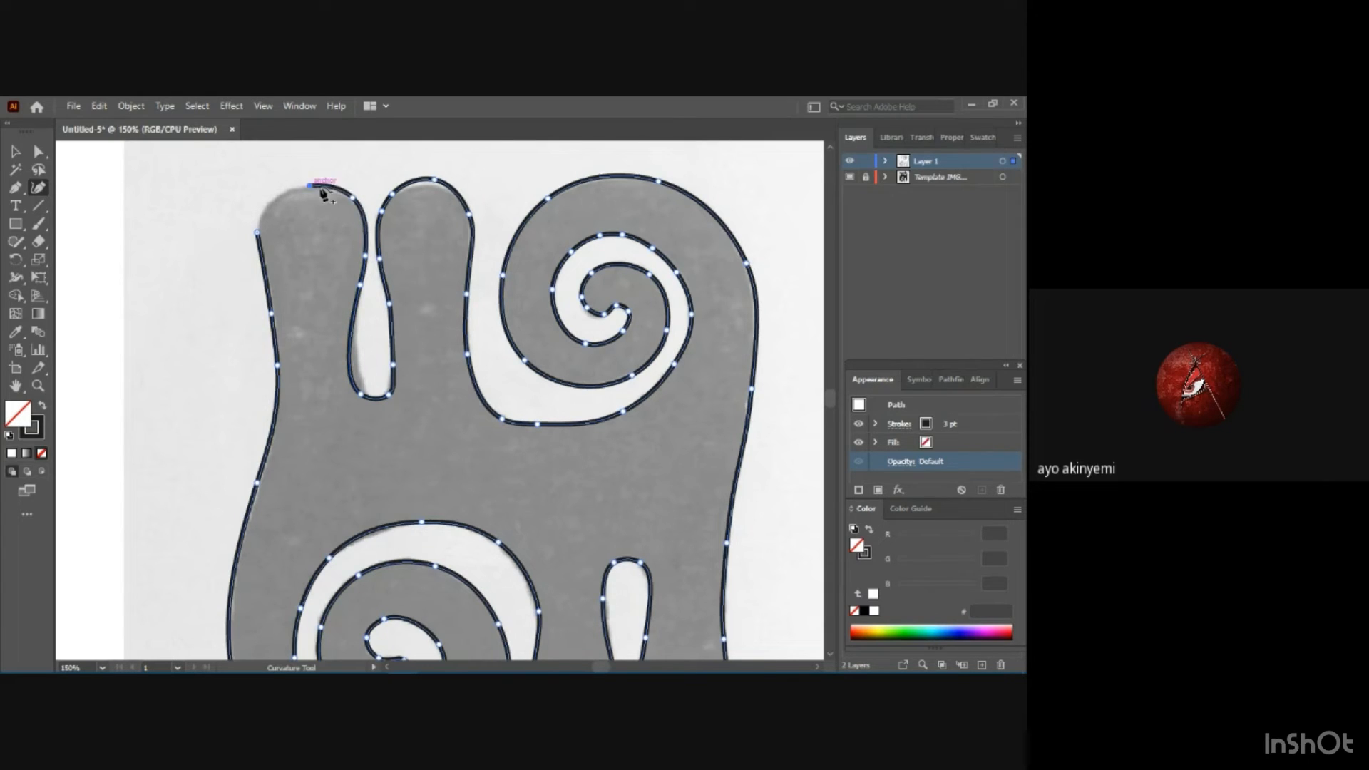
left_click(259, 232)
Hide the template layer and deselect the finished outline.
key("ctrl")
key("ctrl+minus")
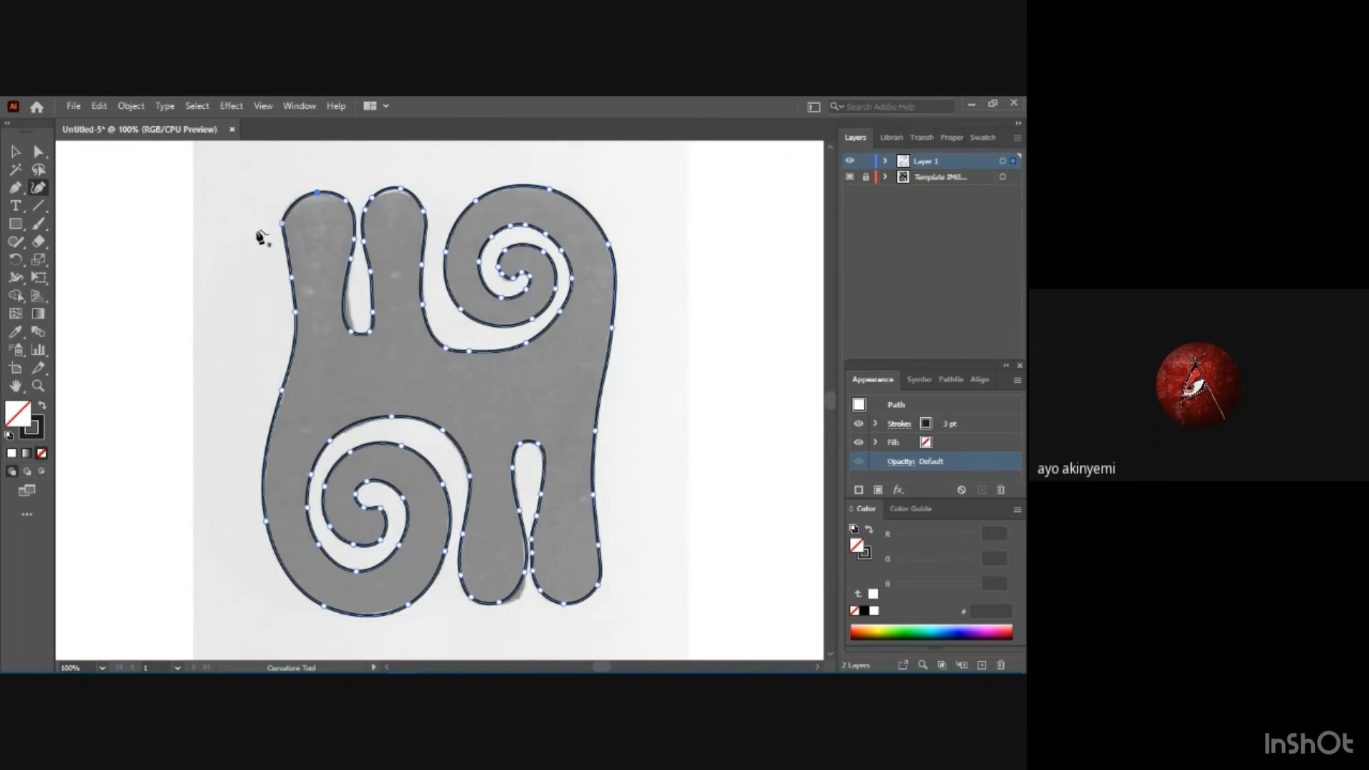
key("ctrl+minus")
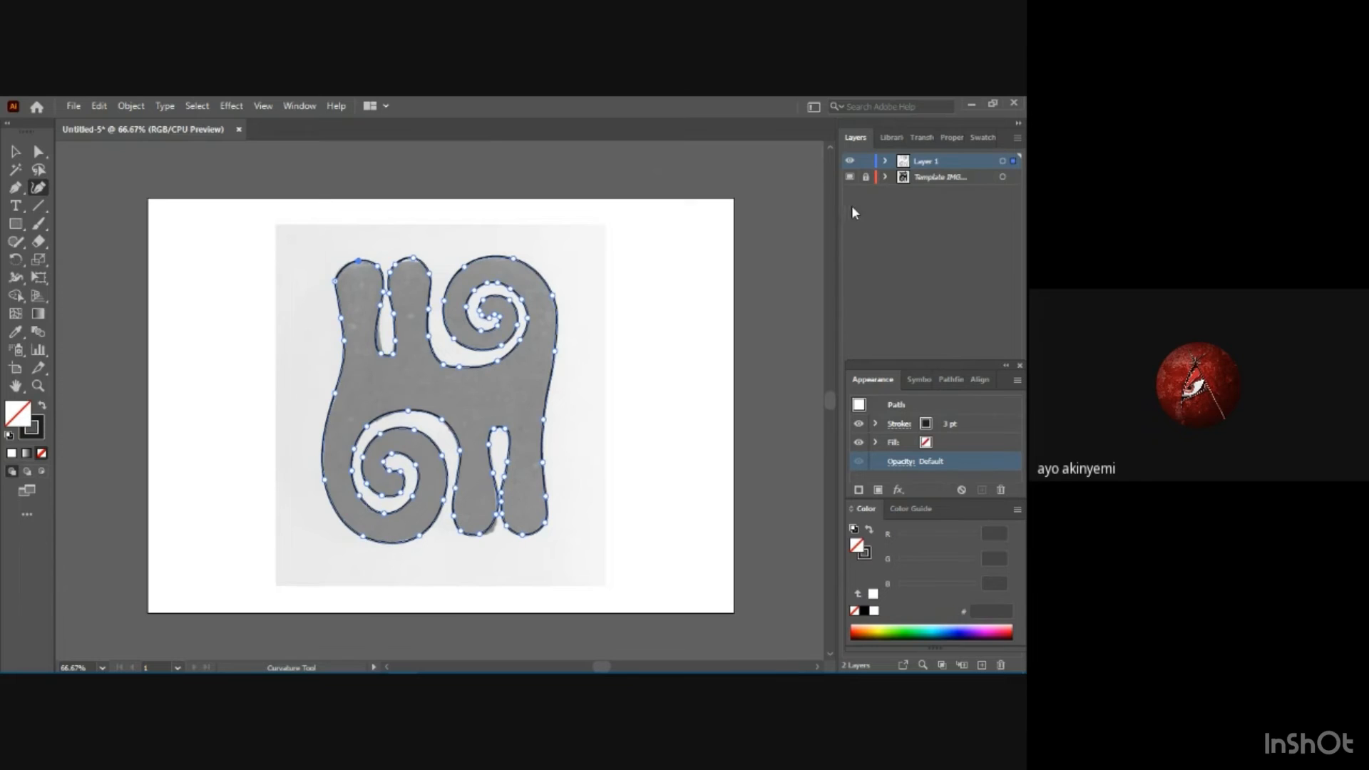
left_click(851, 178)
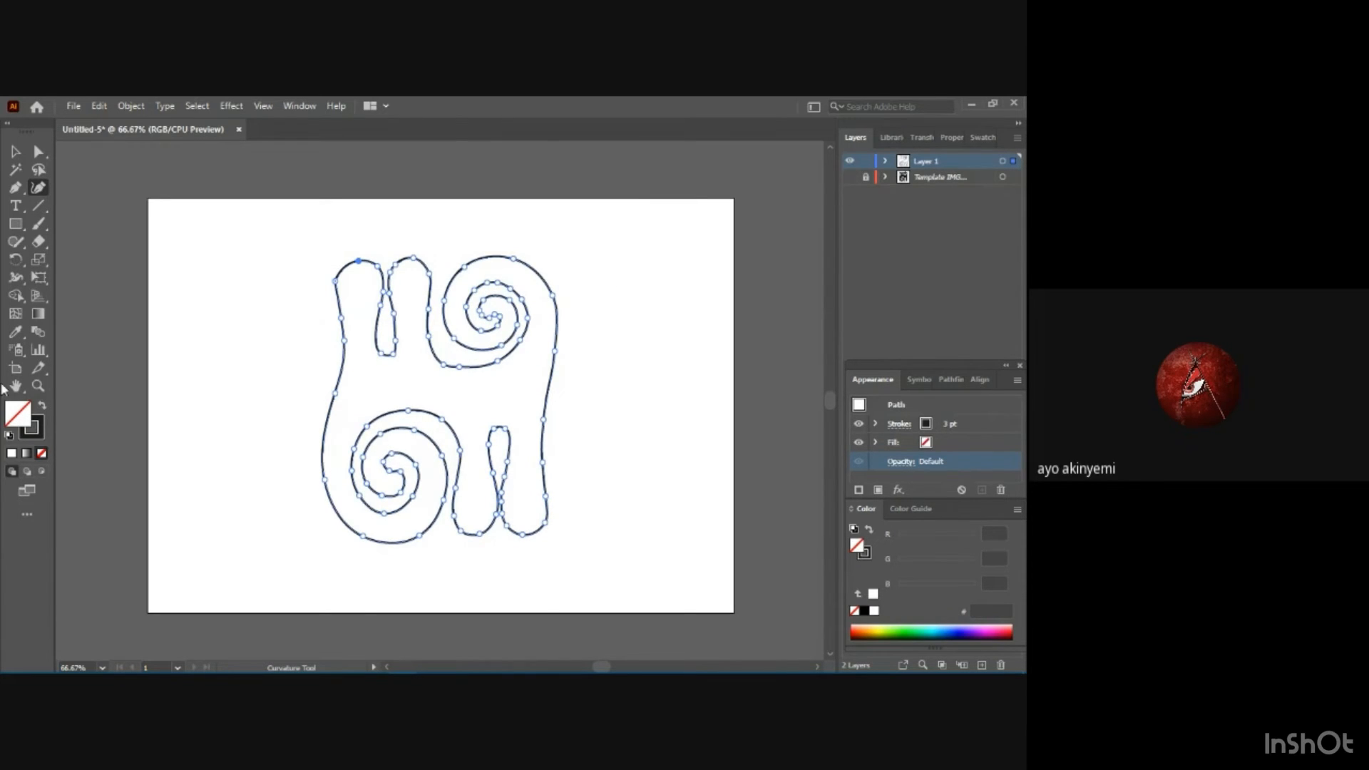
left_click(14, 152)
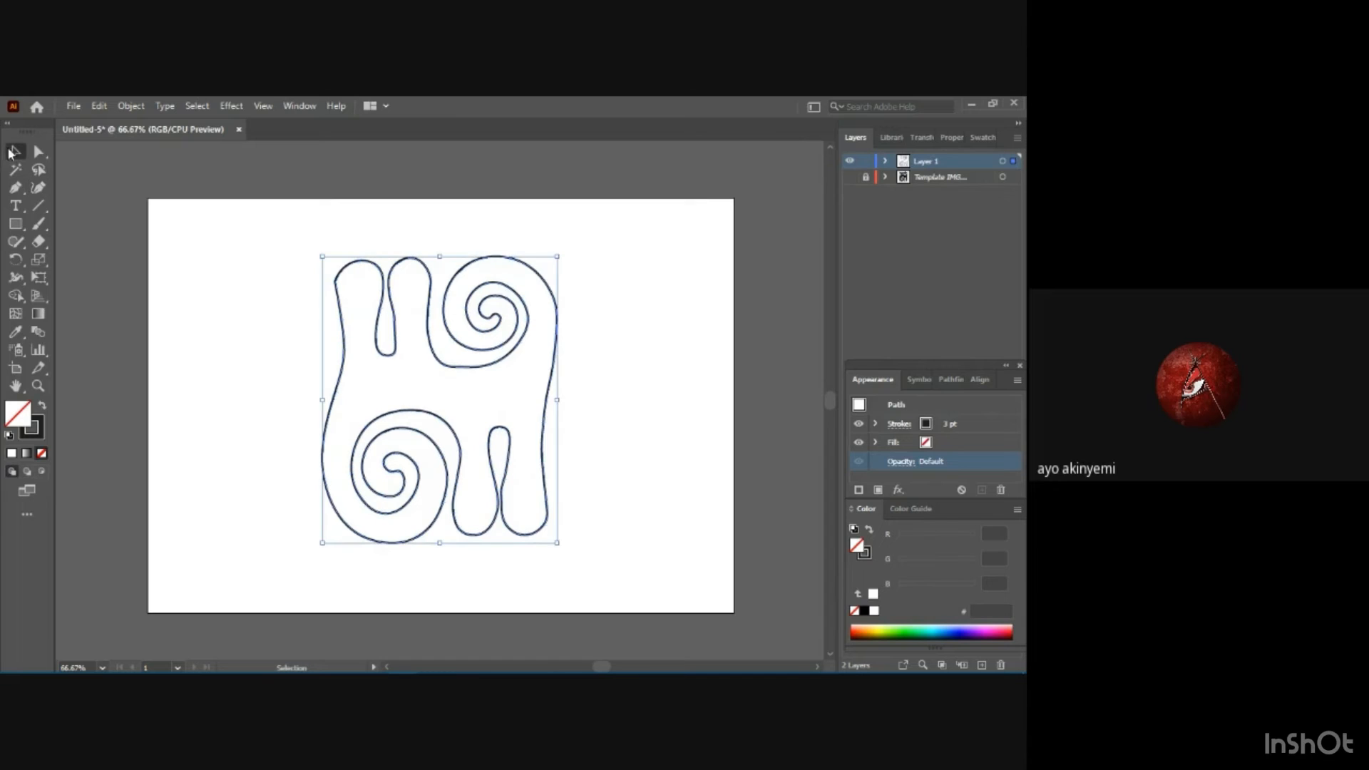
left_click(633, 427)
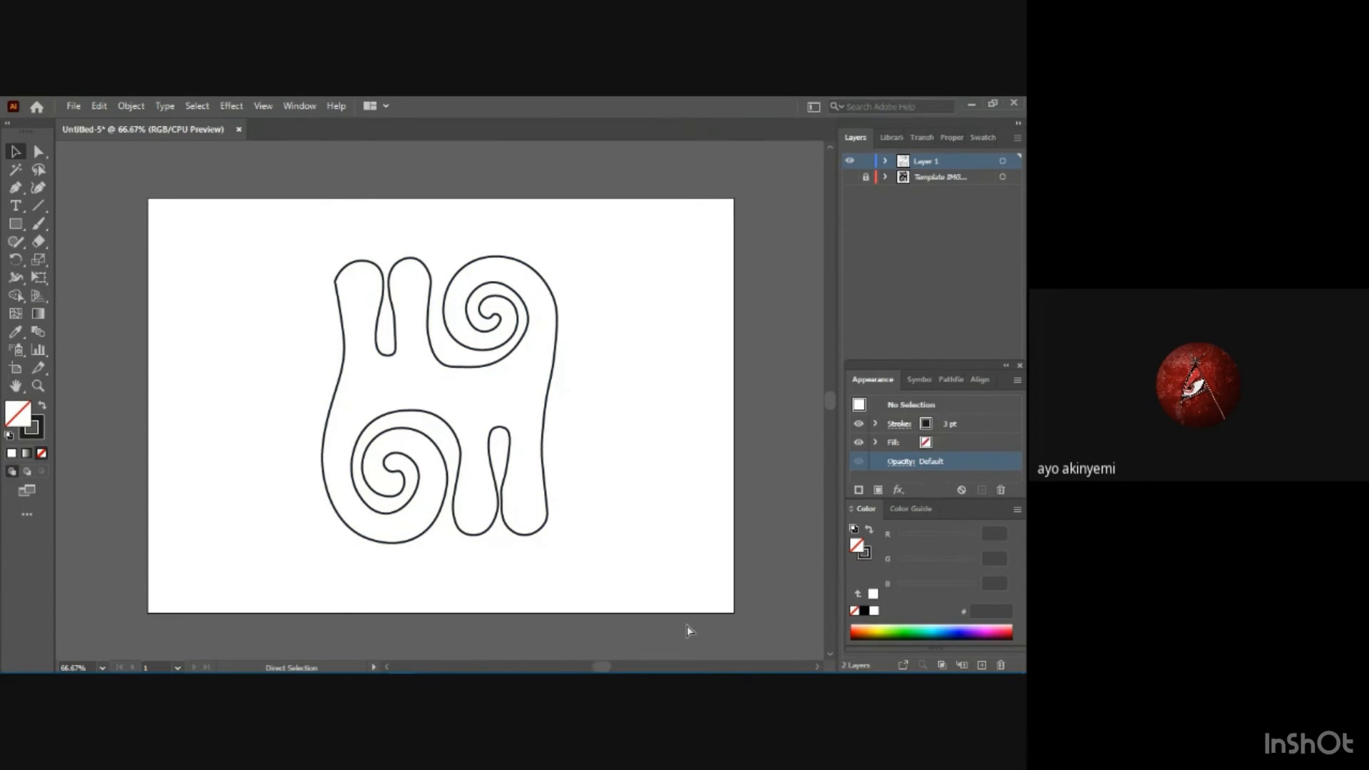
Smooth the corner at the outer upper leg's shoulder by moving its anchor slightly inward with the Curvature tool.
key("ctrl+1")
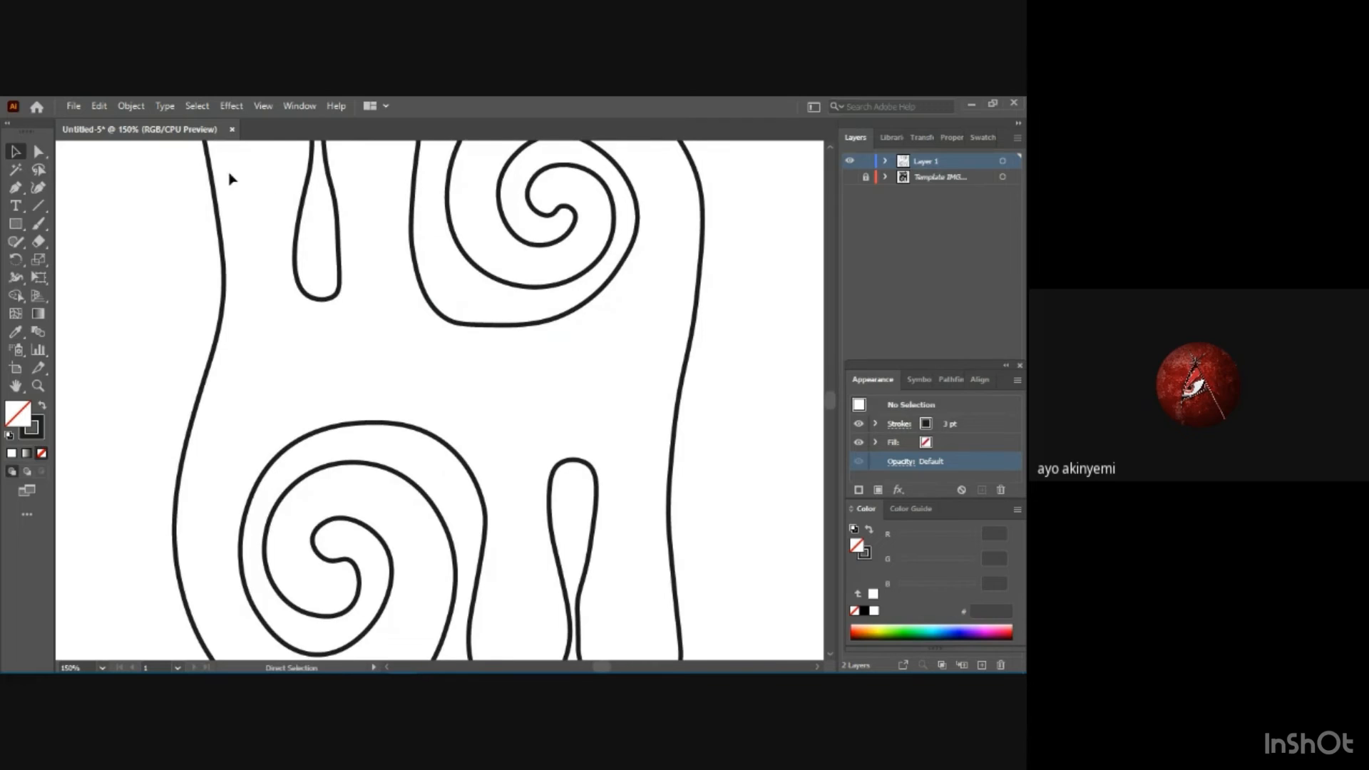
scroll(228, 200, "up", 4)
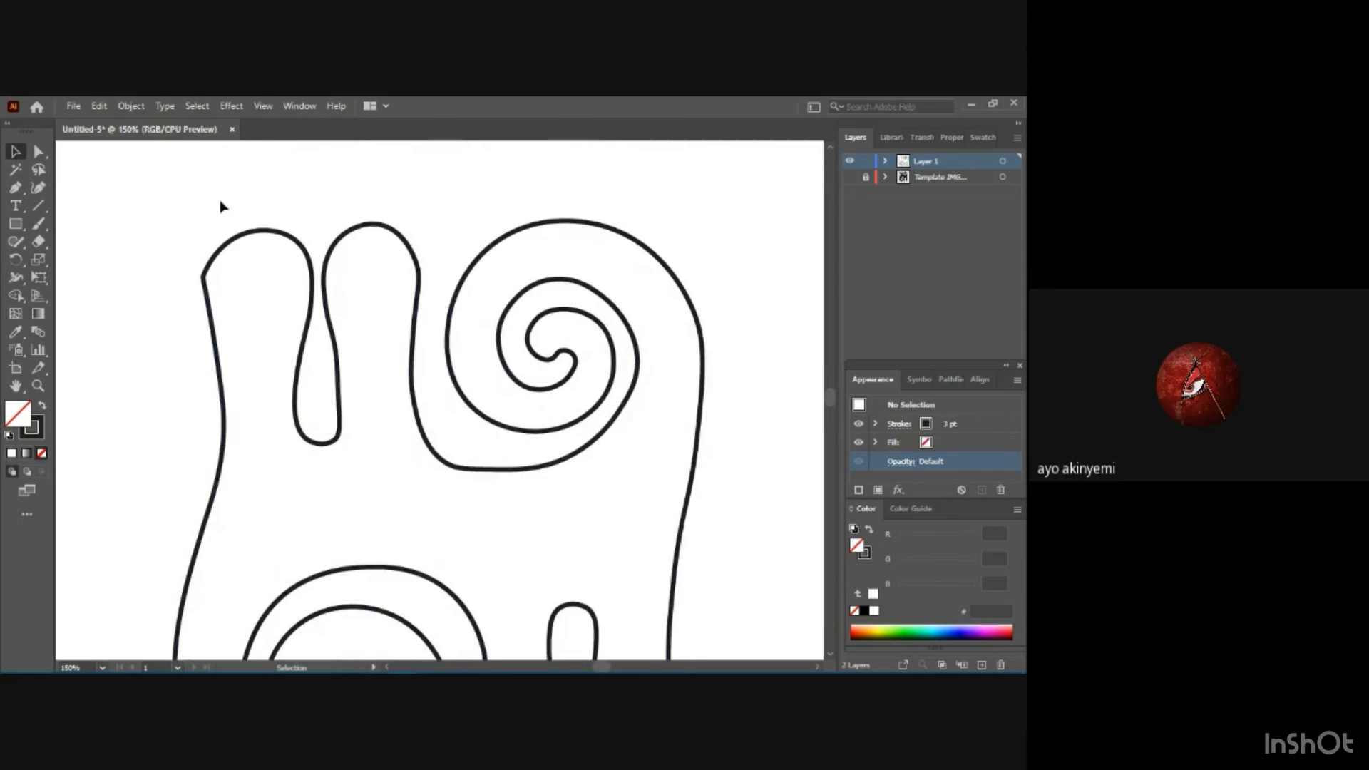
left_click(205, 282)
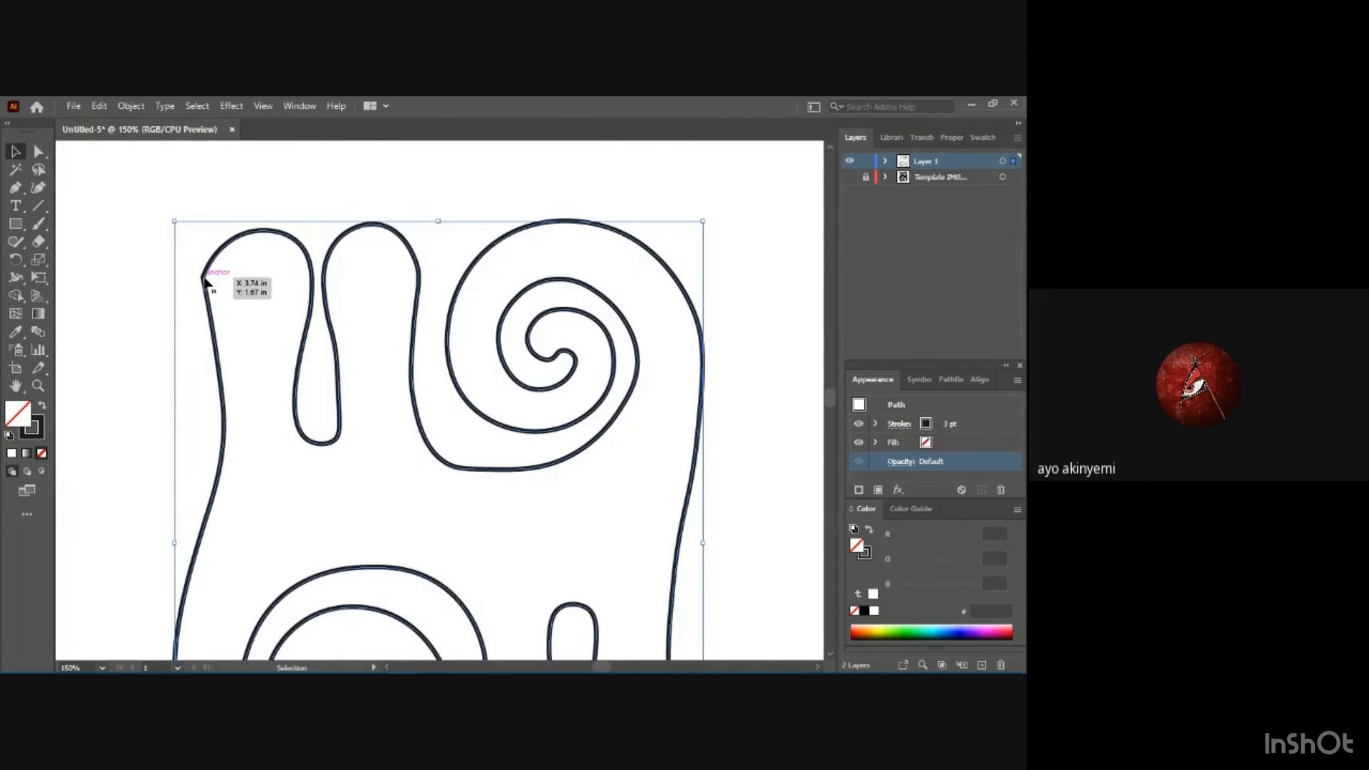
key("shift+grave")
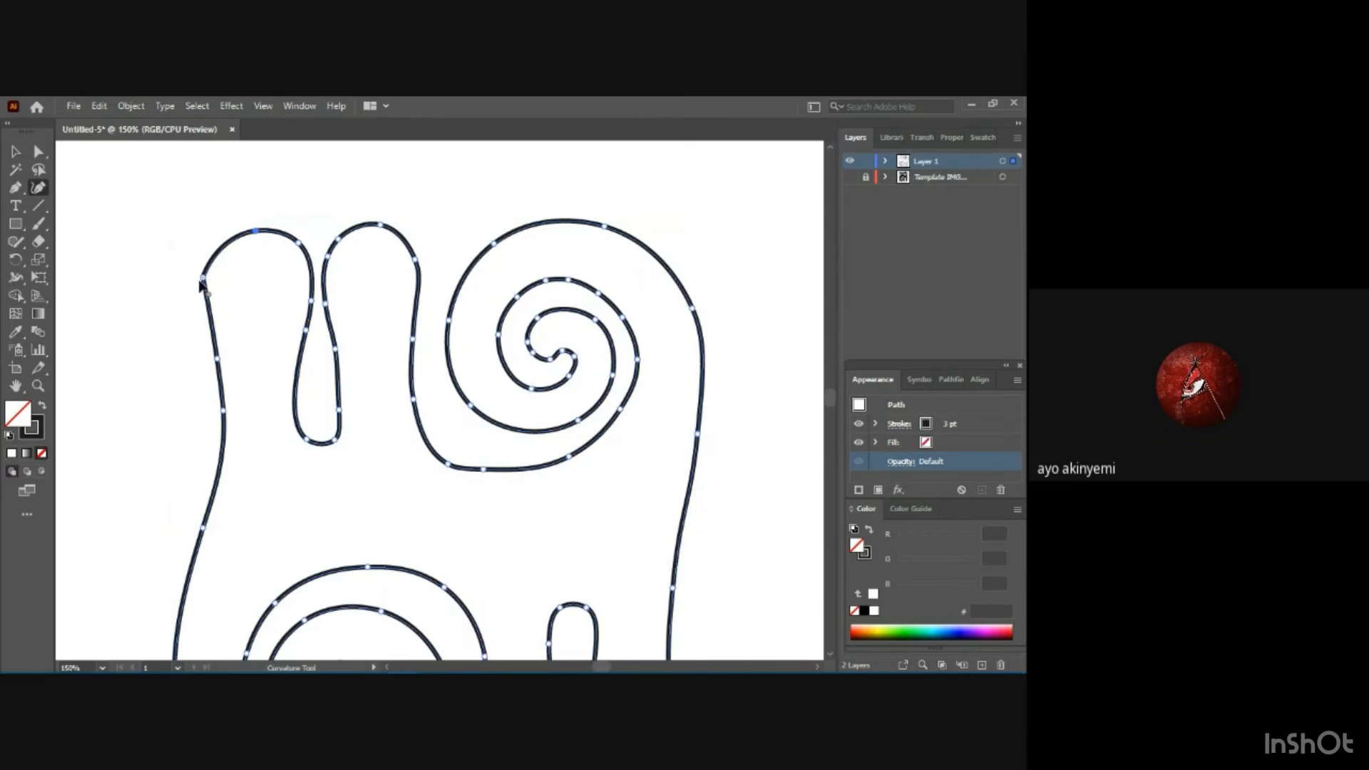
left_click_drag(204, 279, 211, 276)
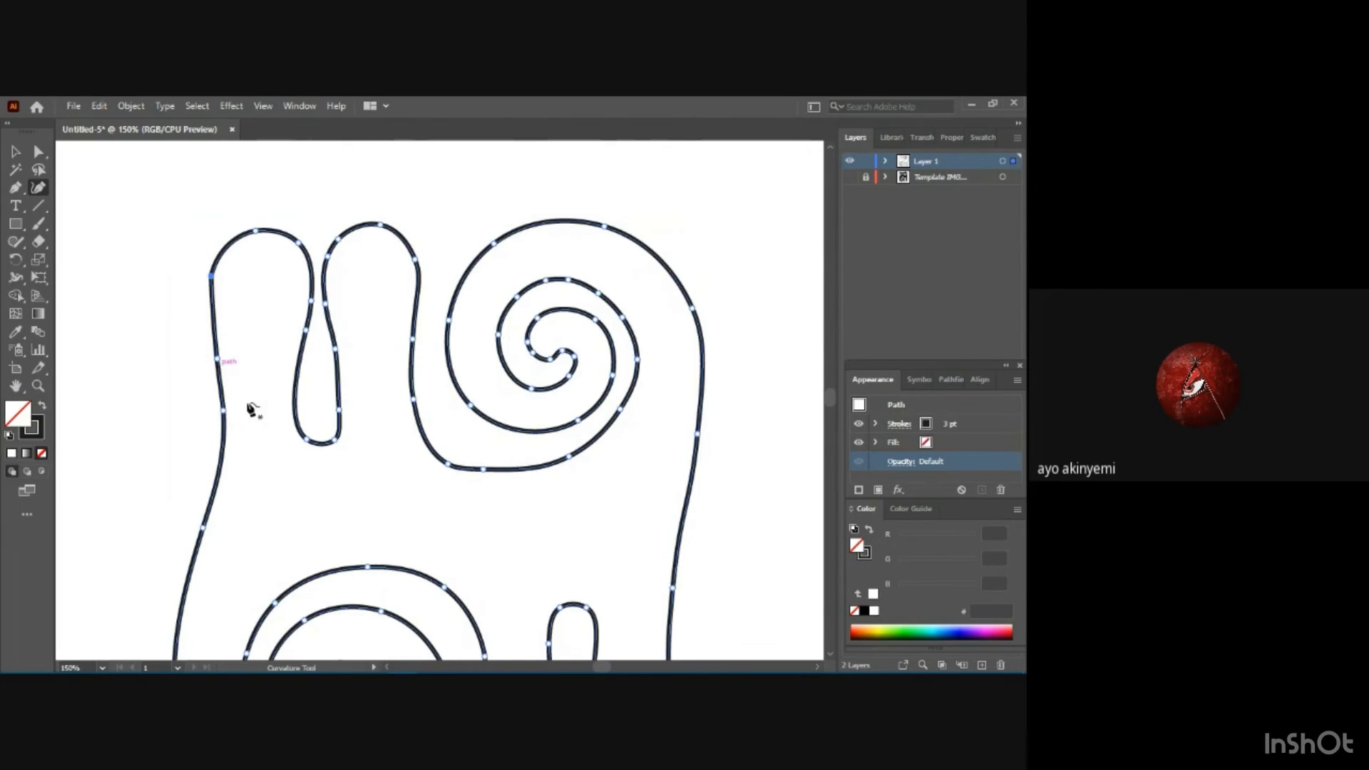
Scale the whole motif down proportionally to about half its size from its upper-right corner, and deselect it.
key("ctrl")
key("ctrl+minus")
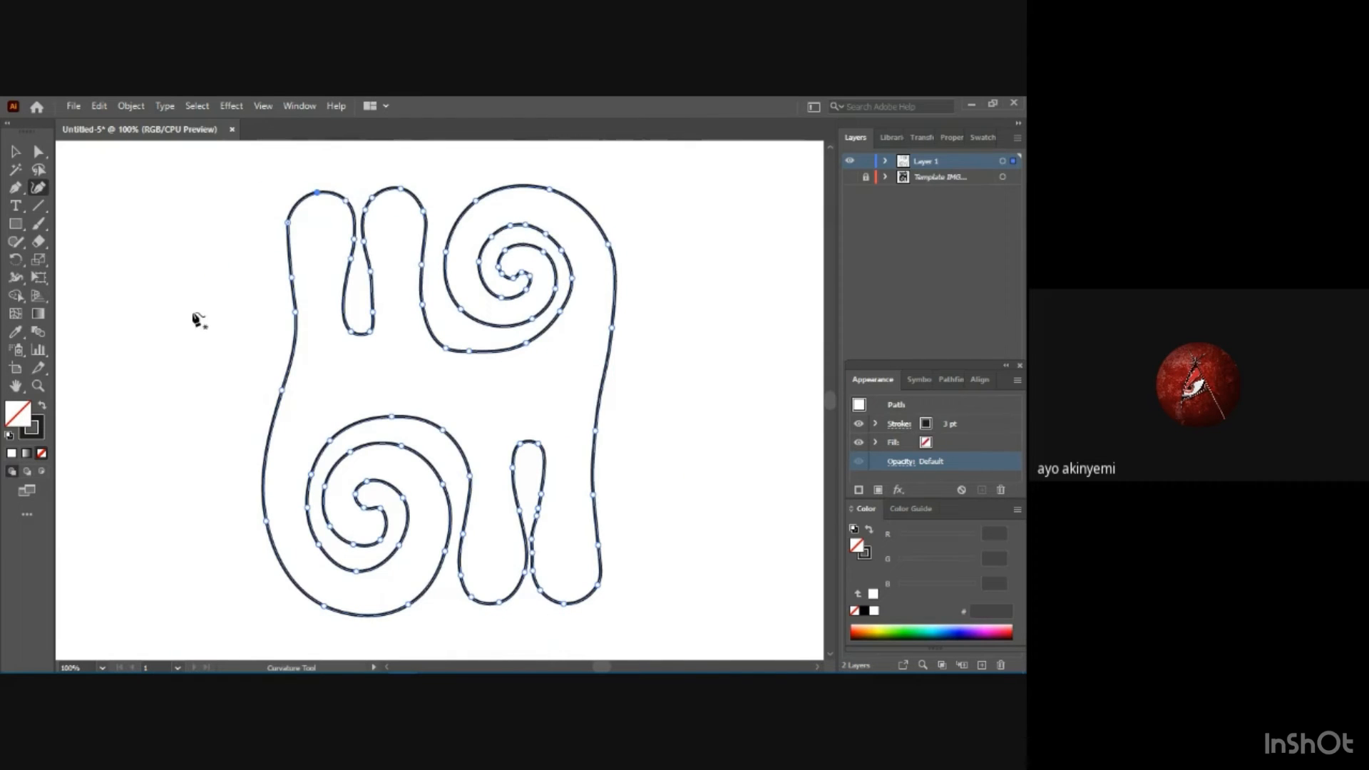
left_click(15, 151)
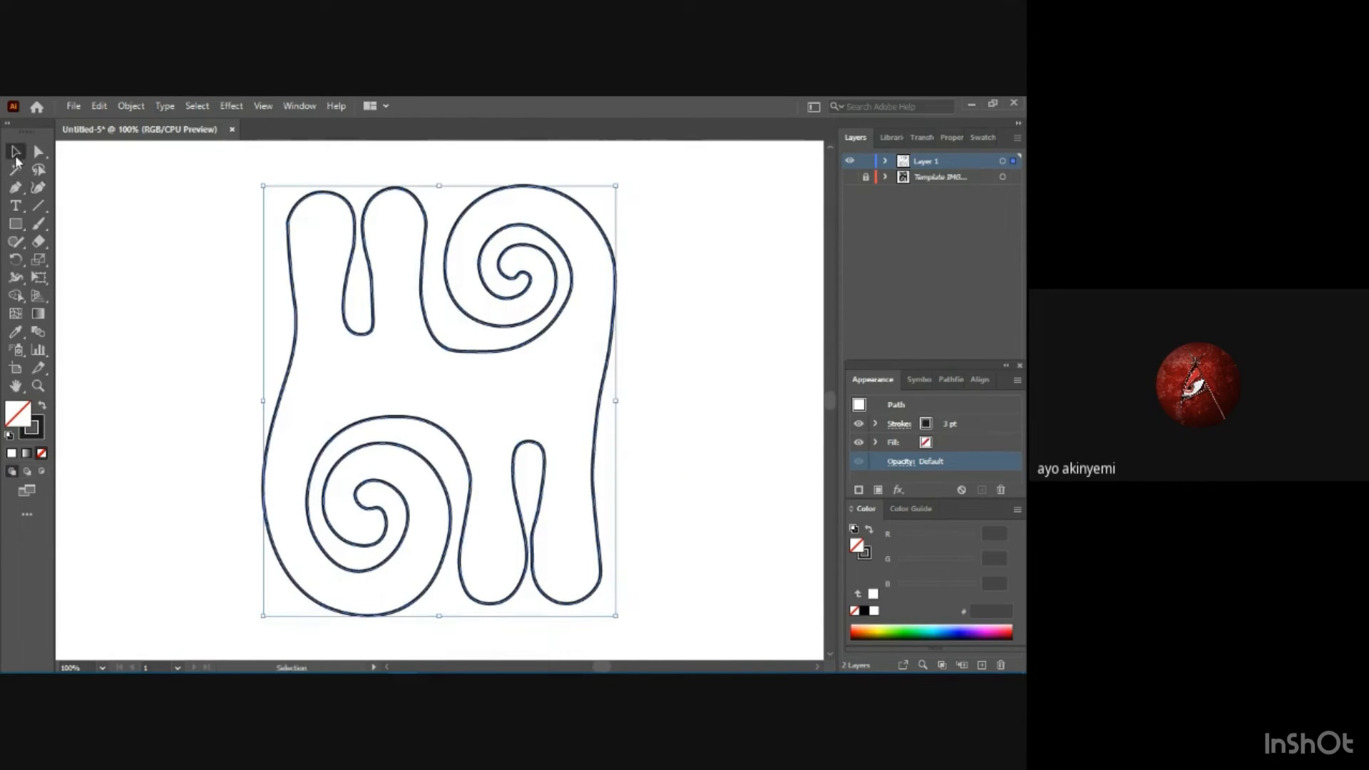
scroll(358, 292, "down", 1)
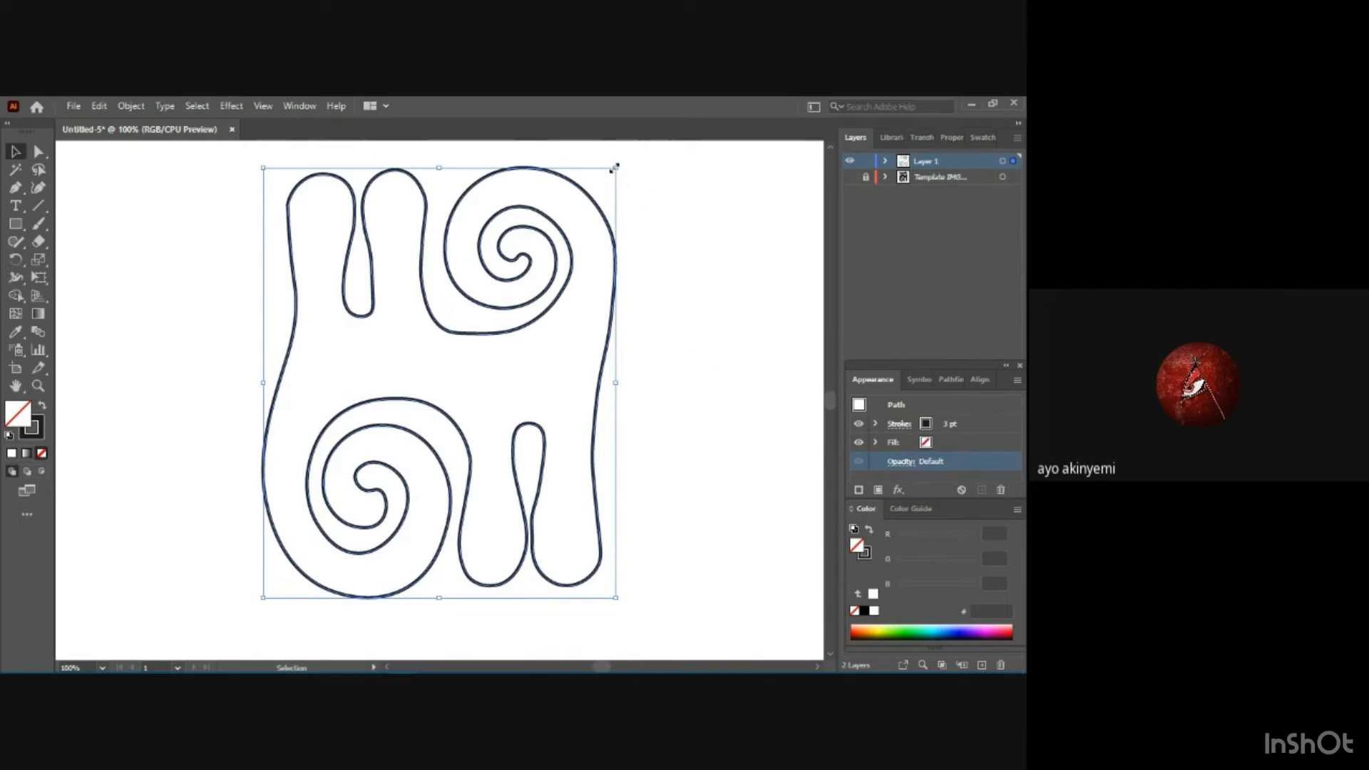
left_click_drag(615, 168, 482, 364)
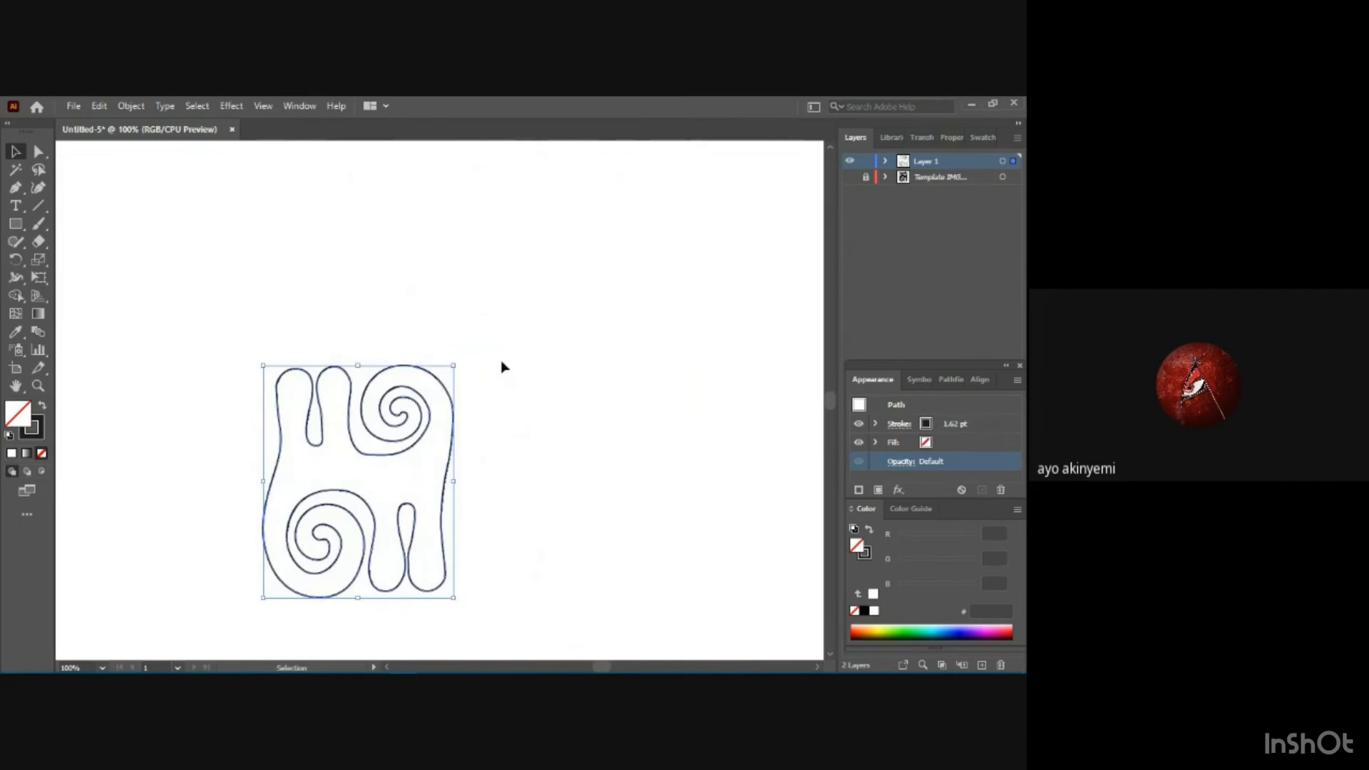
scroll(709, 354, "down", 2)
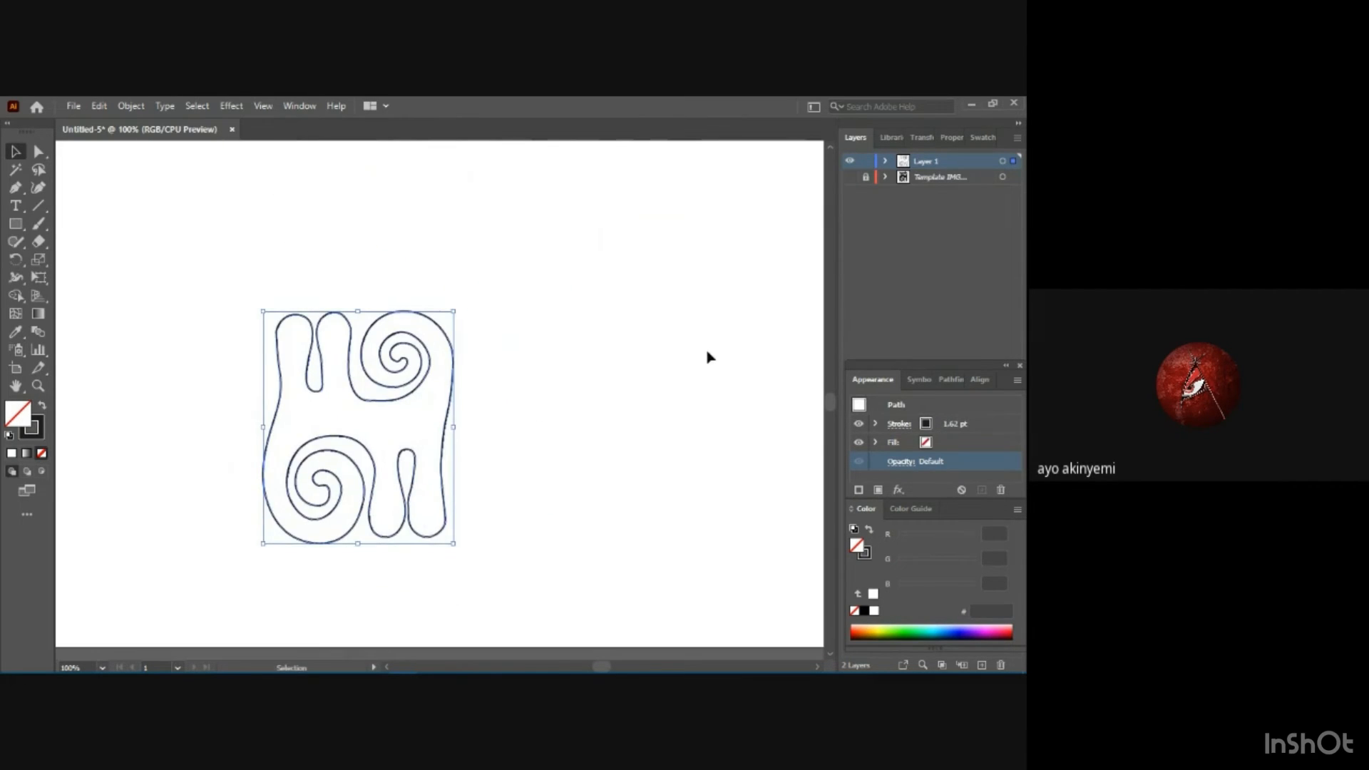
left_click(572, 326)
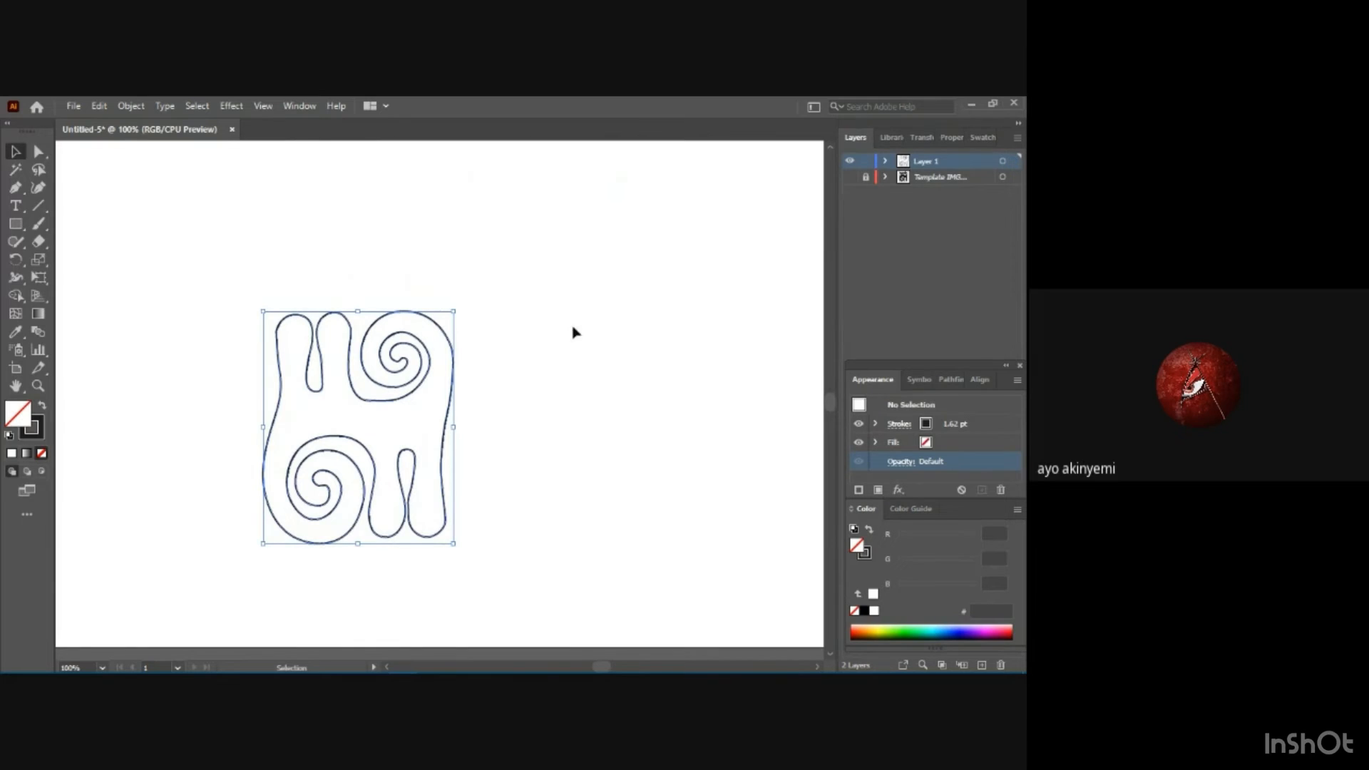
Set the reduced motif's stroke weight to 3 pt and deselect it.
left_click(458, 356)
left_click(953, 428)
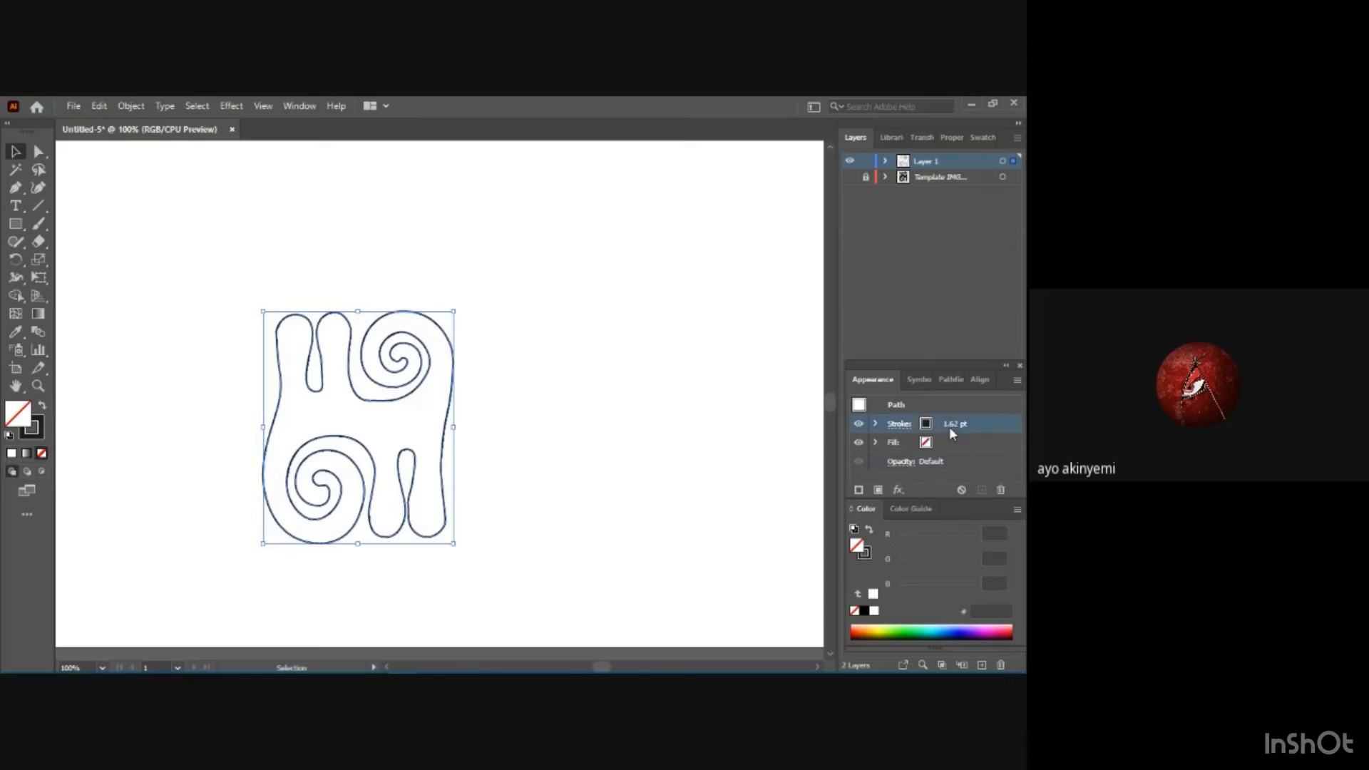
left_click(999, 425)
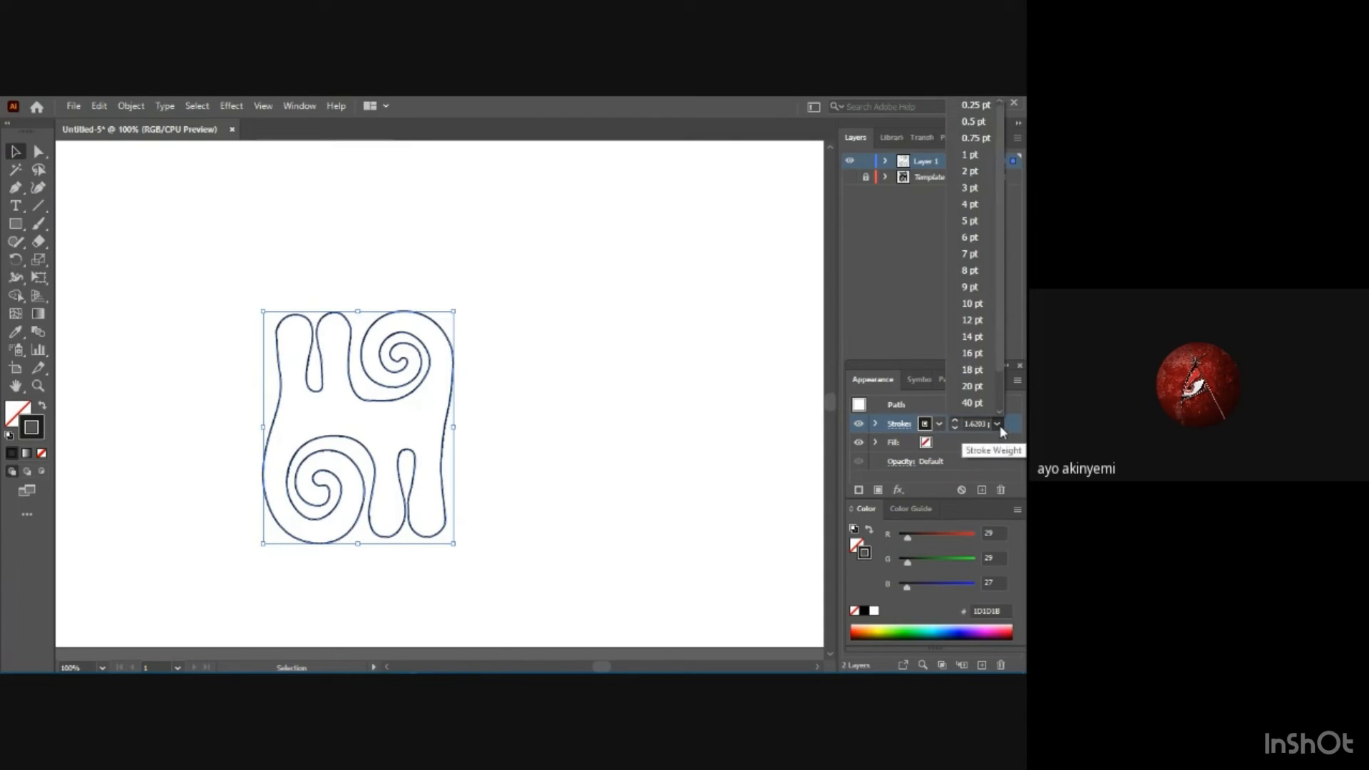
left_click(970, 189)
left_click(559, 467)
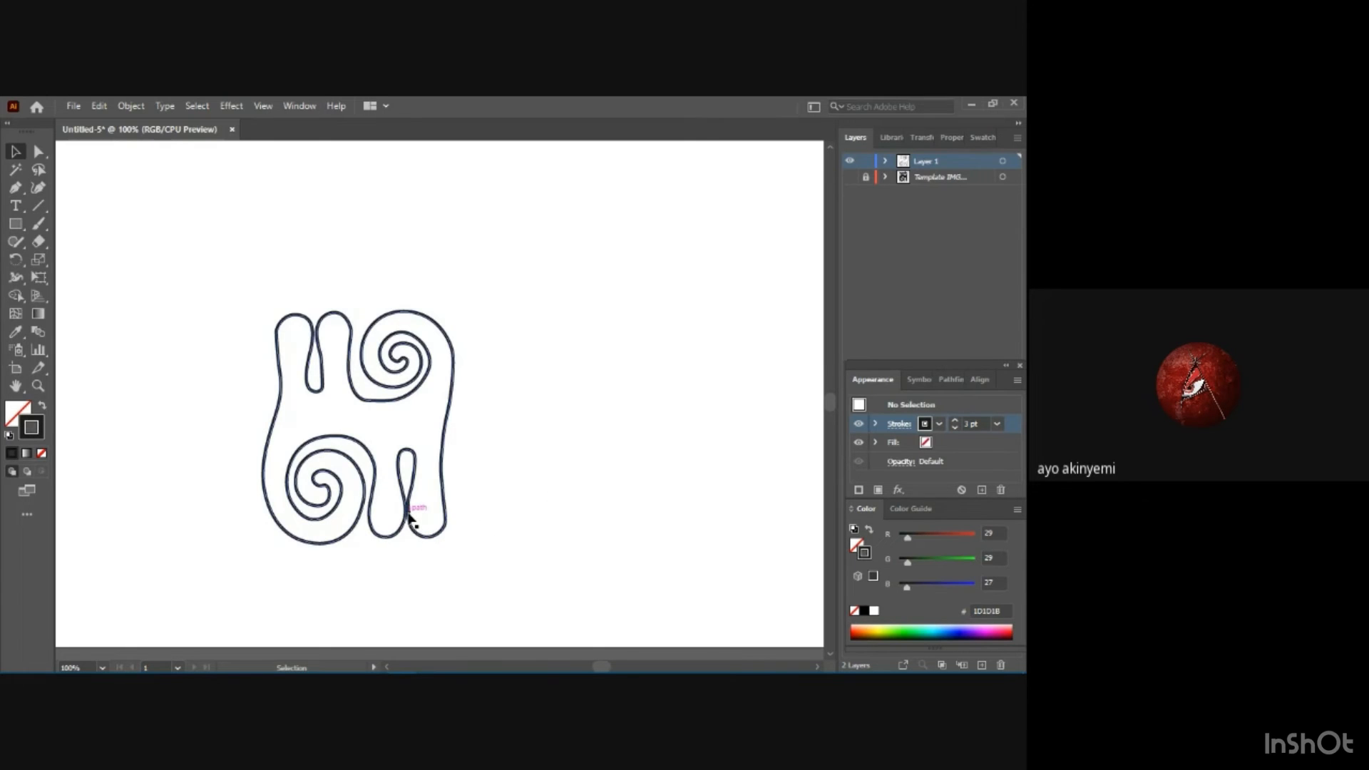
Shift the anchors at the pinch of the lower leg gap slightly outward with the Curvature tool to separate its touching sides.
left_click(39, 187)
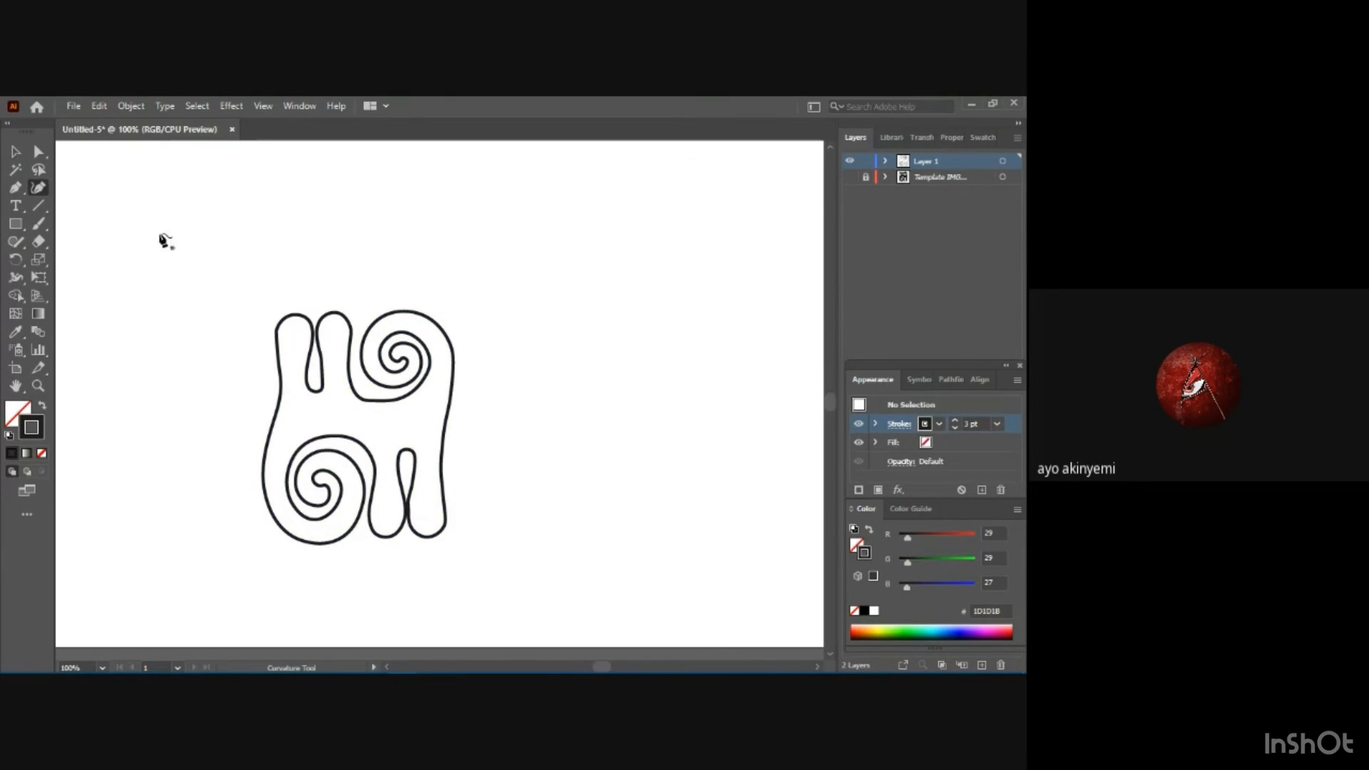
left_click(411, 515)
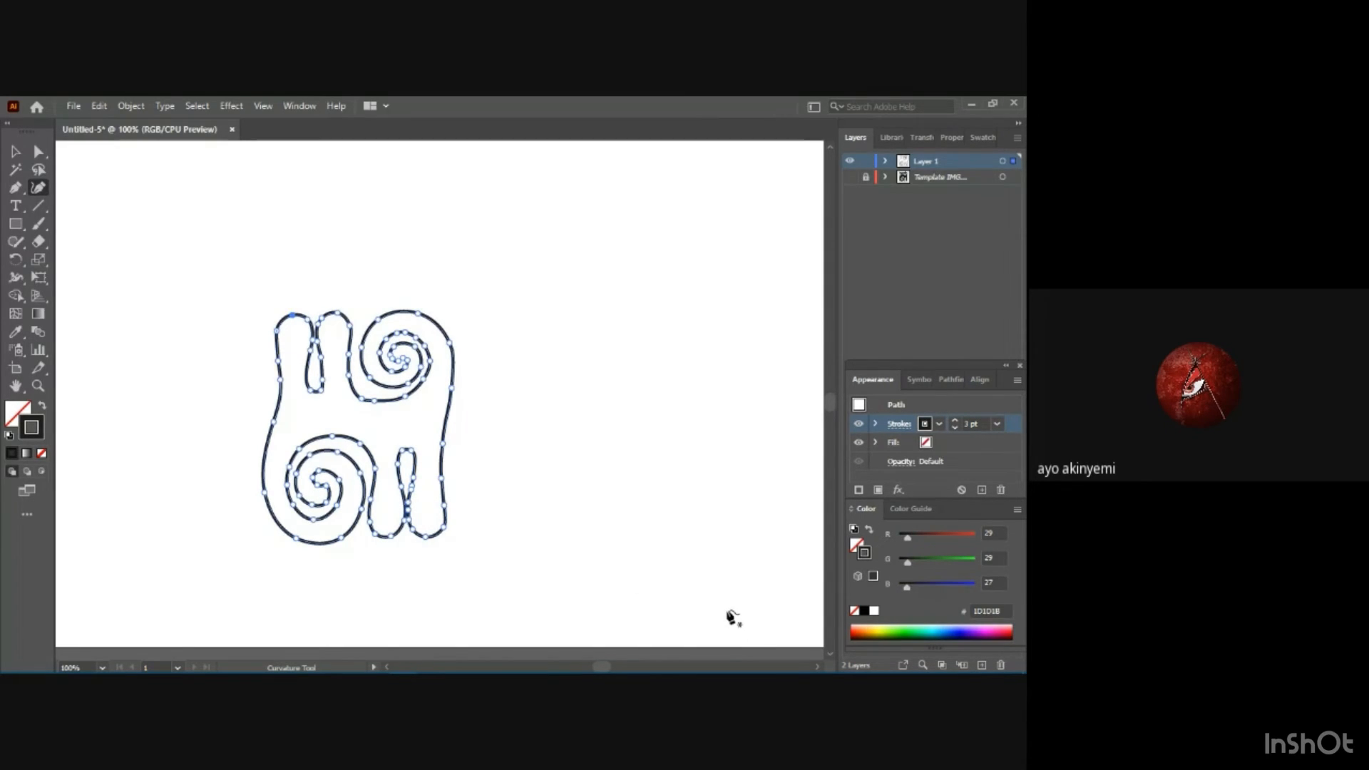
key("ctrl+equal")
key("ctrl+equal")
key("ctrl+equal")
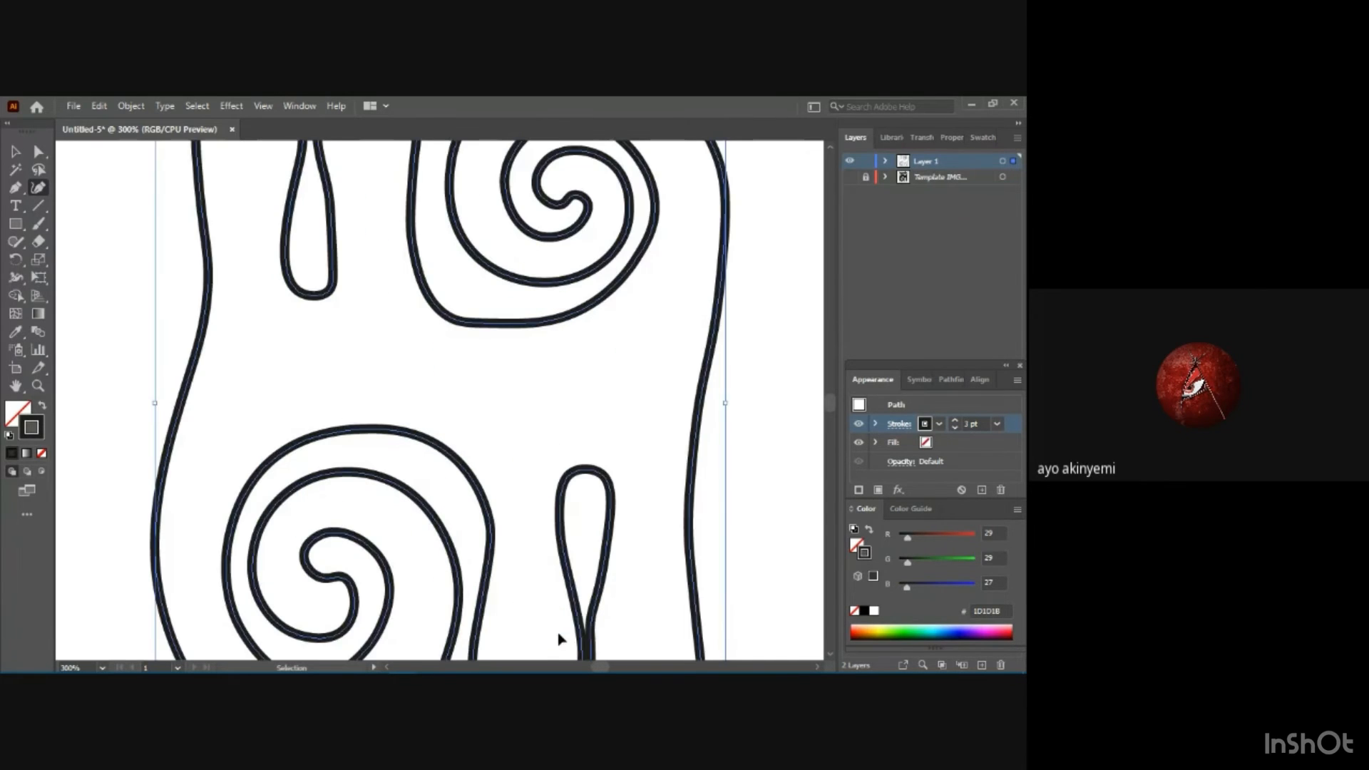
scroll(627, 633, "down", 3)
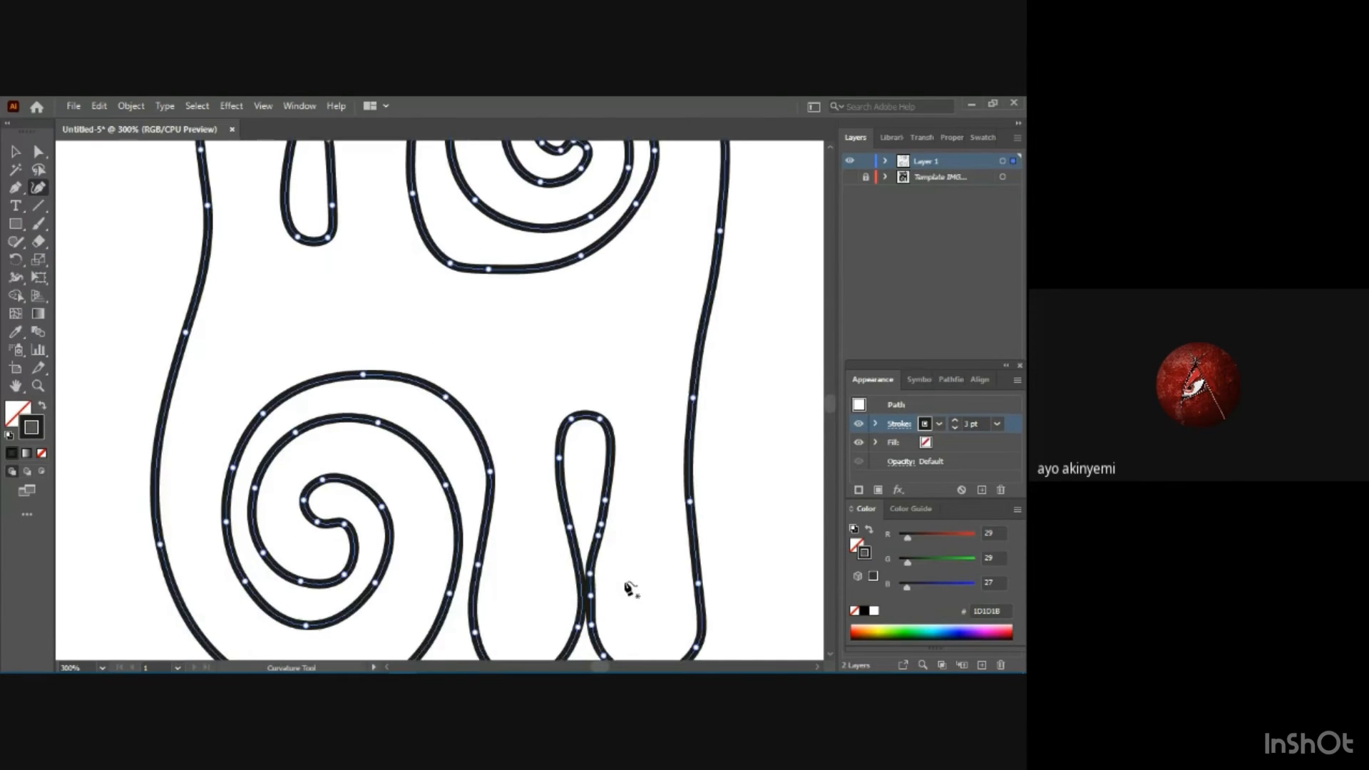
left_click(595, 561)
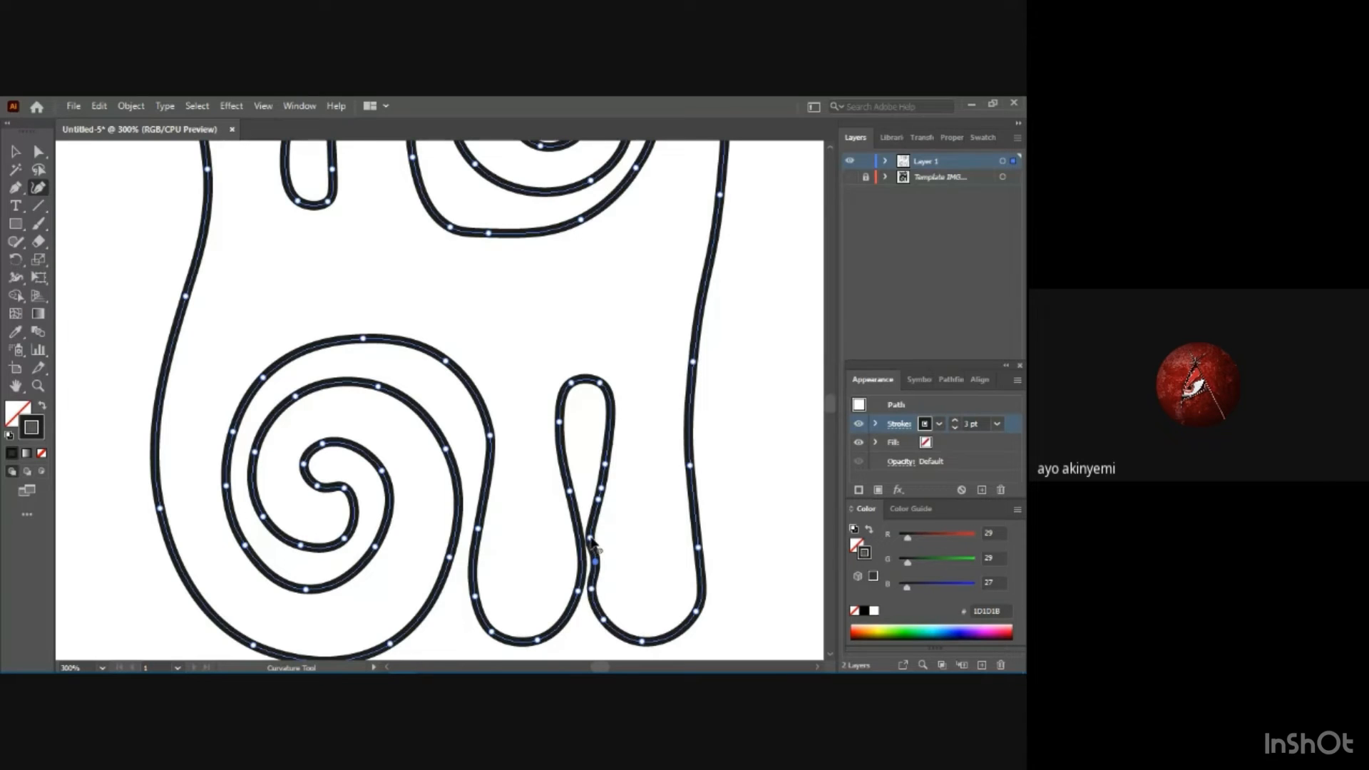
left_click(596, 535)
left_click_drag(599, 500, 611, 447)
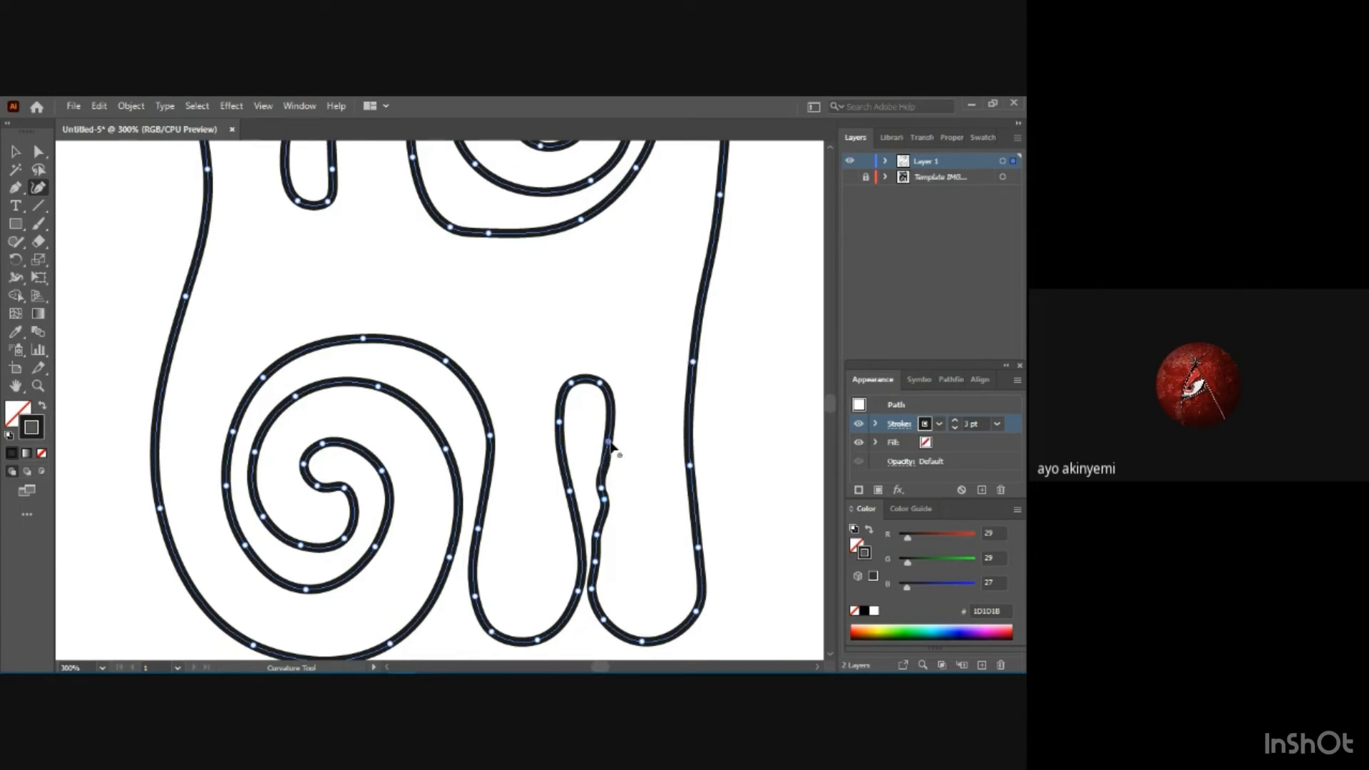
Smooth the outer leg's inner edge by evenly repositioning its anchors from the lower gap's upper bend down to the leg's rounded end.
left_click(609, 443)
left_click_drag(602, 489, 606, 464)
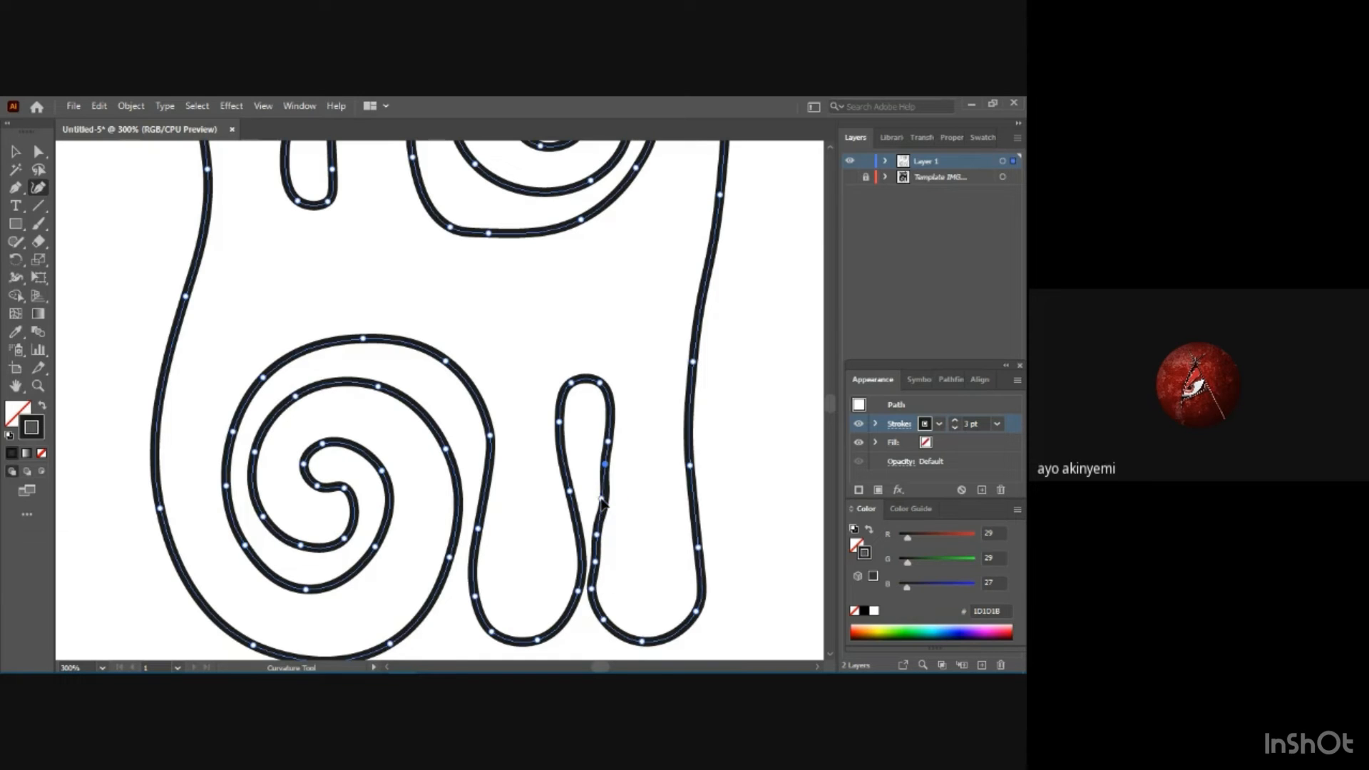
left_click(602, 500)
left_click(600, 591)
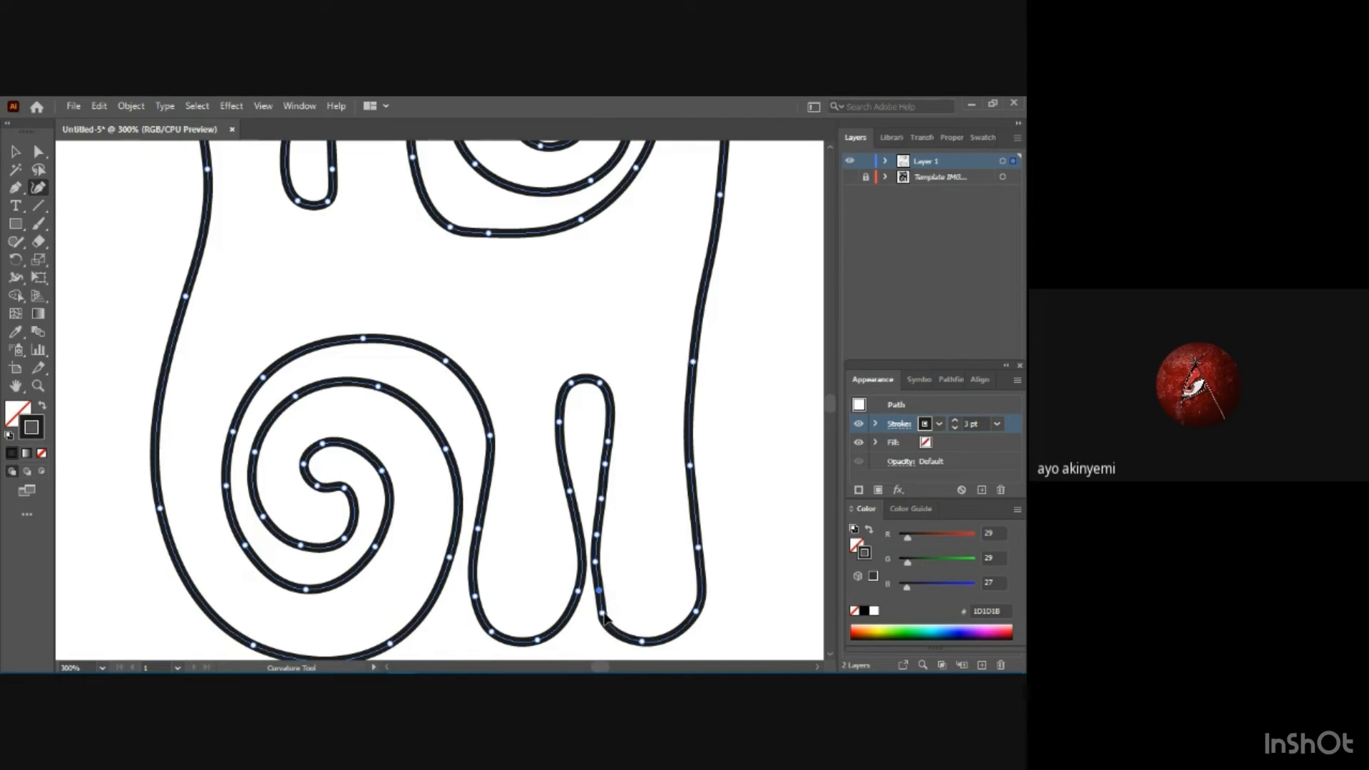
left_click(606, 612)
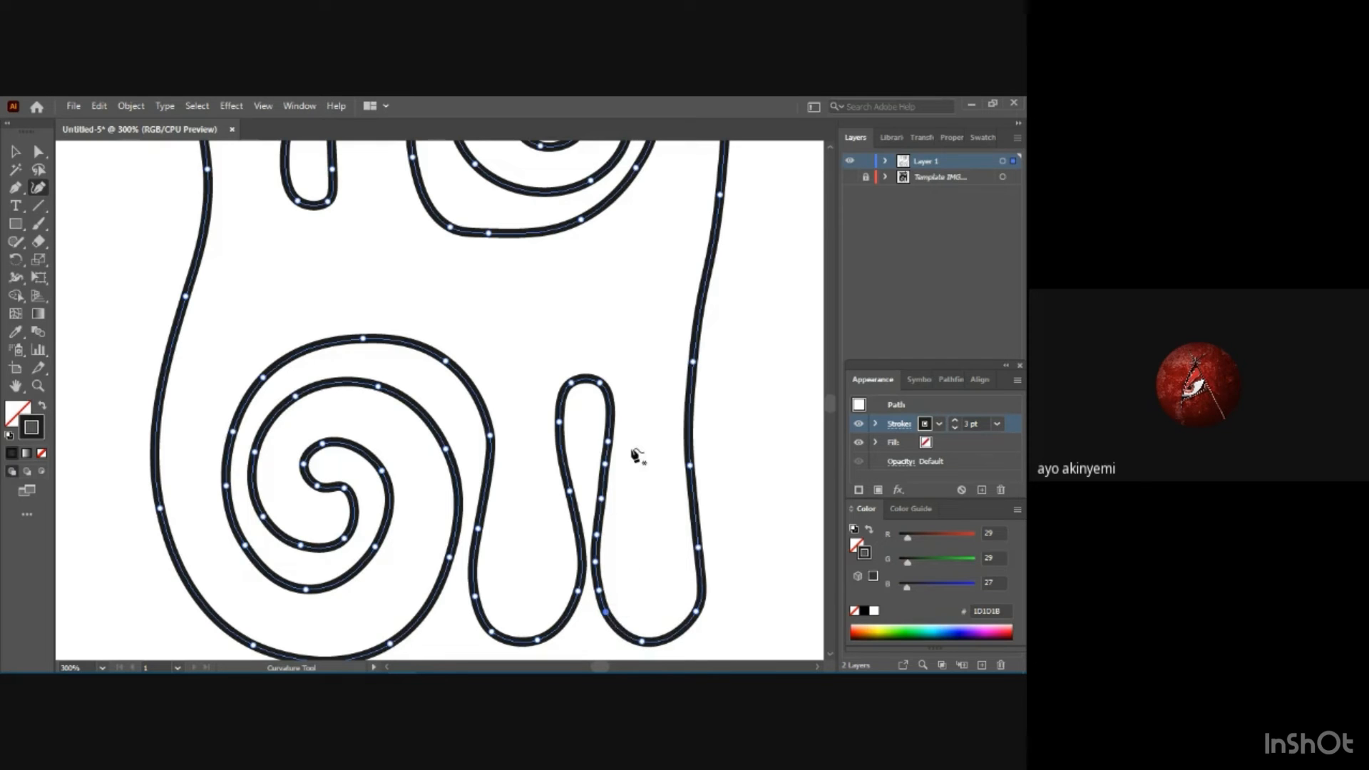
Scale the whole motif down proportionally to about 70% of its size from its upper-right corner.
key("ctrl")
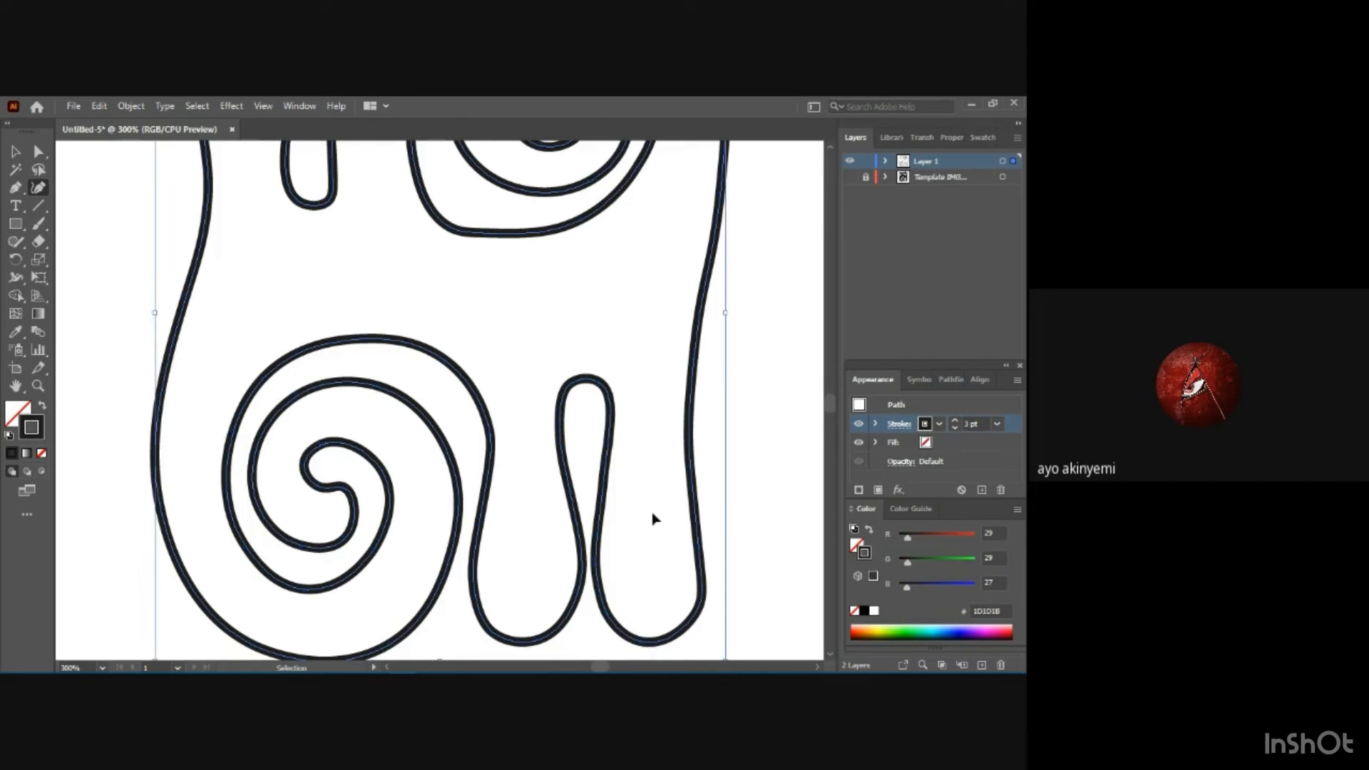
key("ctrl+minus")
key("ctrl+minus")
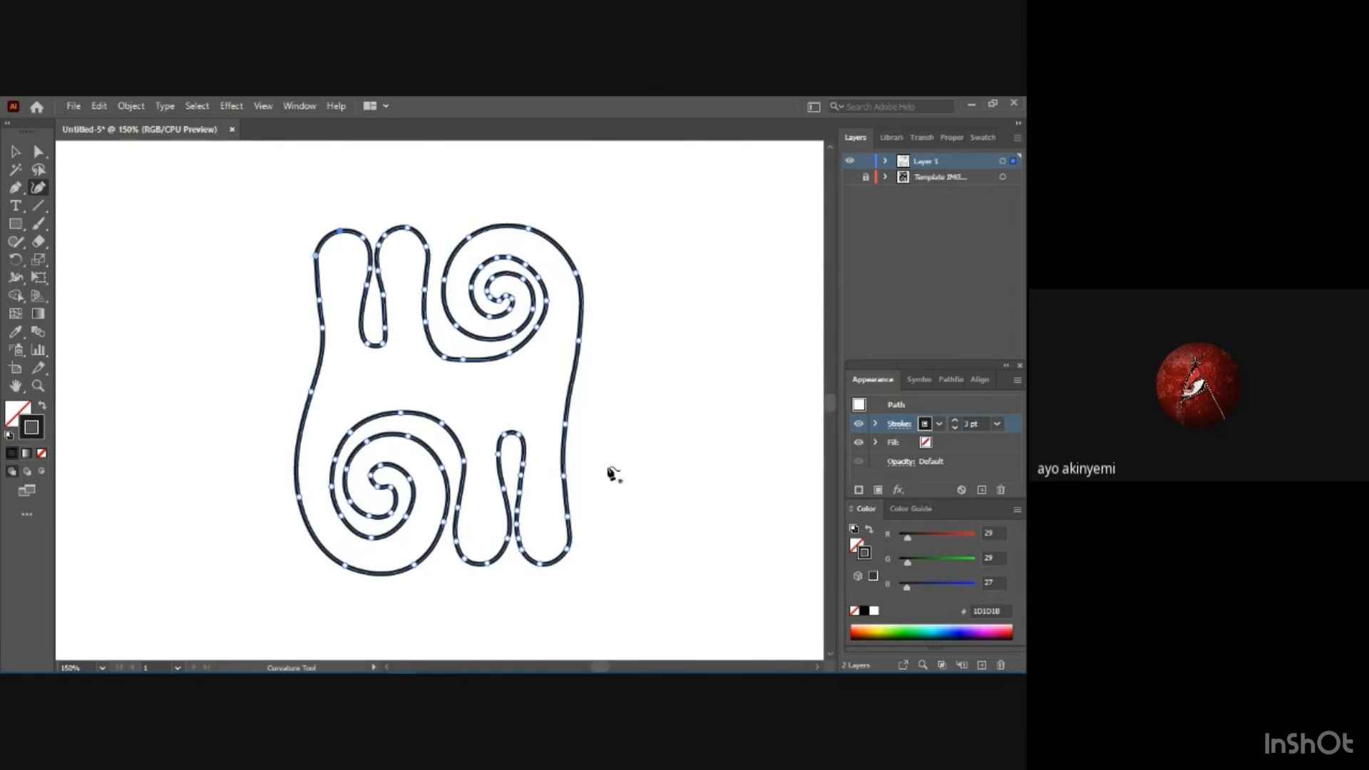
key("ctrl+minus")
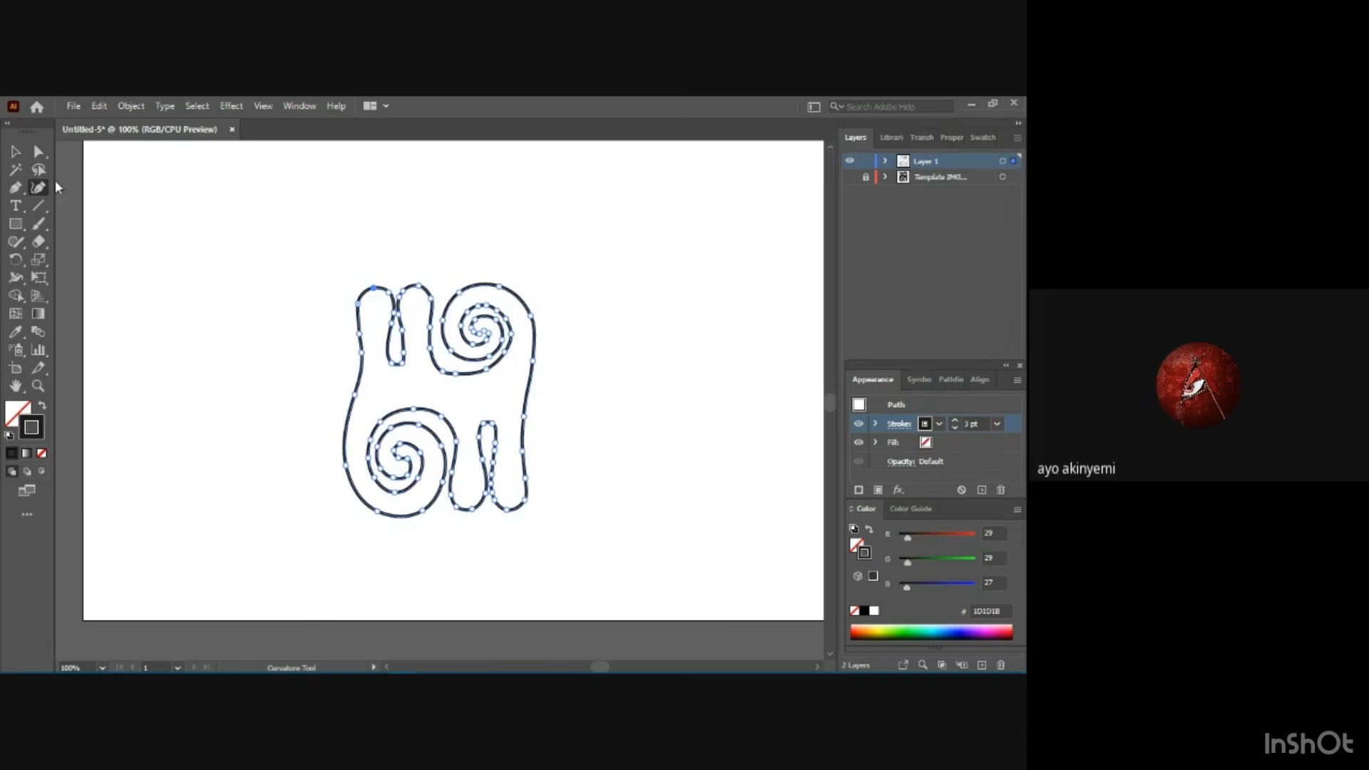
left_click(13, 152)
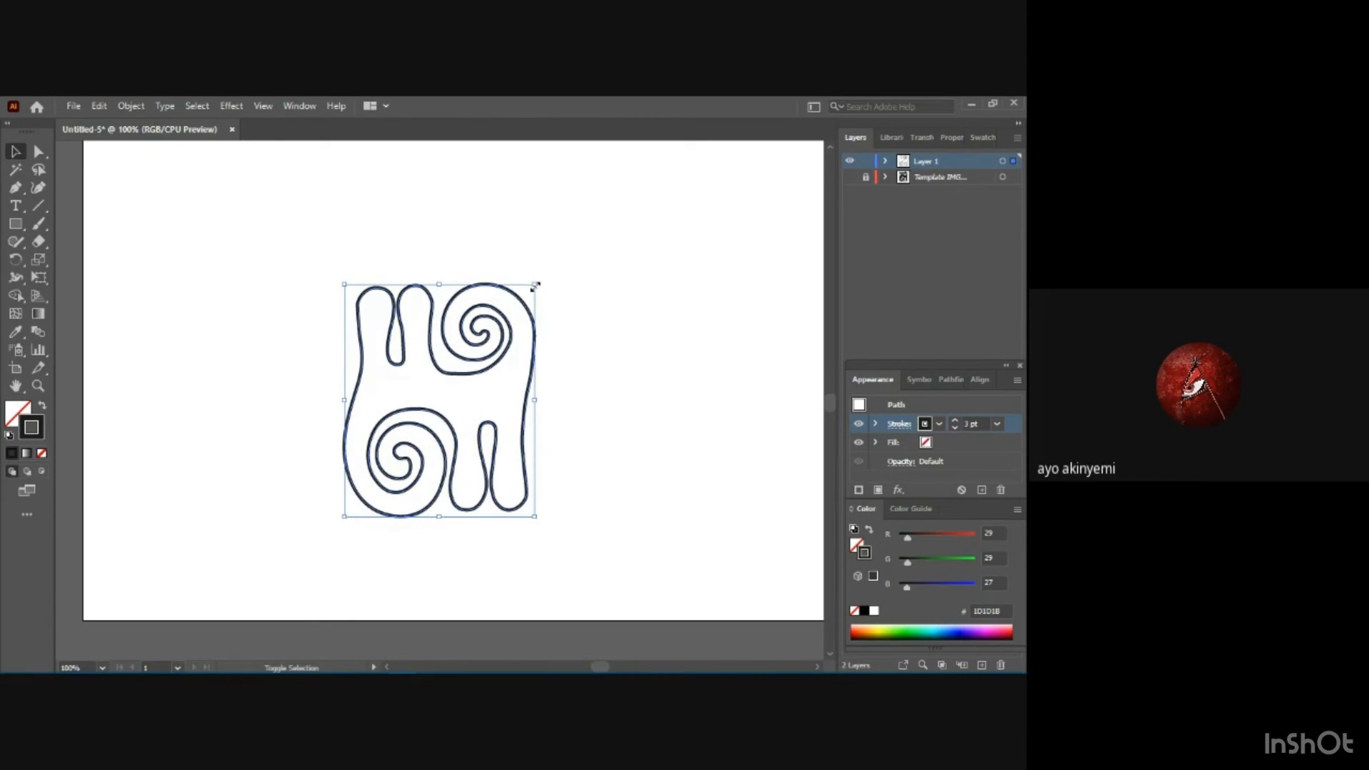
left_click_drag(535, 285, 477, 347)
Paste a copy of the motif, place it diagonally above and right of the original with a small gap, and select both.
key("a")
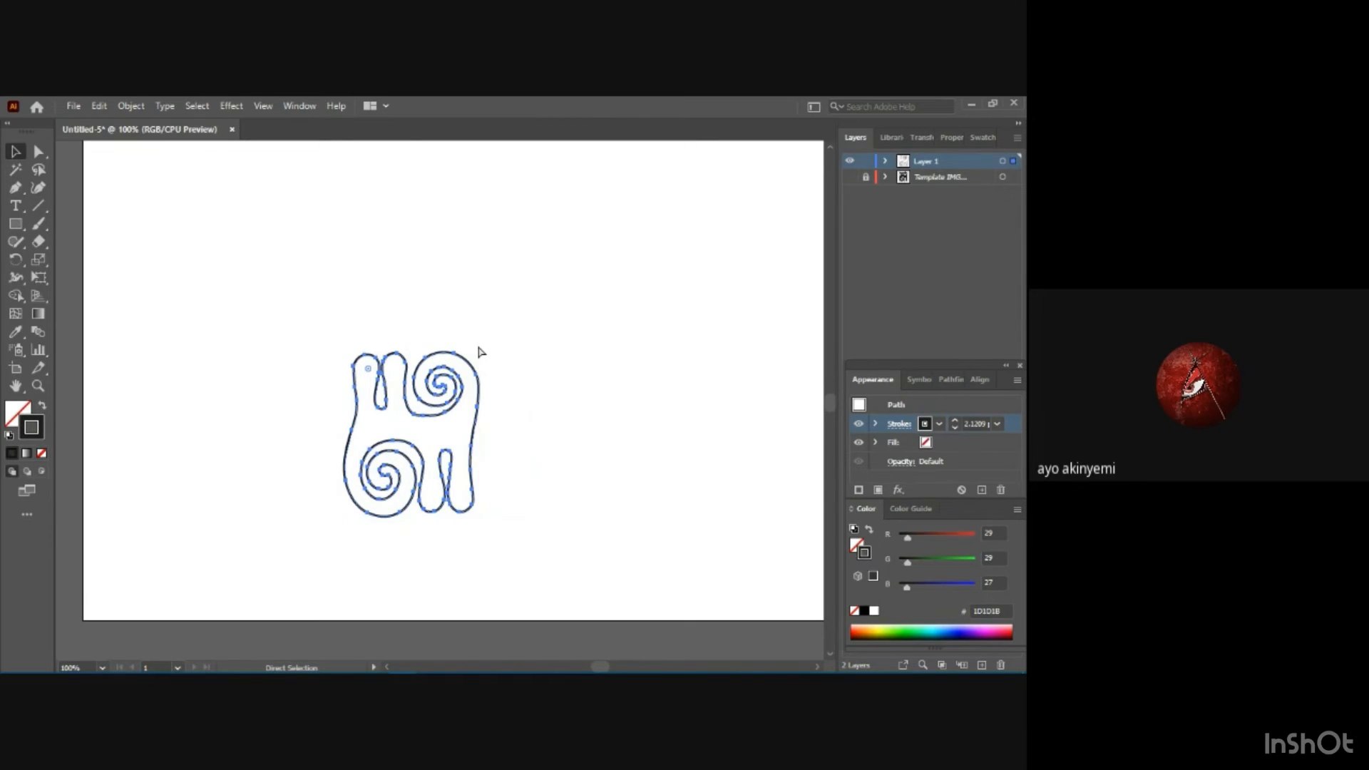
key("v")
key("ctrl+v")
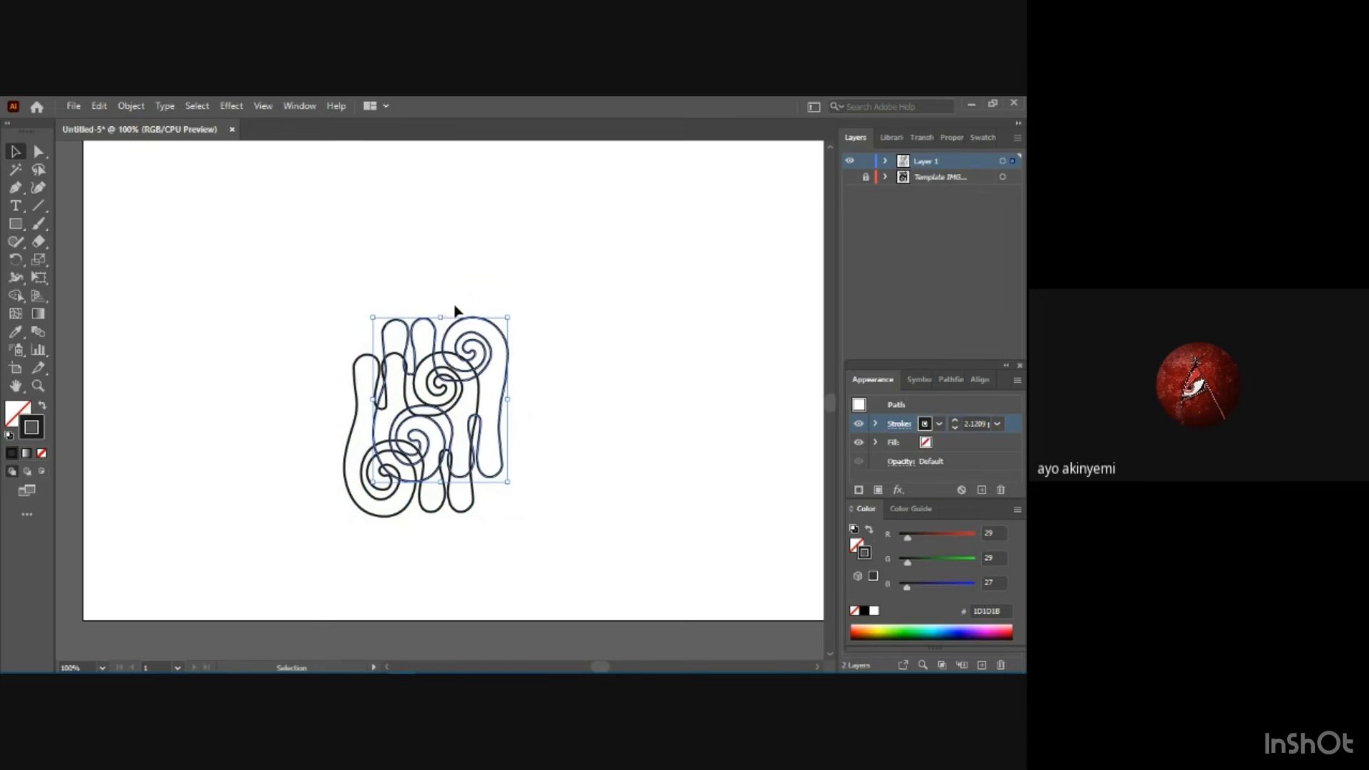
left_click_drag(457, 317, 547, 255)
left_click(457, 328)
left_click_drag(459, 324, 577, 259)
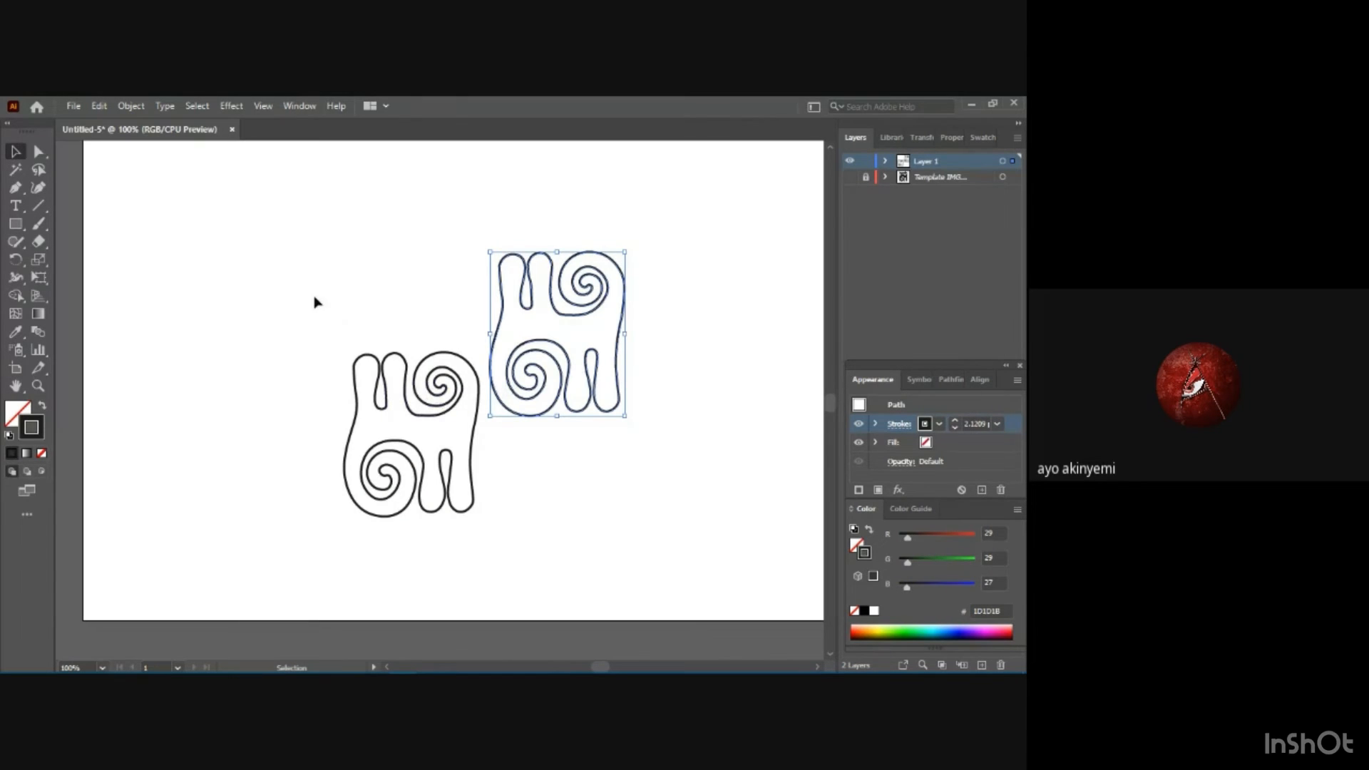
left_click(382, 305)
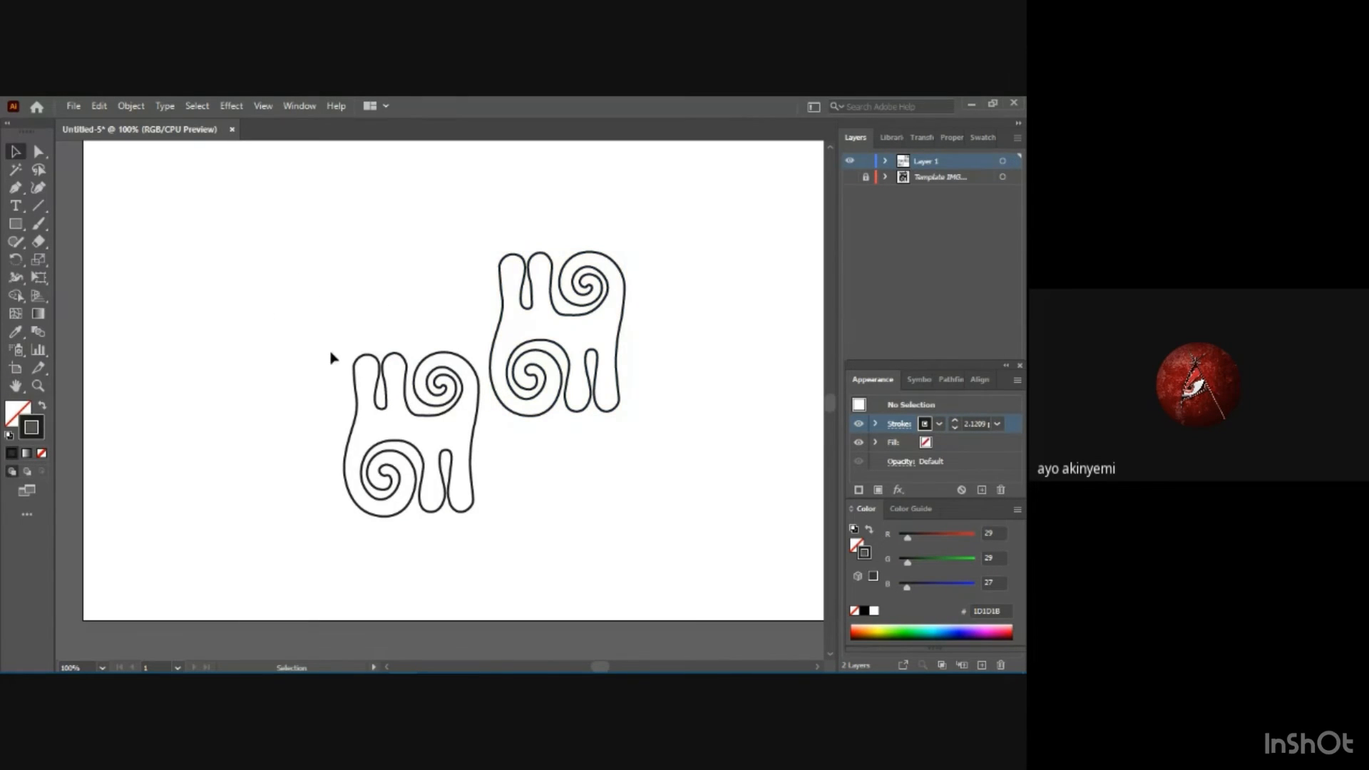
left_click_drag(278, 244, 657, 548)
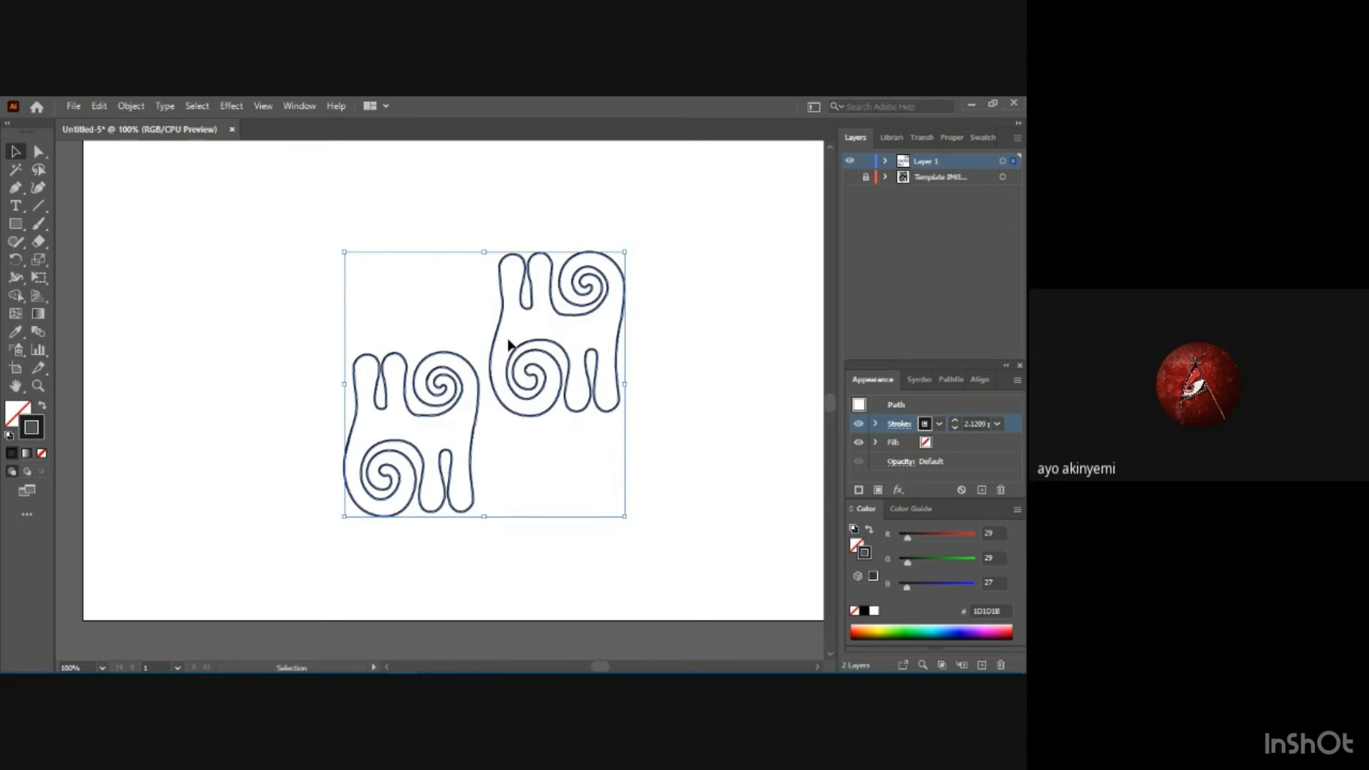
Undo the copy's move and its pasting so only the original motif remains.
left_click(74, 106)
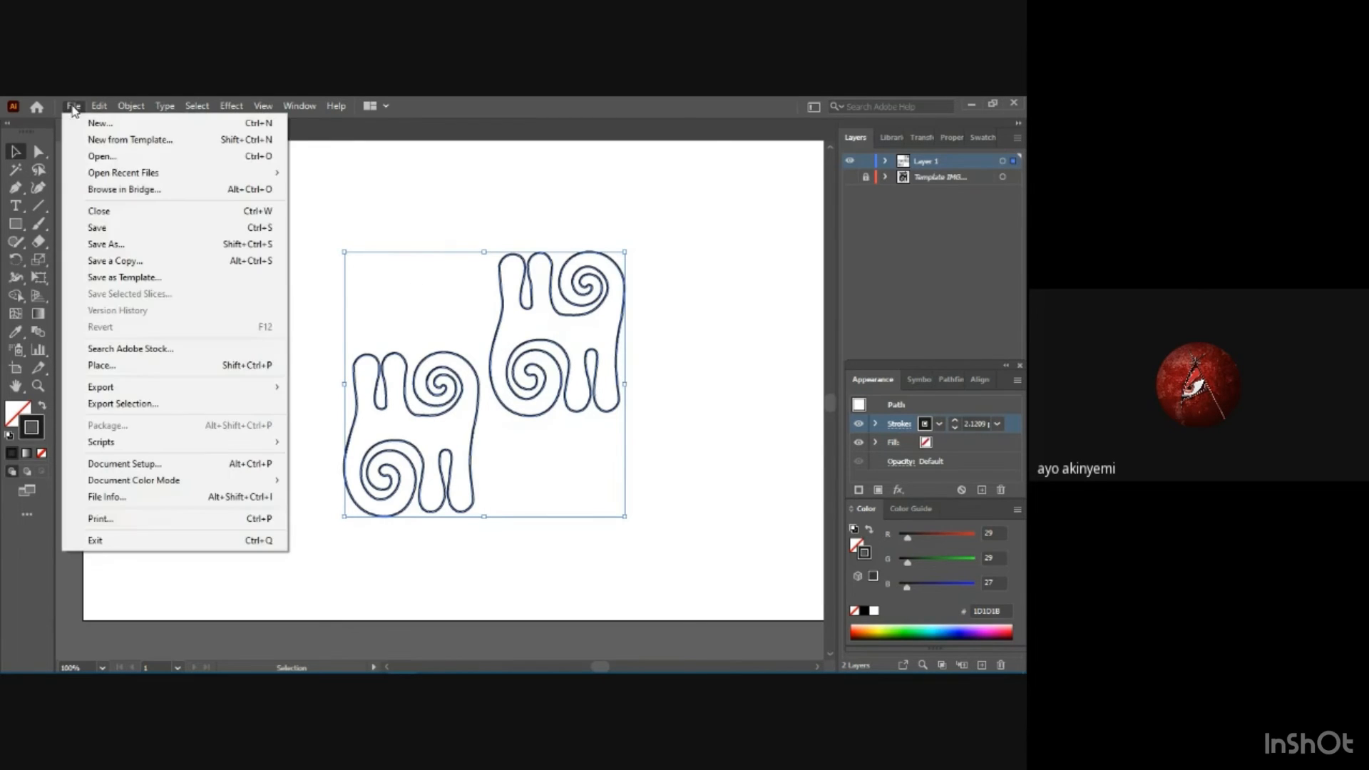
left_click(742, 407)
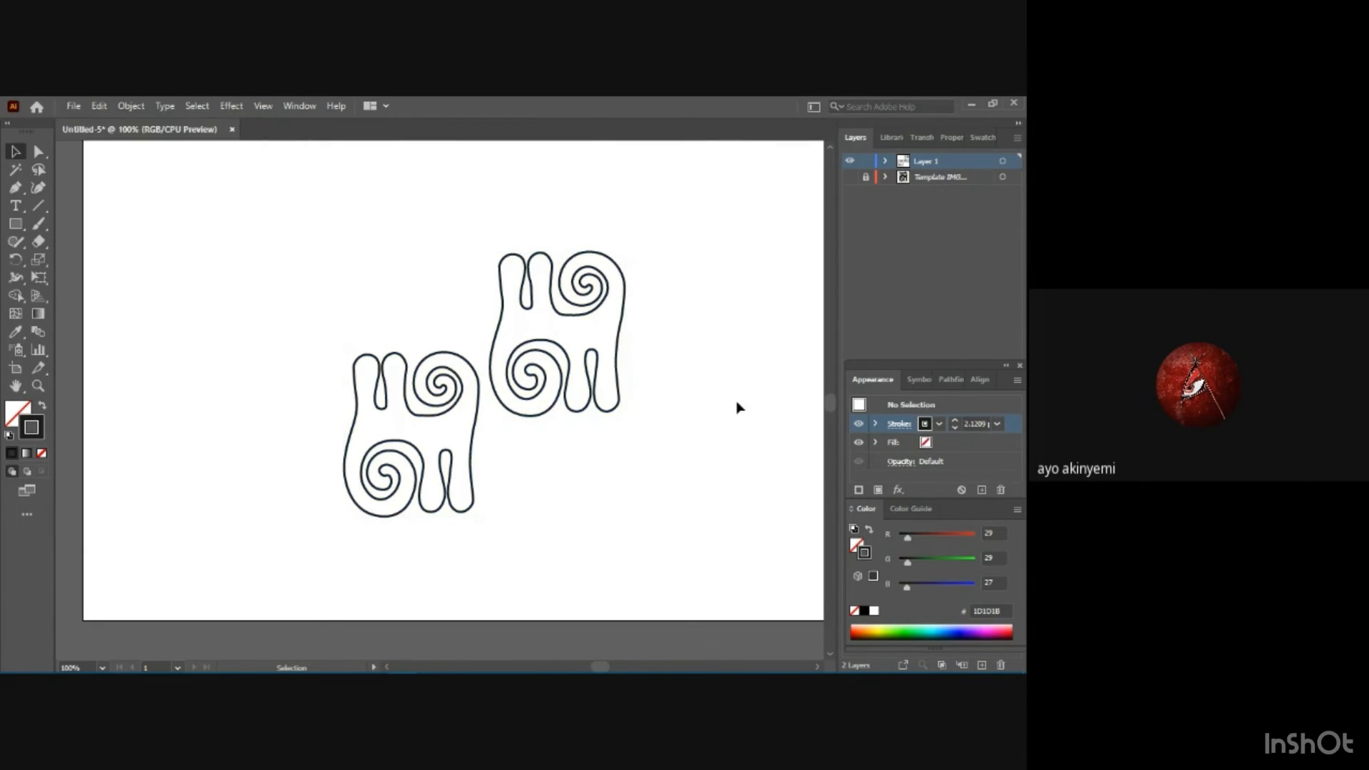
key("ctrl+z")
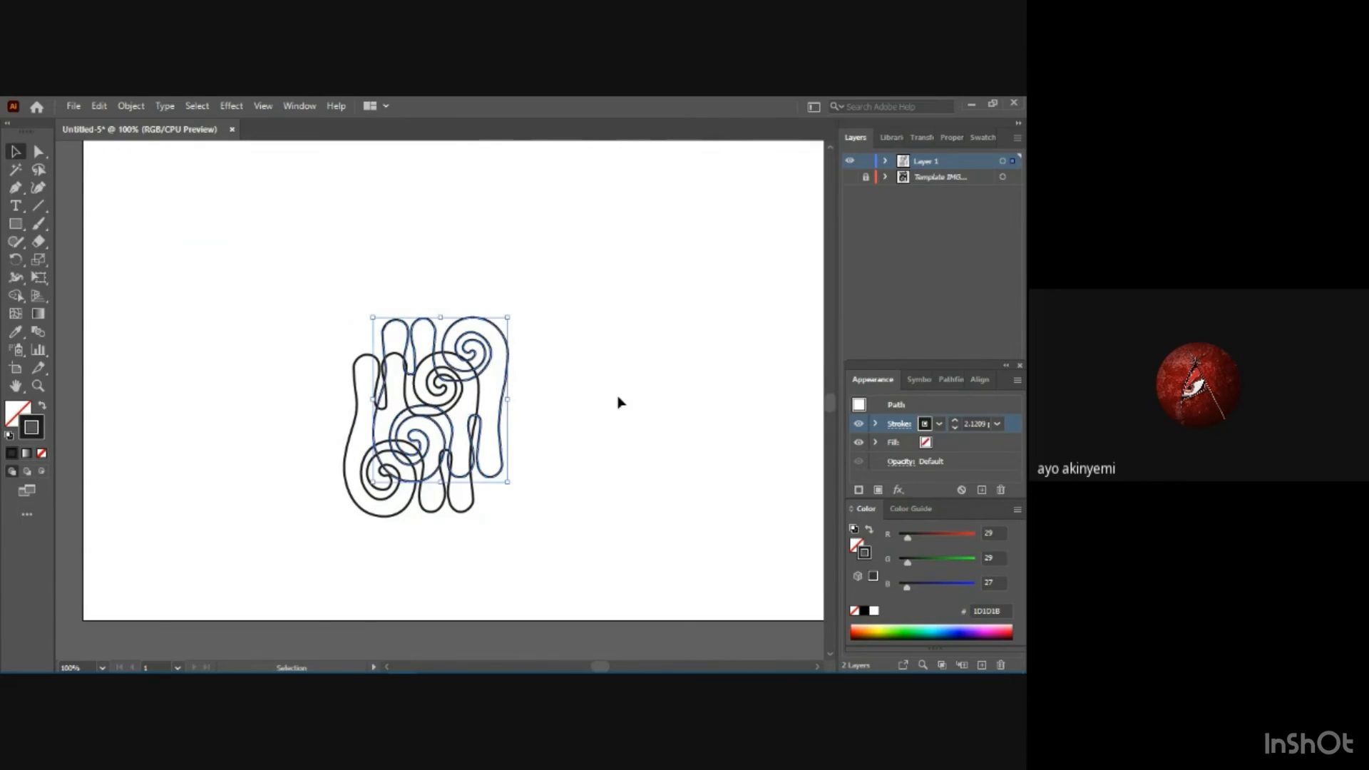
key("ctrl+z")
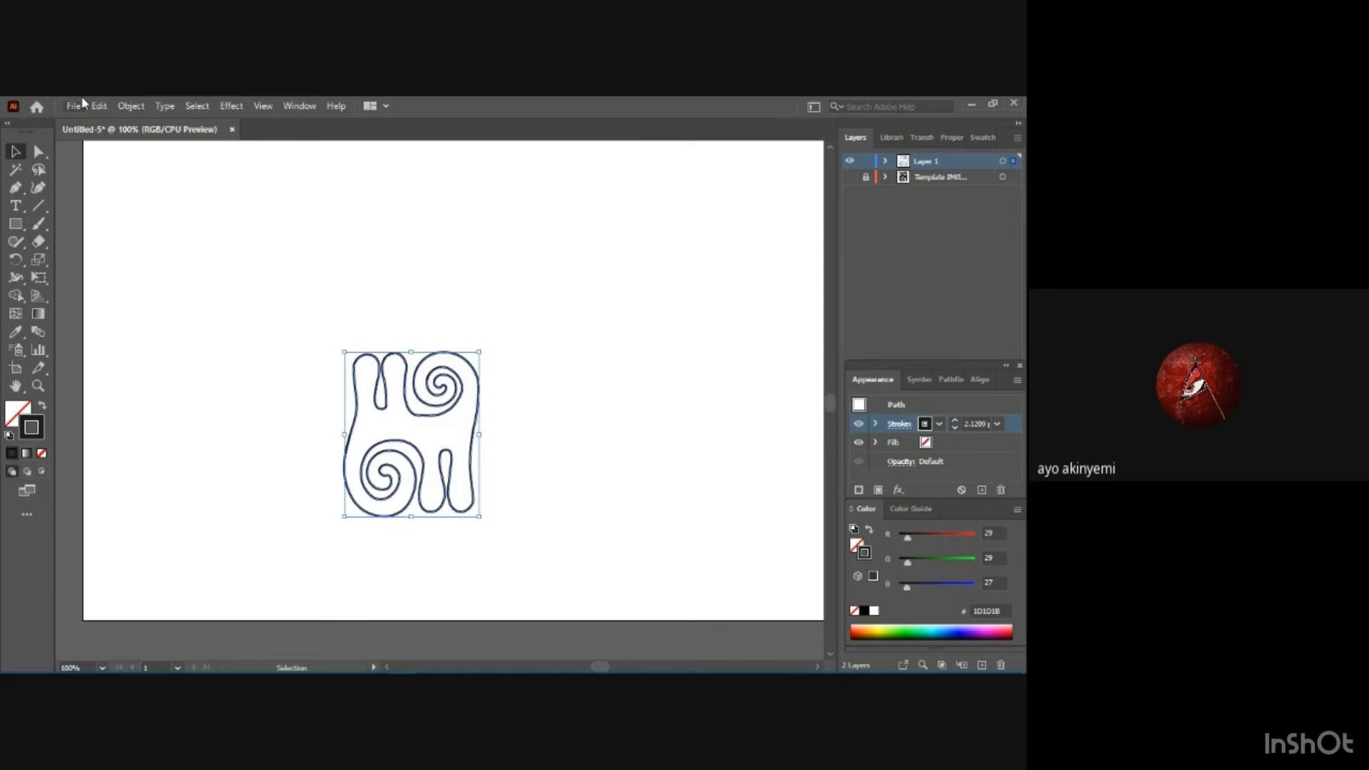
Save the document as "adinkra symbol" in Adobe Illustrator (*.AI) format in the exercise folder, with Illustrator 2020 compatibility.
left_click(72, 105)
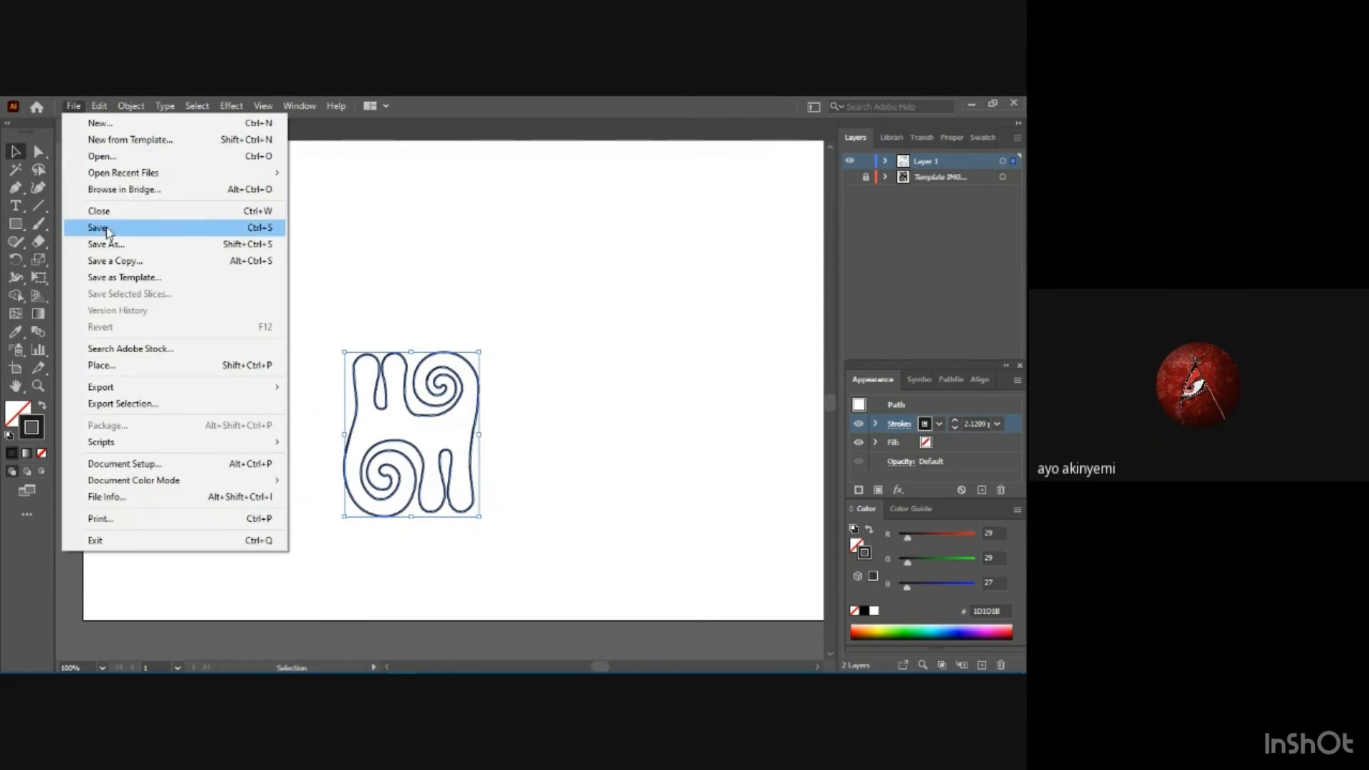
left_click(111, 249)
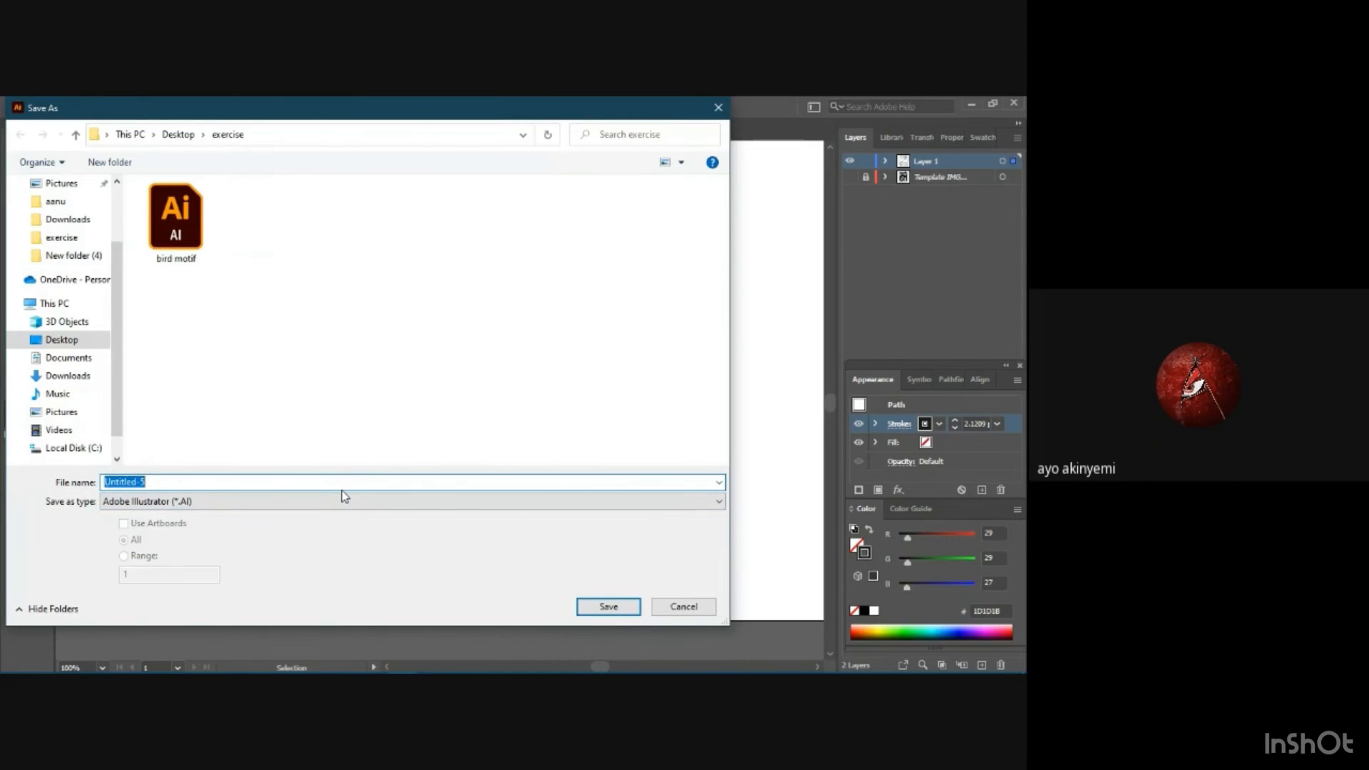
type("adinkra symbol")
left_click(587, 610)
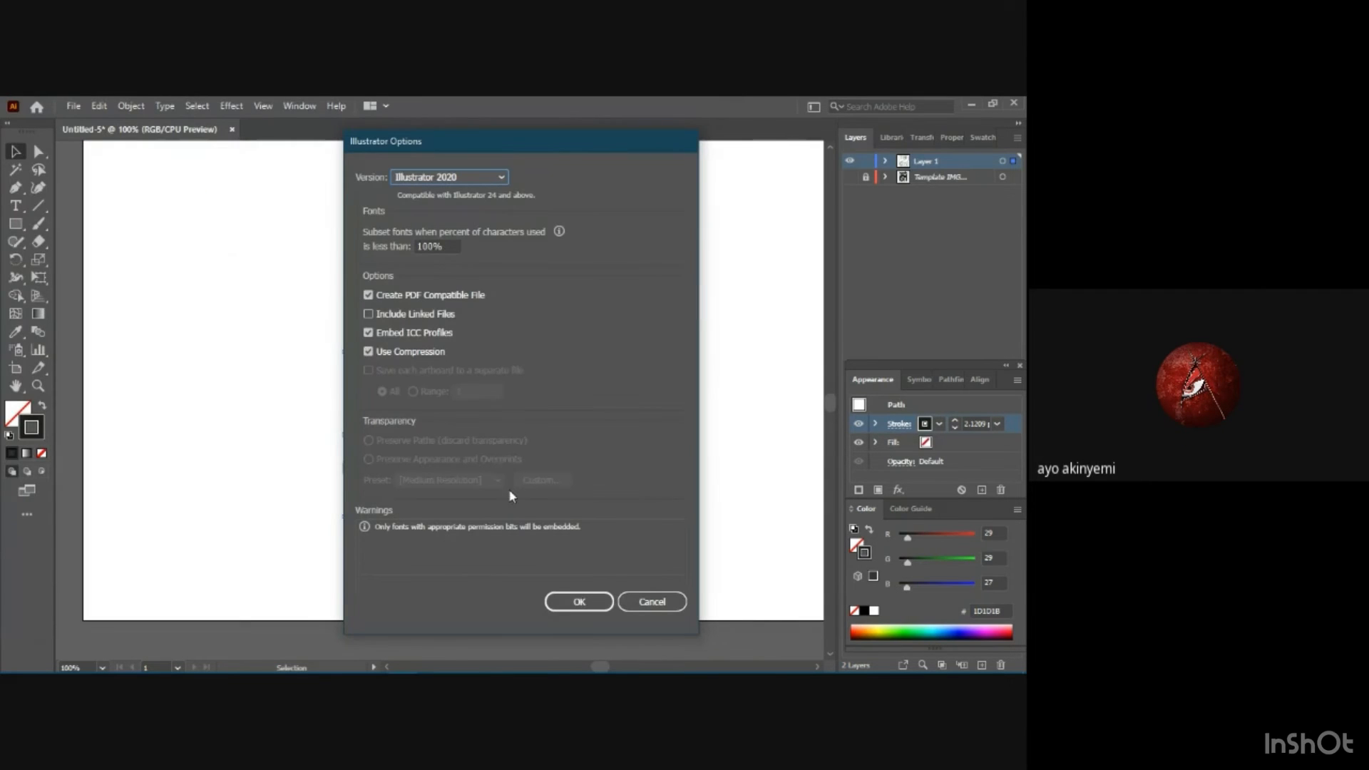
left_click(562, 602)
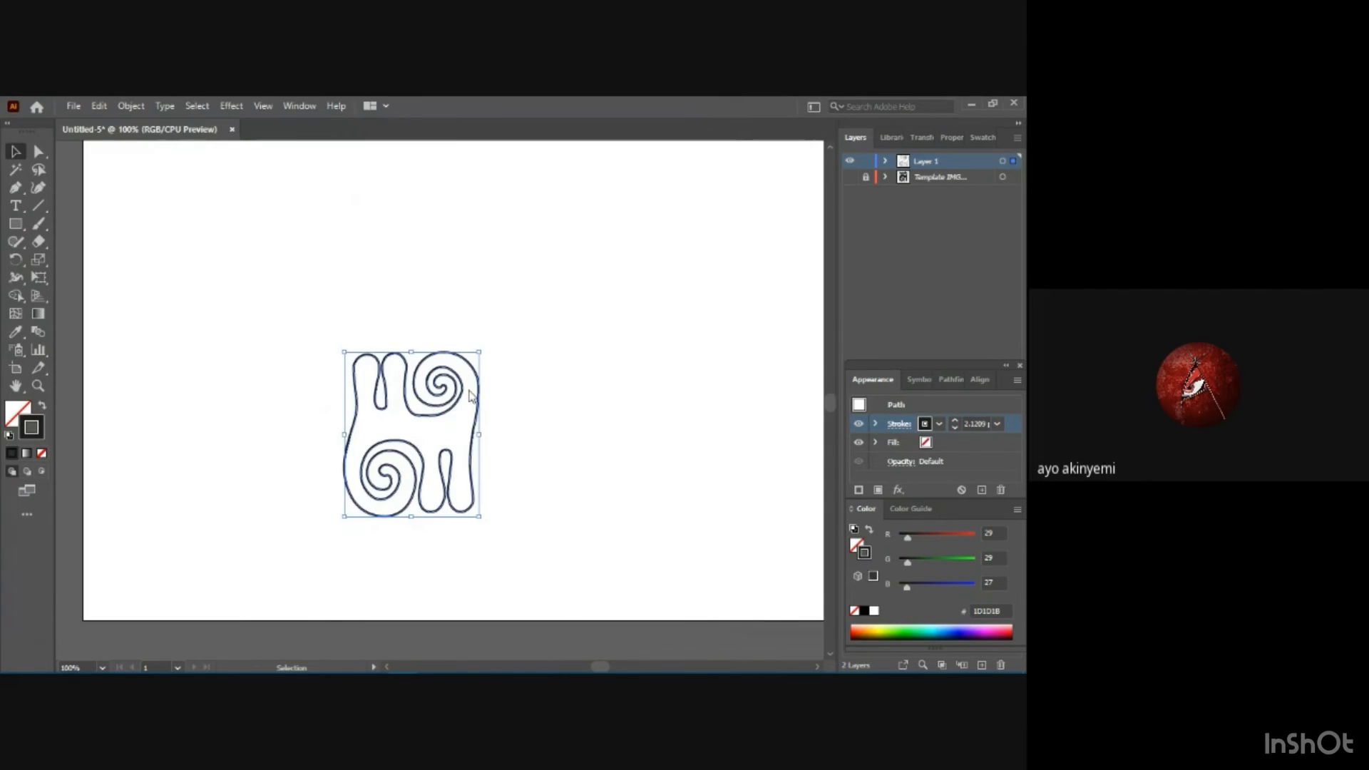
Duplicate the motif, place the copy diagonally above and right so it touches the original's upper-right side, and deselect it.
key("a")
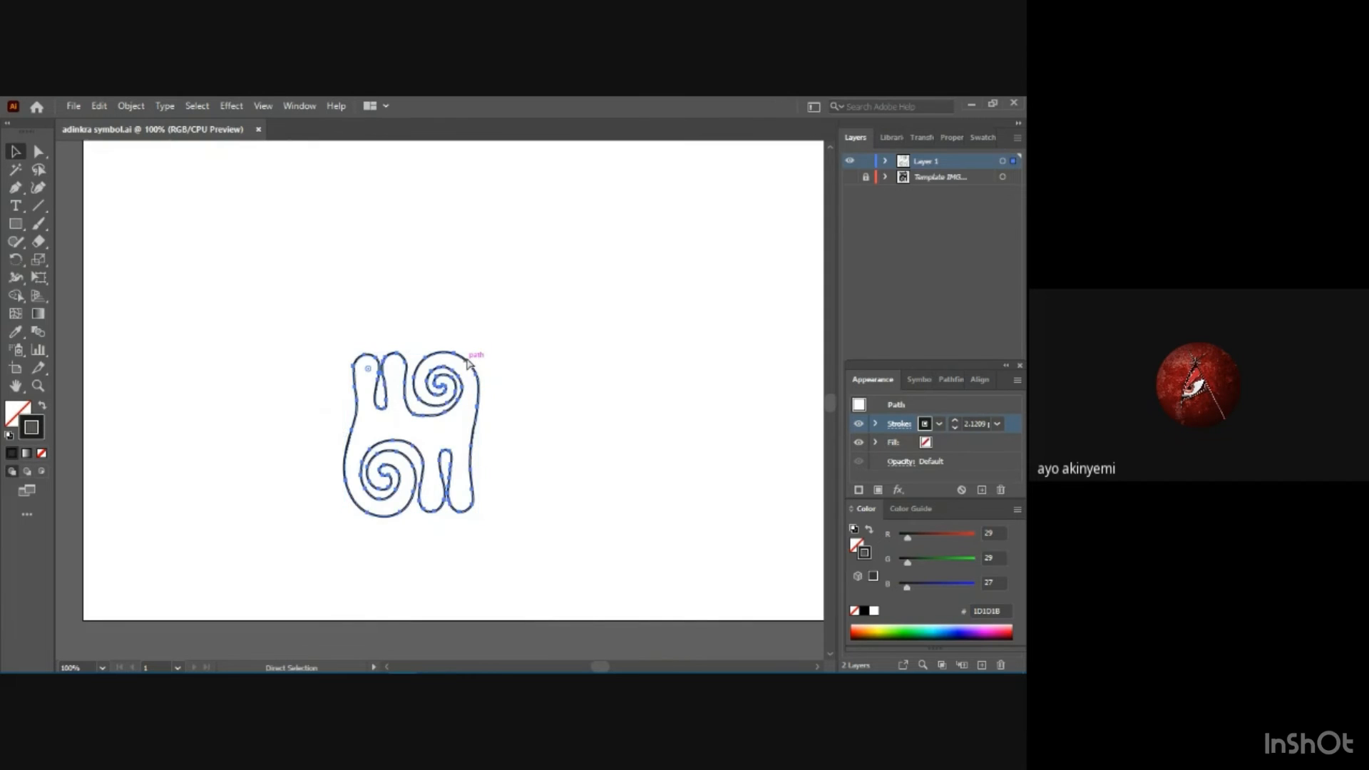
key("ctrl+c")
key("ctrl+v")
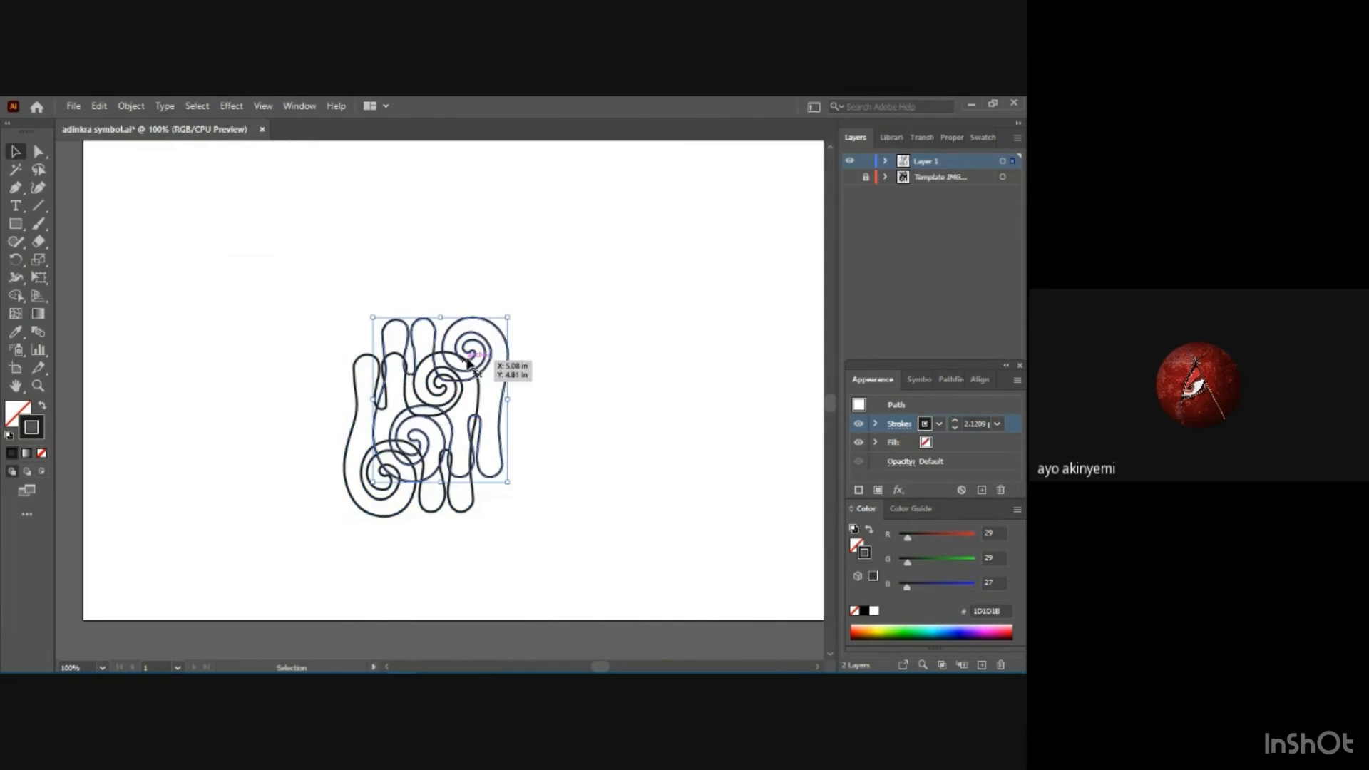
left_click_drag(459, 324, 559, 267)
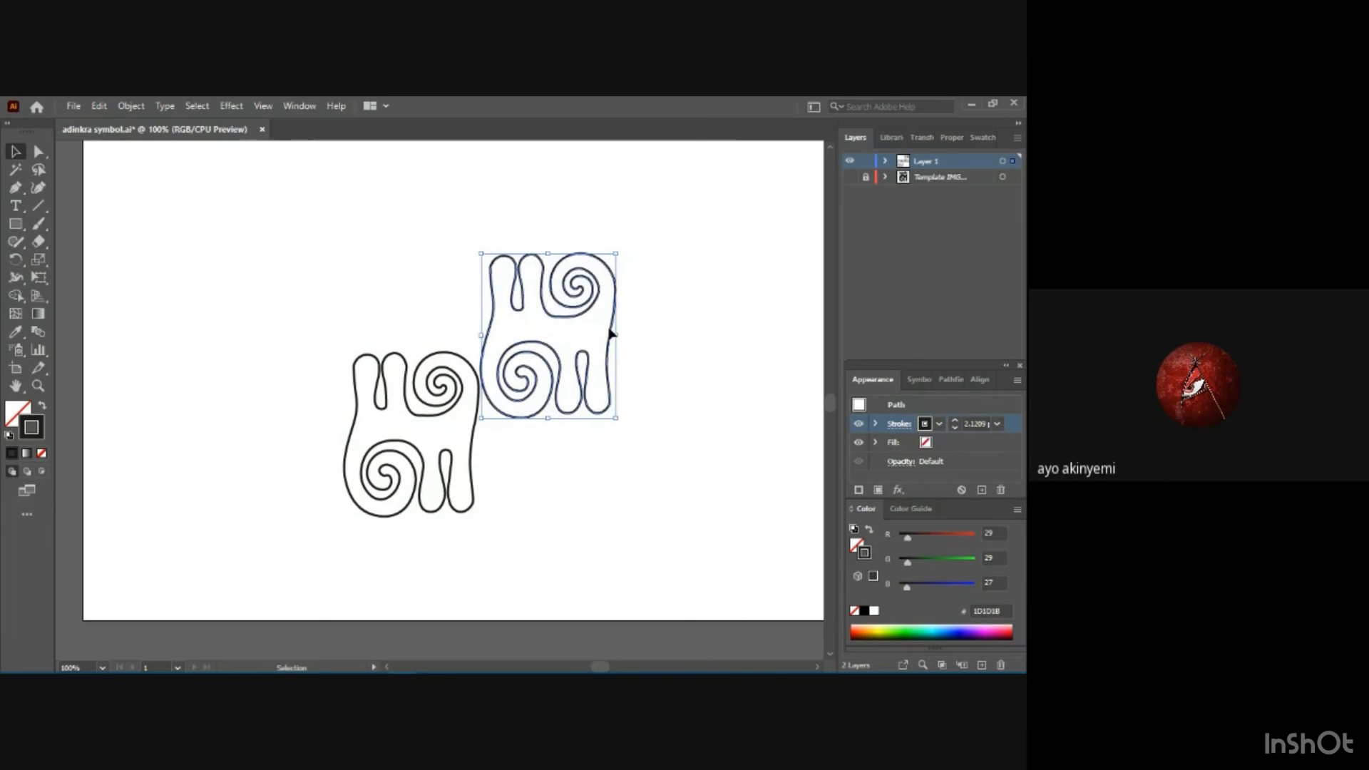
left_click(649, 335)
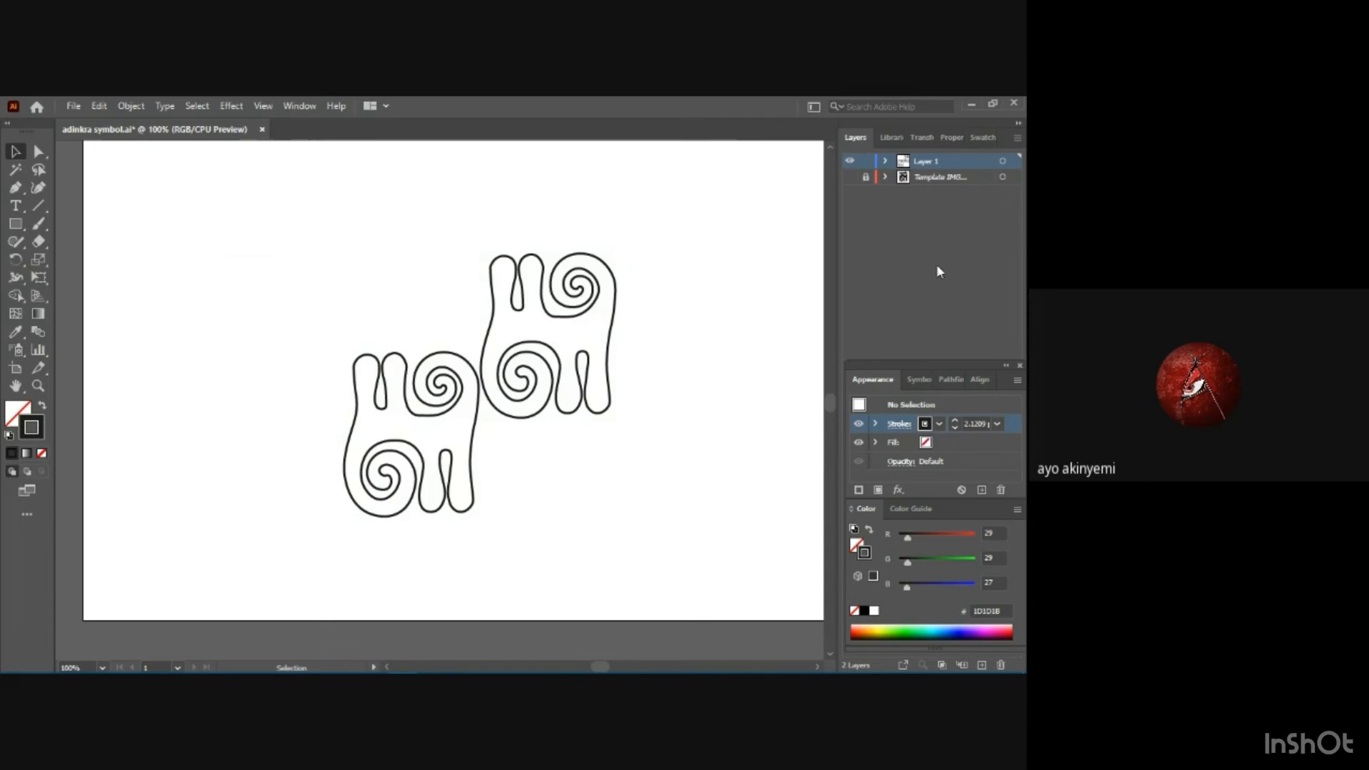
Fill the original lower-left motif with the Black swatch.
left_click(926, 443)
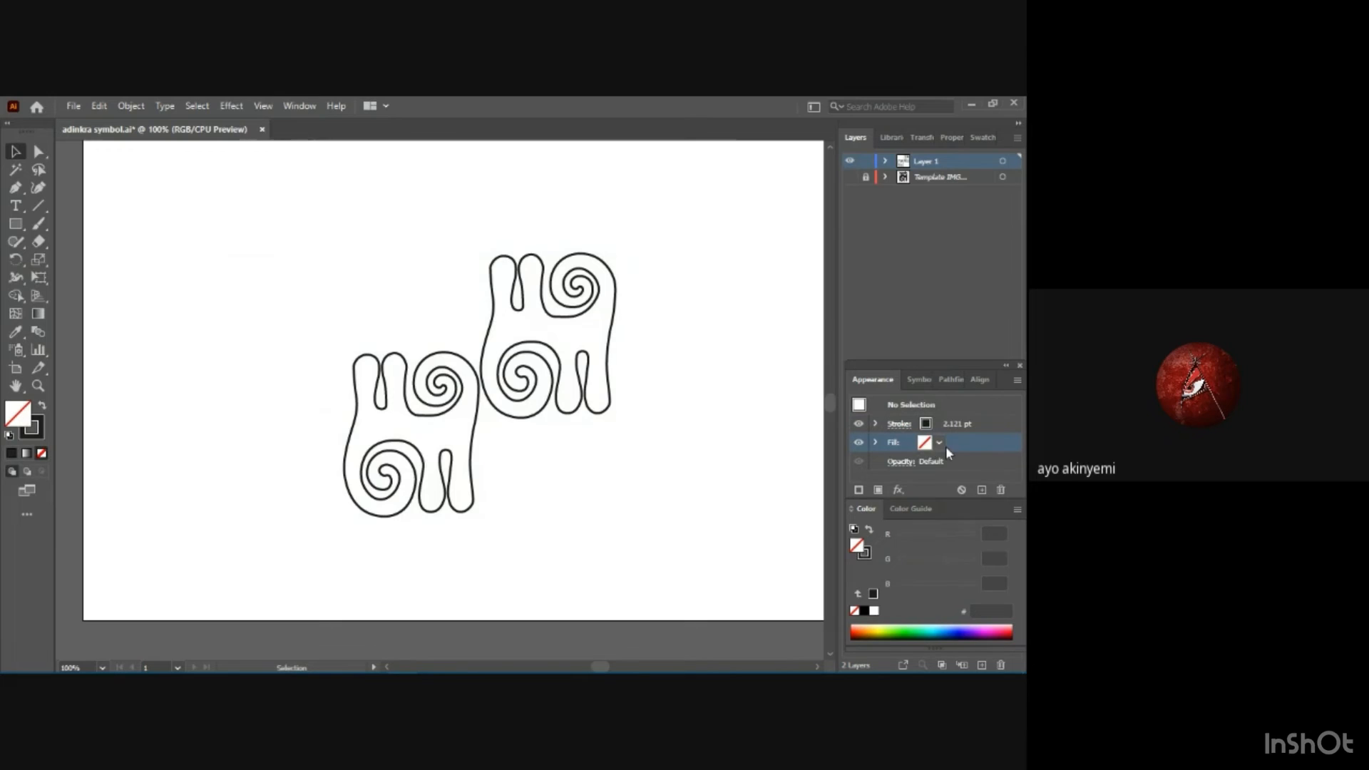
left_click(940, 443)
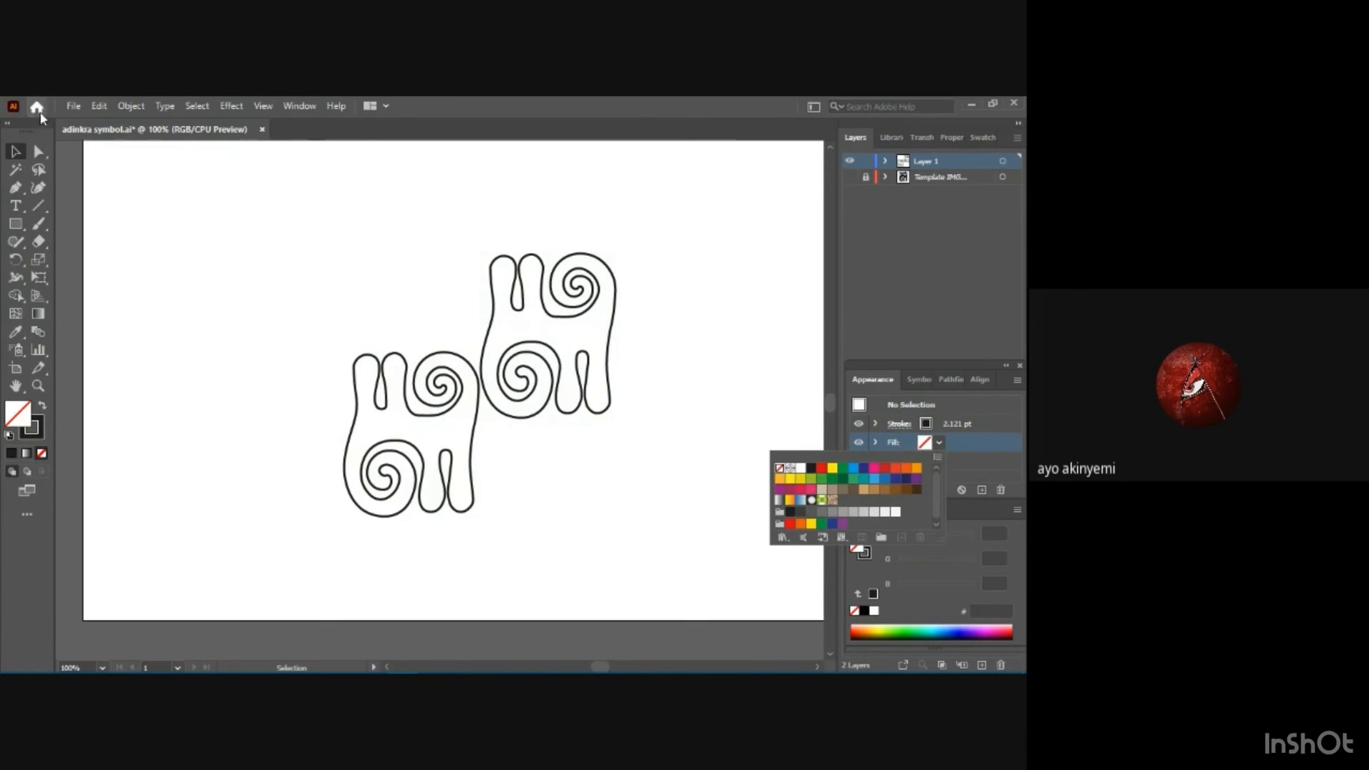
left_click(17, 153)
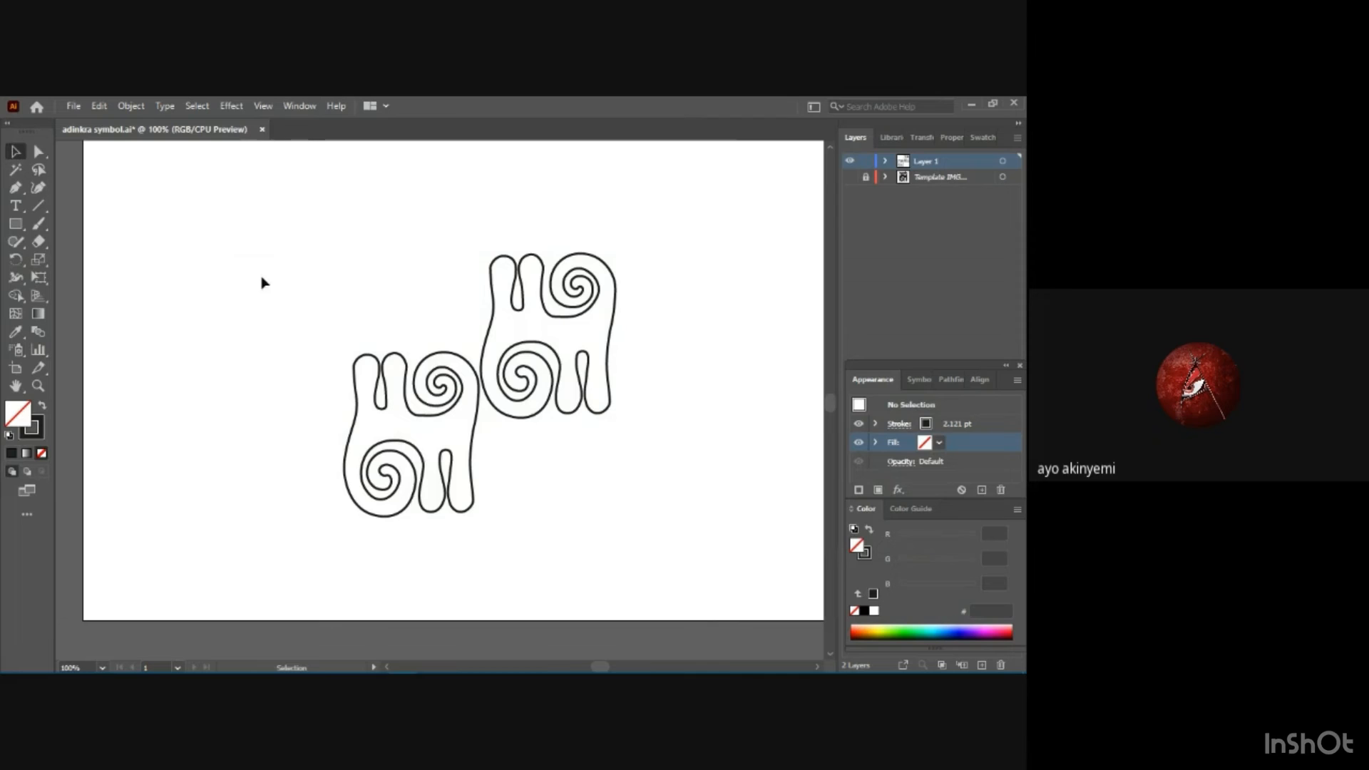
left_click(358, 361)
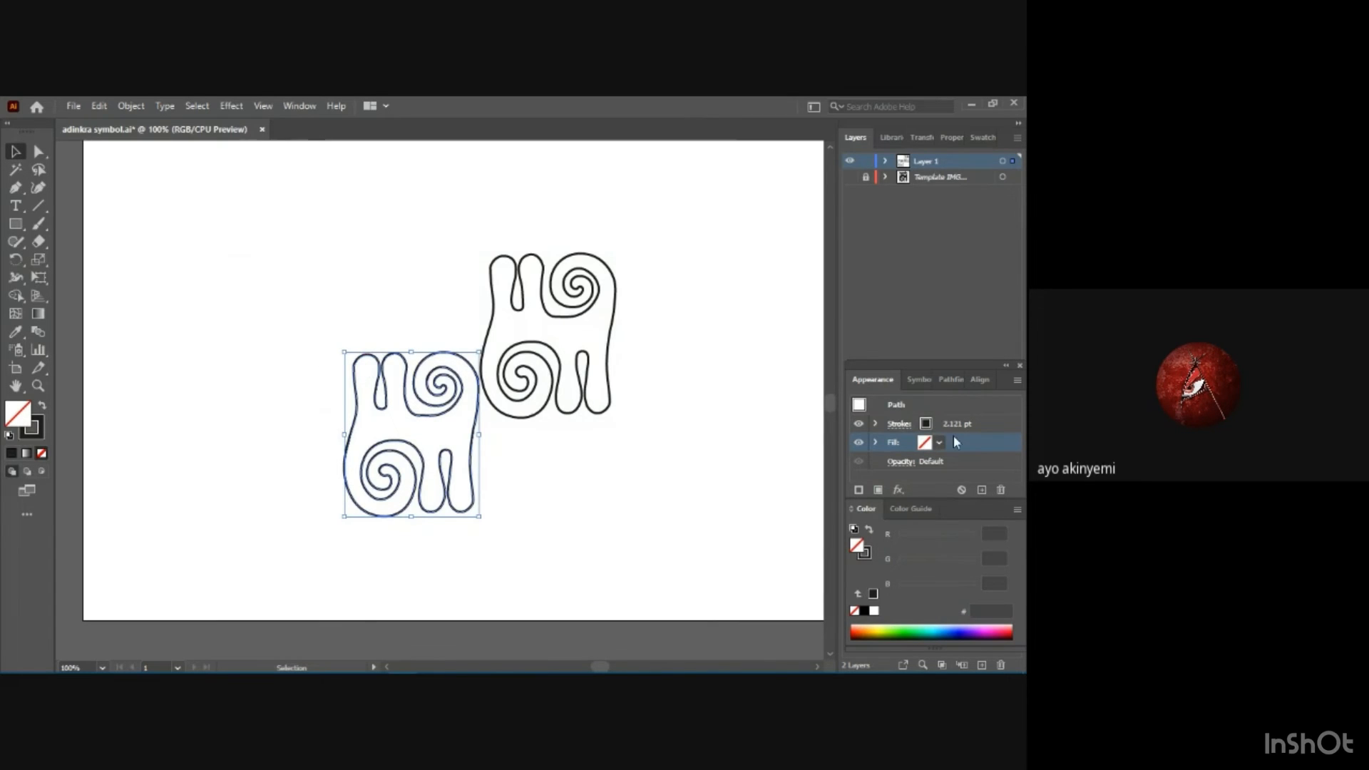
left_click(939, 443)
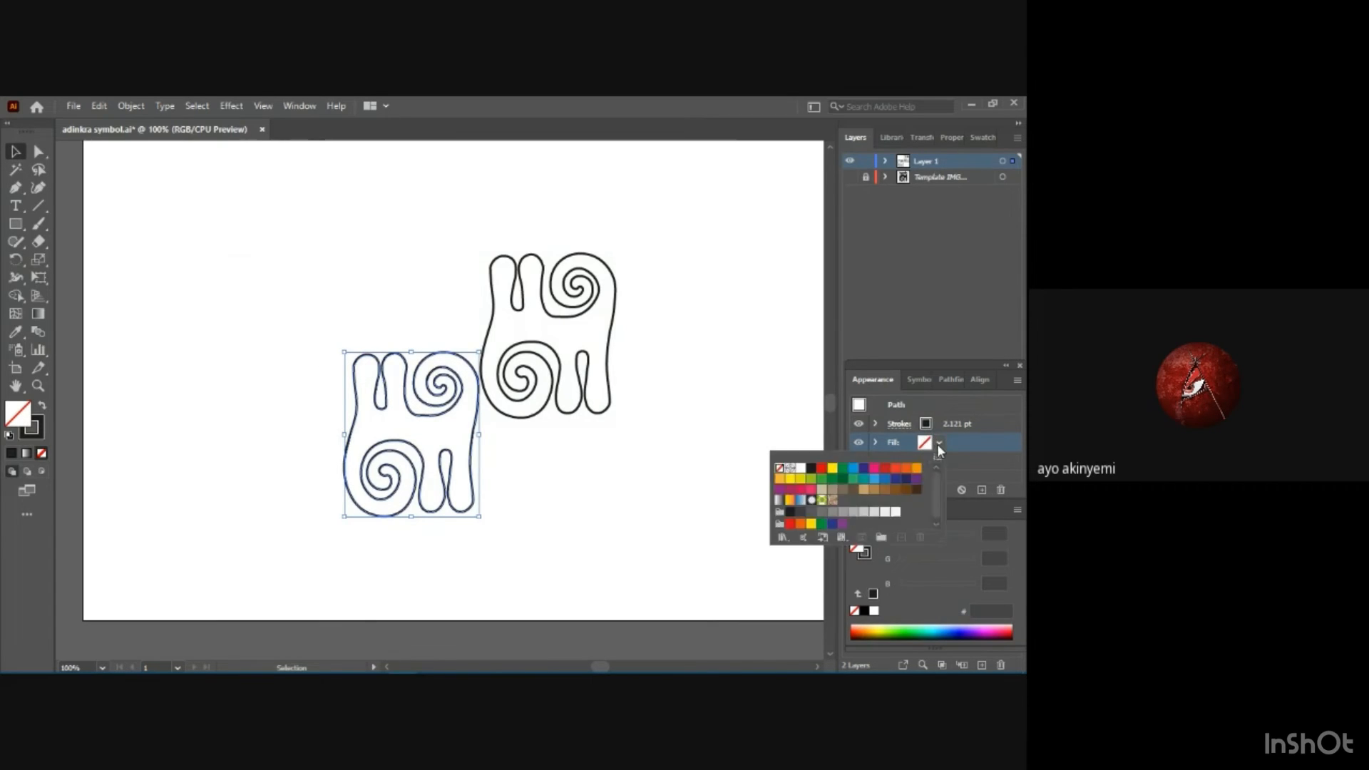
left_click(812, 474)
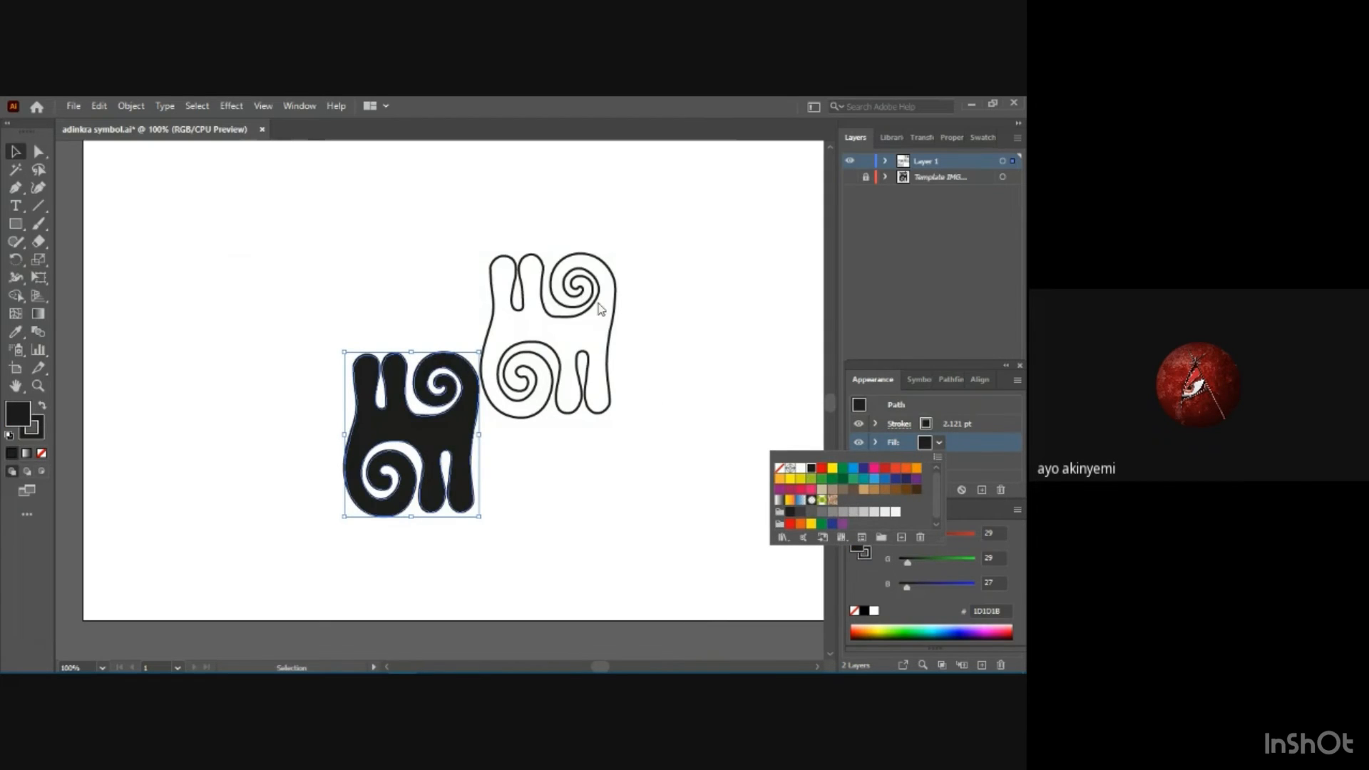
Fill the upper-right motif with the C=0 M=0 Y=0 K=80 gray swatch.
left_click(615, 321)
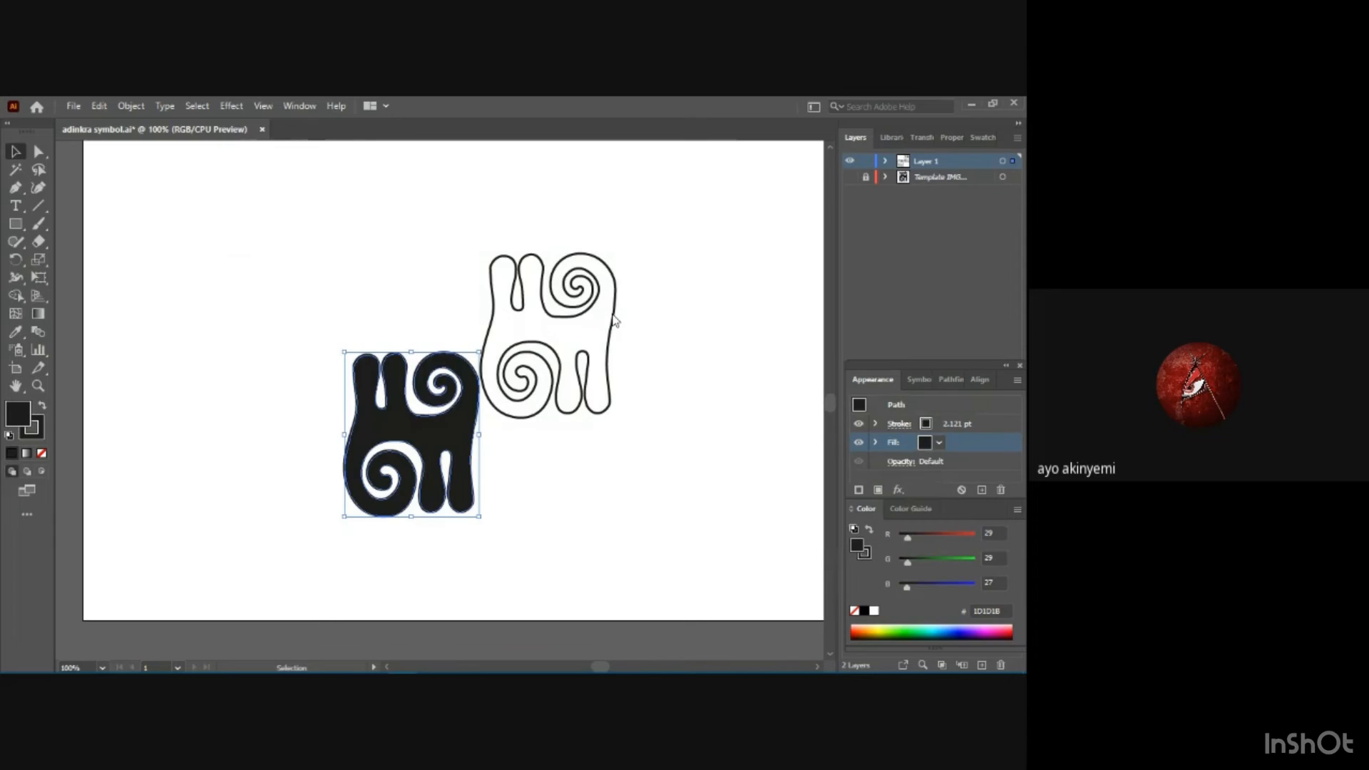
left_click(614, 316)
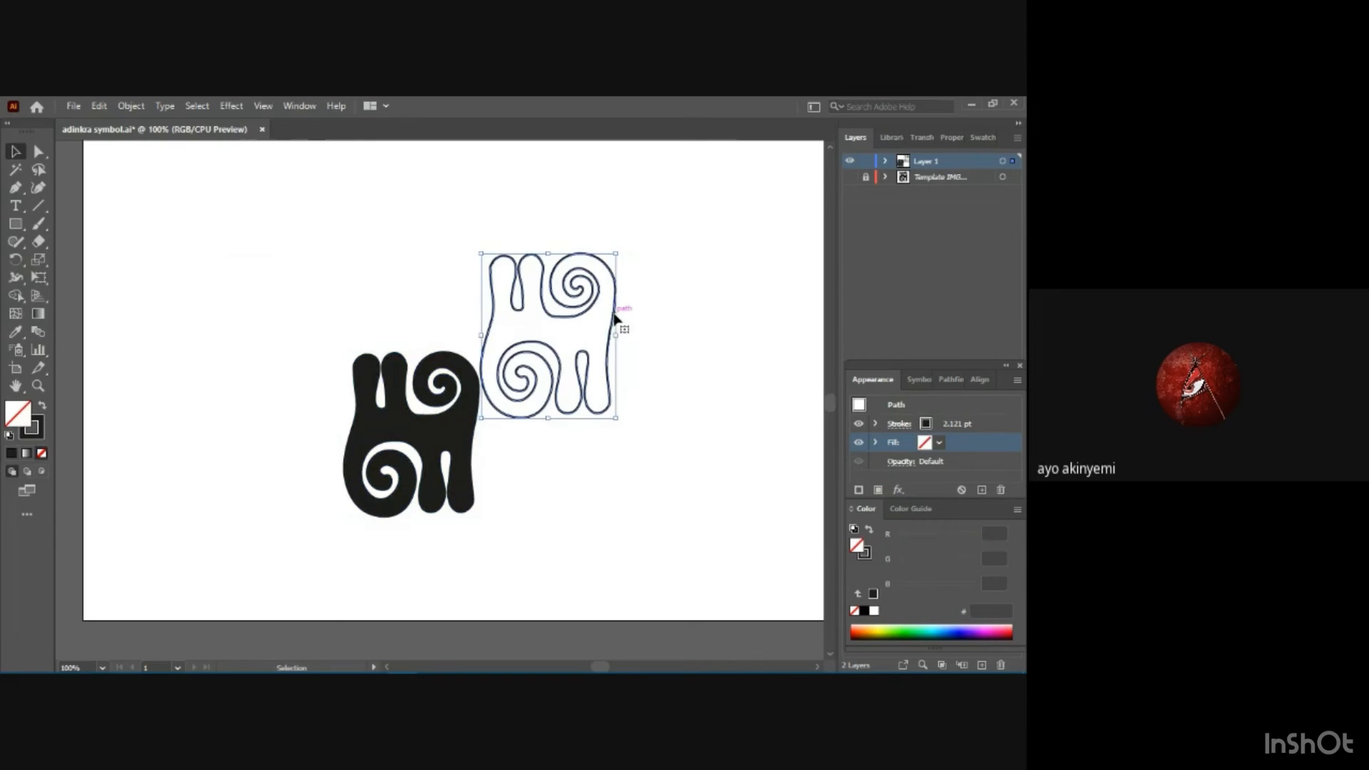
left_click(940, 445)
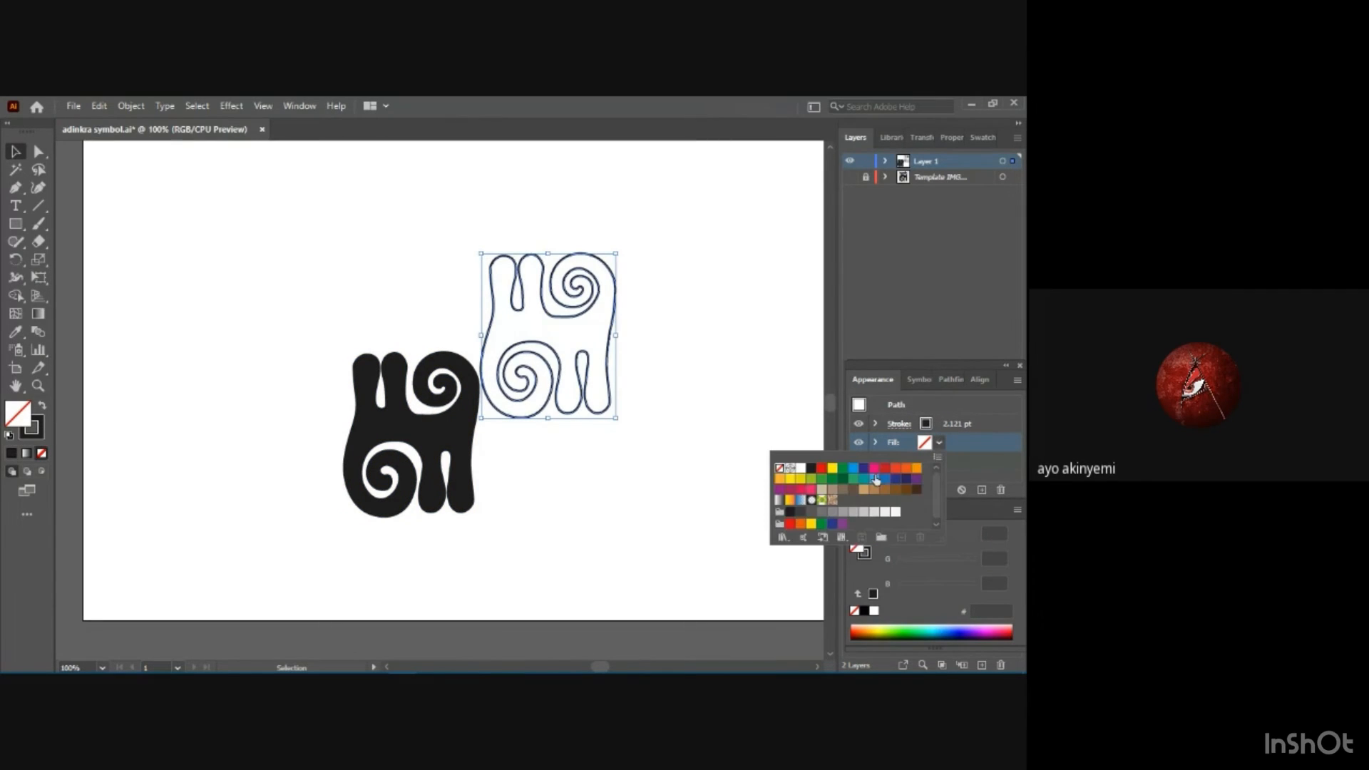
left_click(810, 515)
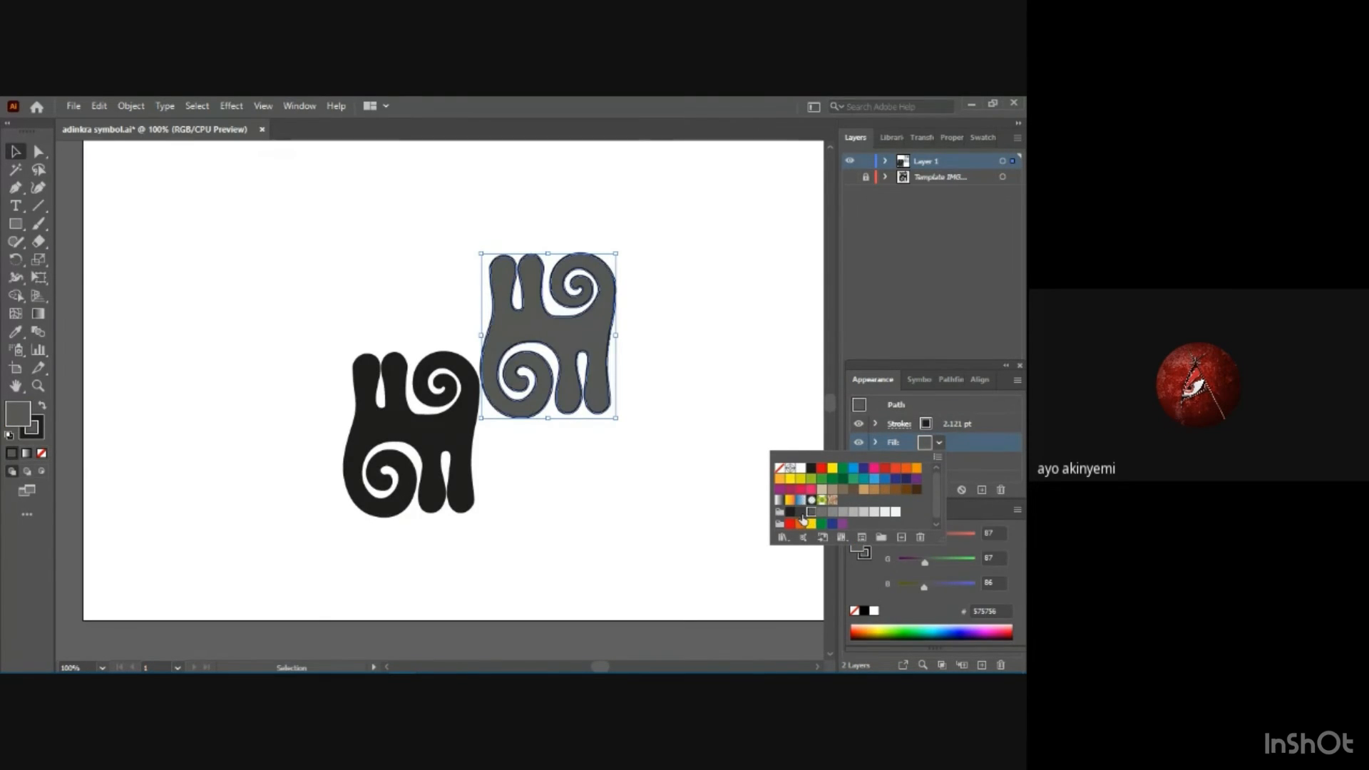
Try the darker gray #3C3C3B and the lighter gray #706F6F as the upper-right motif's fill, and deselect it.
left_click(801, 512)
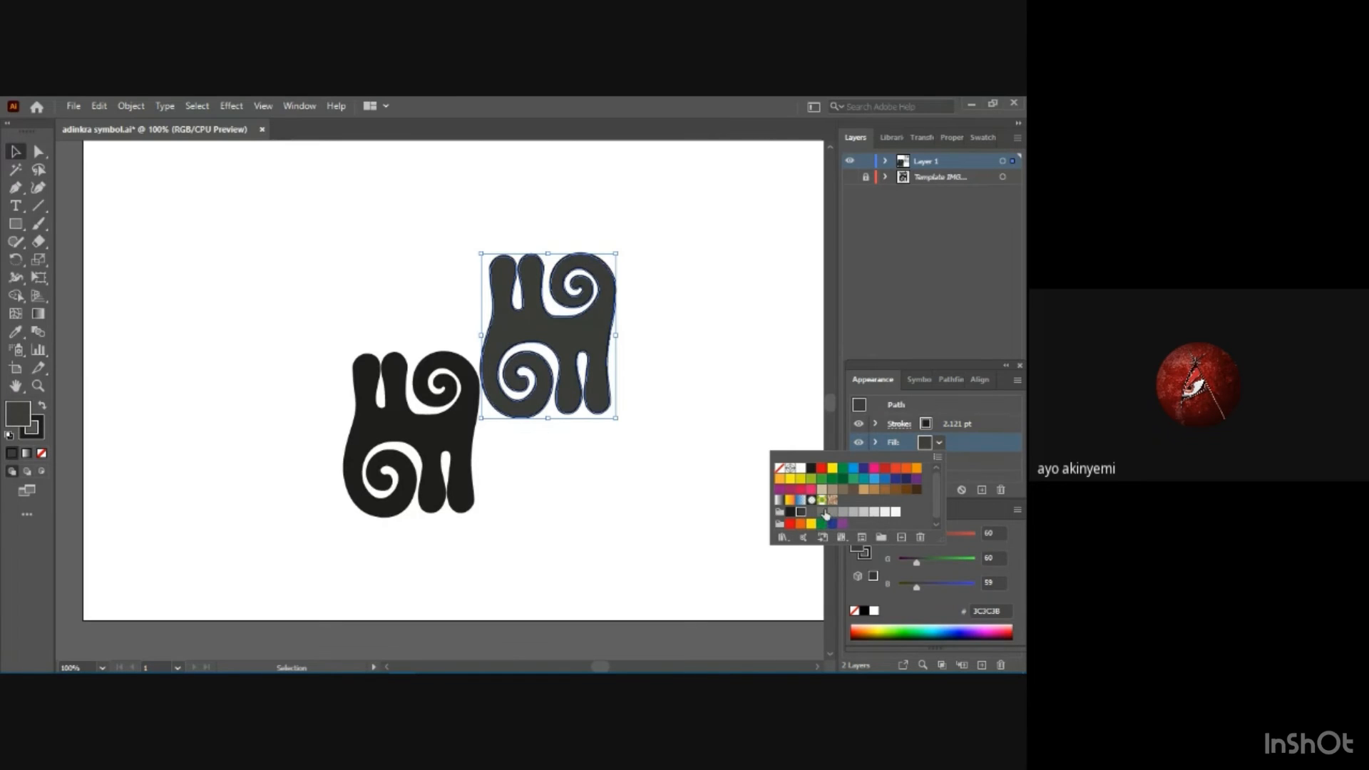
left_click(800, 512)
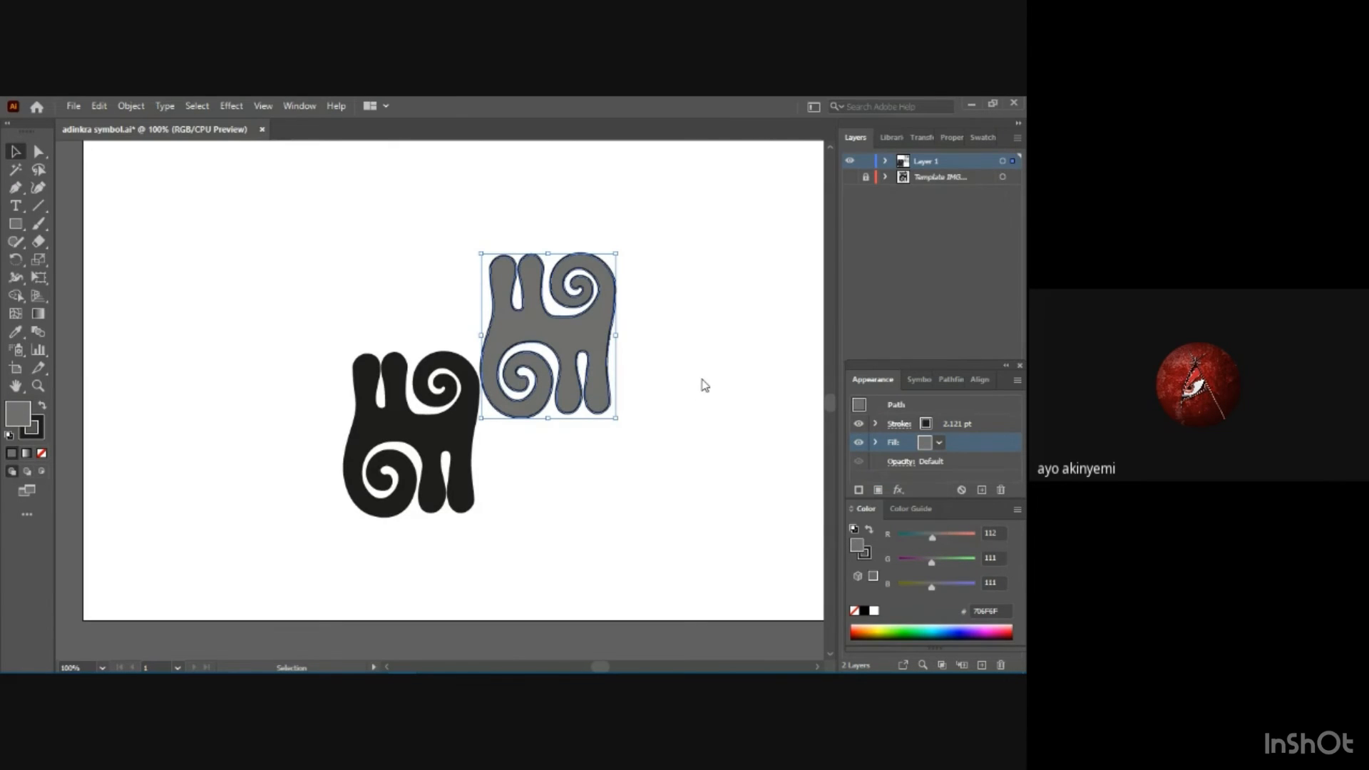
left_click(701, 374)
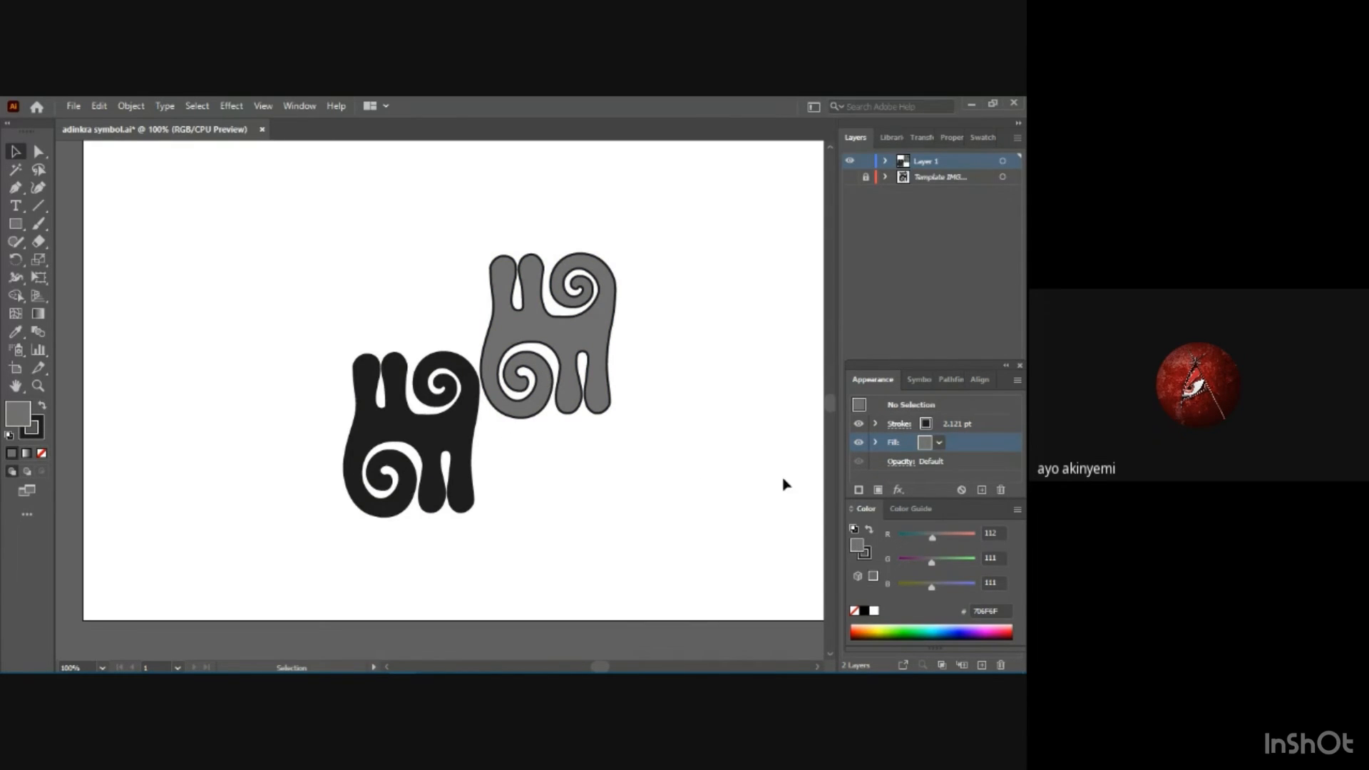
Leave the upper-right motif's isolation mode and undo the last gray fill changes back to the K=80 gray.
left_click(924, 425)
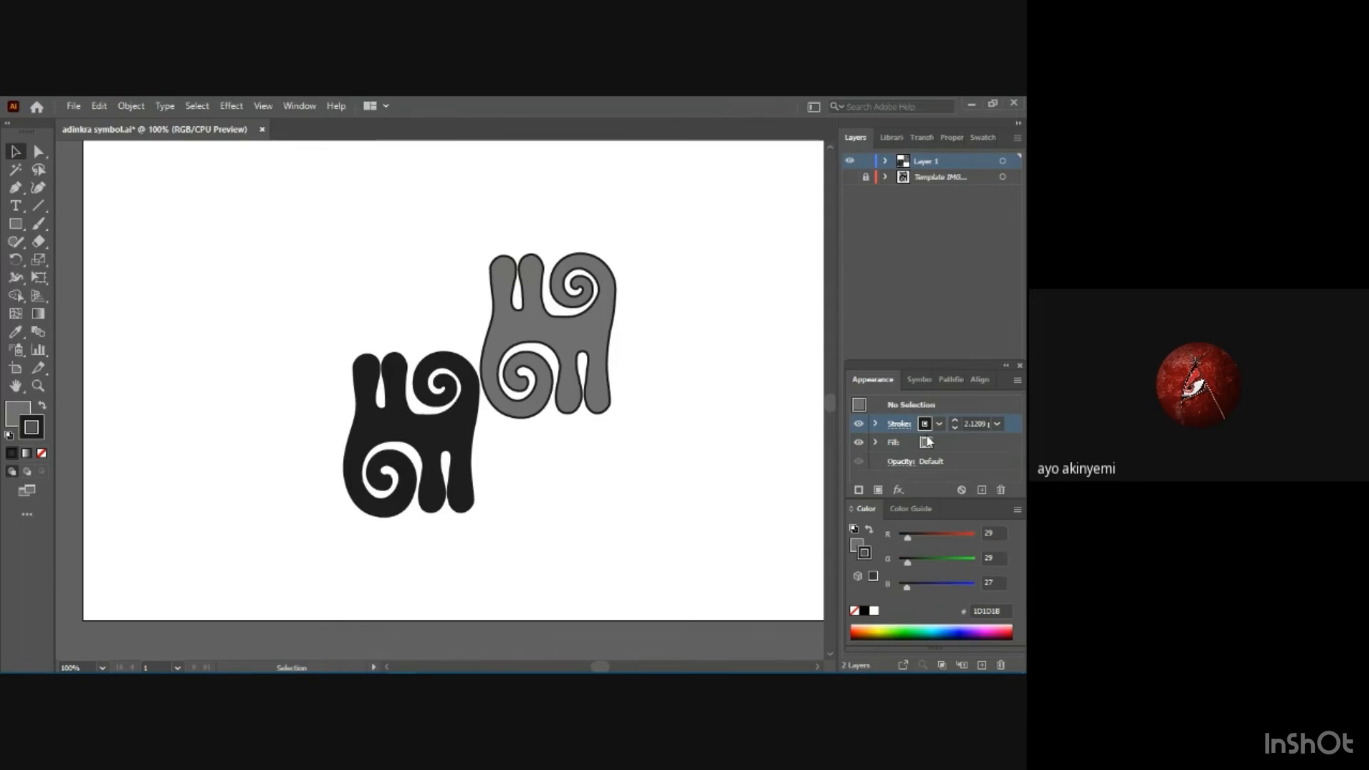
left_click(926, 442)
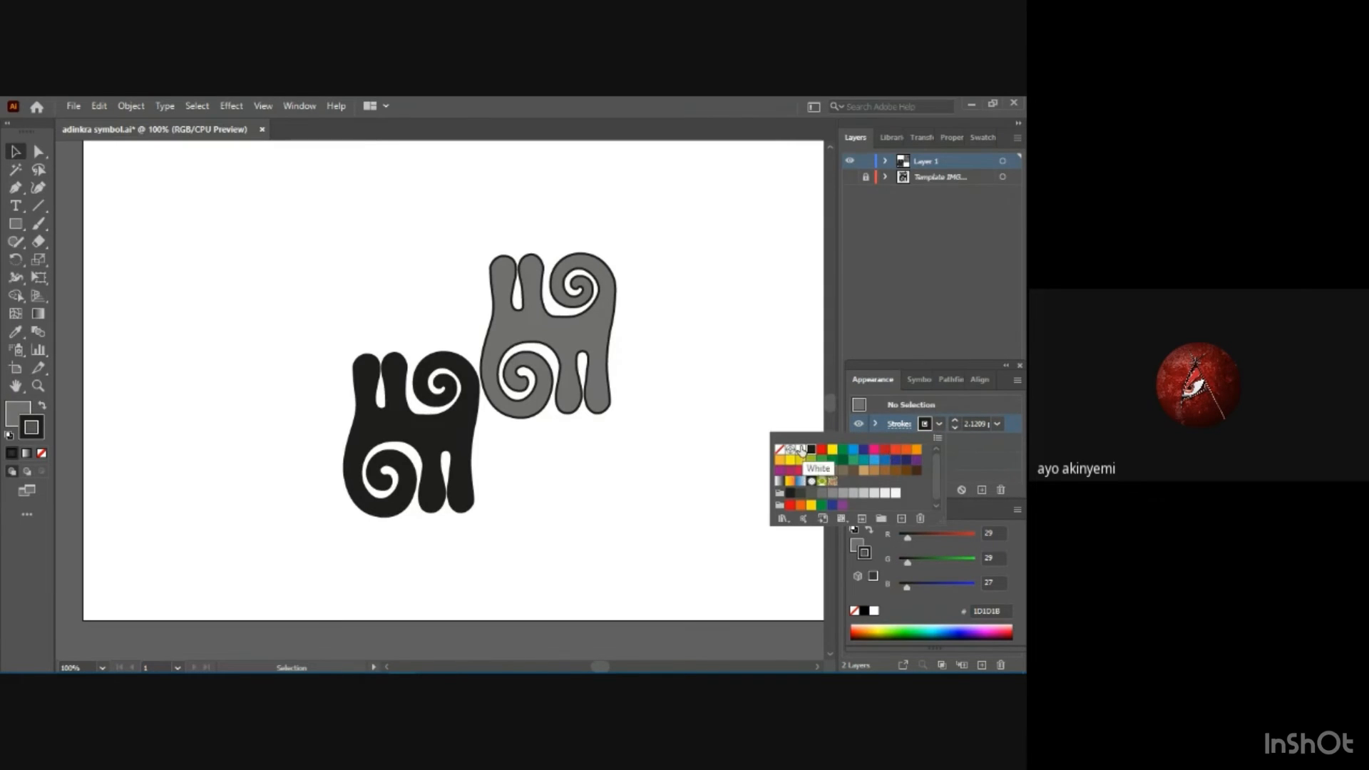
left_click(612, 298)
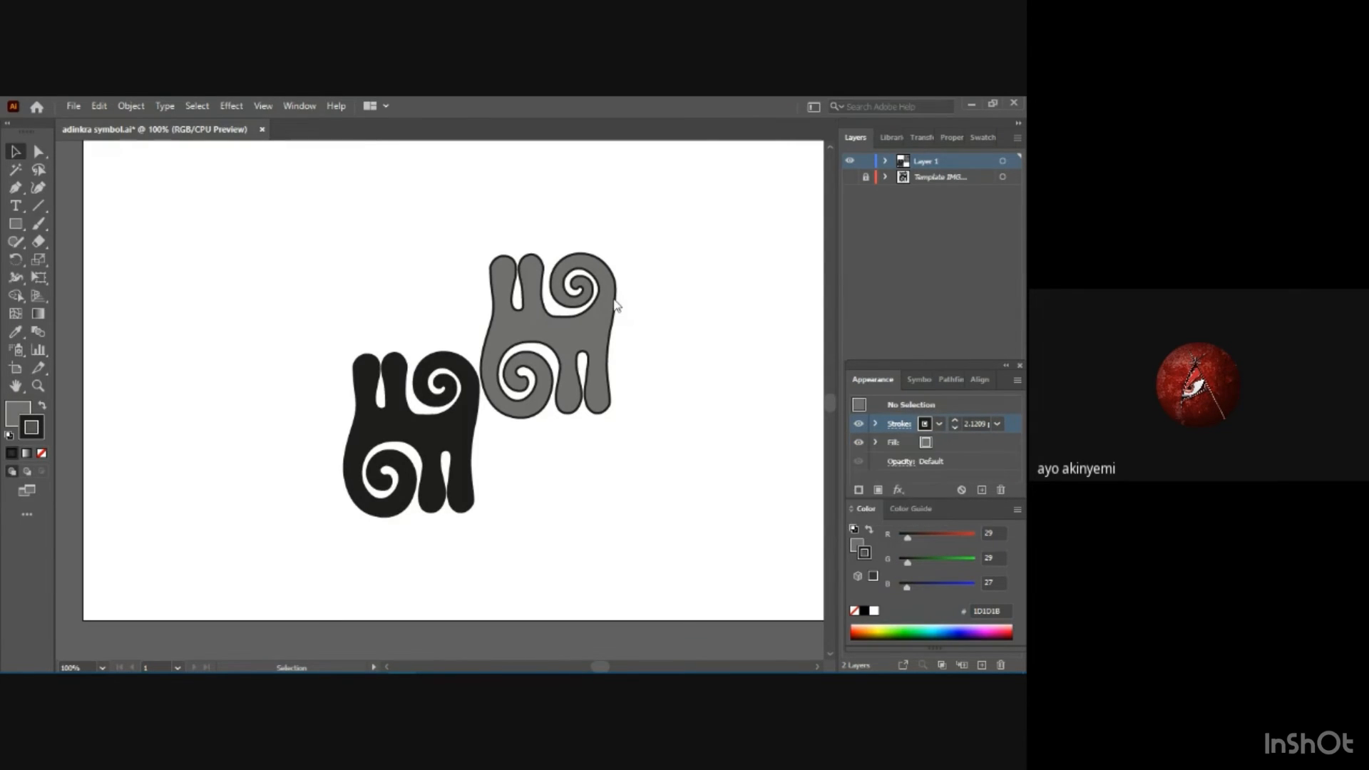
double_click(615, 303)
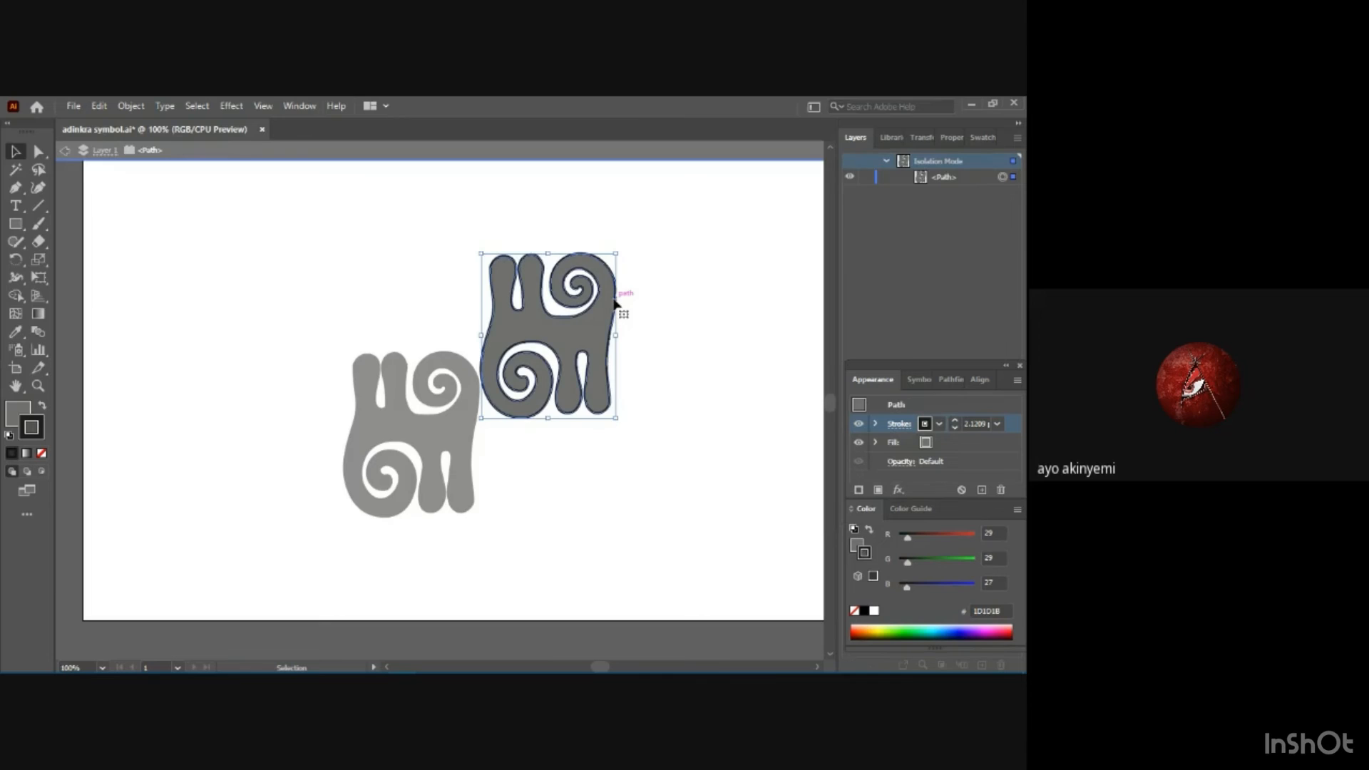
left_click(609, 492)
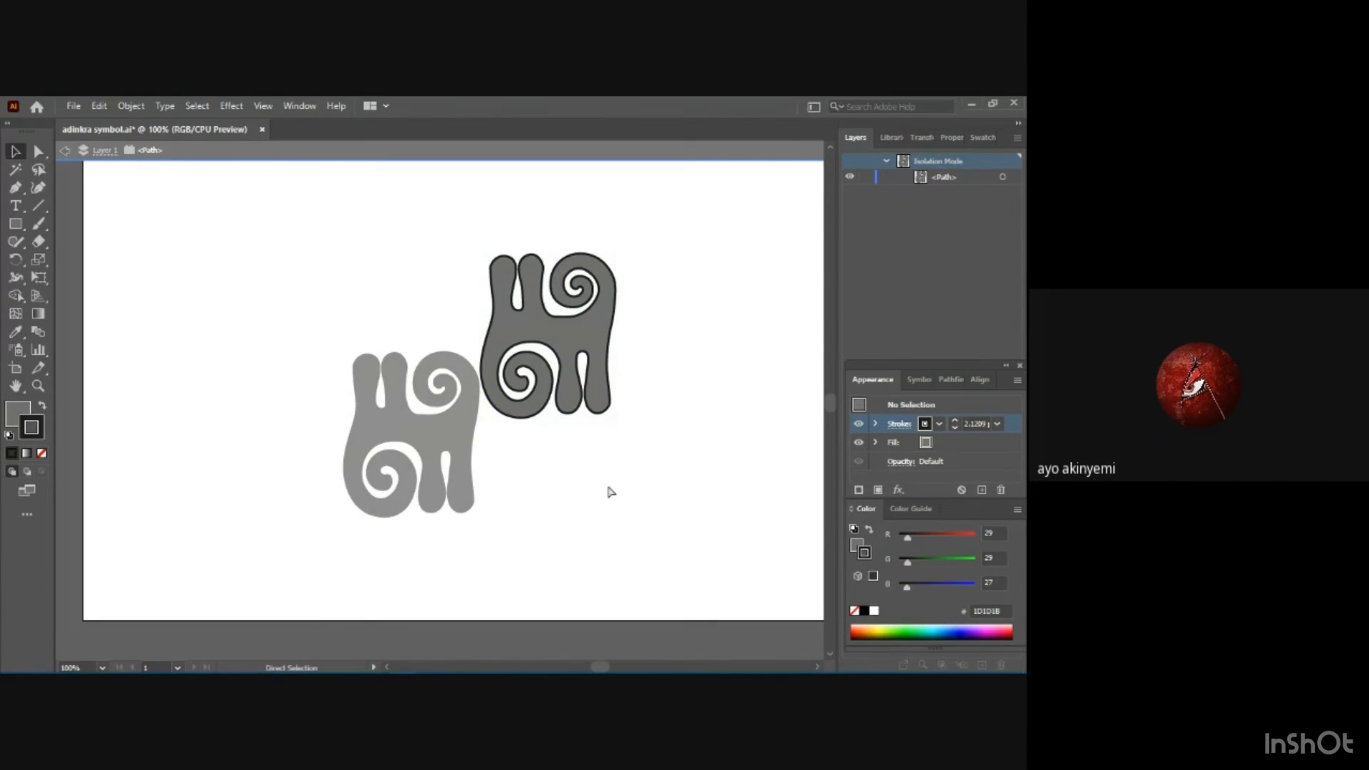
double_click(610, 492)
left_click(559, 549)
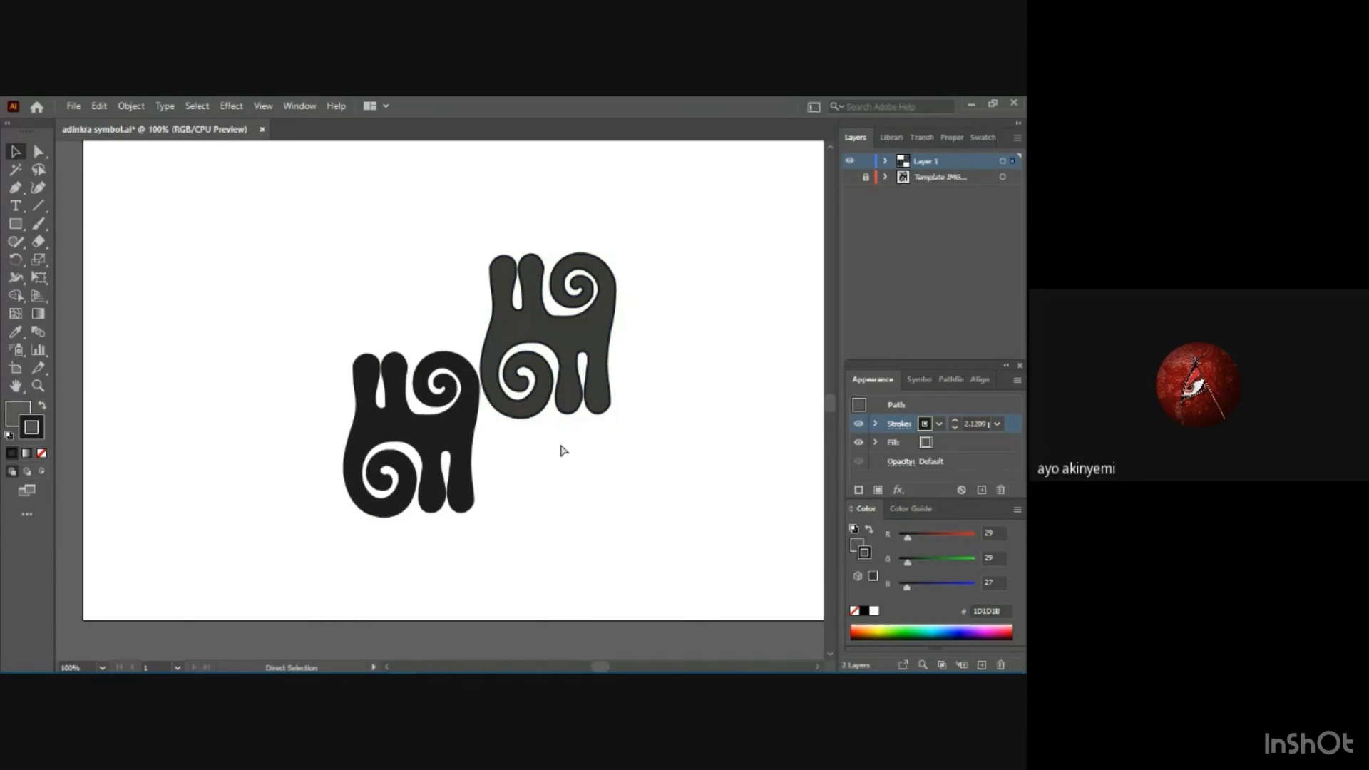
key("ctrl+a")
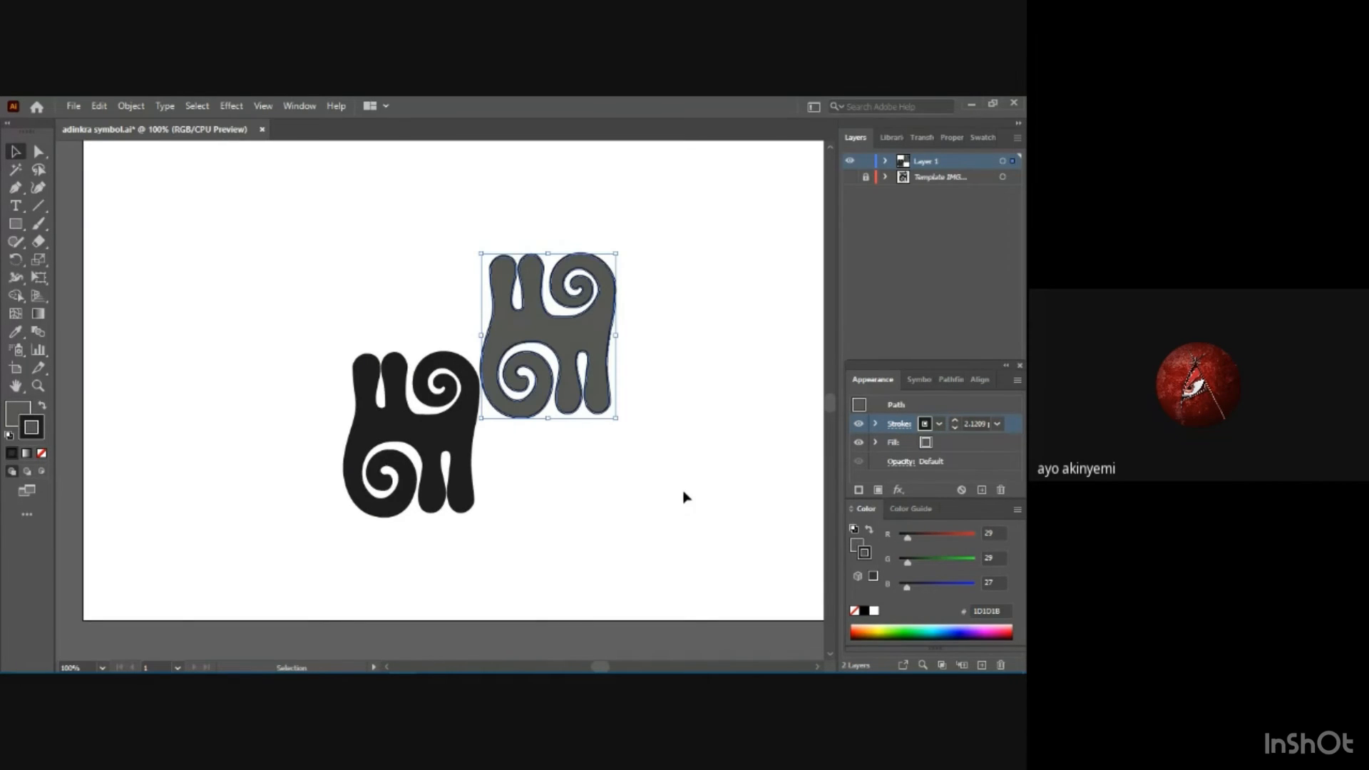
Set the upper-right gray motif's stroke to None and deselect it.
left_click(938, 425)
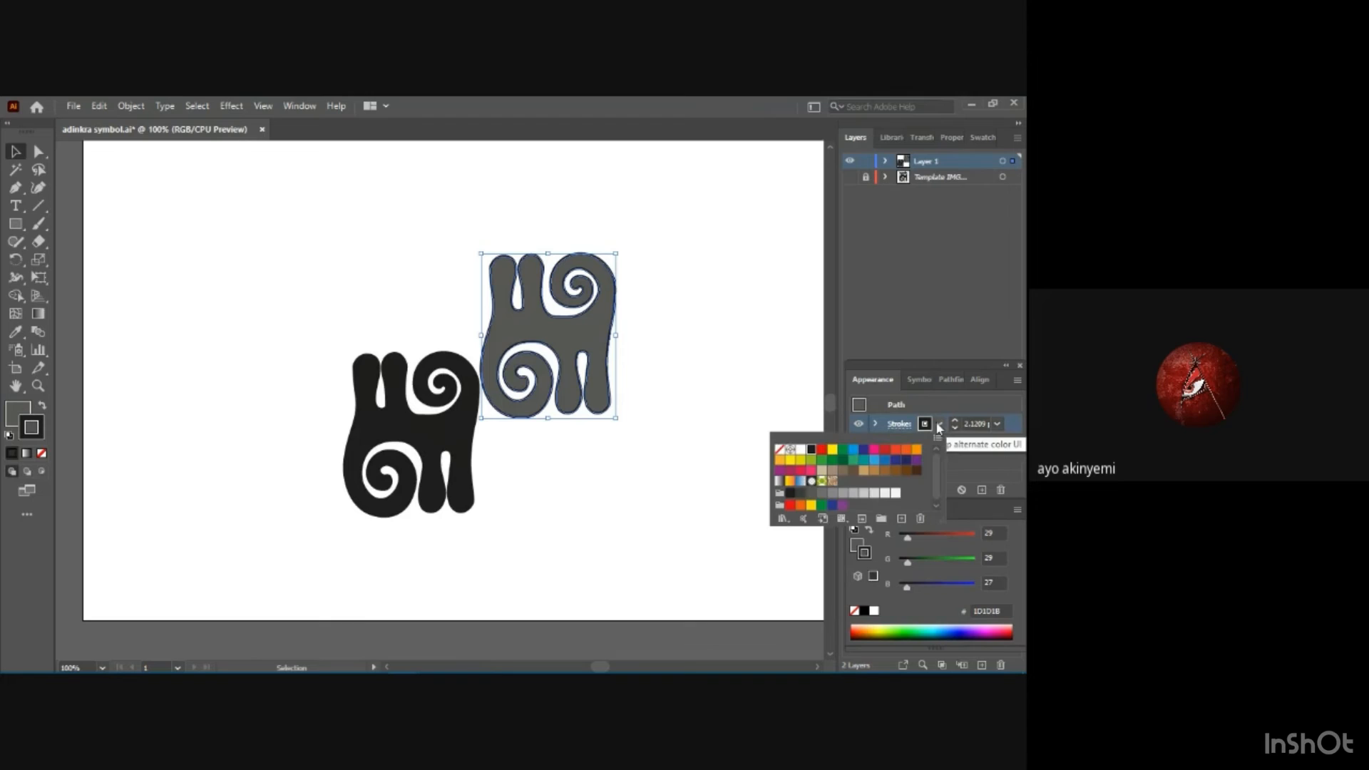
left_click(780, 450)
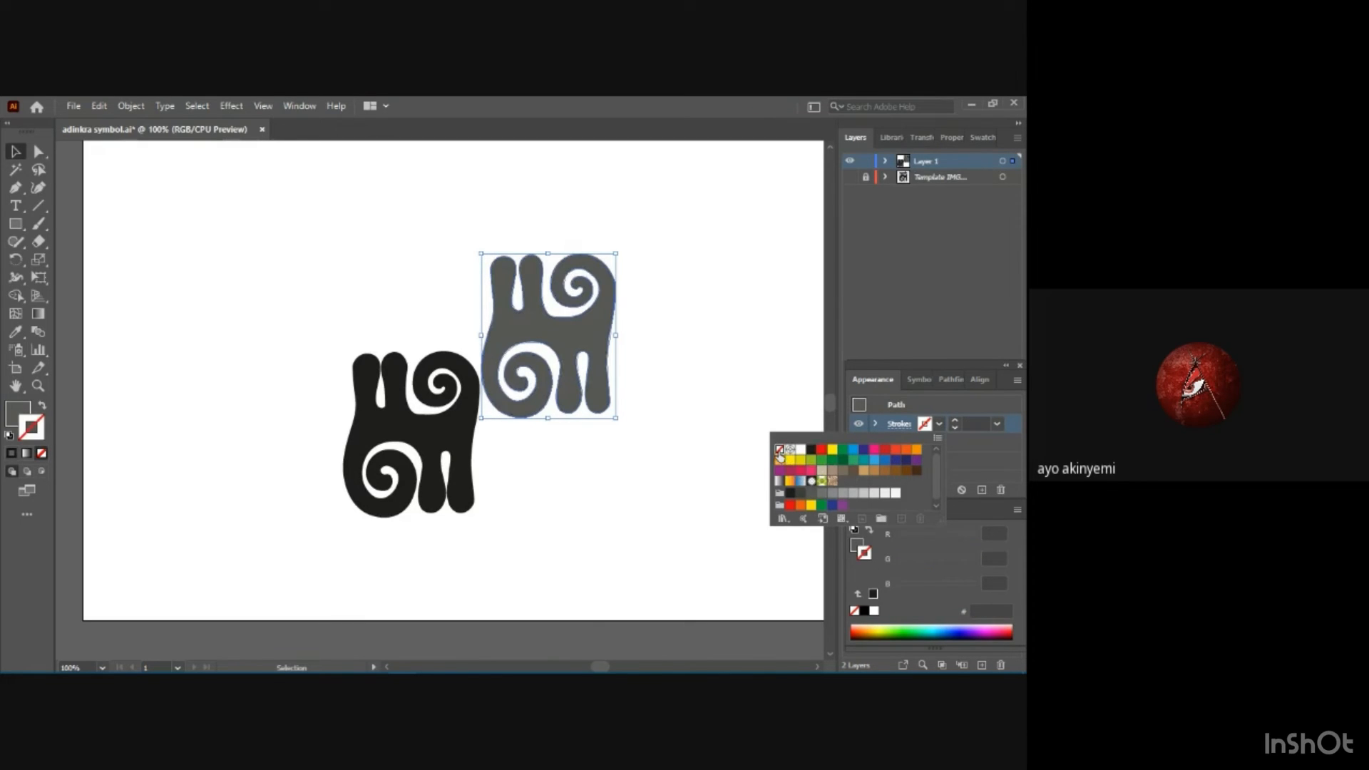
left_click(677, 438)
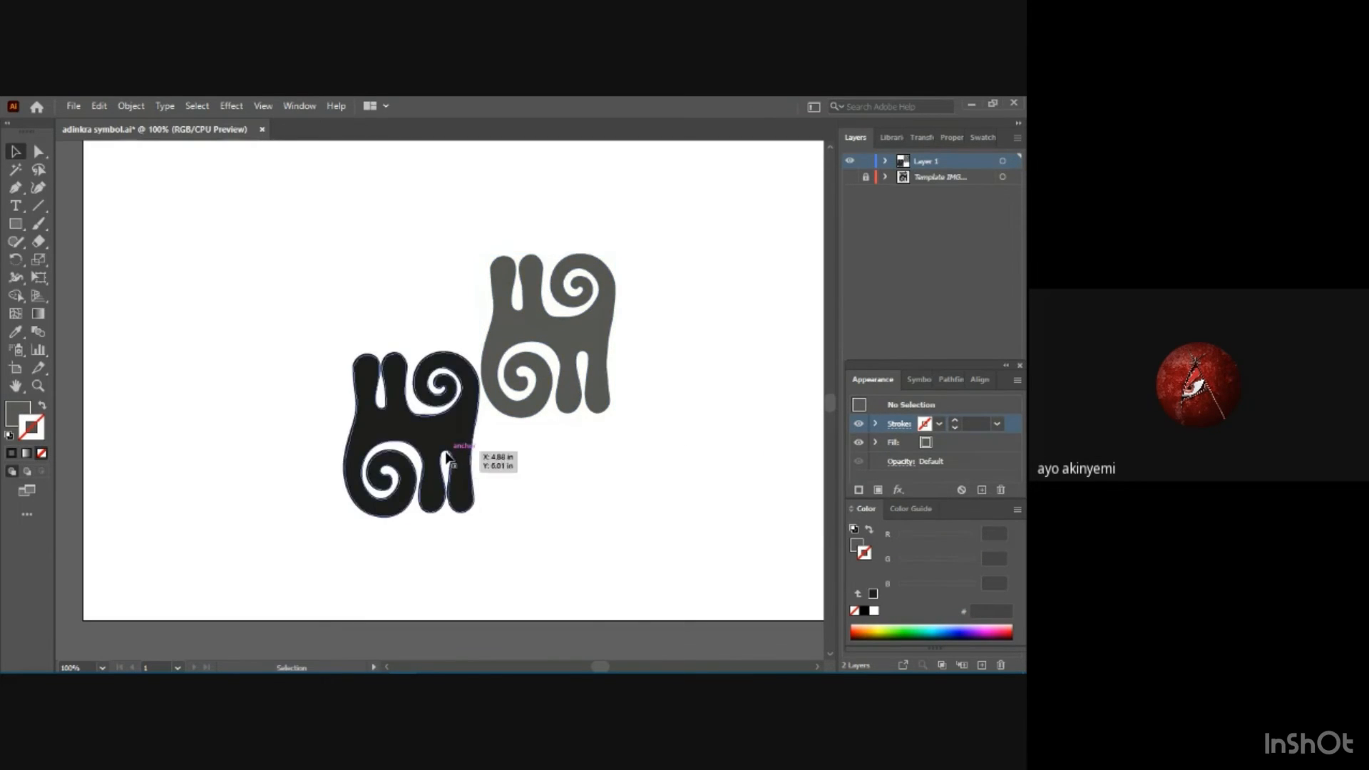
Set the lower-left black motif's stroke to None and leave both motifs deselected.
left_click(447, 421)
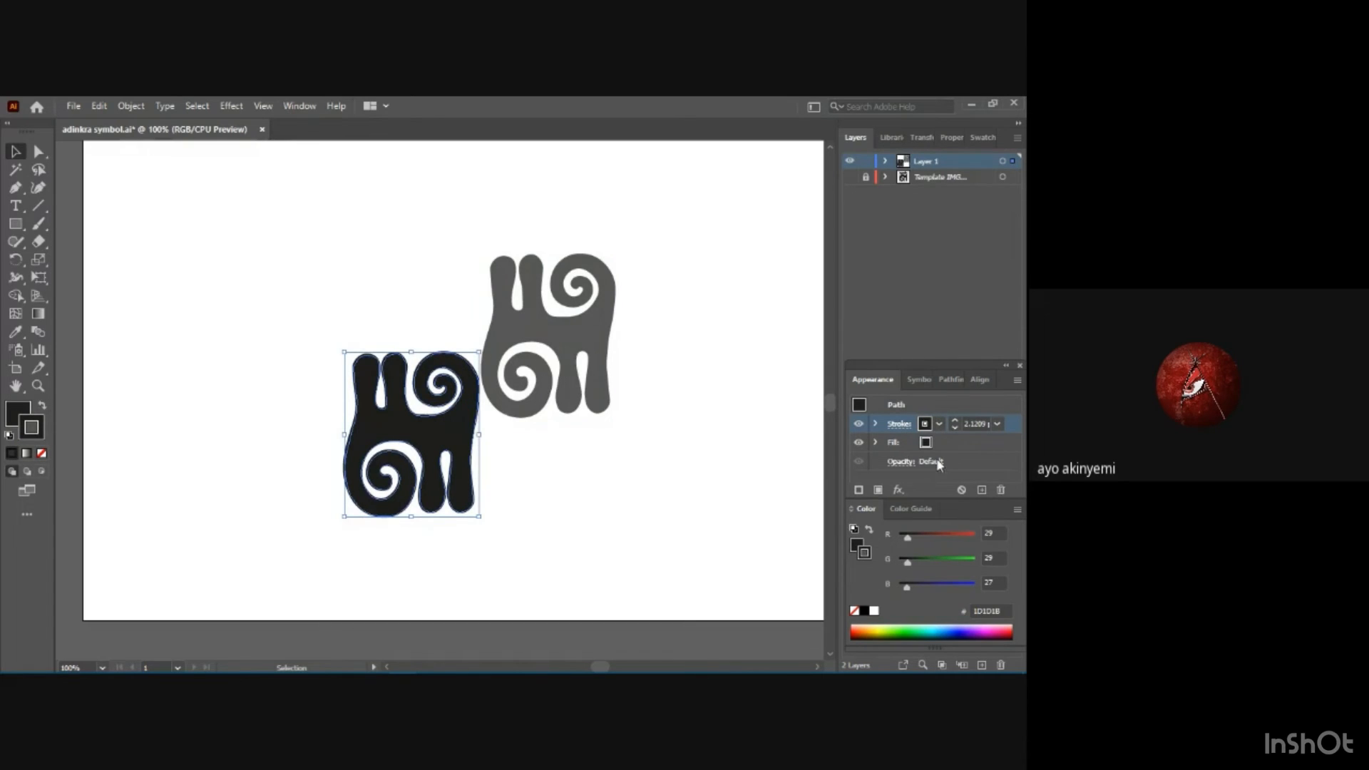
left_click(939, 425)
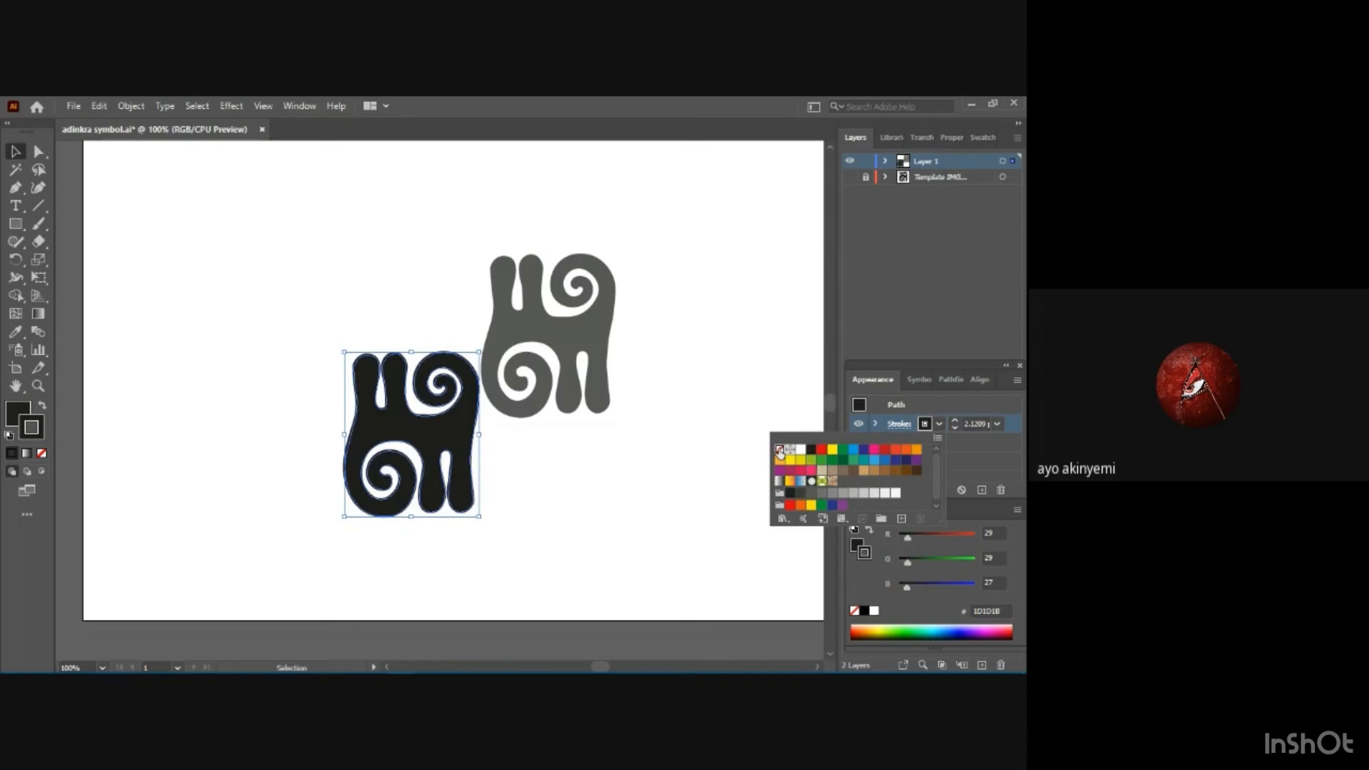
left_click(780, 450)
left_click(665, 450)
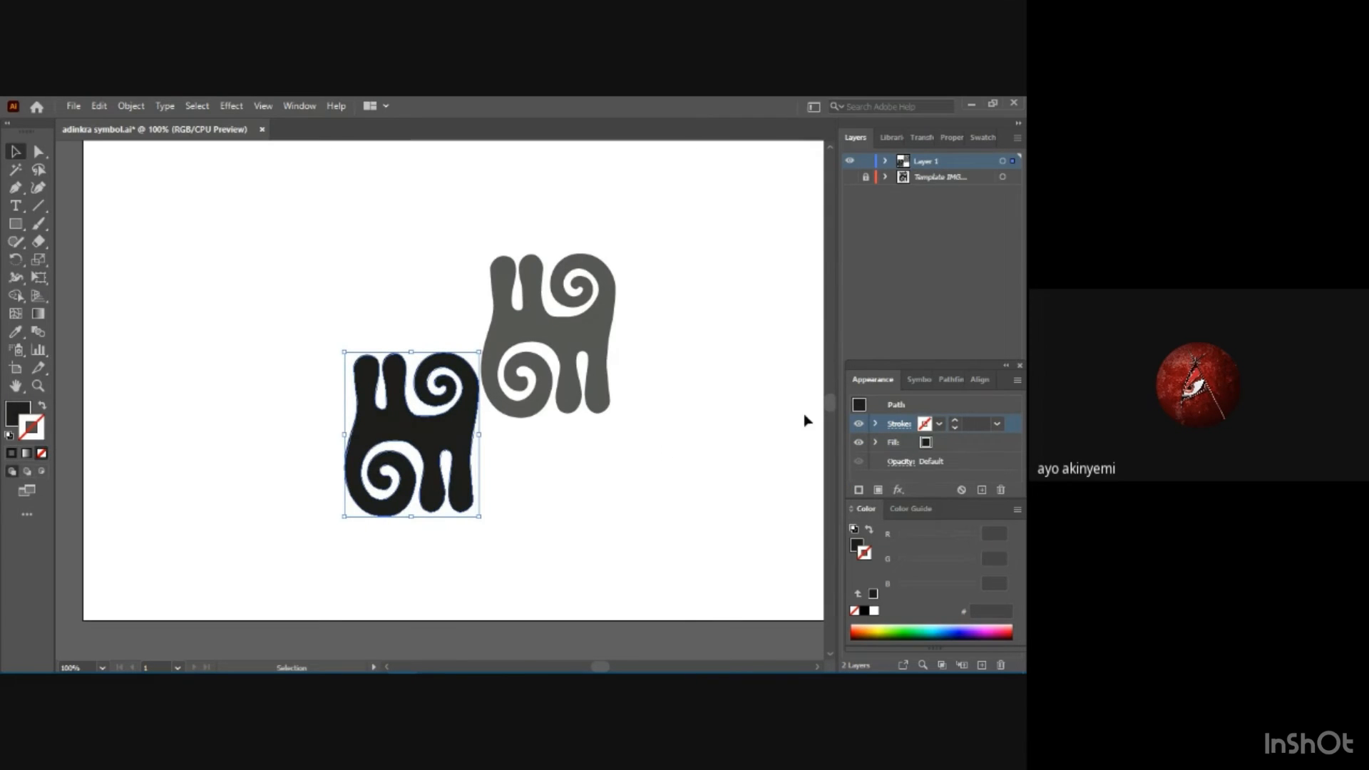
left_click_drag(323, 236, 617, 556)
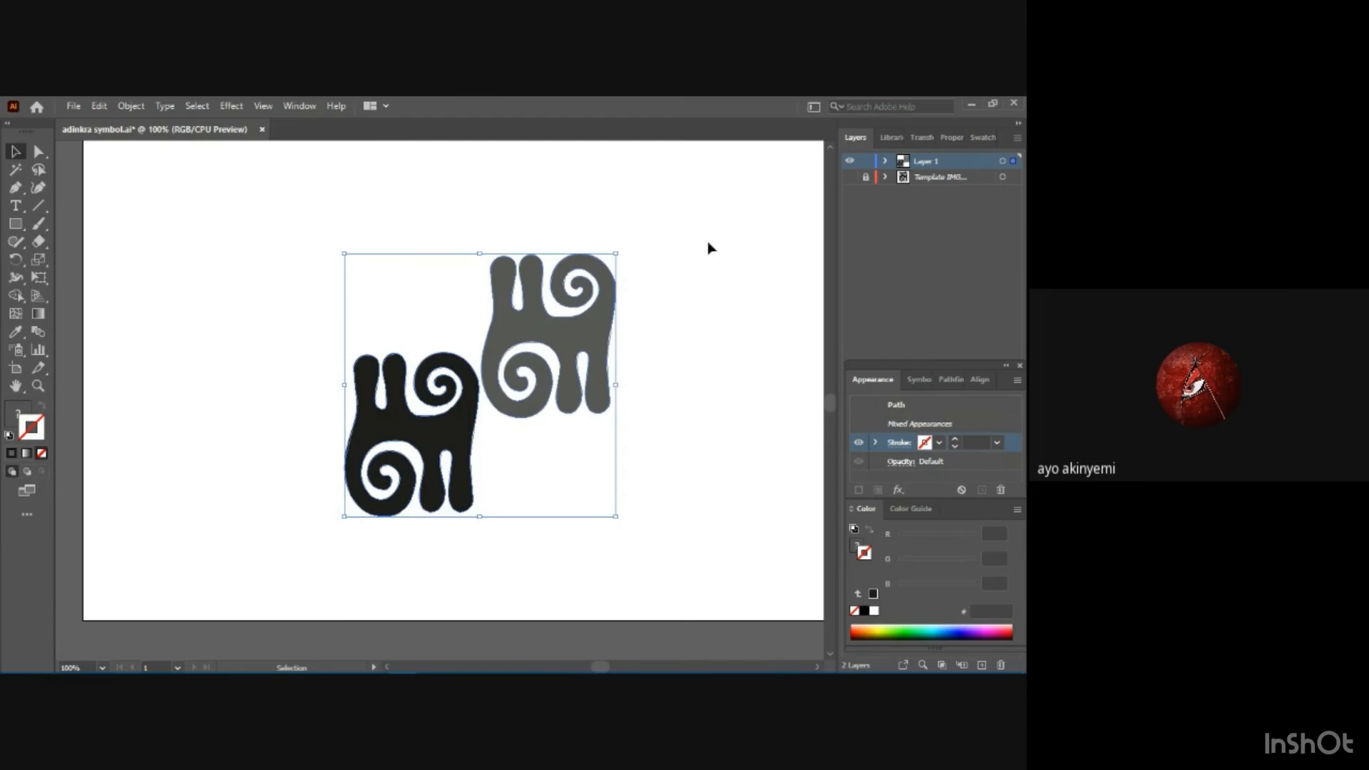
left_click(703, 323)
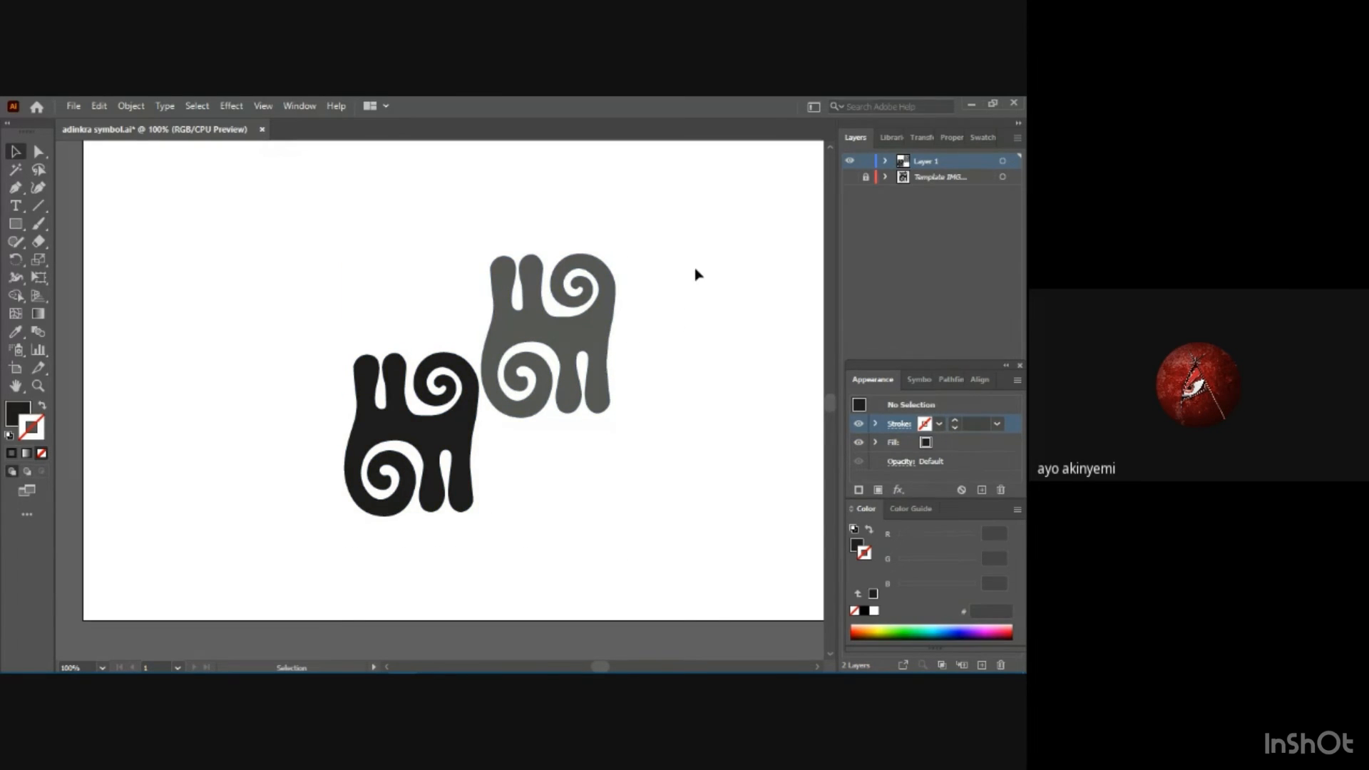
Add the black lower-left motif to the Swatches as a pattern swatch.
left_click(982, 138)
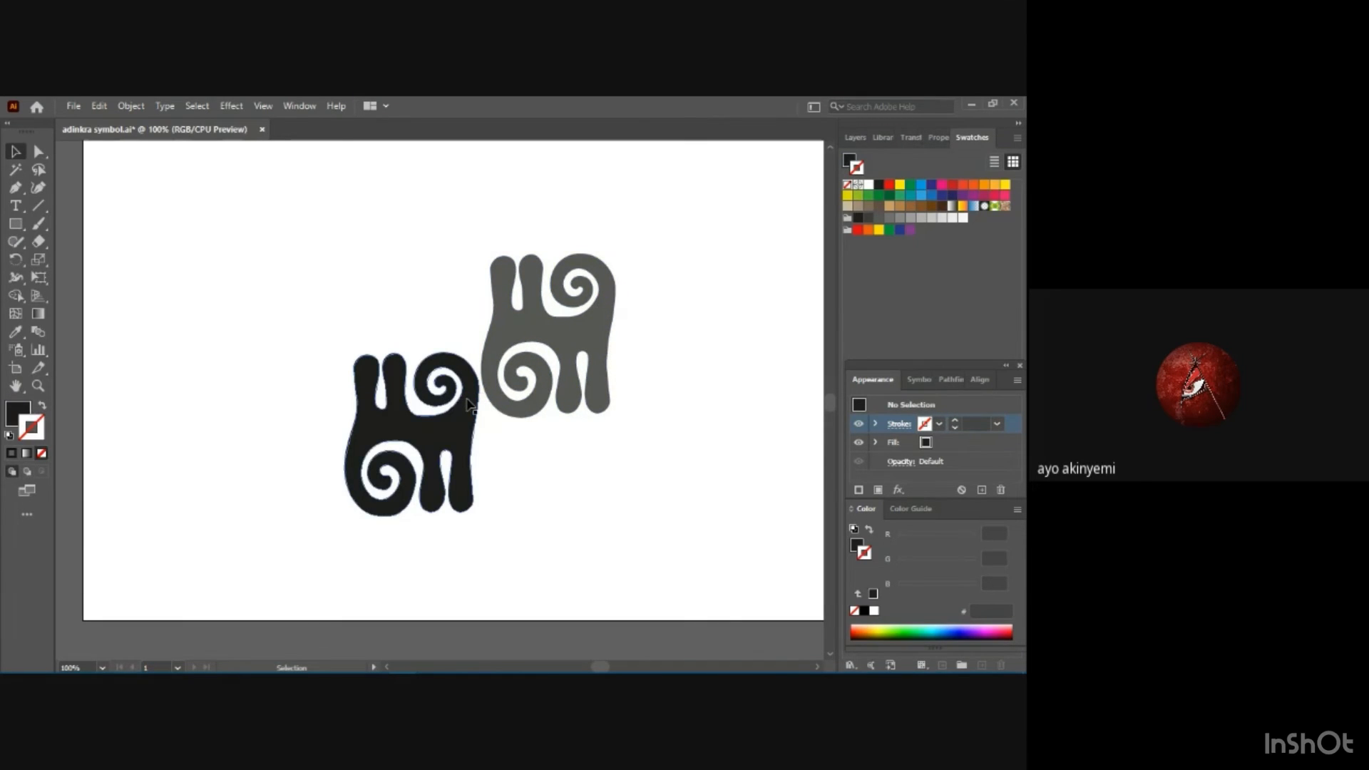
left_click_drag(470, 405, 974, 217)
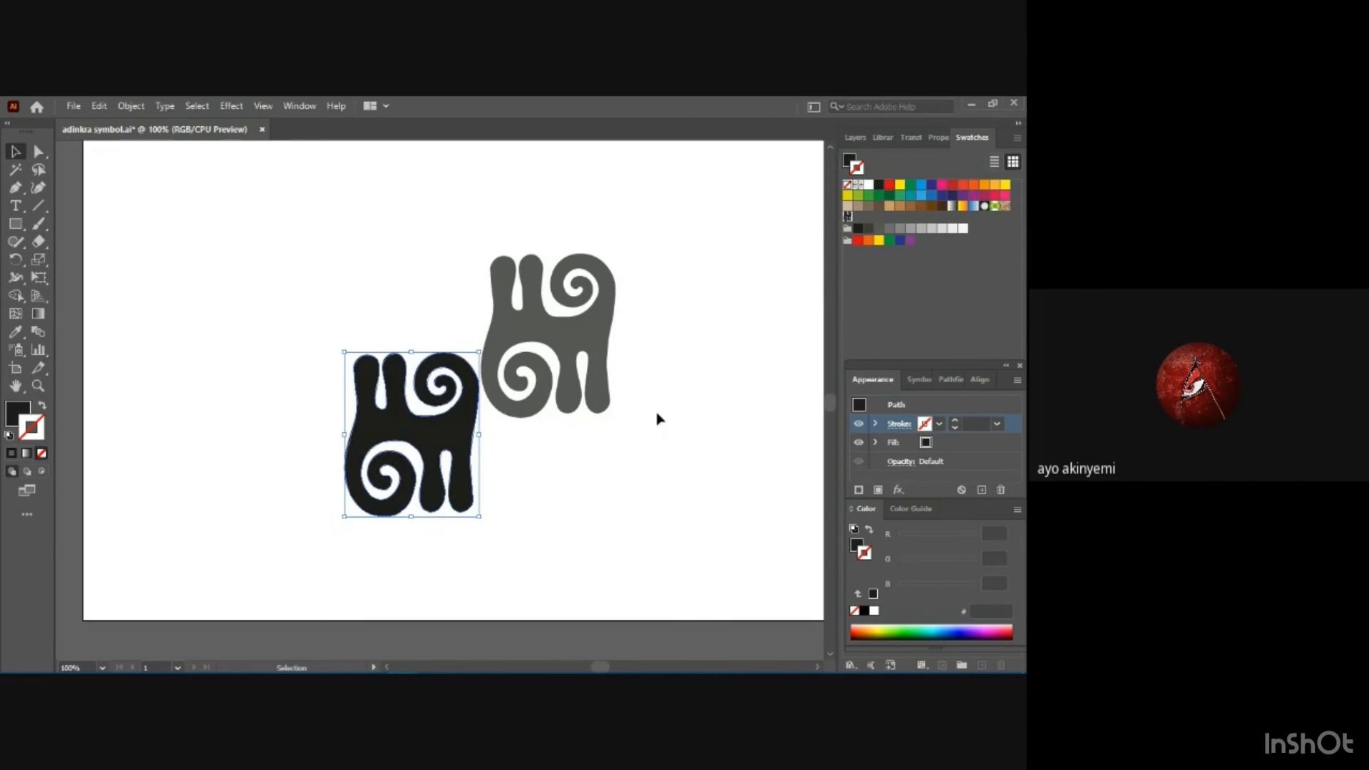
key("a")
key("ctrl+plus")
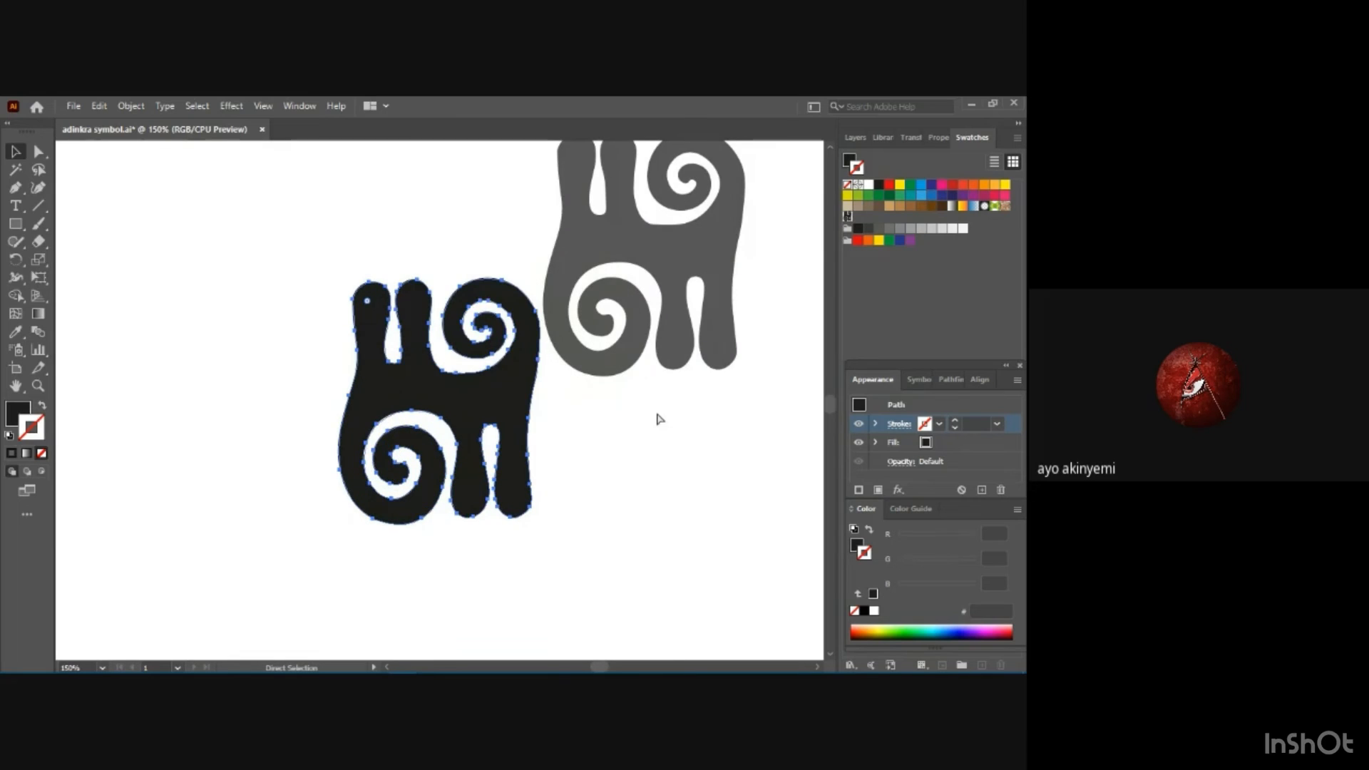
key("ctrl+minus")
key("ctrl+minus")
key("ctrl+minus")
key("v")
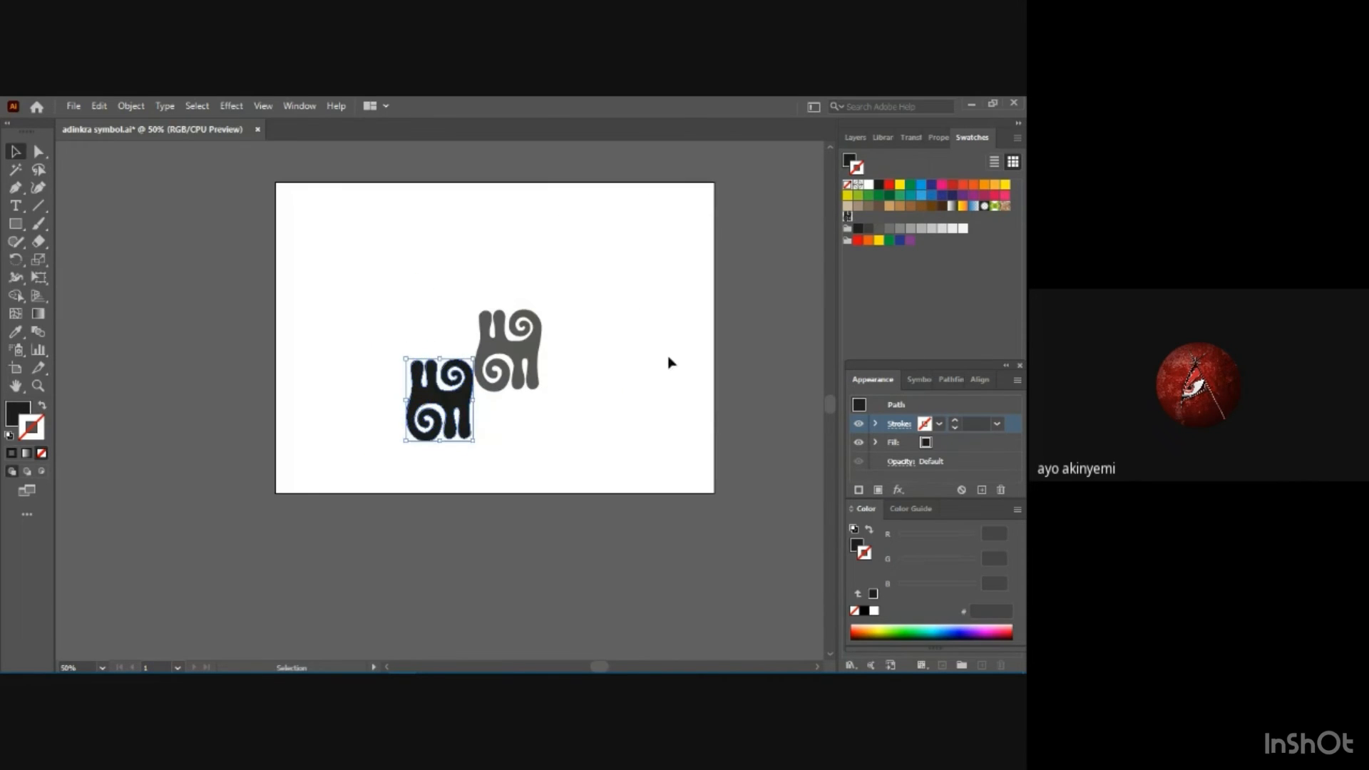
Open the single-motif pattern swatch for editing, undo back to the artwork and return to the Selection tool.
double_click(849, 221)
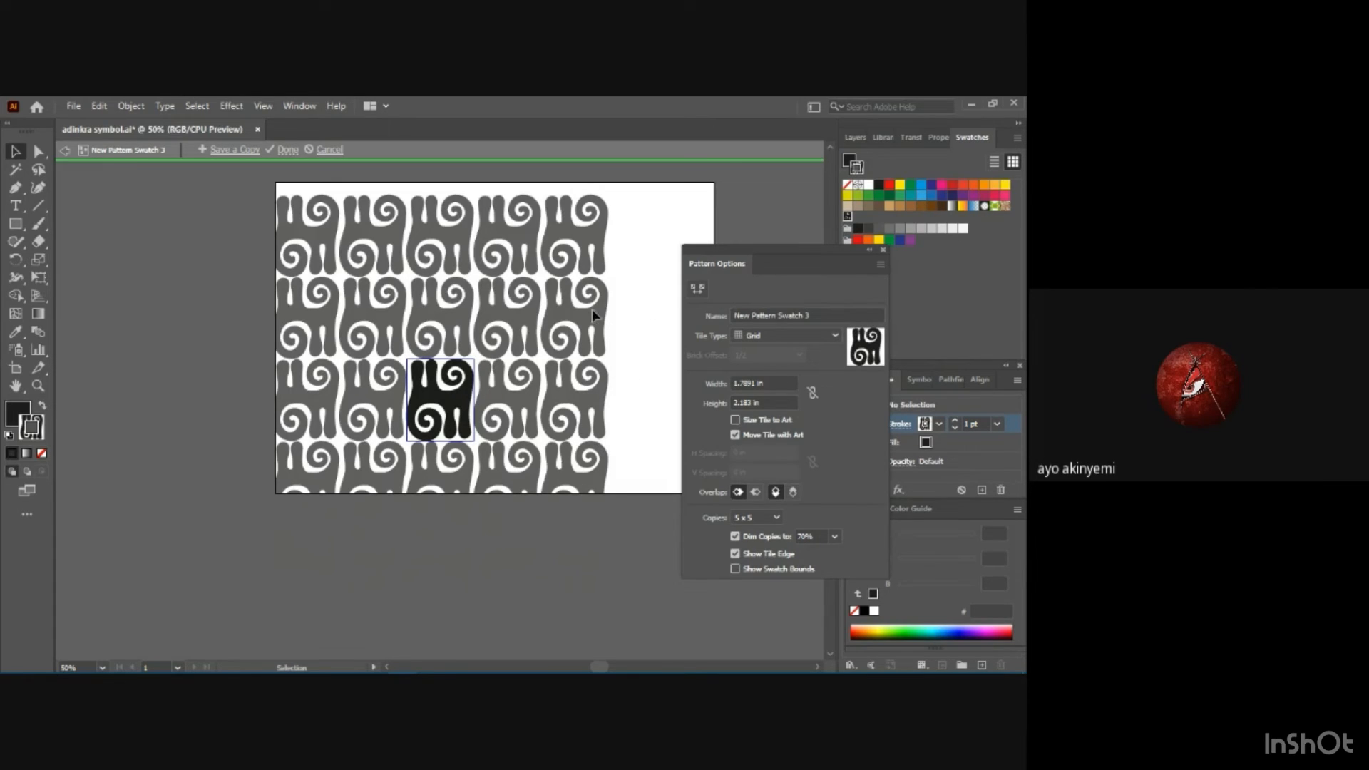
key("ctrl+z")
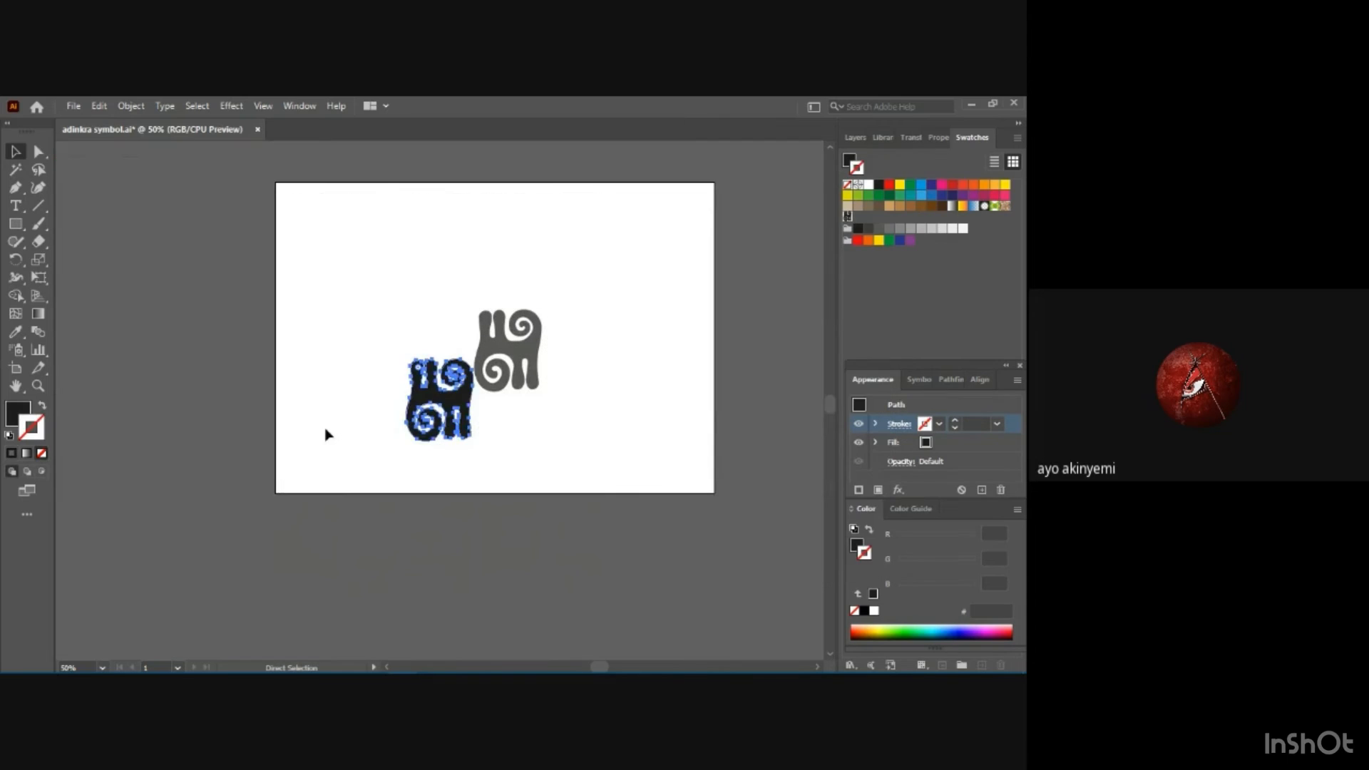
key("v")
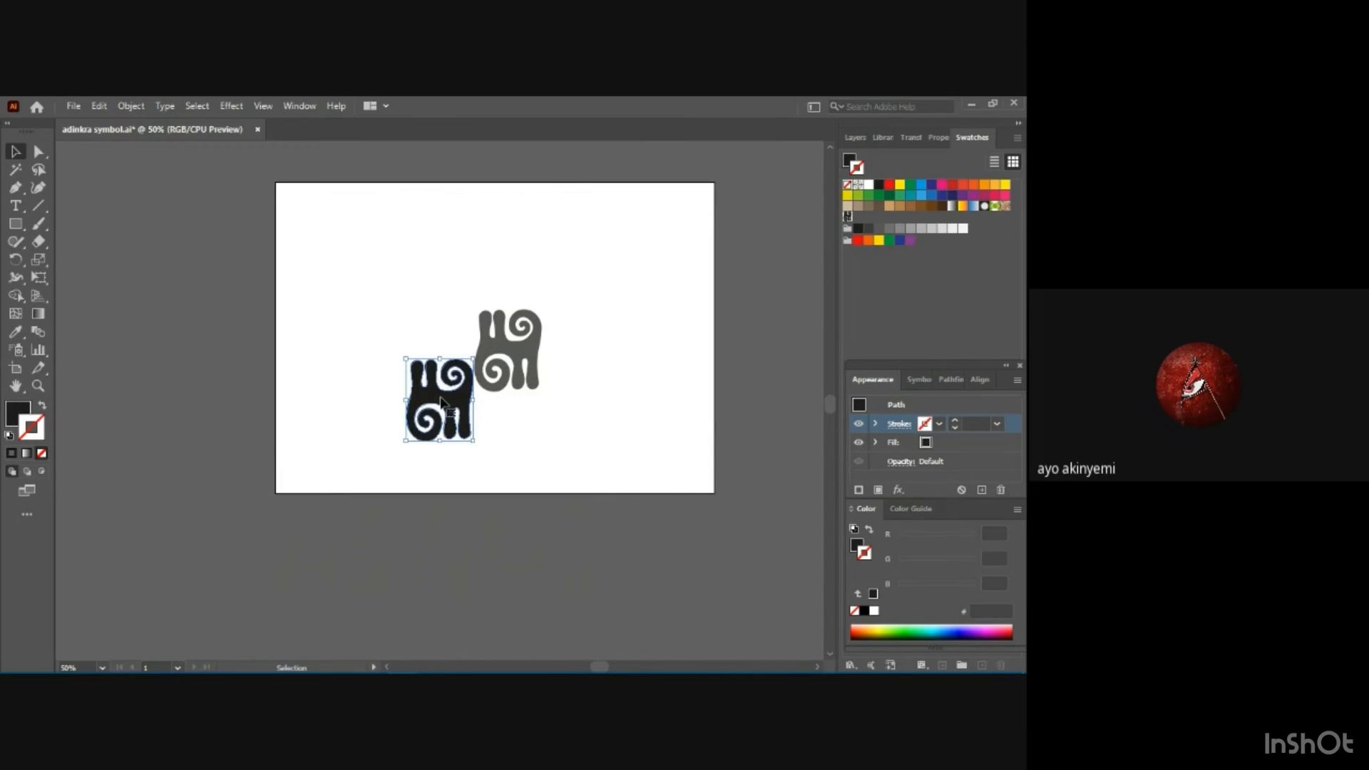
Make a pattern swatch from the black and gray motifs together and open it for pattern editing.
left_click_drag(359, 300, 566, 465)
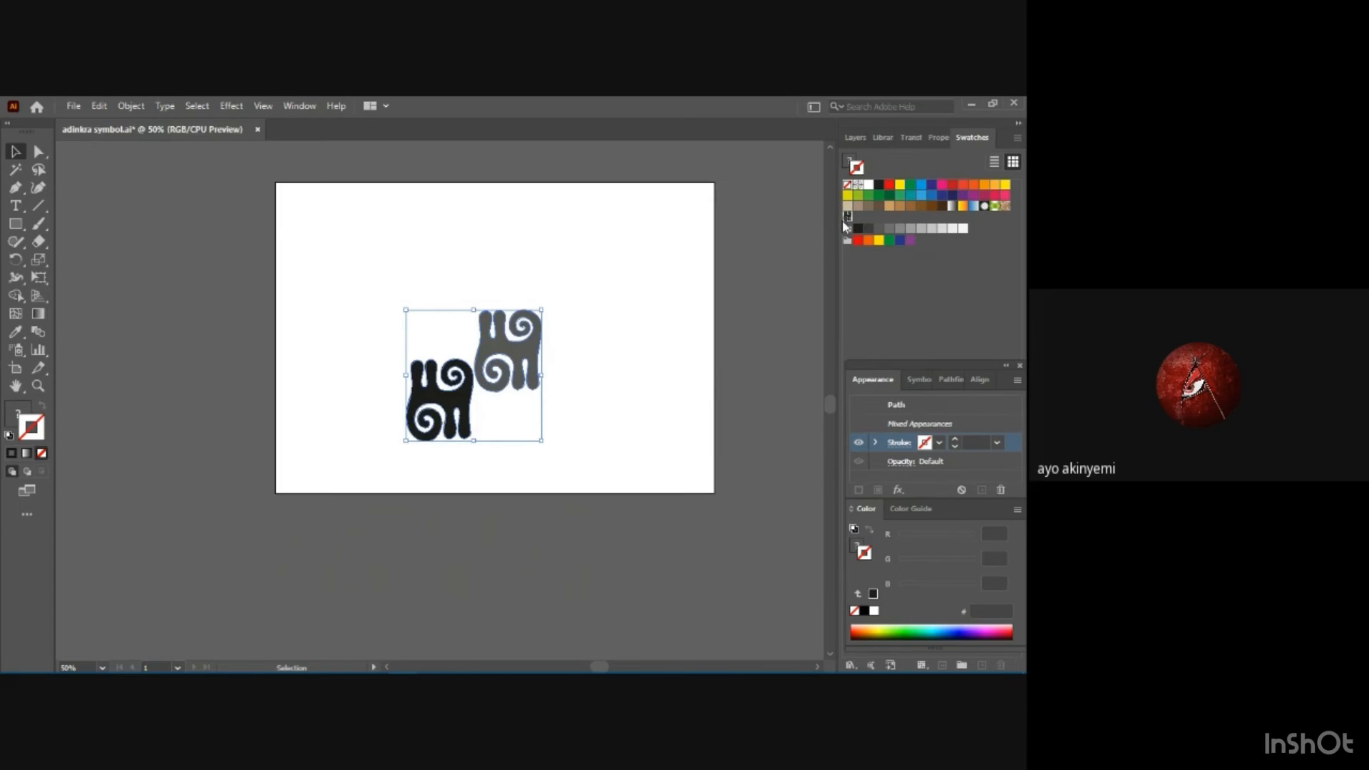
left_click_drag(495, 382, 863, 223)
double_click(857, 219)
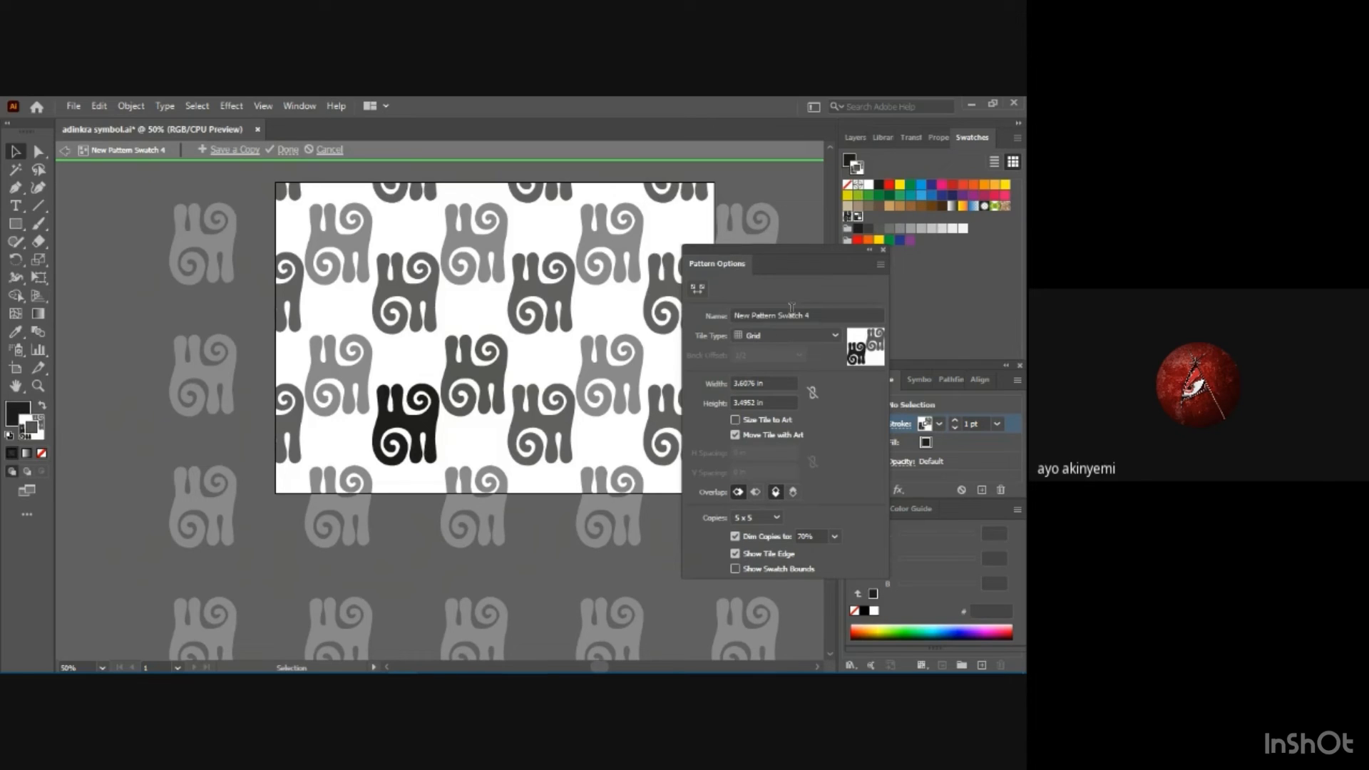
Set the two-motif pattern's tile type to Brick by Row.
left_click_drag(812, 315, 732, 330)
left_click(848, 318)
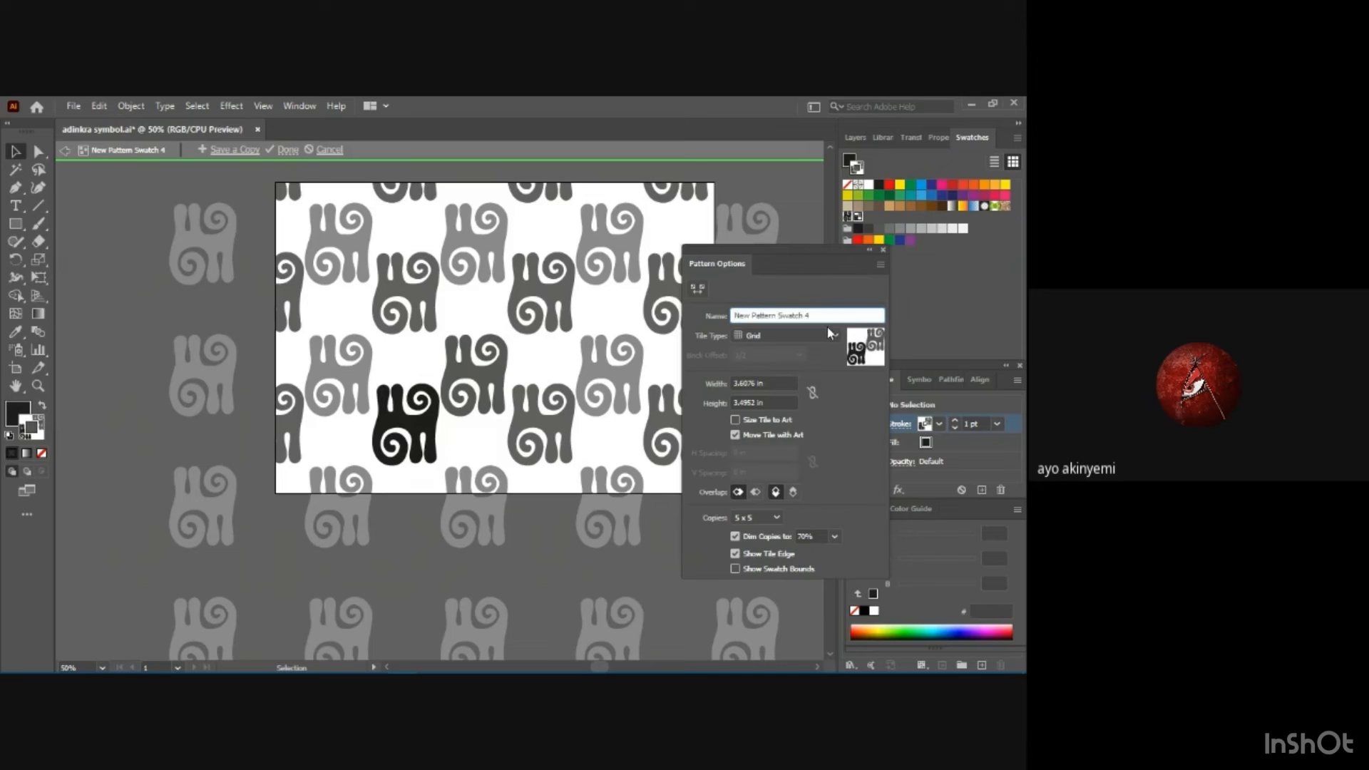
left_click(829, 334)
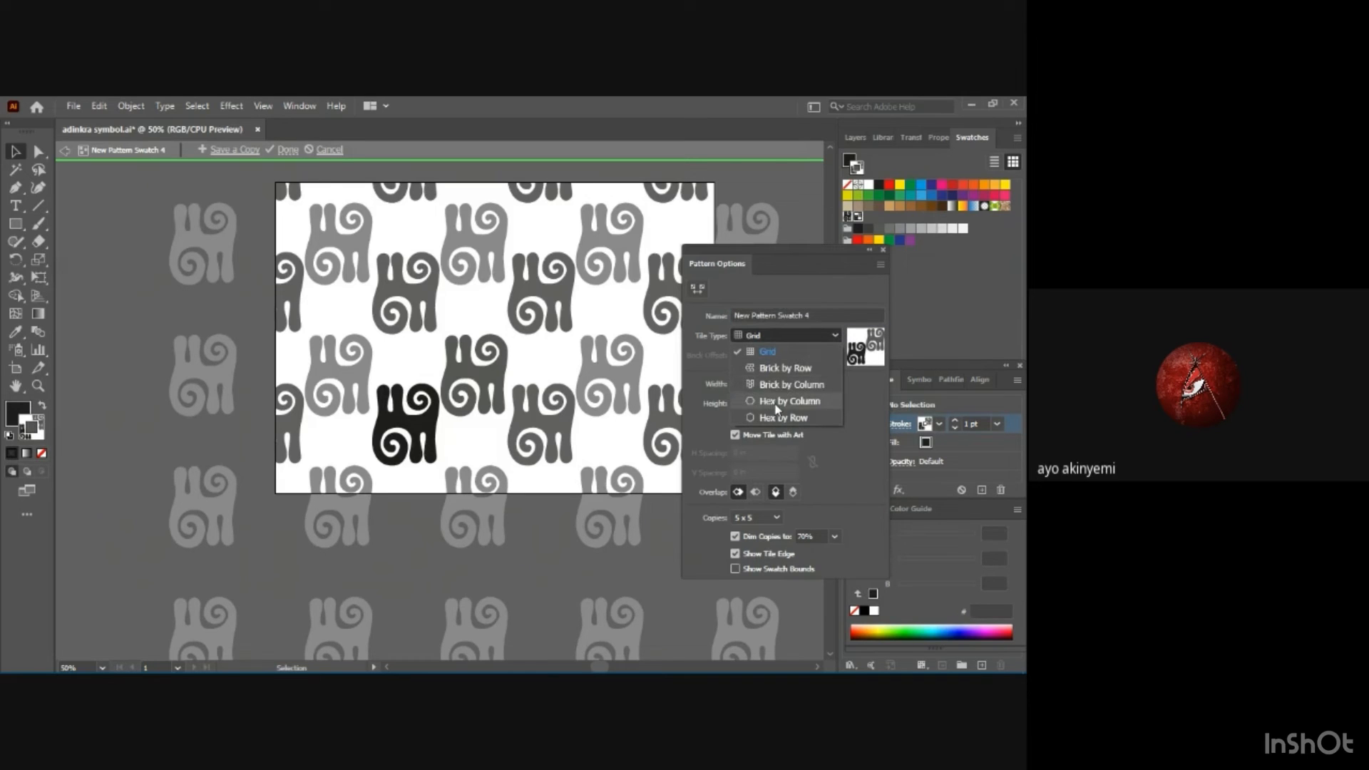
left_click(779, 368)
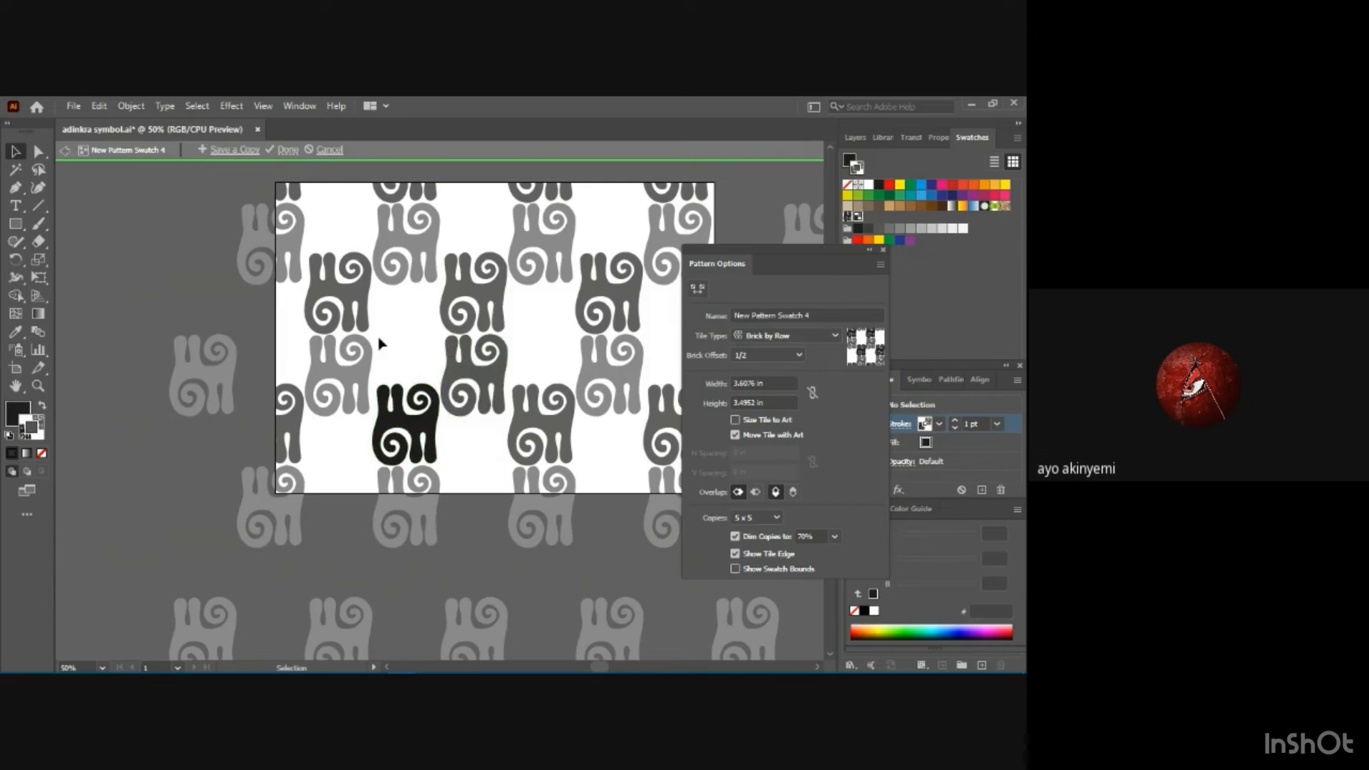
Select the black and gray motifs together and scale them down toward their lower-left corner so the tile copies spread apart.
left_click_drag(370, 335, 508, 460)
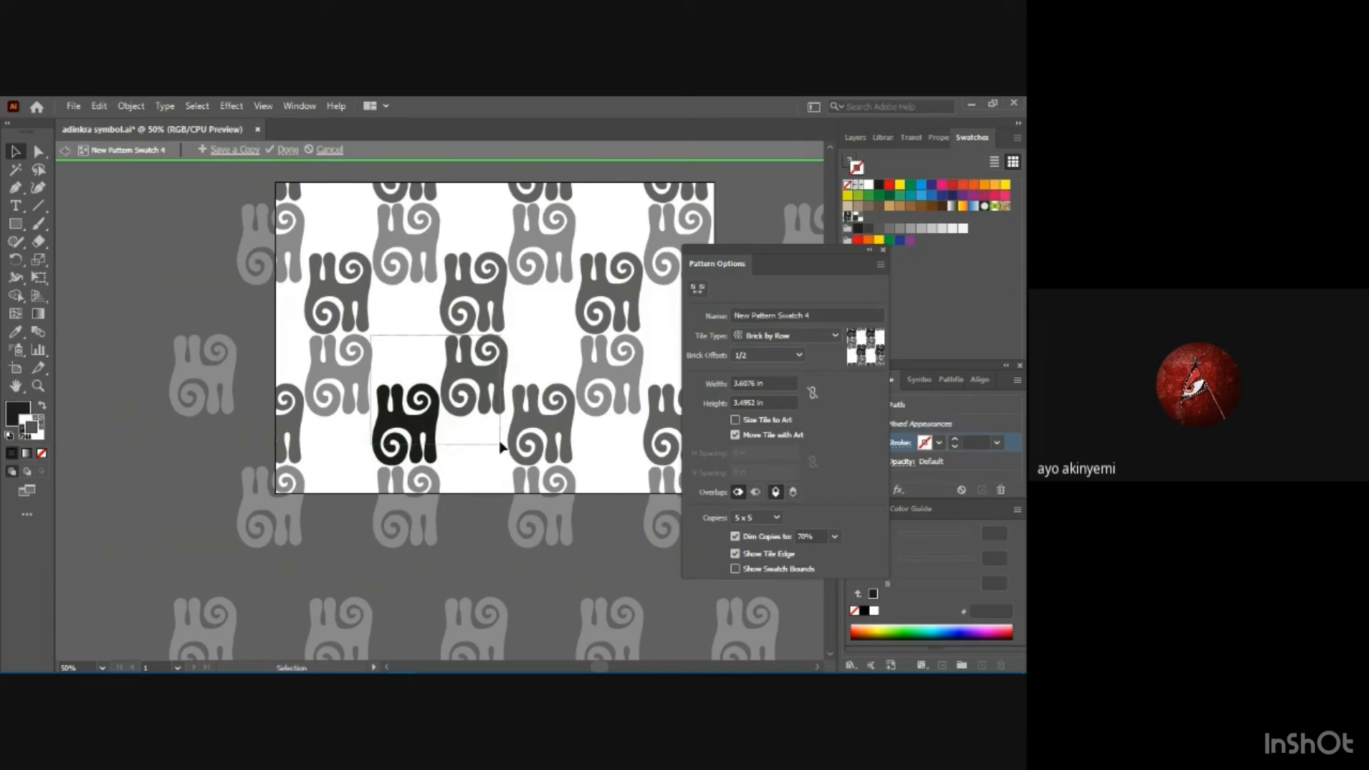
left_click_drag(509, 332, 485, 356)
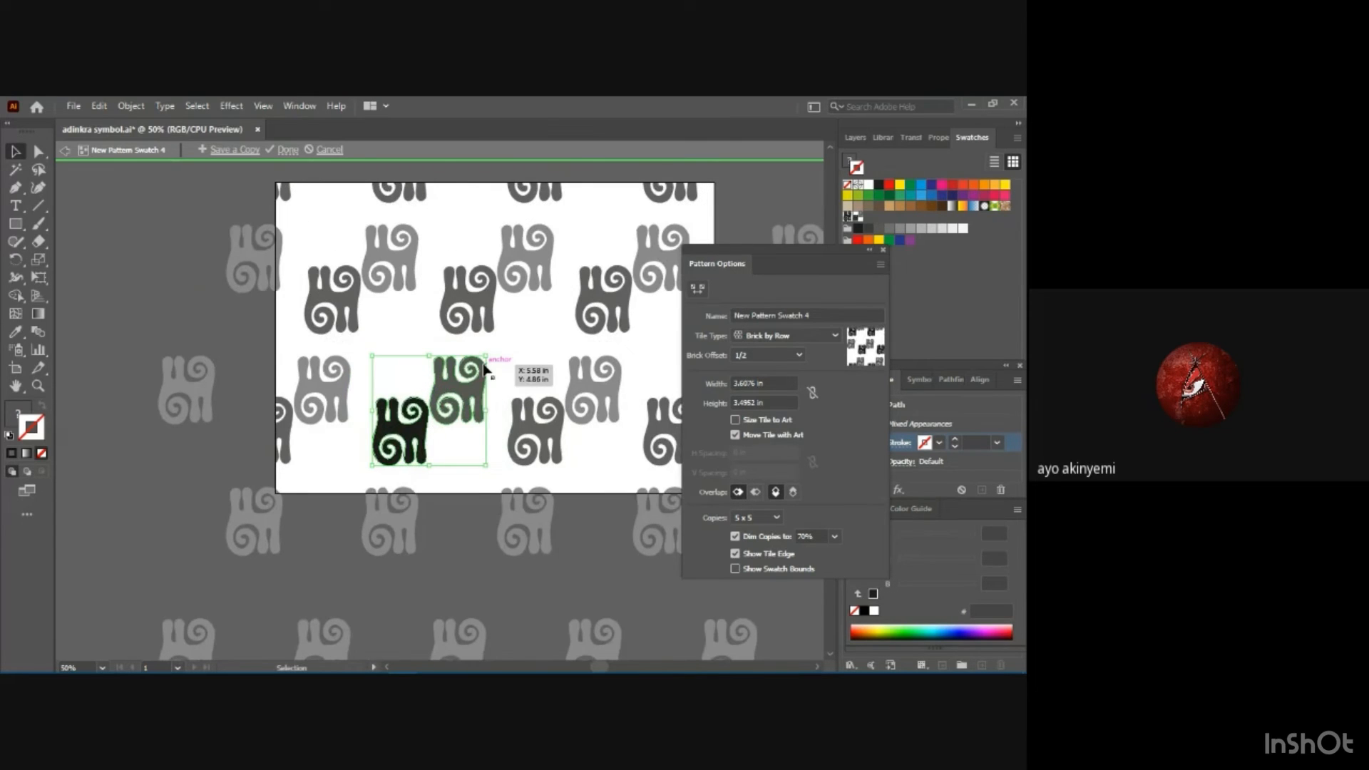
key("a")
key("ctrl+z")
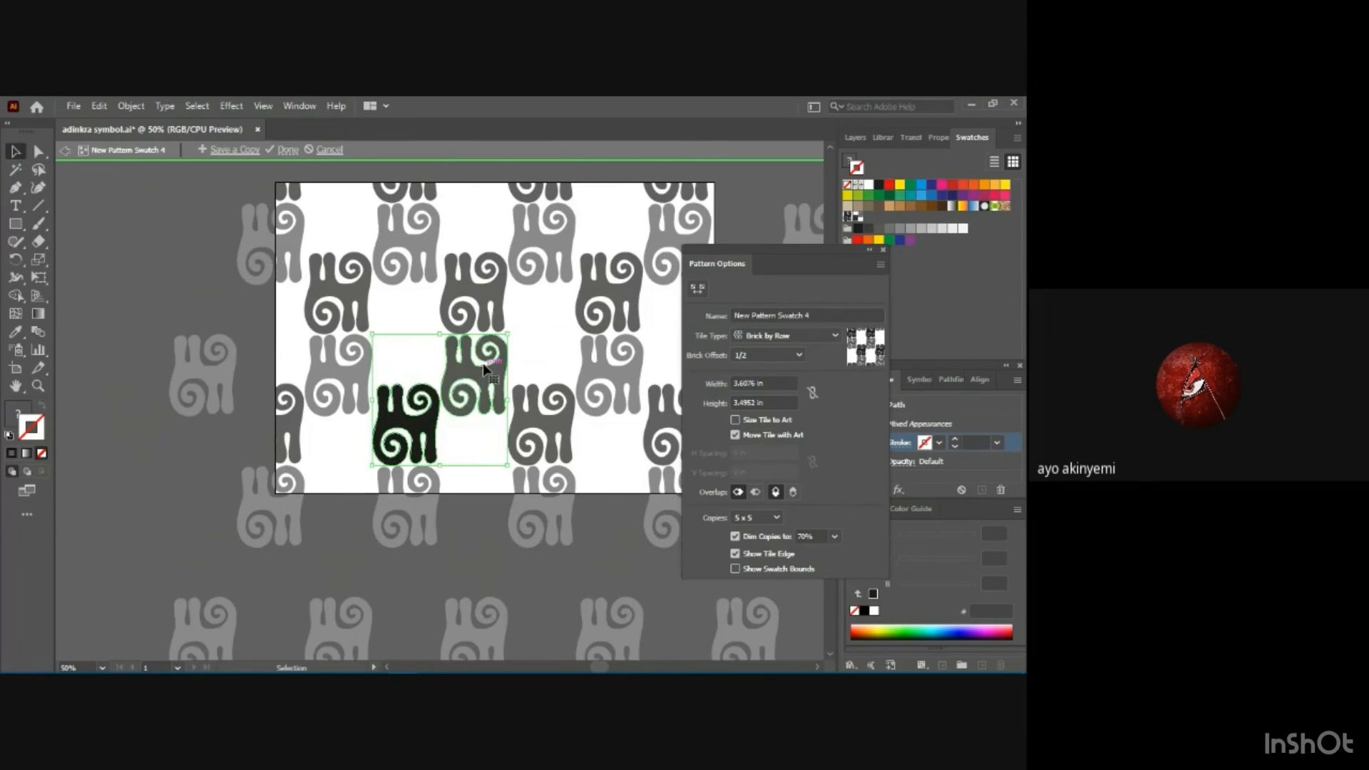
left_click_drag(507, 333, 475, 366)
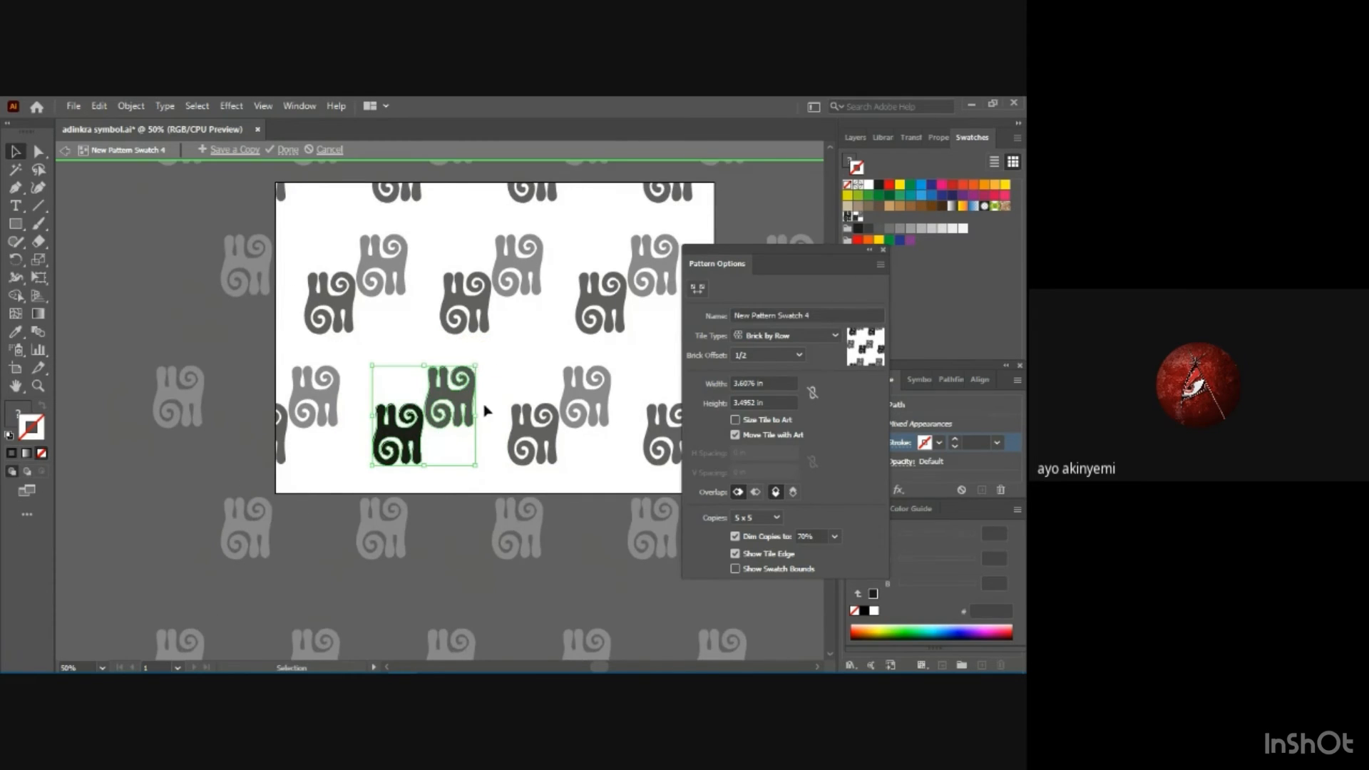
Set the Brick by Row pattern's brick offset to 1/4 and save a copy of the pattern under its own name.
left_click(797, 356)
left_click(773, 374)
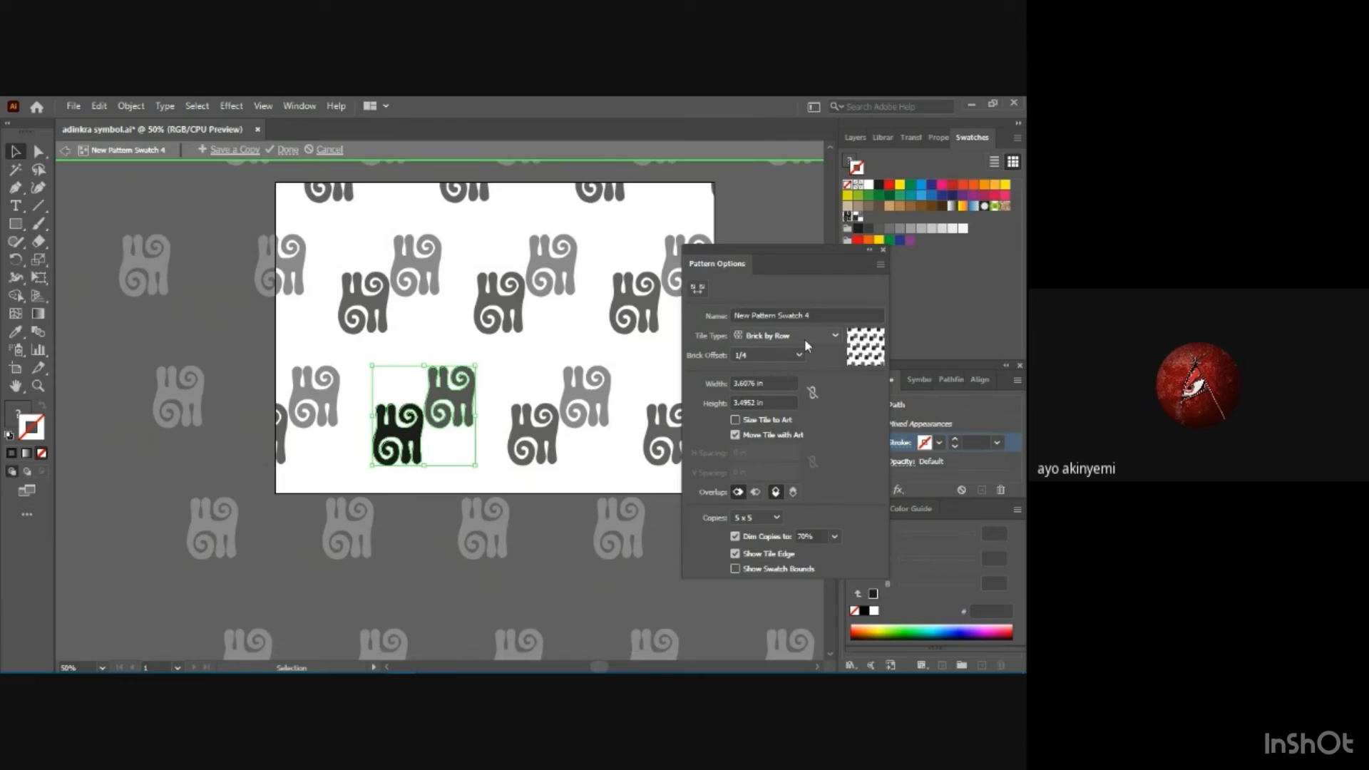
left_click(219, 149)
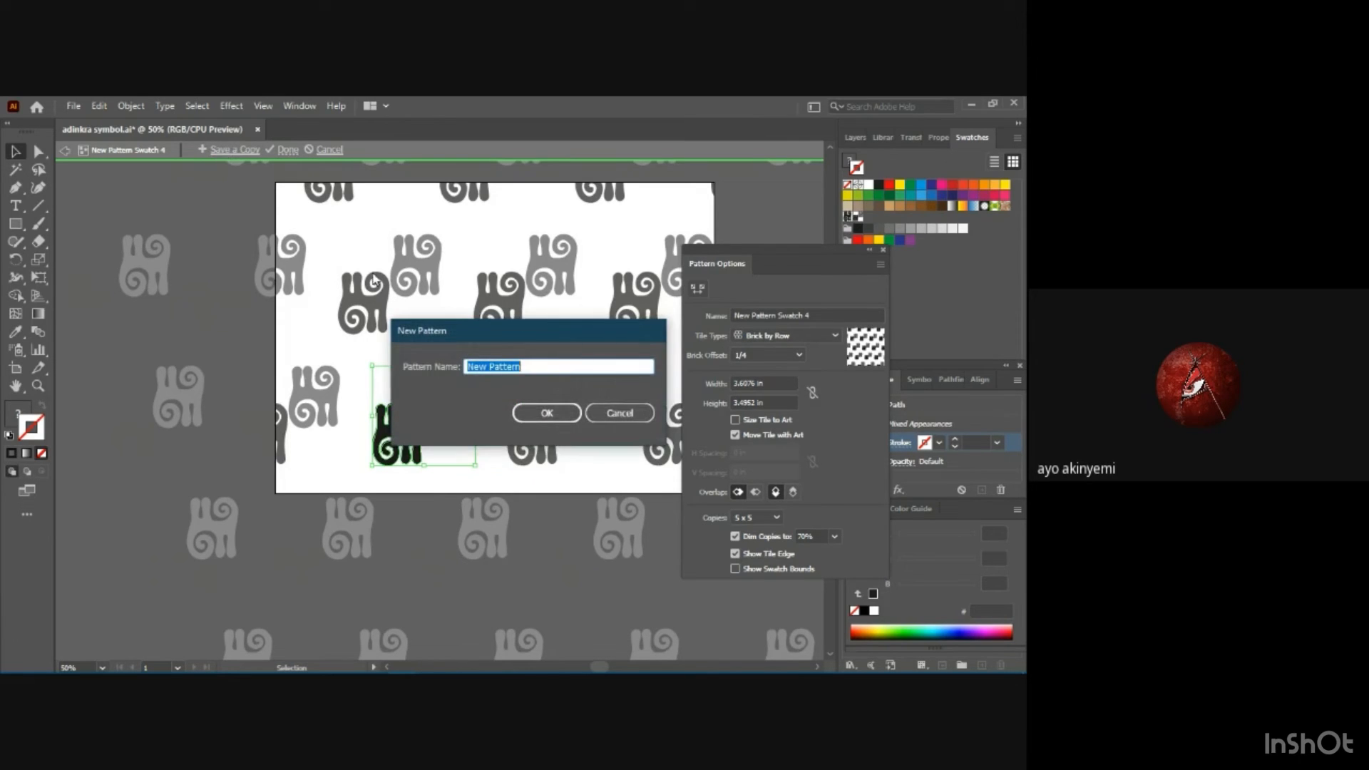
type("a")
type("1")
key("Return")
key("Return")
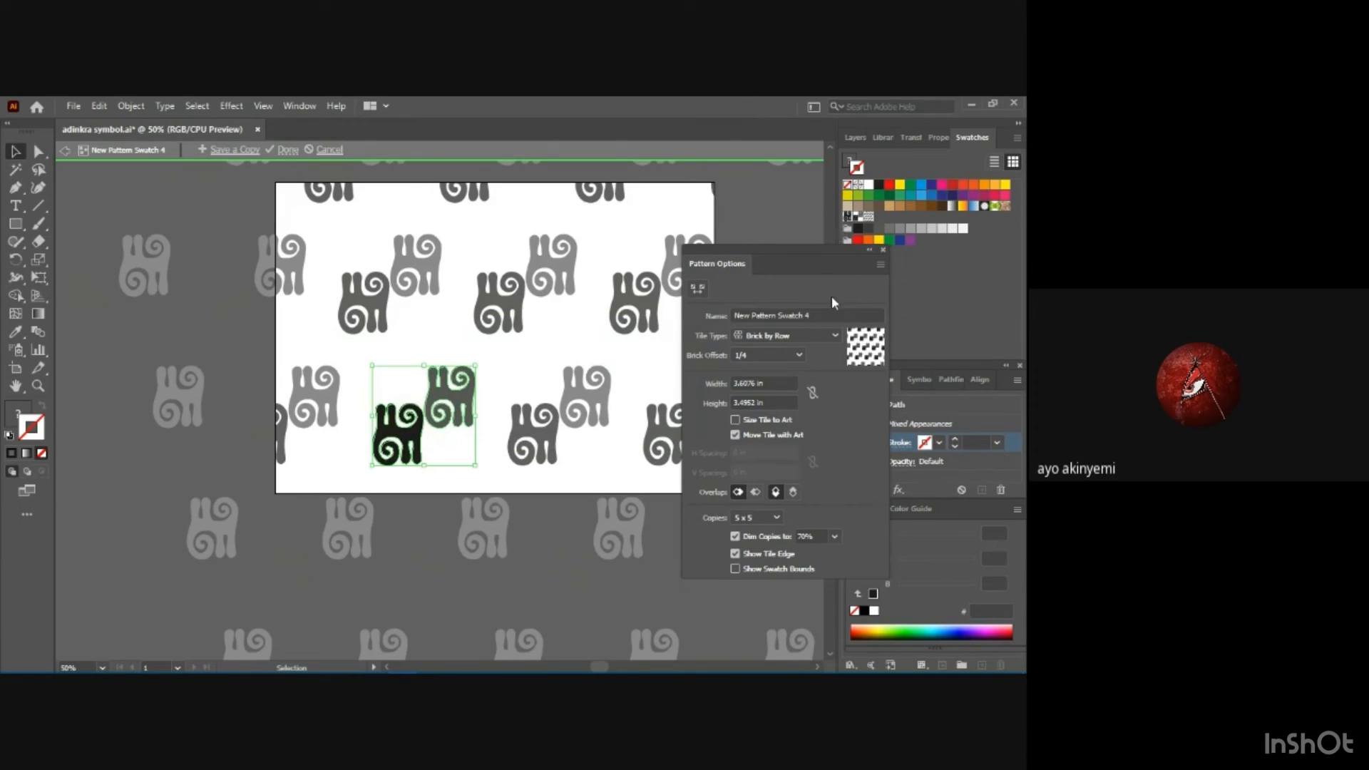
Change the tile type to Brick by Column and save a copy of the pattern as "adinkra 2".
left_click(836, 336)
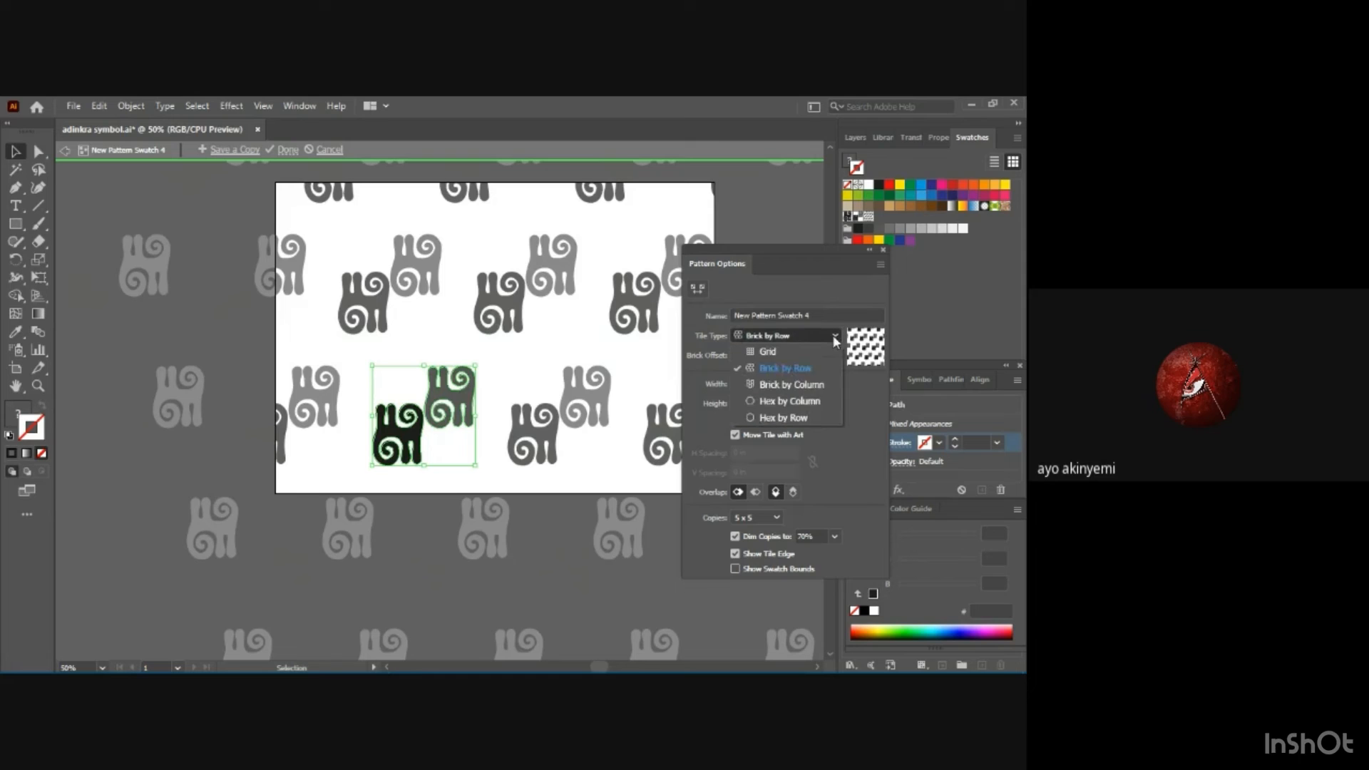
left_click(811, 384)
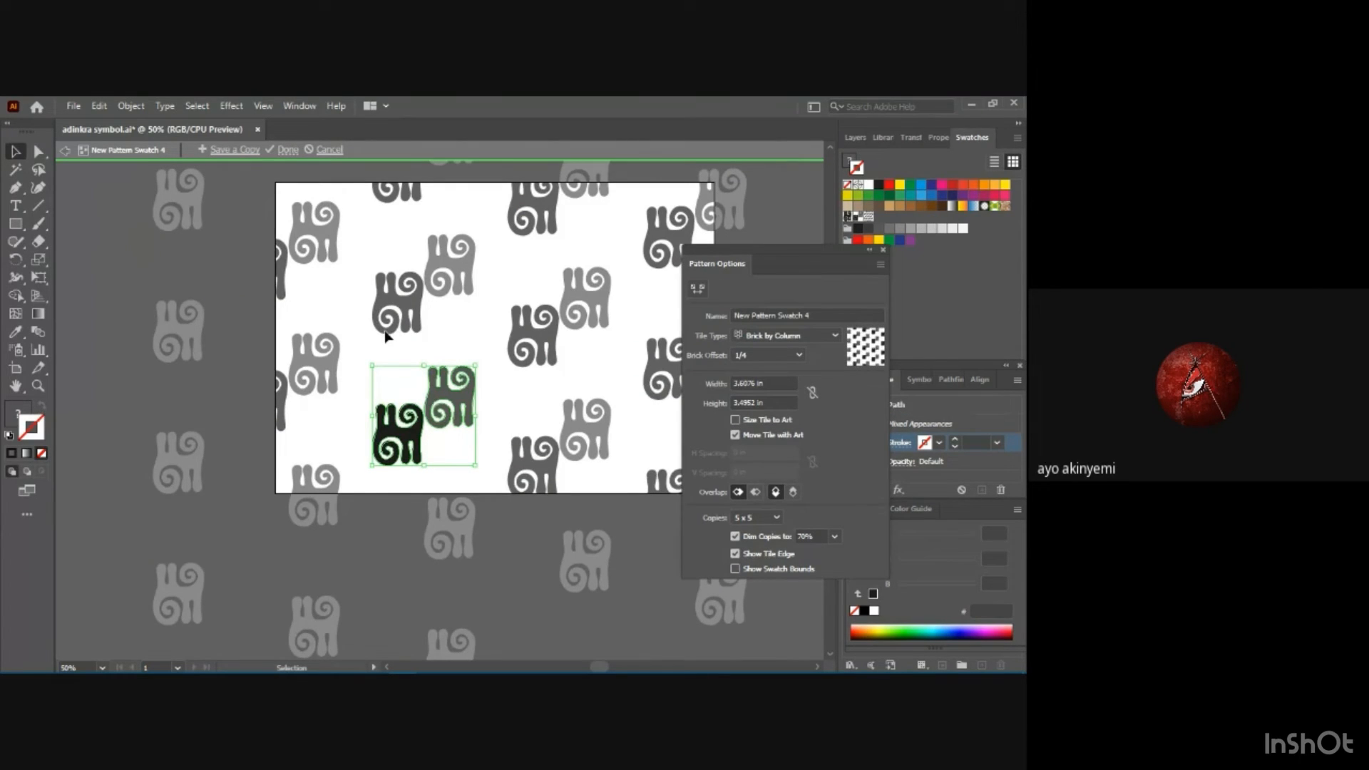
left_click(233, 149)
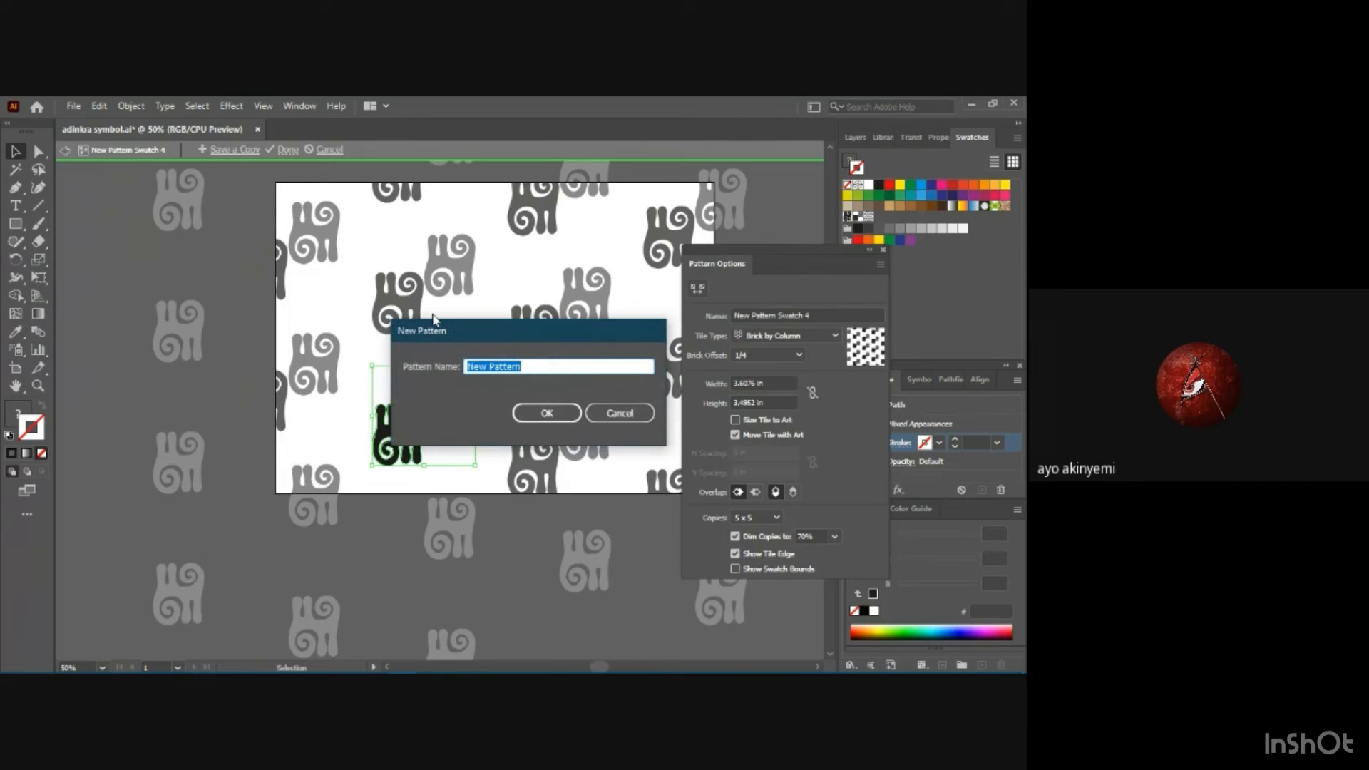
type("adinkra 2")
key("Return")
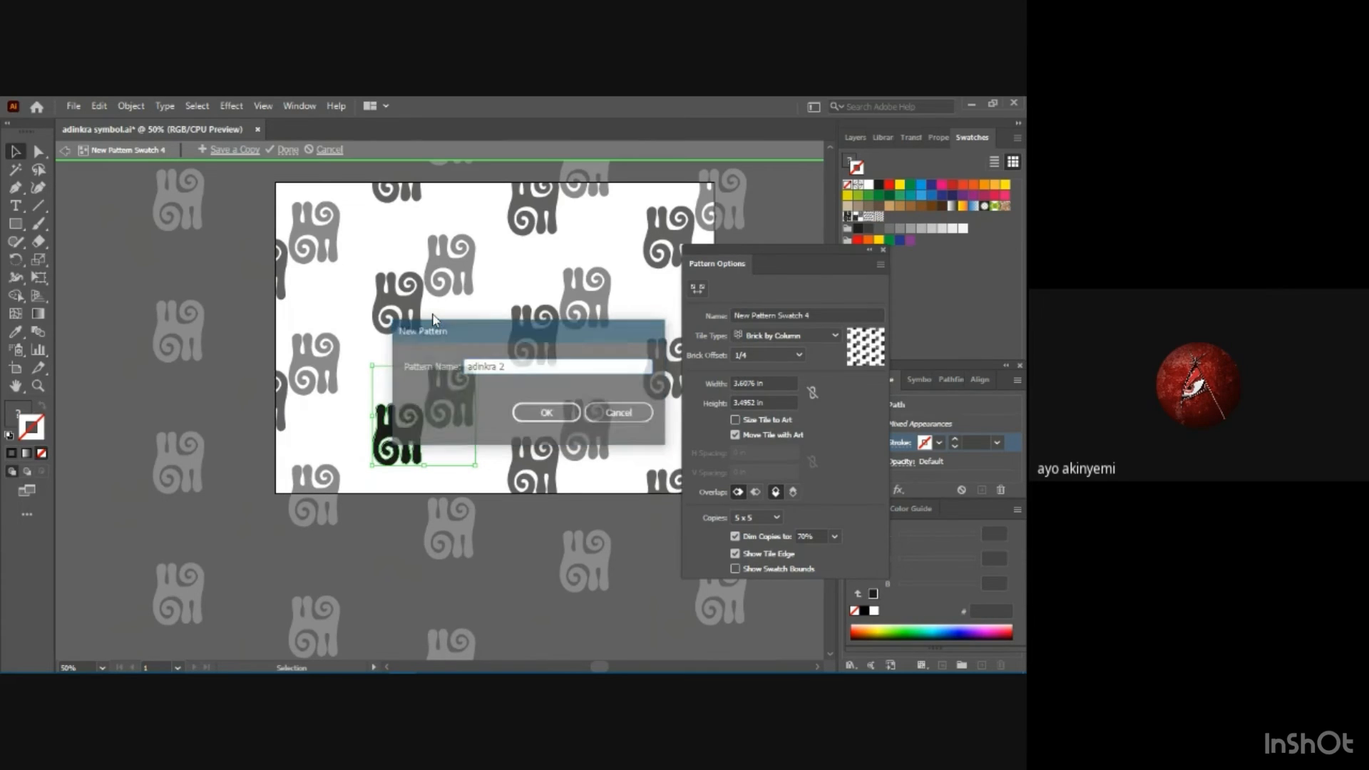
Try brick offsets of 1/3 and 1/2 on the Brick by Column pattern.
left_click(799, 356)
left_click(778, 389)
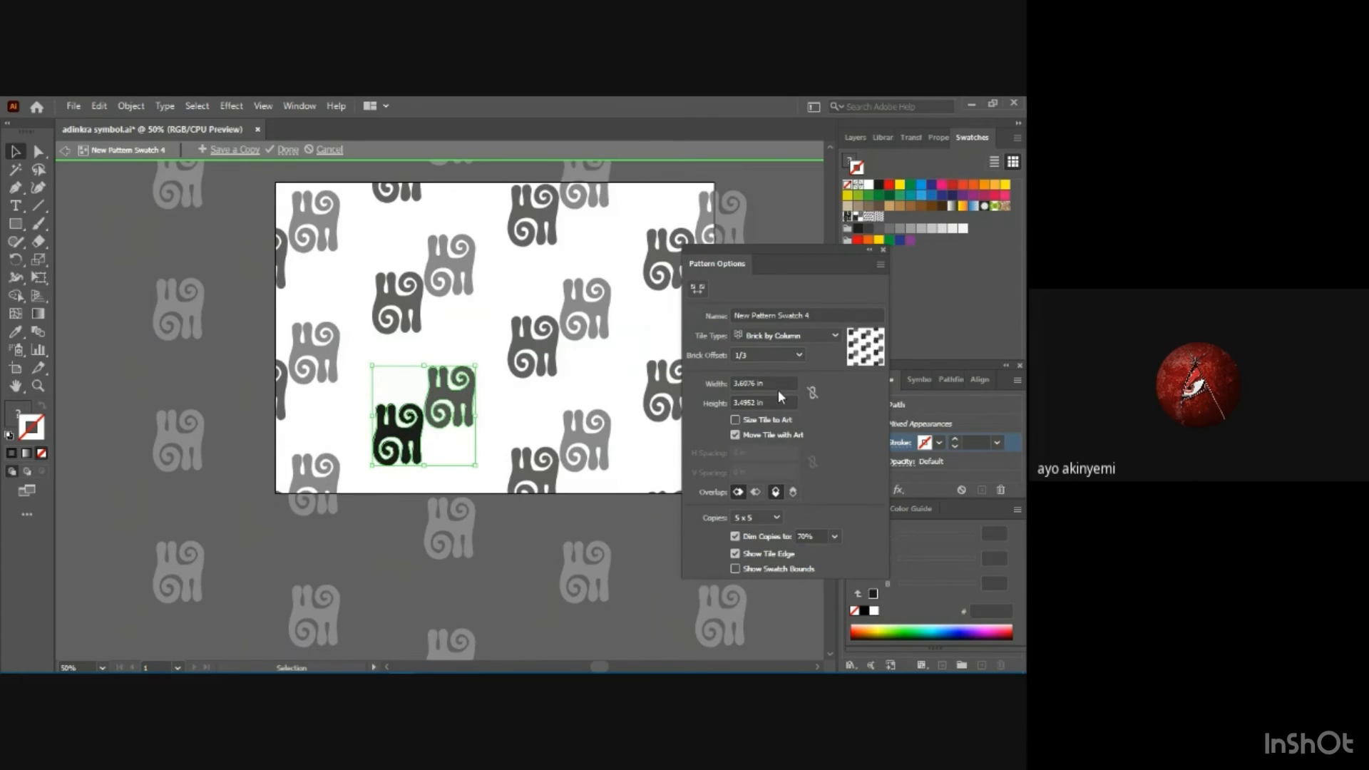
left_click(798, 355)
left_click(784, 369)
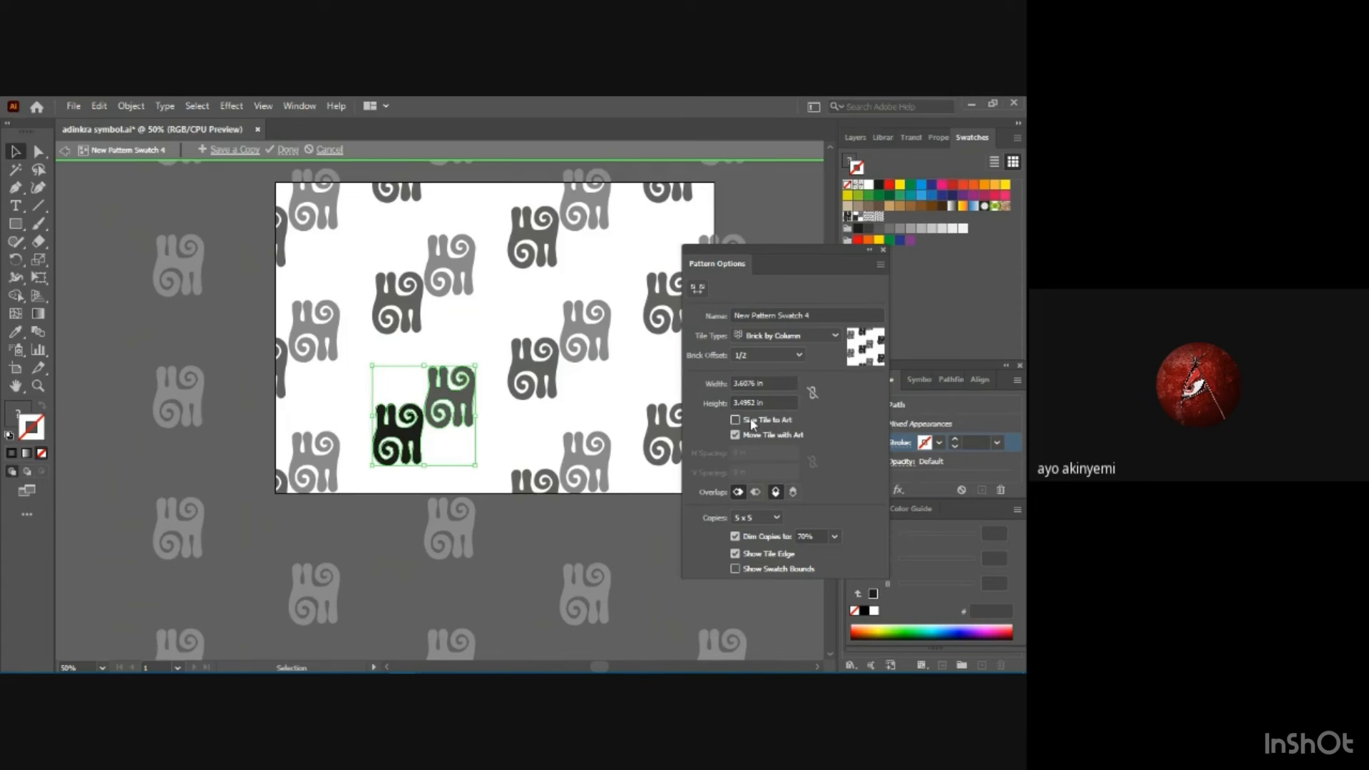
Change the tile type to Hex by Column and save a copy of the pattern as "adinkra 3".
left_click(785, 336)
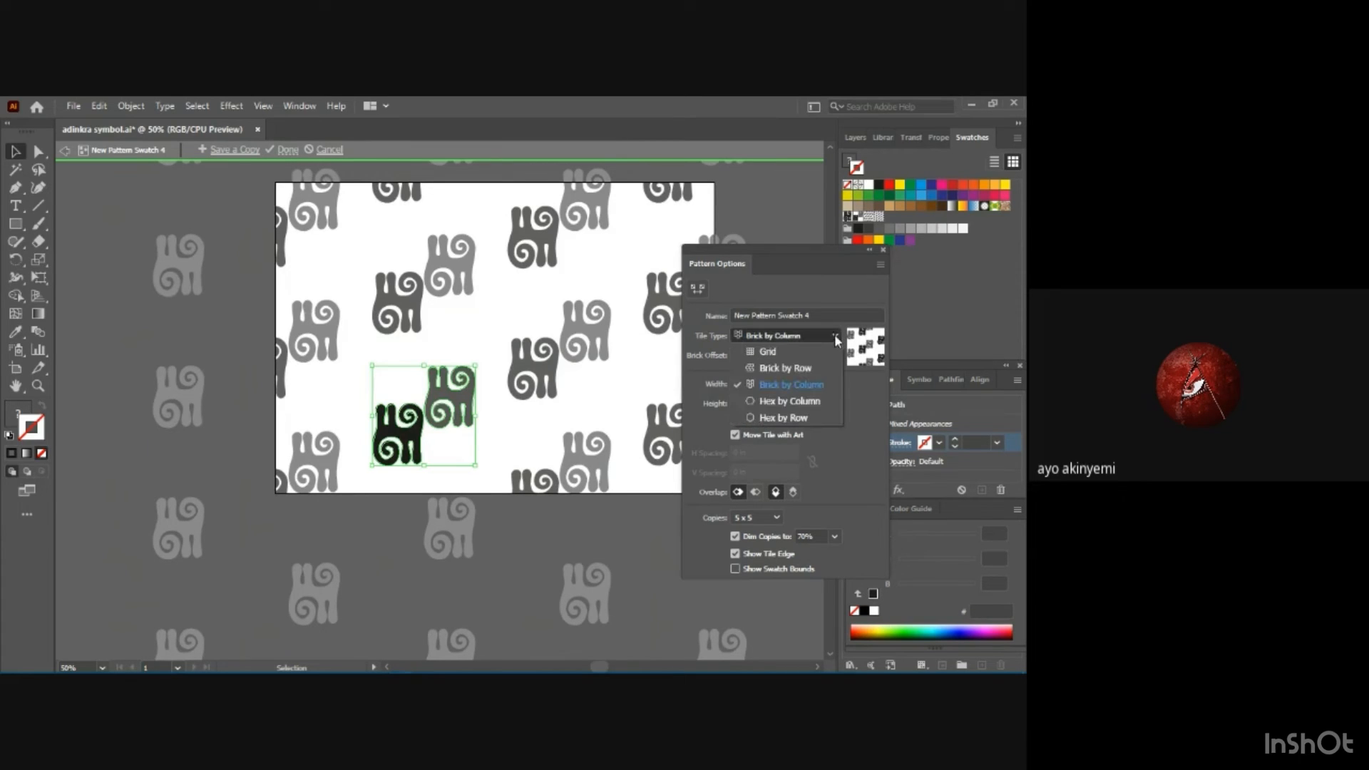
left_click(791, 401)
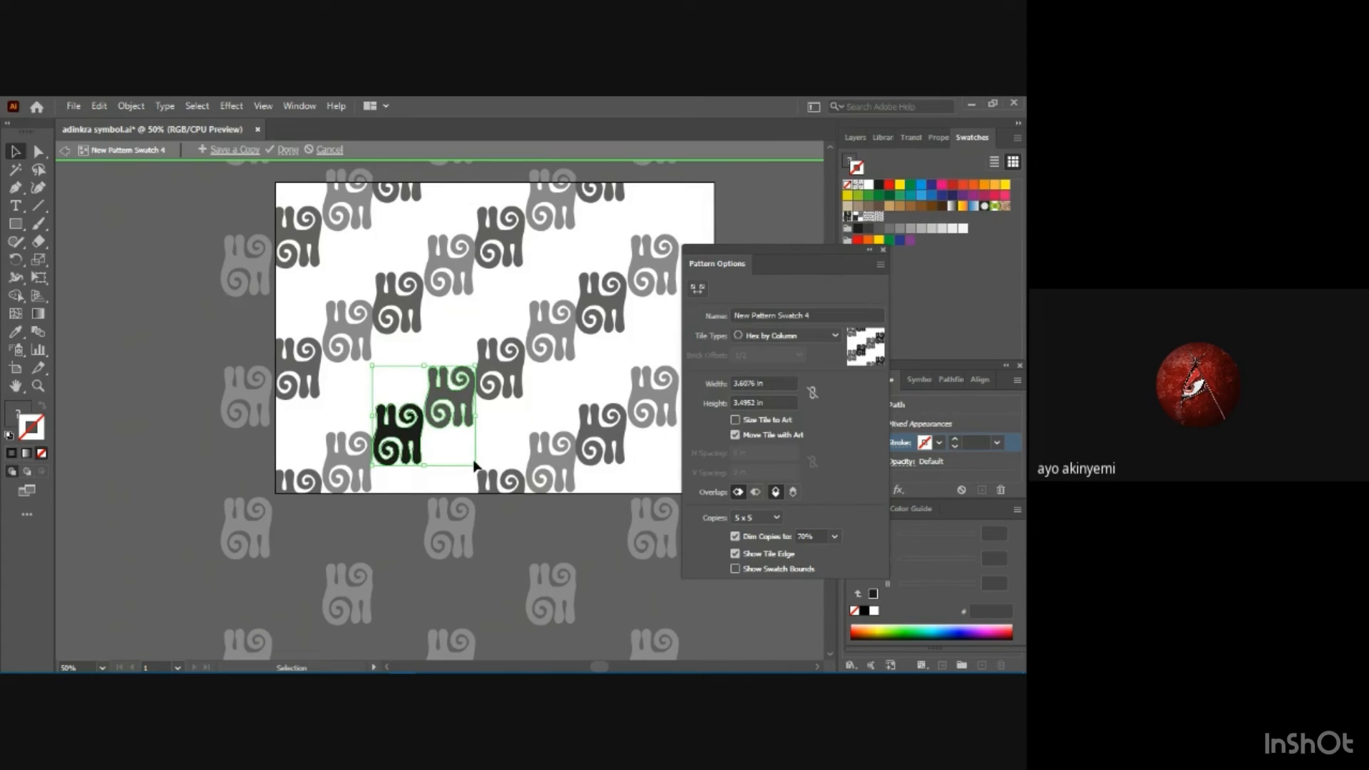
left_click(236, 150)
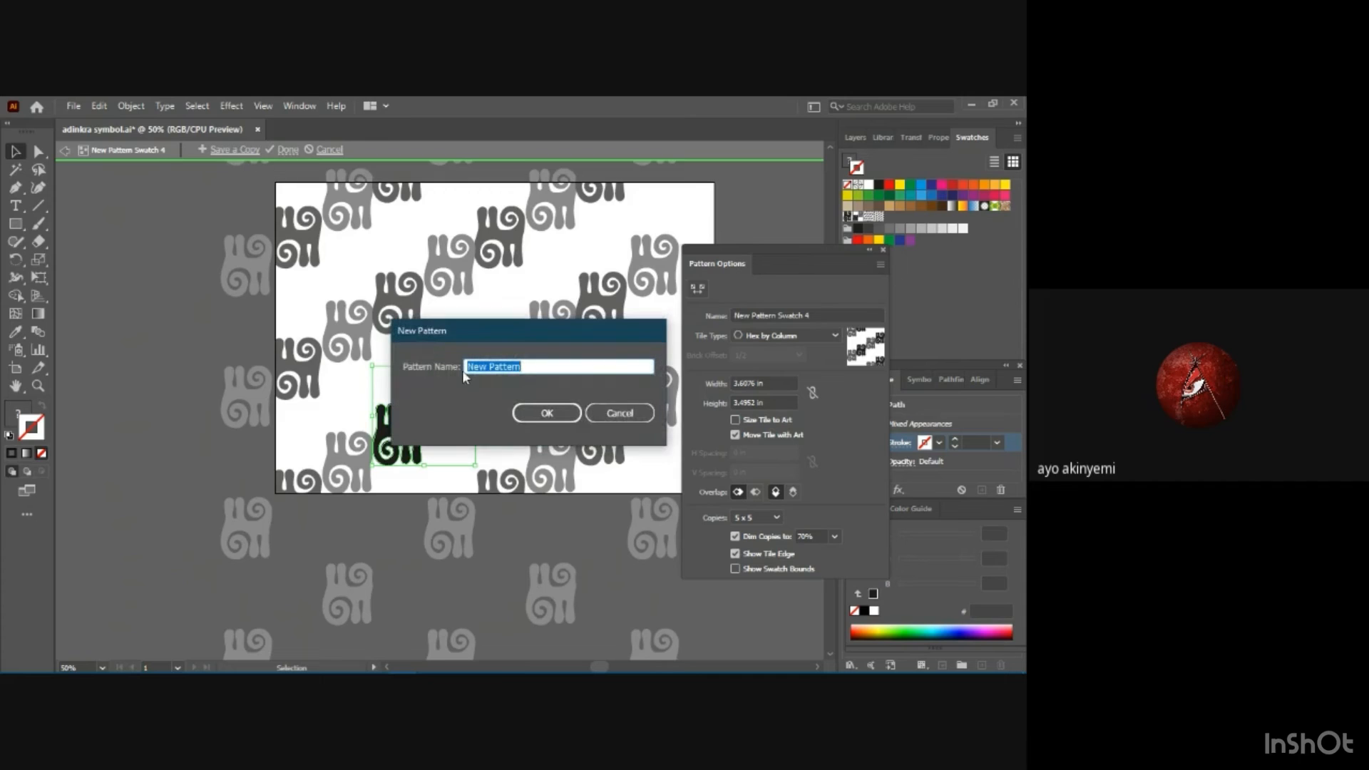
type("adinkra 2")
key("Return")
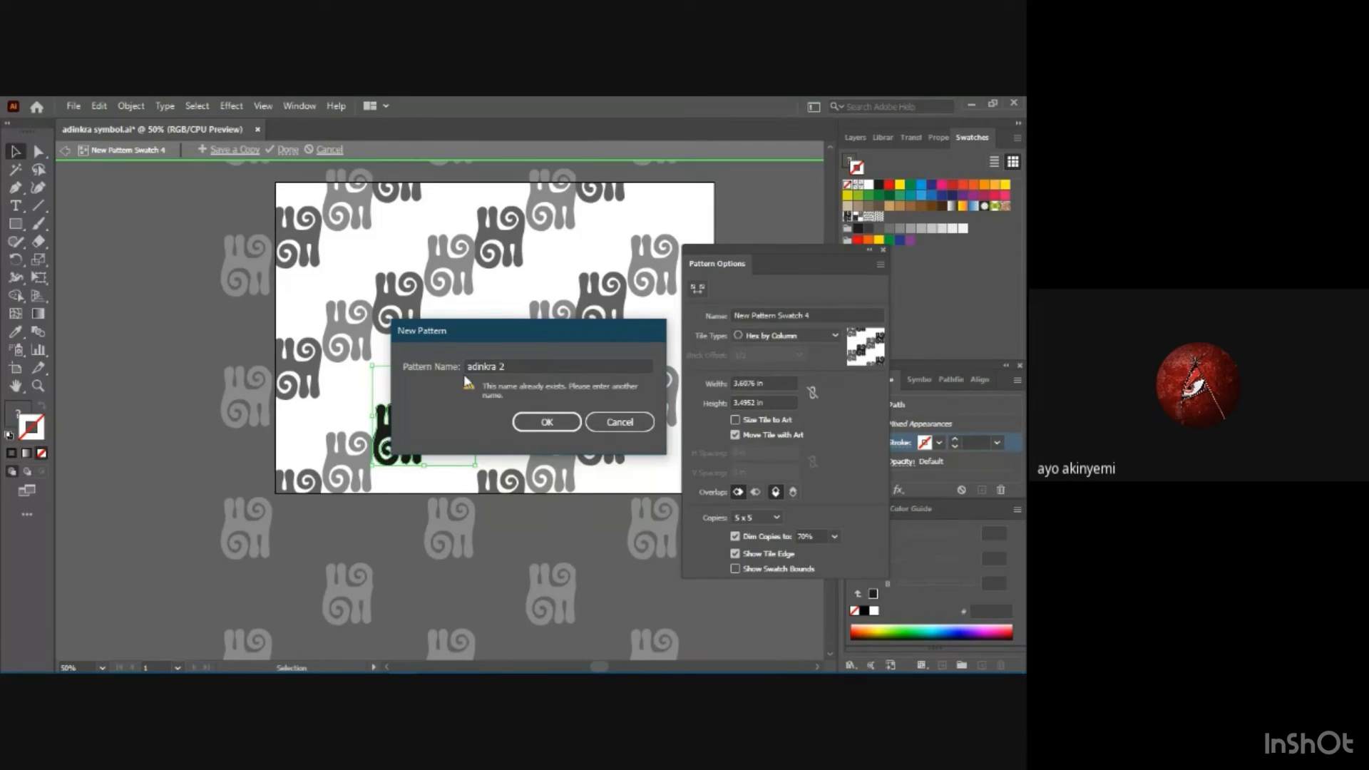
left_click(528, 366)
key("BackSpace")
key("BackSpace")
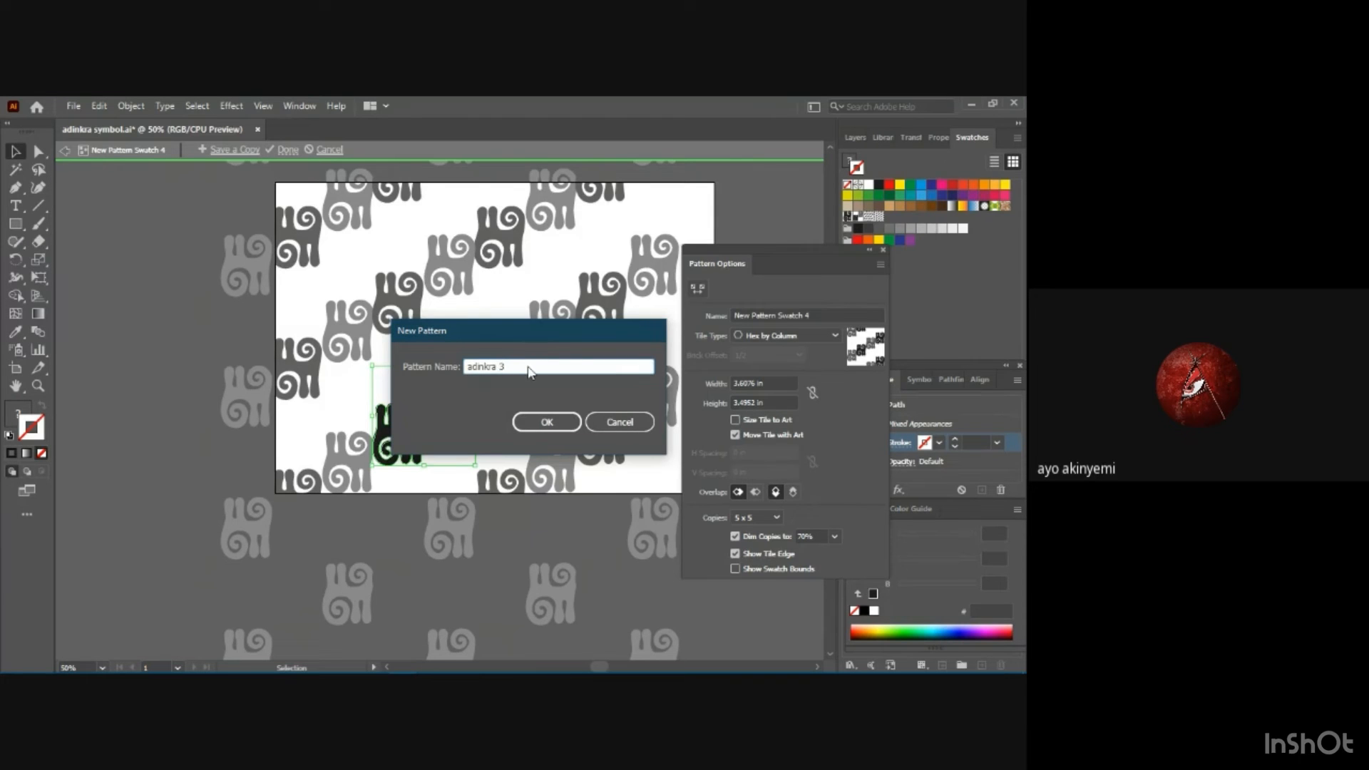
key("Return")
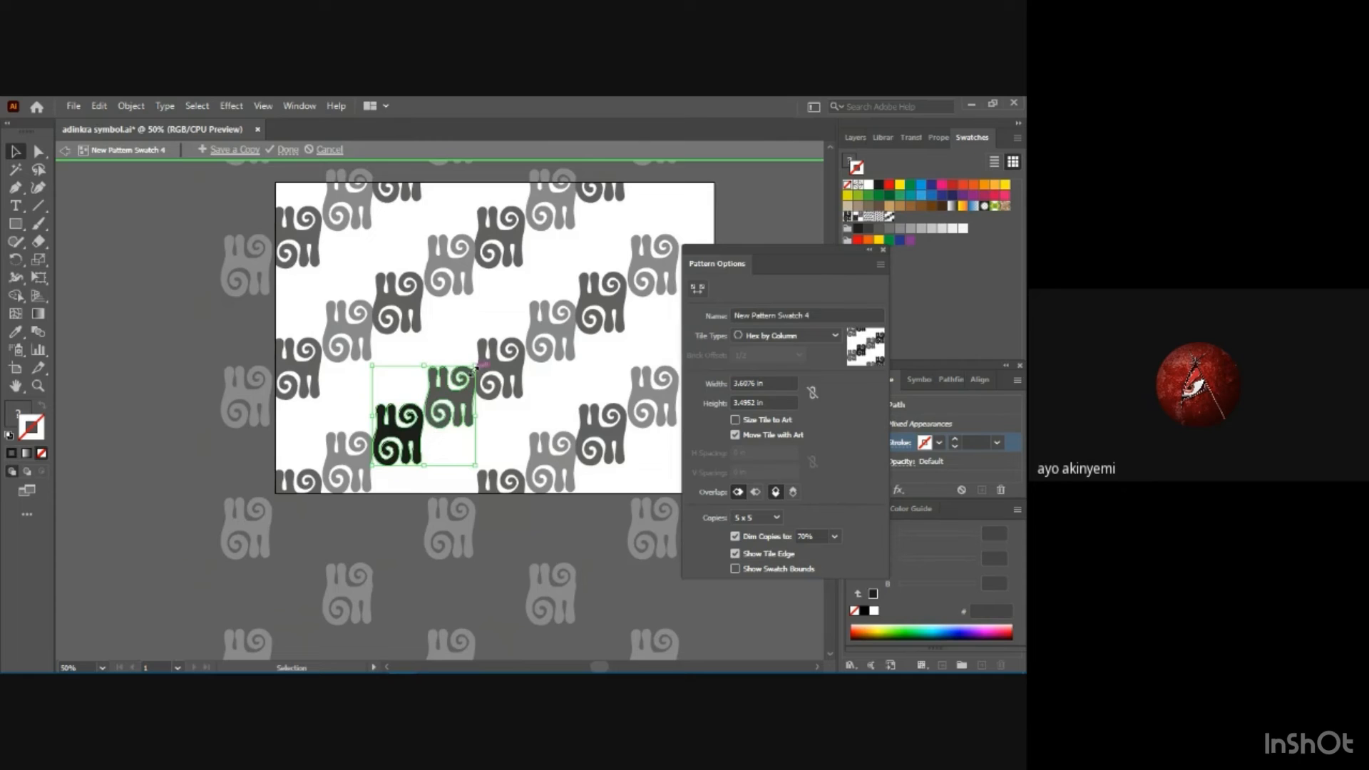
Rotate both motifs together counterclockwise and save a copy of the tilted Hex by Column pattern under a new adinkra name.
left_click_drag(477, 360, 448, 339)
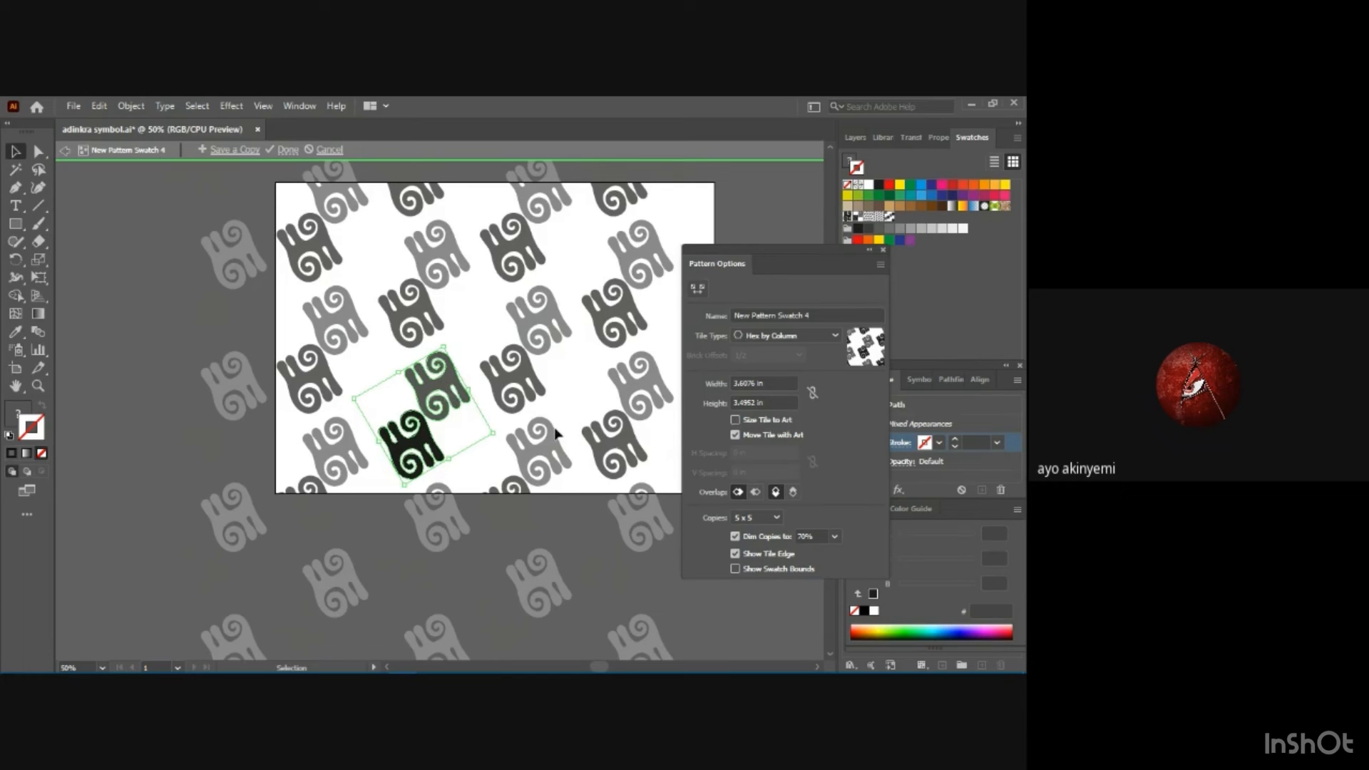
left_click(231, 151)
type("a")
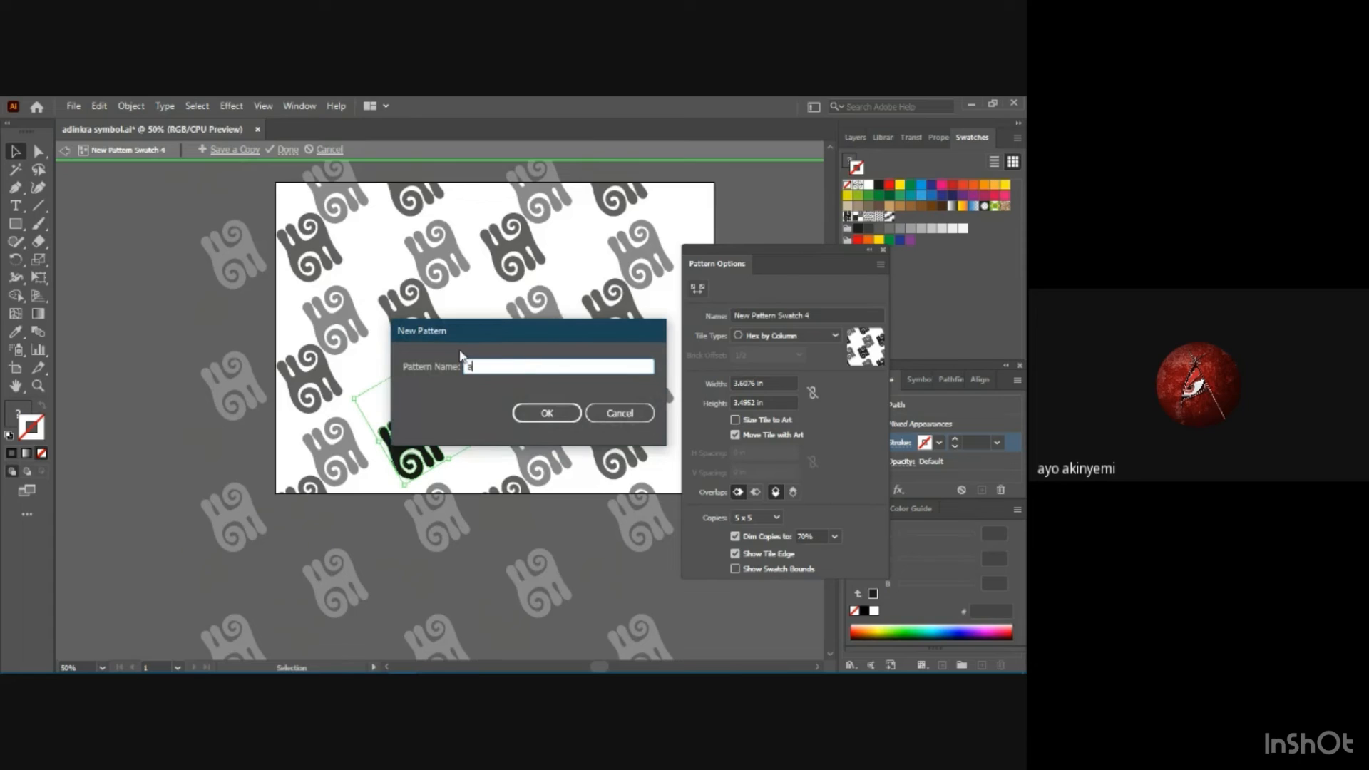
type("din")
type("kra 2")
key("Return")
key("Return")
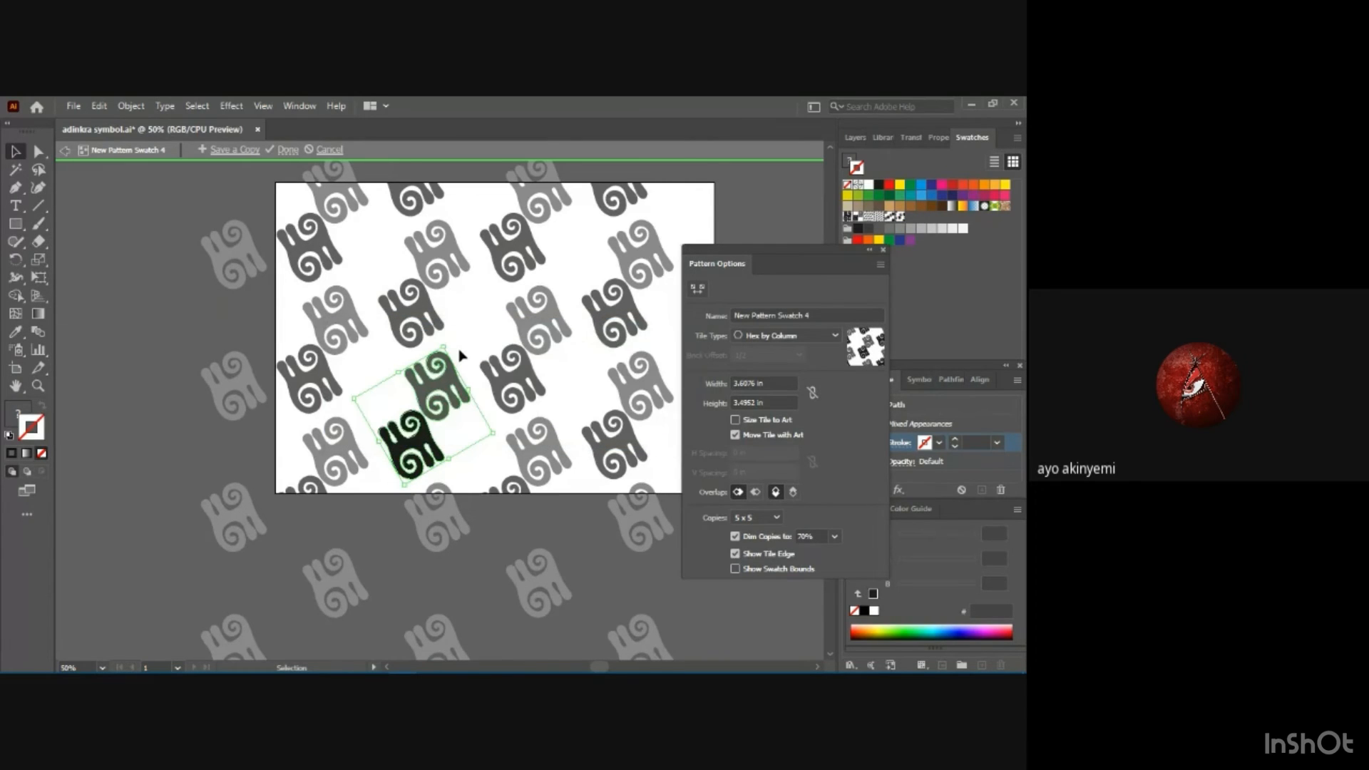
Move the gray motif so it overlaps the top of the black one, and save a copy of this arrangement under a new name.
left_click(475, 363)
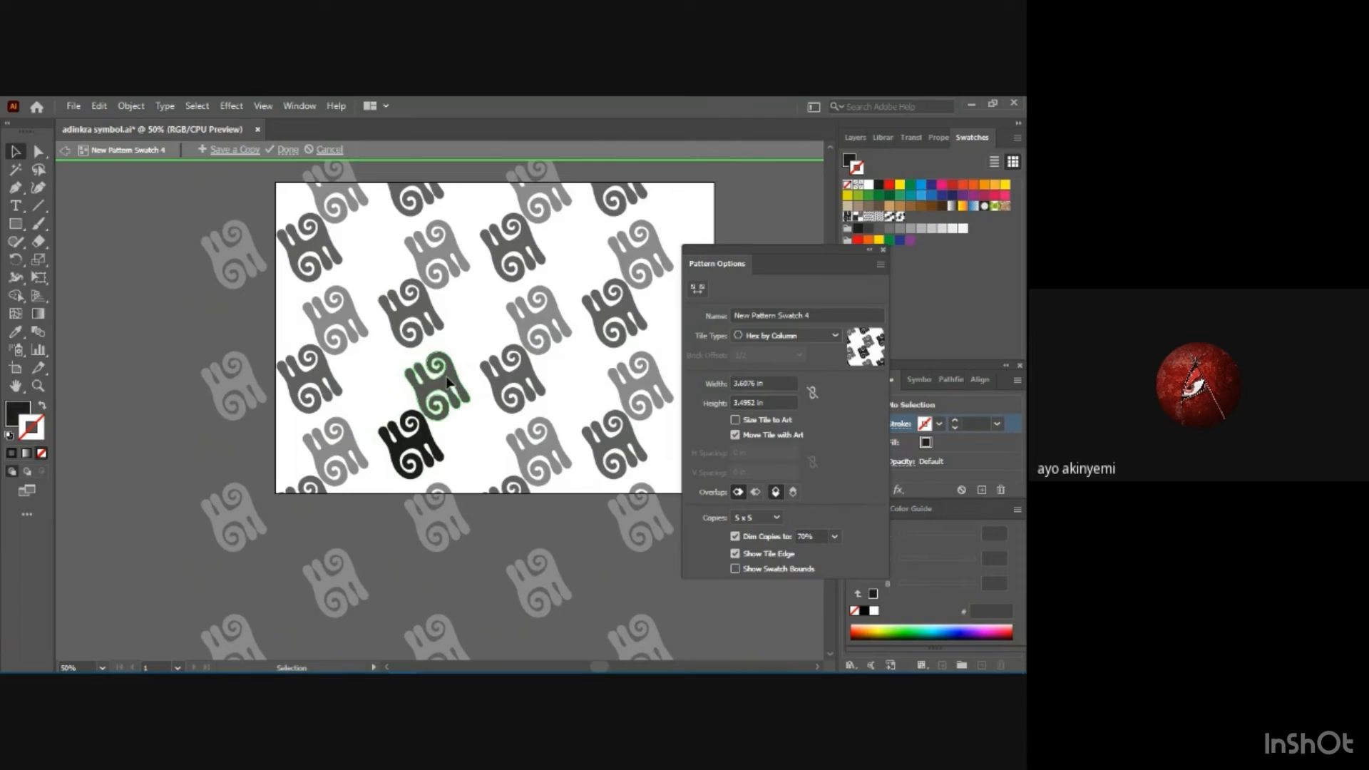
left_click_drag(447, 382, 423, 400)
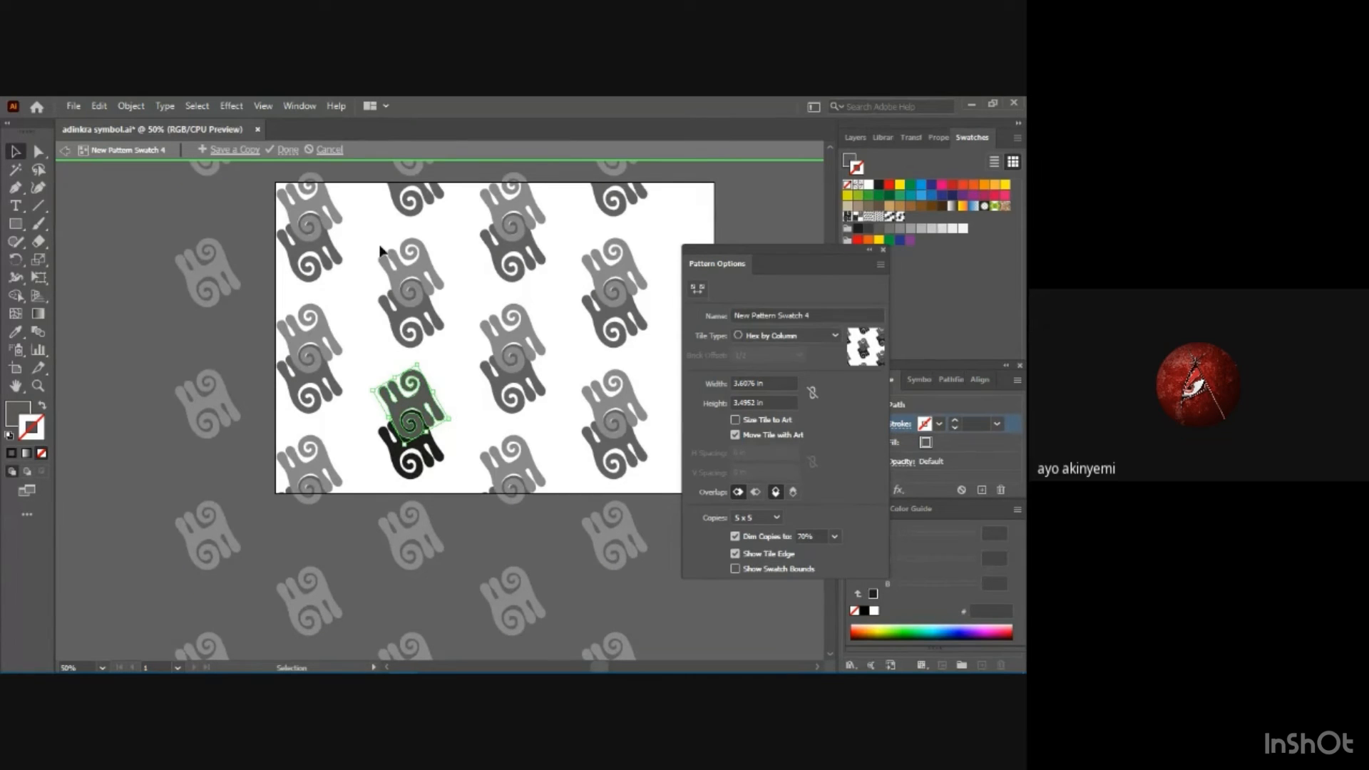
left_click(229, 153)
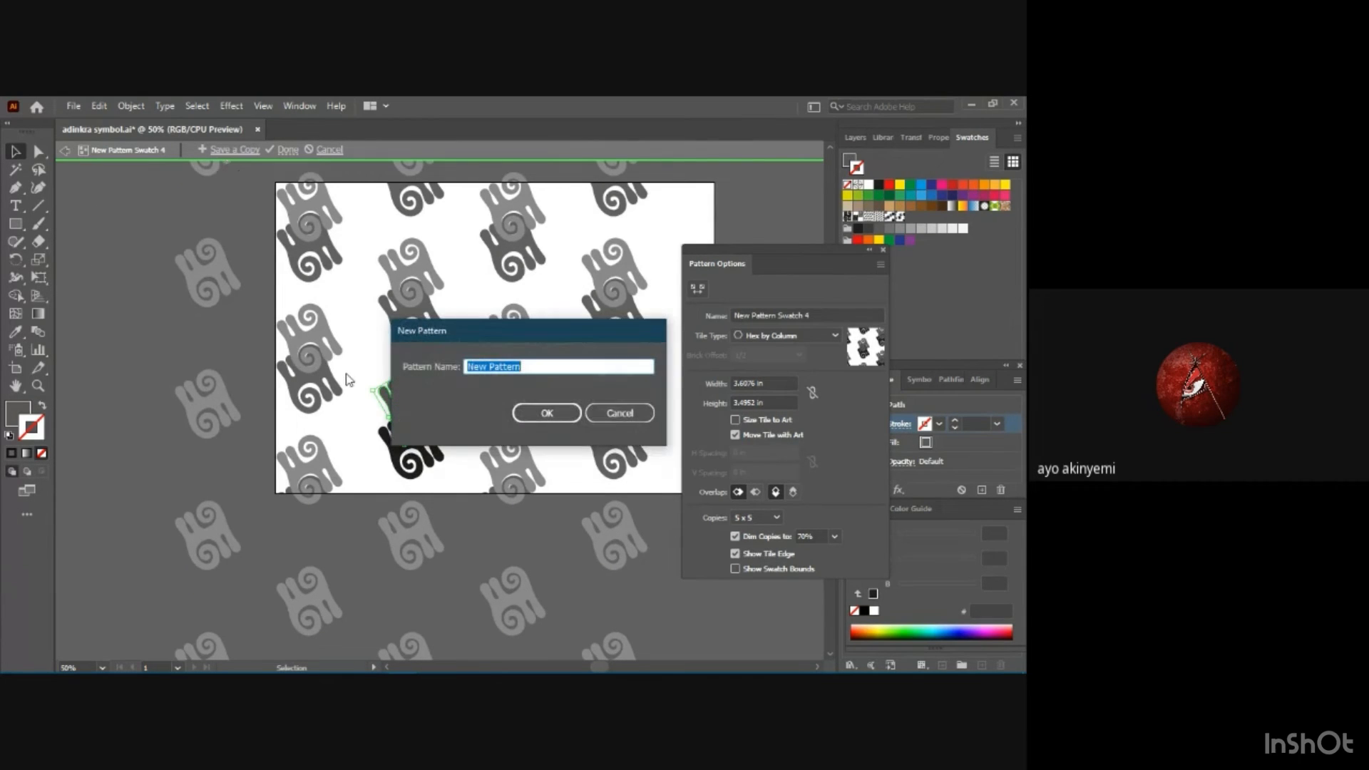
type("a")
type("din")
type("kra ")
type("1")
key("Return")
key("Return")
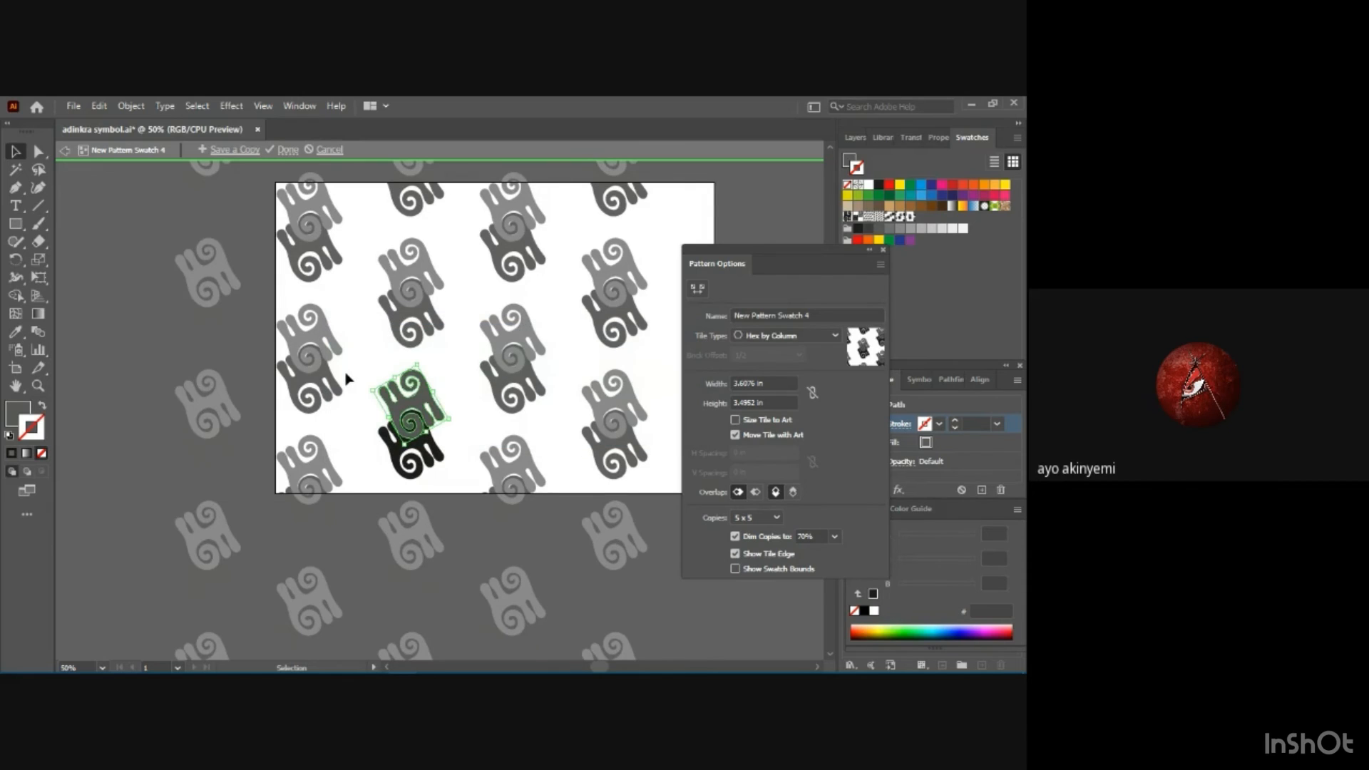
Reselect the gray motif, try several stroke swatches on it and settle on the gray 706F6F stroke.
left_click(534, 339)
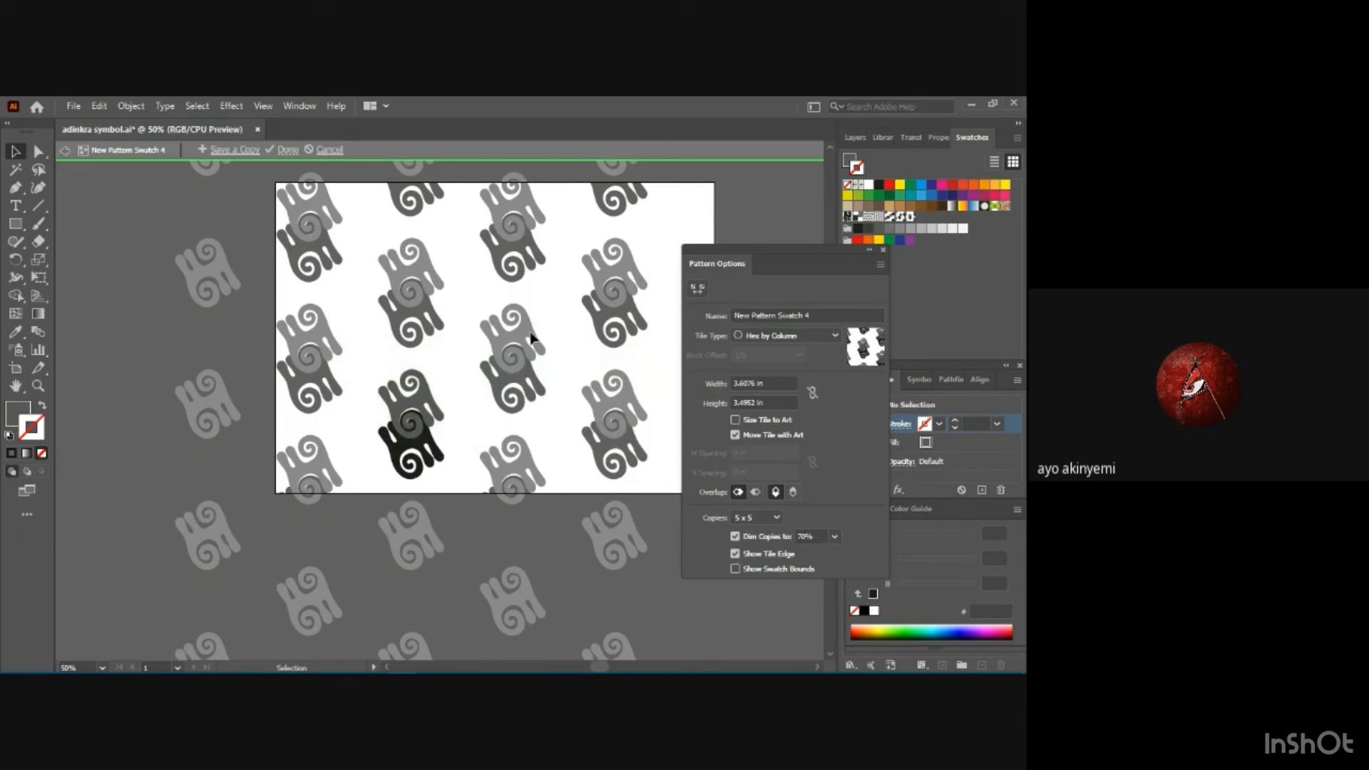
left_click(419, 403)
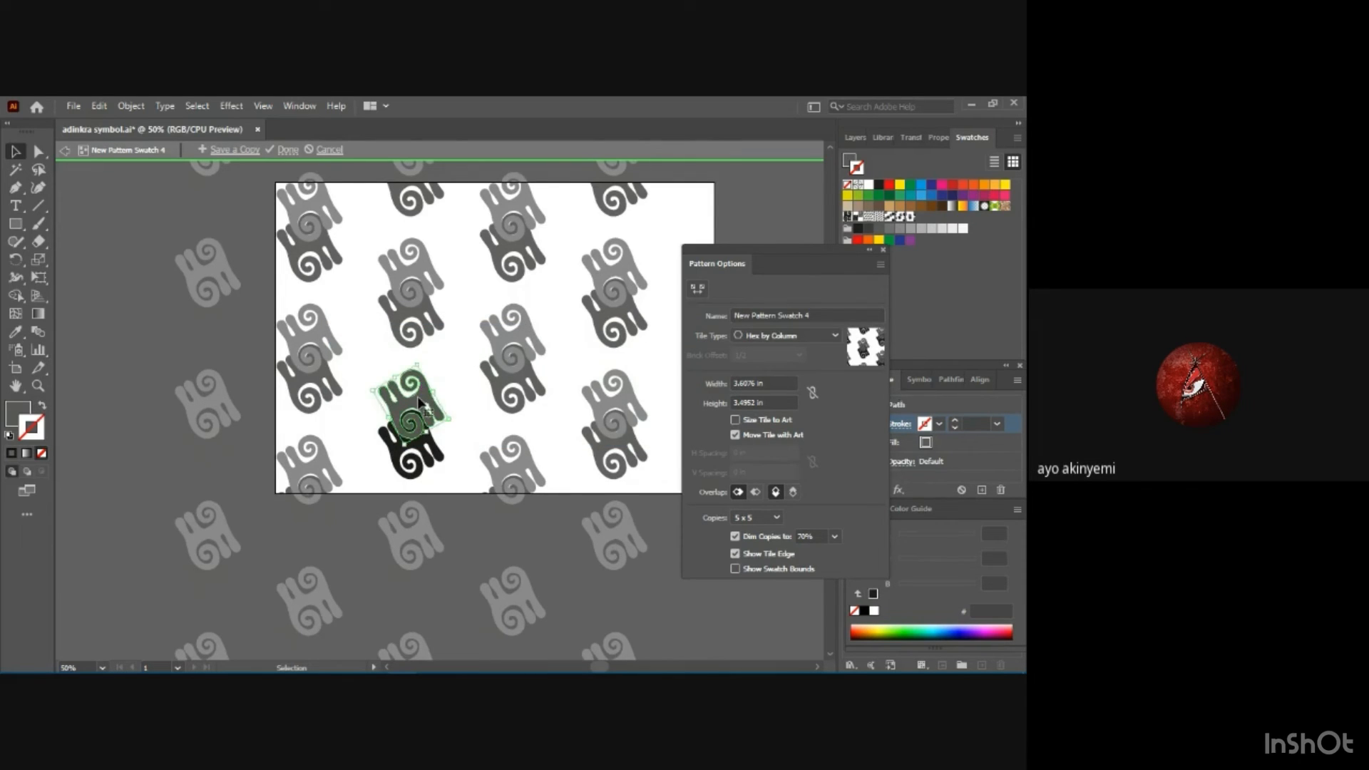
left_click(907, 228)
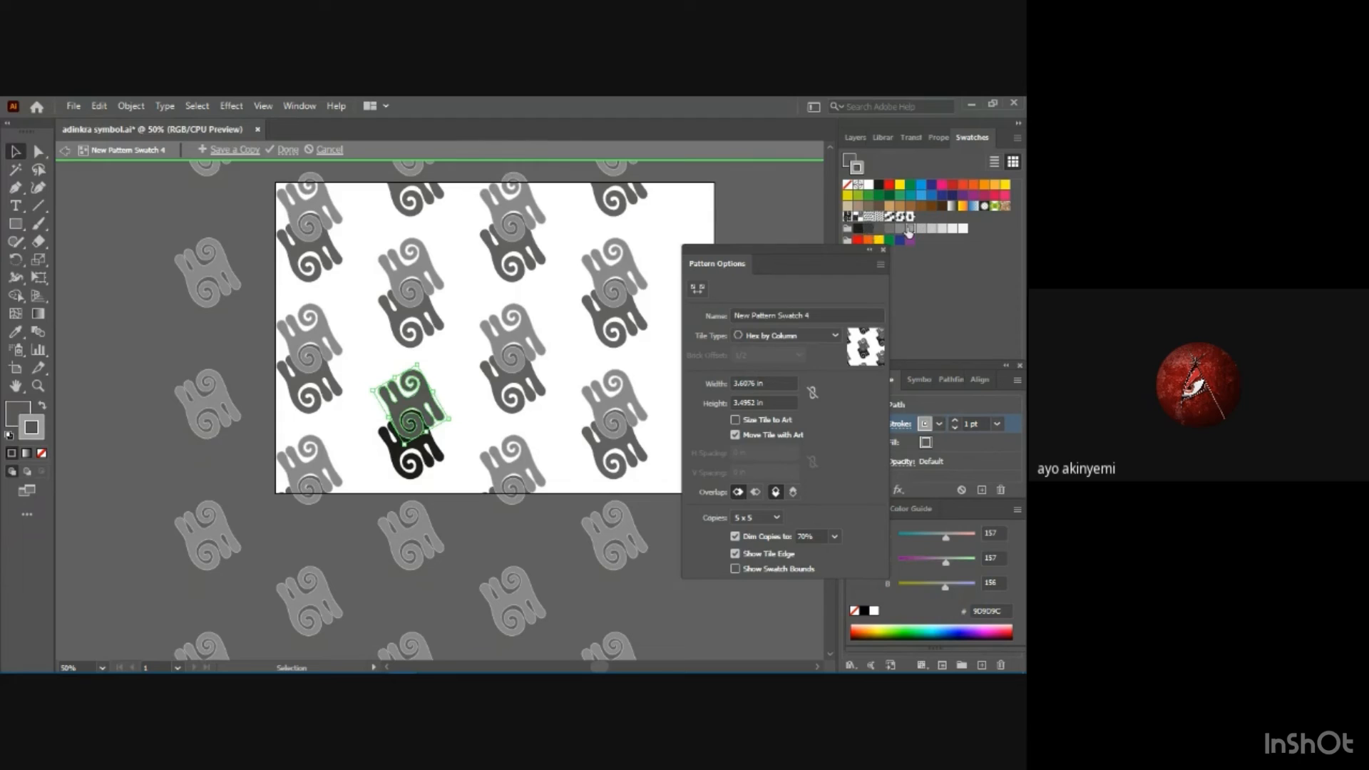
left_click(900, 229)
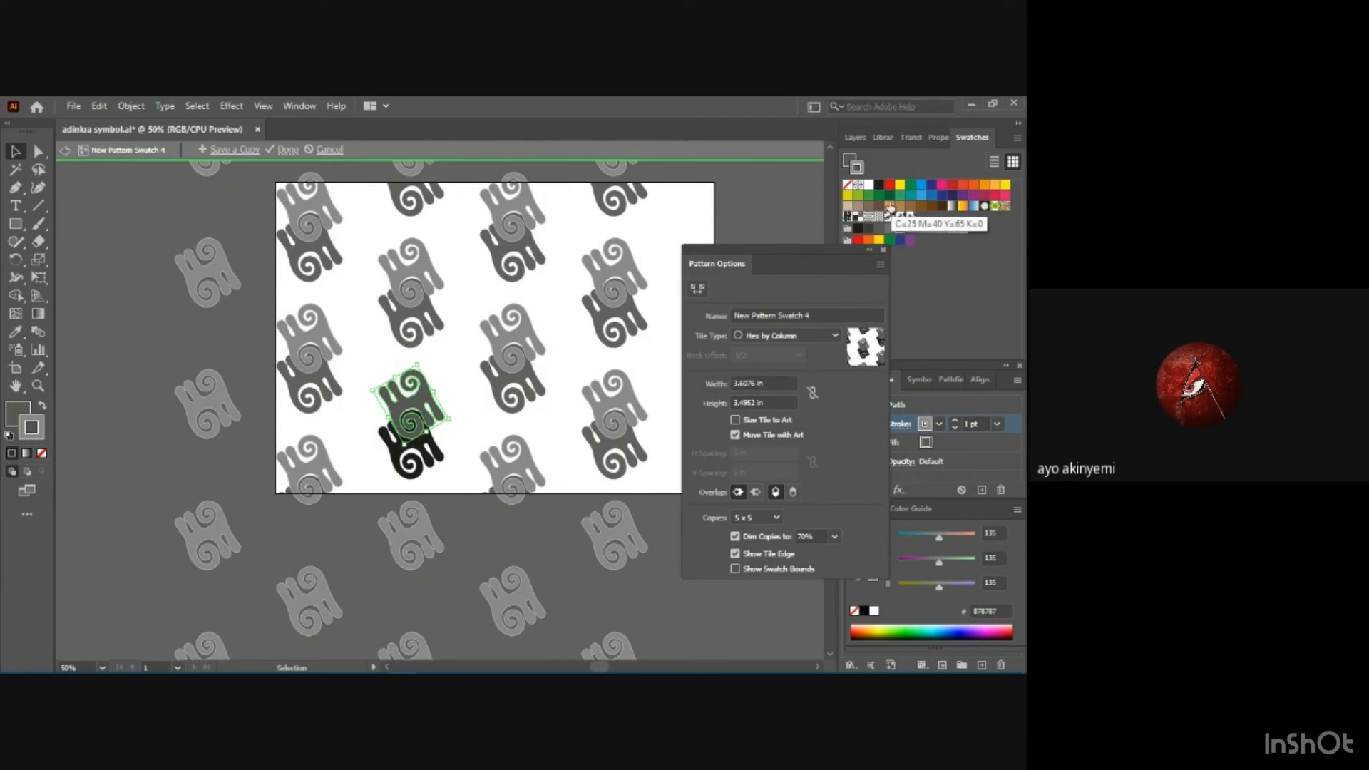
left_click(847, 210)
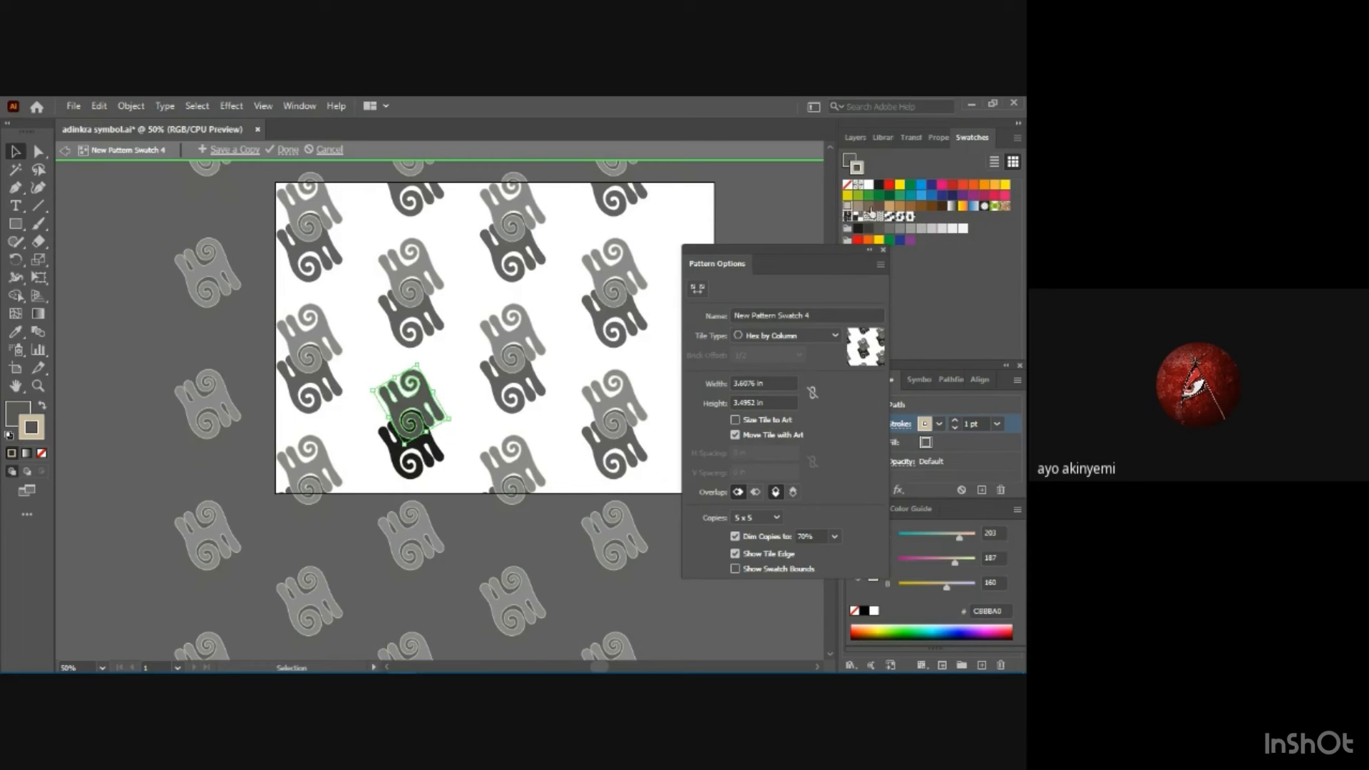
left_click(892, 229)
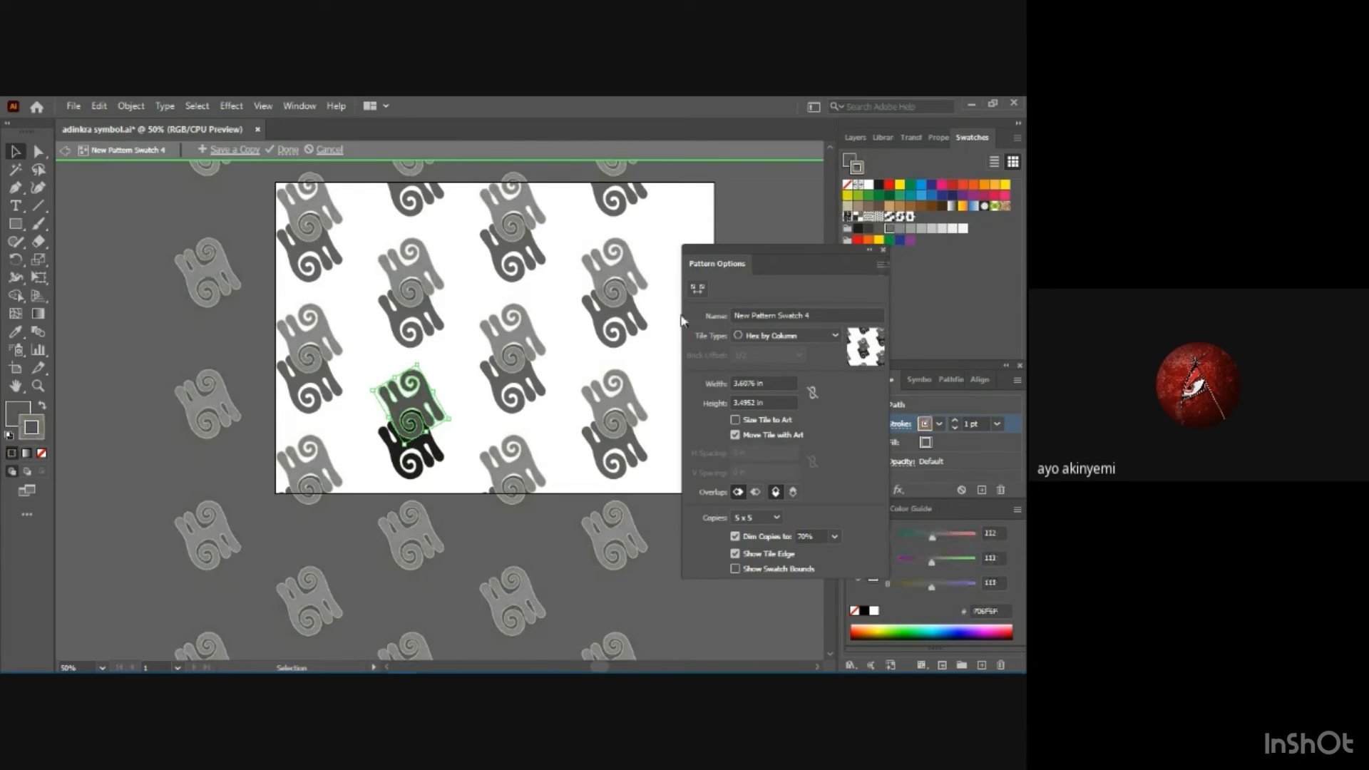
Save a copy of the overlapping Hex by Column pattern as "adinkra 4" and finish pattern editing.
left_click(883, 251)
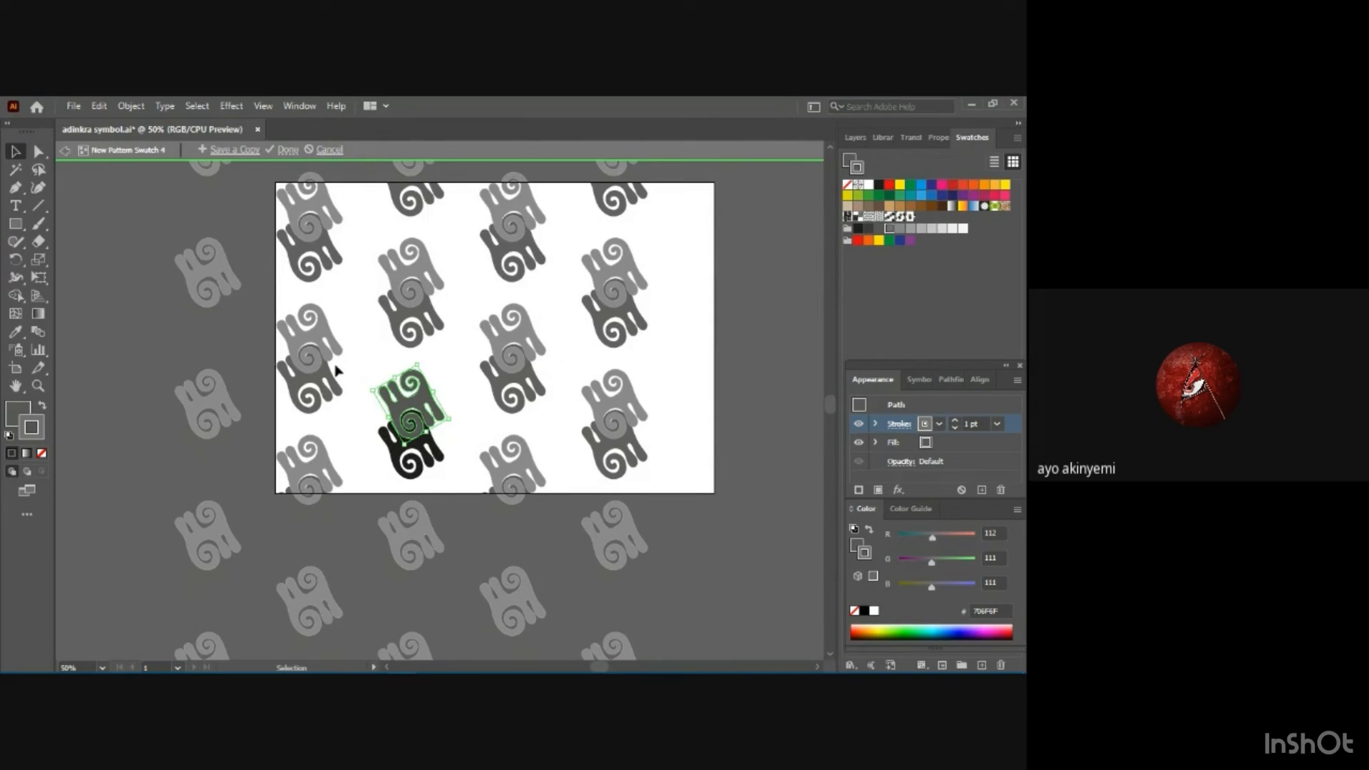
left_click(380, 372)
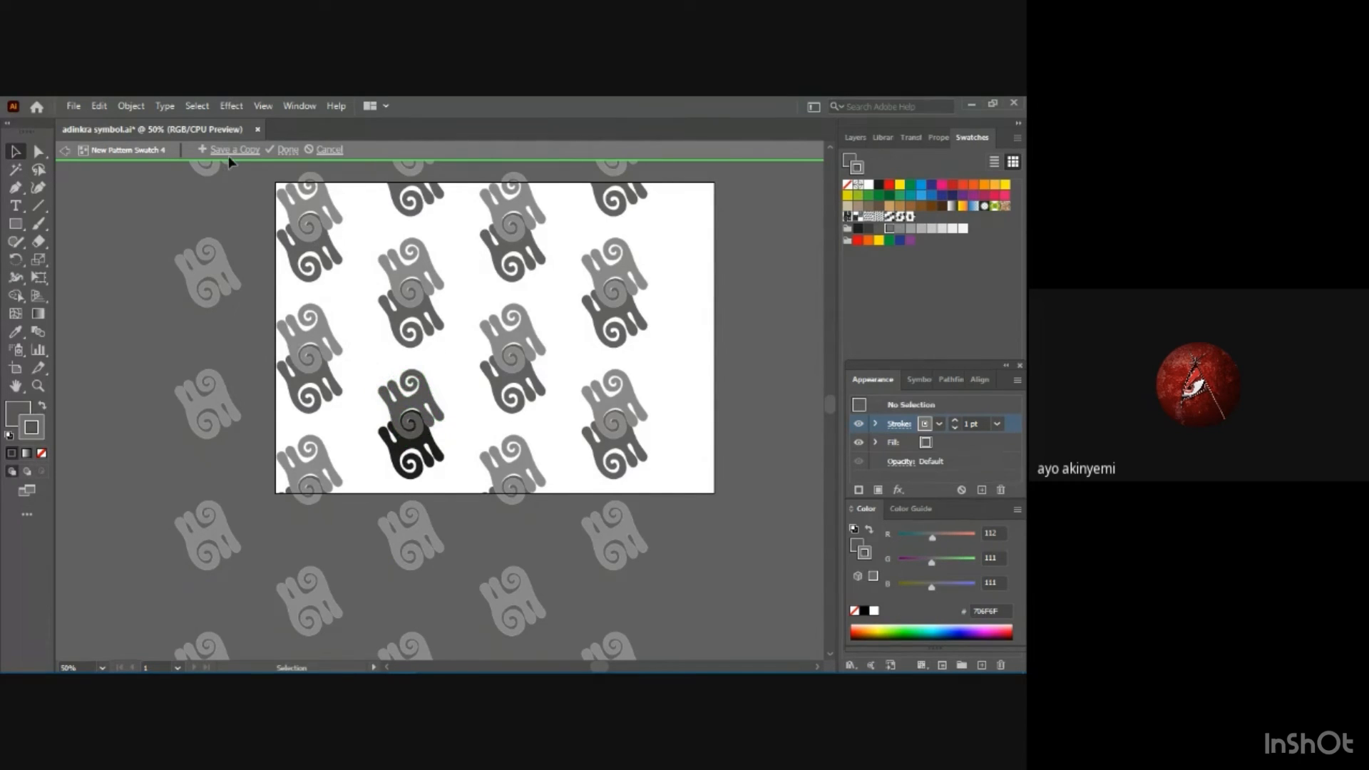
left_click(230, 152)
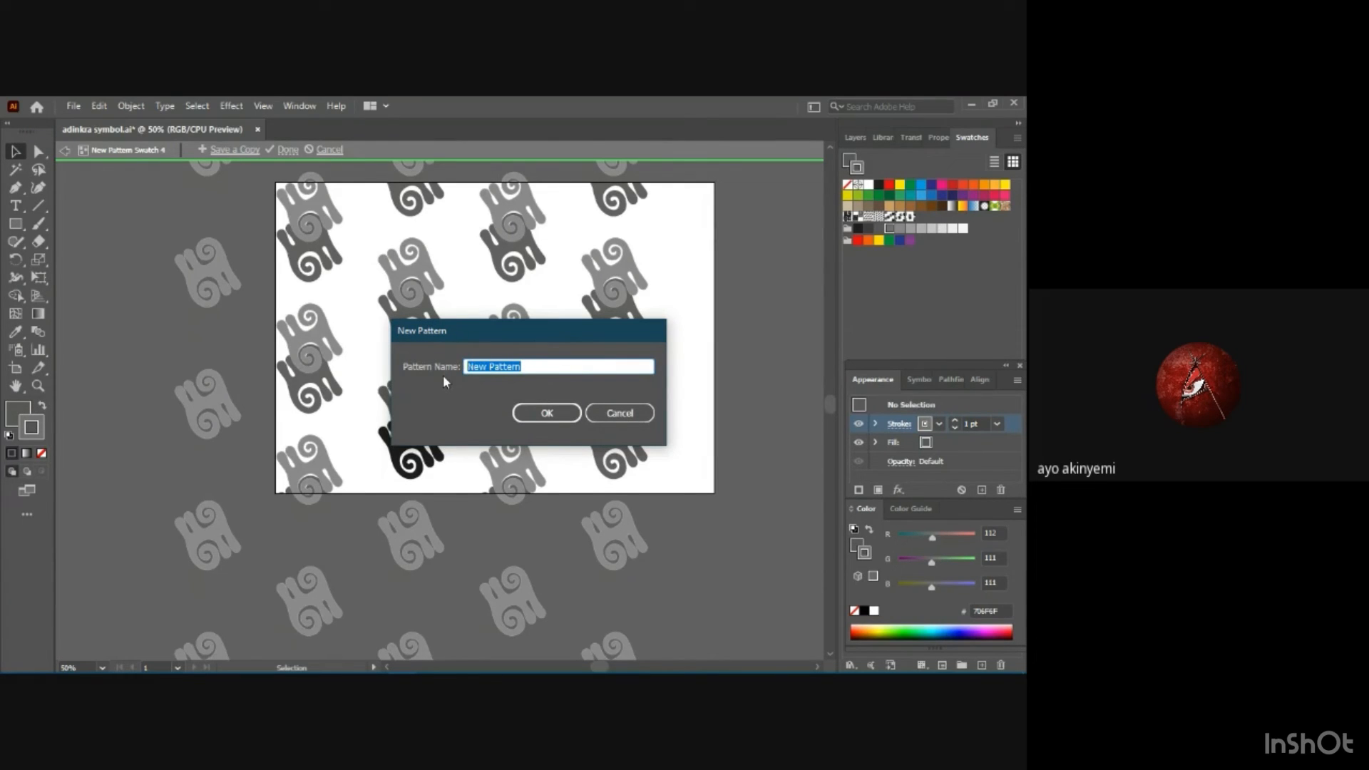
type("a")
type("dinkra")
type(" 4")
key("Return")
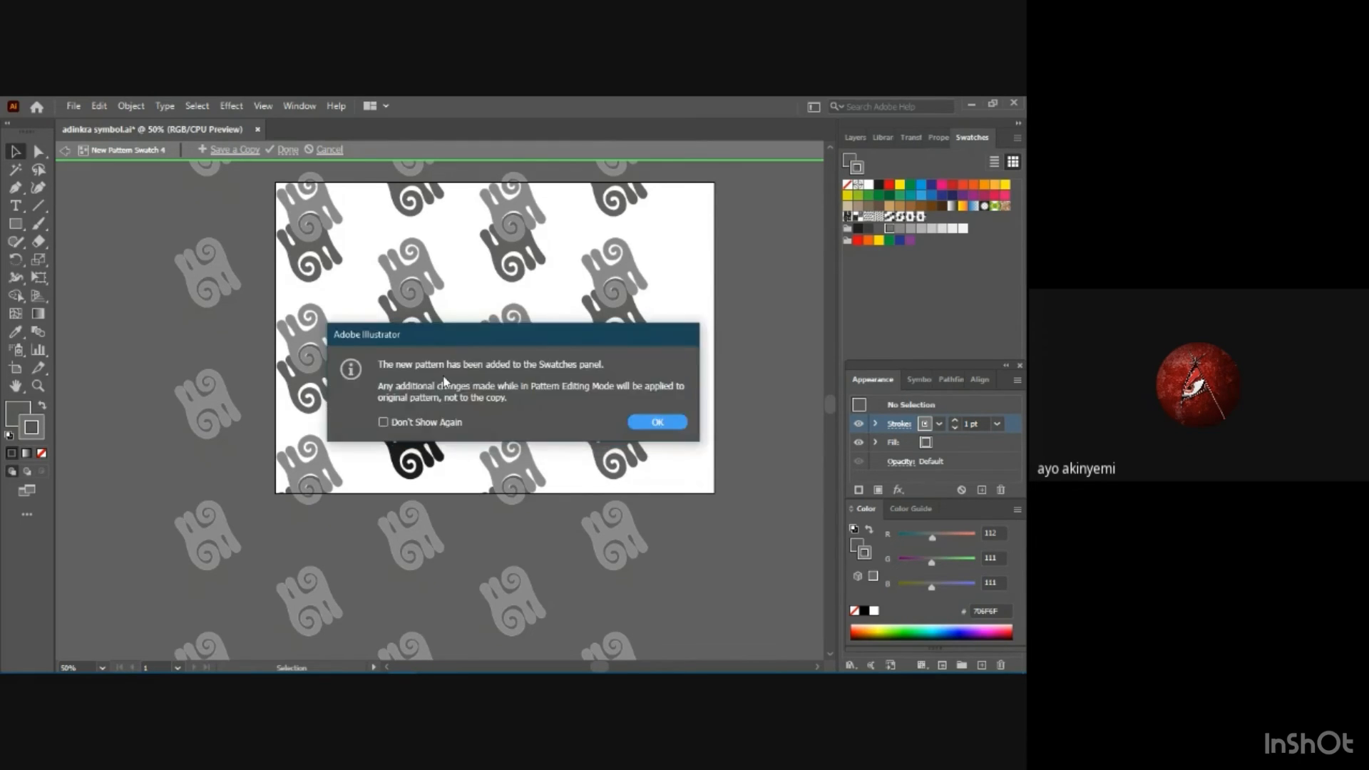
key("Return")
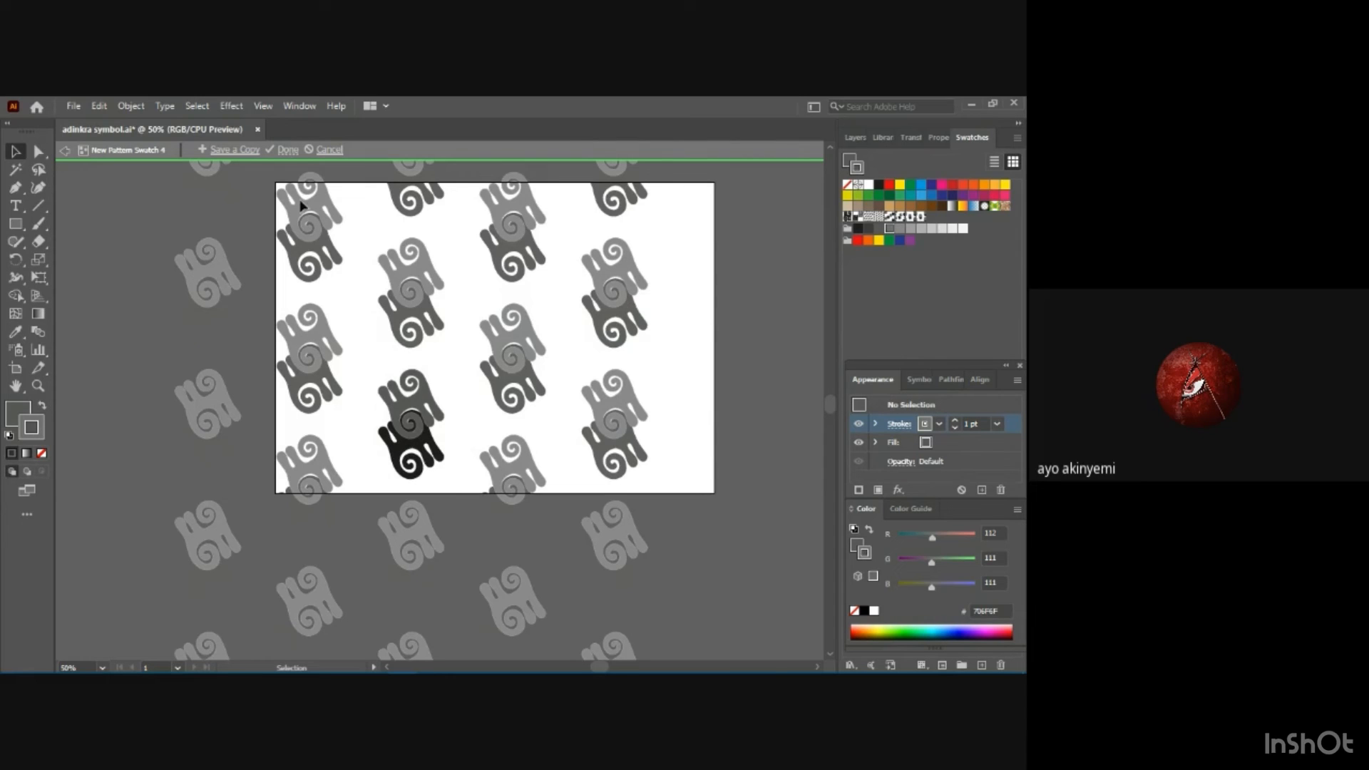
left_click(289, 151)
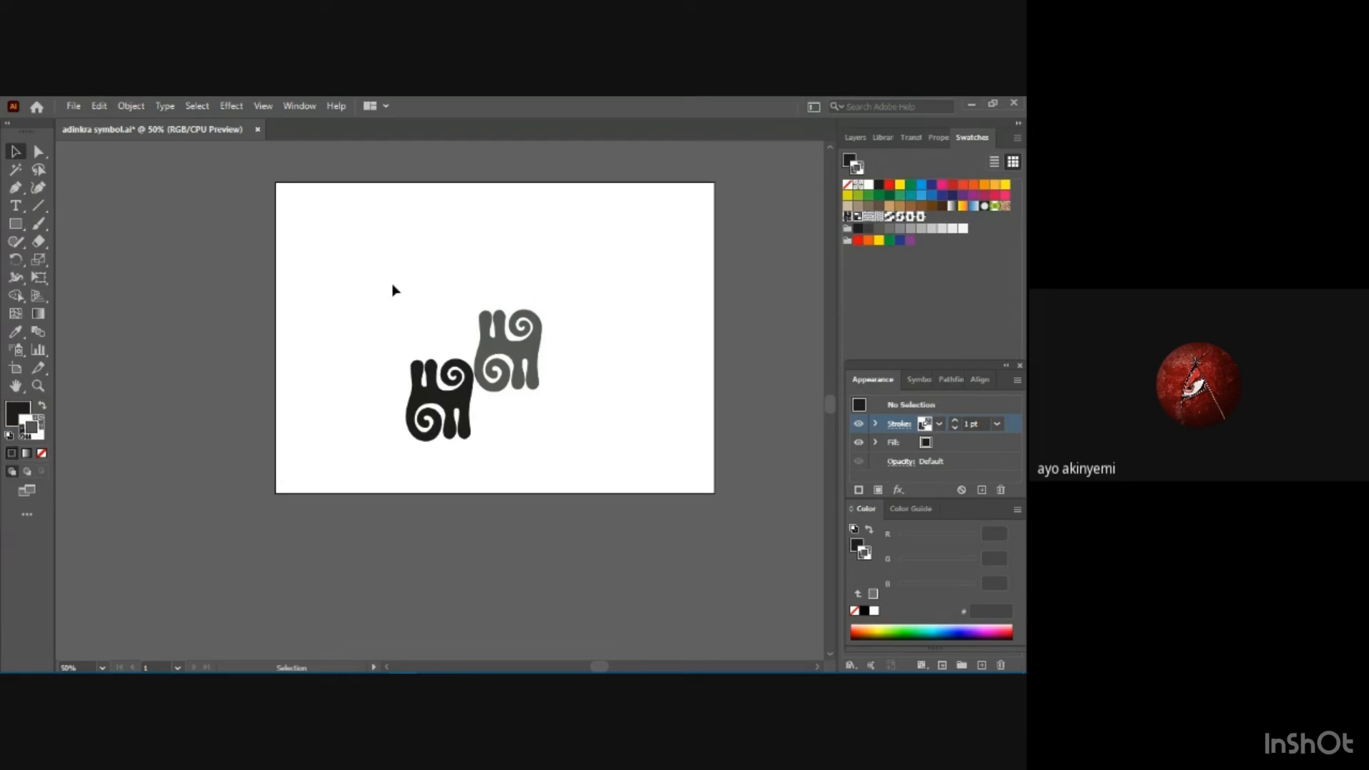
Enlarge the black and gray motifs together to about one and a half times their size and shift them slightly left on the artboard.
left_click_drag(417, 298, 565, 482)
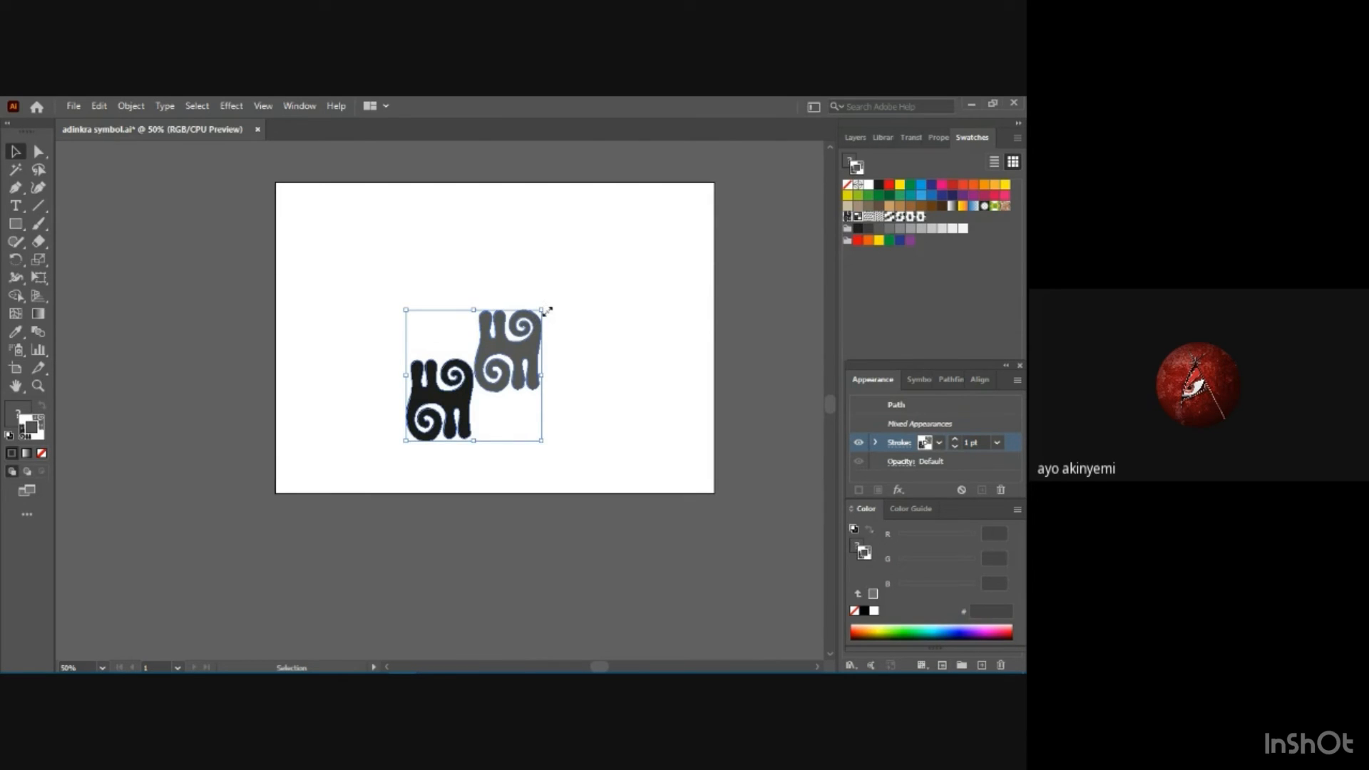
left_click_drag(541, 309, 634, 230)
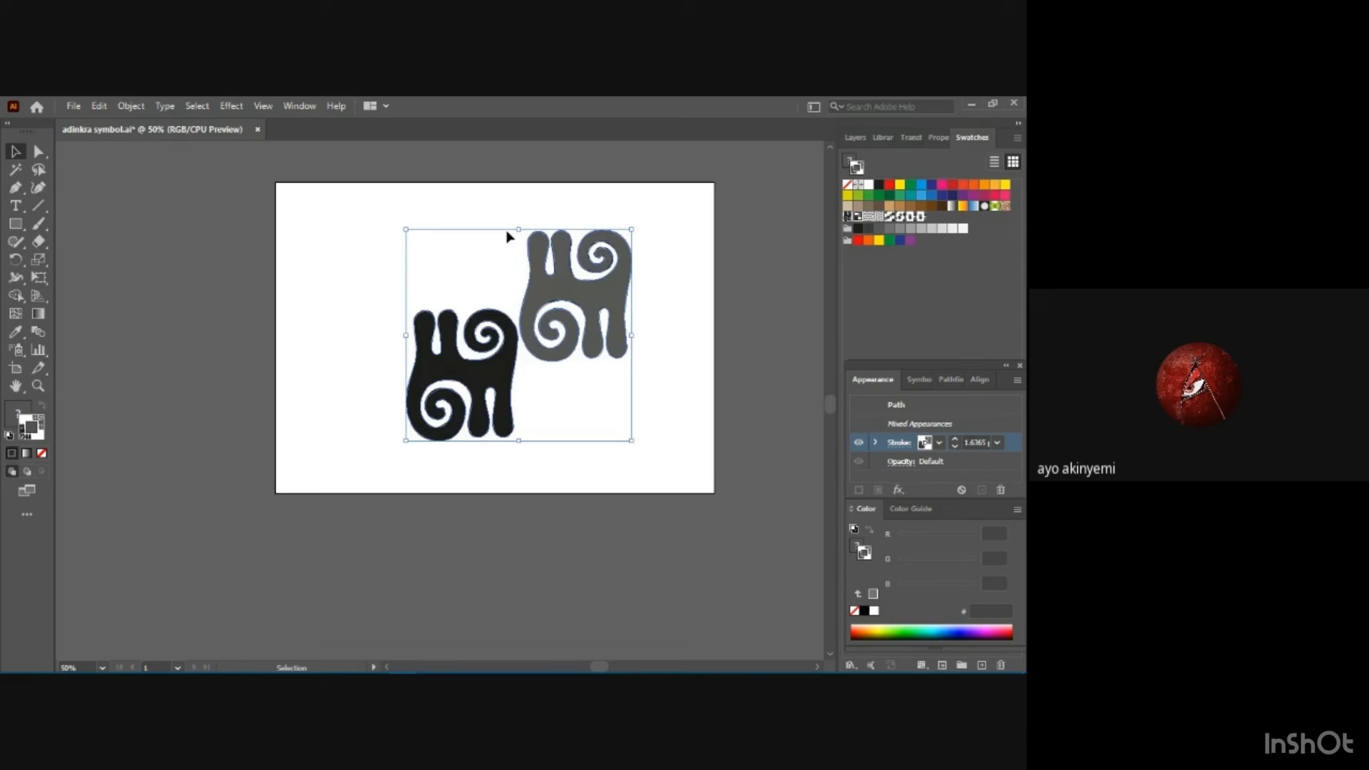
left_click_drag(535, 232, 495, 228)
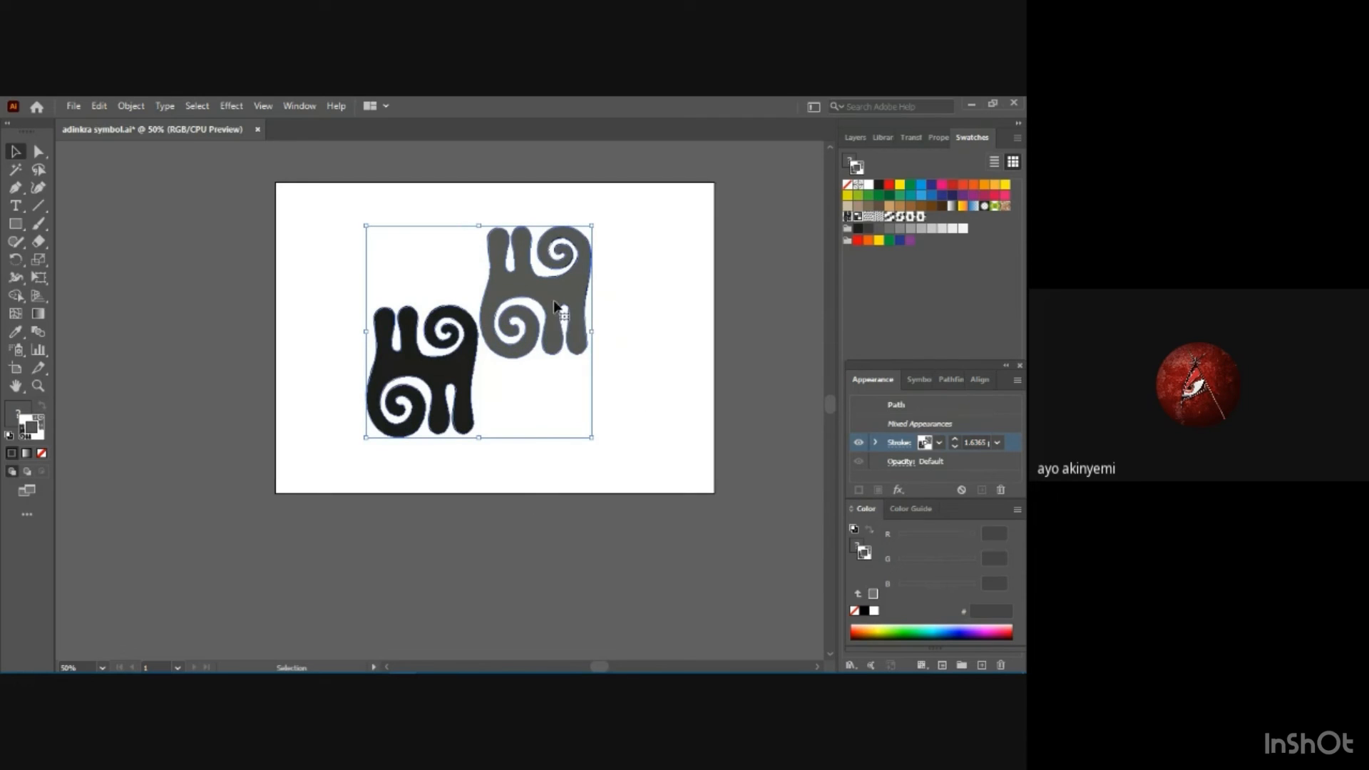
left_click(476, 228)
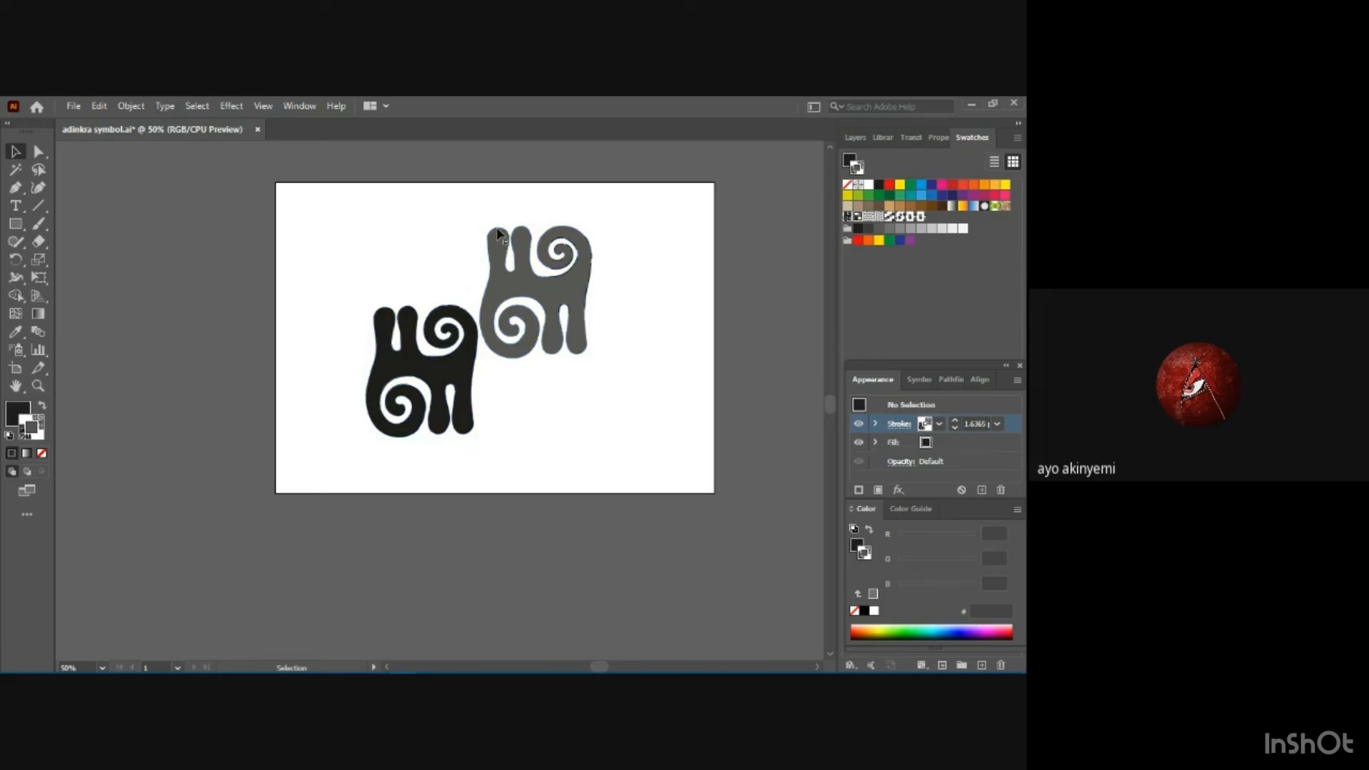
left_click_drag(373, 220, 613, 428)
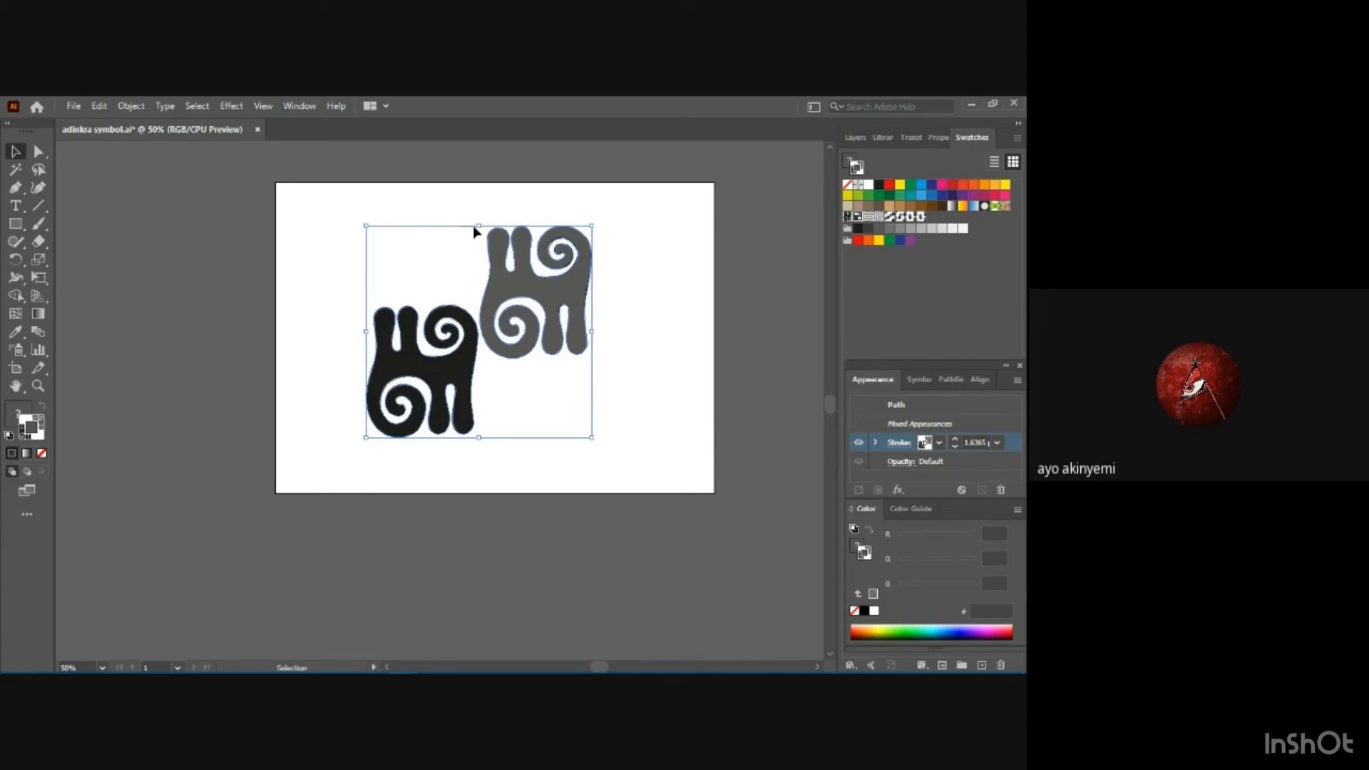
left_click(474, 230)
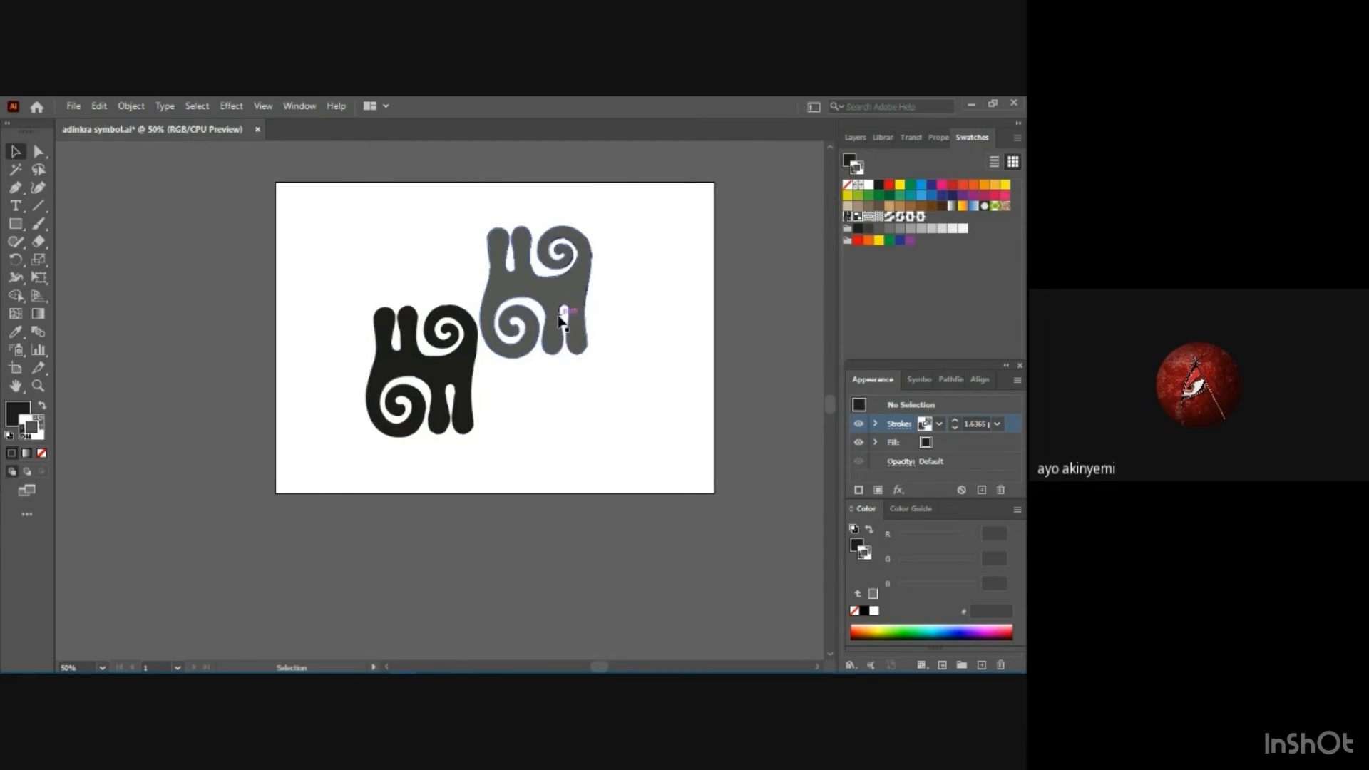
Remove the stroke from the gray motif by setting it to None.
left_click(941, 426)
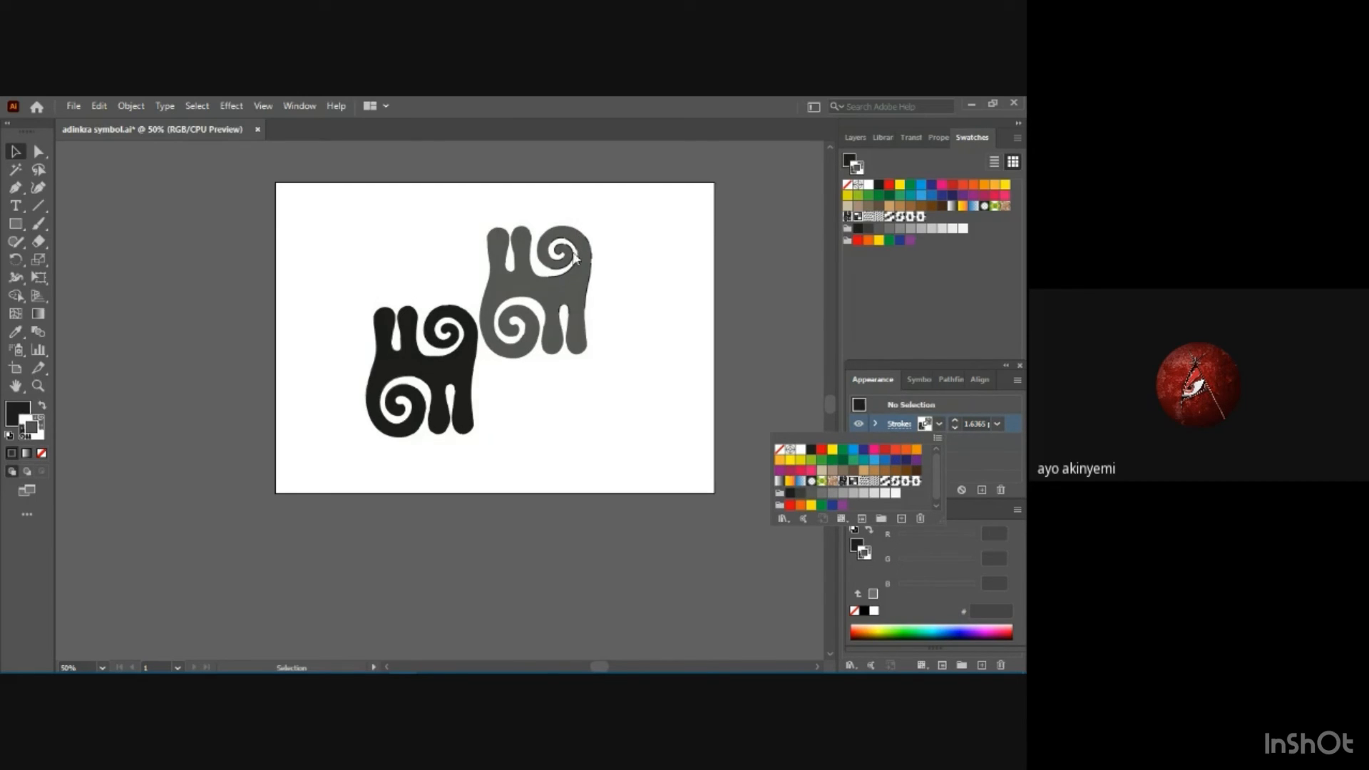
left_click(781, 450)
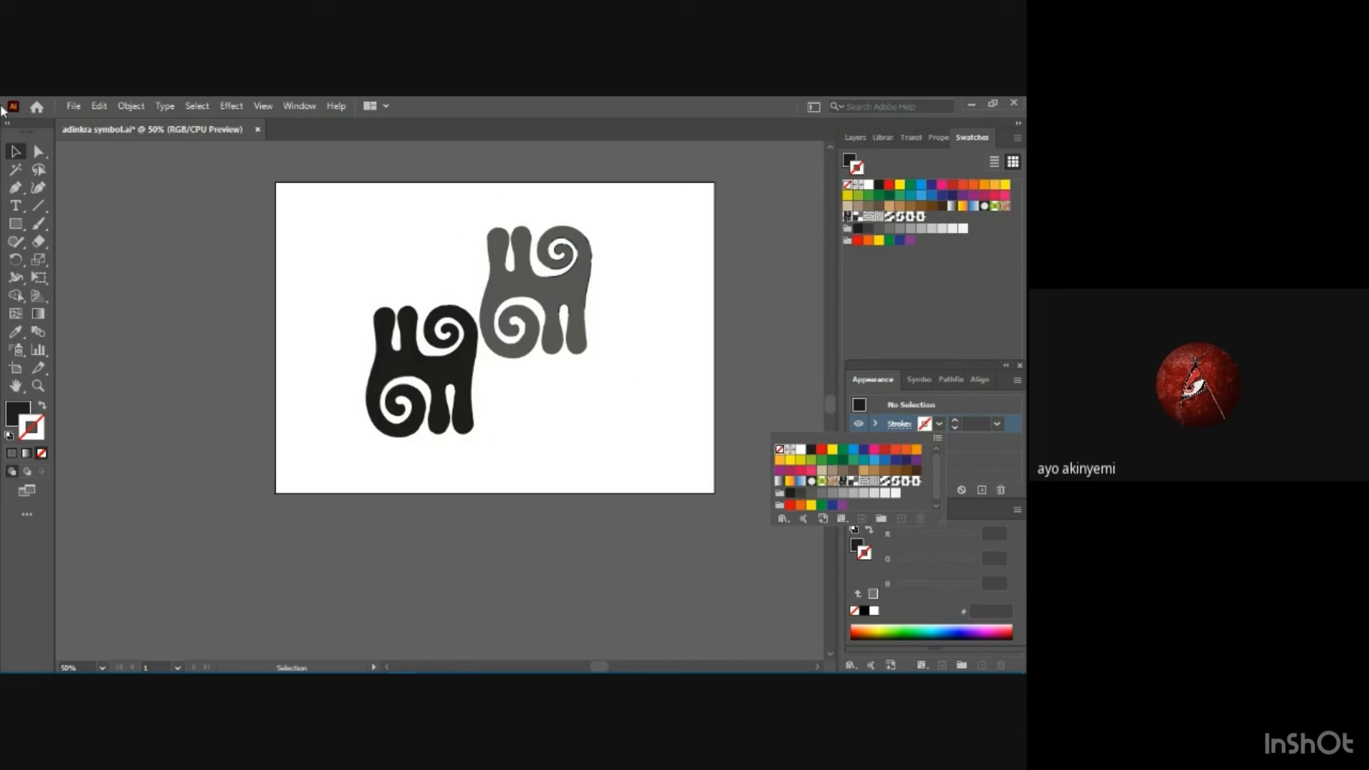
left_click(590, 252)
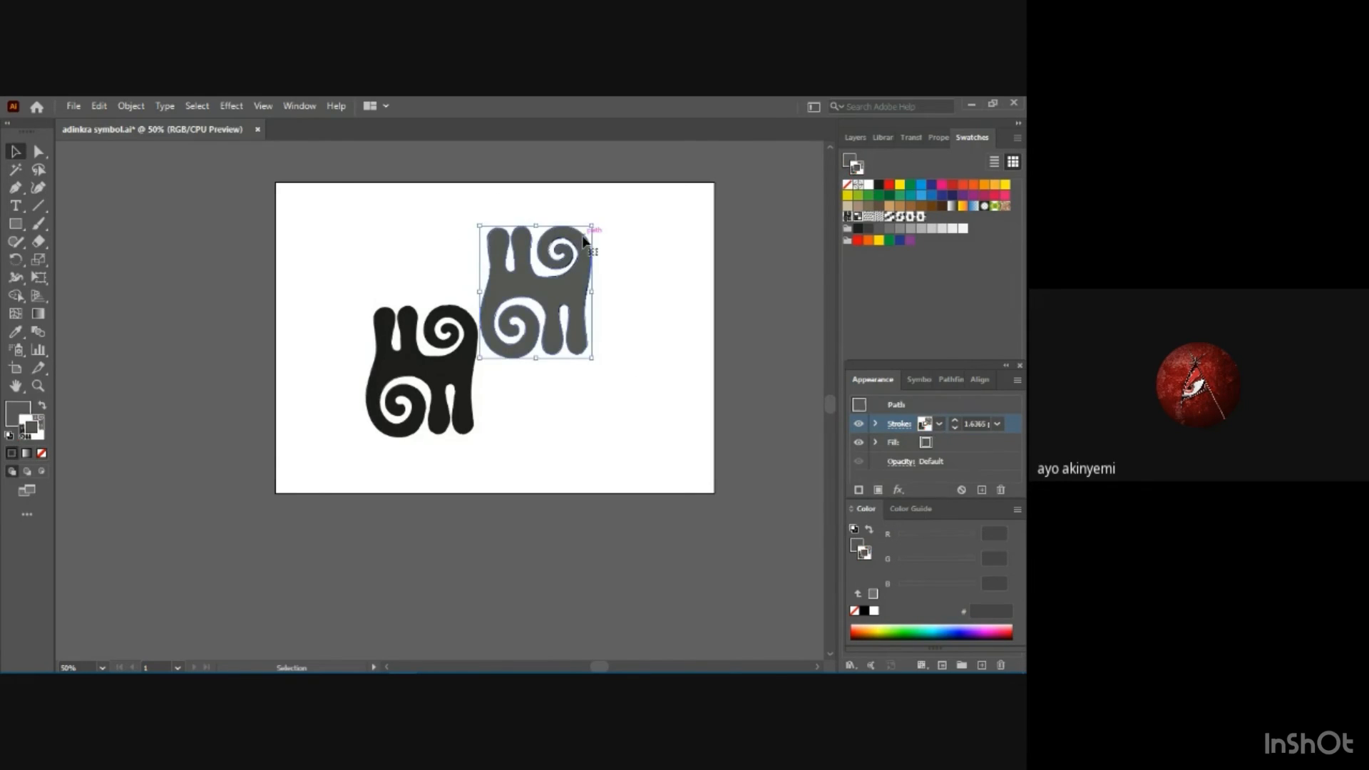
left_click(940, 424)
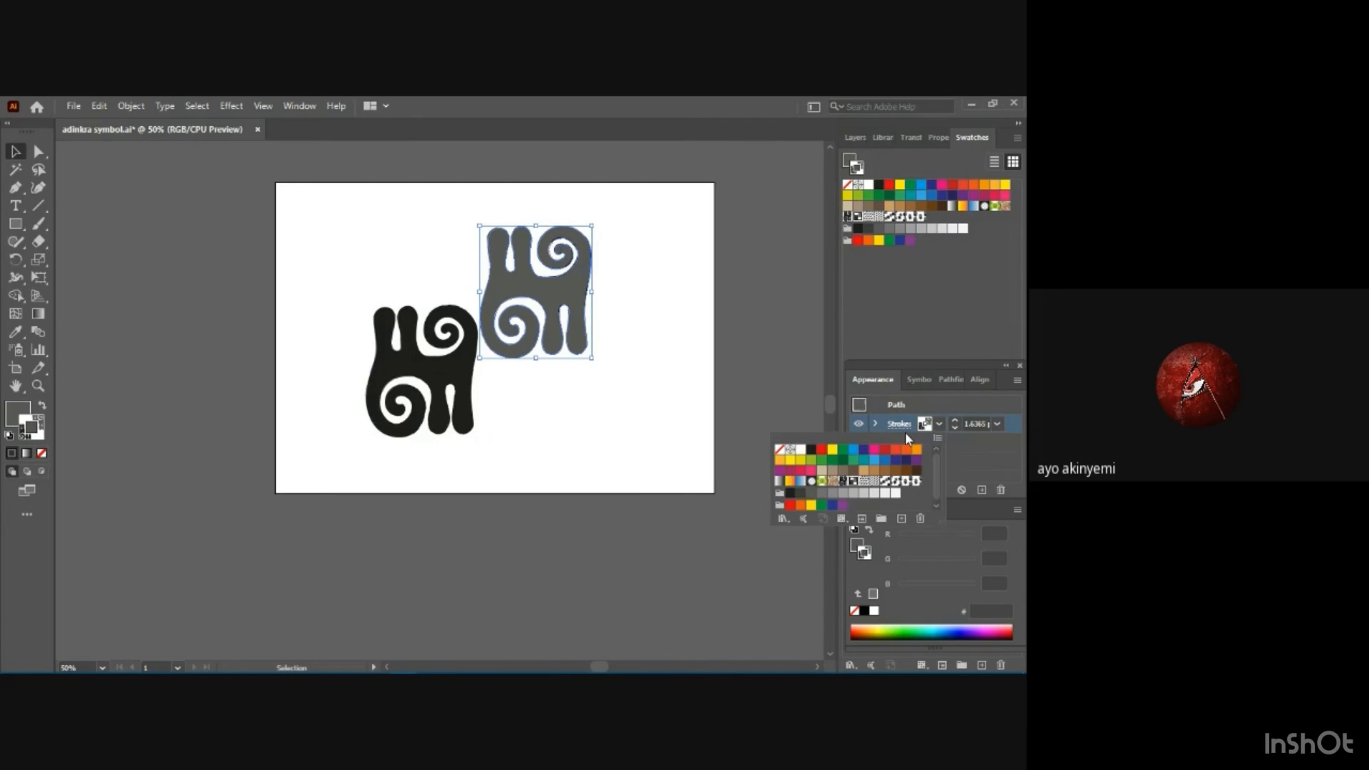
left_click(780, 449)
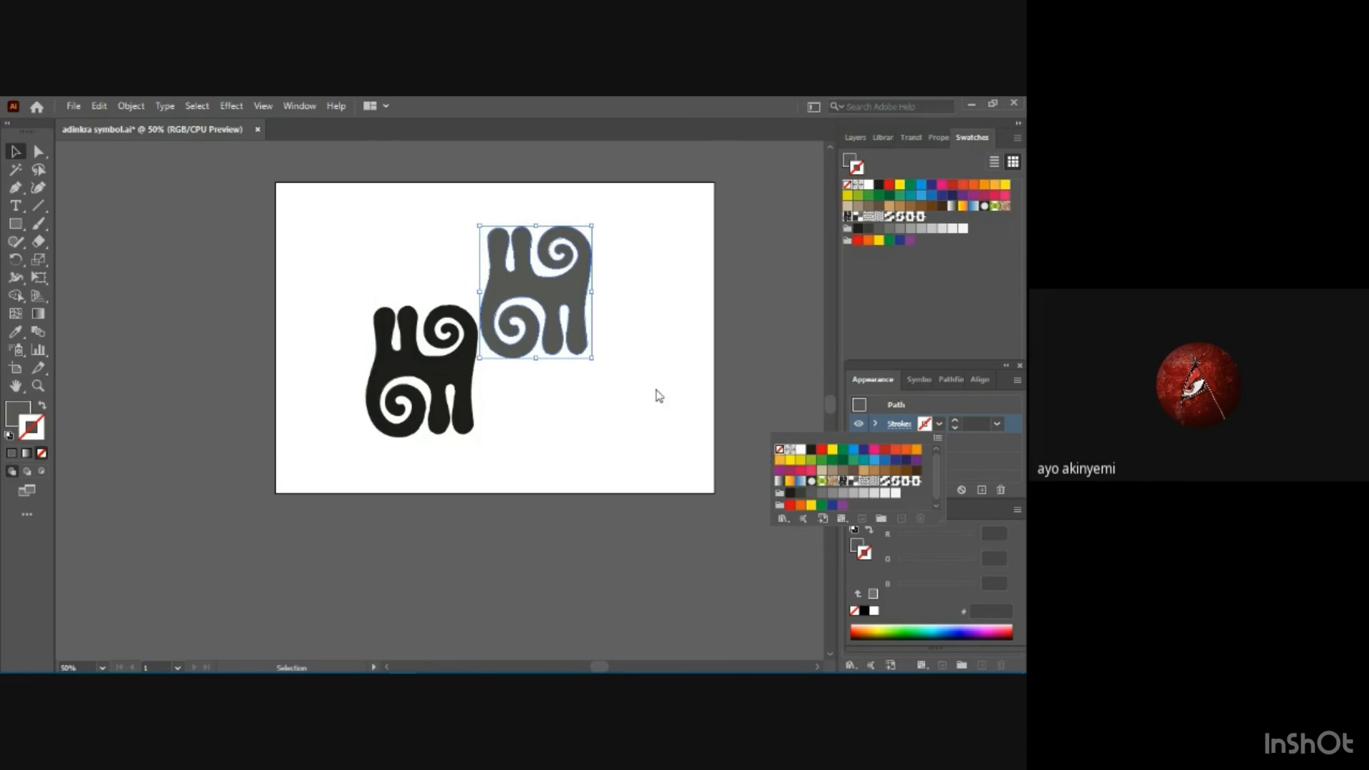
left_click(644, 408)
left_click(641, 411)
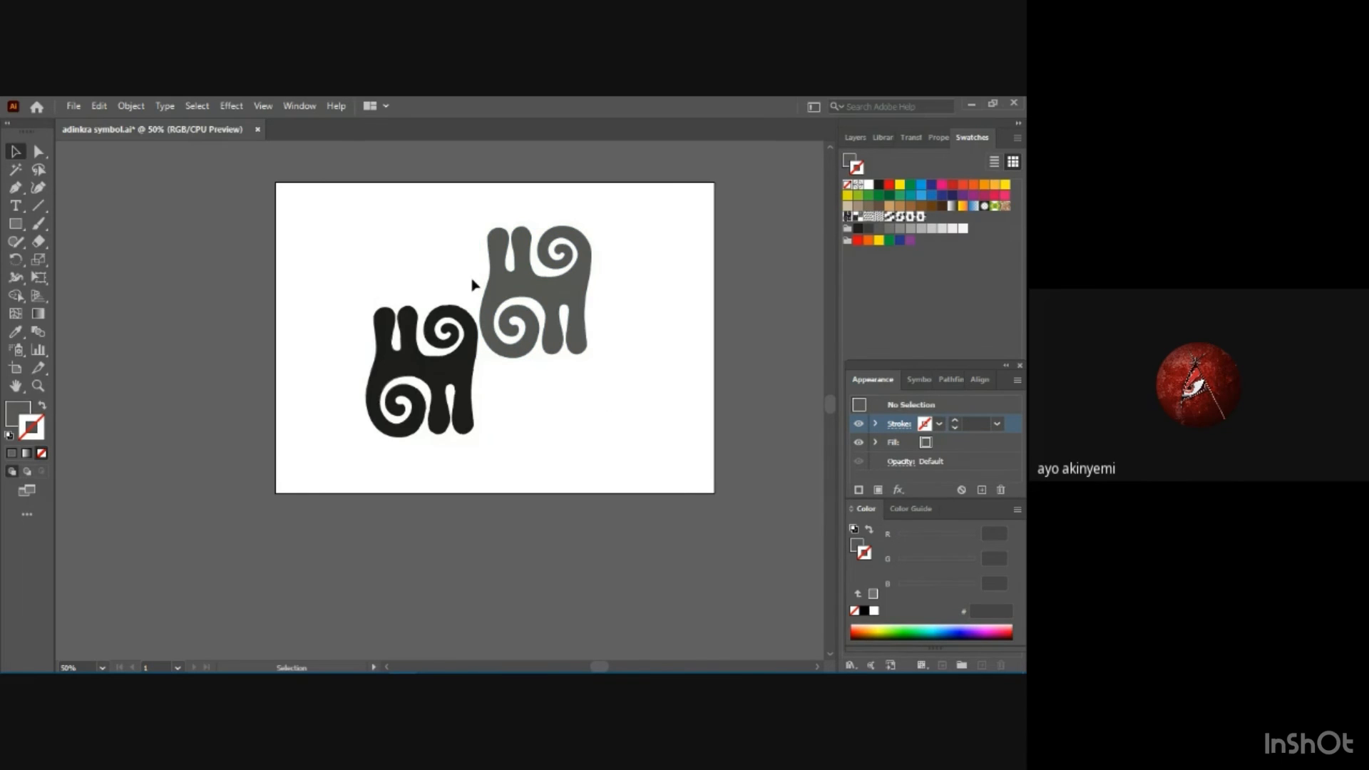
Set the black motif's stroke to None and deselect it.
left_click(459, 320)
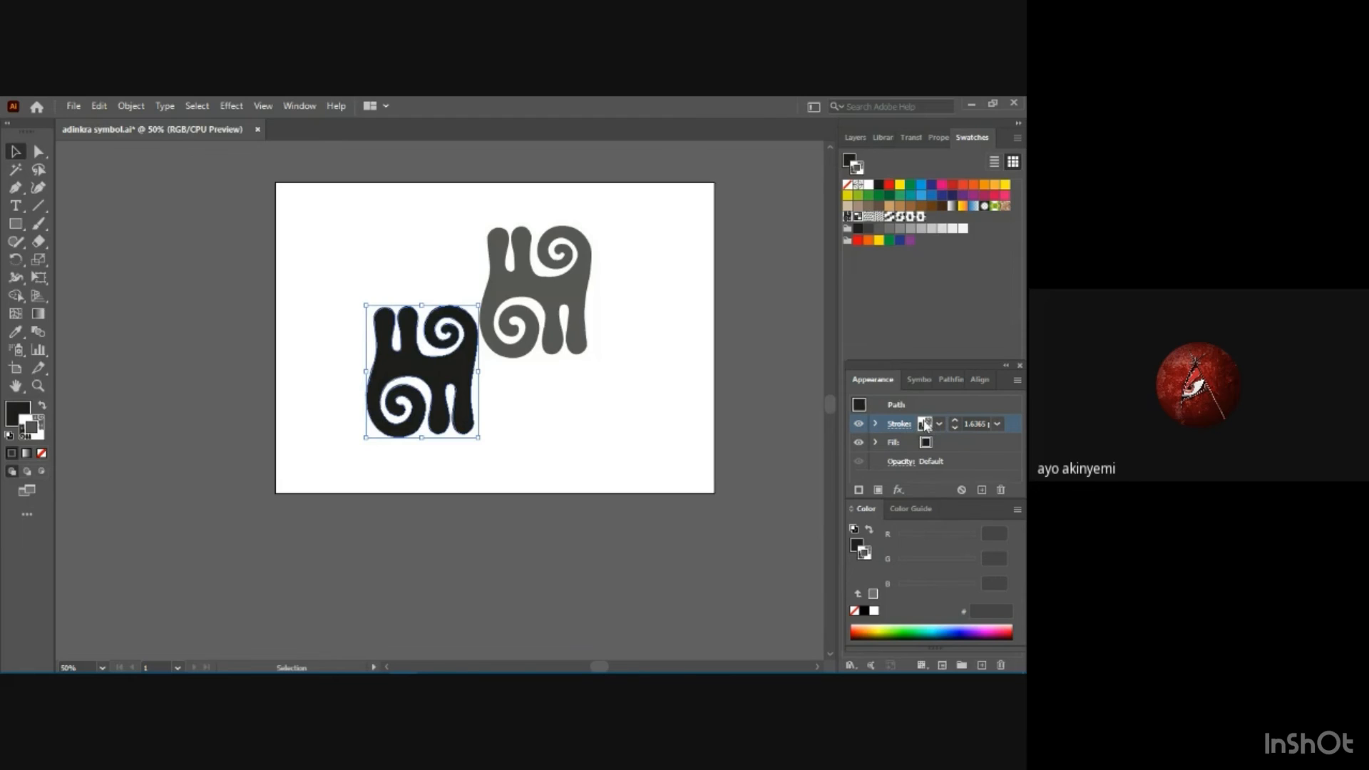
left_click(939, 424)
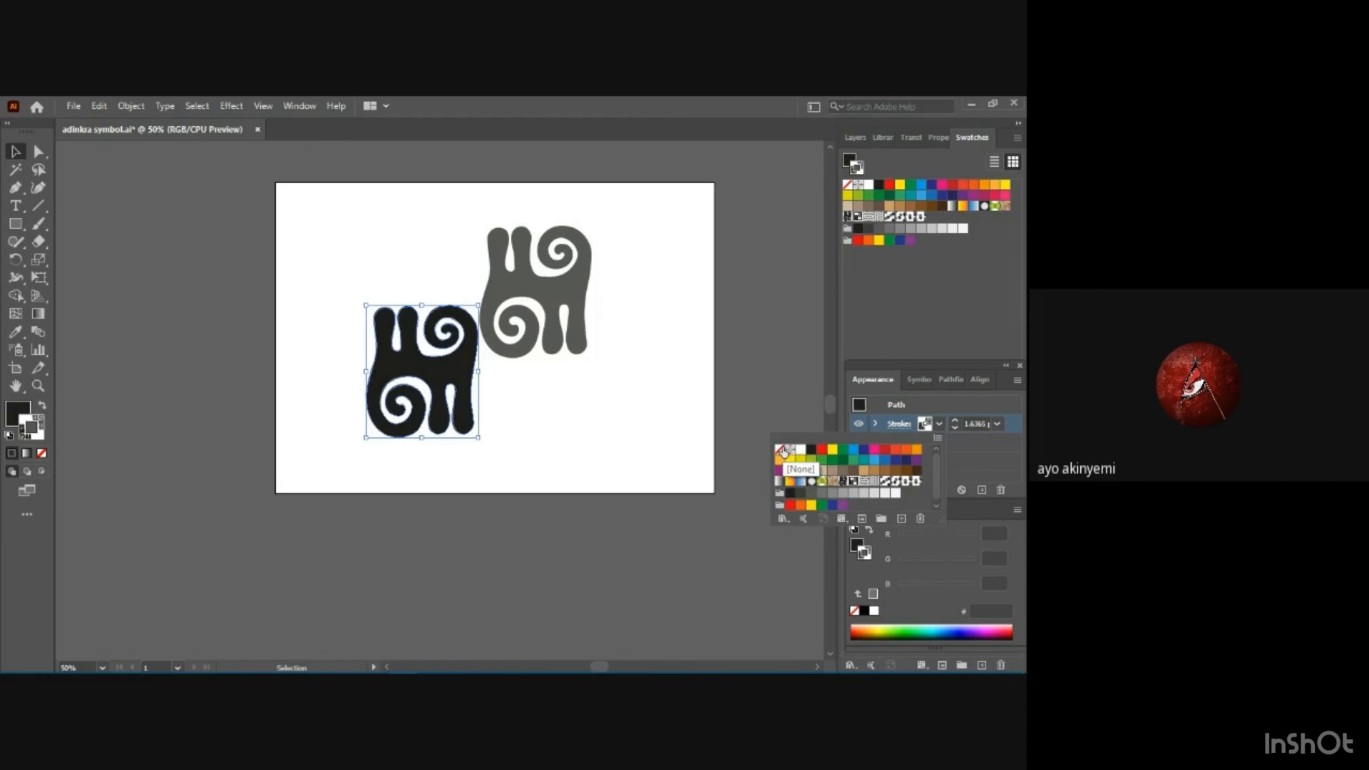
left_click(781, 449)
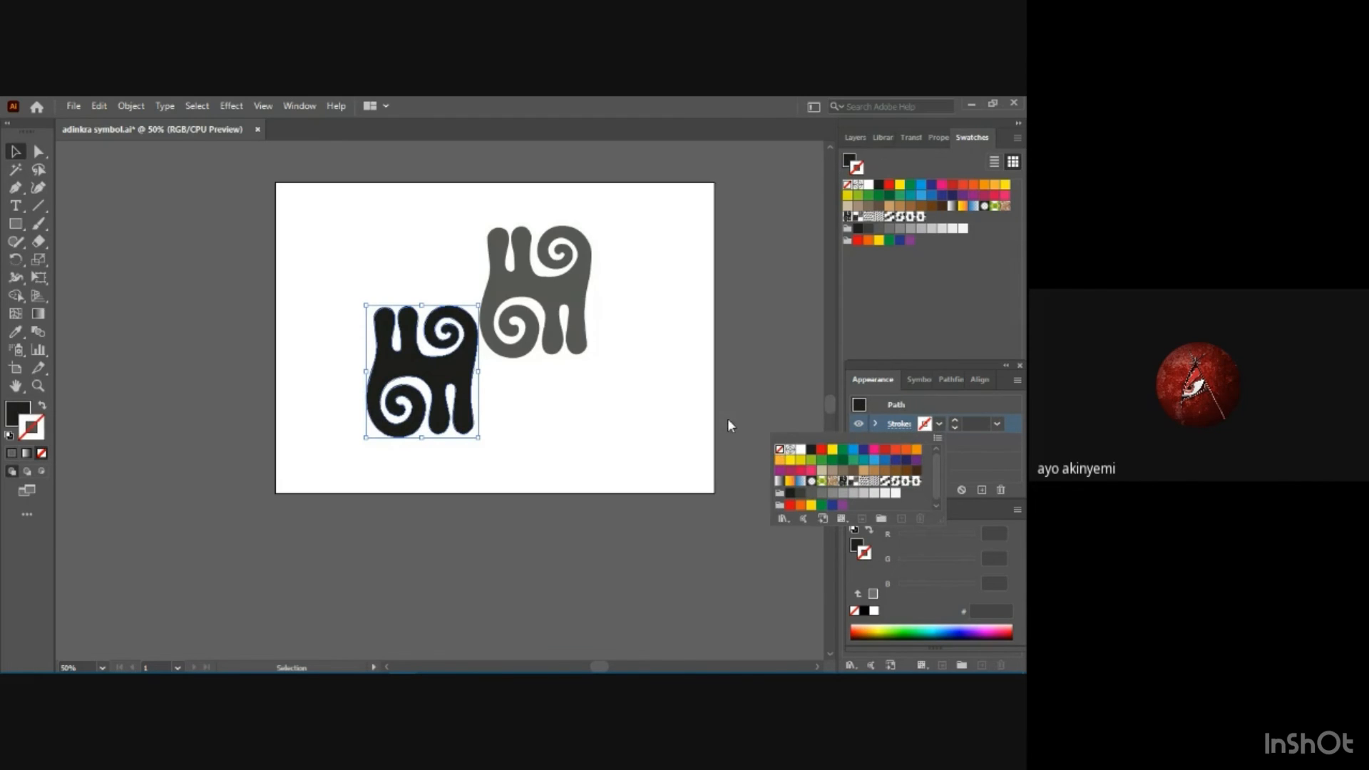
left_click(605, 432)
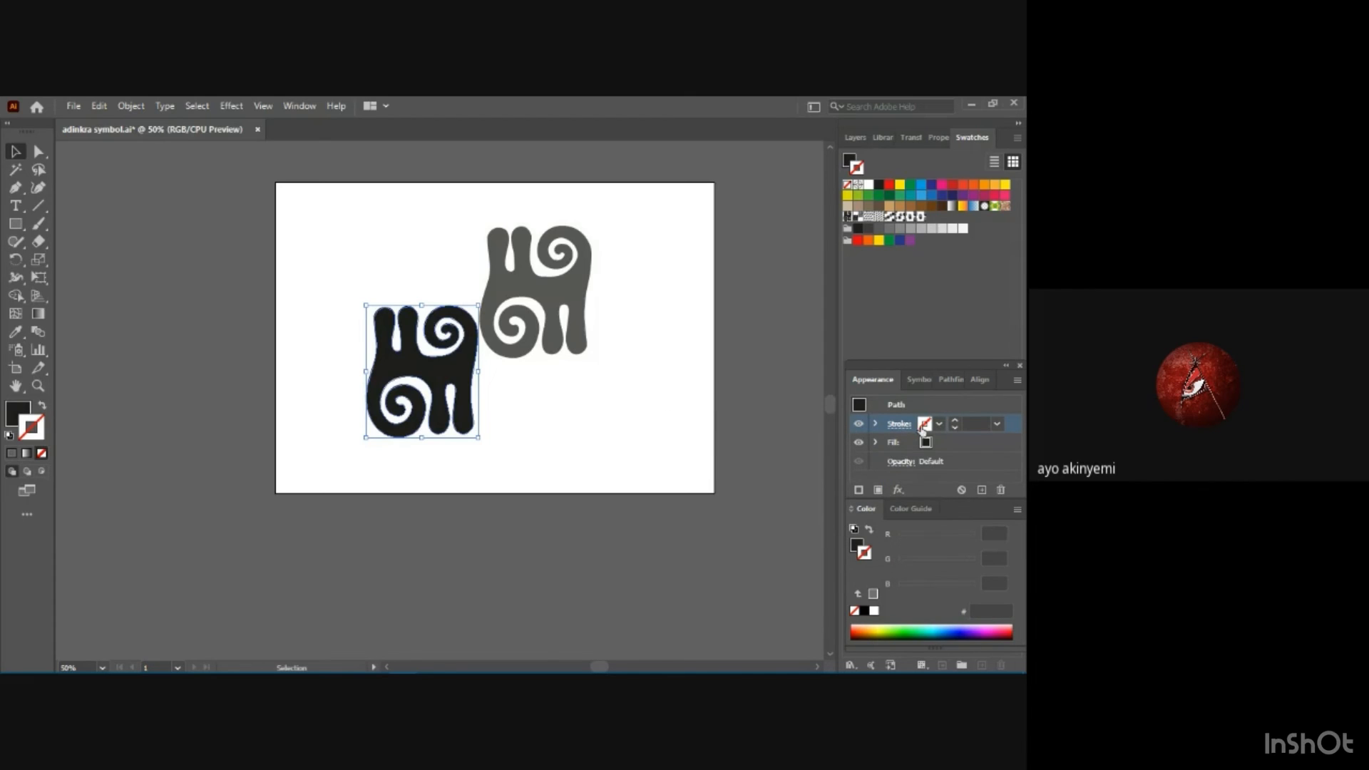
left_click(485, 401)
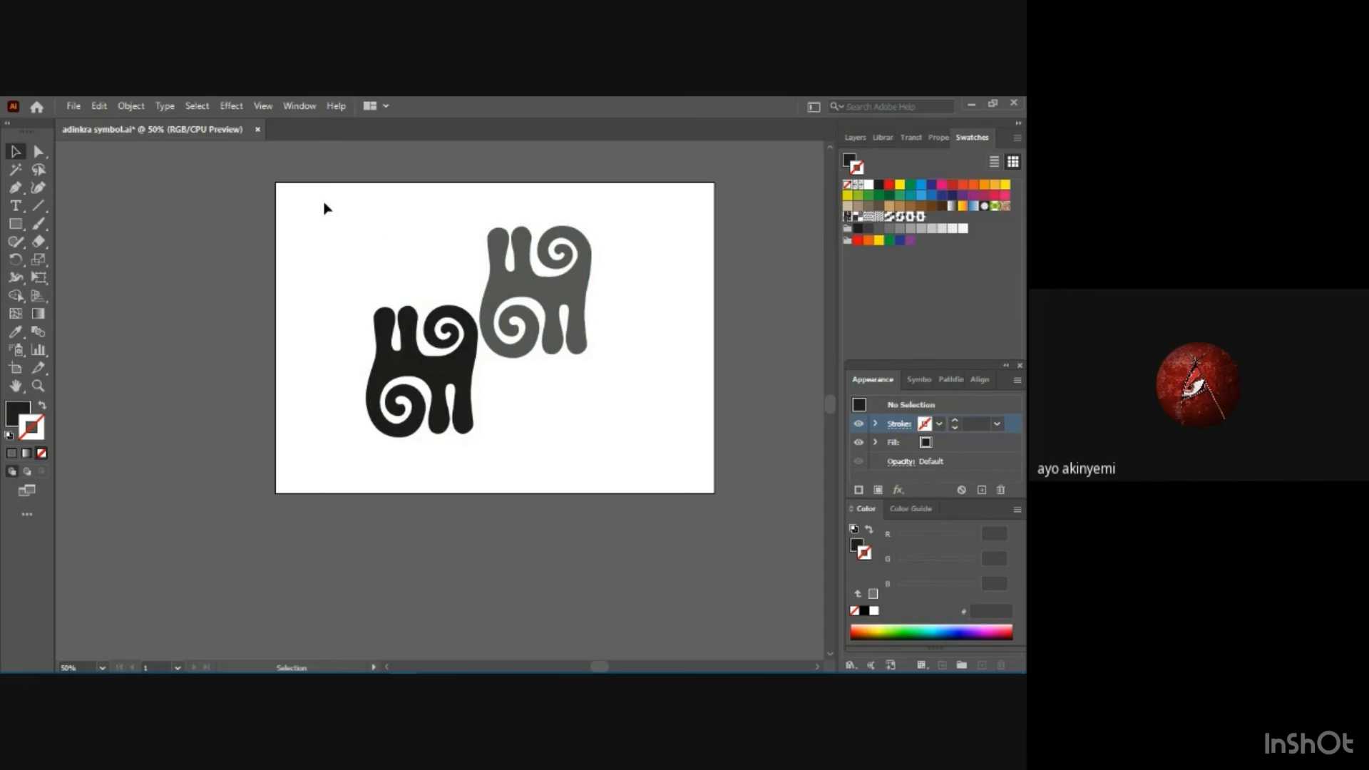
Move both motifs together slightly to the right, nearer the middle of the artboard, and deselect them.
left_click_drag(359, 226, 600, 440)
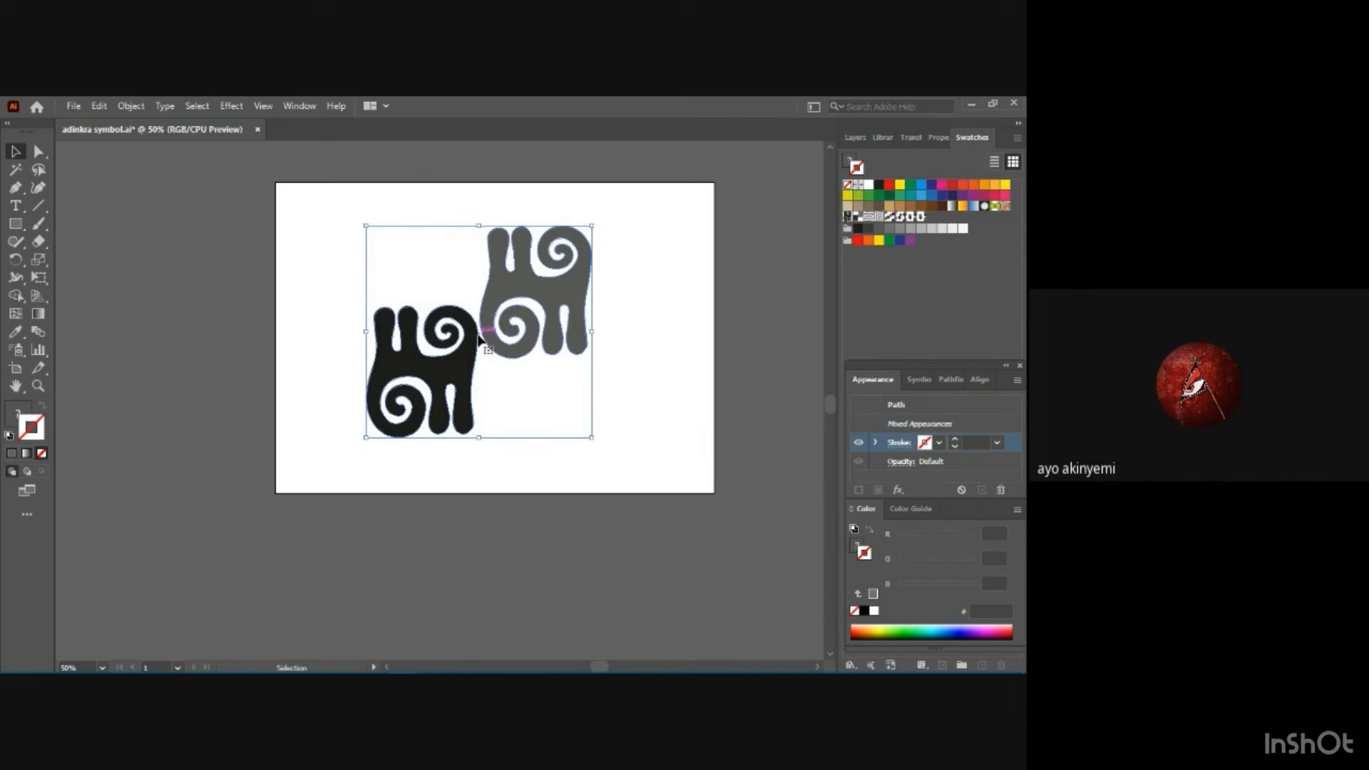
left_click_drag(477, 339, 495, 342)
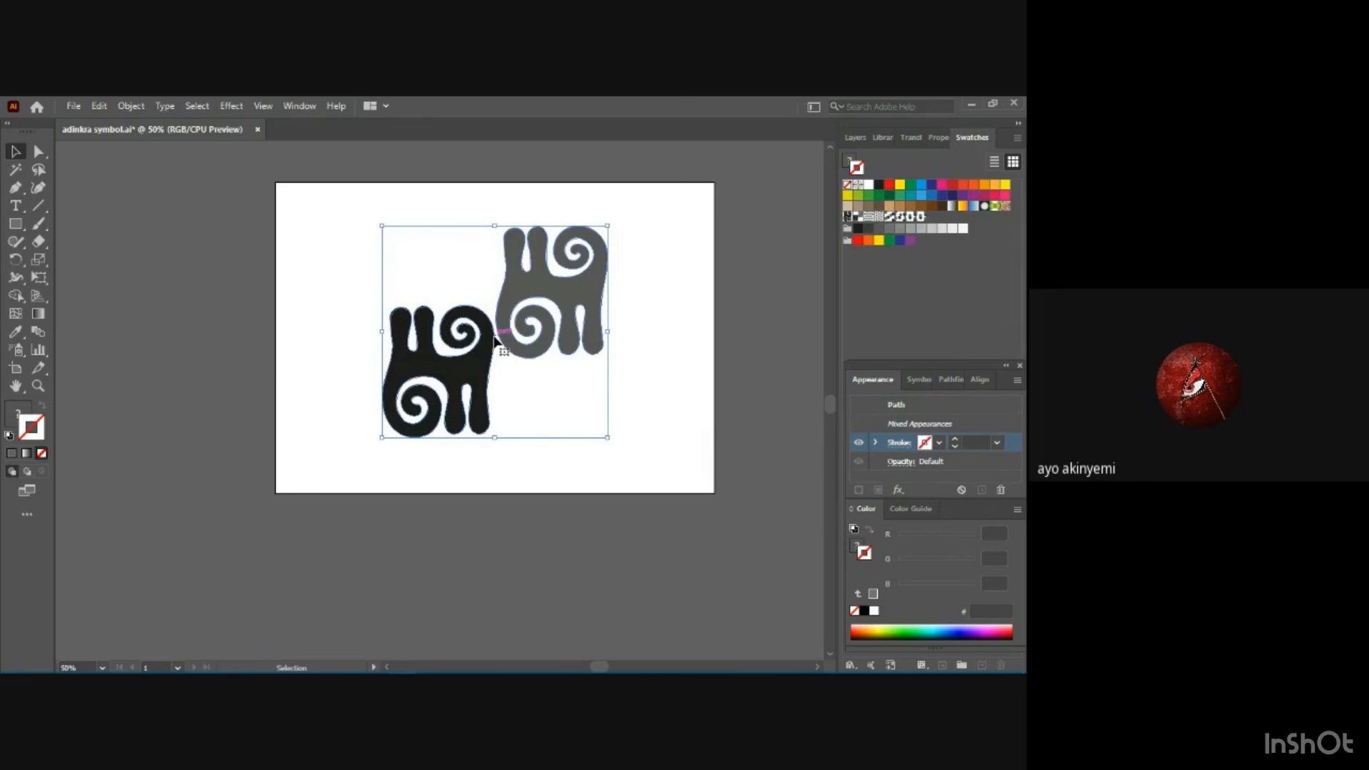
left_click(629, 397)
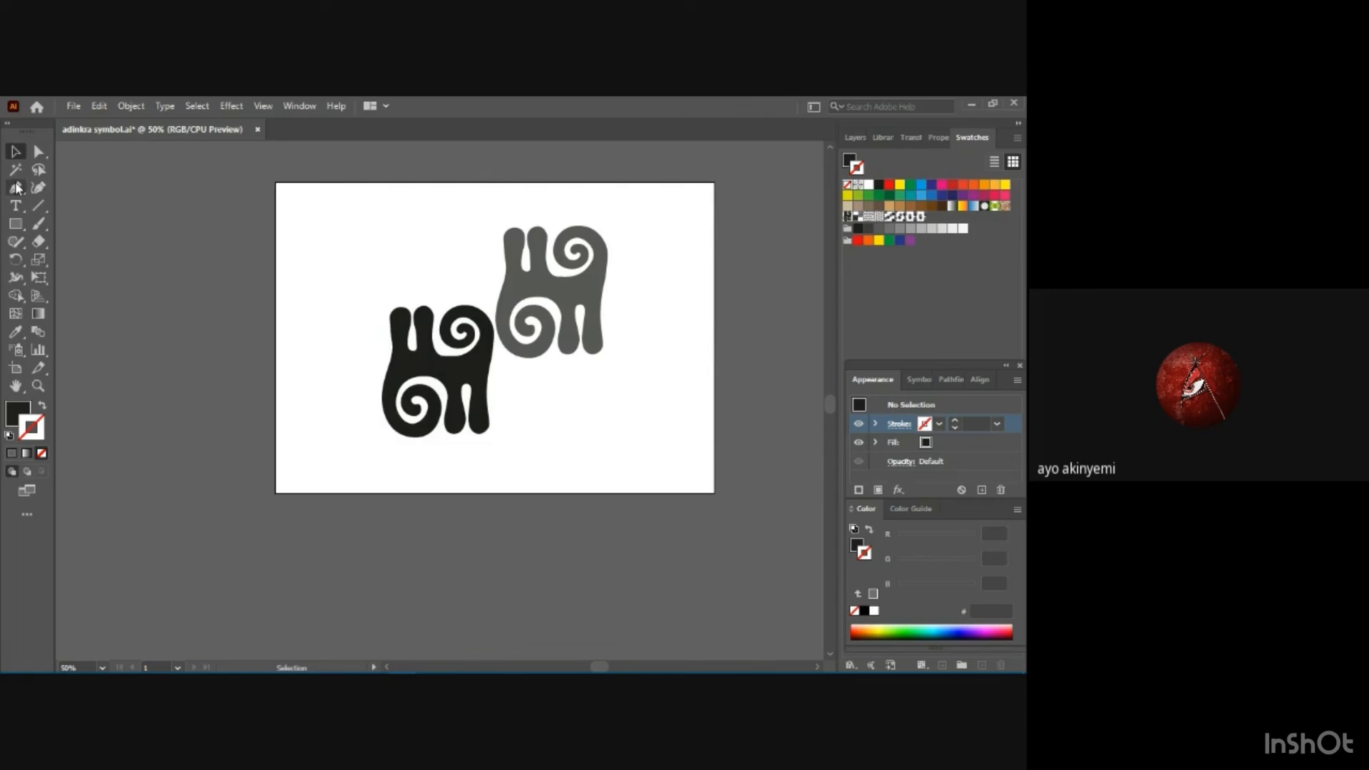
Draw a rectangle that exactly covers the whole artboard from corner to corner.
left_click(15, 225)
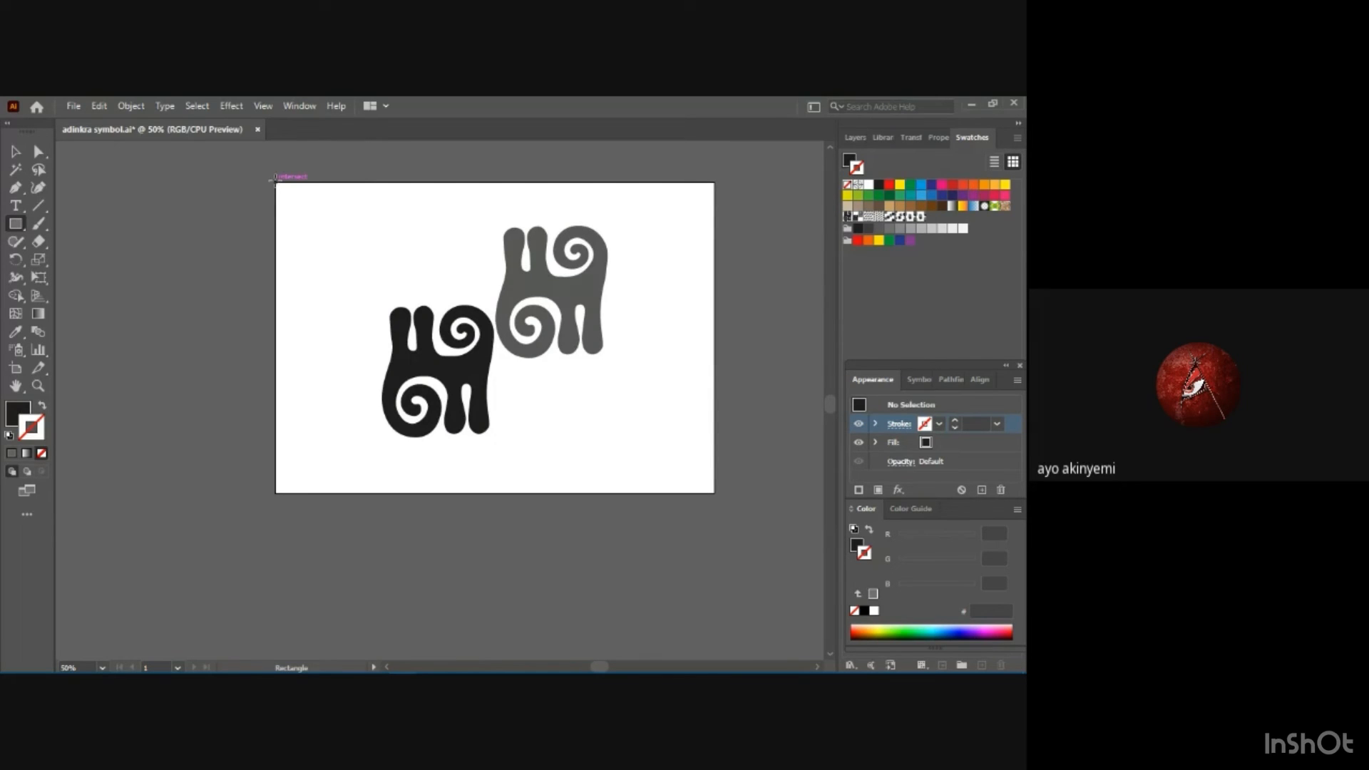
left_click_drag(278, 183, 710, 494)
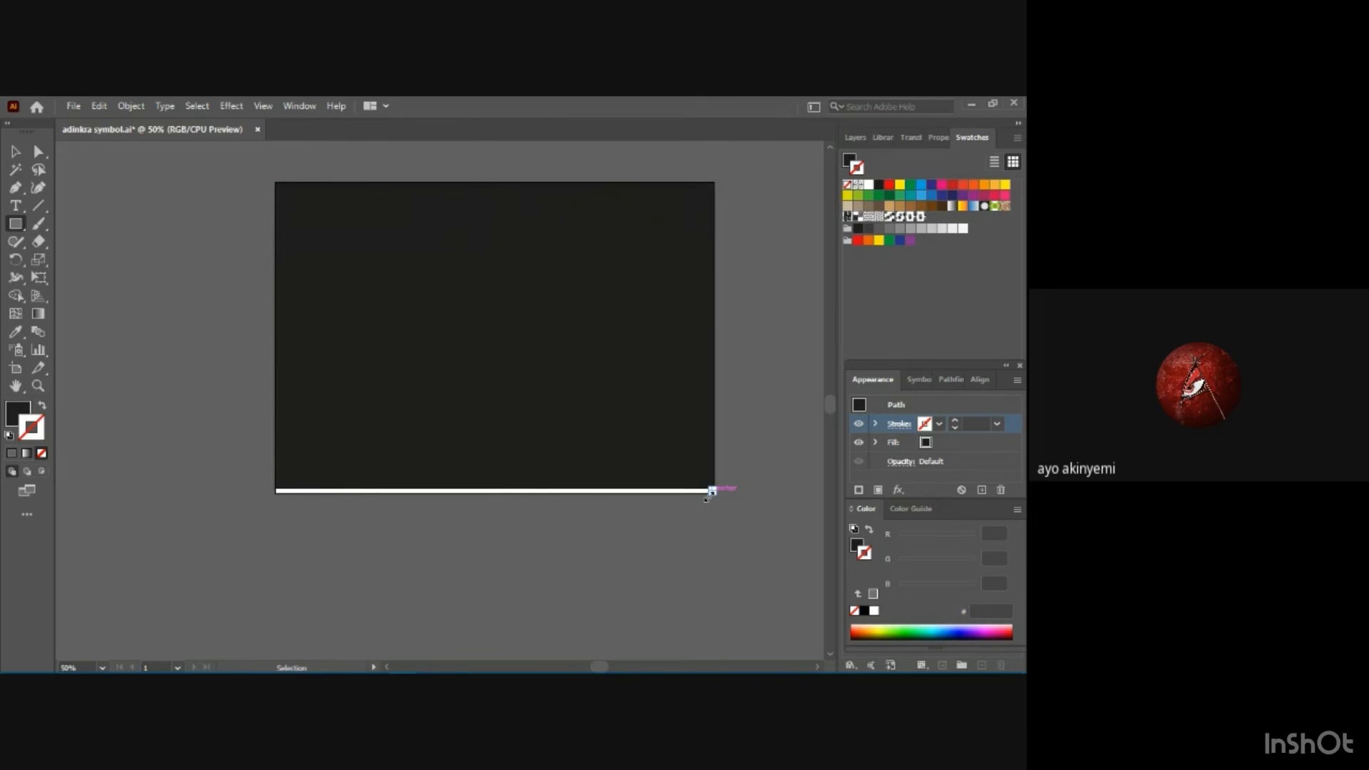
key("ctrl+z")
key("ctrl+z")
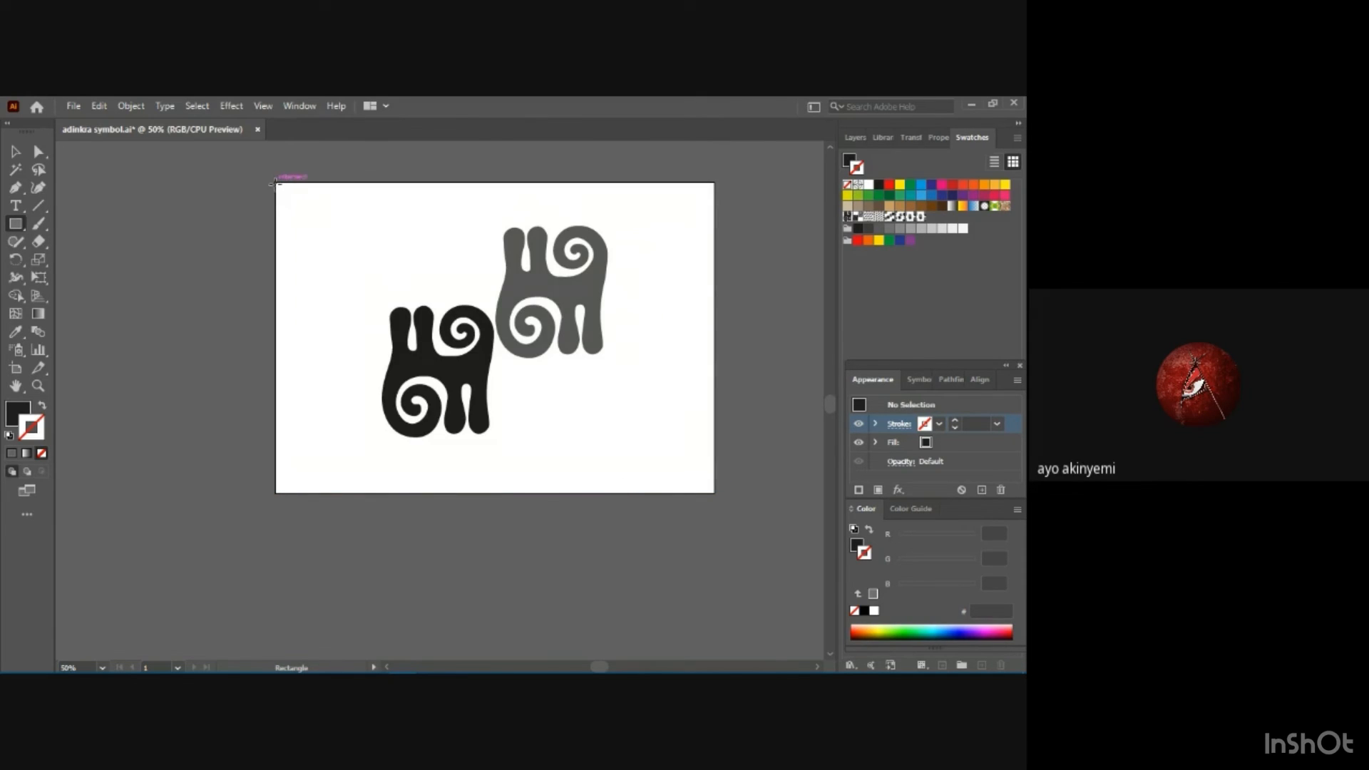
left_click_drag(276, 184, 714, 493)
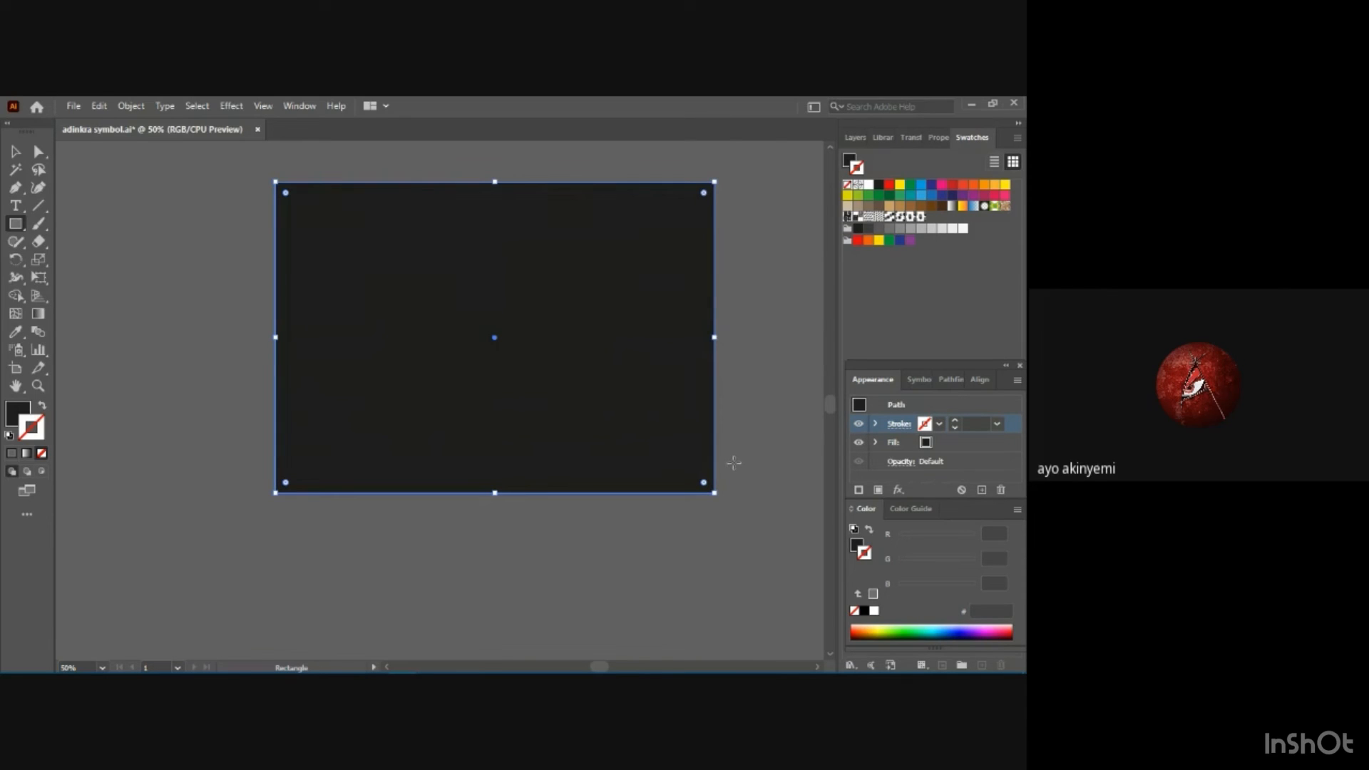
Fill the artboard-sized rectangle with the orange swatch, hex F39200.
left_click(926, 442)
left_click(938, 443)
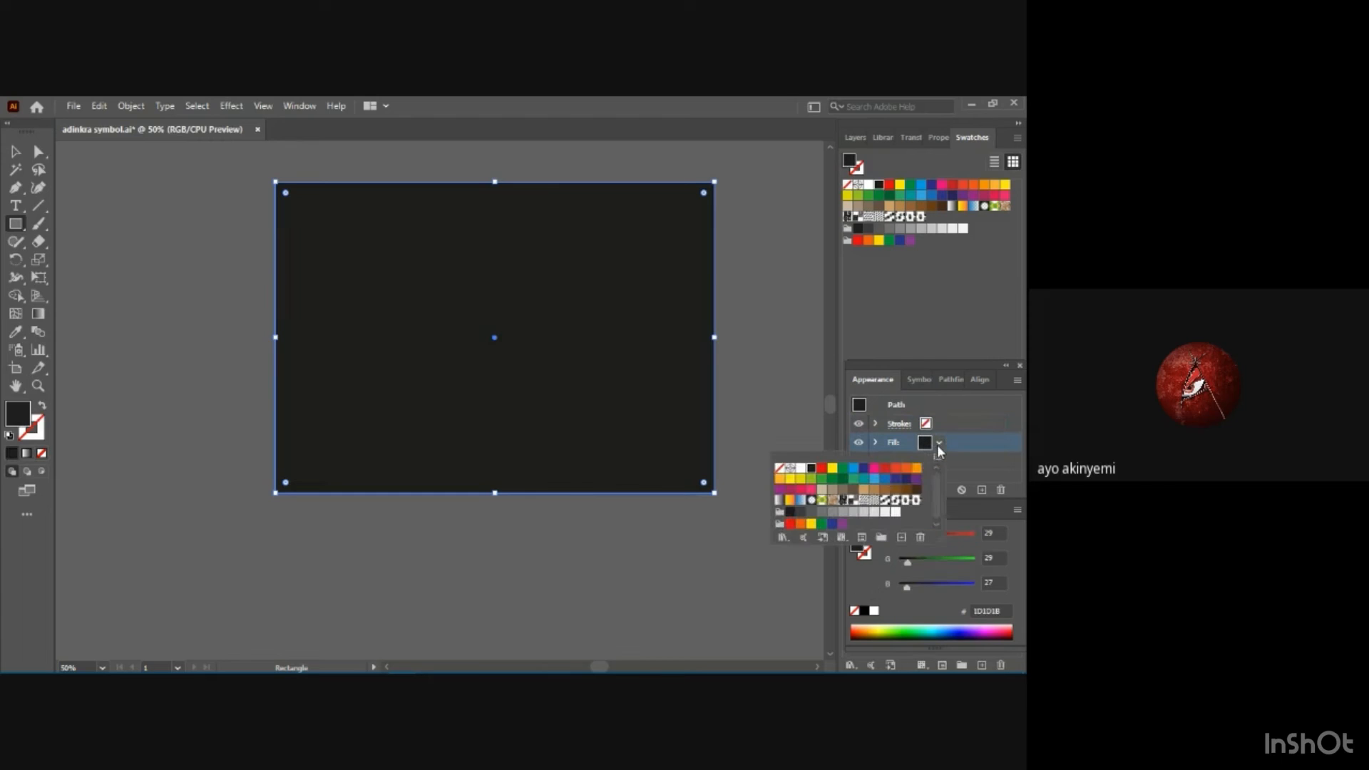
left_click(823, 470)
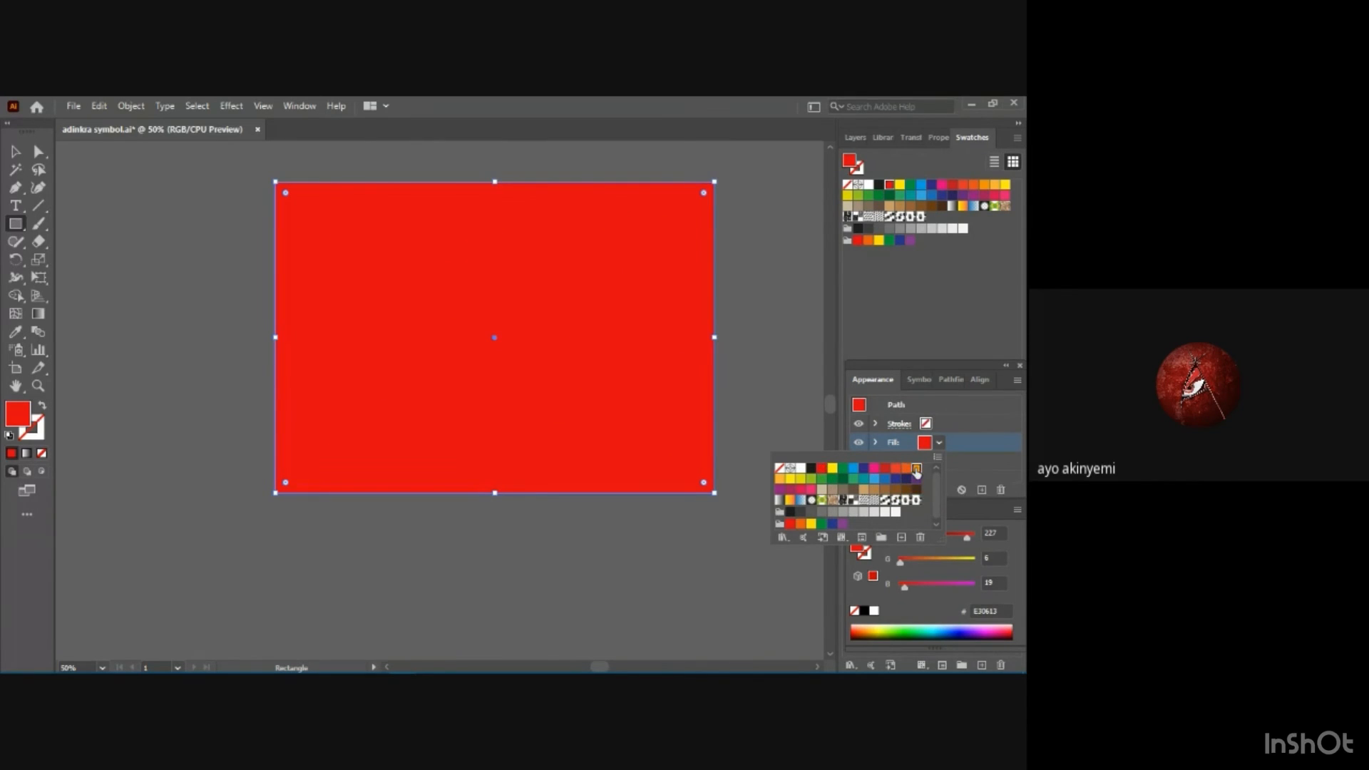
left_click(914, 469)
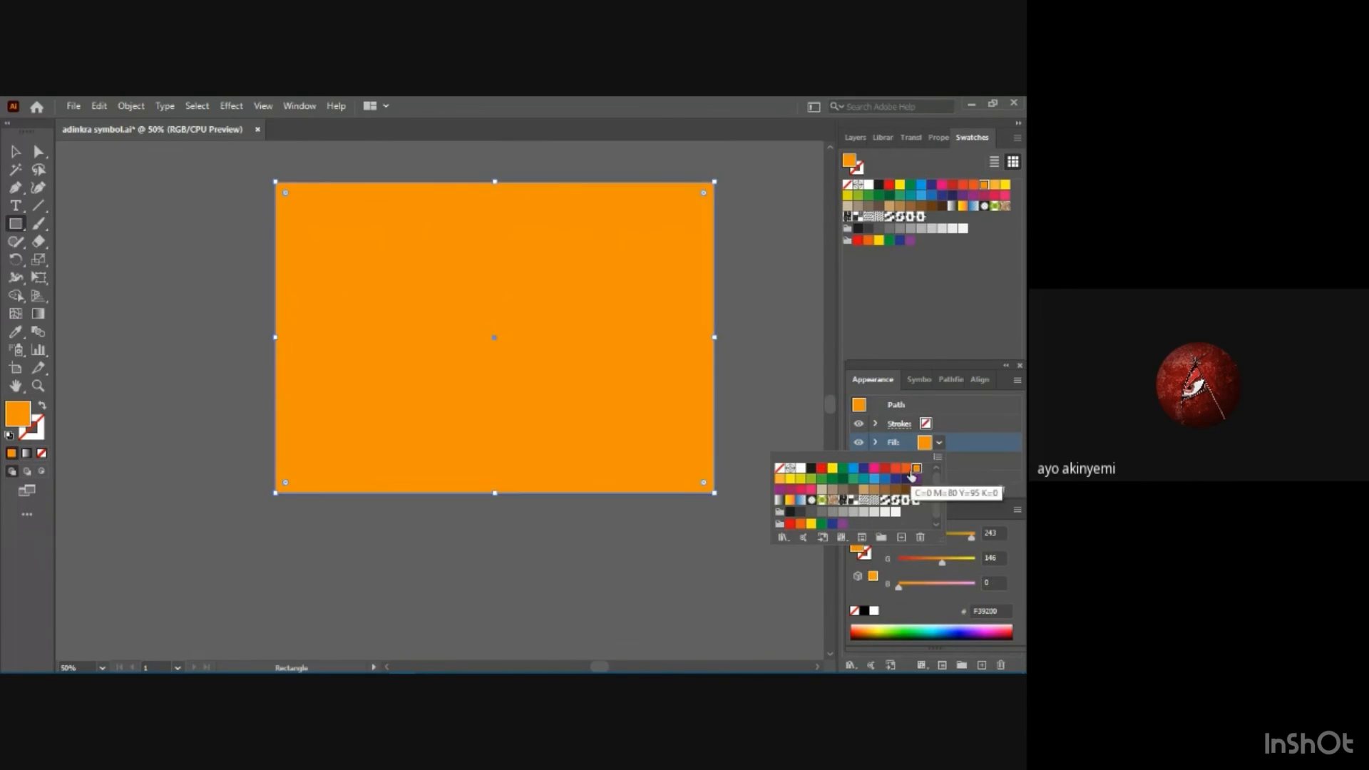
left_click(939, 445)
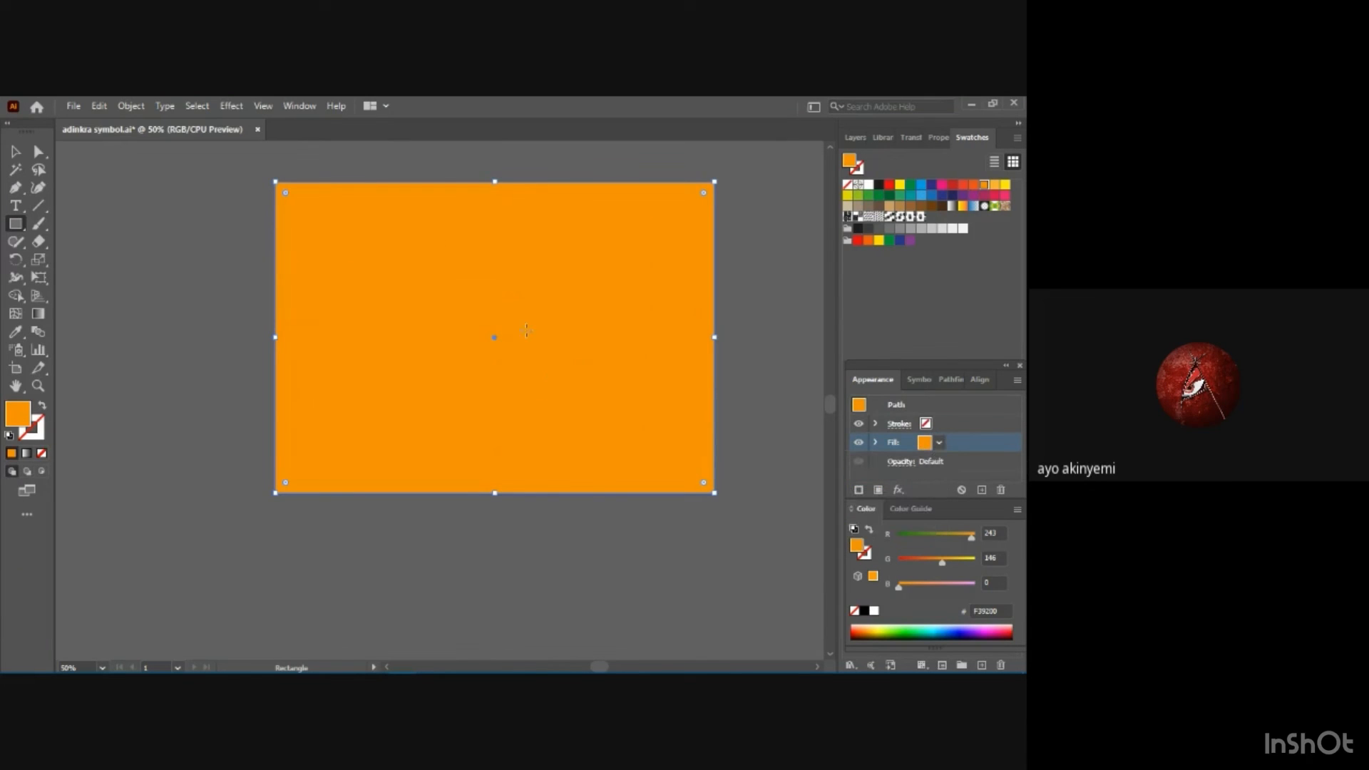
Send the orange rectangle to the back, behind the black and gray motifs.
right_click(524, 331)
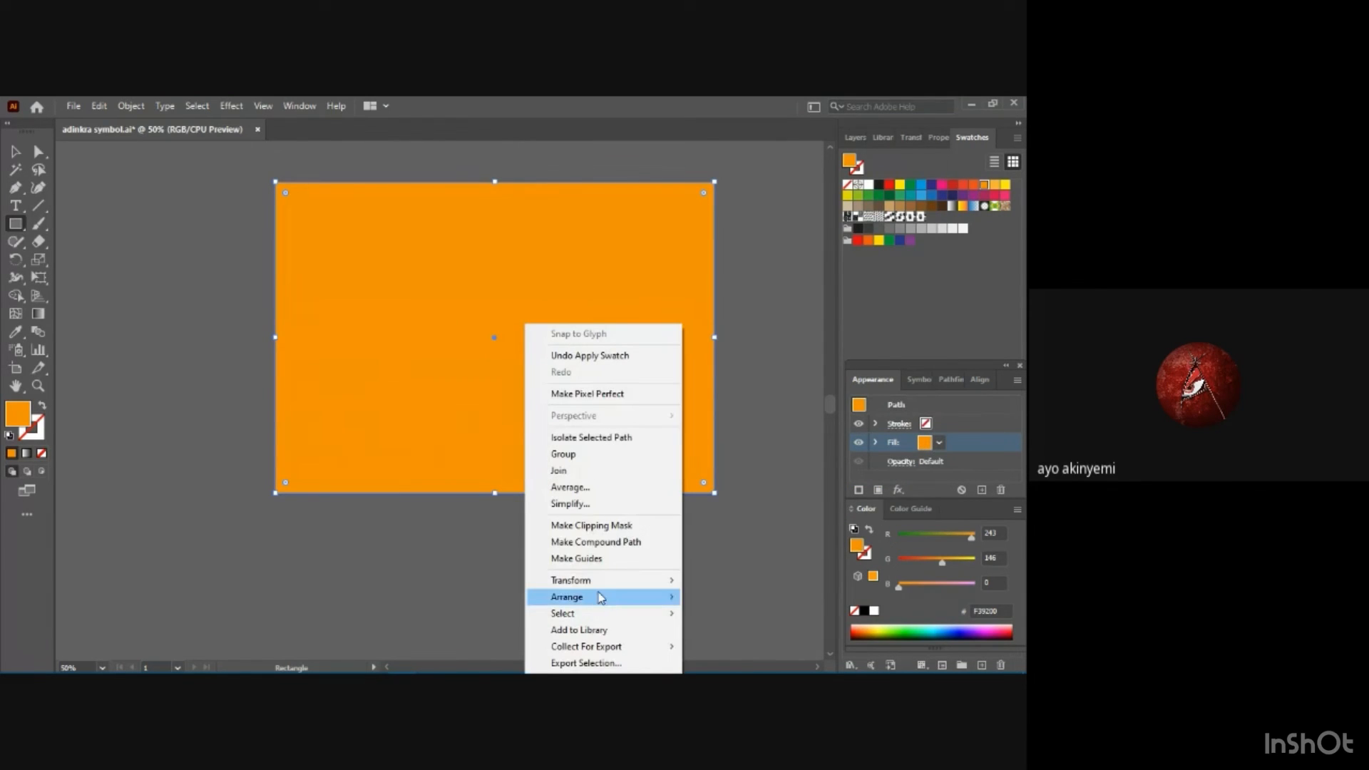
mouse_move(600, 603)
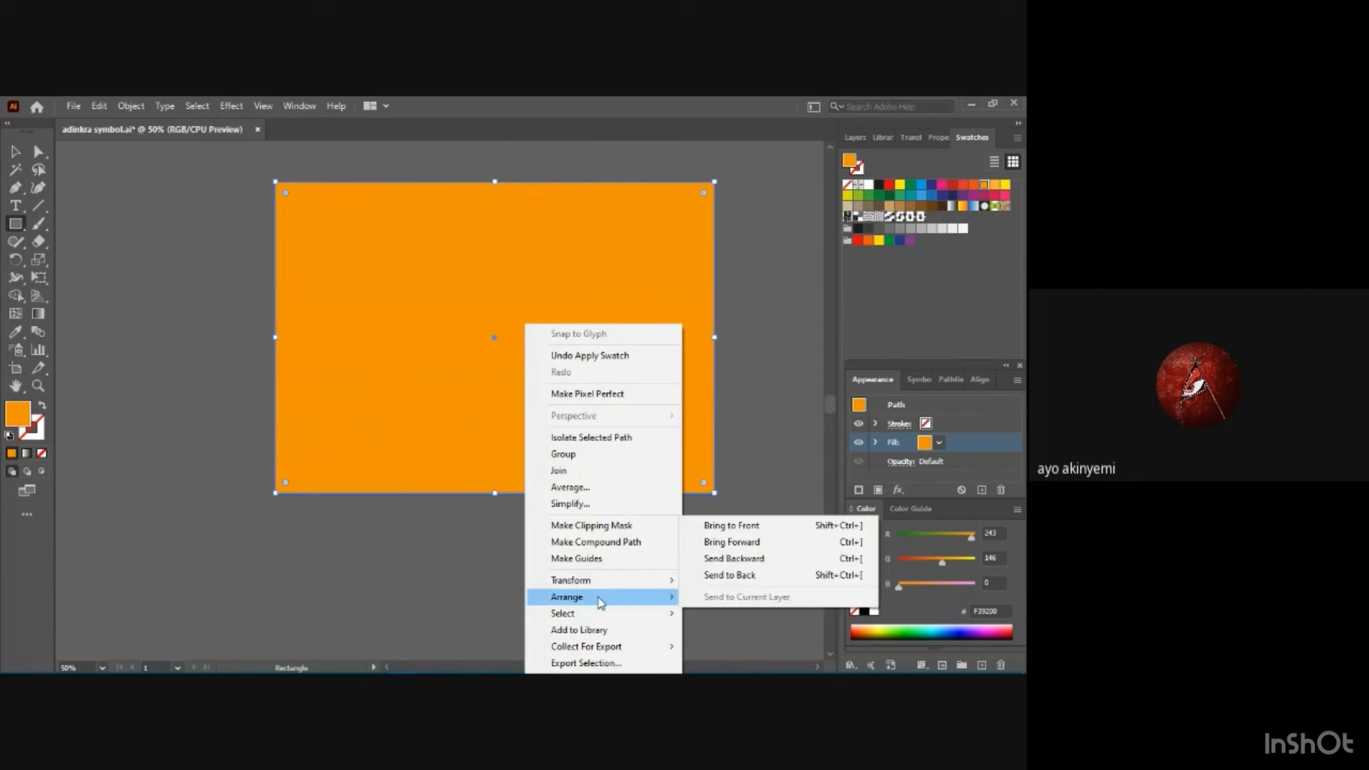
left_click(711, 578)
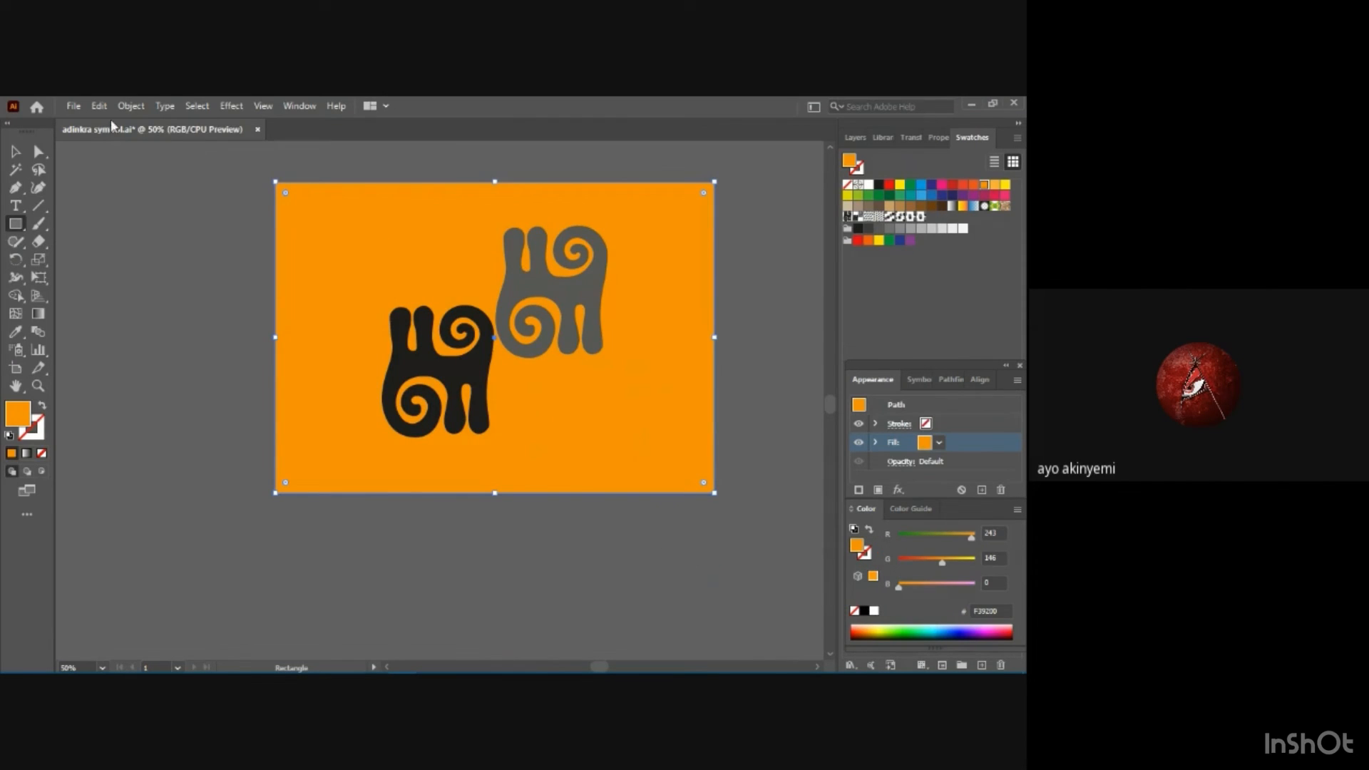
Save the artwork as a new Illustrator file named "adinkra symbol a" in the exercise folder, accepting the default options.
left_click(73, 106)
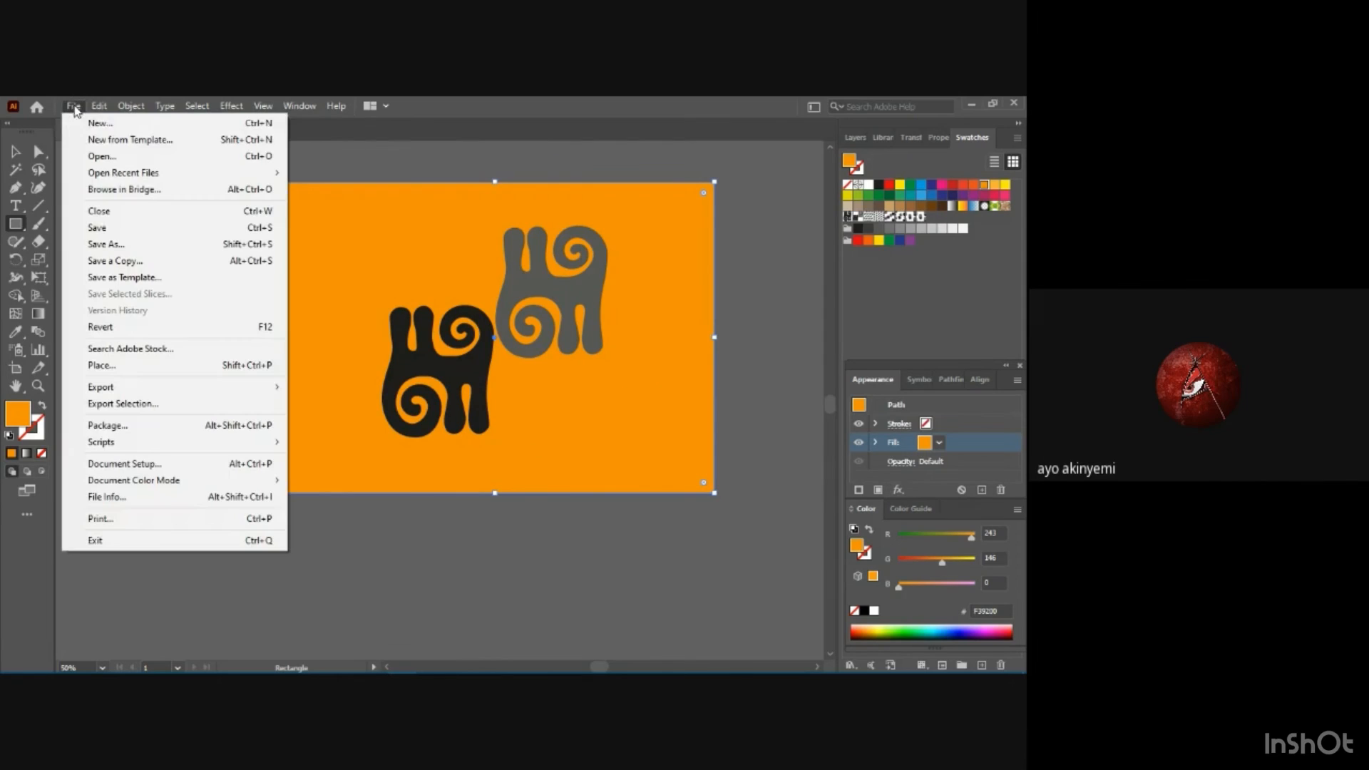
left_click(137, 245)
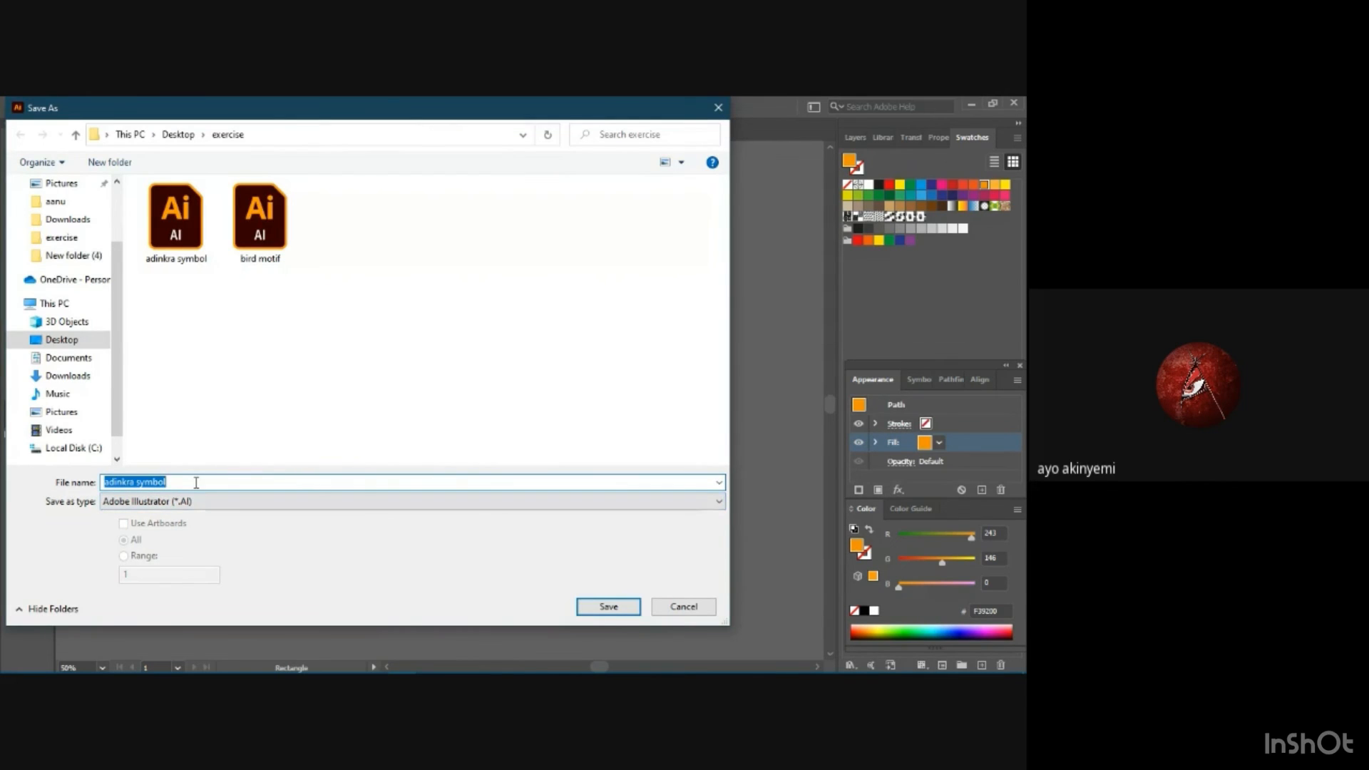
left_click(294, 481)
left_click(591, 608)
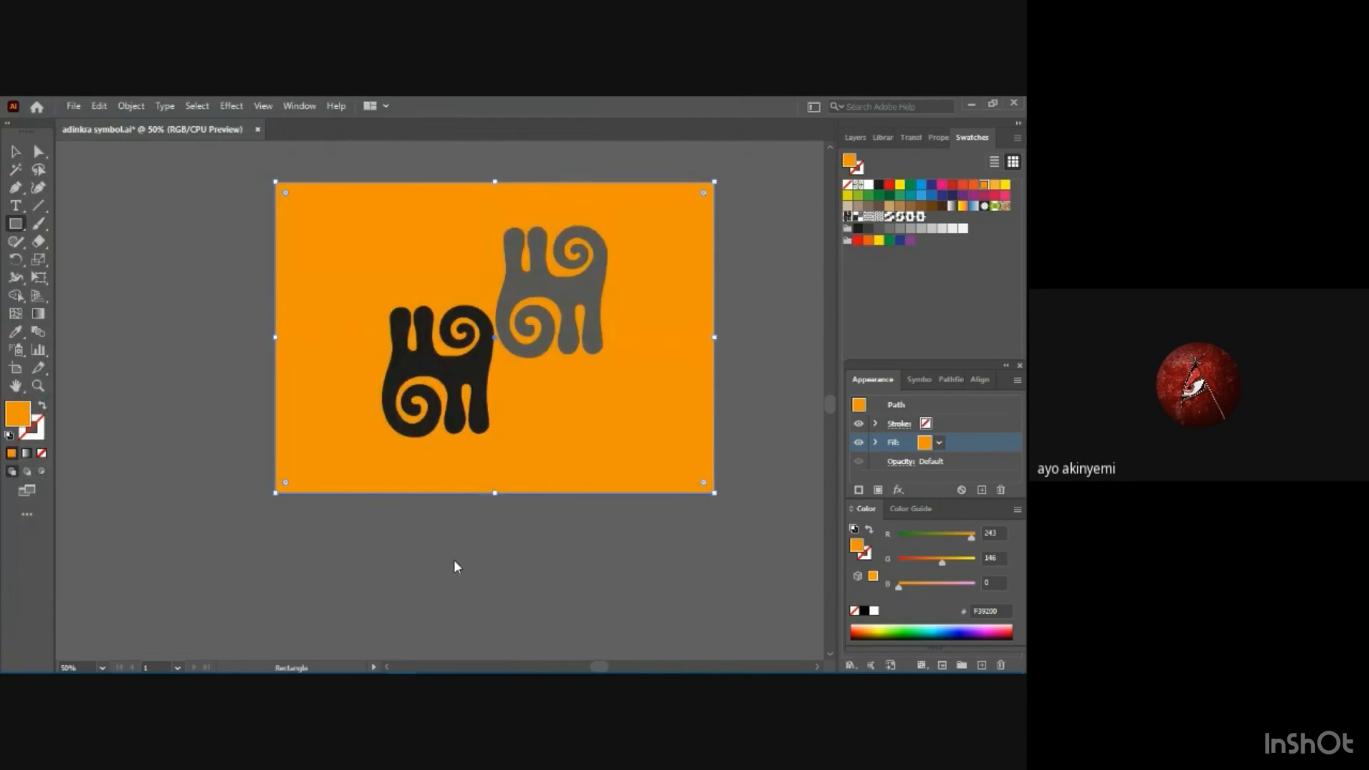
left_click(579, 602)
Save "adinkra symbol a" as an Adobe PDF in the exercise folder with the Illustrator Default preset.
left_click(73, 107)
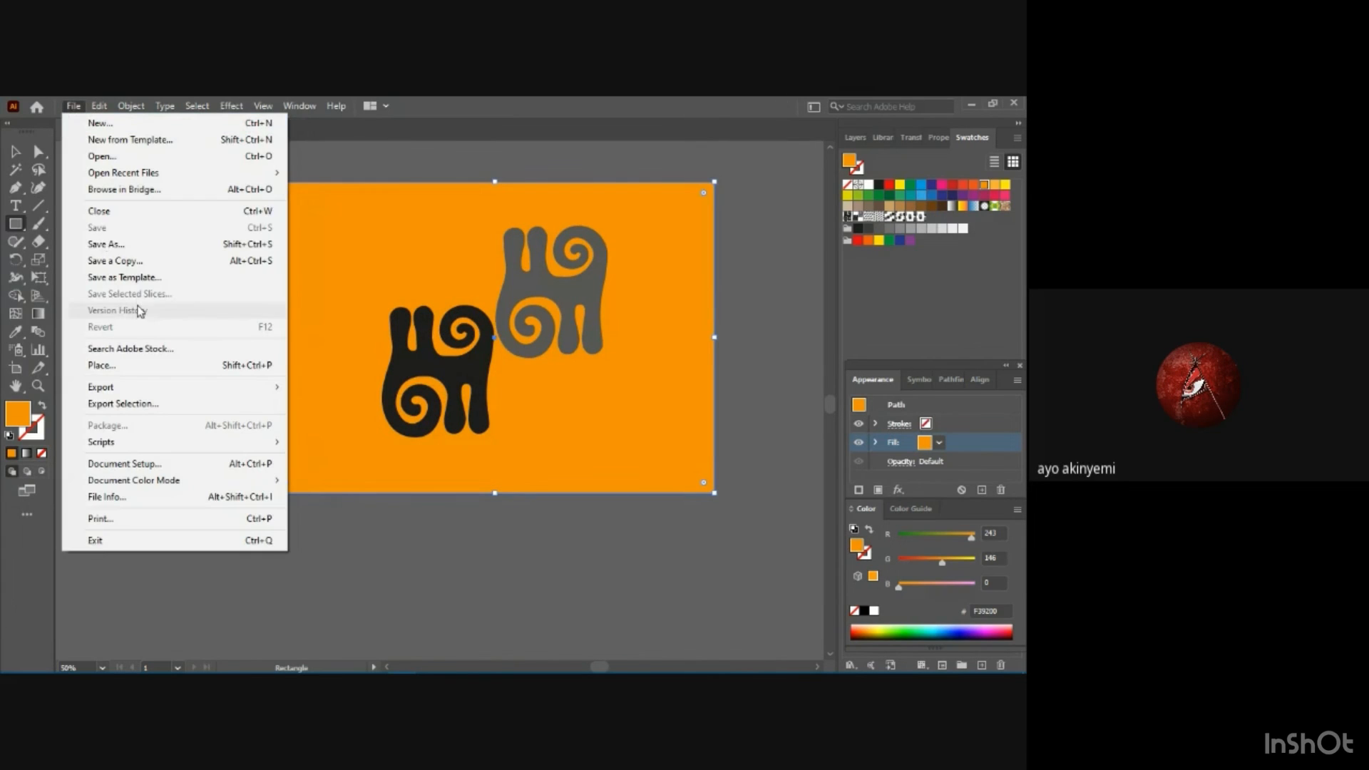
left_click(125, 243)
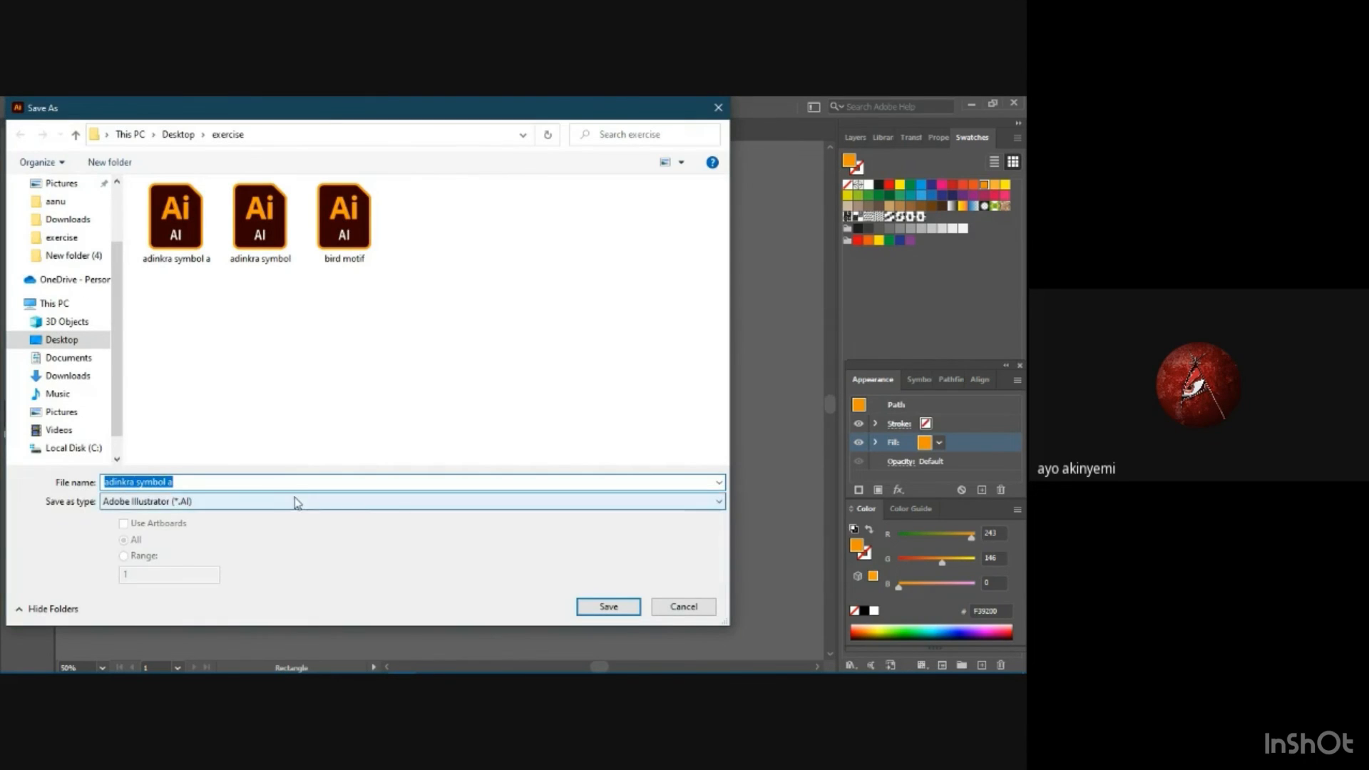
left_click(294, 498)
left_click(274, 528)
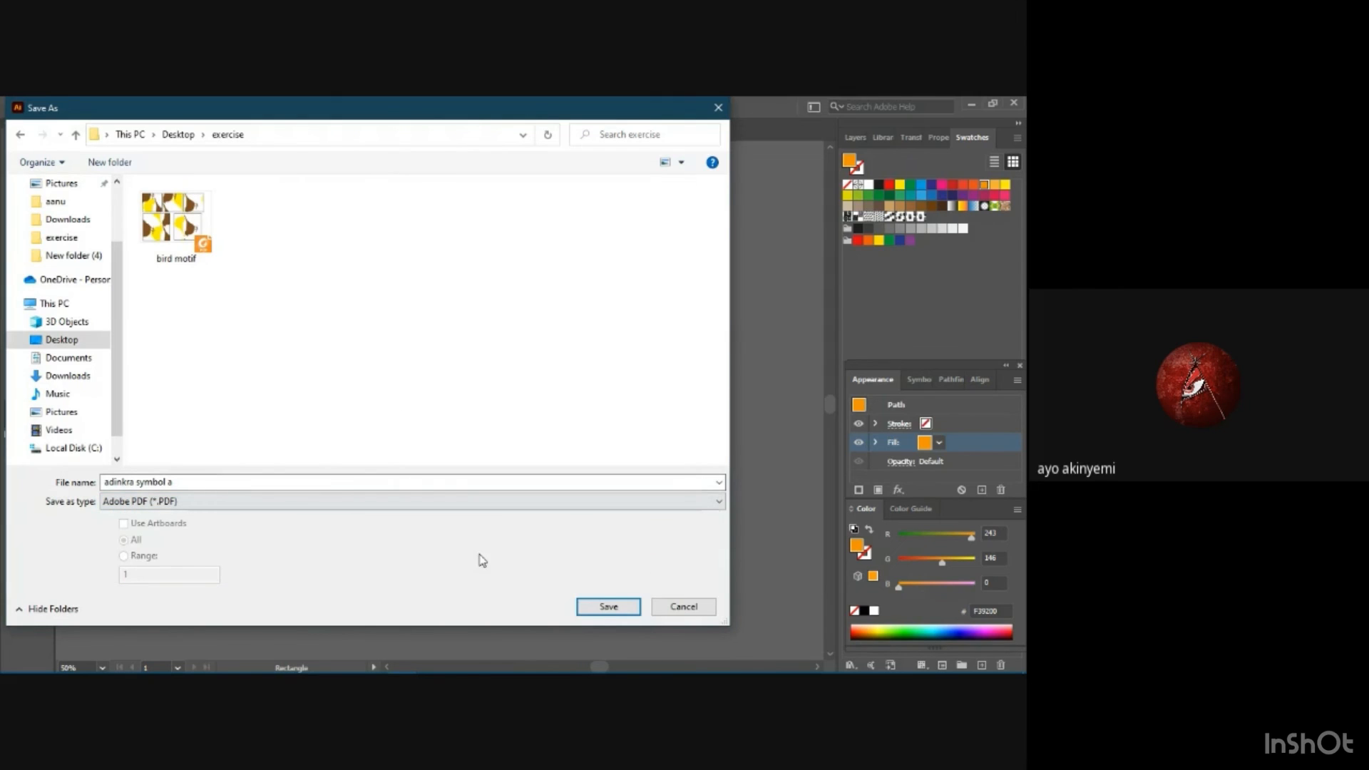
left_click(607, 609)
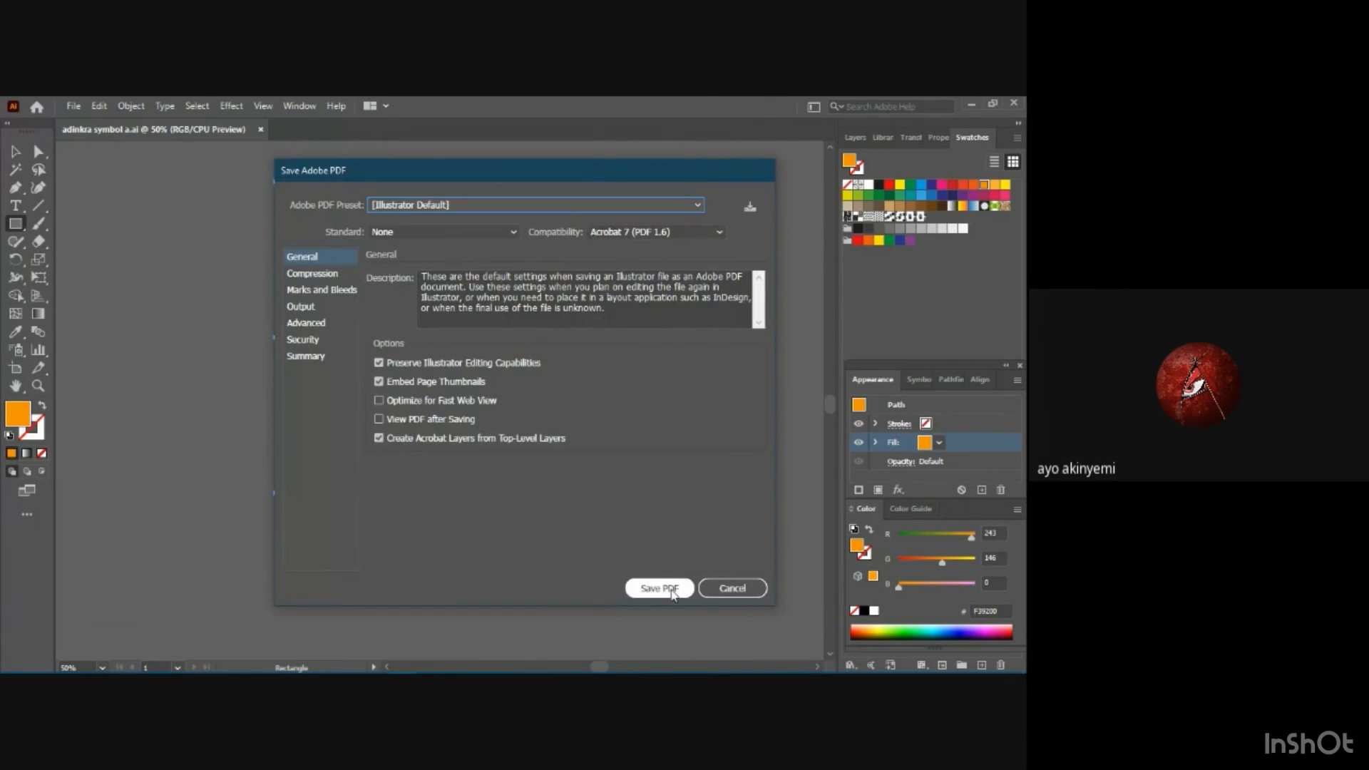
left_click(671, 589)
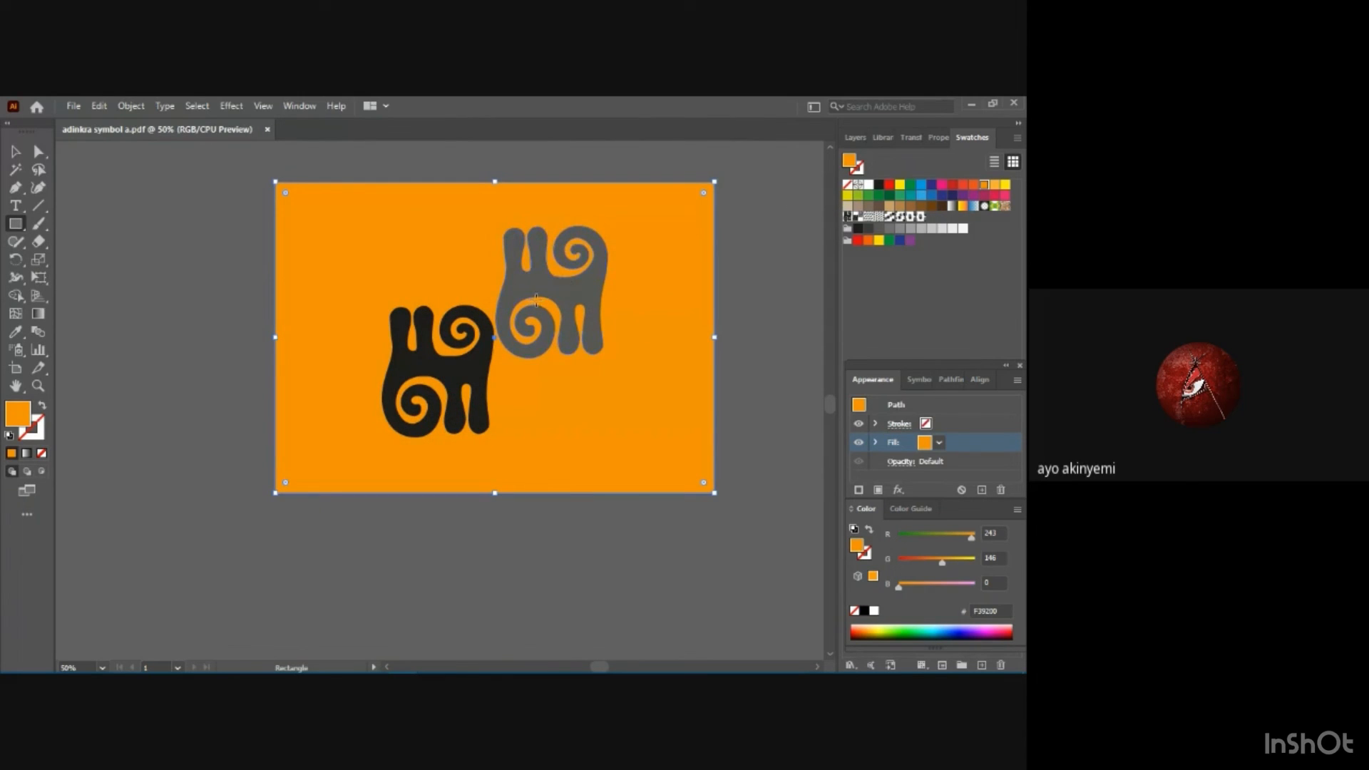
left_click(15, 151)
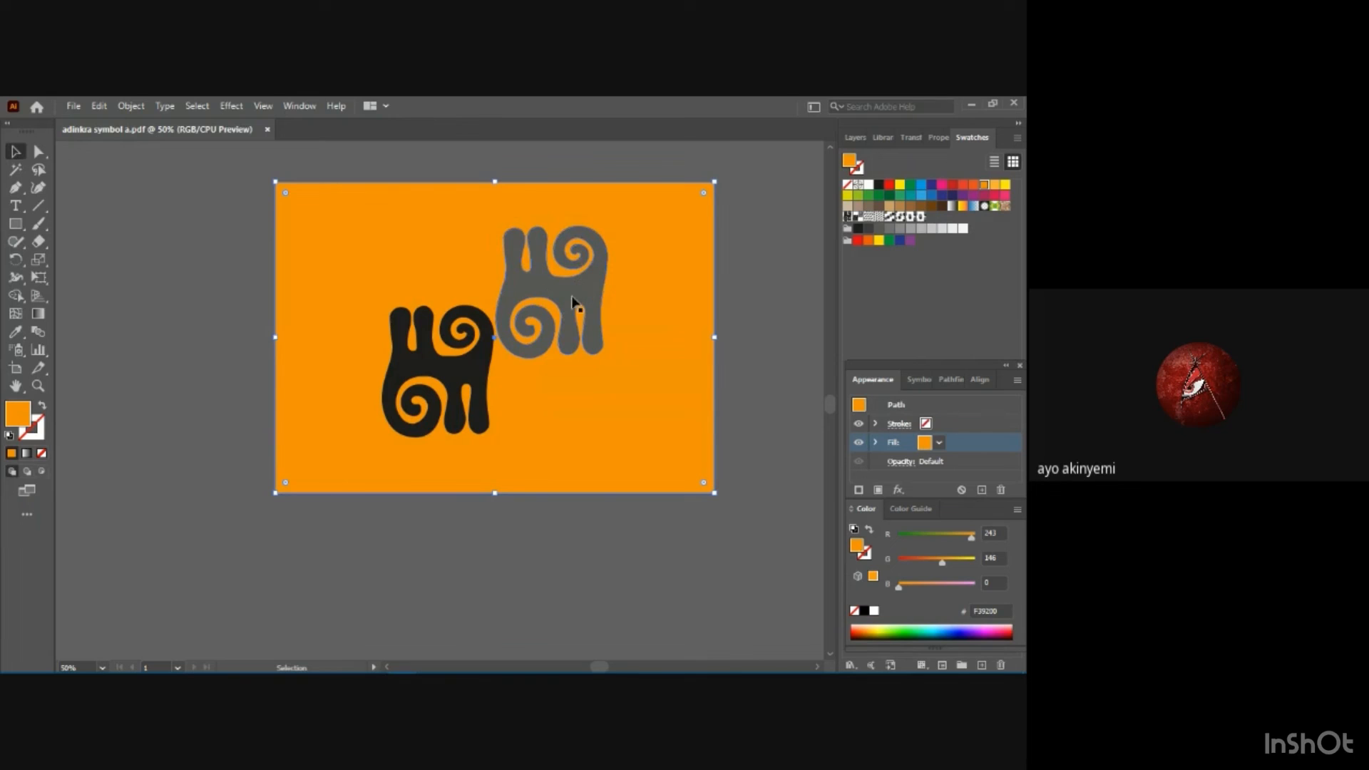
mouse_move(368, 213)
left_mouse_down()
mouse_move(512, 233)
mouse_move(555, 257)
mouse_move(347, 218)
mouse_move(361, 208)
left_mouse_up()
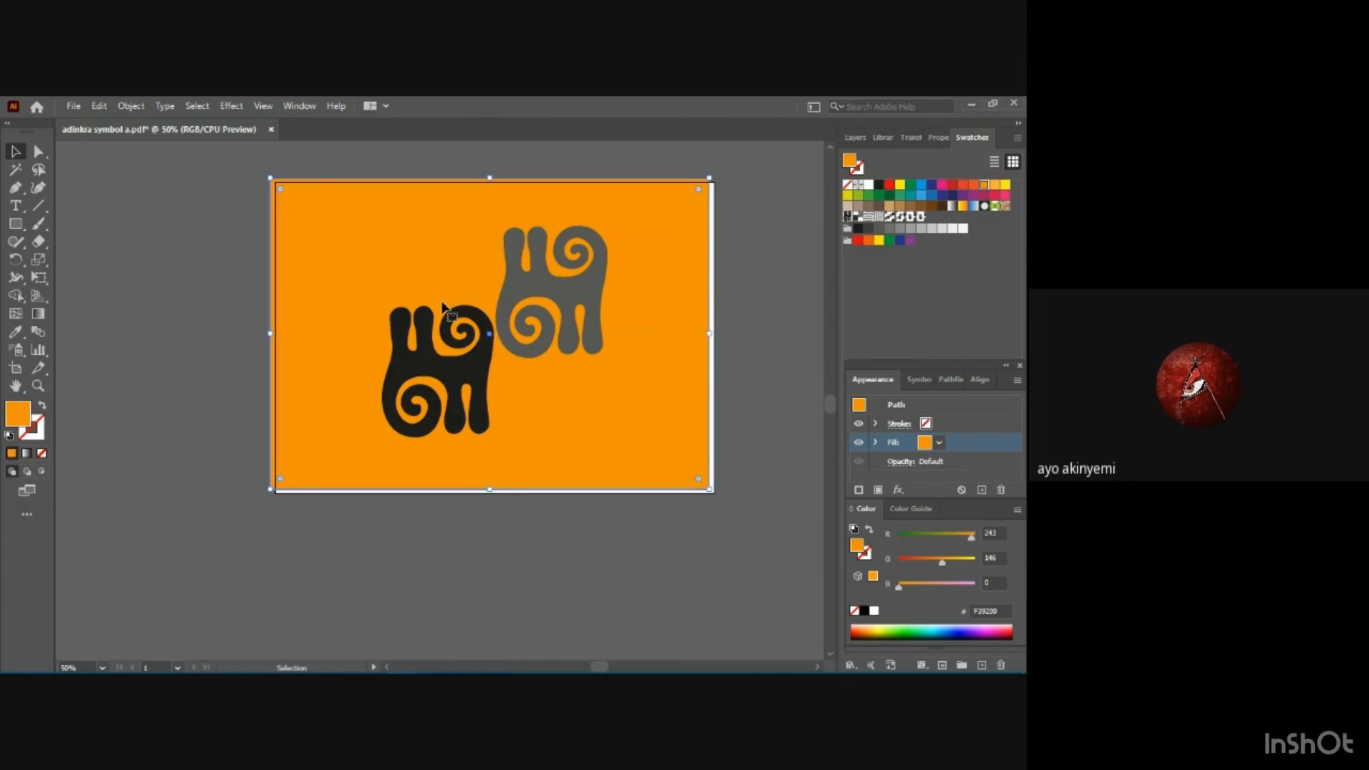
key("ctrl+z")
left_click(521, 291)
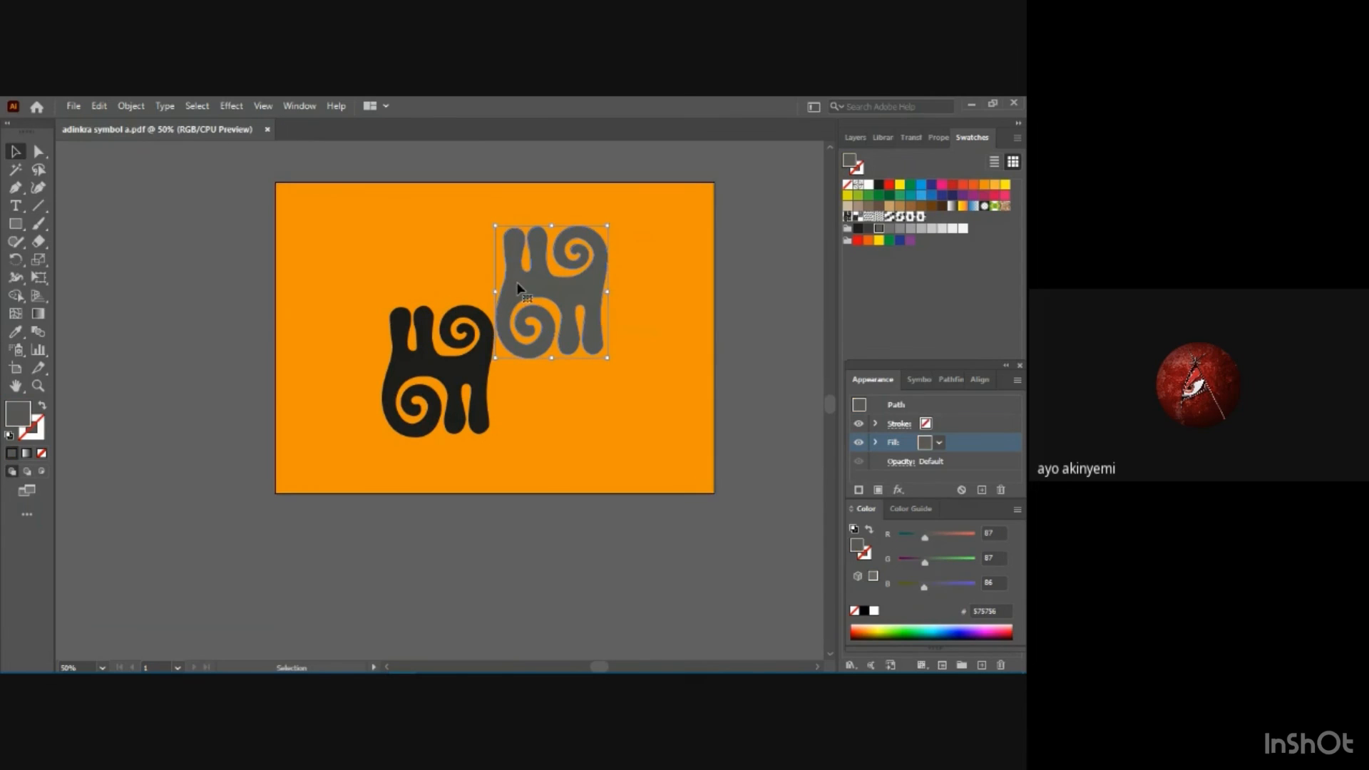
mouse_move(396, 233)
left_mouse_down()
mouse_move(430, 243)
mouse_move(394, 237)
left_mouse_up()
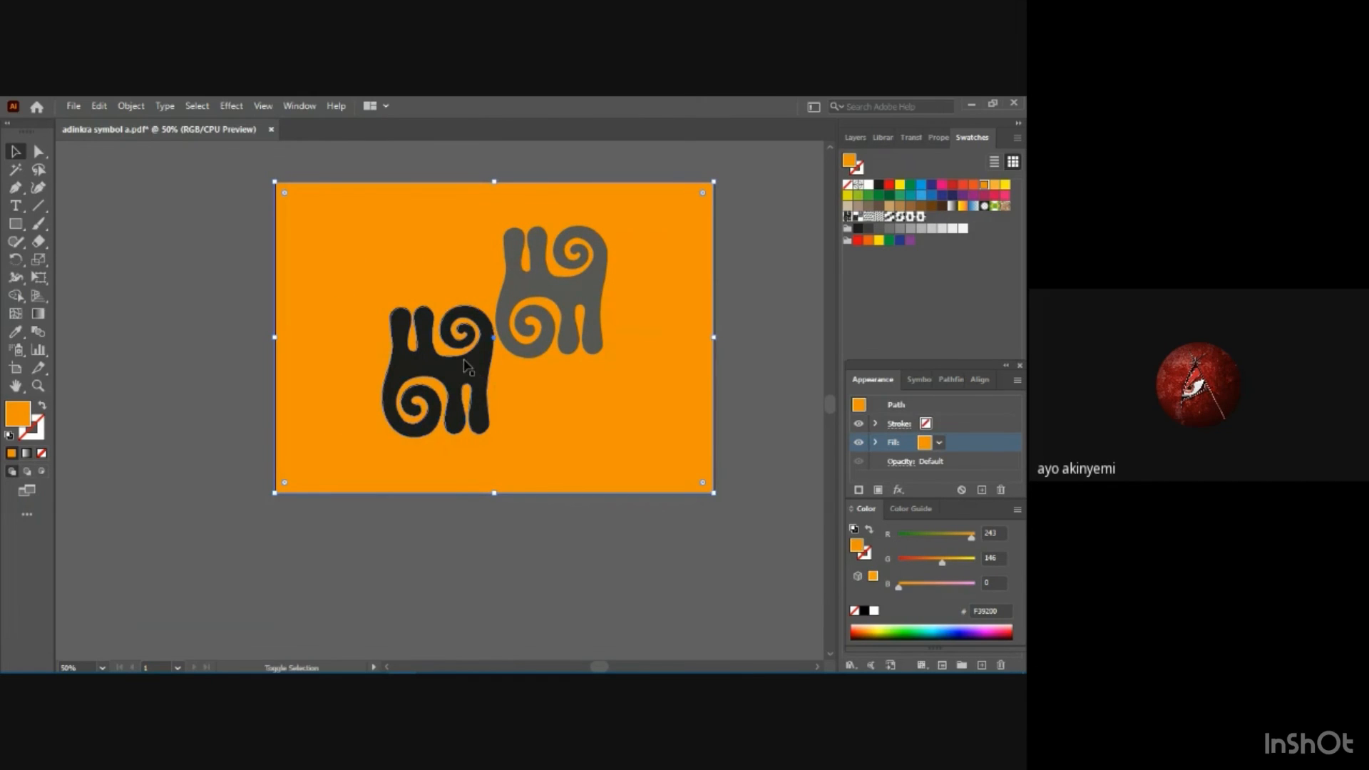
left_click(115, 445)
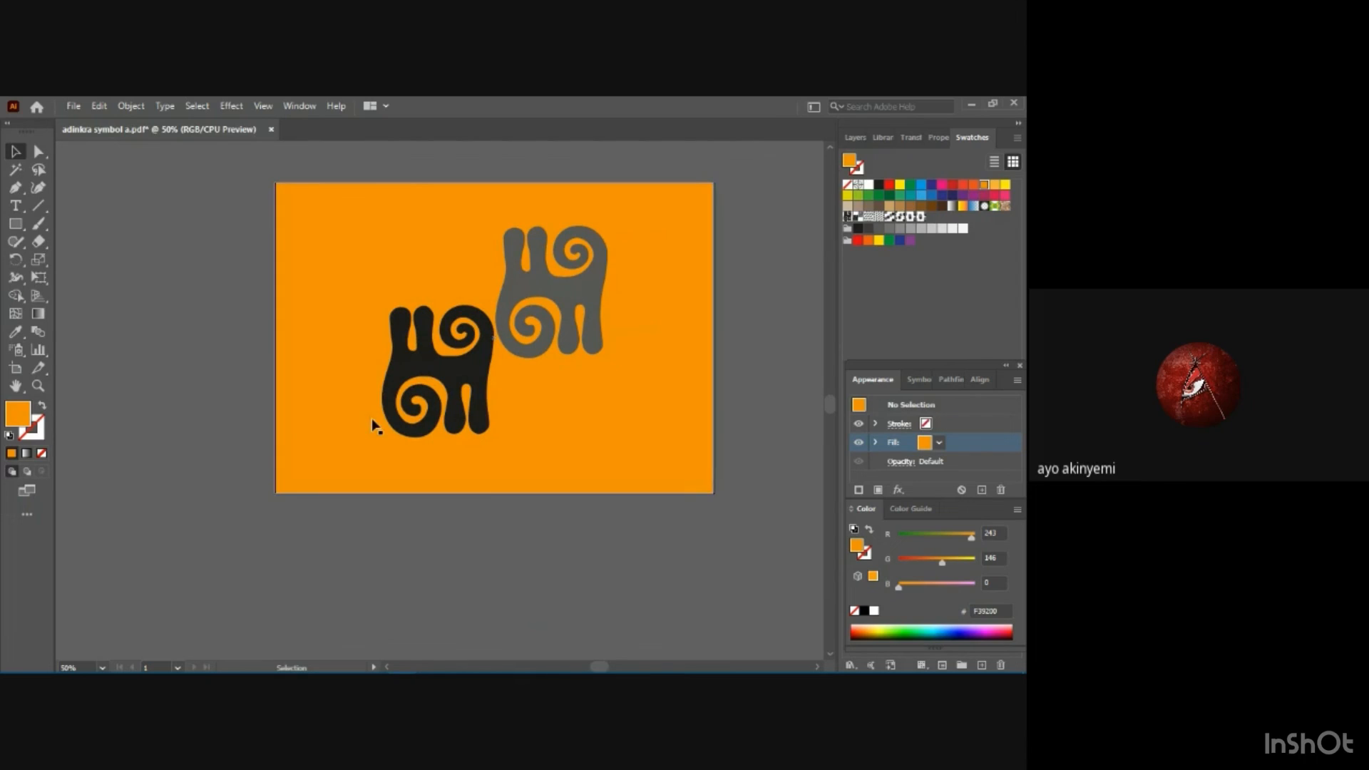
Move the black and gray motifs together off the artboard, onto the empty canvas to its left.
left_click(404, 376)
left_click(520, 294, "shift")
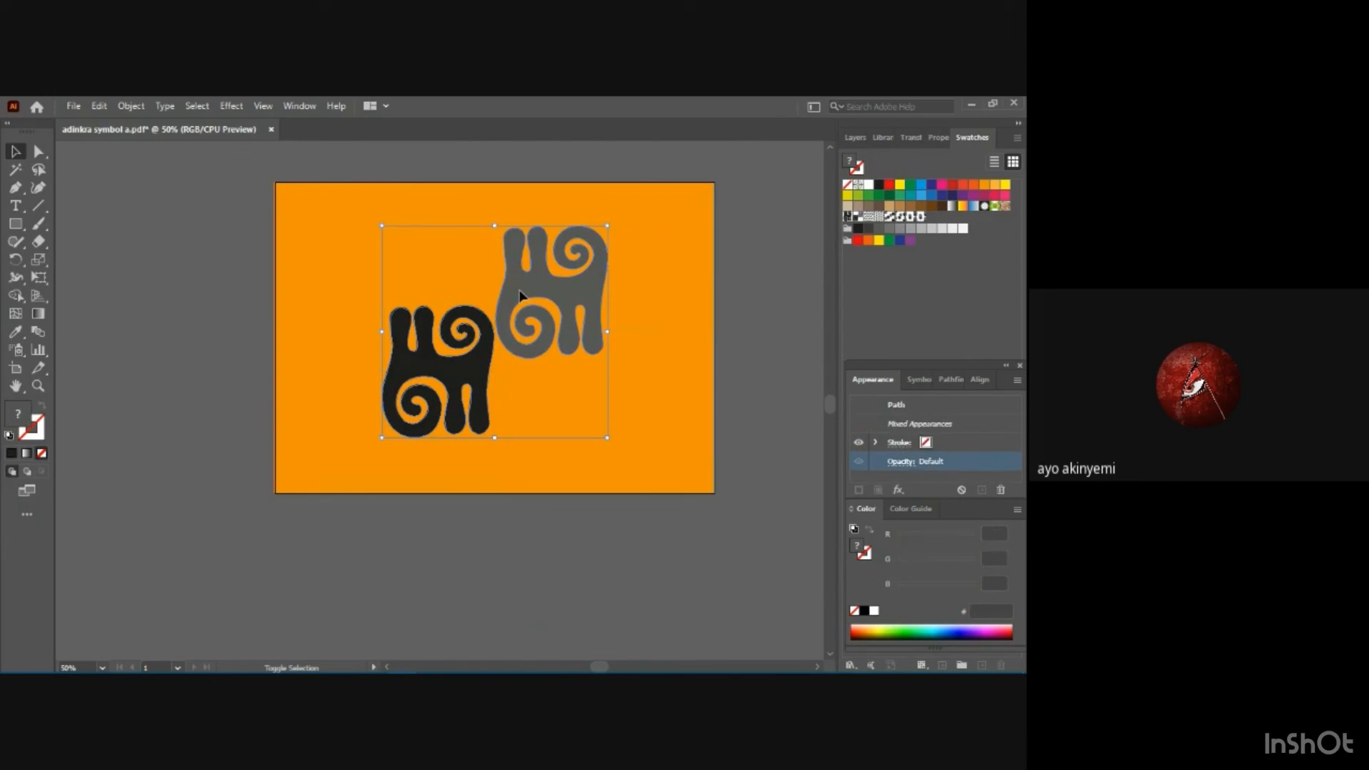
left_click_drag(520, 294, 182, 311)
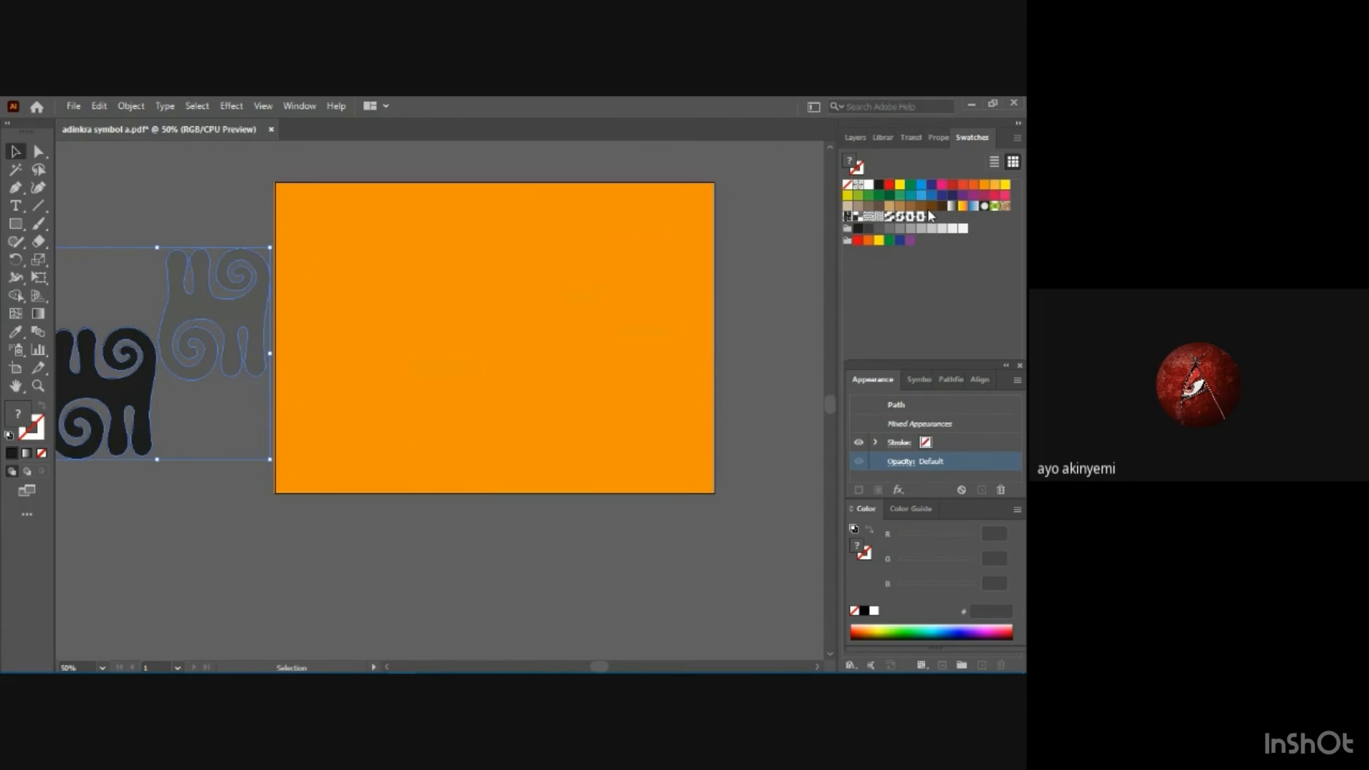
Draw a black, nearly square rectangle on the left half of the orange background and place a duplicate level with it on the right half.
left_click(15, 225)
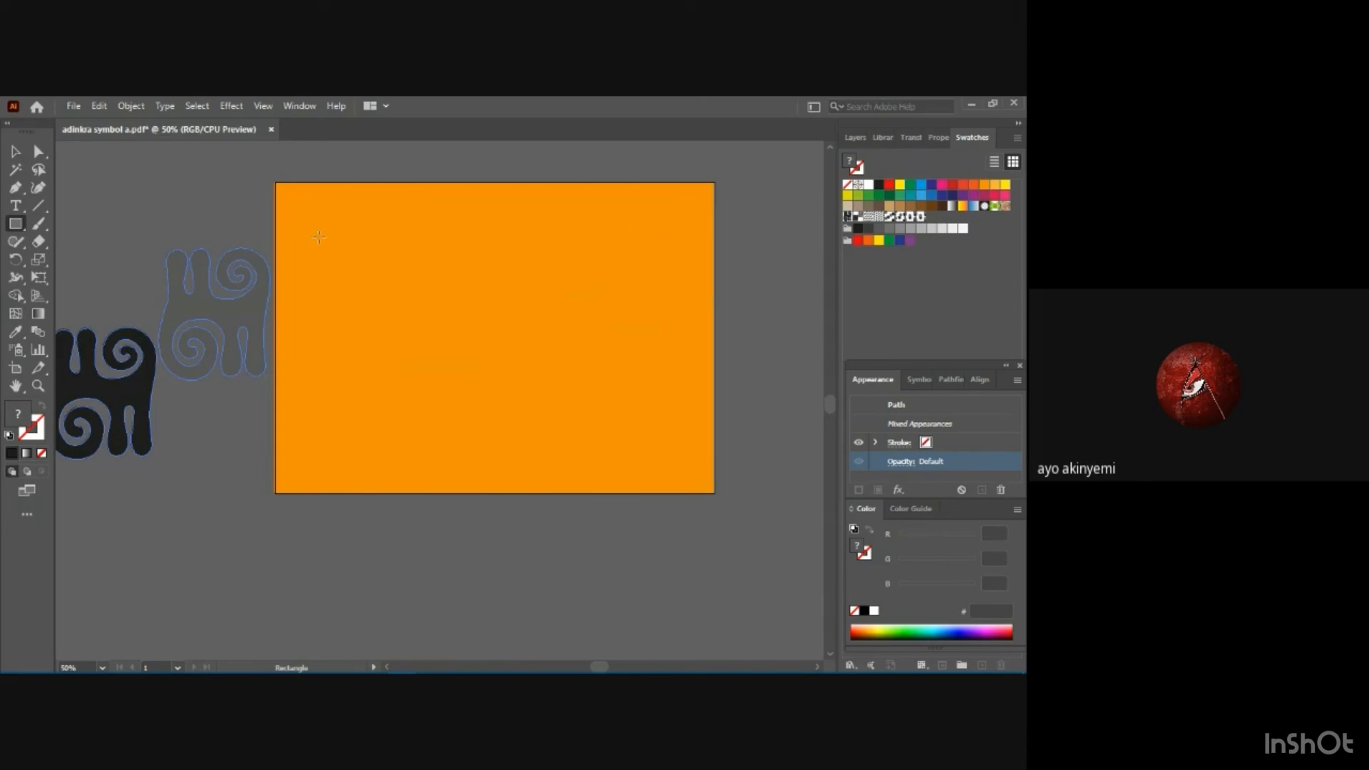
left_click_drag(293, 239, 477, 424)
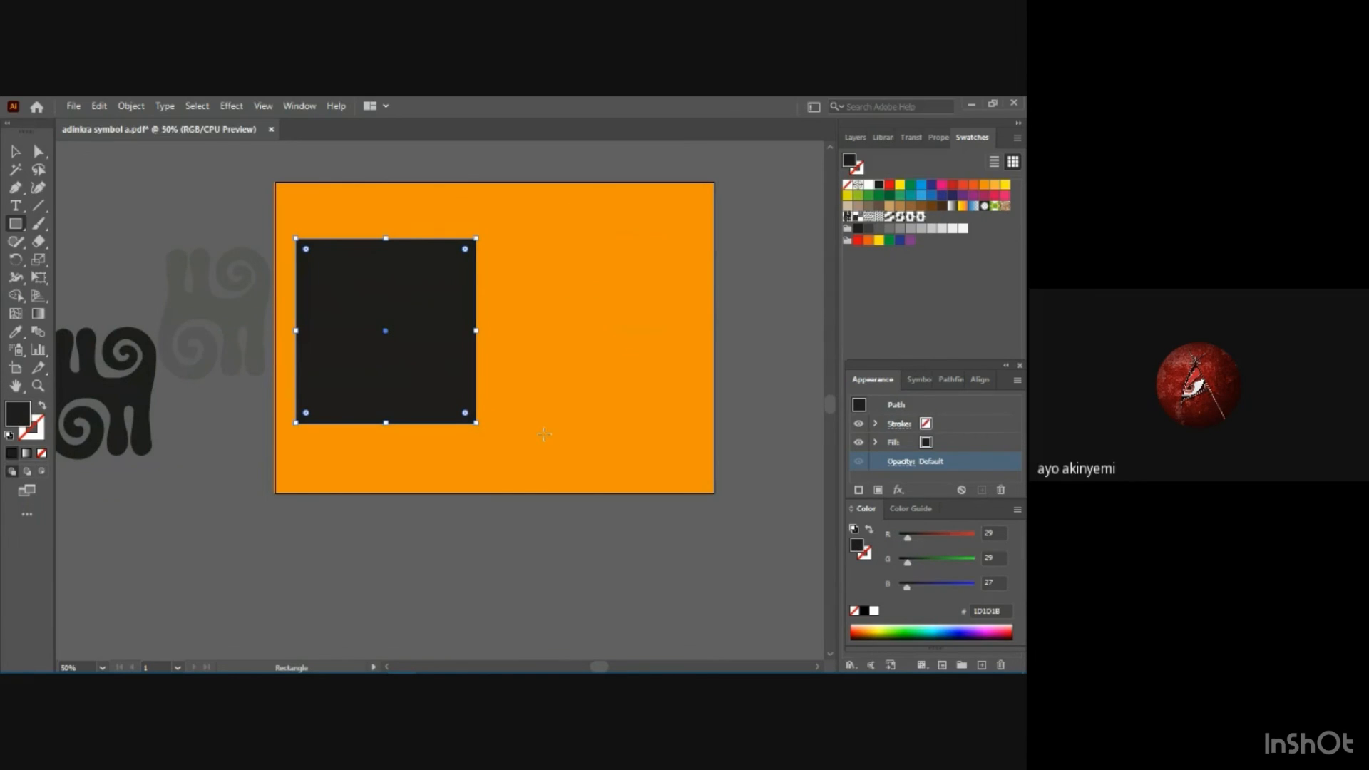
key("ctrl")
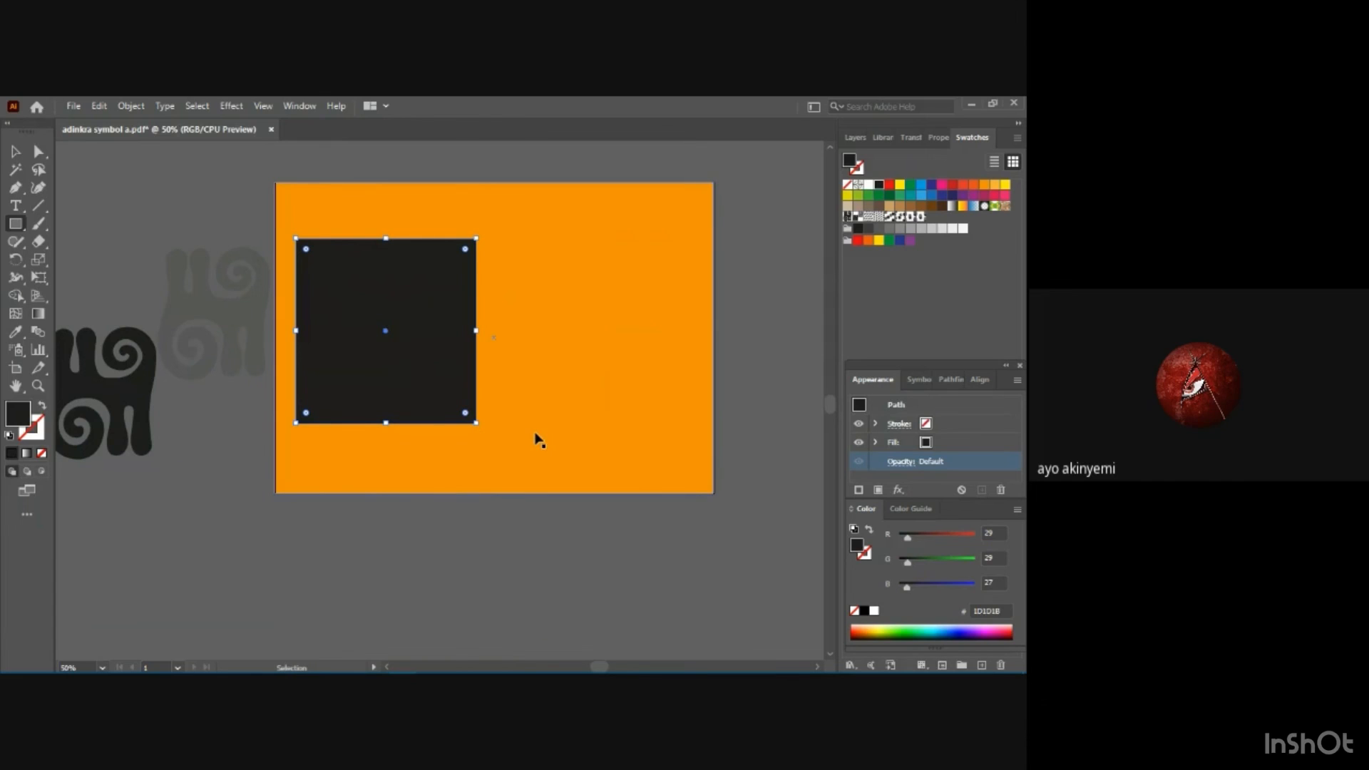
left_click_drag(403, 238, 457, 307)
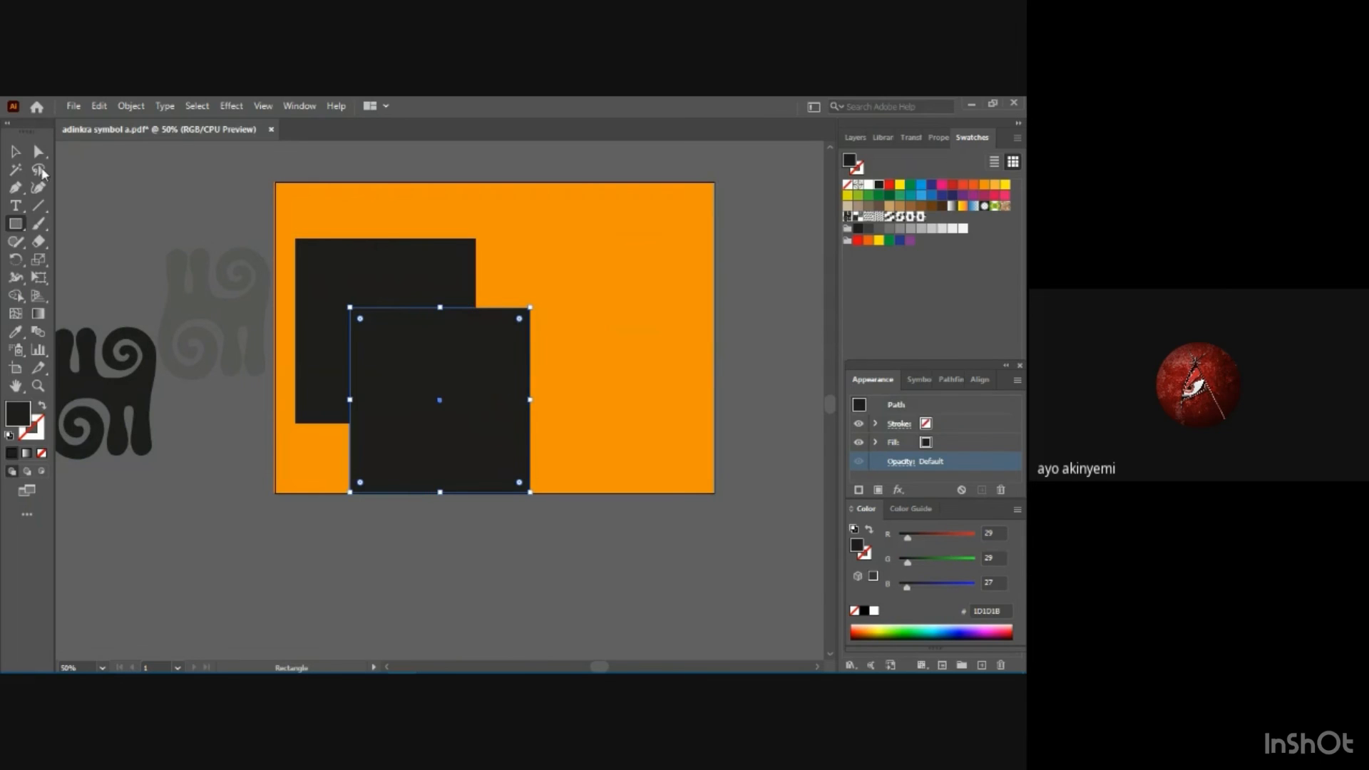
key("v")
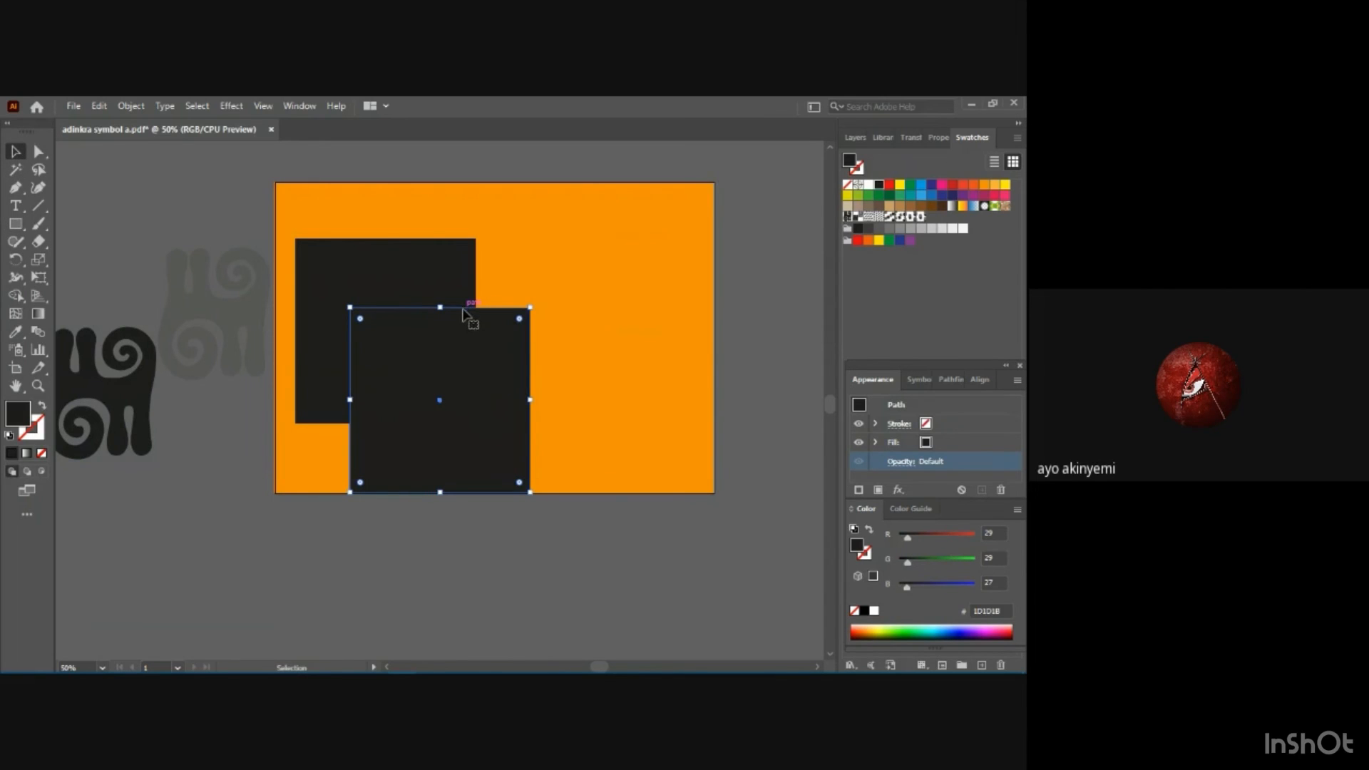
left_click_drag(463, 306, 595, 255)
left_click_drag(614, 246, 619, 246)
Set the fill of both near-square rectangles to None, first the right copy and then the left one.
left_click(927, 443)
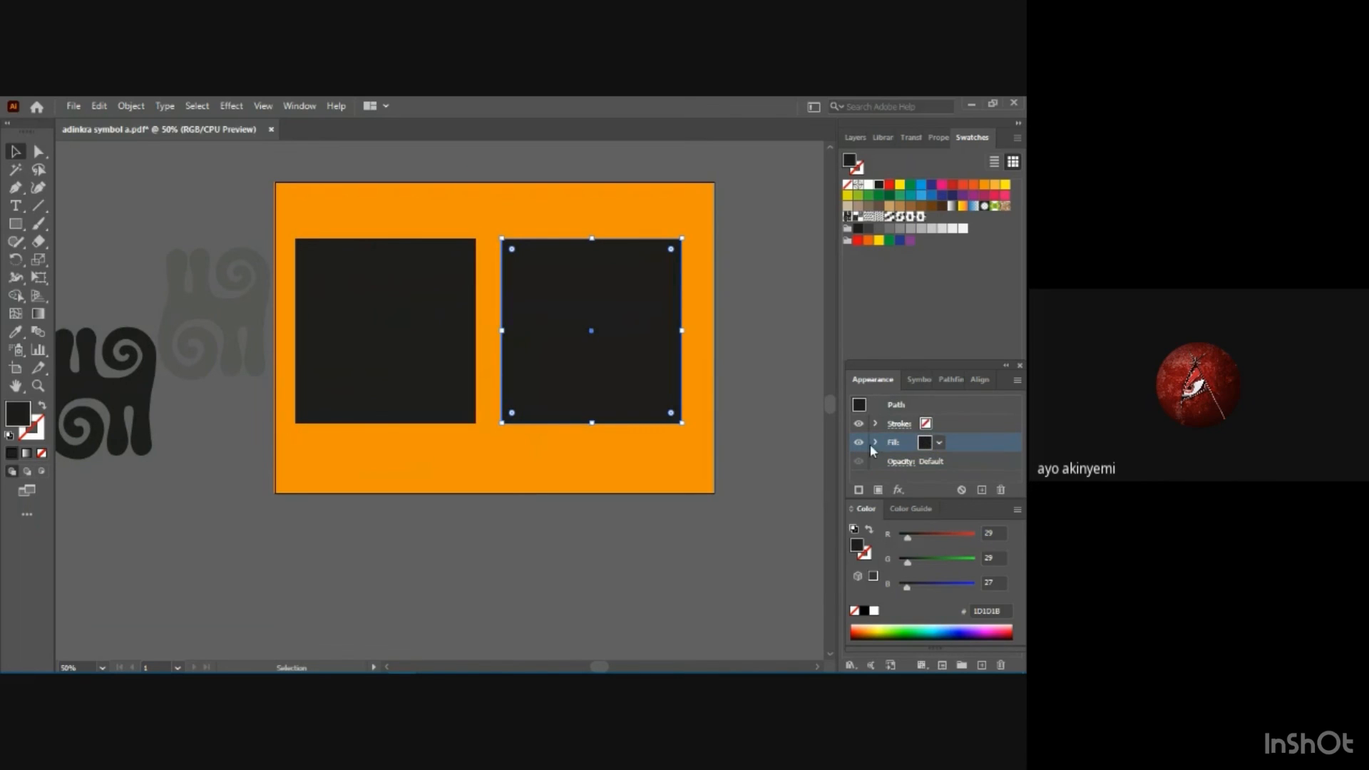
left_click(939, 443)
left_click(780, 469)
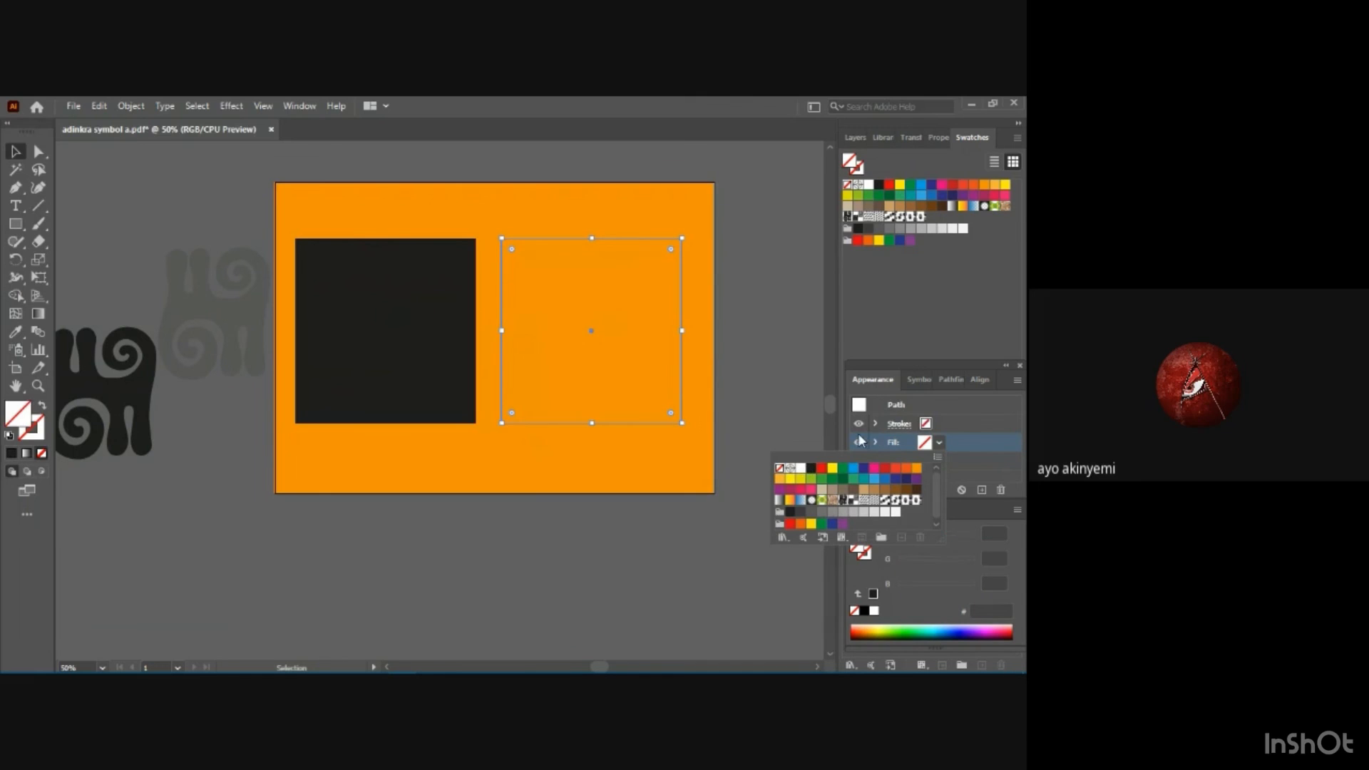
left_click(335, 334)
left_click(355, 340)
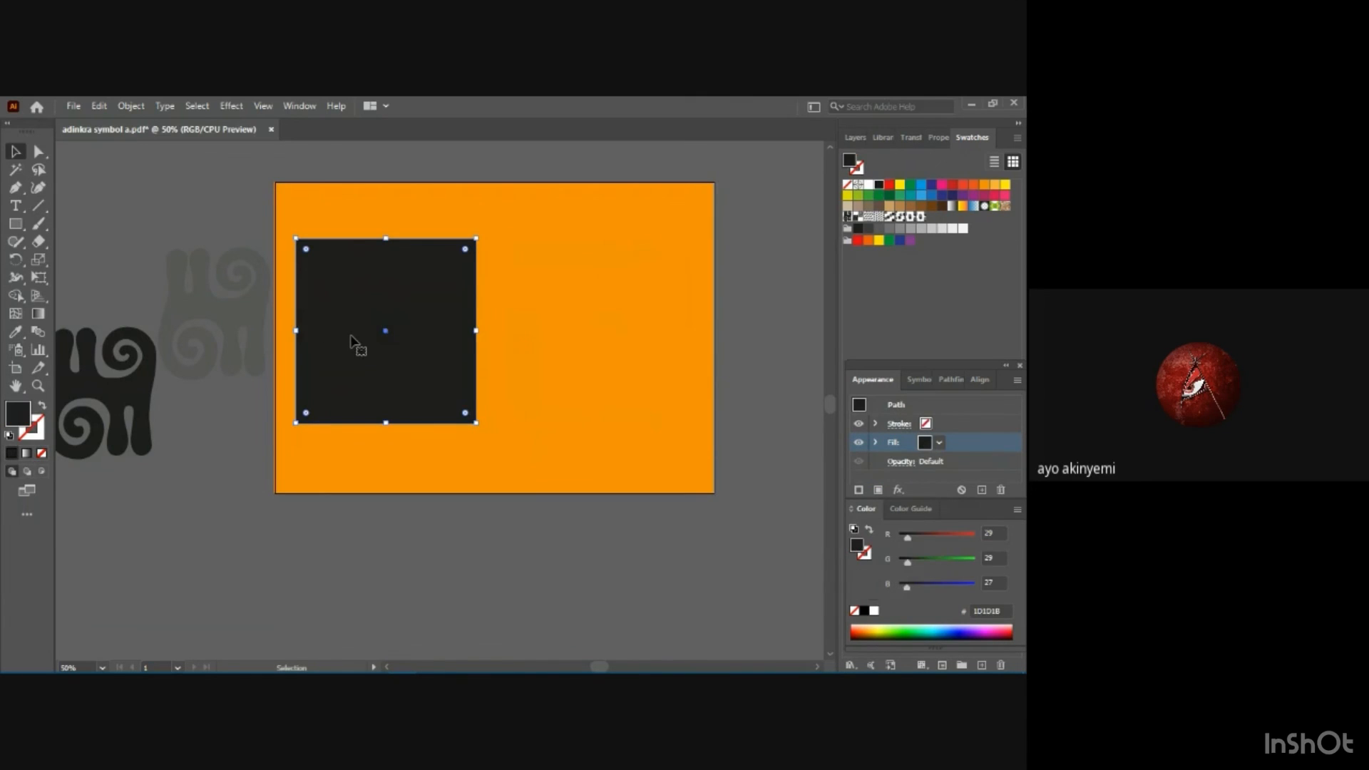
left_click(940, 443)
left_click(780, 468)
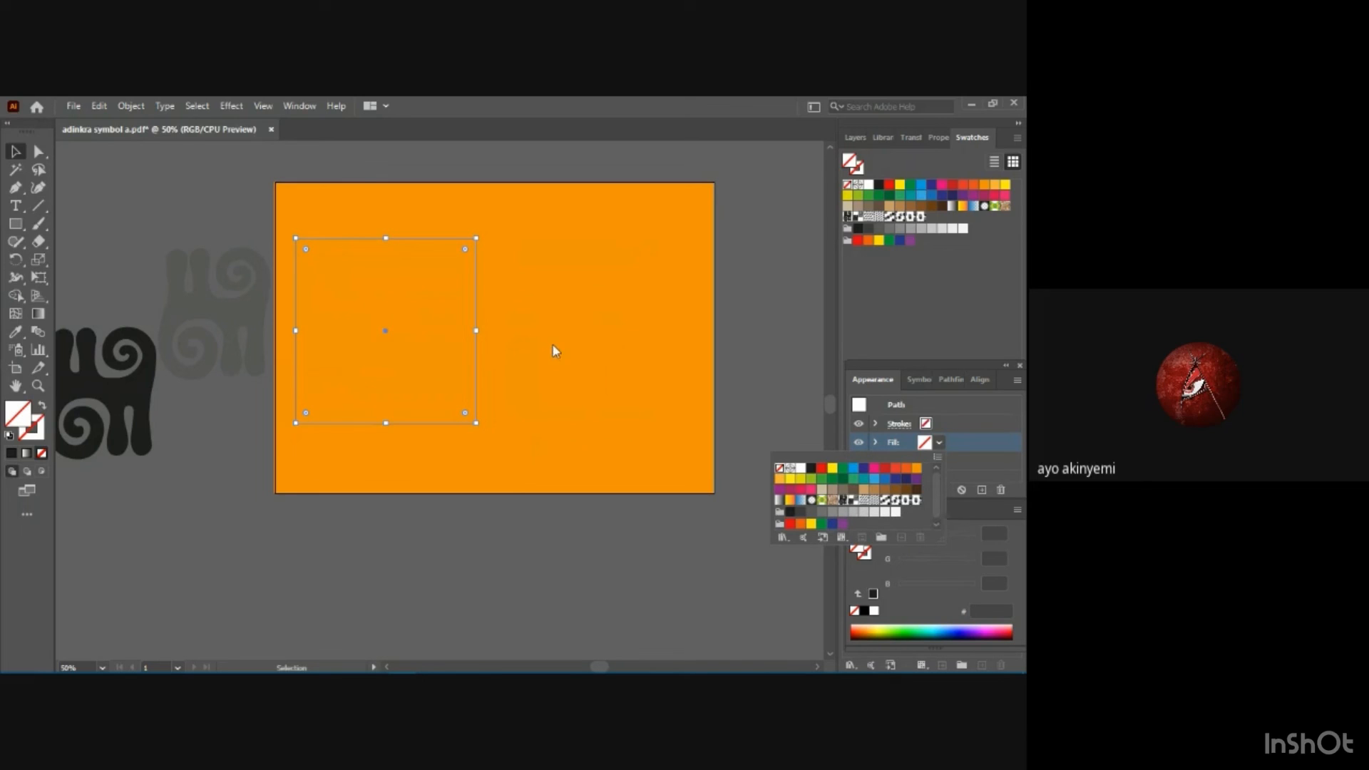
Fill the left square with the adinkra 6 pattern and place a copy of it level on the right half of the background.
left_click(917, 500)
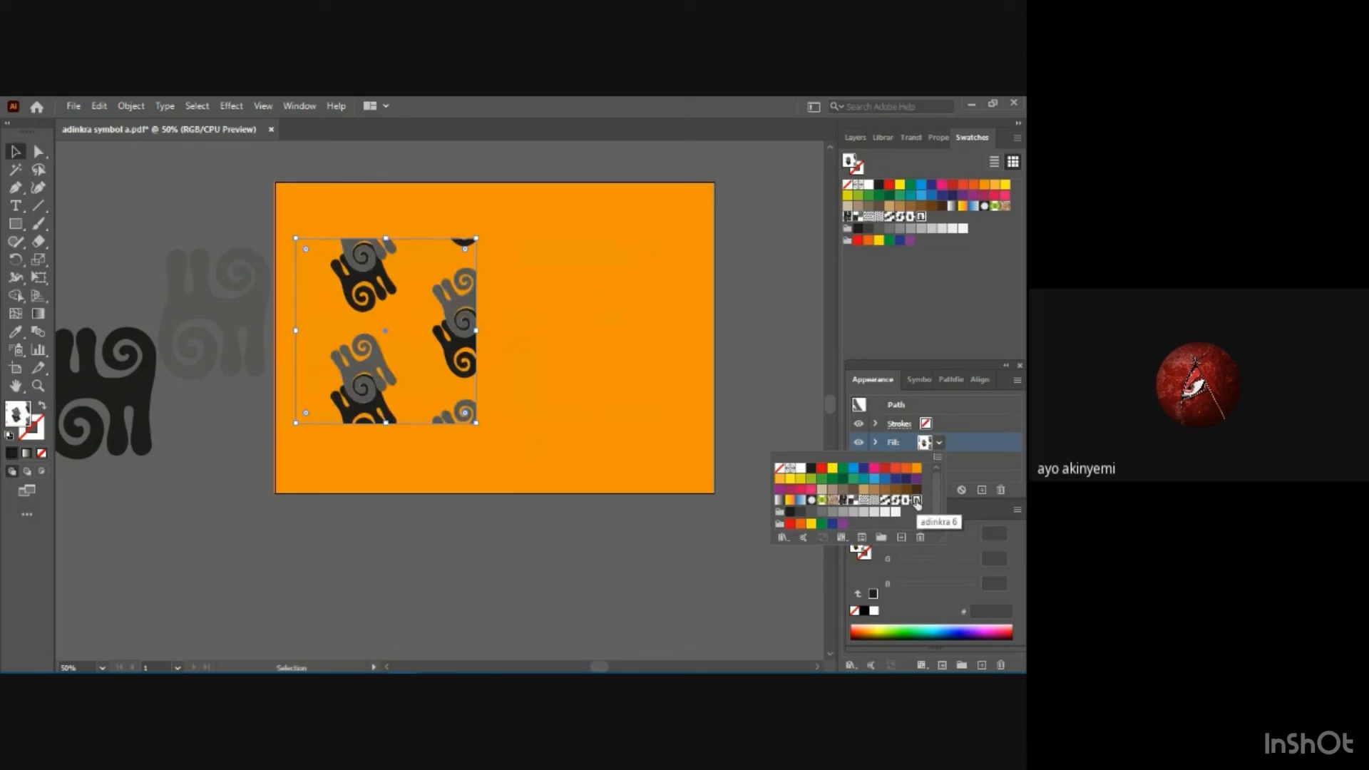
left_click(622, 369)
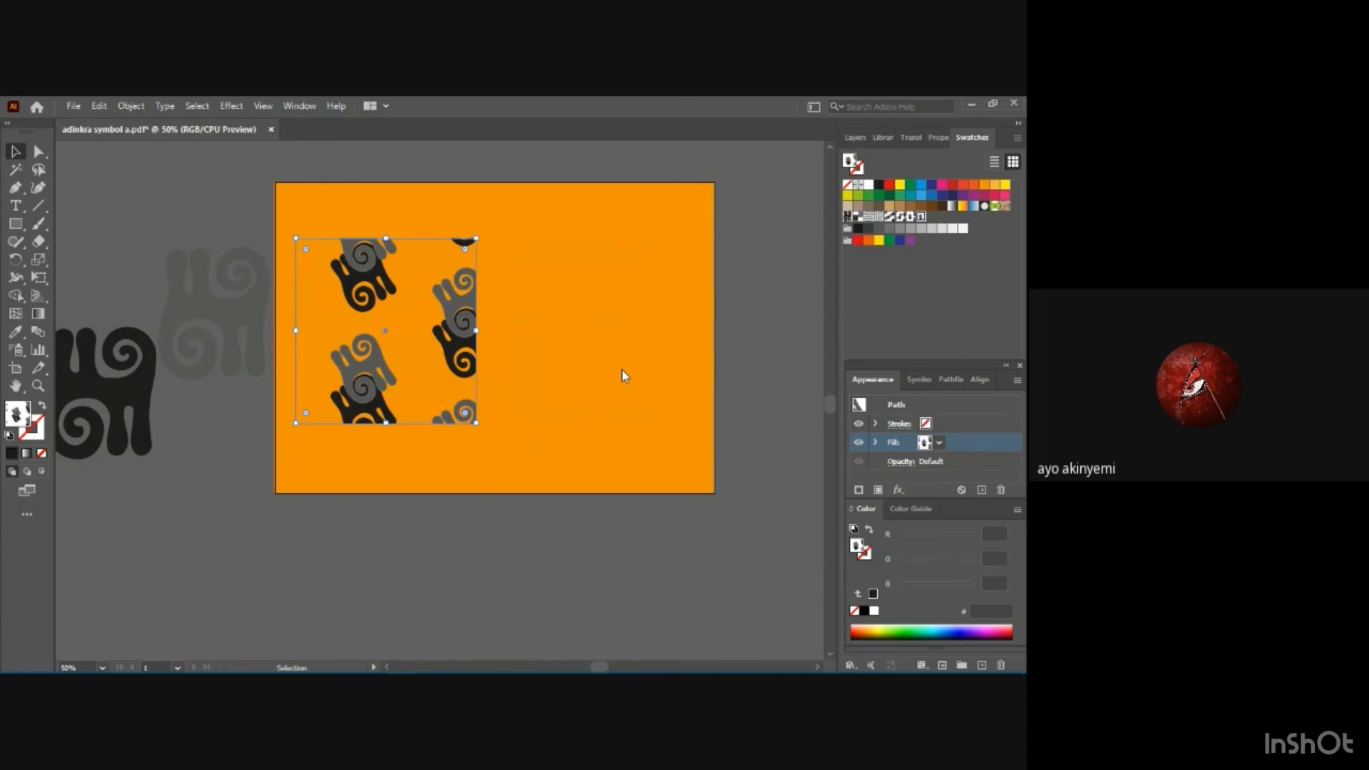
key("a")
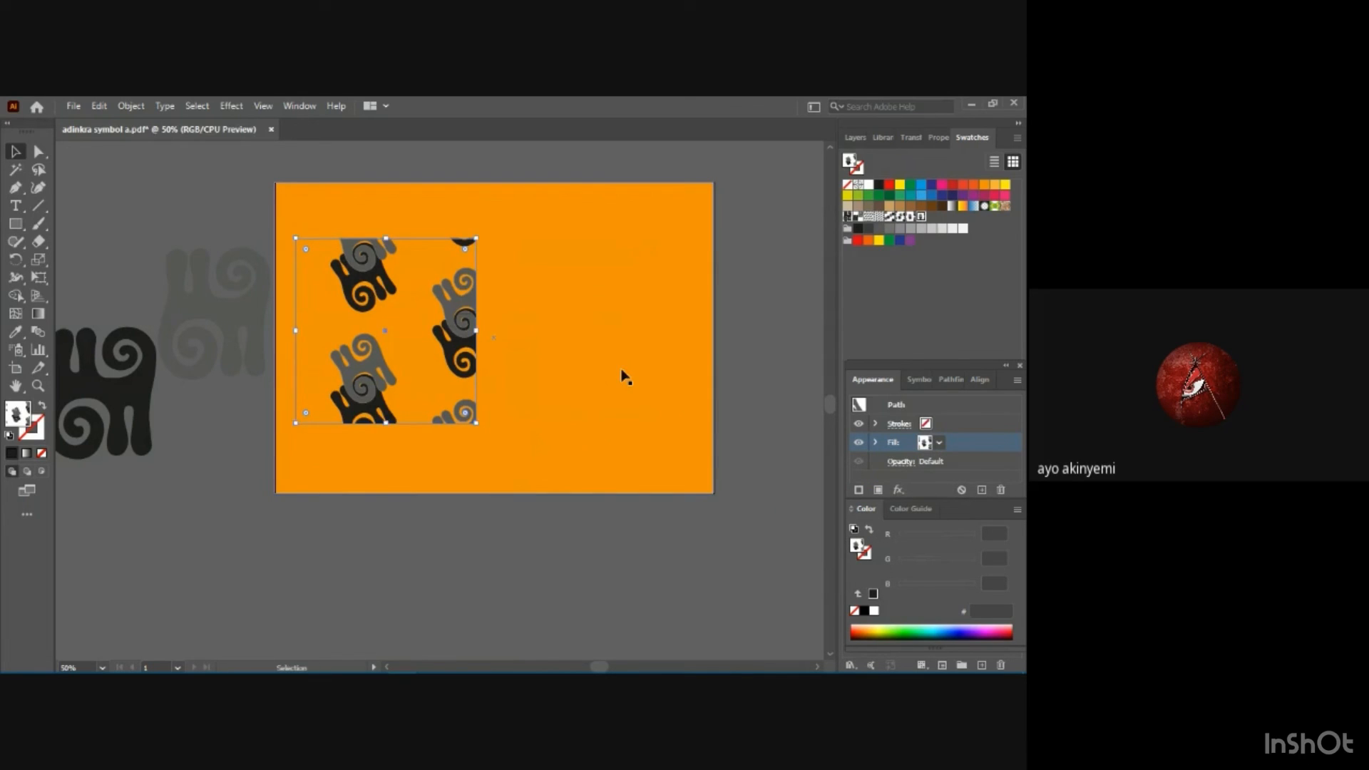
key("v")
key("ctrl+v")
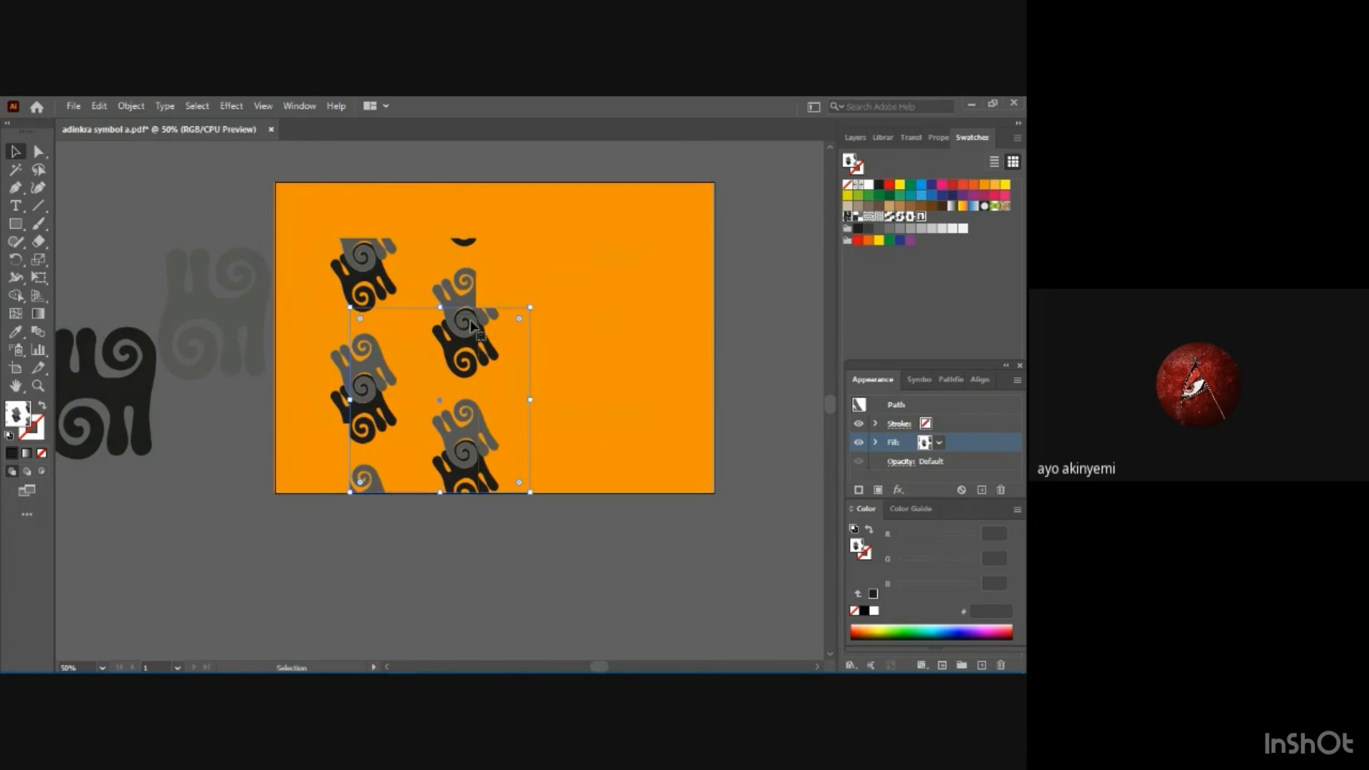
left_click_drag(455, 311, 606, 239)
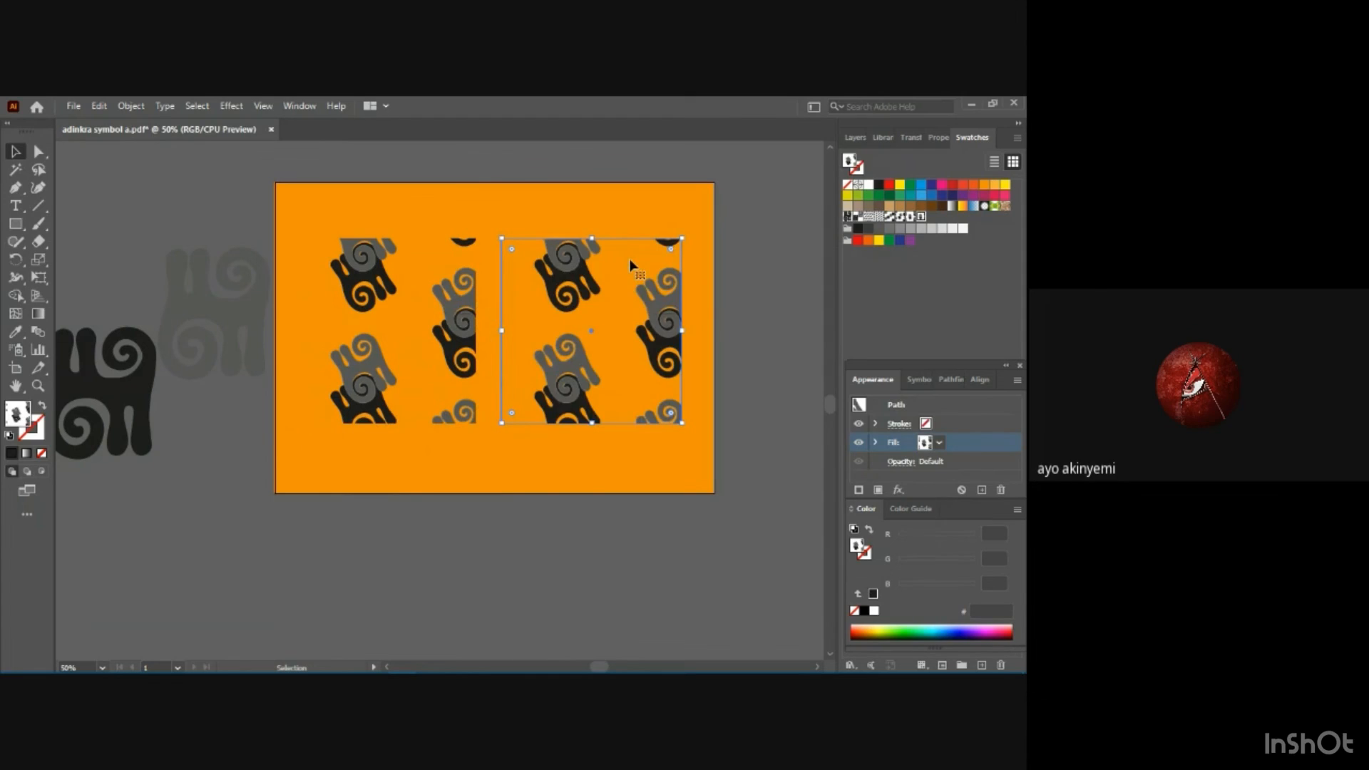
Change the right square's fill to the adinkra 4 pattern.
left_click(940, 443)
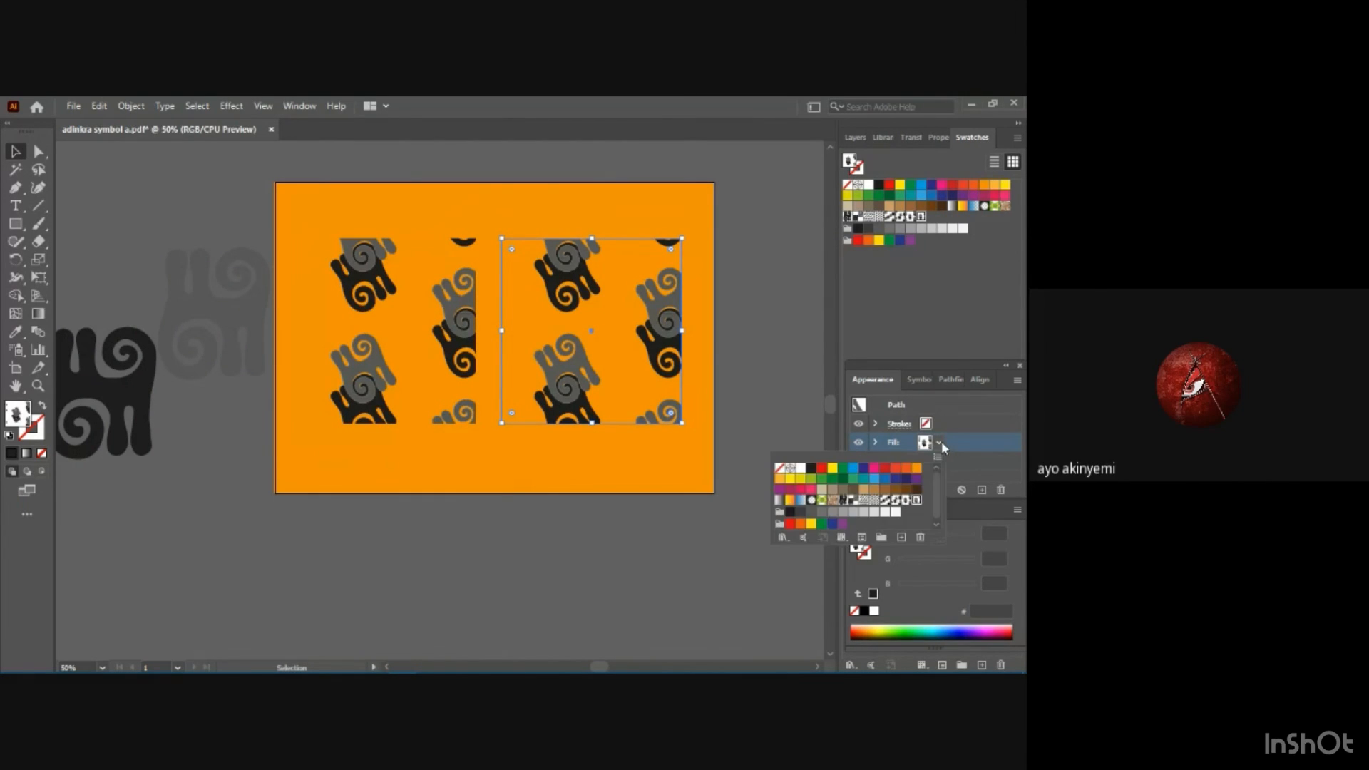
left_click(896, 502)
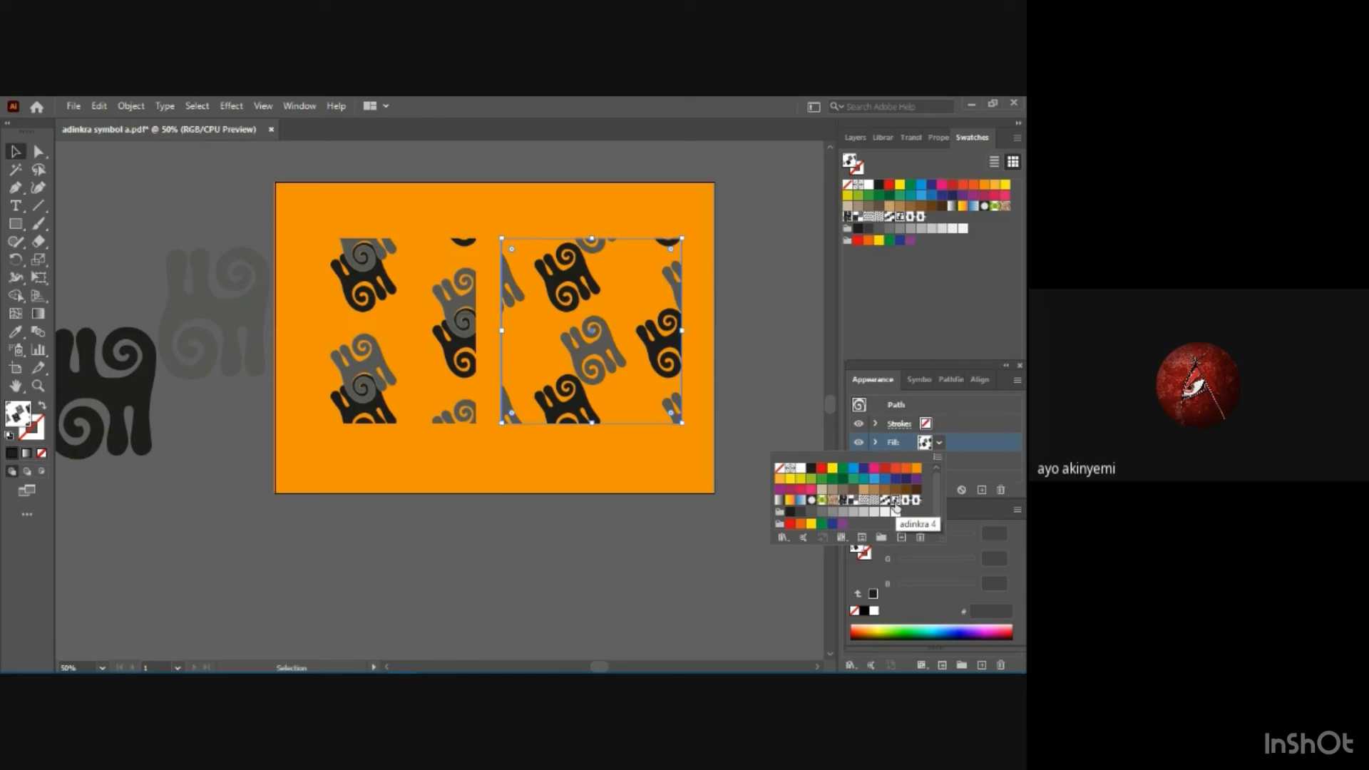
left_click(379, 442)
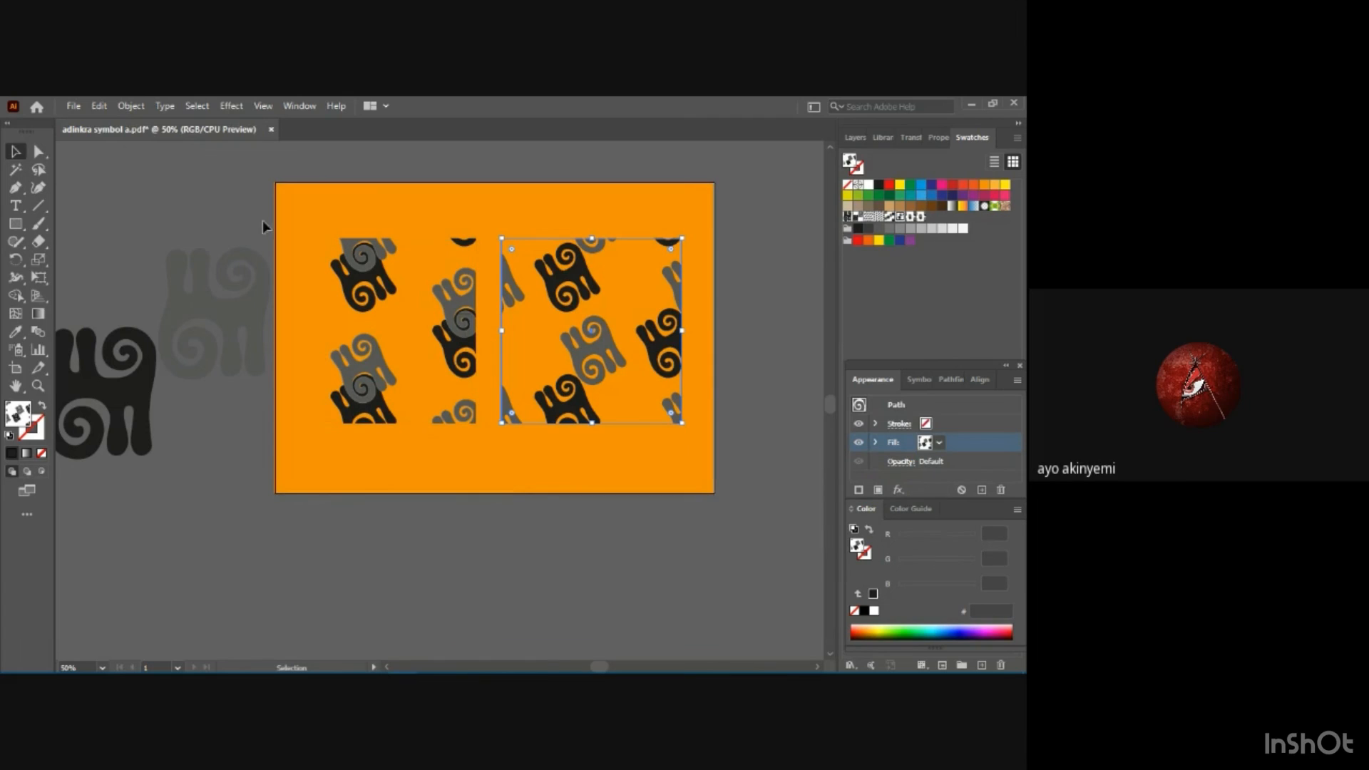
left_click(302, 208)
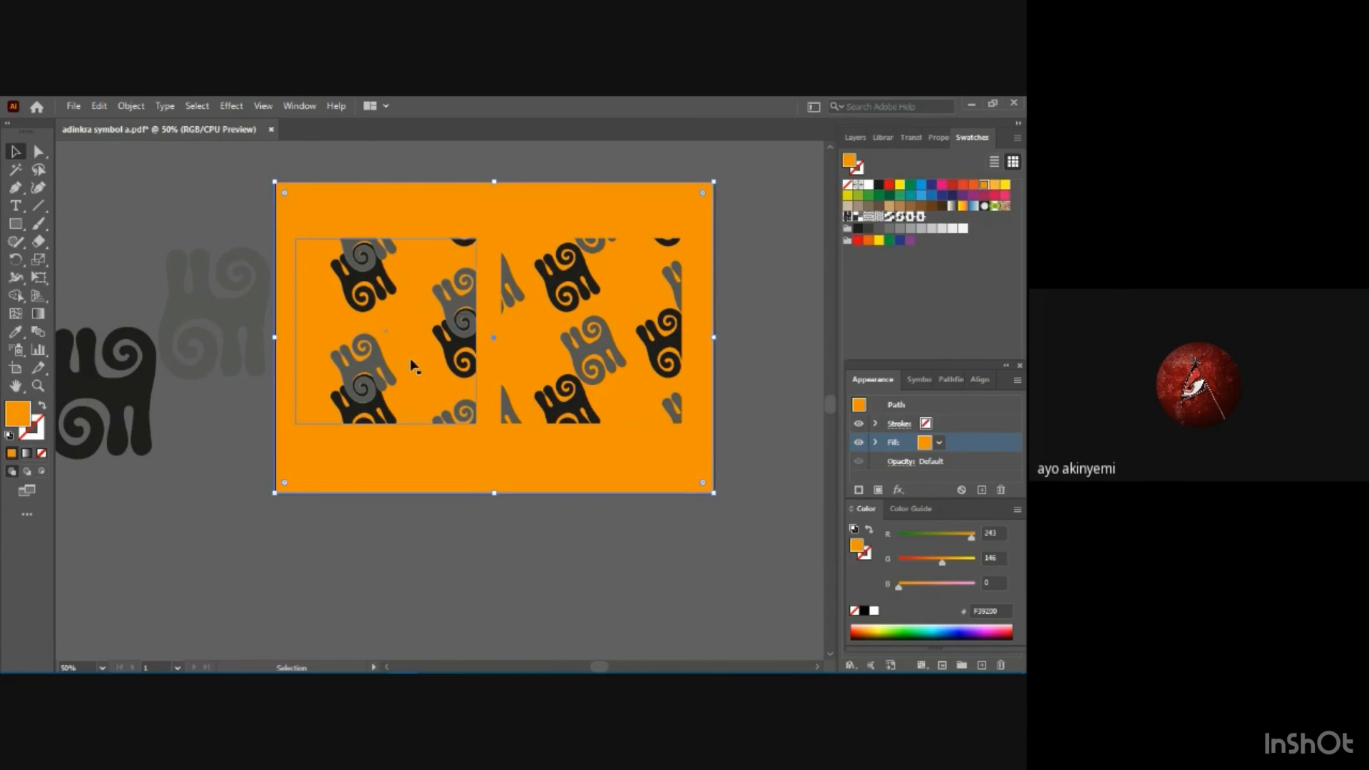
left_click(615, 606)
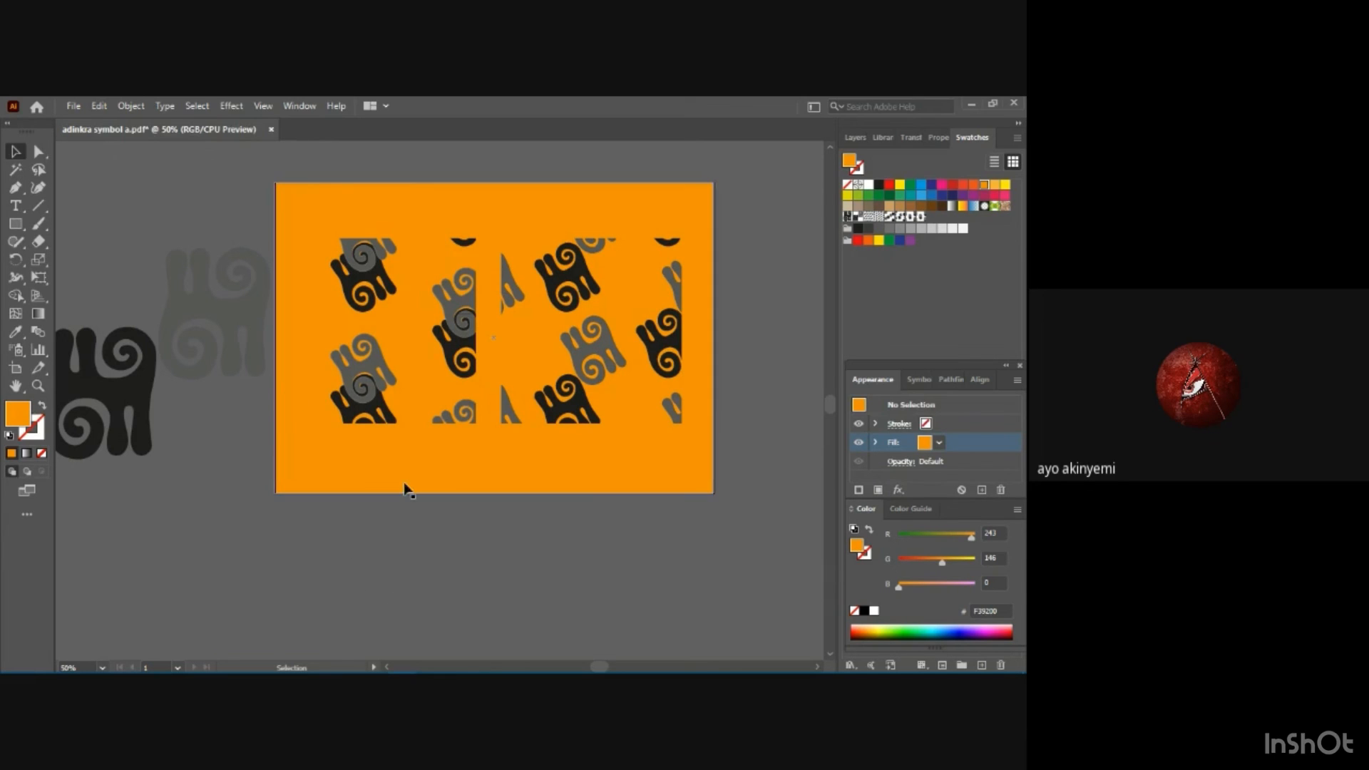
left_click(941, 443)
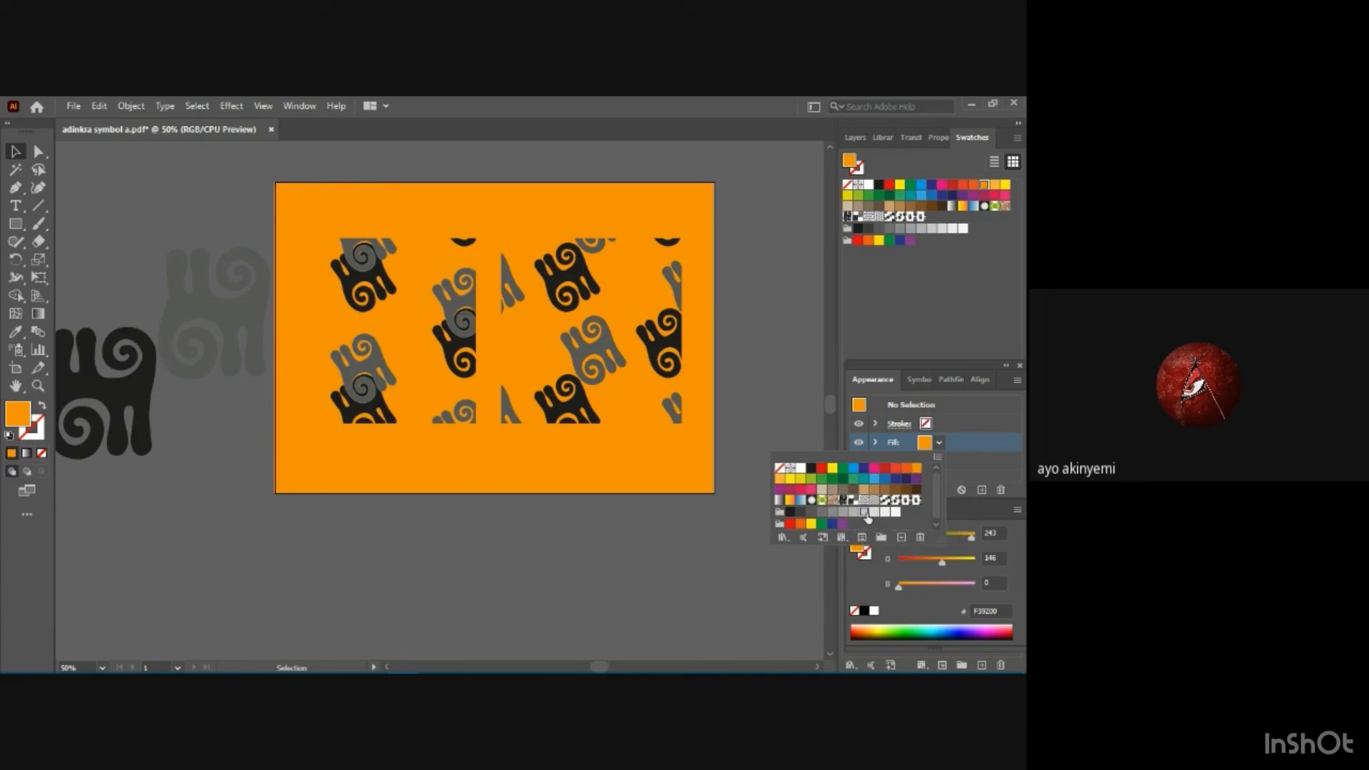
left_click(865, 513)
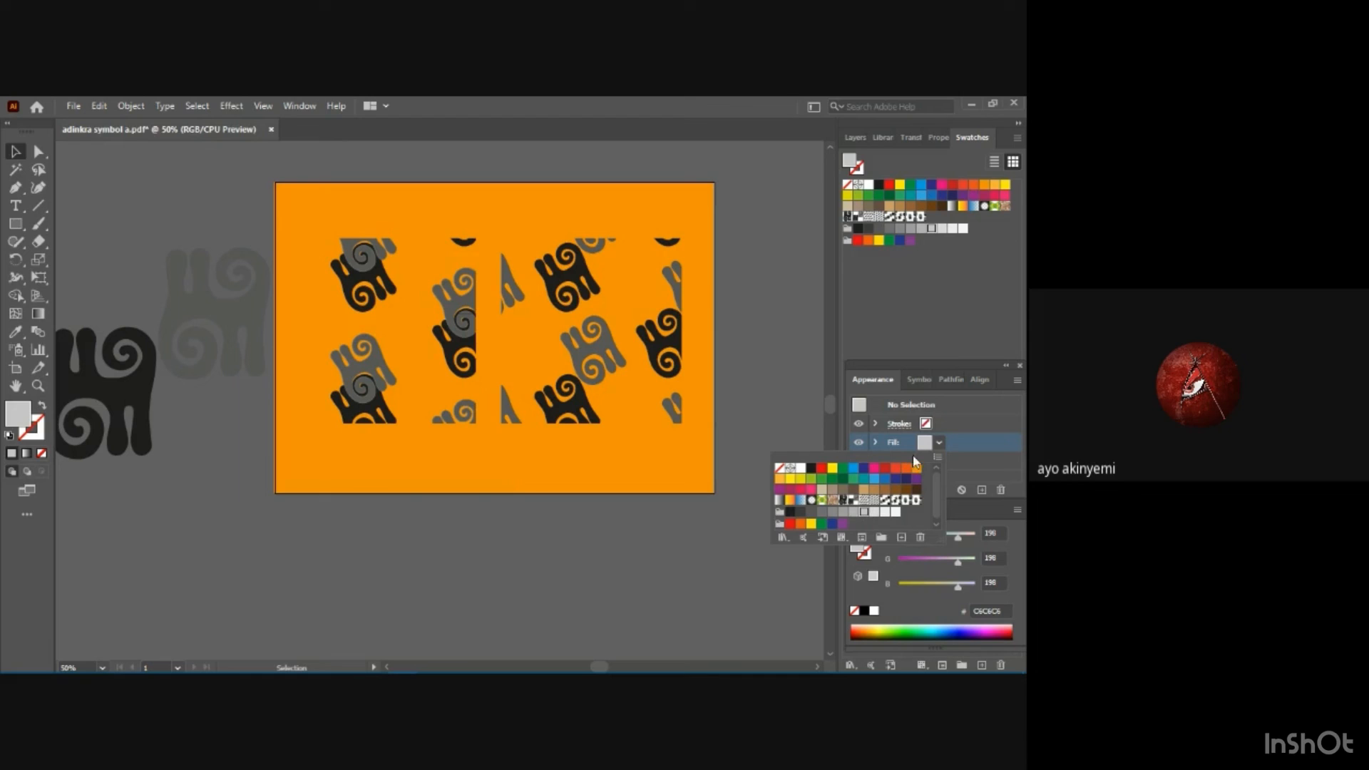
left_click(567, 448)
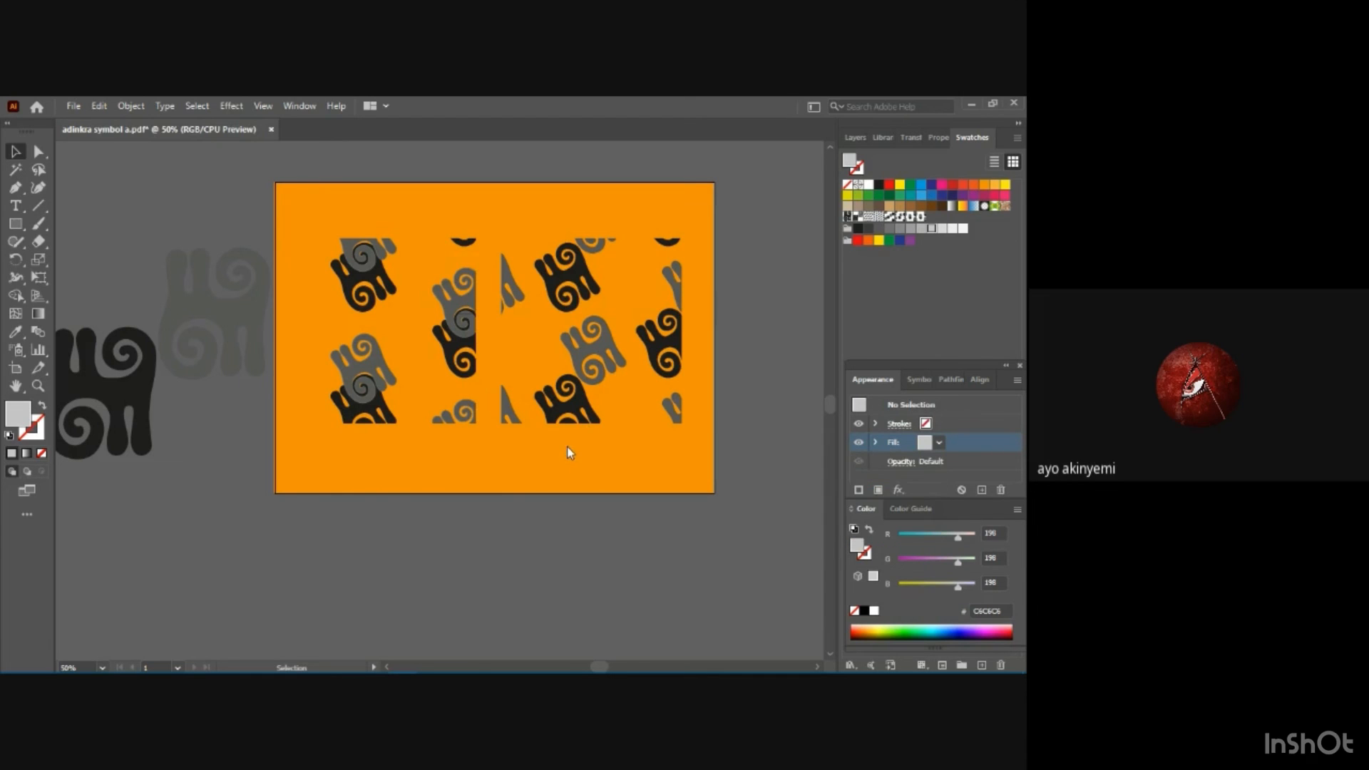
left_click(938, 444)
left_click(938, 447)
Try light blue, dark blue and purple fills on the background rectangle, ending with the red C=15 M=100 Y=90 K=10 swatch.
left_click(306, 202)
left_click(939, 442)
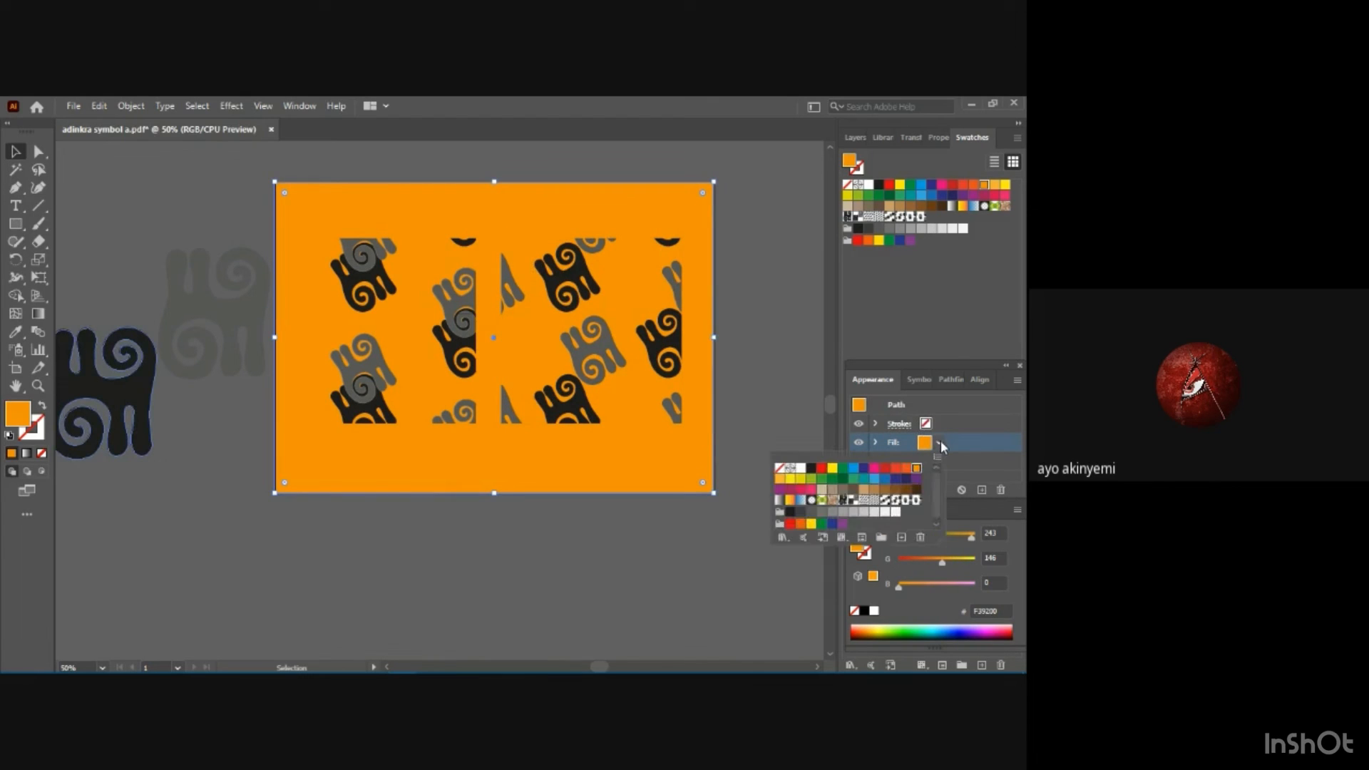
left_click(875, 480)
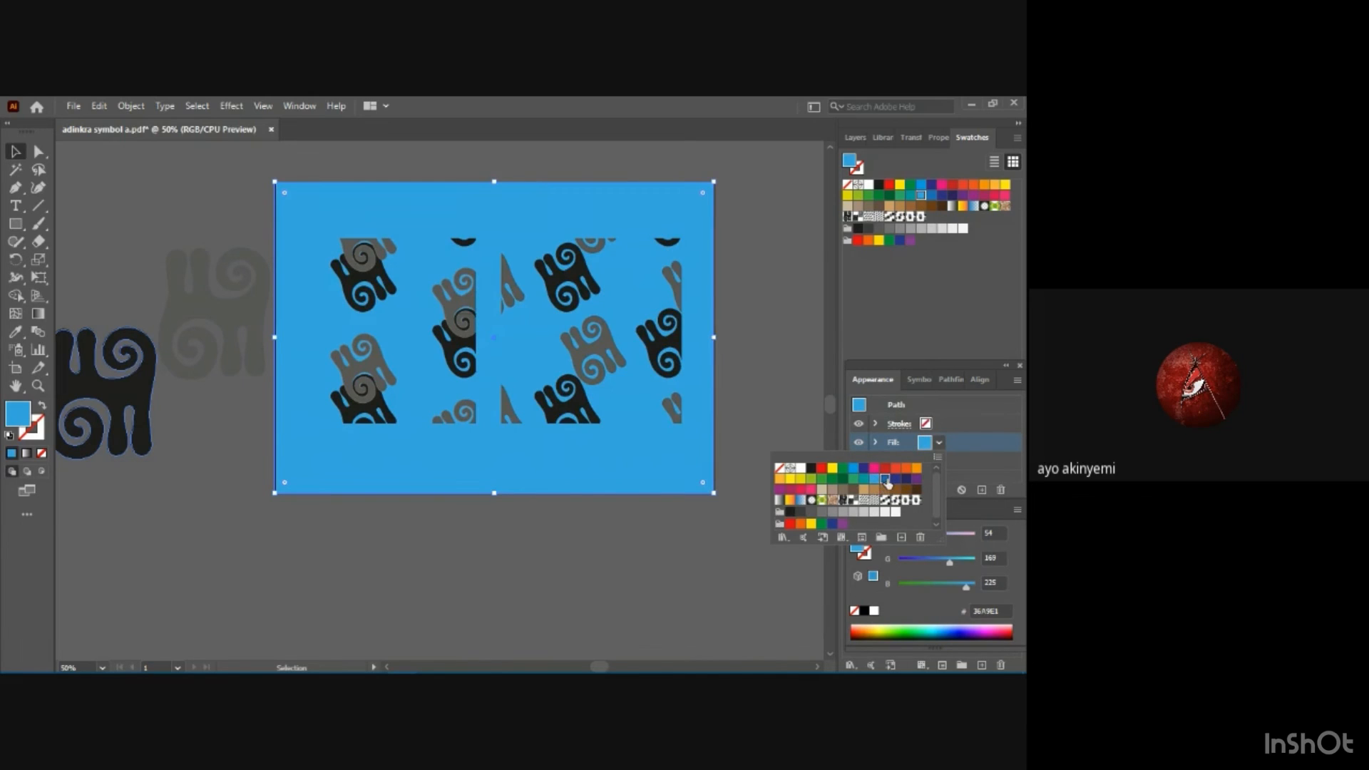
left_click(885, 480)
left_click(895, 481)
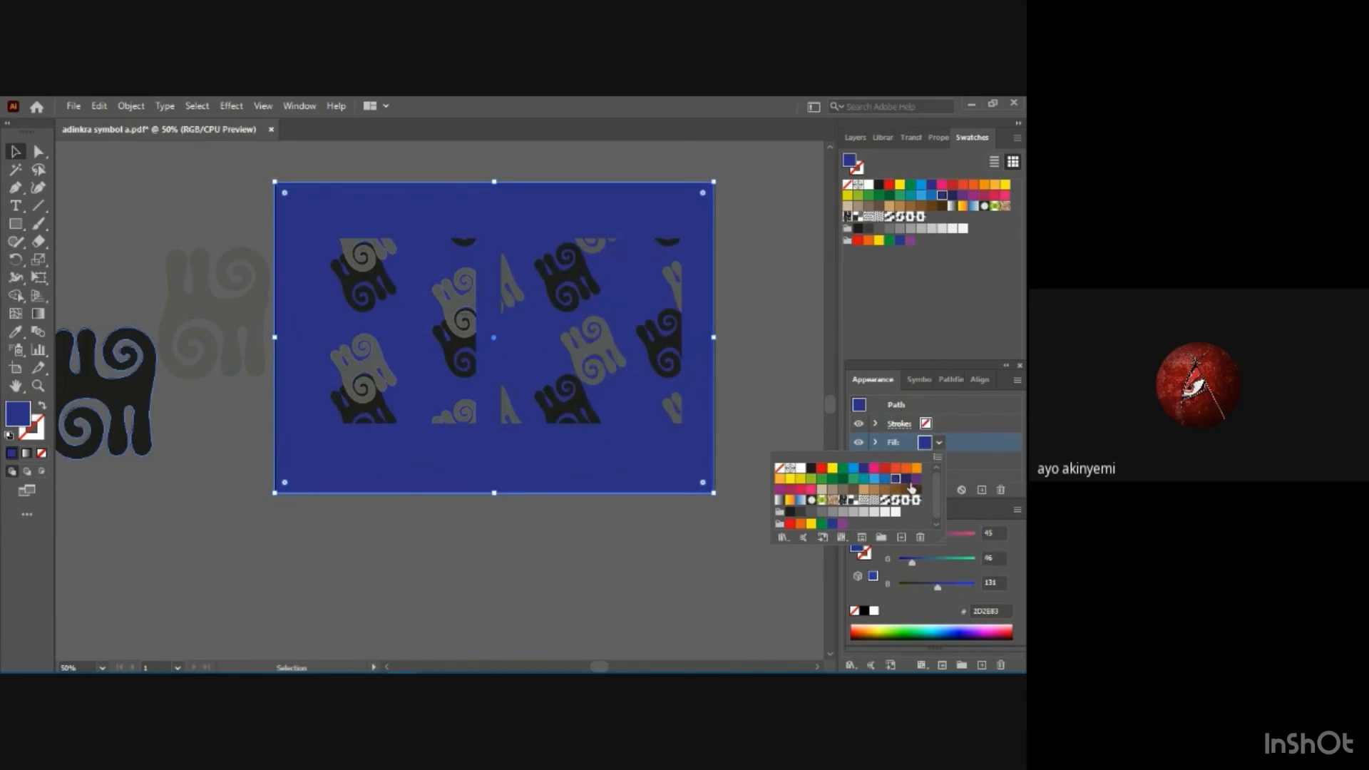
left_click(917, 479)
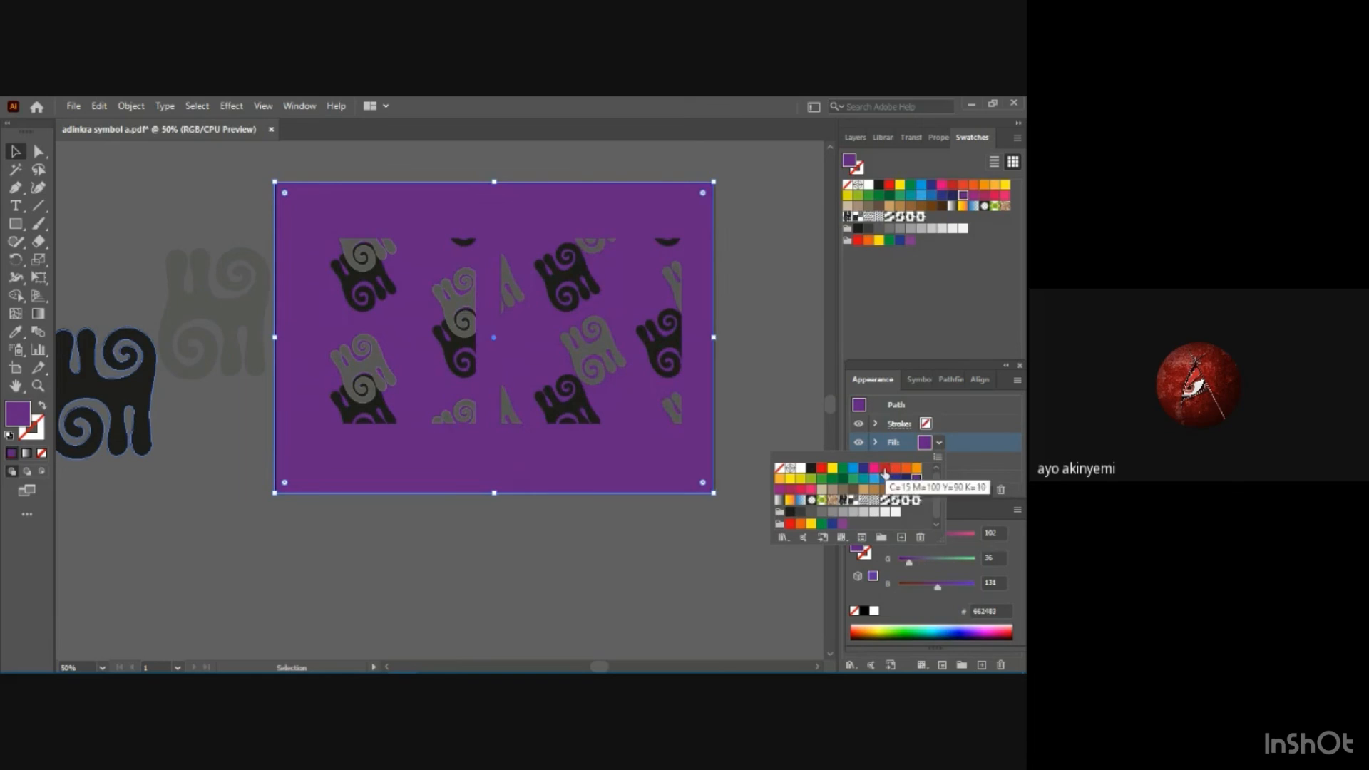
left_click(885, 469)
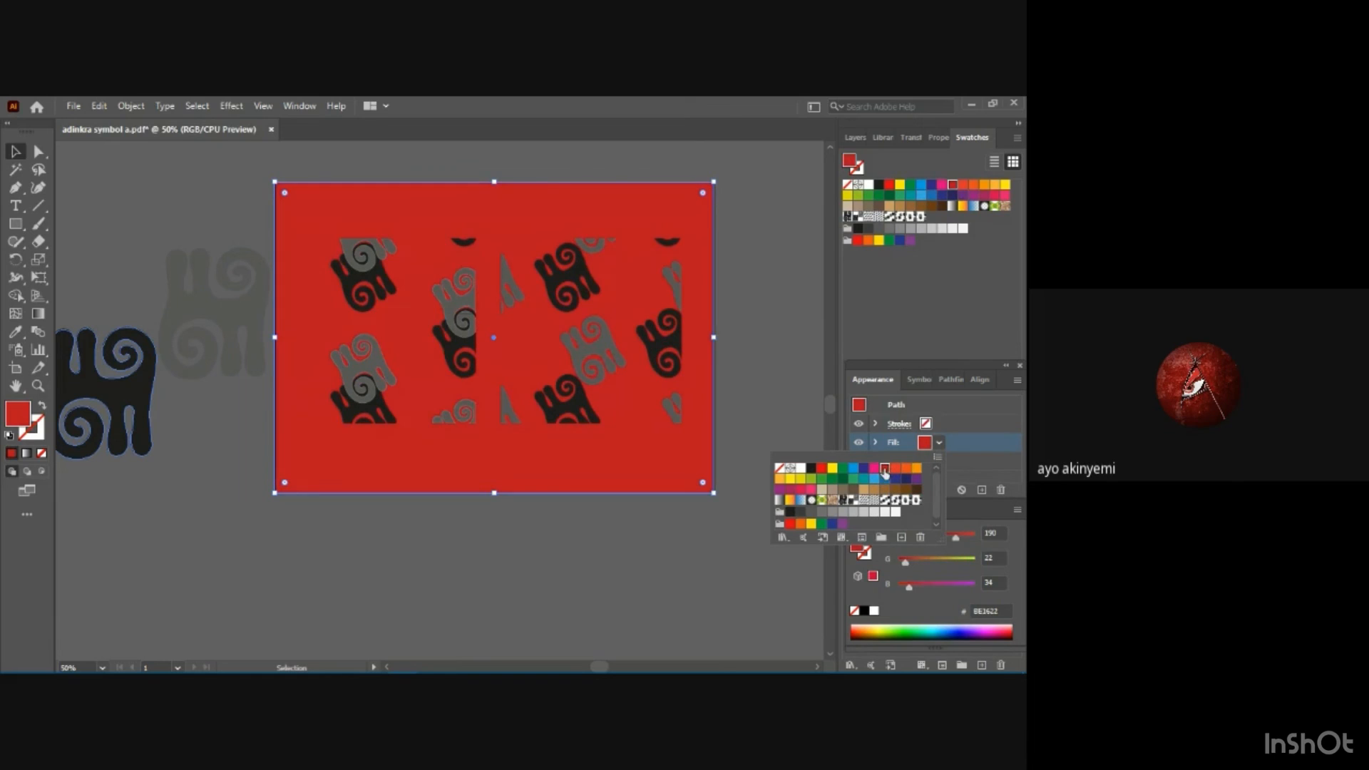
left_click(563, 547)
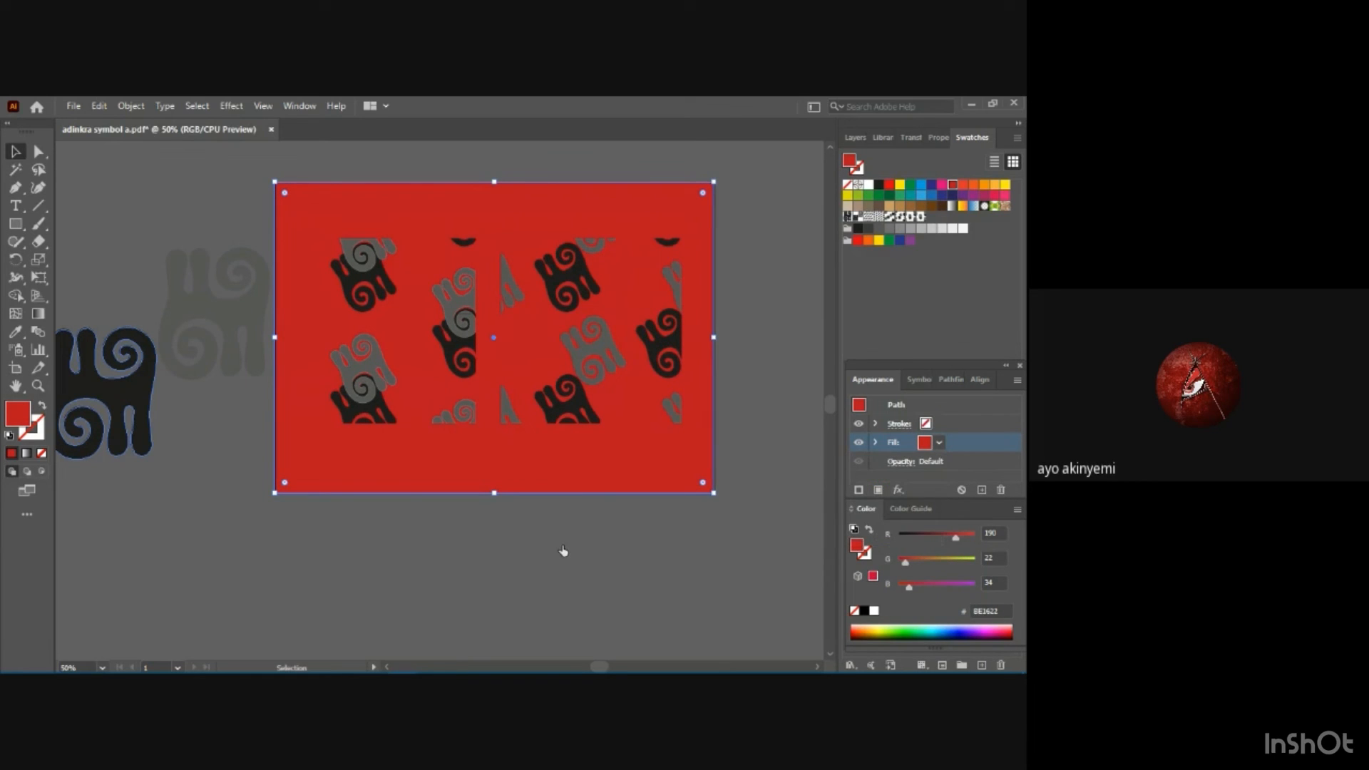
left_click(127, 201)
Save the red version as an Adobe PDF named "adinkra symbol b" in the exercise folder.
left_click(71, 106)
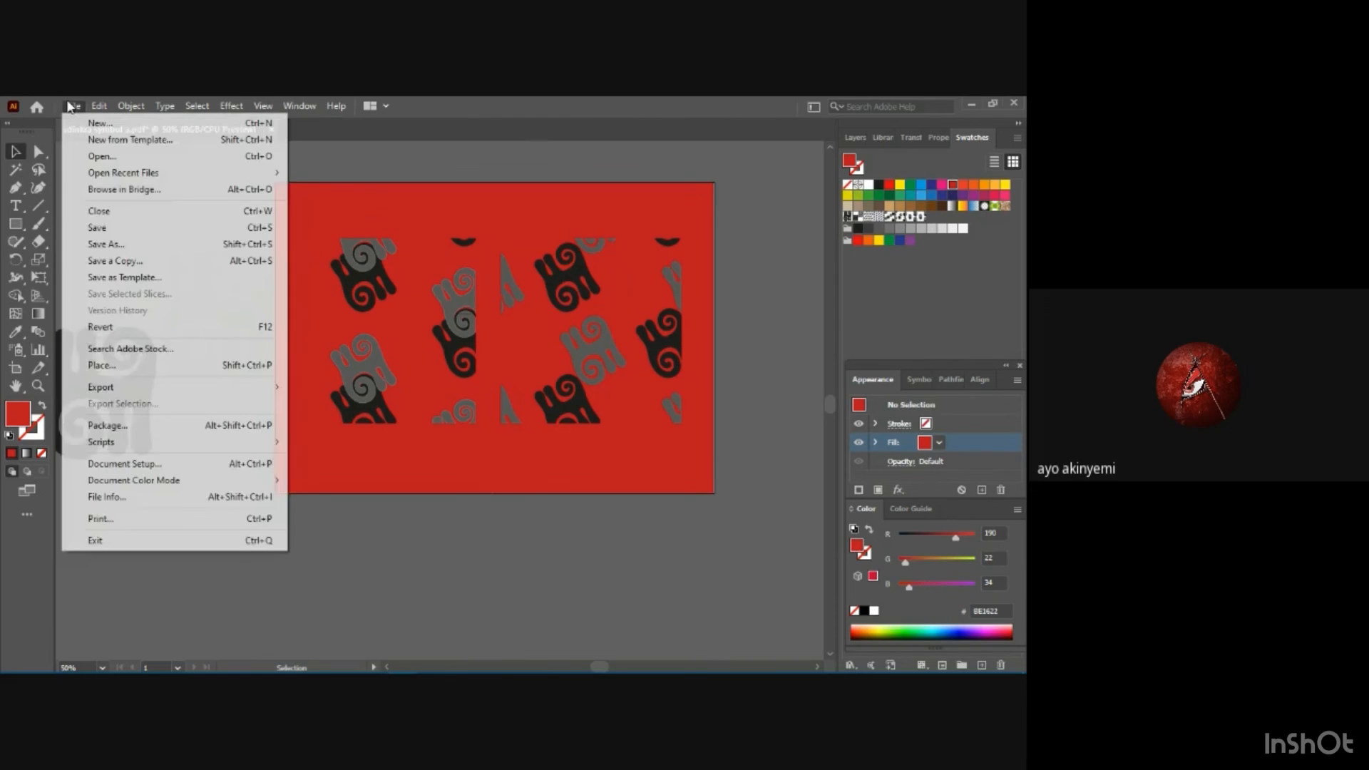
left_click(115, 243)
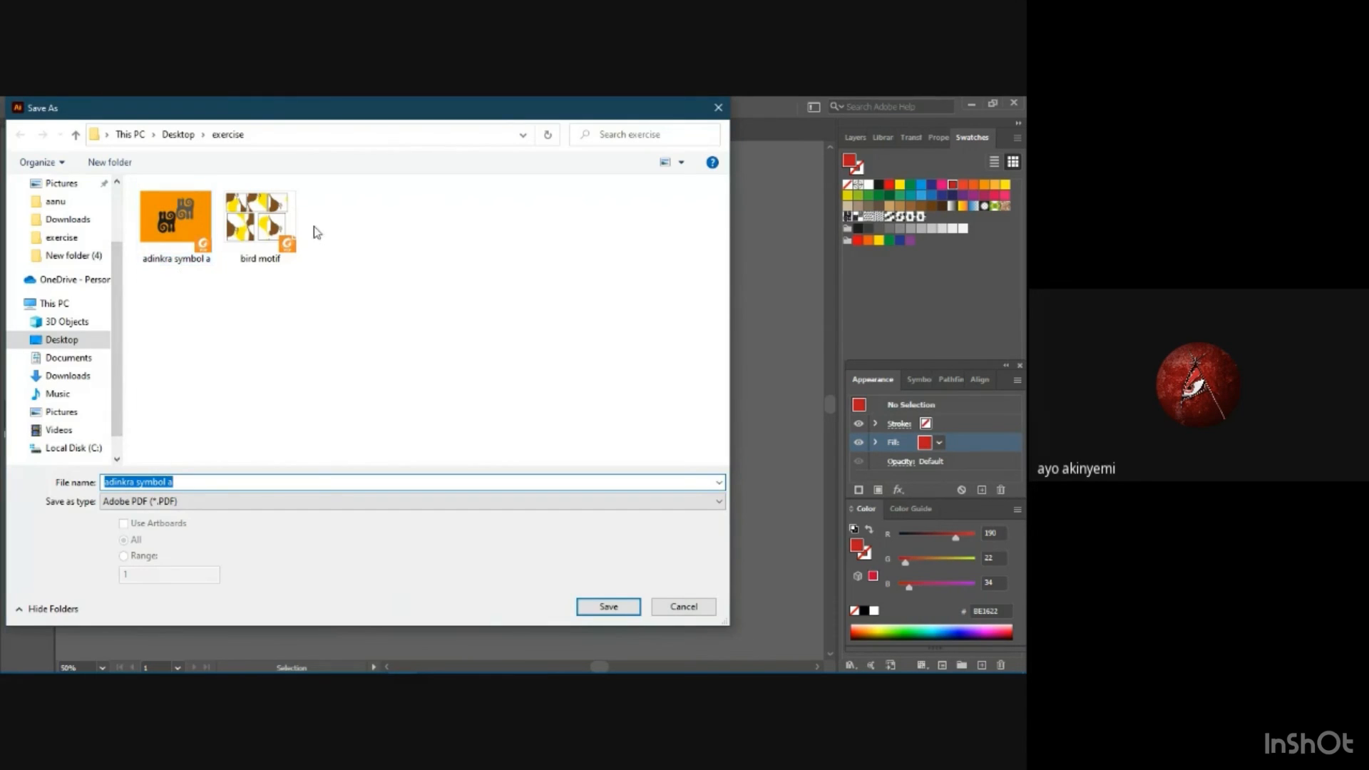
left_click(273, 480)
key("BackSpace")
type("b")
left_click(581, 607)
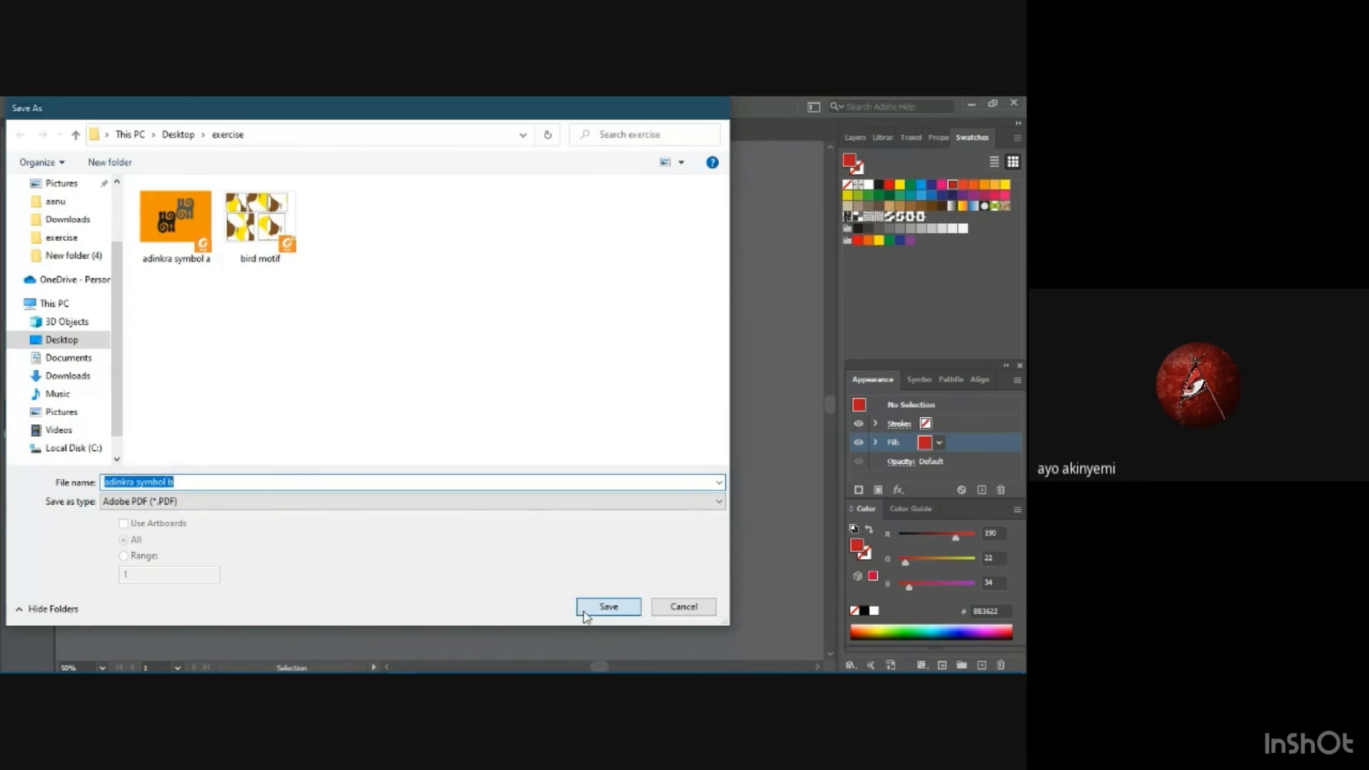
left_click(655, 579)
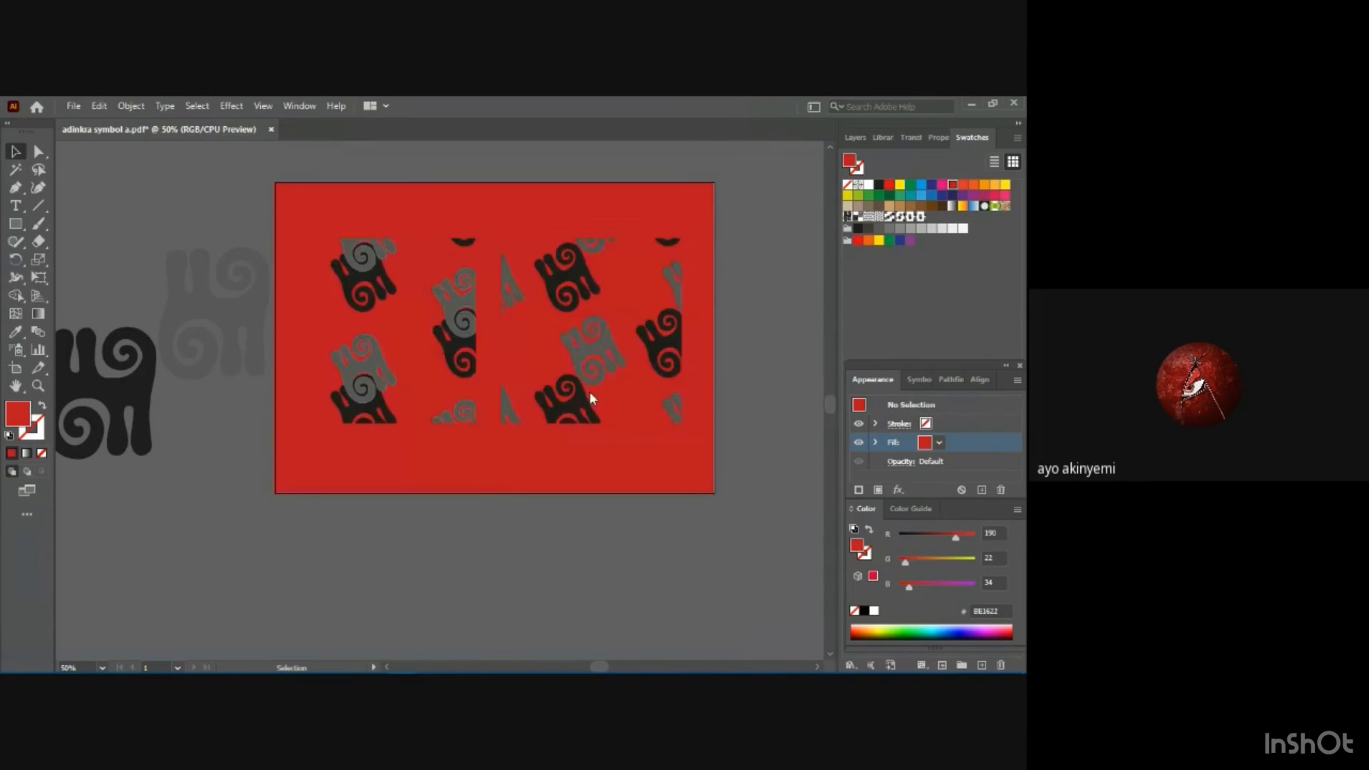
left_click(940, 443)
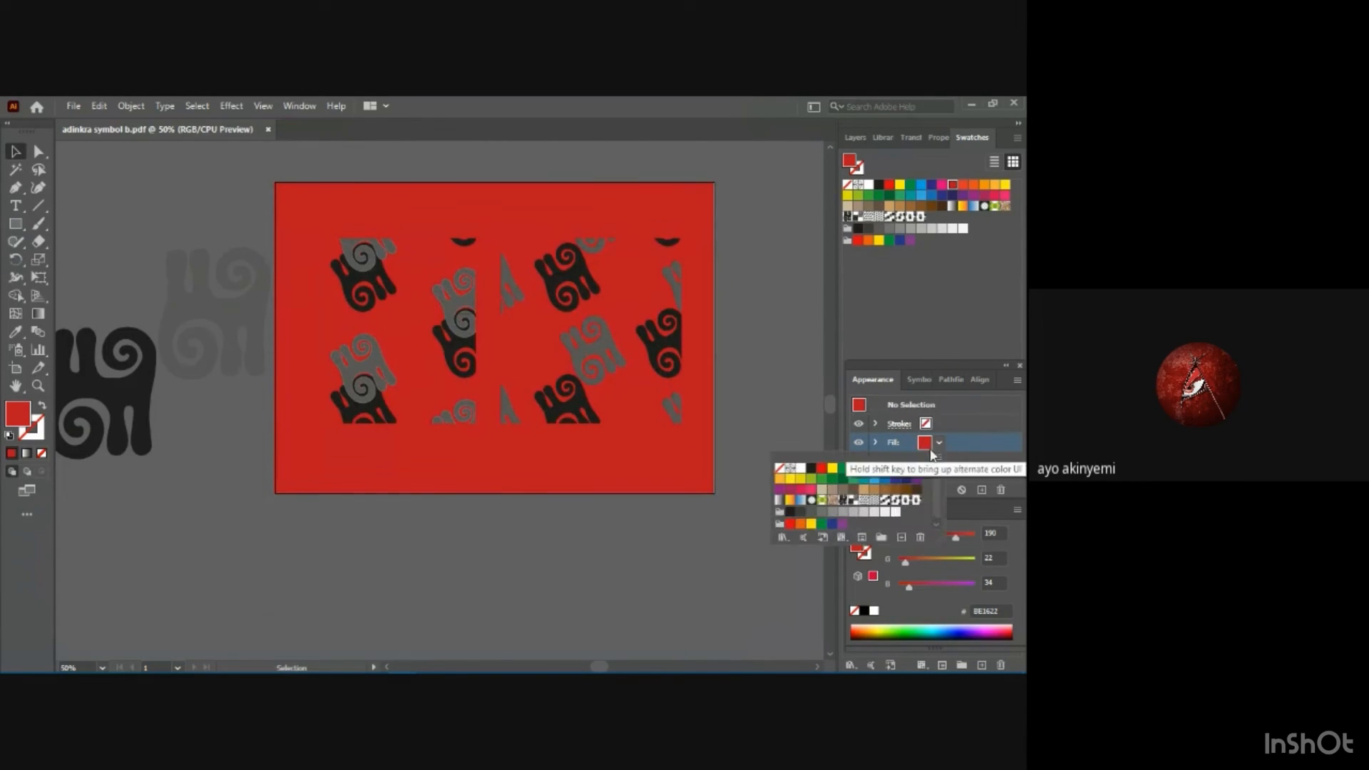
left_click(797, 481)
left_click(298, 199)
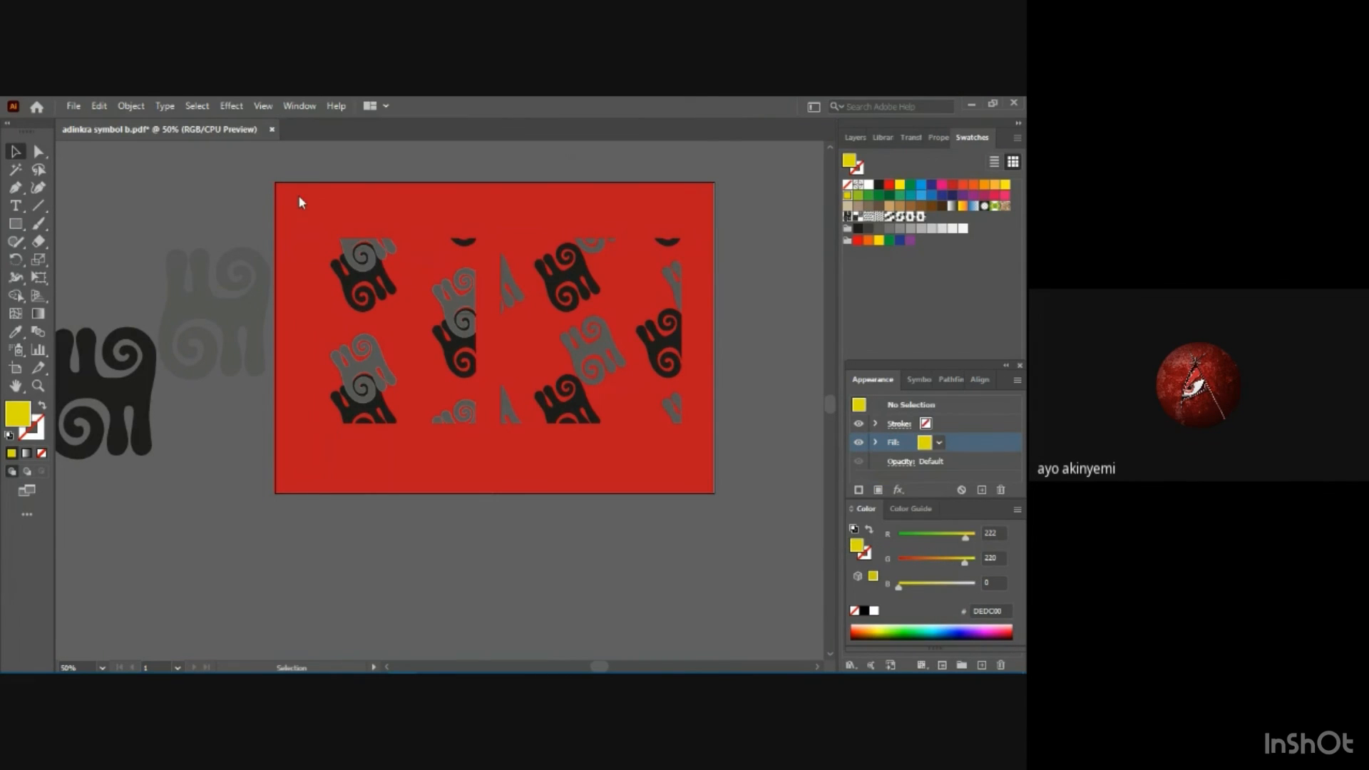
left_click(299, 203)
key("a")
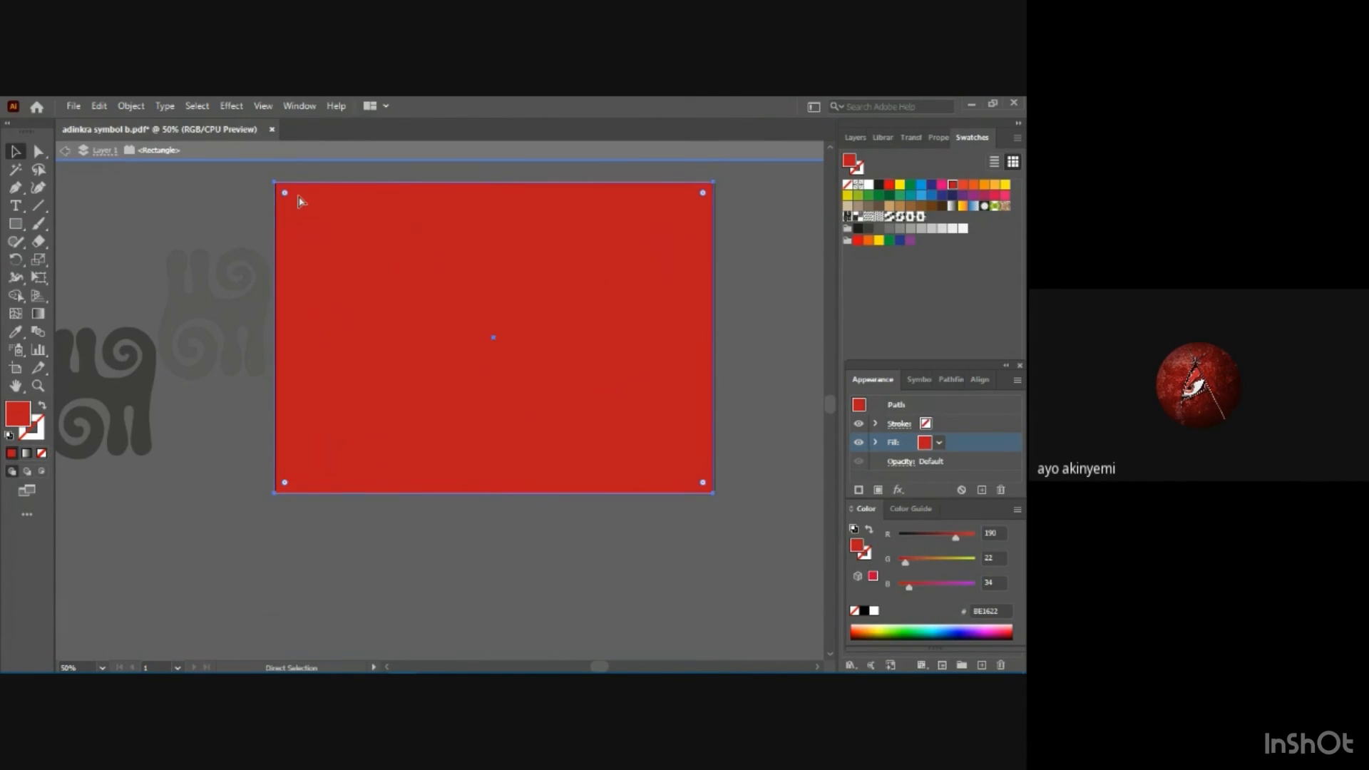
key("ctrl+z")
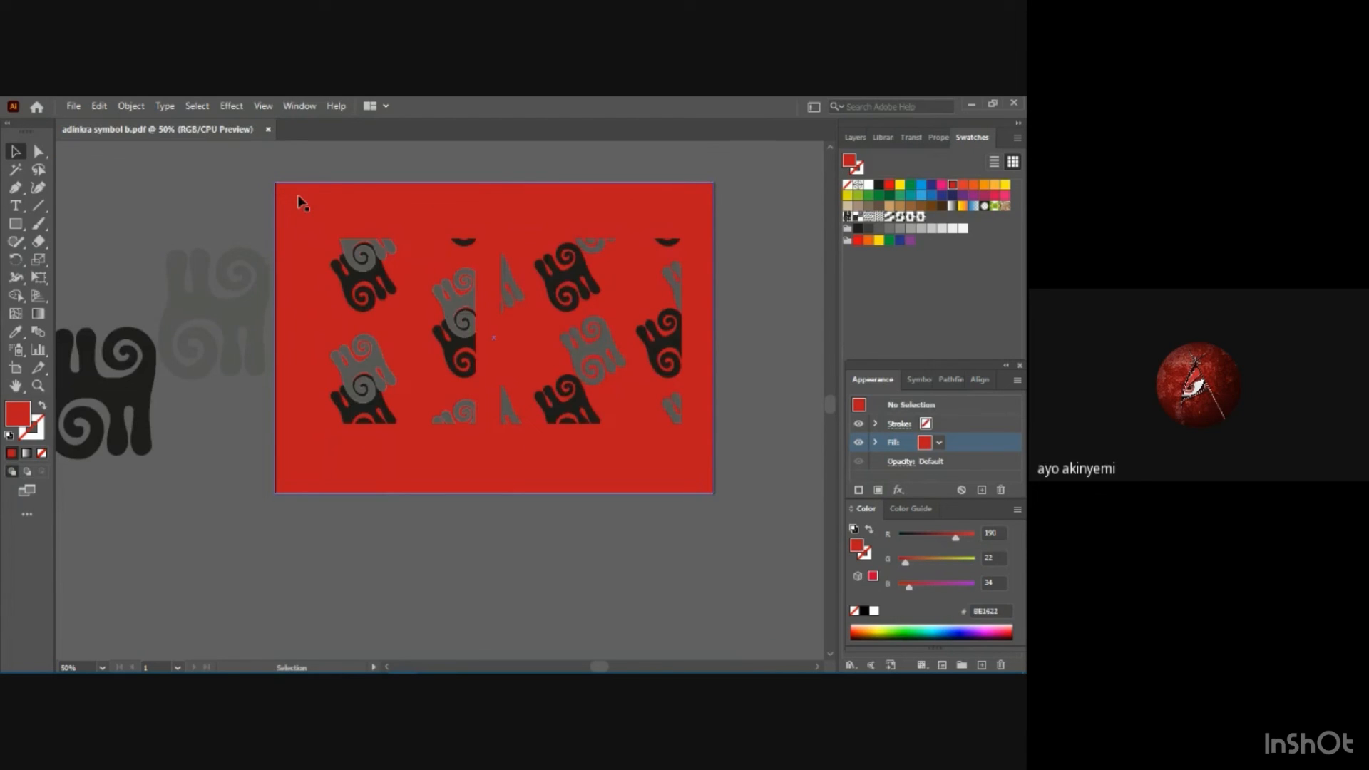
Set the background rectangle's fill to the green C=75 M=0 Y=75 K=0 swatch.
left_click(299, 199)
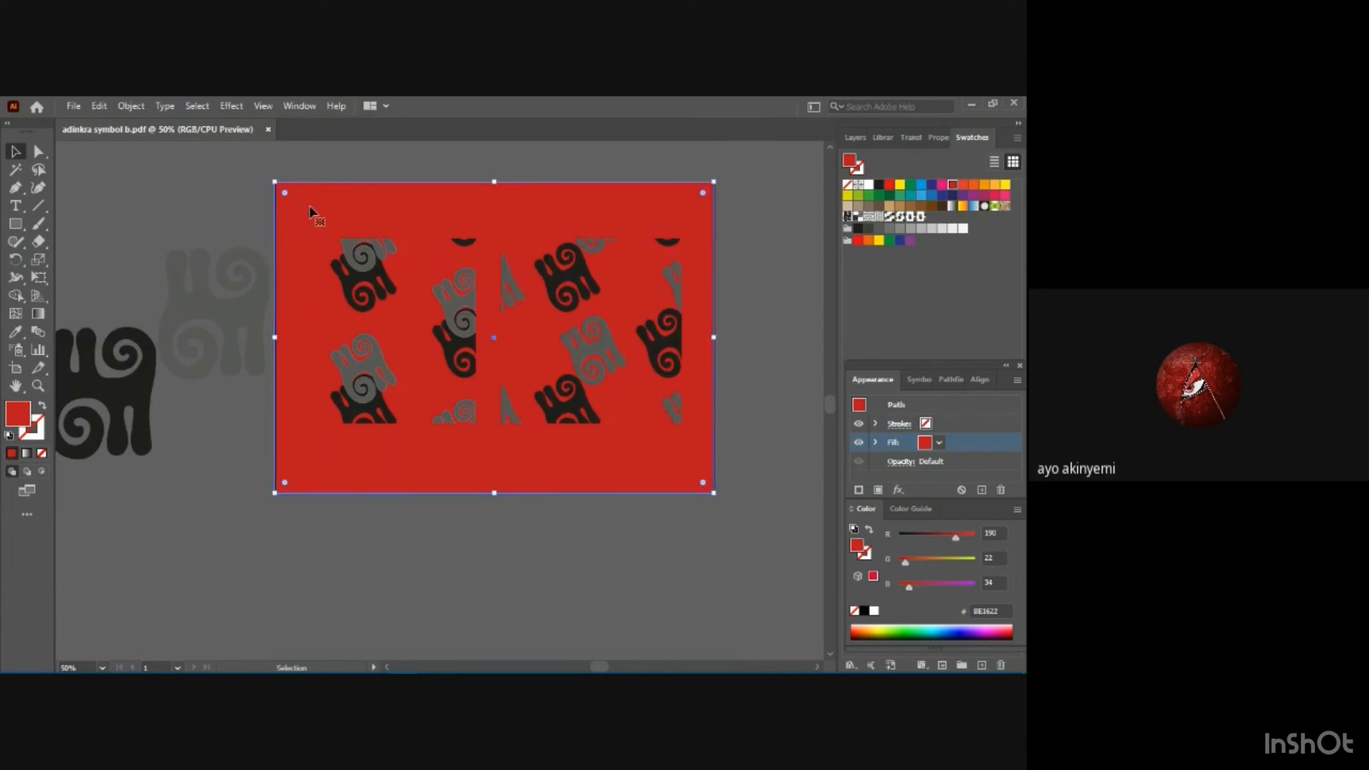
left_click(925, 445)
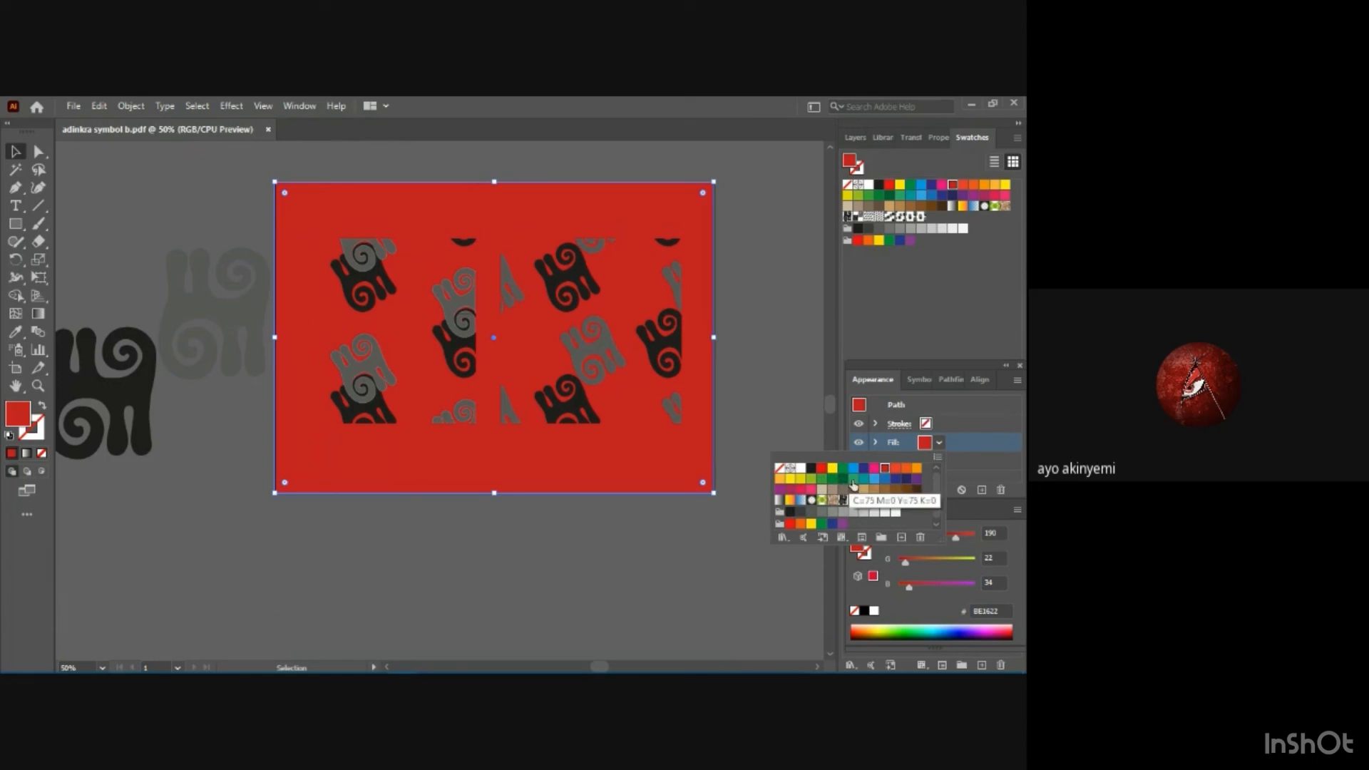
left_click(853, 479)
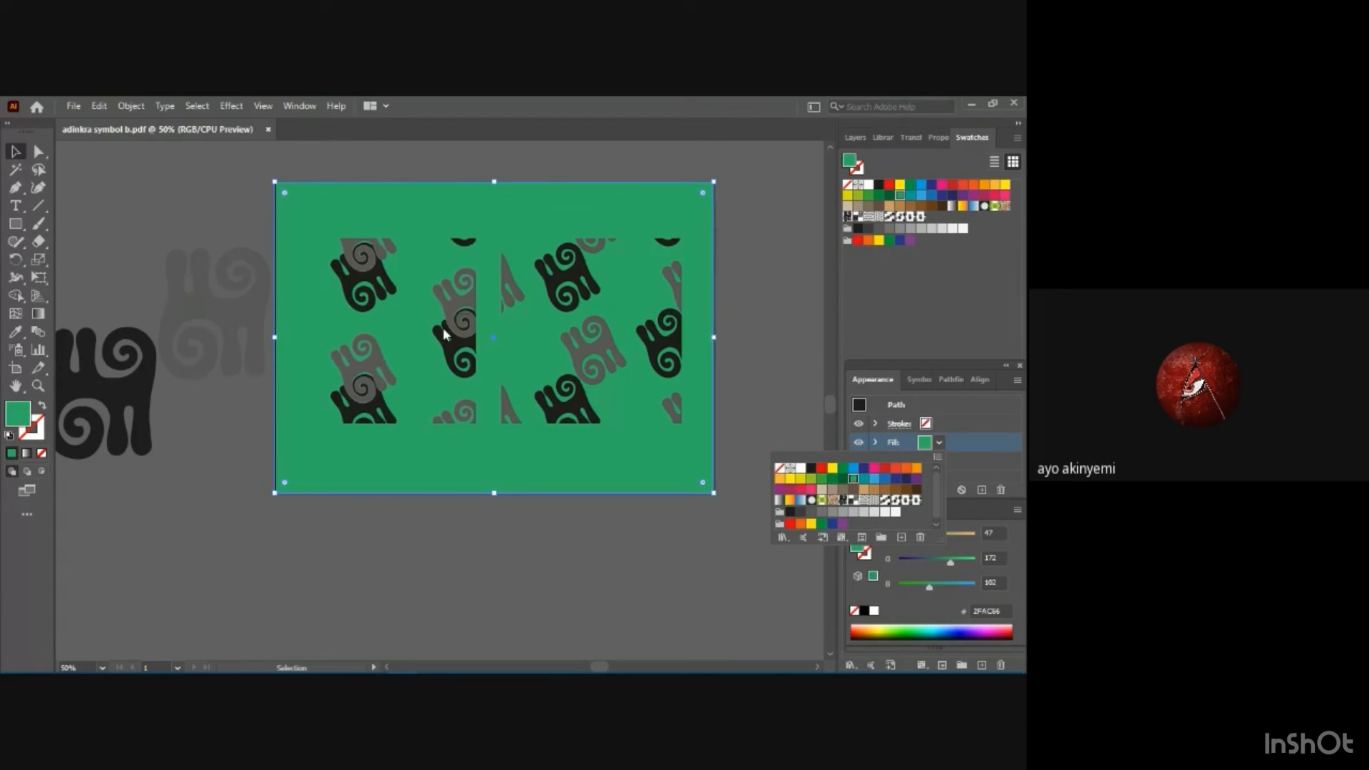
left_click(457, 540)
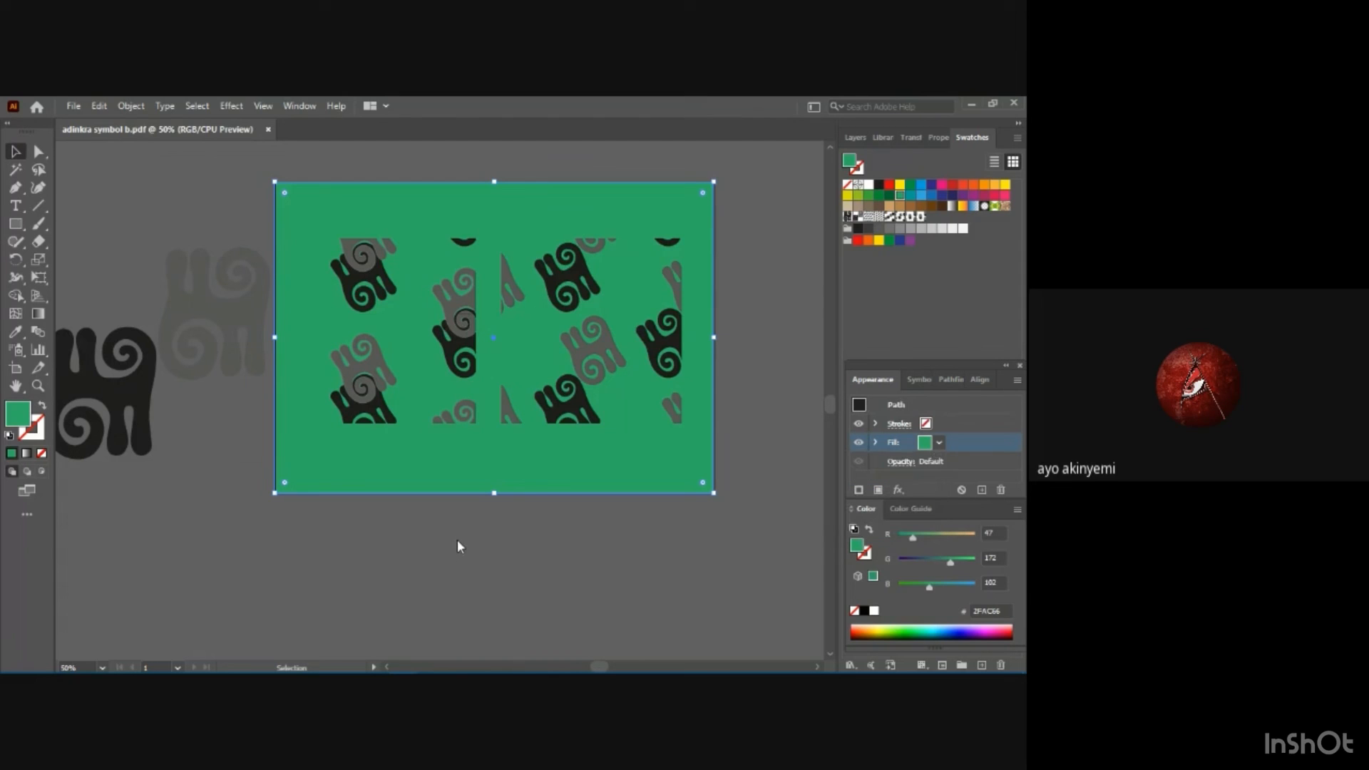
Fill the left square with the pattern of upright, diagonally stepped motifs, the swatch just before adinkra 4, and select the right square.
left_click(413, 424)
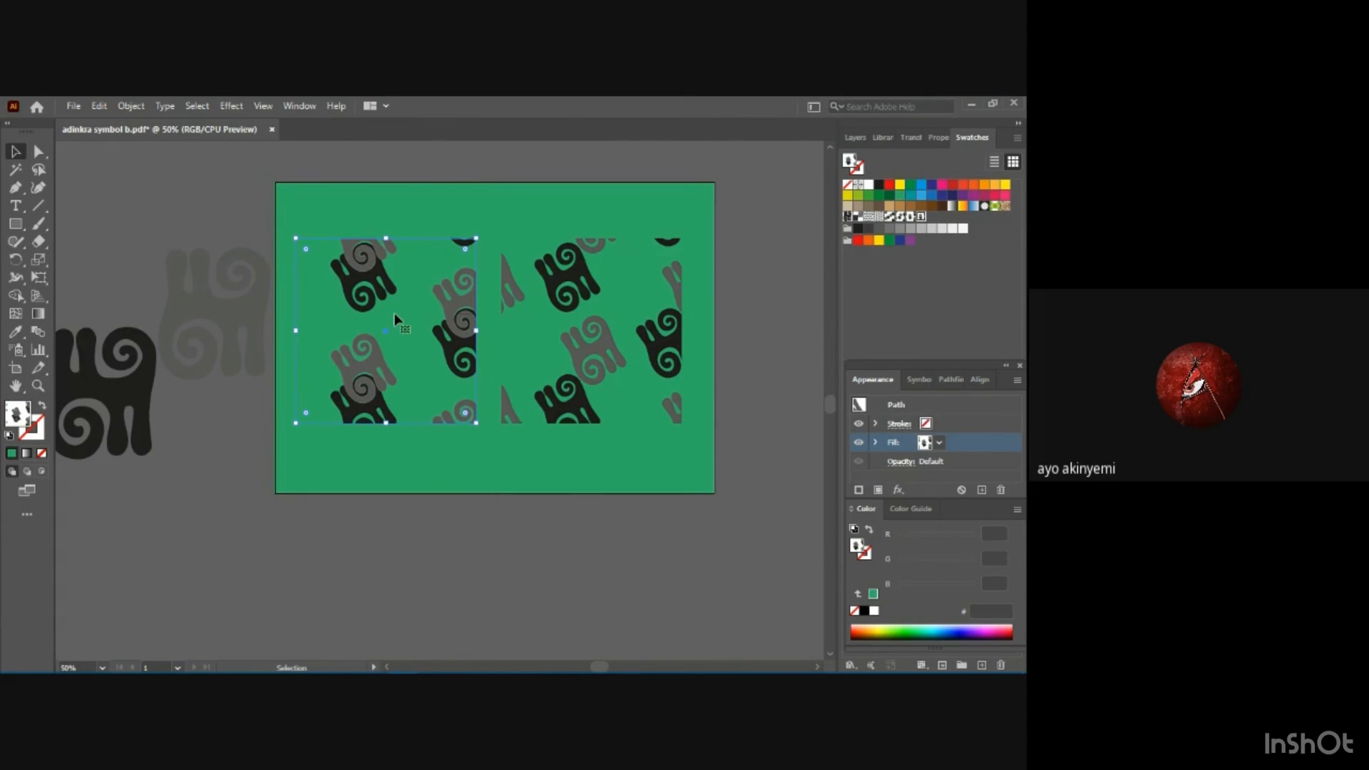
left_click(940, 443)
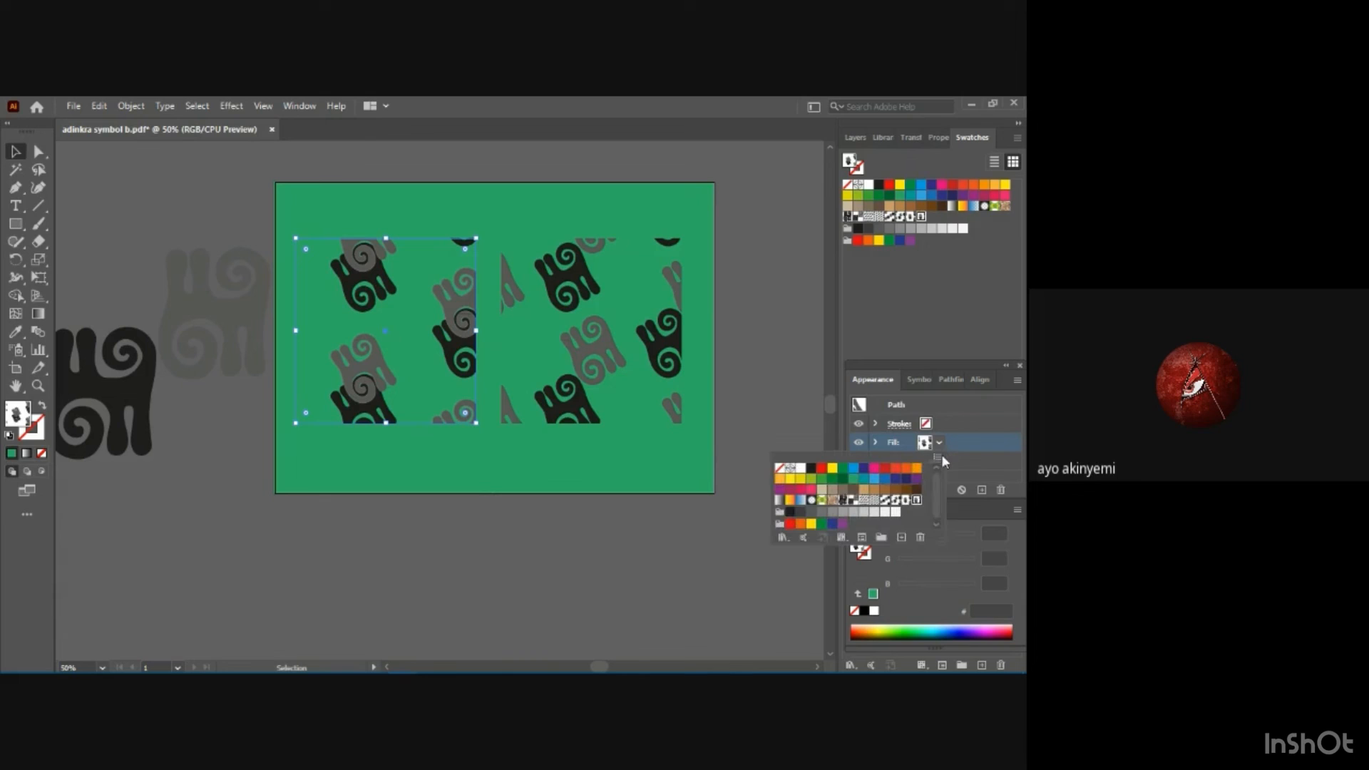
left_click(884, 504)
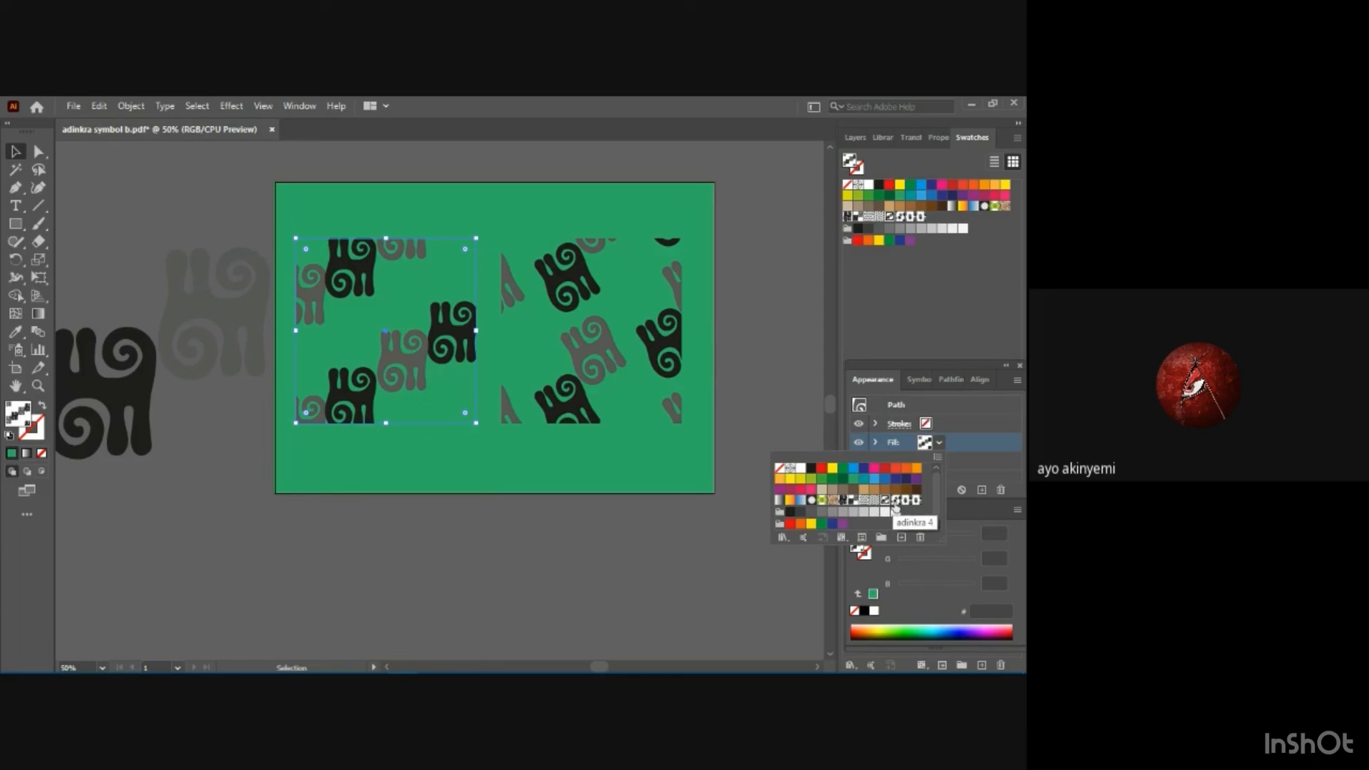
left_click(639, 385)
left_click(650, 389)
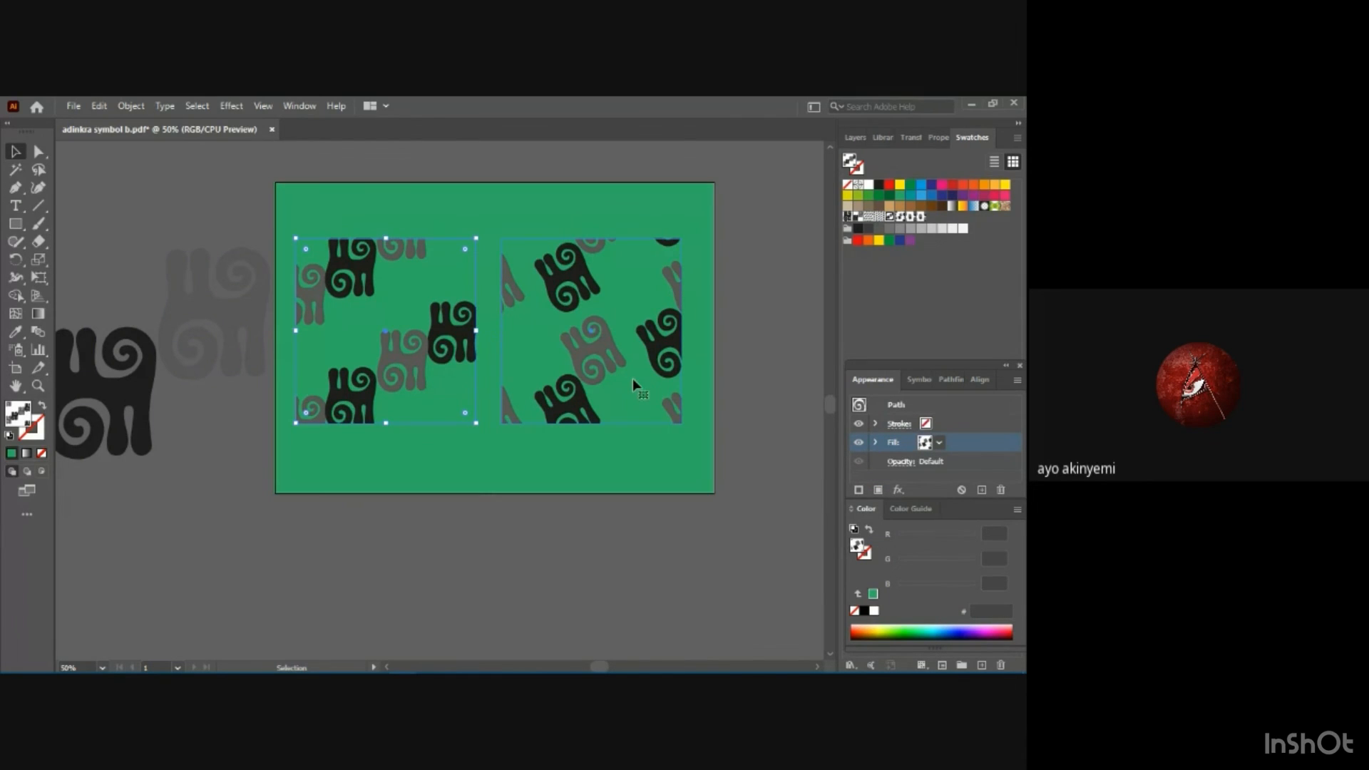
Fill the right square with the widely spaced pattern of upright motifs, two swatches before the left square's pattern.
left_click(939, 442)
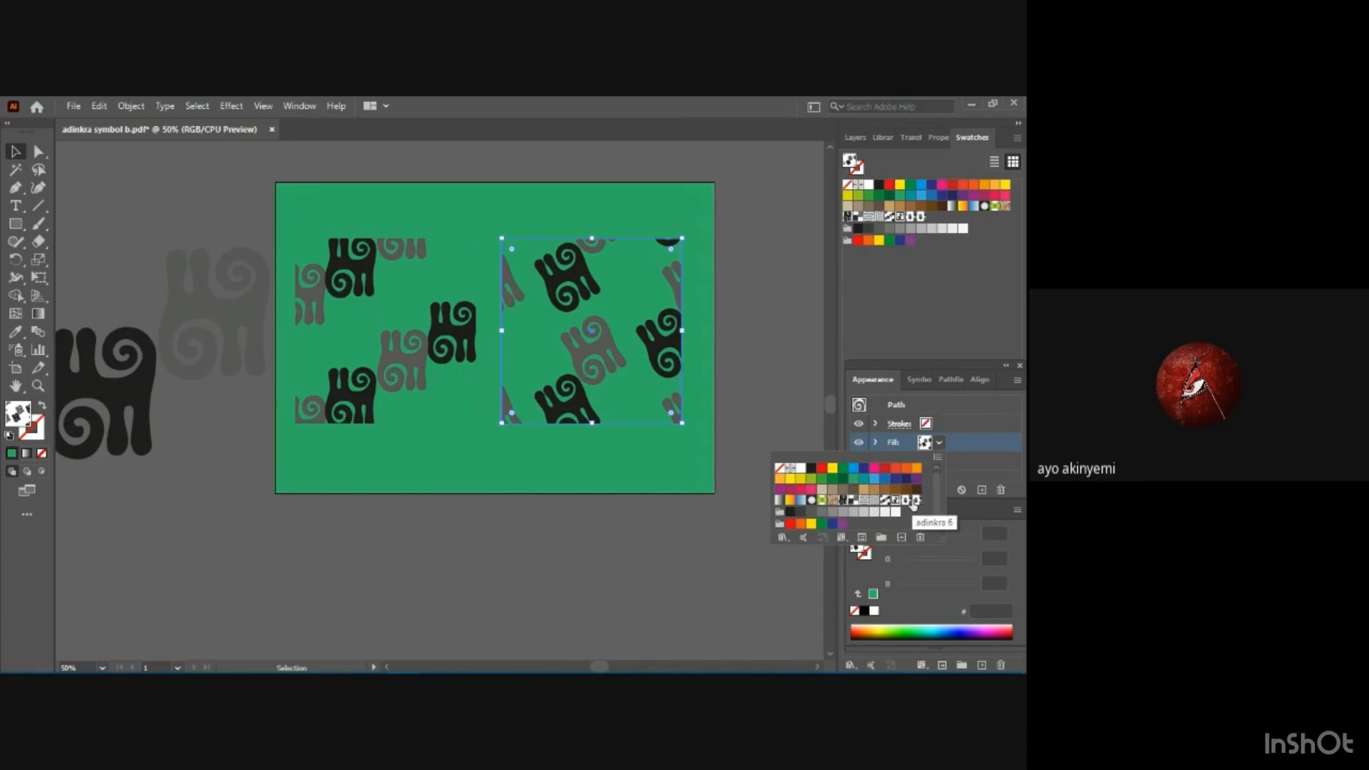
left_click(876, 507)
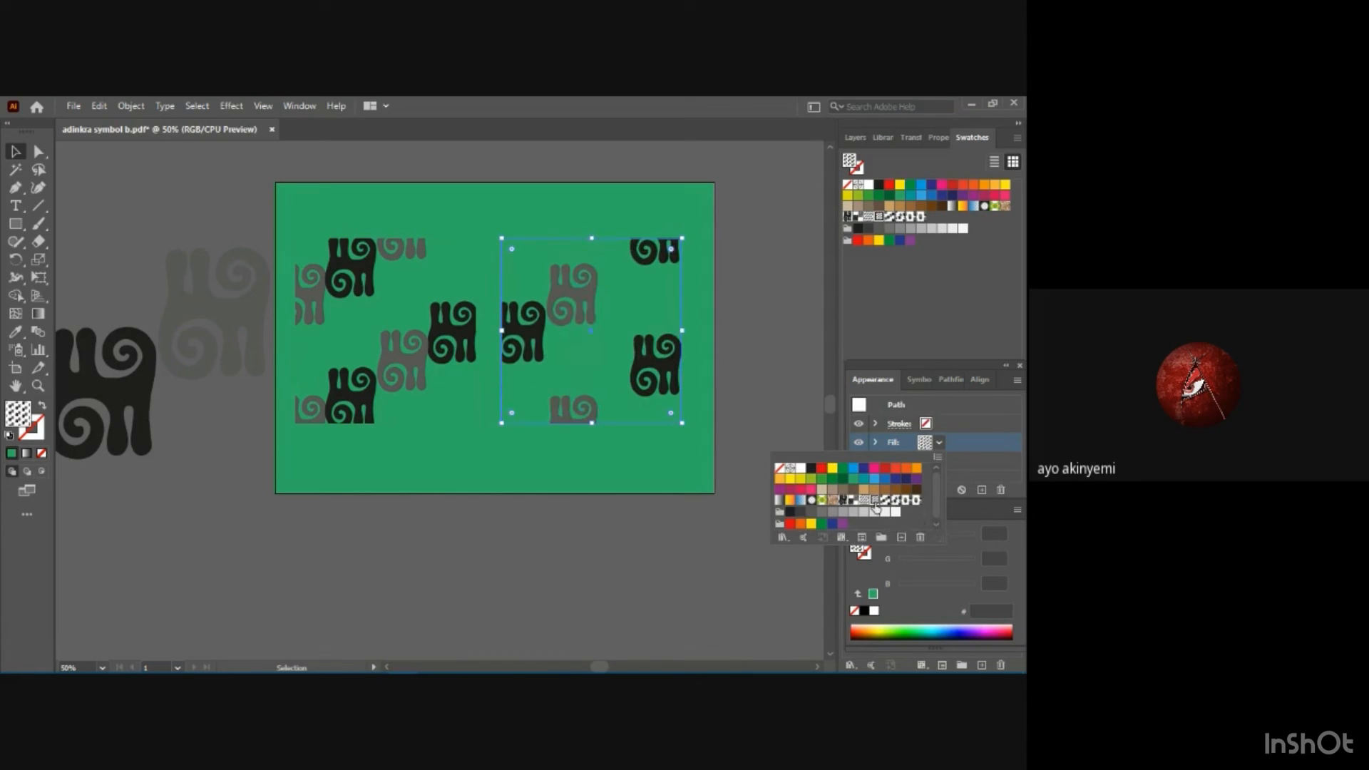
left_click(866, 503)
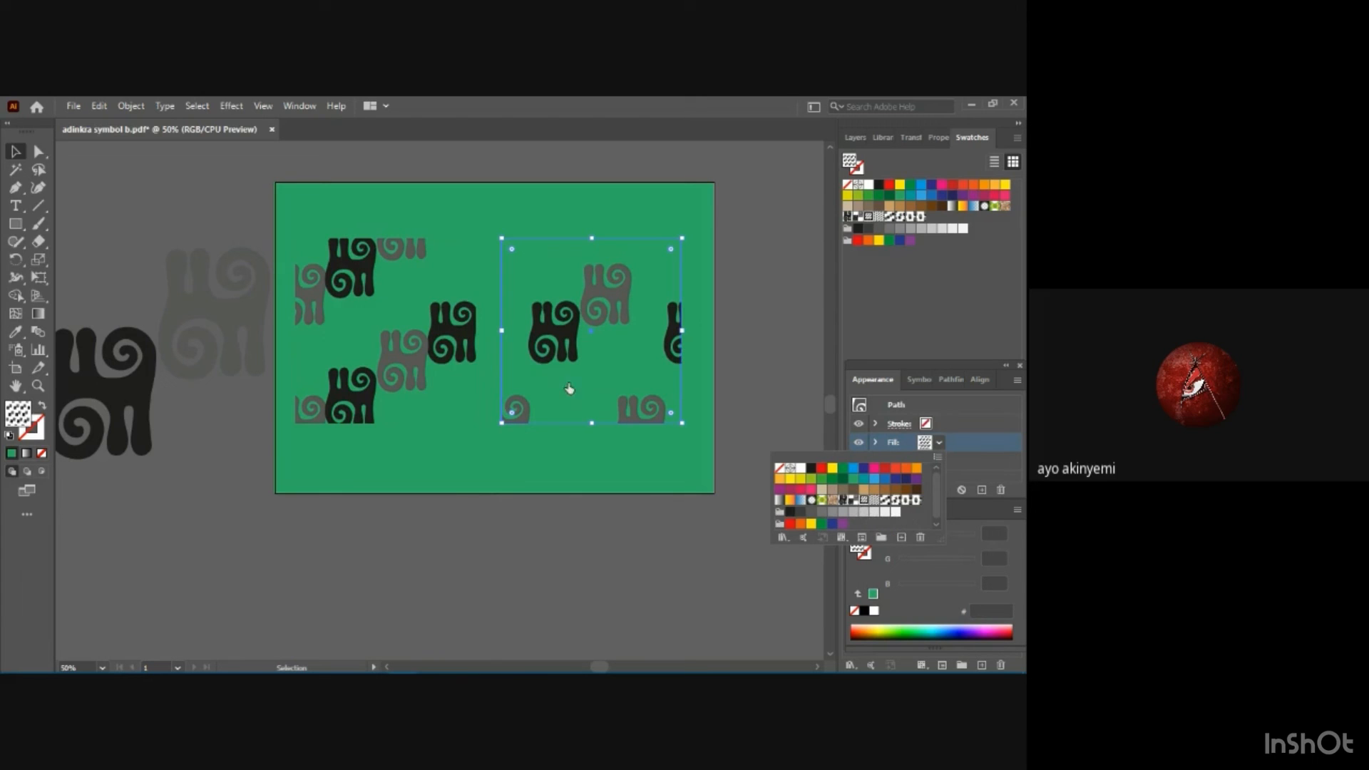
Save the green version as an Adobe PDF named "adinkra symbol c" in the exercise folder, using the Illustrator Default preset.
left_click(82, 102)
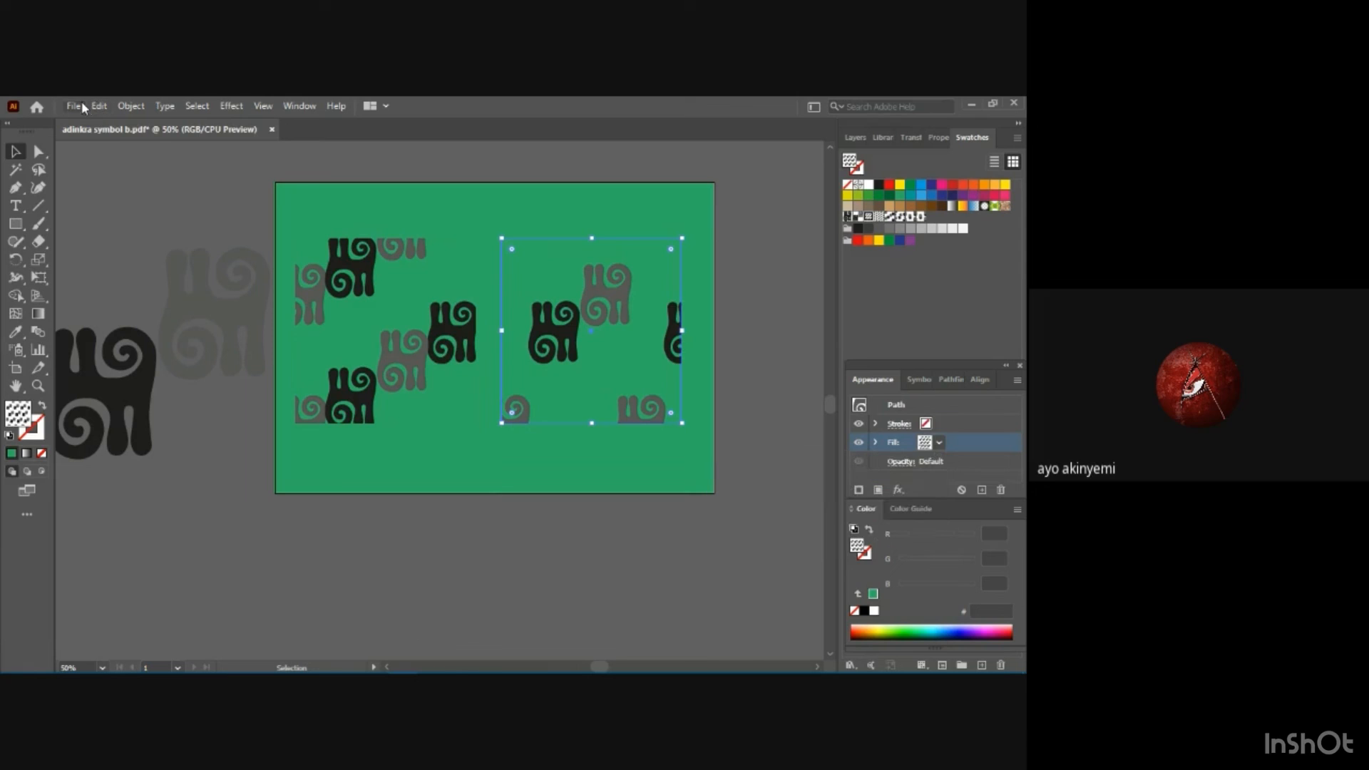
left_click(80, 105)
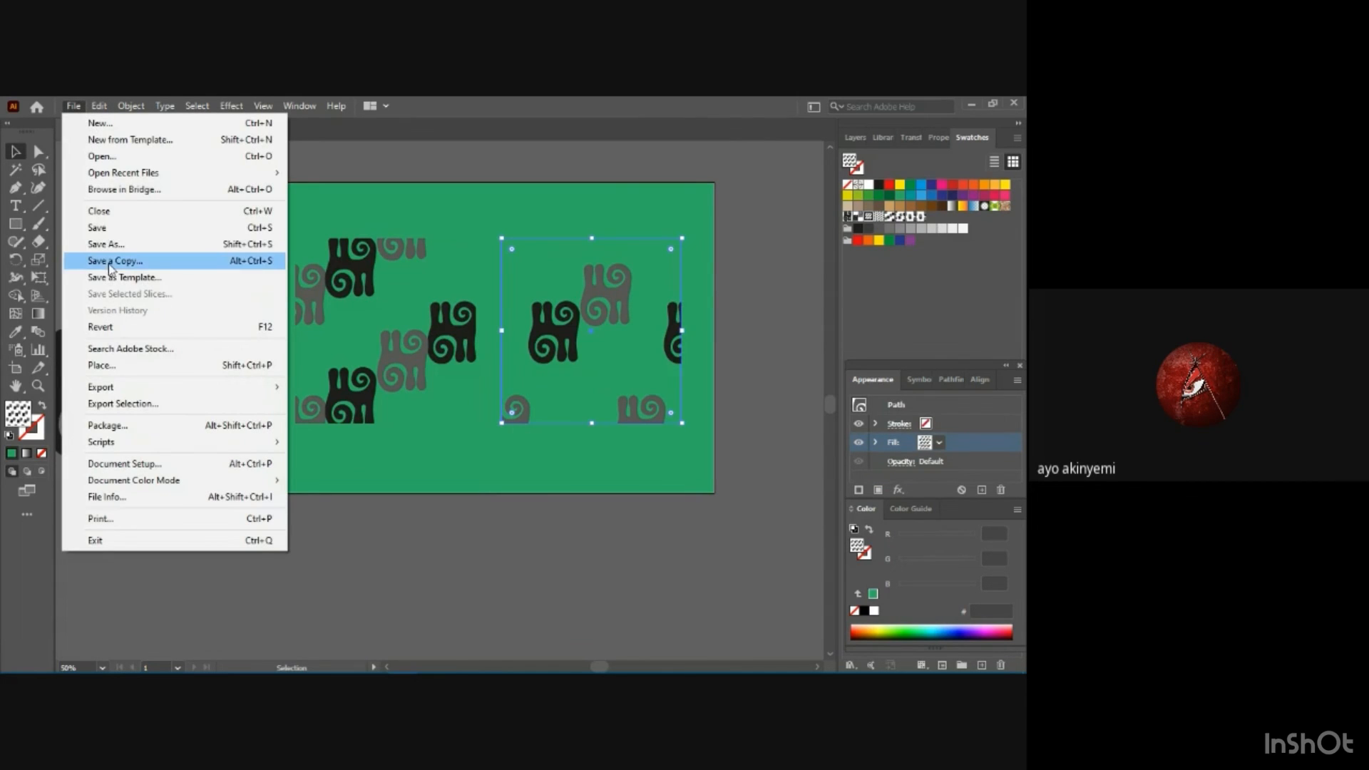
left_click(107, 244)
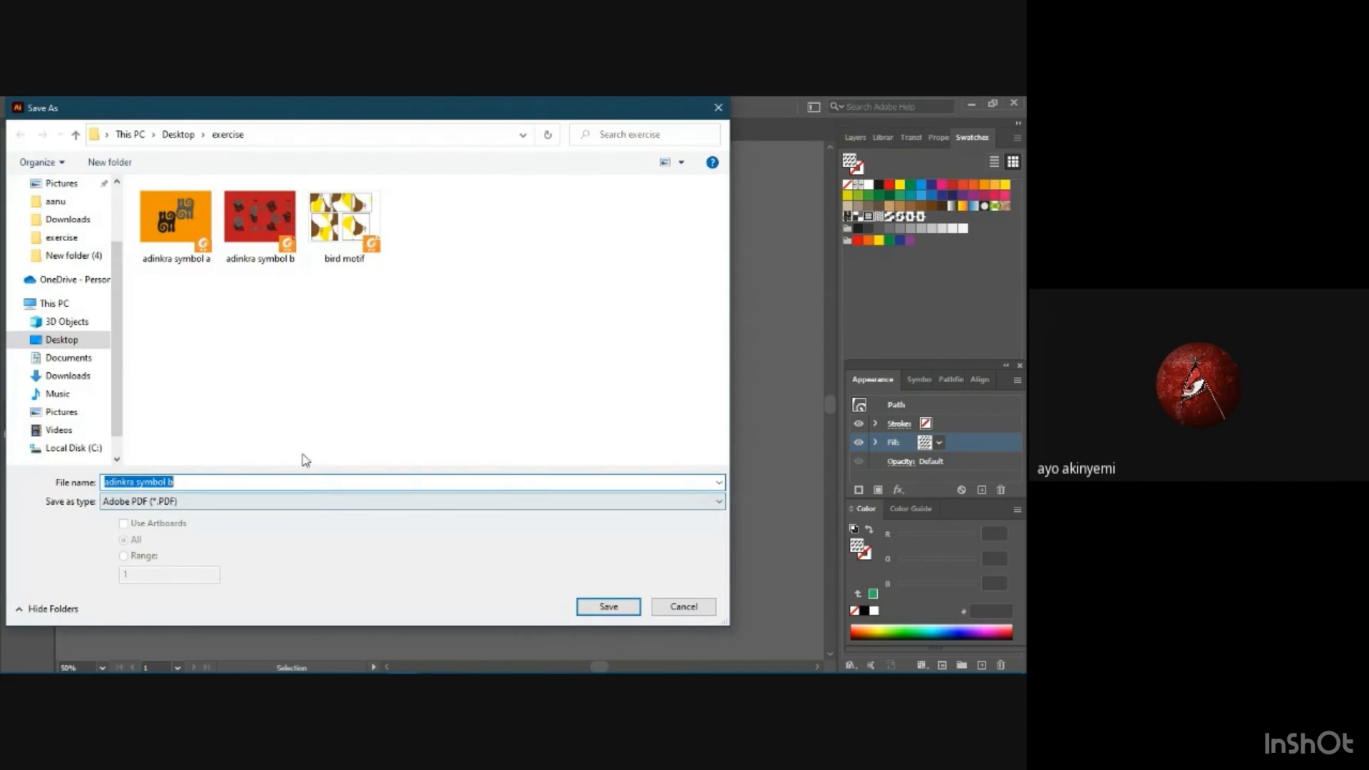
left_click(219, 485)
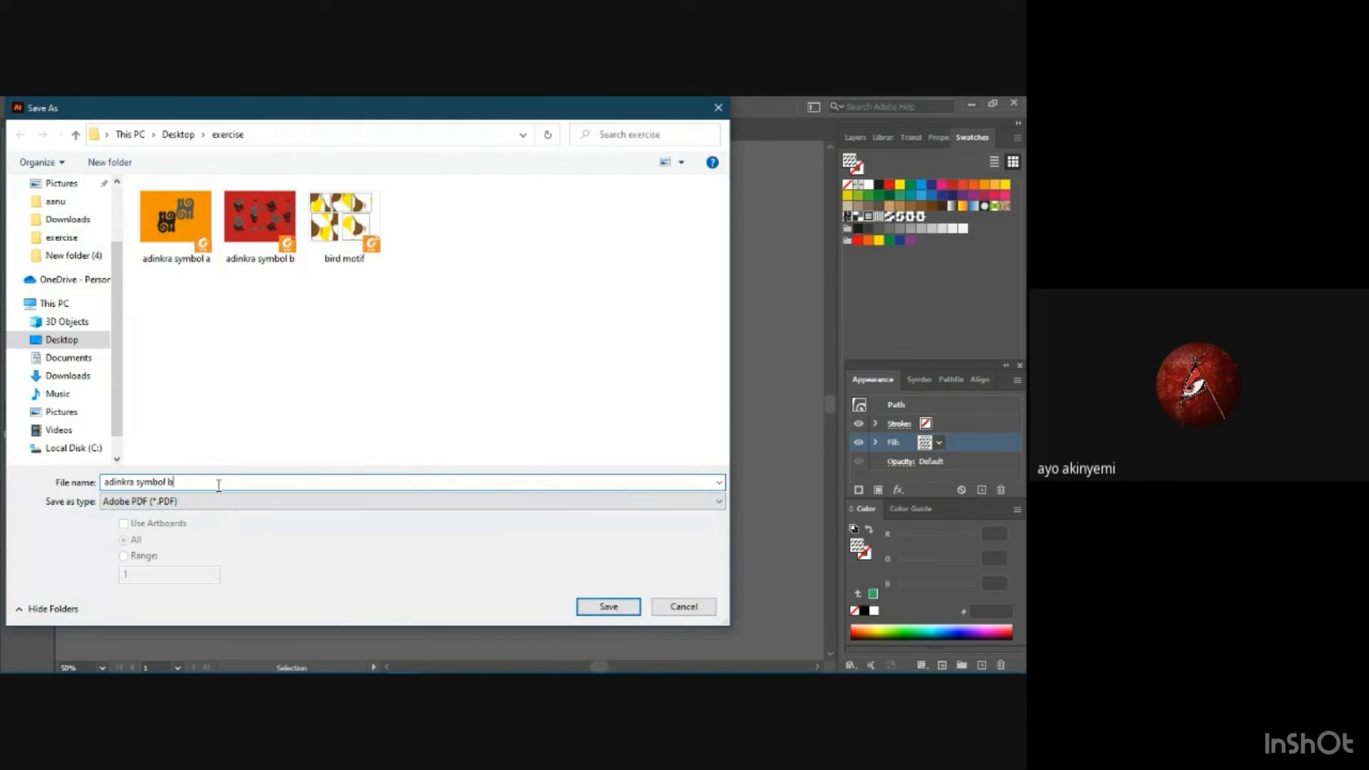
key("BackSpace")
type("c")
left_click(609, 606)
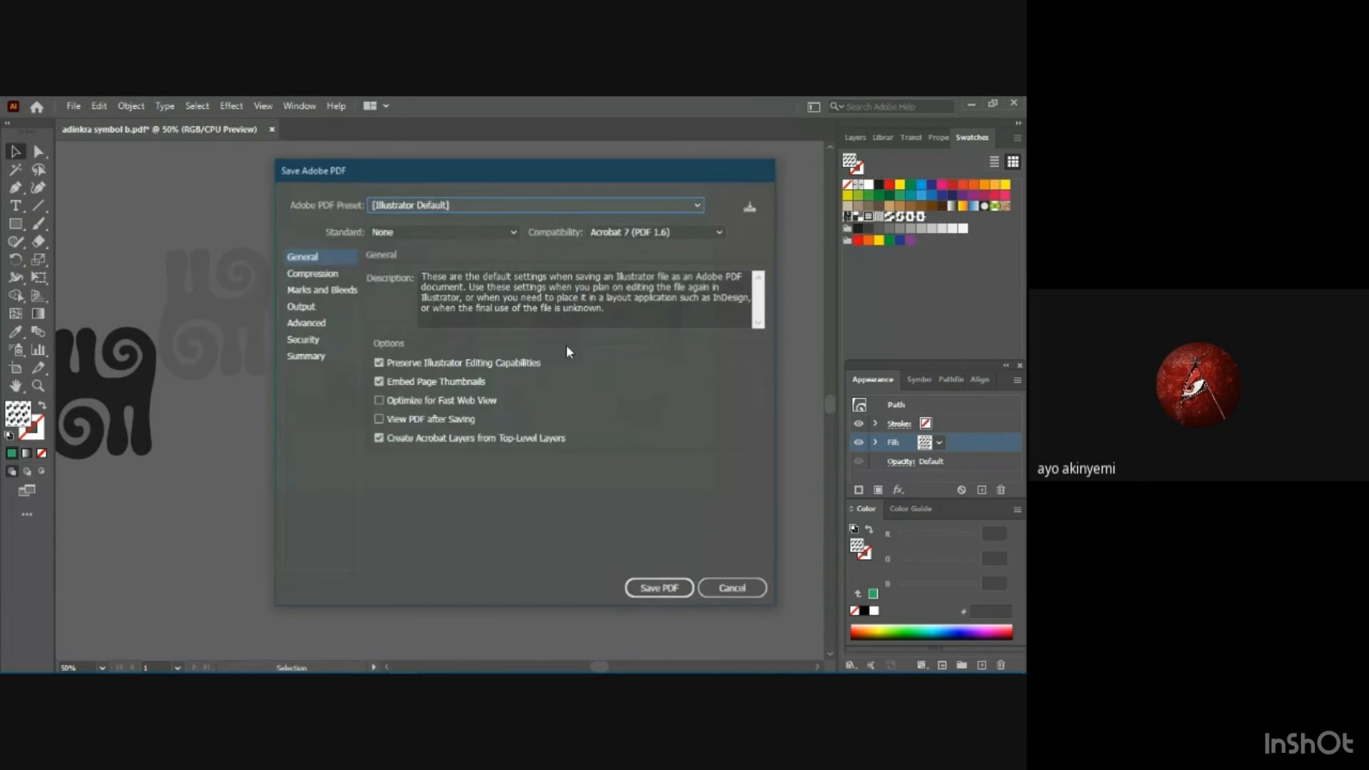
left_click(645, 588)
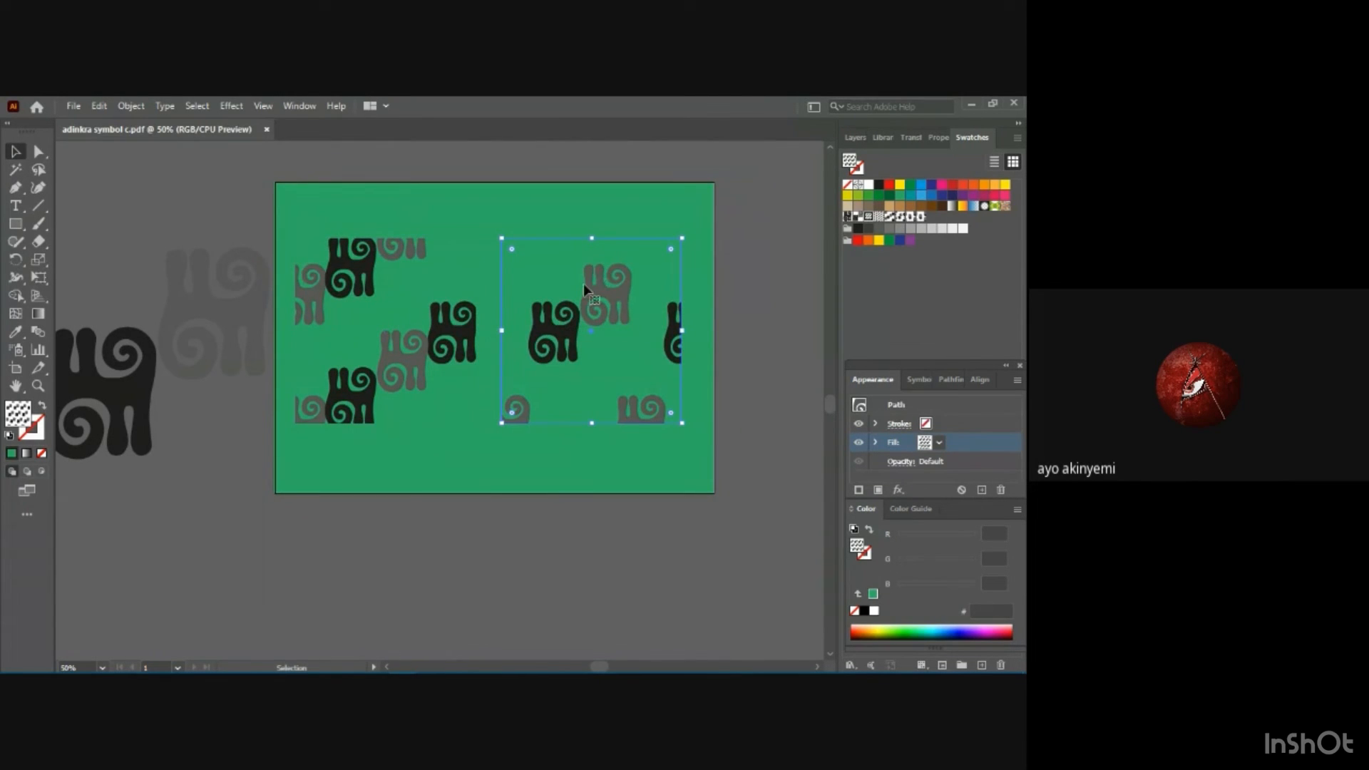
Delete the right pattern square and move the remaining one to the middle of the green background.
key("Delete")
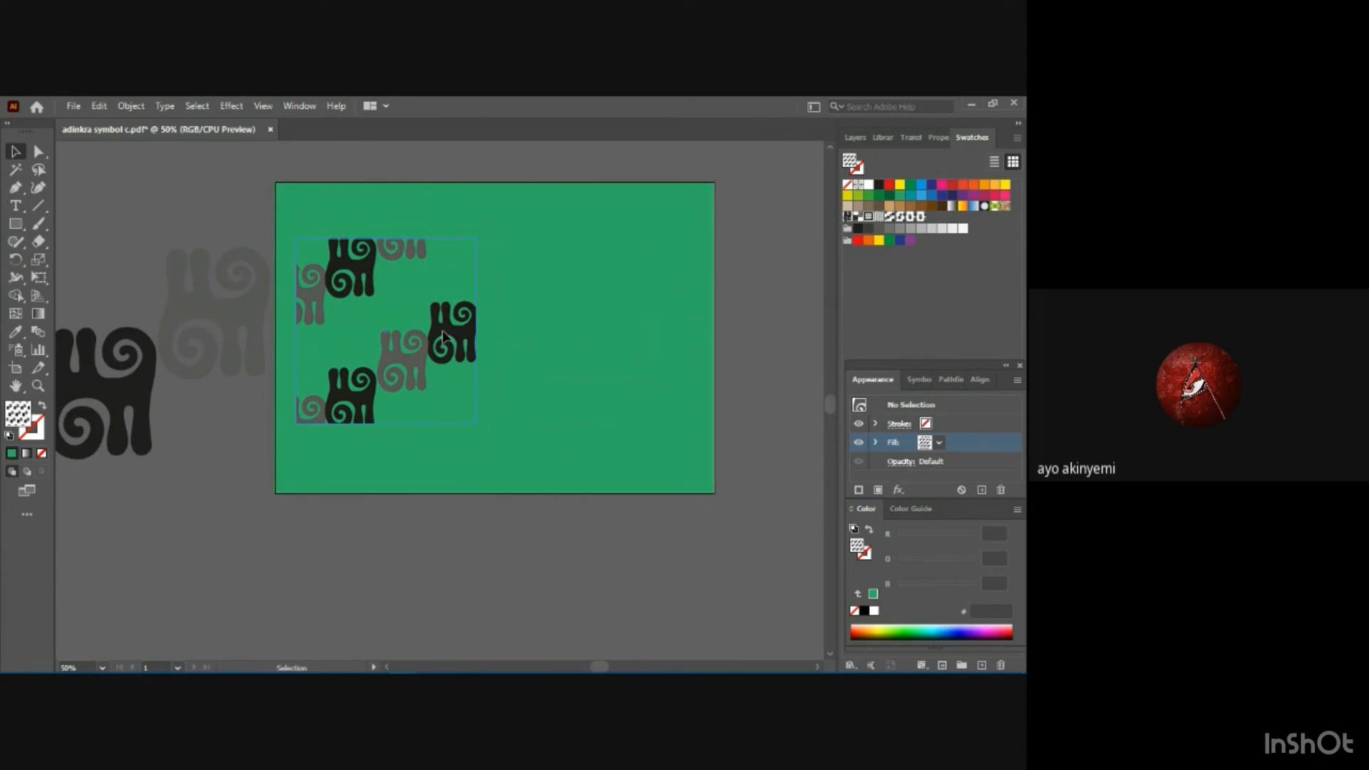
left_click_drag(443, 336, 536, 335)
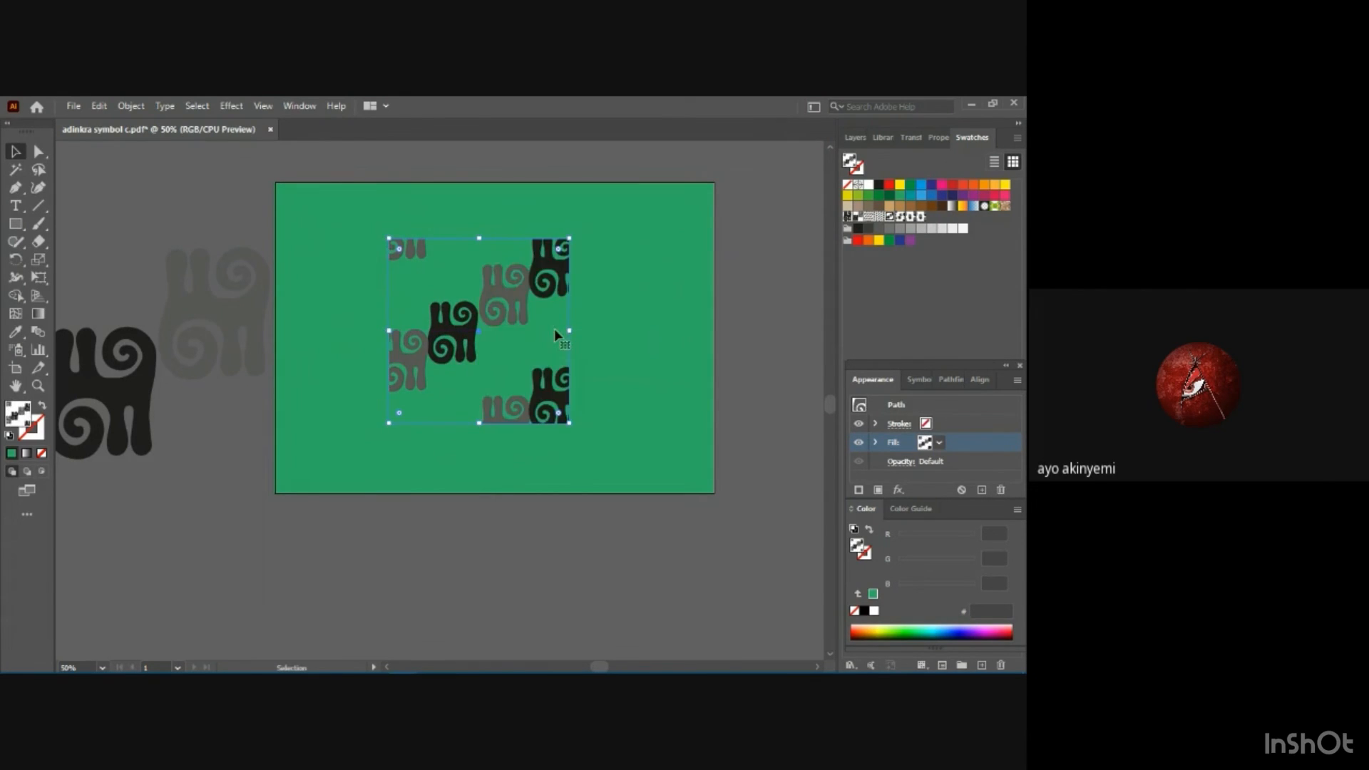
left_click_drag(549, 391, 572, 386)
Set the background rectangle's fill to the orange C=0 M=35 Y=85 K=0 swatch and raise its green value to 189.
left_click(634, 375)
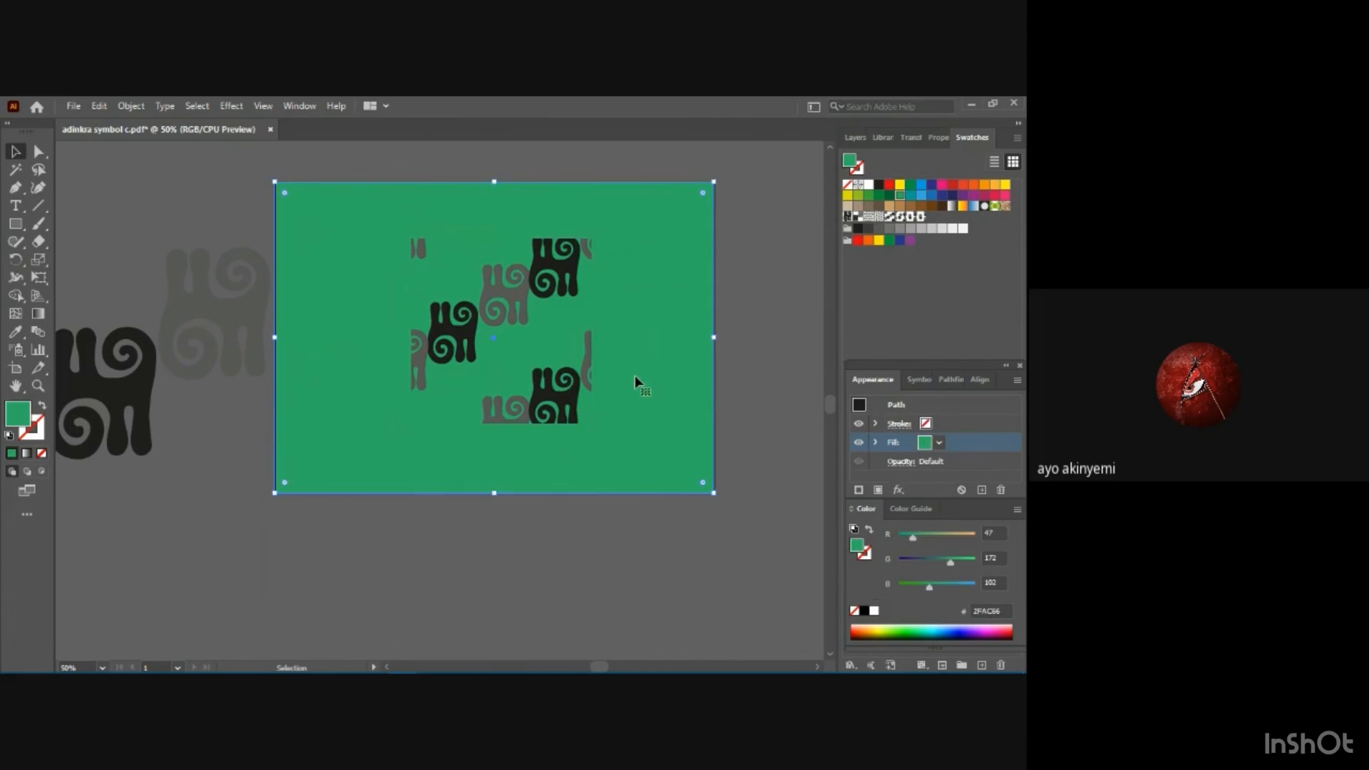
left_click(940, 443)
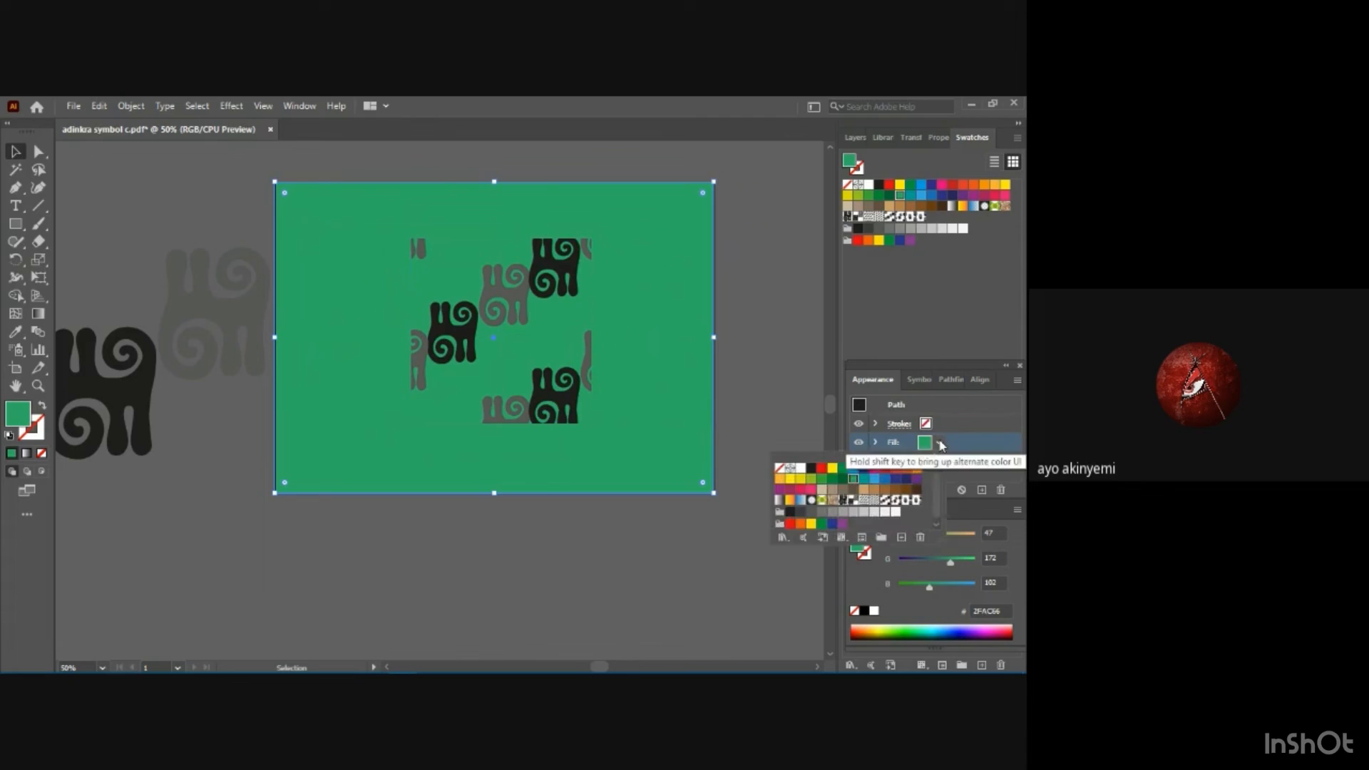
left_click(782, 482)
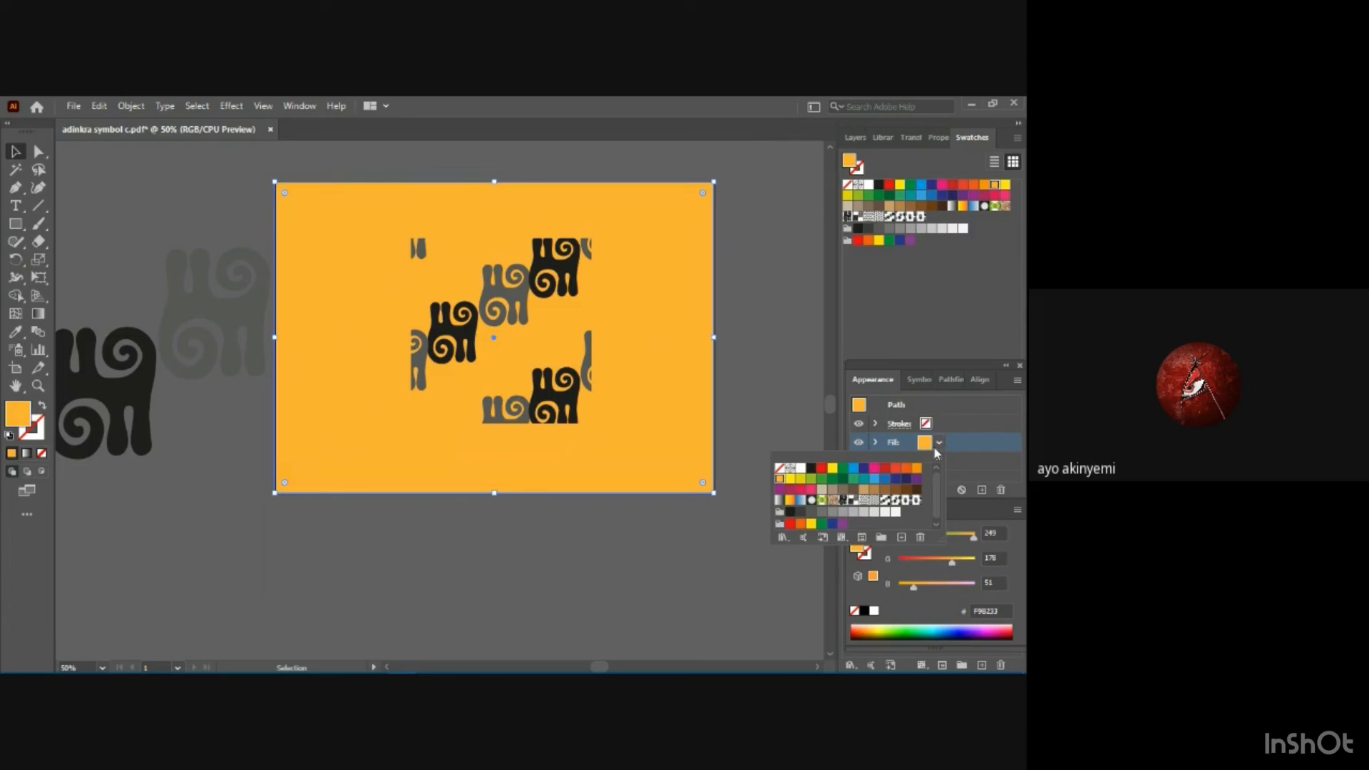
mouse_move(952, 562)
left_mouse_down()
mouse_move(919, 563)
mouse_move(958, 566)
left_mouse_up()
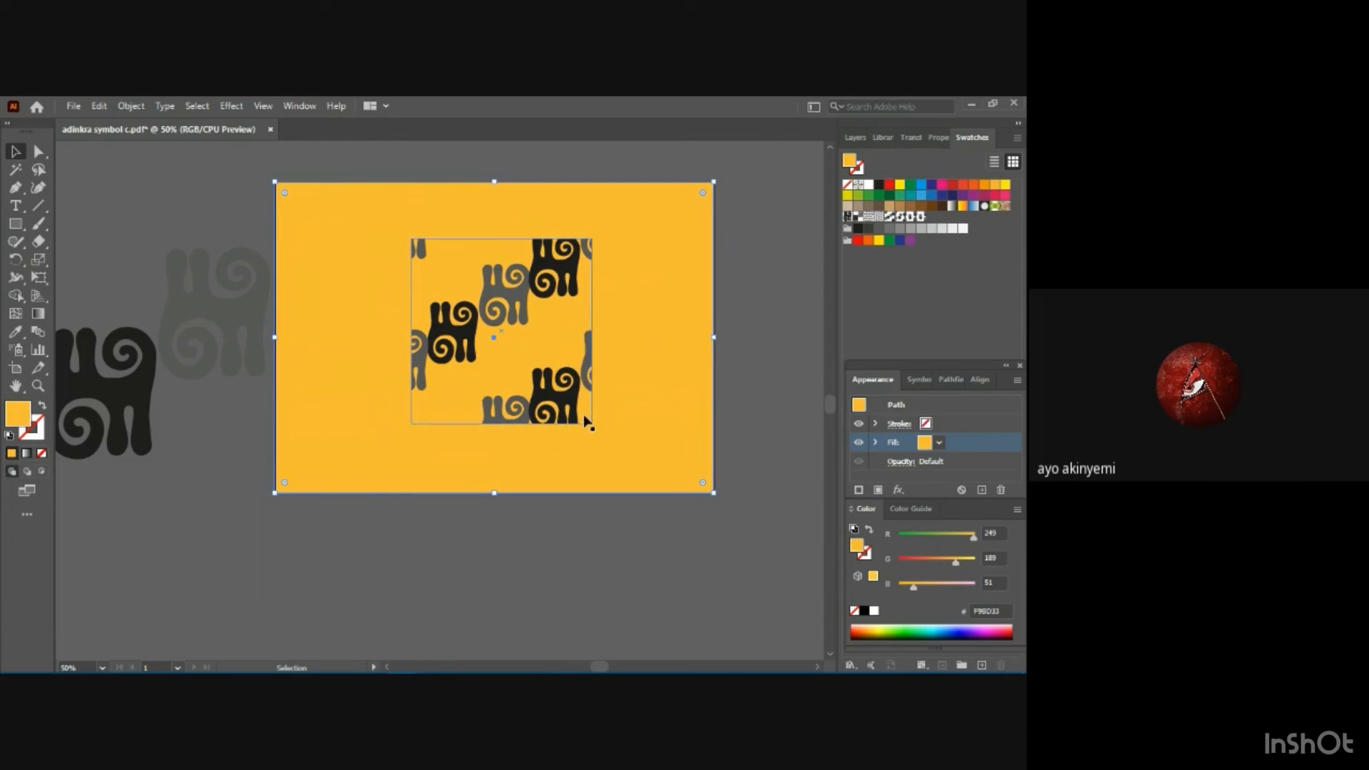
Enlarge the pattern square from its lower-right and upper-left corners so it covers most of the background's height, and deselect everything.
left_click(533, 397)
left_click_drag(594, 426, 633, 465)
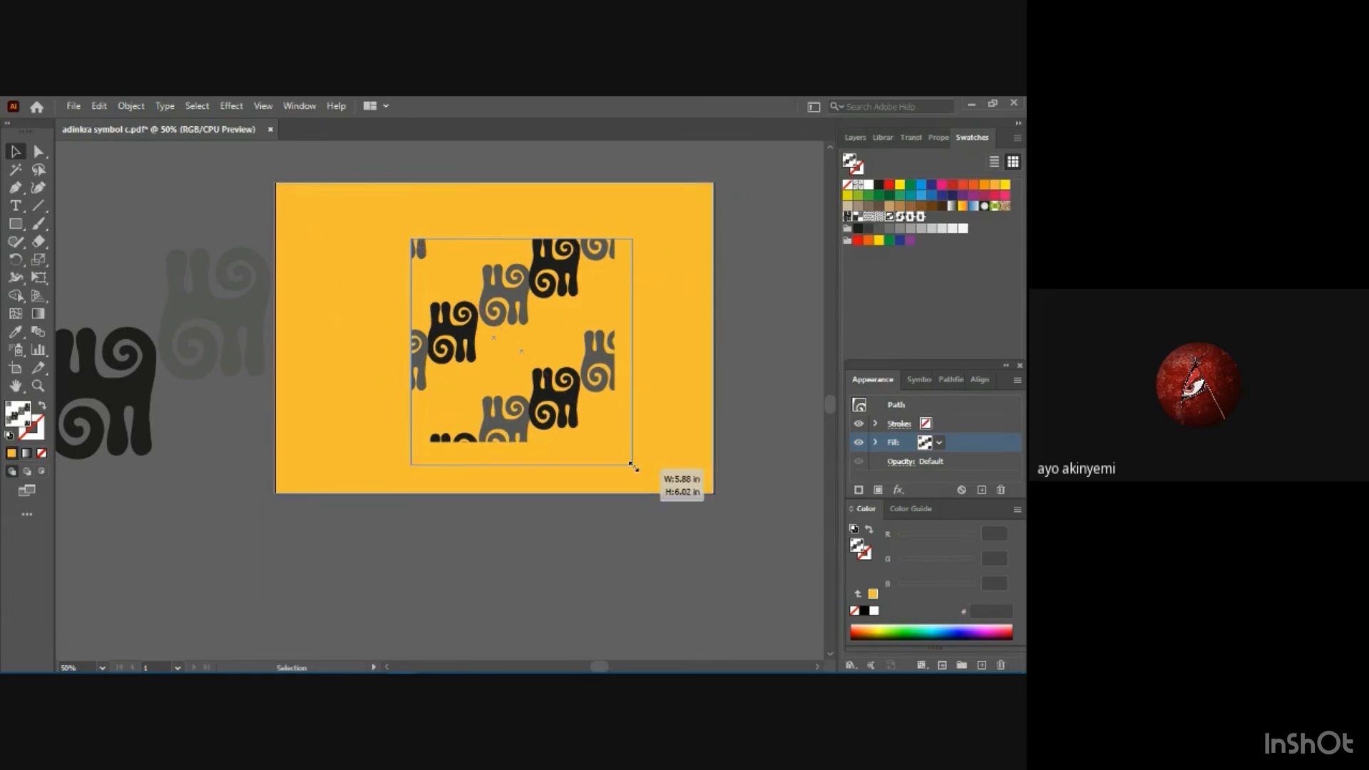
left_click_drag(410, 236, 357, 202)
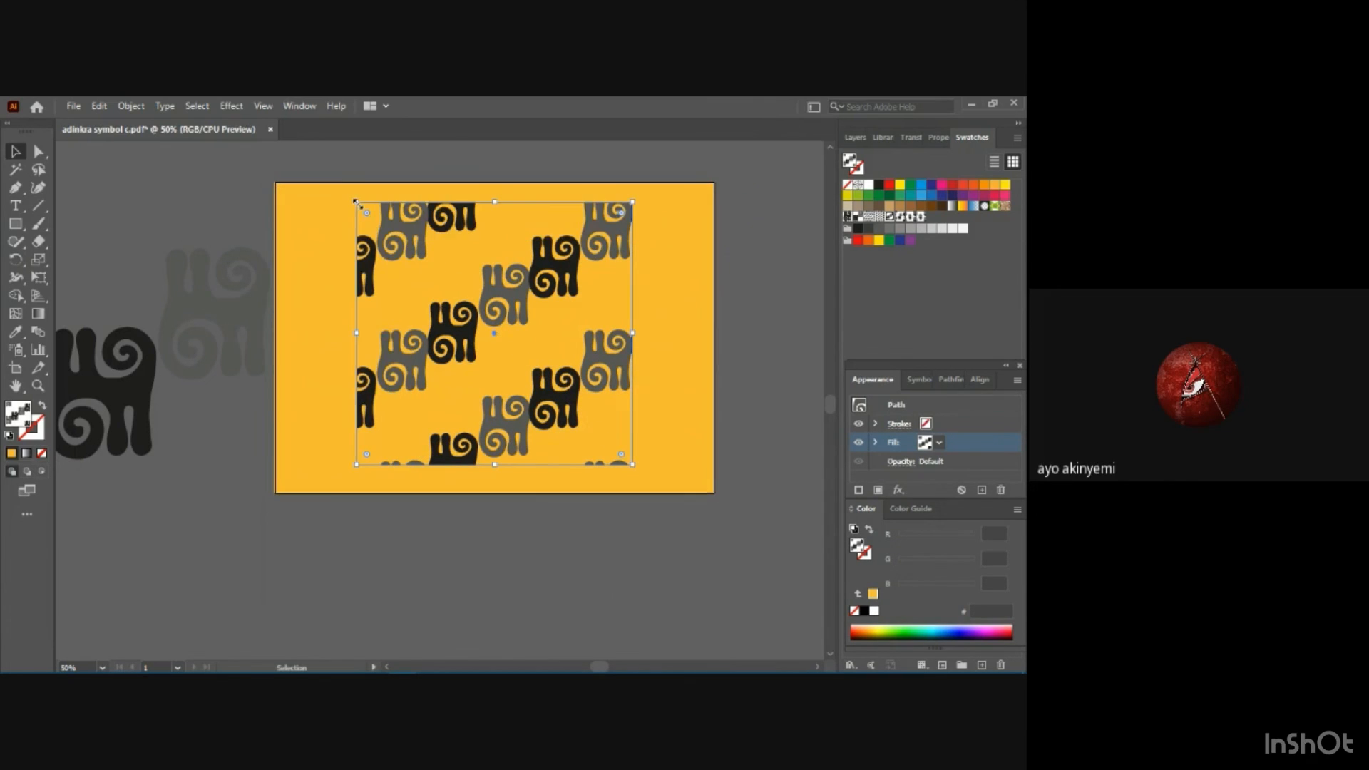
left_click(649, 403)
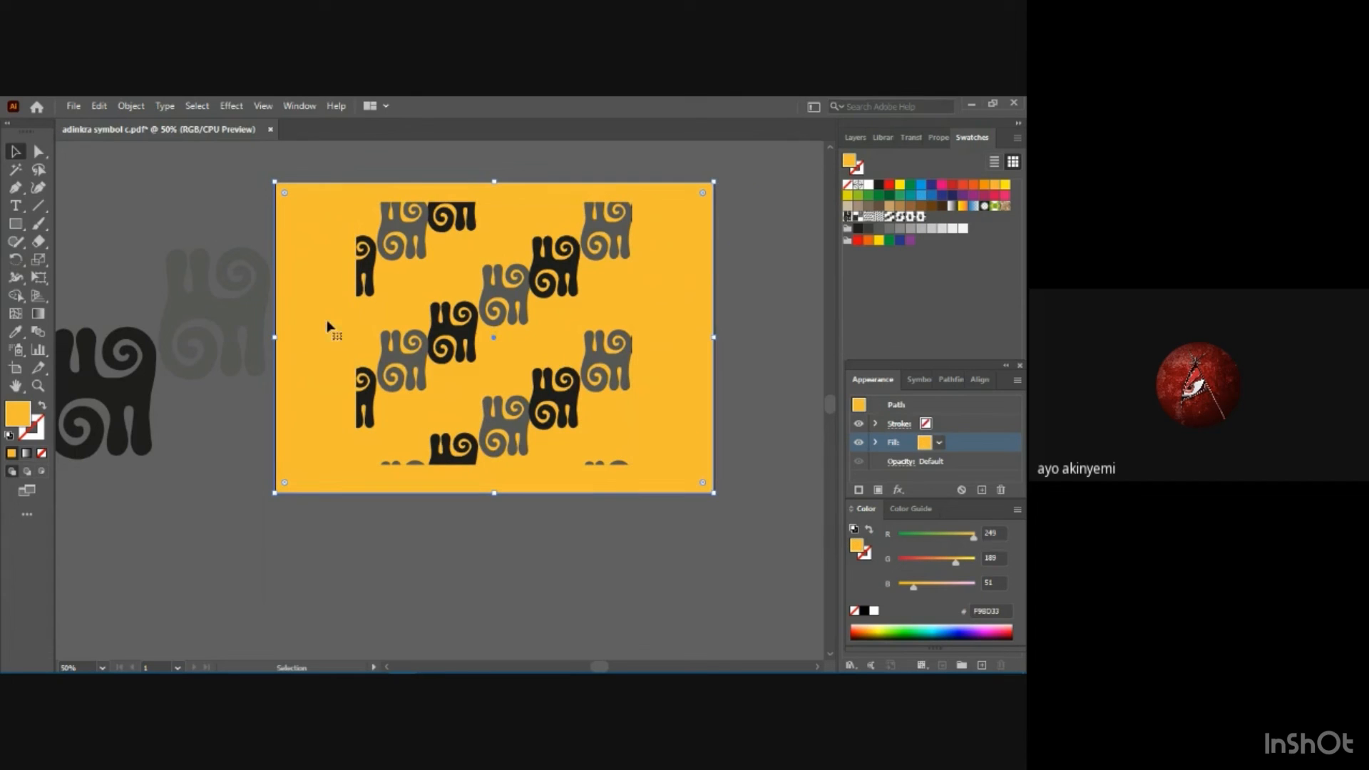
left_click(194, 345)
left_click(211, 471)
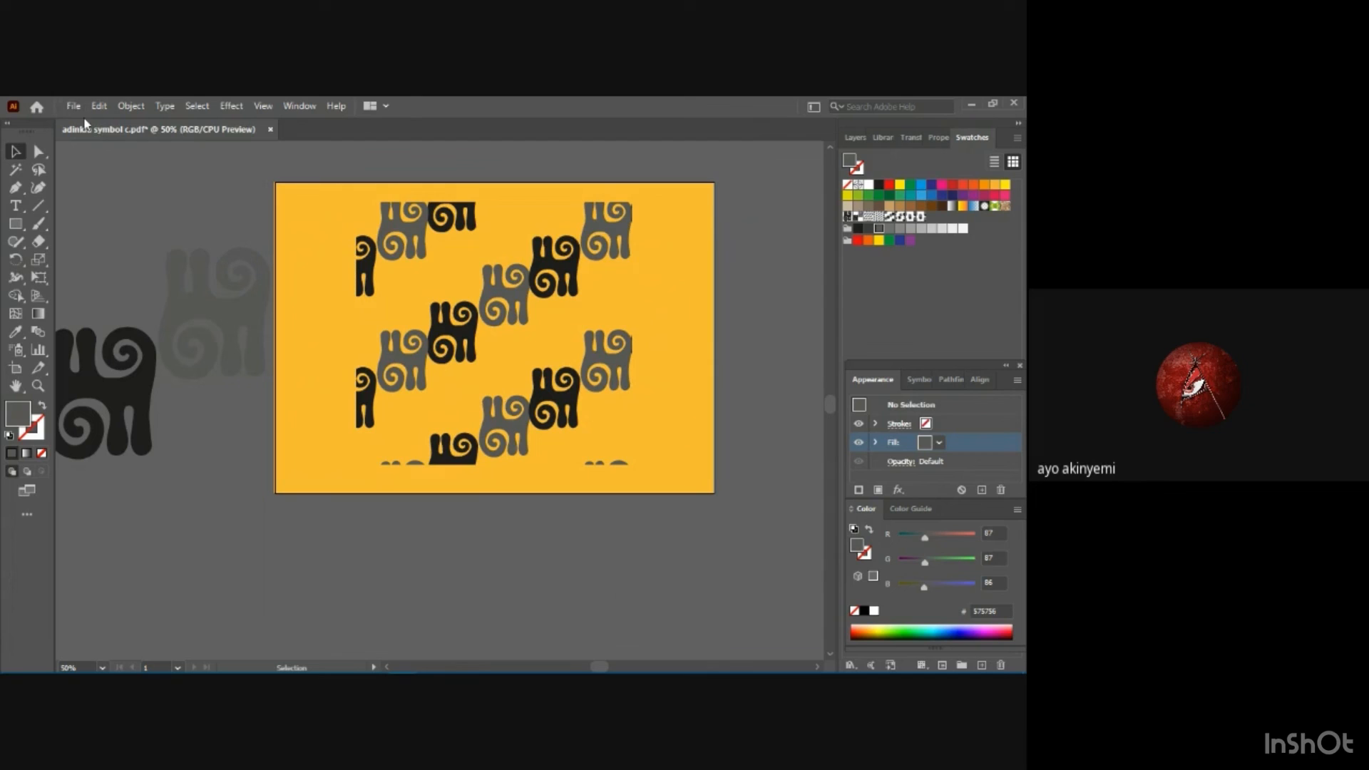
Save the yellow-orange version as an Adobe PDF named "adinkra symbol d" in the exercise folder.
left_click(71, 104)
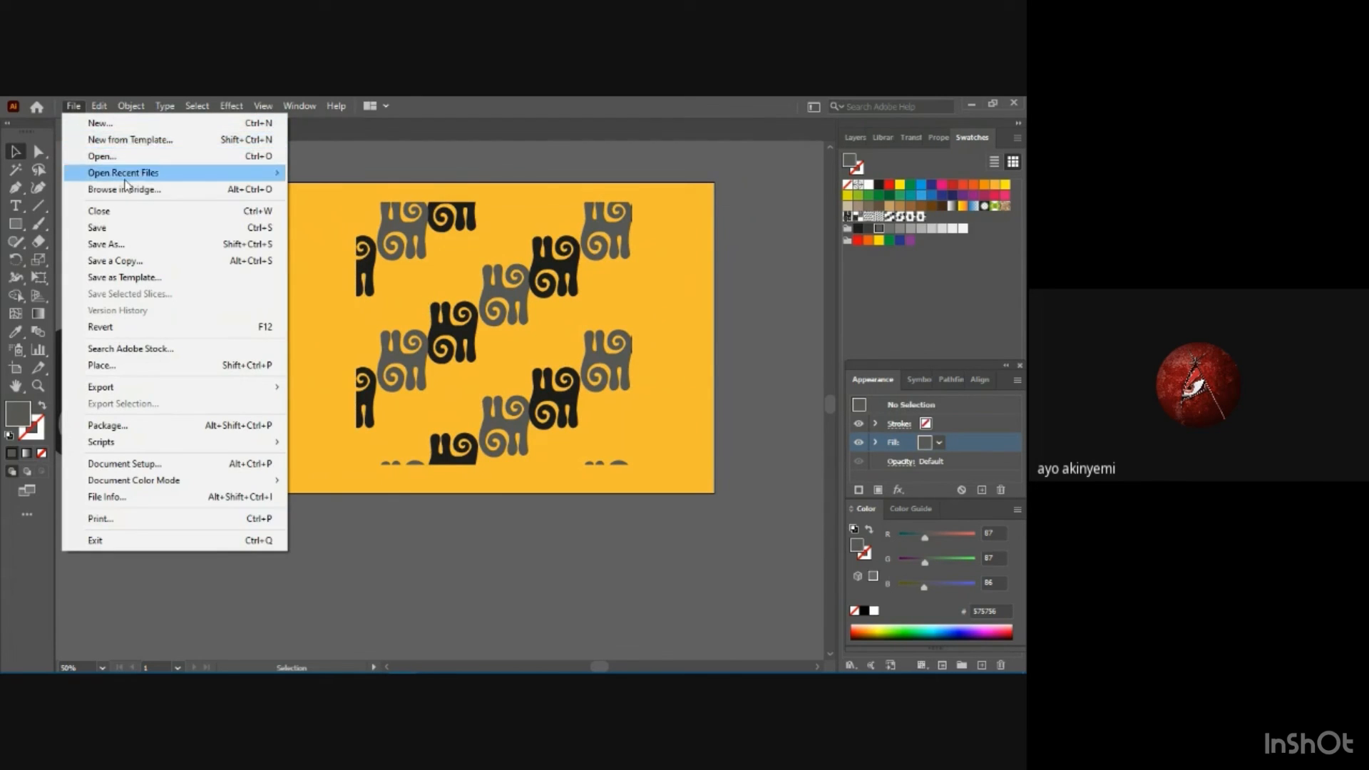
left_click(125, 243)
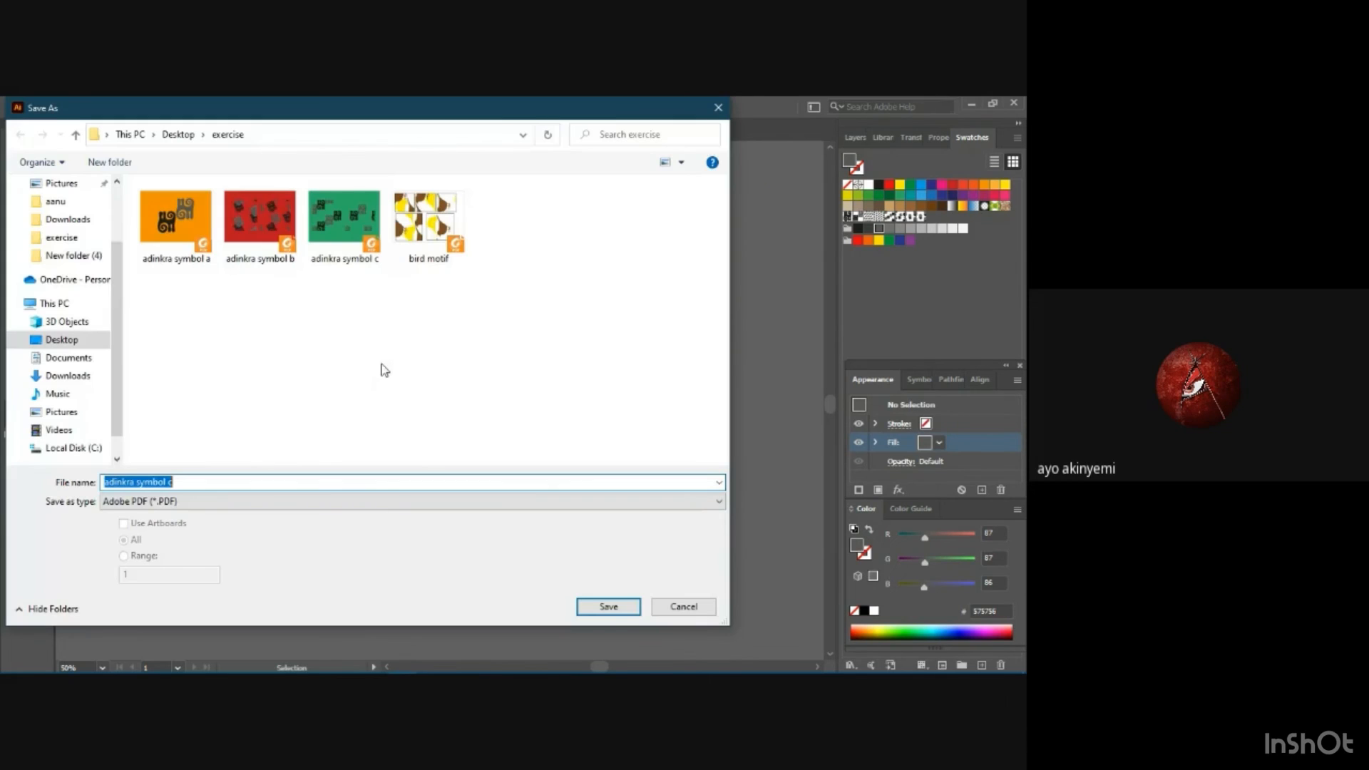
left_click(315, 481)
key("BackSpace")
type("d")
left_click(608, 606)
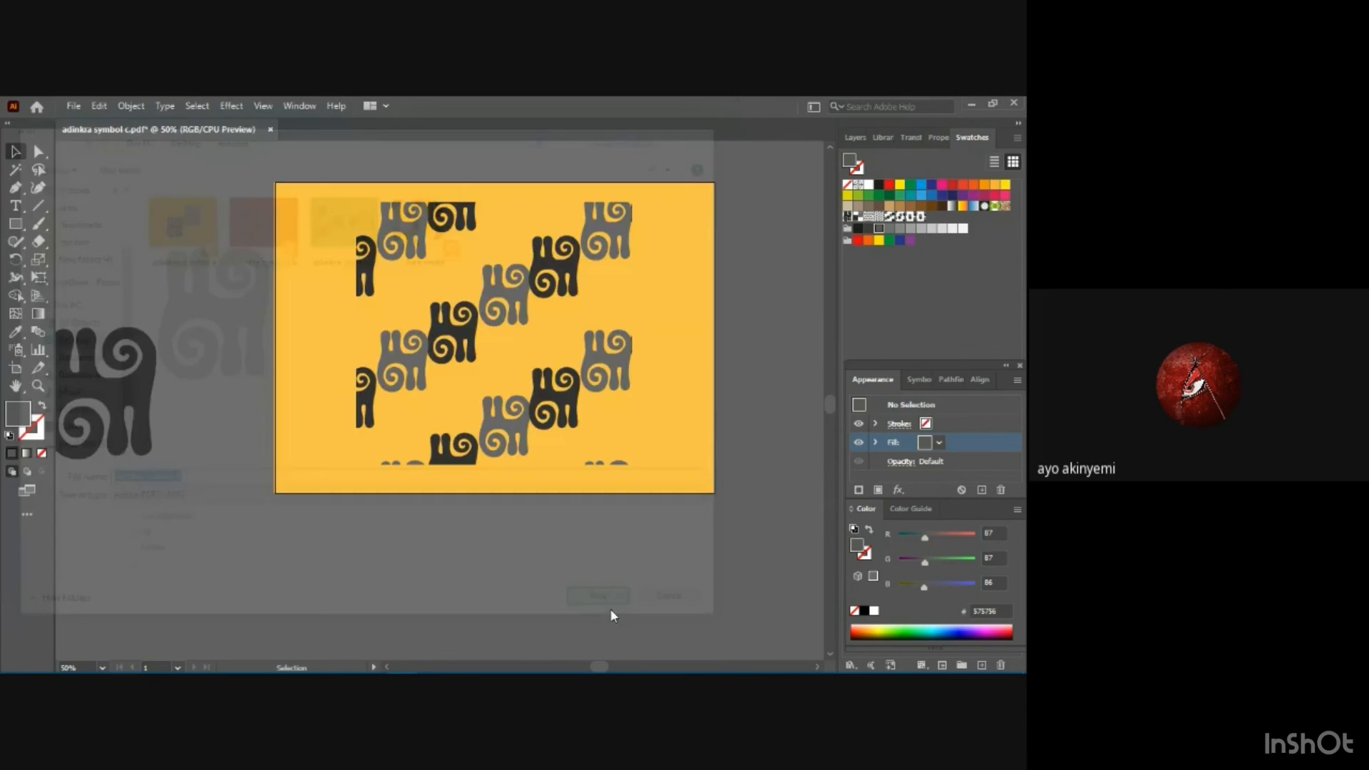
left_click(648, 585)
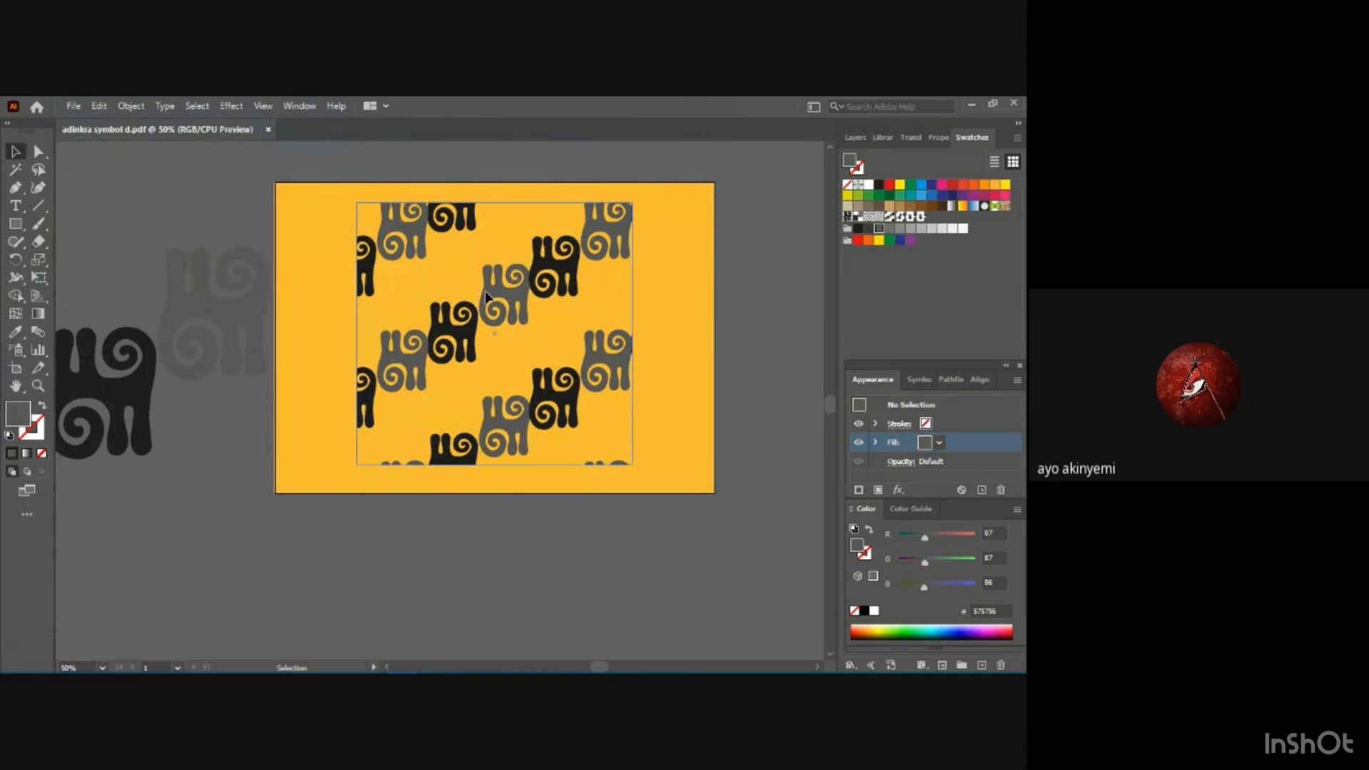
Delete the pattern square and draw a small rectangle with no fill in the upper-left corner of the background.
left_click(488, 298)
key("Delete")
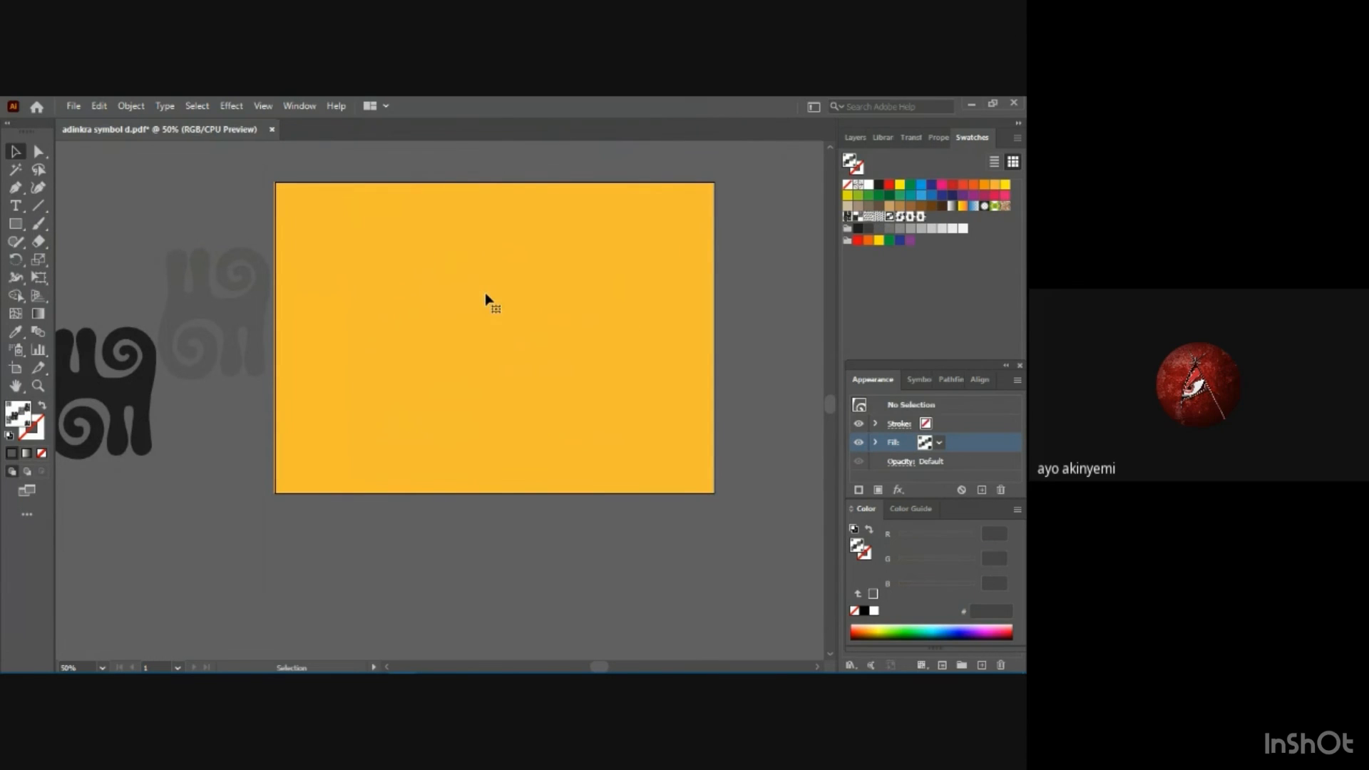
left_click(20, 226)
left_click_drag(279, 190, 395, 291)
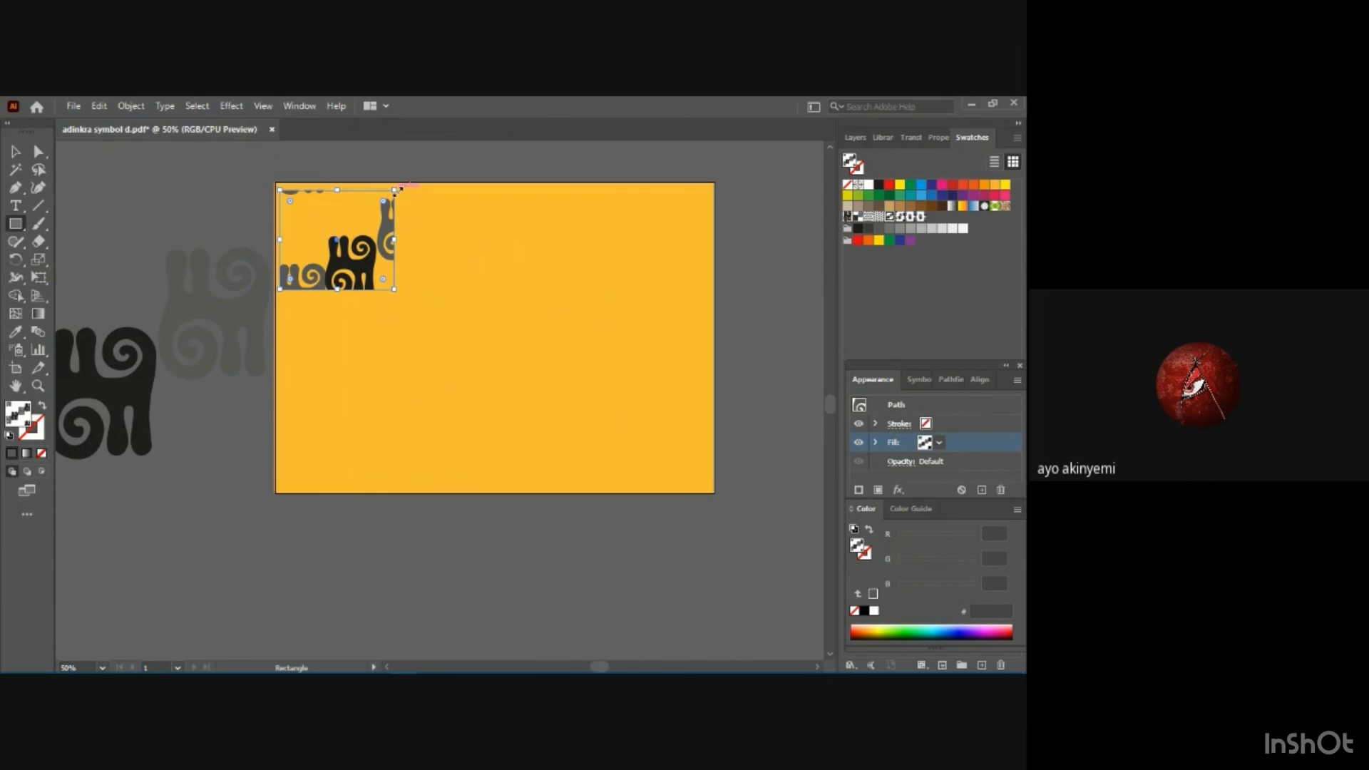
left_click(940, 443)
left_click(780, 468)
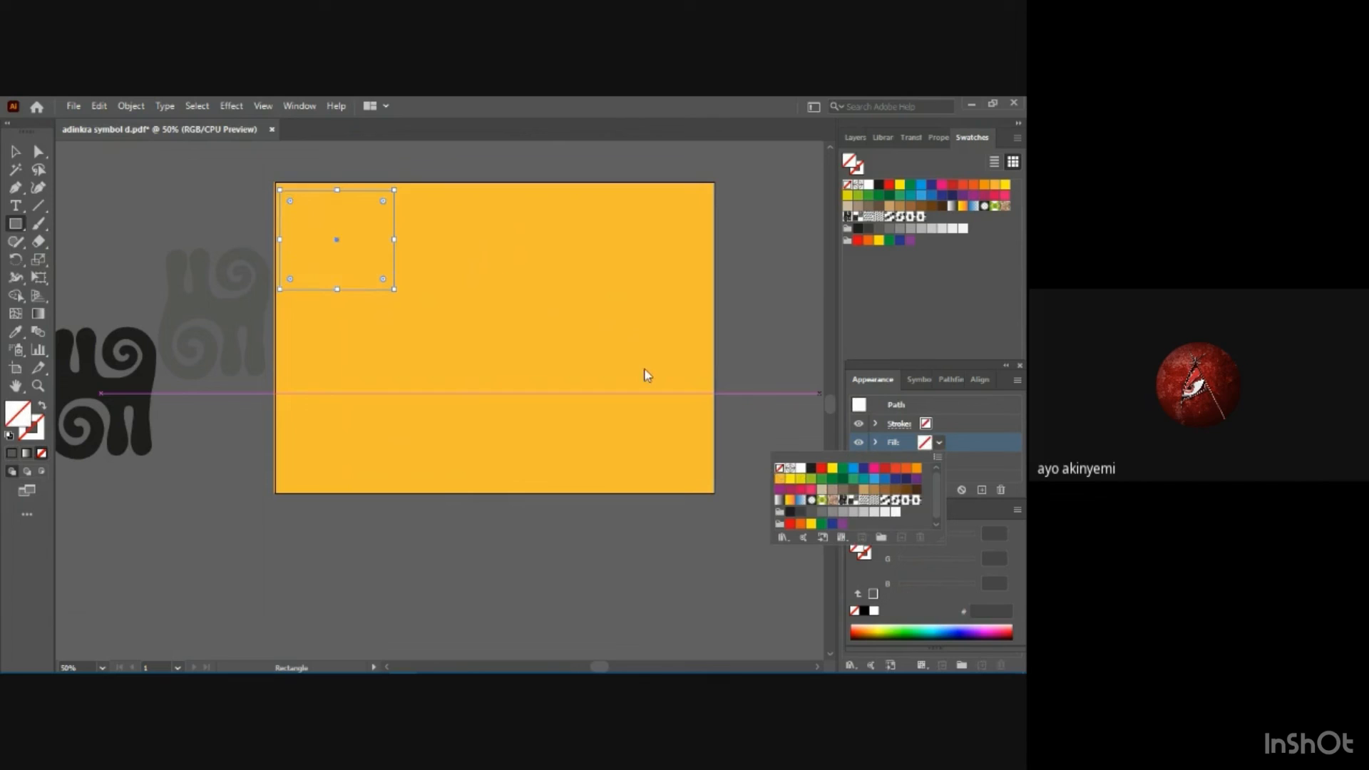
left_click(403, 196)
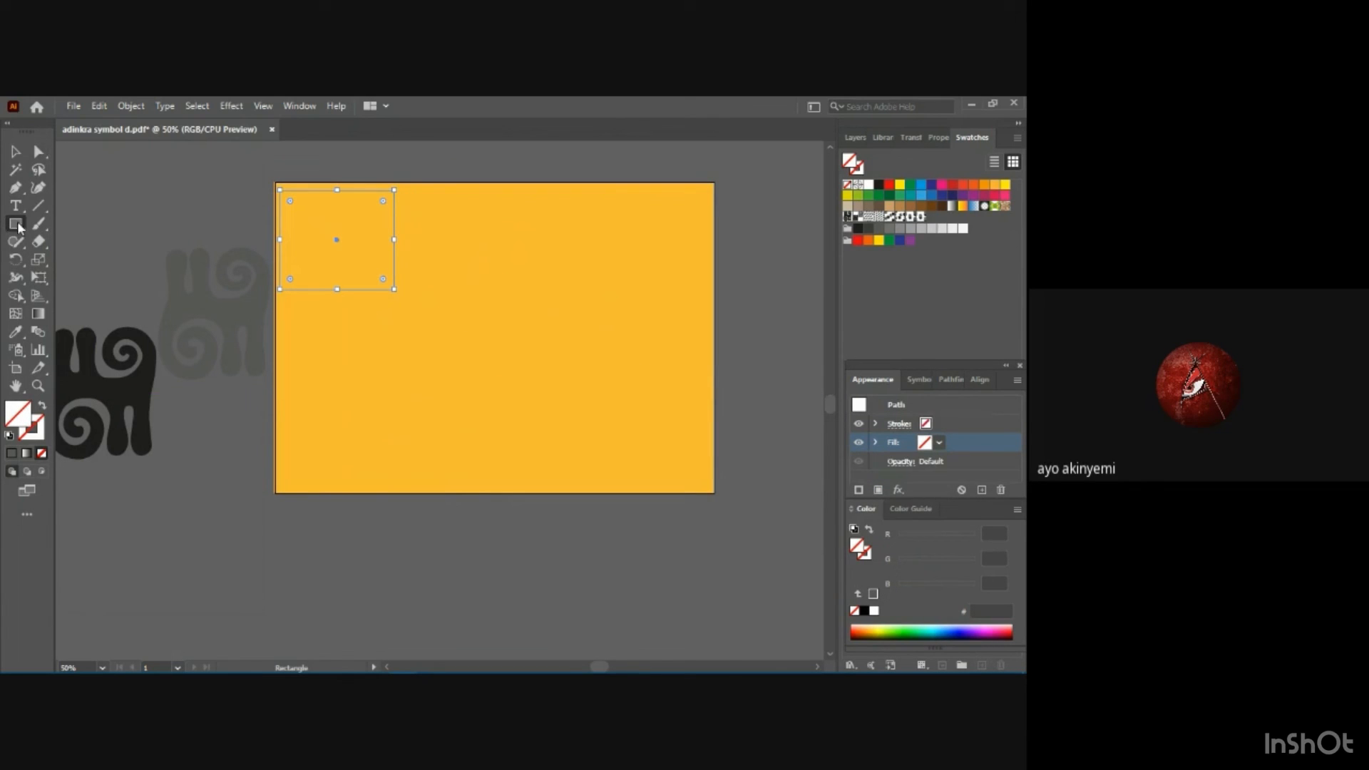
key("v")
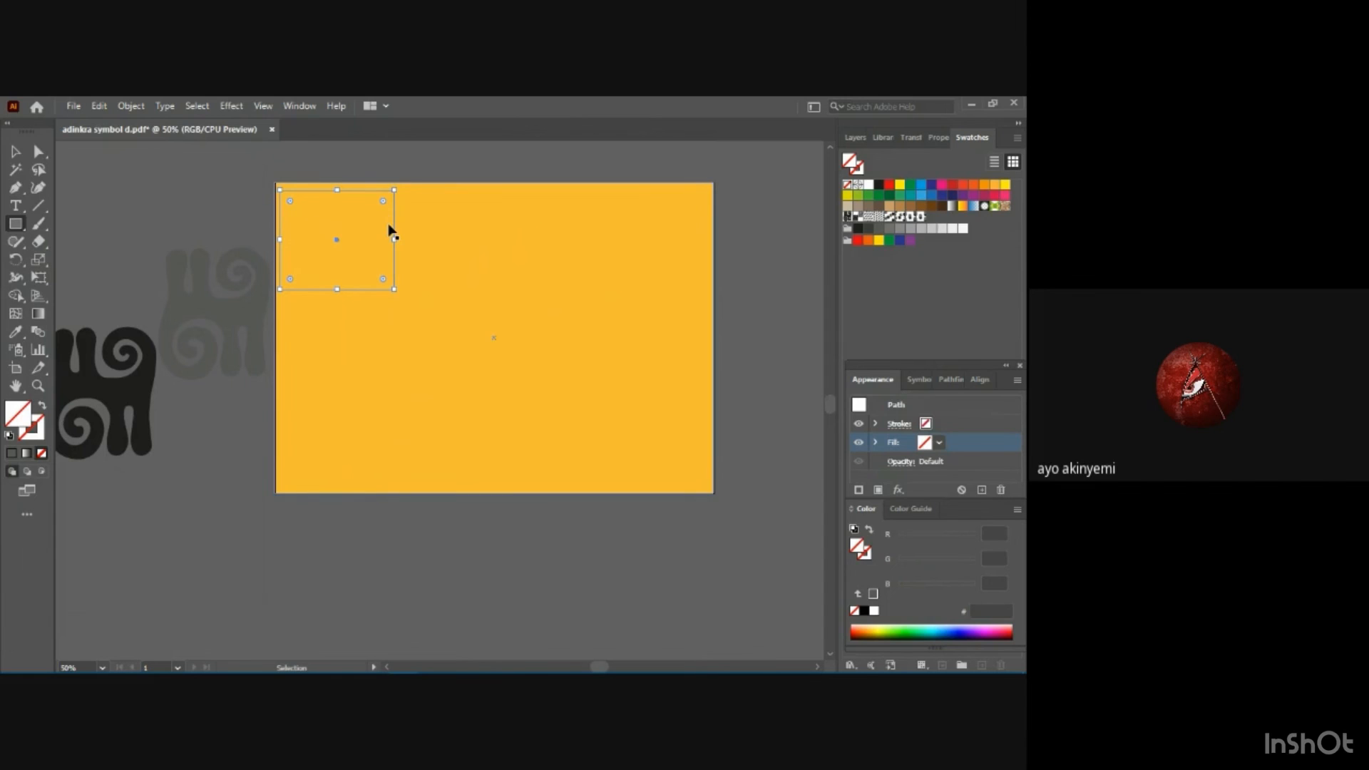
key("ctrl+z")
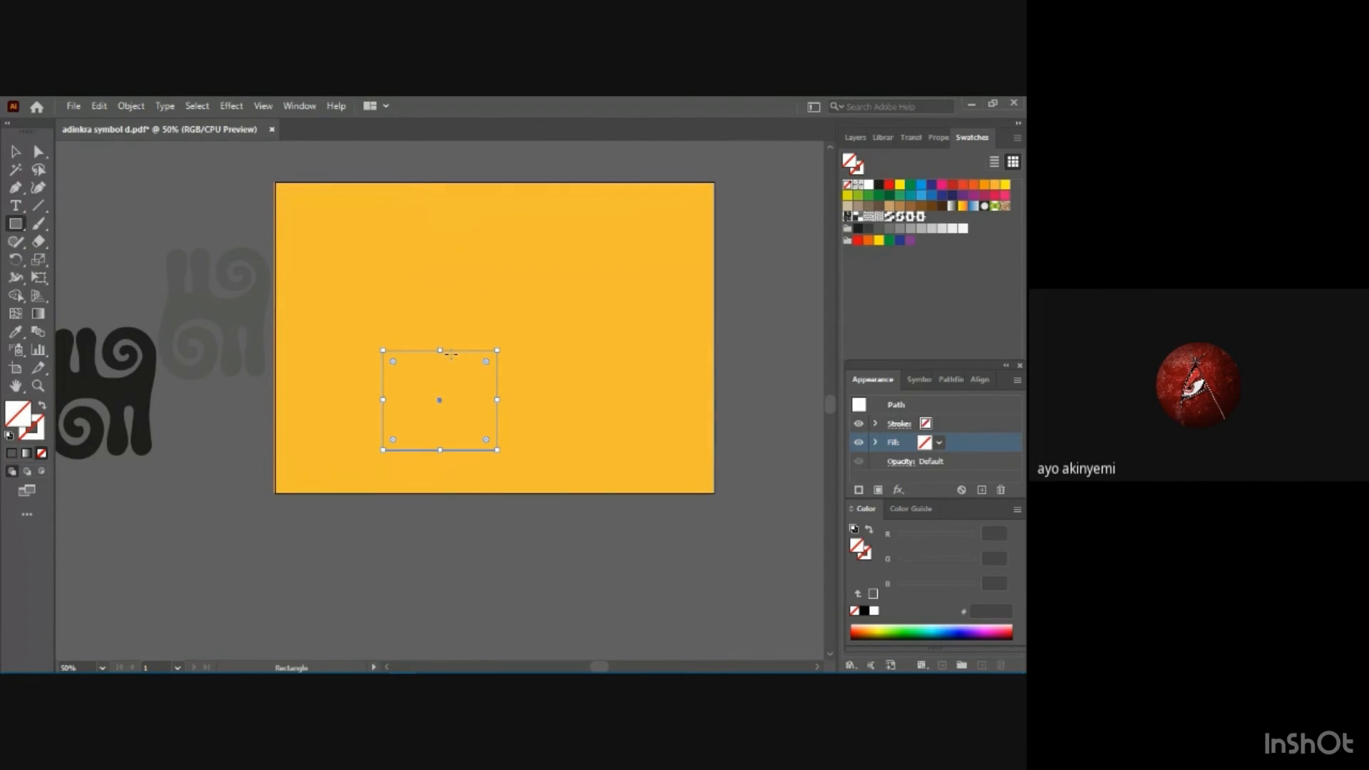
left_click_drag(453, 349, 440, 247)
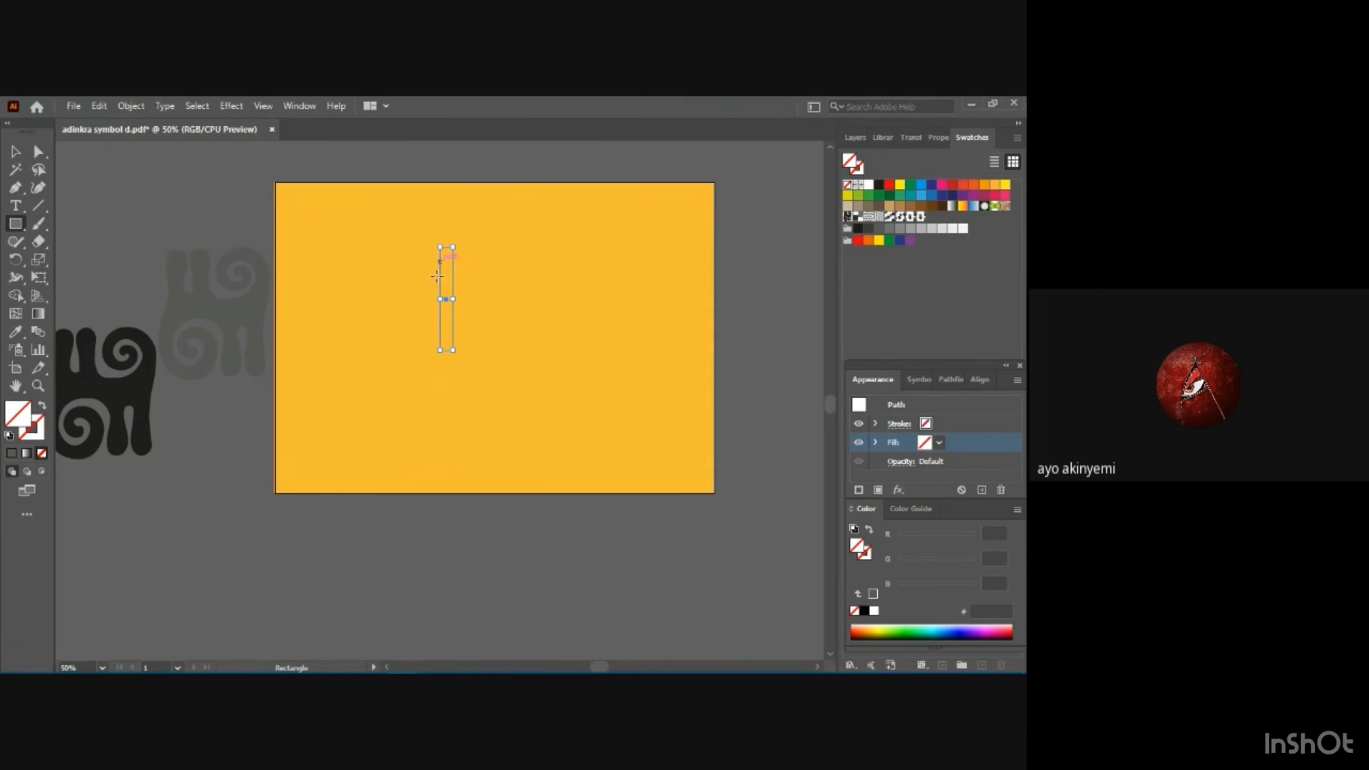
key("ctrl+z")
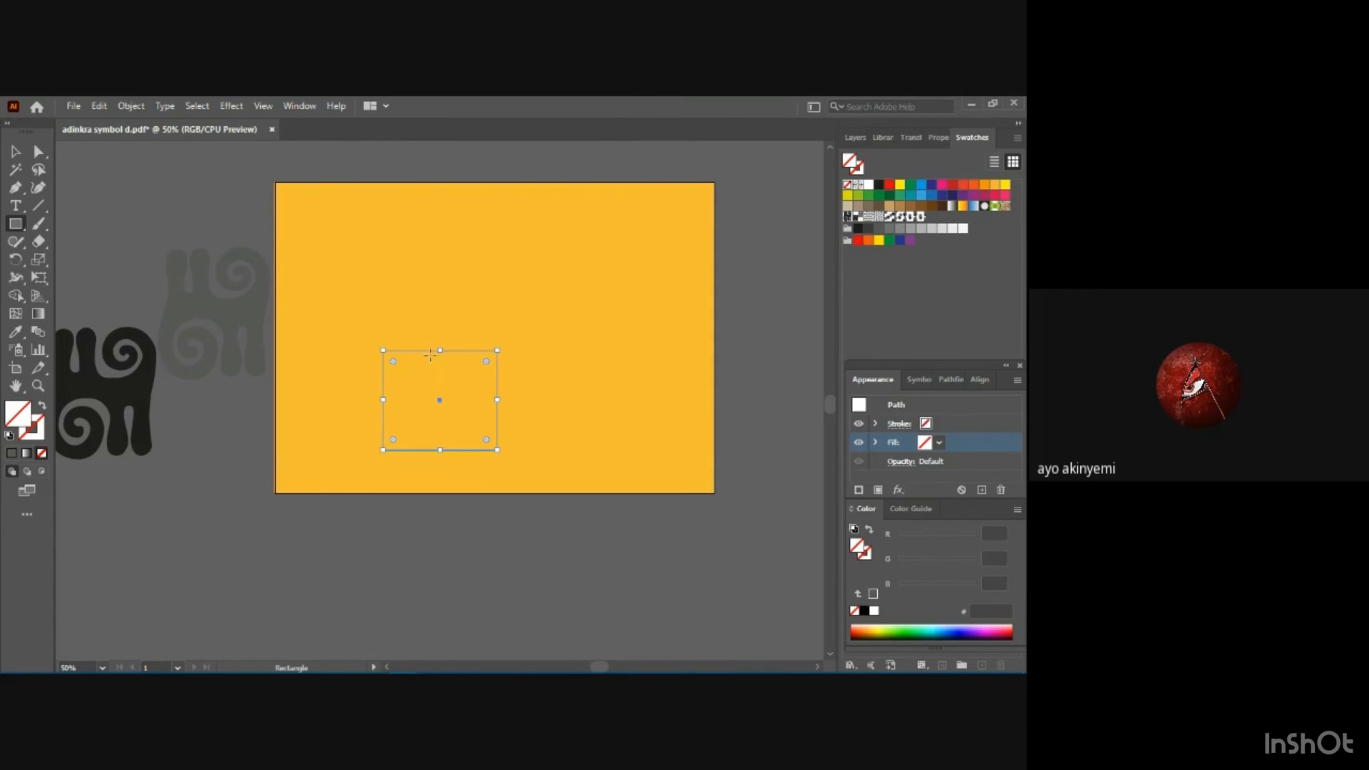
left_click_drag(410, 350, 370, 297)
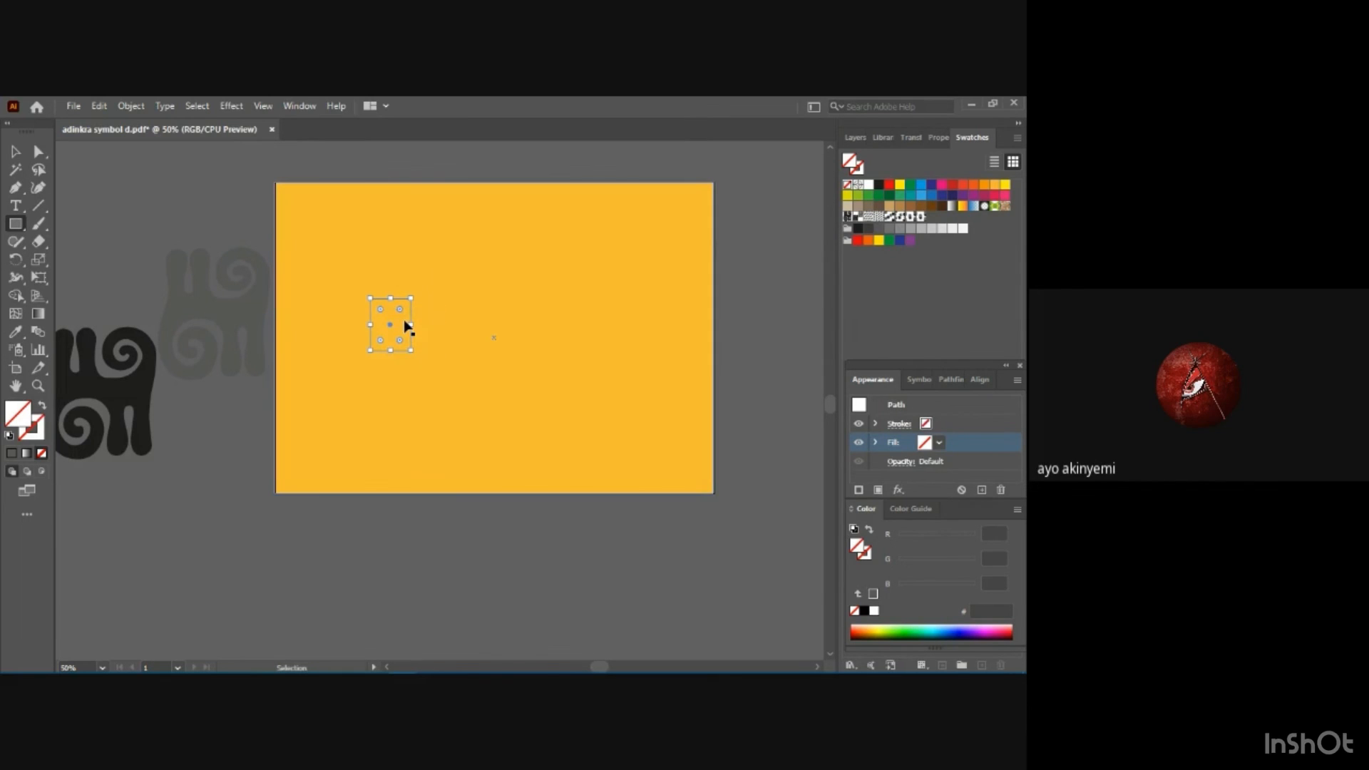
key("ctrl+z")
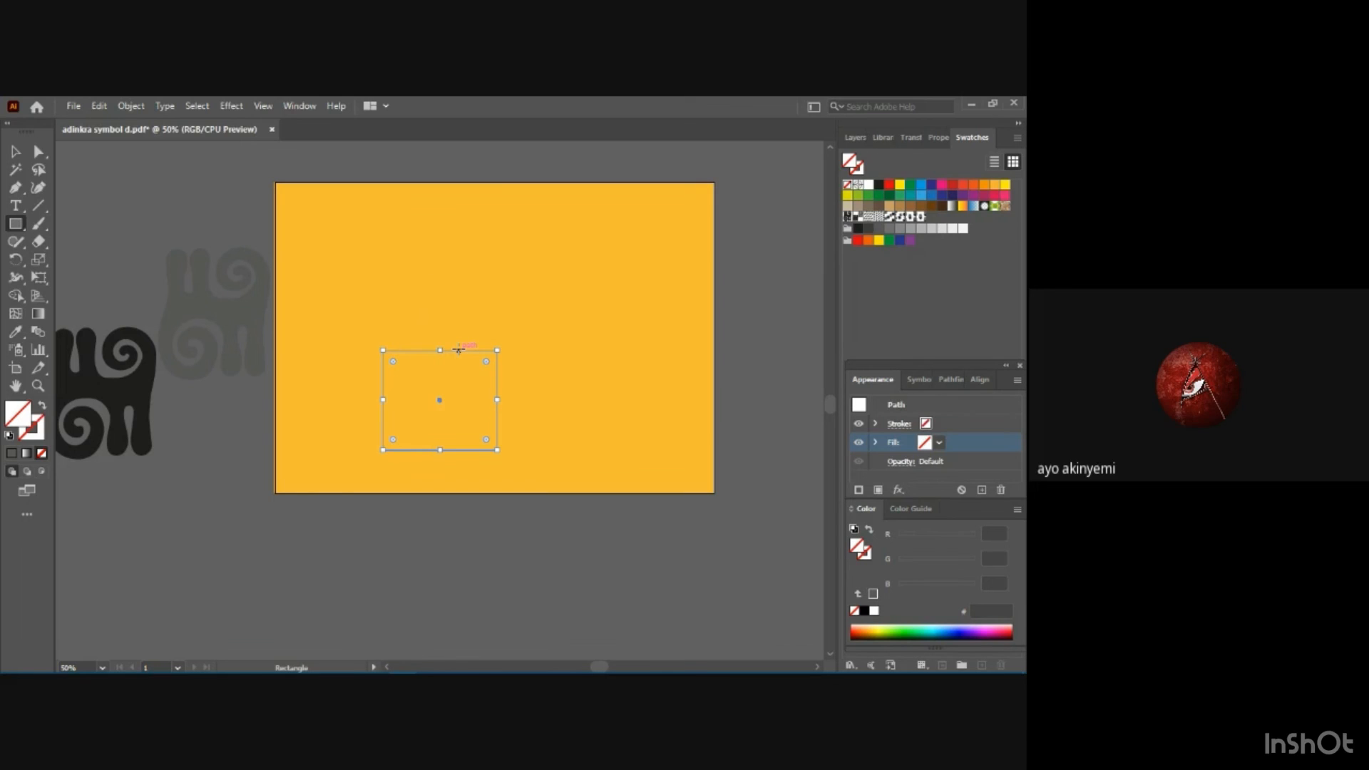
left_click_drag(459, 350, 386, 226)
key("ctrl+z")
key("ctrl+z")
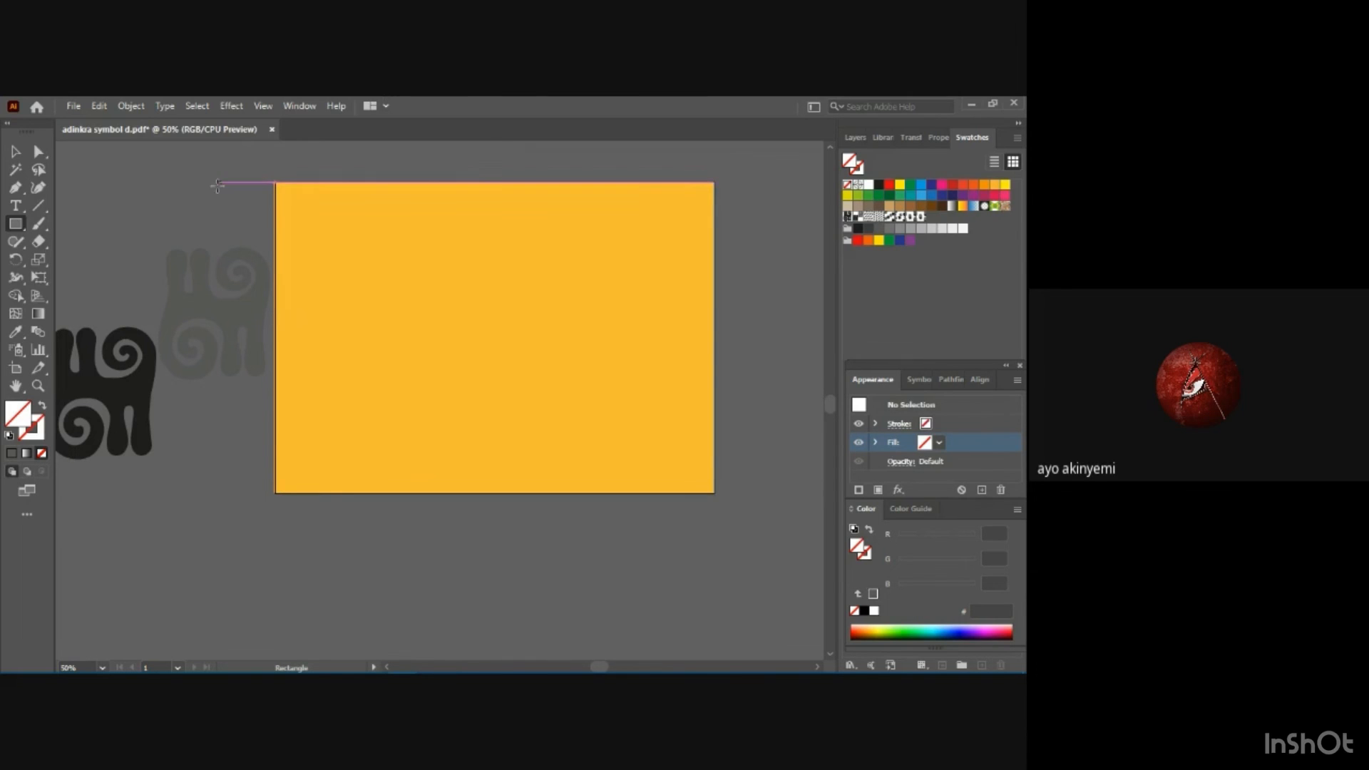
Set the stroke to black at 2 pt and place a tall unfilled rectangle near the background's upper-left corner.
left_click(285, 189)
left_click(544, 420)
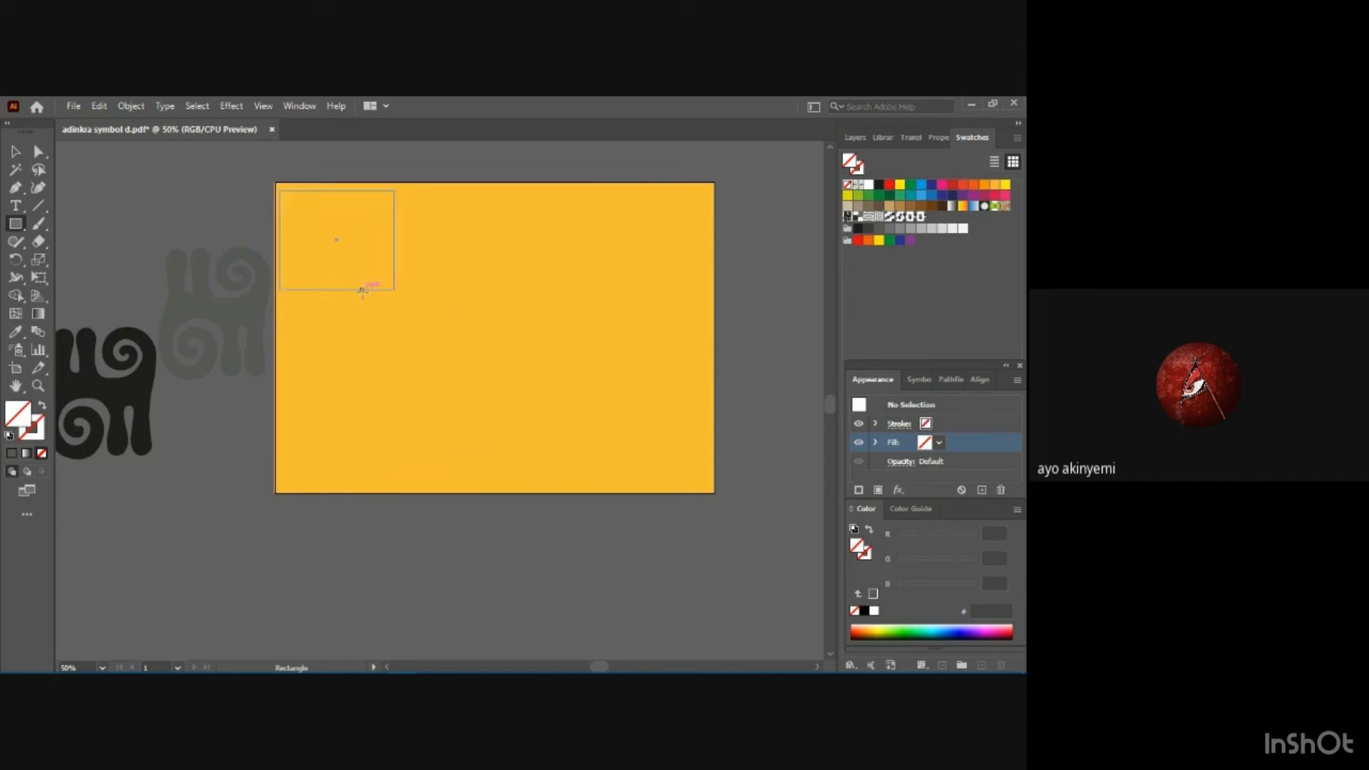
left_click(927, 428)
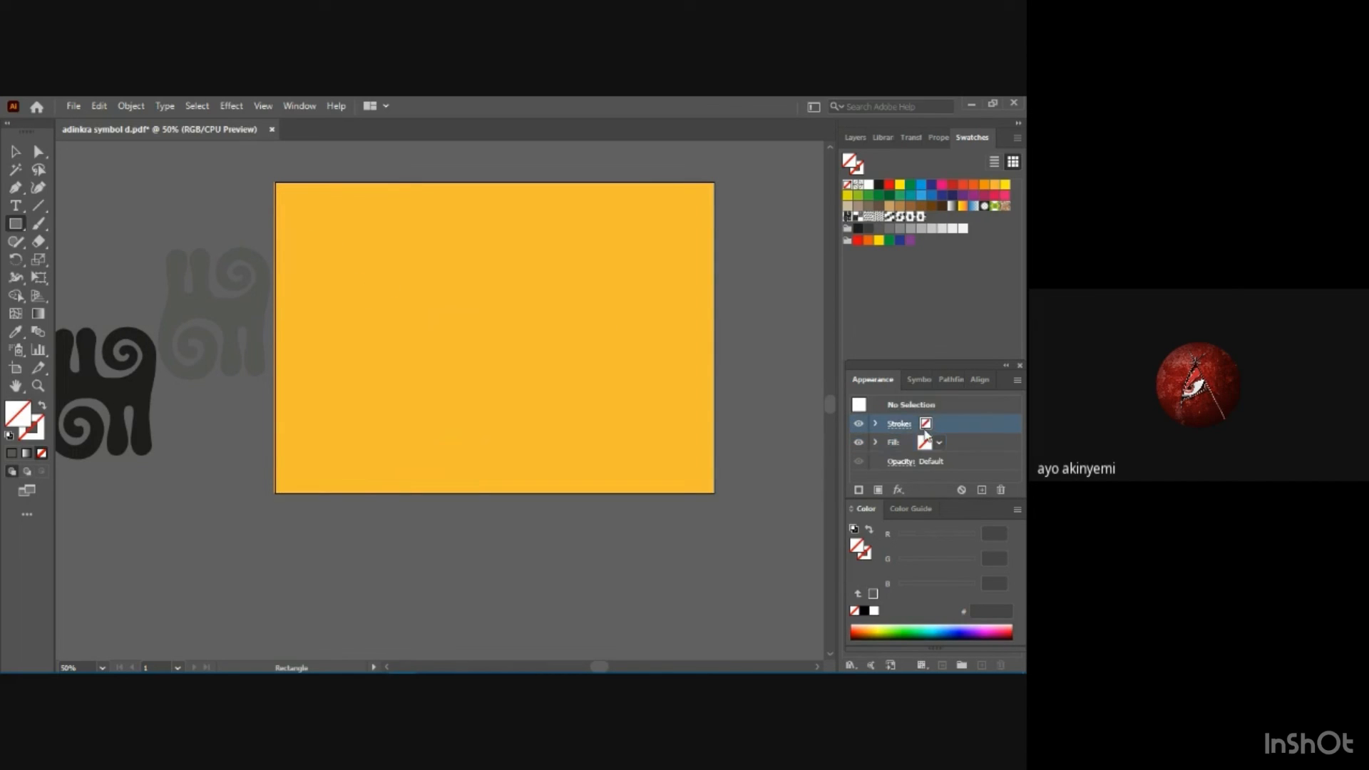
left_click(939, 424)
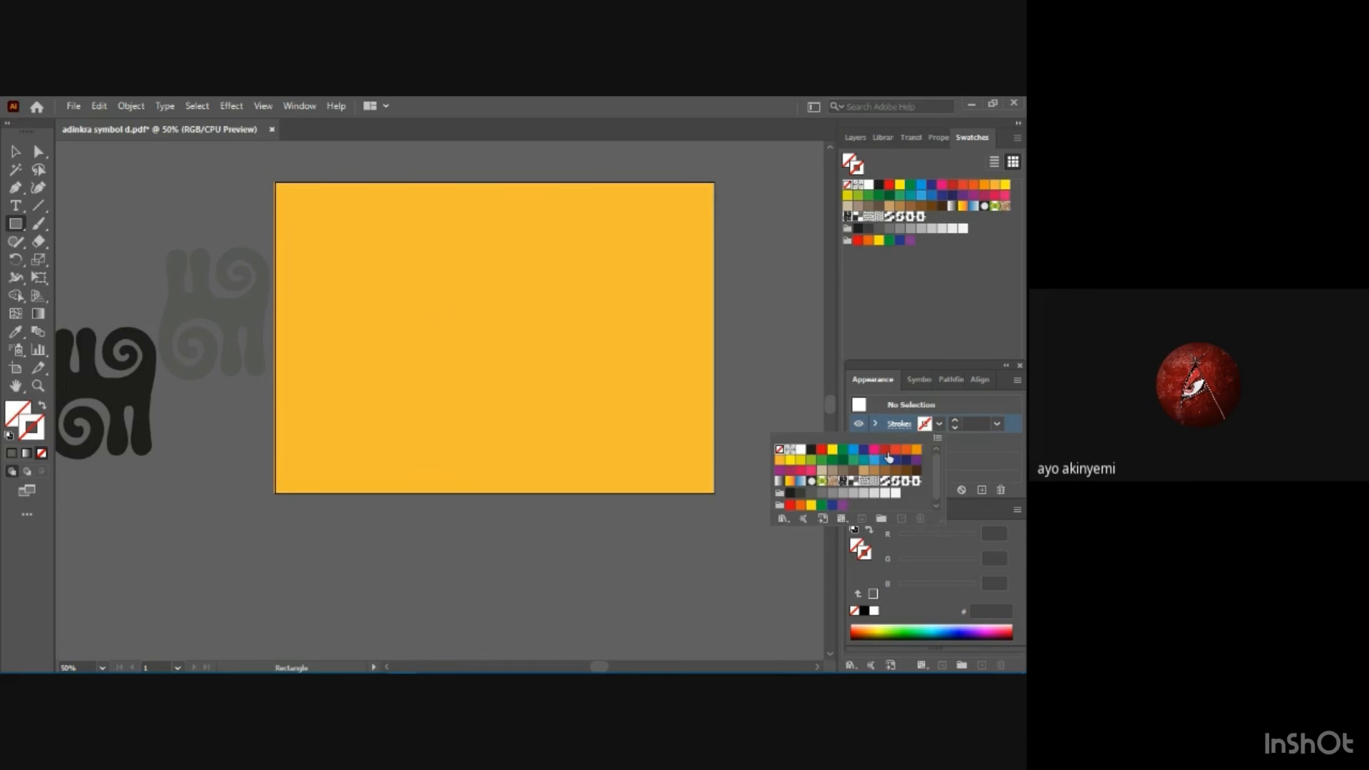
left_click(811, 450)
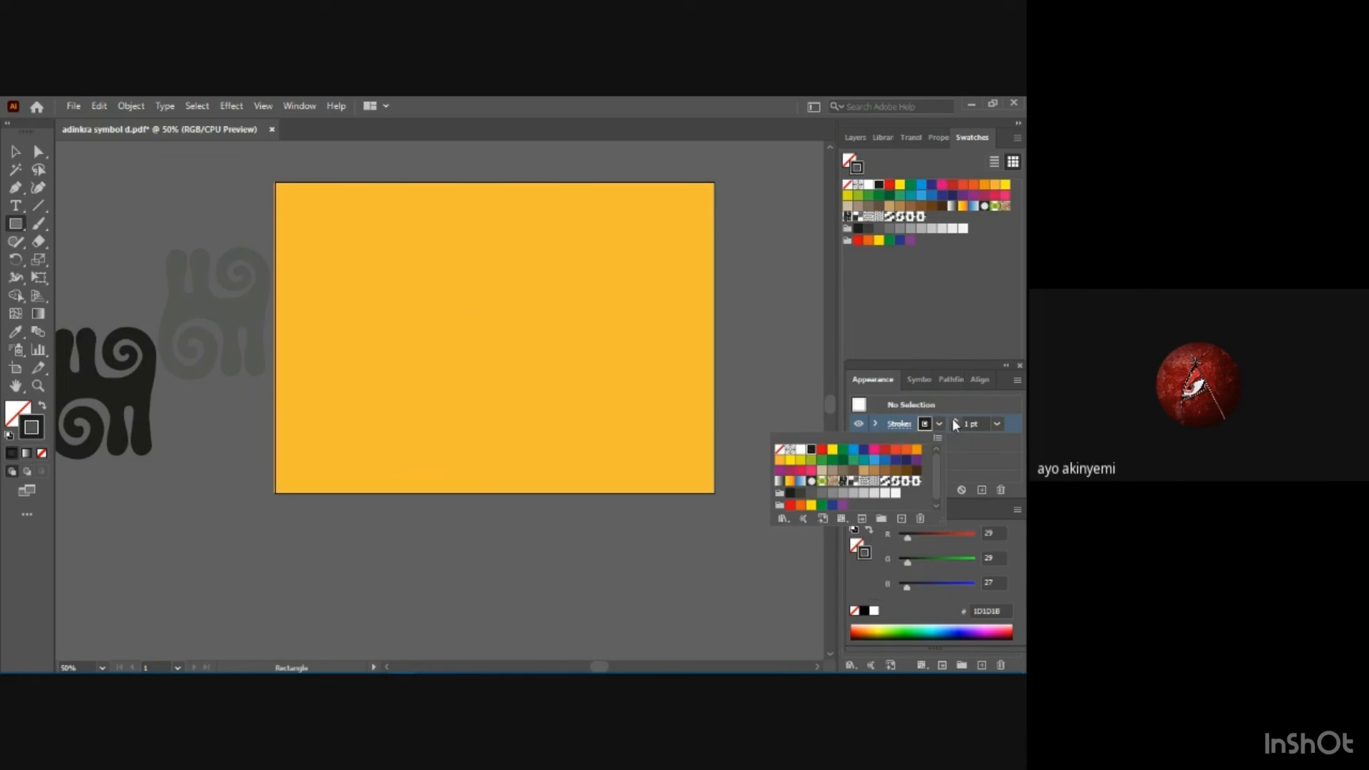
left_click(999, 426)
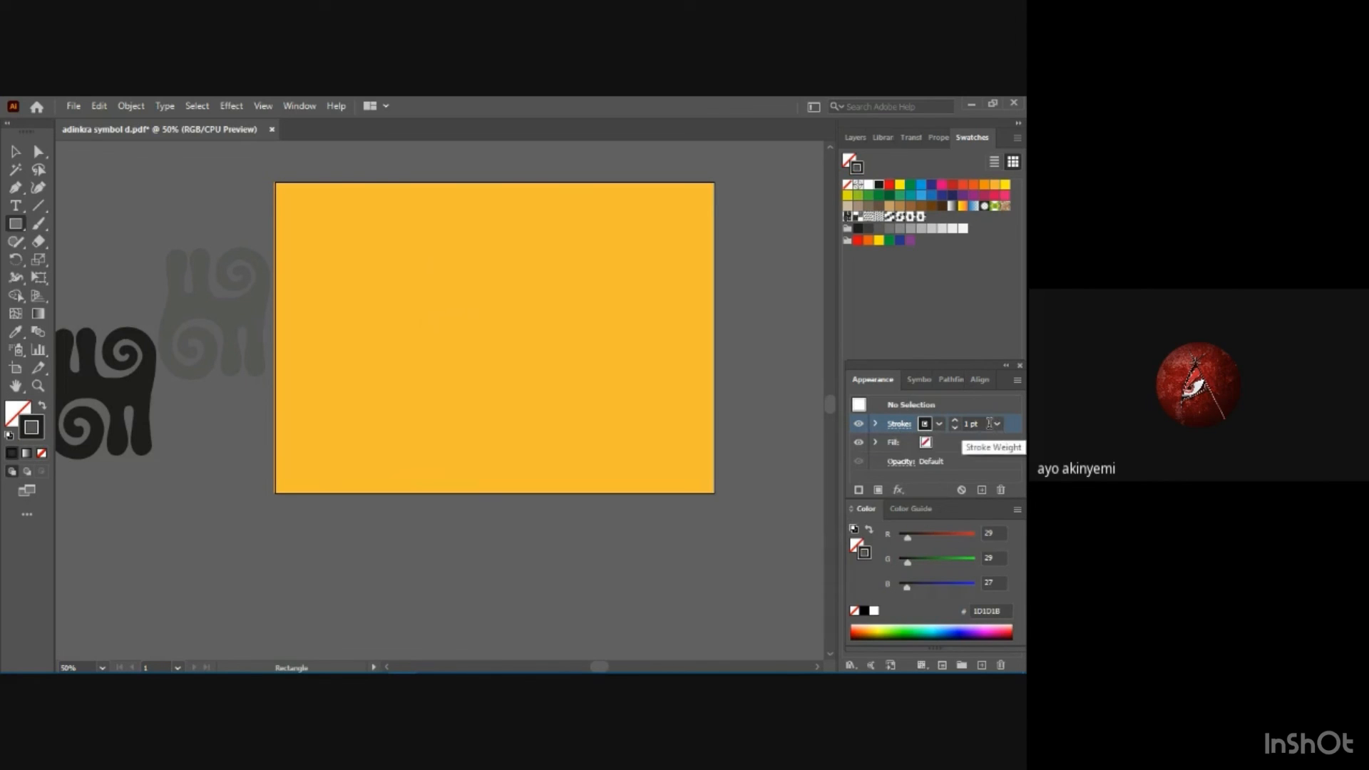
left_click(997, 426)
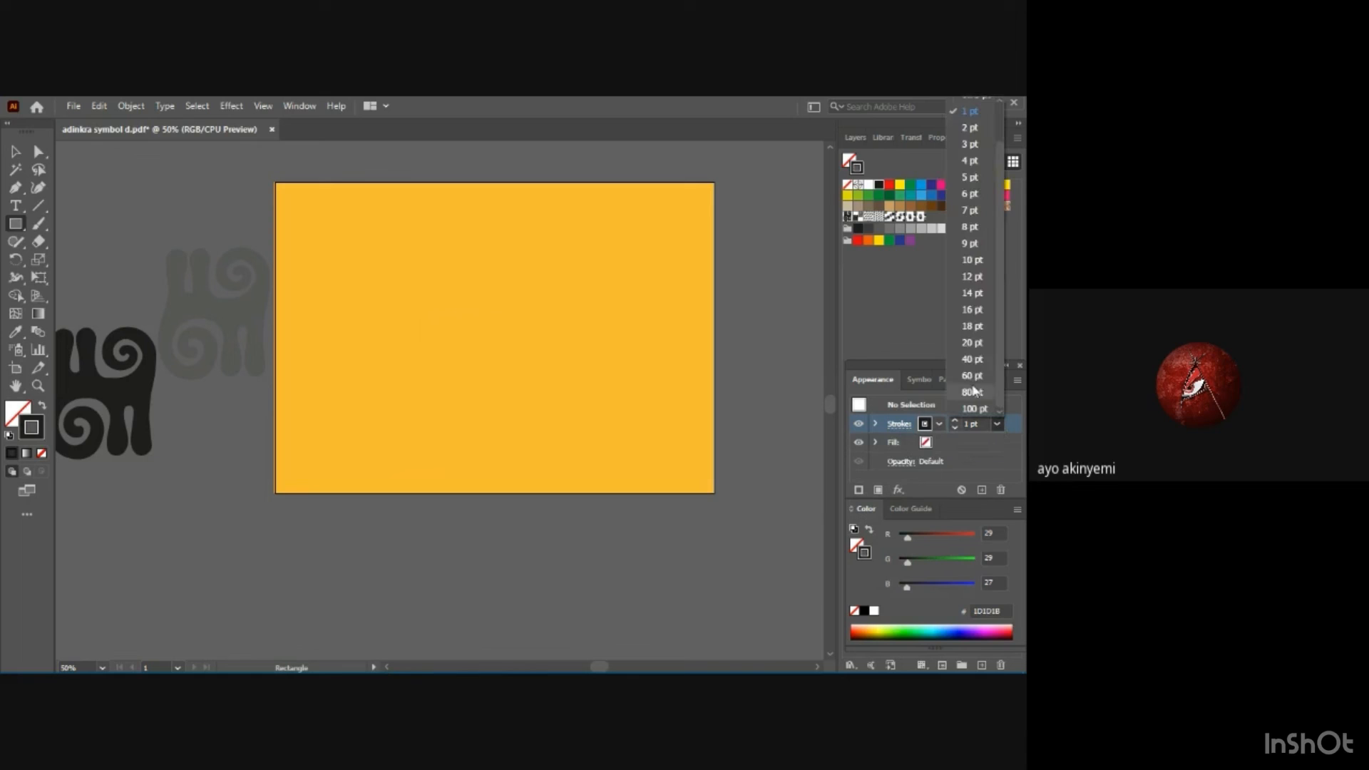
left_click(969, 127)
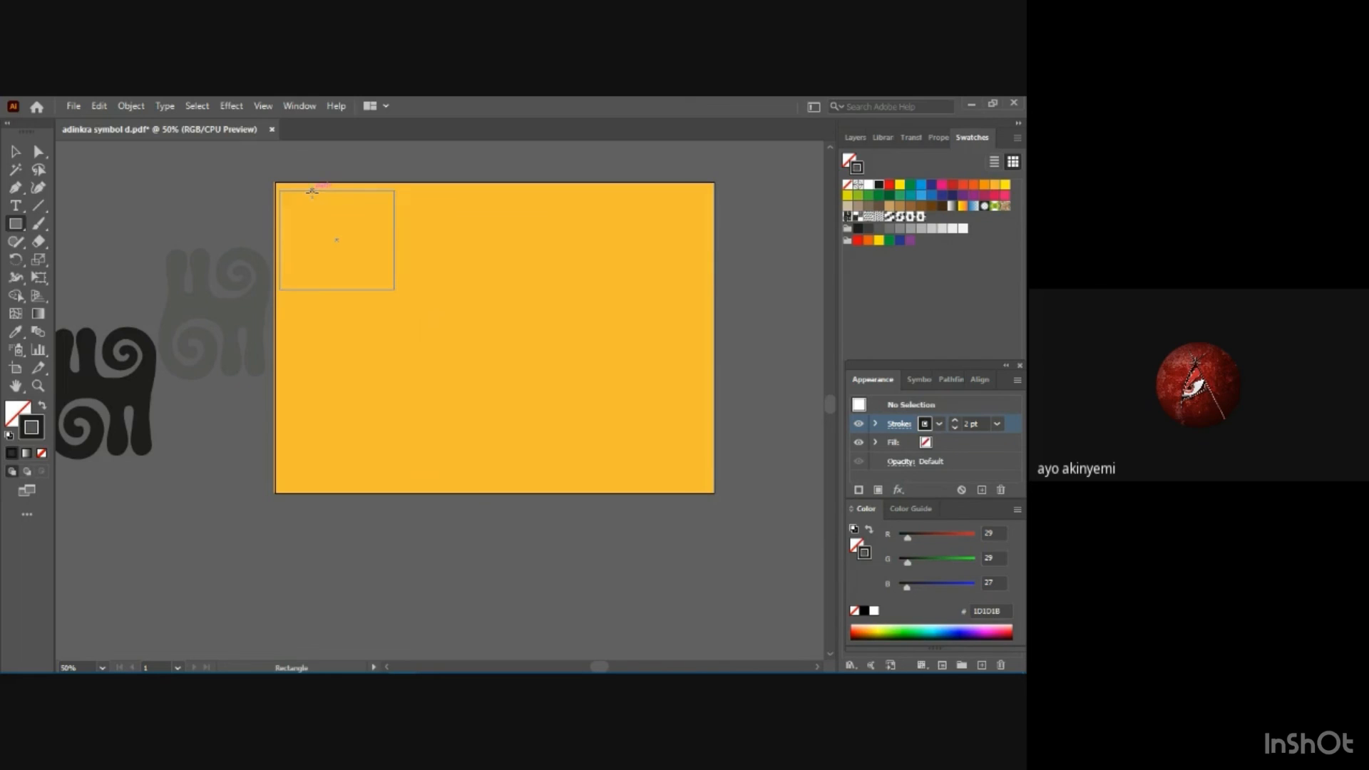
left_click(312, 191)
key("Return")
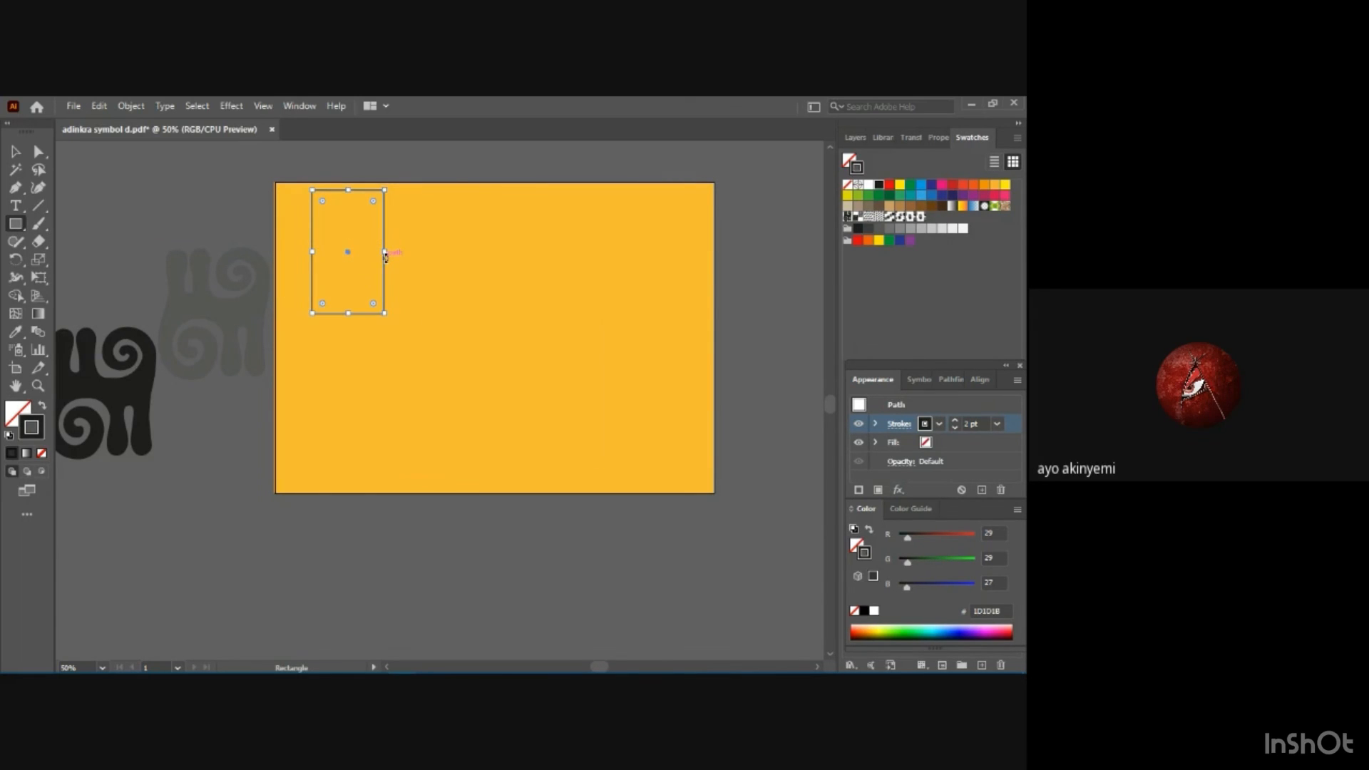
Delete the tall rectangle and undo the preceding edits until the small rectangle is removed and the pattern fill is restored.
key("Delete")
key("v")
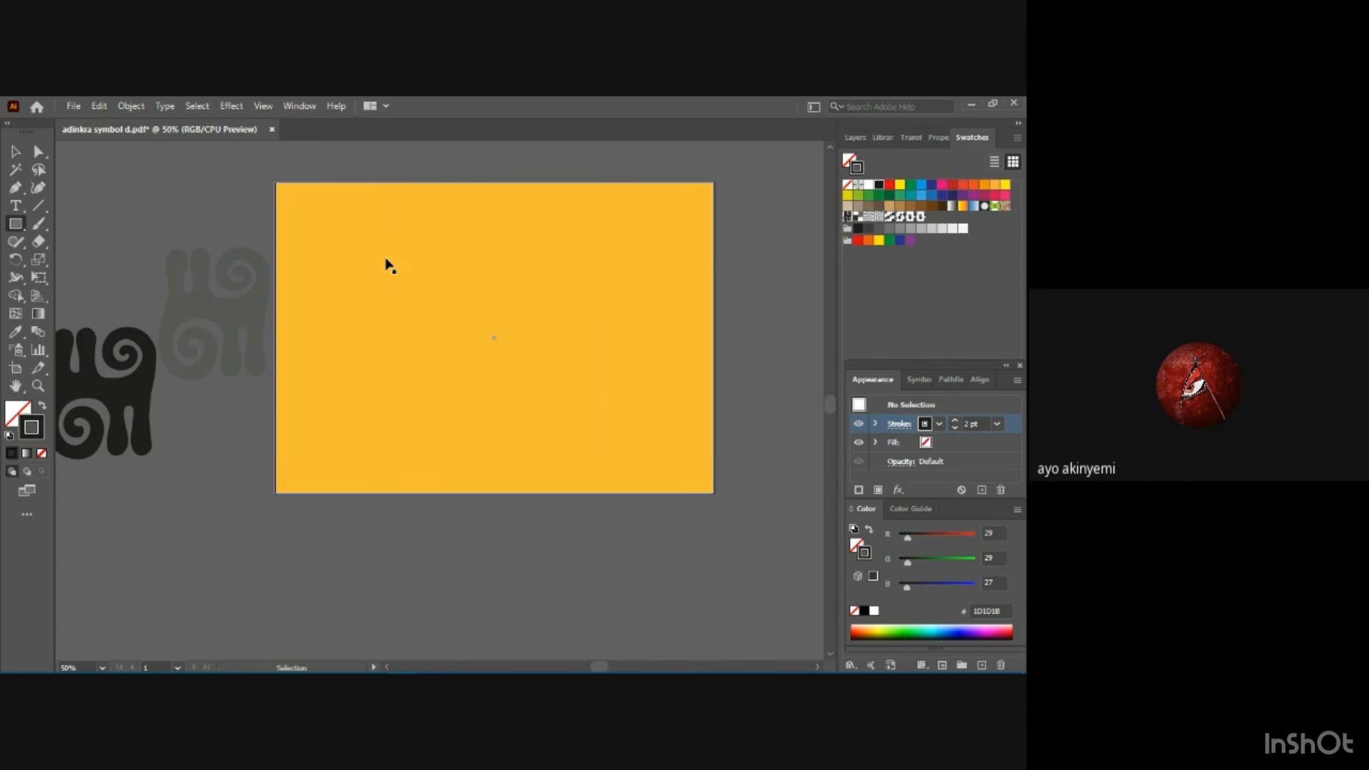
key("ctrl+z")
key("ctrl+z")
key("ctrl+z")
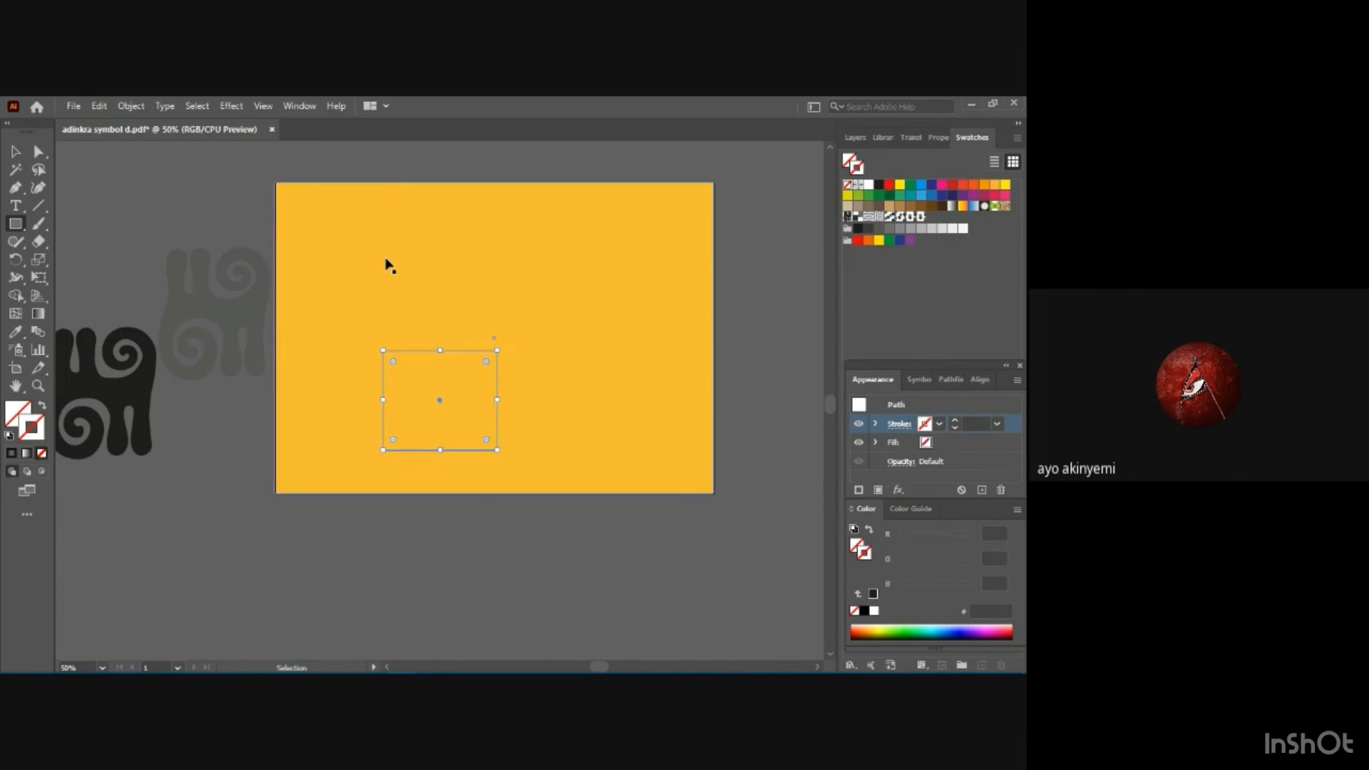
key("ctrl+z")
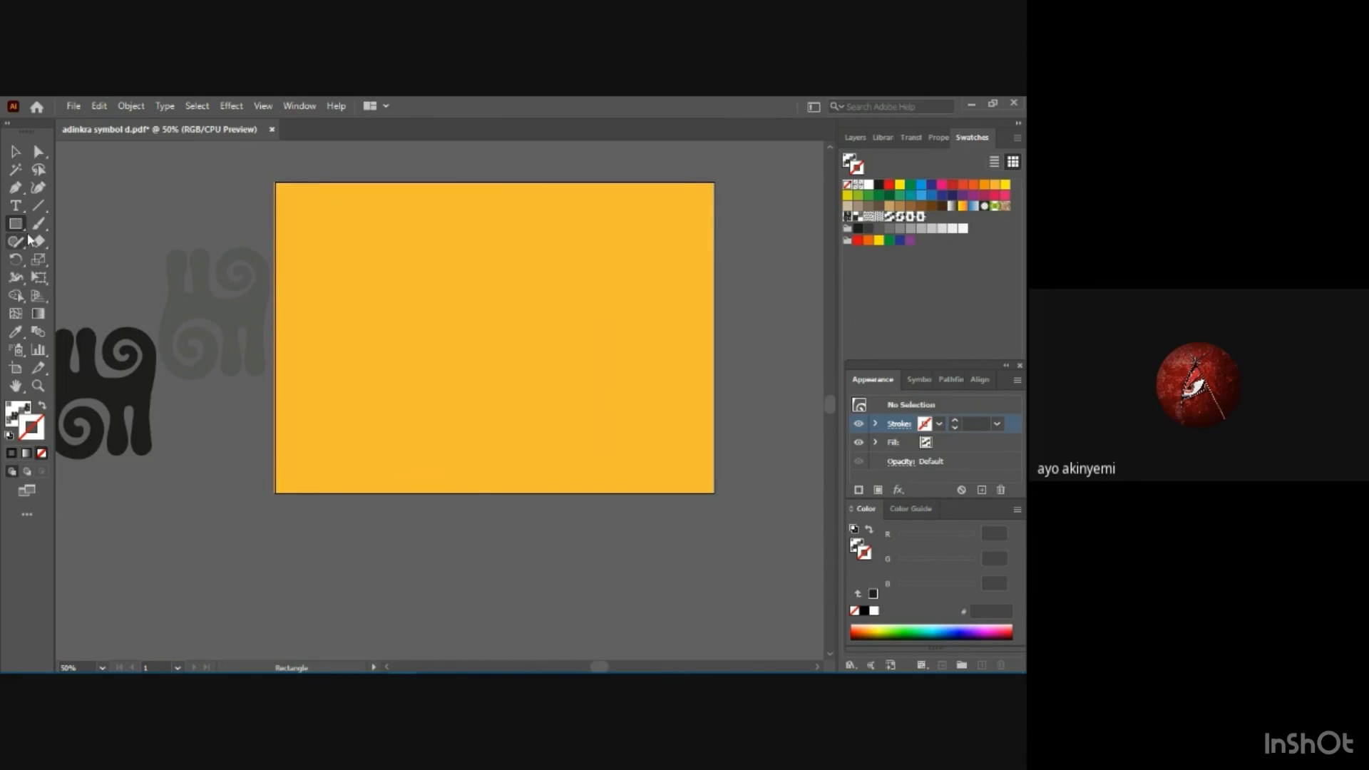
Set the stroke to black at 2 pt and draw a small pattern-filled square in the background's upper-left corner.
left_click(939, 423)
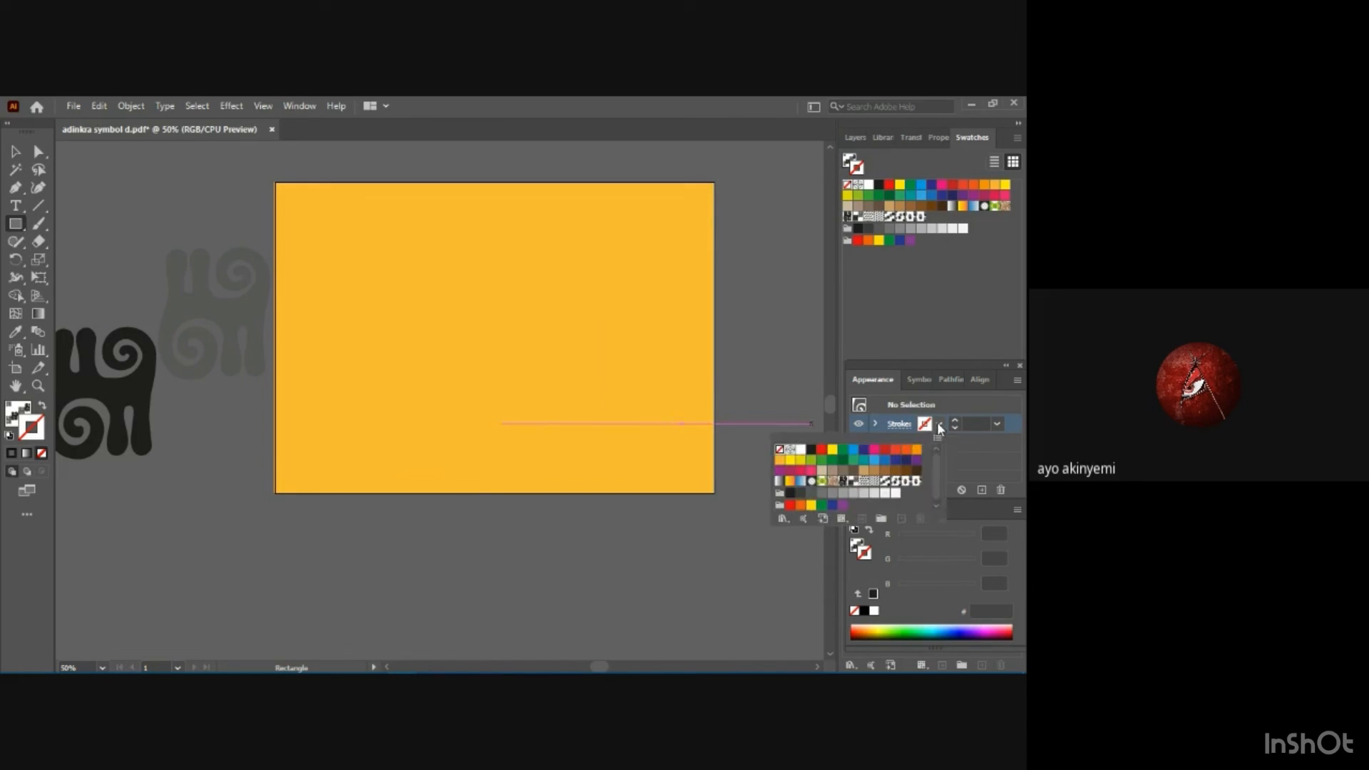
left_click(812, 450)
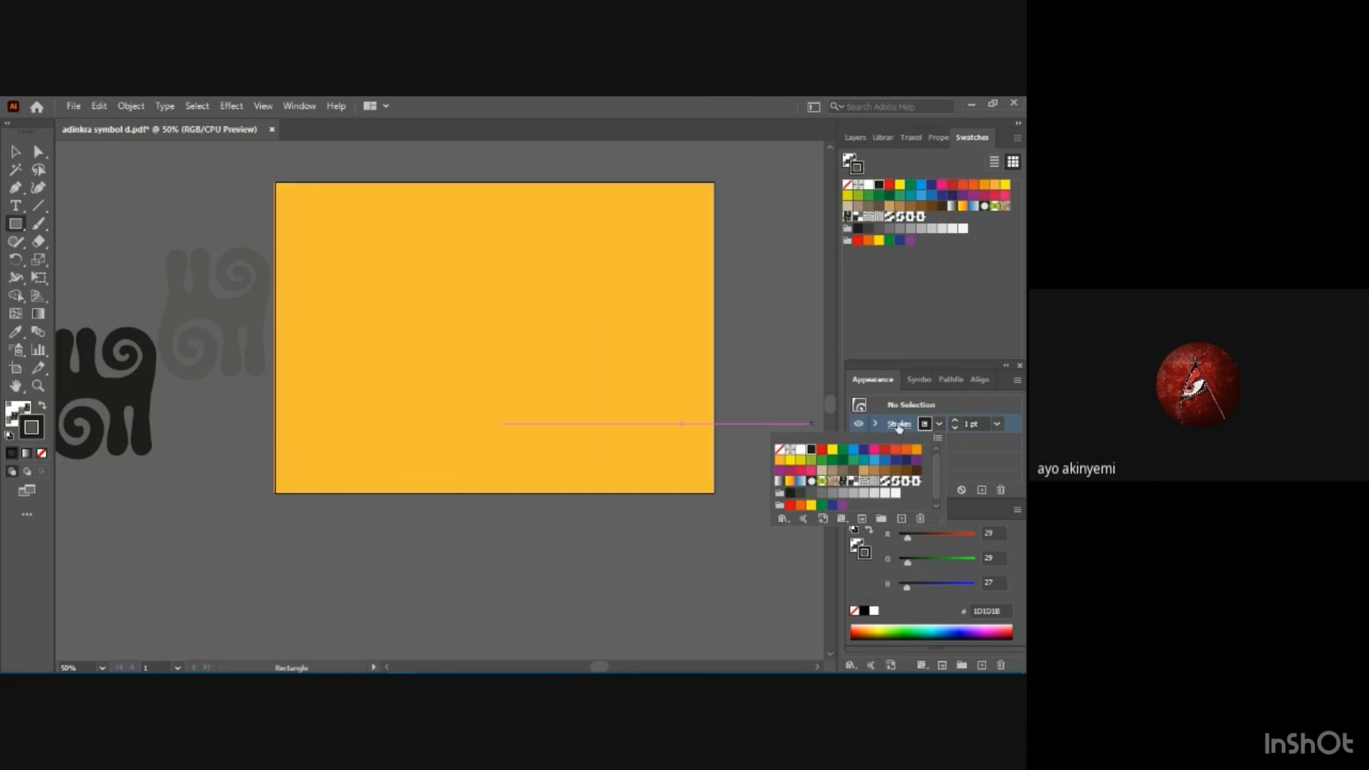
left_click(998, 423)
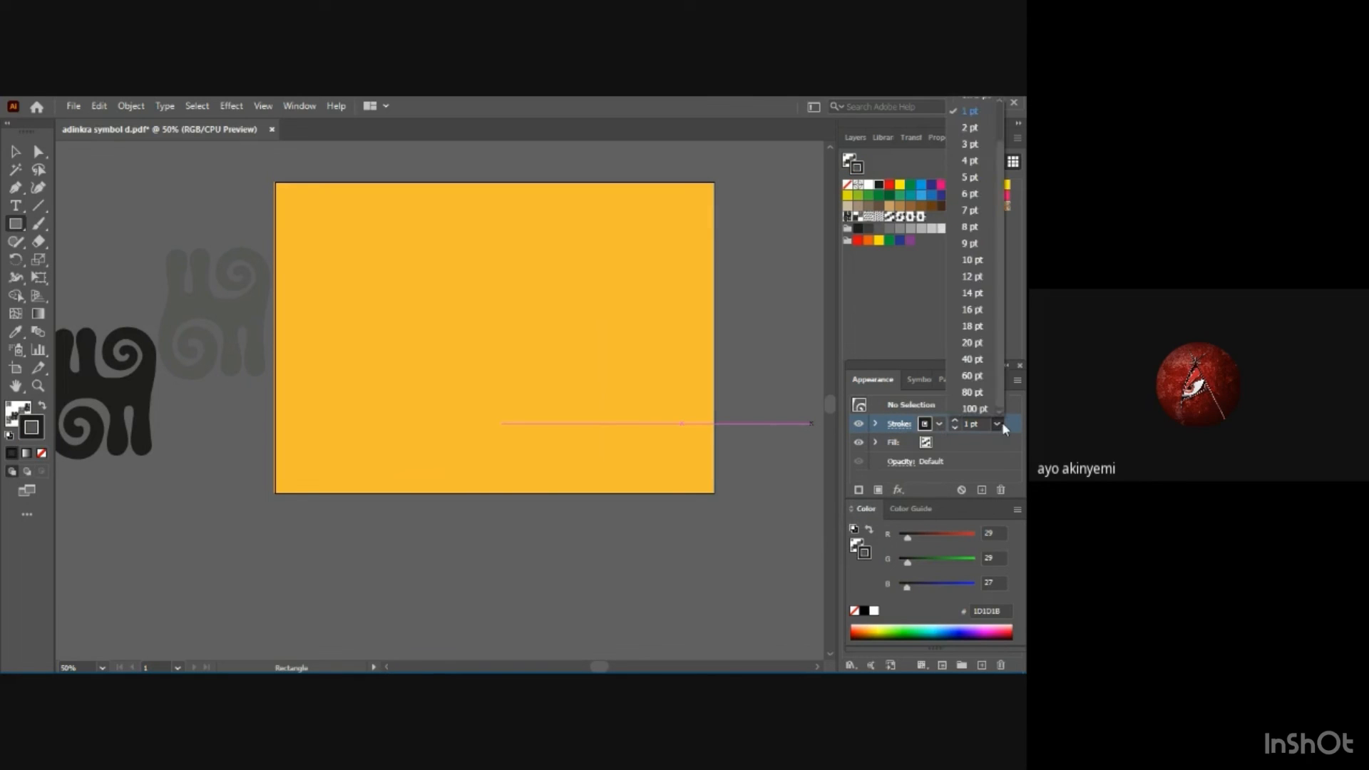
left_click(970, 127)
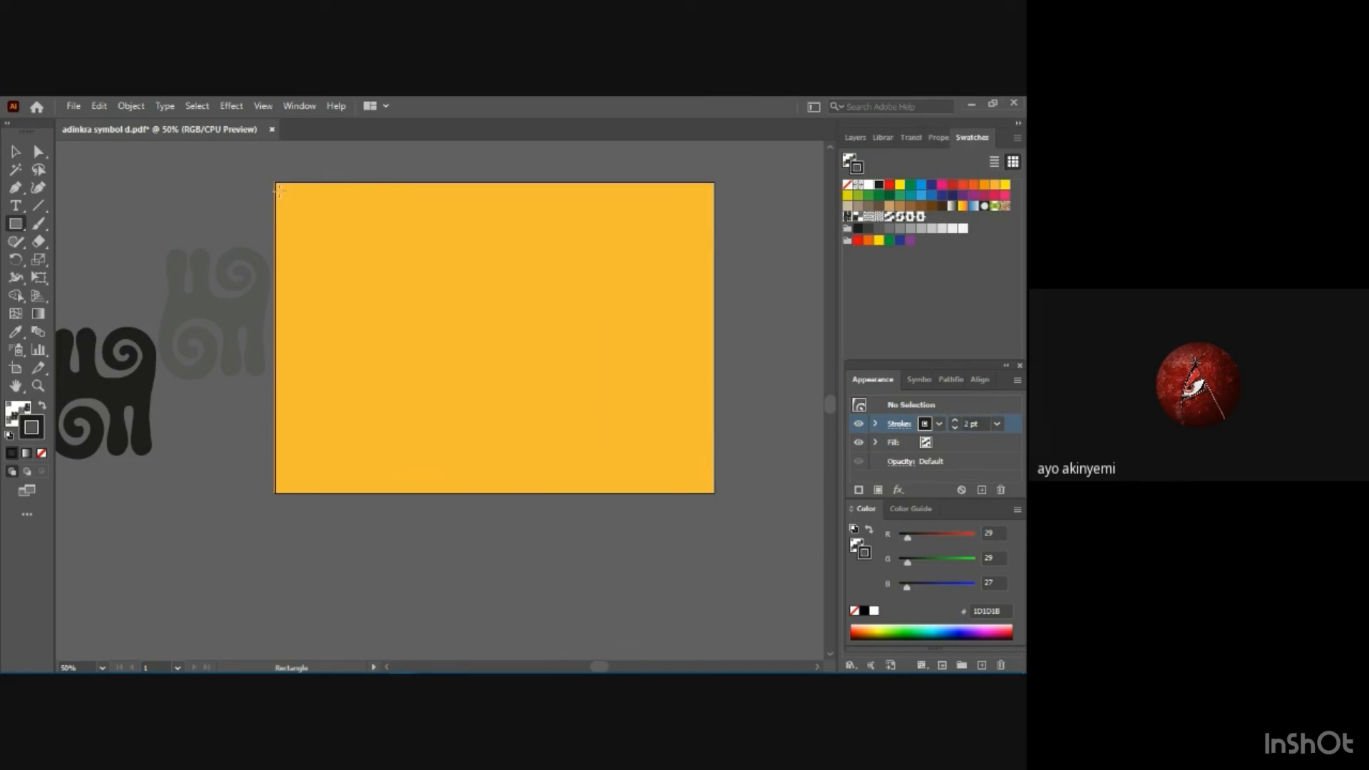
left_click_drag(282, 191, 384, 293)
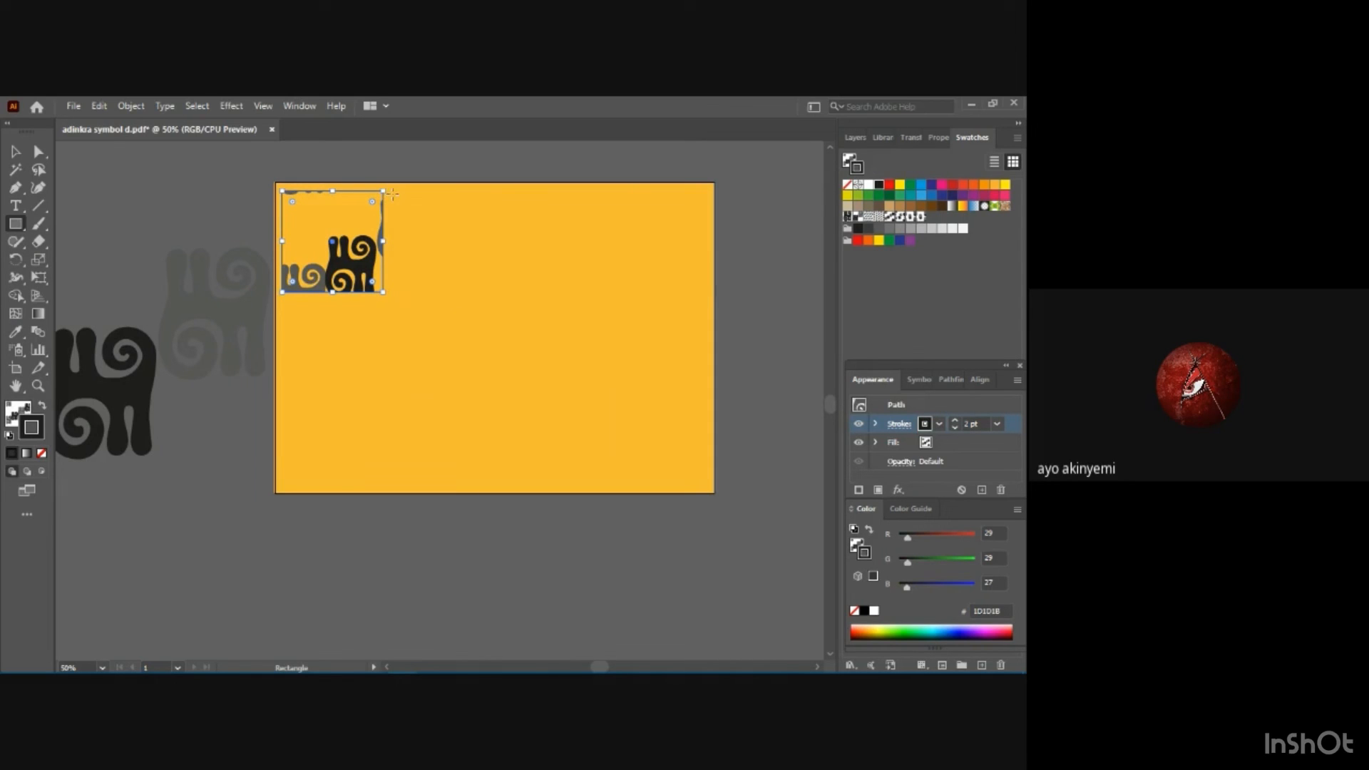
Paste a copy of the pattern square and place it flush against the first square's right side.
key("v")
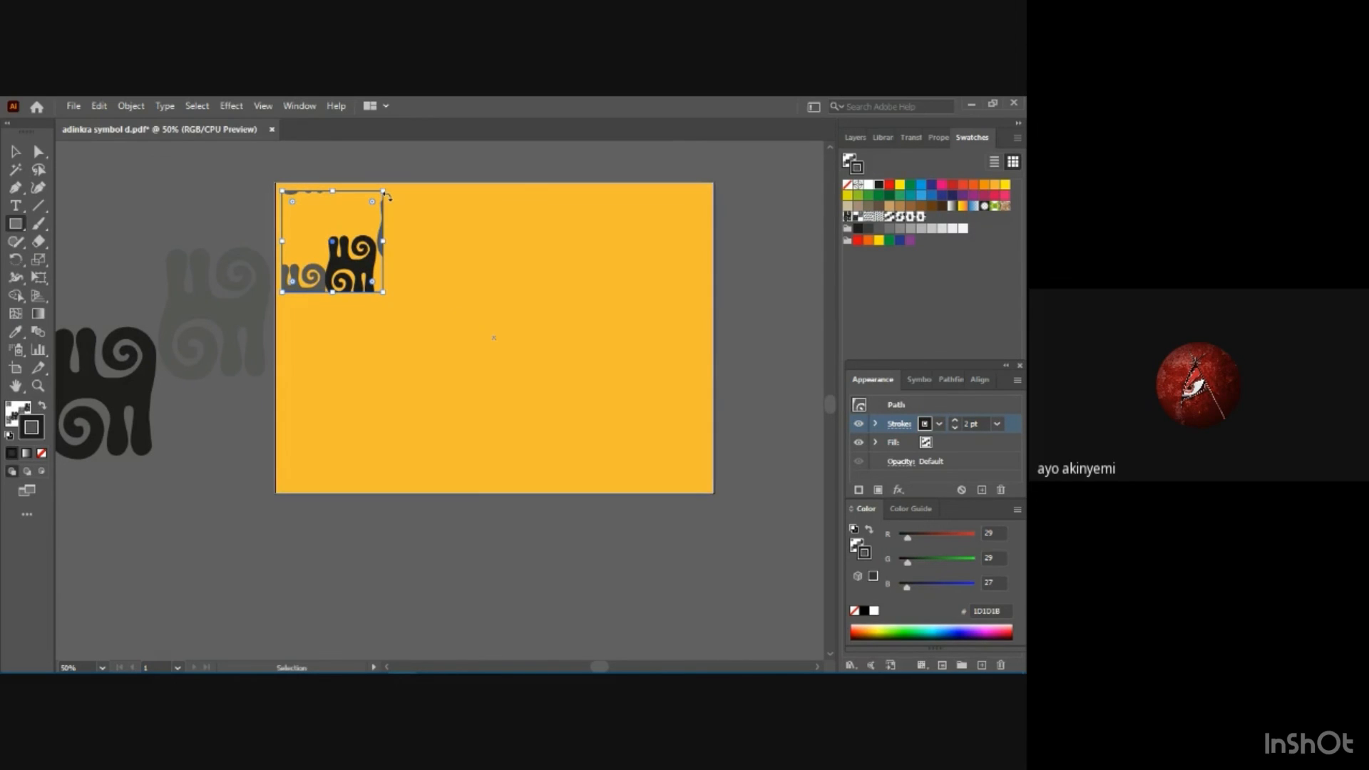
key("m")
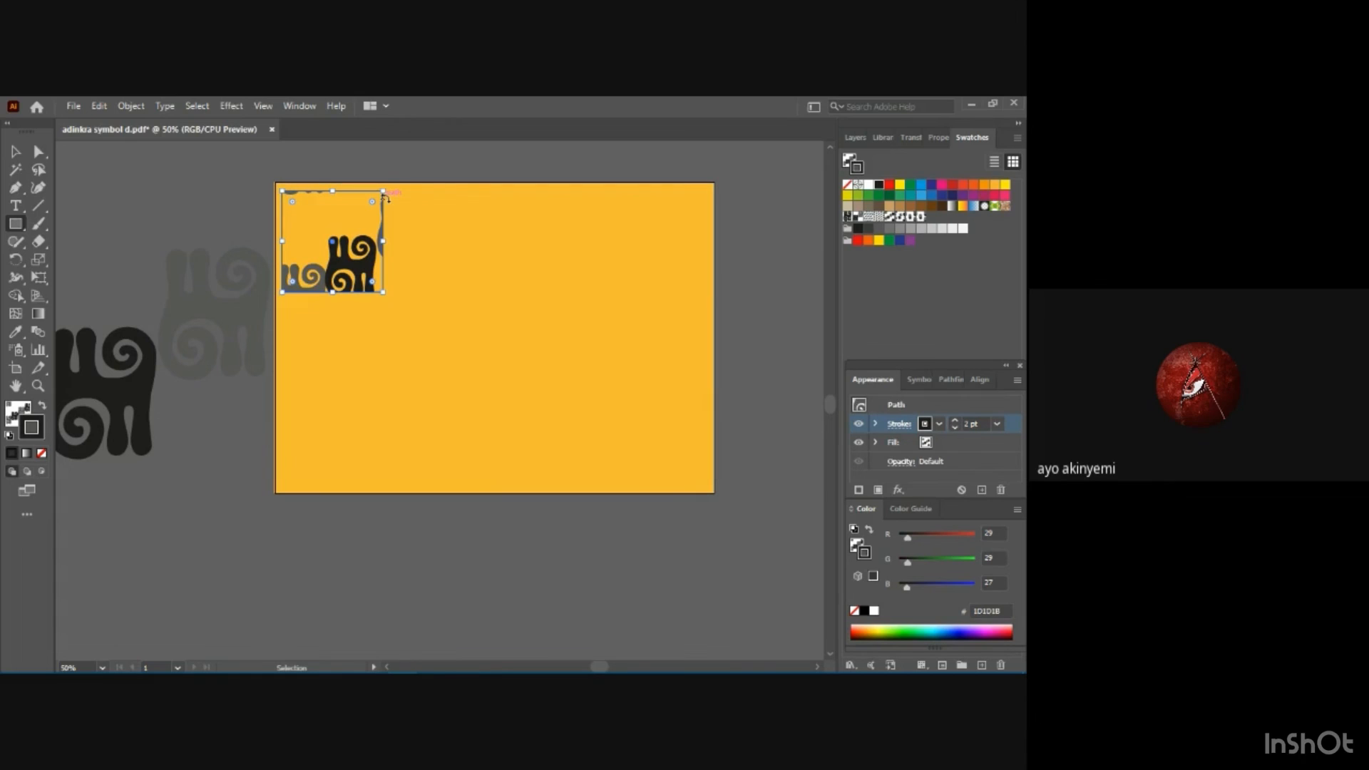
key("ctrl+v")
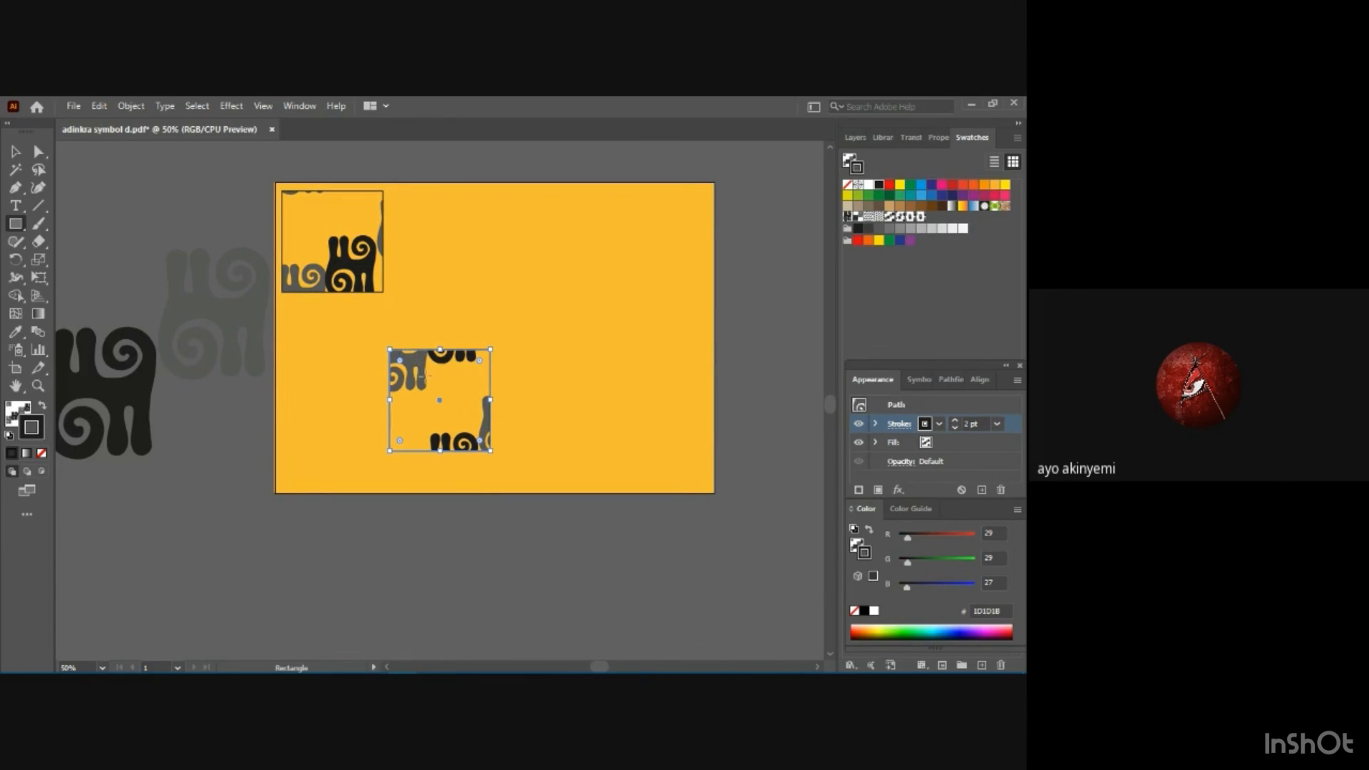
left_click(428, 376)
left_click(550, 416)
left_click(15, 151)
left_click_drag(455, 350, 444, 191)
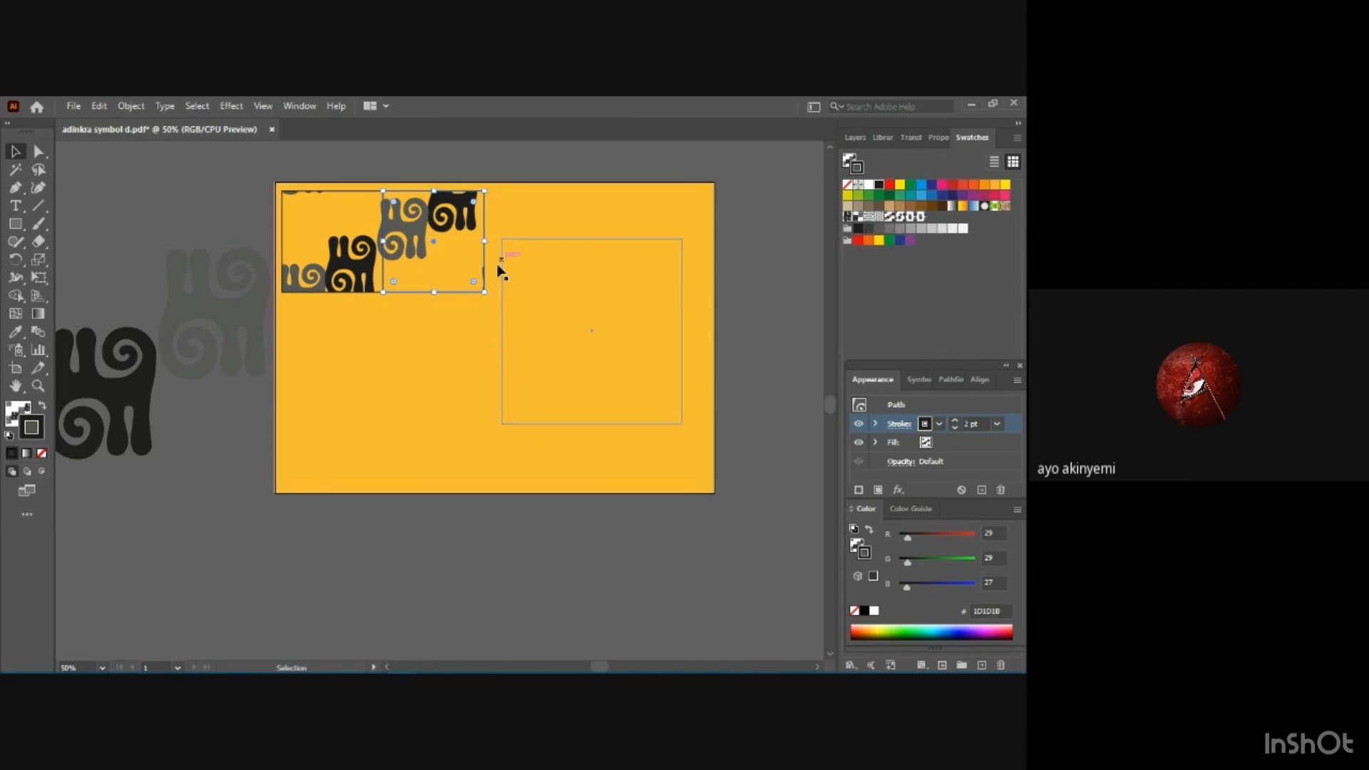
Paste another pattern square and align it as the third square in the top row.
key("a")
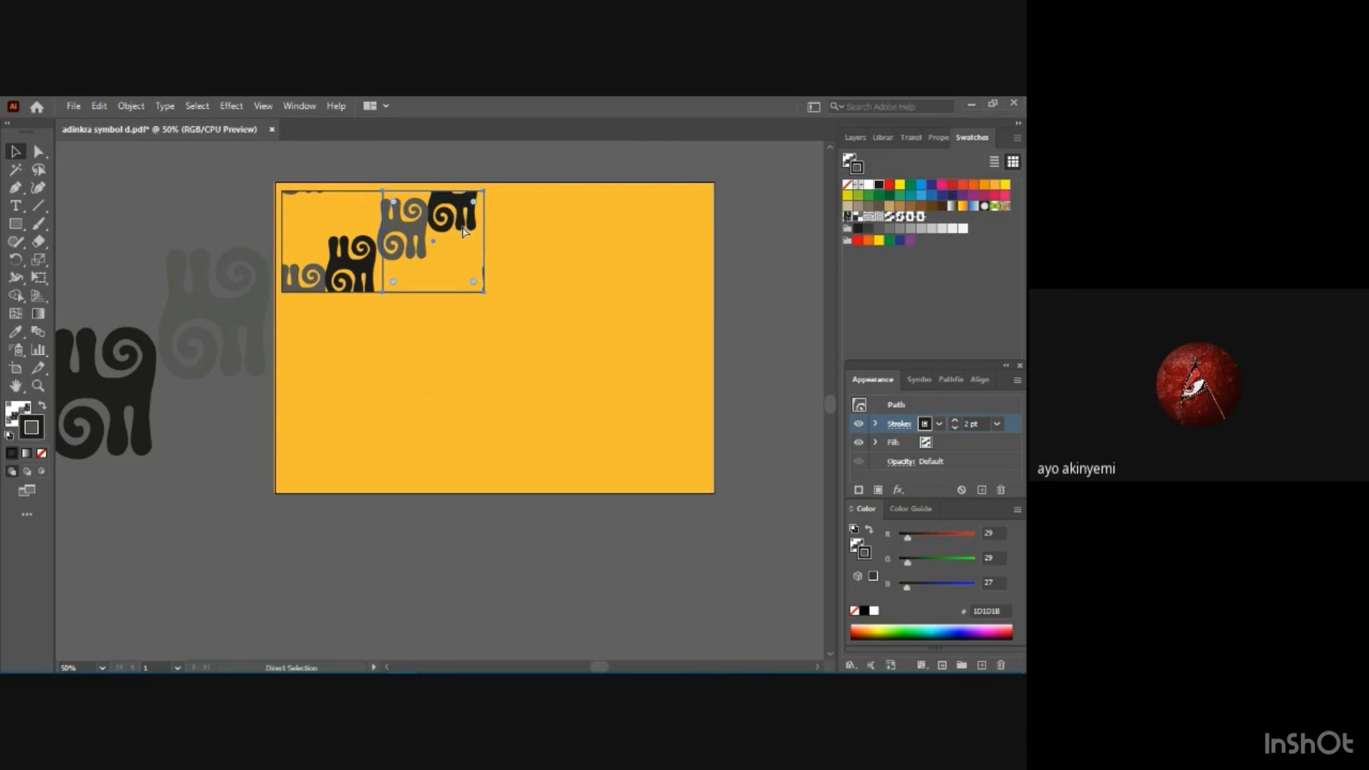
key("v")
key("ctrl+v")
key("a")
left_click_drag(415, 353, 529, 270)
key("ctrl+z")
key("v")
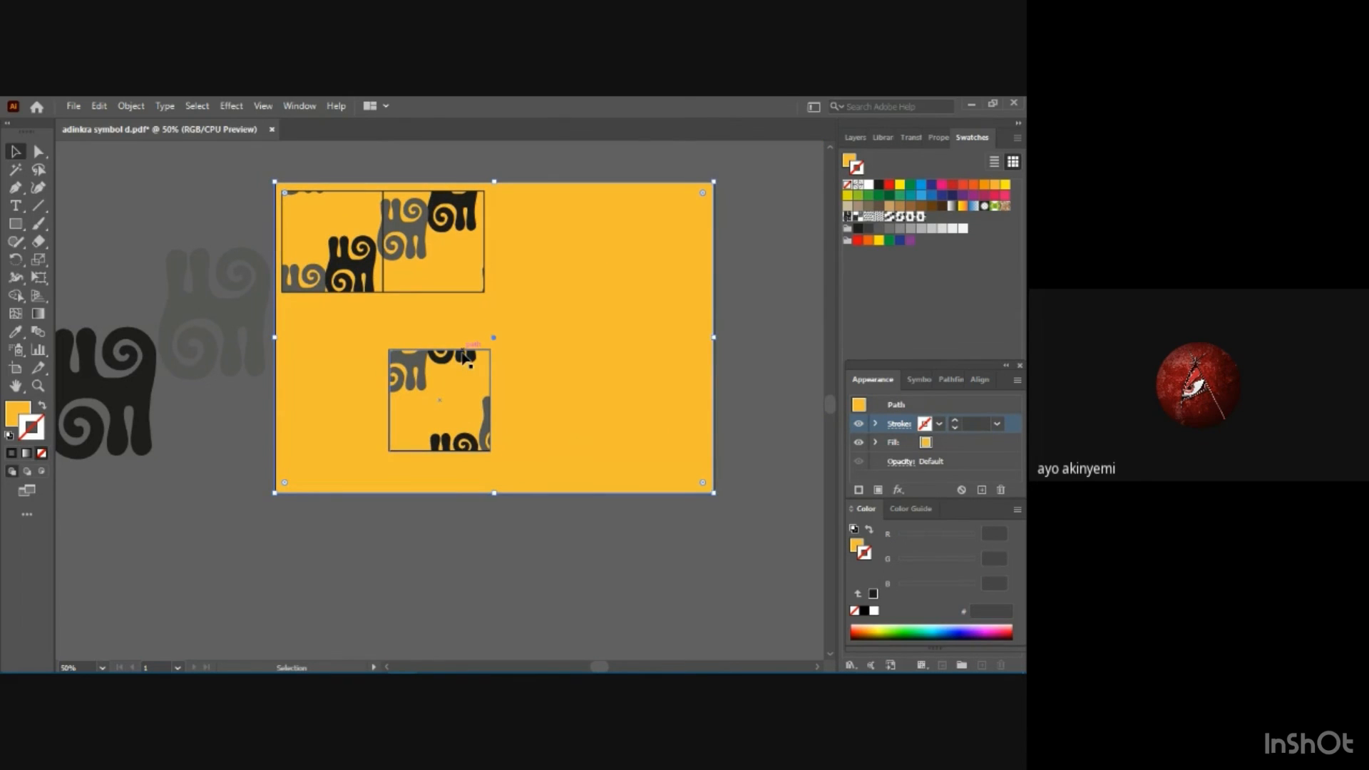
left_click_drag(465, 356, 555, 191)
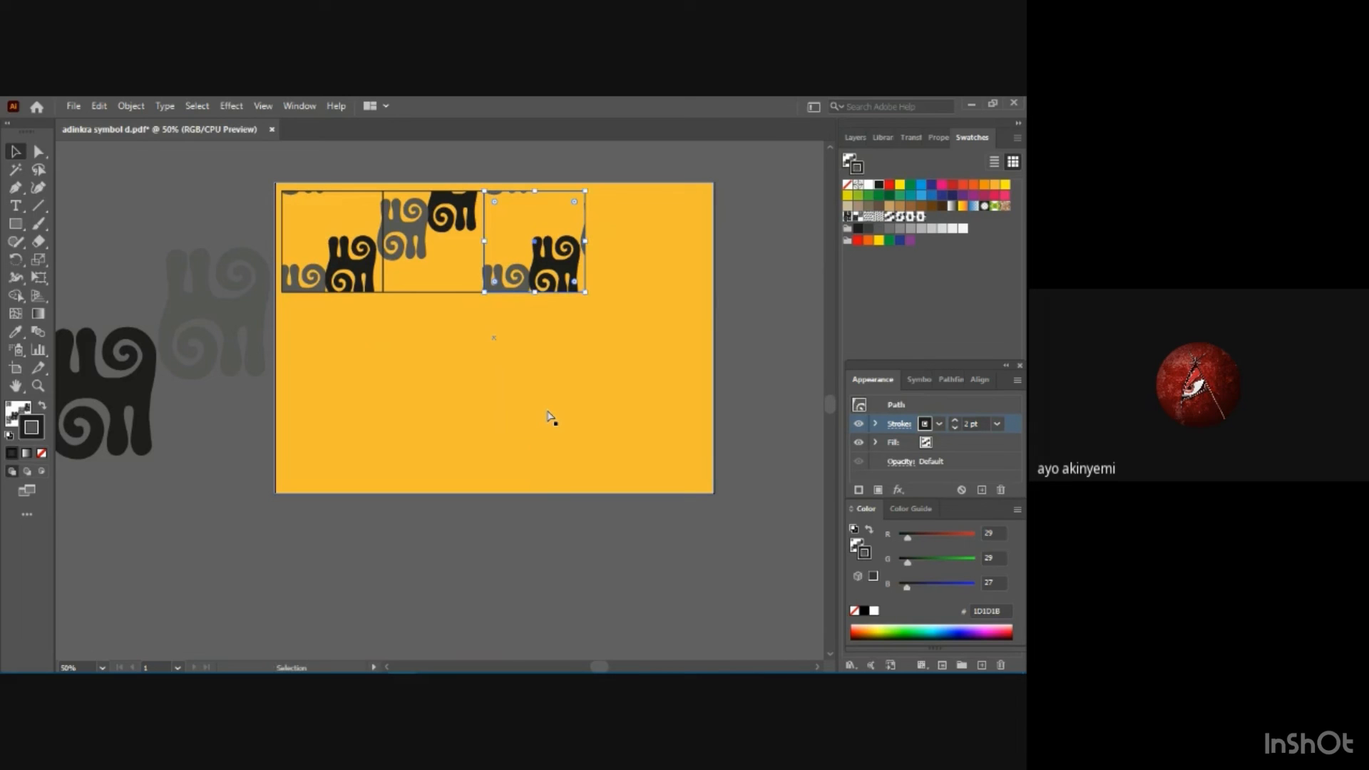
Duplicate the third square and place the copy at the right end of the top row as the fourth square.
key("ctrl+c")
key("ctrl+v")
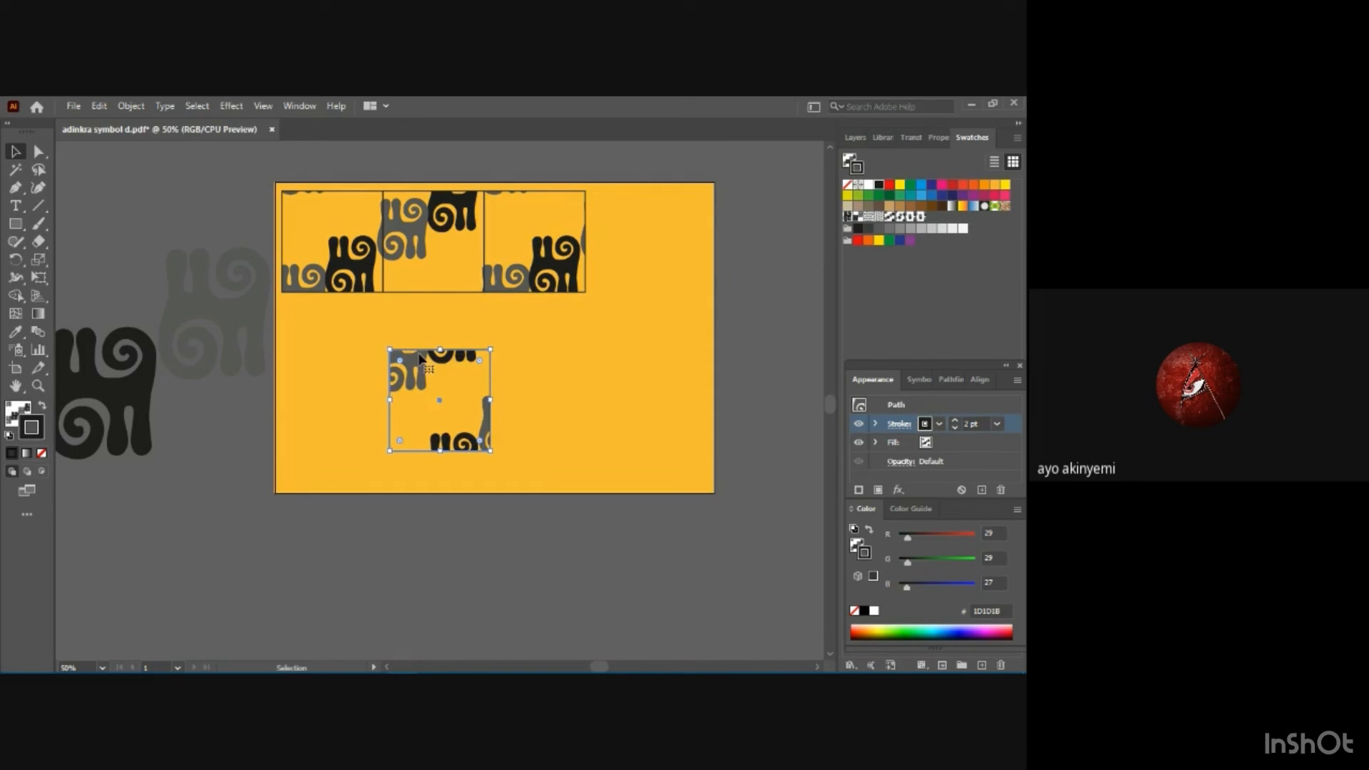
left_click_drag(420, 359, 614, 191)
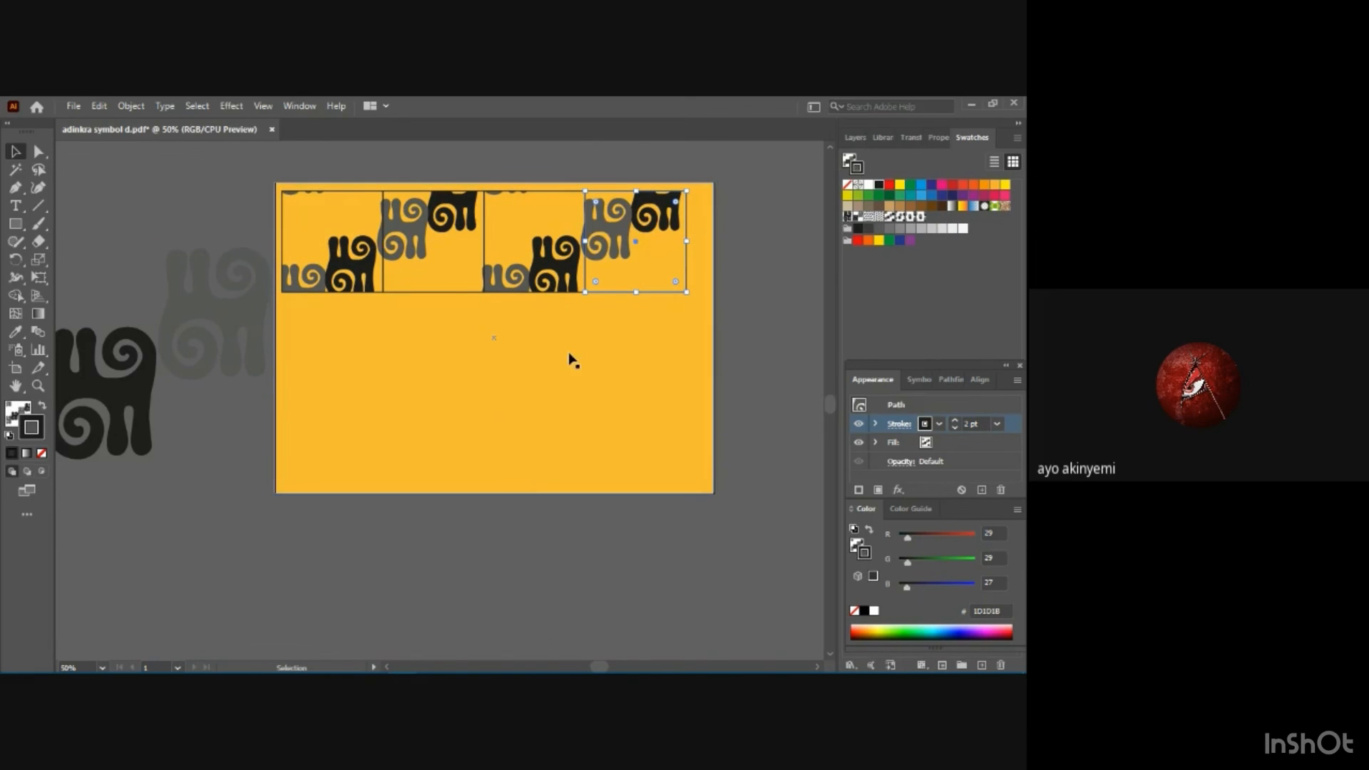
left_click(559, 377)
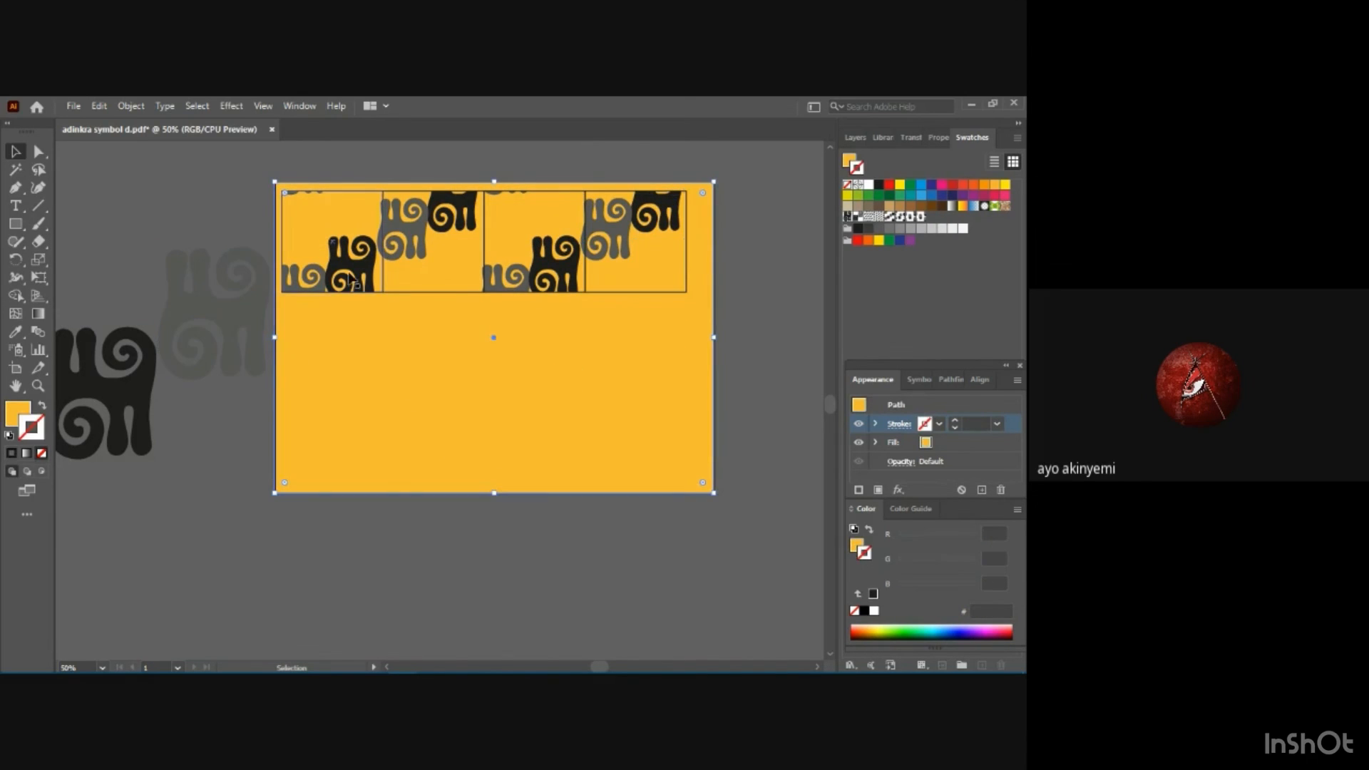
left_click_drag(278, 236, 557, 241)
key("ctrl+z")
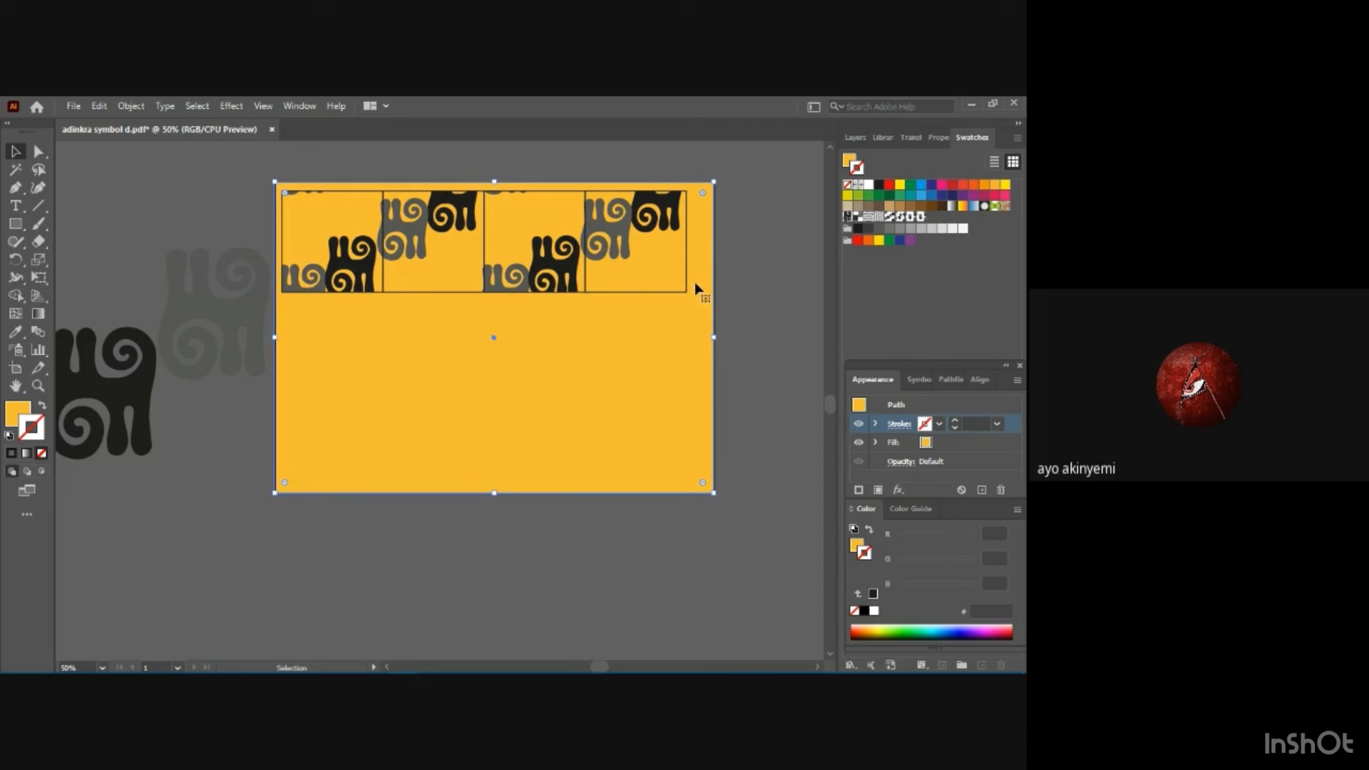
left_click(778, 284)
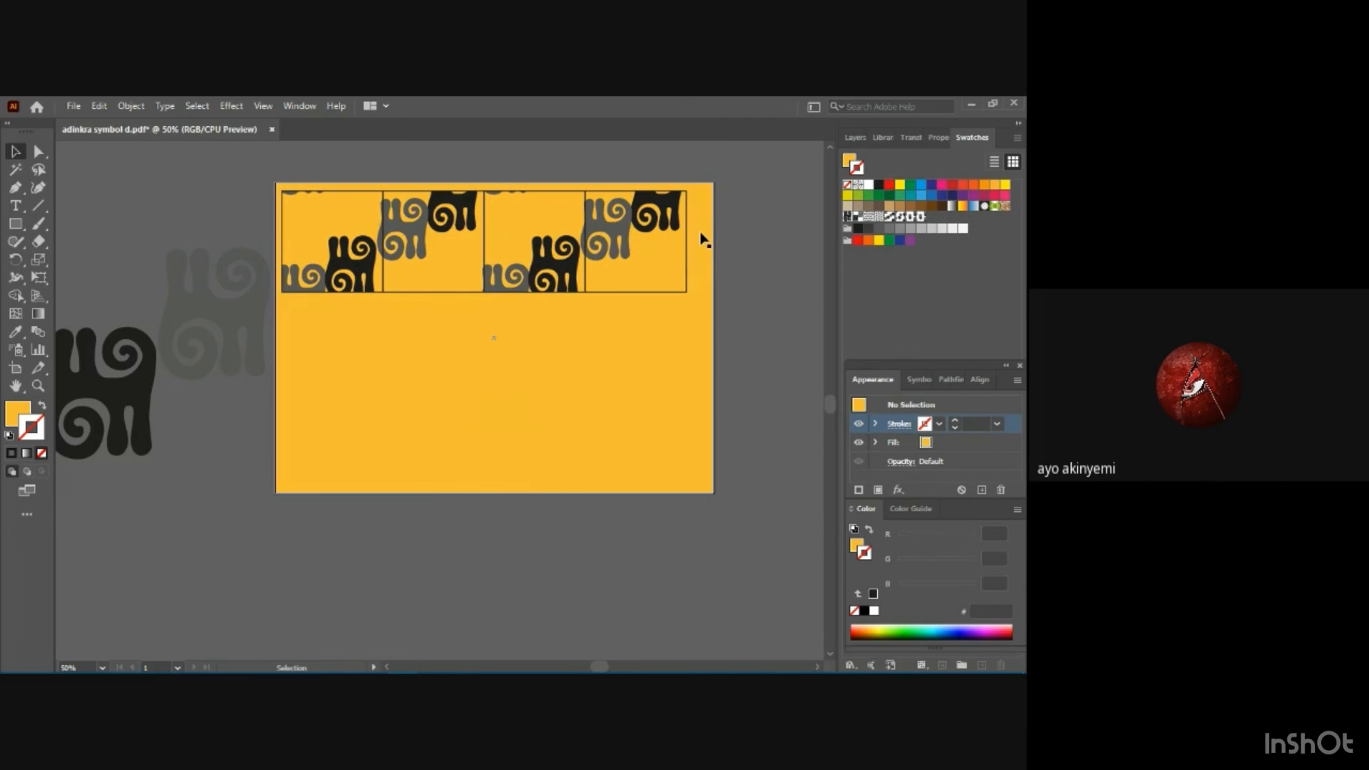
Duplicate all four squares of the top row and place the copies directly beneath as a second row.
left_click(650, 251)
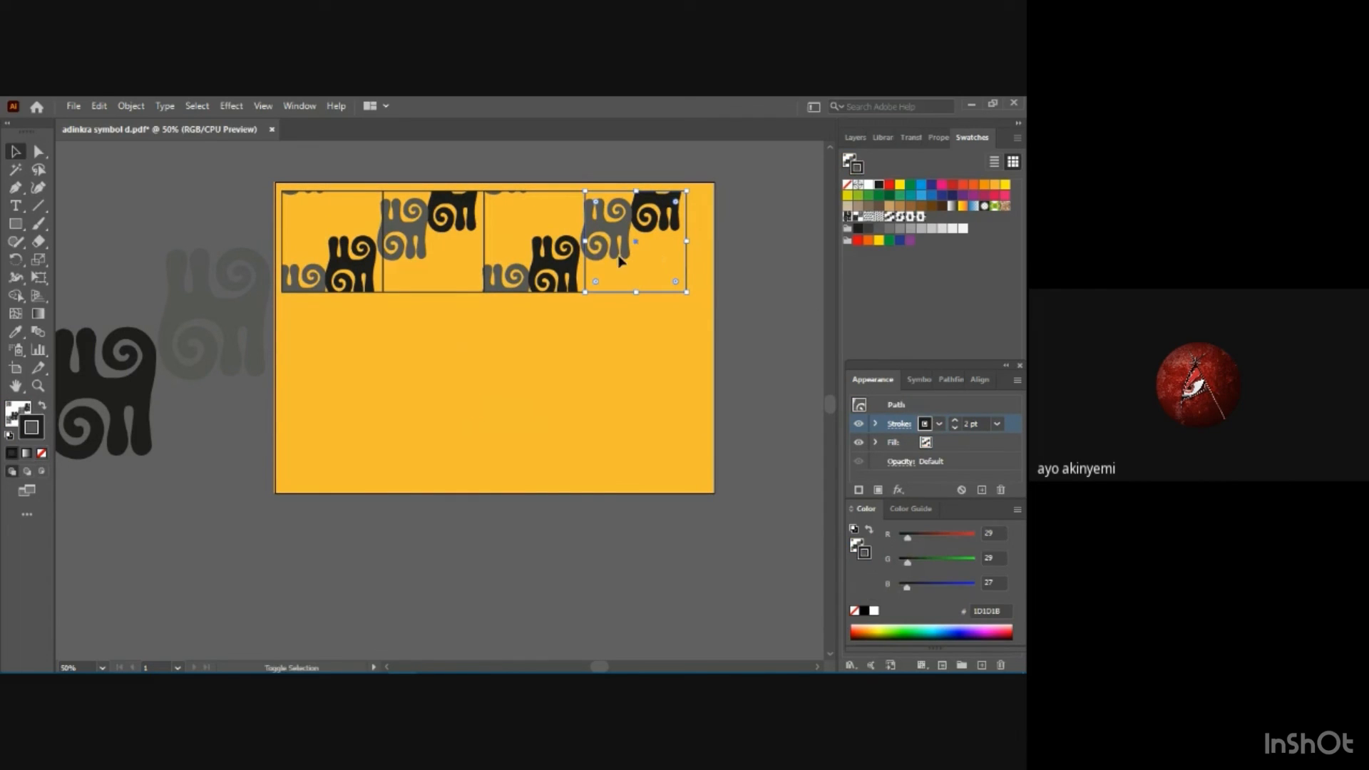
left_click(380, 277, "shift")
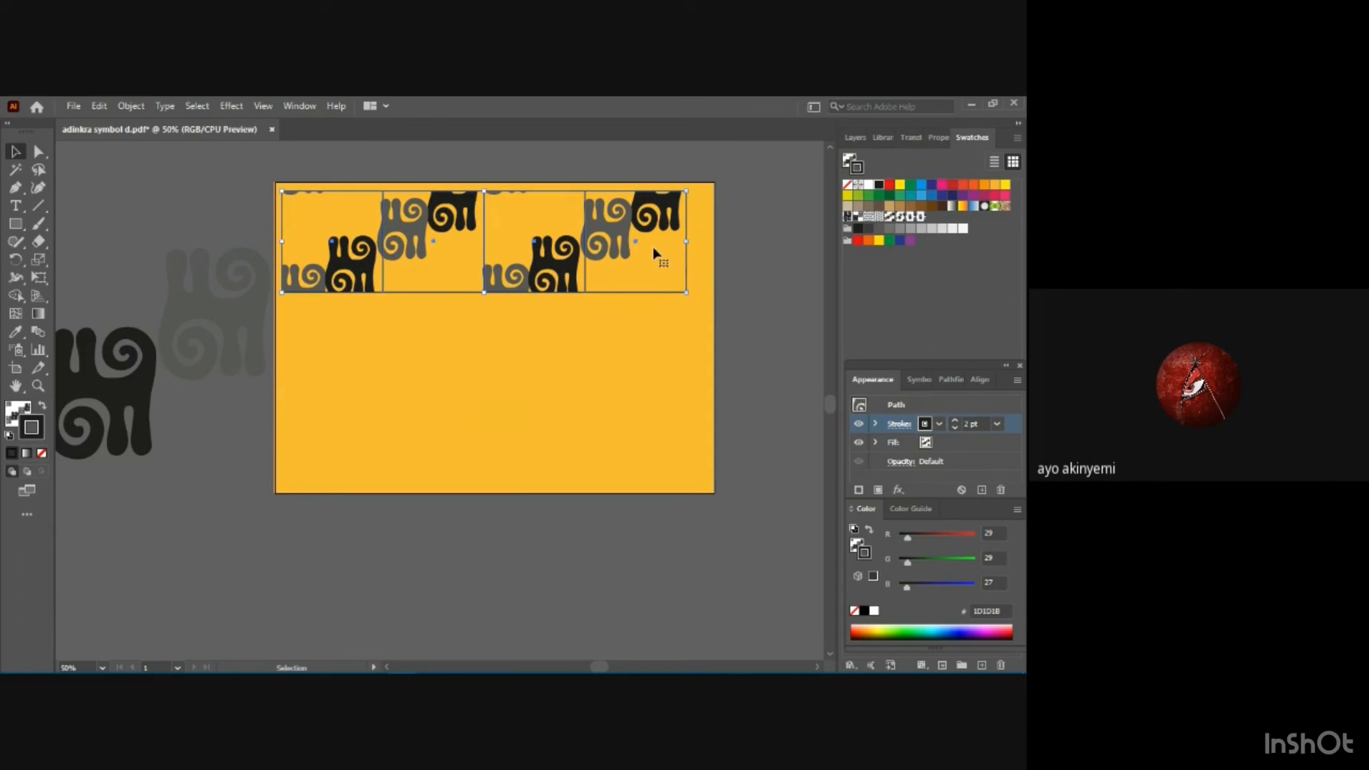
key("ctrl+v")
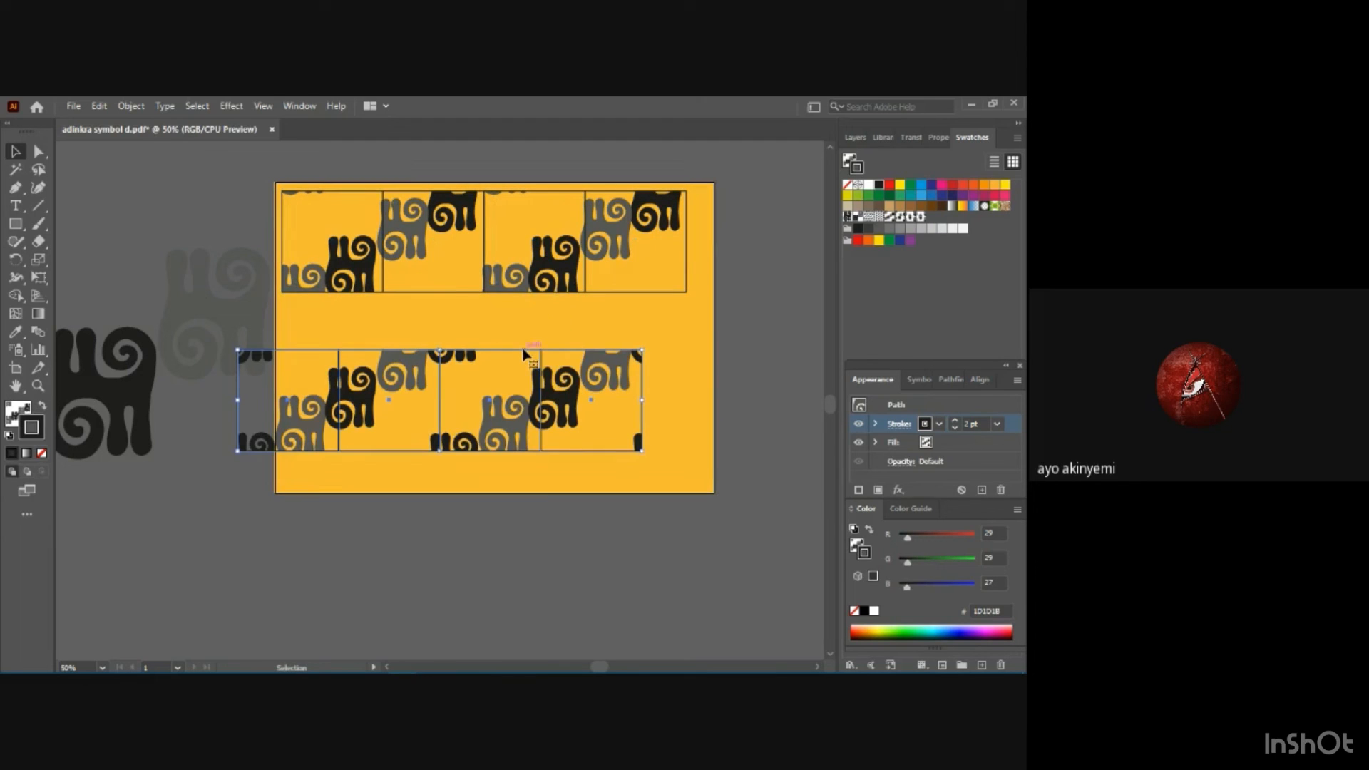
left_click_drag(521, 355, 558, 293)
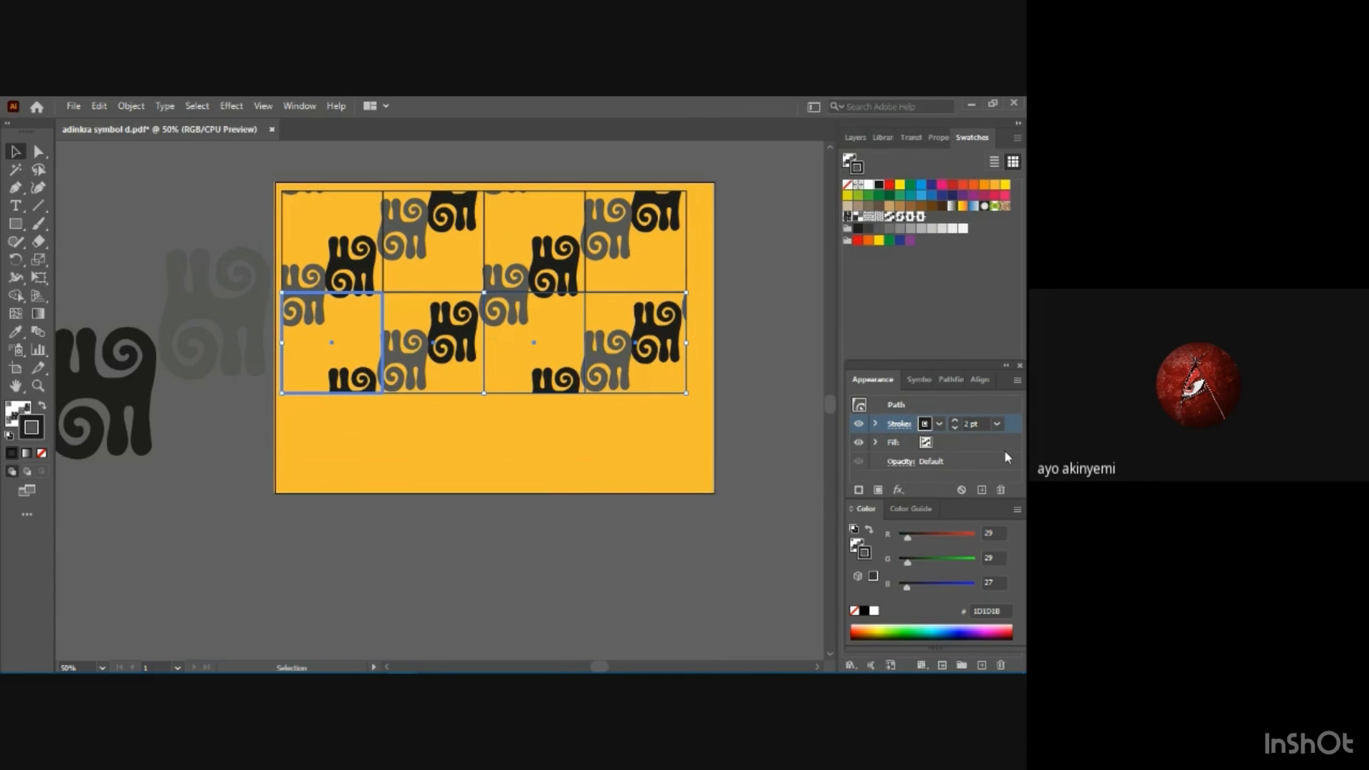
Try an adinkra pattern swatch on the second row's stroke, make the fill active, and undo the stroke change.
left_click(902, 218)
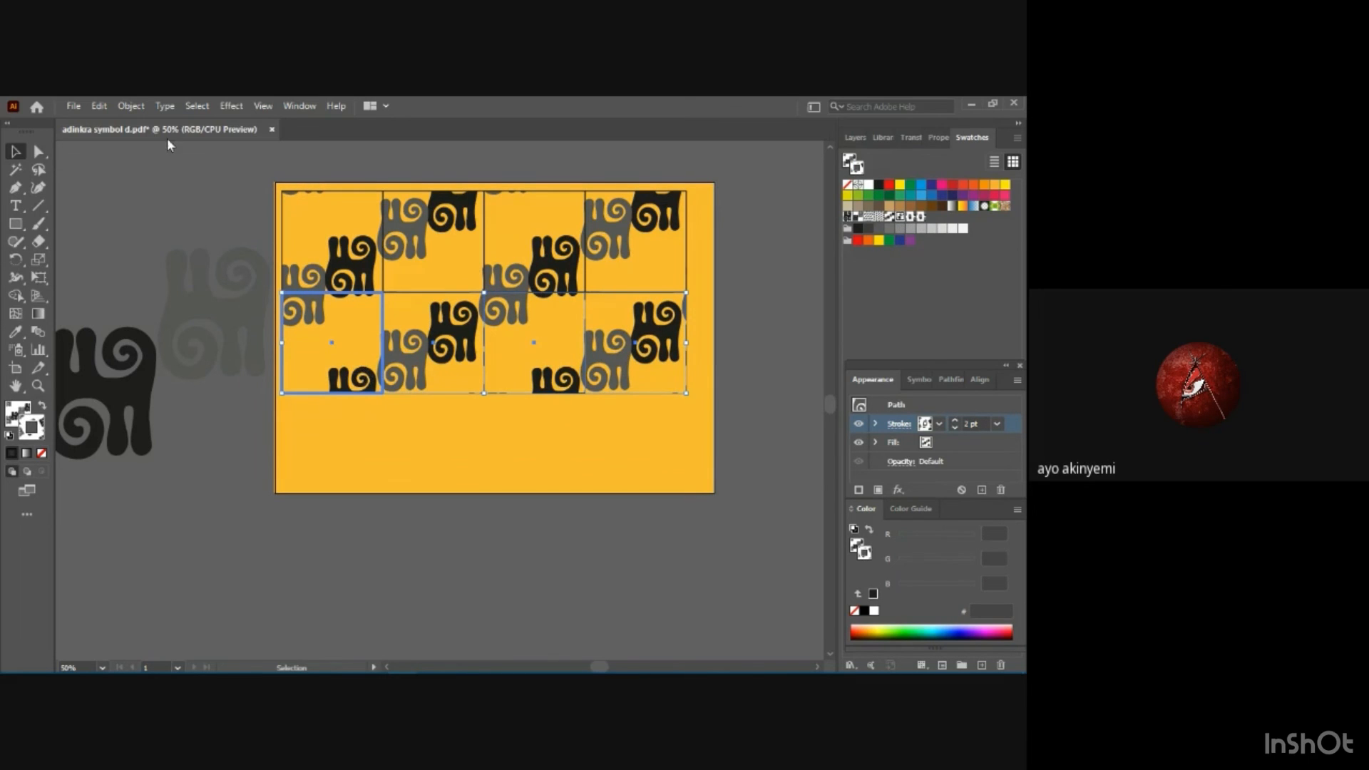
left_click(934, 445)
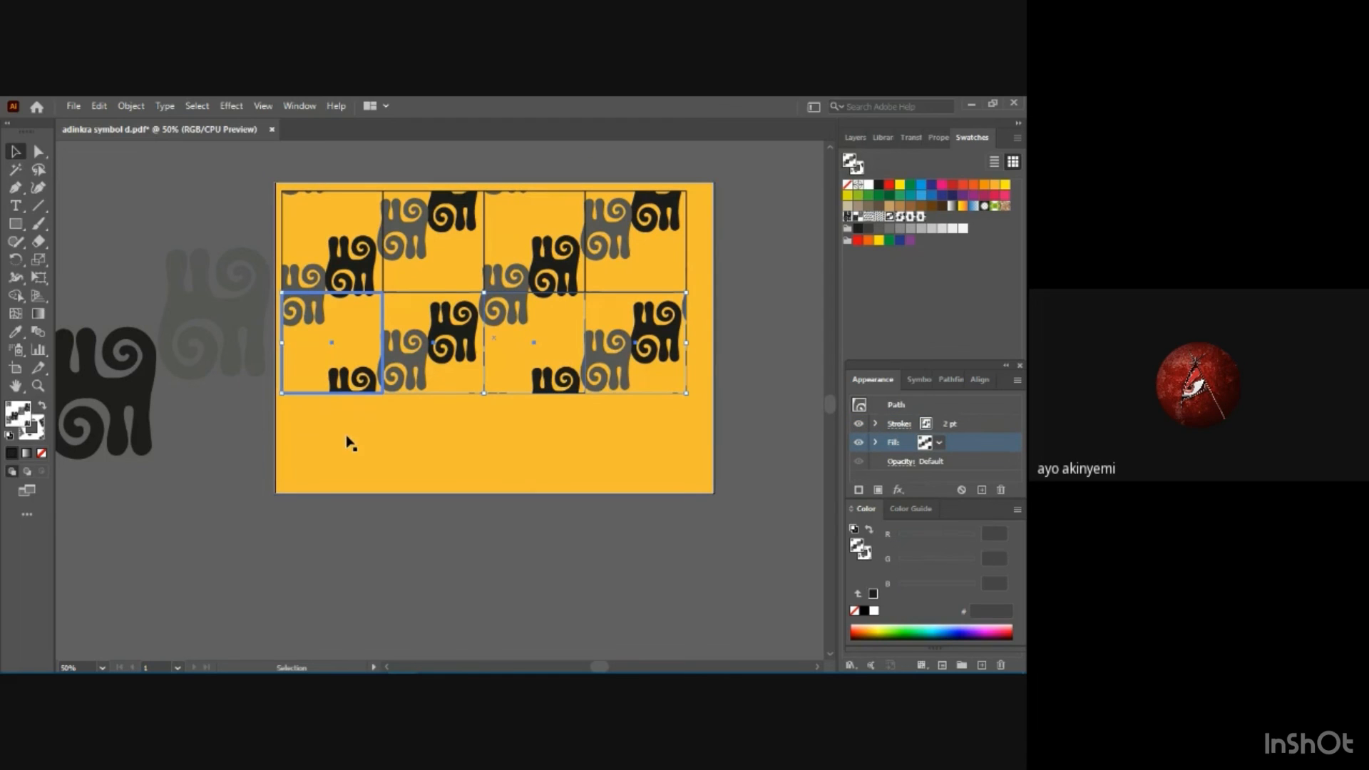
key("ctrl+z")
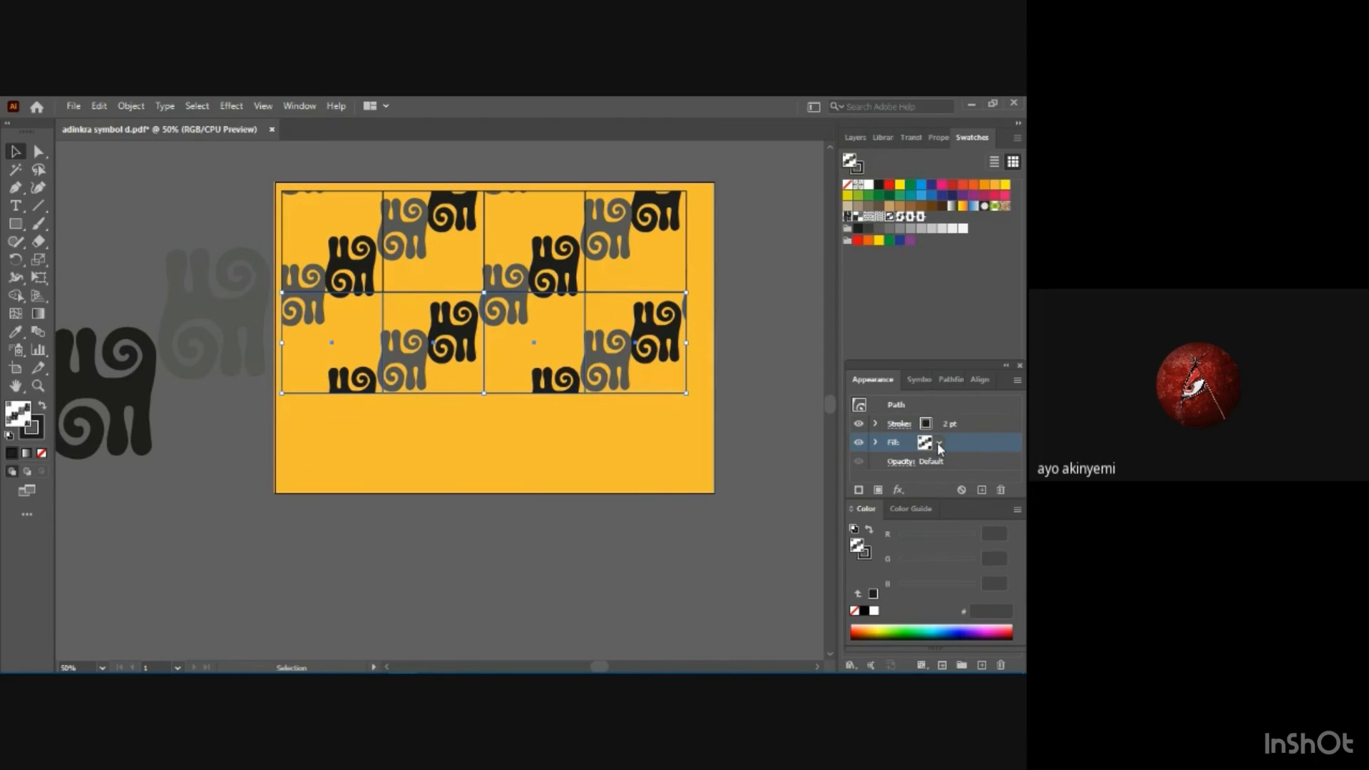
Try the adinkra 4 pattern swatch as the fill of all the second-row squares and undo it.
left_click(940, 443)
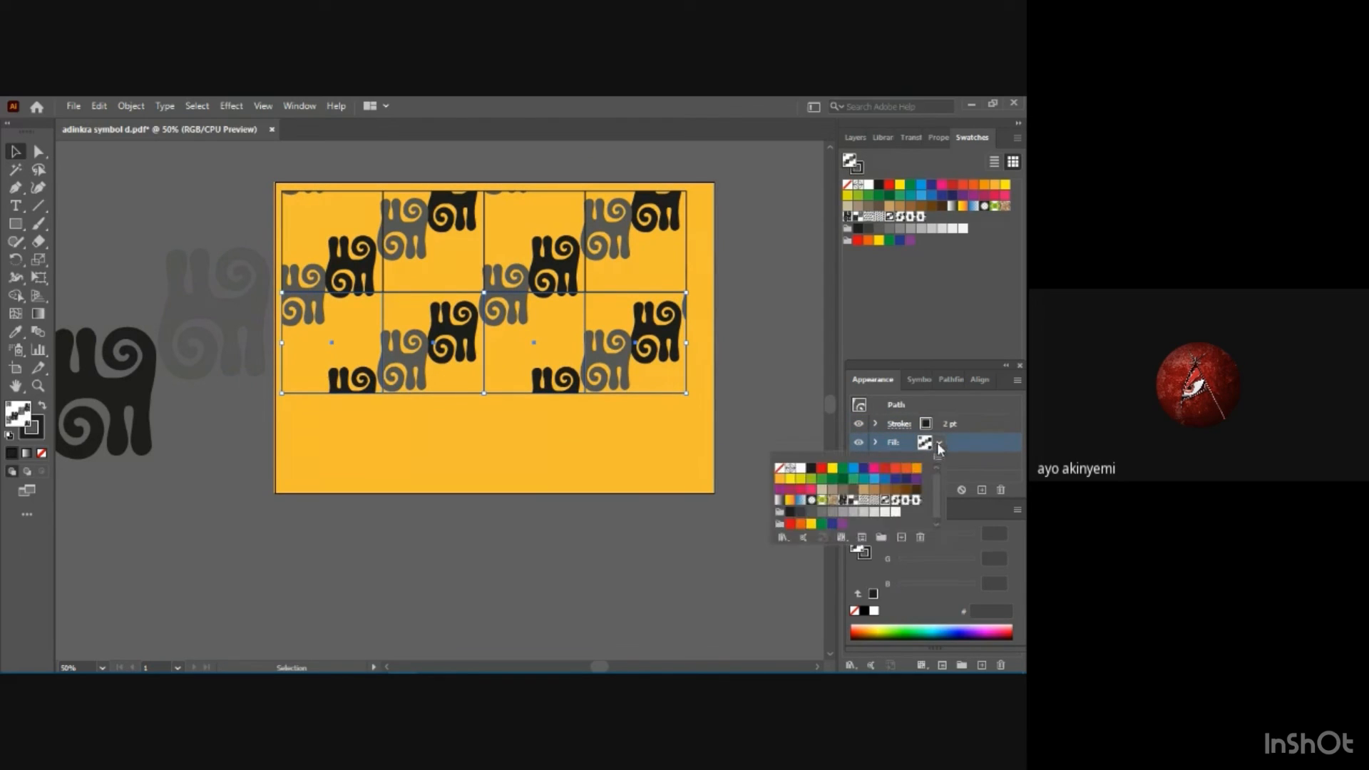
left_click(896, 503)
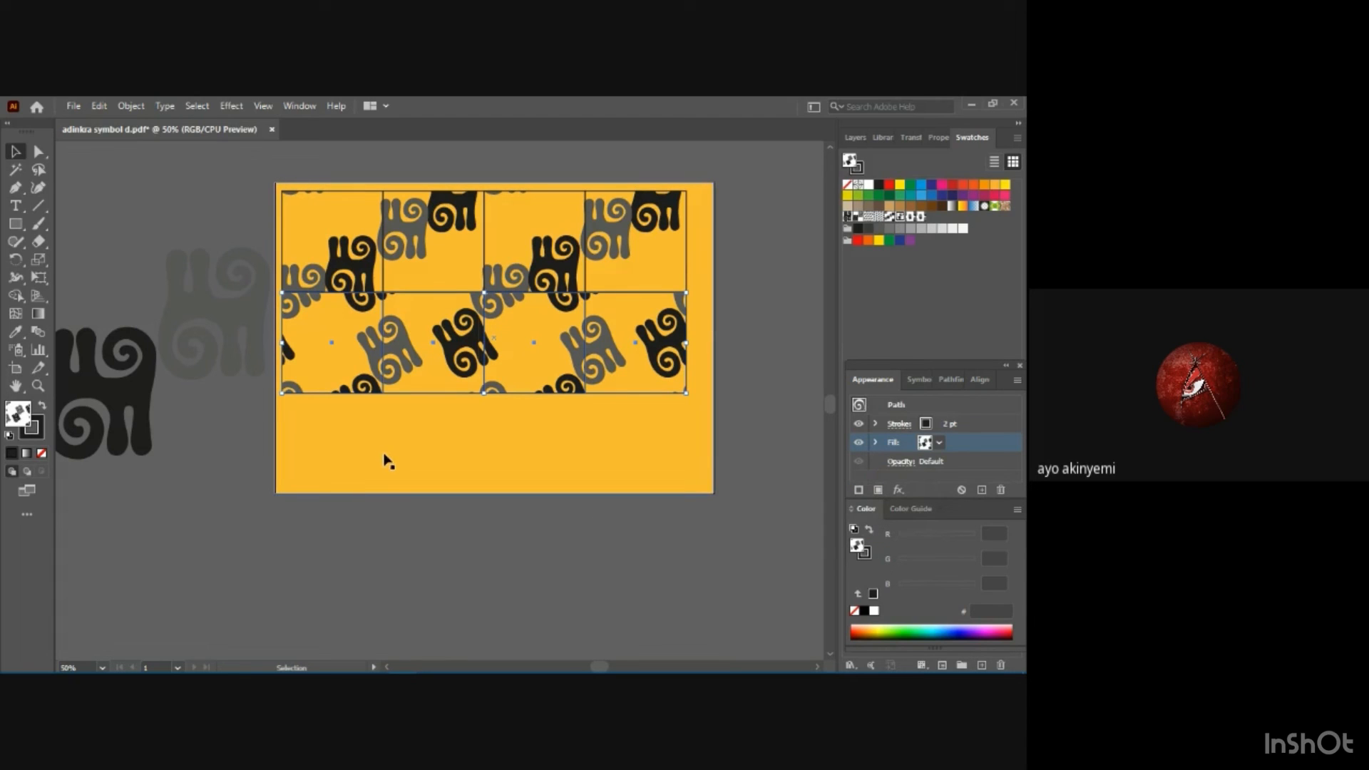
left_click(371, 420)
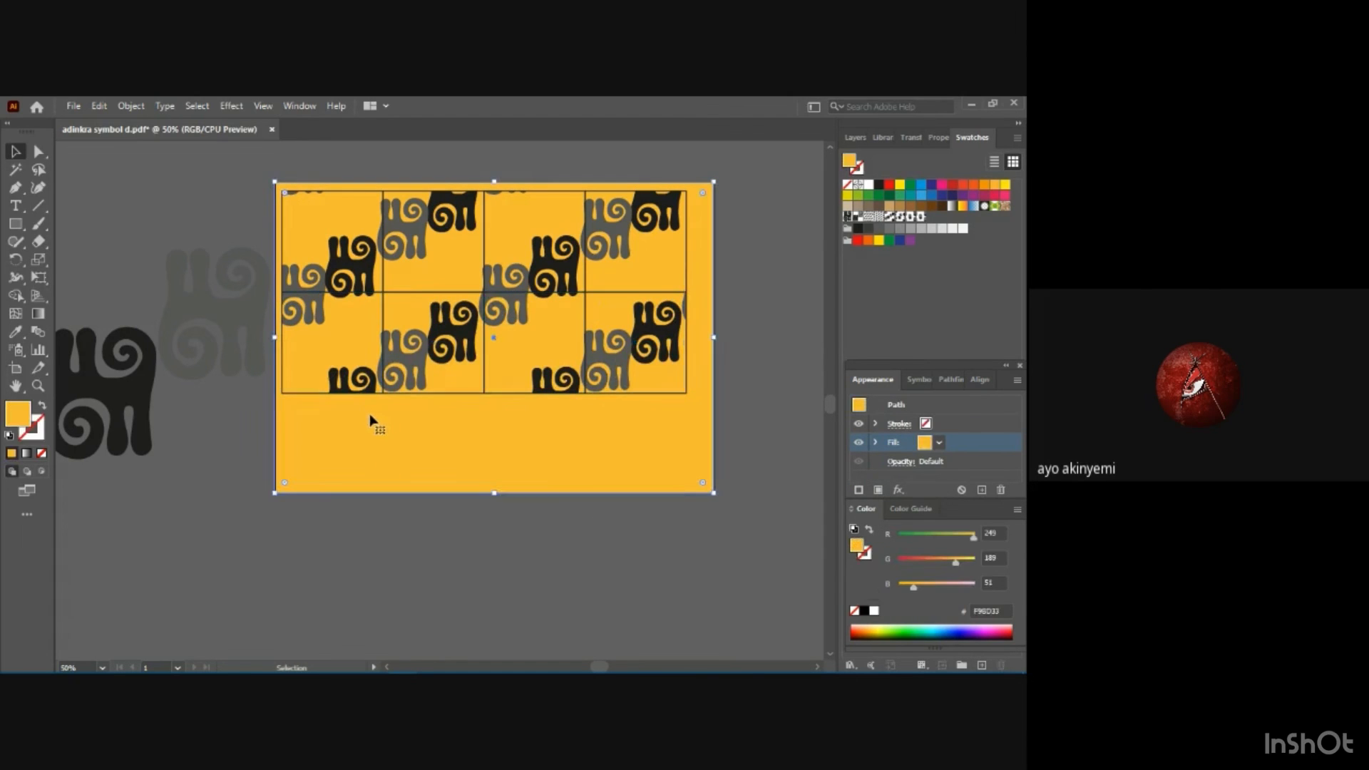
Fill the first square of the second row with the adinkra 2 pattern swatch.
left_click(333, 385)
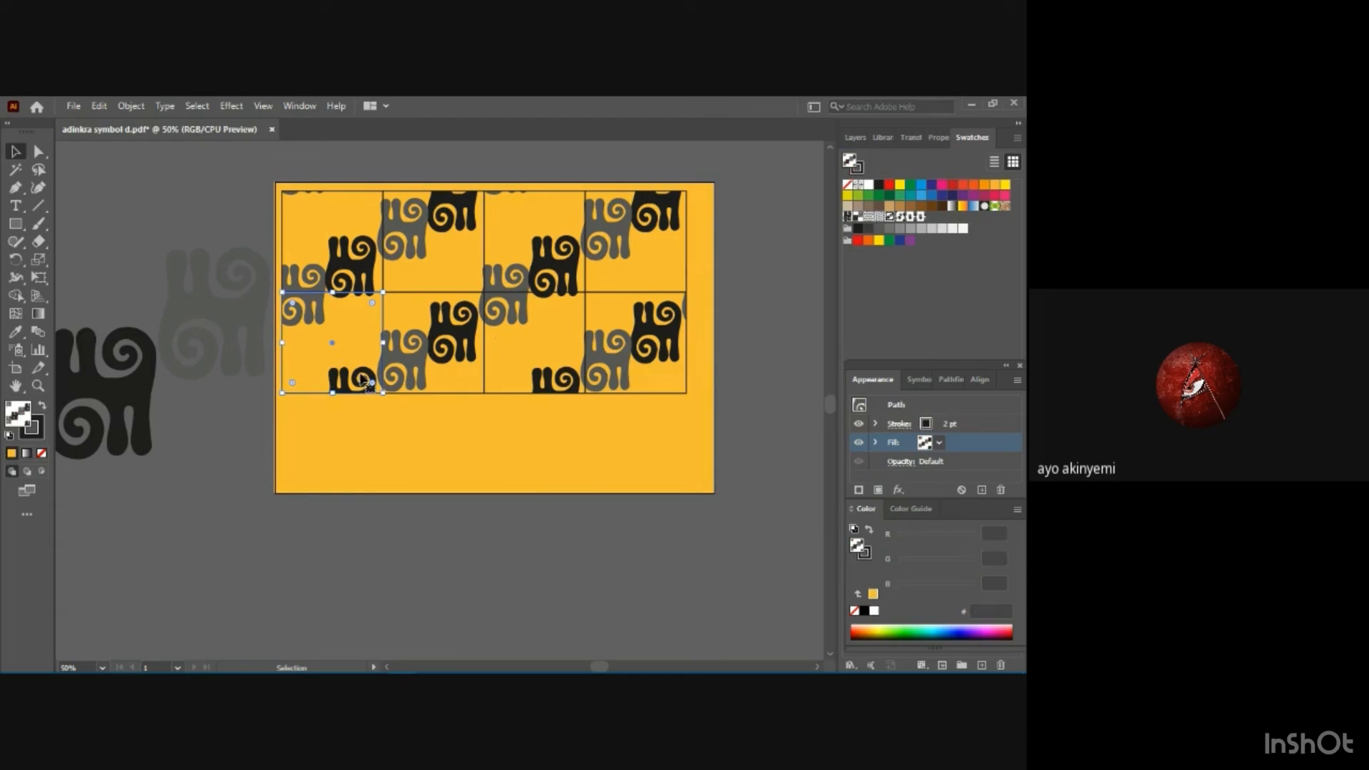
left_click(941, 441)
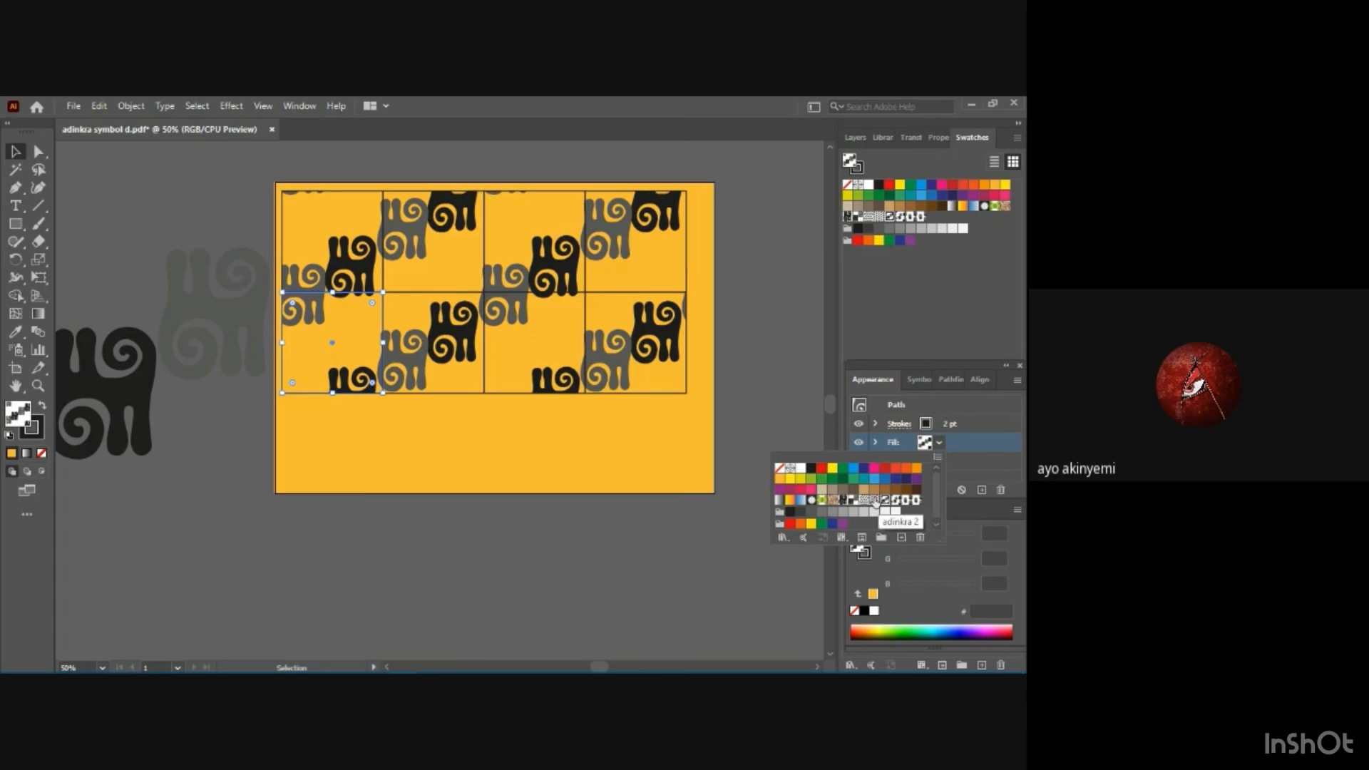
left_click(876, 501)
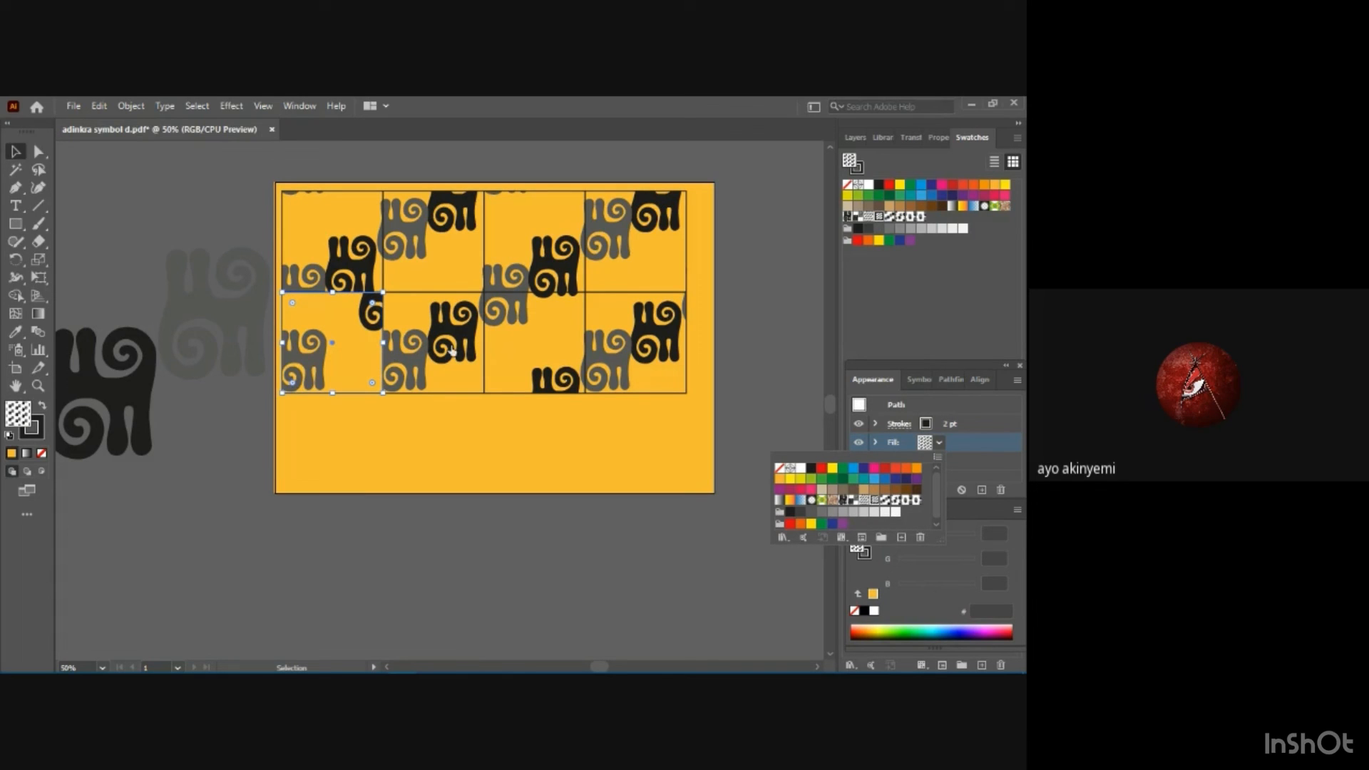
left_click(452, 350)
left_click(489, 465)
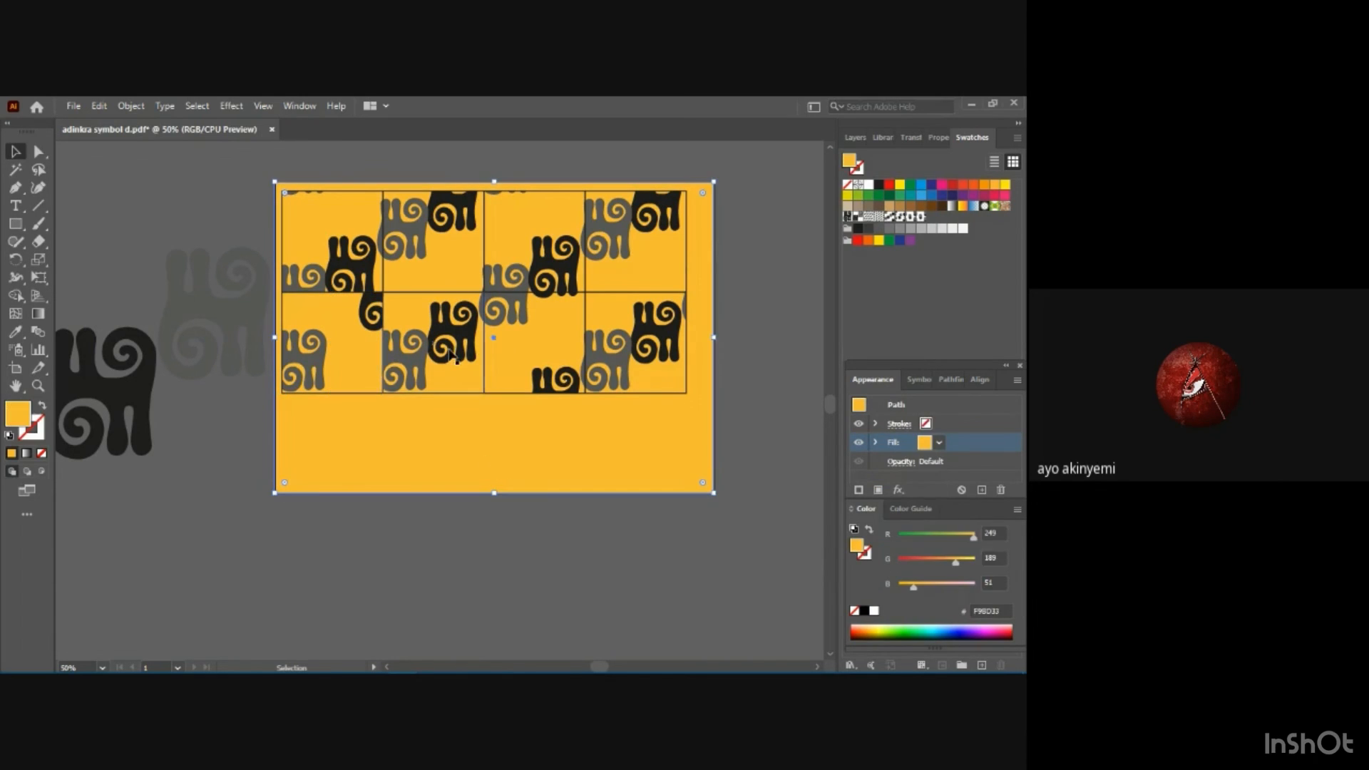
Fill the second square of the second row with the New Pattern Swatch 3 pattern.
left_click(444, 378)
left_click(939, 443)
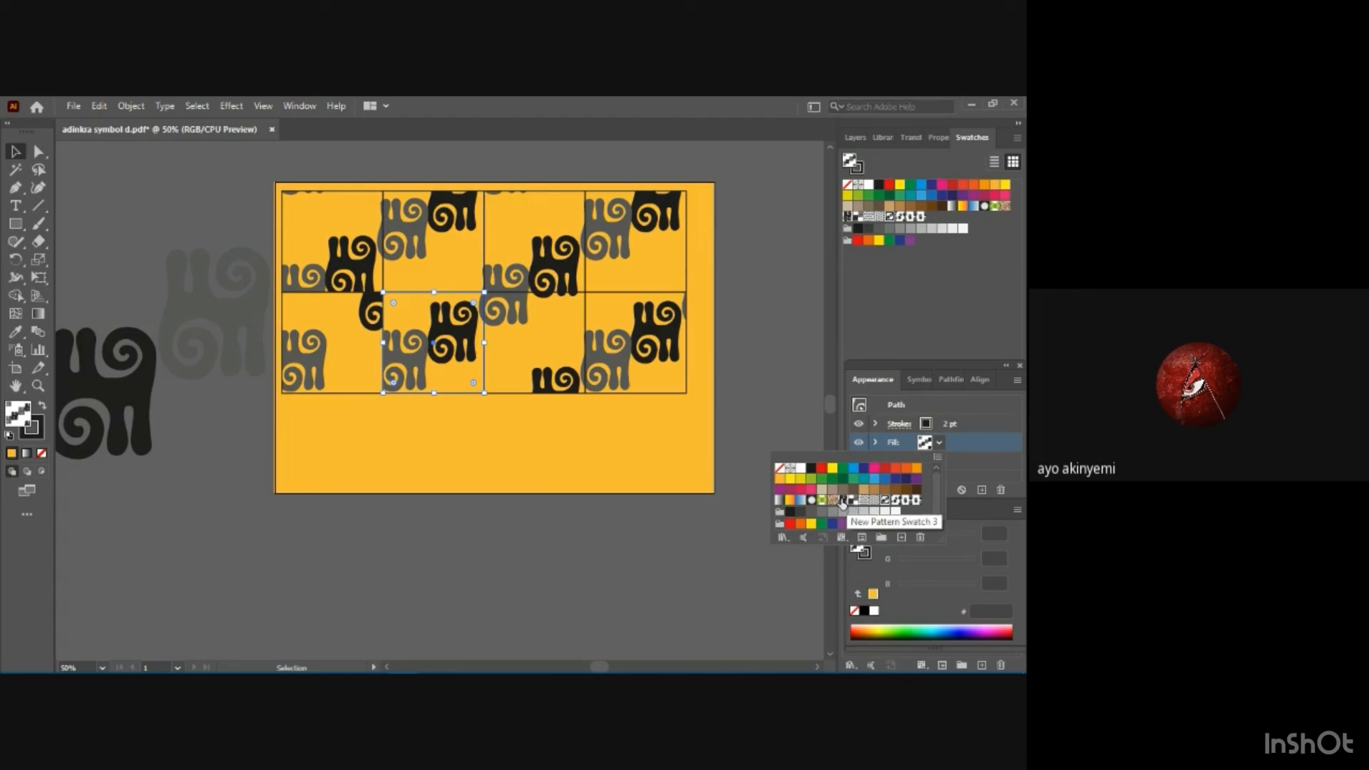
left_click(843, 502)
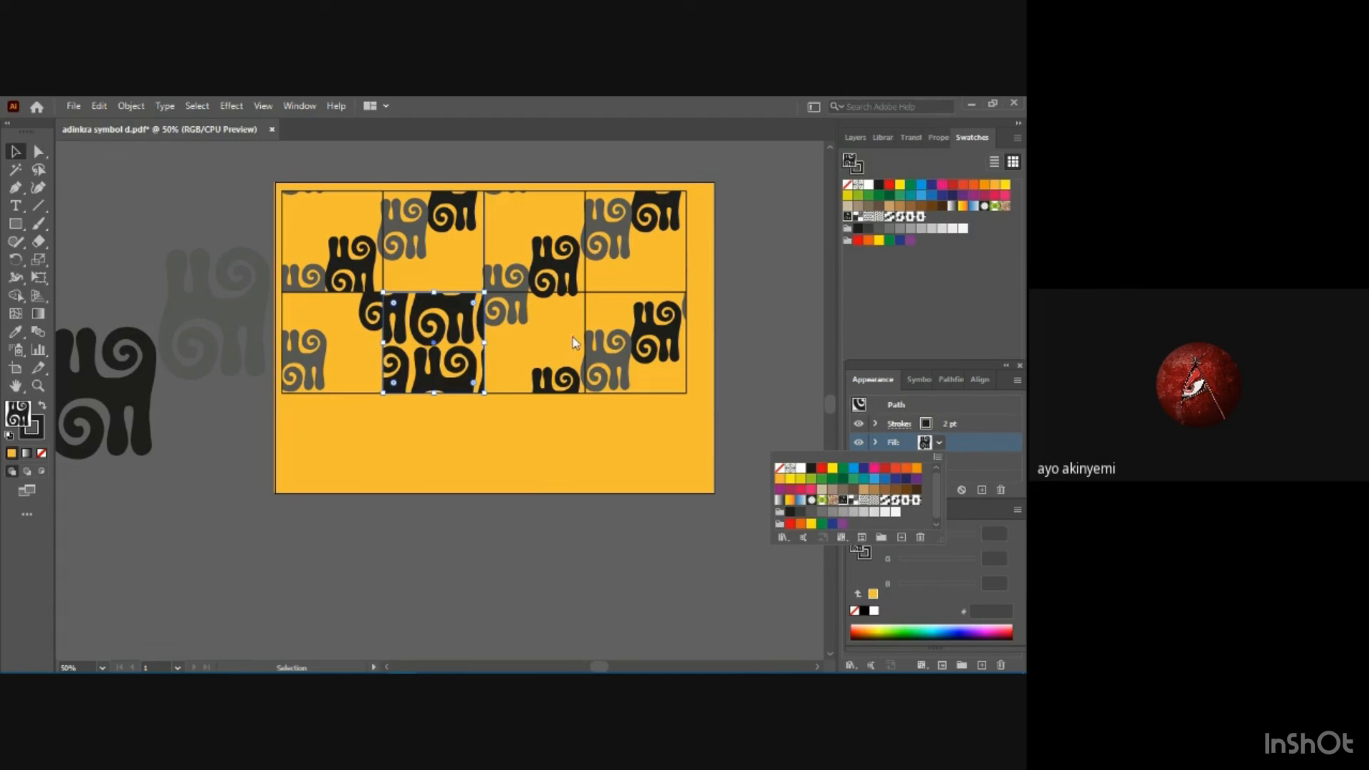
left_click(619, 348)
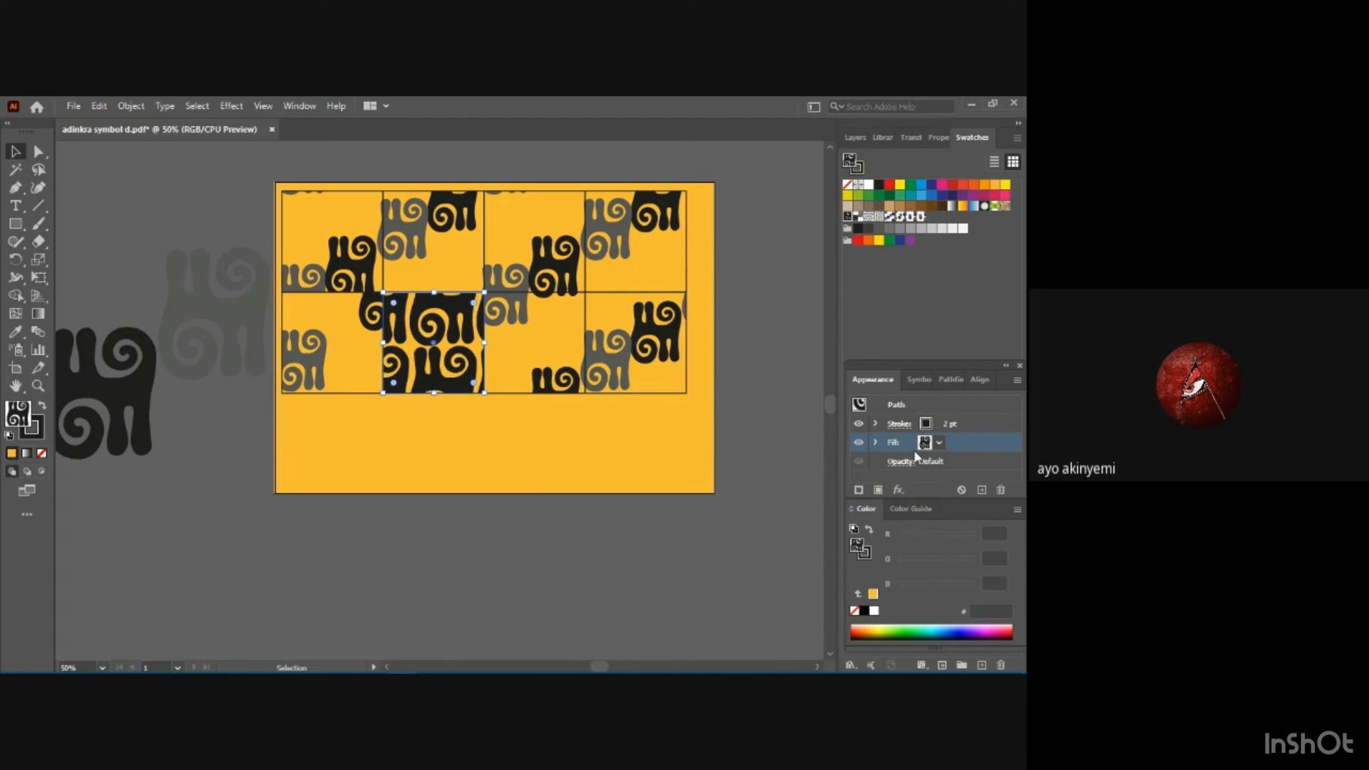
Fill the fourth square of the second row with the pattern swatch of overlapping, rotated adinkra symbols.
left_click(605, 354)
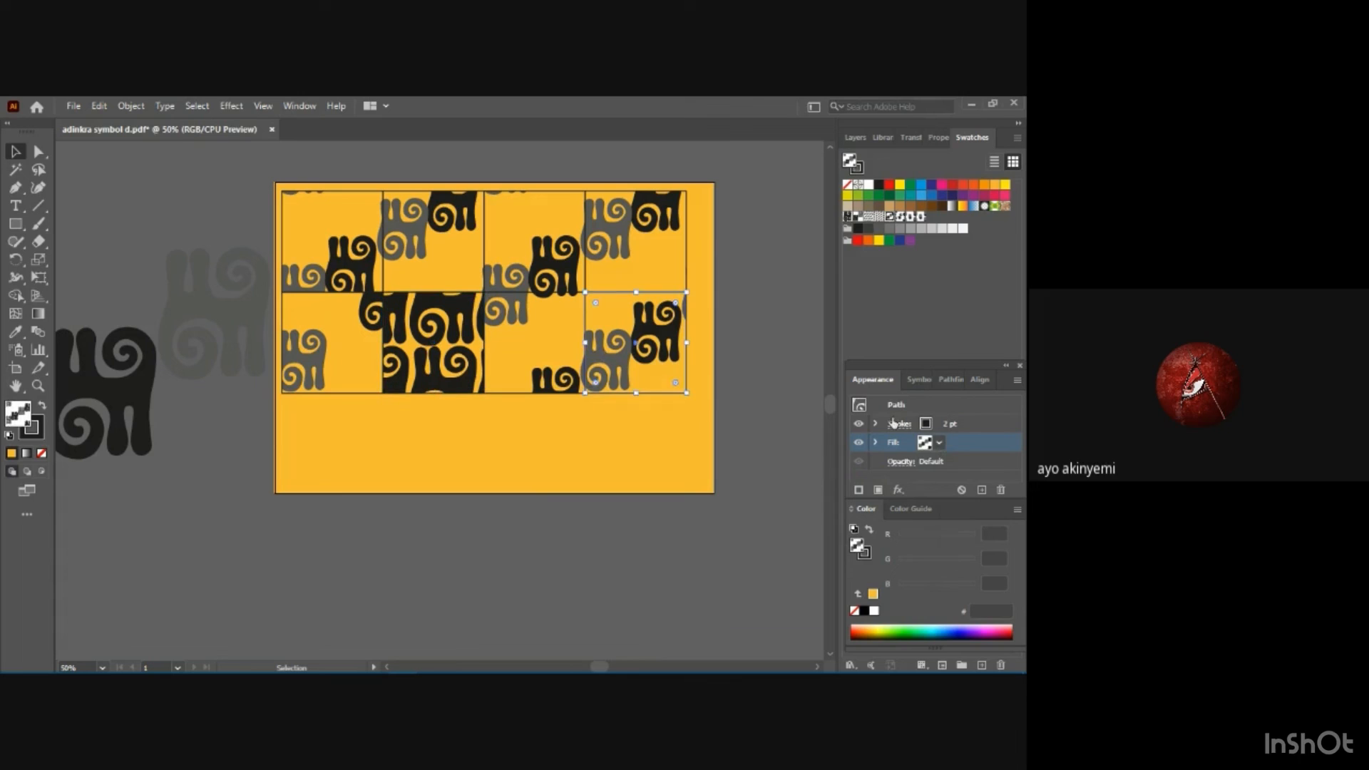
left_click(941, 441)
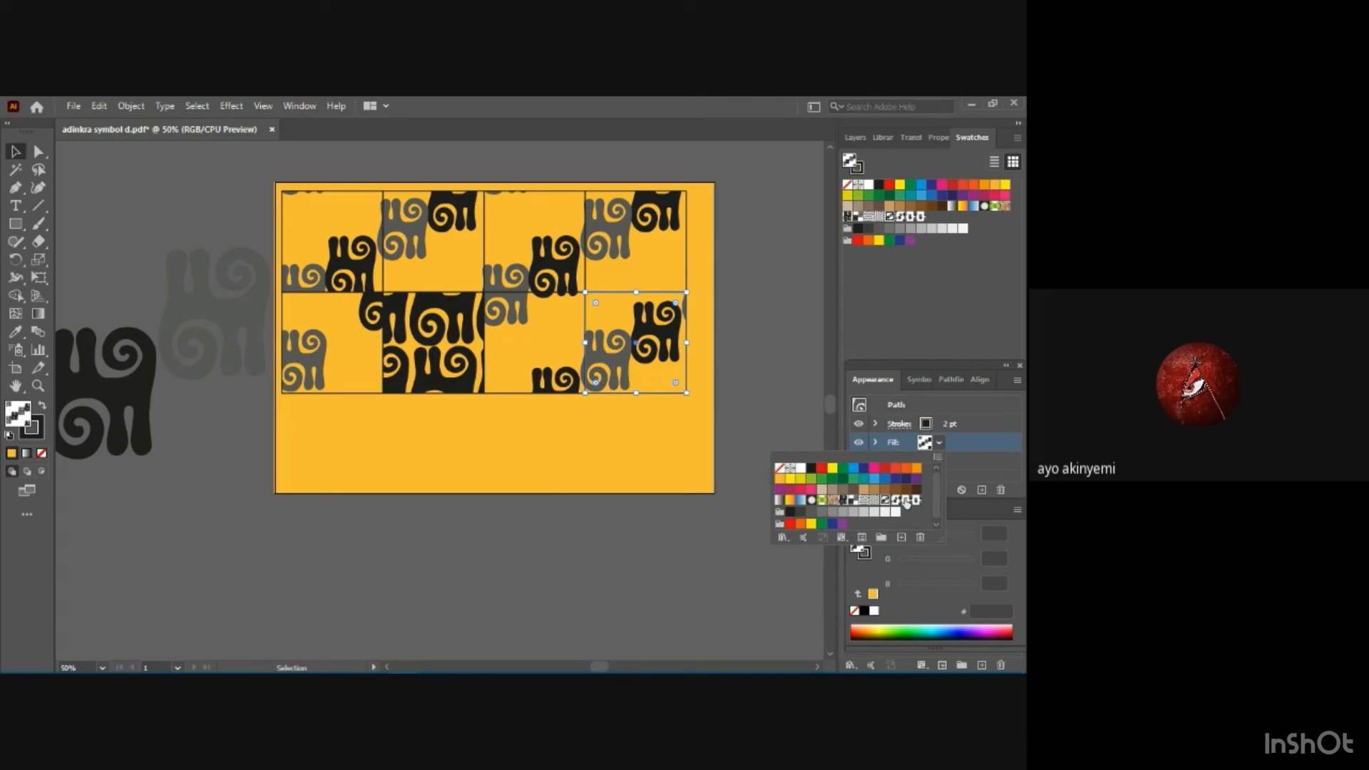
left_click(906, 500)
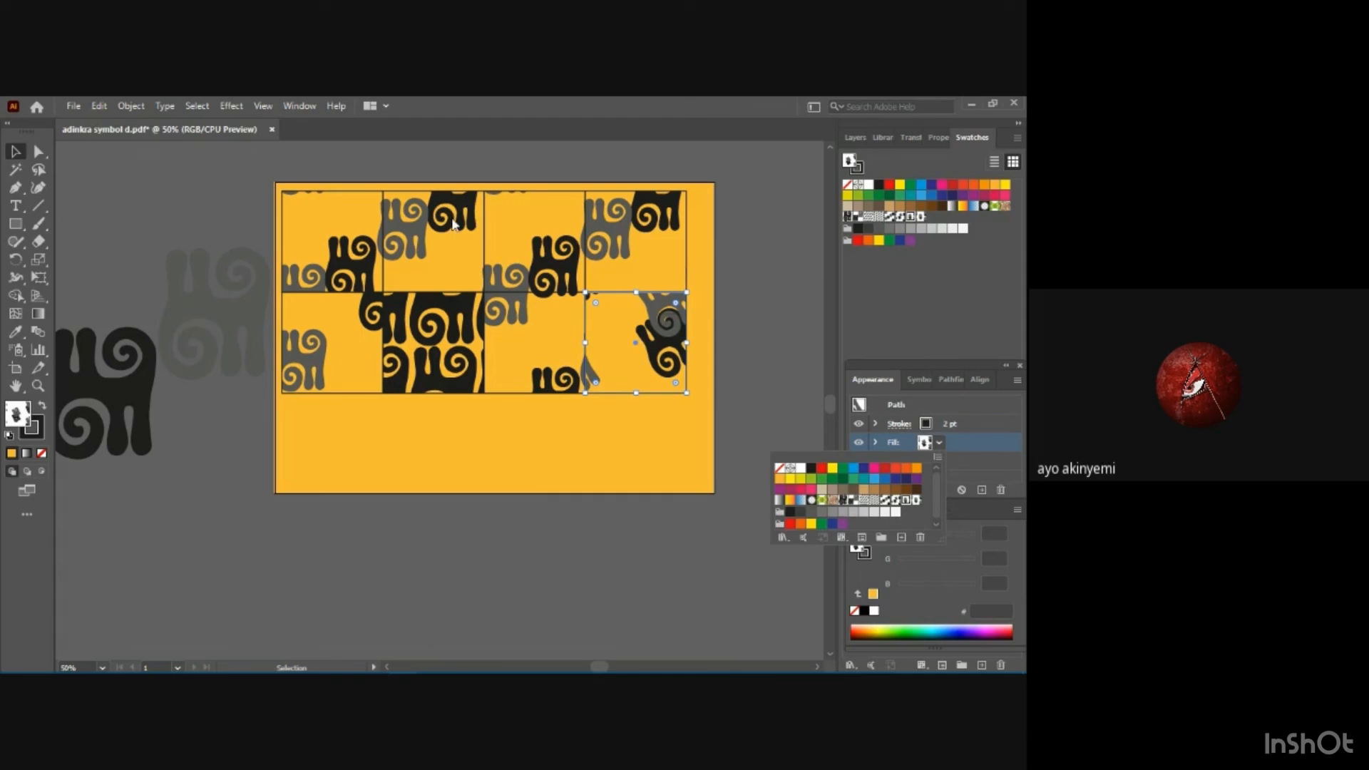
left_click(453, 220)
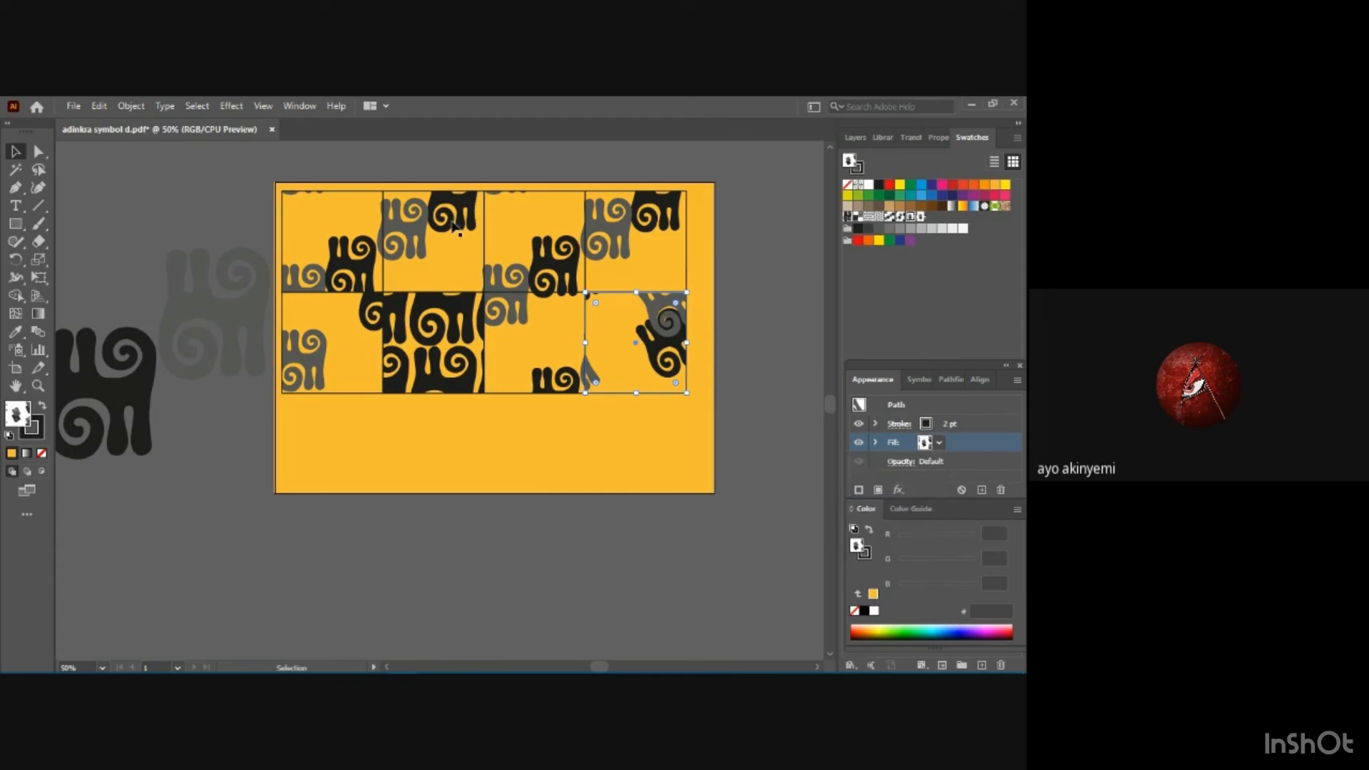
left_click(925, 443)
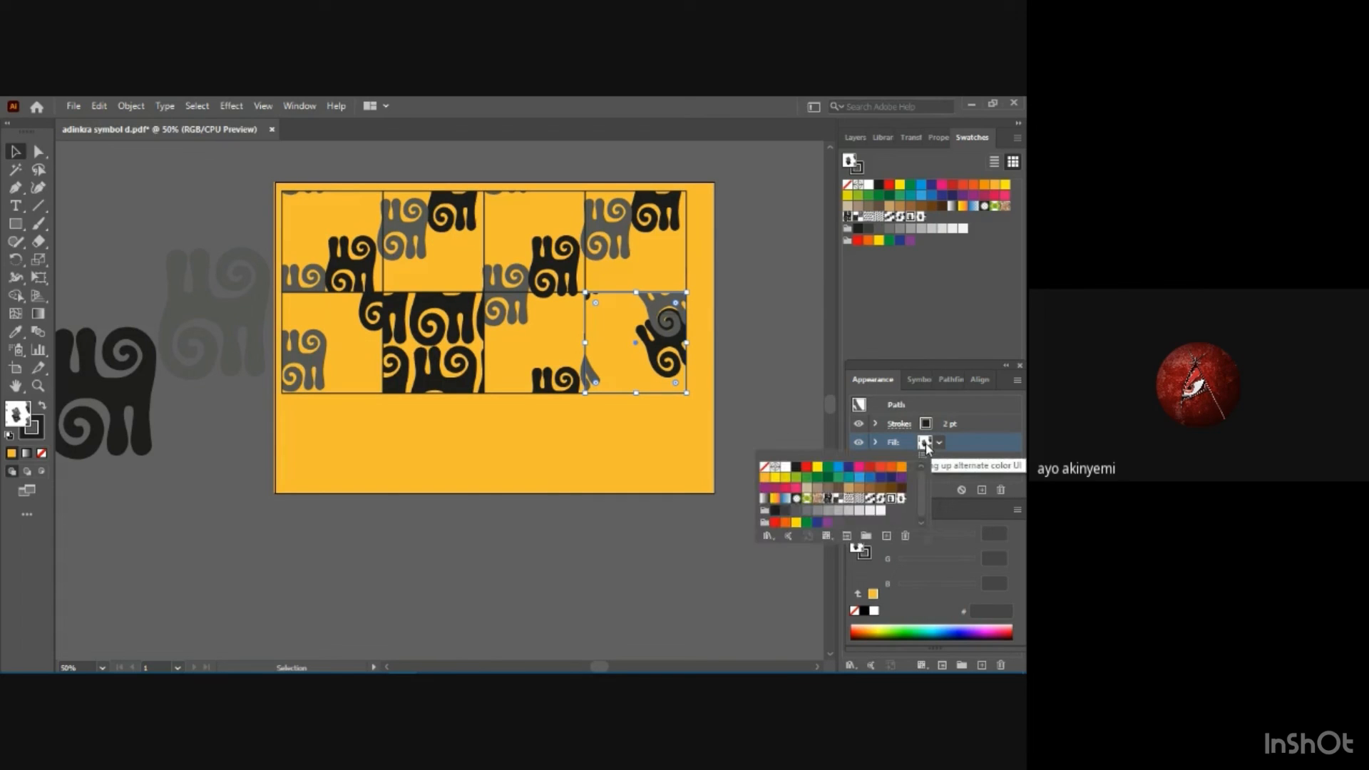
left_click(419, 260)
double_click(420, 260)
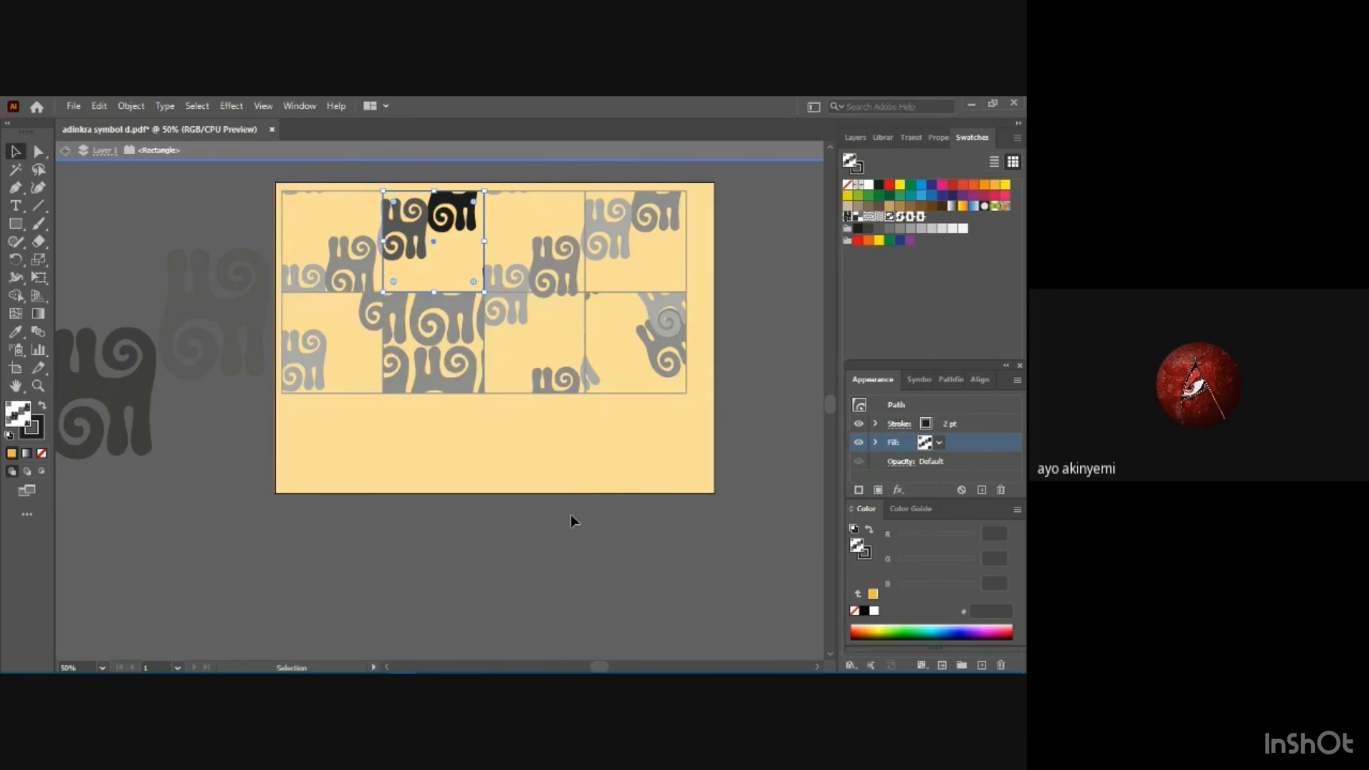
double_click(560, 463)
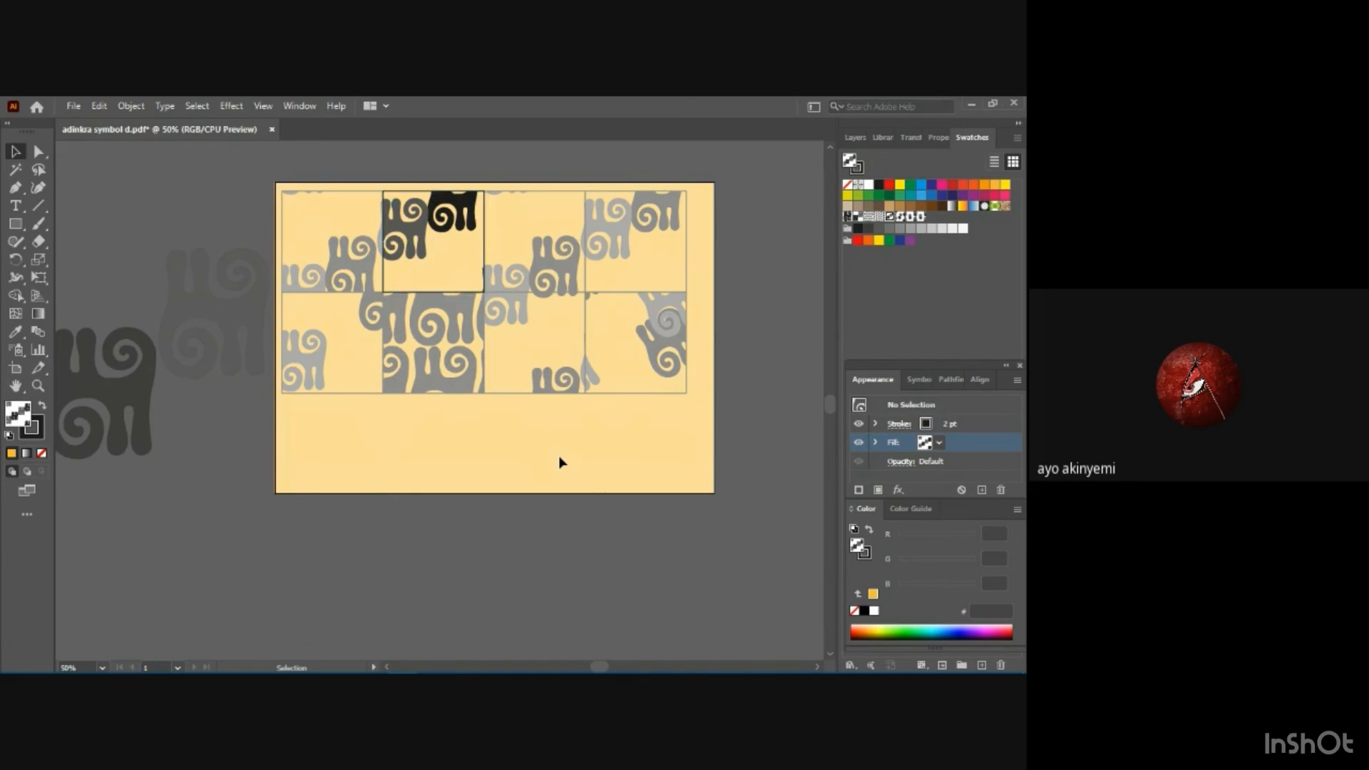
Fill the second square of the top row with the adinkra 4 pattern swatch.
left_click(443, 267)
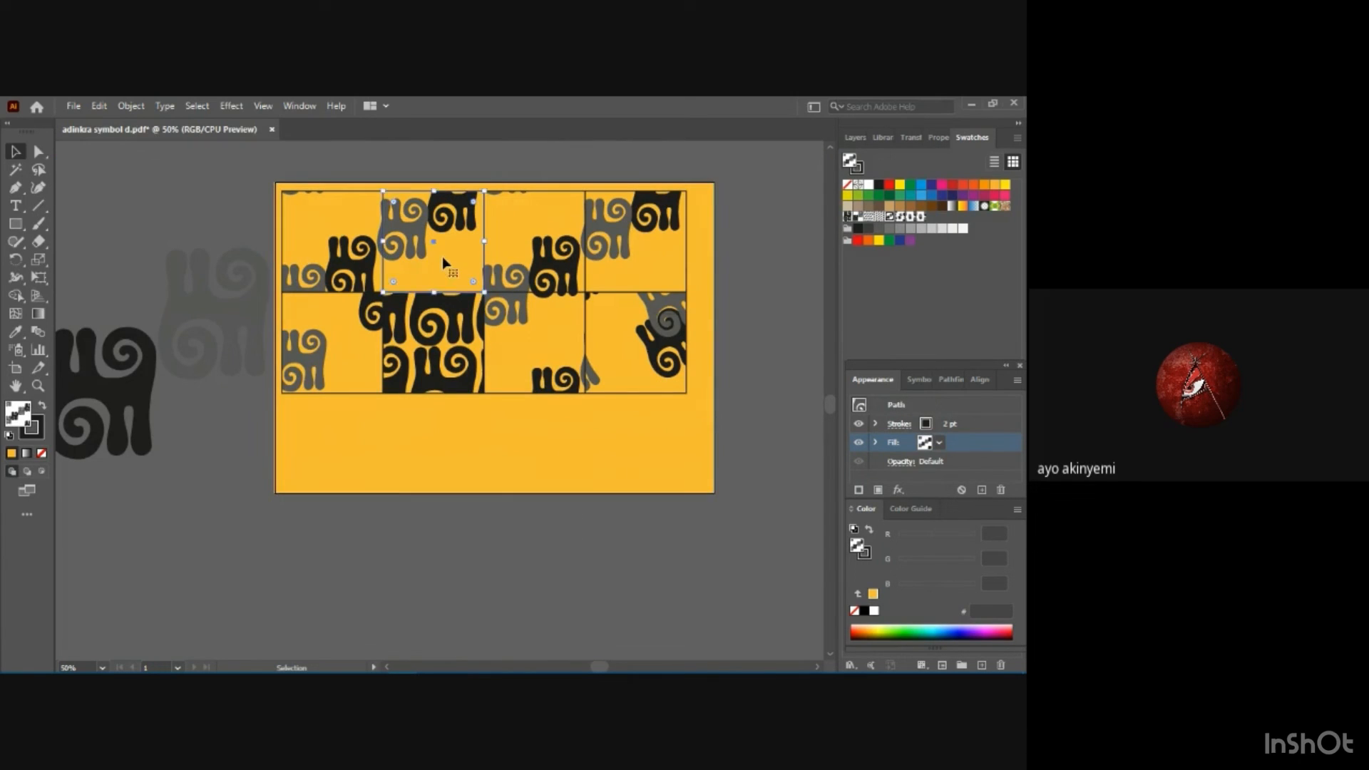
left_click(940, 444)
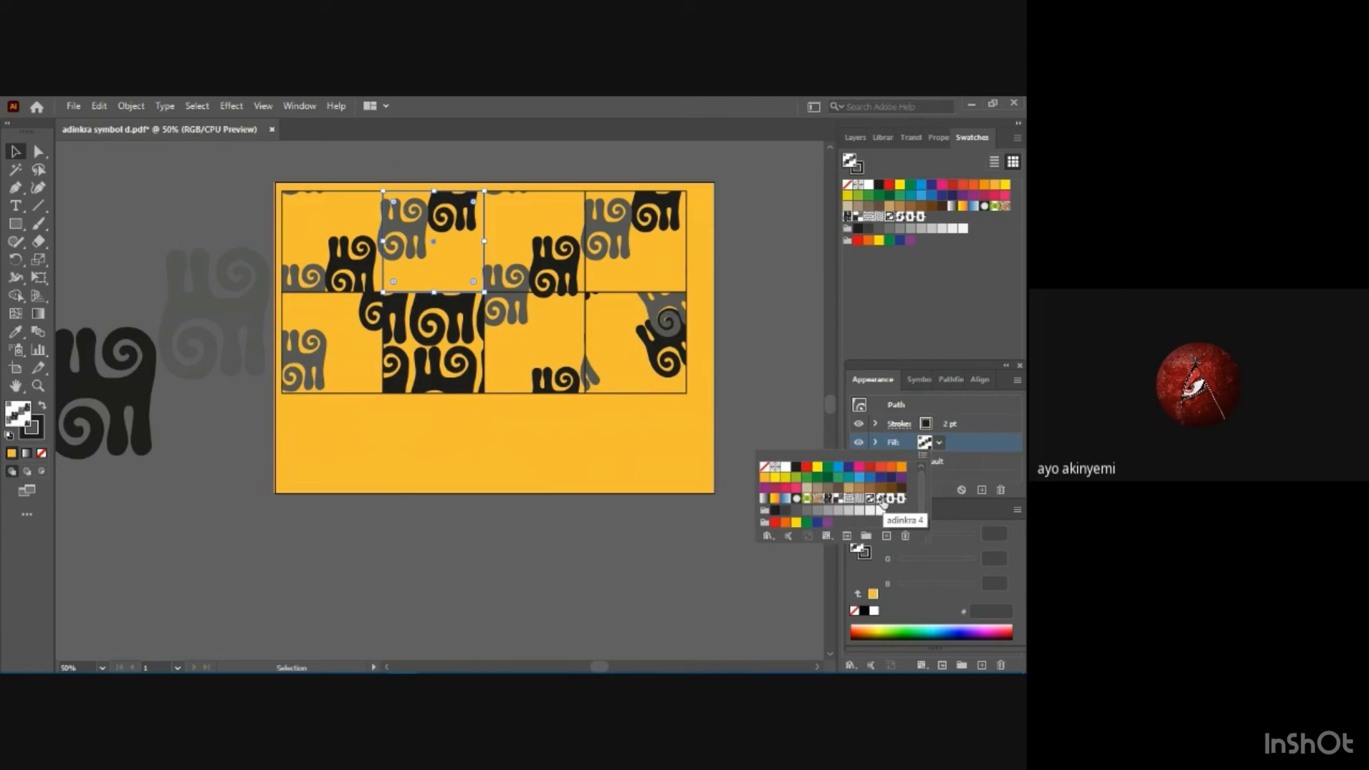
left_click(882, 499)
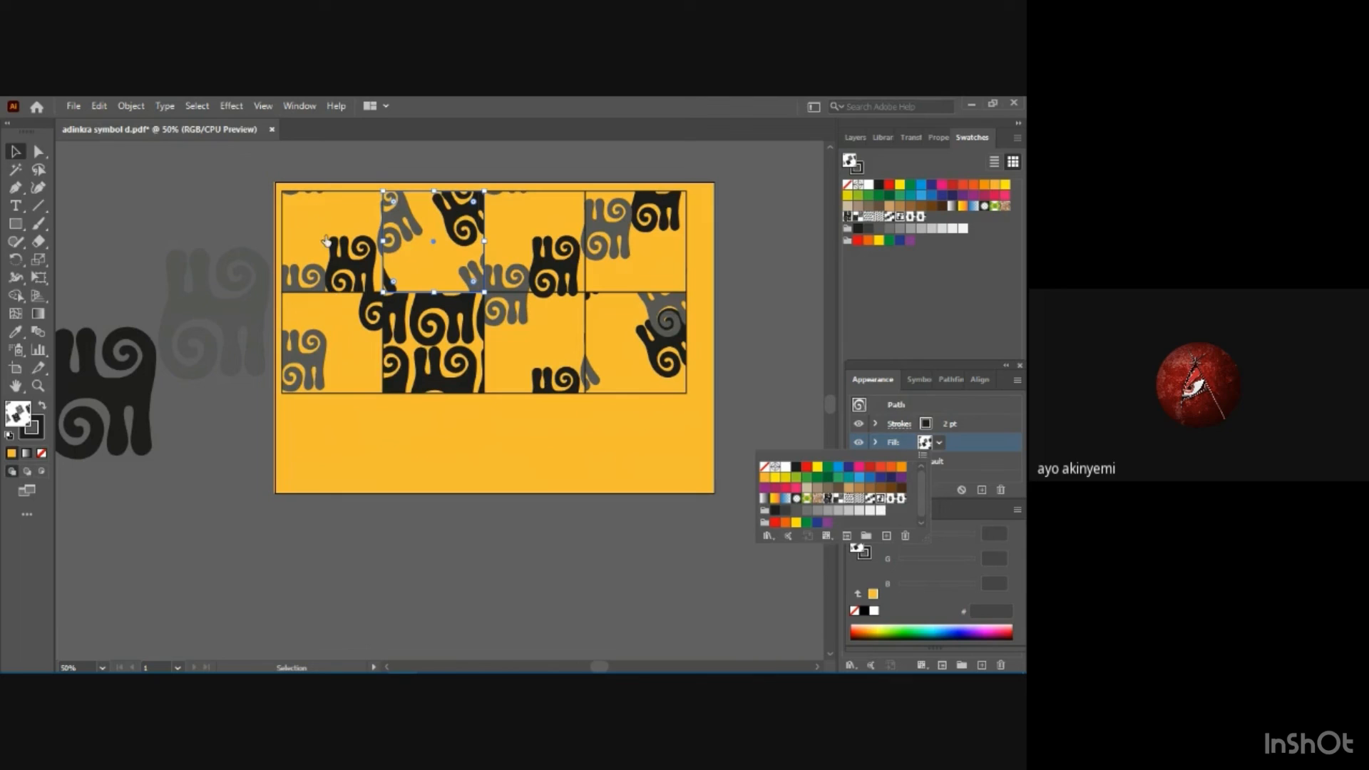
left_click(452, 445)
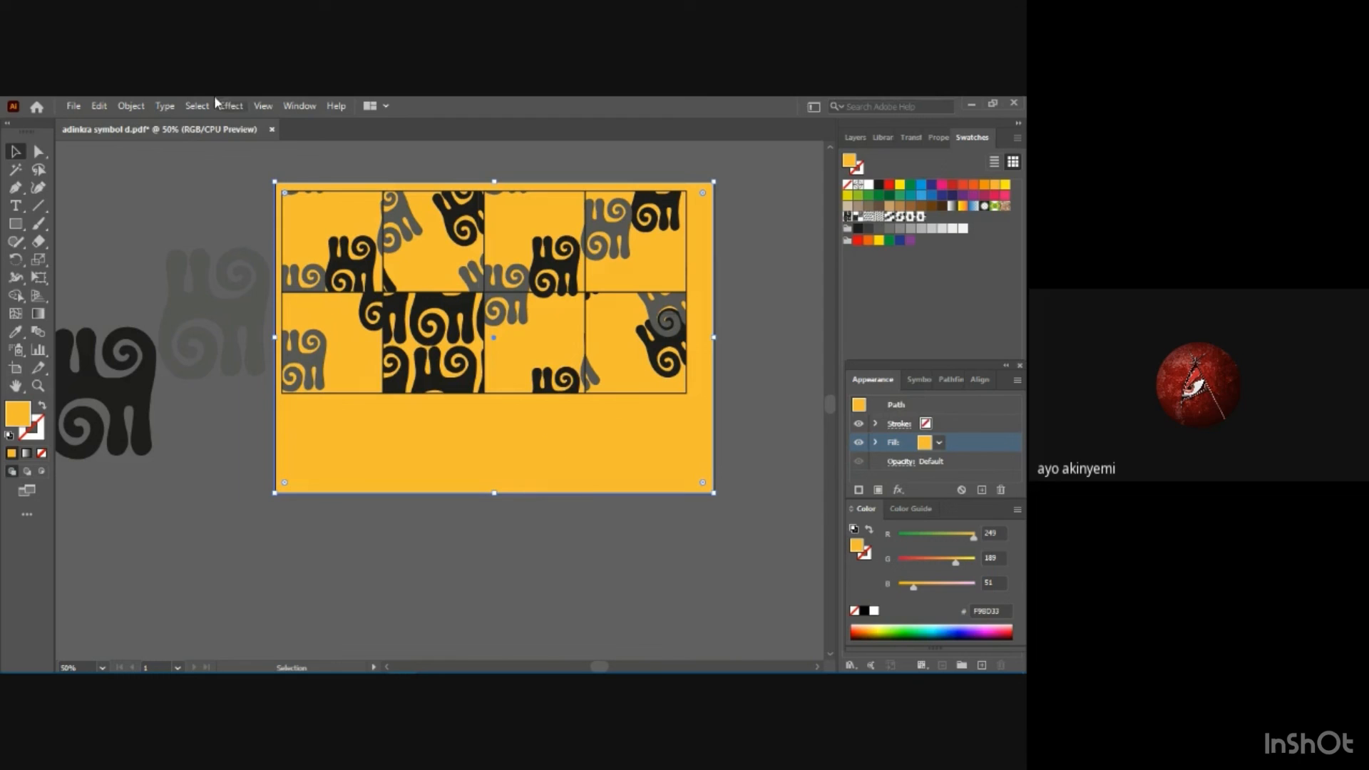
Save the artwork as a new PDF named adinkra symbol e in the exercise folder, accepting the PDF options.
left_click(74, 106)
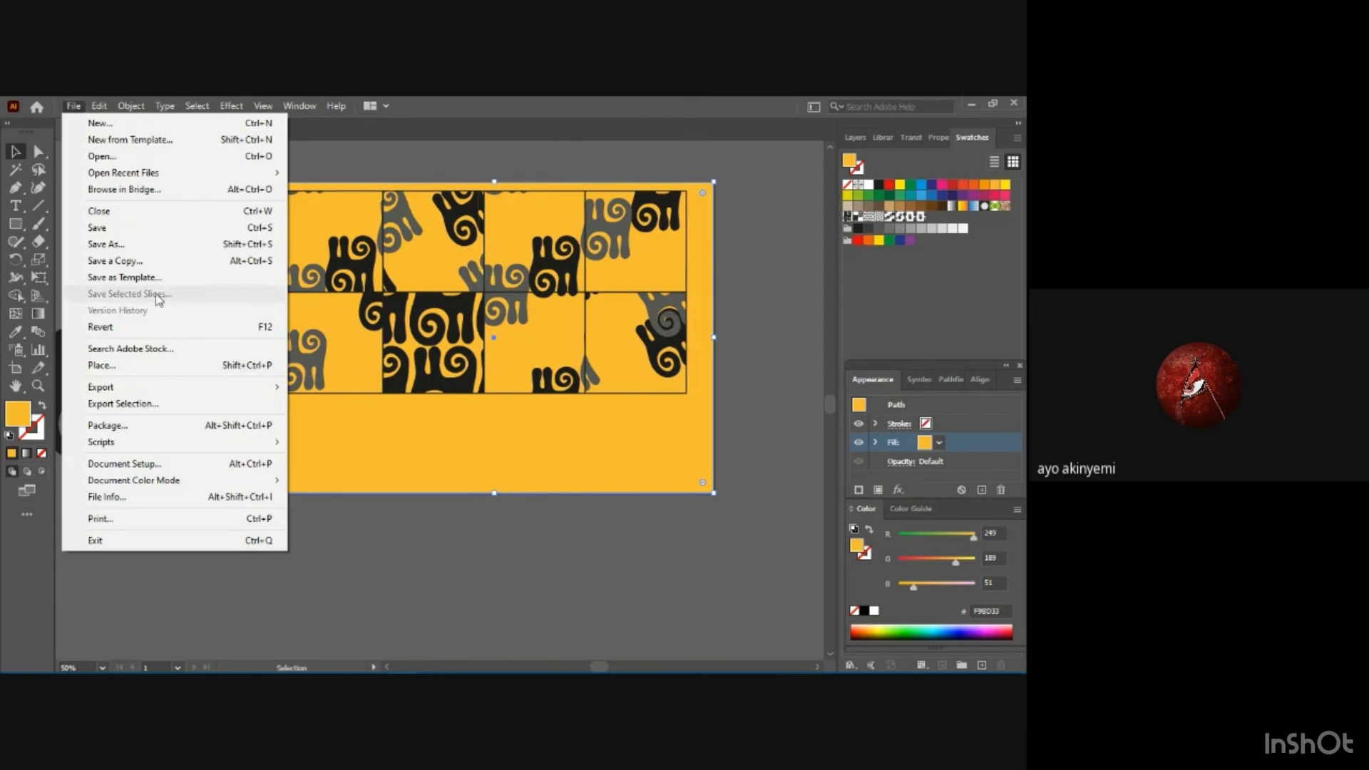
left_click(159, 245)
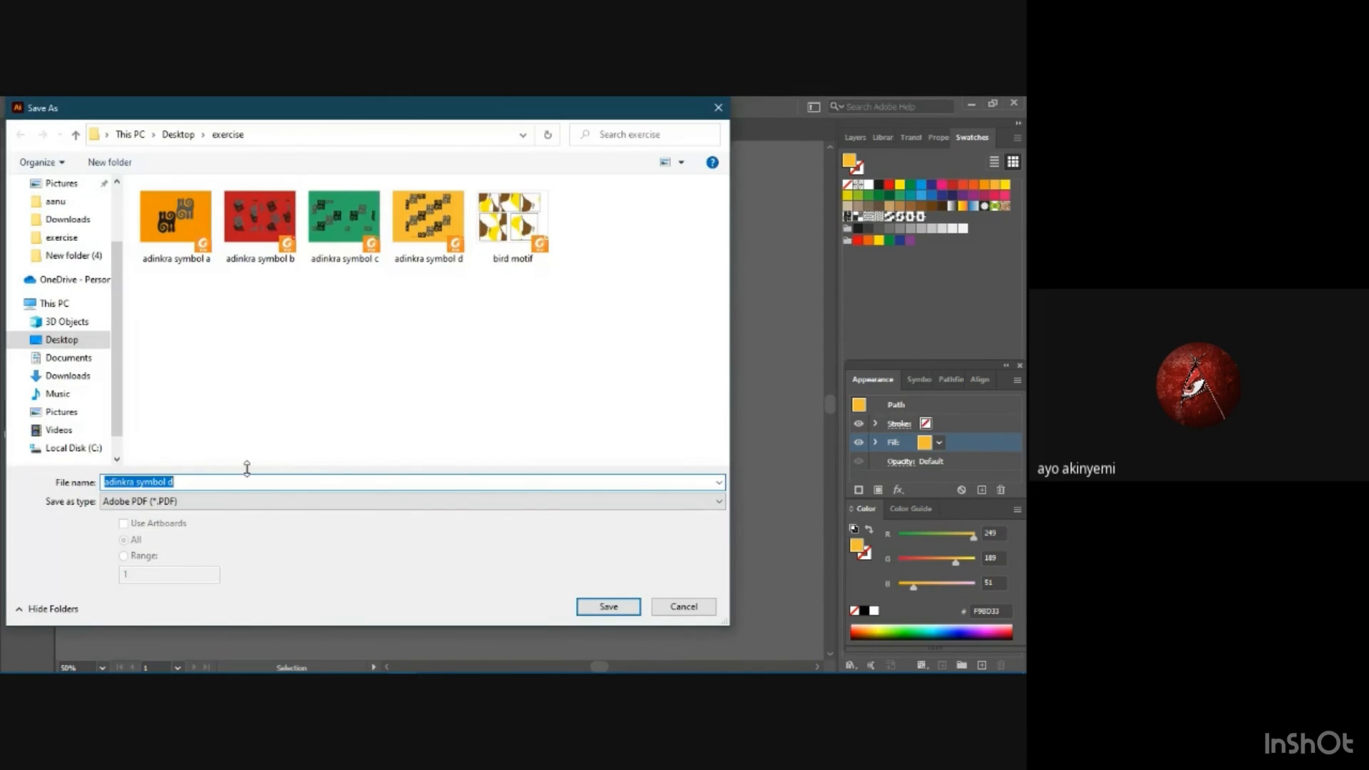
left_click(246, 483)
key("BackSpace")
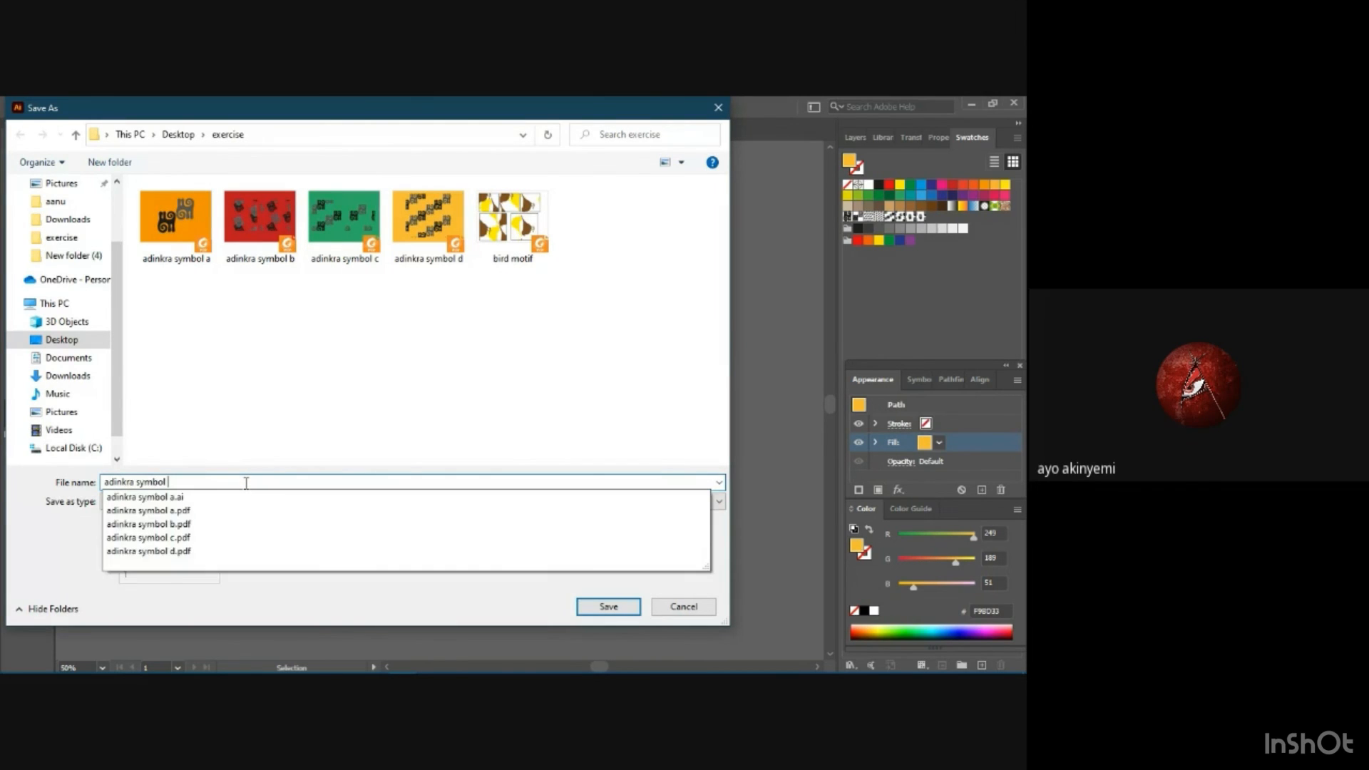
type("e")
key("Return")
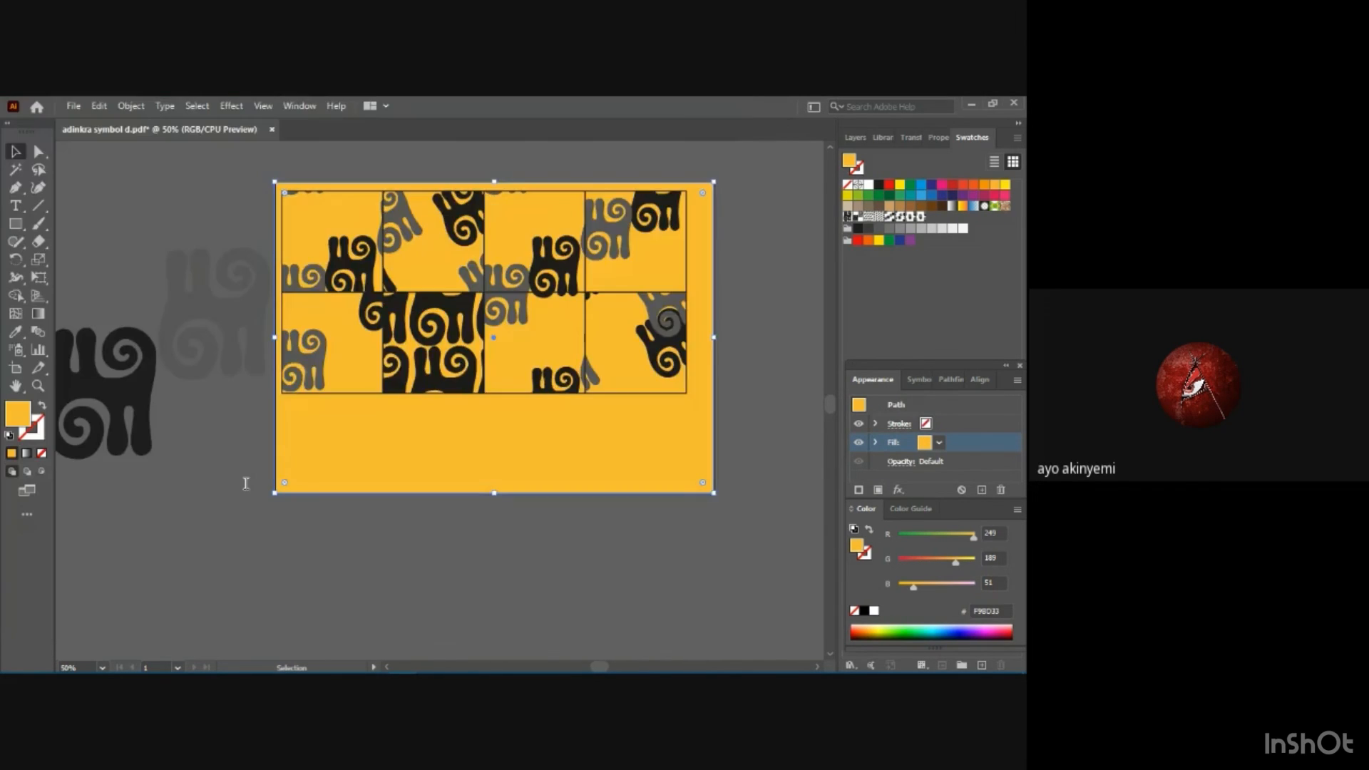
left_click(650, 589)
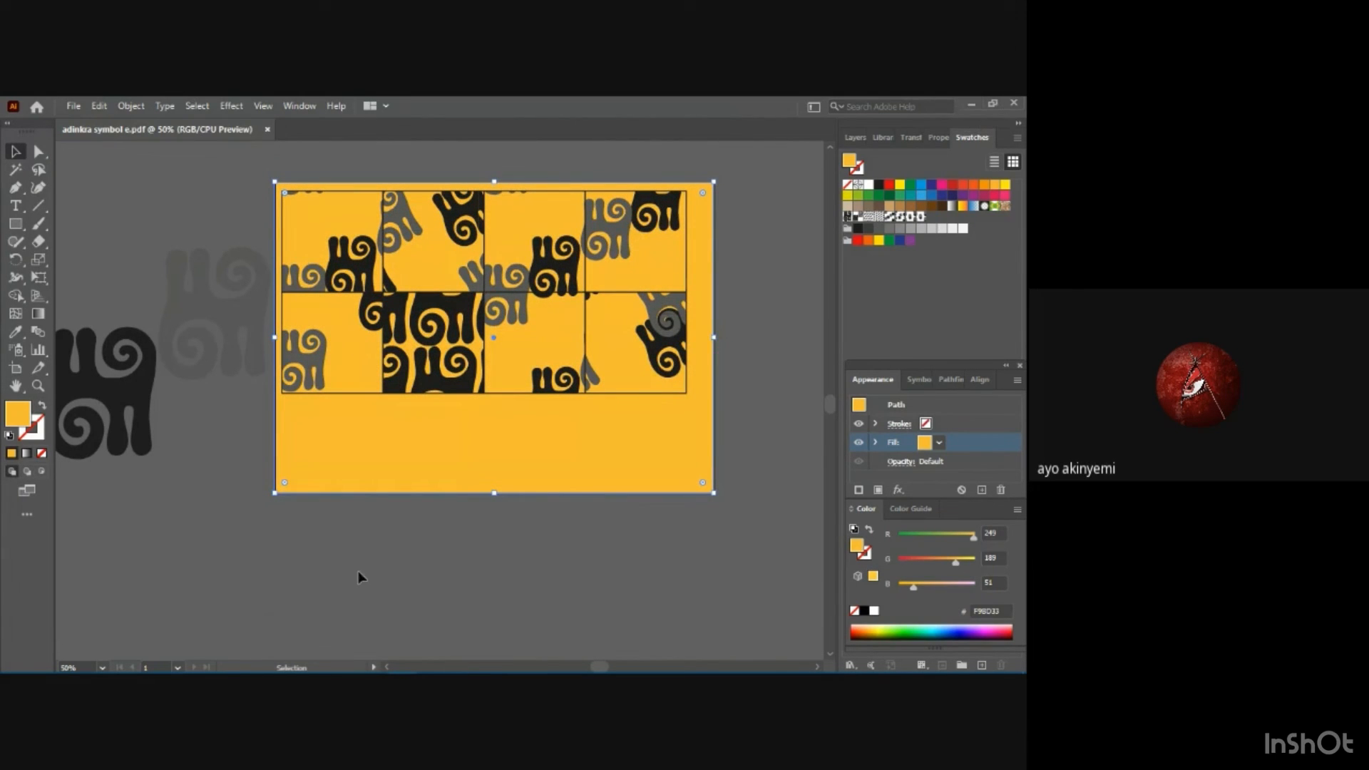
Switch to File Explorer, look through the saved adinkra PDFs in the exercise folder, and minimize the window.
mouse_move(294, 670)
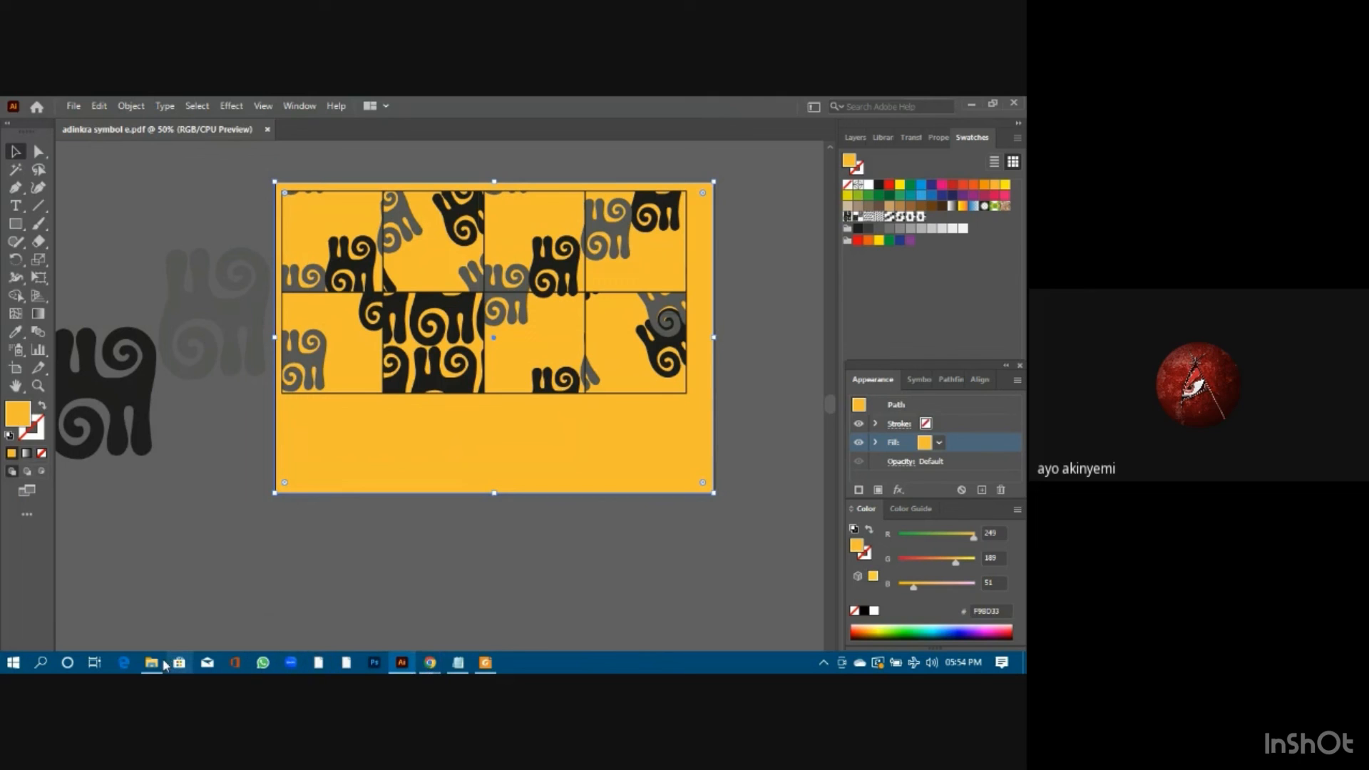
mouse_move(151, 662)
left_click(151, 597)
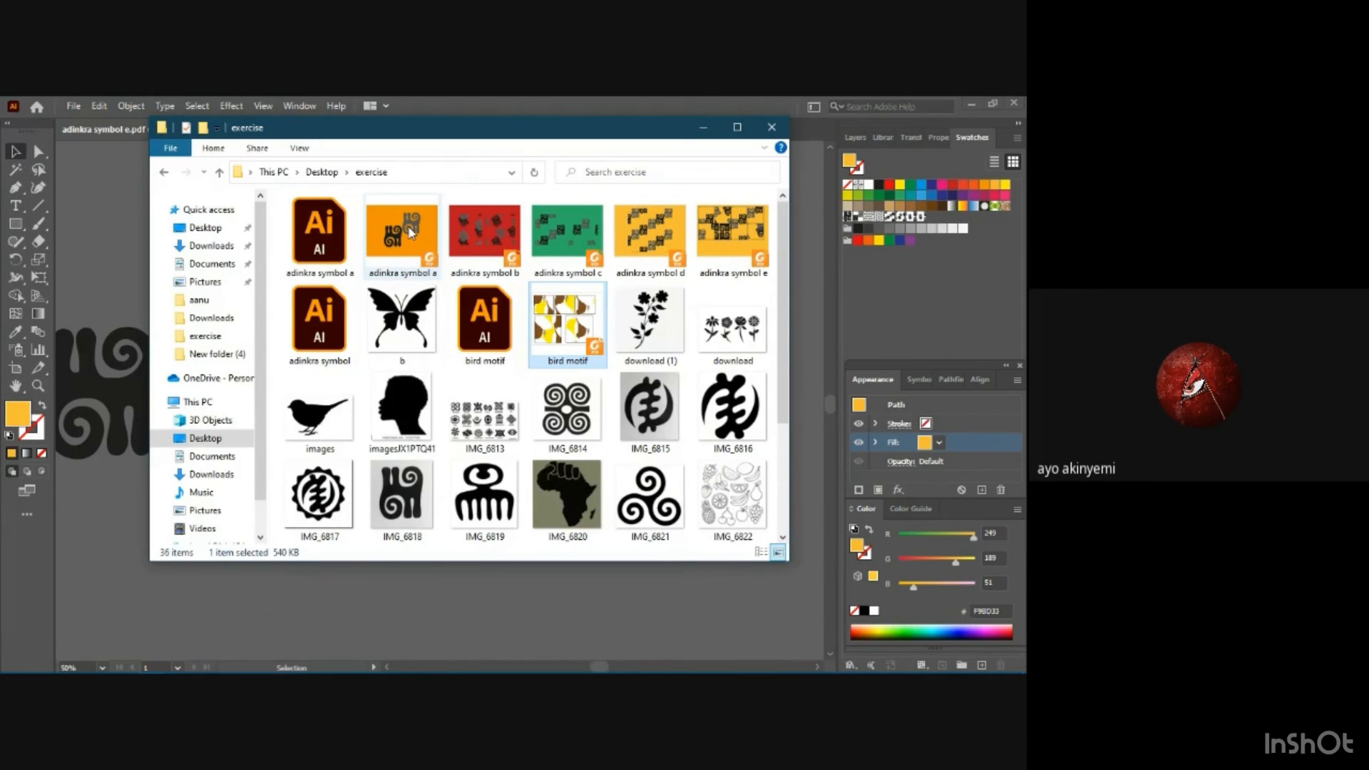
scroll(433, 259, "down", 2)
scroll(412, 258, "up", 2)
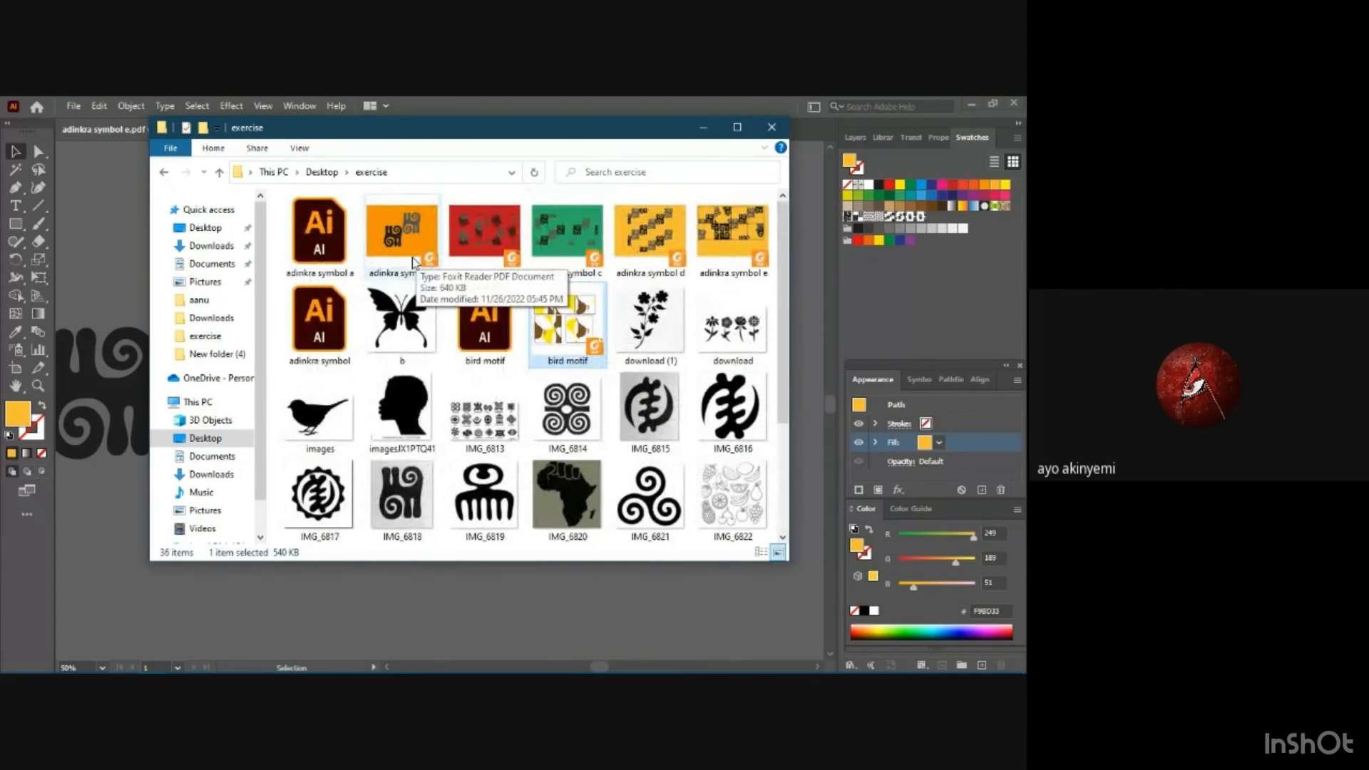
left_click(703, 128)
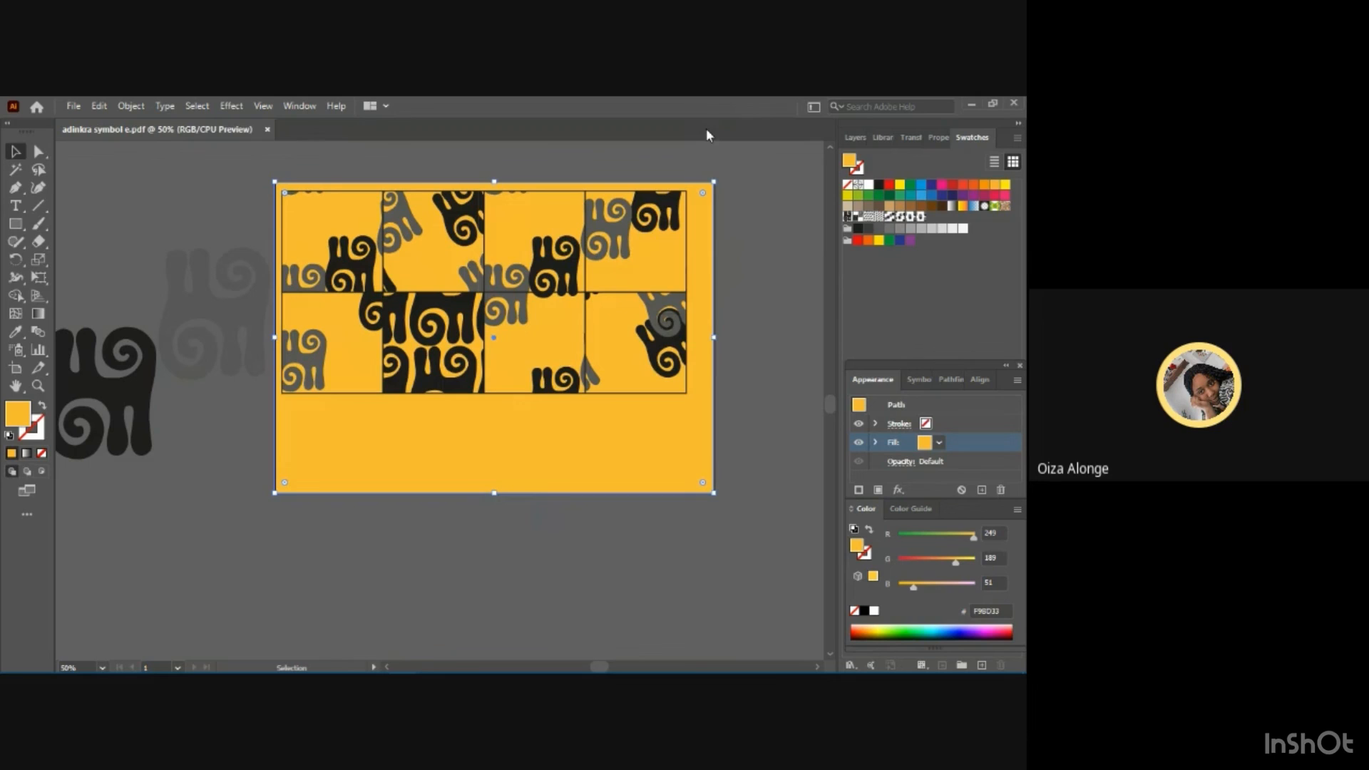